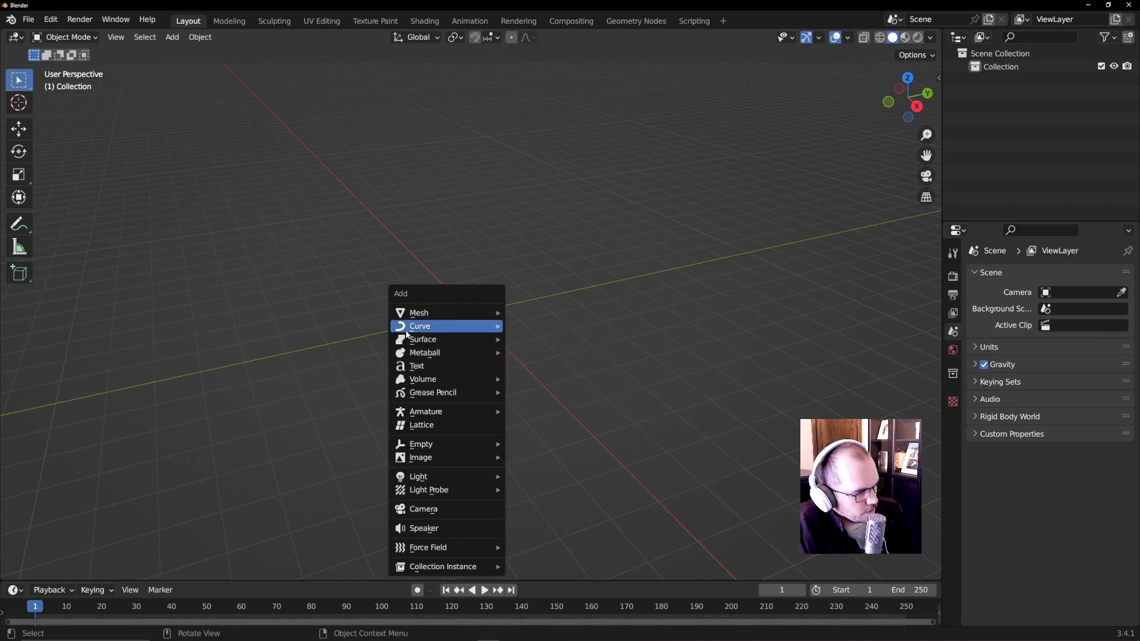
- Add a Bezier curve to the empty scene and open it in Edit Mode from the top view
{"action": "mouse_move", "coordinate": [404, 319]}
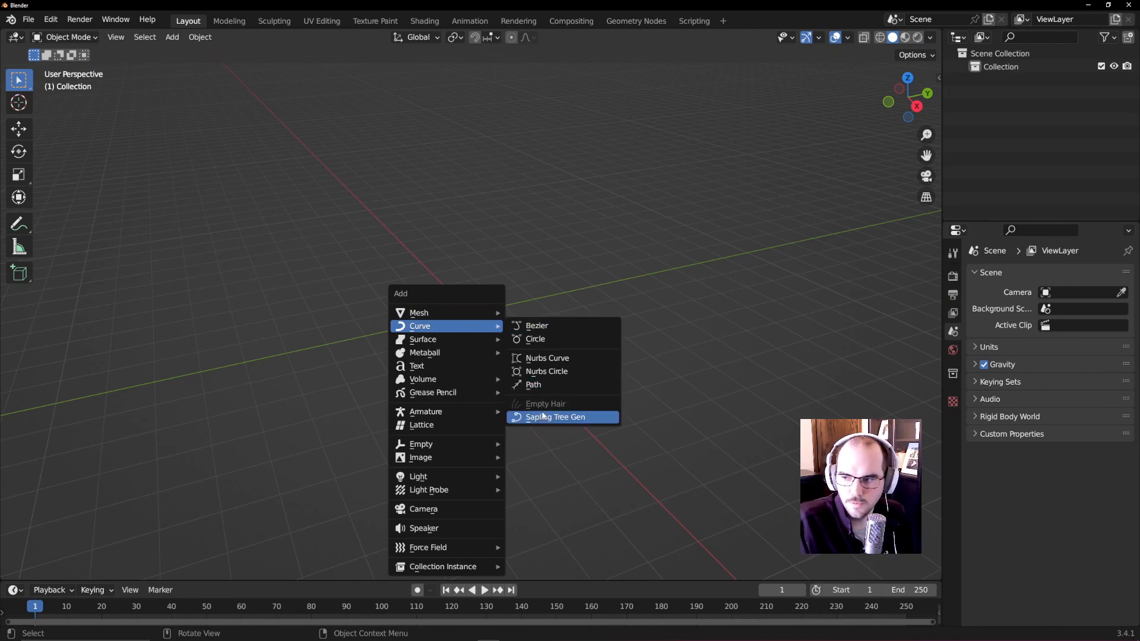
{"action": "left_click", "coordinate": [556, 327]}
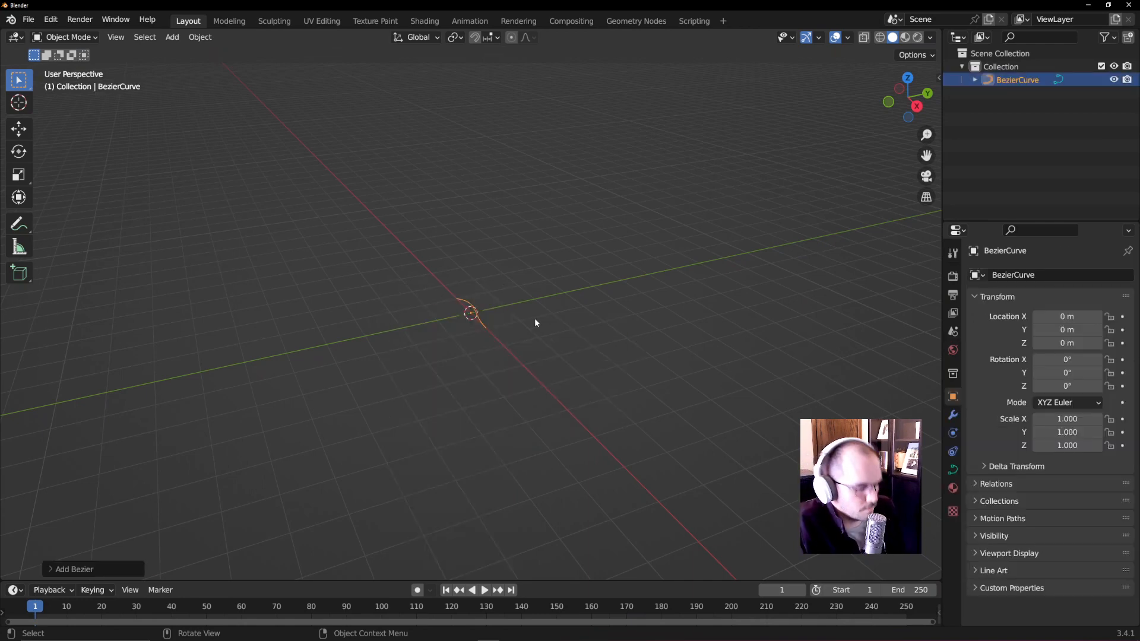
{"action": "key", "text": "7"}
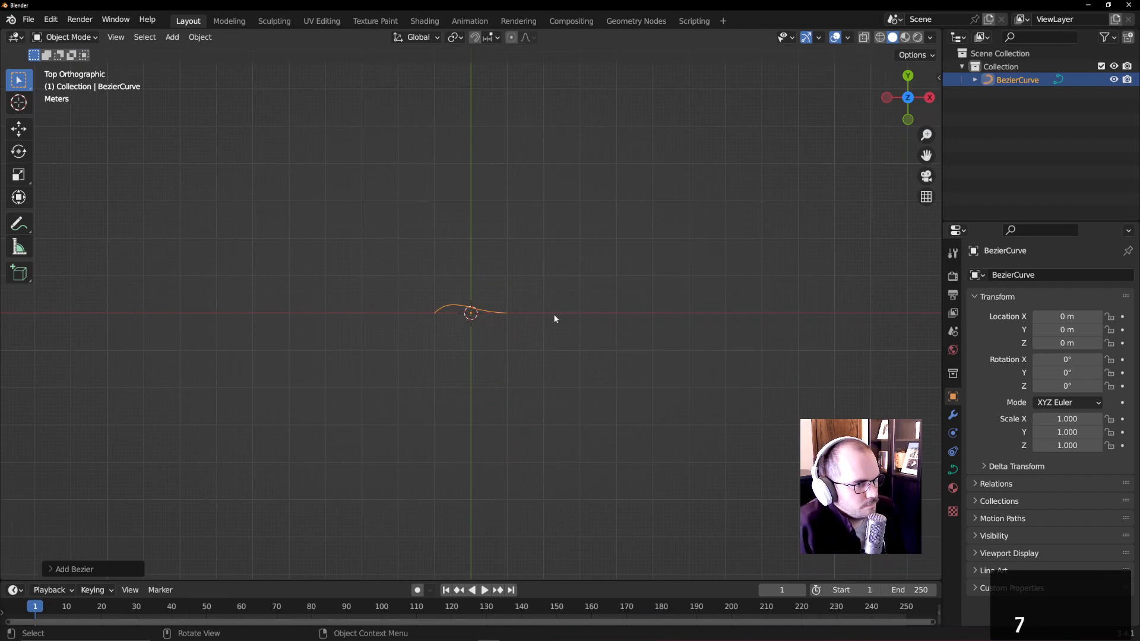
{"action": "scroll", "coordinate": [454, 323], "scroll_direction": "up", "scroll_amount": 4}
{"action": "scroll", "coordinate": [454, 323], "scroll_direction": "up", "scroll_amount": 4}
{"action": "middle_click_drag", "start_coordinate": [625, 267], "coordinate": [550, 246], "text": "shift"}
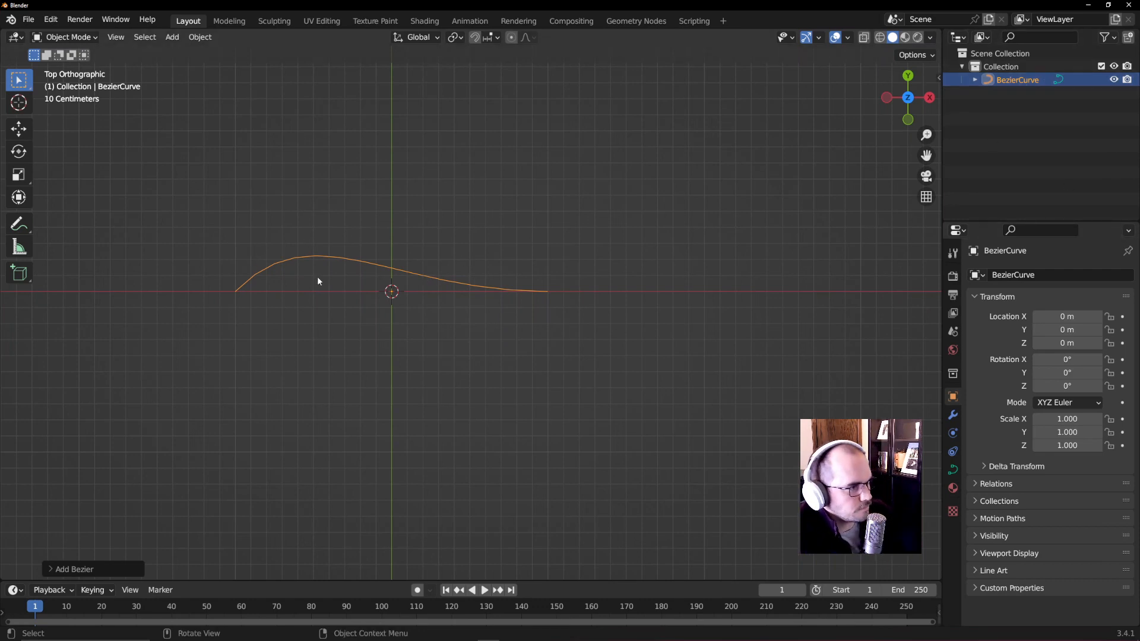
{"action": "key", "text": "Tab"}
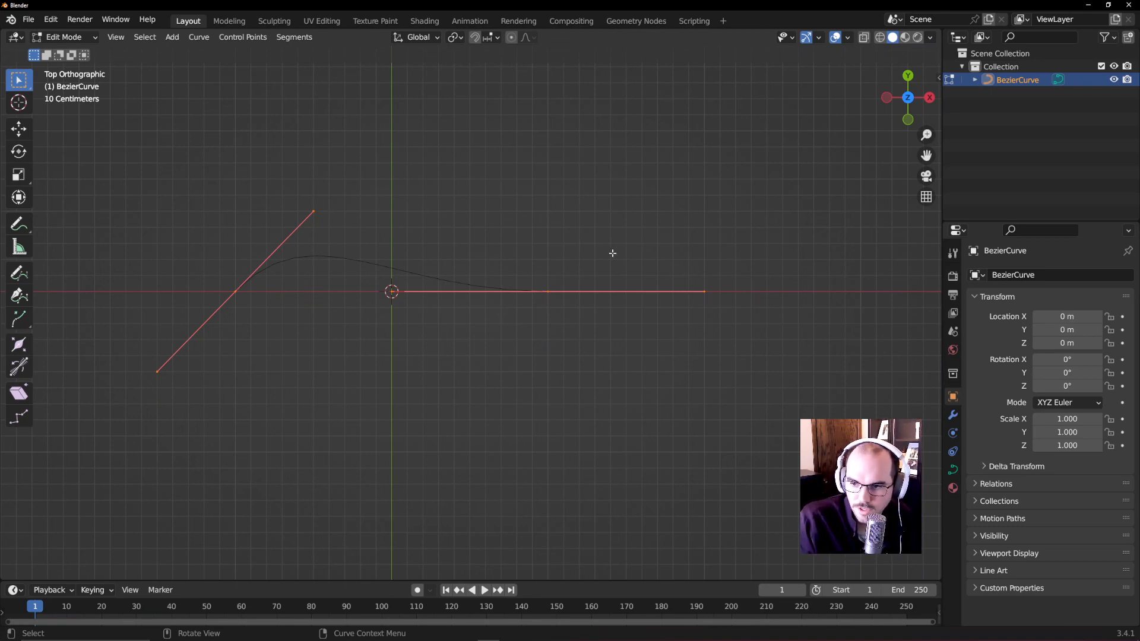
- Select the curve's left and right end control points alternately
{"action": "left_click_drag", "start_coordinate": [153, 222], "coordinate": [269, 359]}
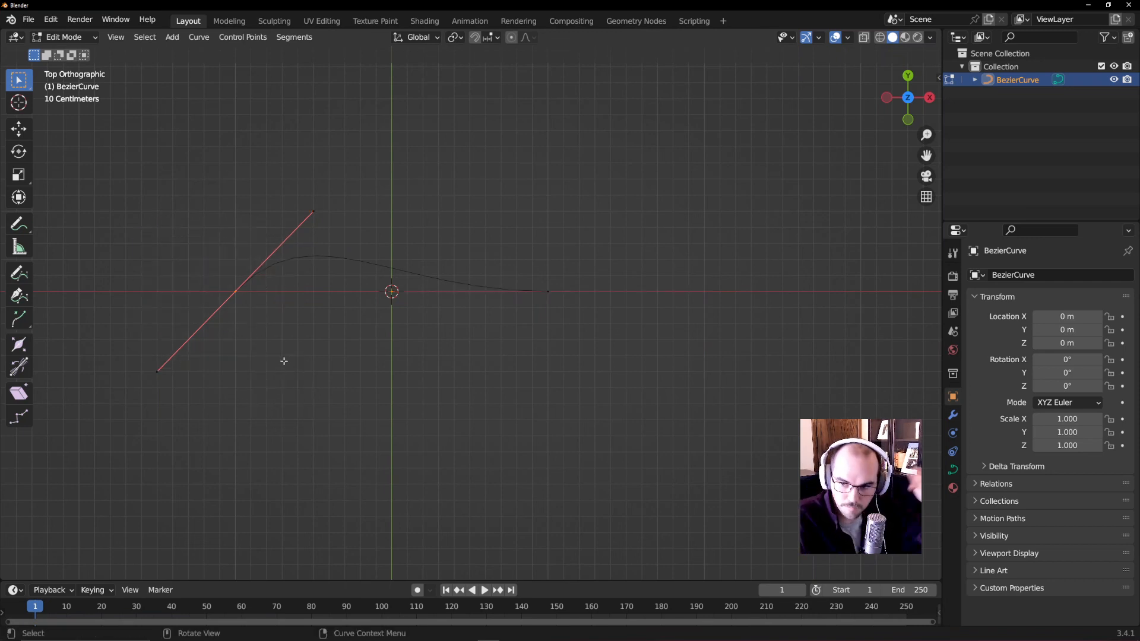
{"action": "left_click_drag", "start_coordinate": [184, 184], "coordinate": [369, 423]}
{"action": "left_click_drag", "start_coordinate": [746, 127], "coordinate": [446, 370]}
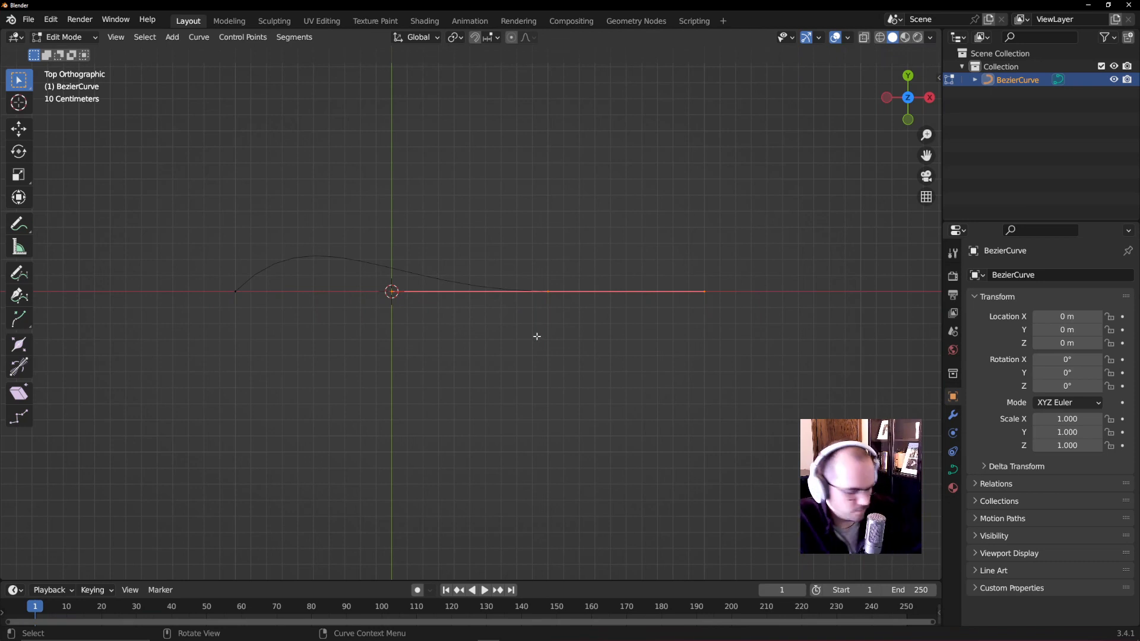
{"action": "left_click_drag", "start_coordinate": [631, 217], "coordinate": [468, 394]}
{"action": "left_click_drag", "start_coordinate": [170, 216], "coordinate": [272, 356]}
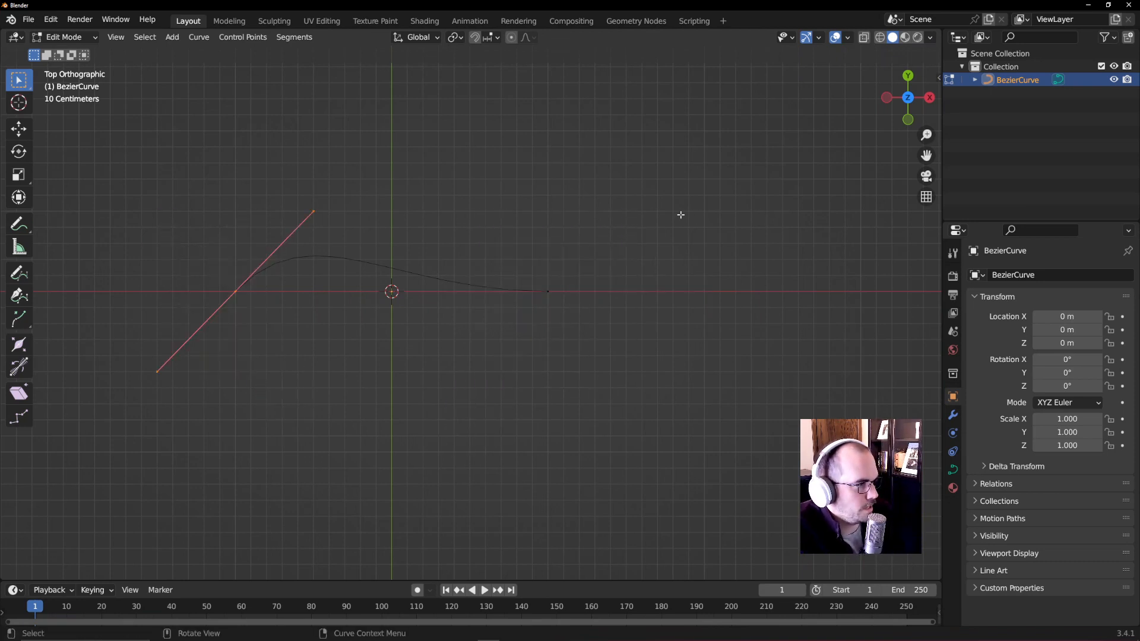
{"action": "left_click_drag", "start_coordinate": [712, 185], "coordinate": [478, 357]}
{"action": "left_click_drag", "start_coordinate": [190, 273], "coordinate": [274, 341]}
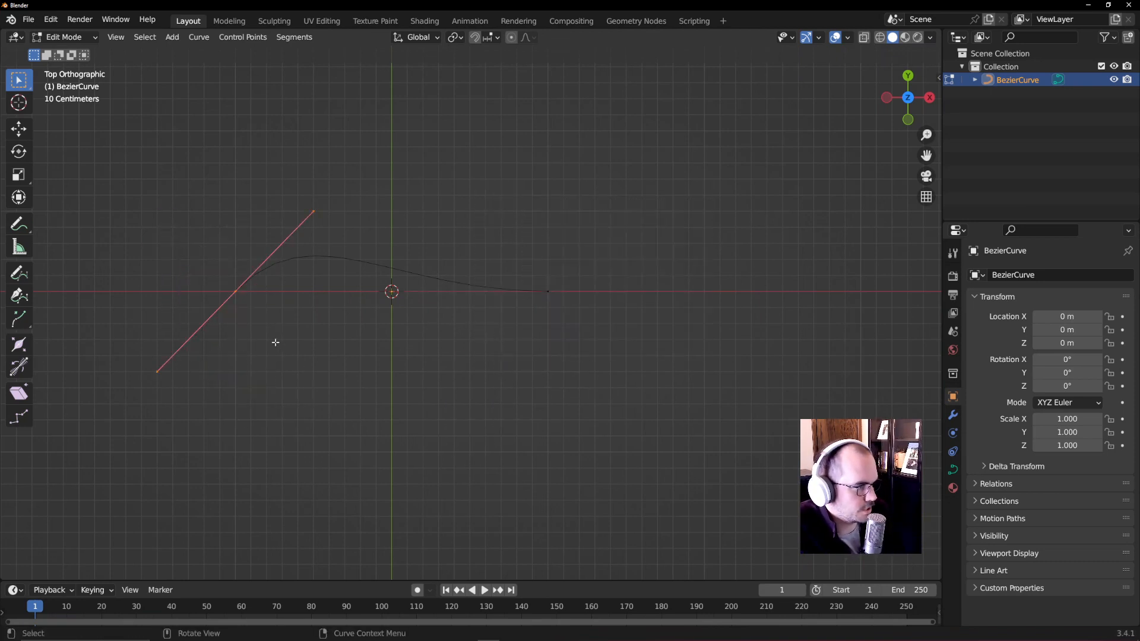
- Move the curve's right end point up and outward, then shorten its handles and rotate them to slope up to the right
{"action": "left_click_drag", "start_coordinate": [605, 184], "coordinate": [513, 377]}
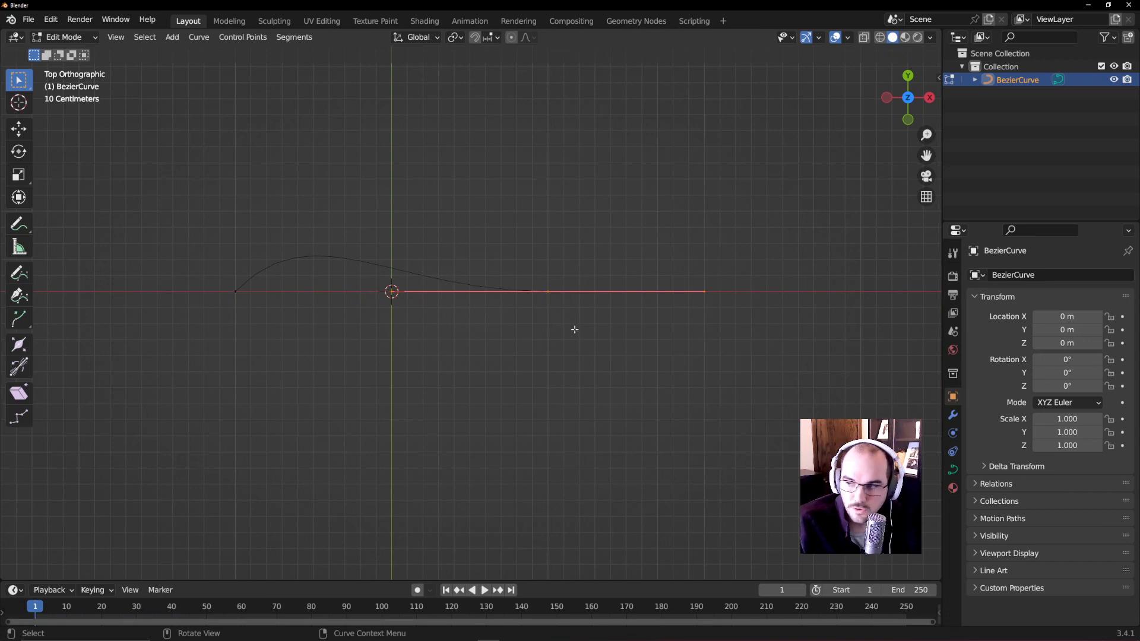
{"action": "key", "text": "g"}
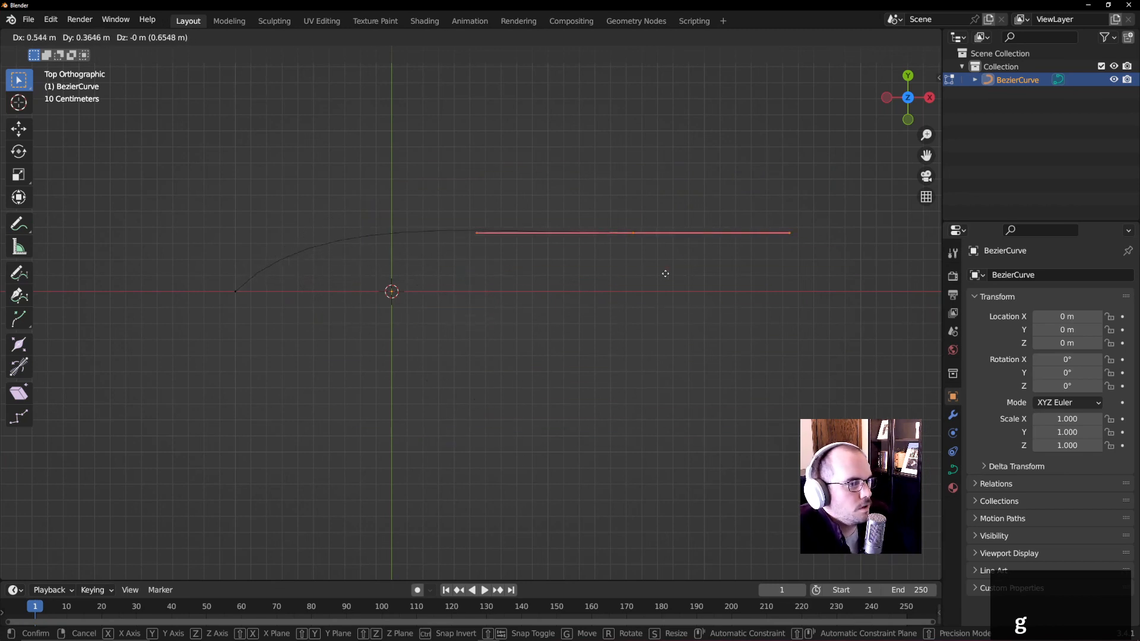
{"action": "left_click", "coordinate": [685, 277]}
{"action": "key", "text": "r"}
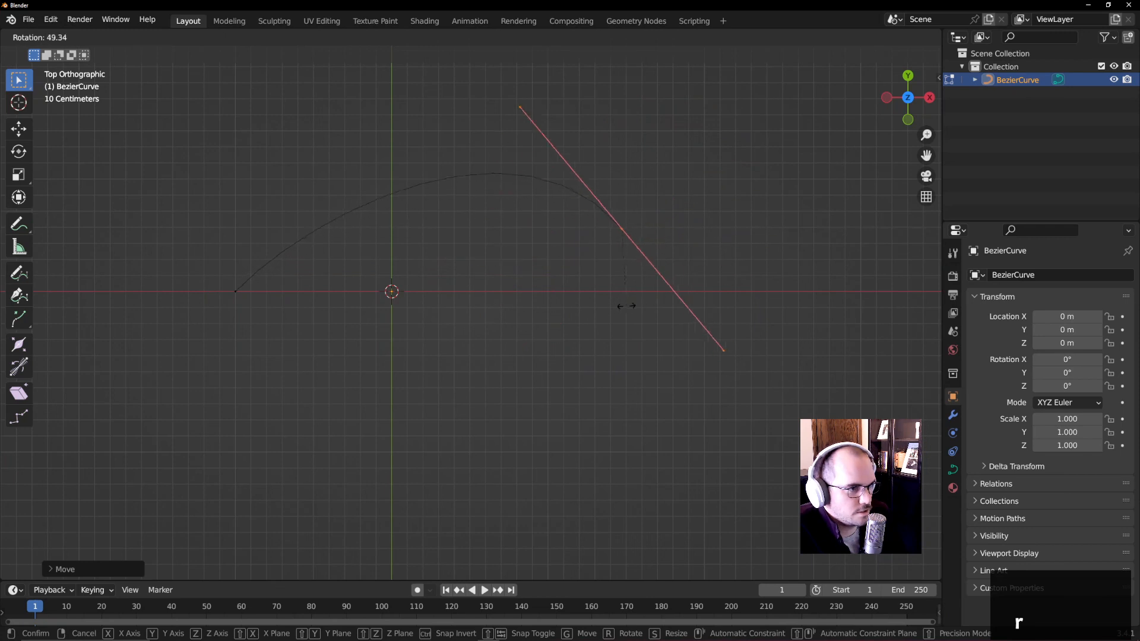
{"action": "left_click", "coordinate": [689, 297]}
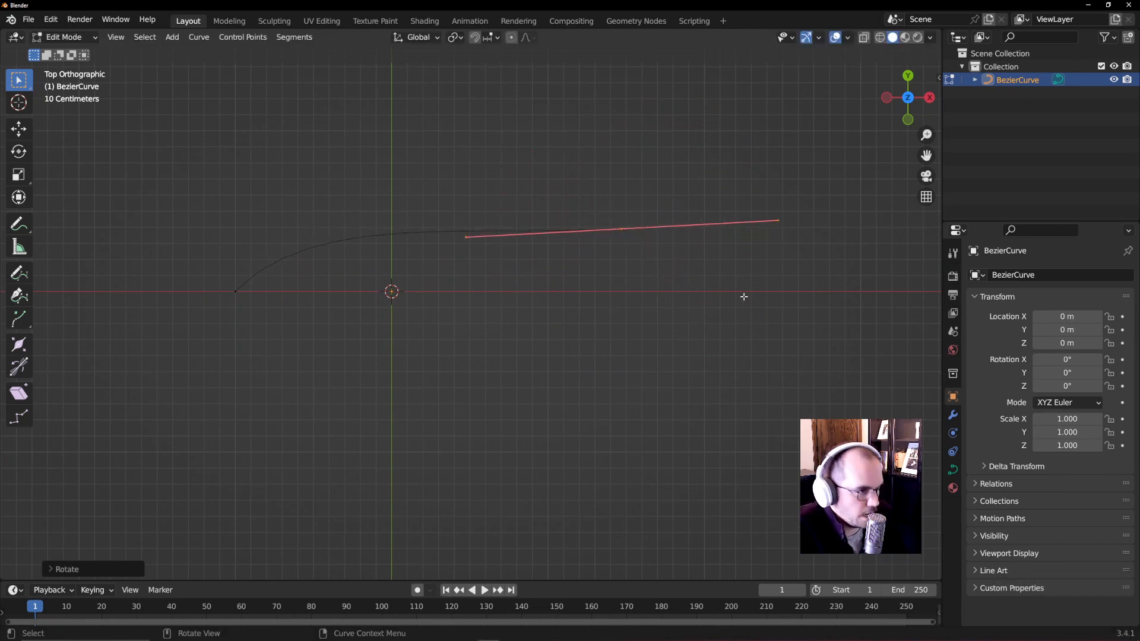
{"action": "key", "text": "s"}
{"action": "left_click", "coordinate": [723, 274]}
{"action": "key", "text": "r"}
{"action": "left_click", "coordinate": [730, 196]}
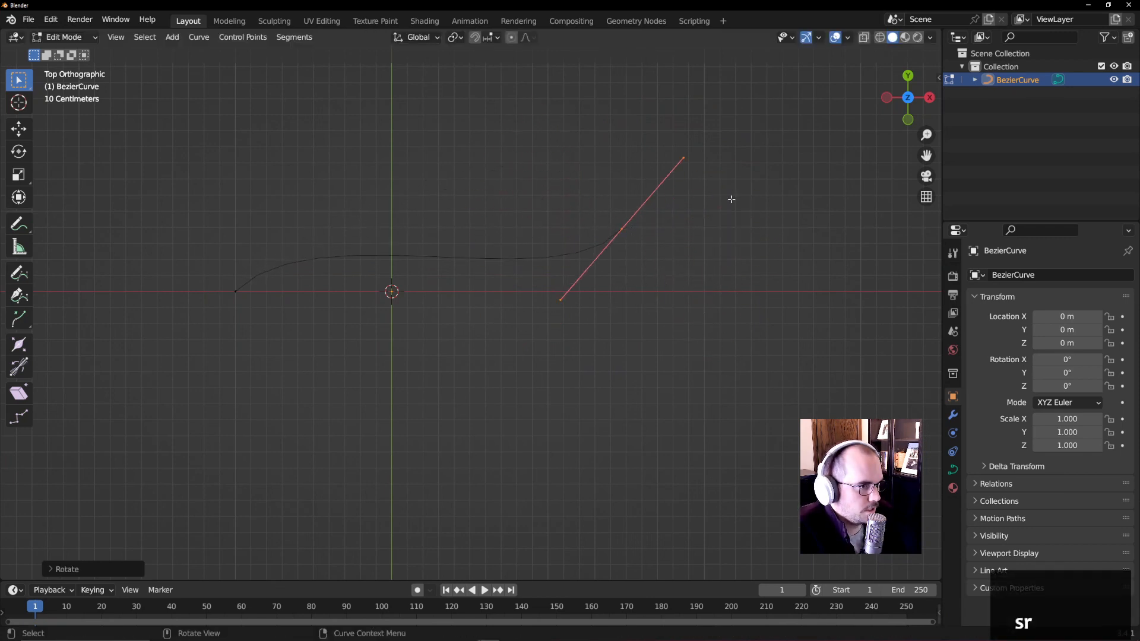
{"action": "key", "text": "s"}
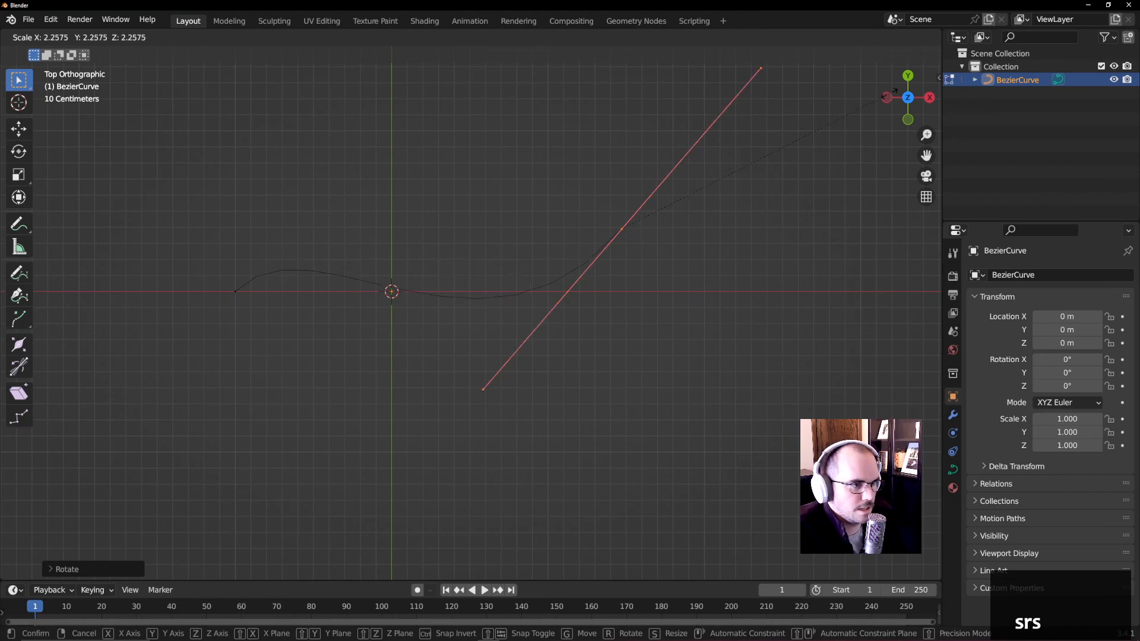
{"action": "left_click", "coordinate": [721, 141]}
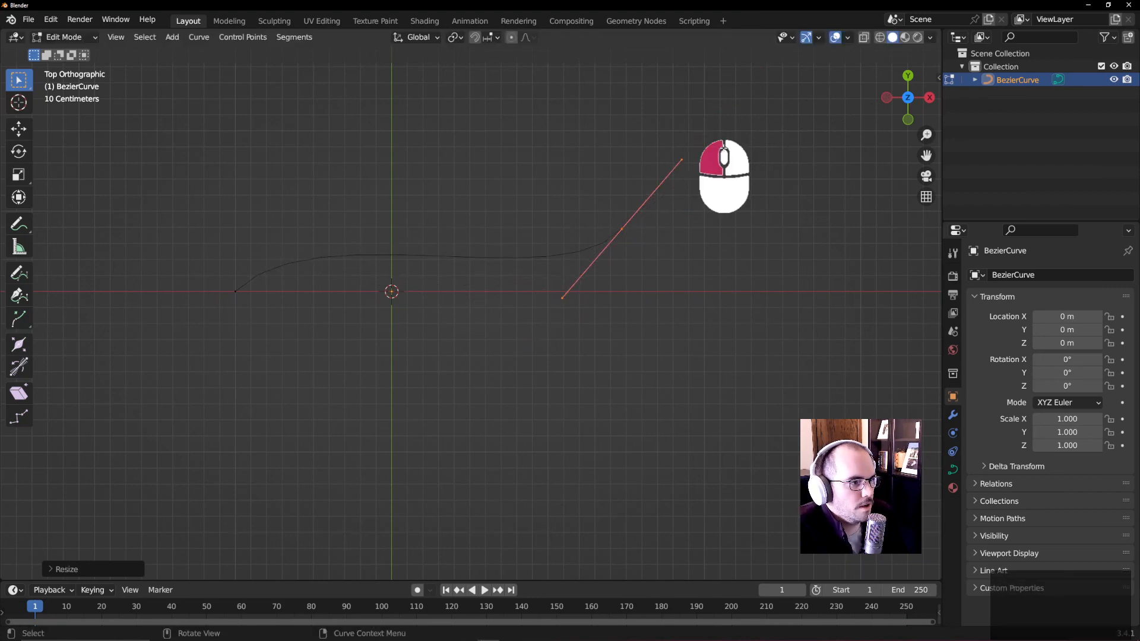
- Move the curve's left end point slightly outward and rotate its handles so the curve bows downward
{"action": "left_click_drag", "start_coordinate": [215, 229], "coordinate": [325, 364]}
{"action": "key", "text": "g"}
{"action": "left_click", "coordinate": [312, 368]}
{"action": "key", "text": "r"}
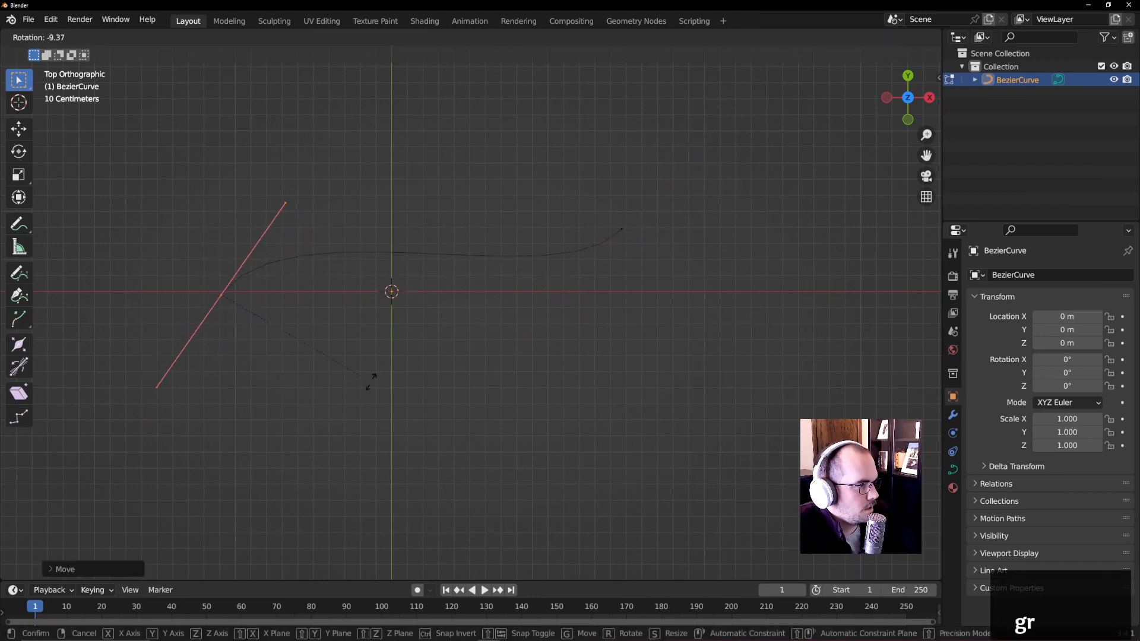
{"action": "left_click", "coordinate": [166, 342]}
- Extrude a new point up and to the right from the curve's right end and rotate its handles to bend the curve back
{"action": "left_click_drag", "start_coordinate": [526, 186], "coordinate": [674, 293]}
{"action": "middle_click_drag", "start_coordinate": [771, 310], "coordinate": [572, 453], "text": "shift"}
{"action": "scroll", "coordinate": [575, 440], "scroll_direction": "down", "scroll_amount": 3}
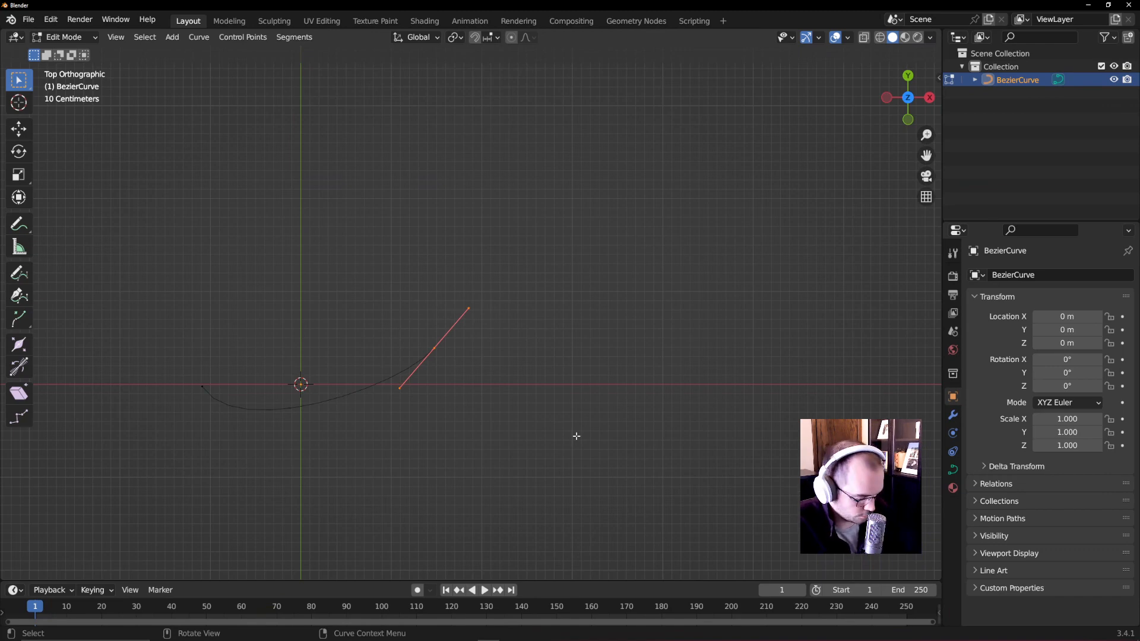
{"action": "key", "text": "e"}
{"action": "left_click", "coordinate": [652, 247]}
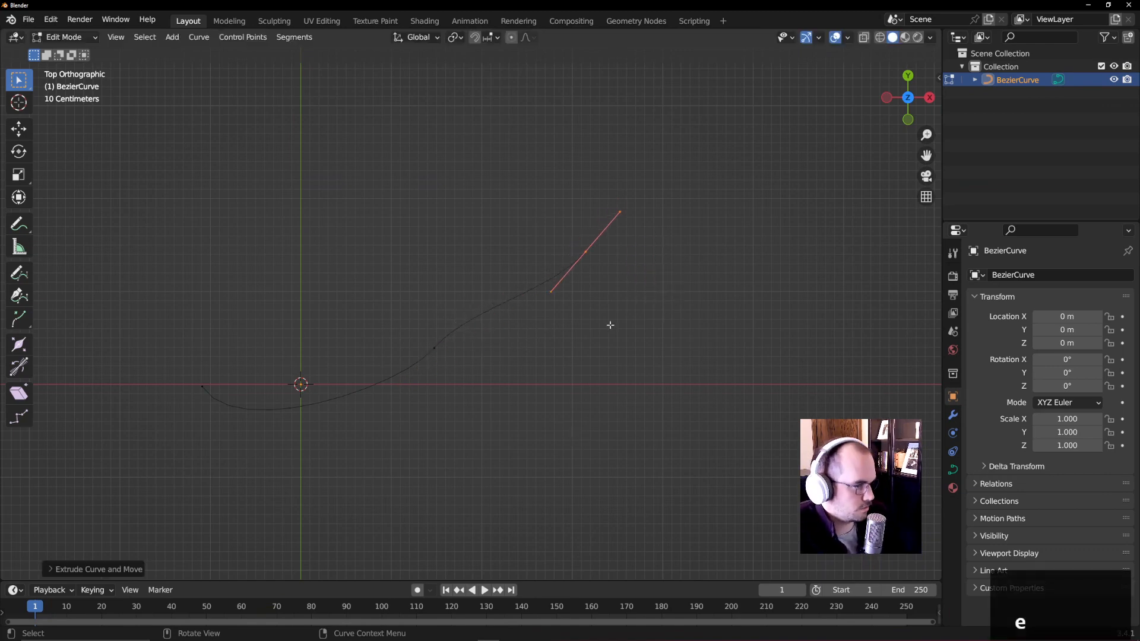
{"action": "key", "text": "r"}
{"action": "left_click", "coordinate": [688, 282]}
- Extrude one point up to the left and another up to the right, rotating the last point's handles to form a rounded crest
{"action": "key", "text": "e"}
{"action": "left_click", "coordinate": [562, 186]}
{"action": "middle_click_drag", "start_coordinate": [633, 193], "coordinate": [597, 347], "text": "shift"}
{"action": "key", "text": "e"}
{"action": "left_click", "coordinate": [717, 213]}
{"action": "key", "text": "r"}
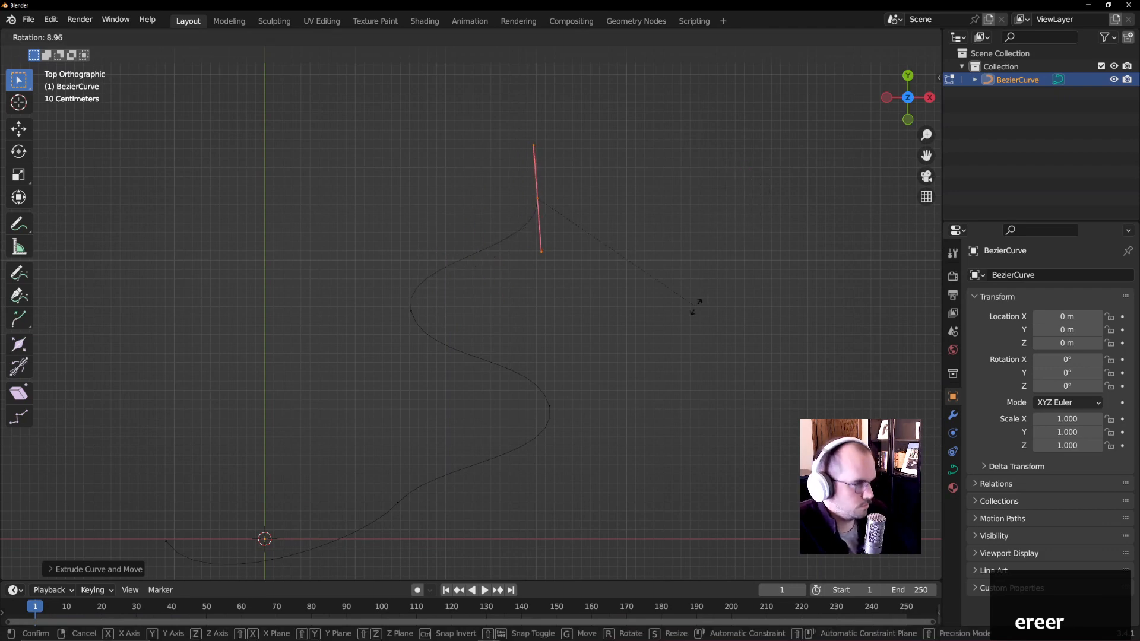
{"action": "left_click", "coordinate": [392, 303]}
- Extrude a point down to the right from the crest, then lengthen its handles and rotate them to slope upward
{"action": "key", "text": "e"}
{"action": "left_click", "coordinate": [758, 399]}
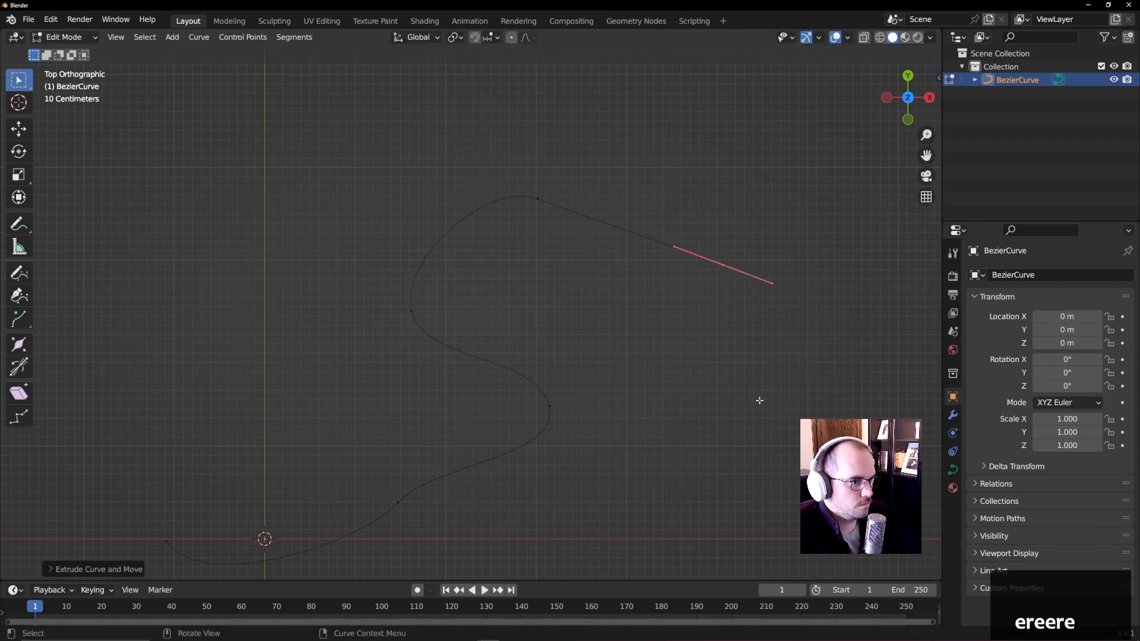
{"action": "key", "text": "s"}
{"action": "left_click", "coordinate": [2, 454]}
{"action": "key", "text": "r"}
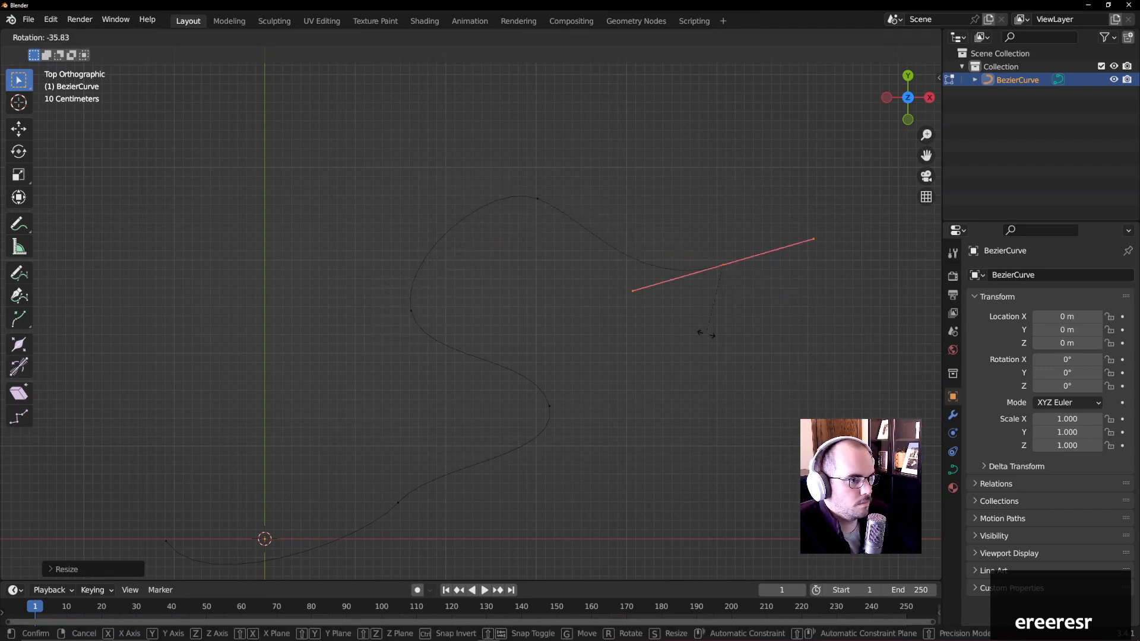
{"action": "left_click", "coordinate": [738, 304]}
- Extrude a point well below the last one, then rotate and lengthen its handles to form a wide arc on the outline's right side
{"action": "scroll", "coordinate": [708, 327], "scroll_direction": "down", "scroll_amount": 2}
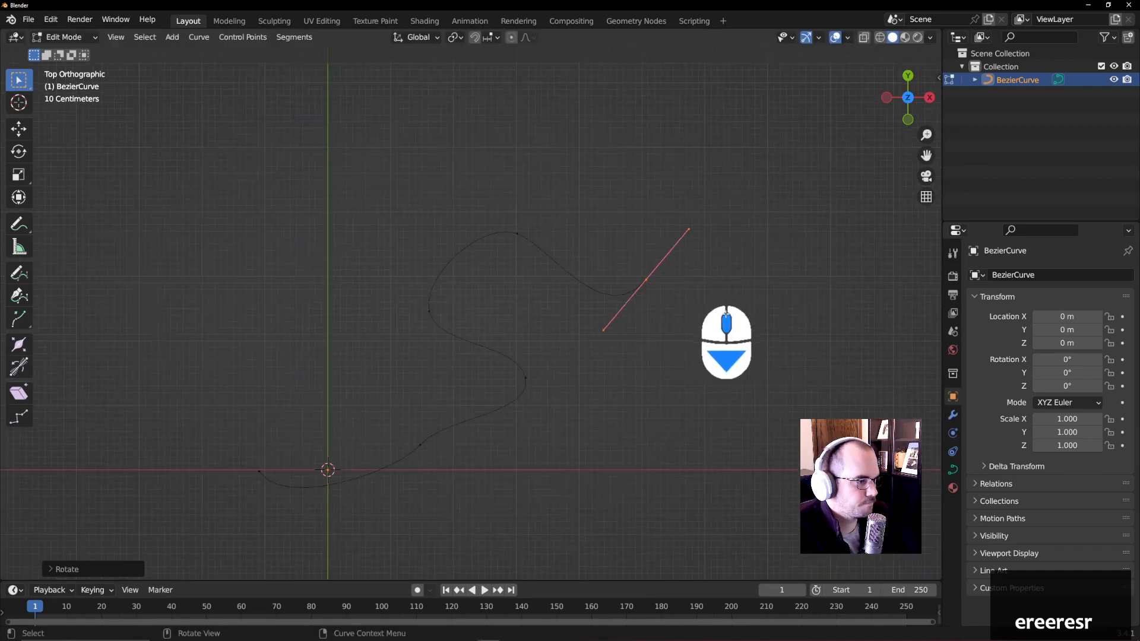
{"action": "middle_click_drag", "start_coordinate": [617, 497], "coordinate": [585, 296], "text": "shift"}
{"action": "middle_click_drag", "start_coordinate": [680, 221], "coordinate": [740, 240], "text": "shift"}
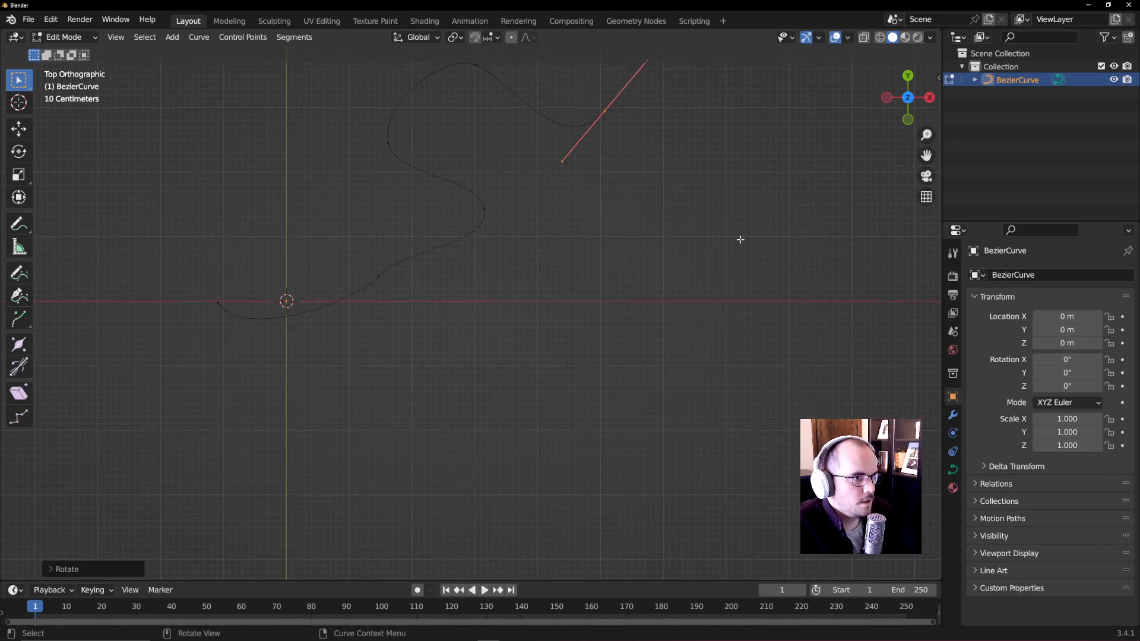
{"action": "key", "text": "e"}
{"action": "left_click", "coordinate": [773, 478]}
{"action": "key", "text": "r"}
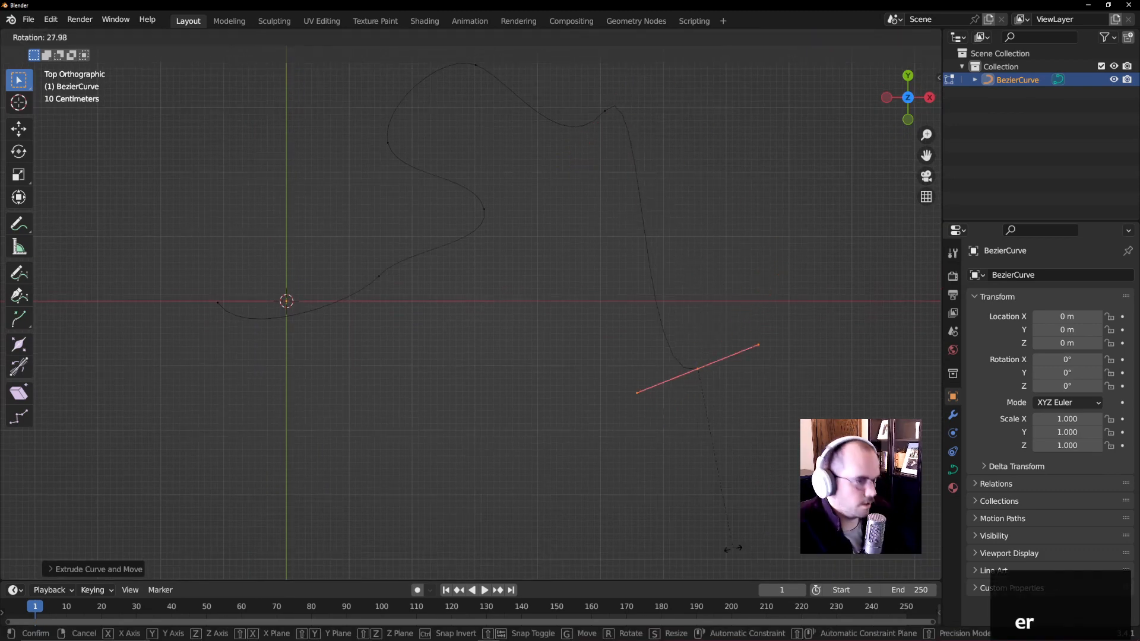
{"action": "left_click", "coordinate": [597, 288]}
{"action": "key", "text": "s"}
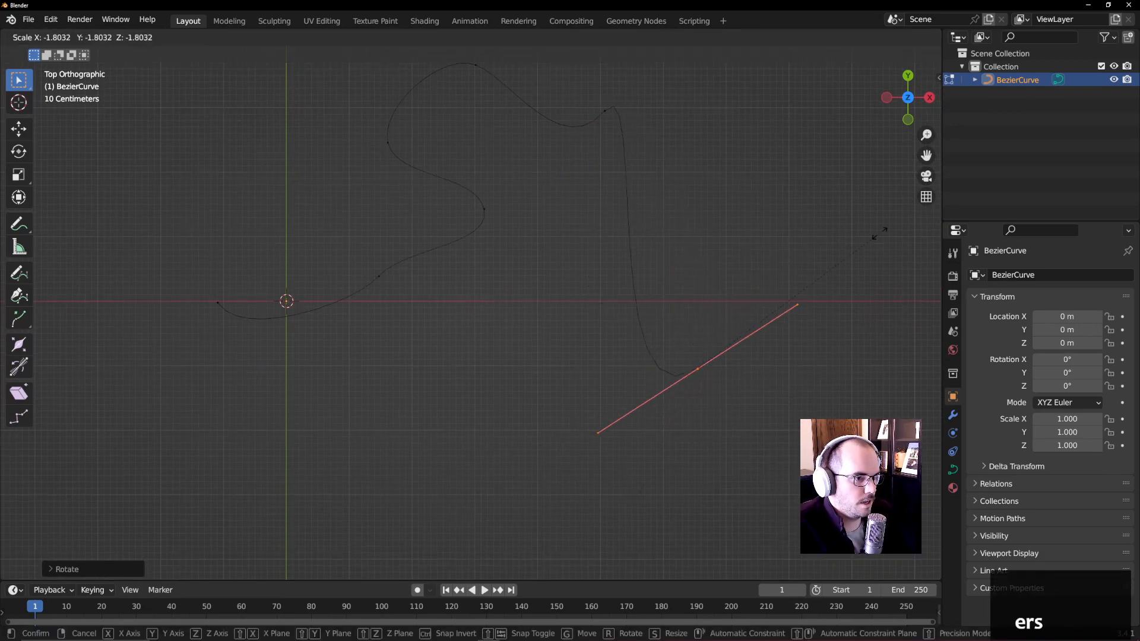
{"action": "left_click", "coordinate": [395, 545]}
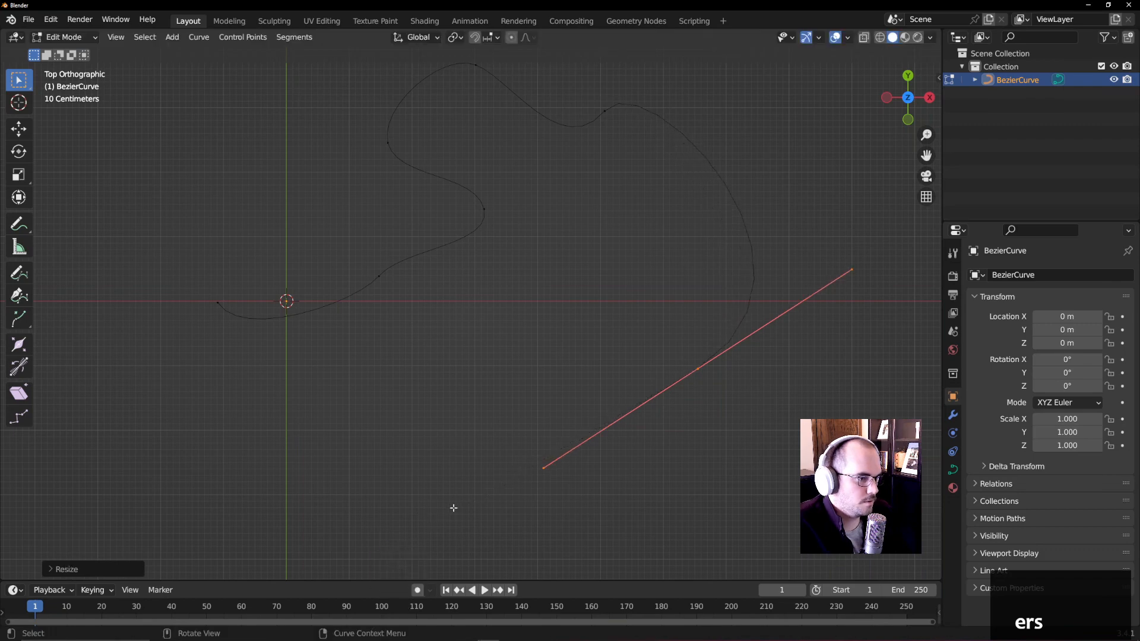
- Extrude a point far left below the curve's start, rotate its handles to sweep toward the start, and move it further left
{"action": "key", "text": "e"}
{"action": "left_click", "coordinate": [350, 427]}
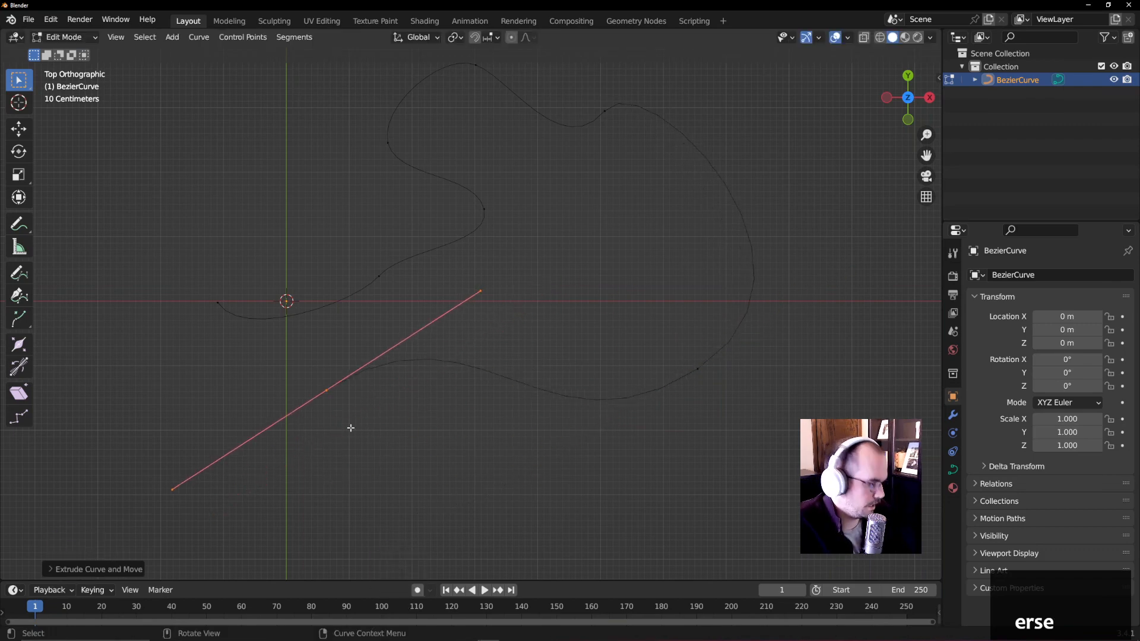
{"action": "key", "text": "r"}
{"action": "left_click", "coordinate": [339, 458]}
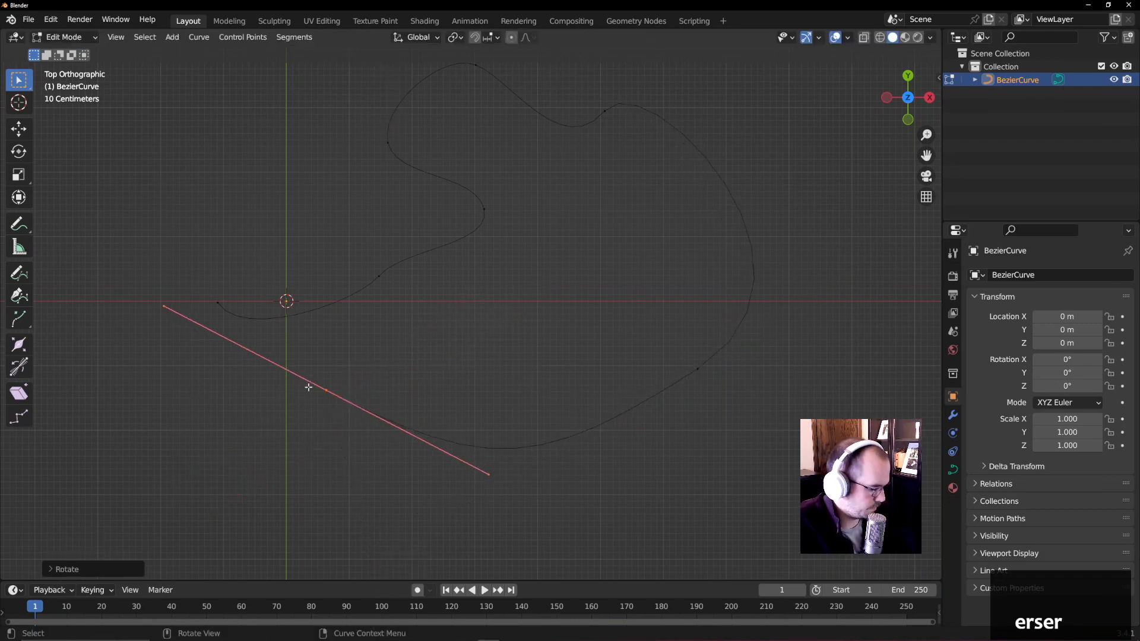
{"action": "key", "text": "g"}
{"action": "left_click", "coordinate": [168, 374]}
- Select the curve's two open end points and join them with Make Segment to close the outline
{"action": "middle_click_drag", "start_coordinate": [163, 354], "coordinate": [393, 244], "text": "shift"}
{"action": "scroll", "coordinate": [468, 235], "scroll_direction": "up", "scroll_amount": 2}
{"action": "middle_click_drag", "start_coordinate": [564, 194], "coordinate": [541, 281], "text": "shift"}
{"action": "left_click_drag", "start_coordinate": [258, 176], "coordinate": [446, 441]}
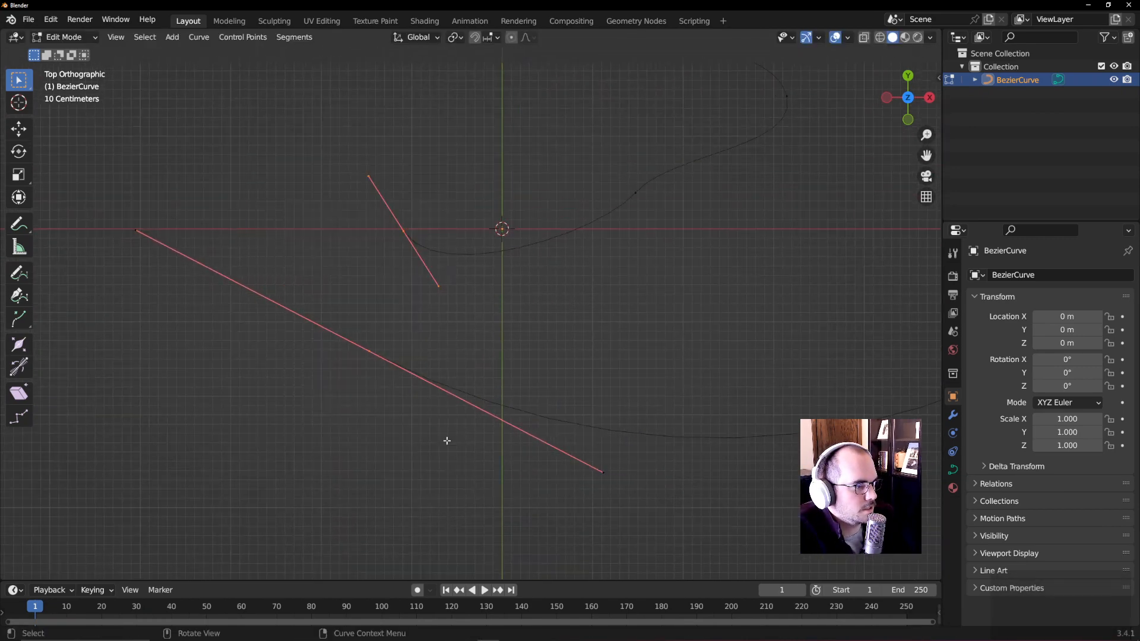
{"action": "right_click", "coordinate": [354, 335]}
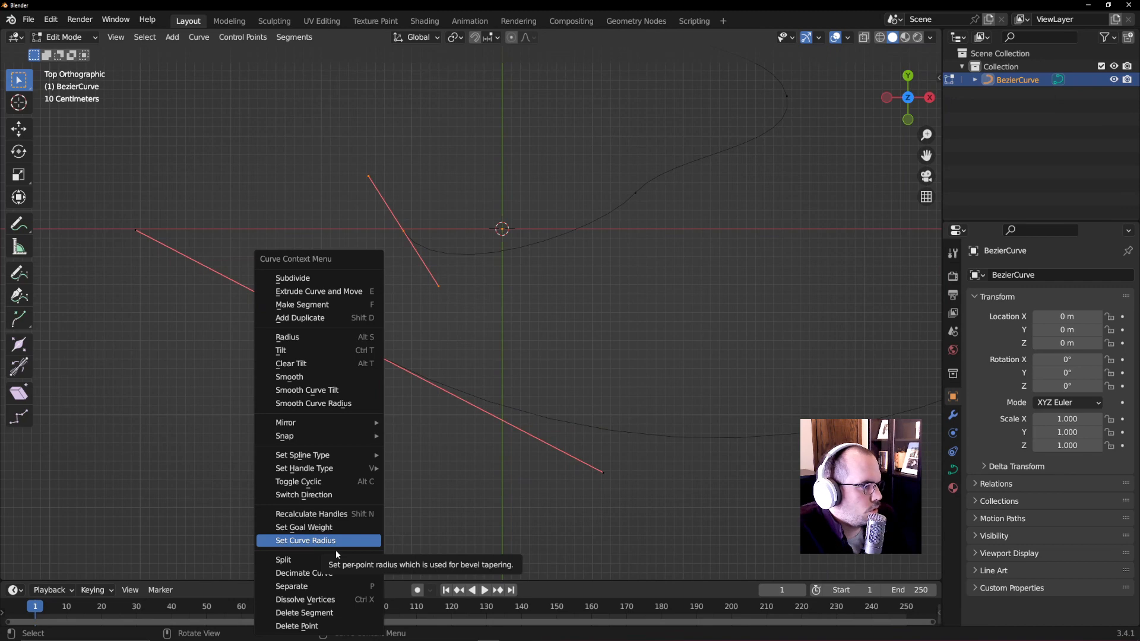
{"action": "left_click", "coordinate": [317, 305]}
- Return to Object Mode and view the whole closed curve in perspective
{"action": "left_click_drag", "start_coordinate": [473, 191], "coordinate": [389, 279]}
{"action": "middle_click_drag", "start_coordinate": [498, 228], "coordinate": [502, 386]}
{"action": "key", "text": "Tab"}
{"action": "key", "text": "f"}
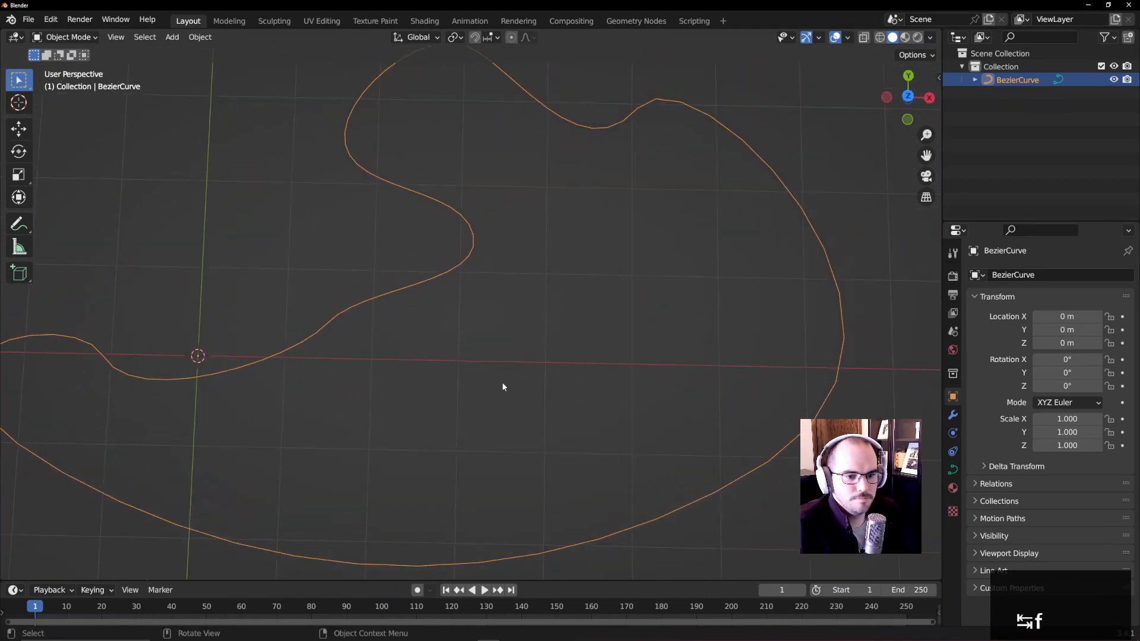
{"action": "middle_click_drag", "start_coordinate": [552, 416], "coordinate": [582, 399]}
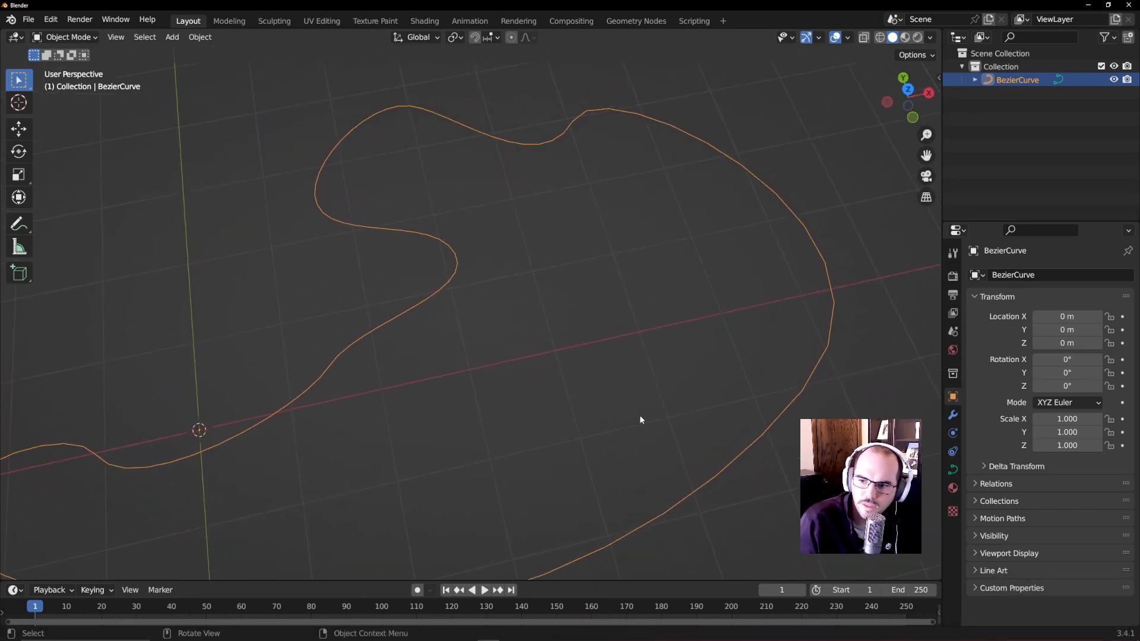
{"action": "middle_click_drag", "start_coordinate": [559, 399], "coordinate": [534, 427]}
{"action": "scroll", "coordinate": [534, 428], "scroll_direction": "down", "scroll_amount": 4}
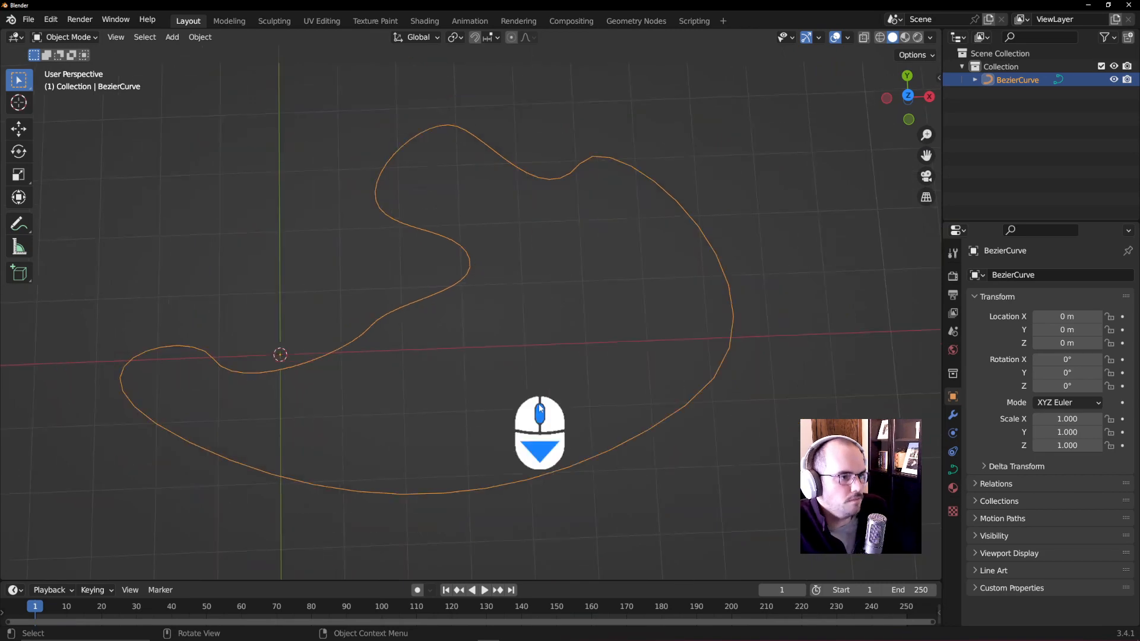
{"action": "middle_click_drag", "start_coordinate": [516, 350], "coordinate": [546, 308]}
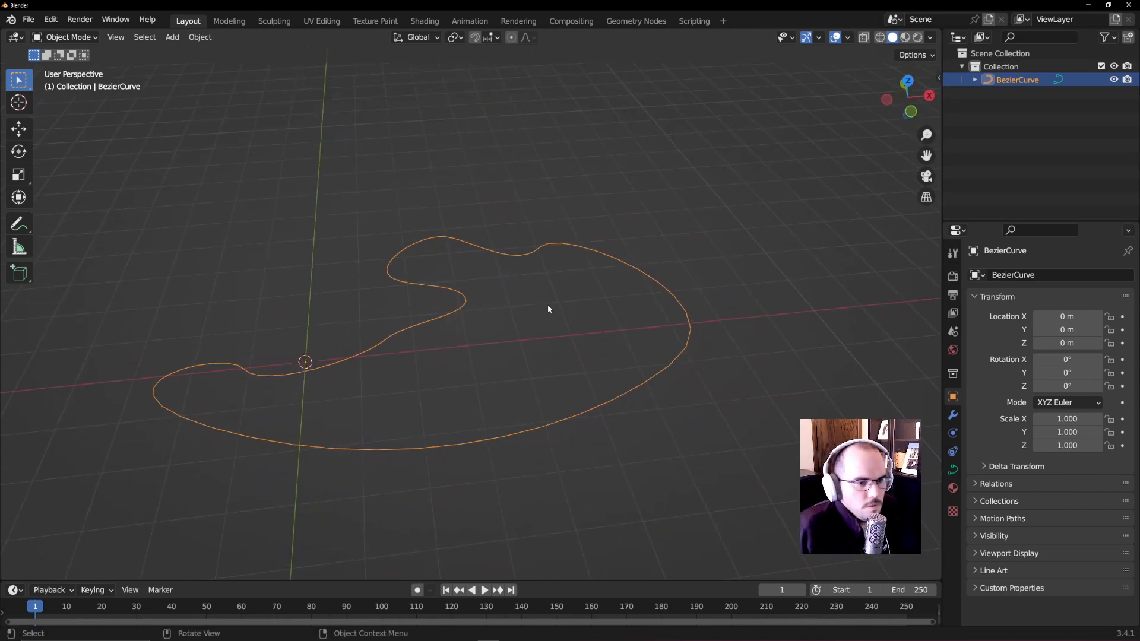
- Switch the curve's shape to 2D, enter Edit Mode and try to lift the selected point off the ground plane
{"action": "left_click", "coordinate": [954, 471]}
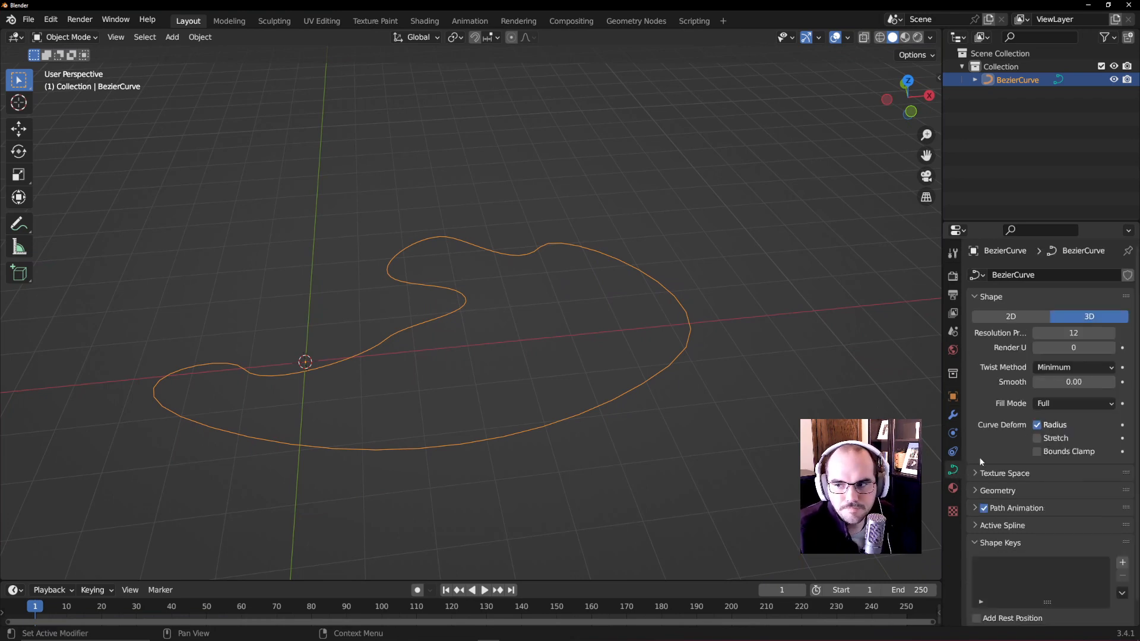
{"action": "left_click", "coordinate": [1019, 315]}
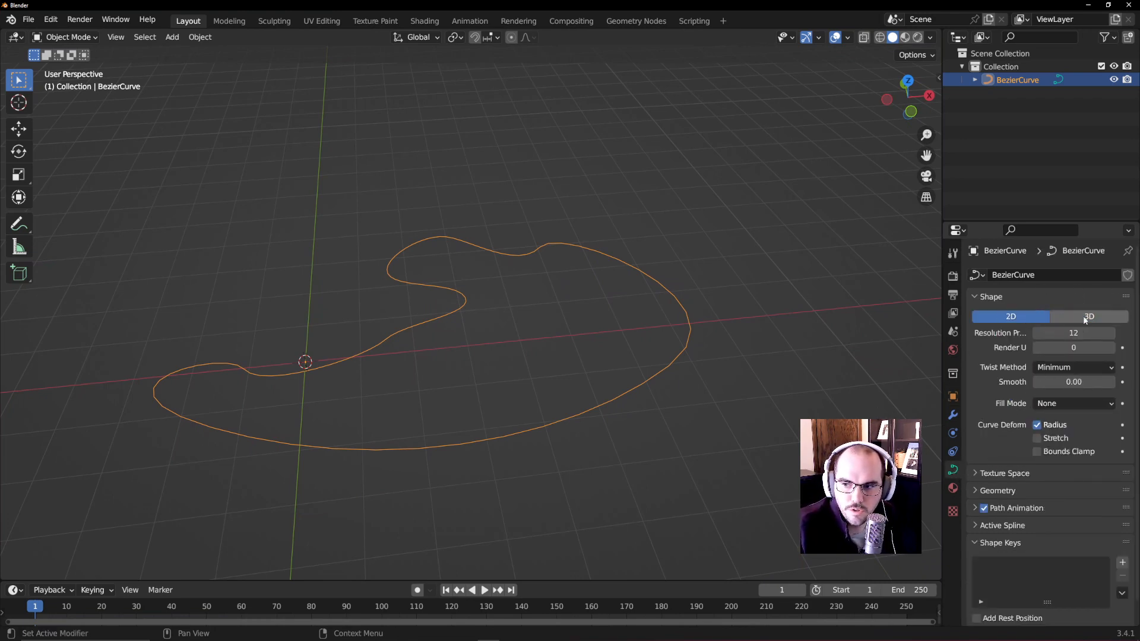
{"action": "left_click", "coordinate": [1041, 319]}
{"action": "middle_click_drag", "start_coordinate": [673, 333], "coordinate": [408, 342]}
{"action": "key", "text": "Tab"}
{"action": "key", "text": "g"}
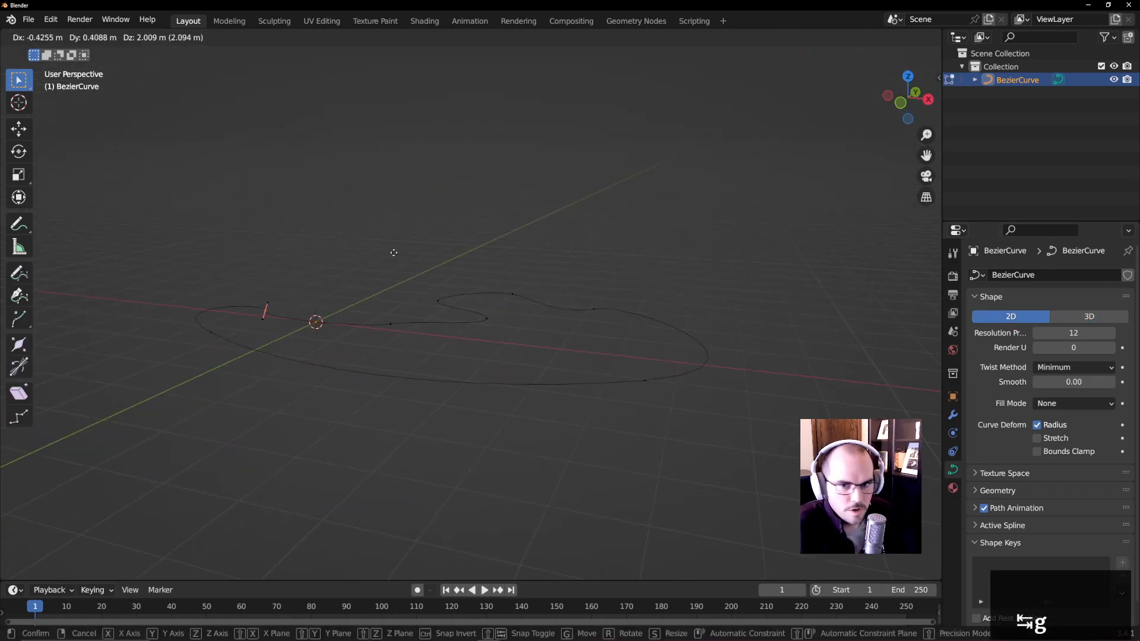
{"action": "right_click", "coordinate": [423, 282]}
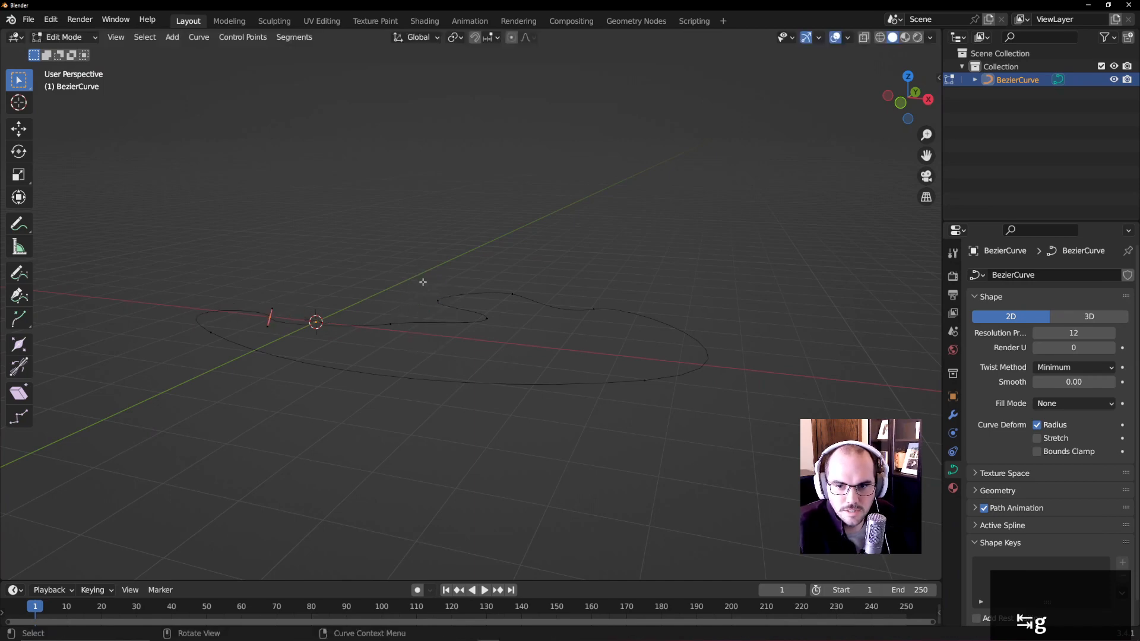
- Set the curve's shape back to 3D and try lifting the same point above the ground plane
{"action": "left_click", "coordinate": [1089, 316]}
{"action": "key", "text": "g"}
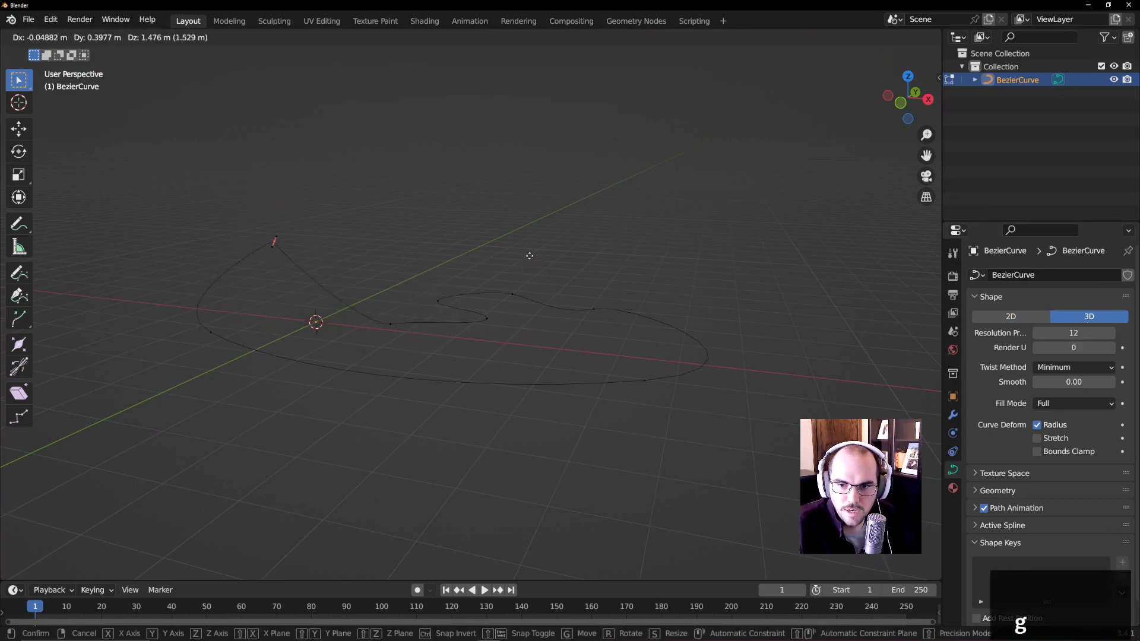
{"action": "right_click", "coordinate": [513, 261]}
{"action": "left_click", "coordinate": [1016, 318]}
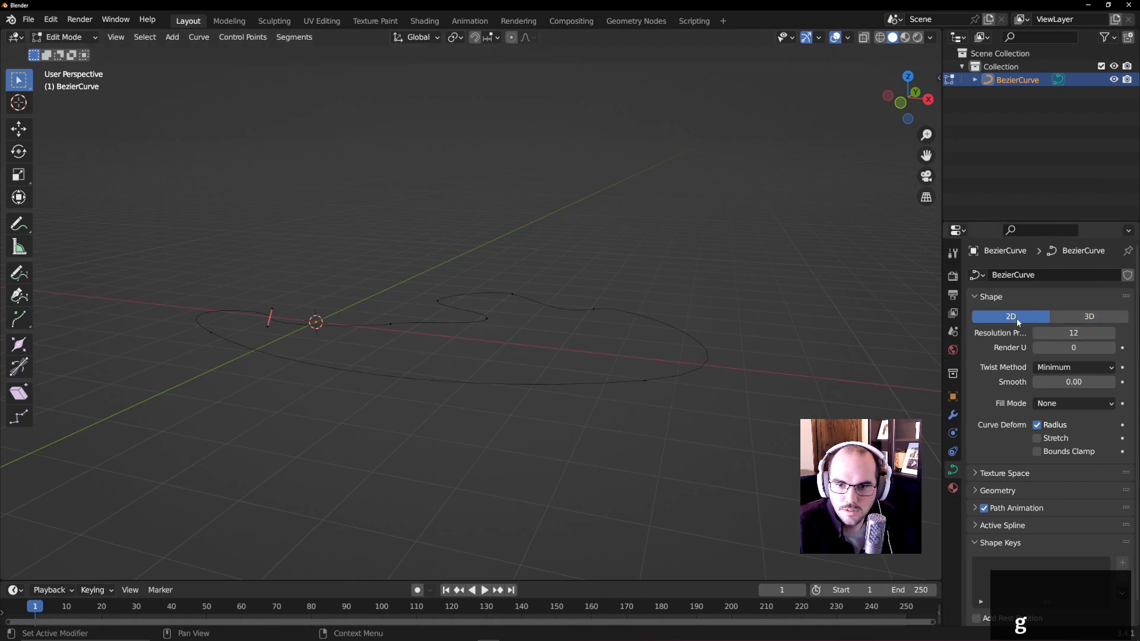
{"action": "left_click", "coordinate": [1071, 318]}
{"action": "middle_click_drag", "start_coordinate": [635, 383], "coordinate": [675, 404]}
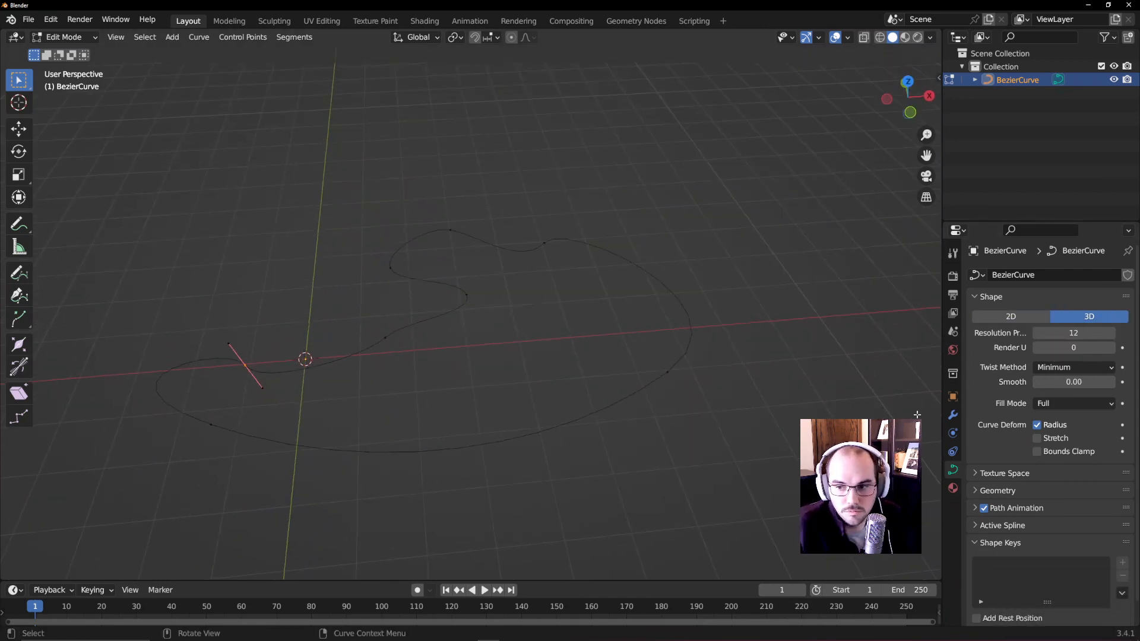
- Select individual control points on the outline's upper and right parts to examine how the curve is segmented between them
{"action": "scroll", "coordinate": [1060, 508], "scroll_direction": "down", "scroll_amount": 1}
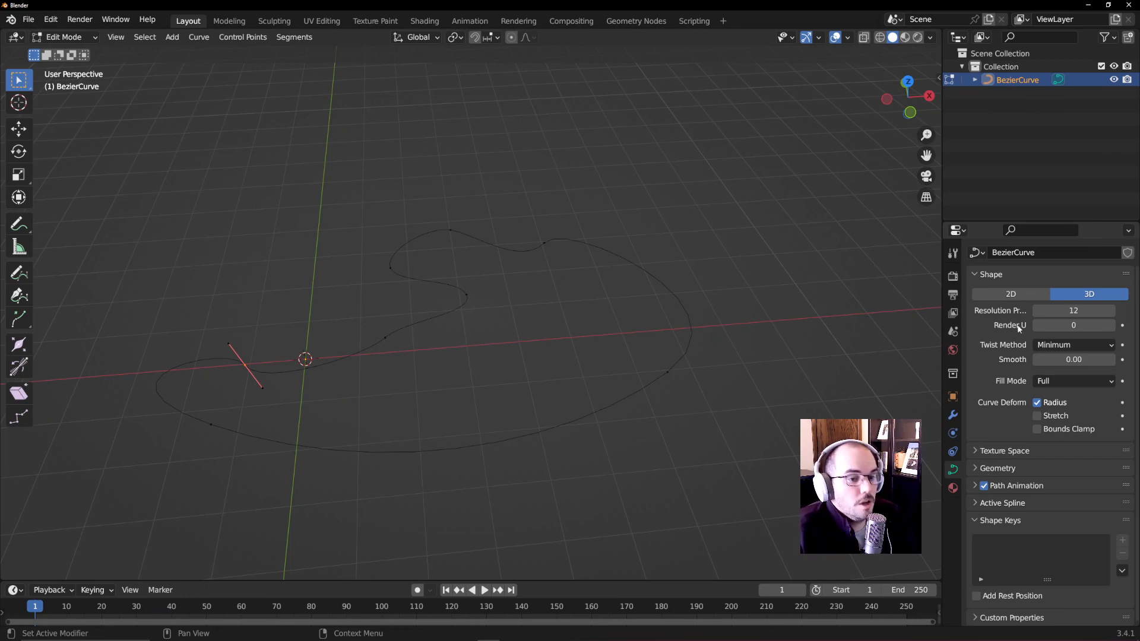
{"action": "scroll", "coordinate": [1018, 328], "scroll_direction": "up", "scroll_amount": 1}
{"action": "middle_click_drag", "start_coordinate": [753, 380], "coordinate": [795, 404]}
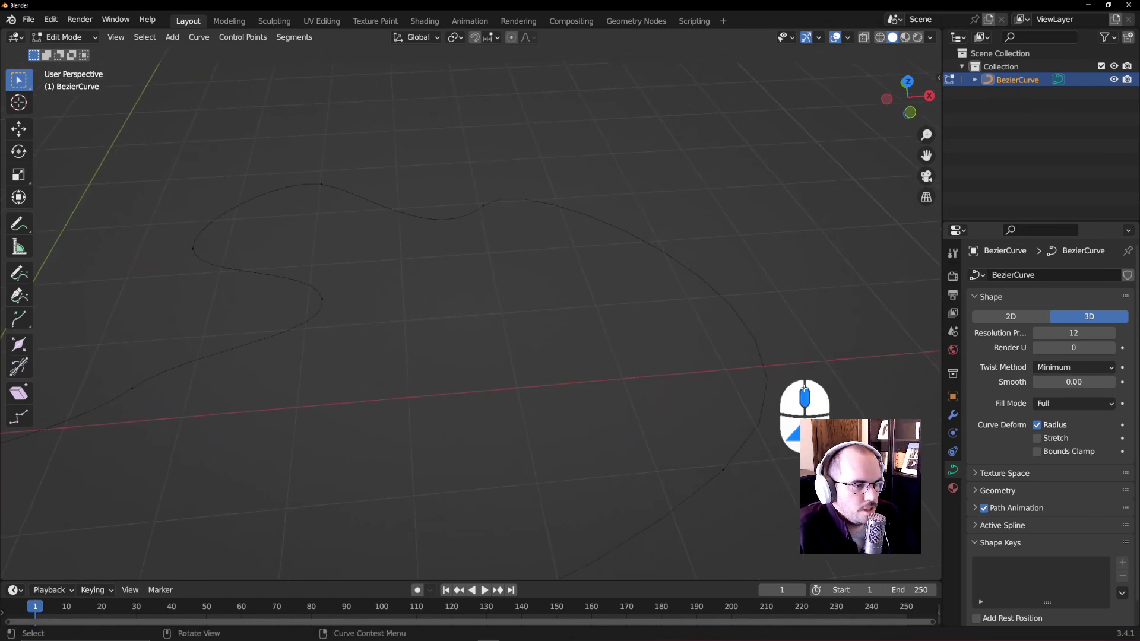
{"action": "middle_click_drag", "start_coordinate": [777, 357], "coordinate": [784, 381]}
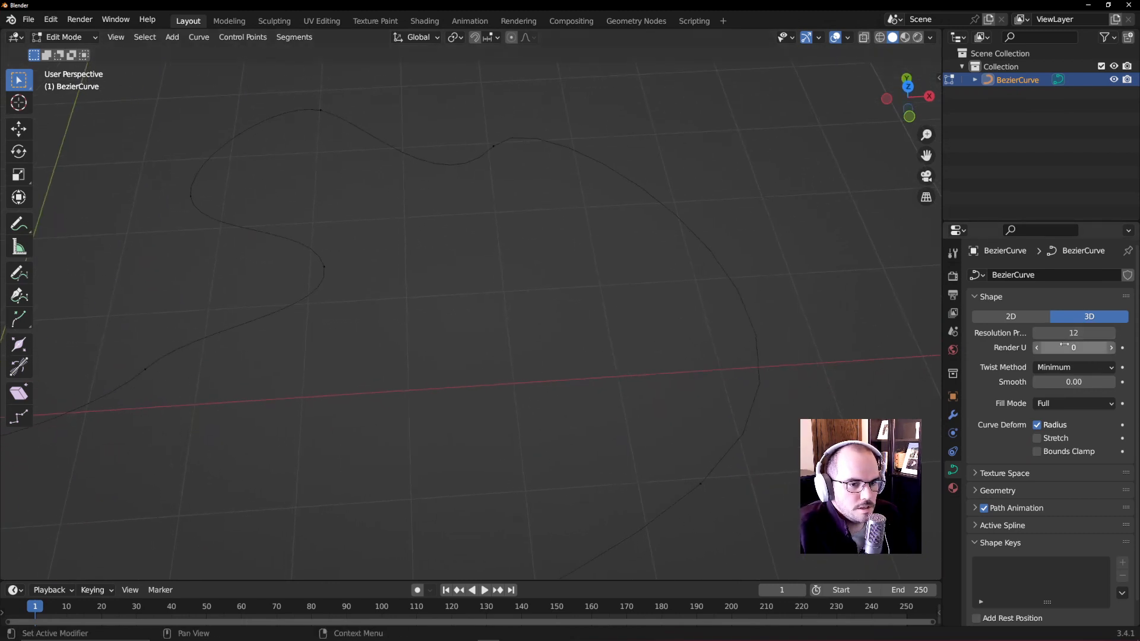
{"action": "left_click", "coordinate": [492, 144]}
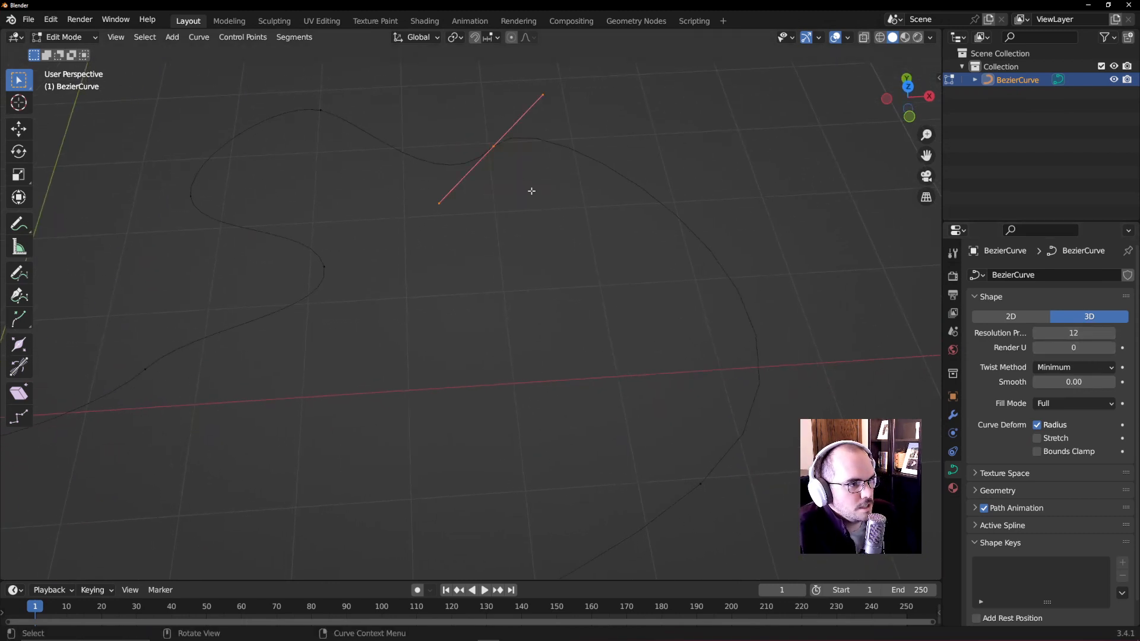
{"action": "left_click_drag", "start_coordinate": [478, 118], "coordinate": [516, 186]}
{"action": "left_click_drag", "start_coordinate": [685, 459], "coordinate": [775, 548]}
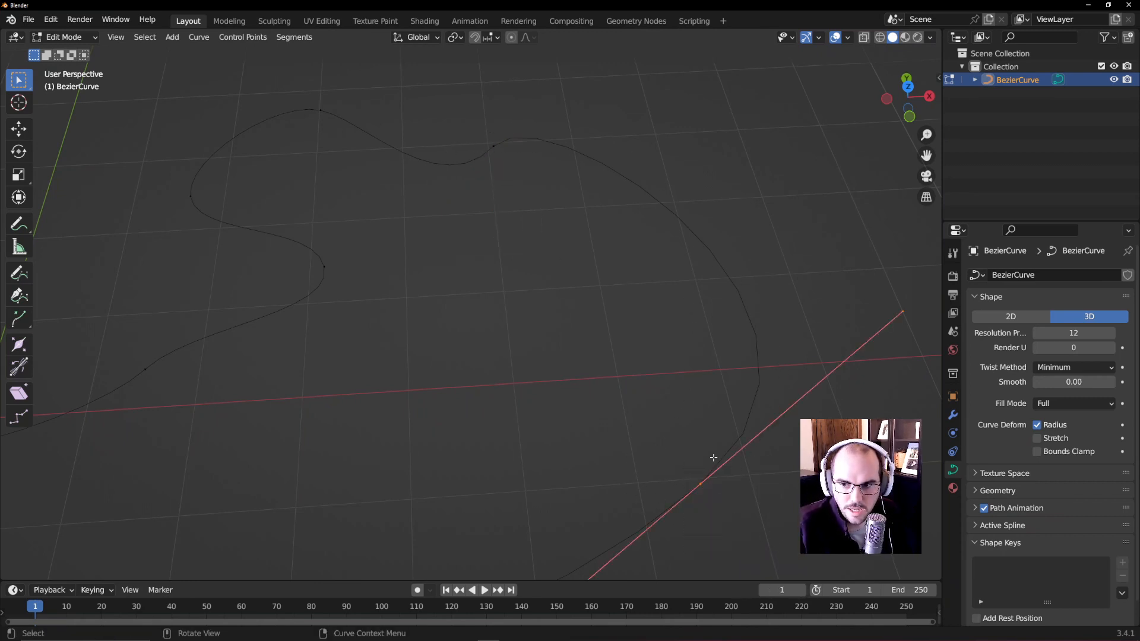
{"action": "left_click_drag", "start_coordinate": [602, 381], "coordinate": [763, 539]}
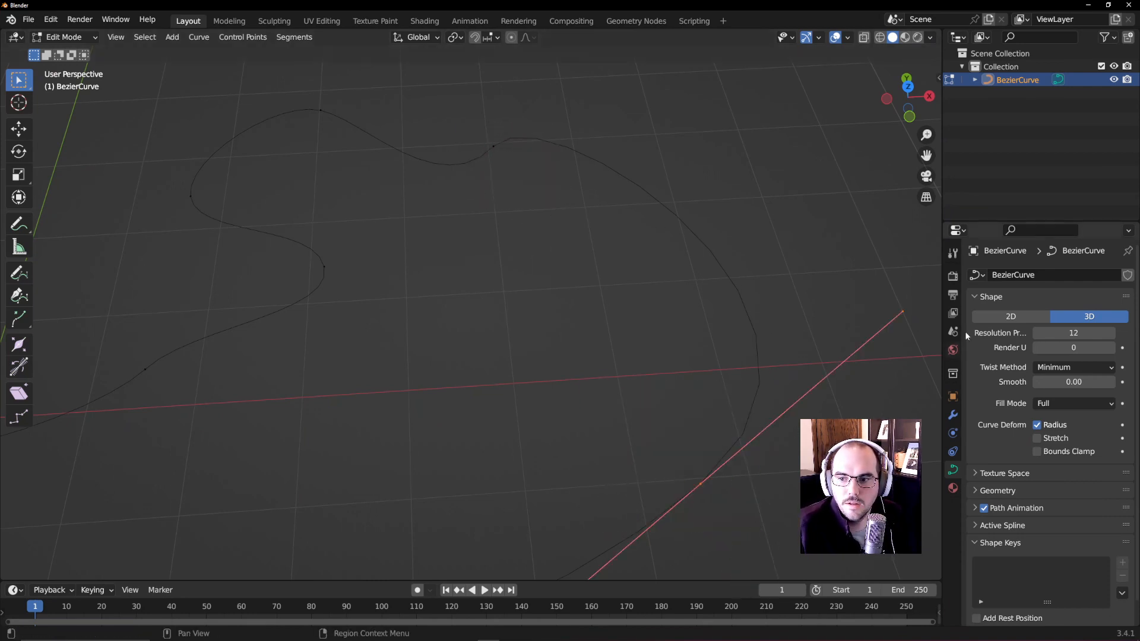
{"action": "left_click_drag", "start_coordinate": [473, 119], "coordinate": [527, 191]}
{"action": "left_click_drag", "start_coordinate": [311, 92], "coordinate": [370, 174]}
{"action": "left_click_drag", "start_coordinate": [457, 128], "coordinate": [536, 178]}
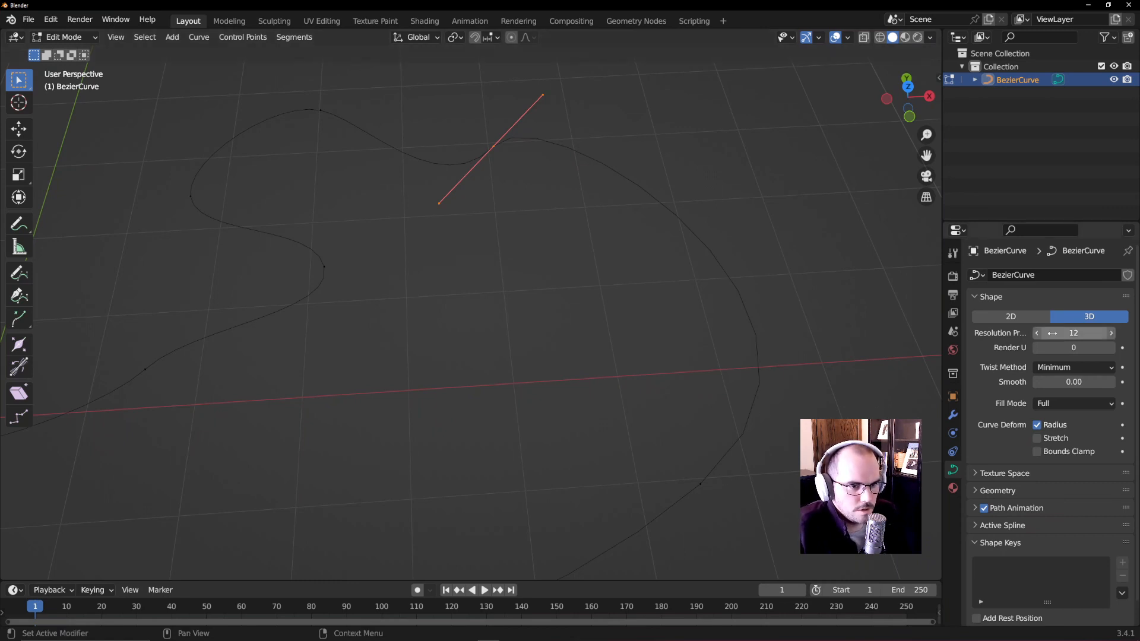
- Raise the curve's preview resolution to 37 and check the smoothness between its control points
{"action": "left_click_drag", "start_coordinate": [1052, 333], "coordinate": [1086, 333]}
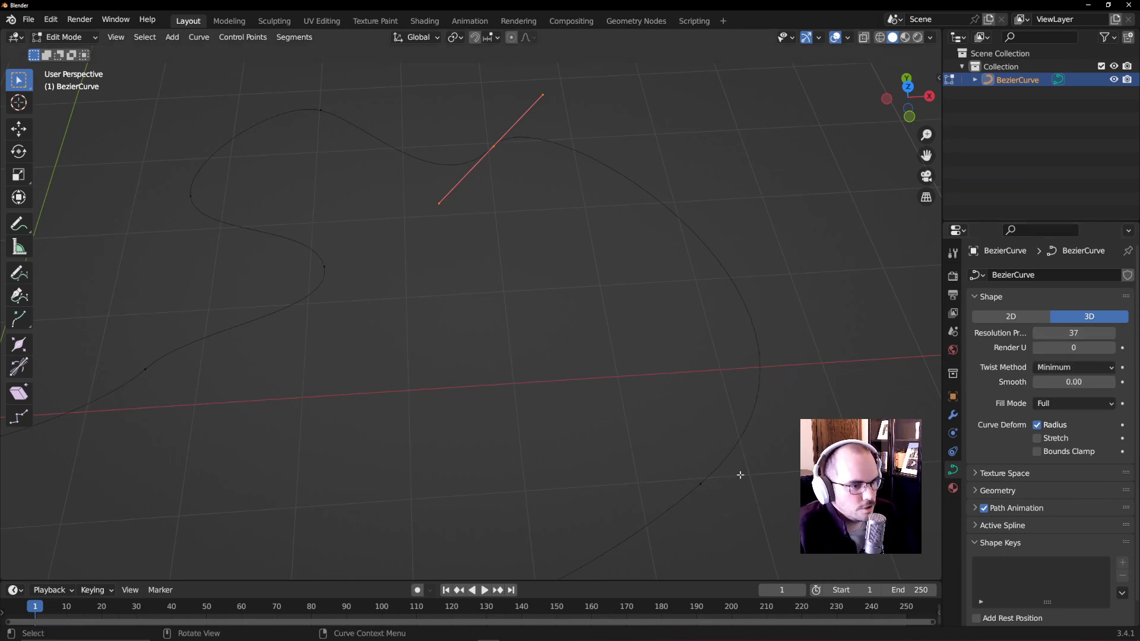
{"action": "left_click", "coordinate": [188, 195]}
{"action": "left_click", "coordinate": [320, 110]}
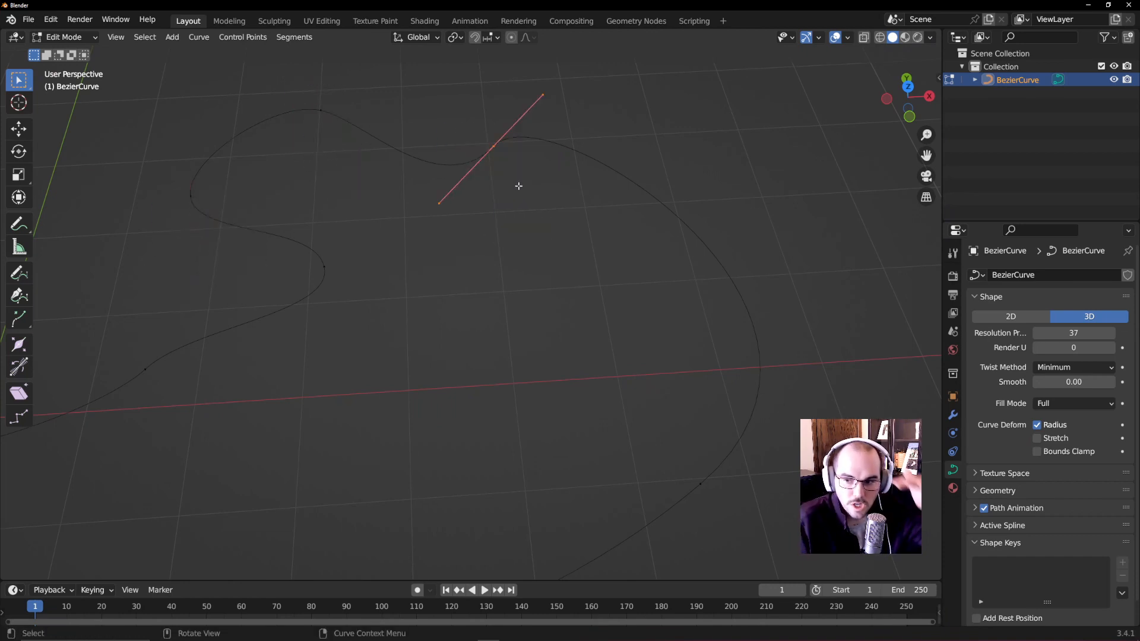
- Lower the curve's preview resolution to 4 to show coarse segments, and raise it again to 16
{"action": "double_click", "coordinate": [1073, 332]}
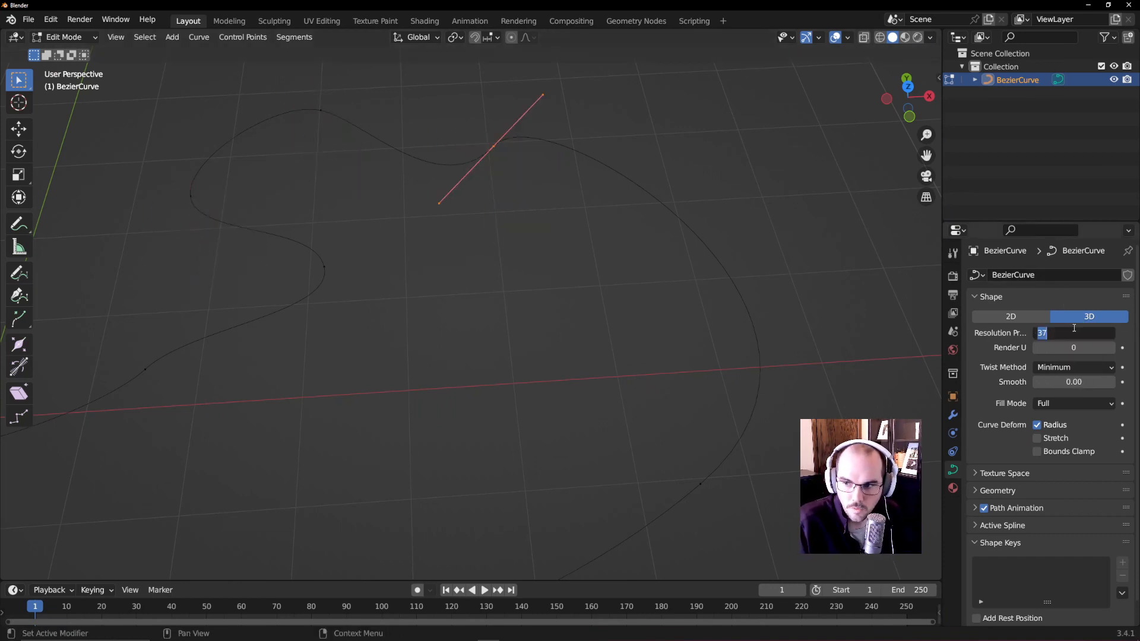
{"action": "type", "text": "4"}
{"action": "key", "text": "Return"}
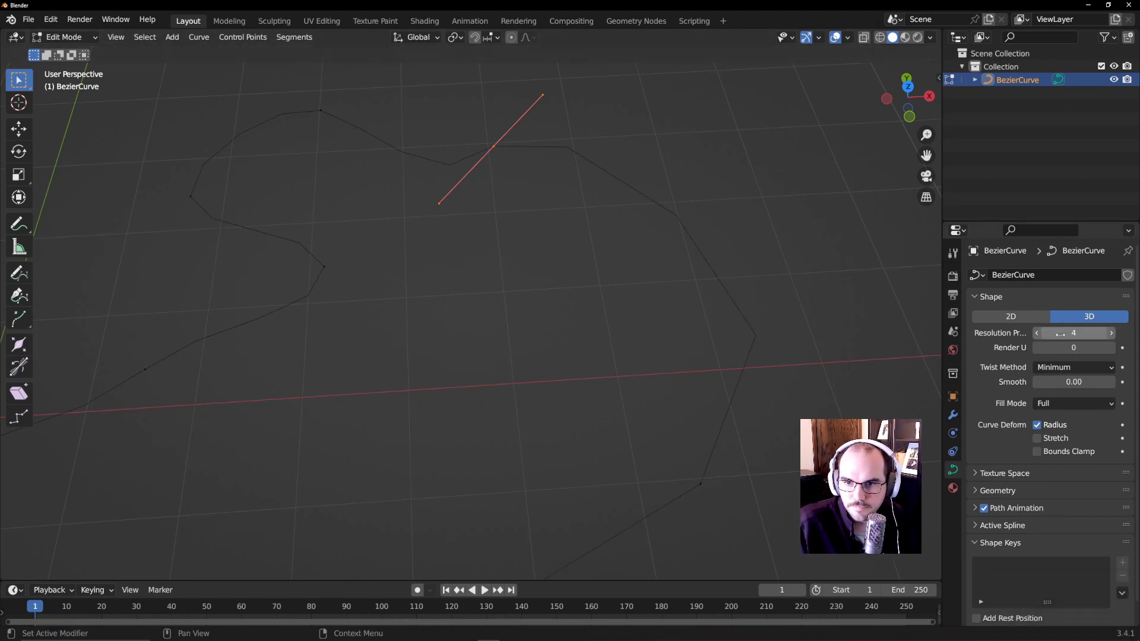
{"action": "mouse_move", "coordinate": [1068, 333]}
{"action": "left_mouse_down"}
{"action": "mouse_move", "coordinate": [1104, 333]}
{"action": "mouse_move", "coordinate": [1060, 333]}
{"action": "left_mouse_up"}
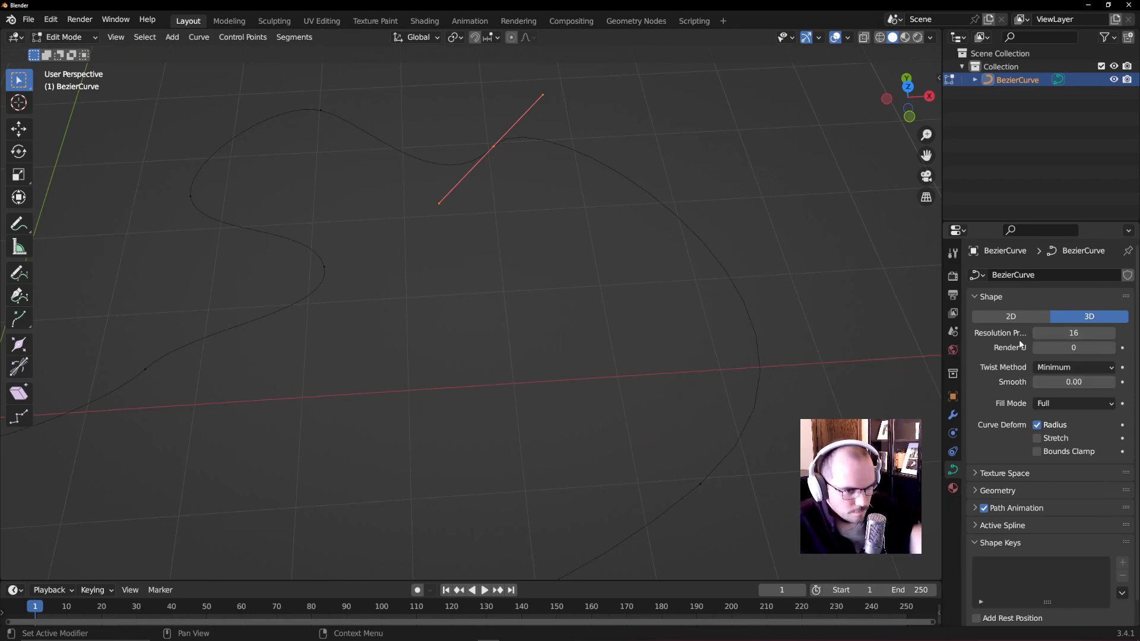
- Set the curve's preview resolution to 24
{"action": "left_click", "coordinate": [1074, 332]}
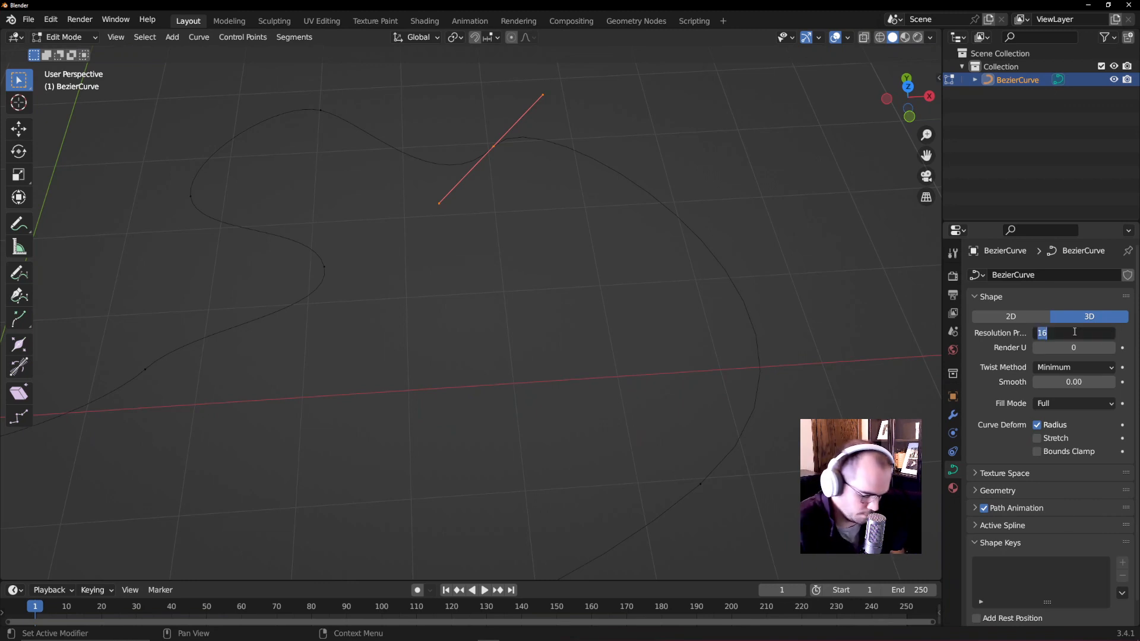
{"action": "type", "text": "24"}
{"action": "key", "text": "Return"}
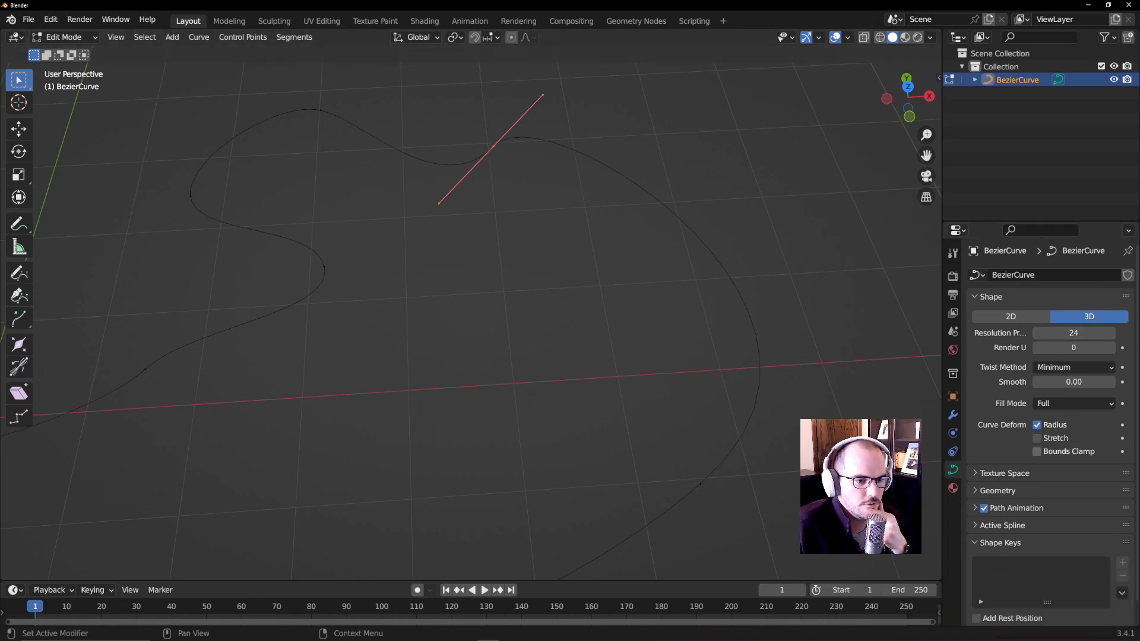
- Extrude the curve by 0.93 m in its Geometry settings to form a standing wall, and view it from the side
{"action": "left_click", "coordinate": [982, 490]}
{"action": "scroll", "coordinate": [981, 457], "scroll_direction": "down", "scroll_amount": 5}
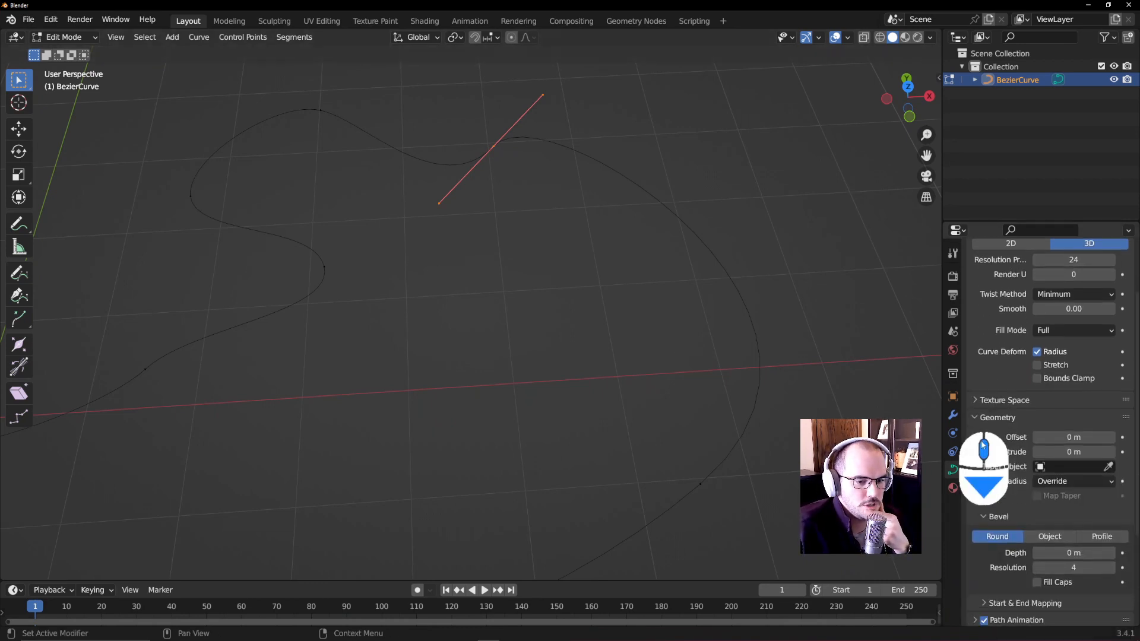
{"action": "scroll", "coordinate": [994, 394], "scroll_direction": "down", "scroll_amount": 1}
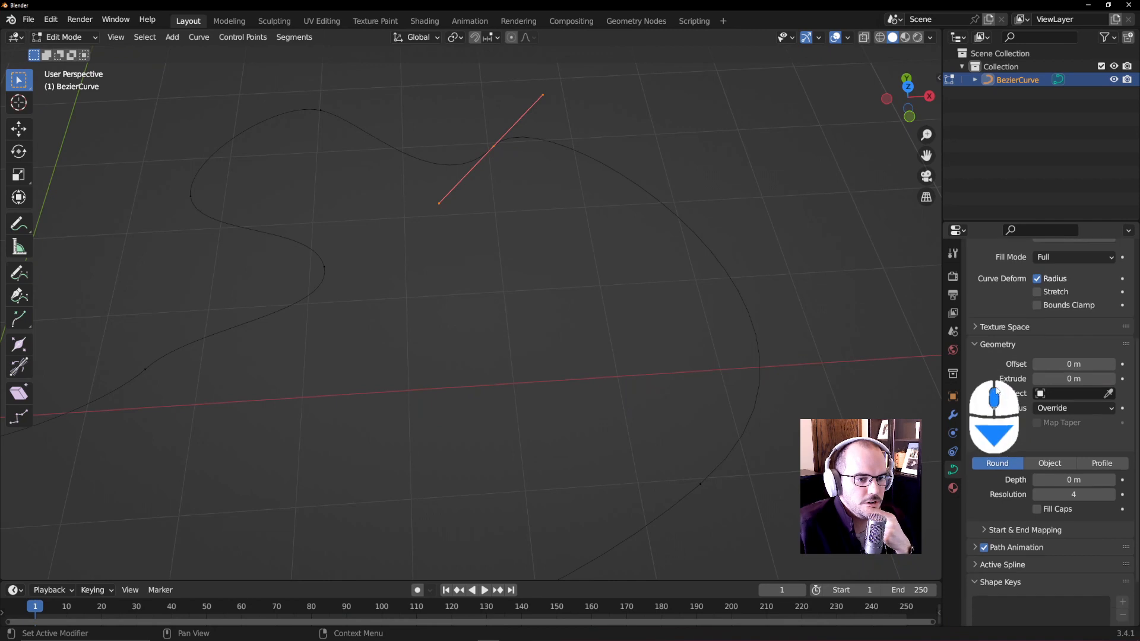
{"action": "middle_click_drag", "start_coordinate": [671, 380], "coordinate": [671, 371]}
{"action": "scroll", "coordinate": [676, 383], "scroll_direction": "down", "scroll_amount": 2}
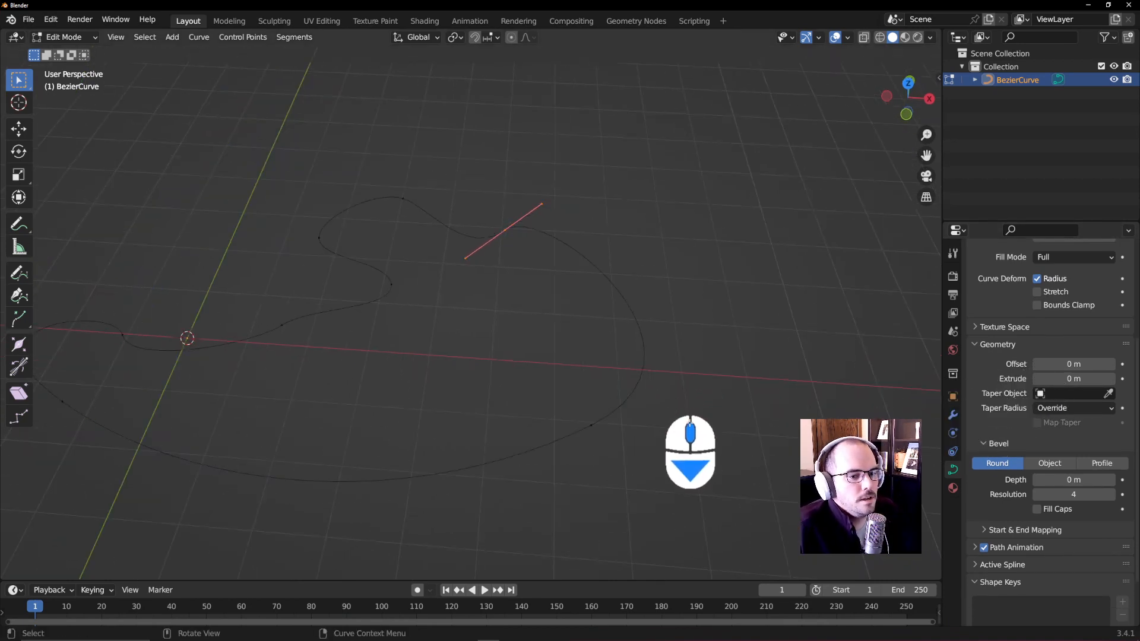
{"action": "middle_click_drag", "start_coordinate": [689, 415], "coordinate": [653, 273], "text": "shift"}
{"action": "left_click_drag", "start_coordinate": [1074, 378], "coordinate": [1130, 379]}
{"action": "middle_click_drag", "start_coordinate": [712, 344], "coordinate": [519, 312]}
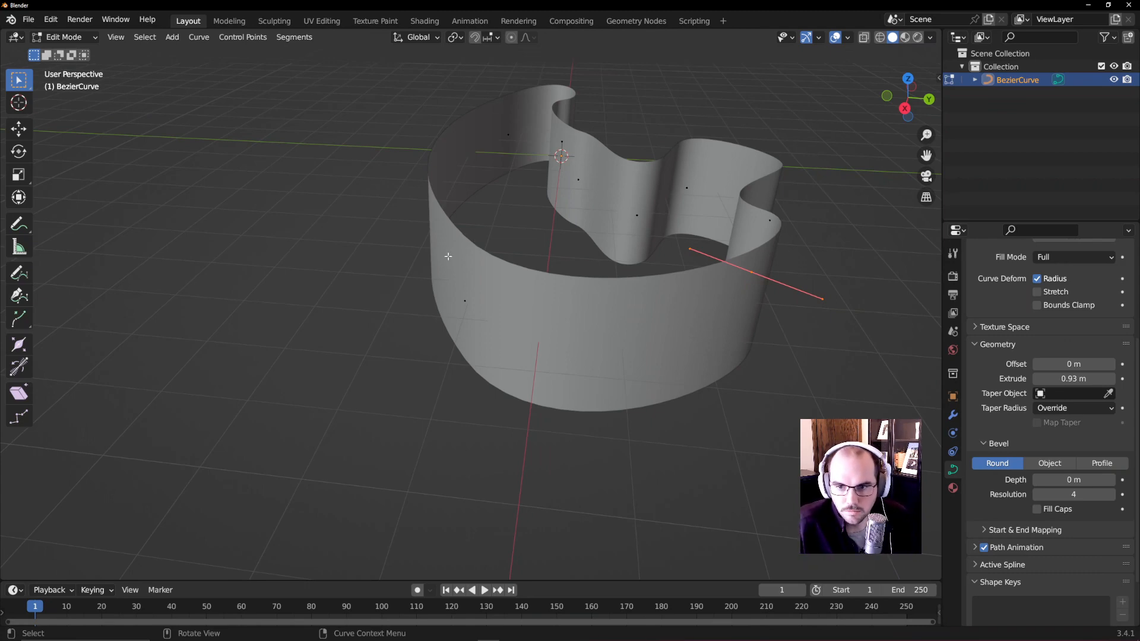
- Select the control point on the outline's wide right arc, then rotate and move it to tilt the extruded wall
{"action": "left_click", "coordinate": [493, 337]}
{"action": "middle_click_drag", "start_coordinate": [568, 336], "coordinate": [620, 361]}
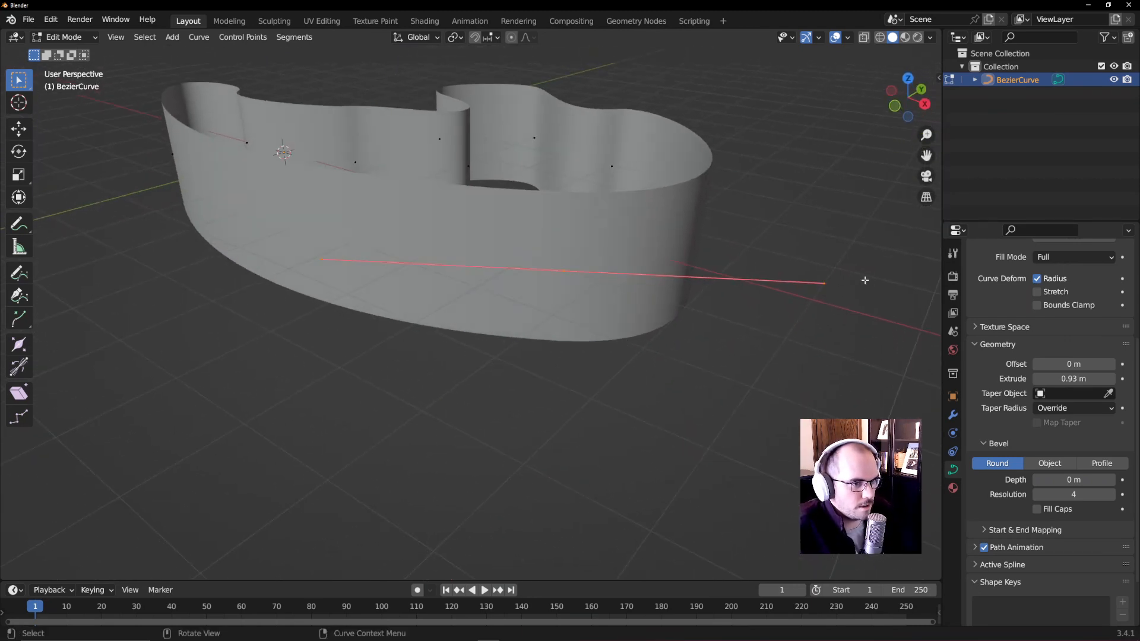
{"action": "key", "text": "r"}
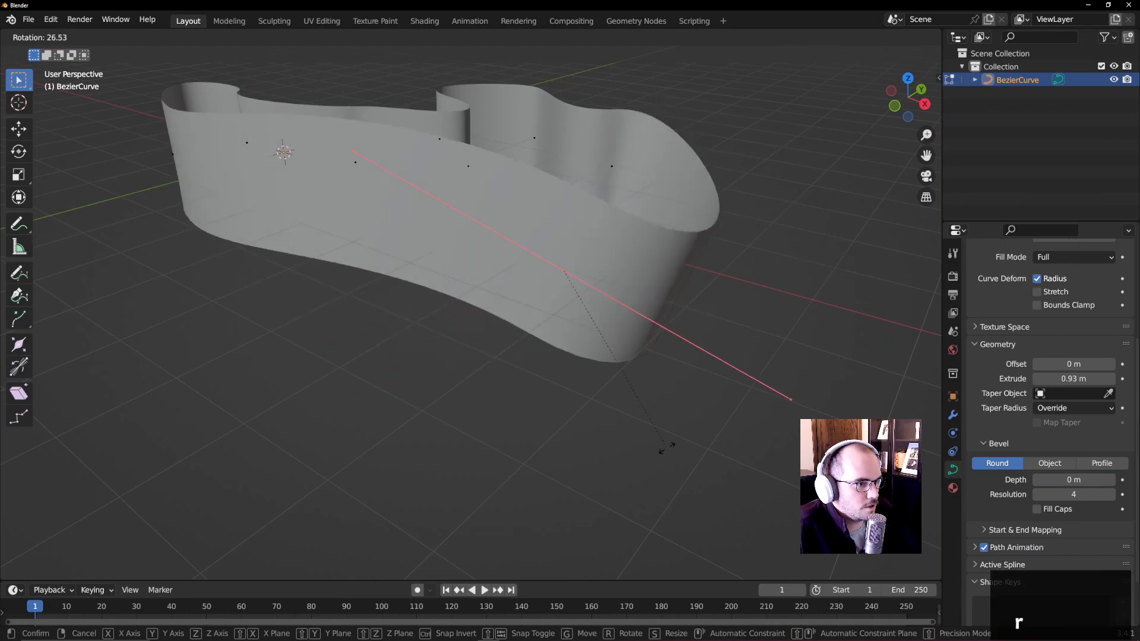
{"action": "left_click", "coordinate": [659, 442]}
{"action": "key", "text": "g"}
{"action": "left_click", "coordinate": [733, 334]}
{"action": "middle_click_drag", "start_coordinate": [741, 335], "coordinate": [937, 436]}
{"action": "key", "text": "r"}
{"action": "left_click", "coordinate": [768, 70]}
- Reposition the same arc point and rotate its handles from other viewing angles to even out the wall
{"action": "middle_click_drag", "start_coordinate": [215, 474], "coordinate": [215, 466]}
{"action": "key", "text": "g"}
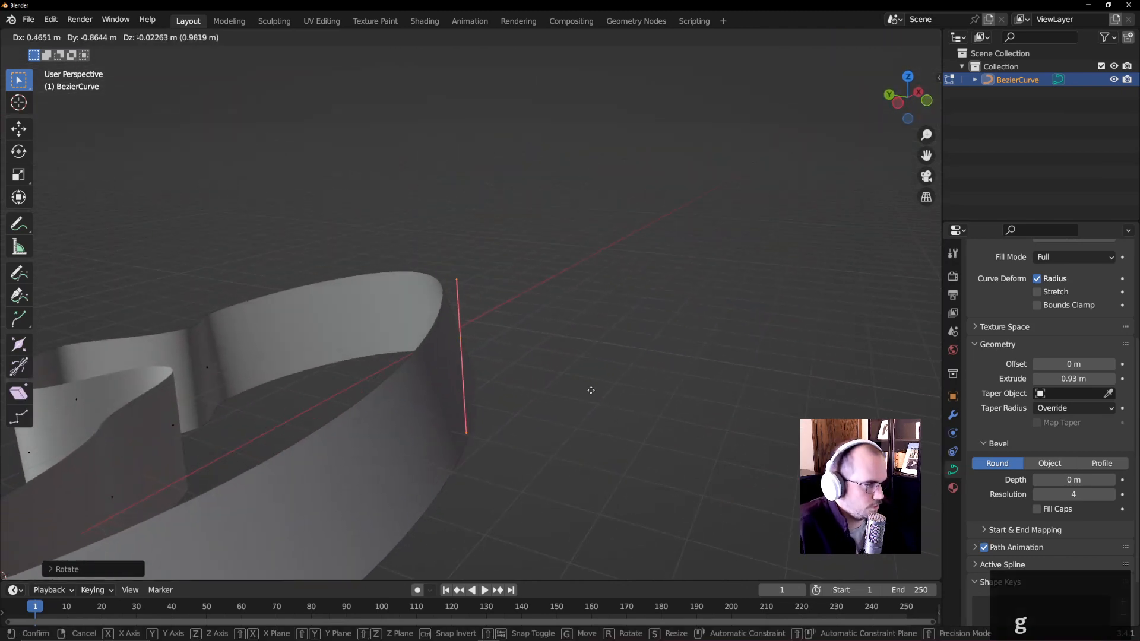
{"action": "left_click", "coordinate": [610, 397]}
{"action": "key", "text": "r"}
{"action": "left_click", "coordinate": [569, 478]}
{"action": "middle_click_drag", "start_coordinate": [571, 476], "coordinate": [376, 320]}
{"action": "scroll", "coordinate": [396, 431], "scroll_direction": "up", "scroll_amount": 2}
{"action": "key", "text": "g"}
{"action": "left_click", "coordinate": [382, 381]}
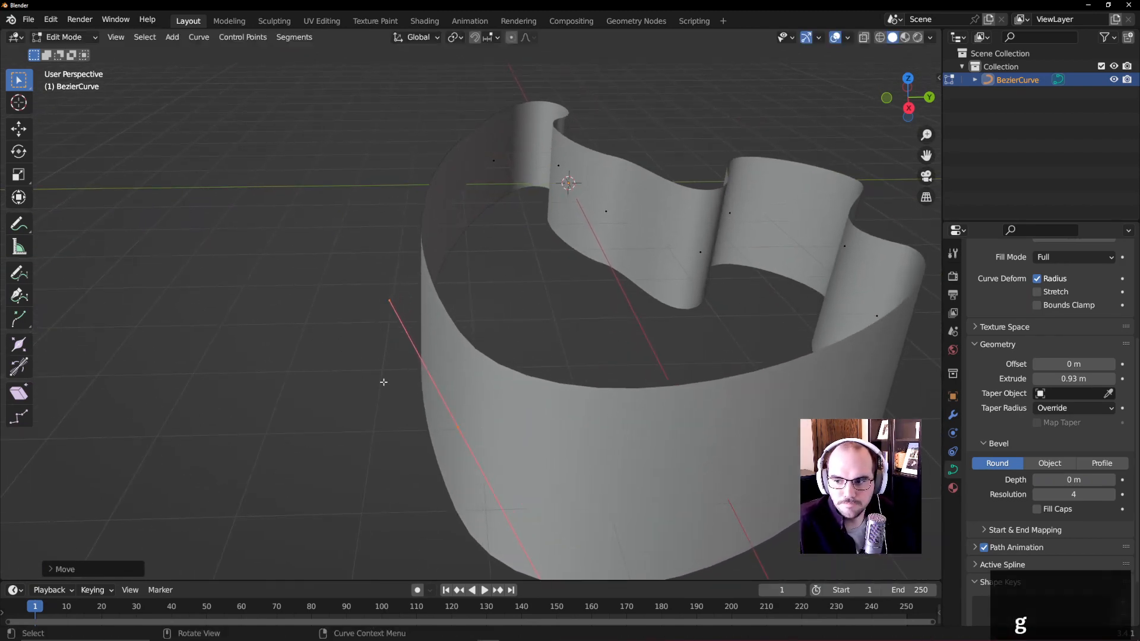
{"action": "middle_click_drag", "start_coordinate": [381, 381], "coordinate": [600, 445]}
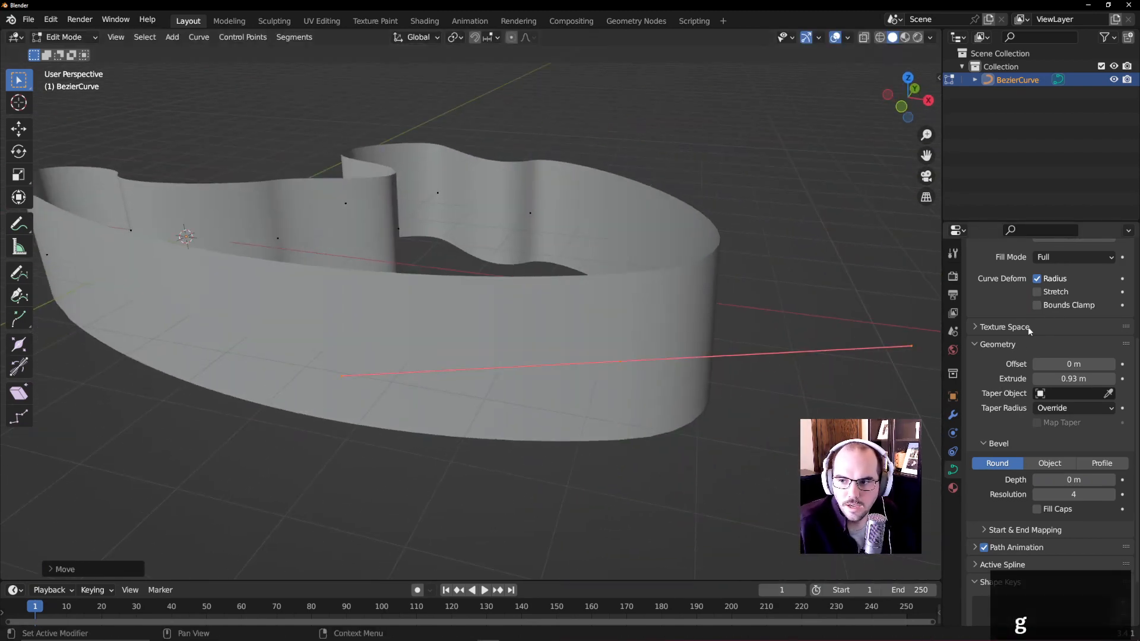
- Reset the curve's extrusion to 0 m and give it a round bevel with 0.15 m depth and resolution 6
{"action": "left_click_drag", "start_coordinate": [1073, 378], "coordinate": [1036, 379]}
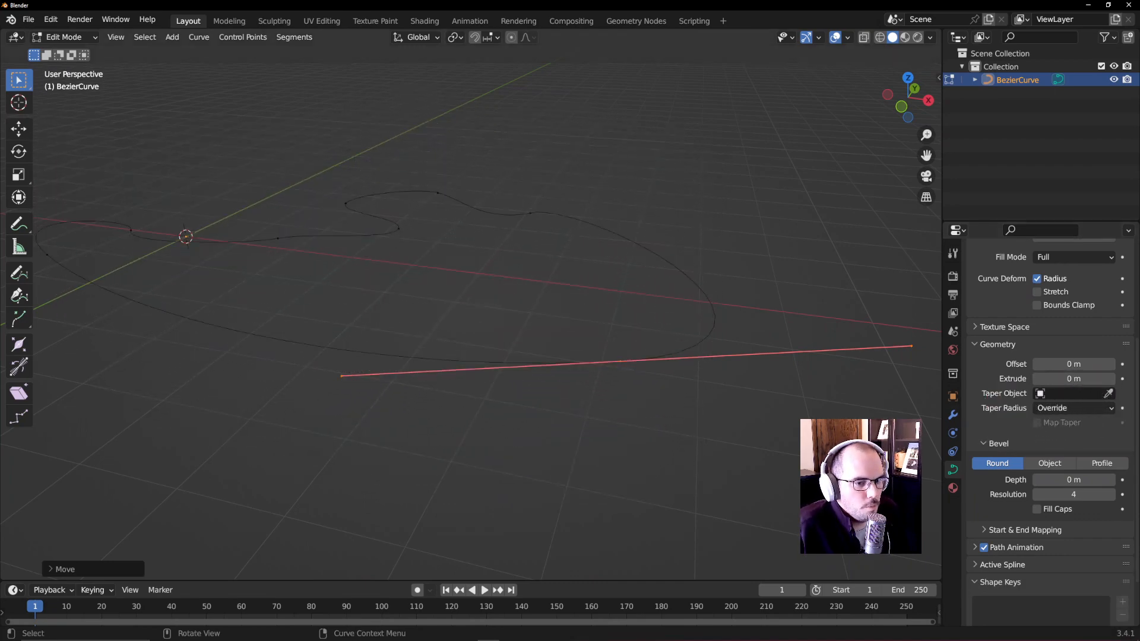
{"action": "scroll", "coordinate": [983, 451], "scroll_direction": "down", "scroll_amount": 2}
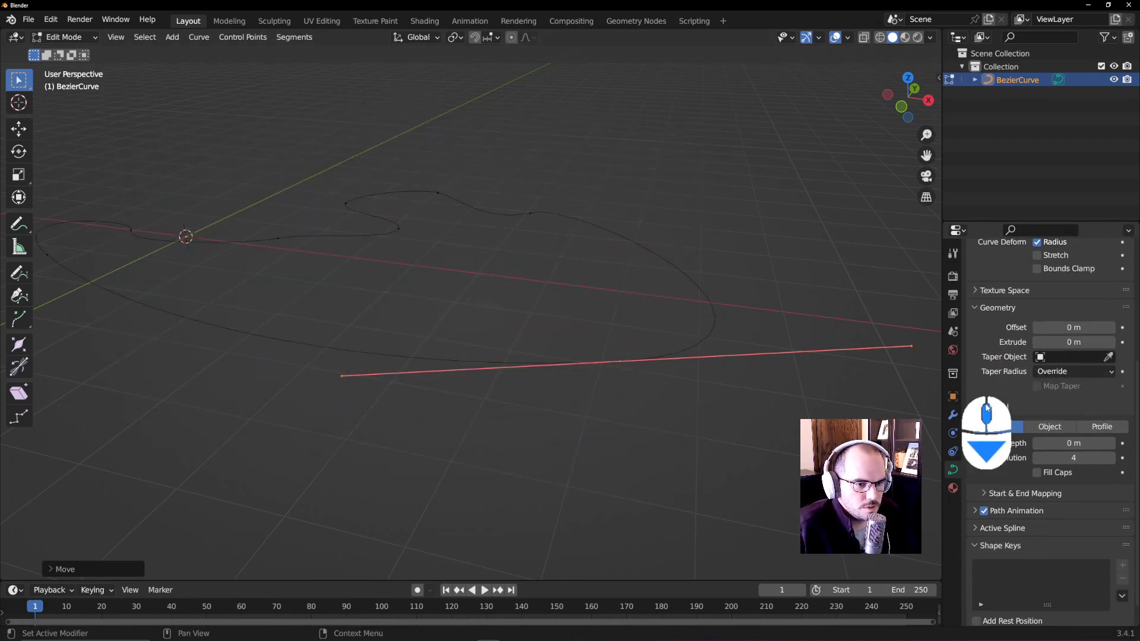
{"action": "left_click", "coordinate": [983, 412]}
{"action": "left_click", "coordinate": [983, 452]}
{"action": "scroll", "coordinate": [983, 451], "scroll_direction": "down", "scroll_amount": 3}
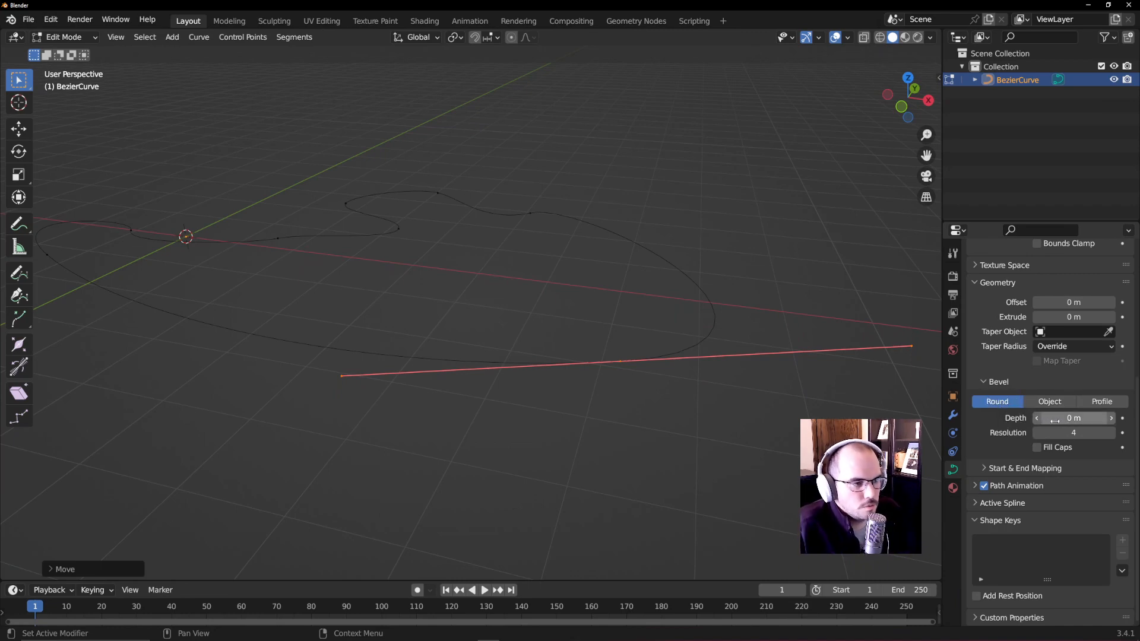
{"action": "mouse_move", "coordinate": [1054, 420]}
{"action": "left_mouse_down"}
{"action": "mouse_move", "coordinate": [1081, 420]}
{"action": "mouse_move", "coordinate": [1057, 420]}
{"action": "mouse_move", "coordinate": [1071, 420]}
{"action": "left_mouse_up"}
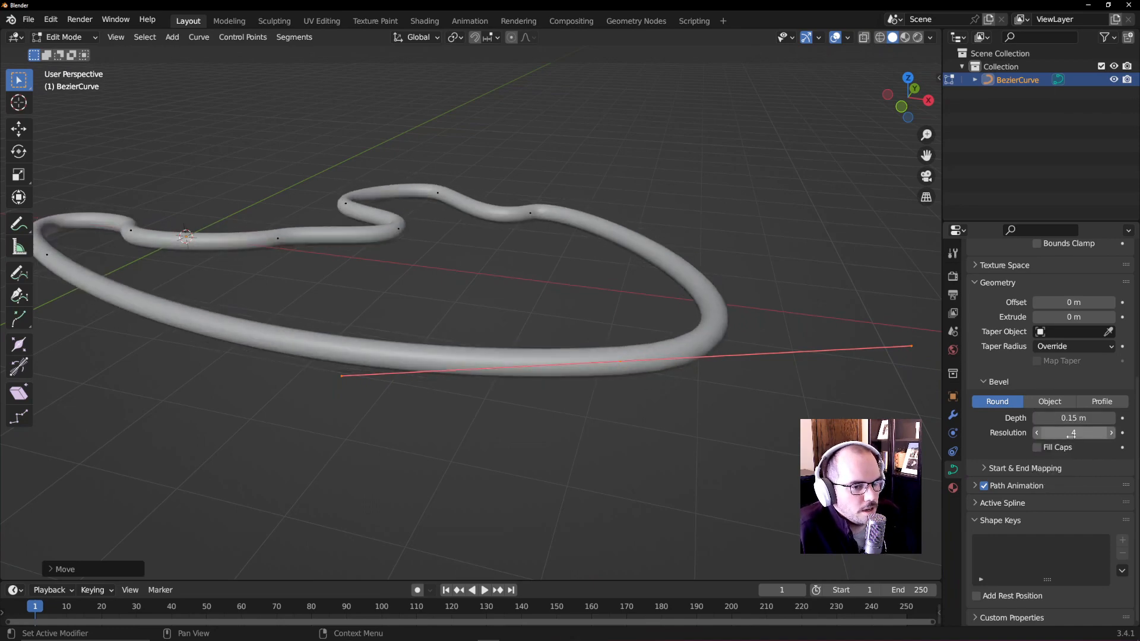
{"action": "left_click", "coordinate": [1110, 433]}
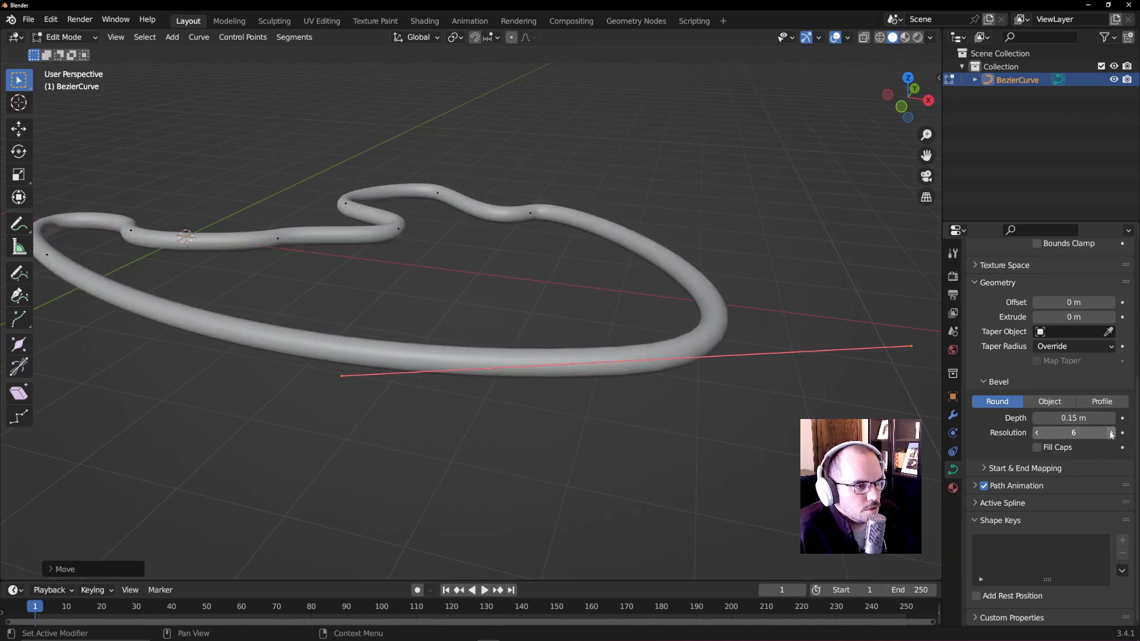
- Lower the round bevel's resolution to 4 and inspect the closed tube and its Fill Caps option from several angles
{"action": "left_click", "coordinate": [1035, 433]}
{"action": "left_click", "coordinate": [1036, 433]}
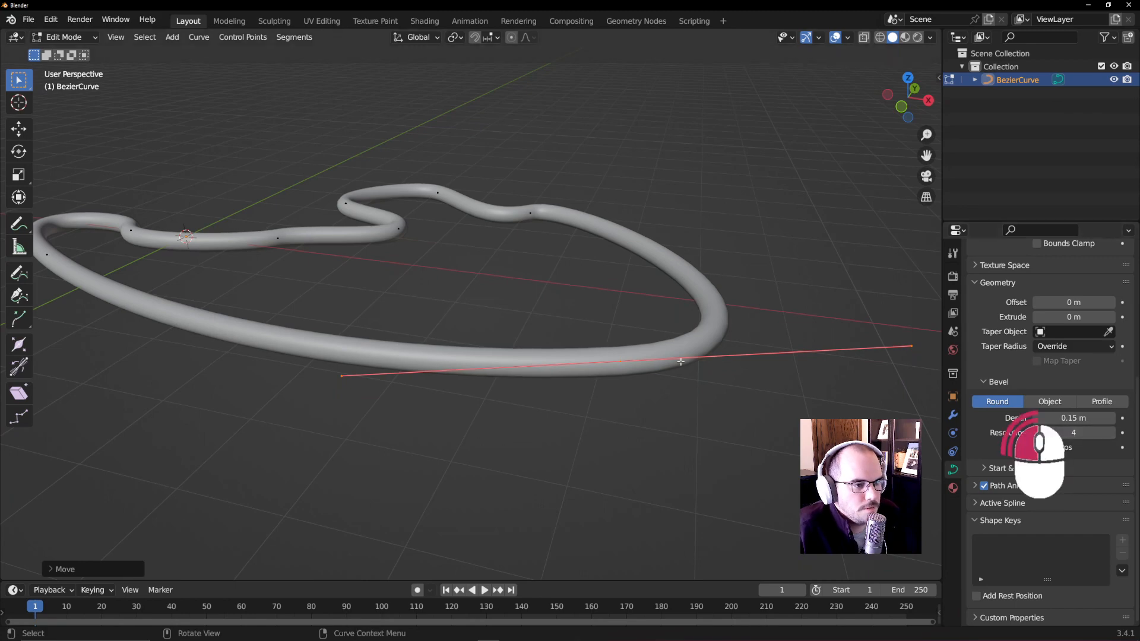
{"action": "middle_click_drag", "start_coordinate": [617, 339], "coordinate": [569, 374]}
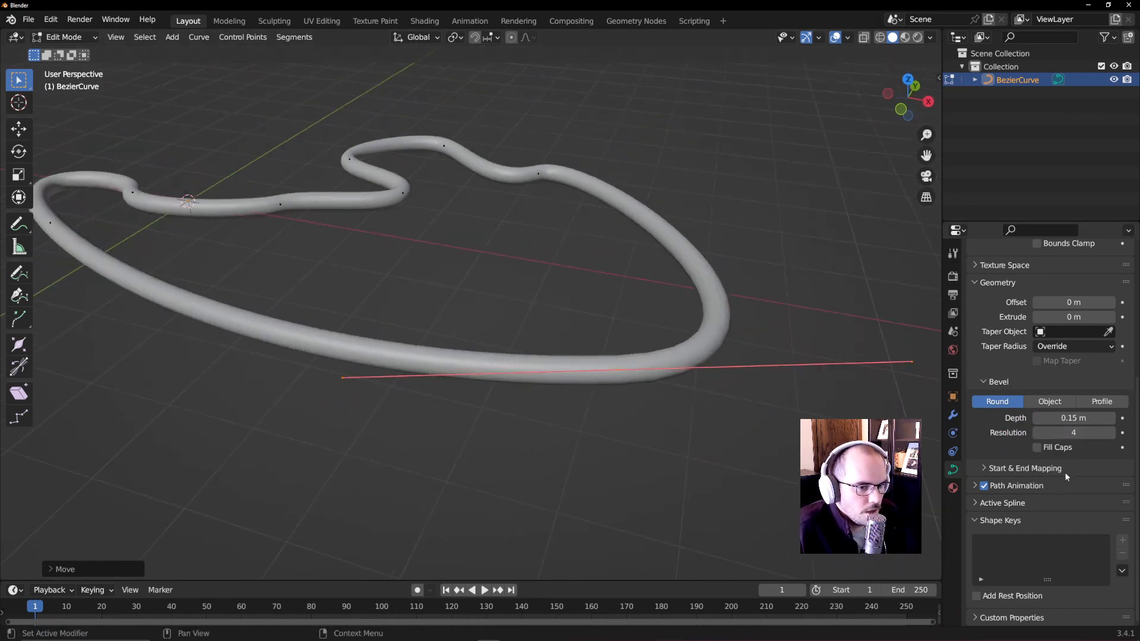
{"action": "left_click", "coordinate": [1037, 447]}
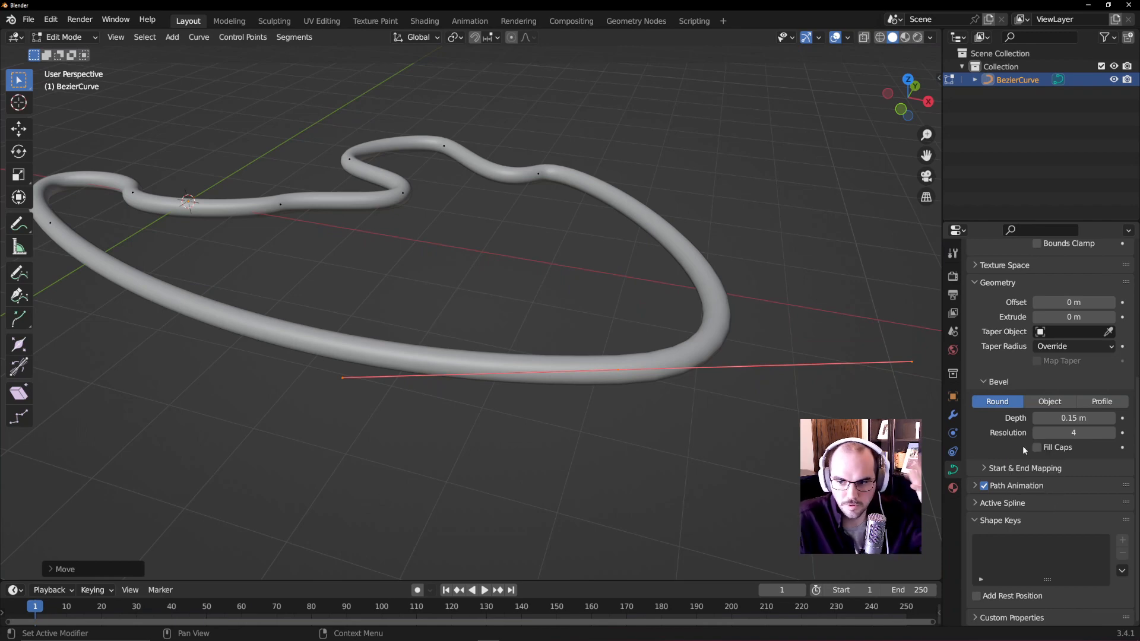
{"action": "middle_click_drag", "start_coordinate": [588, 391], "coordinate": [773, 359]}
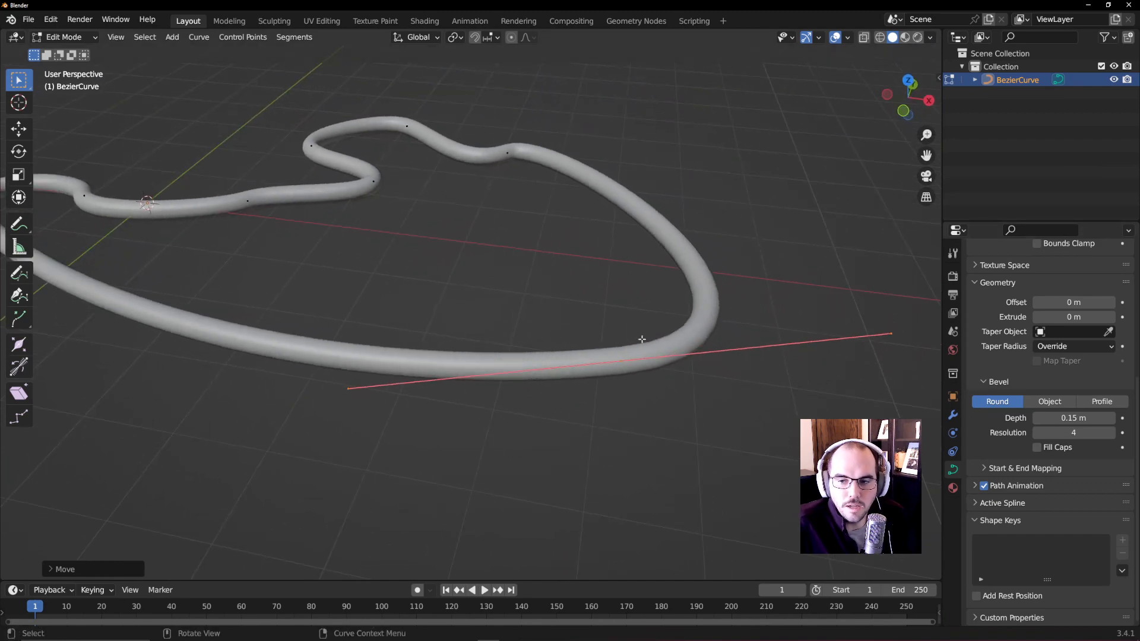
{"action": "middle_click_drag", "start_coordinate": [641, 339], "coordinate": [742, 362]}
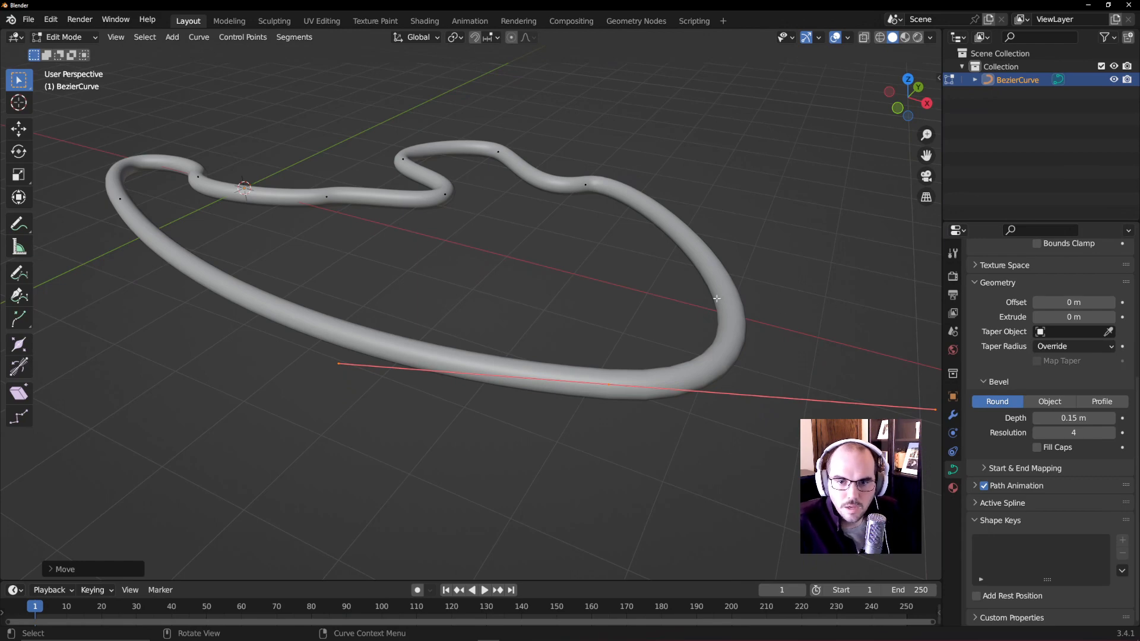
- Leave Edit Mode and delete the closed BezierCurve object from the scene
{"action": "key", "text": "Delete"}
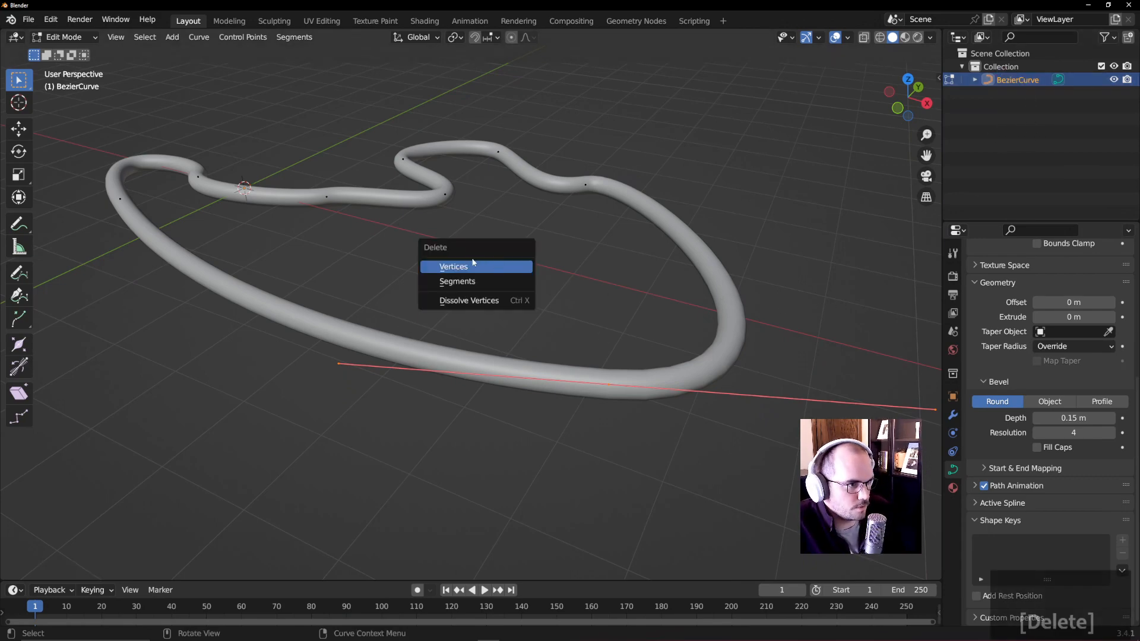
{"action": "left_click", "coordinate": [1043, 168]}
{"action": "key", "text": "Tab"}
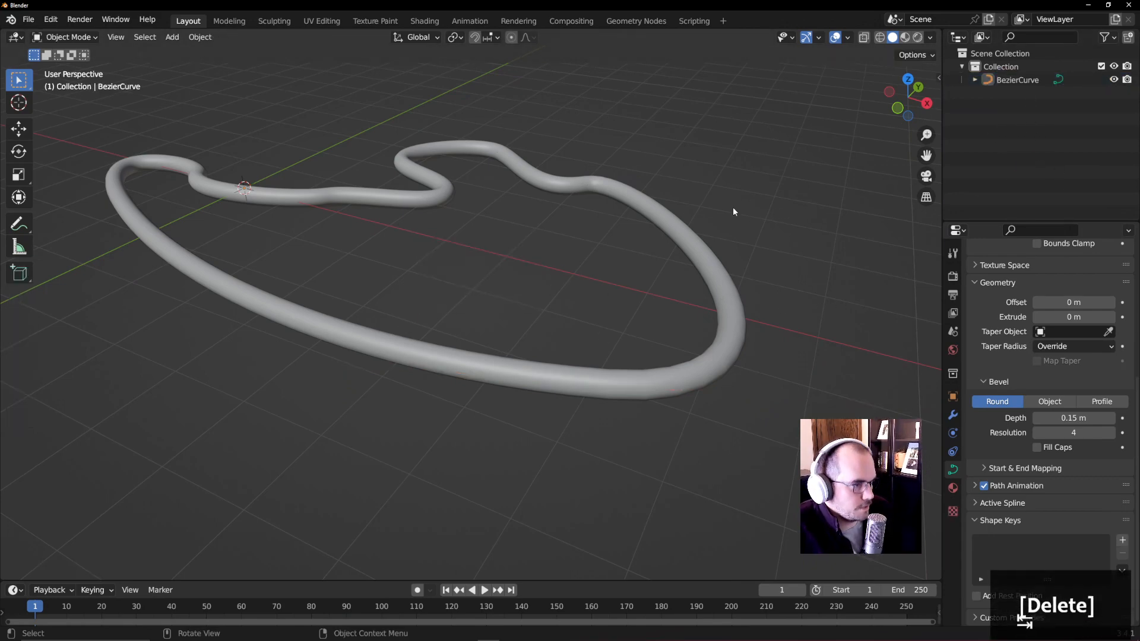
{"action": "left_click", "coordinate": [1018, 79]}
{"action": "key", "text": "Delete"}
- Add a new default Bezier curve at the origin and view it from the top
{"action": "middle_click_drag", "start_coordinate": [368, 280], "coordinate": [479, 316]}
{"action": "key", "text": "shift+a"}
{"action": "mouse_move", "coordinate": [386, 280]}
{"action": "left_click", "coordinate": [442, 277]}
{"action": "key", "text": "KP_7"}
{"action": "scroll", "coordinate": [480, 316], "scroll_direction": "up", "scroll_amount": 5}
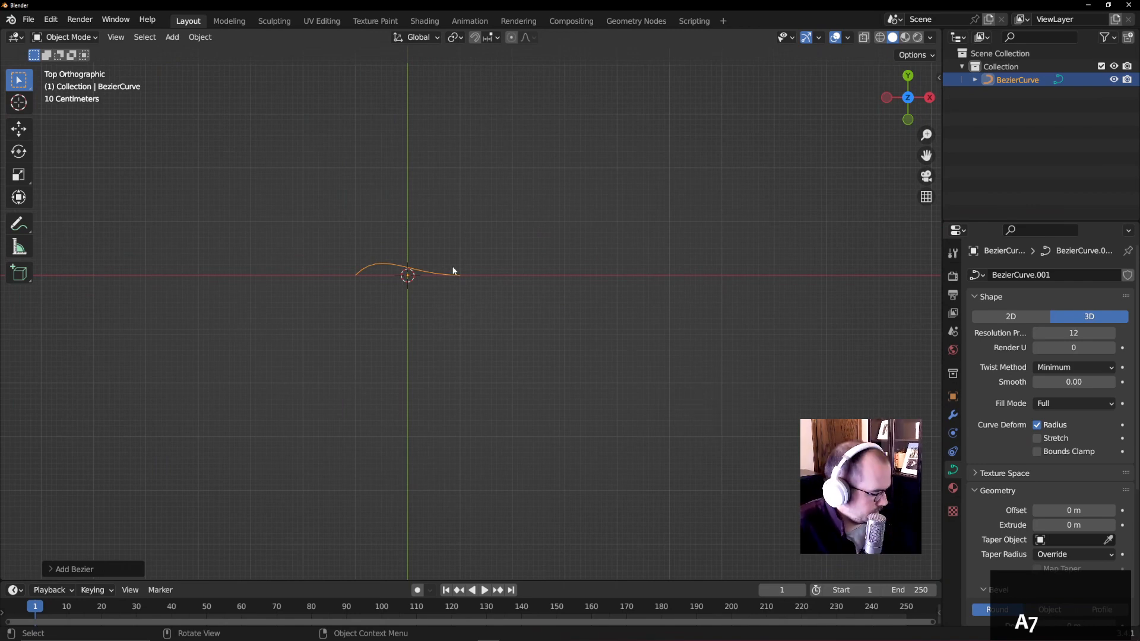
- In Edit Mode, extrude three new control points from the curve's +X end, rising in steps toward +X and +Y
{"action": "key", "text": "Tab"}
{"action": "left_click_drag", "start_coordinate": [521, 229], "coordinate": [445, 301]}
{"action": "middle_click_drag", "start_coordinate": [525, 293], "coordinate": [504, 331], "text": "shift"}
{"action": "scroll", "coordinate": [506, 324], "scroll_direction": "up", "scroll_amount": 5}
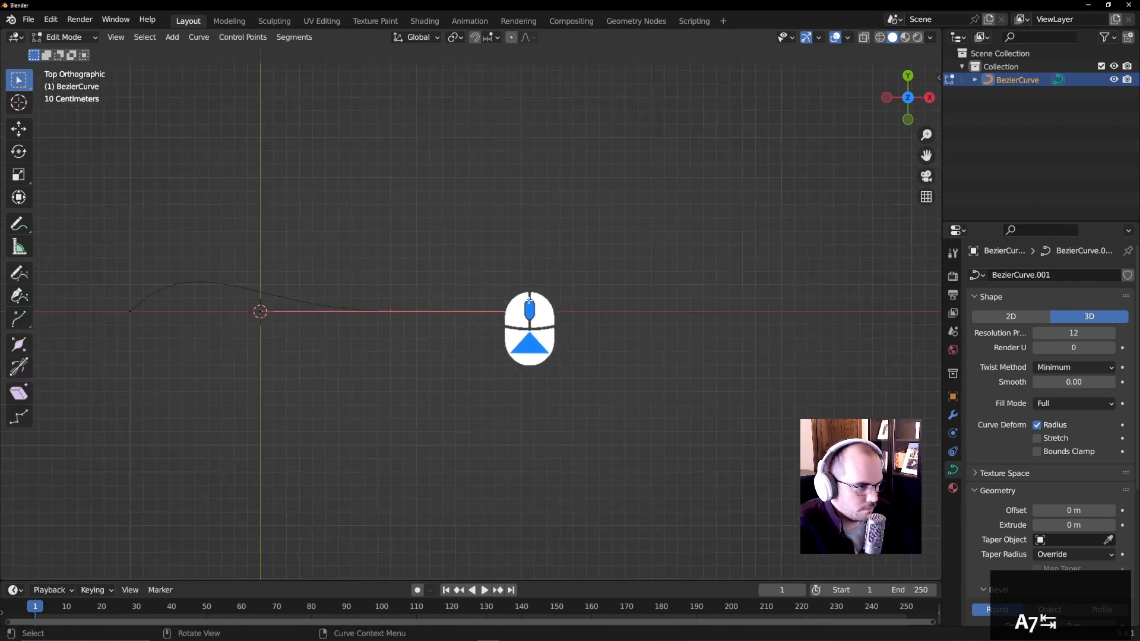
{"action": "key", "text": "e"}
{"action": "left_click", "coordinate": [742, 248]}
{"action": "key", "text": "e"}
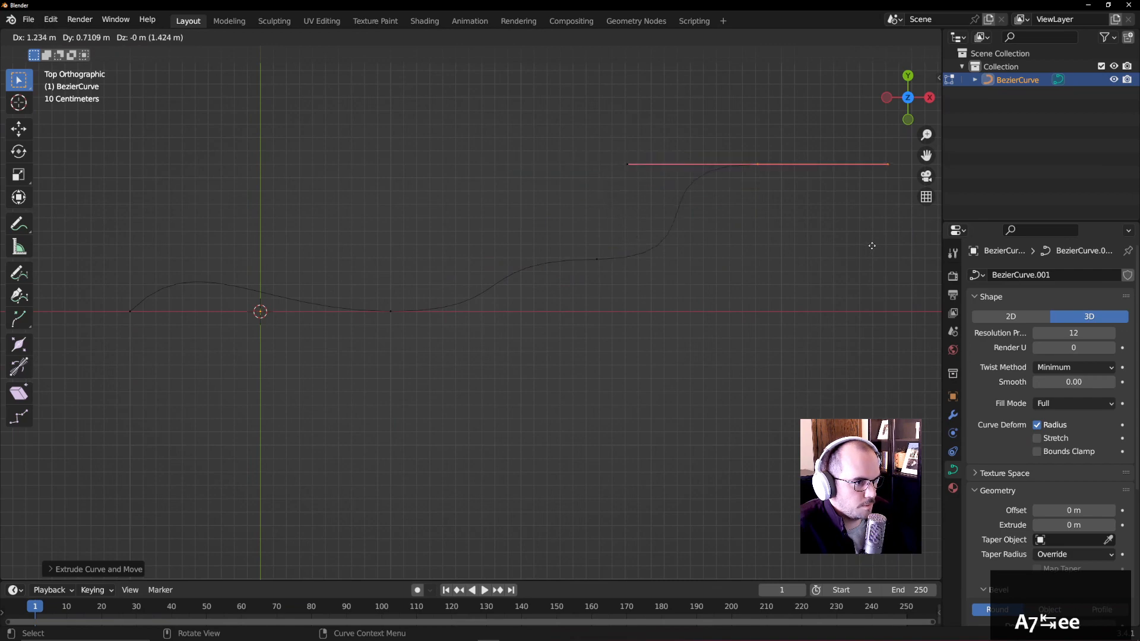
{"action": "left_click", "coordinate": [859, 225]}
{"action": "middle_click_drag", "start_coordinate": [814, 269], "coordinate": [532, 437], "text": "shift"}
{"action": "key", "text": "e"}
{"action": "left_click", "coordinate": [747, 289]}
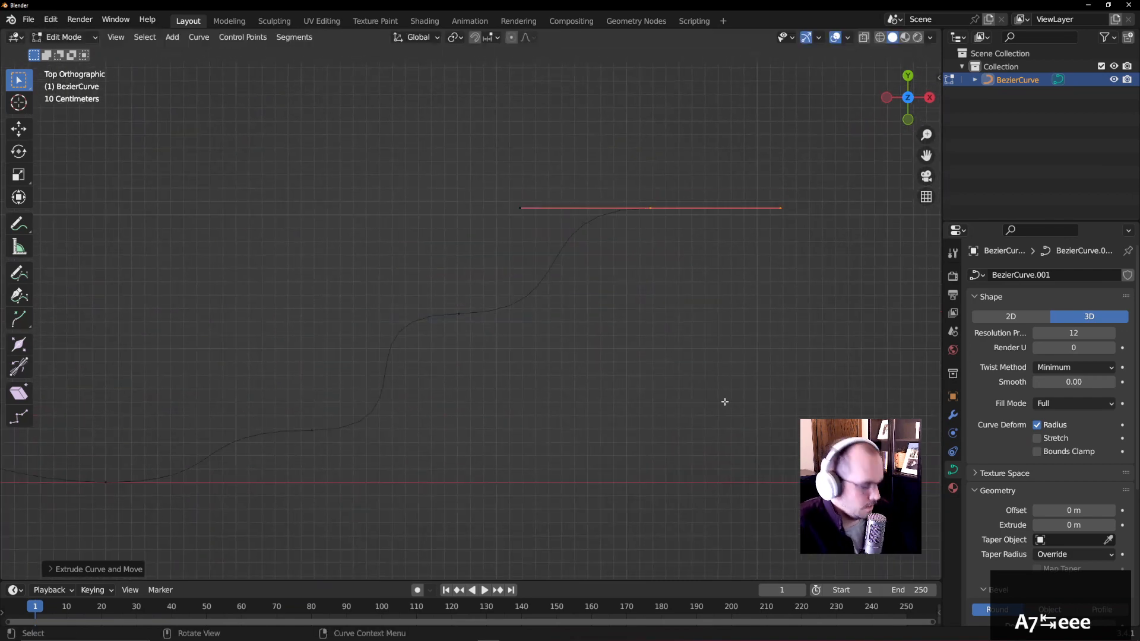
- Rotate the handles of the last control point in top view and inspect the curve in perspective
{"action": "key", "text": "r"}
{"action": "left_click", "coordinate": [726, 237]}
{"action": "middle_click_drag", "start_coordinate": [627, 354], "coordinate": [601, 176]}
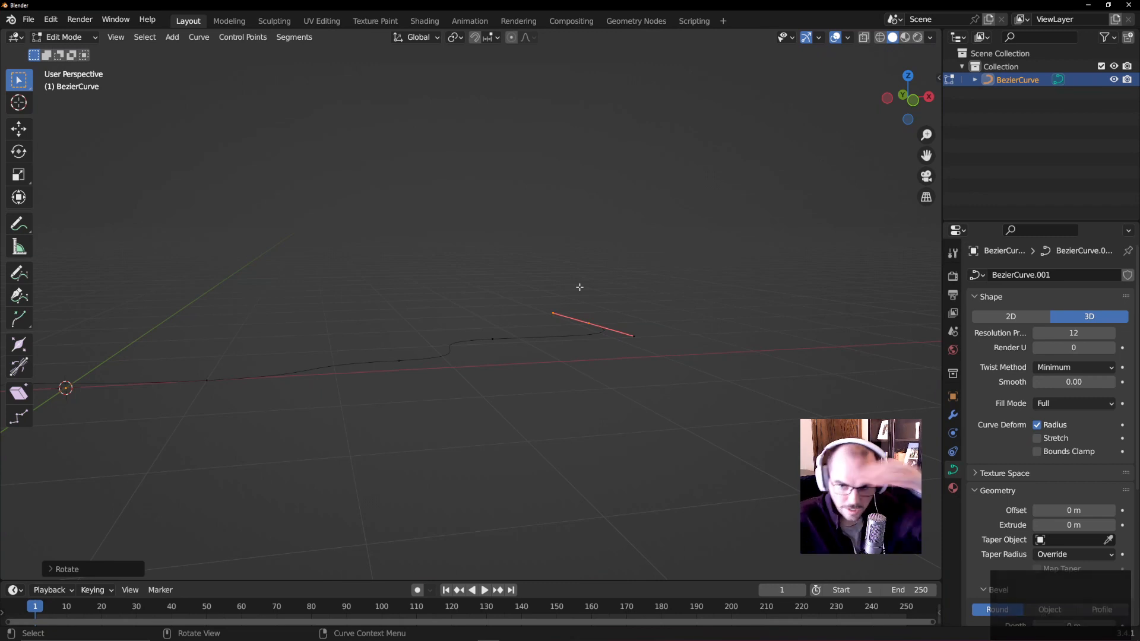
{"action": "middle_click_drag", "start_coordinate": [579, 287], "coordinate": [557, 363]}
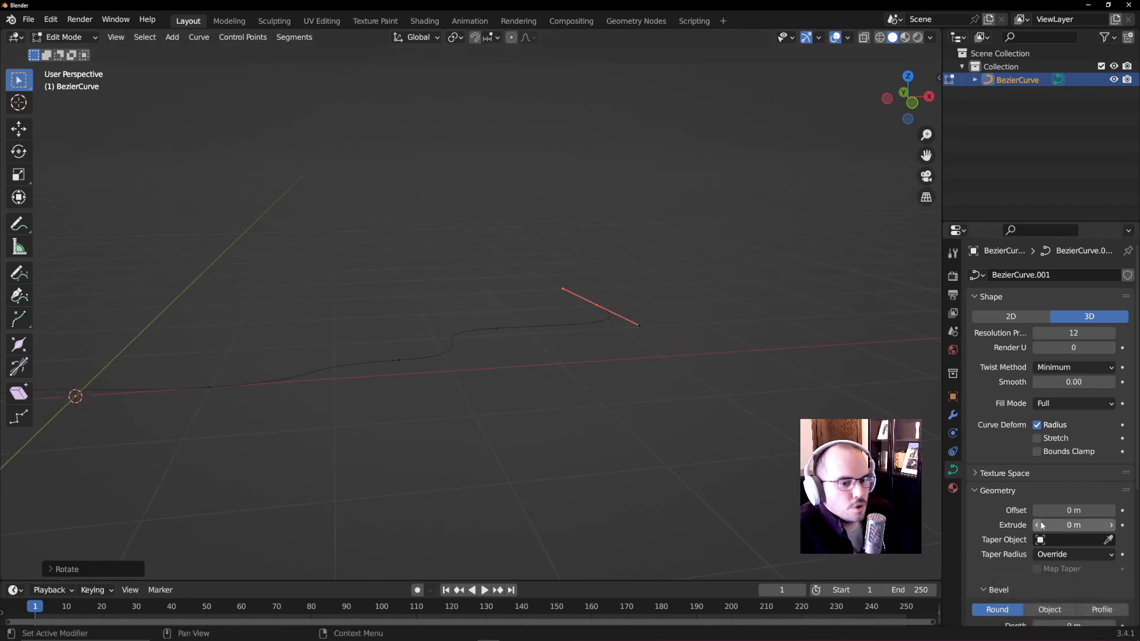
- Set the curve's geometry offset to 0.17 m and undo the last control point's rotation
{"action": "mouse_move", "coordinate": [1071, 511]}
{"action": "left_mouse_down"}
{"action": "mouse_move", "coordinate": [1098, 525]}
{"action": "mouse_move", "coordinate": [1062, 525]}
{"action": "left_mouse_up"}
{"action": "key", "text": "z"}
{"action": "key", "text": "ctrl+z"}
{"action": "key", "text": "ctrl+z"}
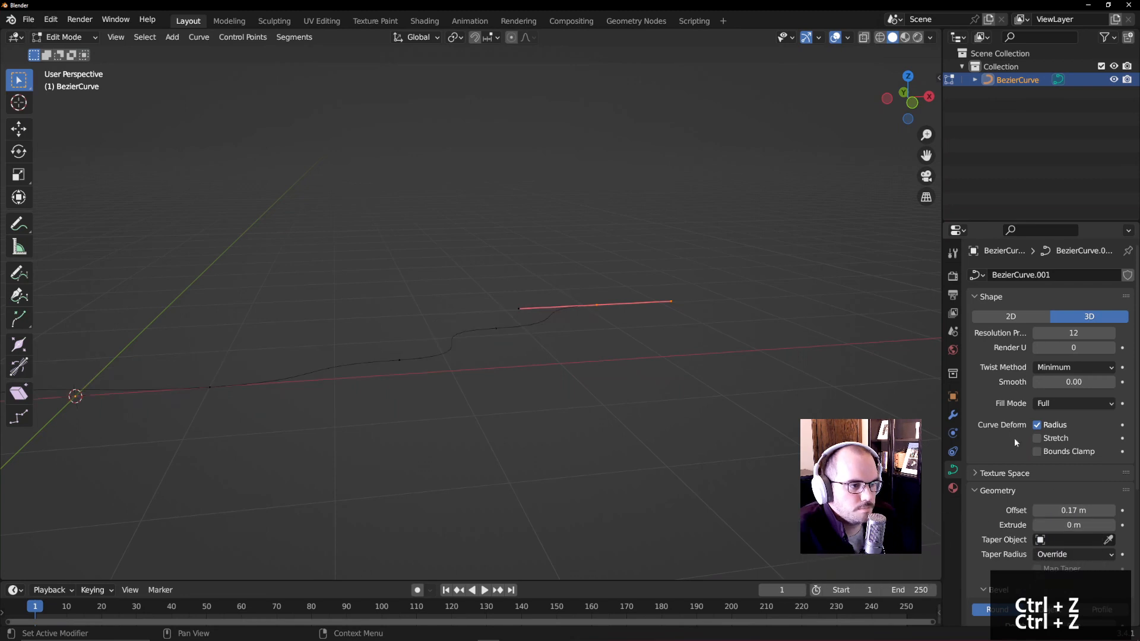
- Rotate the end control point's handles to near vertical and move the point up so the curve's end bends upward
{"action": "key", "text": "r"}
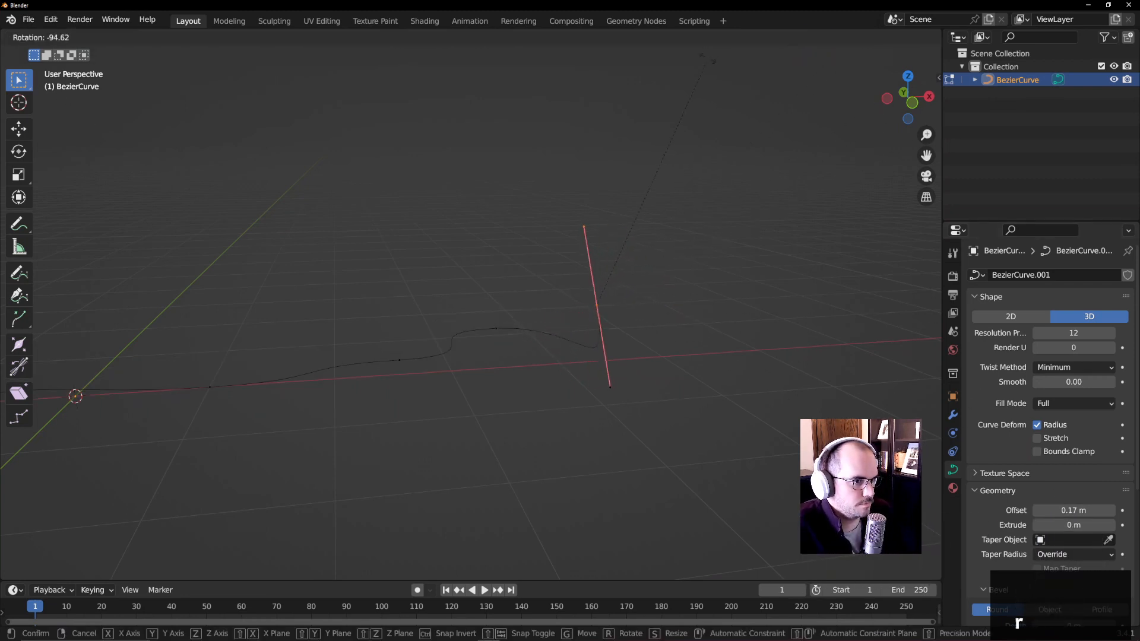
{"action": "left_click", "coordinate": [695, 271]}
{"action": "key", "text": "g"}
{"action": "left_click", "coordinate": [753, 181]}
{"action": "middle_click_drag", "start_coordinate": [678, 417], "coordinate": [828, 266], "text": "shift"}
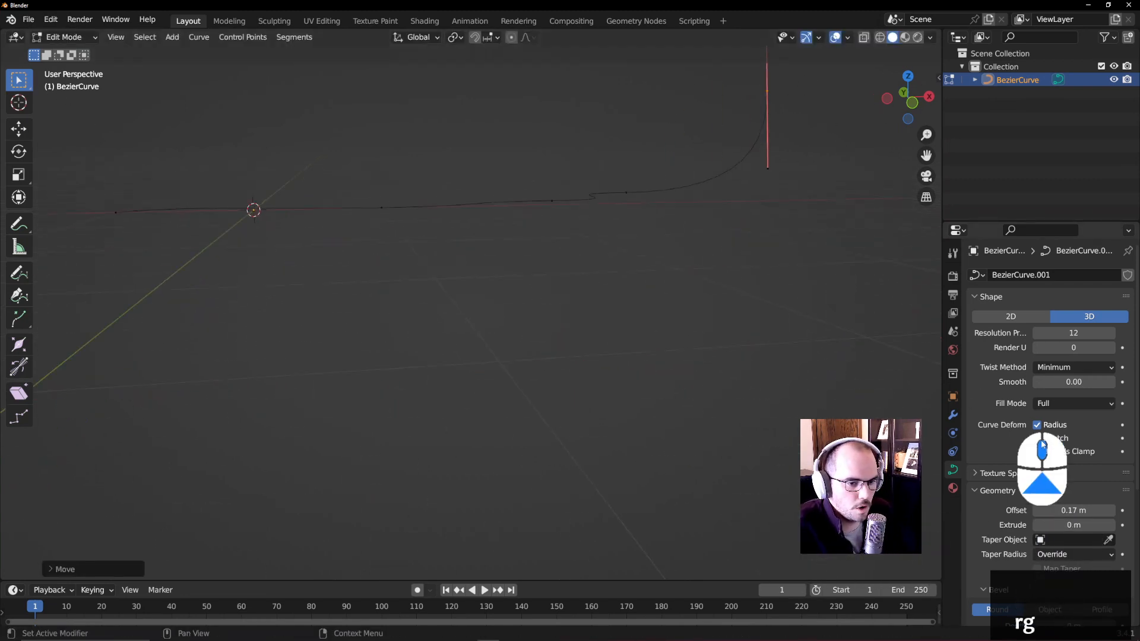
- Give the open curve a round bevel with 0.27 m depth and enable Fill Caps to close its ends
{"action": "scroll", "coordinate": [1003, 528], "scroll_direction": "down", "scroll_amount": 5}
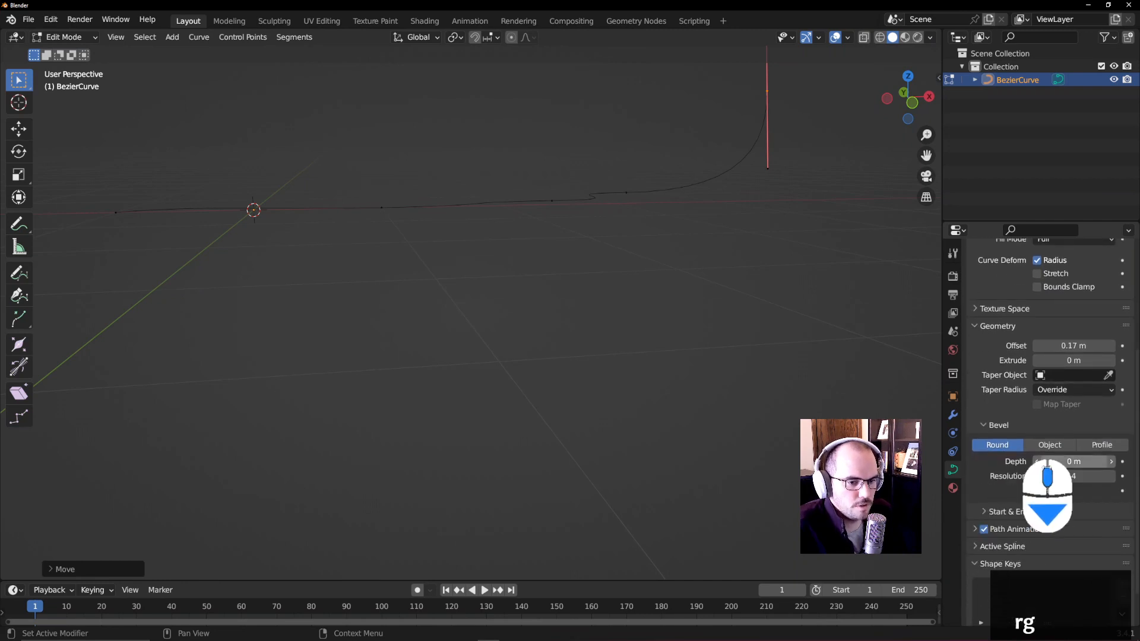
{"action": "left_click_drag", "start_coordinate": [1072, 461], "coordinate": [1101, 461]}
{"action": "middle_click_drag", "start_coordinate": [465, 380], "coordinate": [588, 368]}
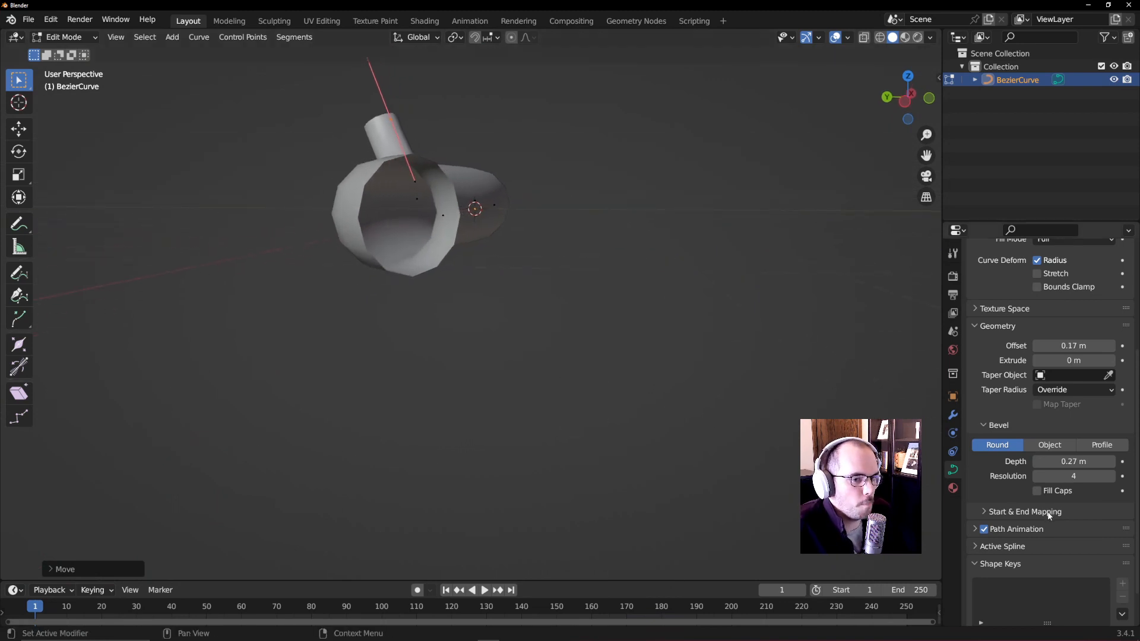
{"action": "left_click", "coordinate": [1037, 492]}
{"action": "middle_click_drag", "start_coordinate": [683, 332], "coordinate": [715, 285]}
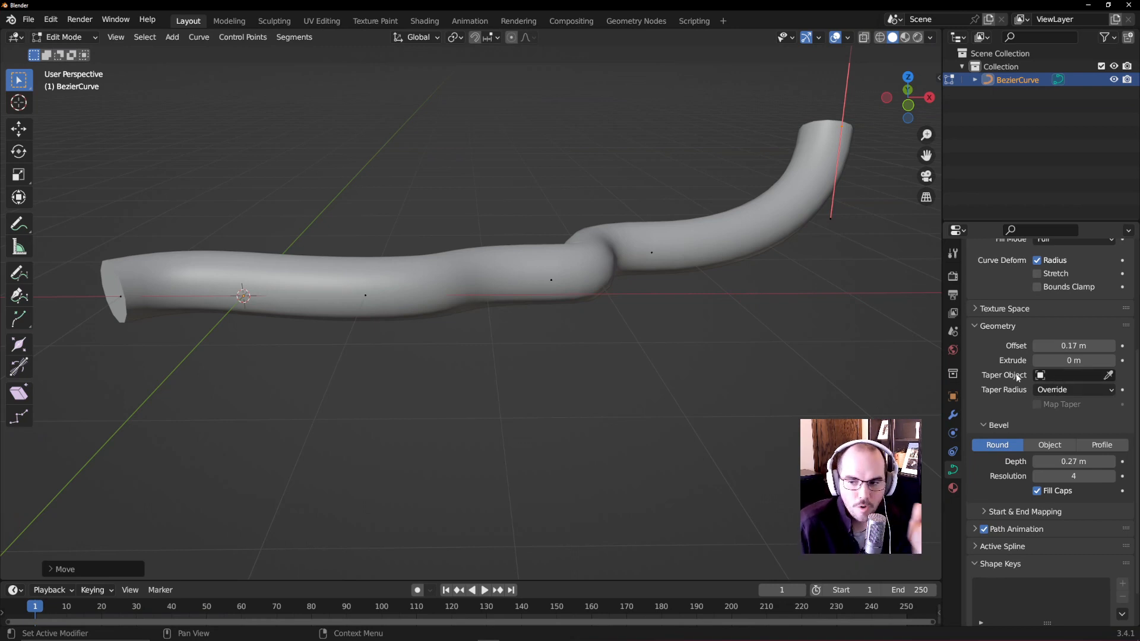
- Return to Object Mode and duplicate the tube curve, placing the copy in front of the original
{"action": "left_click", "coordinate": [1022, 130]}
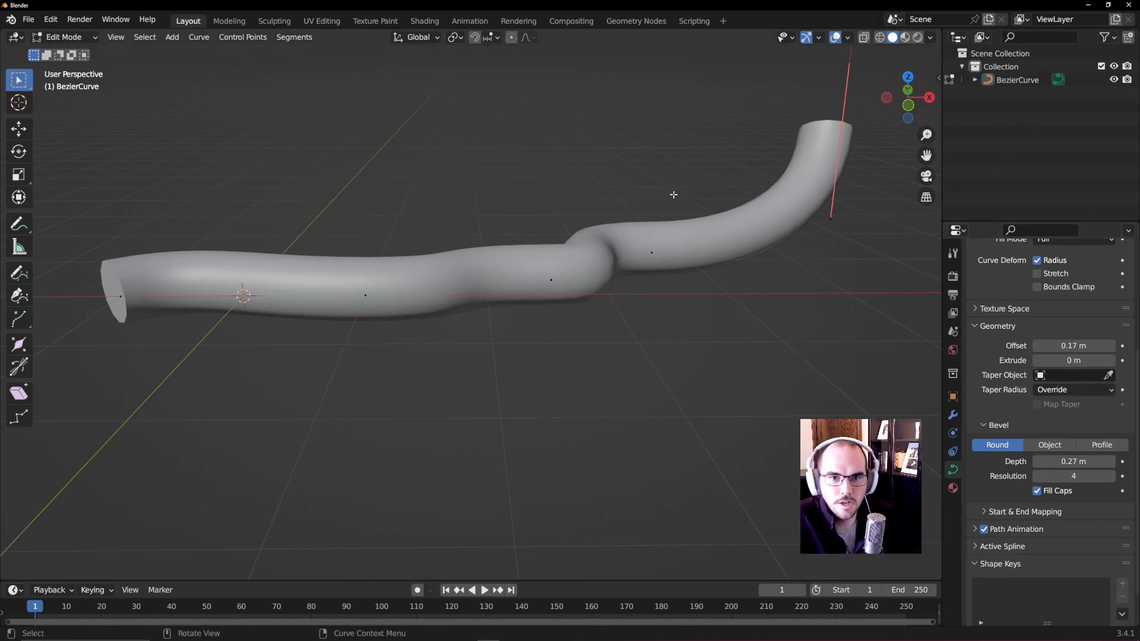
{"action": "key", "text": "Tab"}
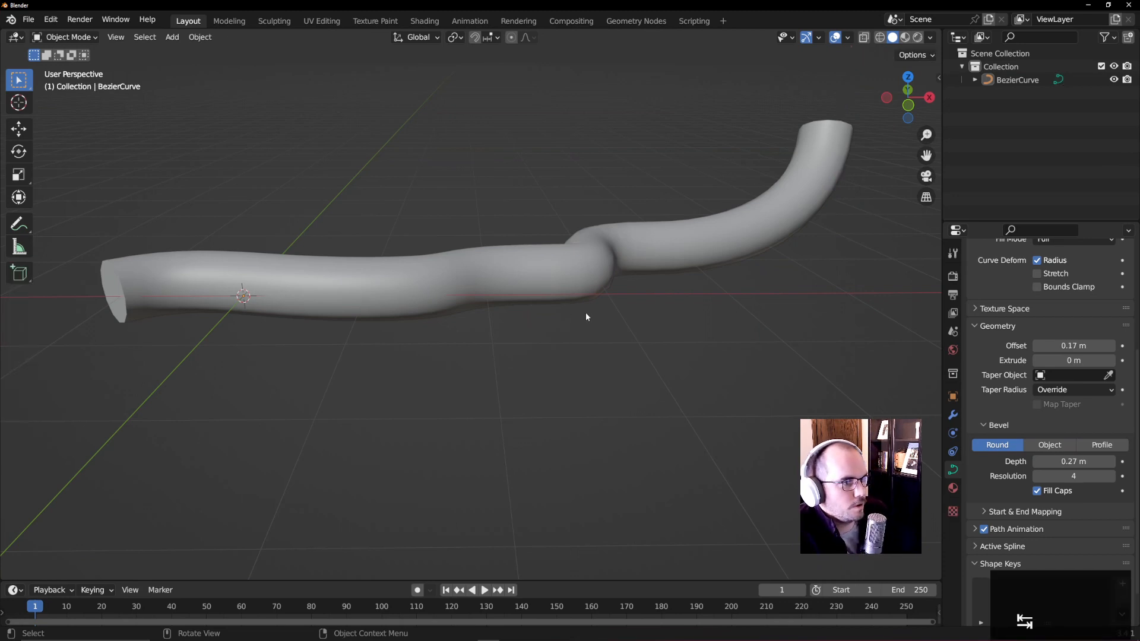
{"action": "left_click", "coordinate": [532, 279]}
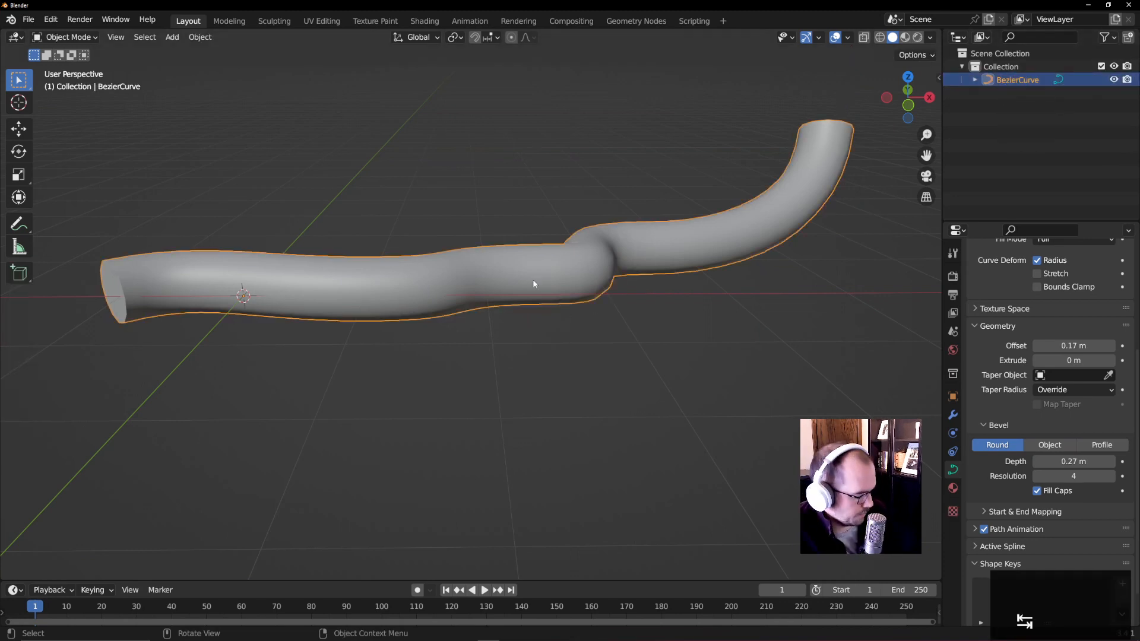
{"action": "key", "text": "shift+d"}
{"action": "left_click", "coordinate": [591, 418]}
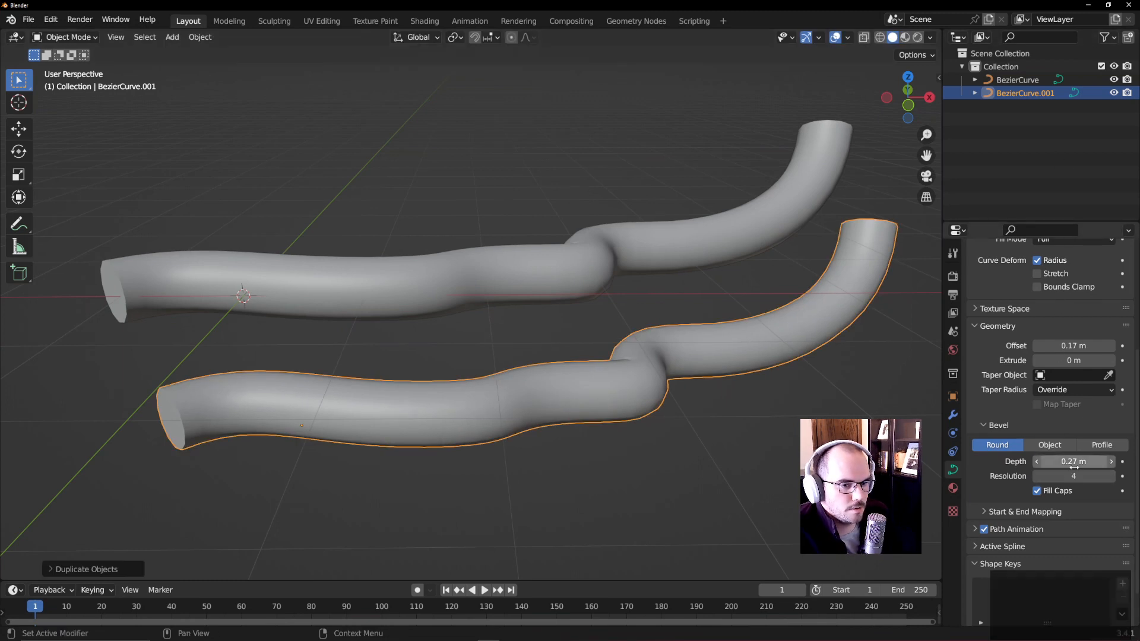
- Set the duplicate curve's bevel depth to 0 m and rename it "Taper Curbe"
{"action": "left_click_drag", "start_coordinate": [1071, 465], "coordinate": [957, 465]}
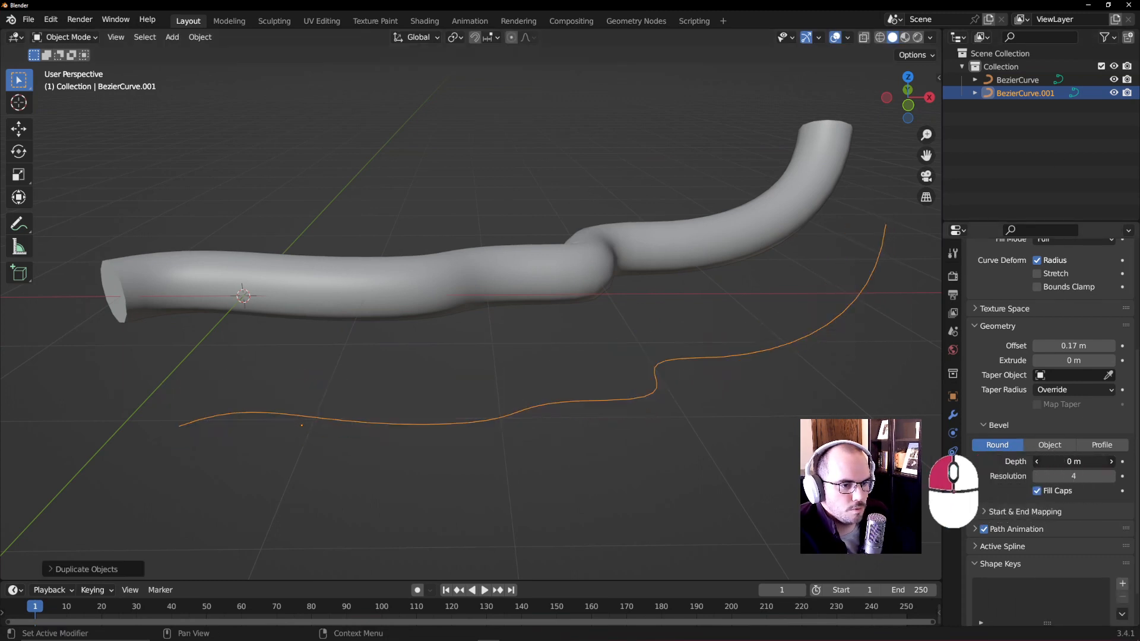
{"action": "double_click", "coordinate": [1051, 93]}
{"action": "type", "text": "Taper Curbe"}
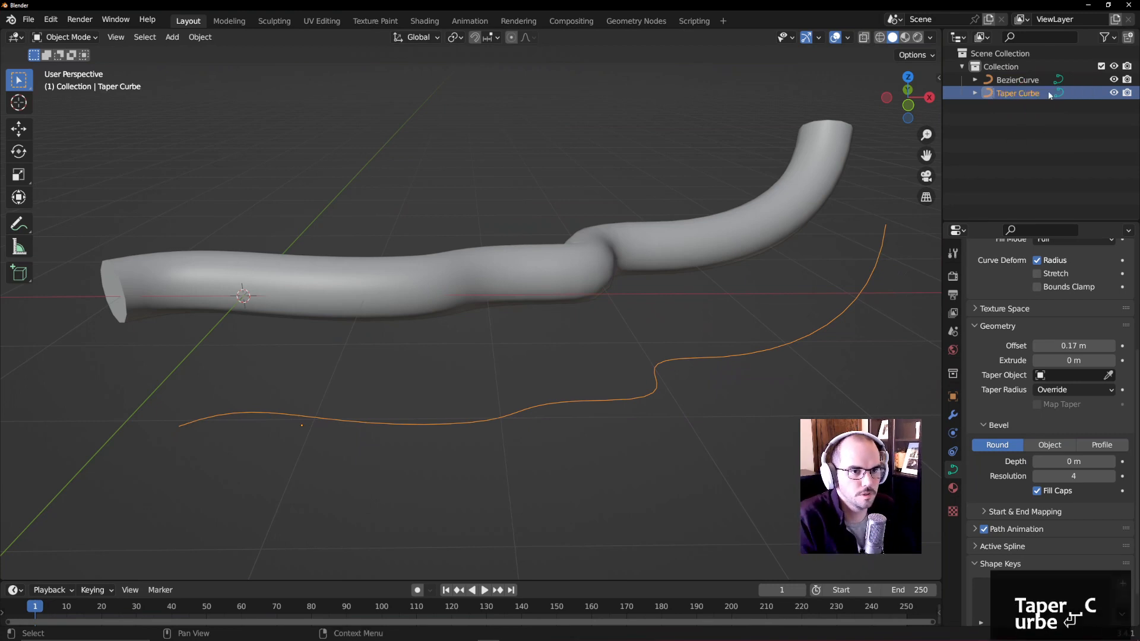
{"action": "key", "text": "Return"}
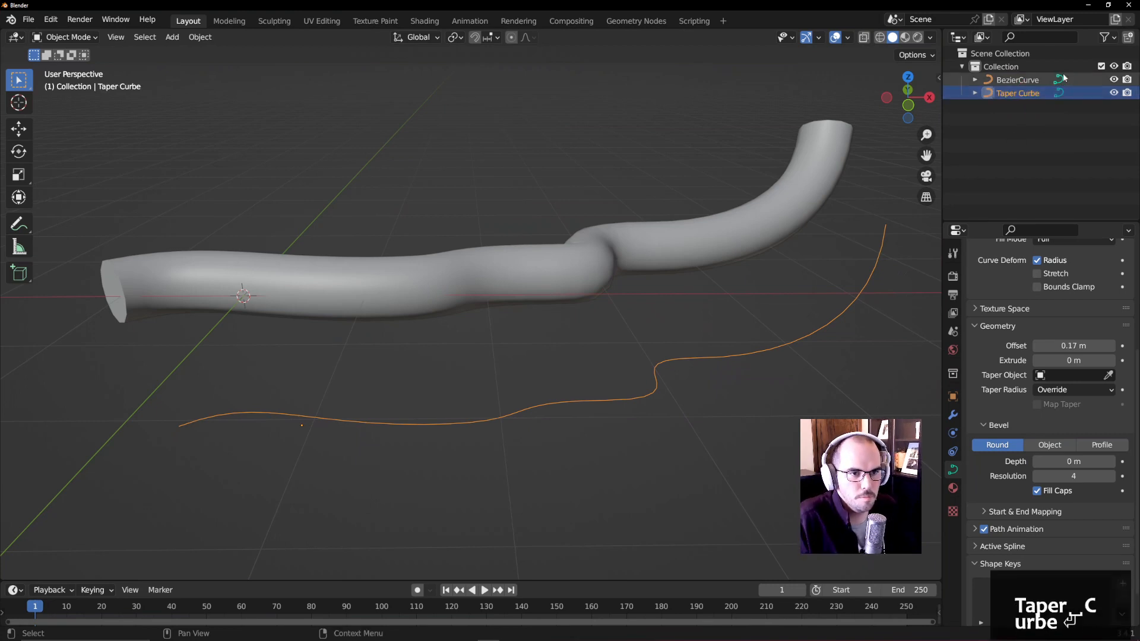
- Select the original BezierCurve and assign Taper Curbe as its Taper Object
{"action": "left_click", "coordinate": [1039, 122]}
{"action": "left_click", "coordinate": [1015, 81]}
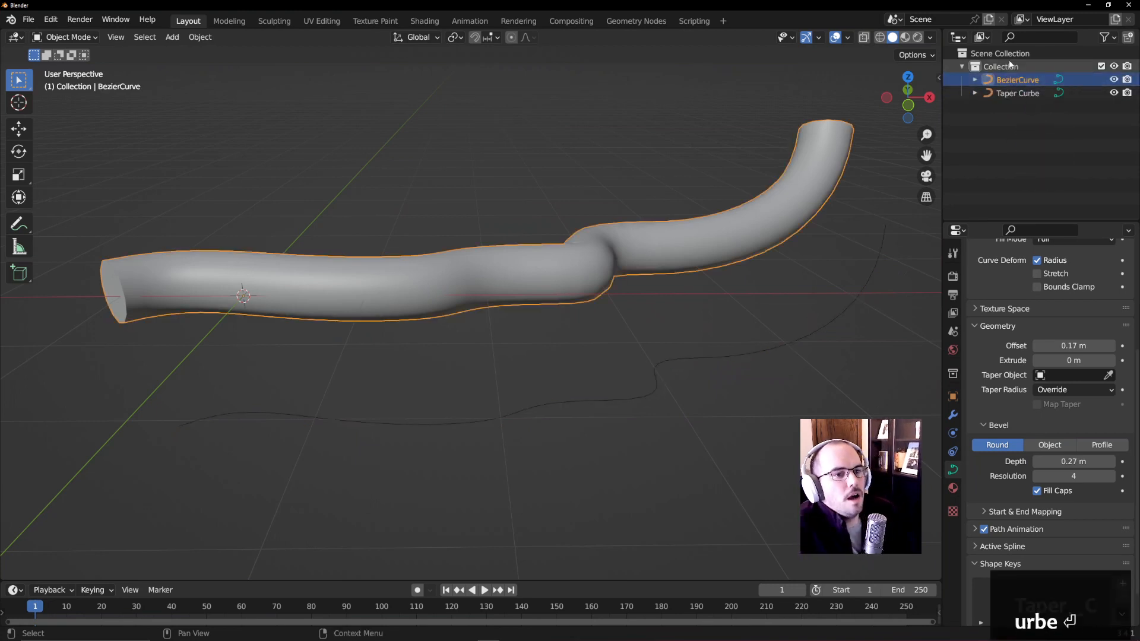
{"action": "left_click", "coordinate": [1070, 376]}
{"action": "left_click", "coordinate": [1069, 375]}
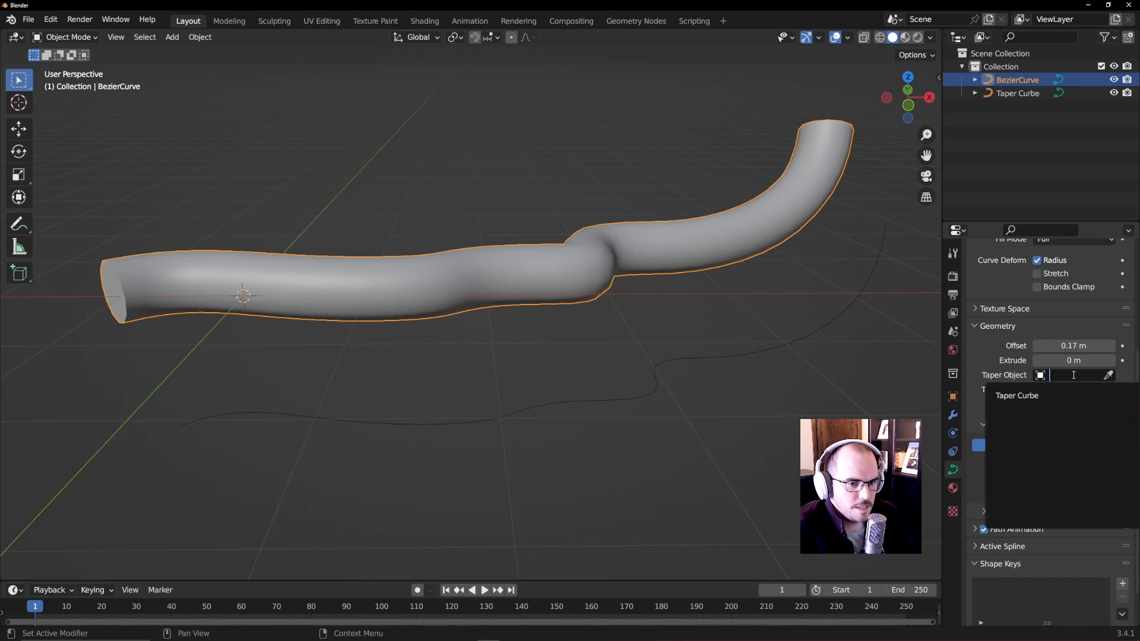
{"action": "left_click", "coordinate": [1029, 396]}
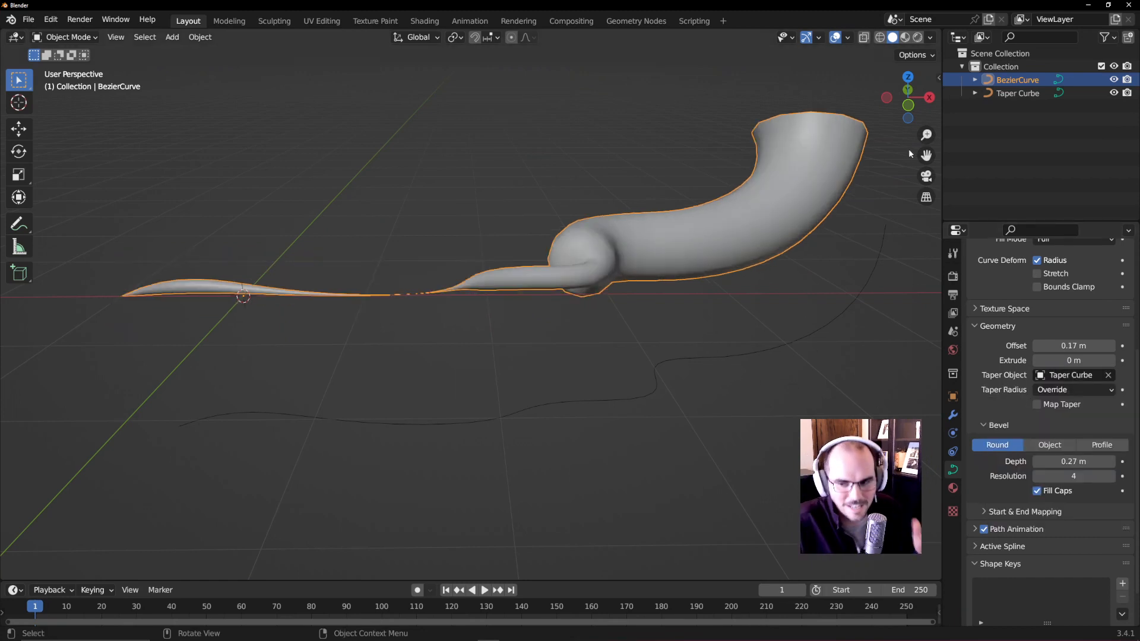
- Select Taper Curbe, enter Edit Mode and move its starting control point to change the tube's taper
{"action": "left_click", "coordinate": [659, 399]}
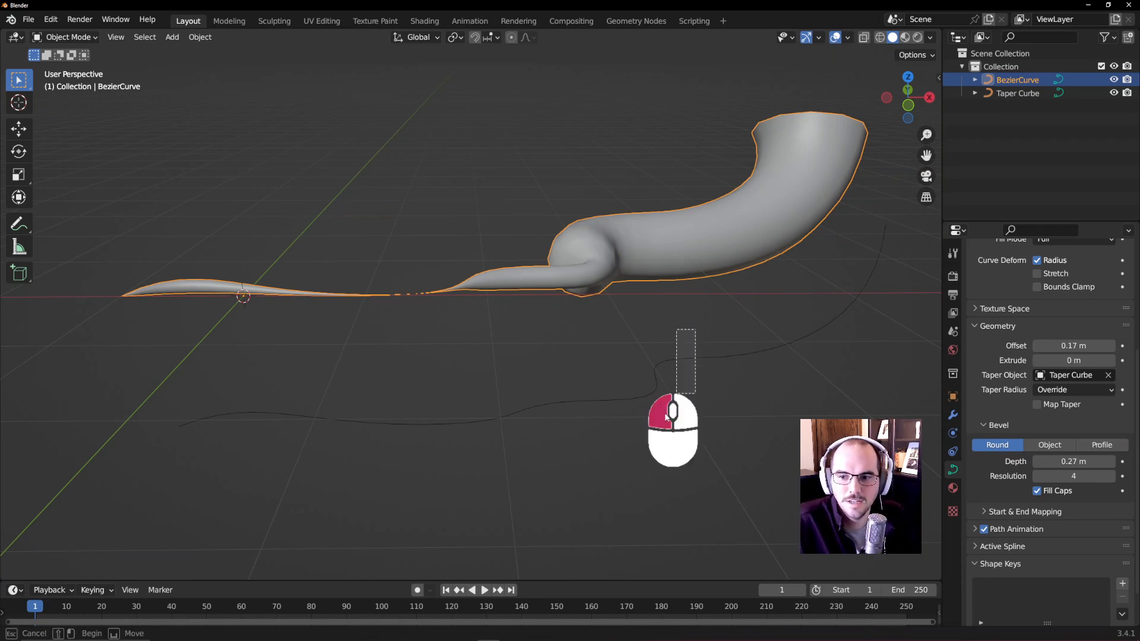
{"action": "key", "text": "Tab"}
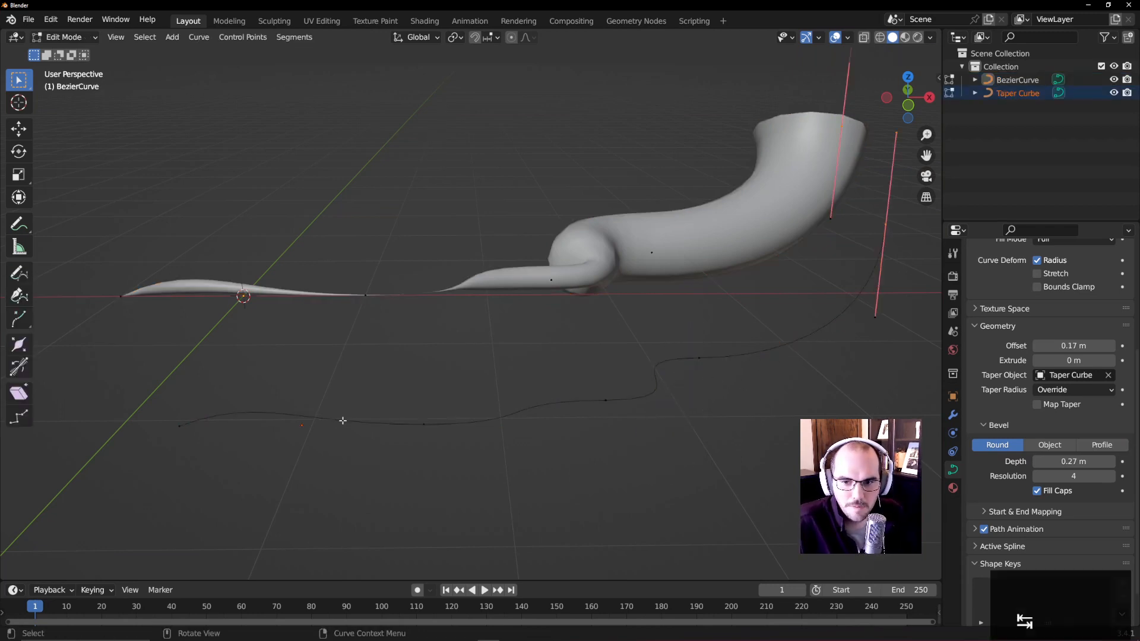
{"action": "left_click", "coordinate": [180, 426]}
{"action": "key", "text": "g"}
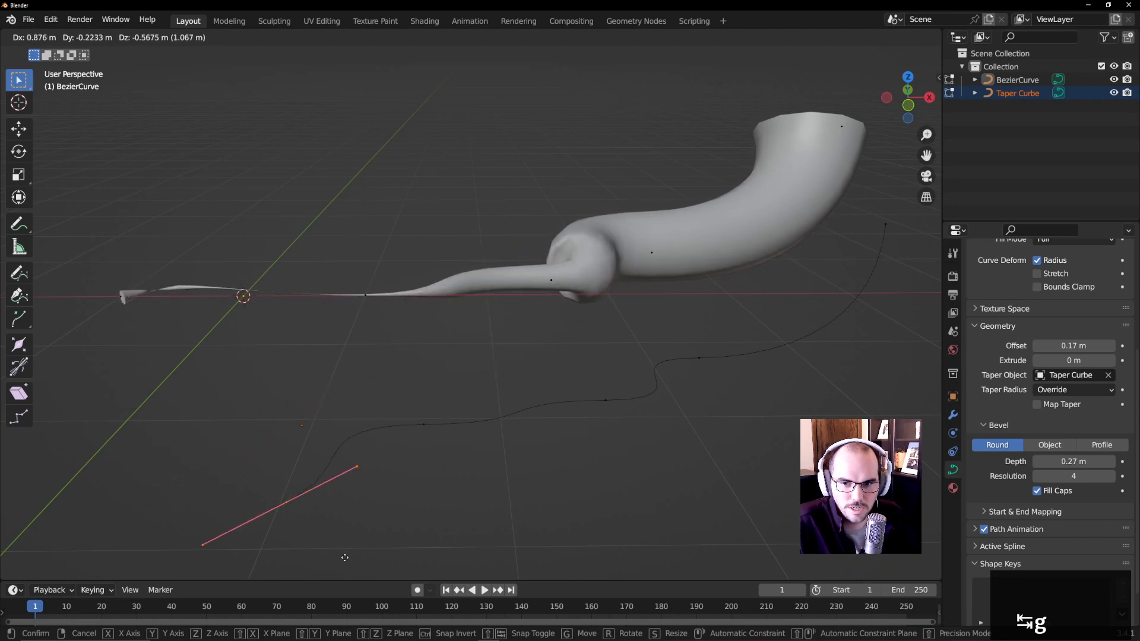
{"action": "left_click", "coordinate": [289, 450]}
- Move the taper curve's third control point, then move its last three points together downward to reshape the taper
{"action": "middle_click_drag", "start_coordinate": [483, 442], "coordinate": [450, 394]}
{"action": "left_click_drag", "start_coordinate": [390, 302], "coordinate": [464, 402]}
{"action": "key", "text": "g"}
{"action": "left_click", "coordinate": [448, 349]}
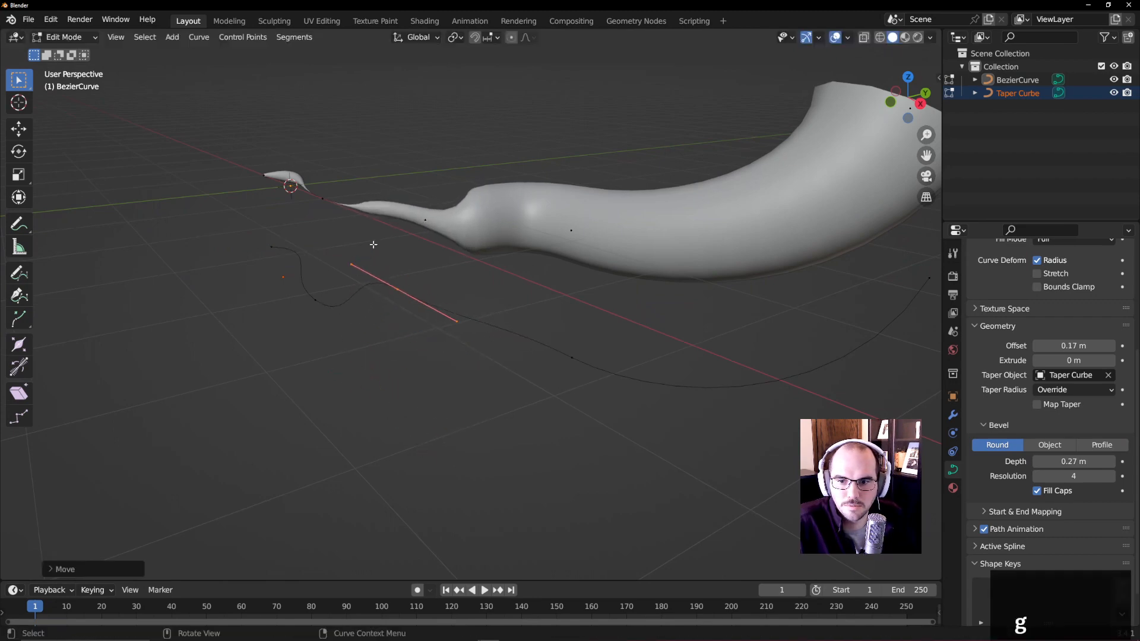
{"action": "left_click_drag", "start_coordinate": [373, 245], "coordinate": [781, 423]}
{"action": "key", "text": "g"}
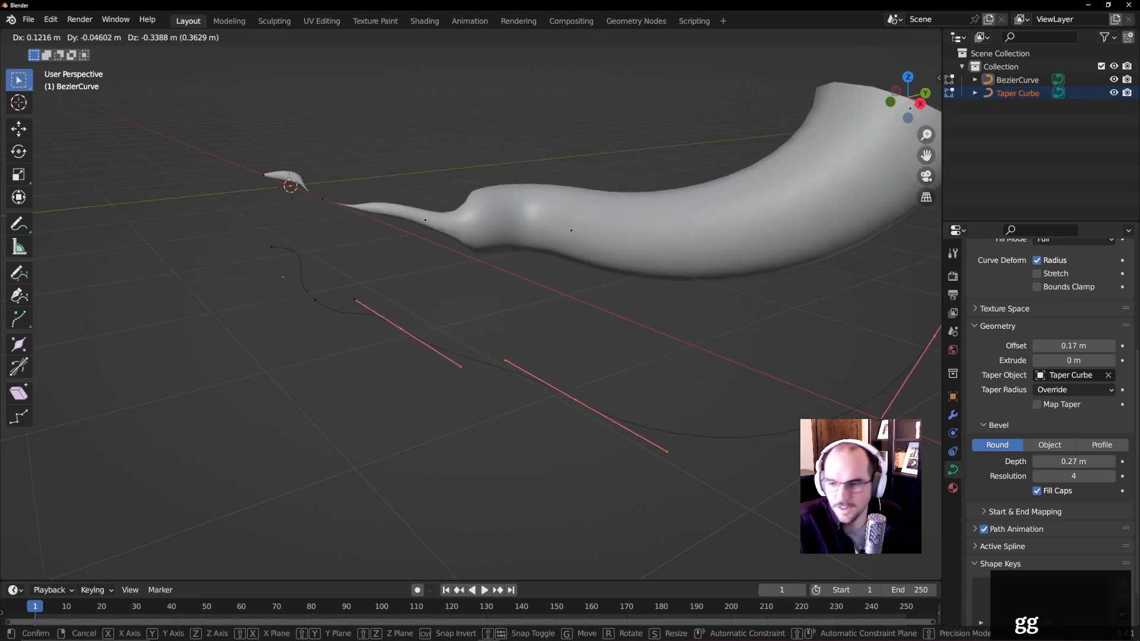
{"action": "left_click", "coordinate": [643, 430]}
- Move more of the taper curve's control points one after another to reshape the tube's thickness along its length
{"action": "middle_click_drag", "start_coordinate": [513, 352], "coordinate": [632, 359]}
{"action": "middle_click_drag", "start_coordinate": [632, 359], "coordinate": [921, 144], "text": "shift"}
{"action": "left_click_drag", "start_coordinate": [552, 267], "coordinate": [612, 359]}
{"action": "key", "text": "g"}
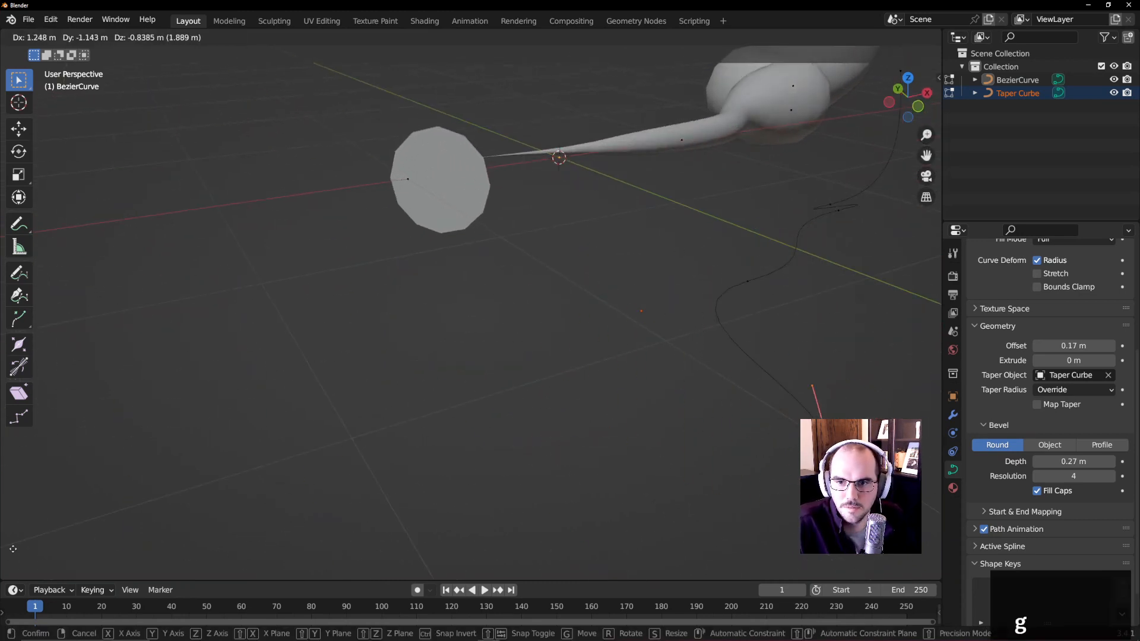
{"action": "left_click", "coordinate": [691, 388]}
{"action": "middle_click_drag", "start_coordinate": [717, 332], "coordinate": [460, 464], "text": "shift"}
{"action": "left_click_drag", "start_coordinate": [554, 336], "coordinate": [502, 491]}
{"action": "key", "text": "g"}
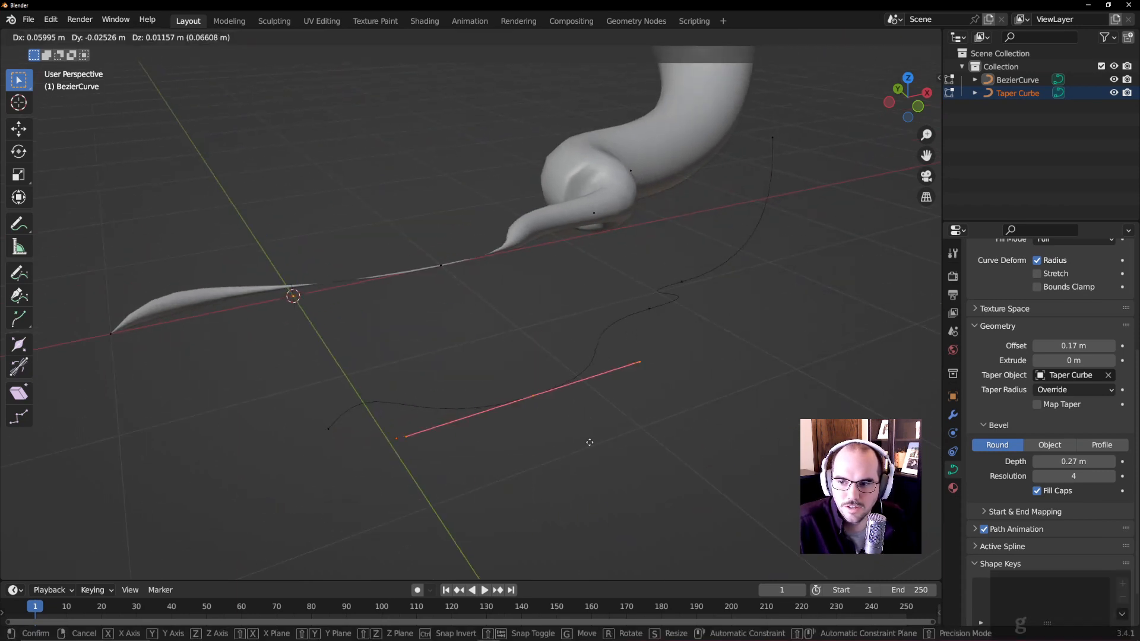
{"action": "left_click", "coordinate": [652, 469]}
{"action": "middle_click_drag", "start_coordinate": [656, 465], "coordinate": [674, 467]}
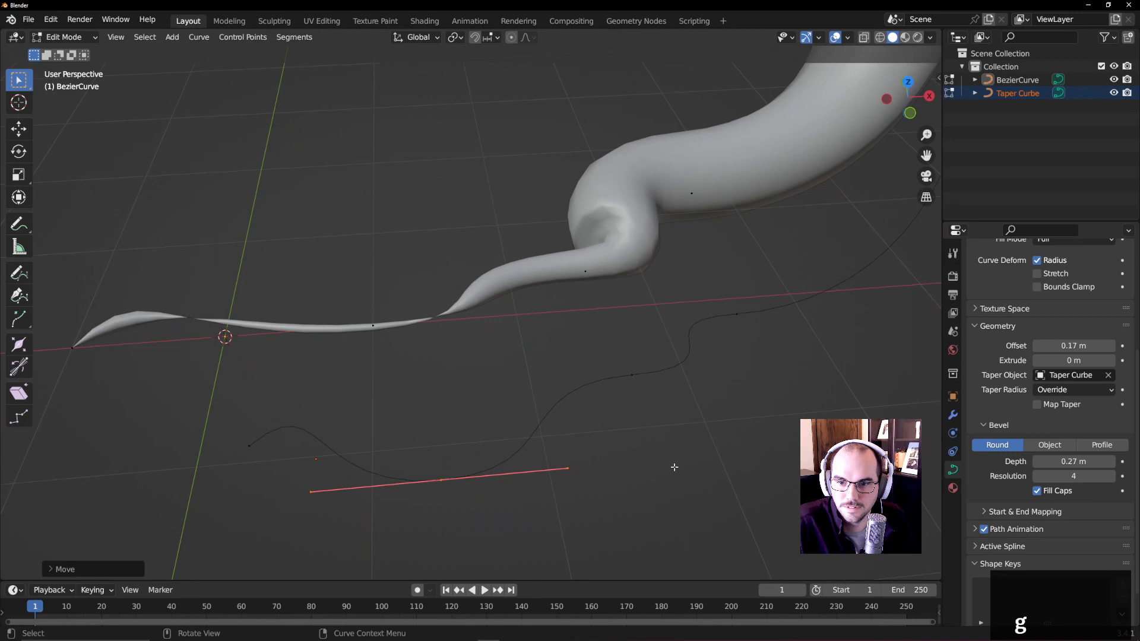
- Try the Multiply taper radius mode, then set Taper Radius to Add
{"action": "left_click", "coordinate": [1077, 390]}
{"action": "left_click", "coordinate": [1046, 419]}
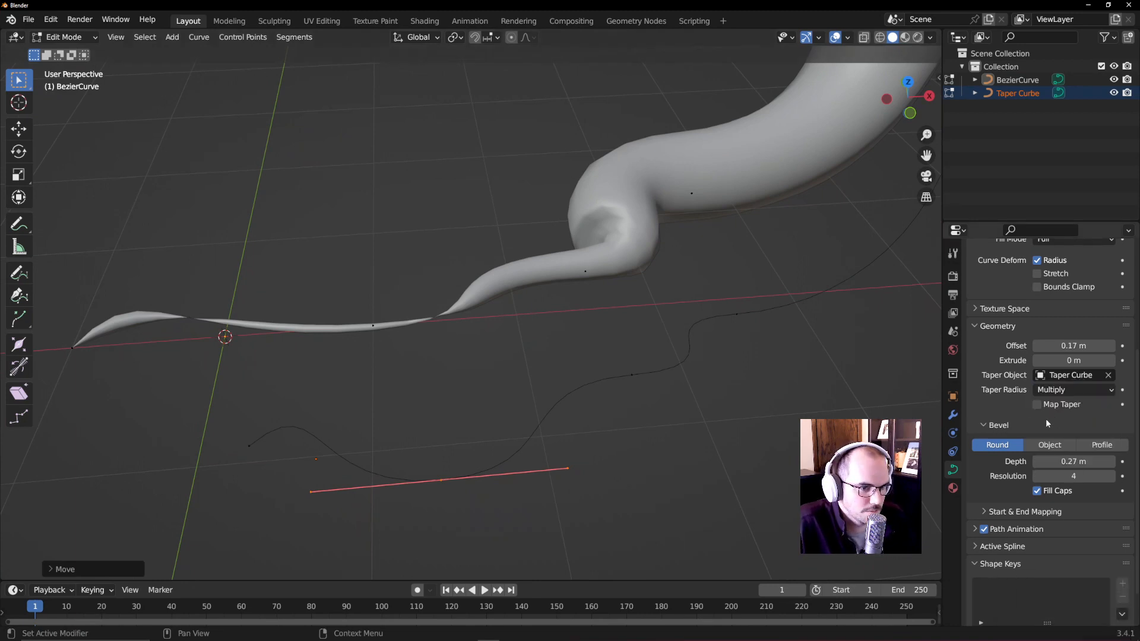
{"action": "left_click", "coordinate": [1054, 392]}
{"action": "left_click", "coordinate": [1046, 440]}
{"action": "middle_click_drag", "start_coordinate": [665, 469], "coordinate": [557, 429]}
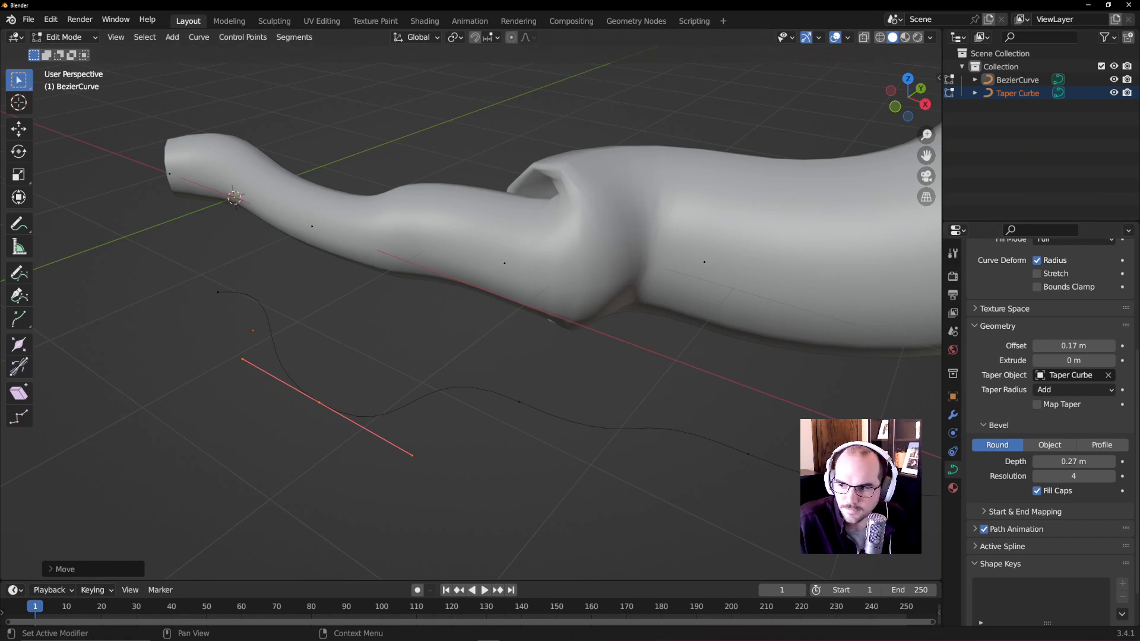
- Clear the tube's Taper Object and delete Taper Curbe from the scene
{"action": "left_click", "coordinate": [1107, 377]}
{"action": "left_click", "coordinate": [1020, 93]}
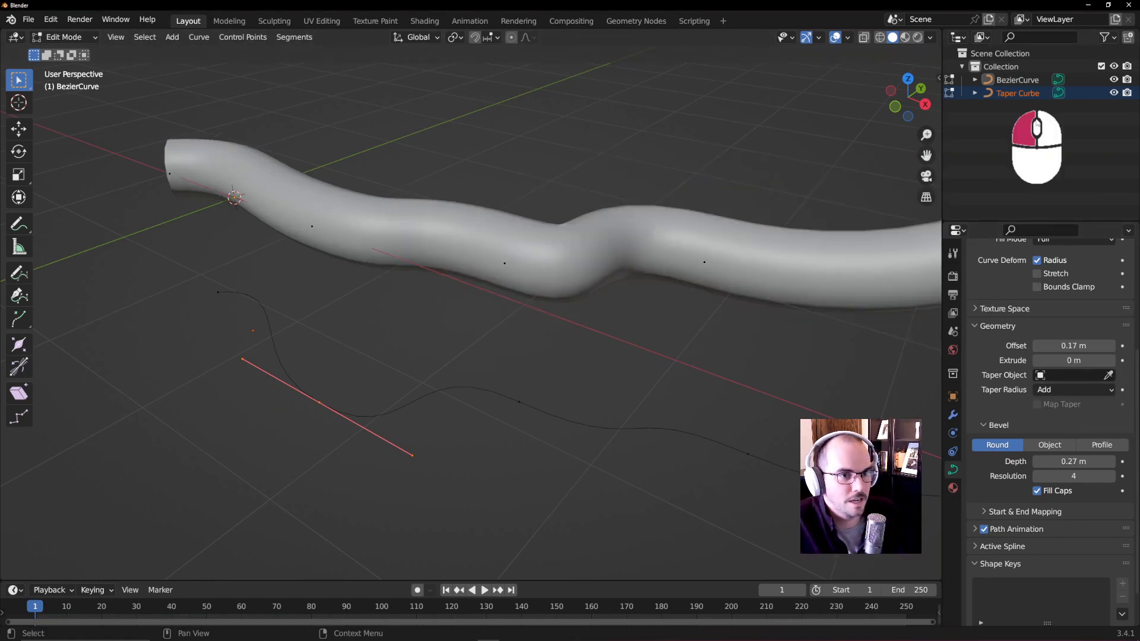
{"action": "key", "text": "Delete"}
- Set BezierCurve's bevel depth to 0 m and switch its bevel type to Object
{"action": "left_click", "coordinate": [1017, 79]}
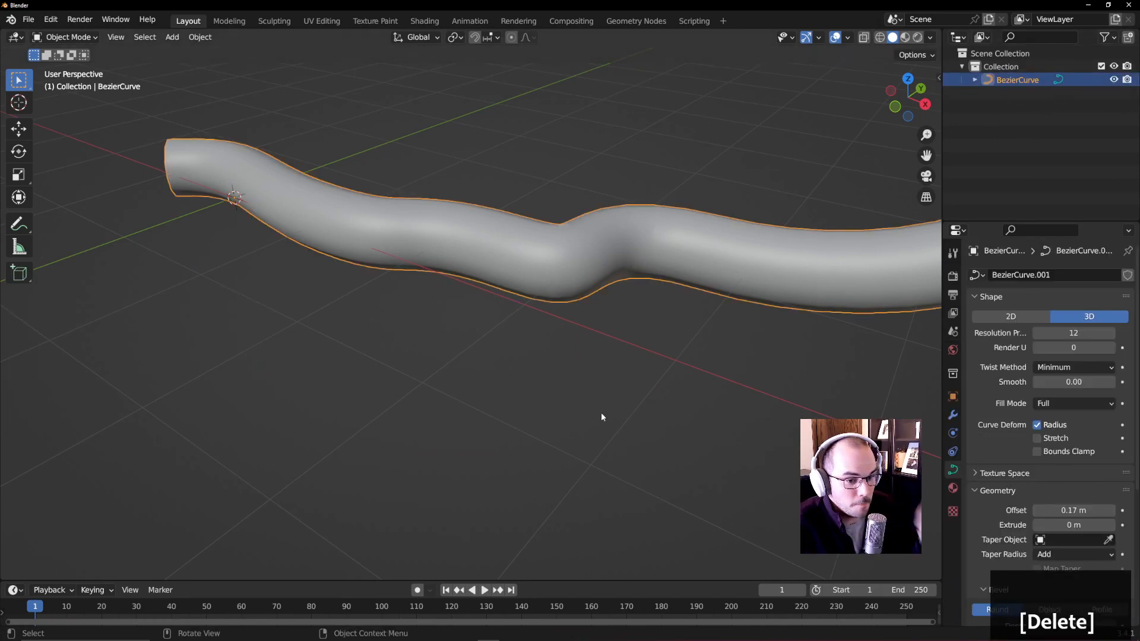
{"action": "scroll", "coordinate": [988, 460], "scroll_direction": "down", "scroll_amount": 3}
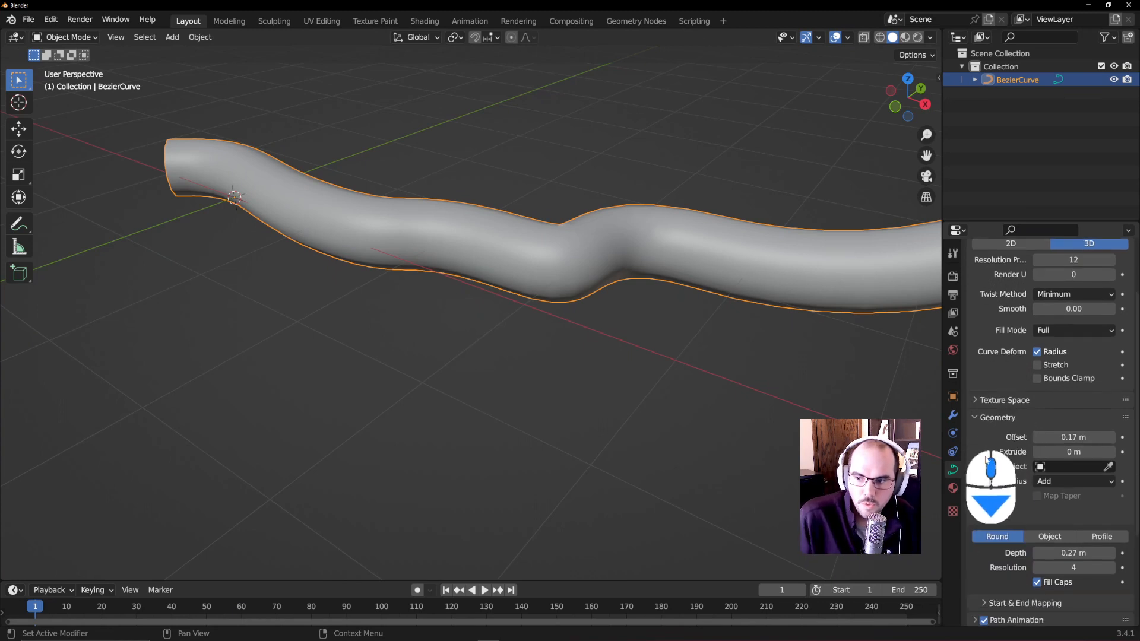
{"action": "scroll", "coordinate": [987, 461], "scroll_direction": "down", "scroll_amount": 3}
{"action": "mouse_move", "coordinate": [1062, 480]}
{"action": "left_mouse_down"}
{"action": "mouse_move", "coordinate": [1077, 480]}
{"action": "mouse_move", "coordinate": [1045, 480]}
{"action": "left_mouse_up"}
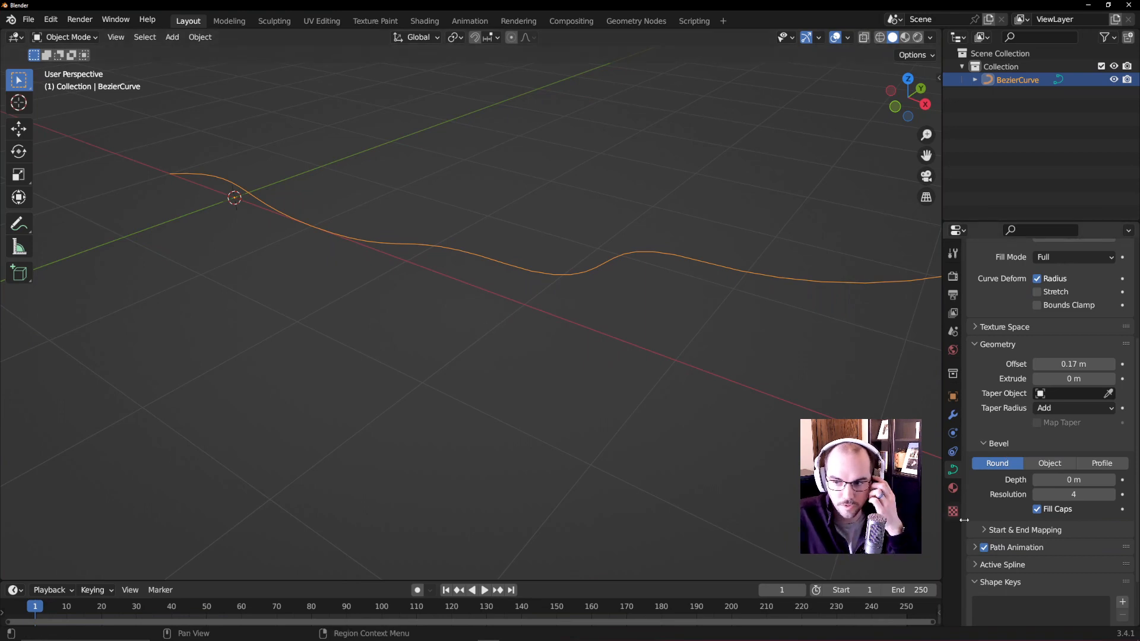
{"action": "left_click", "coordinate": [1048, 467]}
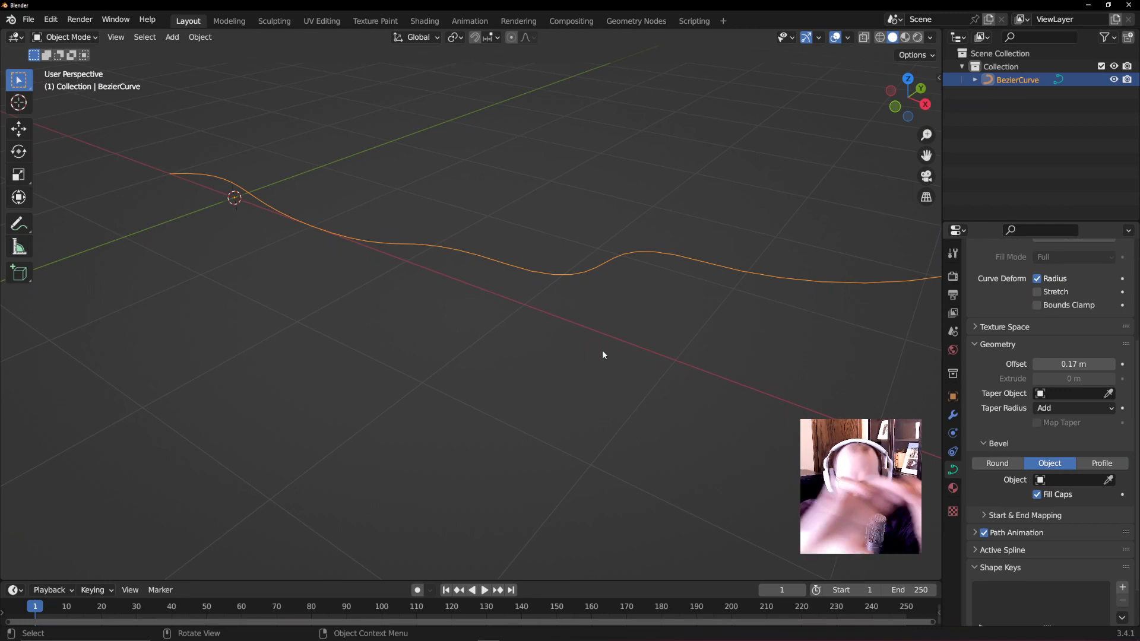
- Add a second Bezier curve and, in top view, move it clear of the original curve on the positive Y side
{"action": "middle_click_drag", "start_coordinate": [497, 176], "coordinate": [580, 325]}
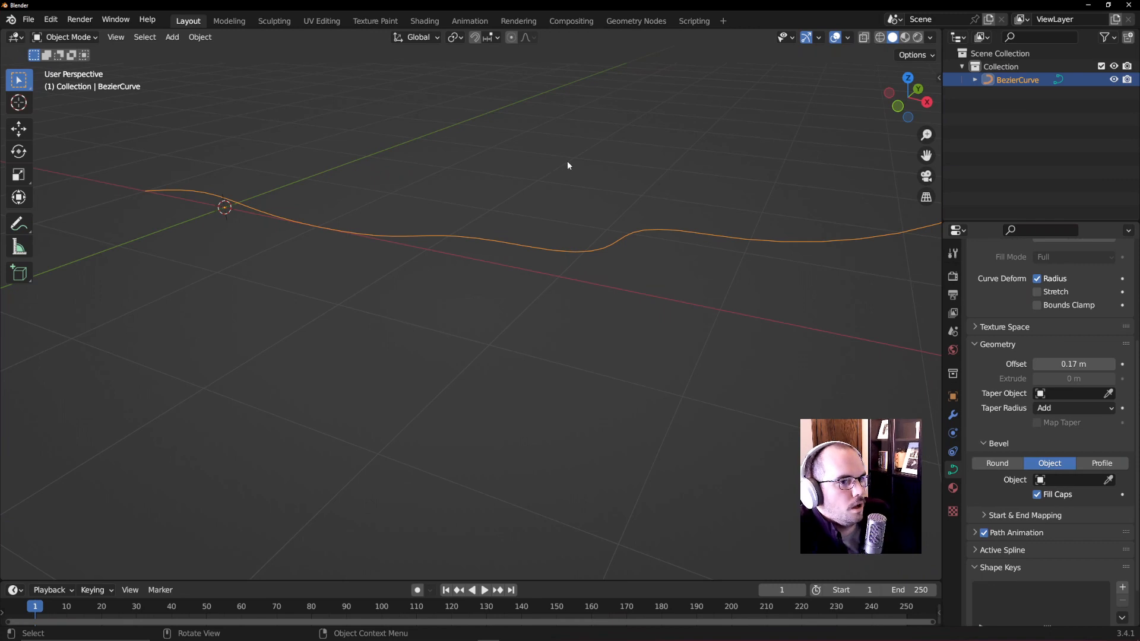
{"action": "key", "text": "shift+a"}
{"action": "mouse_move", "coordinate": [514, 227]}
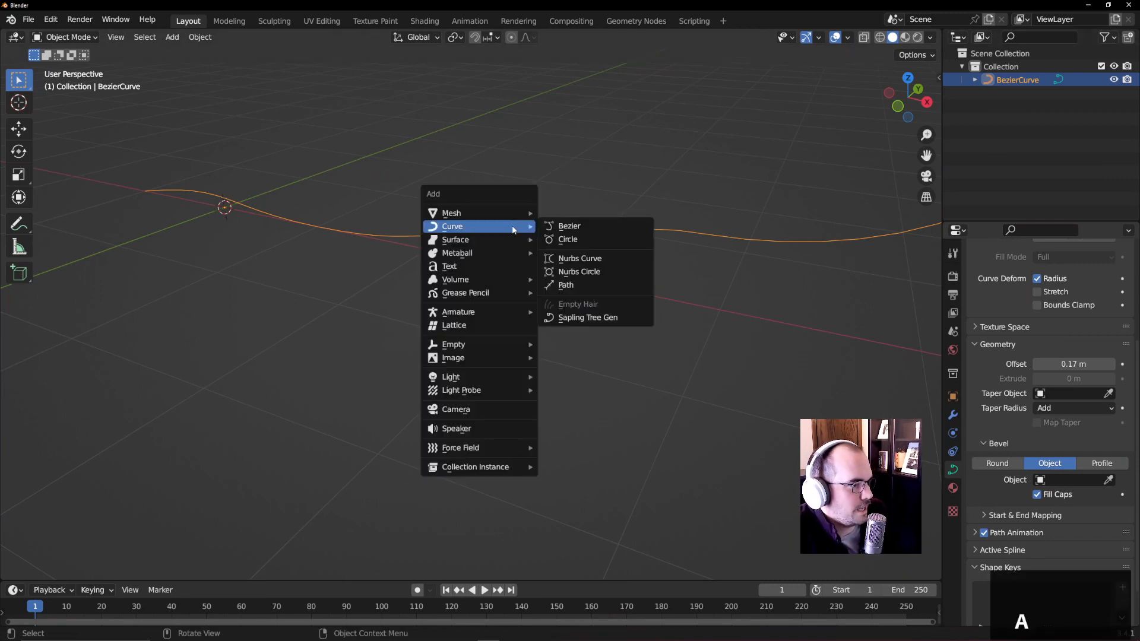
{"action": "left_click", "coordinate": [562, 230]}
{"action": "middle_click_drag", "start_coordinate": [534, 224], "coordinate": [512, 240]}
{"action": "key", "text": "1"}
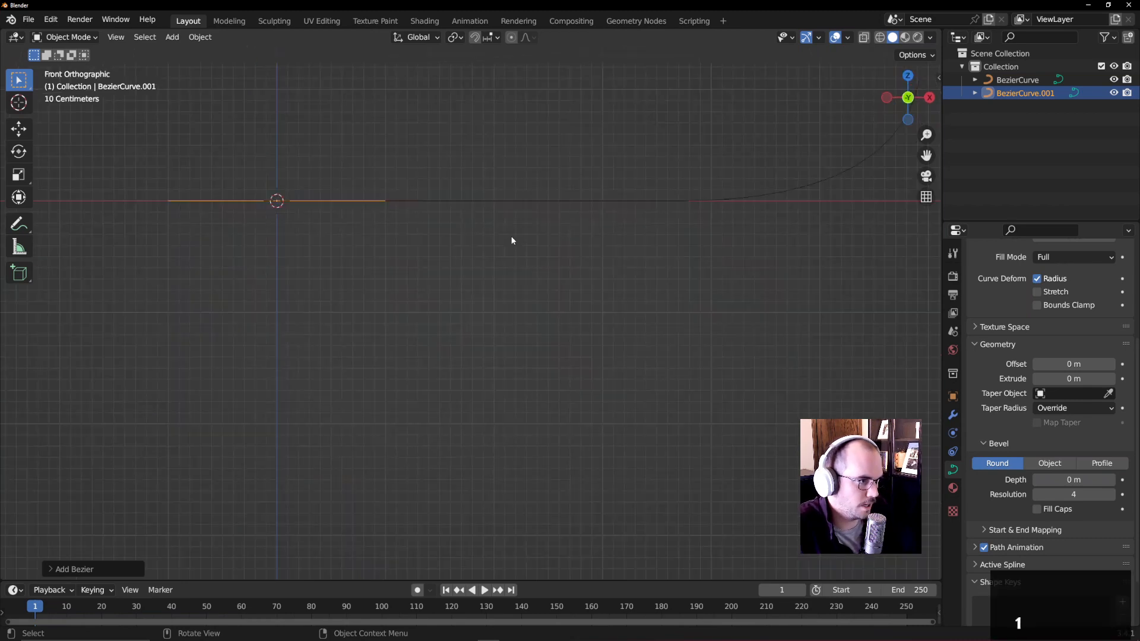
{"action": "key", "text": "7"}
{"action": "key", "text": "g"}
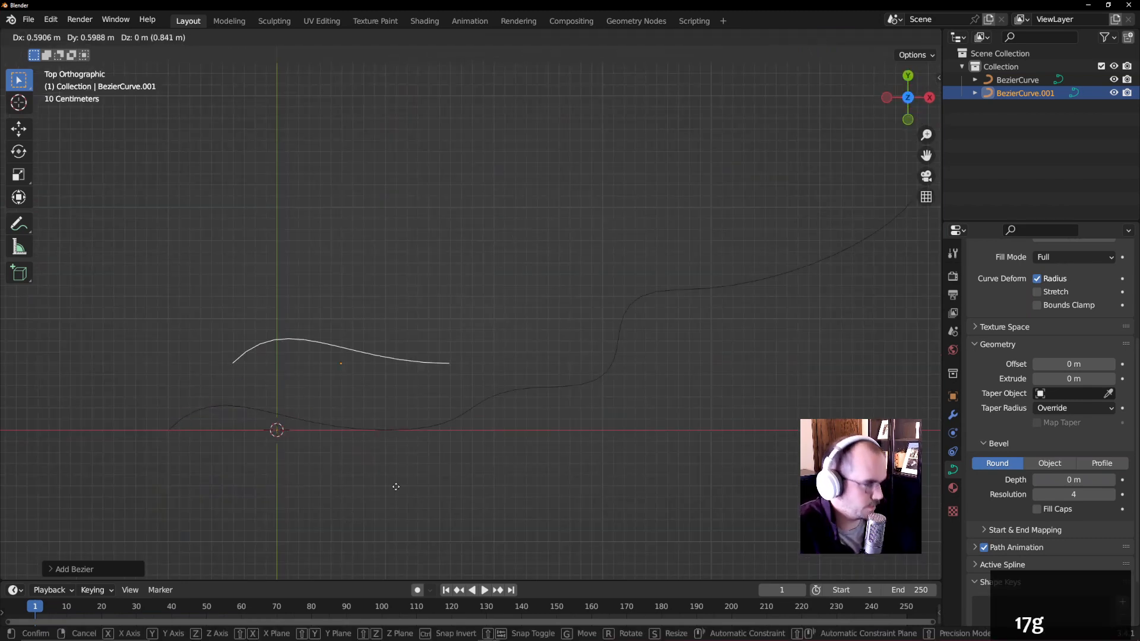
{"action": "left_click", "coordinate": [417, 376]}
- Enter Edit Mode on the new curve and delete all its vertices
{"action": "key", "text": "Tab"}
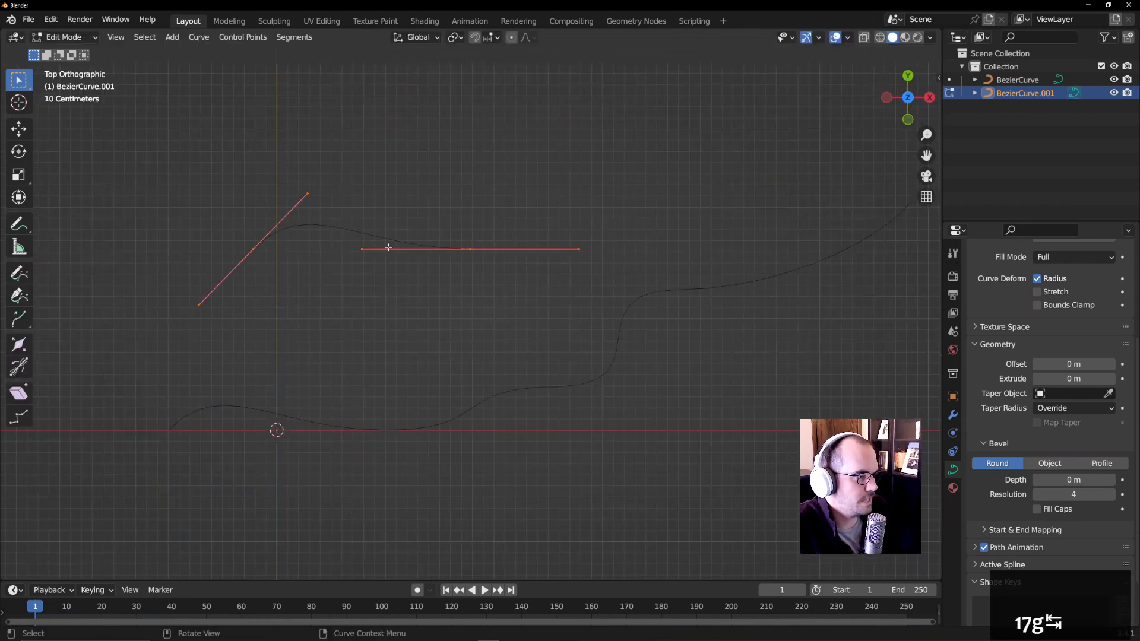
{"action": "left_click_drag", "start_coordinate": [219, 187], "coordinate": [534, 327]}
{"action": "key", "text": "Delete"}
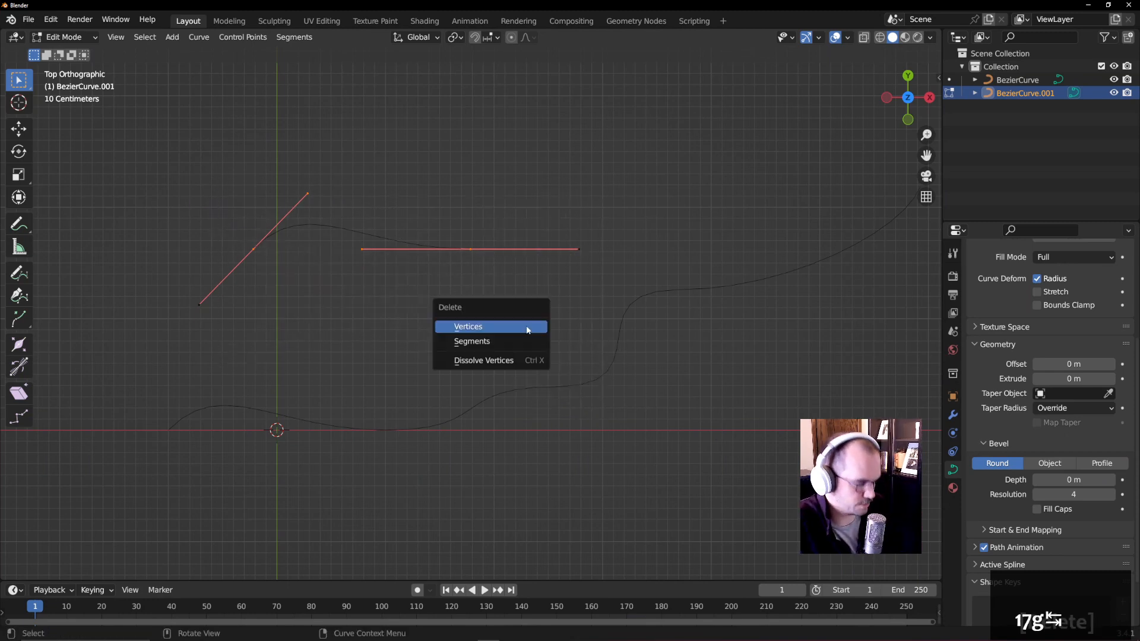
{"action": "left_click", "coordinate": [528, 327]}
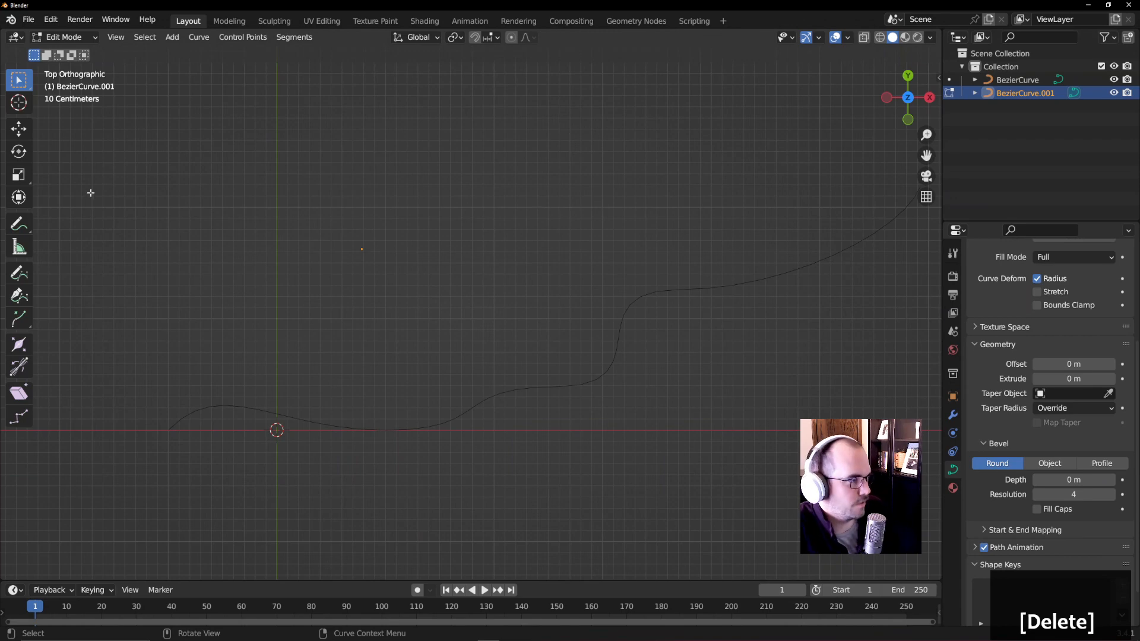
- Draw a closed, block-letter N outline freehand with the Draw tool, check that its ends meet, and return to Object Mode
{"action": "left_click", "coordinate": [16, 274]}
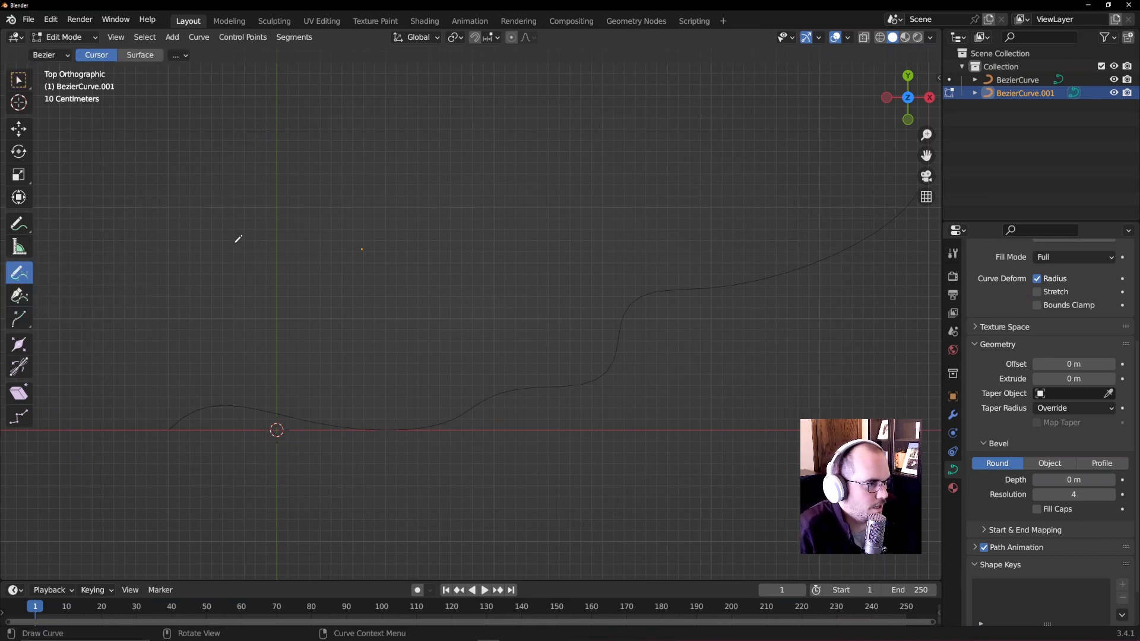
{"action": "mouse_move", "coordinate": [276, 305]}
{"action": "left_mouse_down"}
{"action": "mouse_move", "coordinate": [277, 176]}
{"action": "mouse_move", "coordinate": [336, 159]}
{"action": "mouse_move", "coordinate": [356, 214]}
{"action": "mouse_move", "coordinate": [415, 150]}
{"action": "mouse_move", "coordinate": [428, 276]}
{"action": "mouse_move", "coordinate": [378, 307]}
{"action": "mouse_move", "coordinate": [339, 265]}
{"action": "mouse_move", "coordinate": [299, 306]}
{"action": "mouse_move", "coordinate": [278, 305]}
{"action": "left_mouse_up"}
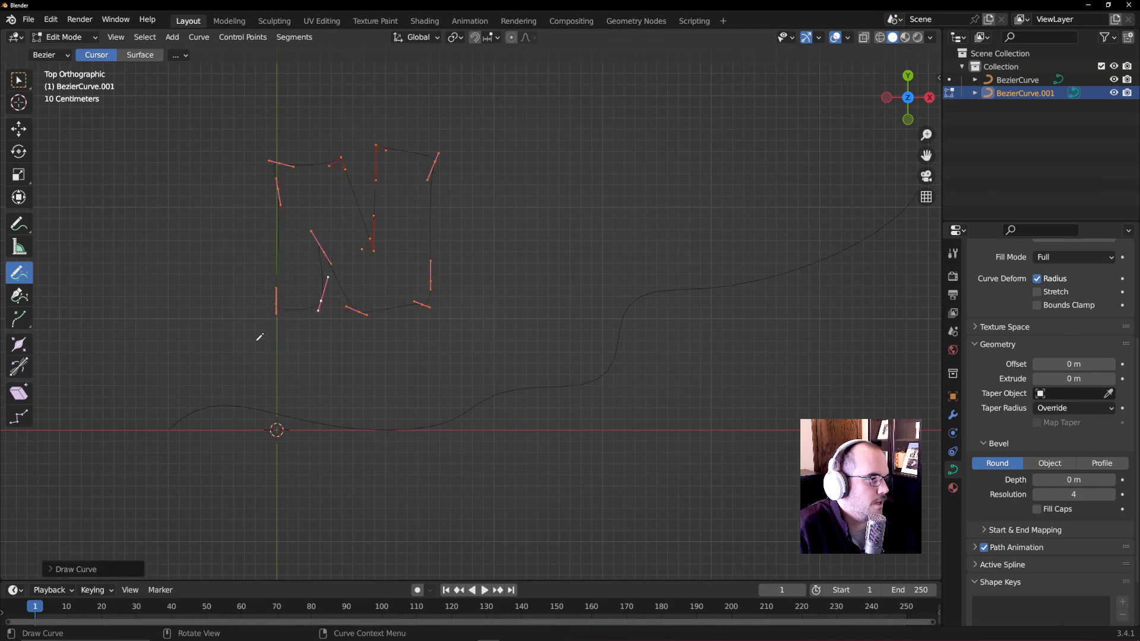
{"action": "scroll", "coordinate": [320, 302], "scroll_direction": "up", "scroll_amount": 4}
{"action": "scroll", "coordinate": [511, 321], "scroll_direction": "up", "scroll_amount": 10}
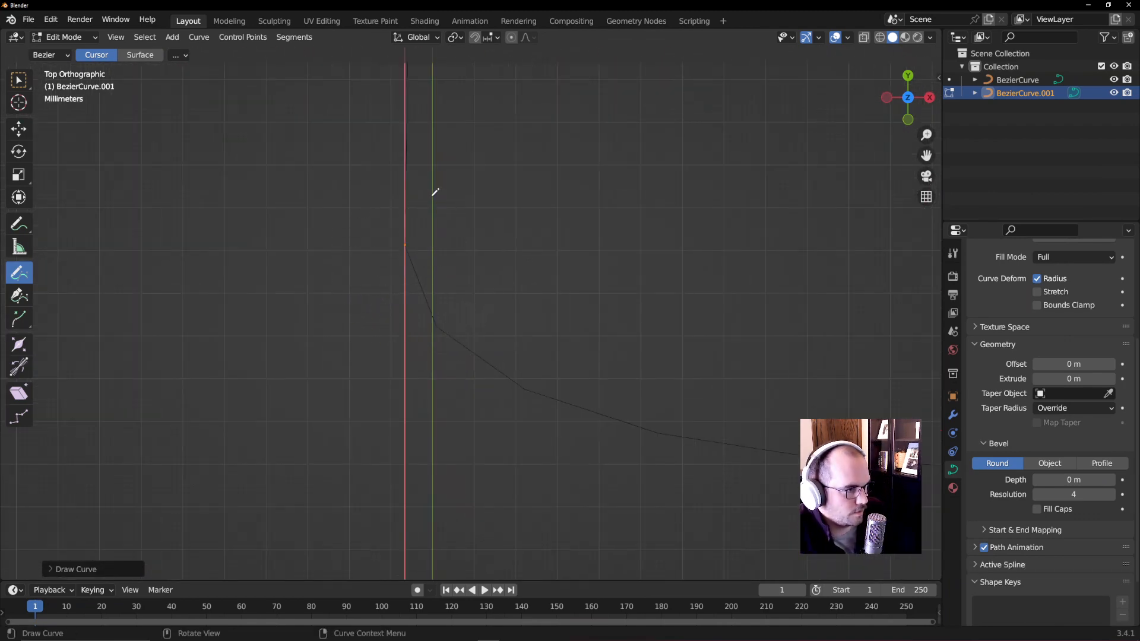
{"action": "scroll", "coordinate": [449, 201], "scroll_direction": "down", "scroll_amount": 8}
{"action": "scroll", "coordinate": [537, 238], "scroll_direction": "down", "scroll_amount": 6}
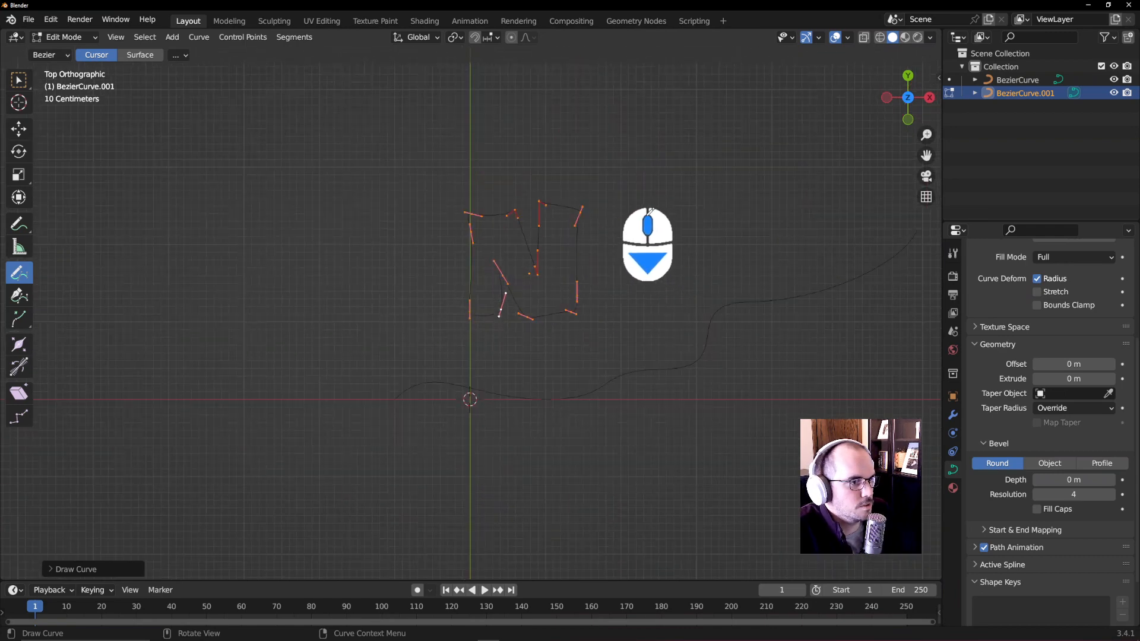
{"action": "key", "text": "Tab"}
{"action": "middle_click_drag", "start_coordinate": [518, 324], "coordinate": [519, 262]}
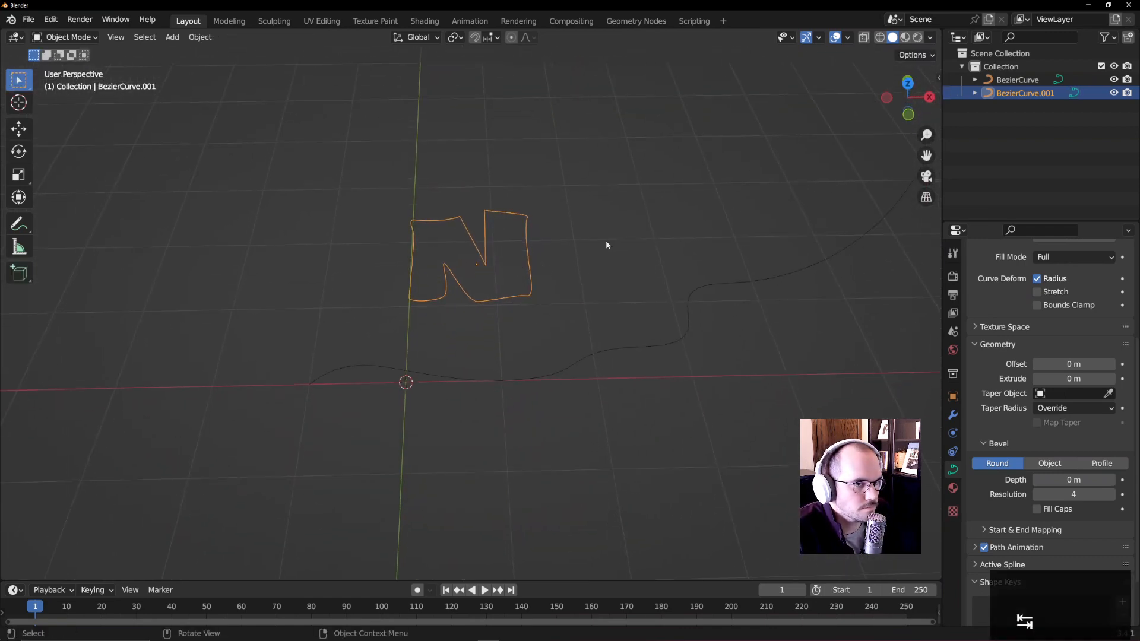
- Rename the drawn letter outline "N Curve"
{"action": "double_click", "coordinate": [1017, 93]}
{"action": "type", "text": "N Cur"}
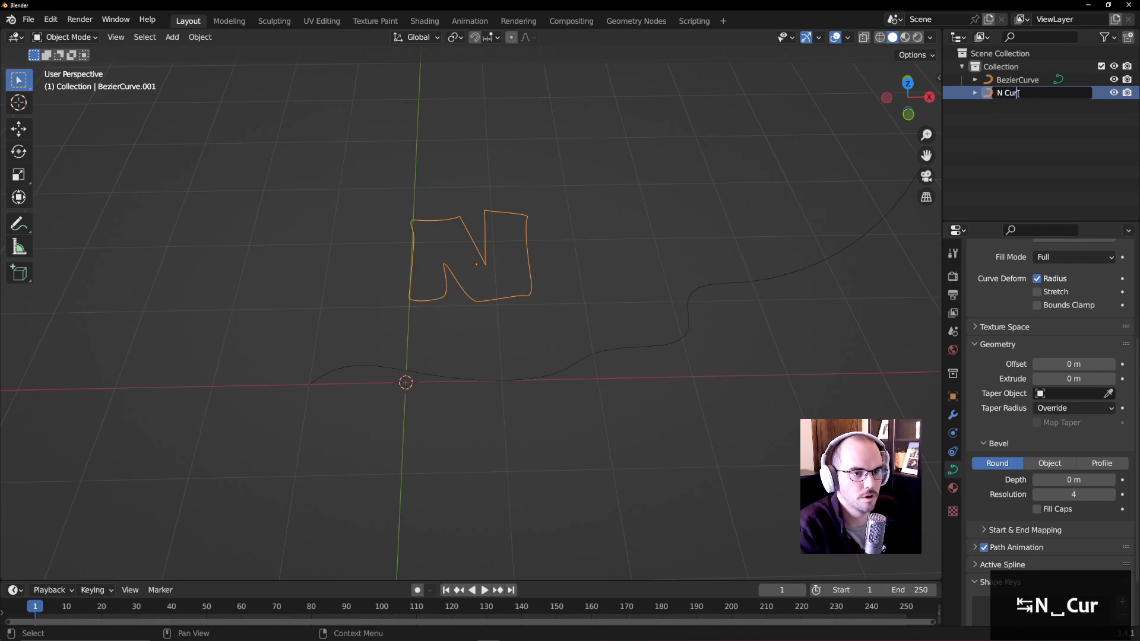
{"action": "type", "text": "ve"}
{"action": "key", "text": "Return"}
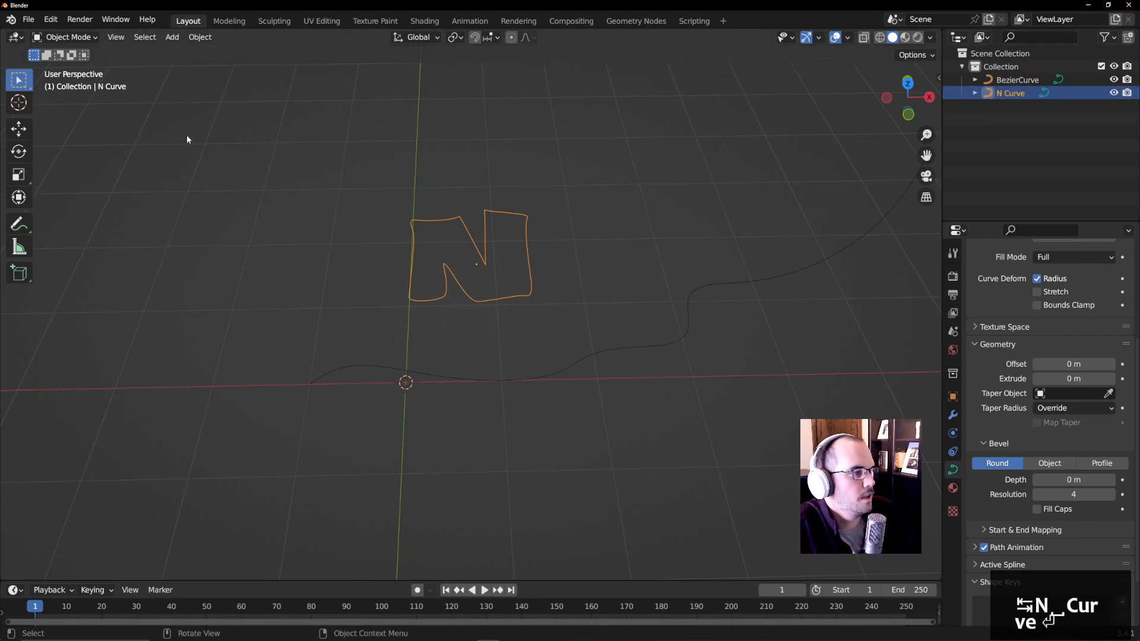
{"action": "left_click", "coordinate": [693, 326]}
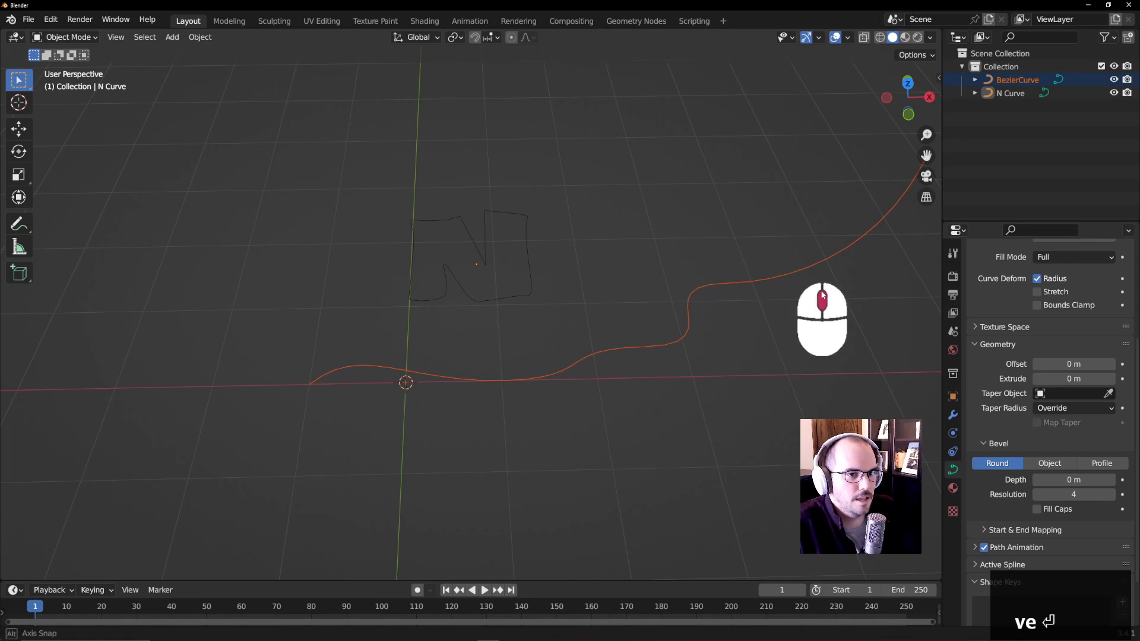
{"action": "mouse_move", "coordinate": [800, 329]}
{"action": "middle_mouse_down"}
{"action": "mouse_move", "coordinate": [837, 238]}
{"action": "mouse_move", "coordinate": [781, 272]}
{"action": "middle_mouse_up"}
{"action": "key", "text": "Tab"}
{"action": "key", "text": "Tab"}
{"action": "key", "text": "Tab"}
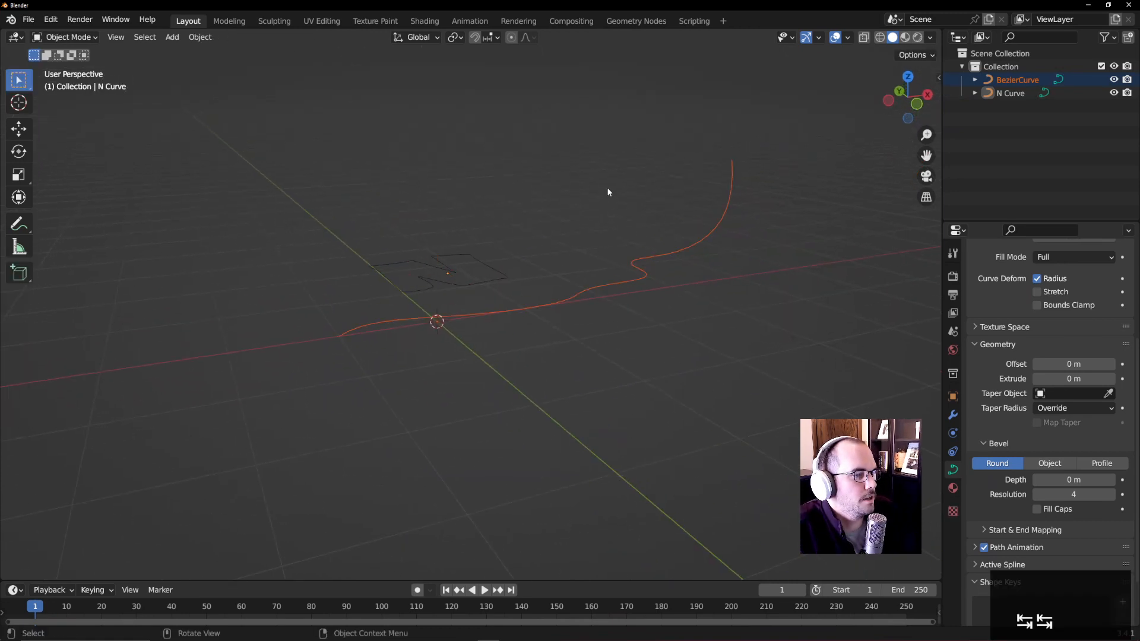
{"action": "key", "text": "Tab"}
{"action": "key", "text": "Tab"}
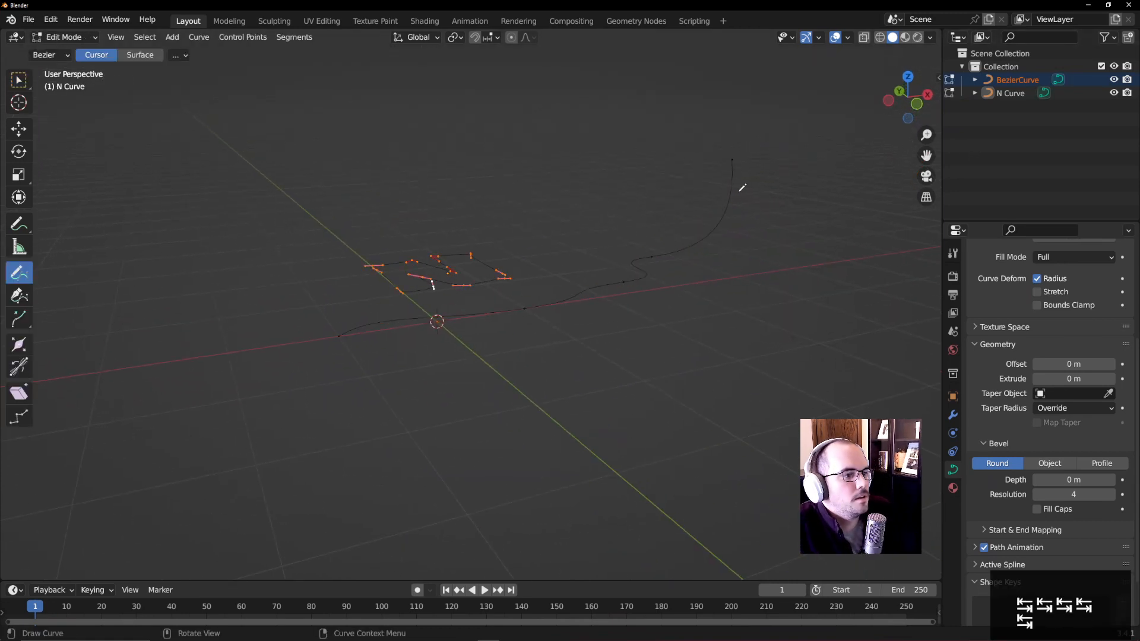
{"action": "left_click", "coordinate": [63, 37]}
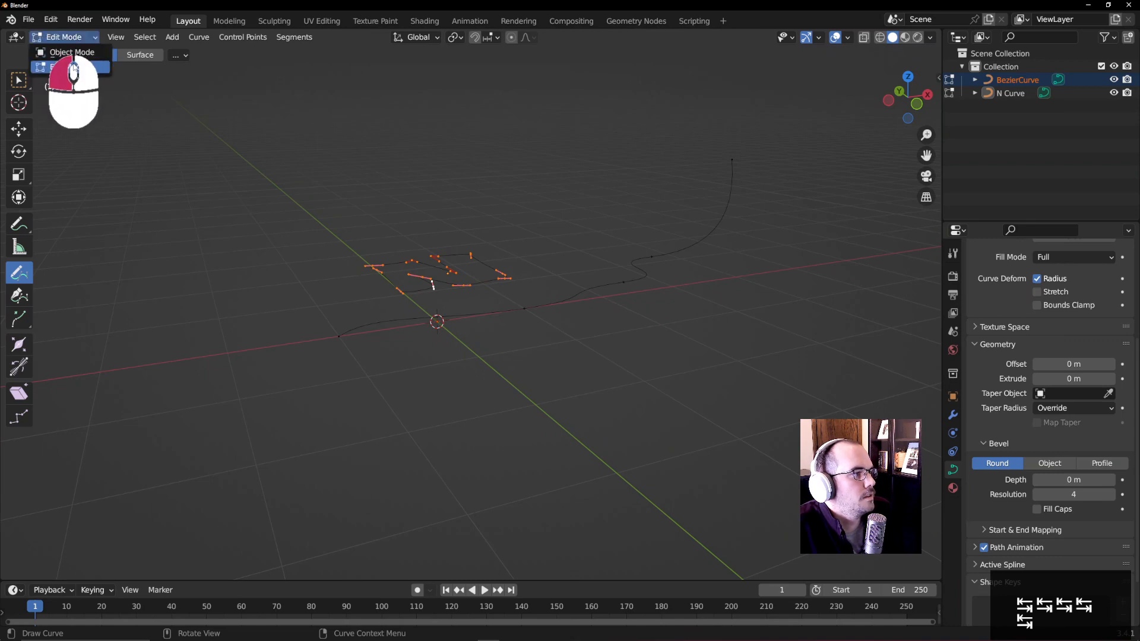
{"action": "left_click", "coordinate": [82, 51]}
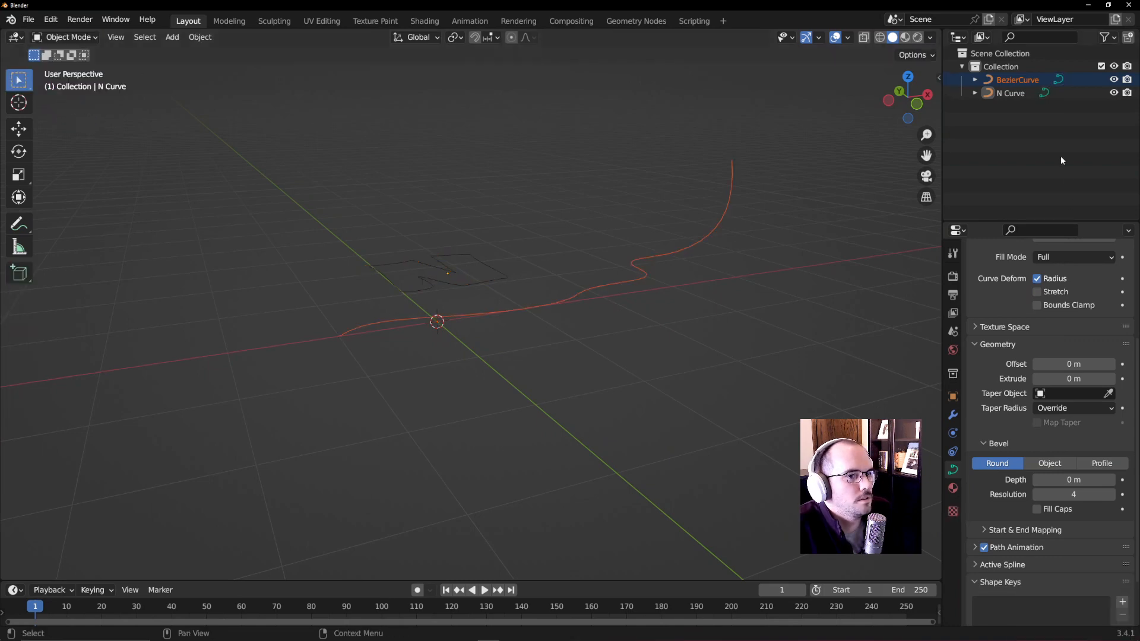
{"action": "left_click", "coordinate": [1012, 93]}
{"action": "left_click", "coordinate": [1023, 81]}
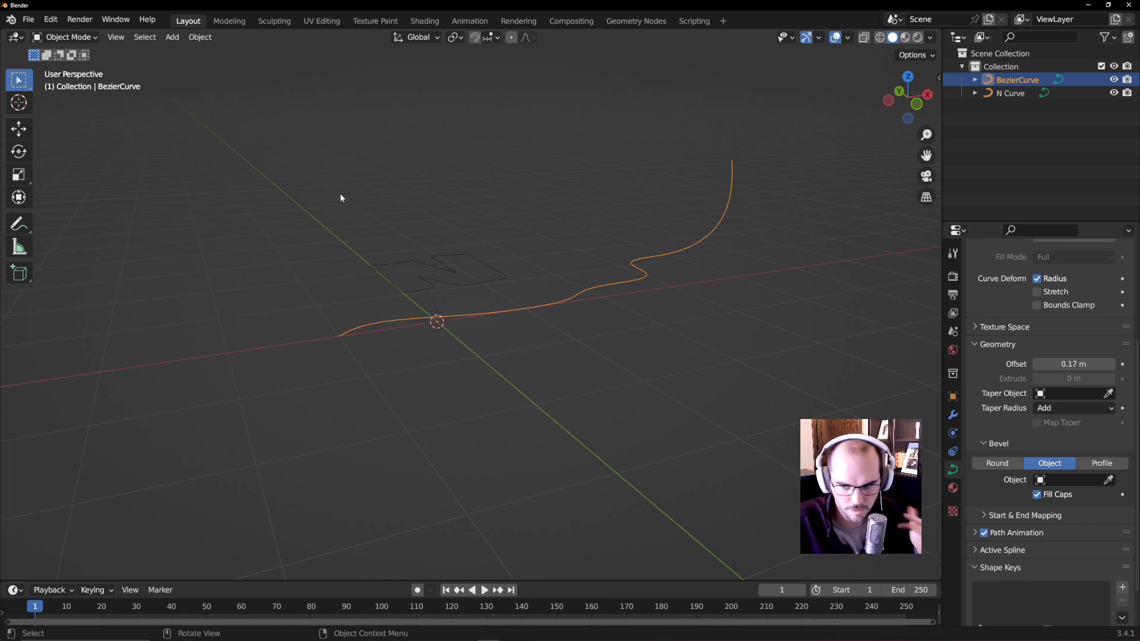
{"action": "left_click", "coordinate": [477, 260]}
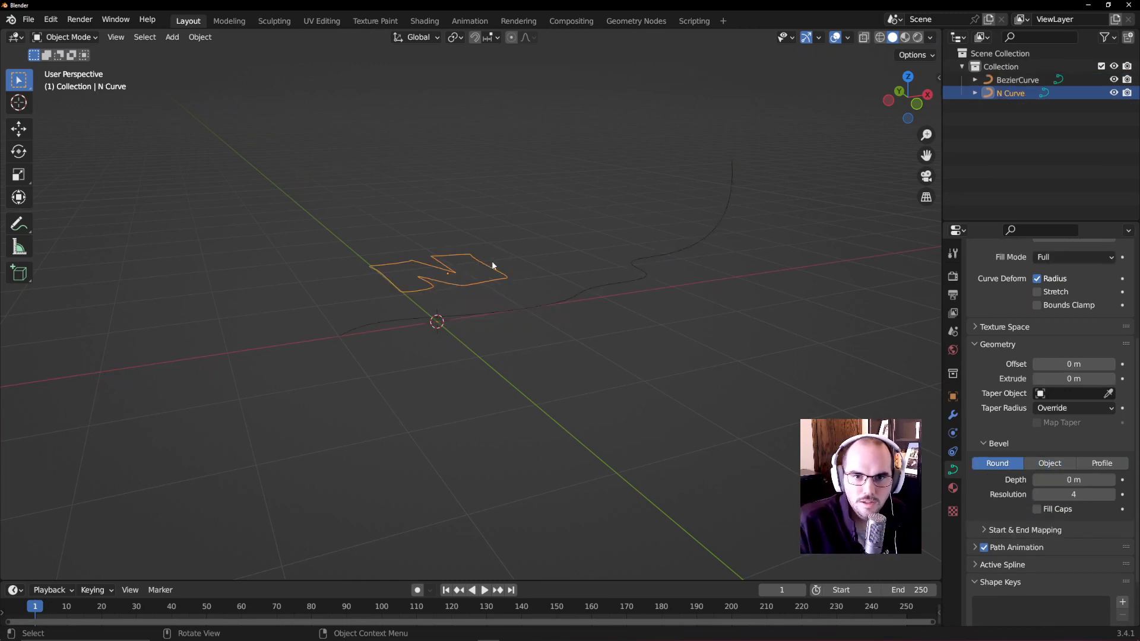
{"action": "left_click", "coordinate": [555, 299]}
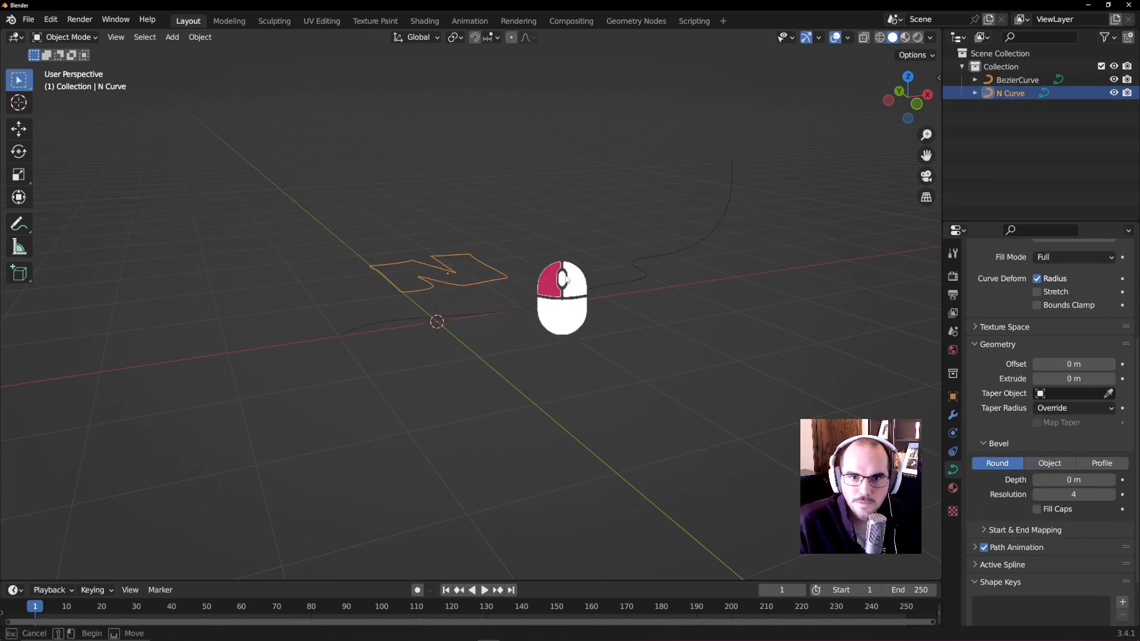
{"action": "left_click", "coordinate": [624, 320]}
- Select the original Bezier curve, set its bevel type to Object with N Curve as the bevel object, and inspect the result from several angles
{"action": "left_click", "coordinate": [1015, 81]}
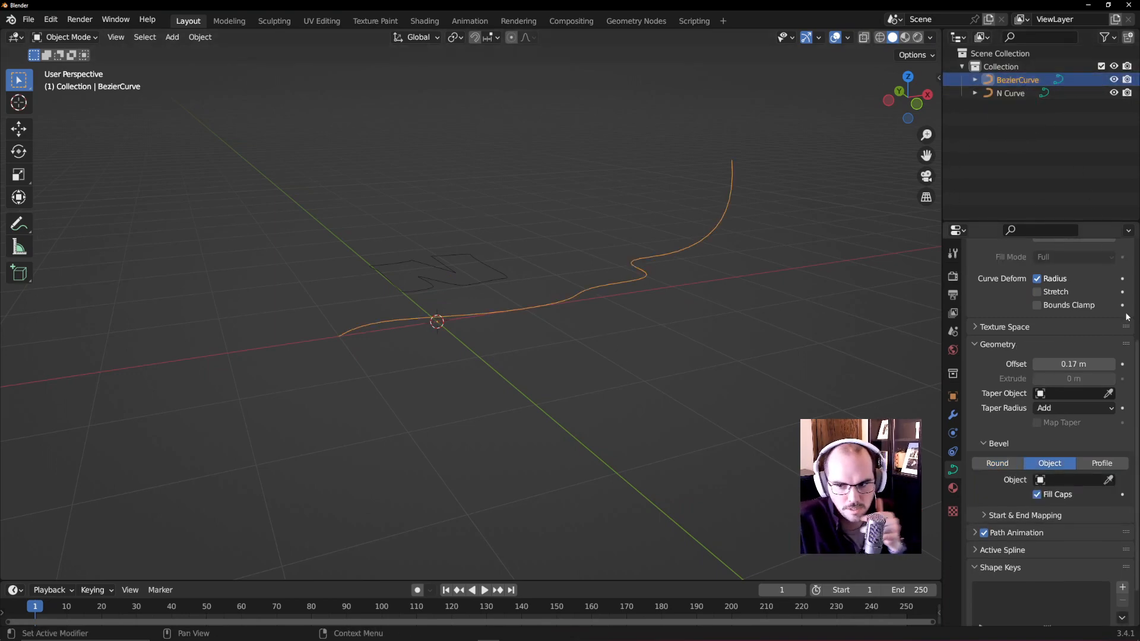
{"action": "left_click", "coordinate": [988, 465]}
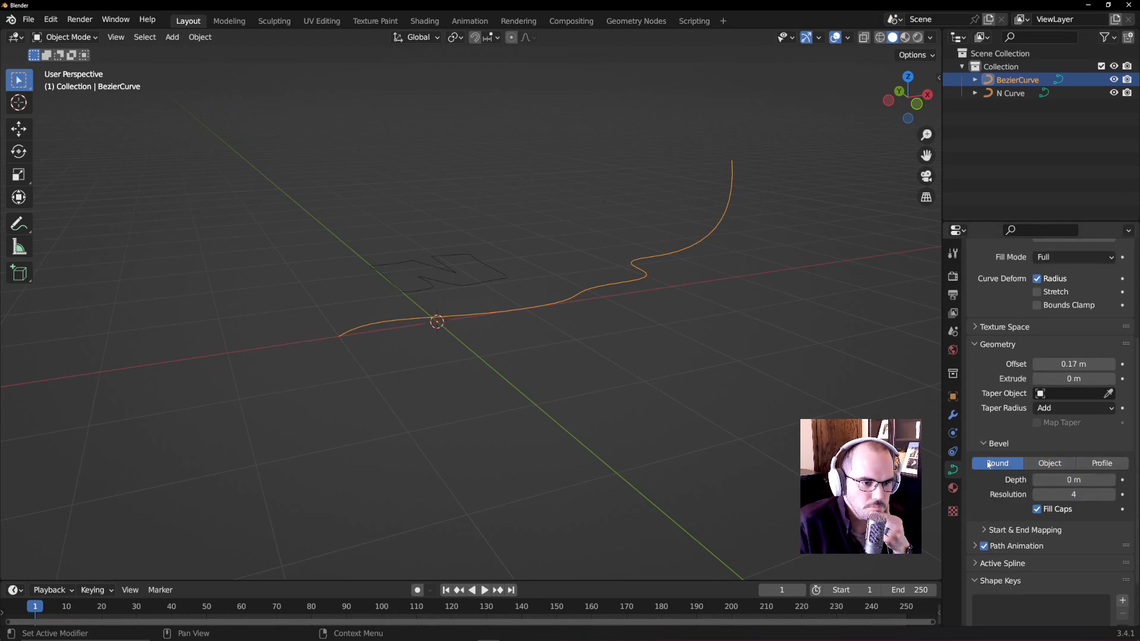
{"action": "left_click", "coordinate": [1056, 469]}
{"action": "left_click", "coordinate": [1080, 478]}
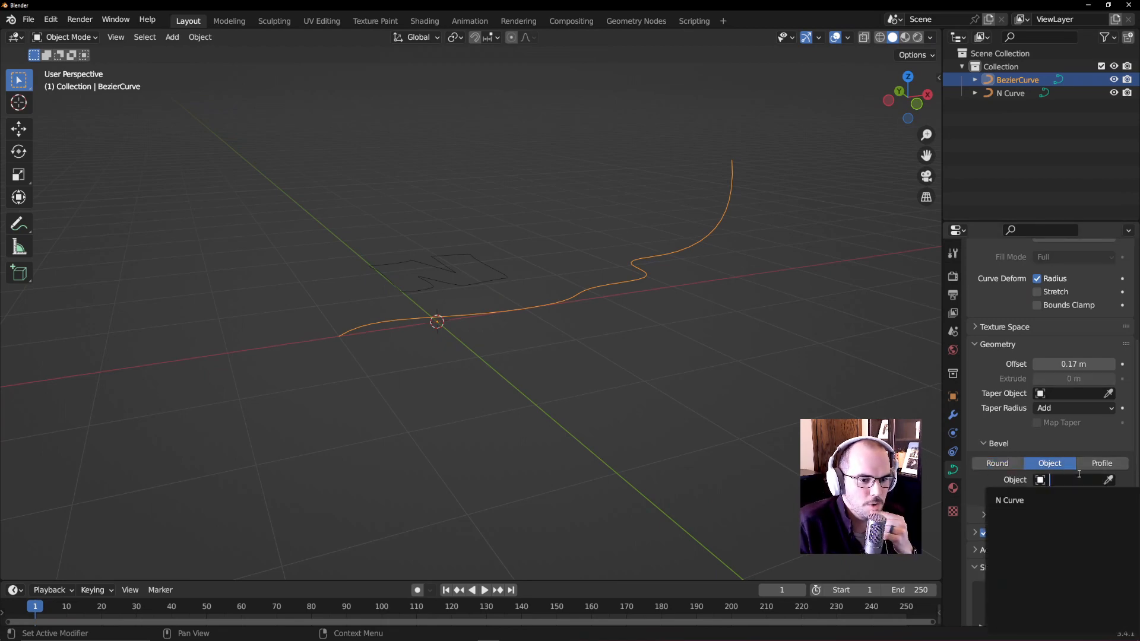
{"action": "left_click", "coordinate": [1018, 501]}
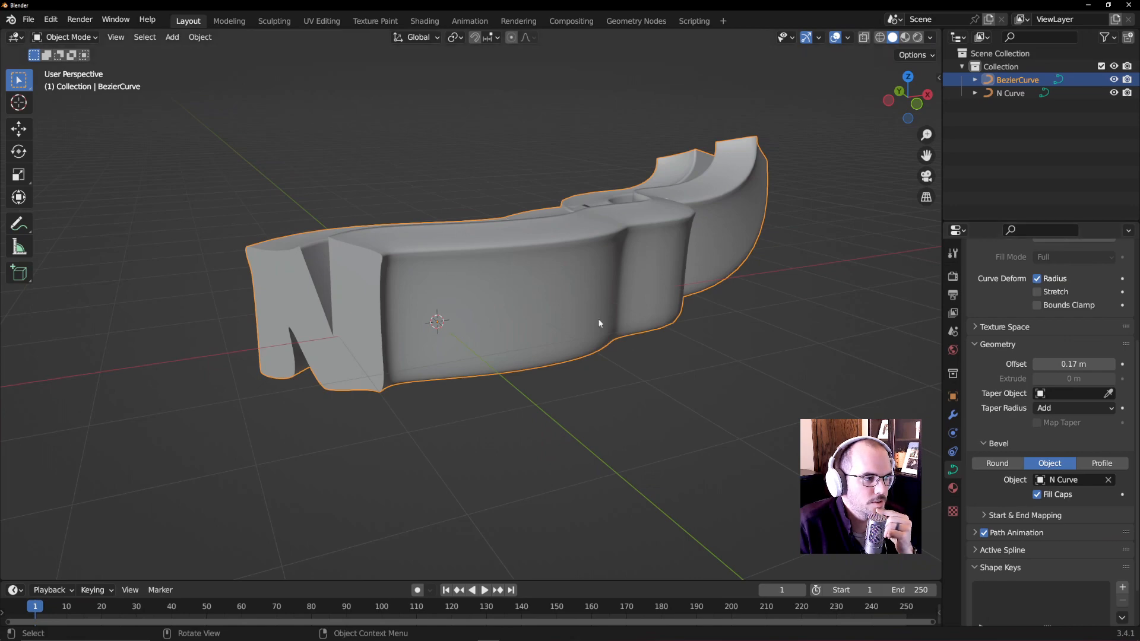
{"action": "middle_click_drag", "start_coordinate": [600, 324], "coordinate": [661, 384]}
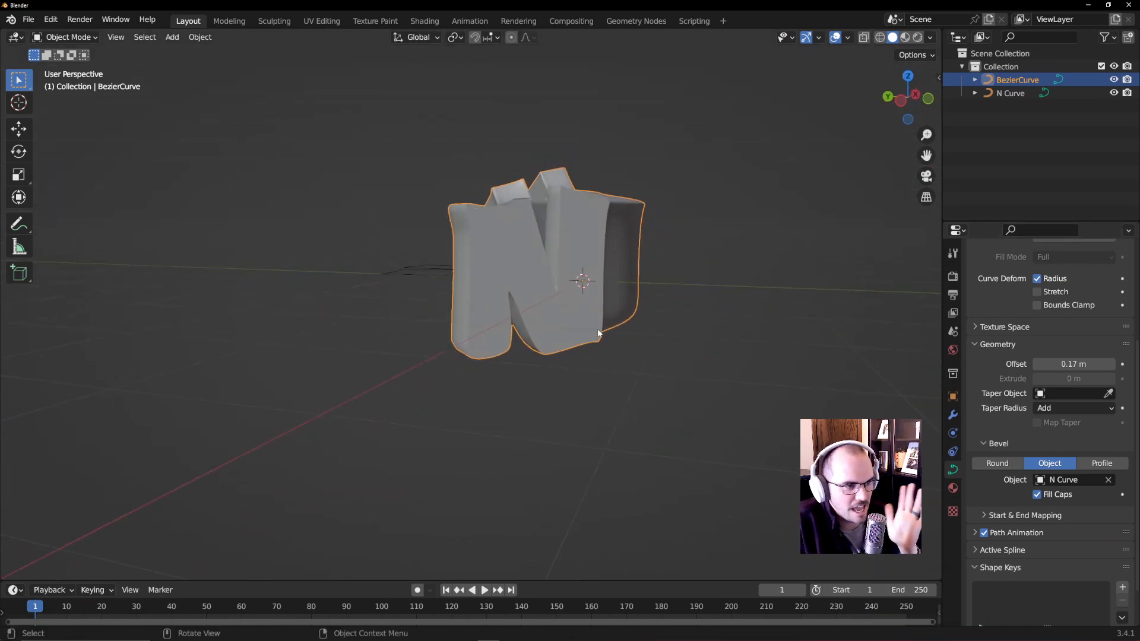
{"action": "middle_click_drag", "start_coordinate": [598, 334], "coordinate": [422, 307]}
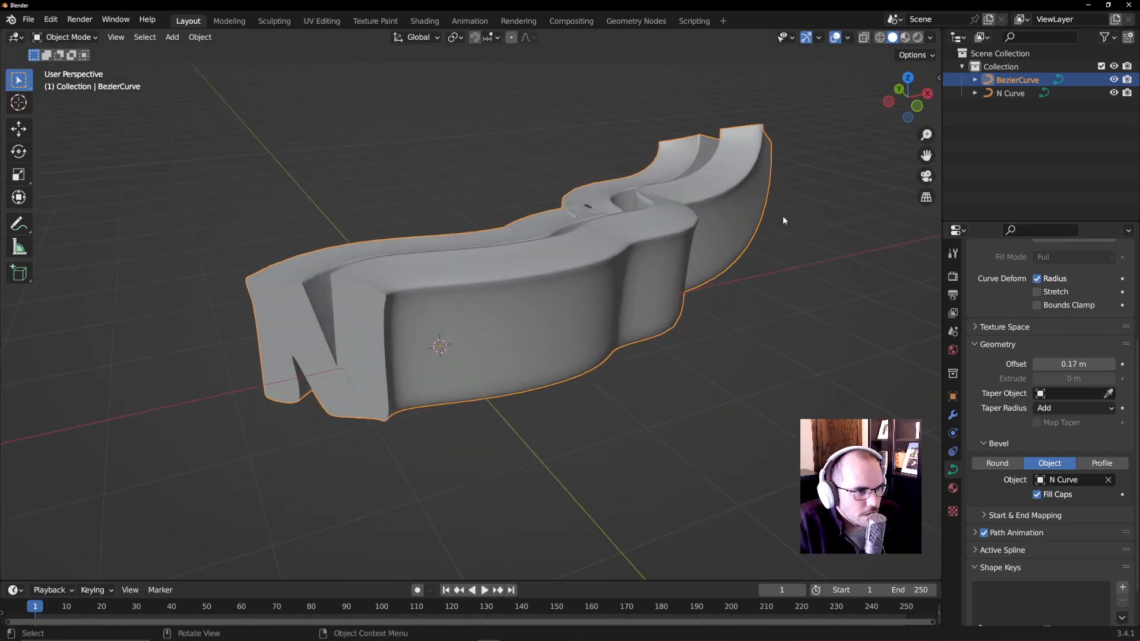
{"action": "middle_click_drag", "start_coordinate": [783, 220], "coordinate": [725, 300]}
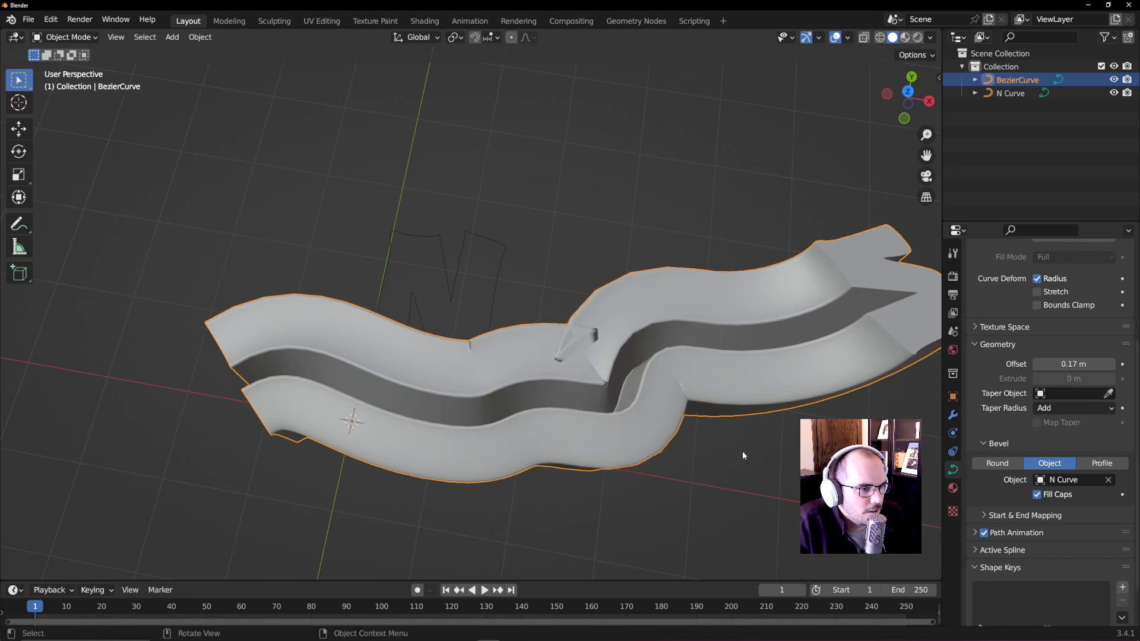
- Enter Edit Mode on the beveled curve, undo the stray draw stroke, and use box selection to move the control point at the sharp middle bend
{"action": "key", "text": "Tab"}
{"action": "middle_click_drag", "start_coordinate": [719, 423], "coordinate": [635, 346]}
{"action": "left_click_drag", "start_coordinate": [635, 346], "coordinate": [688, 418]}
{"action": "key", "text": "ctrl+z"}
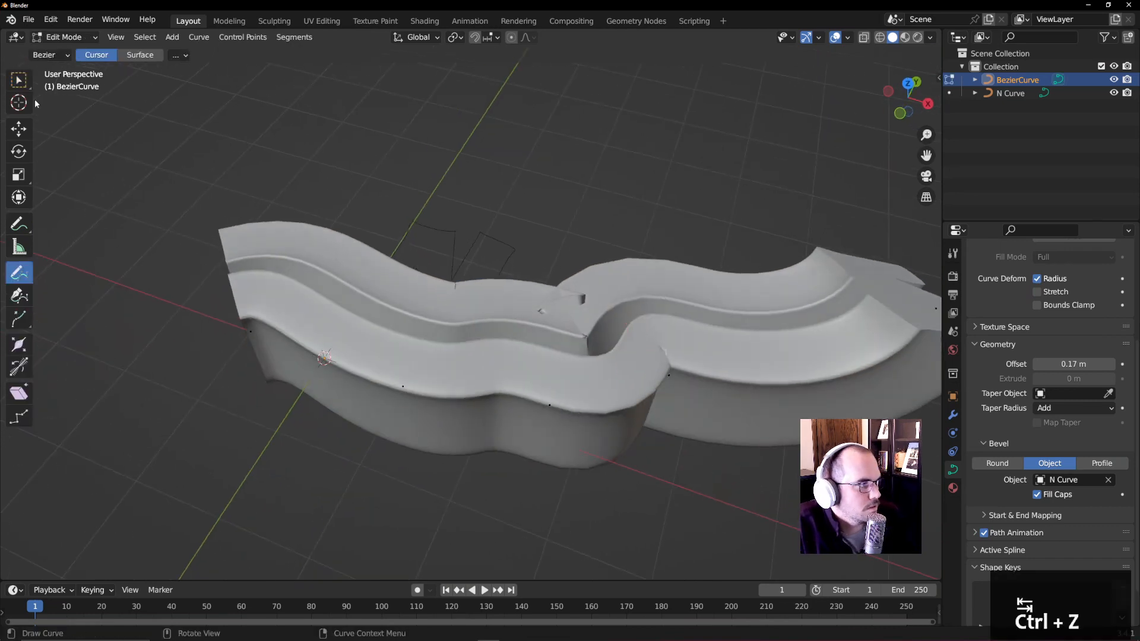
{"action": "left_click", "coordinate": [21, 80]}
{"action": "left_click_drag", "start_coordinate": [584, 298], "coordinate": [742, 453]}
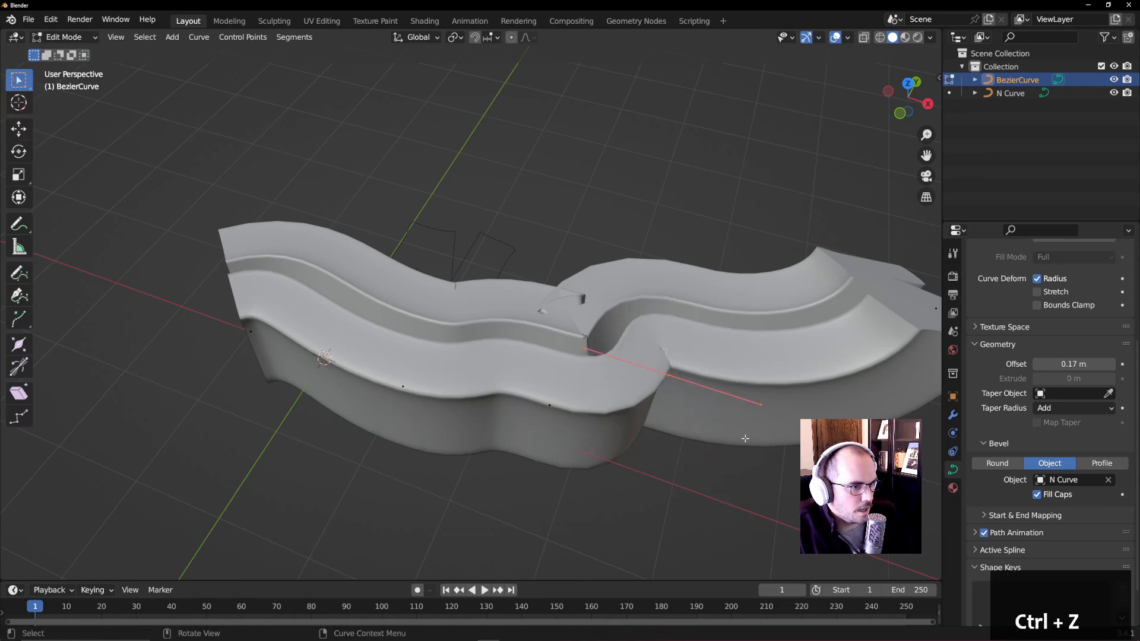
{"action": "middle_click_drag", "start_coordinate": [745, 438], "coordinate": [741, 377]}
{"action": "key", "text": "g"}
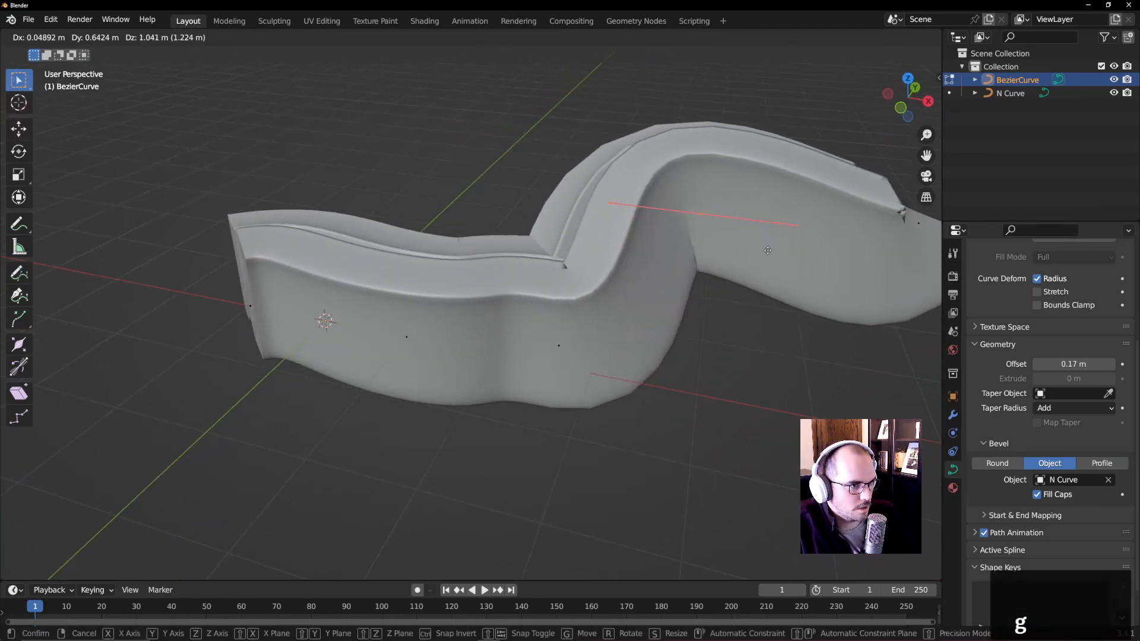
{"action": "left_click", "coordinate": [872, 348]}
- Move the control point at the far raised end of the beveled curve
{"action": "middle_click_drag", "start_coordinate": [793, 359], "coordinate": [746, 363]}
{"action": "left_click_drag", "start_coordinate": [782, 359], "coordinate": [812, 403]}
{"action": "middle_click_drag", "start_coordinate": [812, 398], "coordinate": [539, 460]}
{"action": "key", "text": "g"}
{"action": "left_click", "coordinate": [664, 400]}
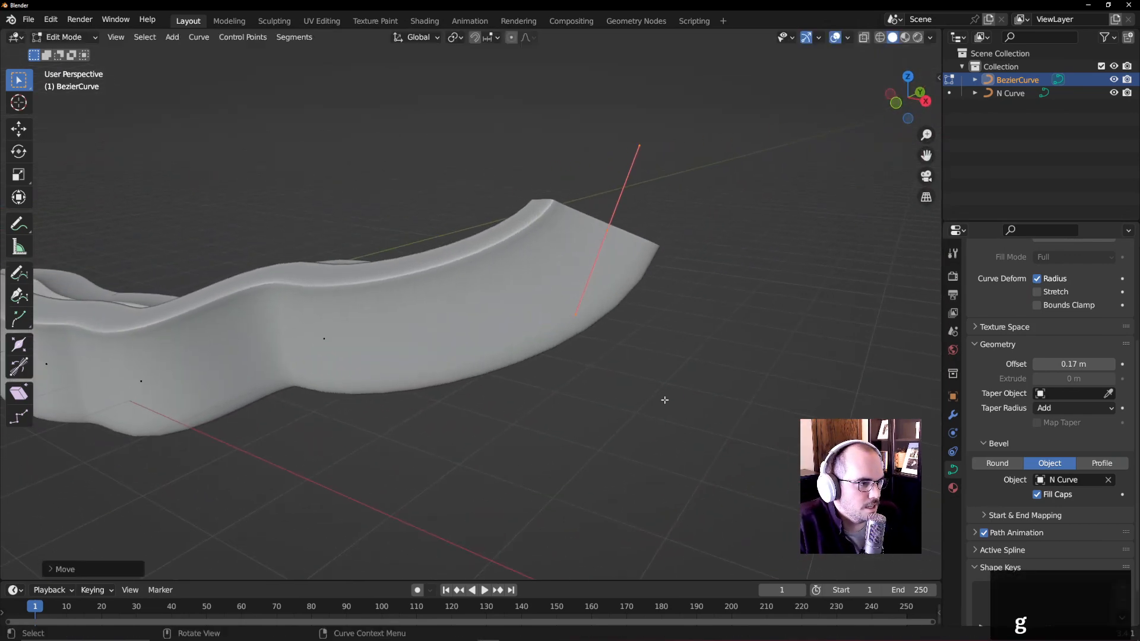
- Reposition the middle bend's control point, then move it together with its neighbouring control point about 3 m, mainly toward positive Y
{"action": "middle_click_drag", "start_coordinate": [664, 400], "coordinate": [657, 297]}
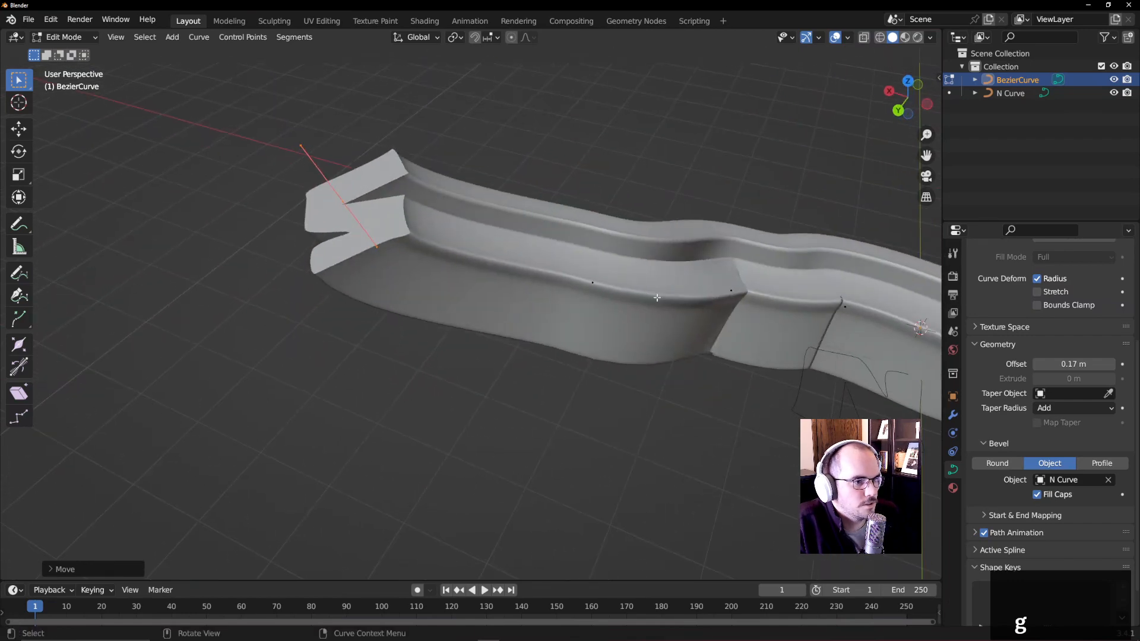
{"action": "middle_click_drag", "start_coordinate": [743, 335], "coordinate": [680, 388], "text": "shift"}
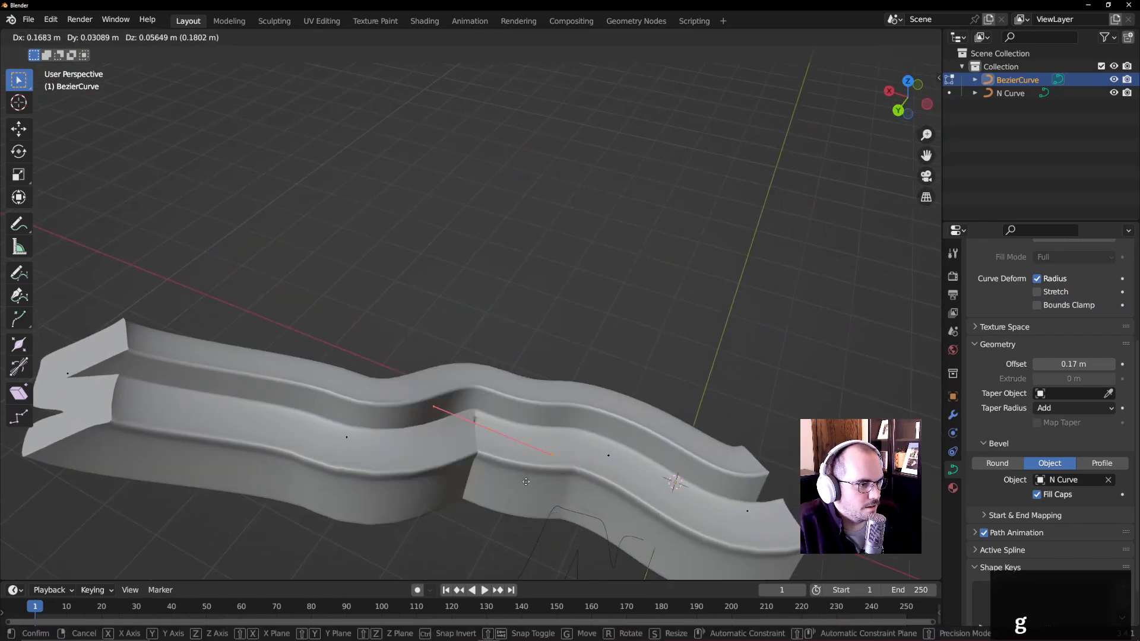
{"action": "left_click", "coordinate": [513, 456]}
{"action": "middle_click_drag", "start_coordinate": [599, 380], "coordinate": [561, 411]}
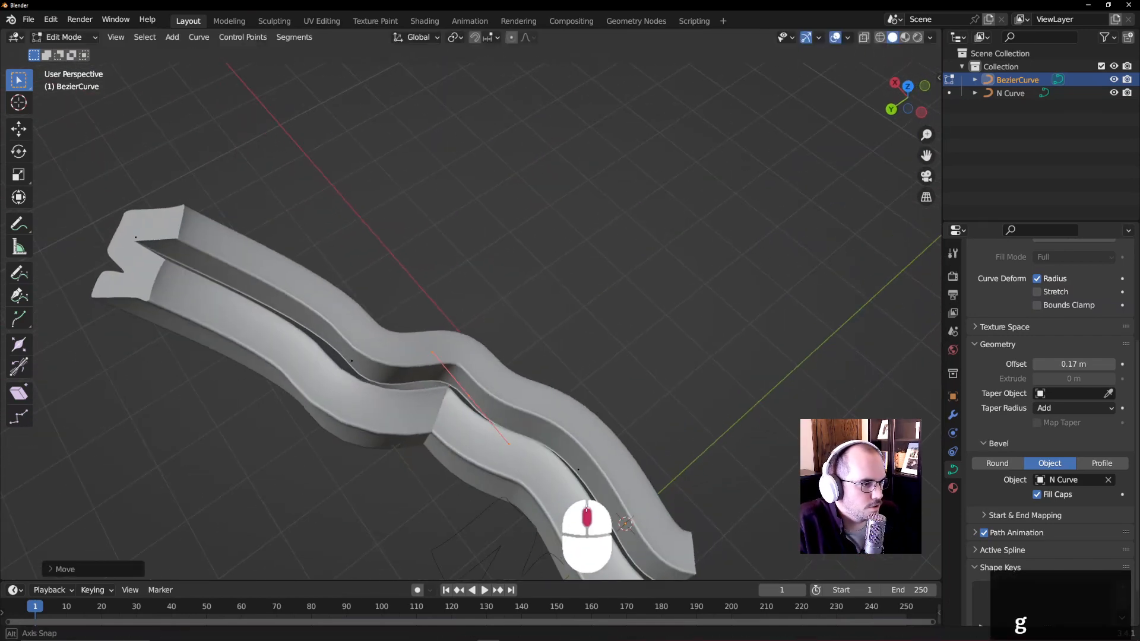
{"action": "left_click_drag", "start_coordinate": [315, 265], "coordinate": [523, 462]}
{"action": "key", "text": "g"}
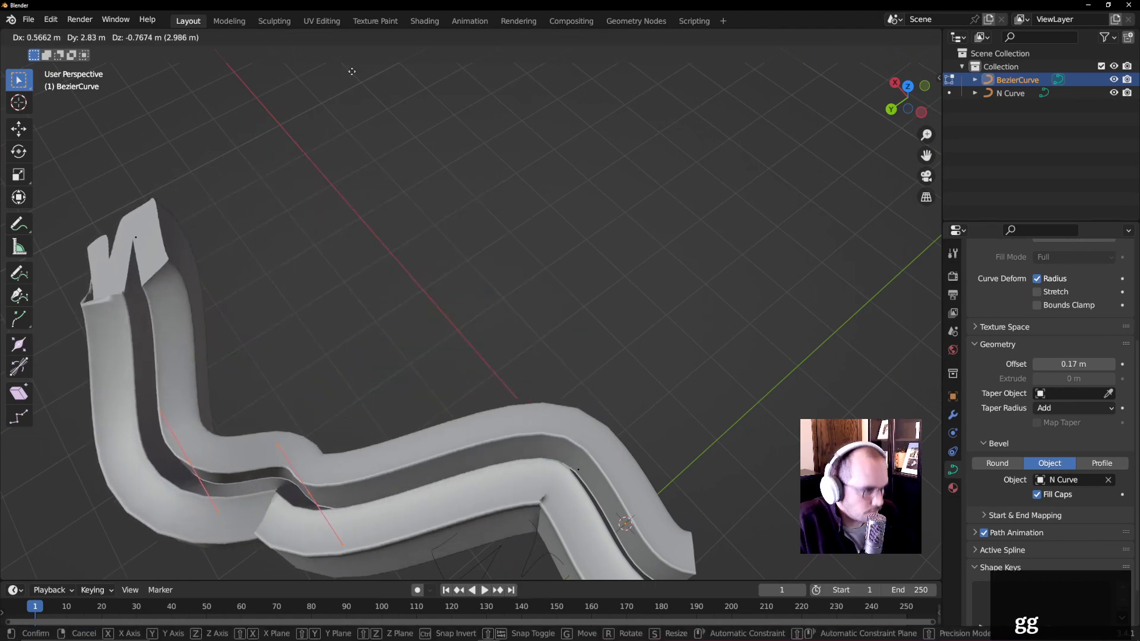
{"action": "left_click", "coordinate": [379, 96]}
{"action": "middle_click_drag", "start_coordinate": [564, 205], "coordinate": [701, 105]}
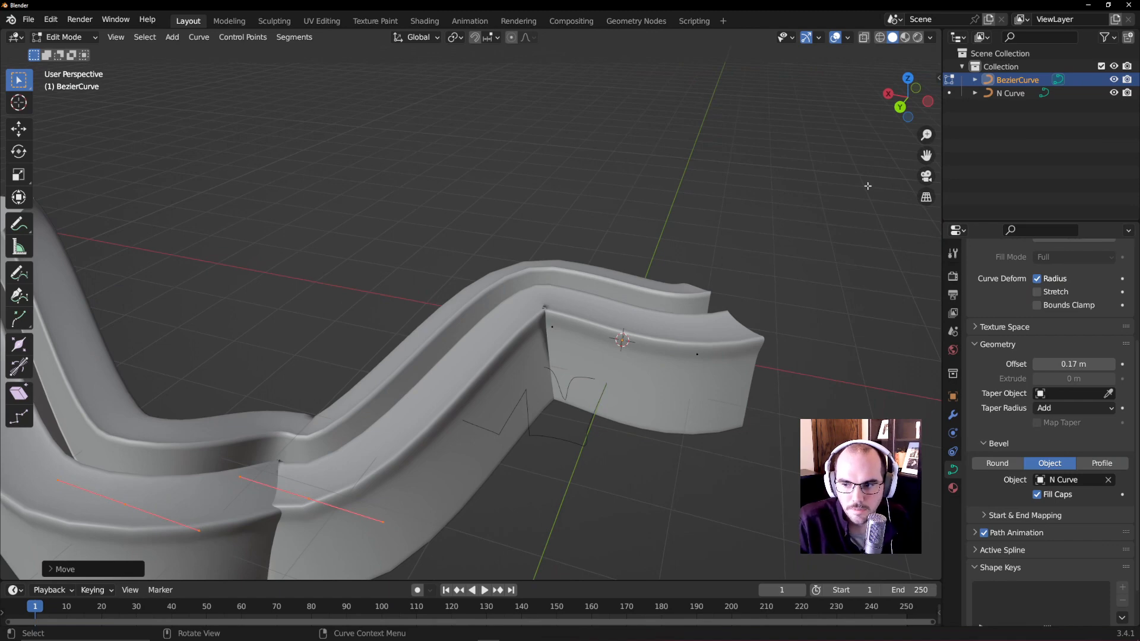
{"action": "middle_click_drag", "start_coordinate": [867, 186], "coordinate": [957, 172]}
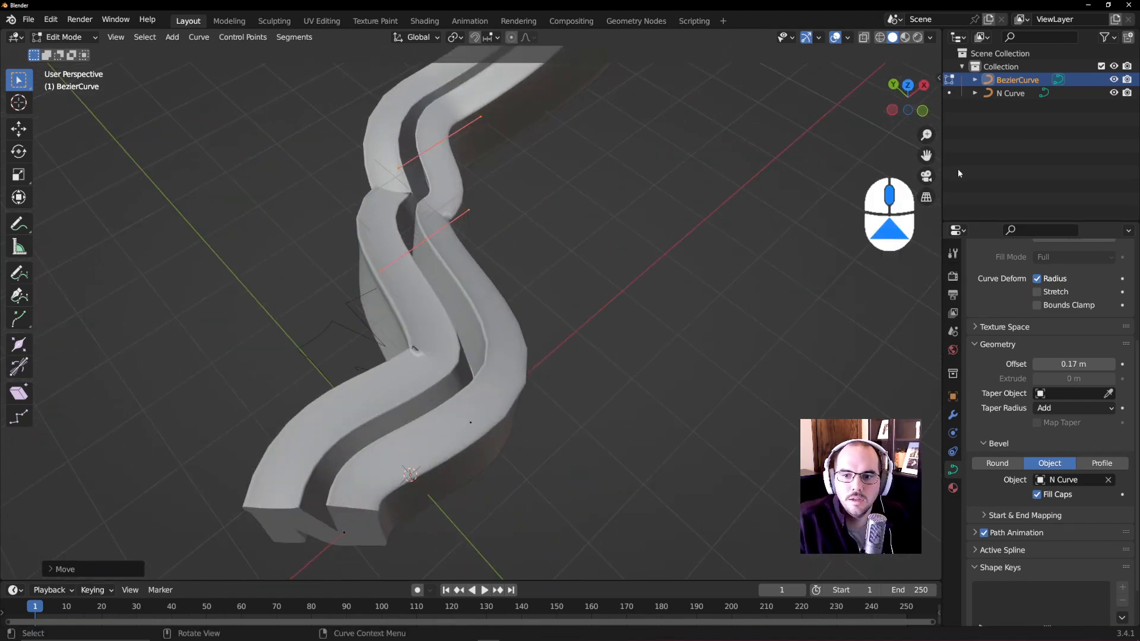
- Return to Object Mode, make the N profile curve active, and move it
{"action": "left_click", "coordinate": [1011, 93]}
{"action": "key", "text": "g"}
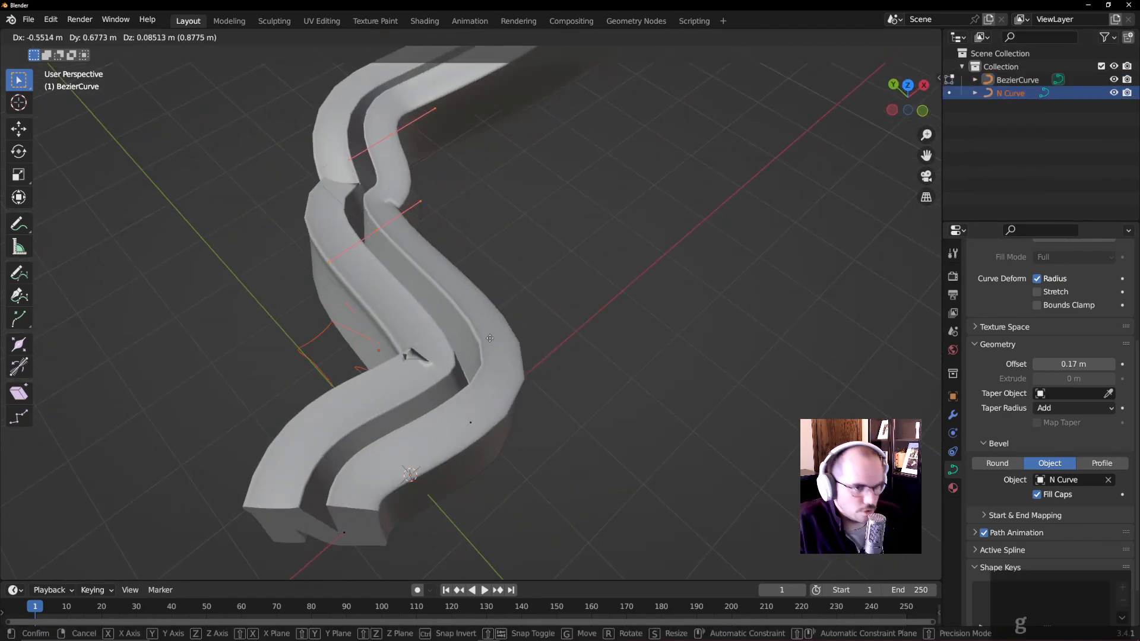
{"action": "left_click", "coordinate": [414, 350]}
{"action": "key", "text": "Tab"}
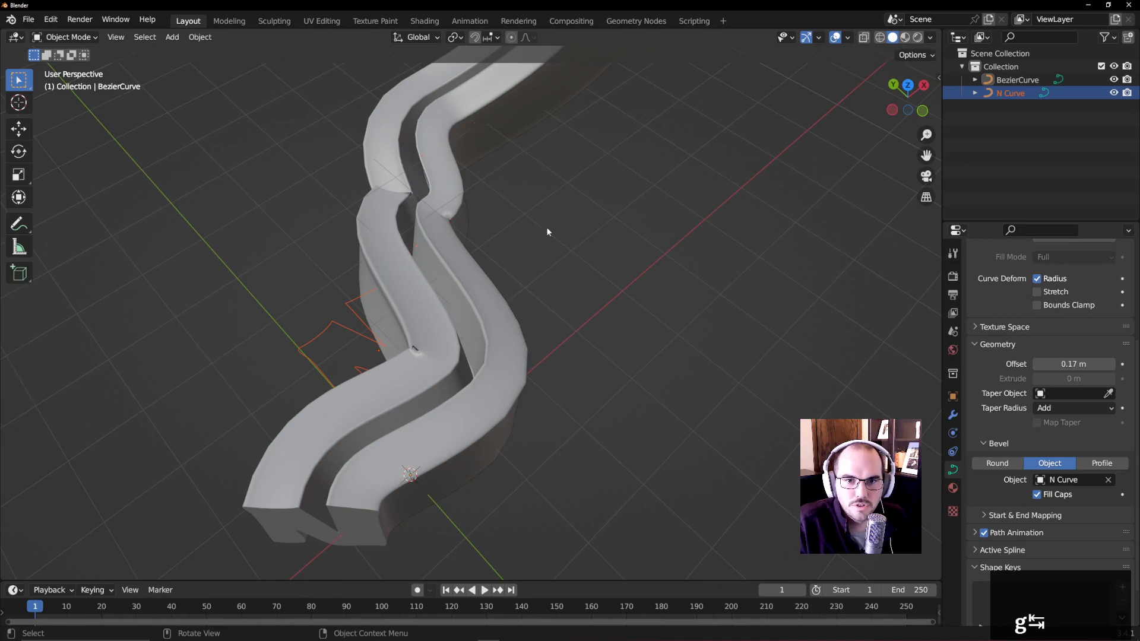
{"action": "left_click", "coordinate": [1004, 94]}
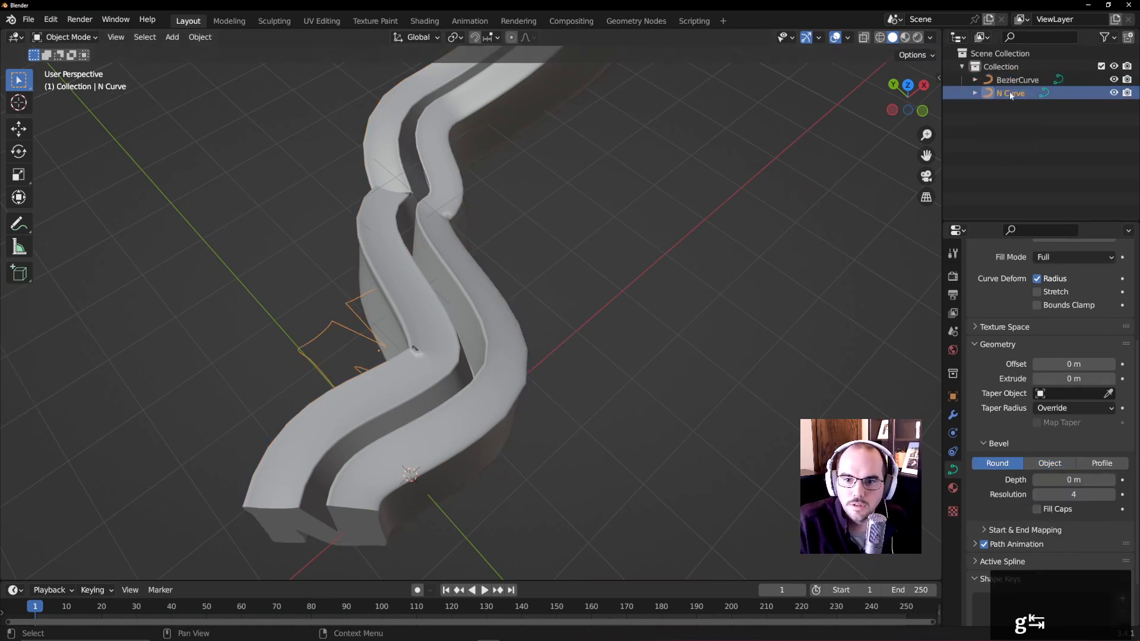
{"action": "key", "text": "g"}
{"action": "left_click", "coordinate": [476, 242]}
{"action": "middle_click_drag", "start_coordinate": [244, 295], "coordinate": [273, 250]}
{"action": "middle_click_drag", "start_coordinate": [273, 250], "coordinate": [536, 300], "text": "shift"}
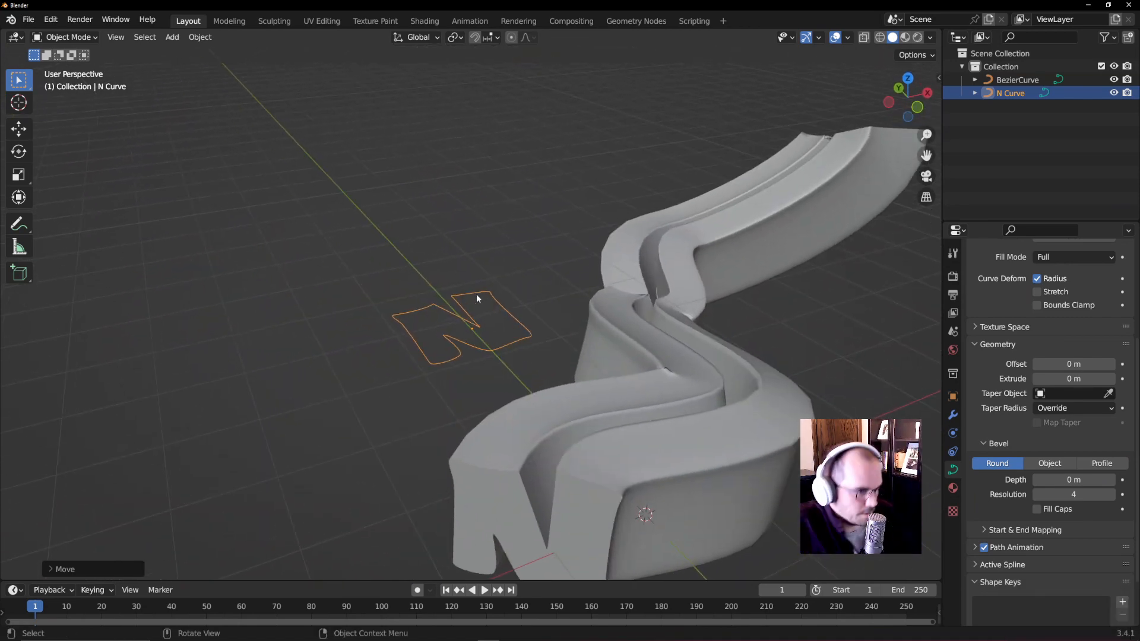
- Scale the N profile curve down to about 0.21 of its size to slim the beveled shape
{"action": "key", "text": "s"}
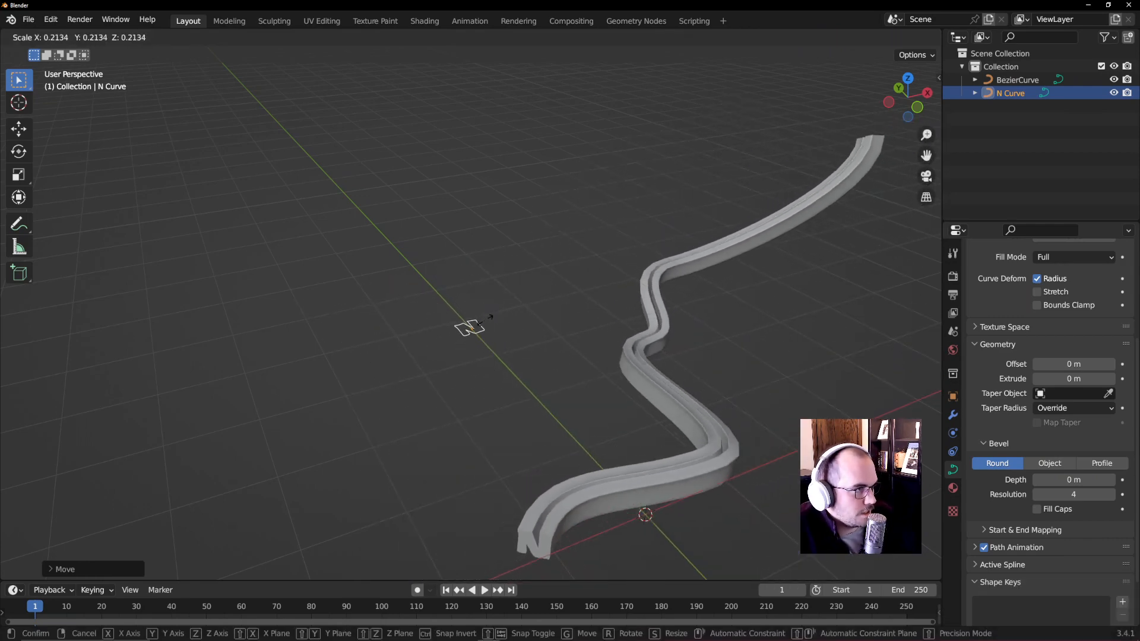
{"action": "left_click", "coordinate": [492, 321]}
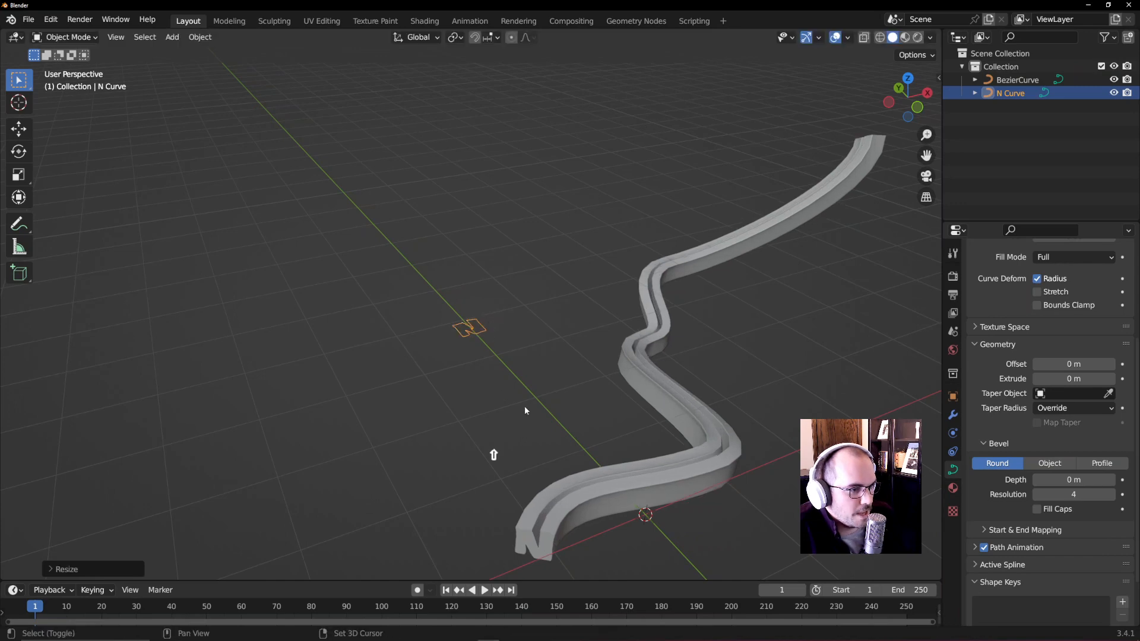
{"action": "middle_click_drag", "start_coordinate": [524, 405], "coordinate": [476, 348]}
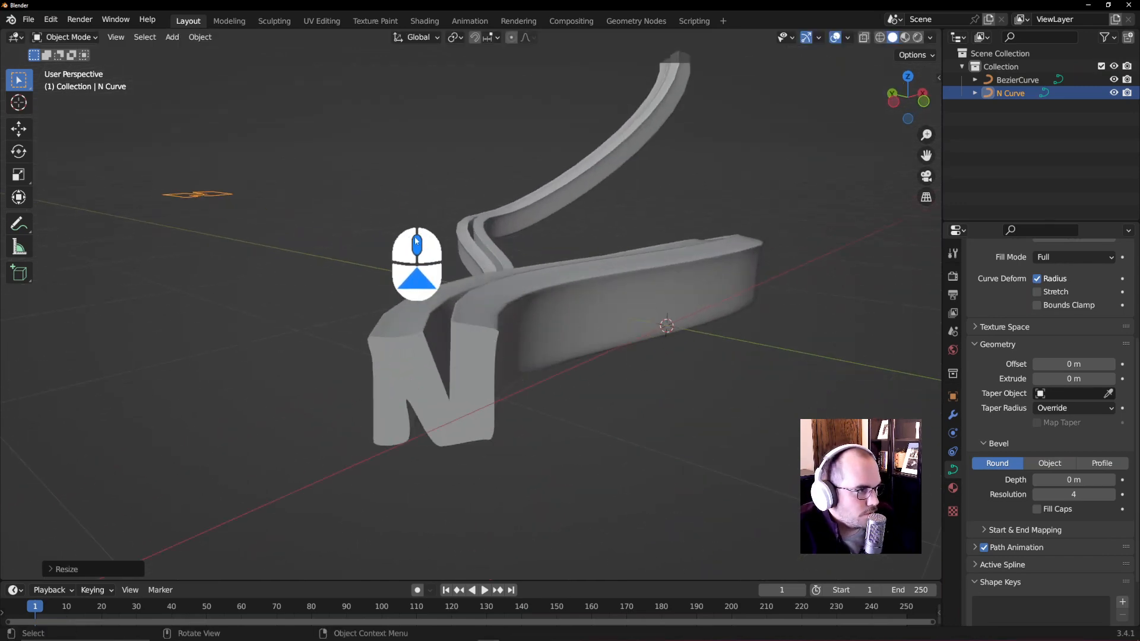
{"action": "key", "text": "s"}
{"action": "left_click", "coordinate": [357, 215]}
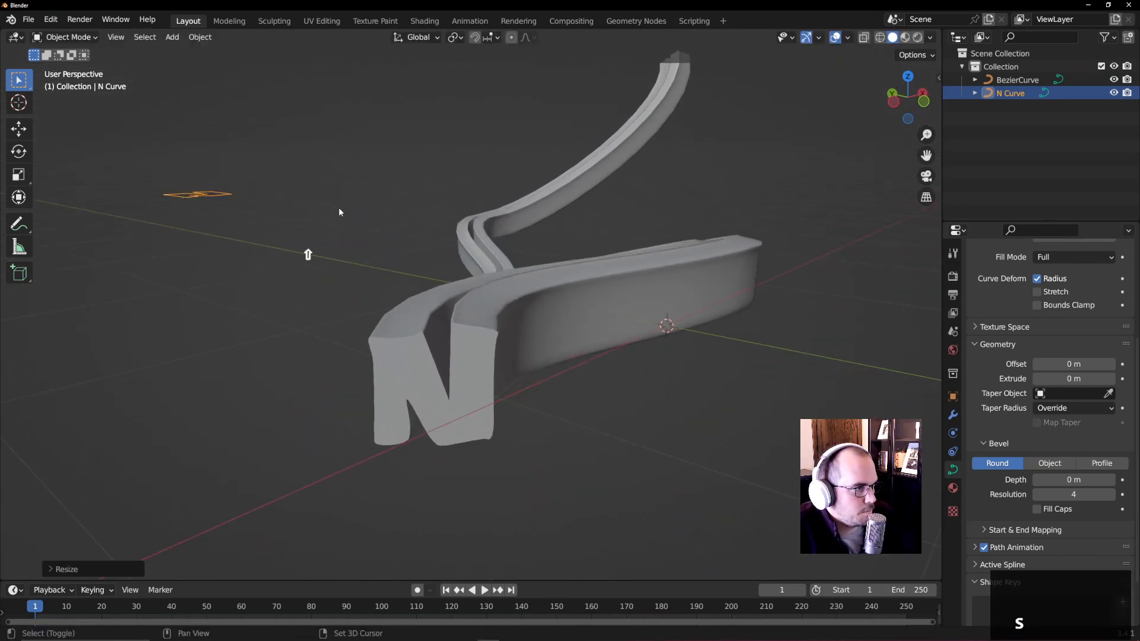
- Try moving the control points on one side of the N profile in Edit Mode, and return to Object Mode
{"action": "middle_click_drag", "start_coordinate": [315, 218], "coordinate": [424, 391], "text": "shift"}
{"action": "key", "text": "Tab"}
{"action": "scroll", "coordinate": [424, 362], "scroll_direction": "up", "scroll_amount": 1}
{"action": "left_click_drag", "start_coordinate": [378, 174], "coordinate": [349, 256]}
{"action": "middle_click_drag", "start_coordinate": [548, 354], "coordinate": [450, 186]}
{"action": "key", "text": "g"}
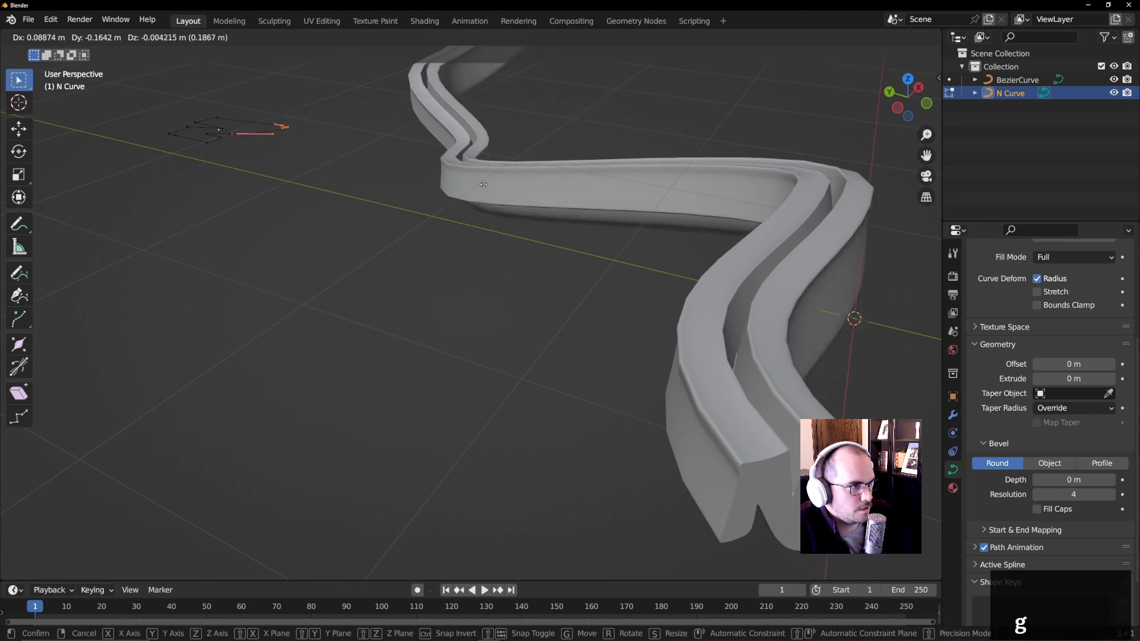
{"action": "left_click", "coordinate": [478, 189]}
{"action": "middle_click_drag", "start_coordinate": [479, 190], "coordinate": [470, 214]}
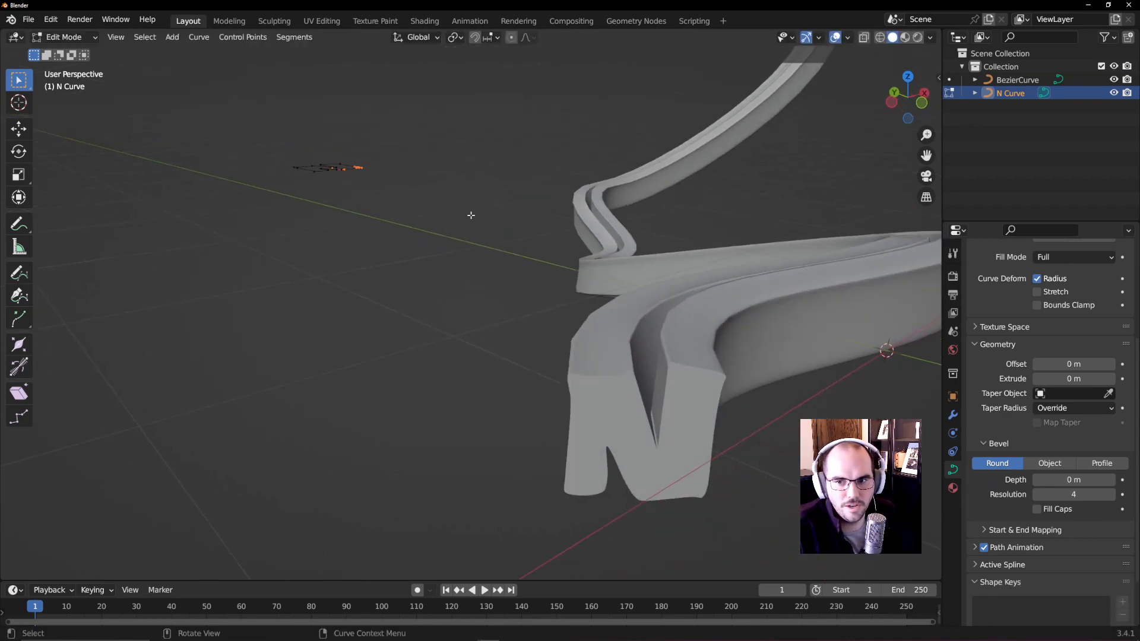
{"action": "key", "text": "Tab"}
{"action": "middle_click_drag", "start_coordinate": [540, 208], "coordinate": [516, 211]}
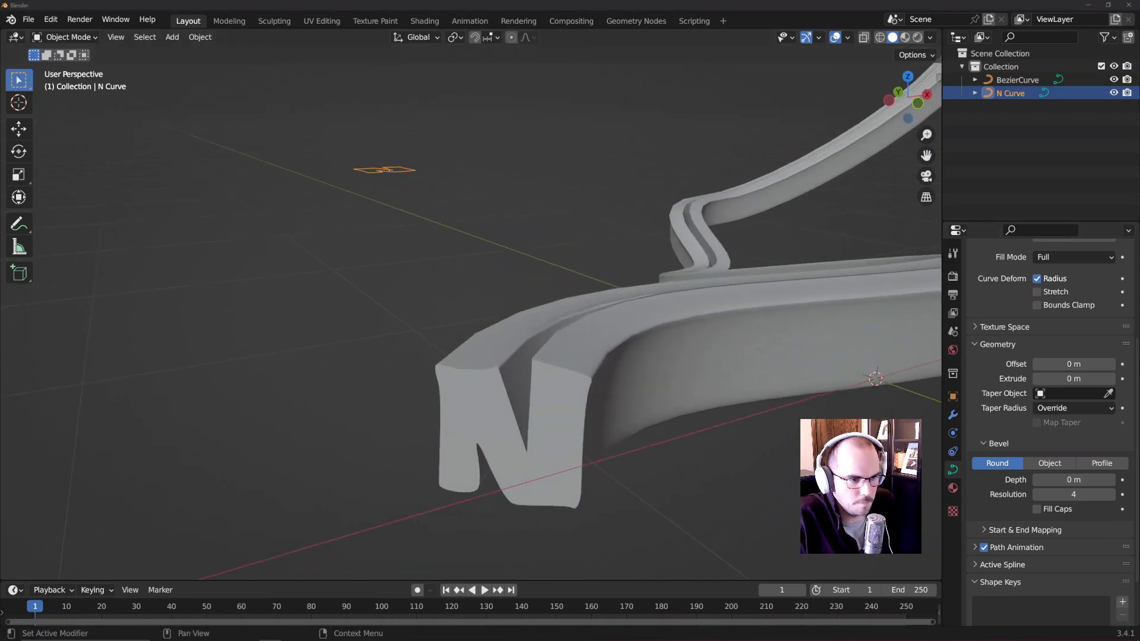
- Add another Bezier curve and move it clear of the beveled curve, toward negative X and positive Y
{"action": "middle_click_drag", "start_coordinate": [420, 247], "coordinate": [575, 234]}
{"action": "scroll", "coordinate": [575, 234], "scroll_direction": "down", "scroll_amount": 3}
{"action": "key", "text": "shift+a"}
{"action": "mouse_move", "coordinate": [575, 221]}
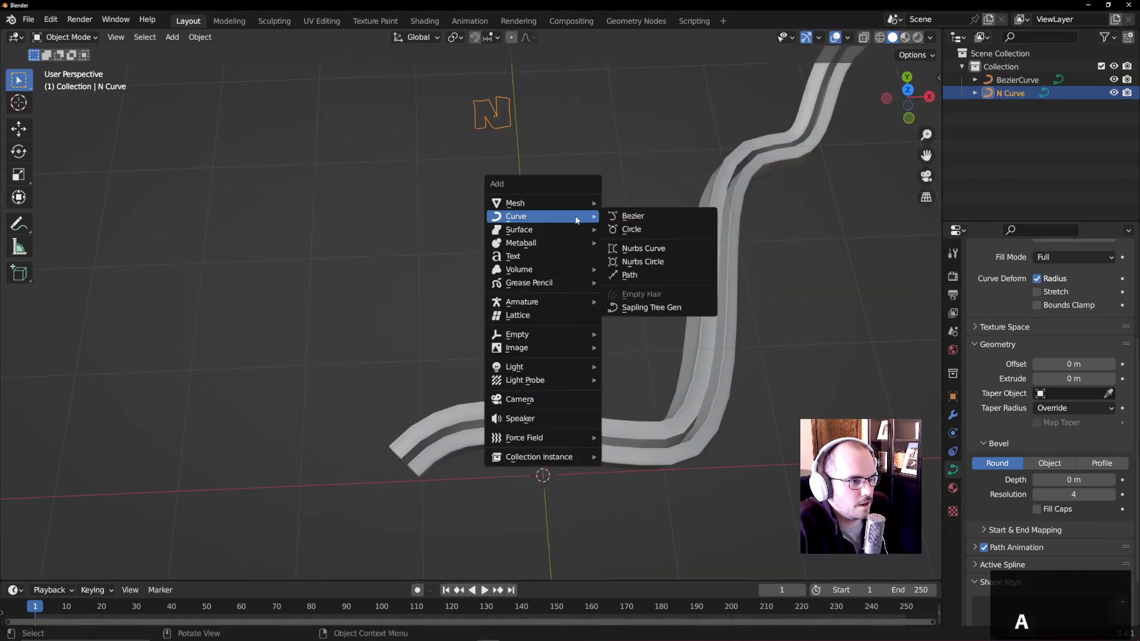
{"action": "left_click", "coordinate": [632, 215]}
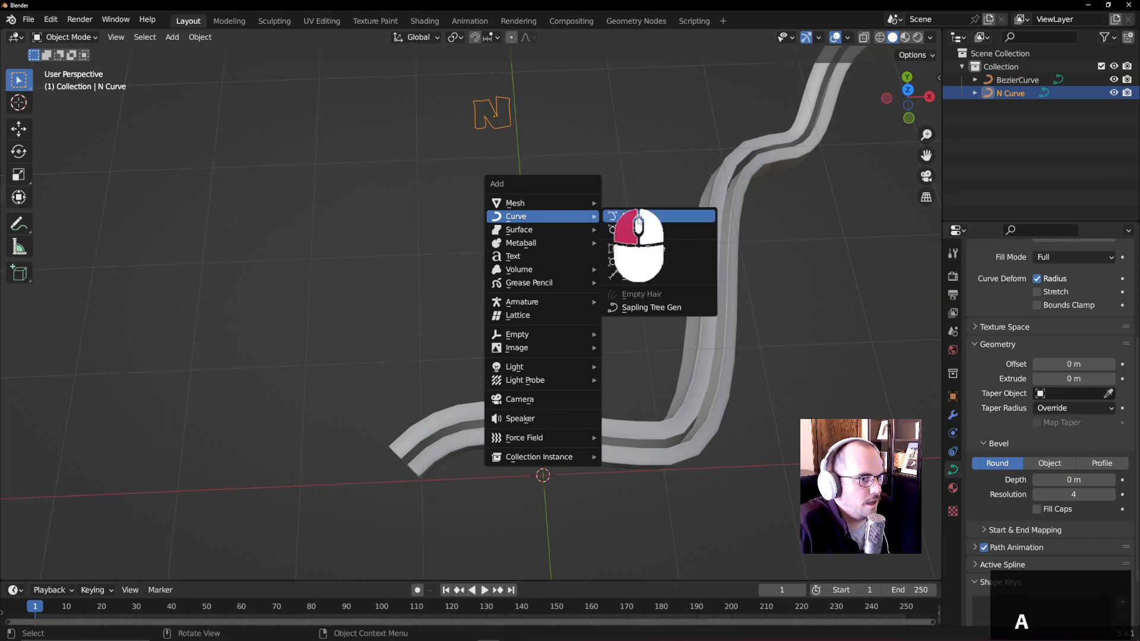
{"action": "key", "text": "g"}
{"action": "left_click", "coordinate": [406, 249]}
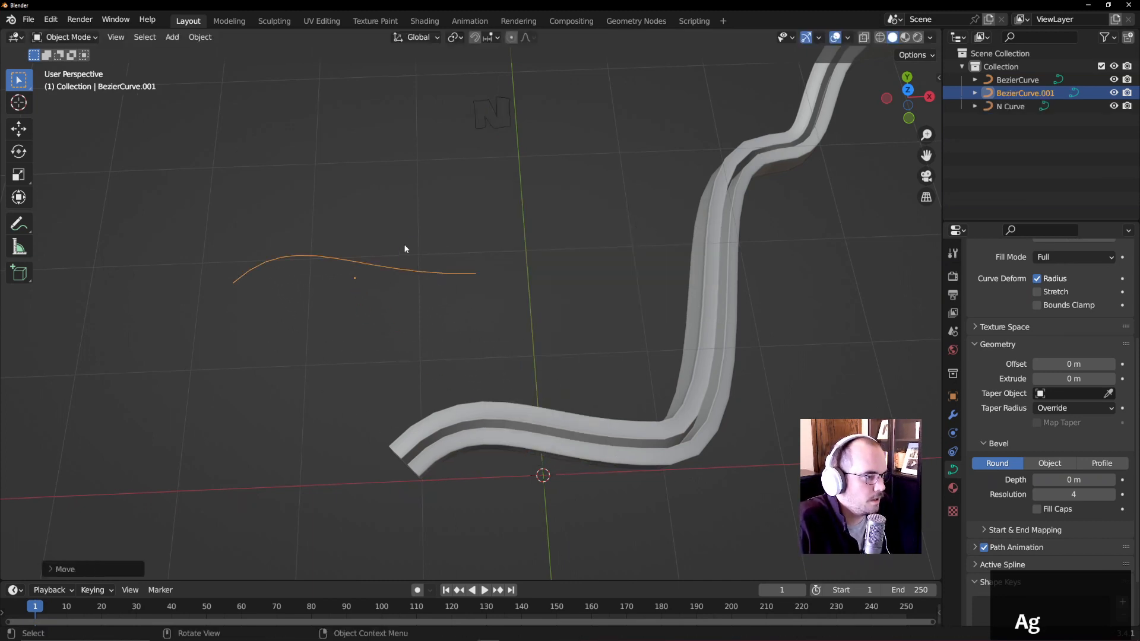
{"action": "middle_click_drag", "start_coordinate": [357, 223], "coordinate": [365, 244]}
- In top view, enter Edit Mode on the new curve, delete all its vertices, and activate the Curve Pen tool
{"action": "key", "text": "KP_7"}
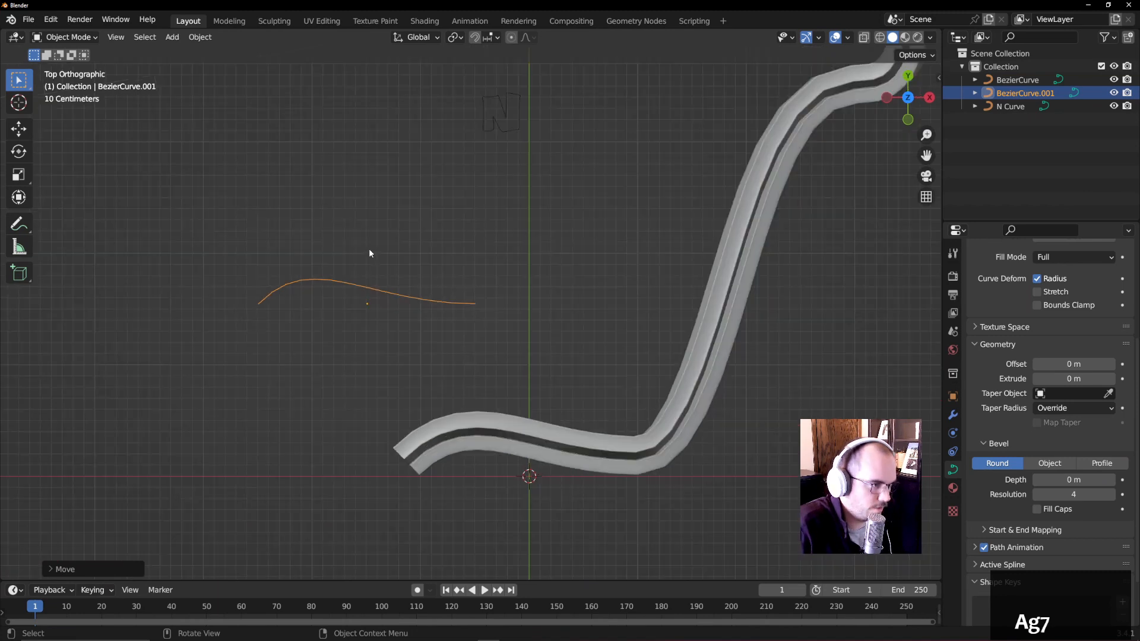
{"action": "key", "text": "Tab"}
{"action": "left_click", "coordinate": [346, 257]}
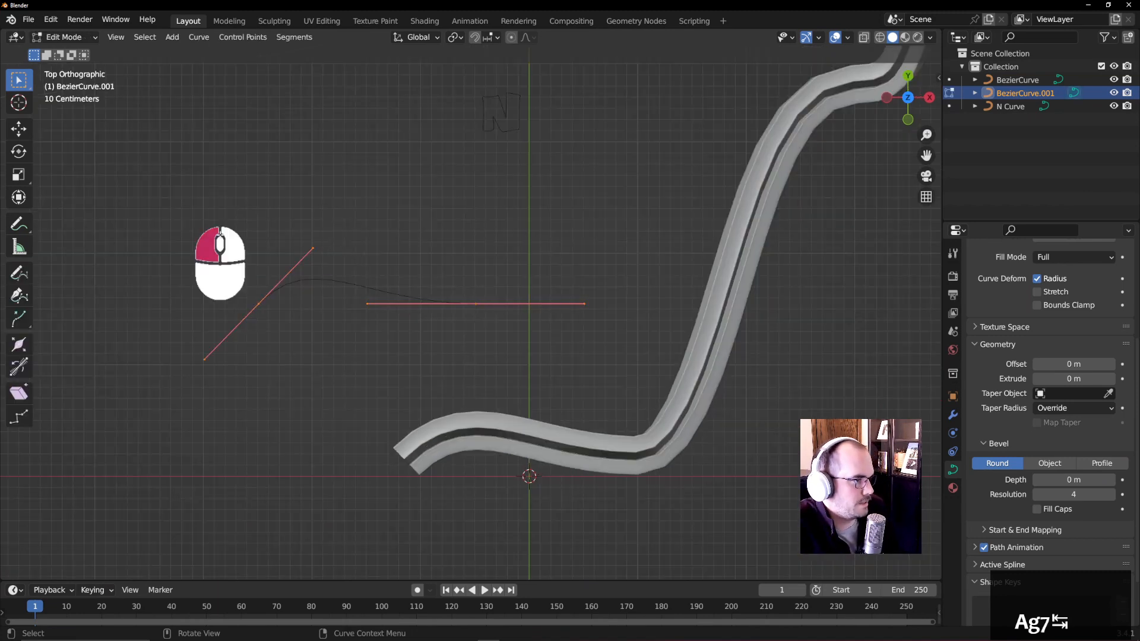
{"action": "key", "text": "Delete"}
{"action": "left_click", "coordinate": [579, 339]}
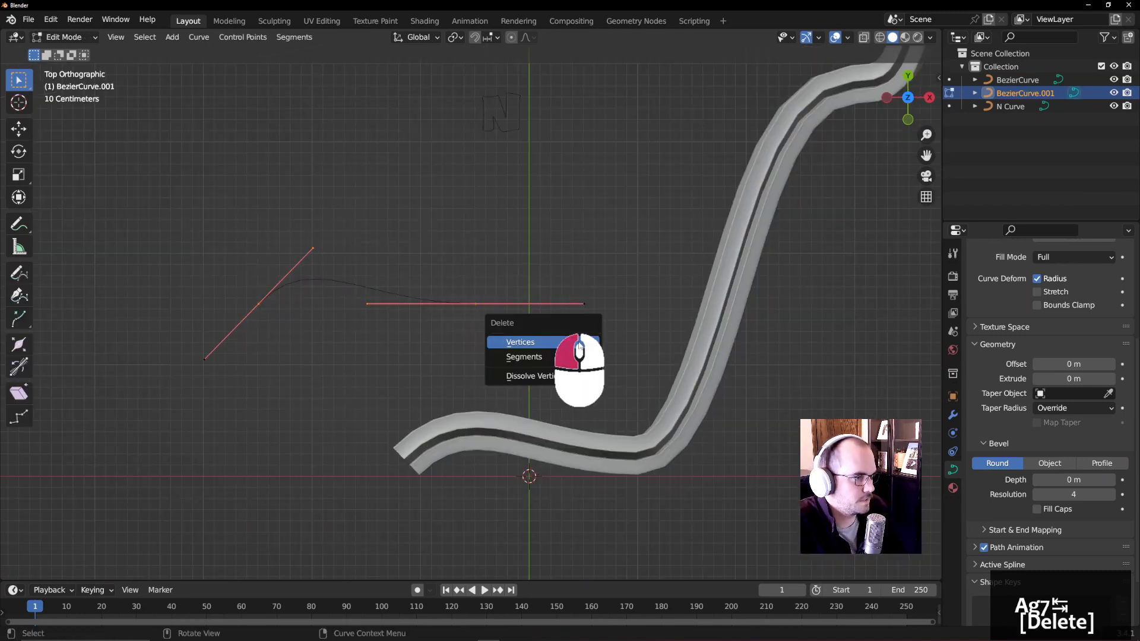
{"action": "left_click", "coordinate": [18, 295]}
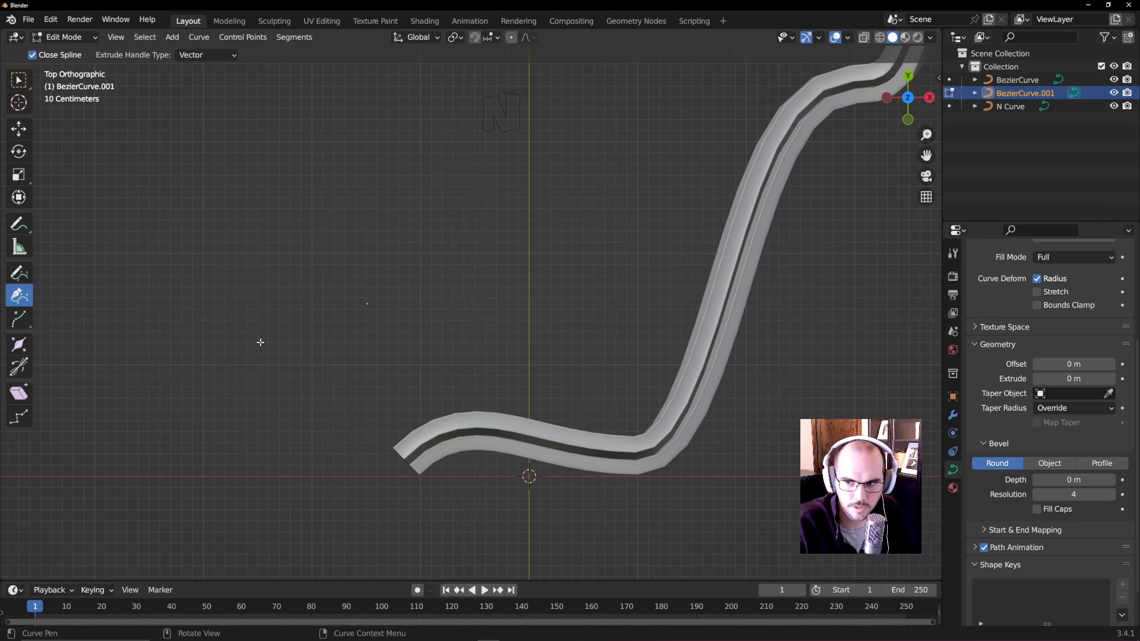
- Draw the first nine points of a wavy outline with the Curve Pen, pulling out handles for smooth bends
{"action": "left_click_drag", "start_coordinate": [182, 335], "coordinate": [216, 251]}
{"action": "left_click_drag", "start_coordinate": [243, 190], "coordinate": [296, 233]}
{"action": "left_click_drag", "start_coordinate": [379, 242], "coordinate": [410, 225]}
{"action": "left_click_drag", "start_coordinate": [501, 197], "coordinate": [504, 229]}
{"action": "left_click_drag", "start_coordinate": [496, 293], "coordinate": [554, 311]}
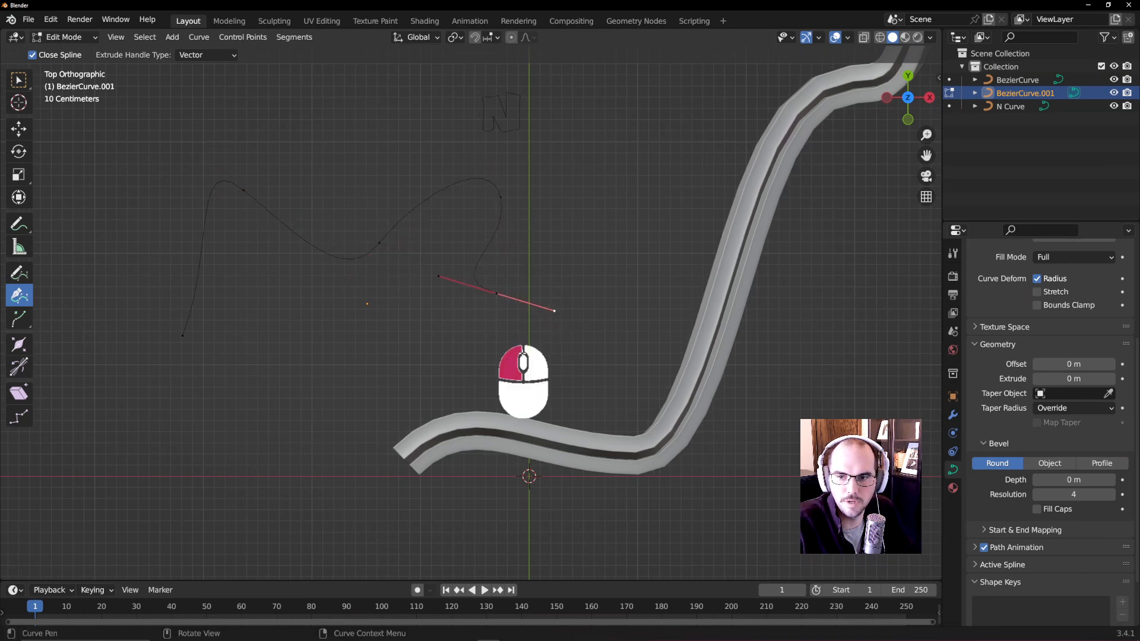
{"action": "left_click_drag", "start_coordinate": [522, 353], "coordinate": [472, 366]}
{"action": "left_click_drag", "start_coordinate": [403, 385], "coordinate": [365, 427]}
{"action": "left_click_drag", "start_coordinate": [275, 436], "coordinate": [262, 403]}
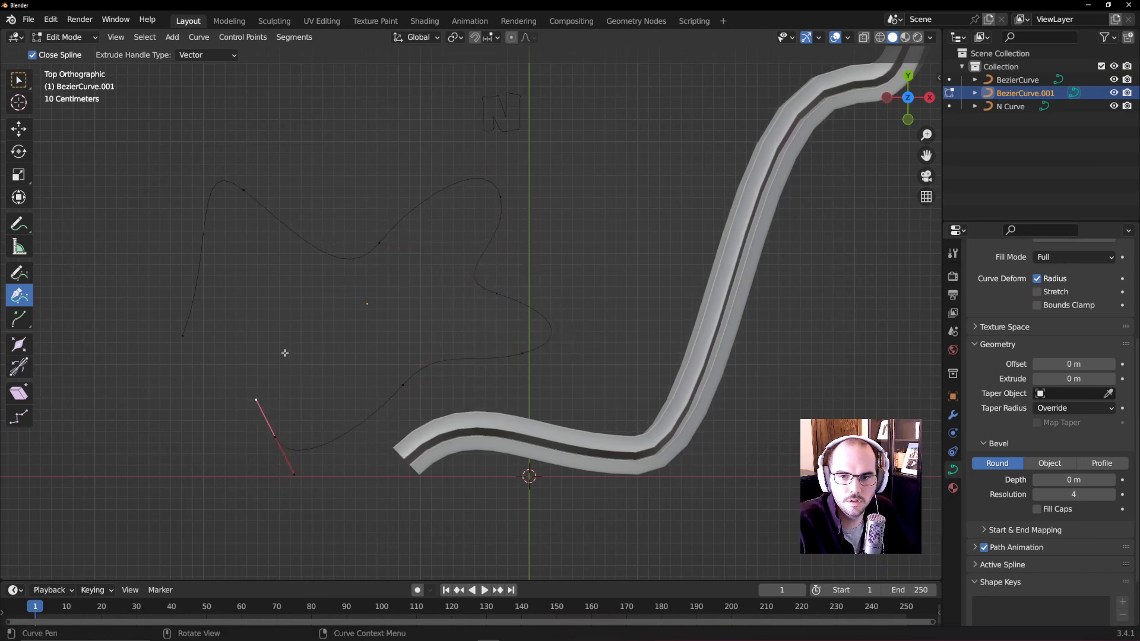
{"action": "left_click_drag", "start_coordinate": [284, 354], "coordinate": [225, 366]}
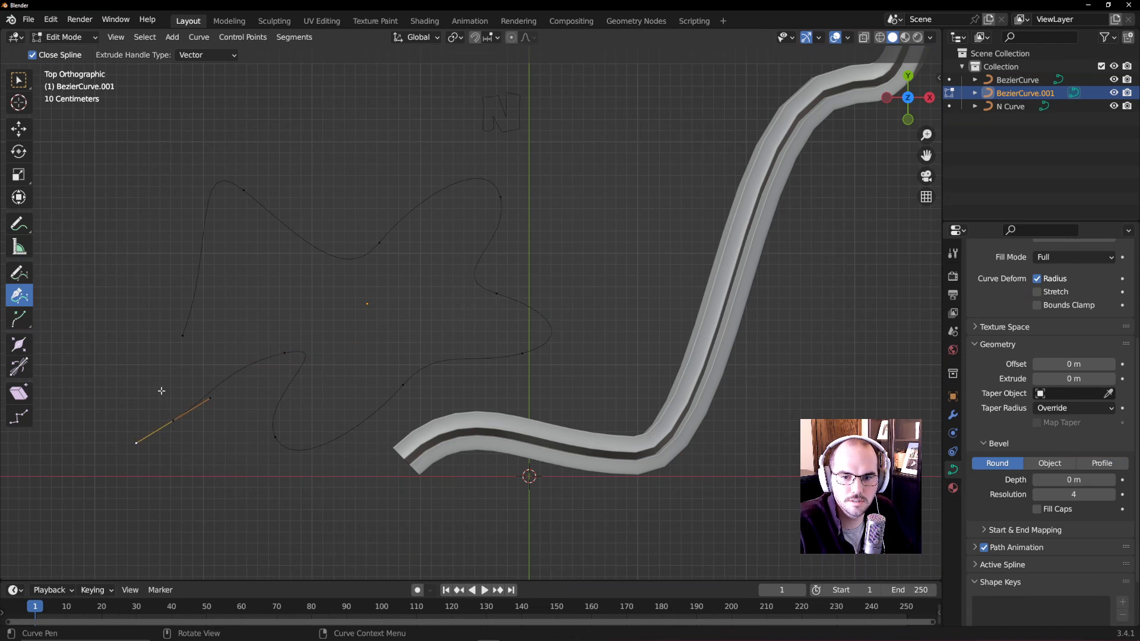
- Continue the outline with mostly sharp-cornered points toward negative X and close it at its starting point
{"action": "left_click", "coordinate": [149, 396]}
{"action": "left_click", "coordinate": [183, 380]}
{"action": "left_click", "coordinate": [233, 338]}
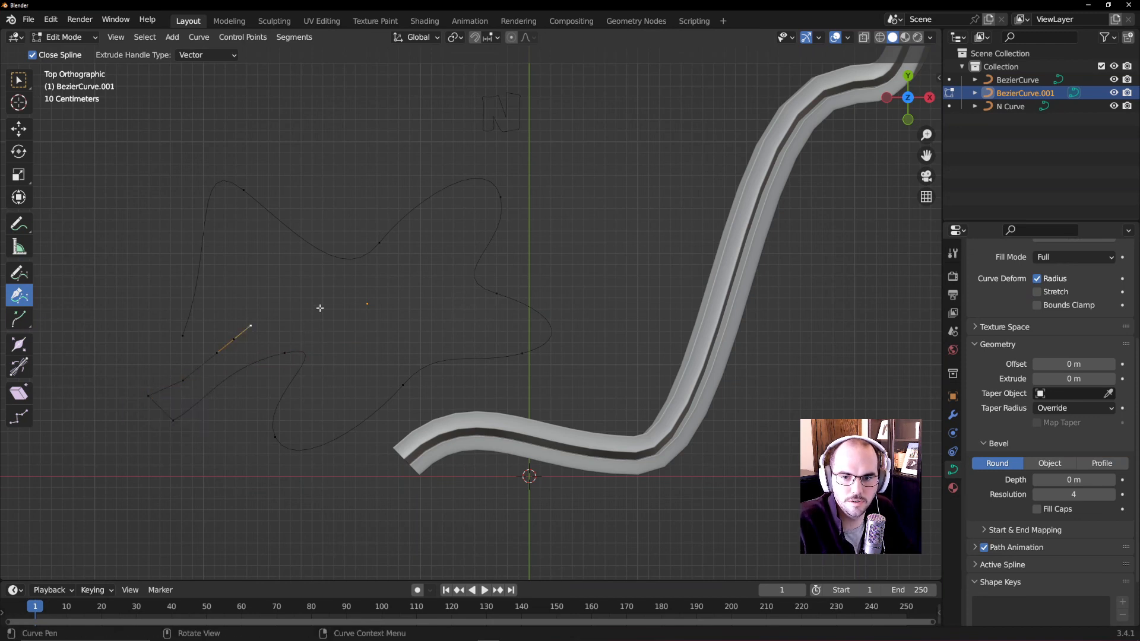
{"action": "left_click_drag", "start_coordinate": [319, 307], "coordinate": [286, 278]}
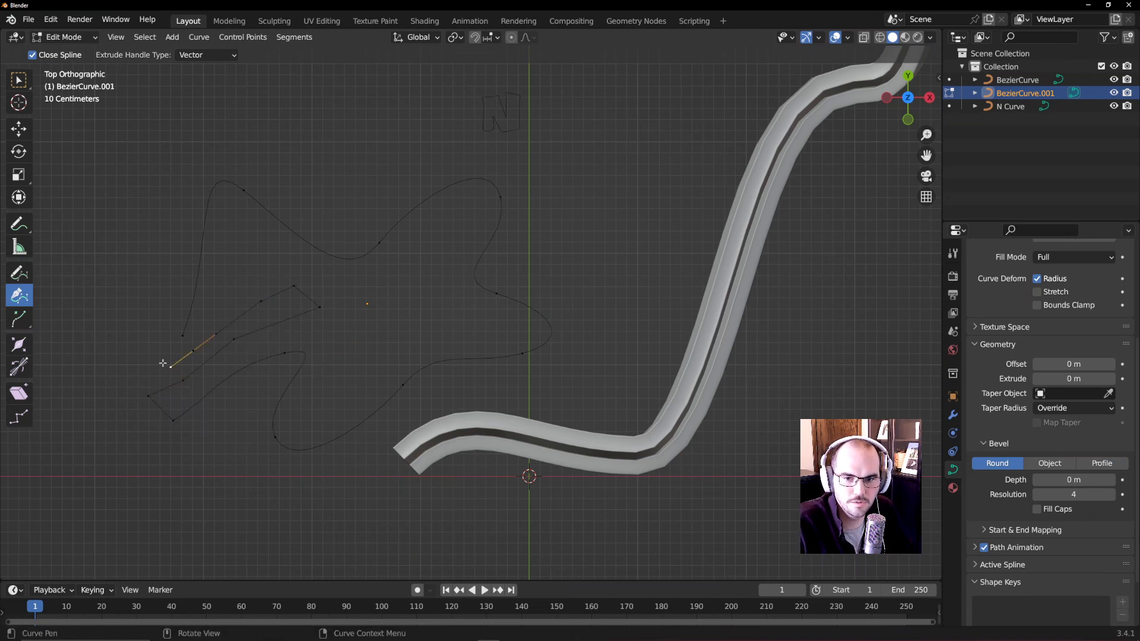
{"action": "left_click_drag", "start_coordinate": [100, 299], "coordinate": [119, 254]}
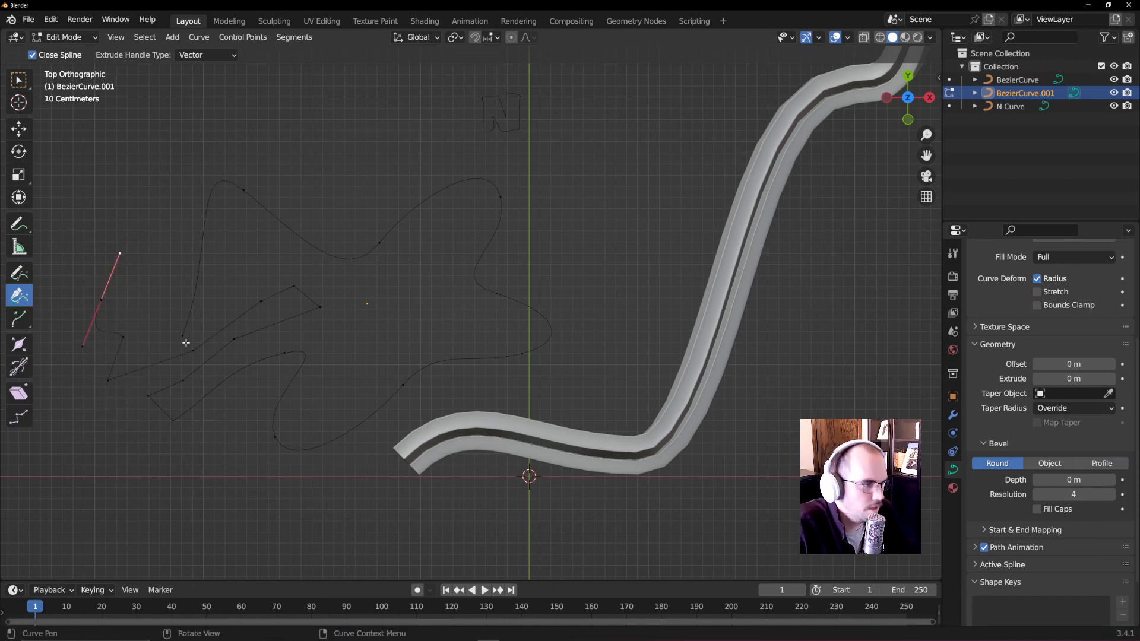
{"action": "scroll", "coordinate": [182, 337], "scroll_direction": "up", "scroll_amount": 5}
{"action": "middle_click_drag", "start_coordinate": [160, 339], "coordinate": [71, 309], "text": "shift"}
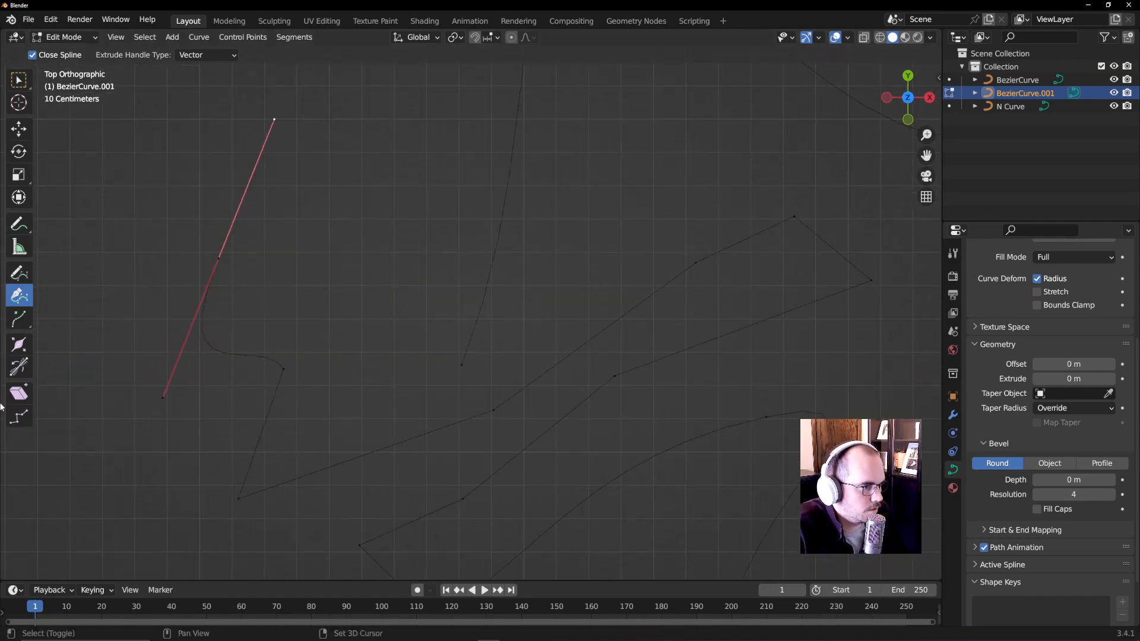
{"action": "left_click", "coordinate": [461, 366]}
- Move the closing point up, rotate its handles to follow the outline, and scale them down
{"action": "key", "text": "g"}
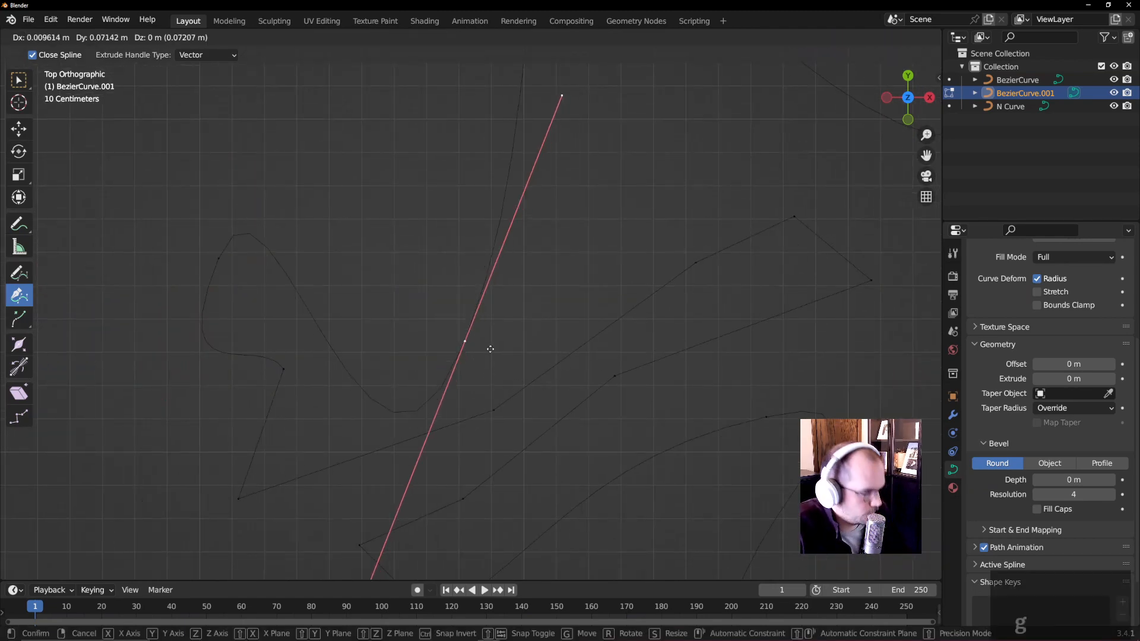
{"action": "left_click", "coordinate": [467, 259]}
{"action": "key", "text": "r"}
{"action": "left_click", "coordinate": [621, 453]}
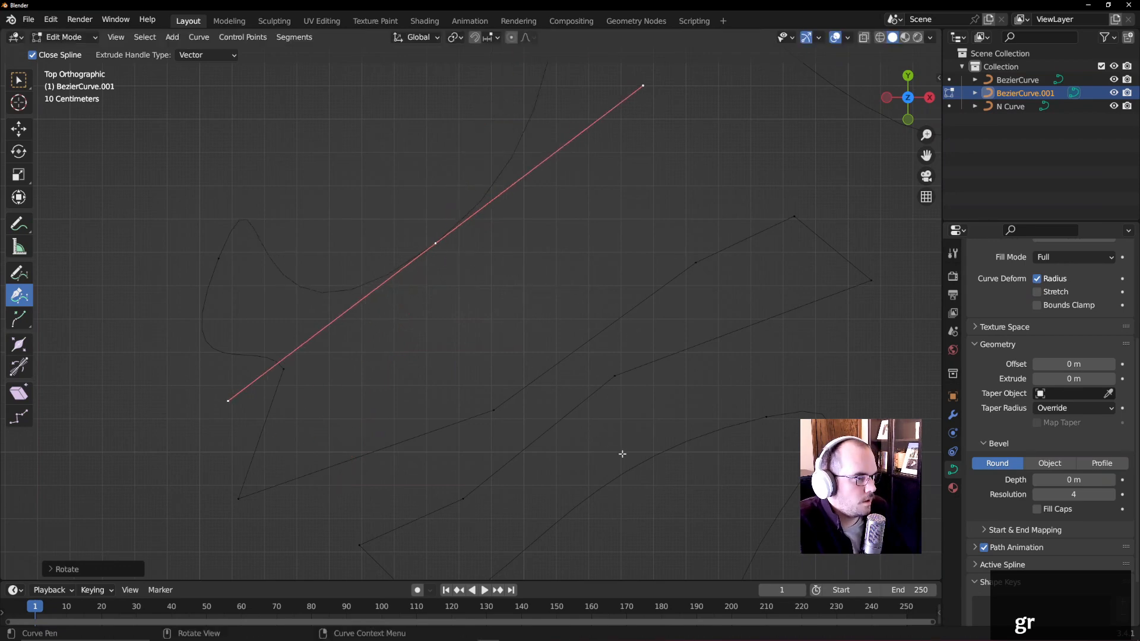
{"action": "key", "text": "s"}
{"action": "left_click", "coordinate": [480, 339]}
{"action": "scroll", "coordinate": [642, 375], "scroll_direction": "down", "scroll_amount": 4}
{"action": "scroll", "coordinate": [700, 415], "scroll_direction": "down", "scroll_amount": 3}
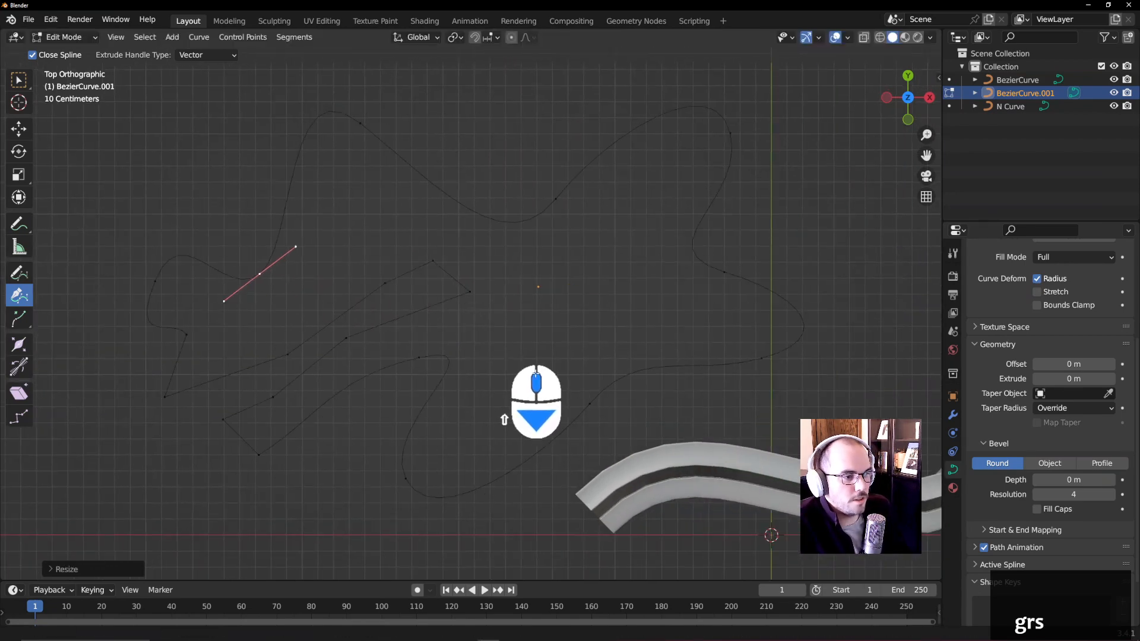
- Select all control points and set their handle type to Vector, followed by Automatic
{"action": "key", "text": "a"}
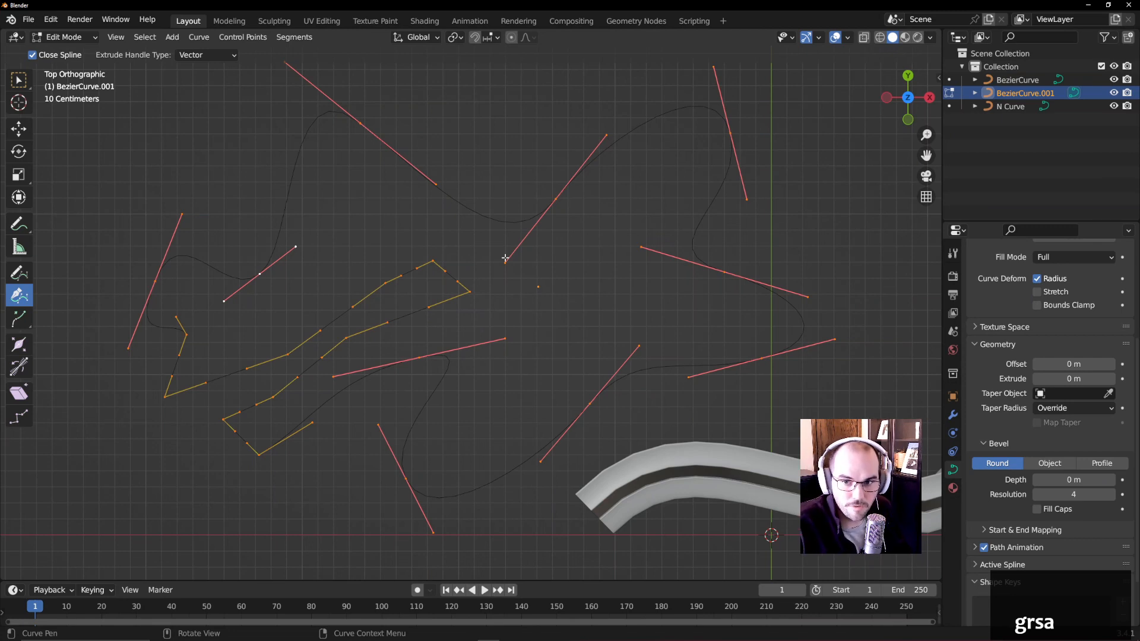
{"action": "key", "text": "v"}
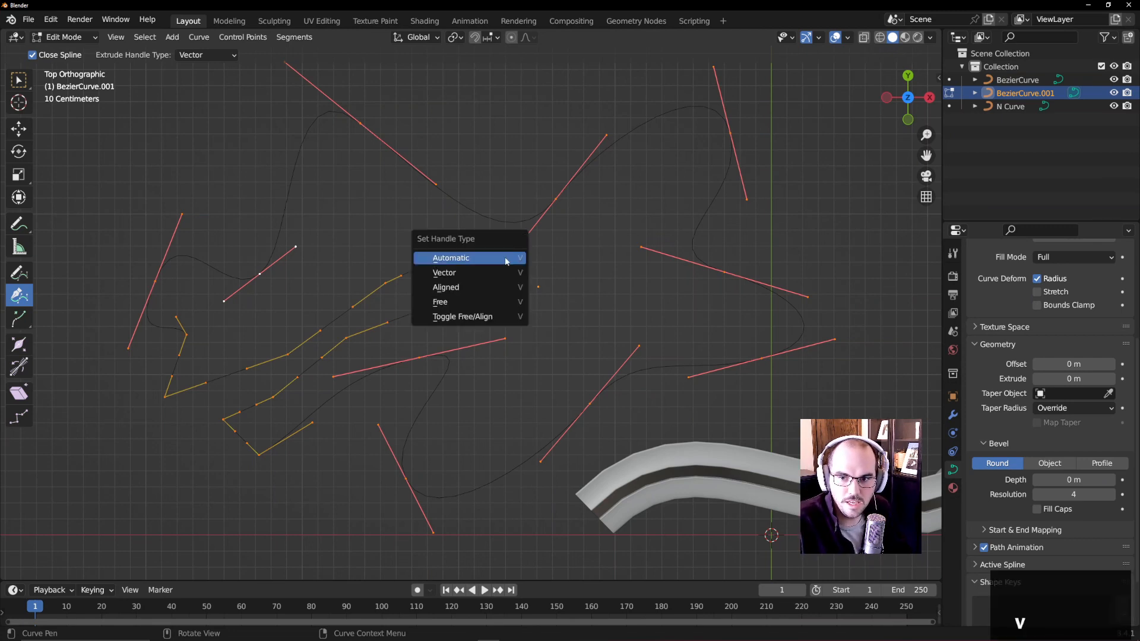
{"action": "left_click", "coordinate": [484, 271]}
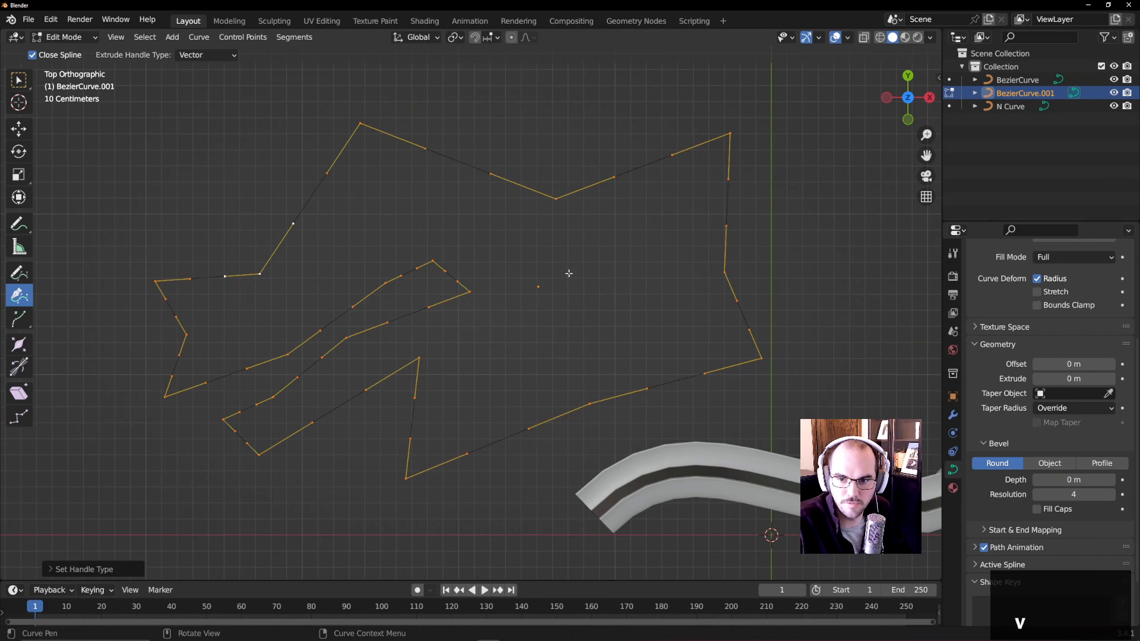
{"action": "key", "text": "v"}
{"action": "left_click", "coordinate": [531, 255]}
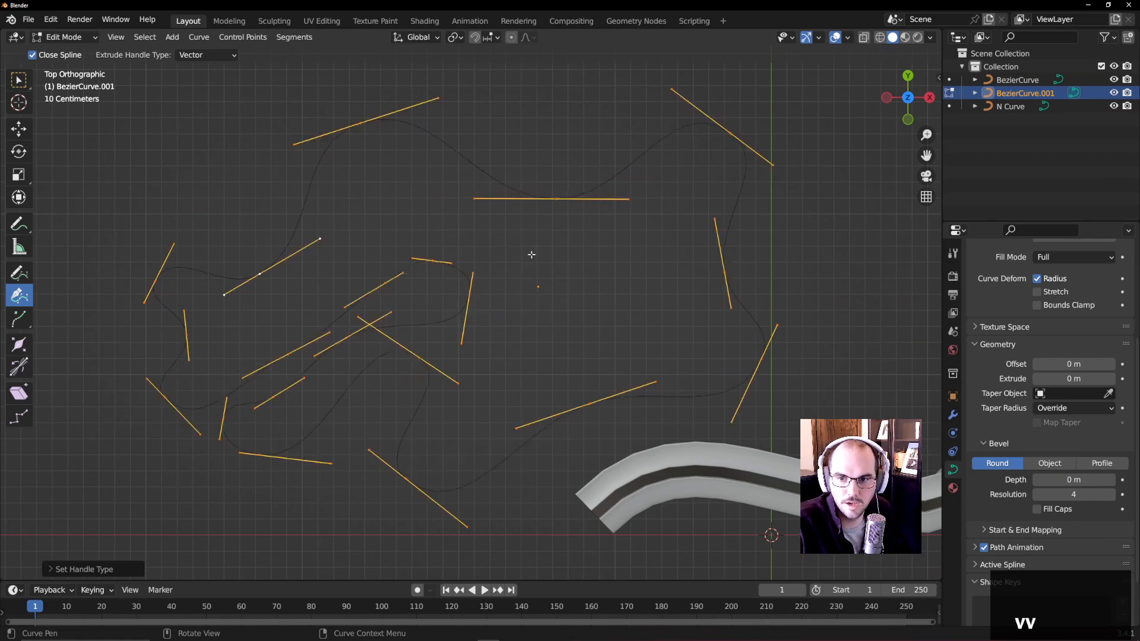
- Set the handle type of all selected control points to Aligned, followed by Free
{"action": "key", "text": "v"}
{"action": "left_click", "coordinate": [529, 286]}
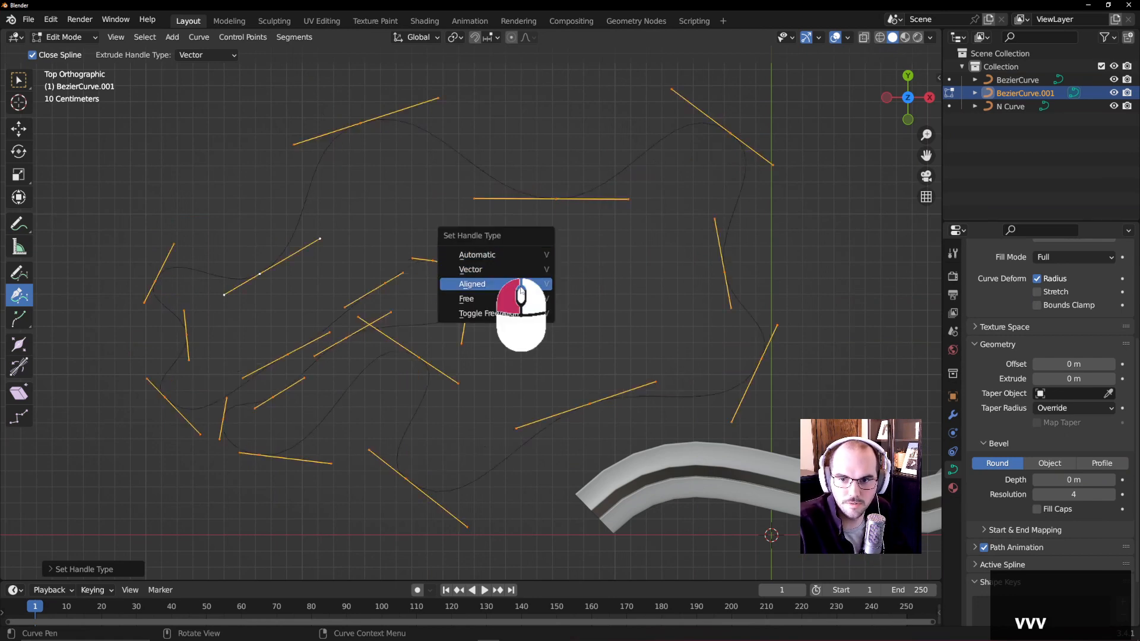
{"action": "key", "text": "v"}
{"action": "left_click", "coordinate": [519, 304]}
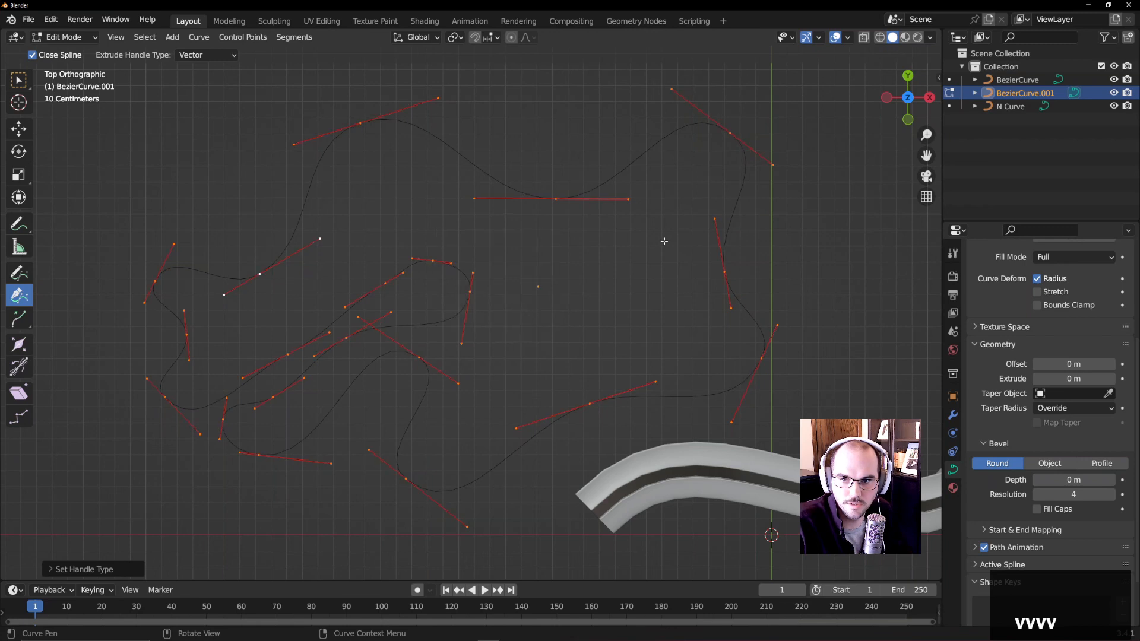
- Move only the middle control point of the outline's upper edge toward positive Y, leaving its free handles in place
{"action": "left_click_drag", "start_coordinate": [595, 177], "coordinate": [516, 239]}
{"action": "key", "text": "ctrl+z"}
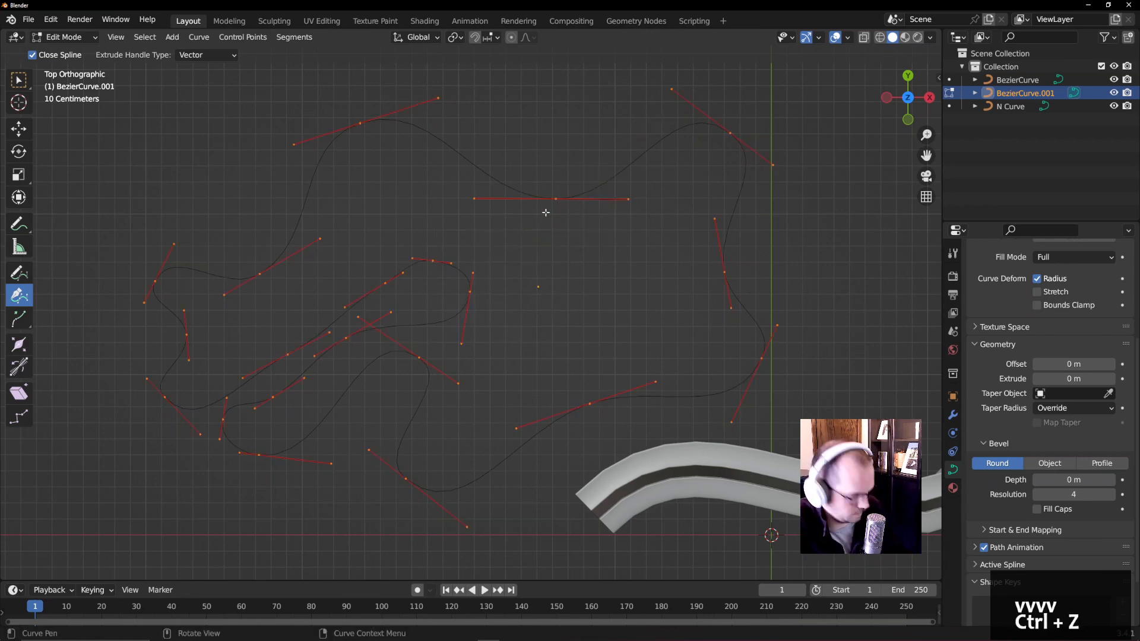
{"action": "key", "text": "w"}
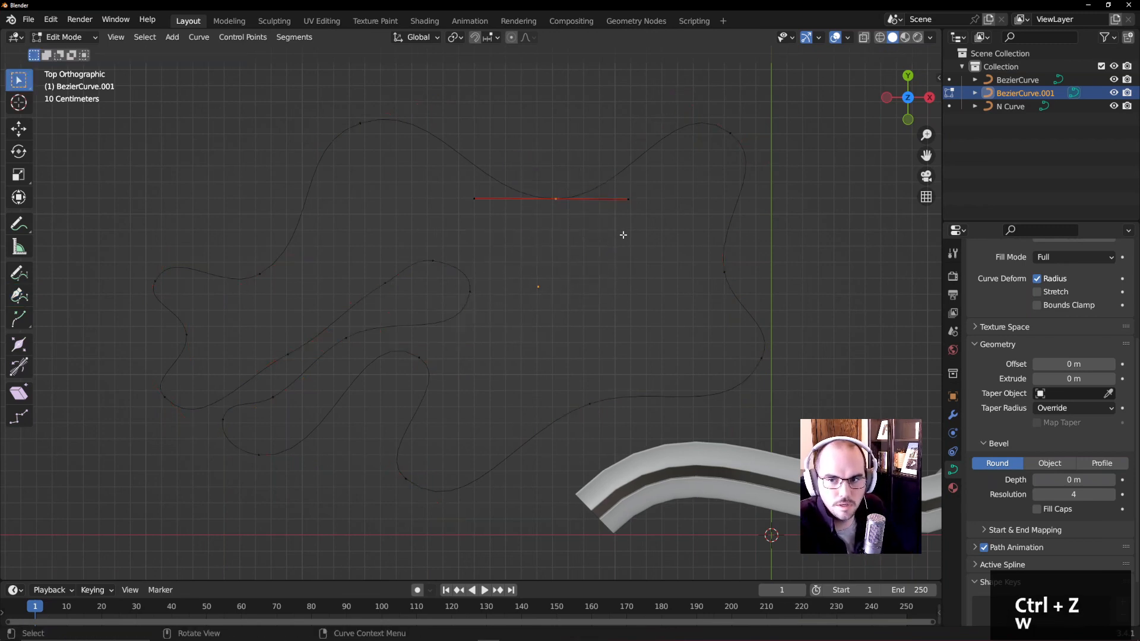
{"action": "key", "text": "g"}
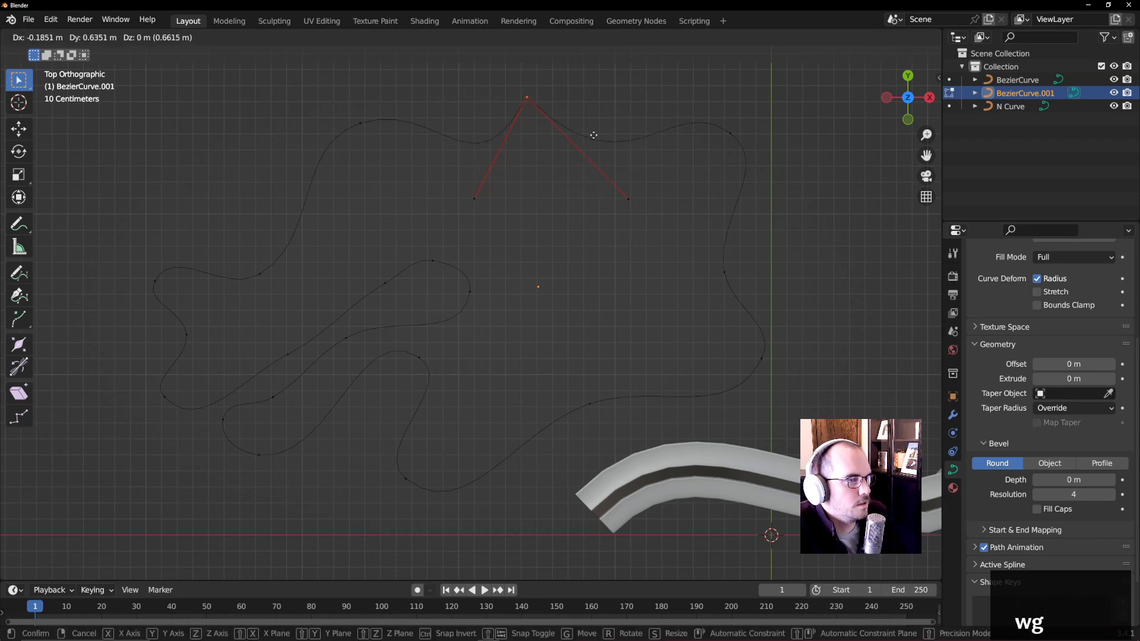
{"action": "left_click", "coordinate": [616, 185]}
- Move the two free handles of the upper-edge control point independently to form a sharp corner
{"action": "left_click_drag", "start_coordinate": [646, 181], "coordinate": [600, 233]}
{"action": "key", "text": "g"}
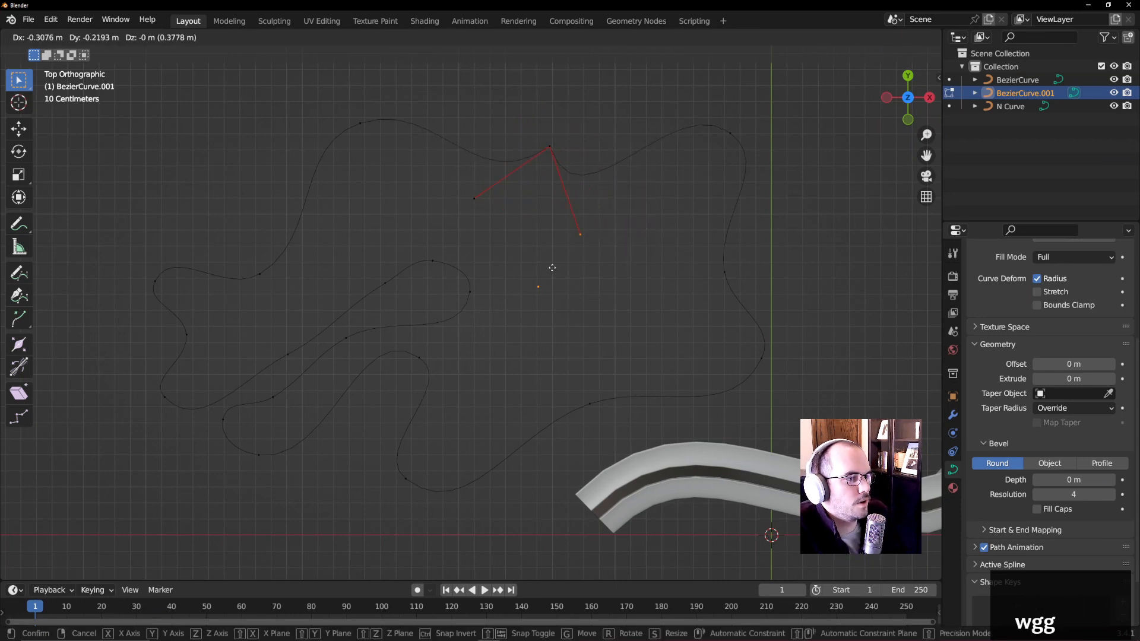
{"action": "left_click", "coordinate": [477, 125]}
{"action": "left_click_drag", "start_coordinate": [448, 178], "coordinate": [511, 227]}
{"action": "key", "text": "g"}
{"action": "left_click", "coordinate": [458, 200]}
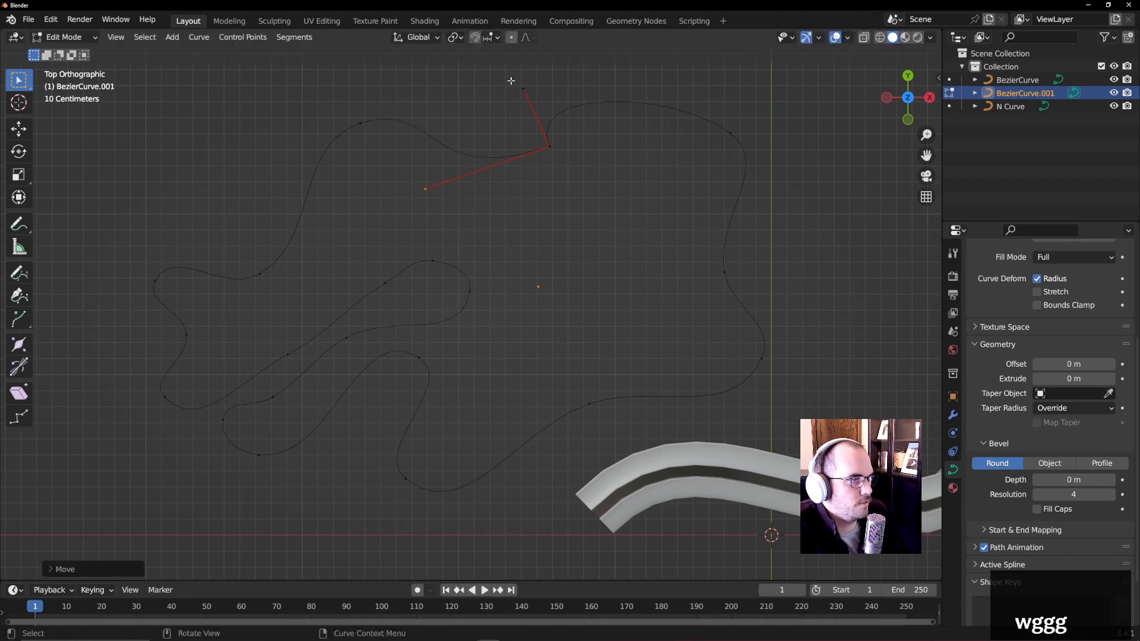
{"action": "left_click", "coordinate": [511, 81]}
{"action": "key", "text": "g"}
{"action": "left_click", "coordinate": [608, 311]}
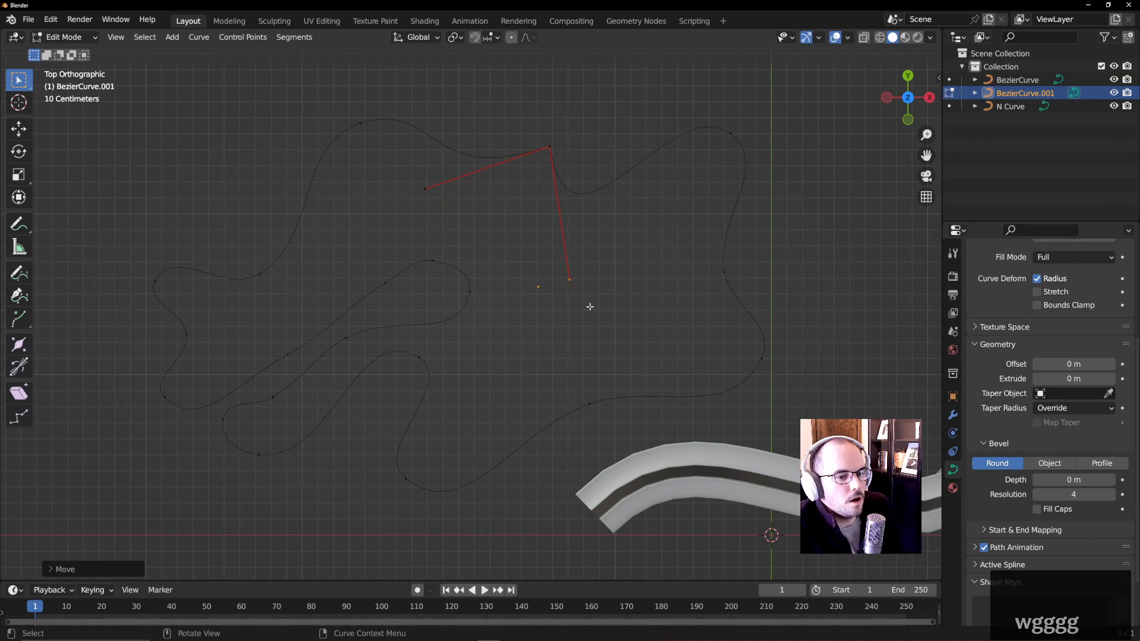
- Return to Object Mode and convert the N-beveled curve to a mesh
{"action": "key", "text": "Tab"}
{"action": "middle_click_drag", "start_coordinate": [629, 366], "coordinate": [537, 374], "text": "shift"}
{"action": "left_click", "coordinate": [618, 355]}
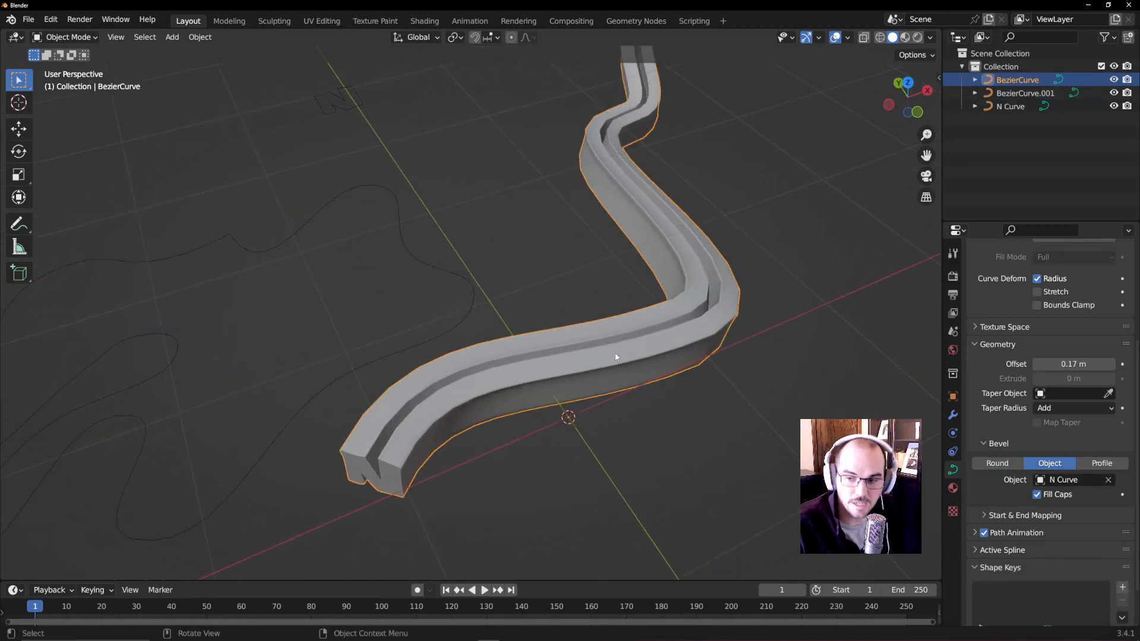
{"action": "middle_click_drag", "start_coordinate": [617, 357], "coordinate": [590, 323]}
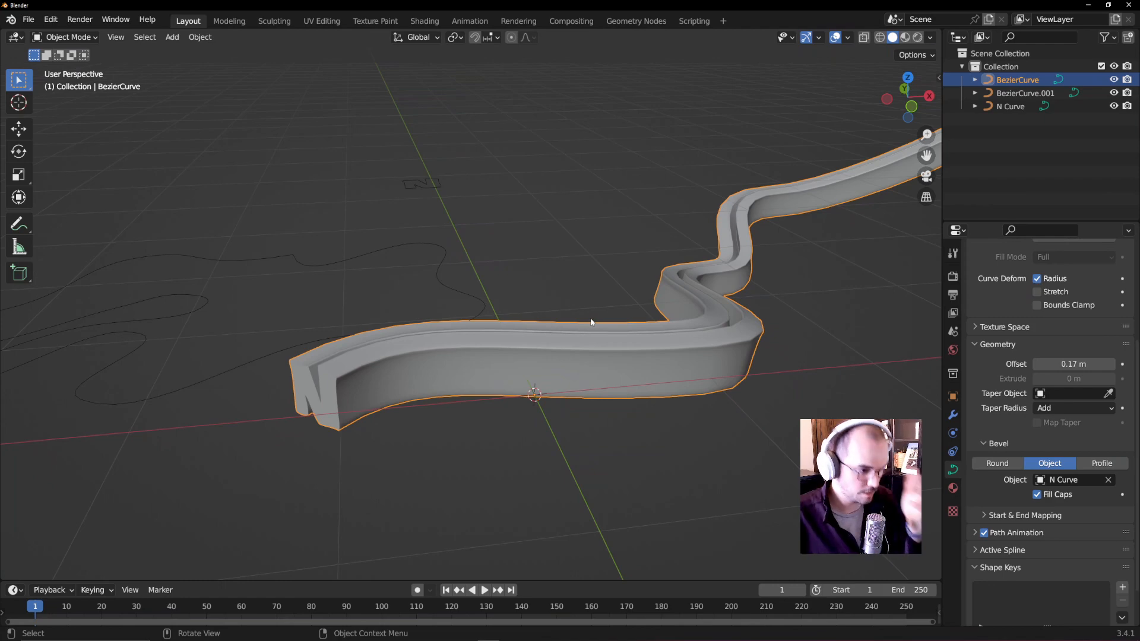
{"action": "middle_click_drag", "start_coordinate": [726, 269], "coordinate": [586, 254]}
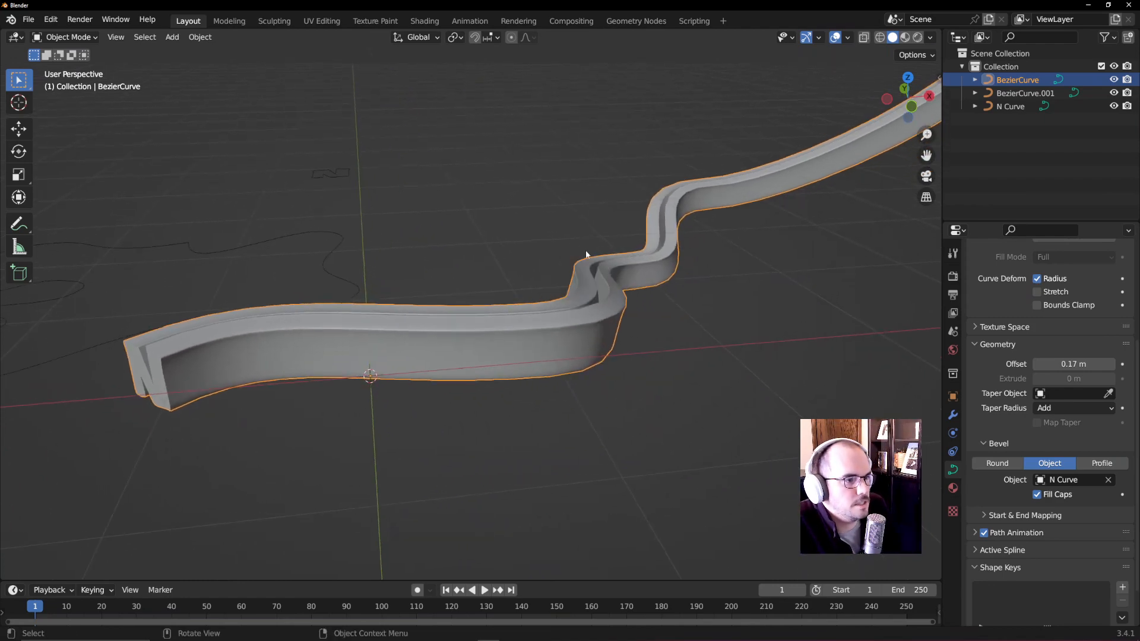
{"action": "left_click", "coordinate": [212, 37]}
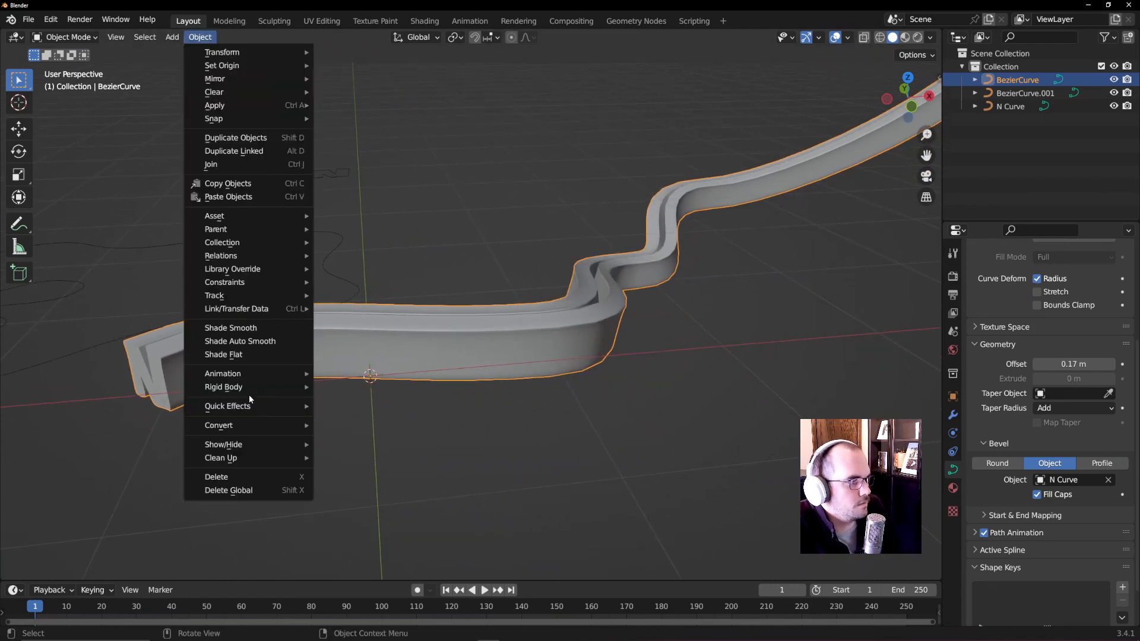
{"action": "mouse_move", "coordinate": [238, 426]}
{"action": "left_click", "coordinate": [341, 440]}
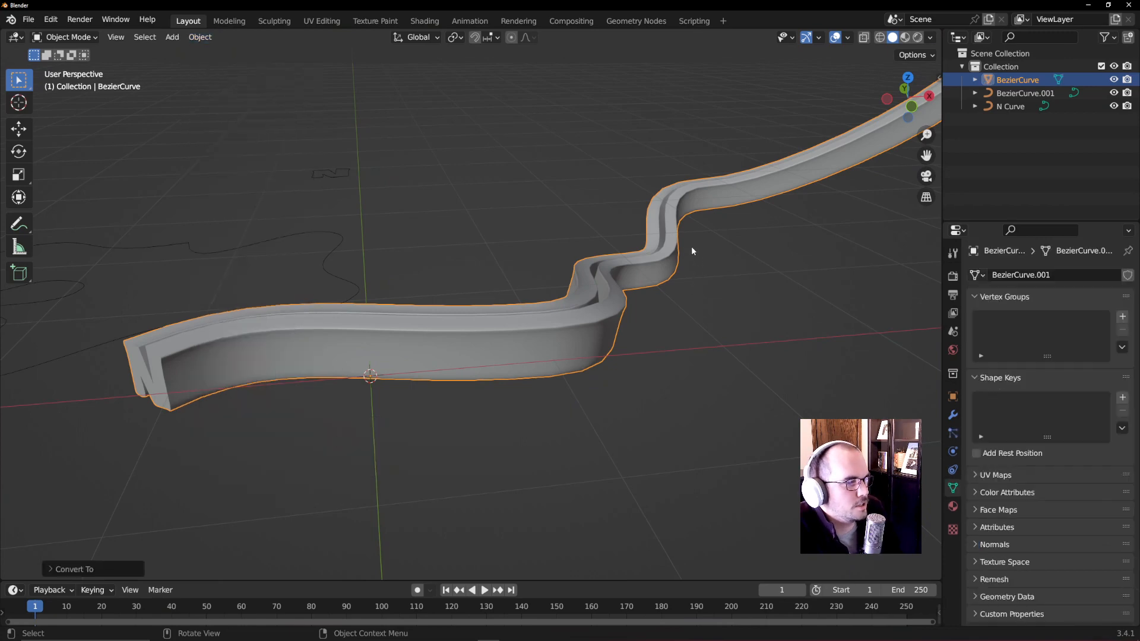
- Try moving a section of the converted mesh's vertices upward in Edit Mode, undo it, and return to Object Mode
{"action": "key", "text": "Tab"}
{"action": "middle_click_drag", "start_coordinate": [691, 250], "coordinate": [623, 238]}
{"action": "middle_click_drag", "start_coordinate": [353, 256], "coordinate": [372, 275]}
{"action": "left_click_drag", "start_coordinate": [525, 186], "coordinate": [582, 266]}
{"action": "key", "text": "g"}
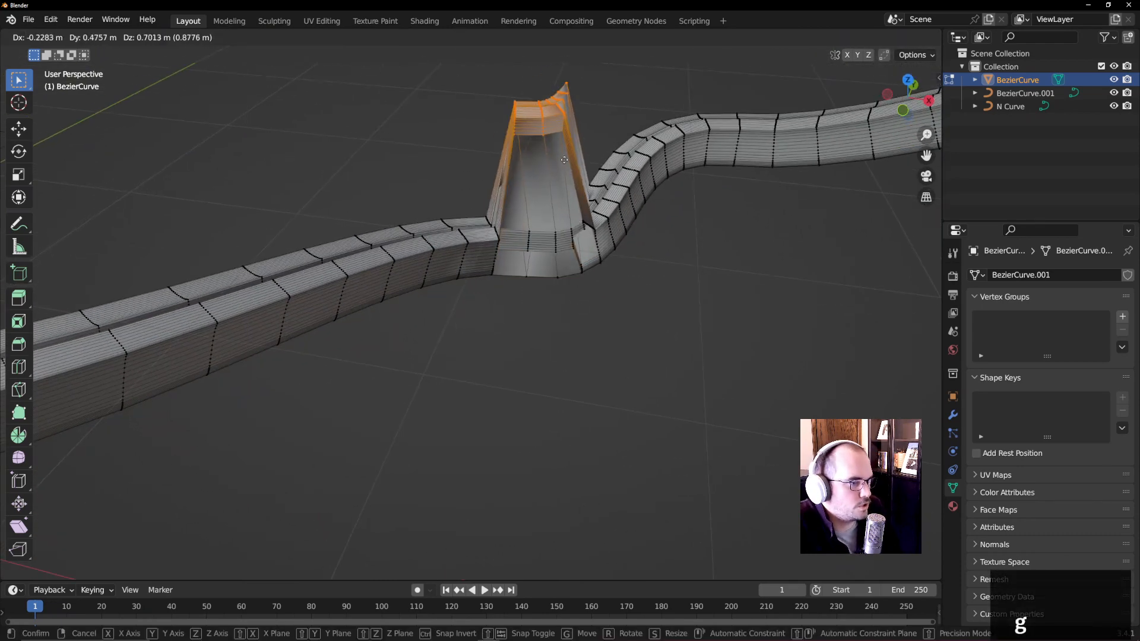
{"action": "left_click", "coordinate": [580, 191]}
{"action": "key", "text": "ctrl+z"}
{"action": "scroll", "coordinate": [422, 211], "scroll_direction": "down", "scroll_amount": 6}
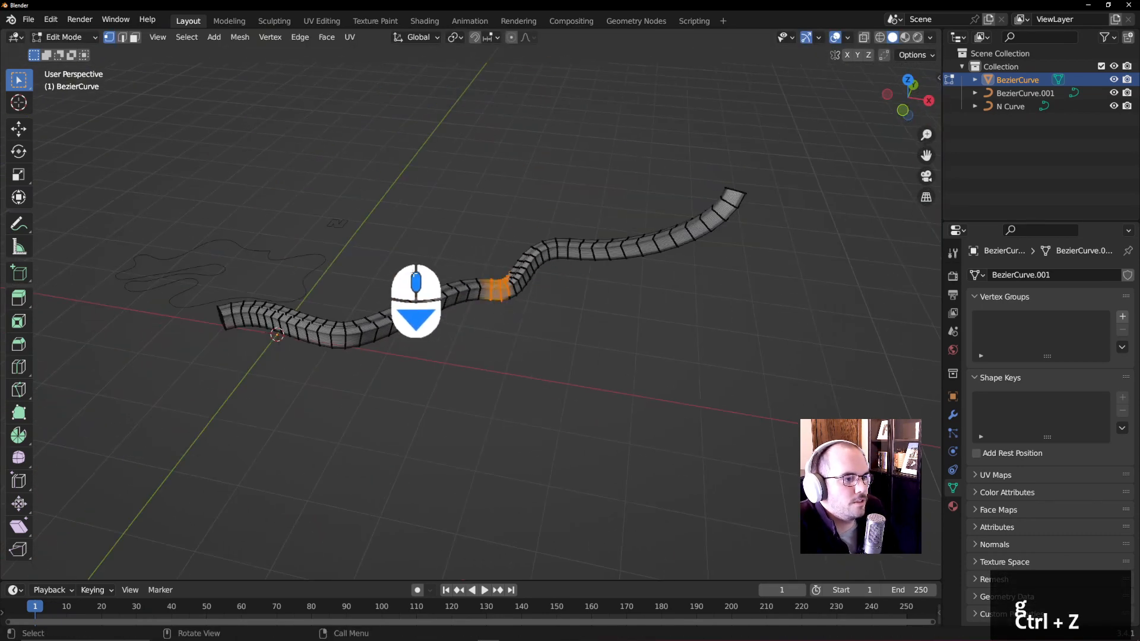
{"action": "key", "text": "Tab"}
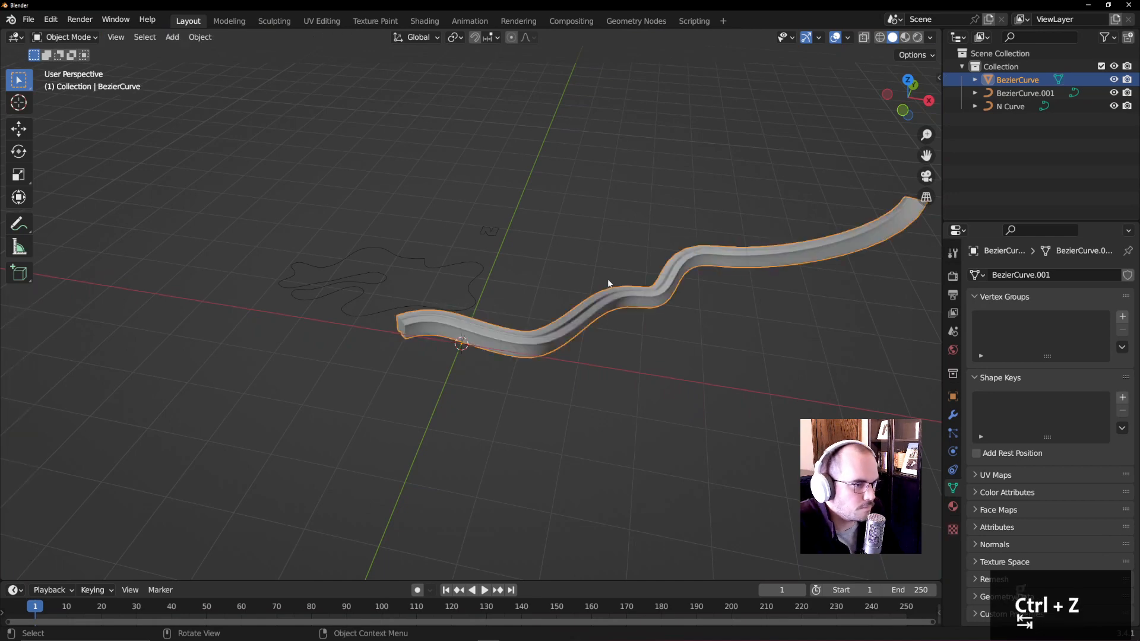
- Select the small N-shaped outline curve and convert it to a mesh
{"action": "left_click", "coordinate": [422, 262]}
{"action": "middle_click_drag", "start_coordinate": [422, 262], "coordinate": [424, 315]}
{"action": "scroll", "coordinate": [423, 314], "scroll_direction": "up", "scroll_amount": 1}
{"action": "scroll", "coordinate": [436, 298], "scroll_direction": "down", "scroll_amount": 1}
{"action": "left_click", "coordinate": [488, 204]}
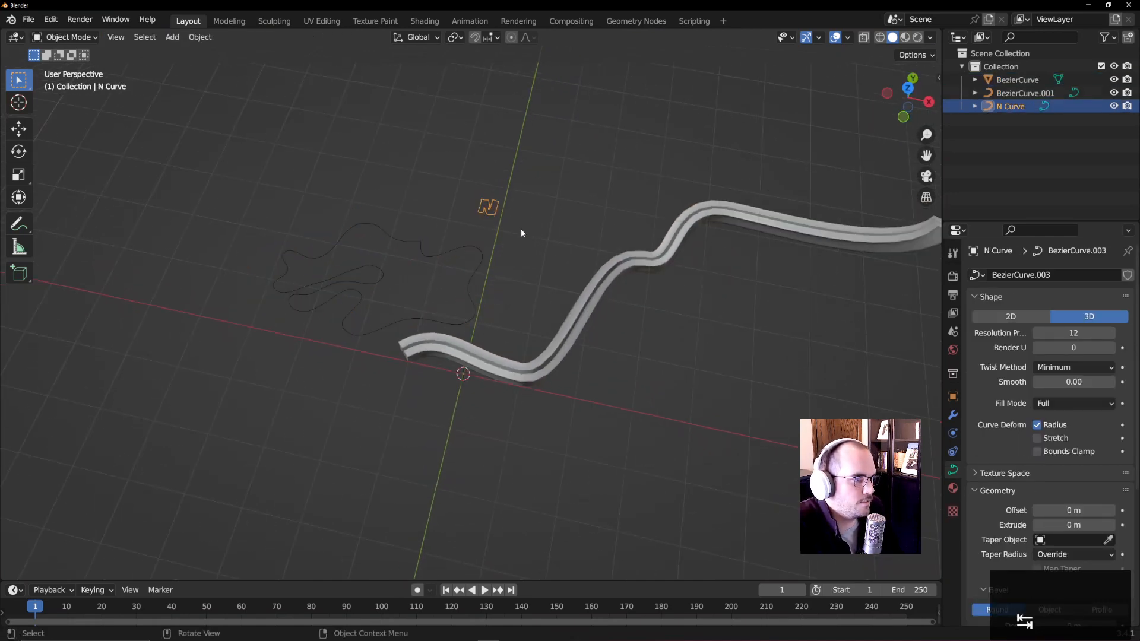
{"action": "scroll", "coordinate": [521, 233], "scroll_direction": "up", "scroll_amount": 10}
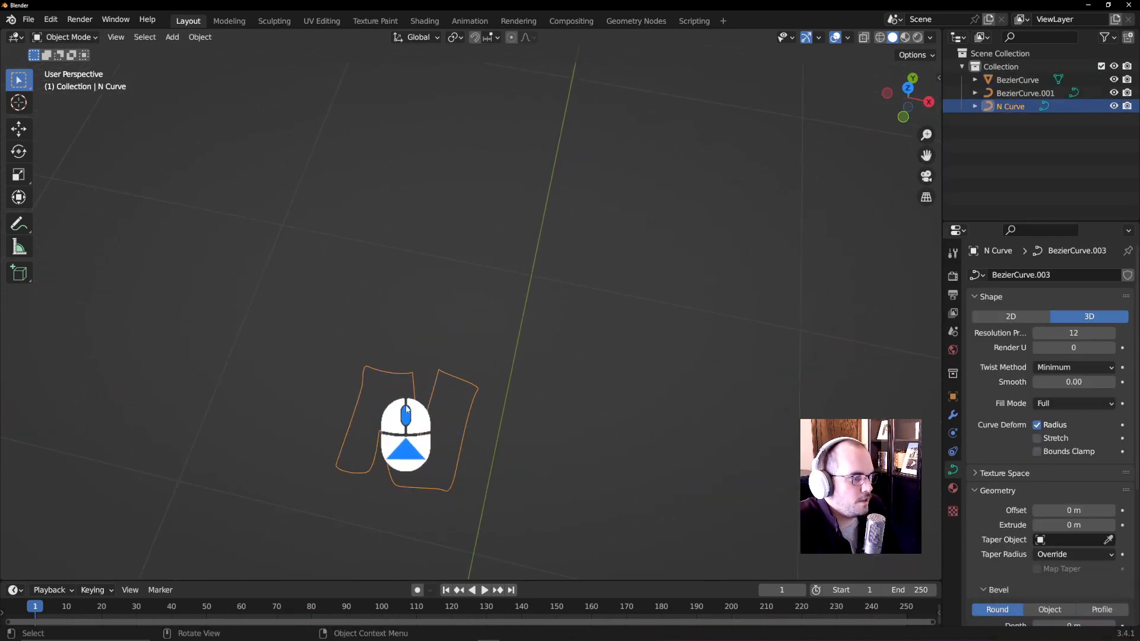
{"action": "left_click", "coordinate": [200, 37]}
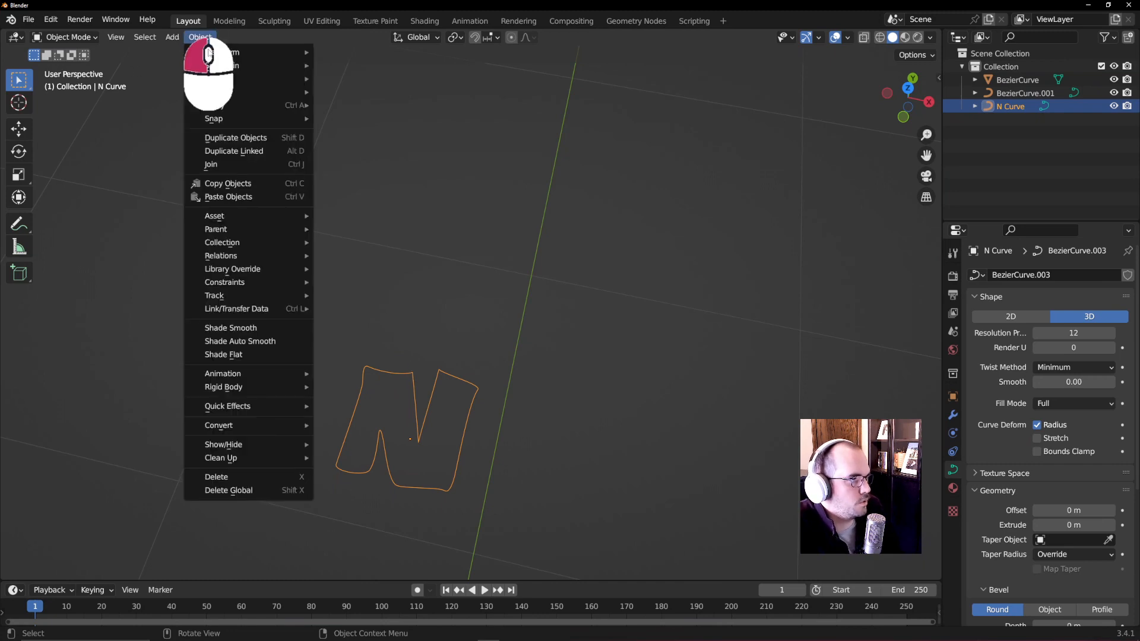
{"action": "mouse_move", "coordinate": [283, 219]}
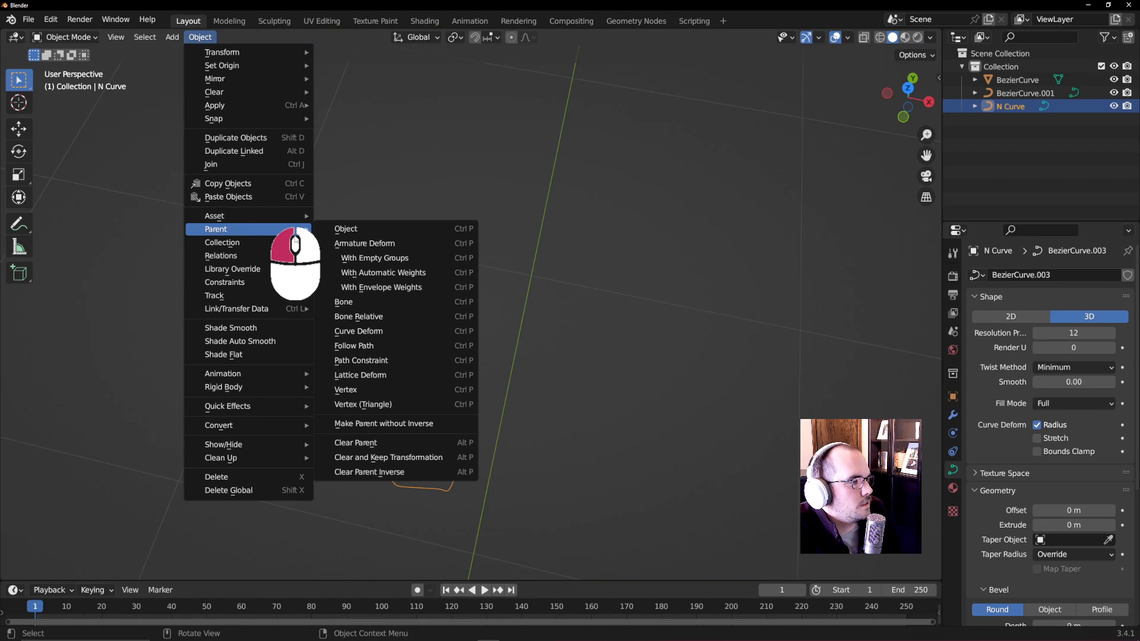
{"action": "mouse_move", "coordinate": [276, 425]}
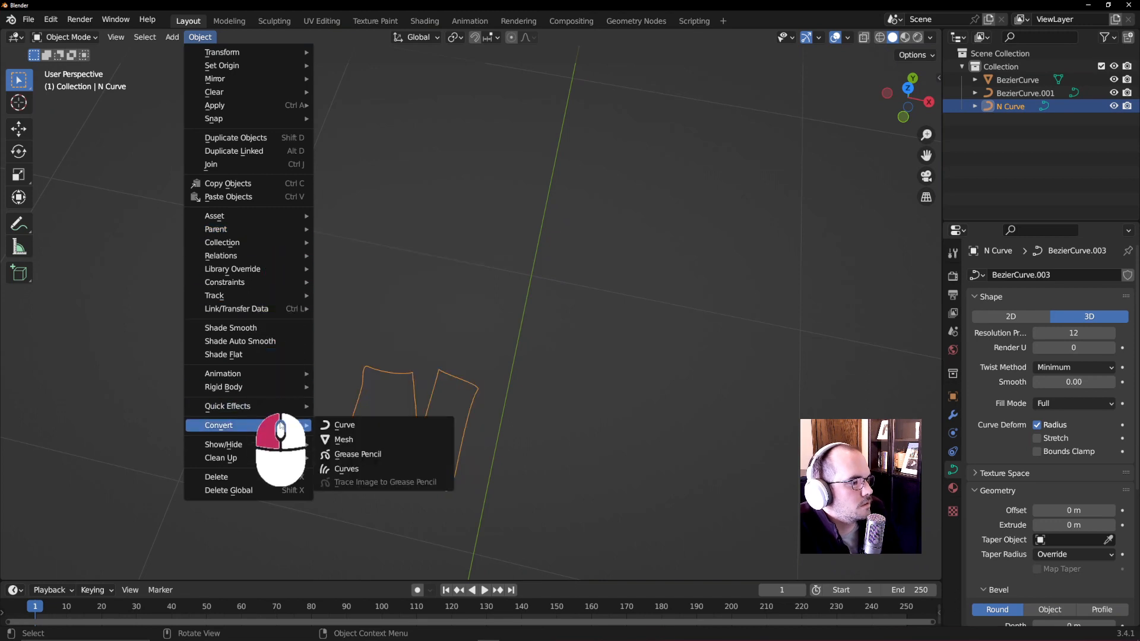
{"action": "left_click", "coordinate": [381, 439]}
{"action": "middle_click_drag", "start_coordinate": [382, 438], "coordinate": [471, 383]}
- Fill the whole N outline with a face in Edit Mode, extrude it upward into a solid letter, and return to Object Mode
{"action": "key", "text": "Tab"}
{"action": "key", "text": "Tab"}
{"action": "key", "text": "Tab"}
{"action": "key", "text": "a"}
{"action": "key", "text": "f"}
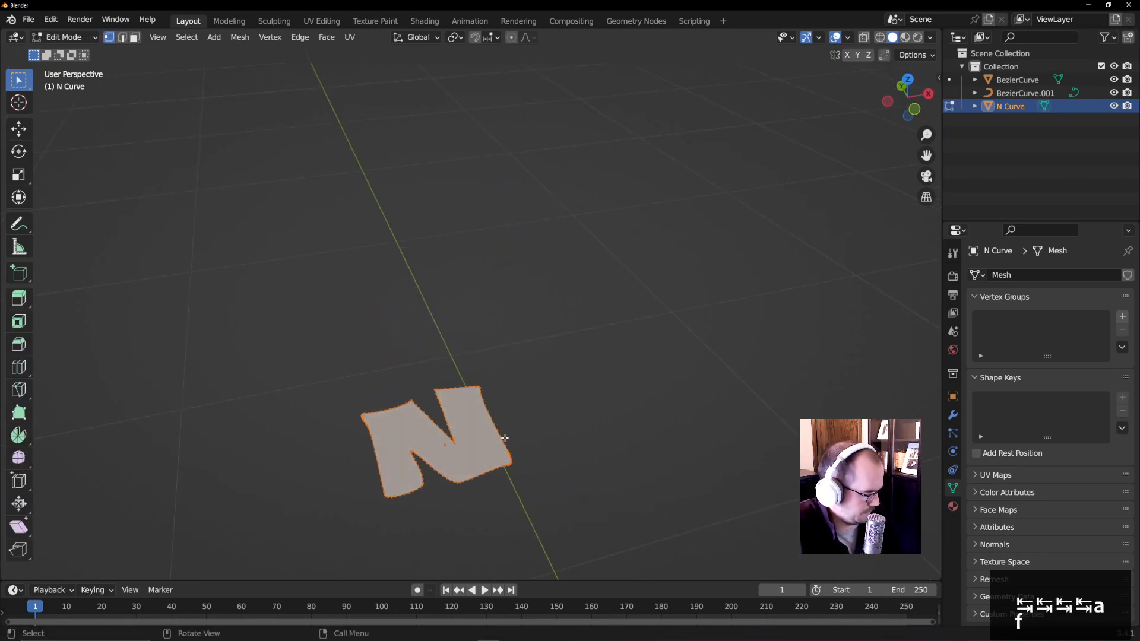
{"action": "key", "text": "e"}
{"action": "left_click", "coordinate": [509, 417]}
{"action": "middle_click_drag", "start_coordinate": [506, 447], "coordinate": [530, 420]}
{"action": "key", "text": "Tab"}
{"action": "scroll", "coordinate": [565, 459], "scroll_direction": "up", "scroll_amount": 2}
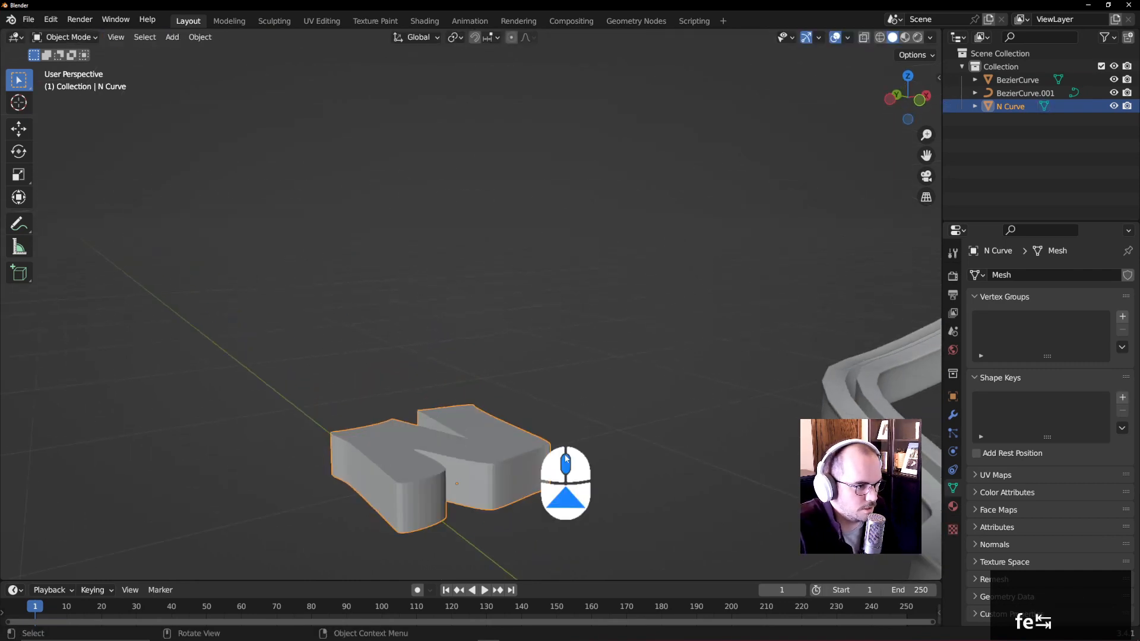
{"action": "scroll", "coordinate": [569, 445], "scroll_direction": "down", "scroll_amount": 2}
{"action": "scroll", "coordinate": [572, 427], "scroll_direction": "down", "scroll_amount": 3}
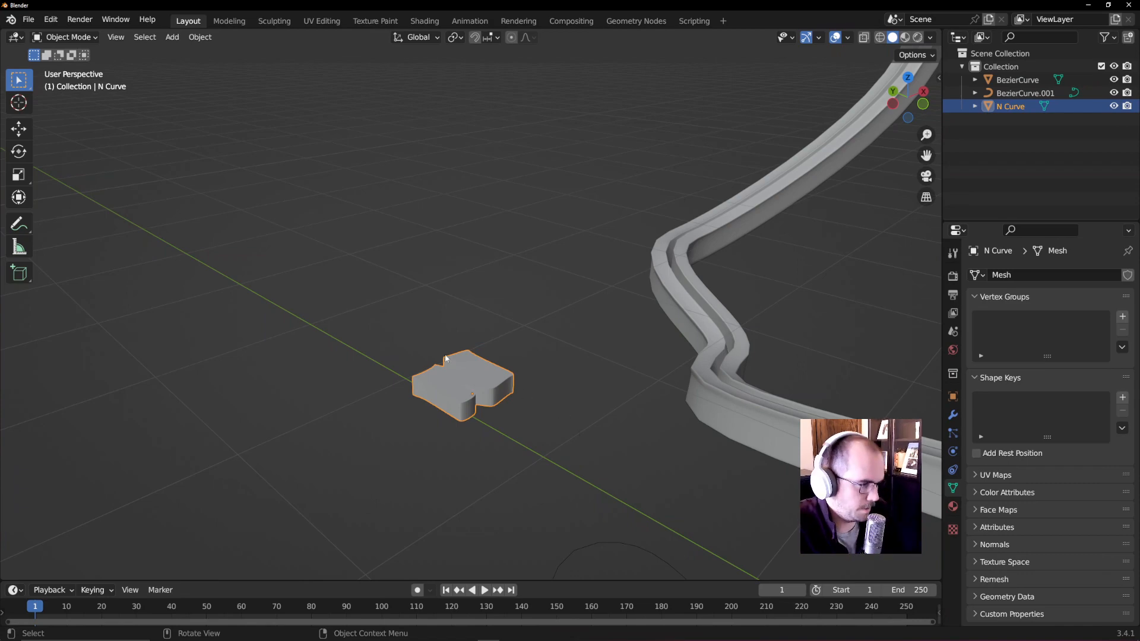
- Delete the solid N, the N-beveled mesh and the hand-drawn curve to empty the scene
{"action": "key", "text": "Delete"}
{"action": "left_click", "coordinate": [1016, 80]}
{"action": "key", "text": "Delete"}
{"action": "left_click", "coordinate": [1017, 80]}
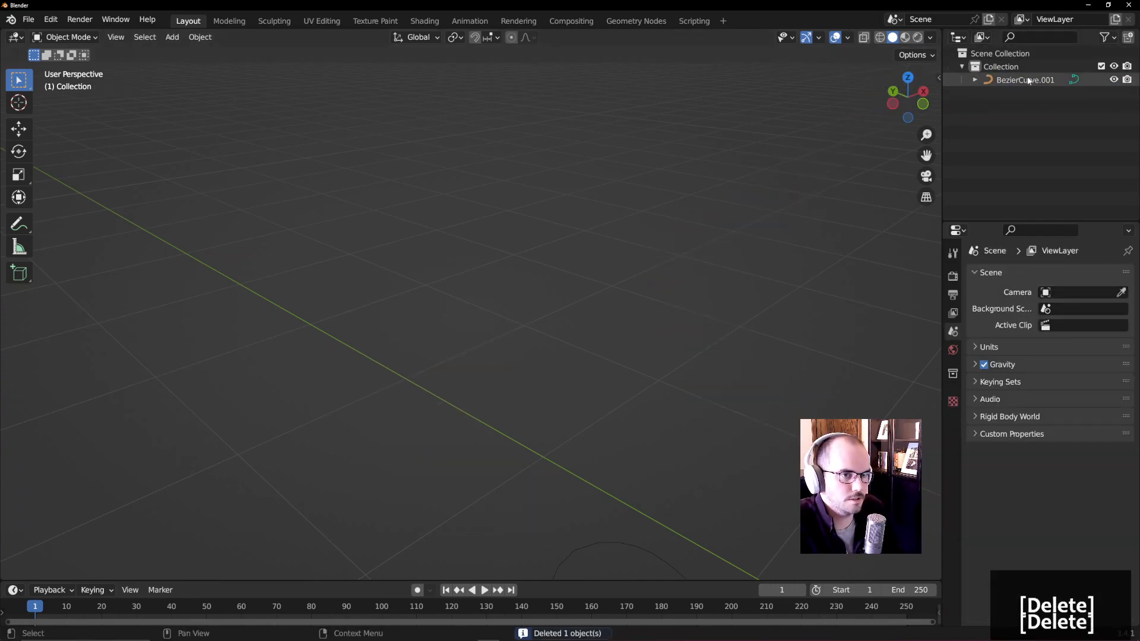
{"action": "key", "text": "Delete"}
{"action": "middle_click_drag", "start_coordinate": [668, 248], "coordinate": [514, 163]}
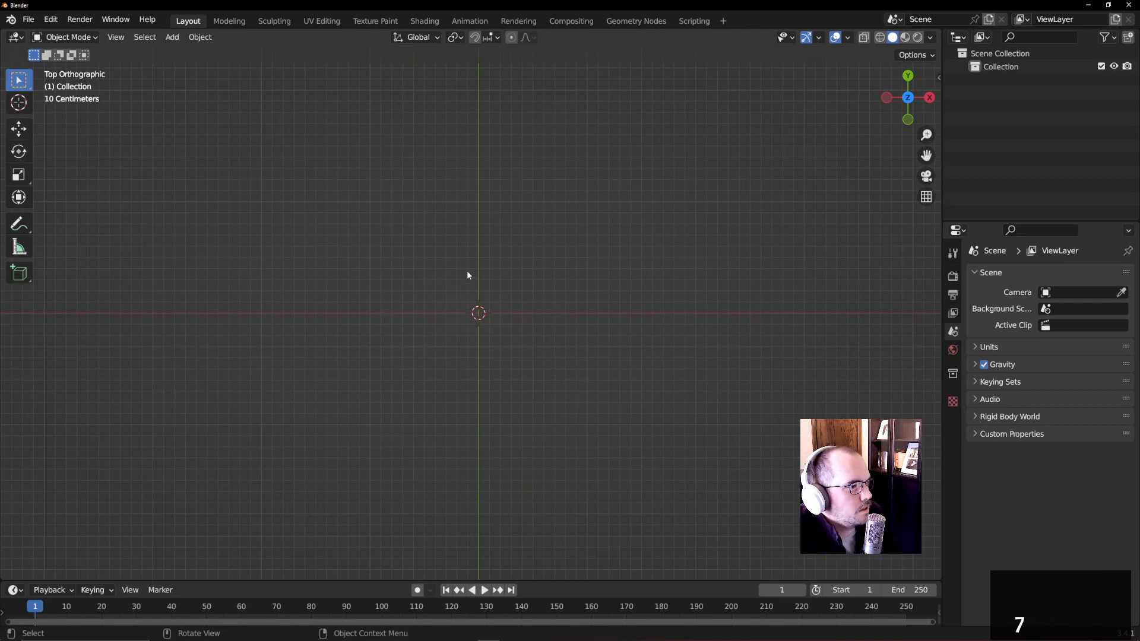
- Add a Bezier curve at the origin in top view and delete it again
{"action": "scroll", "coordinate": [468, 275], "scroll_direction": "up", "scroll_amount": 1, "text": "ctrl"}
{"action": "key", "text": "shift+a"}
{"action": "mouse_move", "coordinate": [526, 233]}
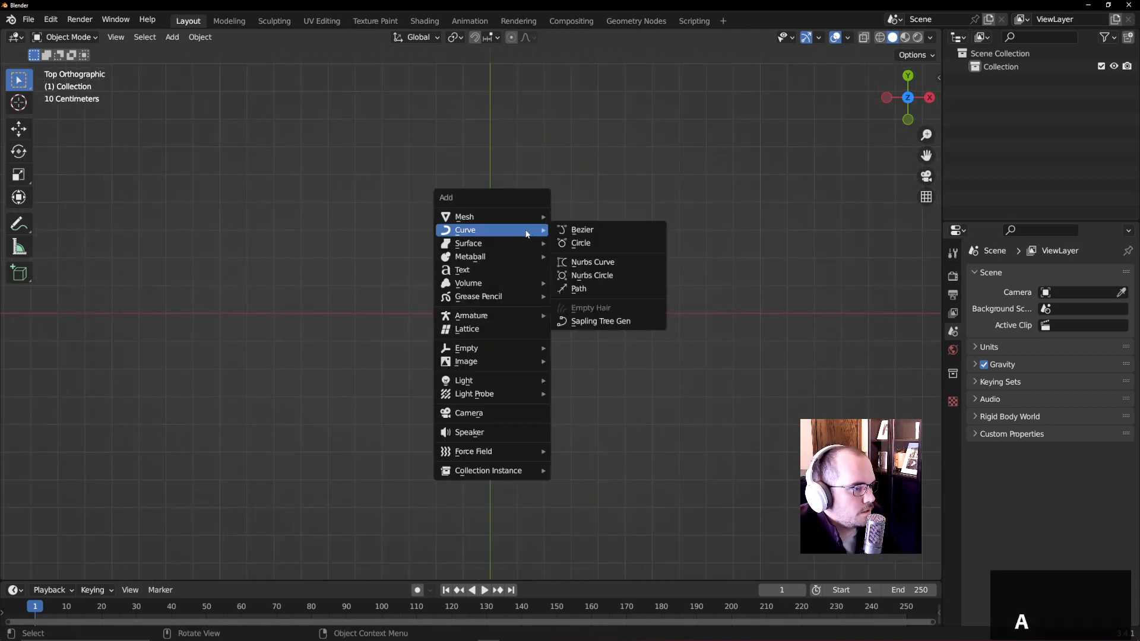
{"action": "left_click", "coordinate": [593, 233]}
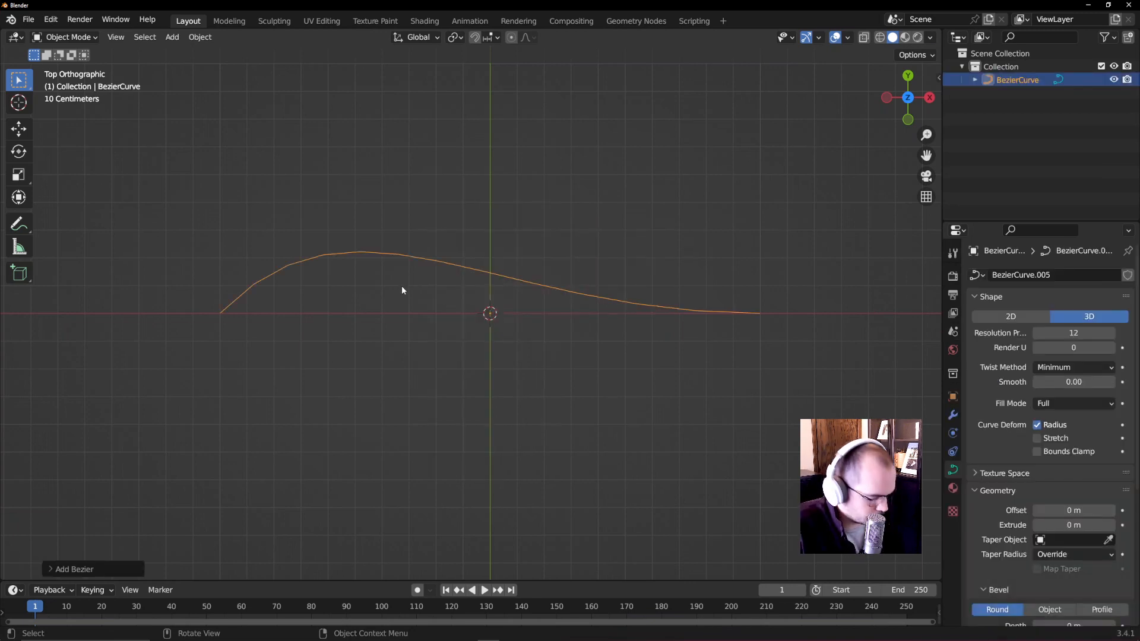
{"action": "left_click_drag", "start_coordinate": [168, 165], "coordinate": [521, 318]}
{"action": "key", "text": "Delete"}
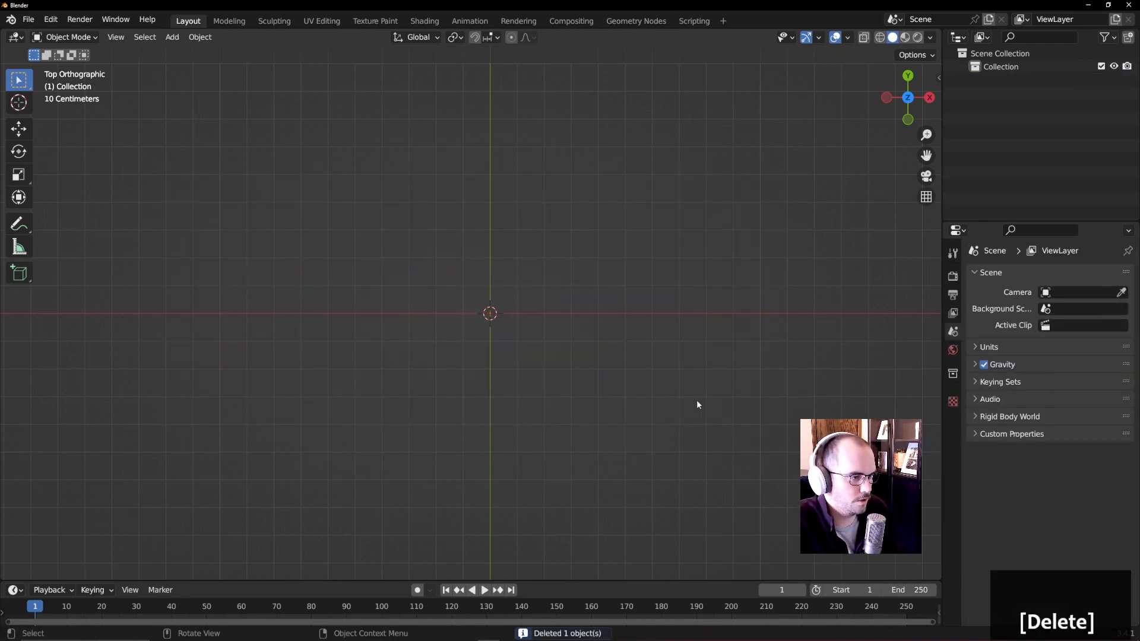
- Import MOUNTAINS.svg as Scalable Vector Graphics from the vecteezy logo template folder in Downloads
{"action": "scroll", "coordinate": [553, 373], "scroll_direction": "down", "scroll_amount": 3}
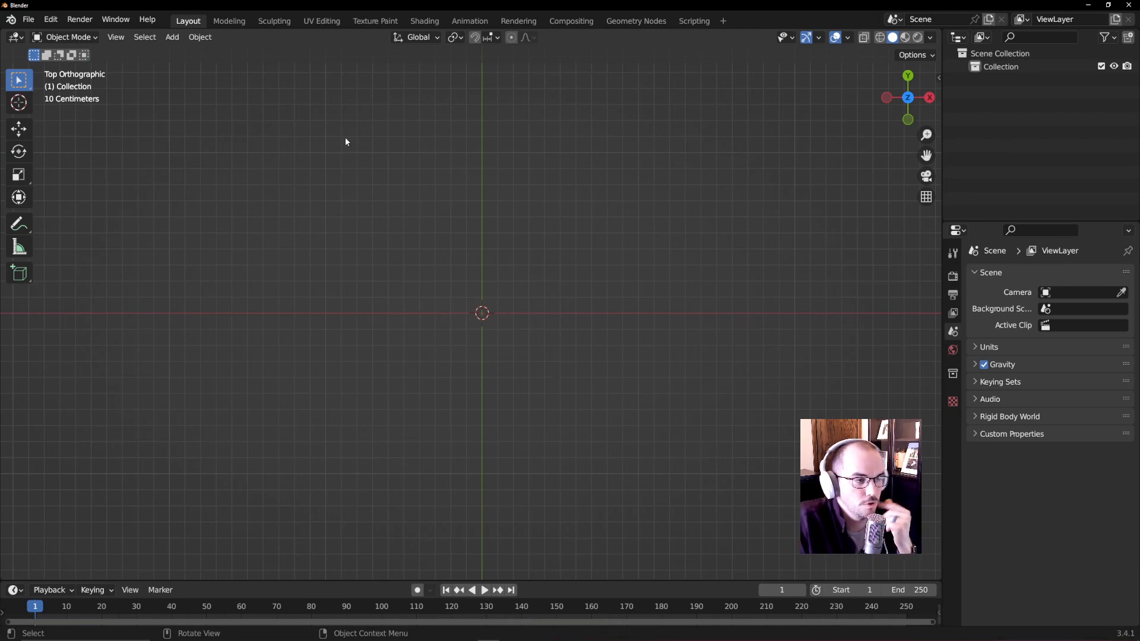
{"action": "left_click", "coordinate": [30, 20]}
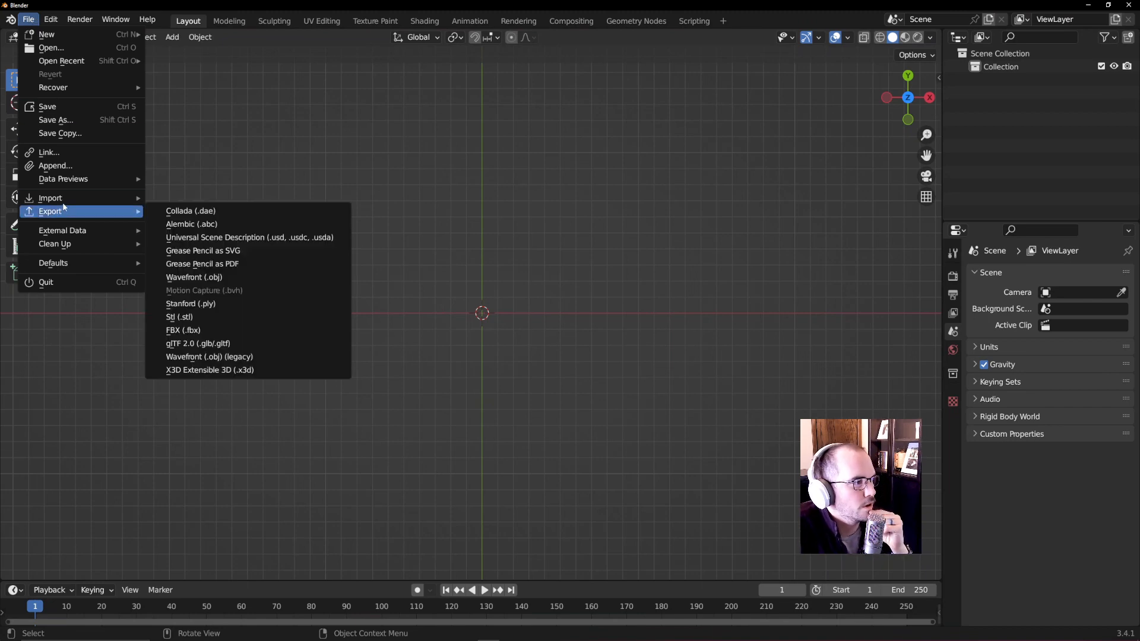
{"action": "mouse_move", "coordinate": [62, 199]}
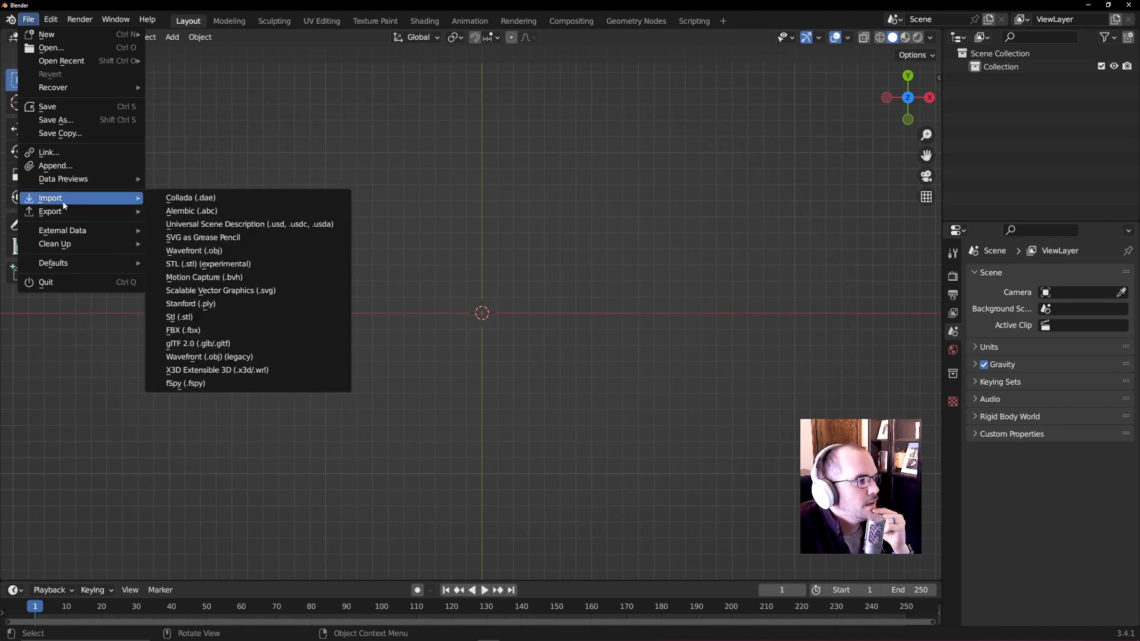
{"action": "left_click", "coordinate": [305, 293]}
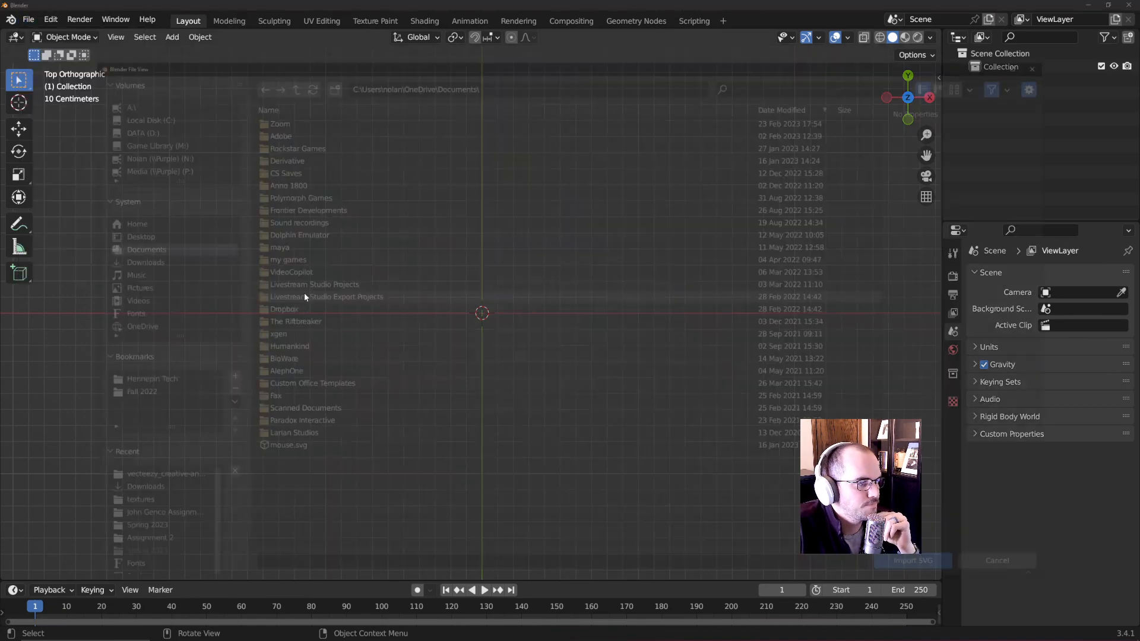
{"action": "left_click", "coordinate": [127, 260]}
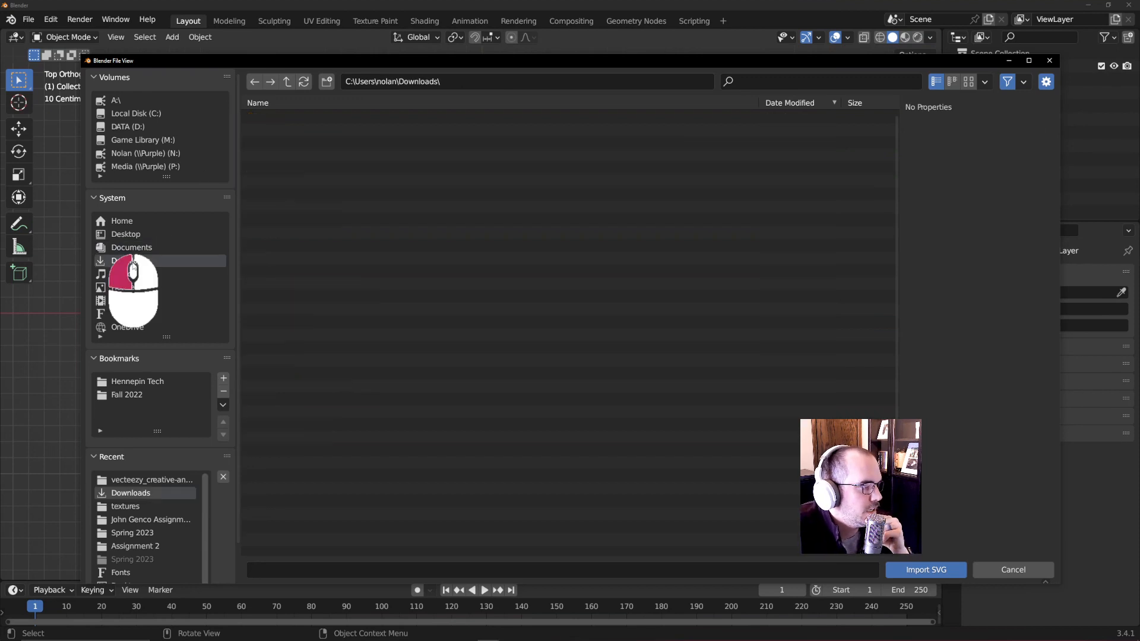
{"action": "double_click", "coordinate": [327, 117]}
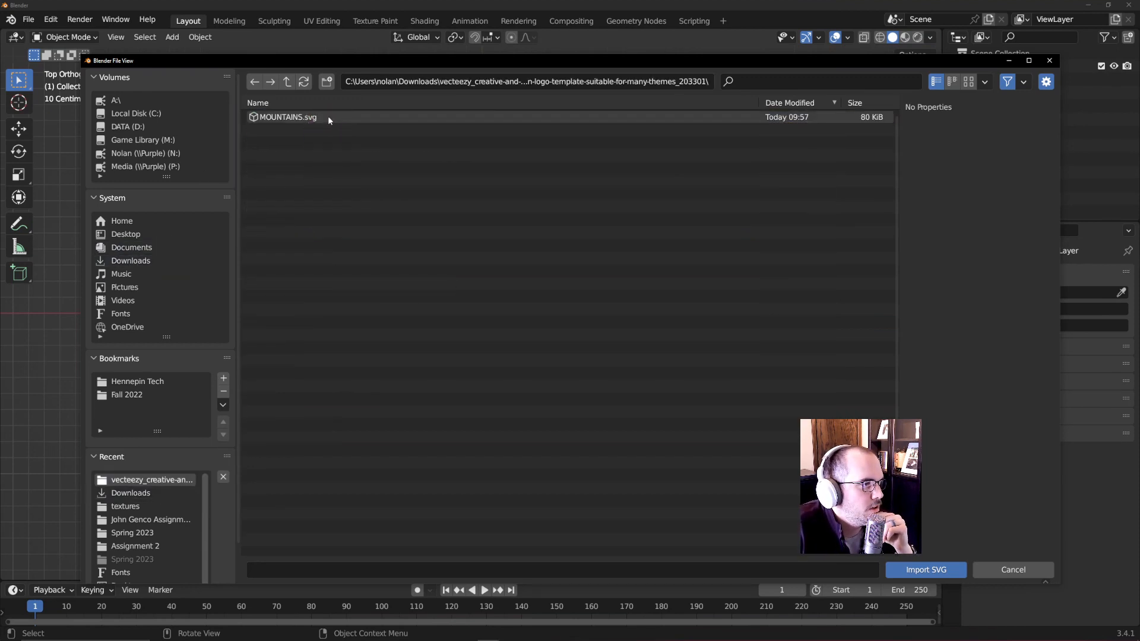
{"action": "left_click", "coordinate": [276, 119]}
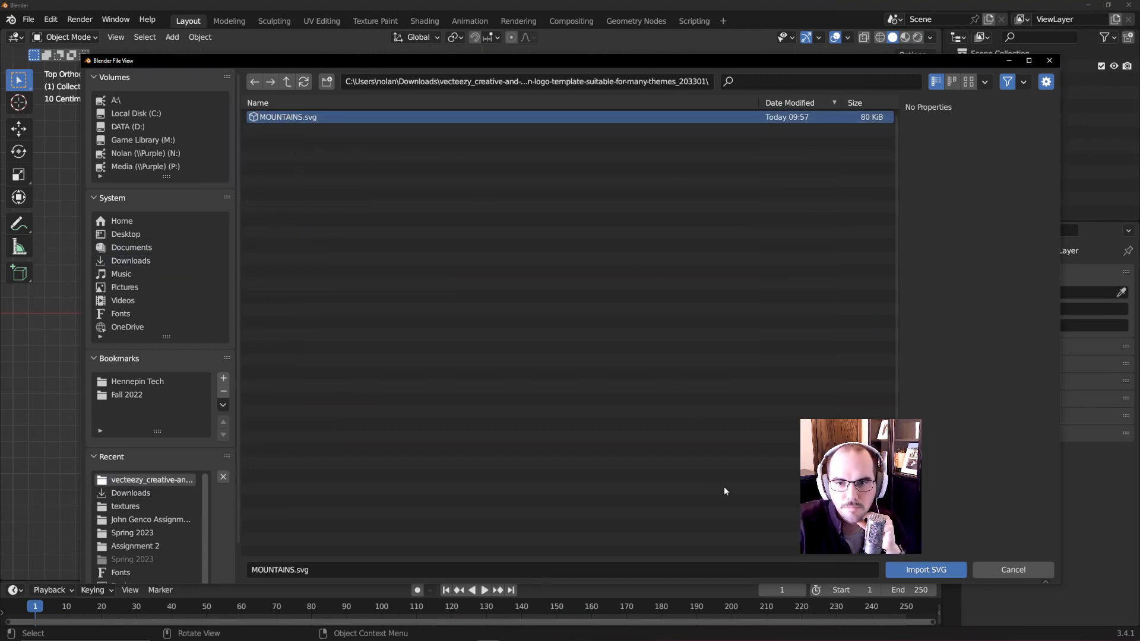
{"action": "left_click", "coordinate": [936, 571]}
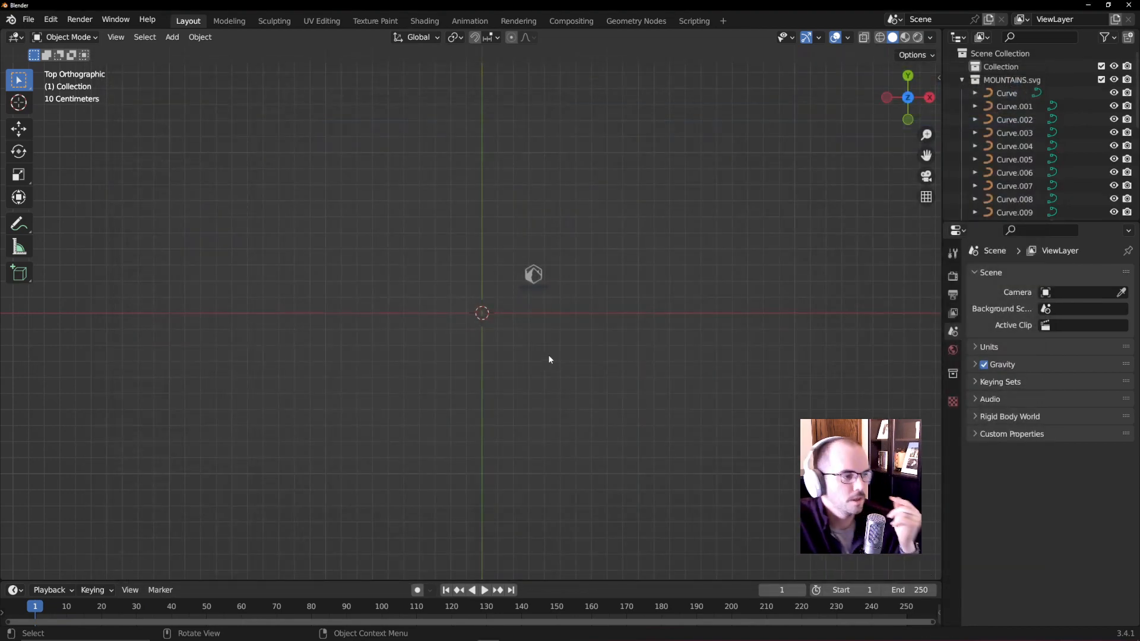
- Examine the imported mountain logo by selecting its emblem and lettering and checking the matching curve objects
{"action": "scroll", "coordinate": [535, 268], "scroll_direction": "up", "scroll_amount": 12}
{"action": "middle_click_drag", "start_coordinate": [683, 221], "coordinate": [342, 436], "text": "shift"}
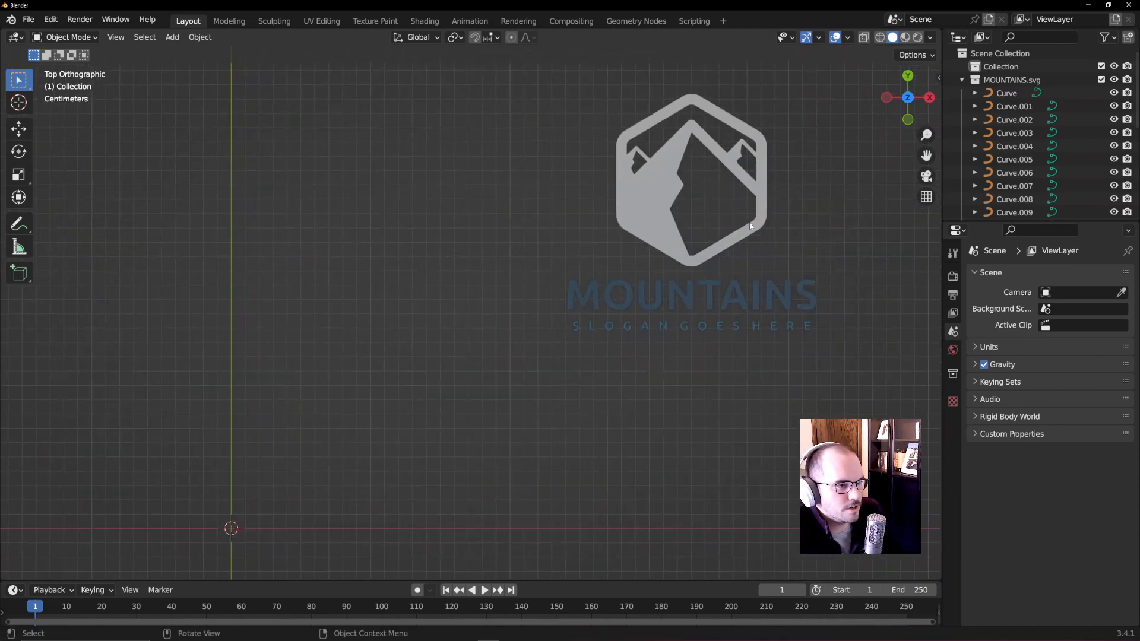
{"action": "left_click", "coordinate": [660, 216]}
{"action": "left_click_drag", "start_coordinate": [502, 265], "coordinate": [897, 399]}
{"action": "middle_click_drag", "start_coordinate": [898, 399], "coordinate": [785, 472], "text": "shift"}
{"action": "scroll", "coordinate": [1003, 148], "scroll_direction": "down", "scroll_amount": 5}
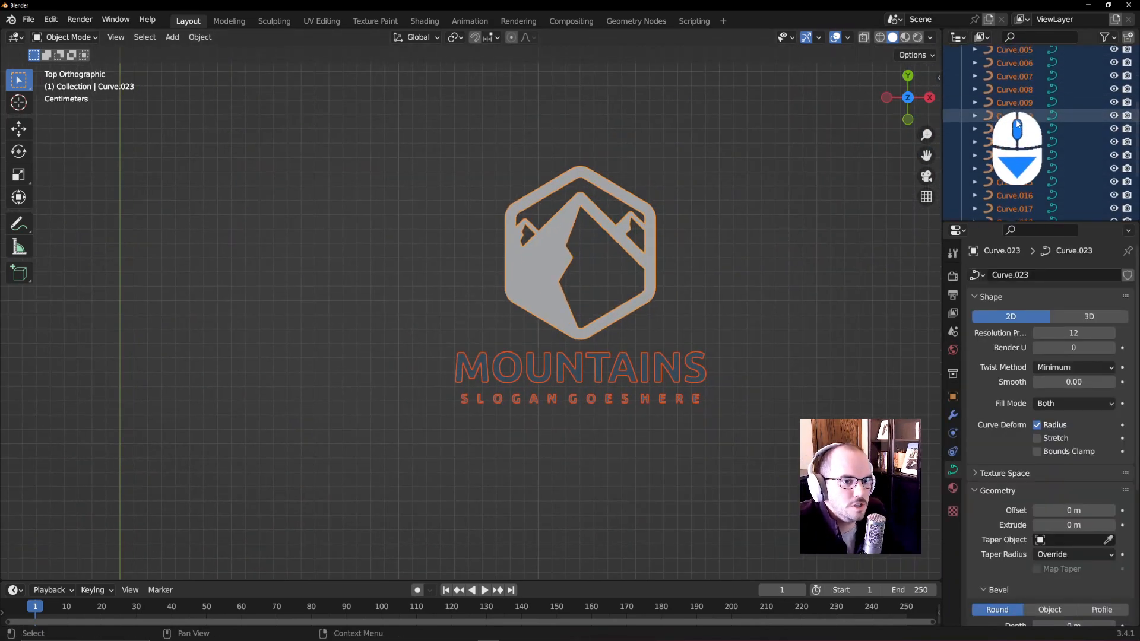
{"action": "left_click", "coordinate": [1014, 180]}
{"action": "left_click", "coordinate": [1009, 207]}
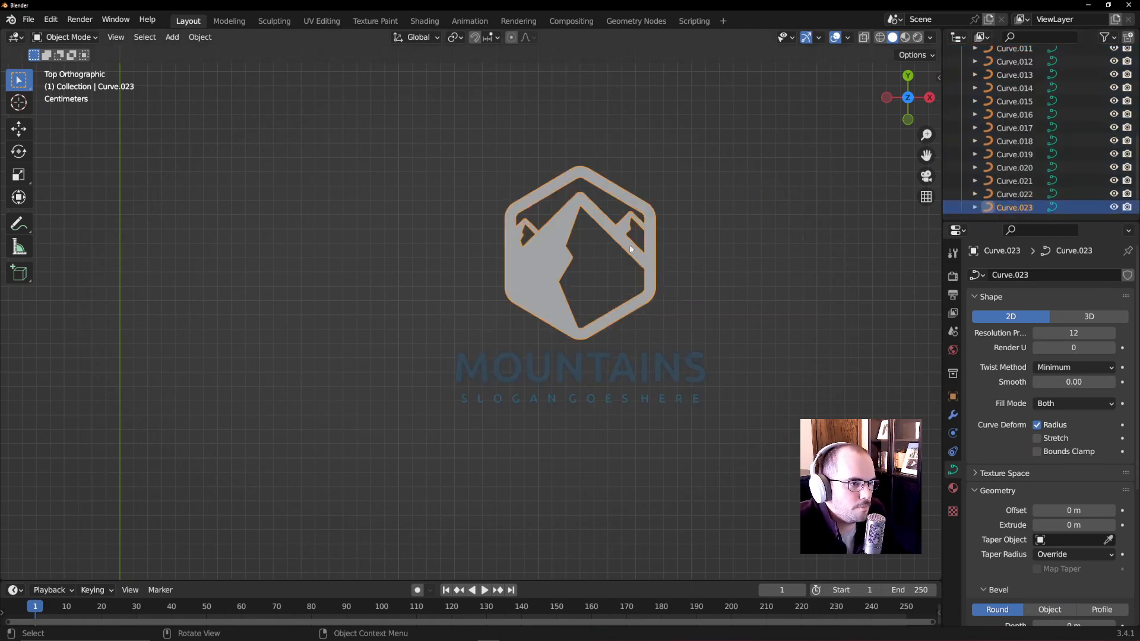
{"action": "scroll", "coordinate": [1002, 199], "scroll_direction": "up", "scroll_amount": 5}
{"action": "scroll", "coordinate": [1002, 199], "scroll_direction": "up", "scroll_amount": 1}
- Go through the imported curve objects one by one to identify which letter or emblem each one represents
{"action": "left_click", "coordinate": [1009, 93]}
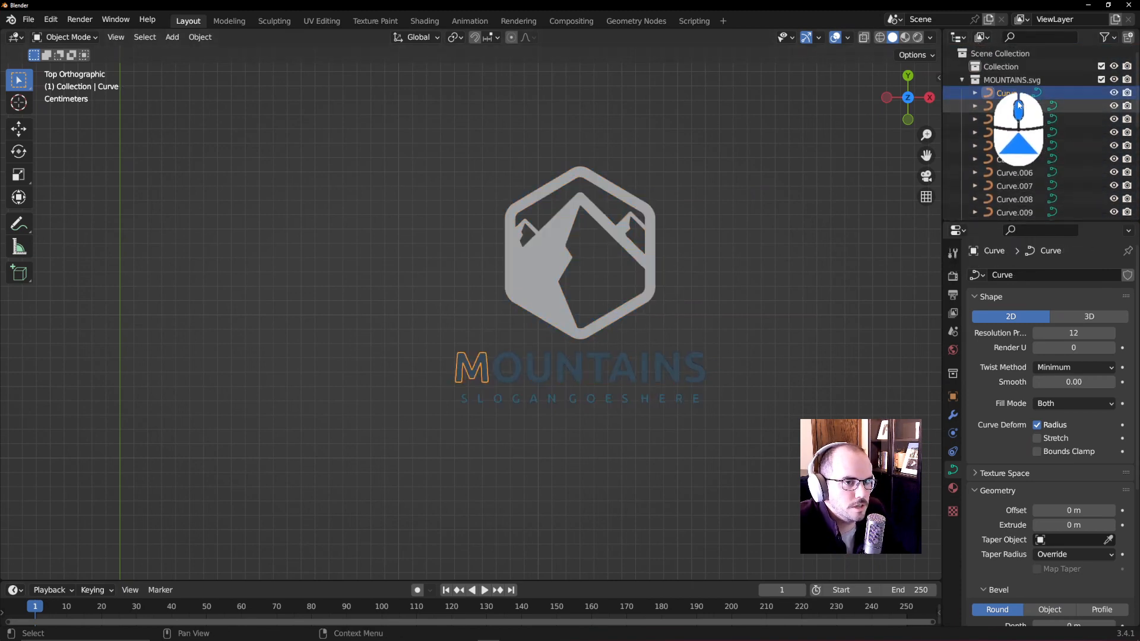
{"action": "left_click", "coordinate": [1018, 106]}
{"action": "key", "text": "Down"}
{"action": "key", "text": "Down"}
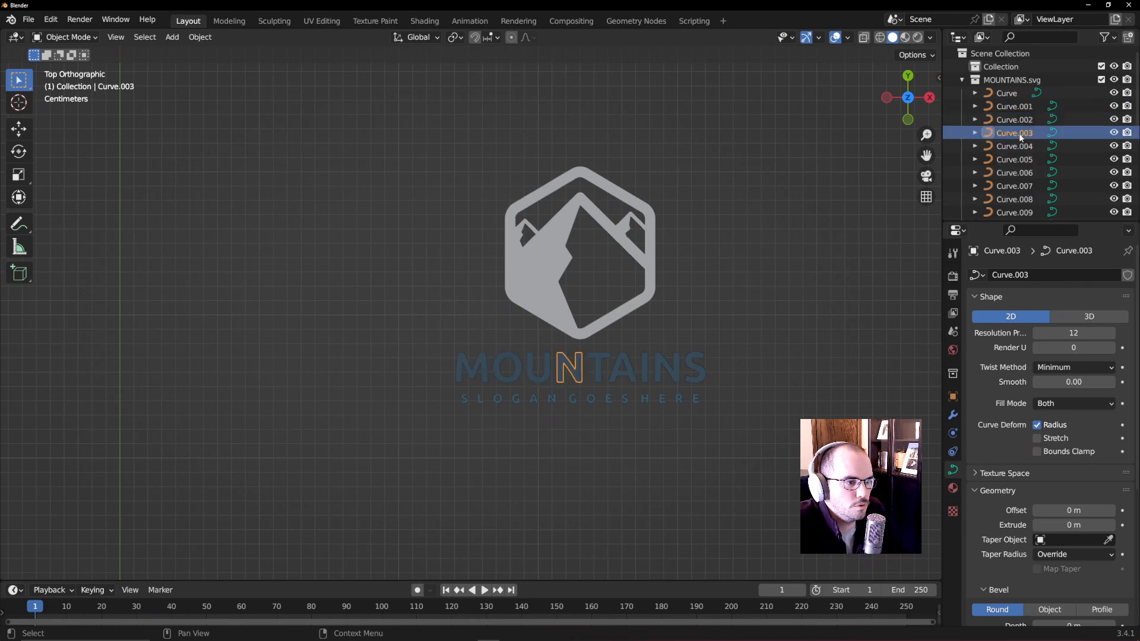
{"action": "key", "text": "Down"}
{"action": "key", "text": "Down"}
{"action": "key", "text": "Down"}
{"action": "key", "text": "Down"}
{"action": "key", "text": "Down"}
{"action": "key", "text": "Down"}
{"action": "key", "text": "Down"}
{"action": "key", "text": "Down"}
{"action": "key", "text": "Down"}
{"action": "key", "text": "Down"}
{"action": "key", "text": "Down"}
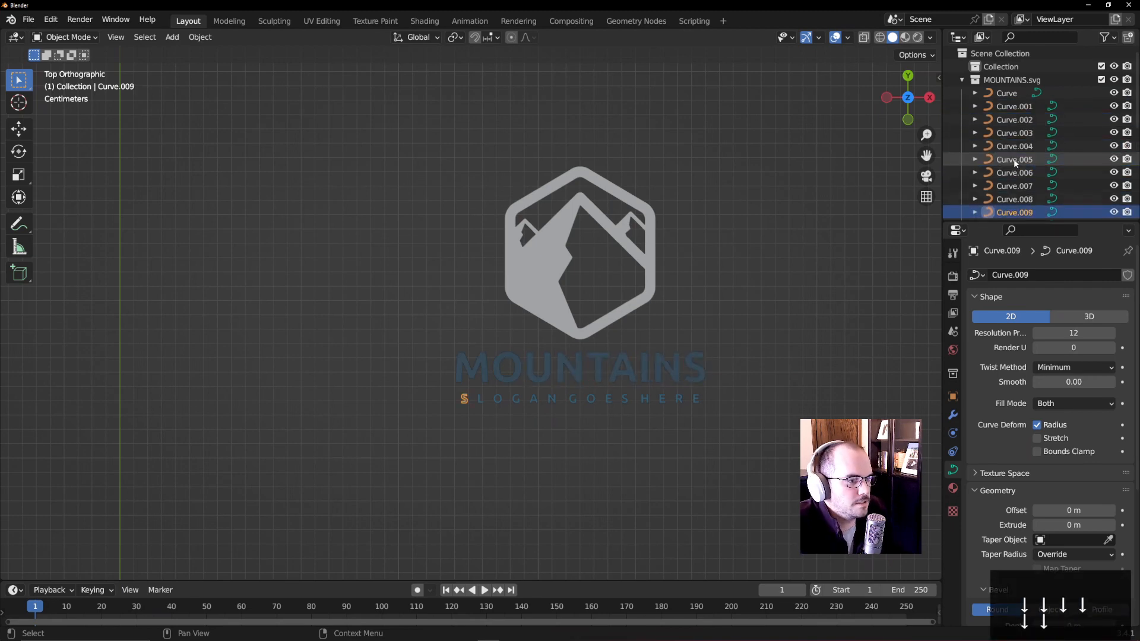
{"action": "key", "text": "Down"}
{"action": "key", "text": "Down"}
{"action": "key", "text": "Down"}
{"action": "key", "text": "Down"}
{"action": "key", "text": "Down"}
{"action": "key", "text": "Down"}
{"action": "key", "text": "Down"}
{"action": "key", "text": "Down"}
{"action": "key", "text": "Down"}
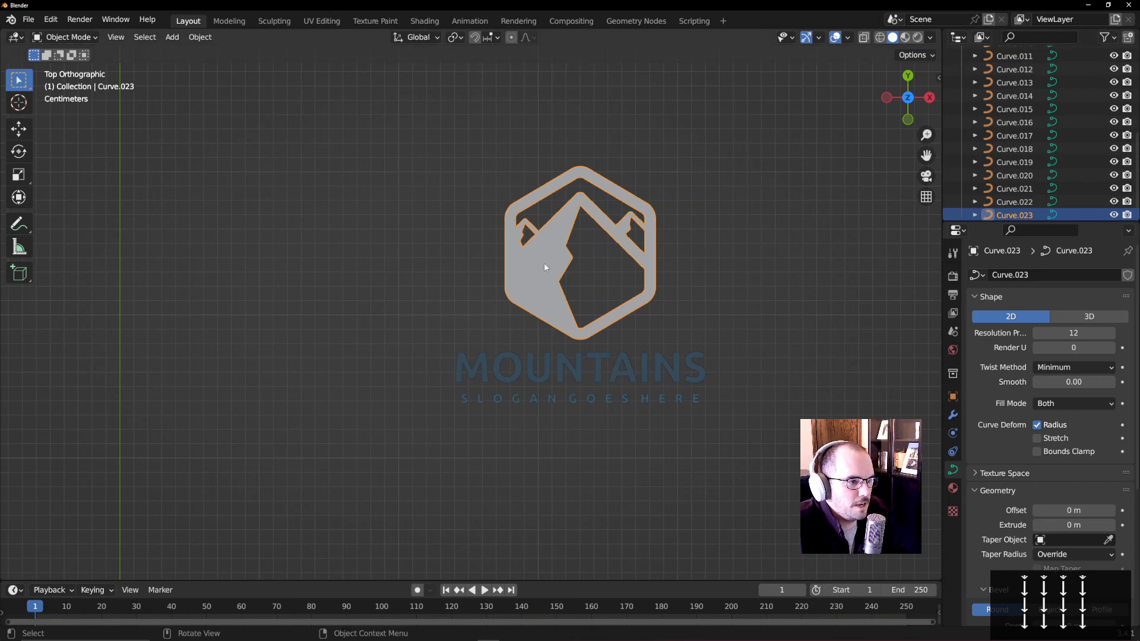
- Delete all the curves of the MOUNTAINS title and the slogan, keeping only the hexagonal mountain emblem
{"action": "middle_click_drag", "start_coordinate": [545, 267], "coordinate": [529, 295]}
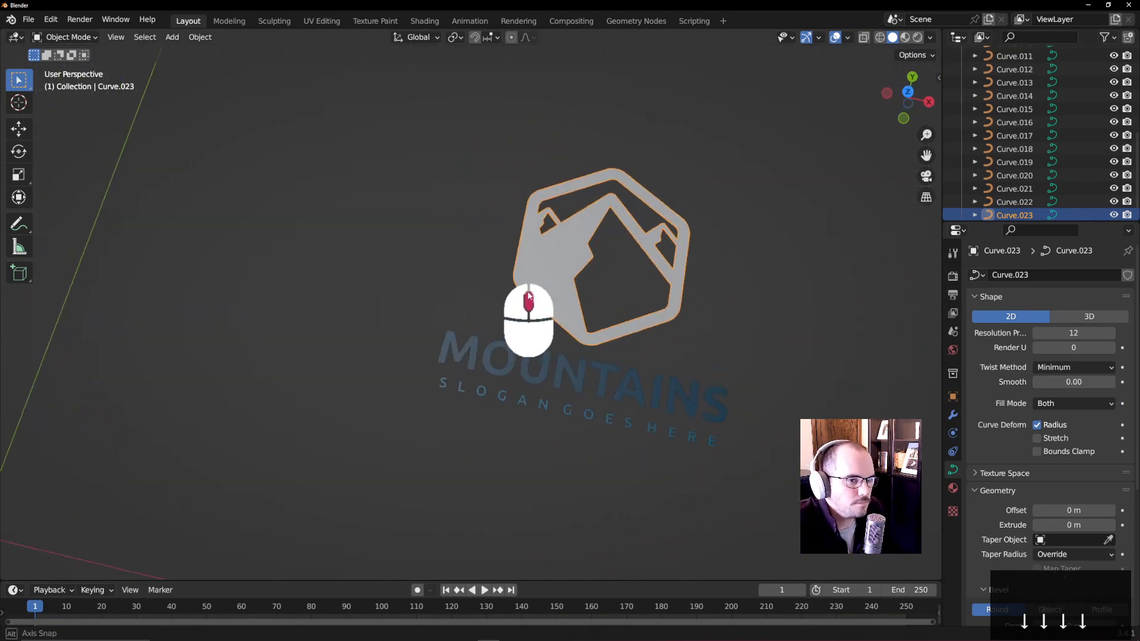
{"action": "left_click", "coordinate": [543, 404]}
{"action": "left_click_drag", "start_coordinate": [407, 349], "coordinate": [875, 492]}
{"action": "key", "text": "Delete"}
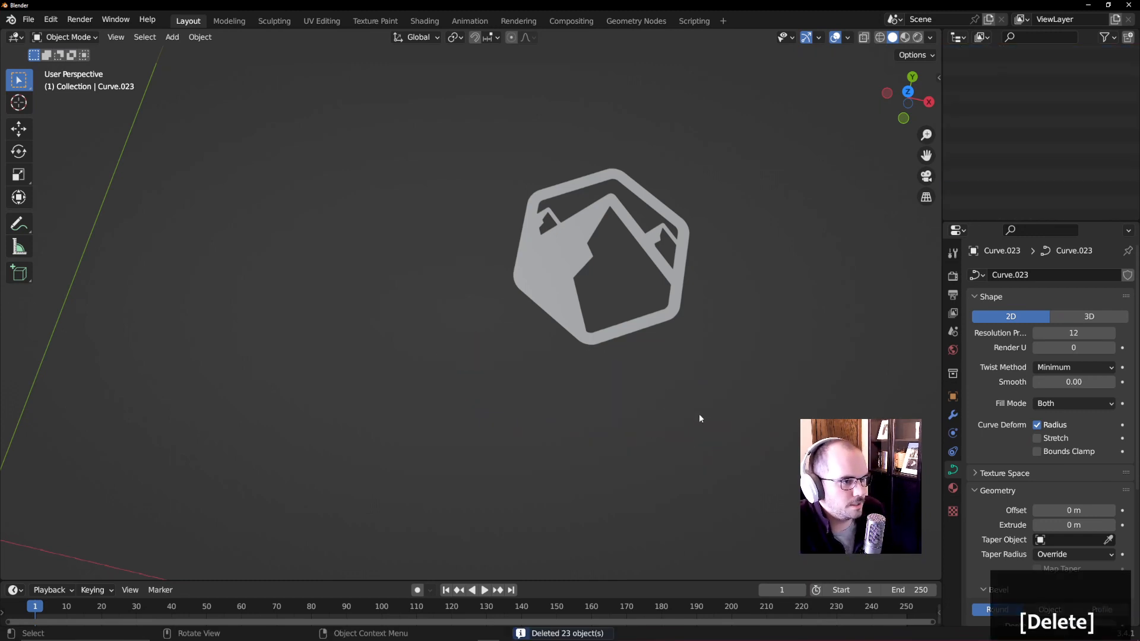
- Move the mountain emblem freely so it sits close to the world origin
{"action": "left_click", "coordinate": [559, 289]}
{"action": "scroll", "coordinate": [611, 336], "scroll_direction": "down", "scroll_amount": 4}
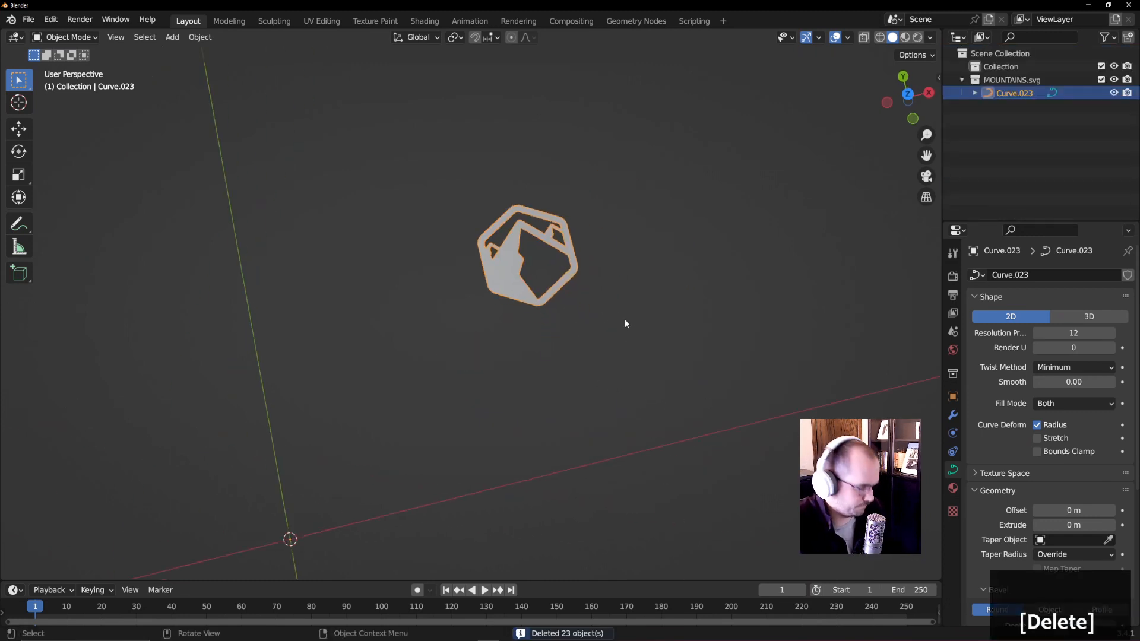
{"action": "key", "text": "g"}
{"action": "left_click", "coordinate": [429, 522]}
{"action": "middle_click_drag", "start_coordinate": [518, 452], "coordinate": [627, 225], "text": "shift"}
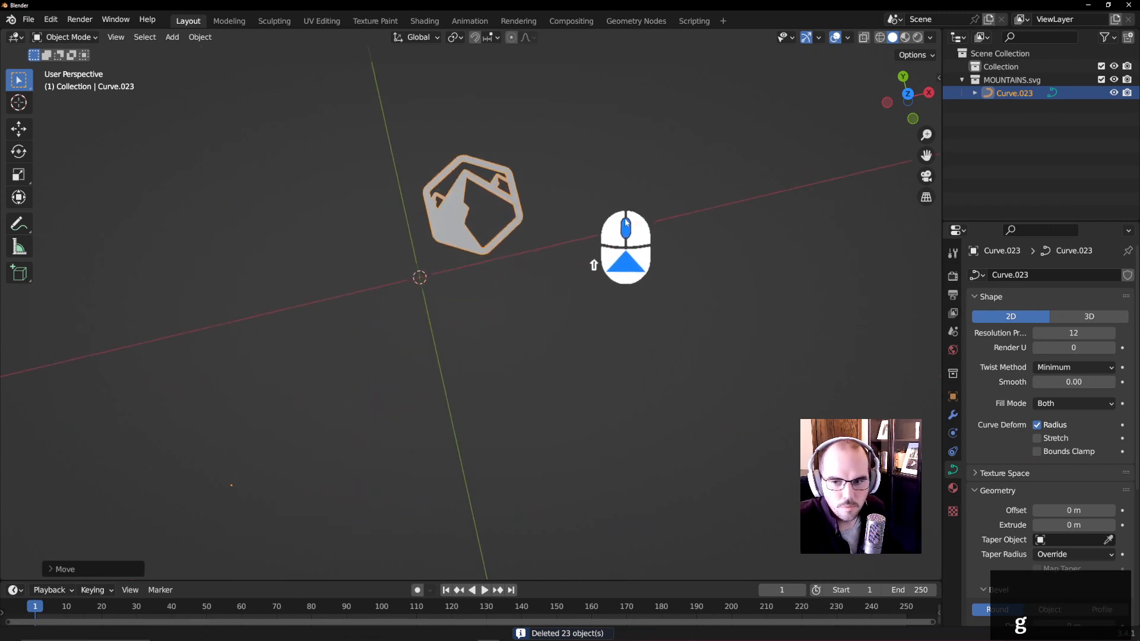
{"action": "scroll", "coordinate": [567, 272], "scroll_direction": "up", "scroll_amount": 4}
{"action": "middle_click_drag", "start_coordinate": [531, 232], "coordinate": [514, 380], "text": "shift"}
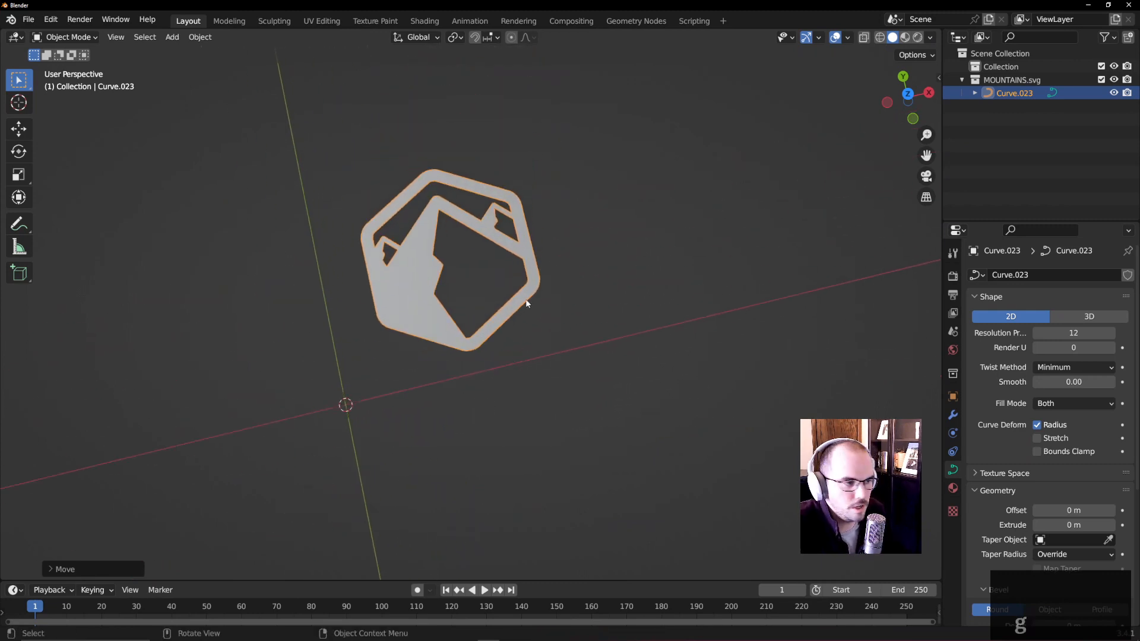
{"action": "scroll", "coordinate": [404, 436], "scroll_direction": "down", "scroll_amount": 5}
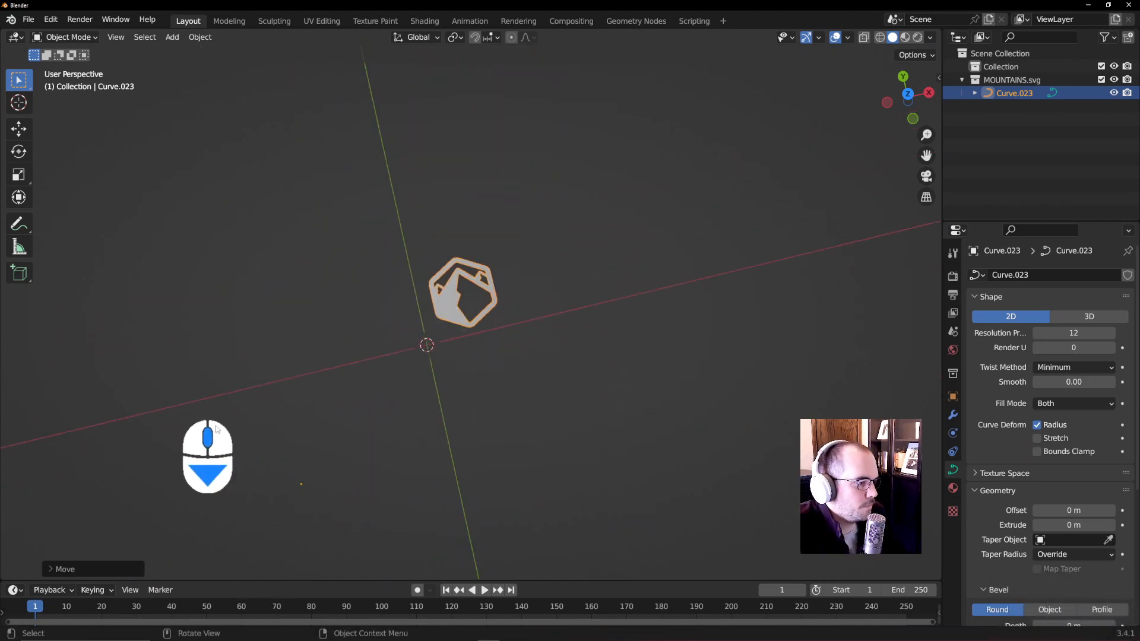
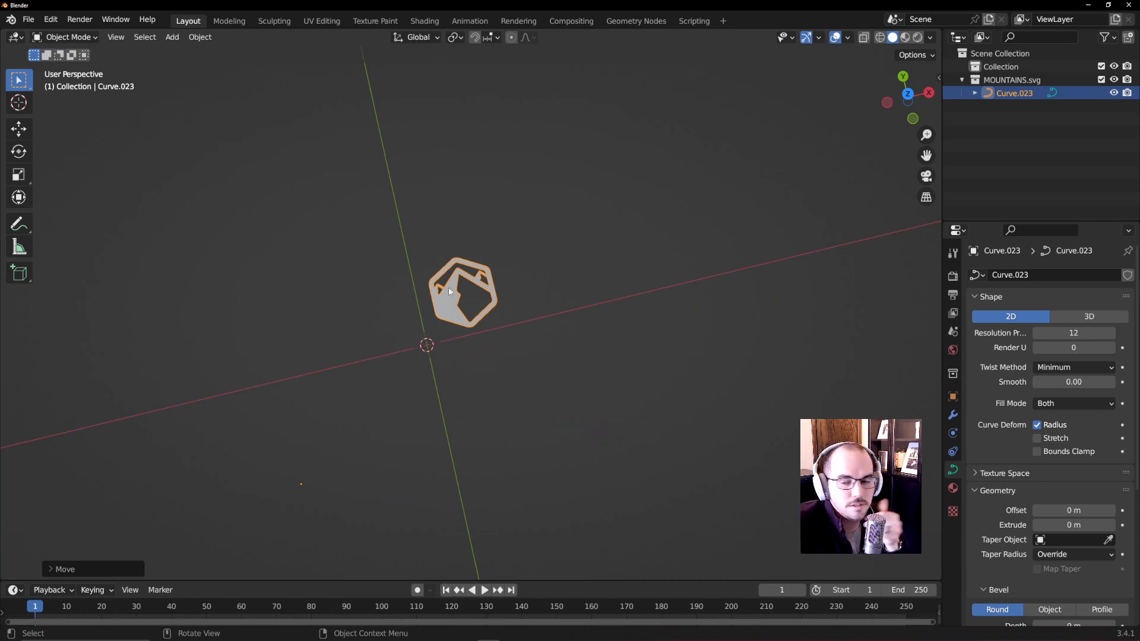
- Set the mountain emblem's origin point to the centre of its own geometry
{"action": "left_click_drag", "start_coordinate": [258, 434], "coordinate": [337, 509]}
{"action": "left_click_drag", "start_coordinate": [417, 245], "coordinate": [511, 332]}
{"action": "left_click_drag", "start_coordinate": [282, 465], "coordinate": [322, 512]}
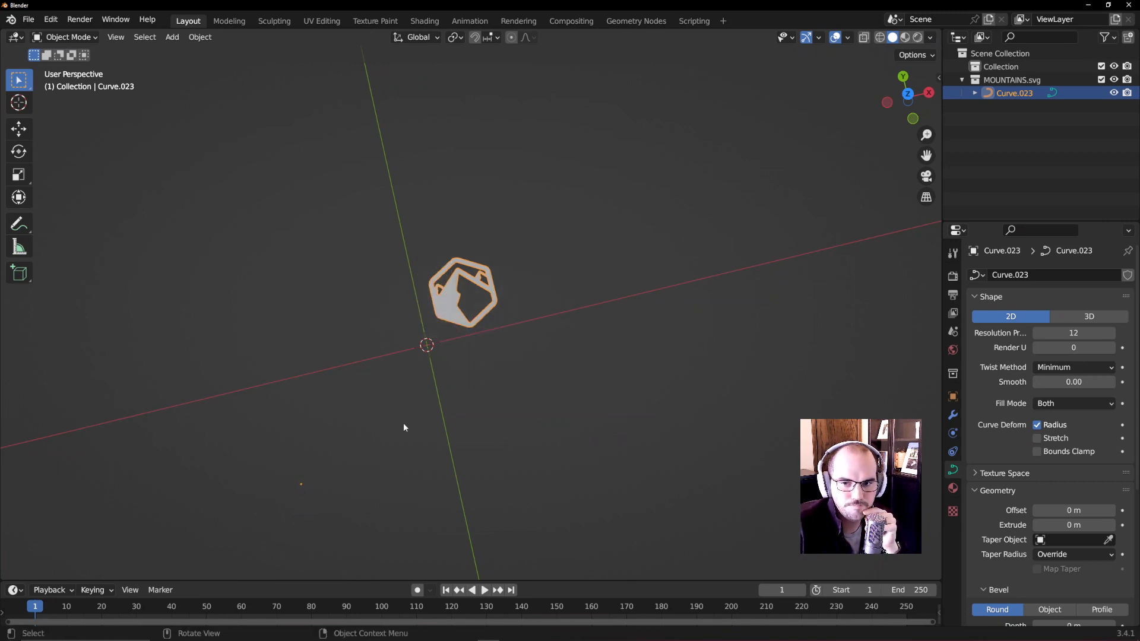
{"action": "left_click", "coordinate": [200, 37]}
{"action": "mouse_move", "coordinate": [218, 56]}
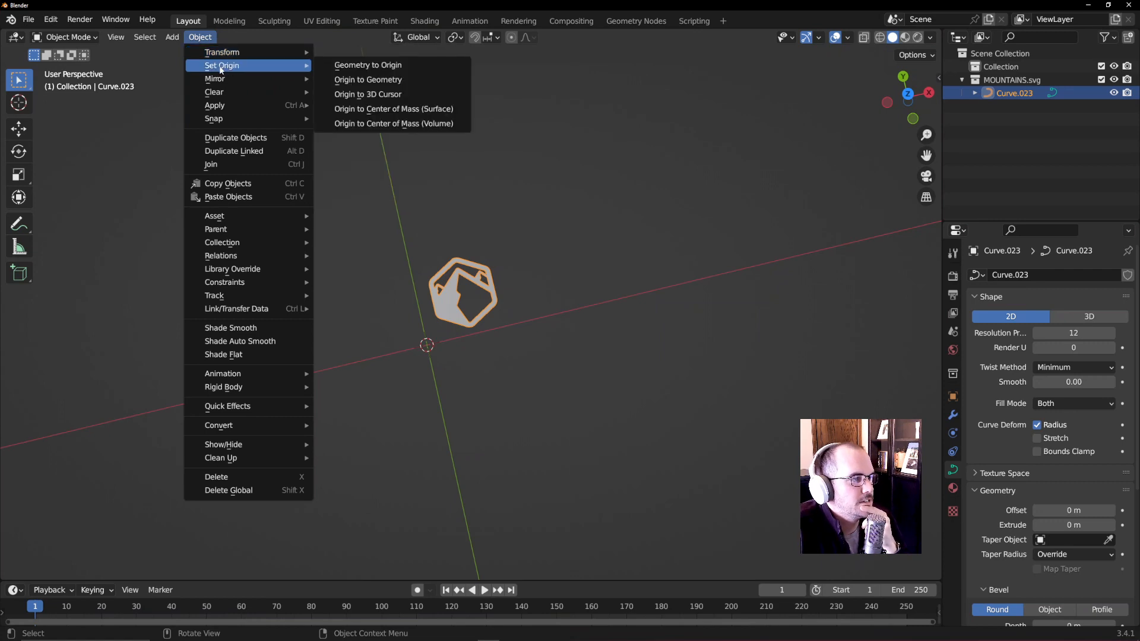
{"action": "left_click", "coordinate": [395, 80]}
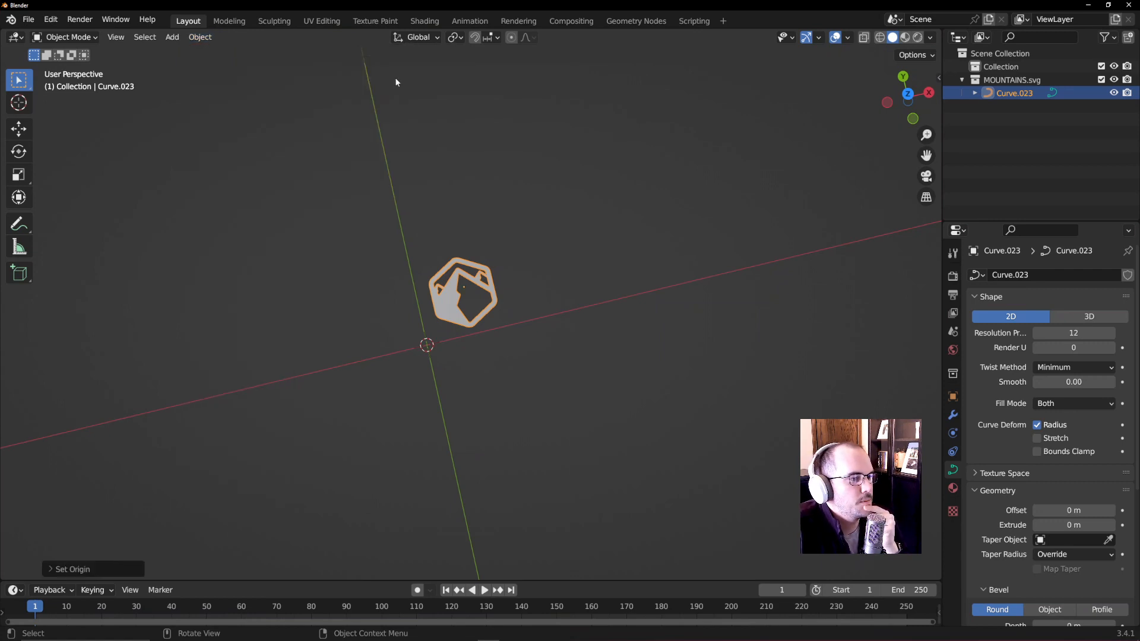
- Scale the mountain emblem up uniformly to a scale of about 48.8 on all axes
{"action": "scroll", "coordinate": [479, 343], "scroll_direction": "up", "scroll_amount": 3}
{"action": "middle_click_drag", "start_coordinate": [479, 343], "coordinate": [572, 195]}
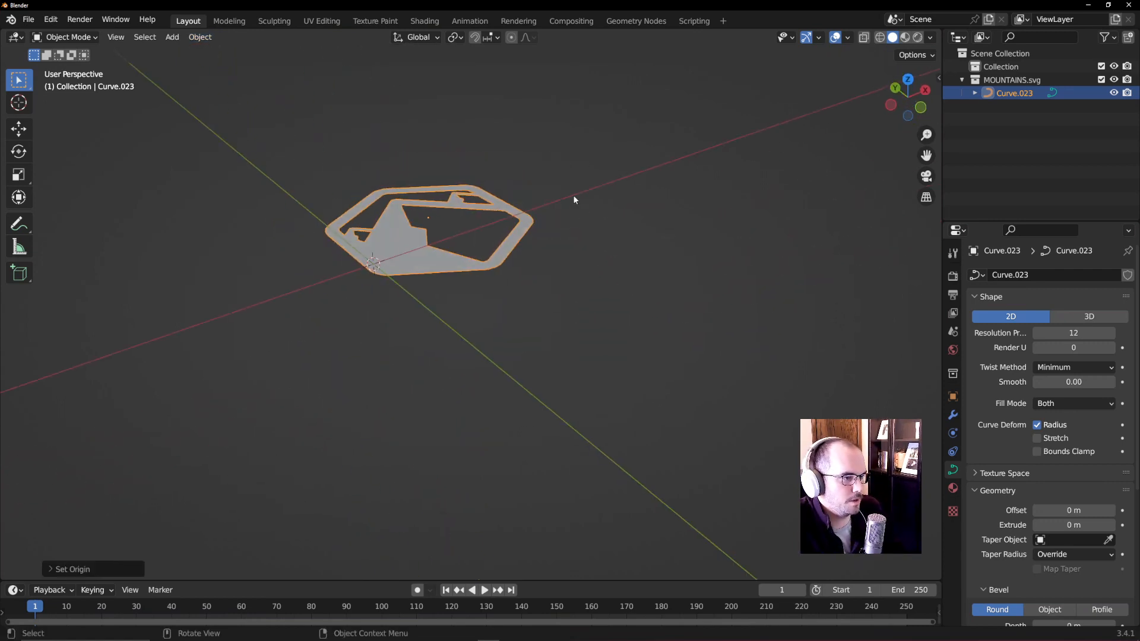
{"action": "middle_click_drag", "start_coordinate": [589, 284], "coordinate": [560, 315]}
{"action": "scroll", "coordinate": [599, 342], "scroll_direction": "down", "scroll_amount": 6}
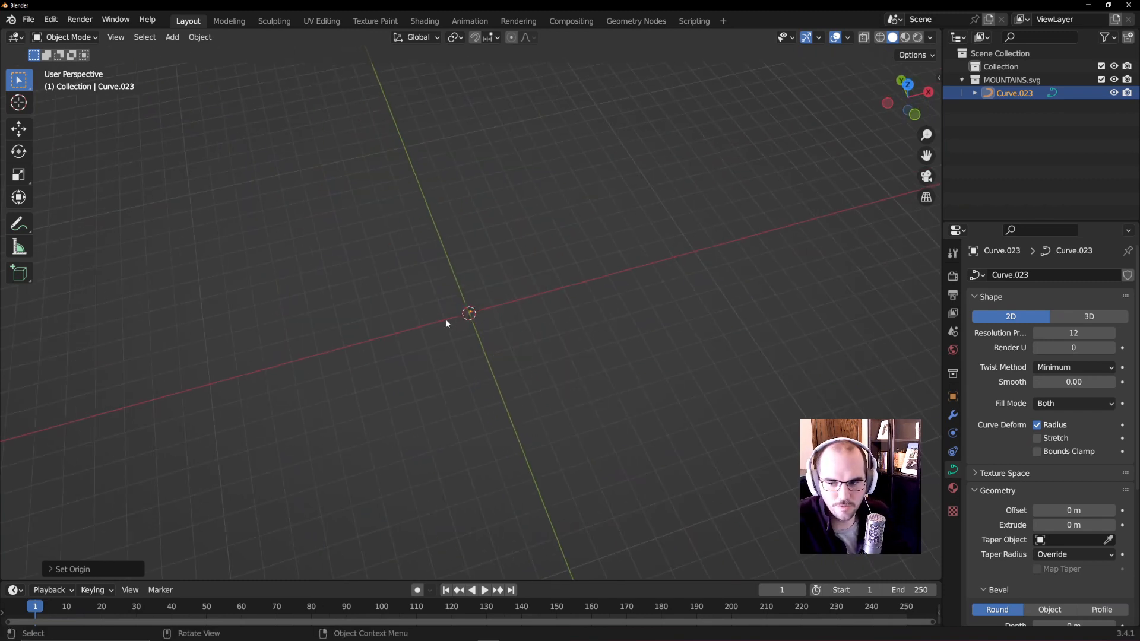
{"action": "scroll", "coordinate": [443, 320], "scroll_direction": "up", "scroll_amount": 2}
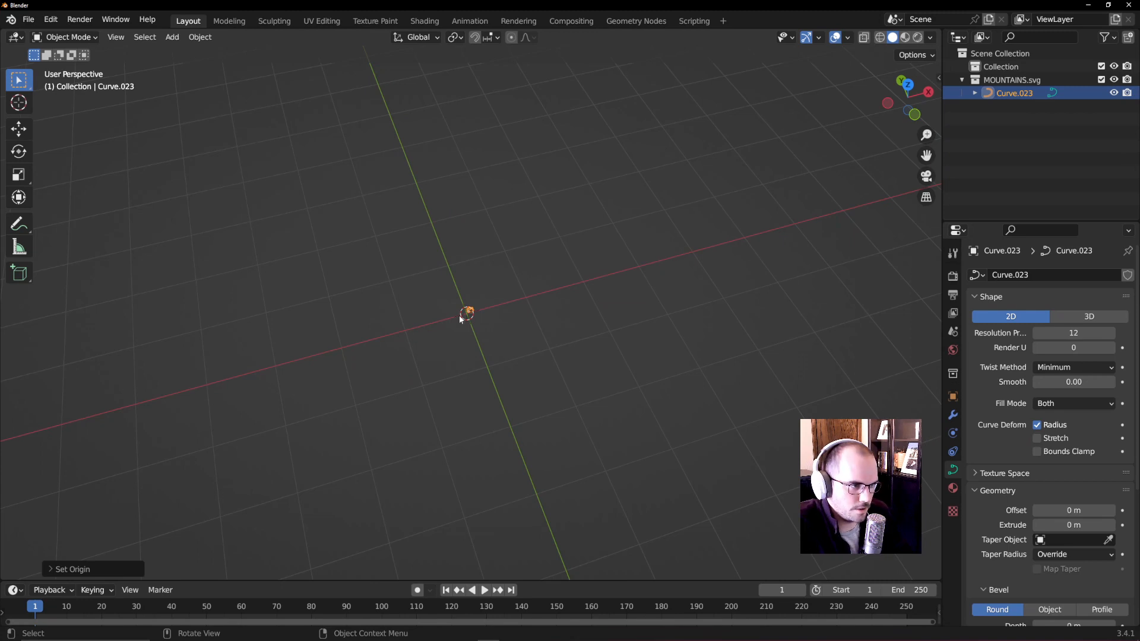
{"action": "key", "text": "s"}
{"action": "left_click", "coordinate": [617, 489]}
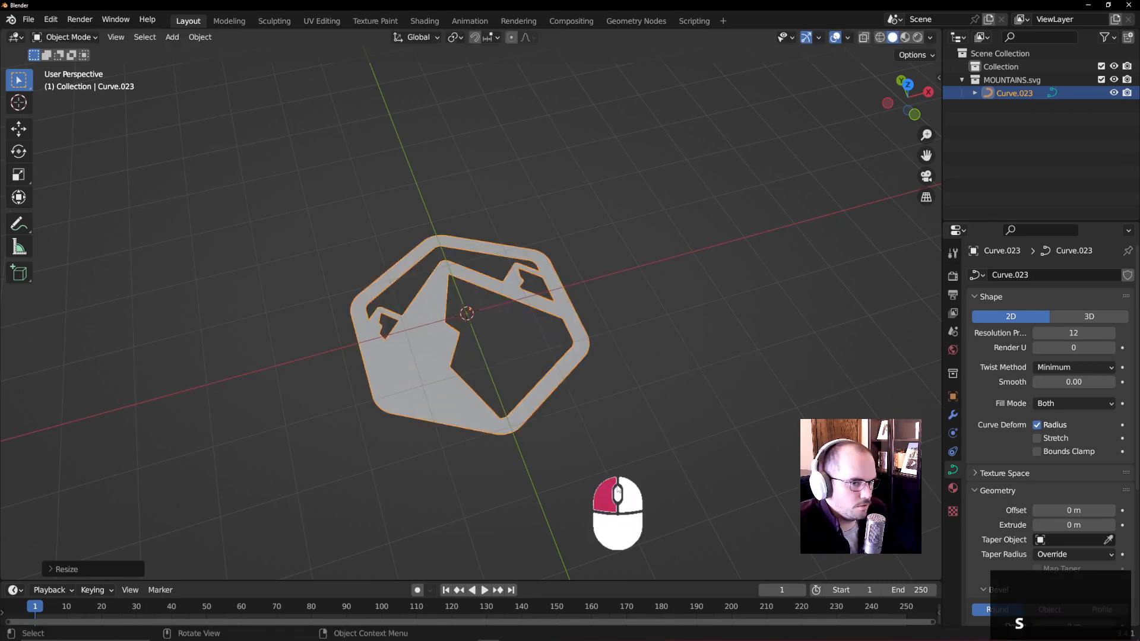
{"action": "left_click", "coordinate": [952, 396]}
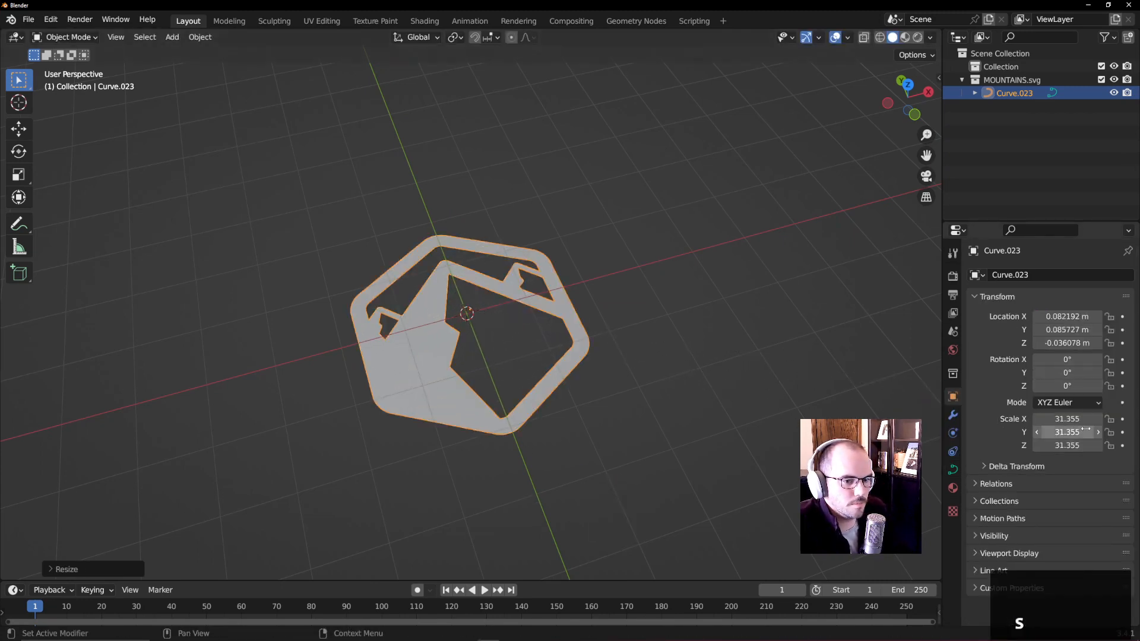
{"action": "key", "text": "s"}
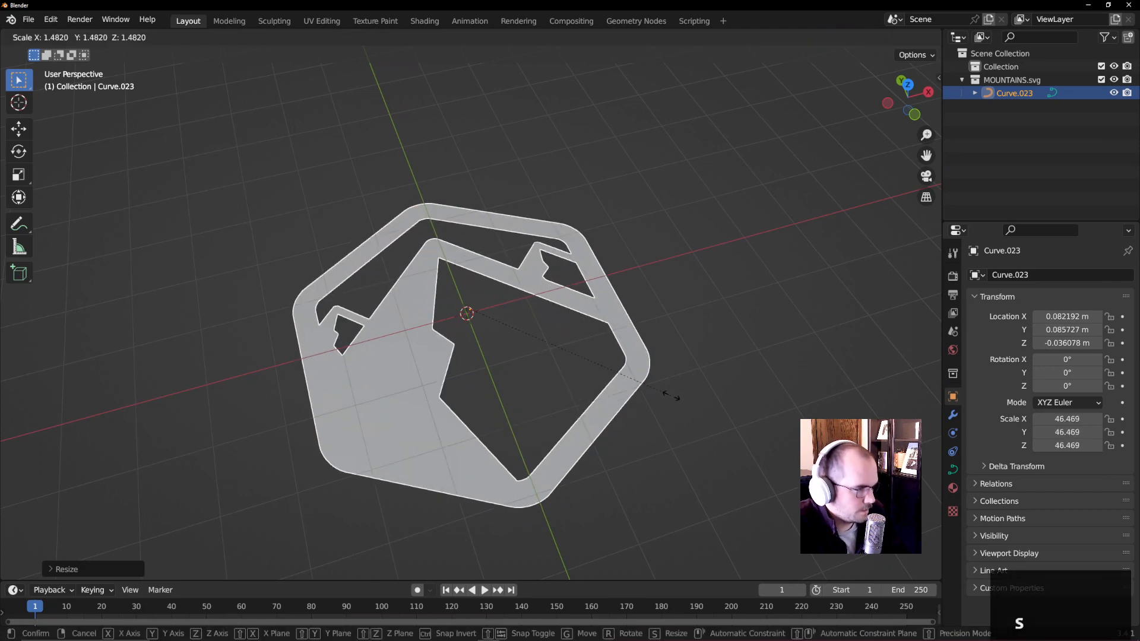
{"action": "left_click", "coordinate": [610, 398]}
- Try to apply all transforms to the emblem's 2D curve
{"action": "middle_click_drag", "start_coordinate": [610, 398], "coordinate": [621, 288]}
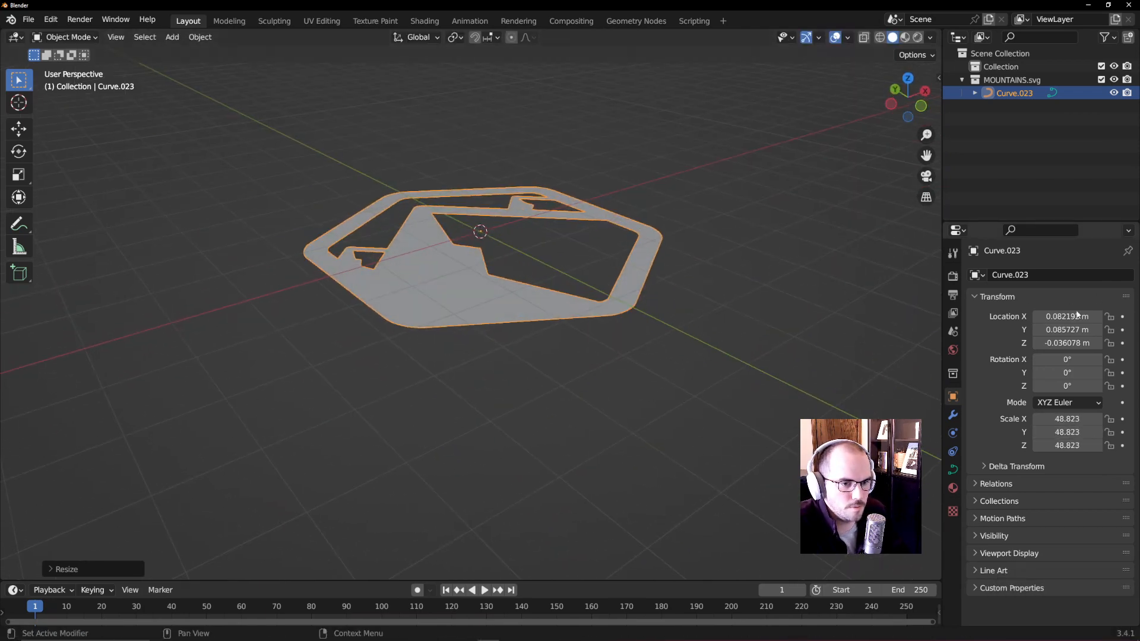
{"action": "right_click", "coordinate": [467, 293]}
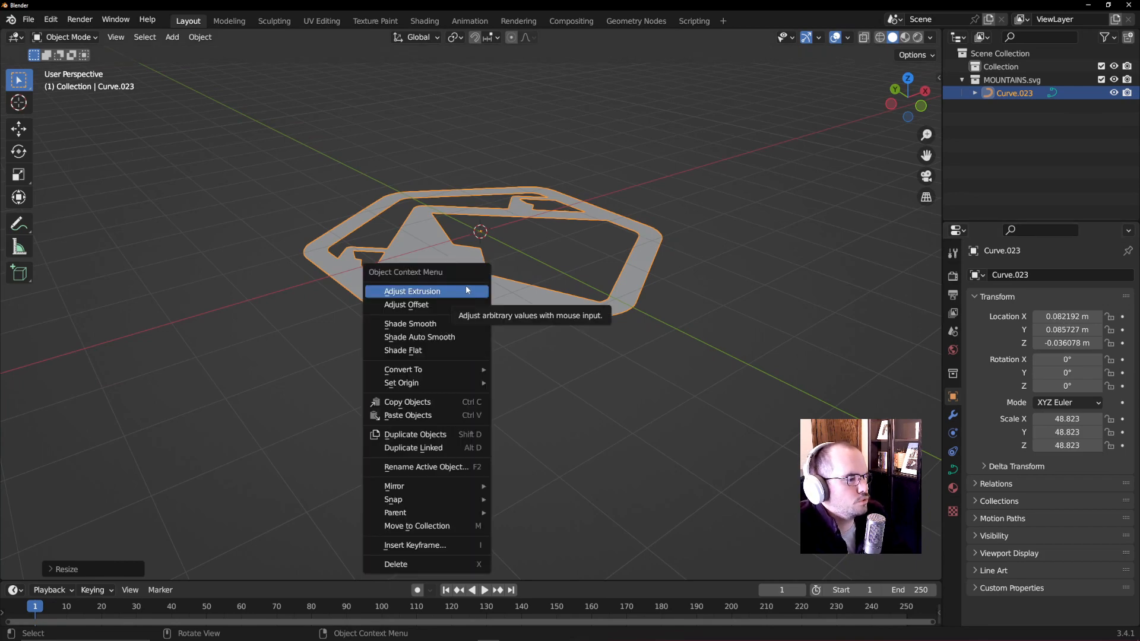
{"action": "left_click", "coordinate": [200, 36]}
{"action": "mouse_move", "coordinate": [256, 112]}
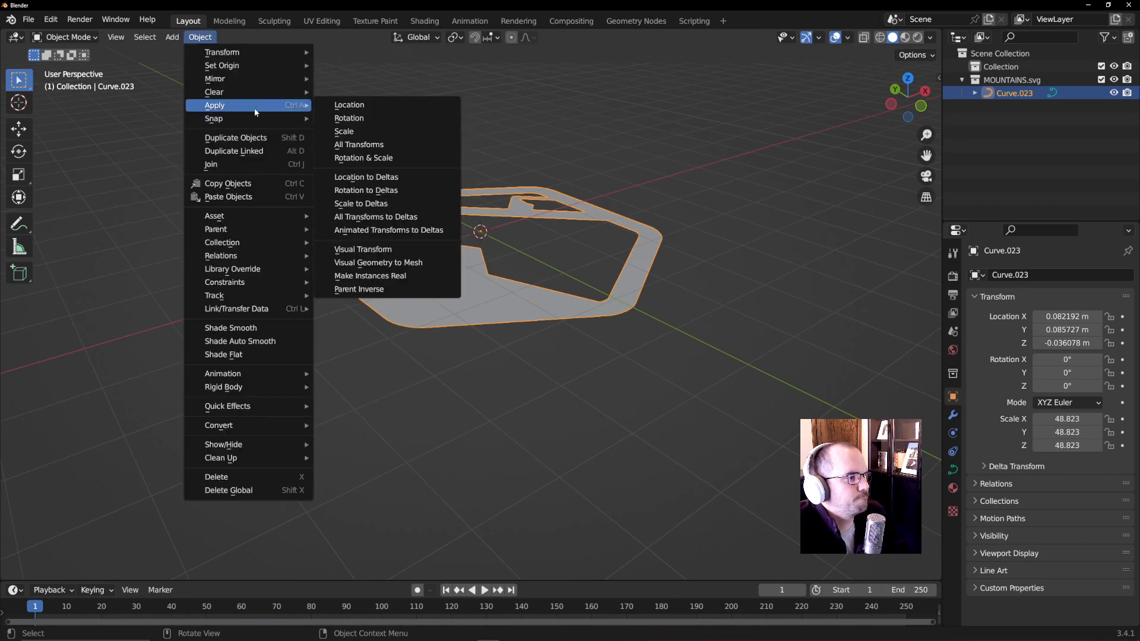
{"action": "left_click", "coordinate": [391, 148]}
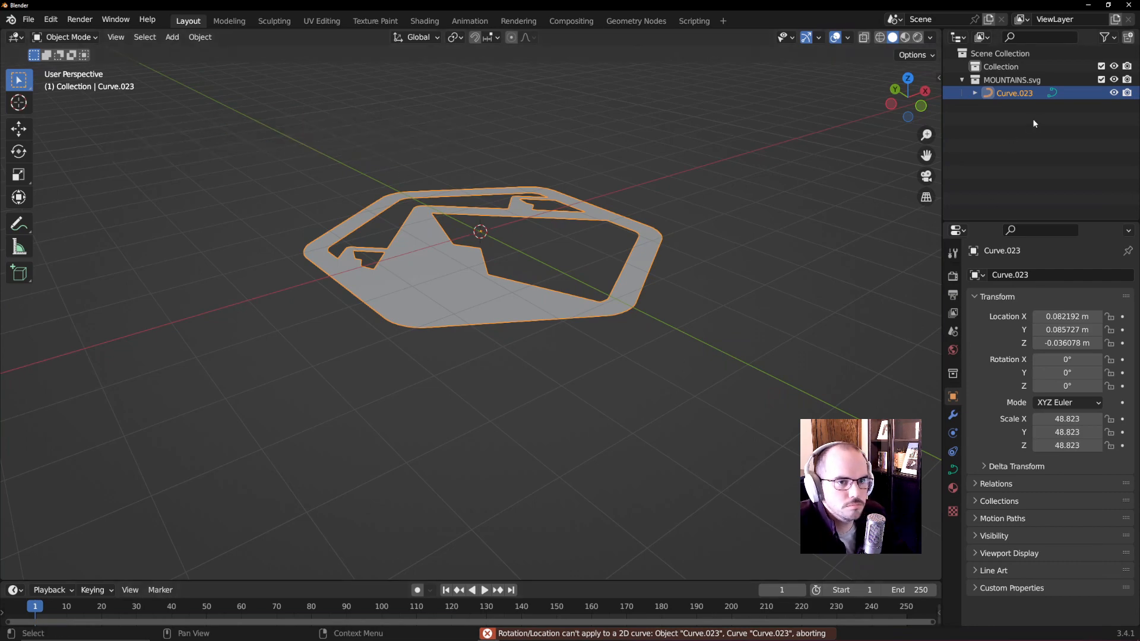
- Examine the emblem curve's control points, rounded corners and shape settings up close
{"action": "middle_click_drag", "start_coordinate": [436, 292], "coordinate": [489, 287]}
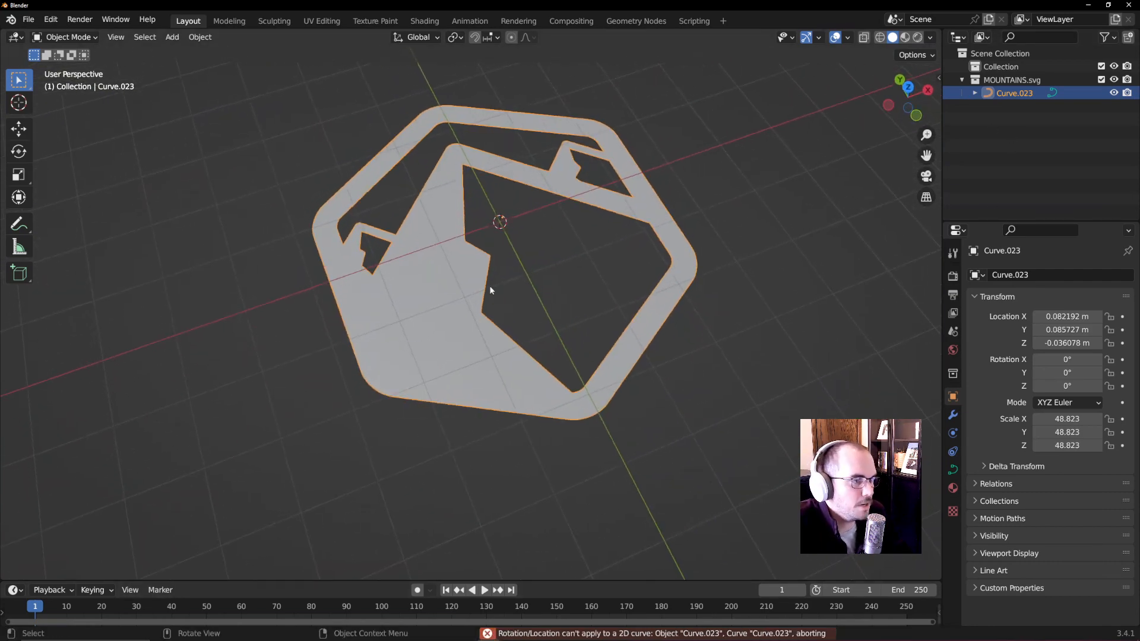
{"action": "key", "text": "Tab"}
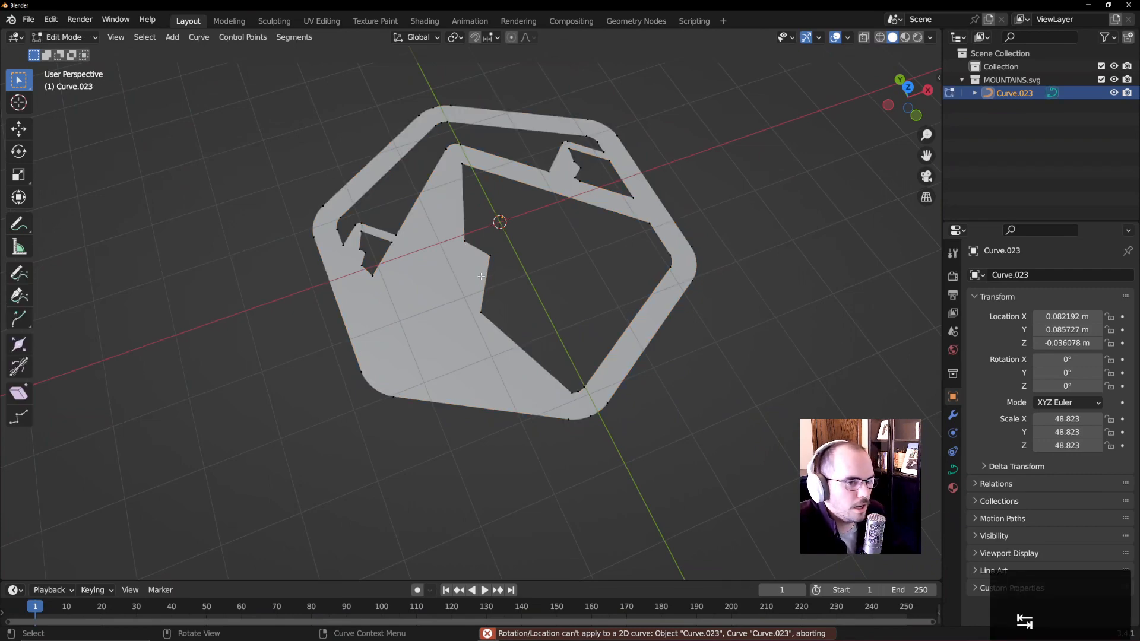
{"action": "key", "text": "Tab"}
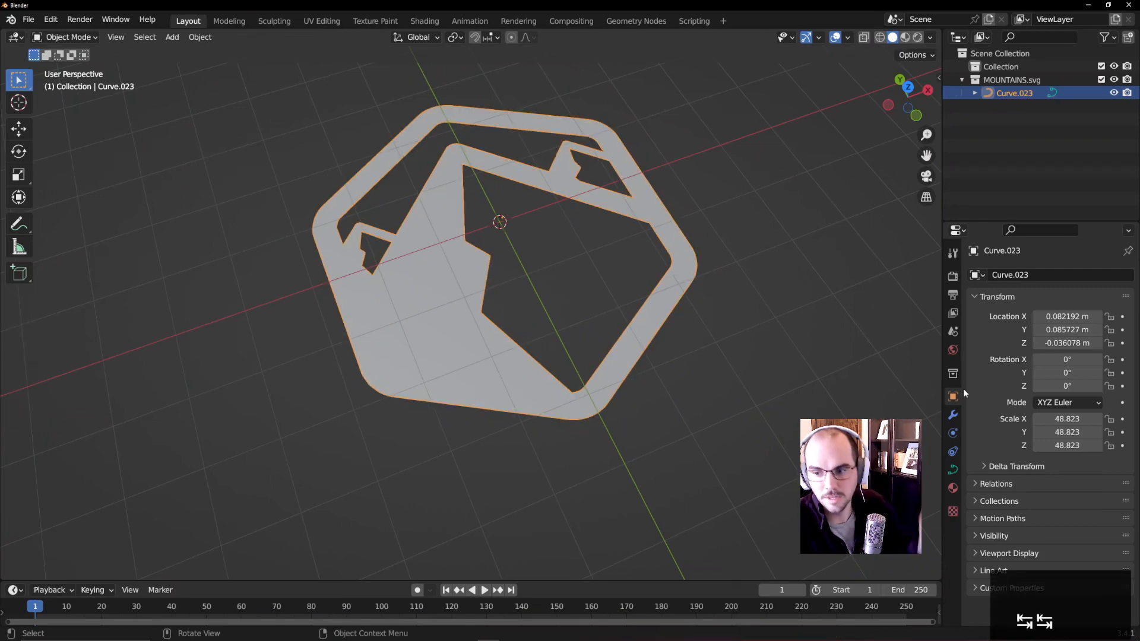
{"action": "middle_click_drag", "start_coordinate": [561, 356], "coordinate": [556, 295]}
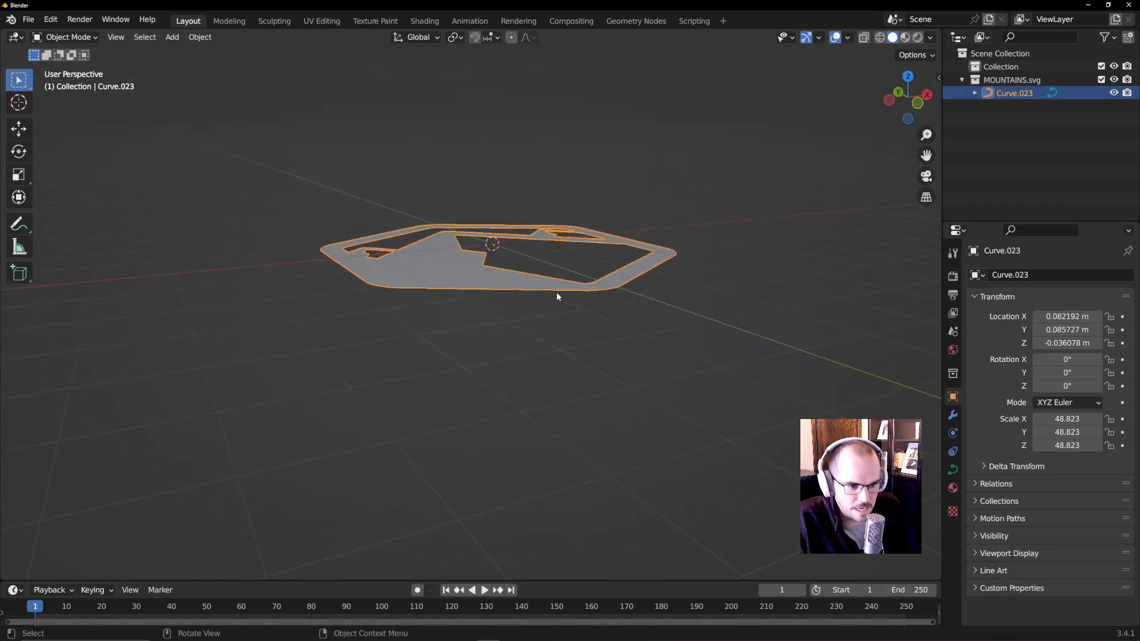
{"action": "left_click", "coordinate": [953, 469]}
{"action": "middle_click_drag", "start_coordinate": [585, 285], "coordinate": [560, 405]}
{"action": "middle_click_drag", "start_coordinate": [330, 310], "coordinate": [479, 309], "text": "shift"}
{"action": "scroll", "coordinate": [488, 299], "scroll_direction": "up", "scroll_amount": 7}
{"action": "middle_click_drag", "start_coordinate": [612, 209], "coordinate": [474, 205], "text": "shift"}
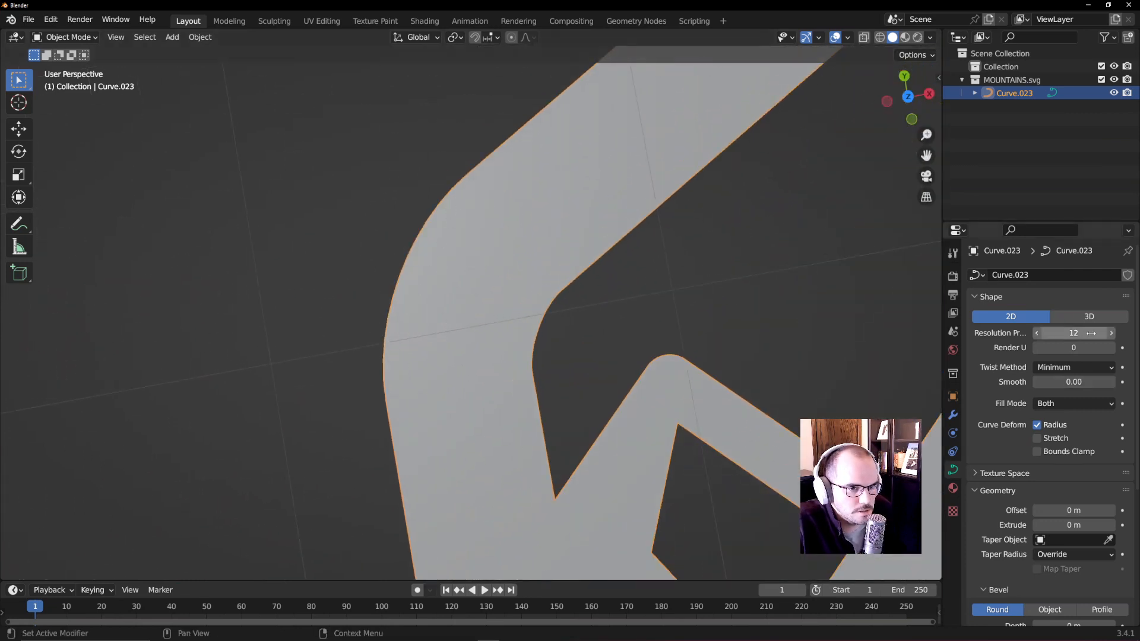
{"action": "middle_click_drag", "start_coordinate": [664, 380], "coordinate": [523, 296], "text": "shift"}
{"action": "scroll", "coordinate": [599, 383], "scroll_direction": "up", "scroll_amount": 1}
{"action": "middle_click_drag", "start_coordinate": [733, 426], "coordinate": [629, 297], "text": "shift"}
{"action": "key", "text": "Tab"}
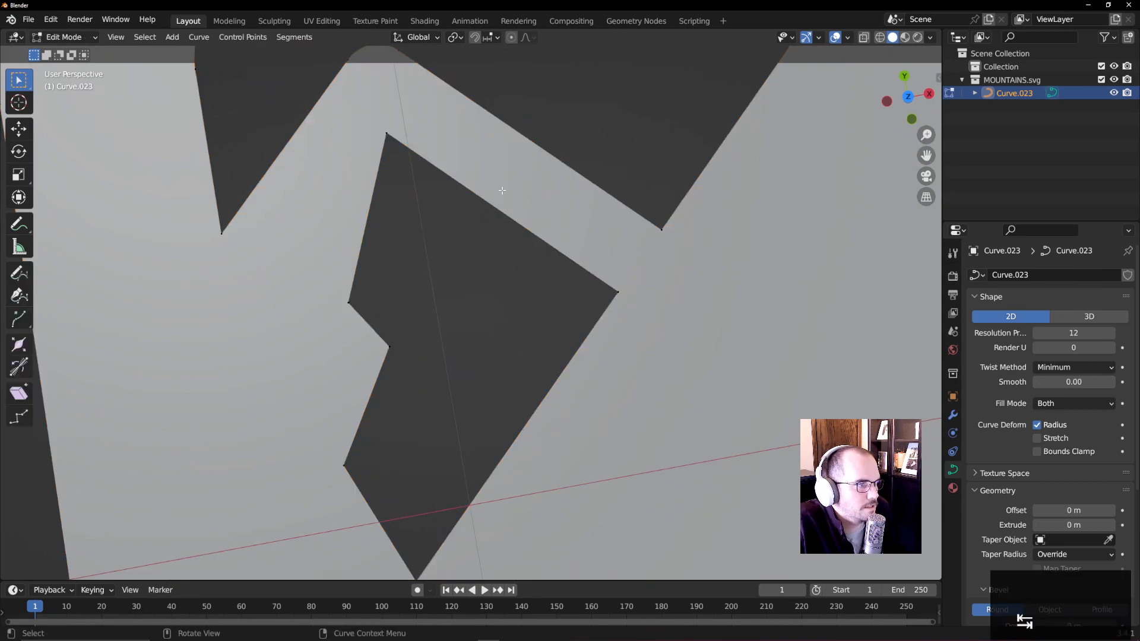
{"action": "scroll", "coordinate": [555, 364], "scroll_direction": "up", "scroll_amount": 6}
{"action": "scroll", "coordinate": [516, 340], "scroll_direction": "down", "scroll_amount": 5}
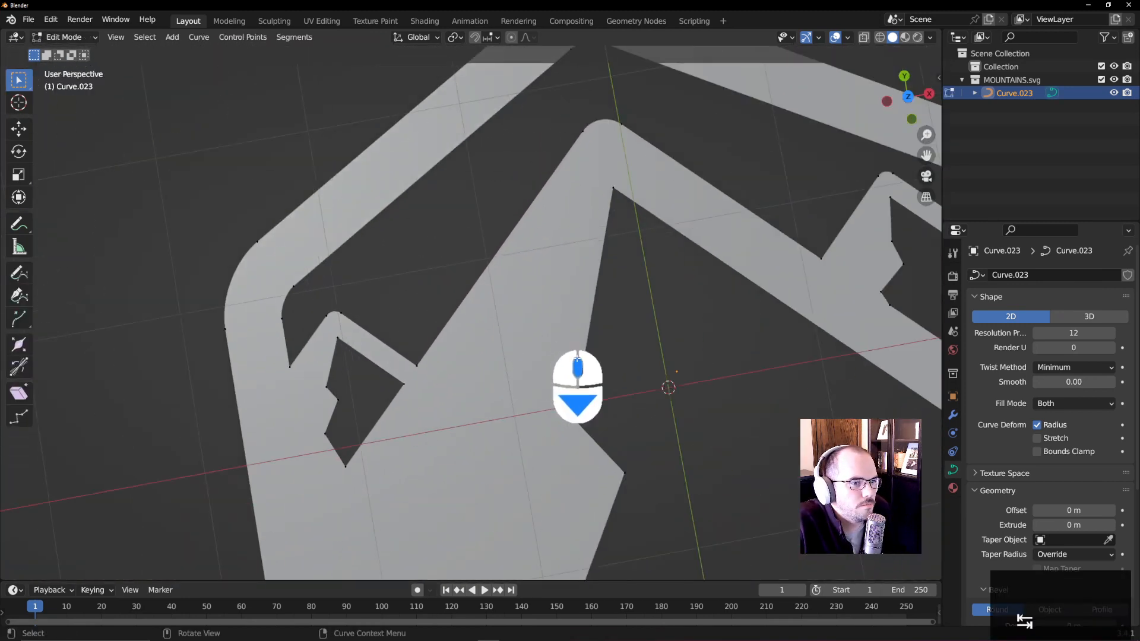
- Convert the mountain emblem from a curve to a mesh in Object Mode
{"action": "key", "text": "Tab"}
{"action": "left_click", "coordinate": [201, 36]}
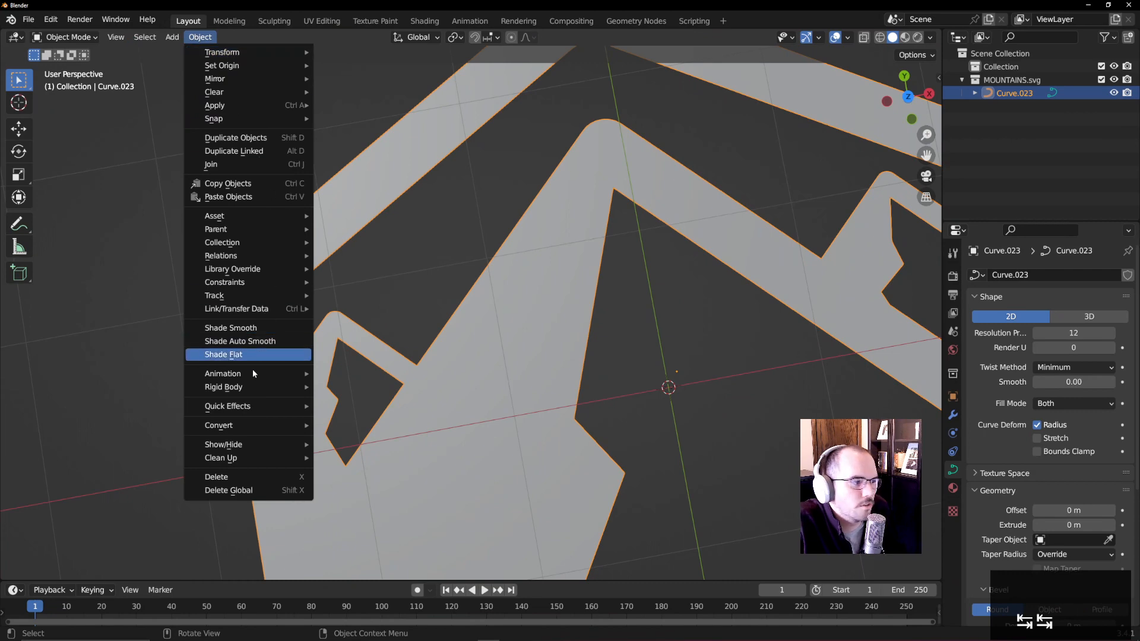
{"action": "left_click", "coordinate": [345, 438]}
{"action": "scroll", "coordinate": [528, 336], "scroll_direction": "down", "scroll_amount": 4}
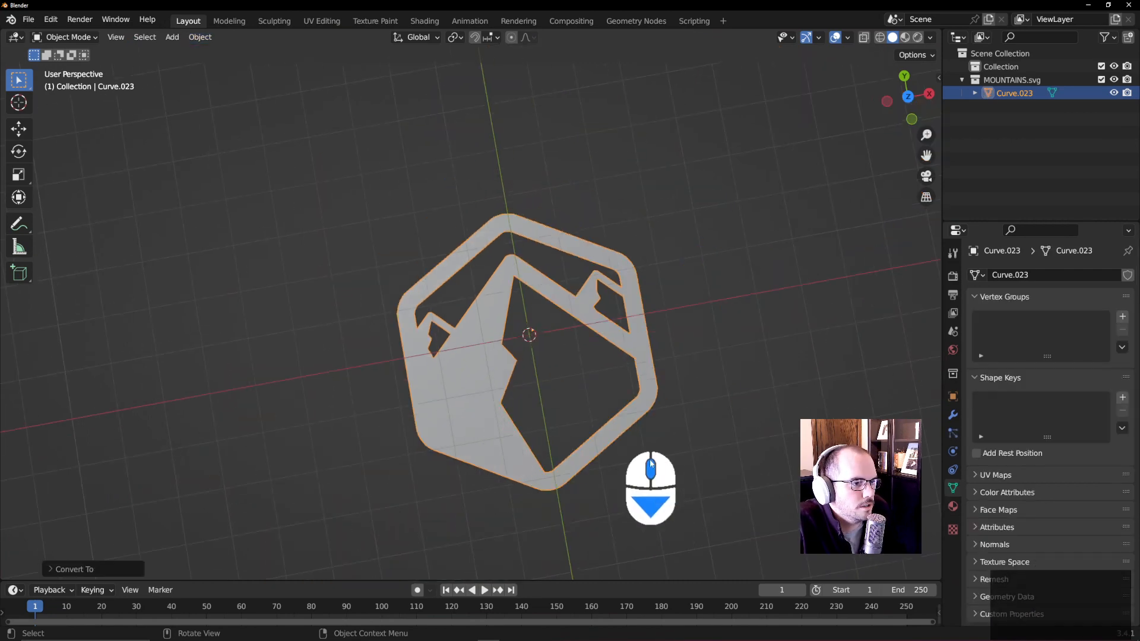
- Extrude all faces of the emblem mesh upward along their normal to give it thickness, and return to Object Mode
{"action": "middle_click_drag", "start_coordinate": [650, 464], "coordinate": [636, 336]}
{"action": "key", "text": "Tab"}
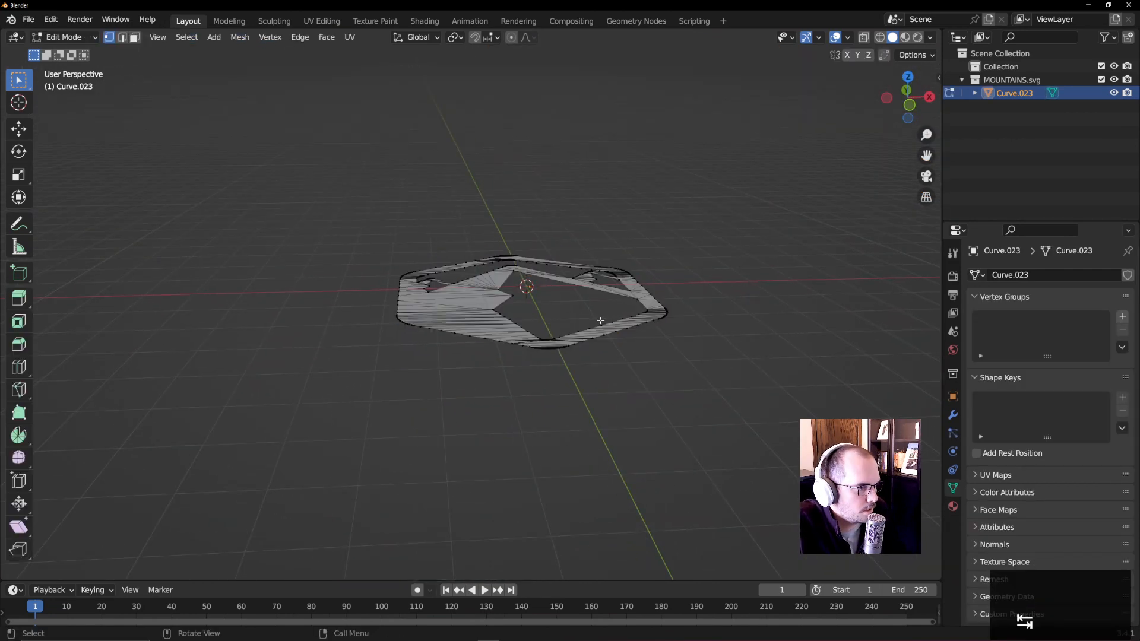
{"action": "key", "text": "Tab"}
{"action": "key", "text": "a"}
{"action": "key", "text": "Tab"}
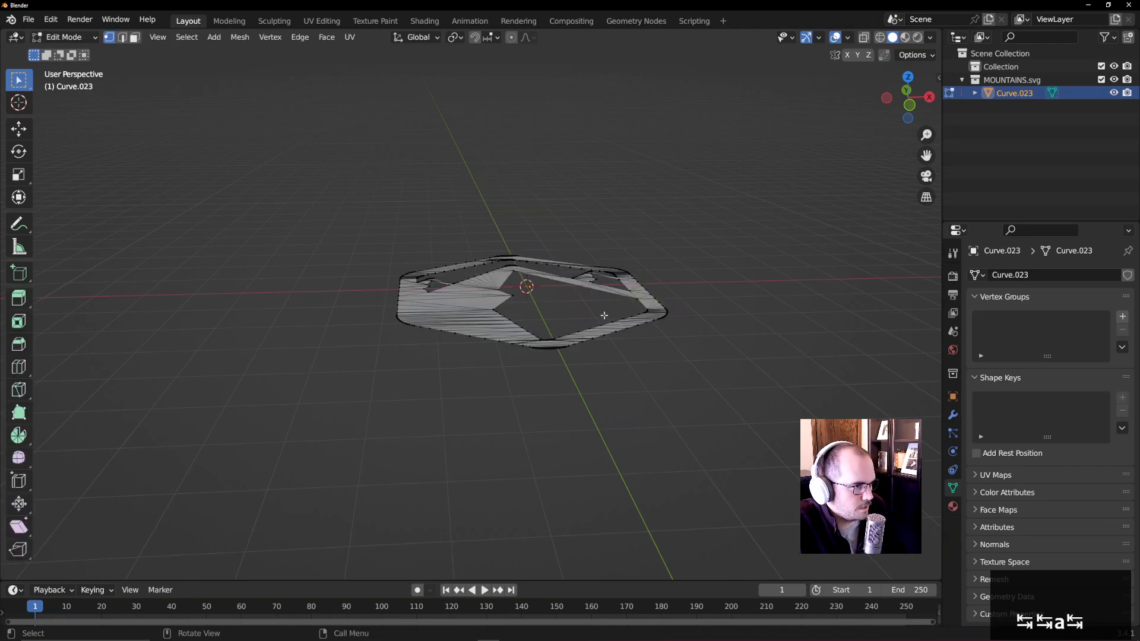
{"action": "key", "text": "a"}
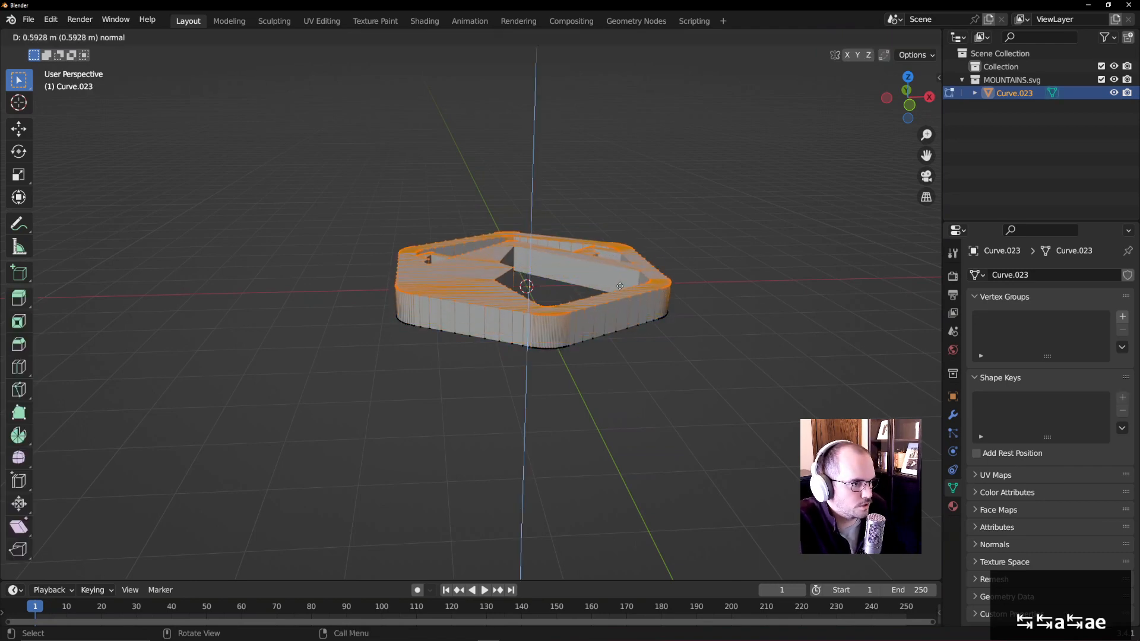
{"action": "left_click", "coordinate": [611, 309]}
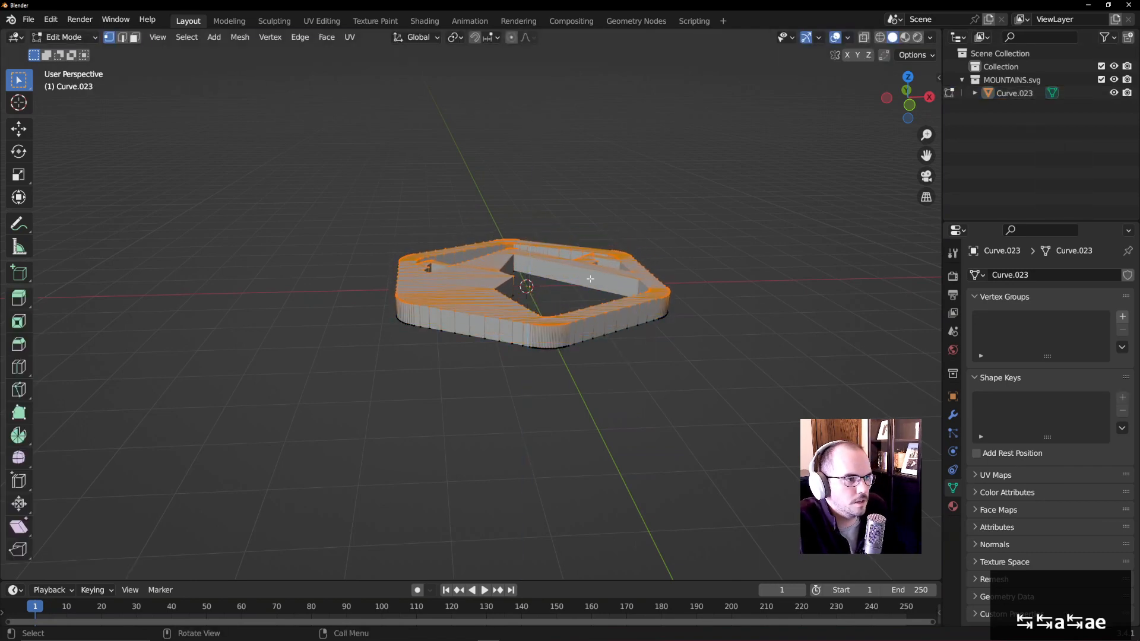
{"action": "key", "text": "Tab"}
{"action": "middle_click_drag", "start_coordinate": [611, 309], "coordinate": [732, 341]}
{"action": "left_click", "coordinate": [589, 306]}
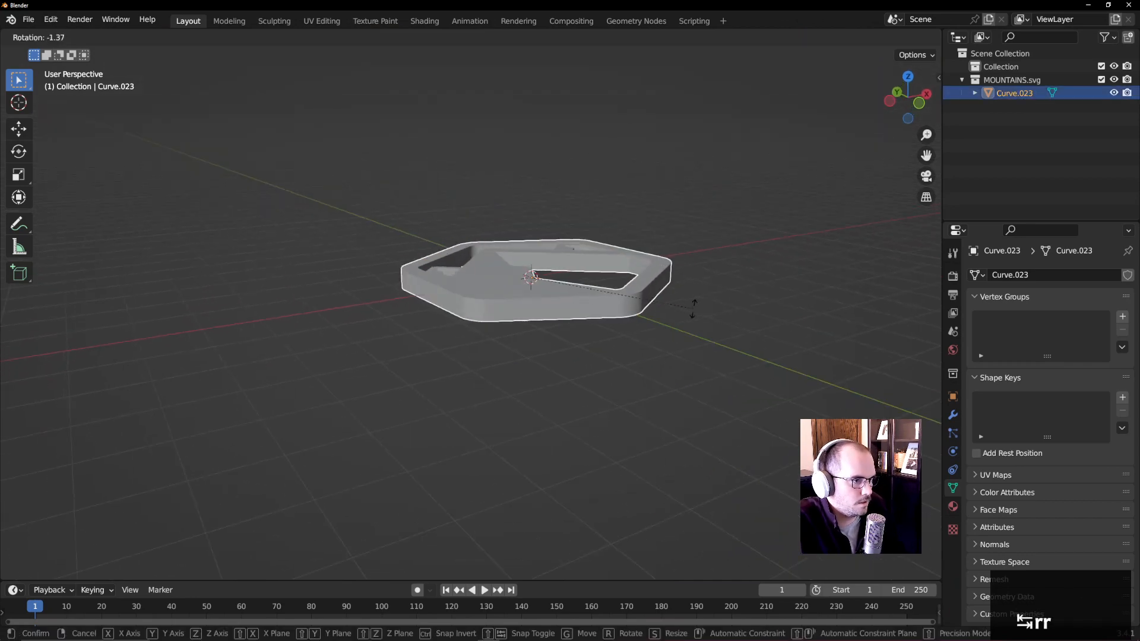
{"action": "key", "text": "r"}
{"action": "left_click", "coordinate": [600, 337]}
{"action": "key", "text": "ctrl+z"}
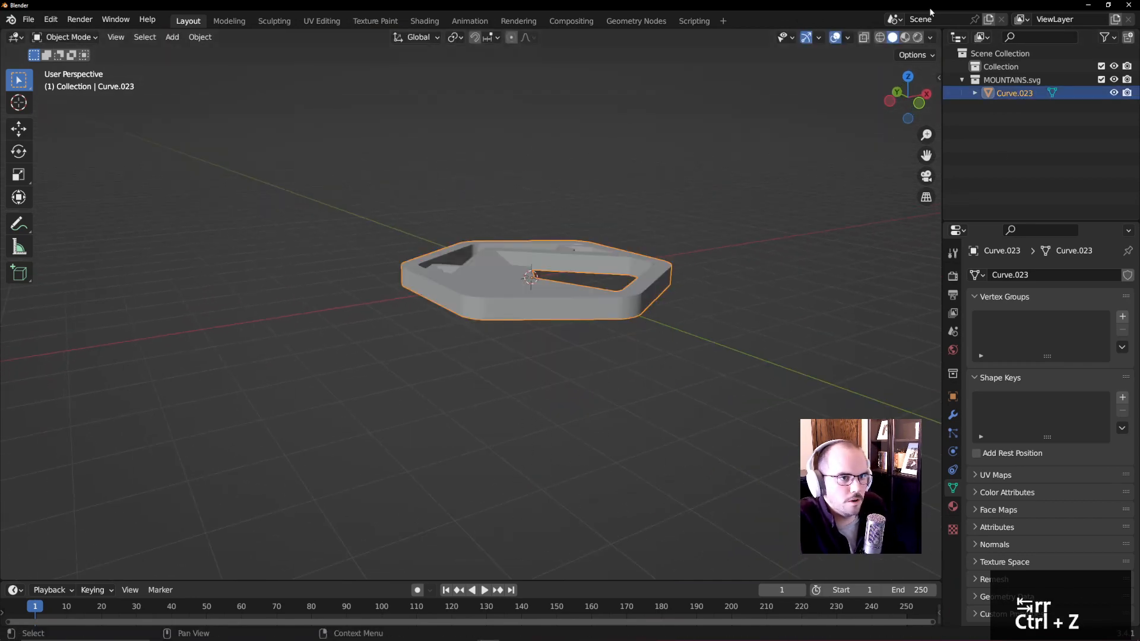
- Rotate the extruded emblem 90° around the X axis so it stands upright
{"action": "middle_click_drag", "start_coordinate": [658, 415], "coordinate": [591, 409]}
{"action": "key", "text": "r"}
{"action": "key", "text": "x"}
{"action": "key", "text": "9"}
{"action": "key", "text": "0"}
{"action": "key", "text": "Return"}
{"action": "scroll", "coordinate": [591, 409], "scroll_direction": "down", "scroll_amount": 3}
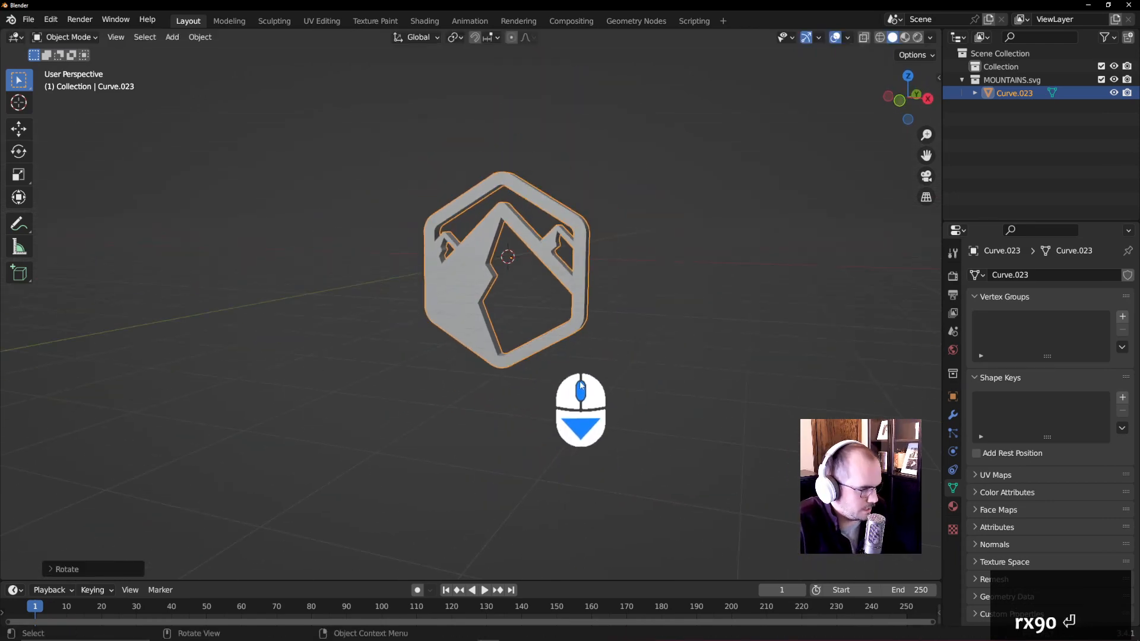
- Add a camera to the scene and align it to the current view of the emblem
{"action": "key", "text": "shift+a"}
{"action": "mouse_move", "coordinate": [689, 309]}
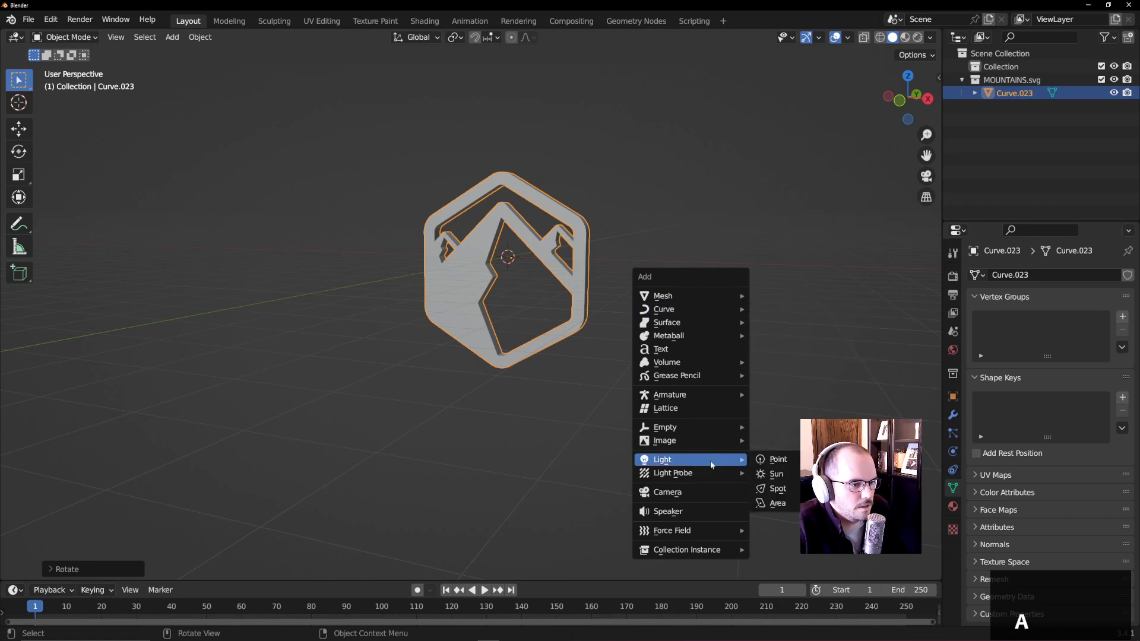
{"action": "left_click", "coordinate": [700, 492]}
{"action": "key", "text": "ctrl+alt+KP_0"}
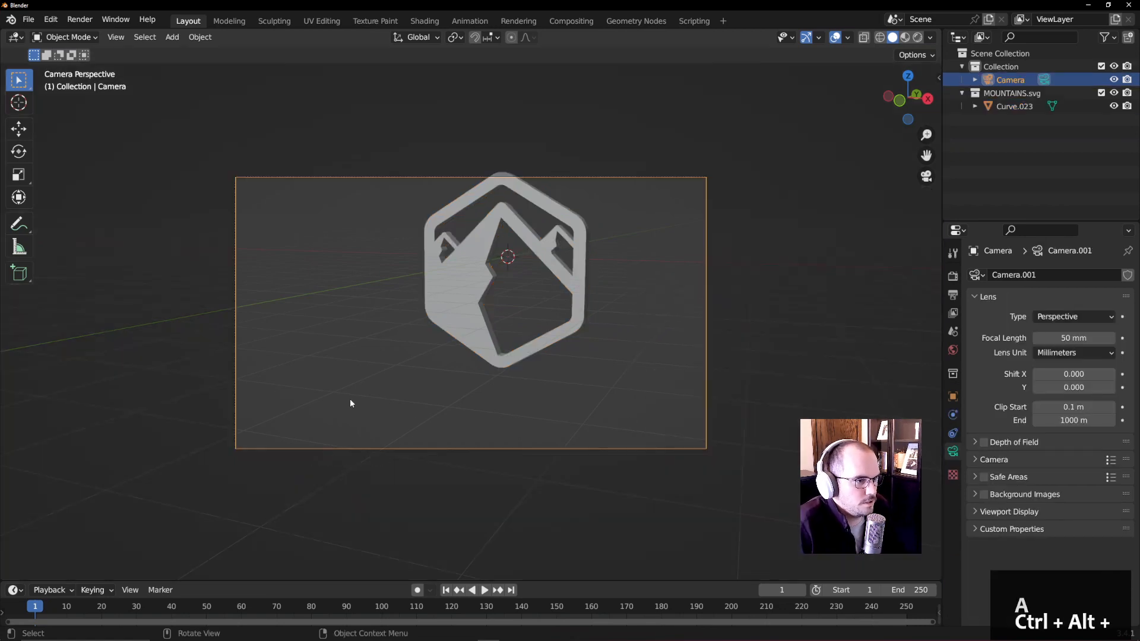
- Move the emblem so it sits centrally inside the camera frame, and deselect it
{"action": "left_click", "coordinate": [480, 276]}
{"action": "key", "text": "g"}
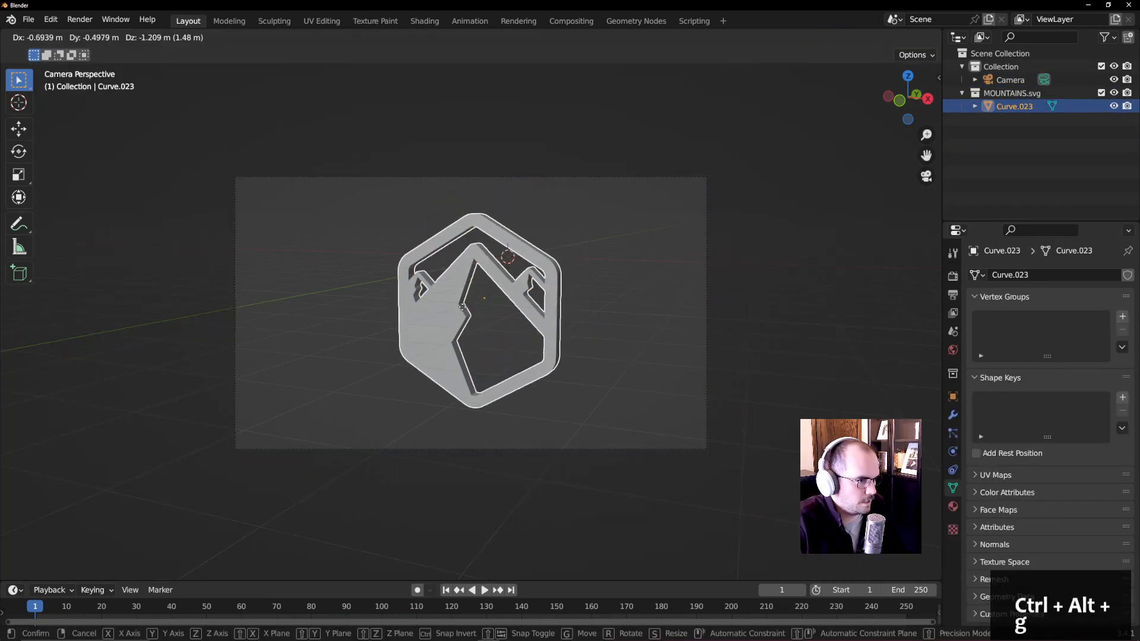
{"action": "left_click", "coordinate": [460, 330]}
{"action": "left_click", "coordinate": [762, 399]}
{"action": "key", "text": "a"}
{"action": "left_click", "coordinate": [718, 397]}
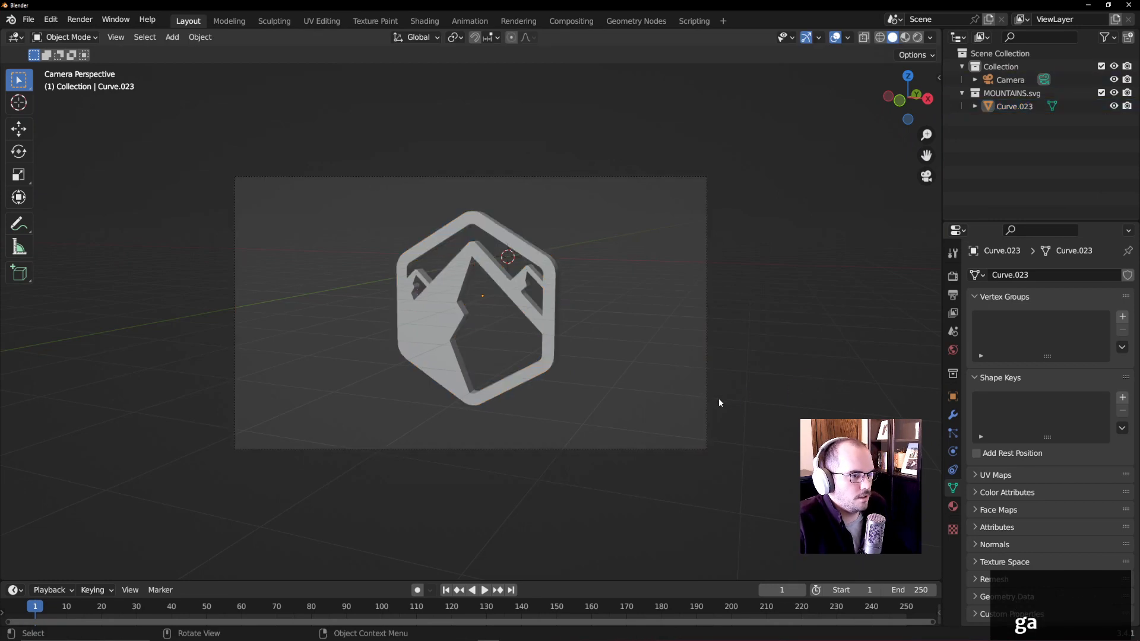
- Add an area light, move it away from the emblem to the camera's side, and aim it at the emblem
{"action": "key", "text": "KP_0"}
{"action": "key", "text": "shift+a"}
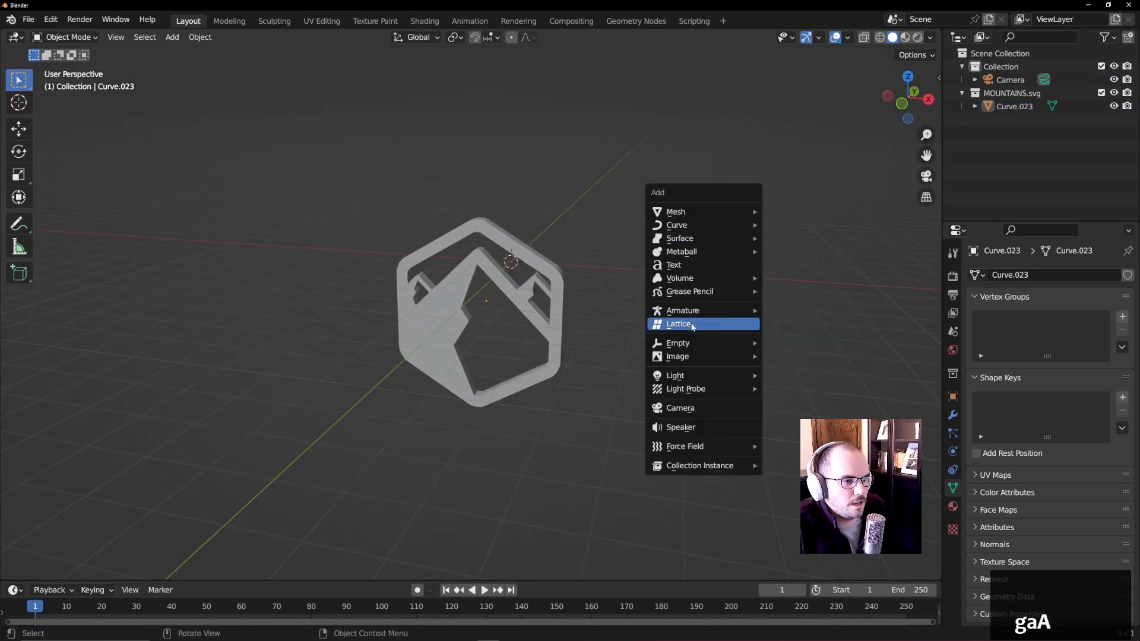
{"action": "mouse_move", "coordinate": [682, 375]}
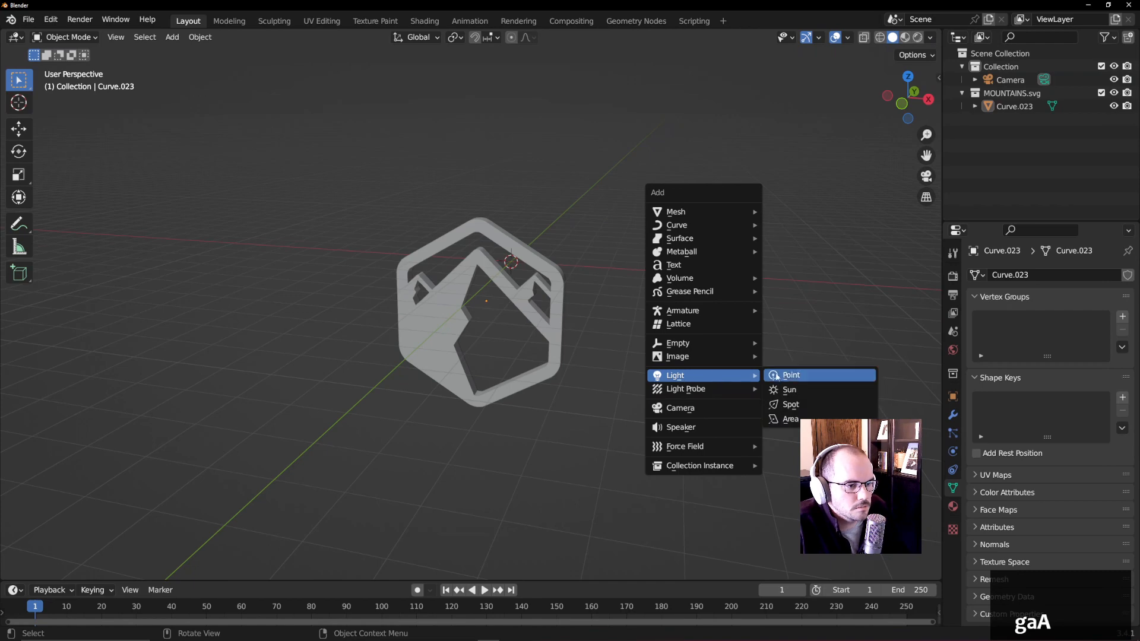
{"action": "left_click", "coordinate": [786, 419]}
{"action": "middle_click_drag", "start_coordinate": [596, 397], "coordinate": [404, 362]}
{"action": "key", "text": "g"}
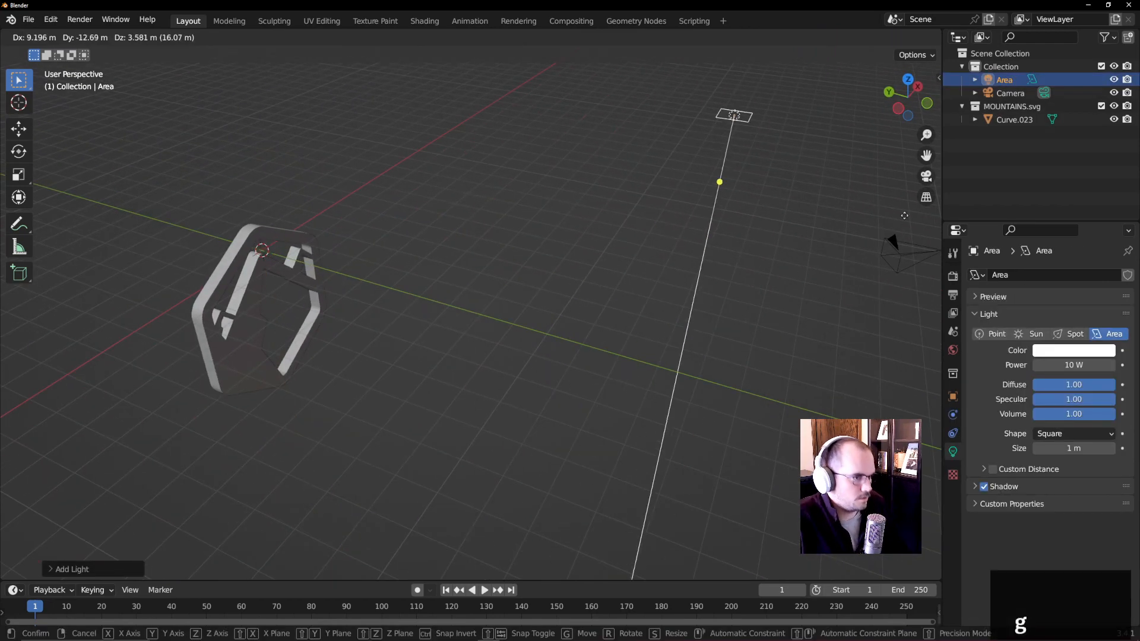
{"action": "left_click", "coordinate": [2, 178]}
{"action": "middle_click_drag", "start_coordinate": [763, 158], "coordinate": [653, 320]}
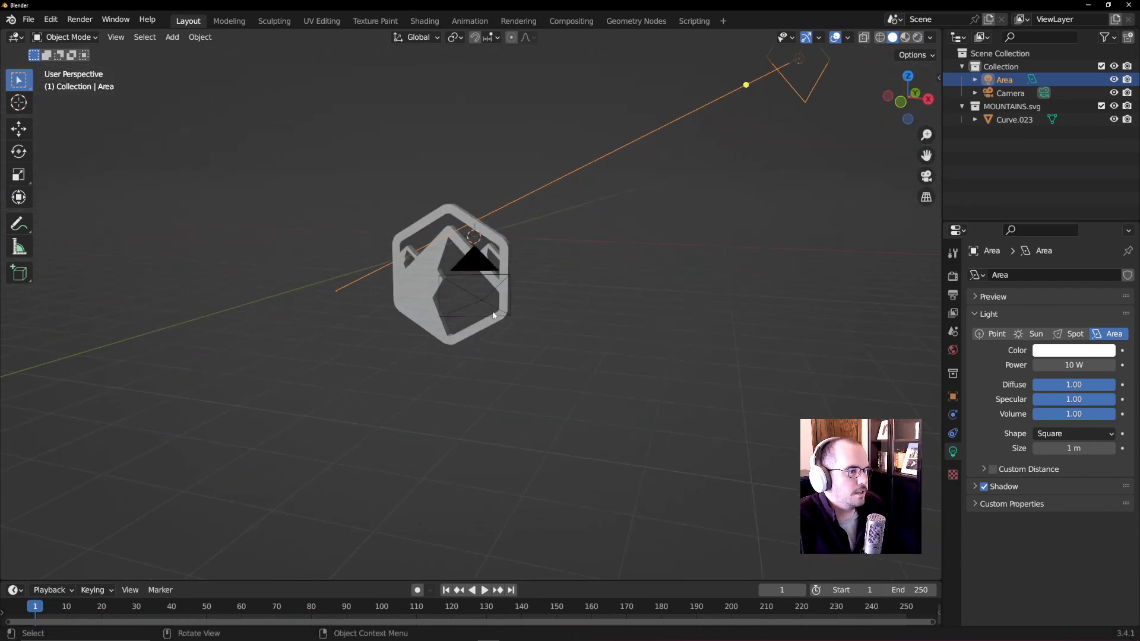
- Set the area light's power to 1500 W and its size to 4 m
{"action": "scroll", "coordinate": [717, 324], "scroll_direction": "down", "scroll_amount": 3}
{"action": "left_click", "coordinate": [1062, 365]}
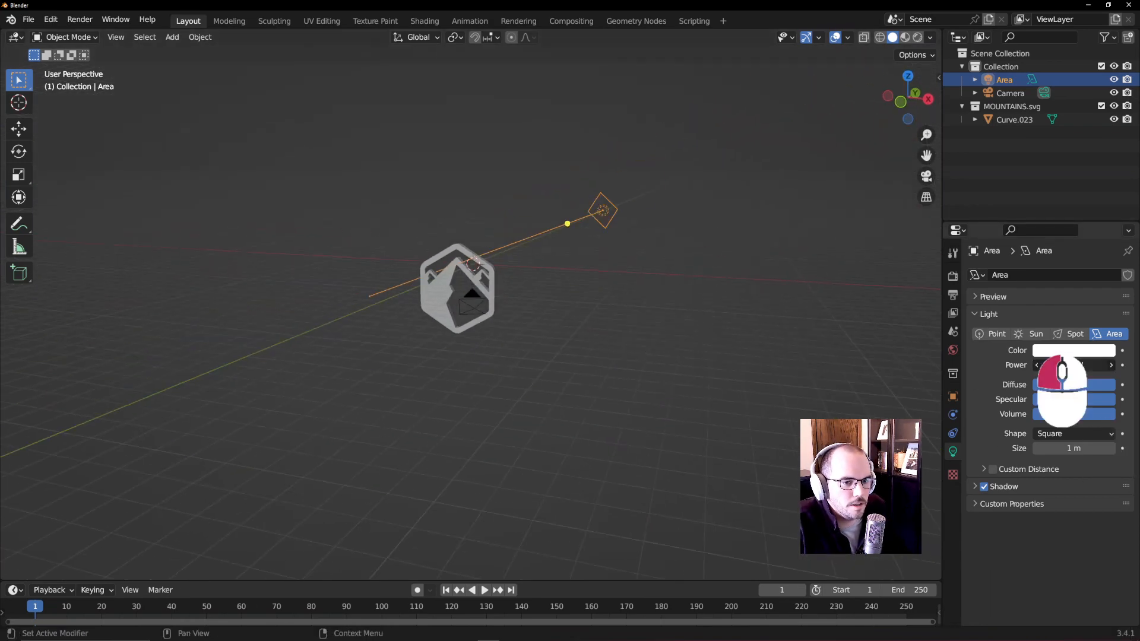
{"action": "type", "text": "1500 W"}
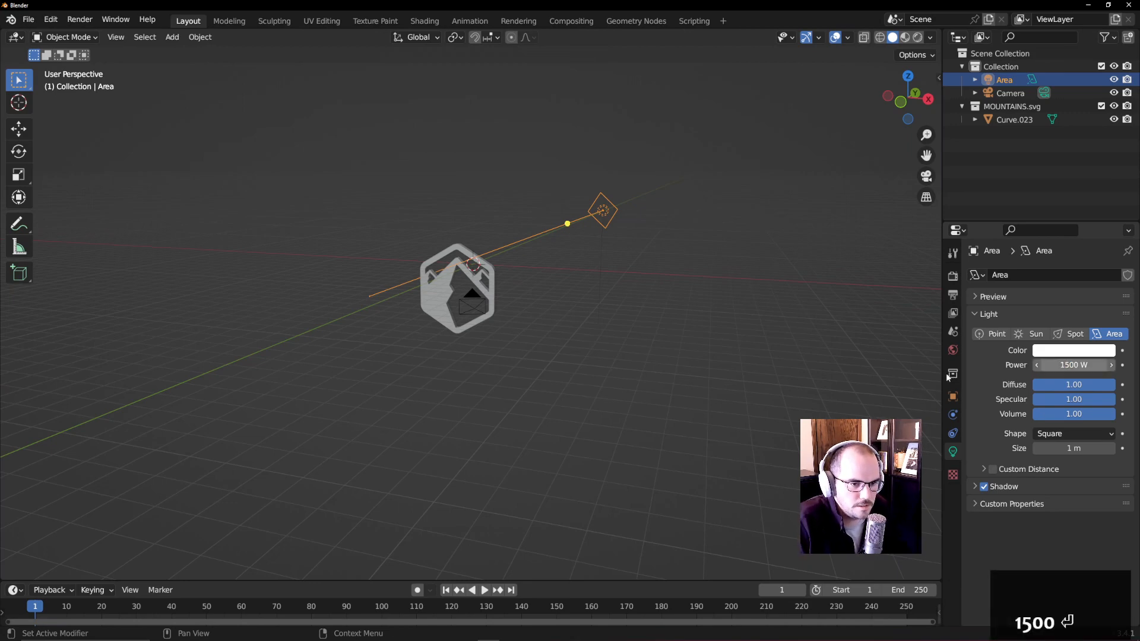
{"action": "left_click", "coordinate": [1081, 450]}
{"action": "type", "text": "4"}
{"action": "key", "text": "Return"}
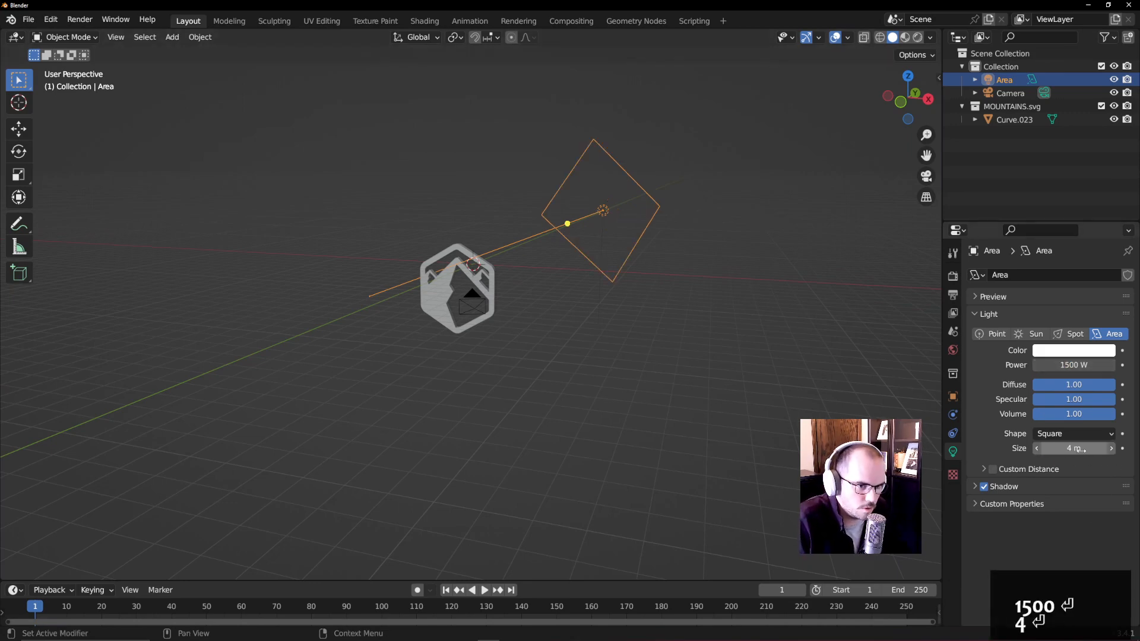
- Show the scene through the camera in rendered shading and set the render engine to Cycles
{"action": "key", "text": "KP_0"}
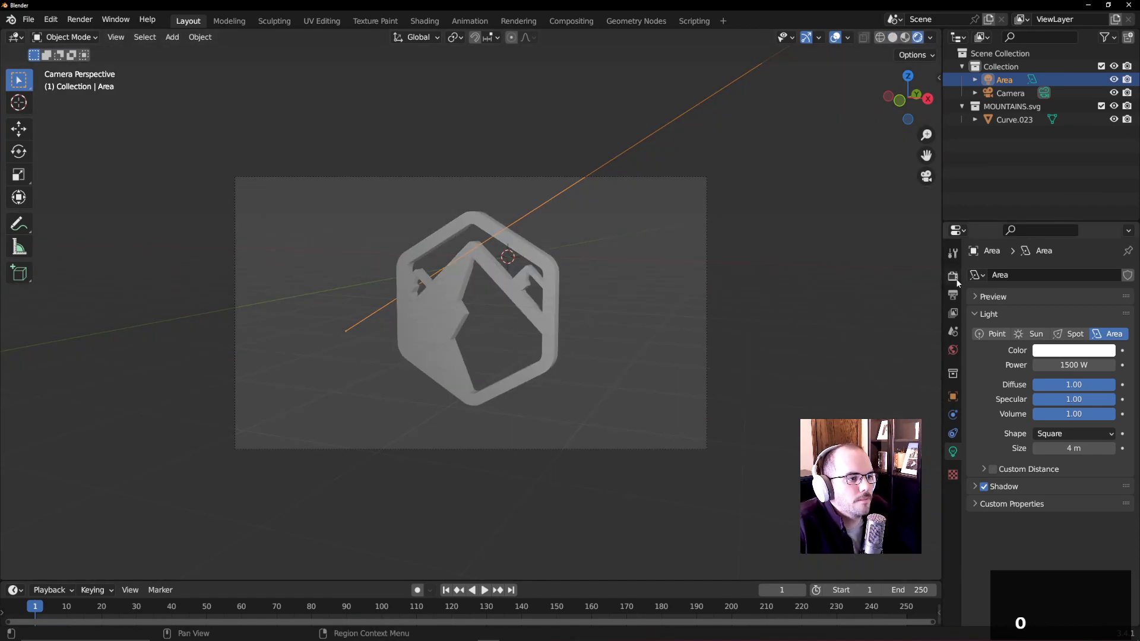
{"action": "left_click", "coordinate": [954, 277]}
{"action": "left_click", "coordinate": [1077, 275]}
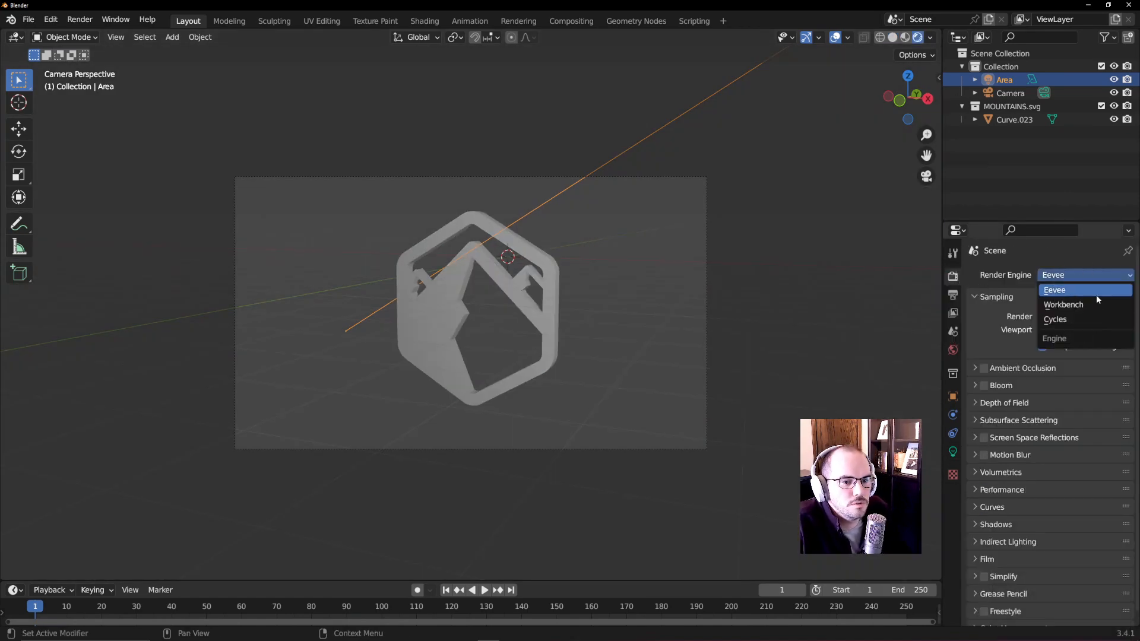
{"action": "left_click", "coordinate": [1062, 319]}
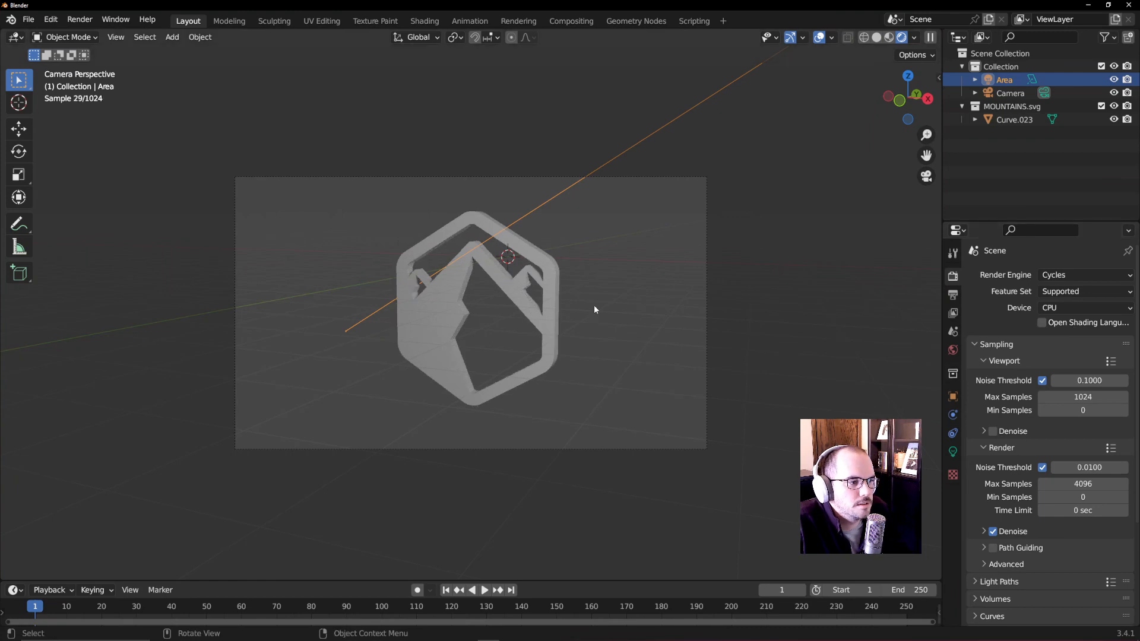
- Give the emblem's material a light blue base color, a metallic value of about 0.088 and zero roughness
{"action": "left_click", "coordinate": [1014, 120]}
{"action": "left_click", "coordinate": [952, 506]}
{"action": "left_click", "coordinate": [1019, 333]}
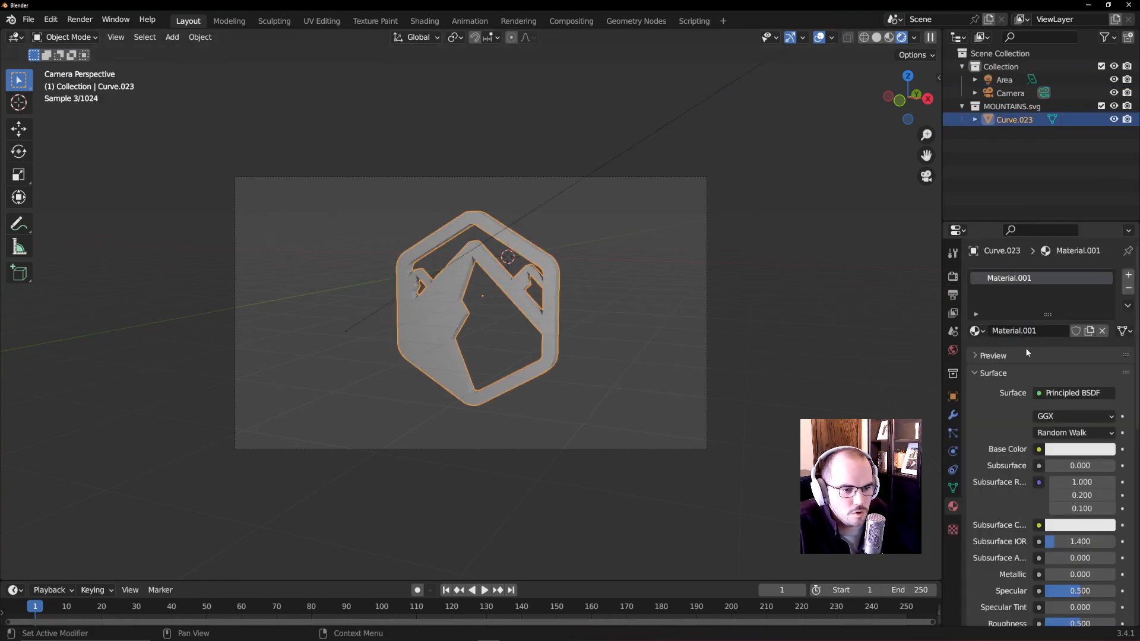
{"action": "left_click", "coordinate": [1077, 449]}
{"action": "left_click_drag", "start_coordinate": [1058, 297], "coordinate": [1060, 292]}
{"action": "scroll", "coordinate": [1019, 552], "scroll_direction": "down", "scroll_amount": 2}
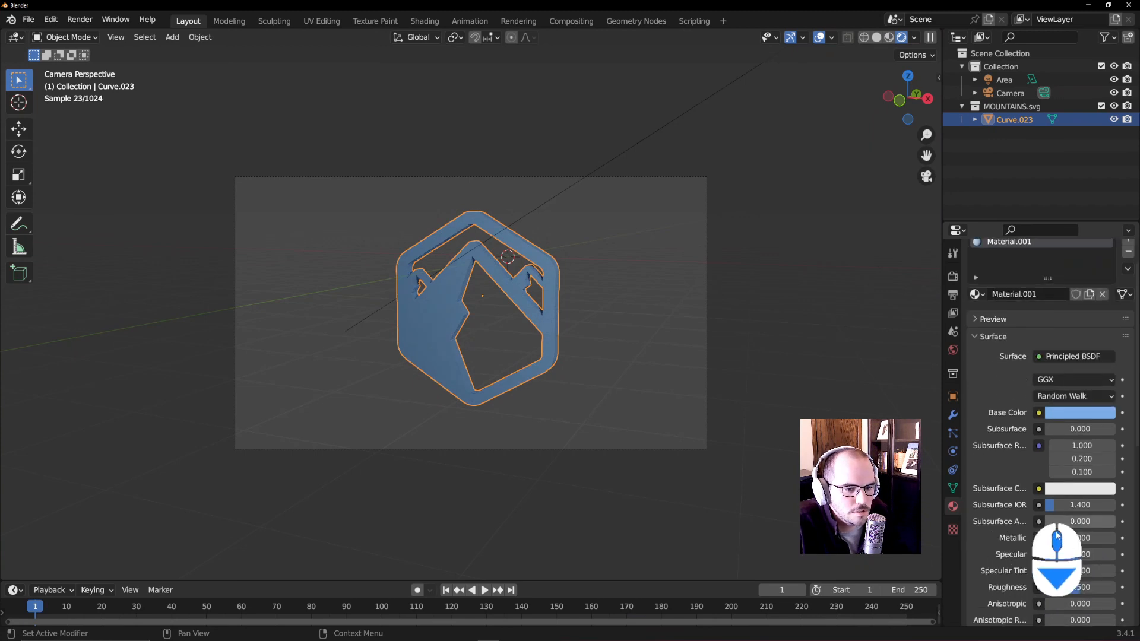
{"action": "left_click_drag", "start_coordinate": [1062, 538], "coordinate": [1042, 515]}
{"action": "scroll", "coordinate": [1083, 534], "scroll_direction": "down", "scroll_amount": 3}
- Add a second area light, move it well away from the emblem, and aim it at the emblem
{"action": "scroll", "coordinate": [794, 260], "scroll_direction": "down", "scroll_amount": 6}
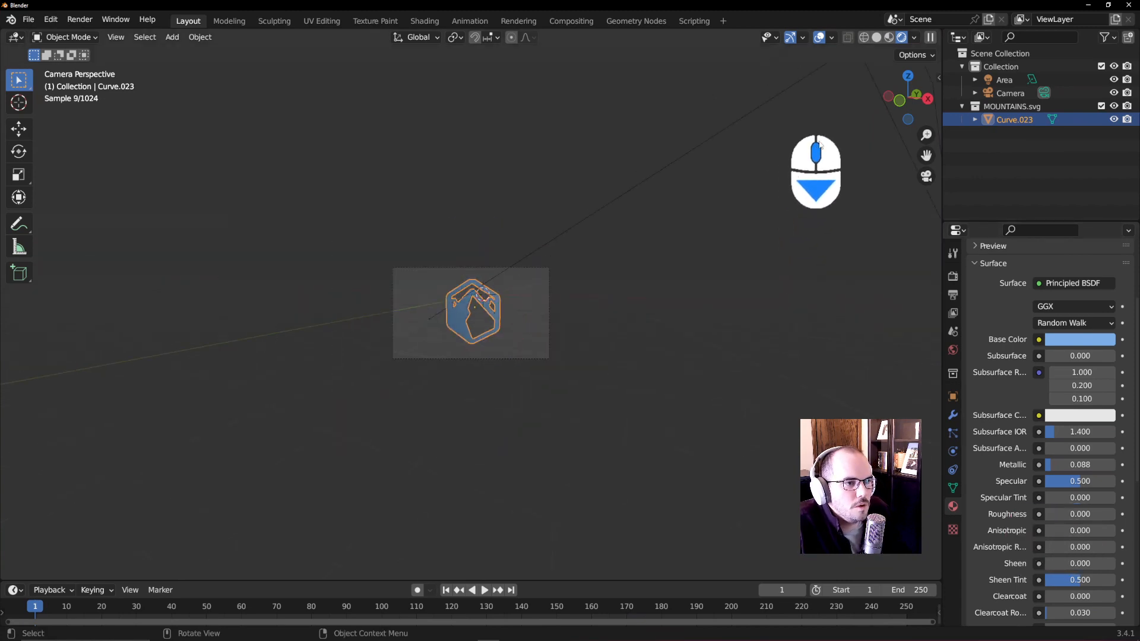
{"action": "scroll", "coordinate": [700, 249], "scroll_direction": "up", "scroll_amount": 4}
{"action": "key", "text": "shift+a"}
{"action": "mouse_move", "coordinate": [565, 148]}
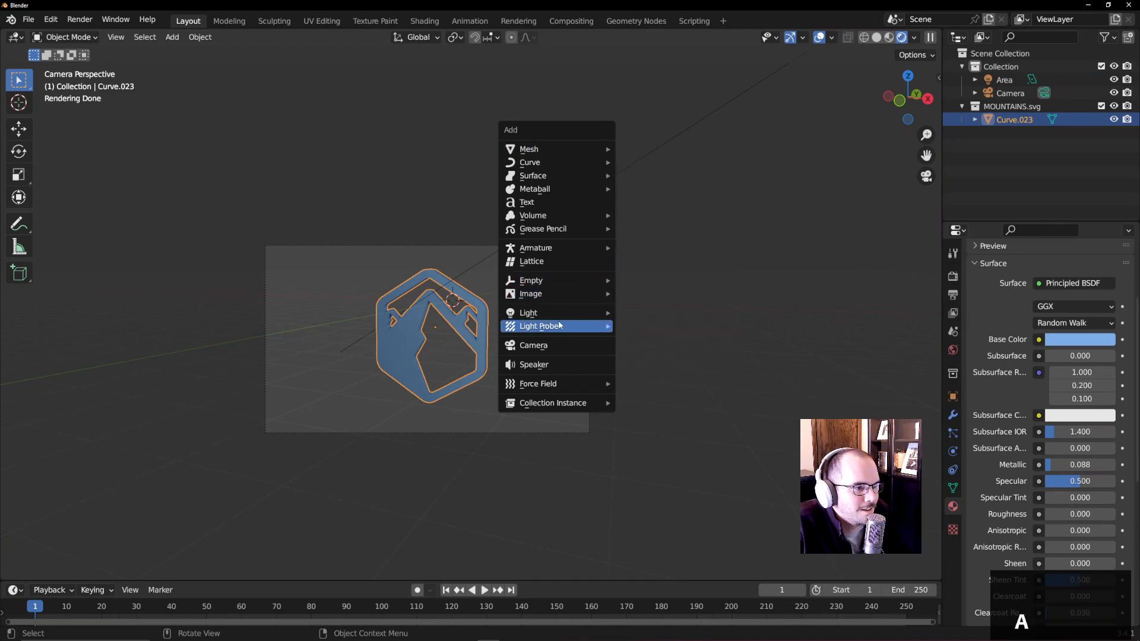
{"action": "mouse_move", "coordinate": [562, 315]}
{"action": "left_click", "coordinate": [664, 351]}
{"action": "middle_click_drag", "start_coordinate": [665, 351], "coordinate": [786, 309]}
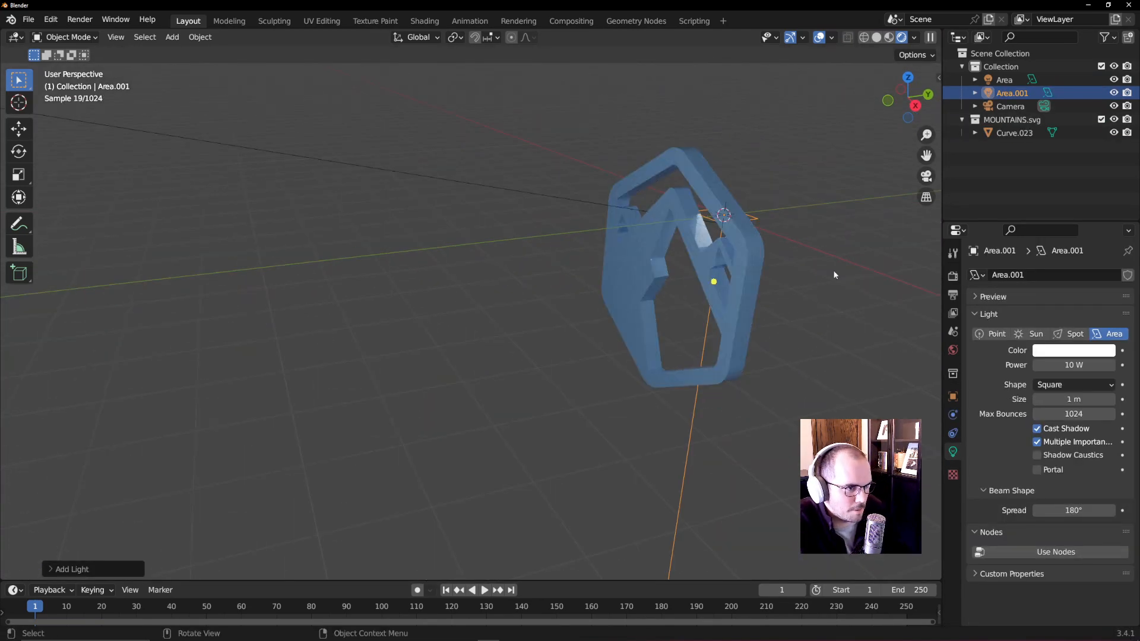
{"action": "middle_click_drag", "start_coordinate": [832, 275], "coordinate": [830, 272]}
{"action": "key", "text": "g"}
{"action": "left_click", "coordinate": [321, 233]}
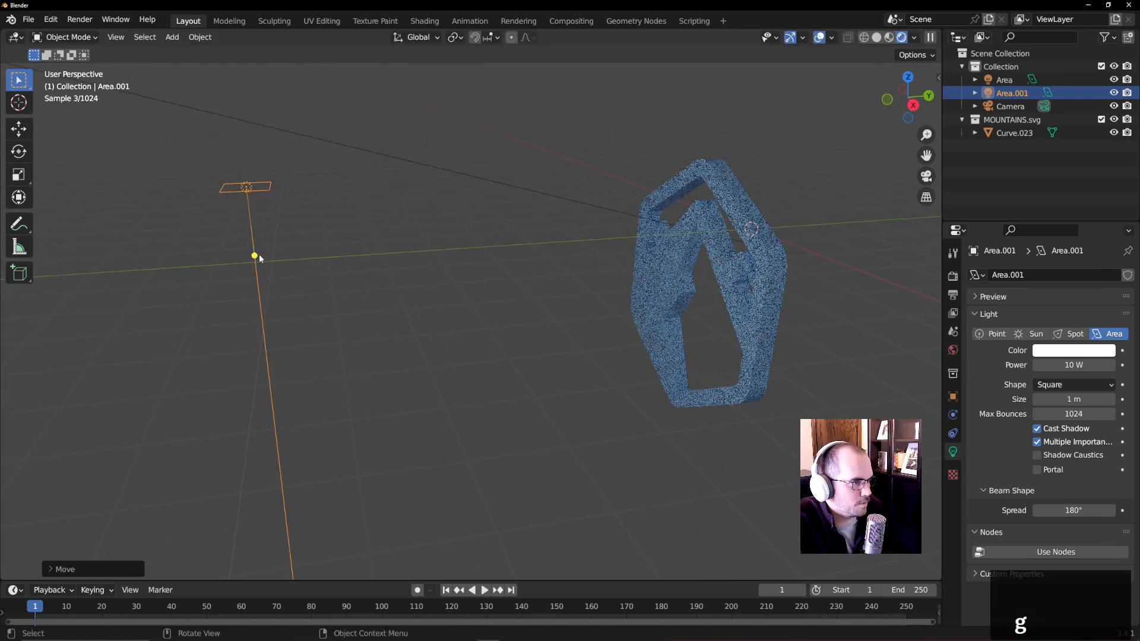
{"action": "middle_click_drag", "start_coordinate": [658, 255], "coordinate": [723, 267]}
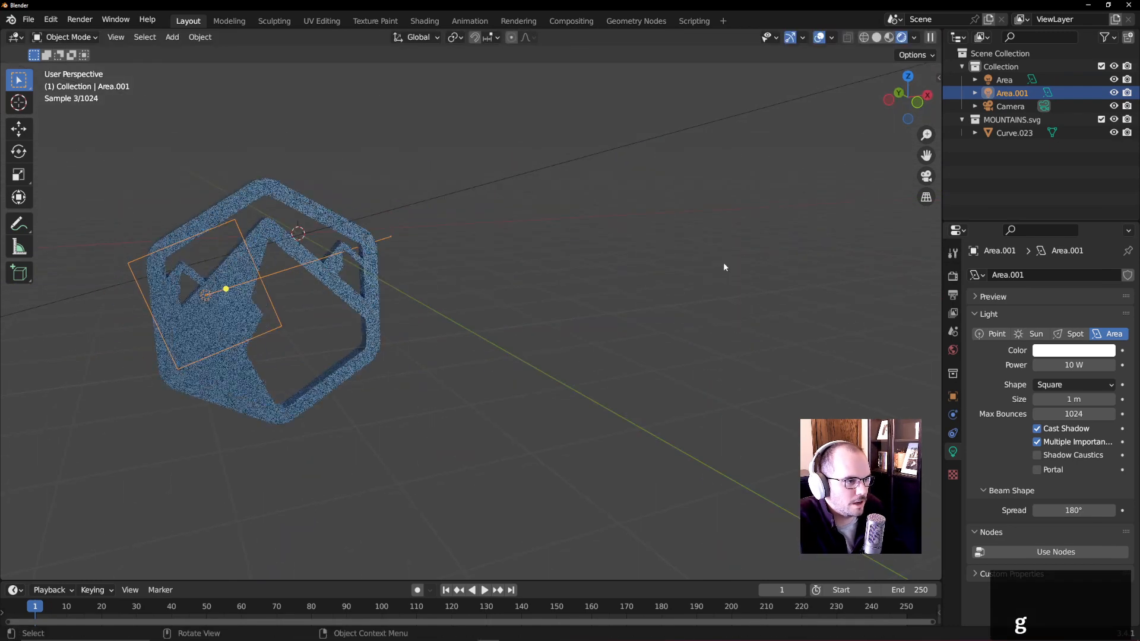
- Reposition the second area light outside the camera frame beside the emblem and scale it up more than four times
{"action": "key", "text": "KP_0"}
{"action": "key", "text": "g"}
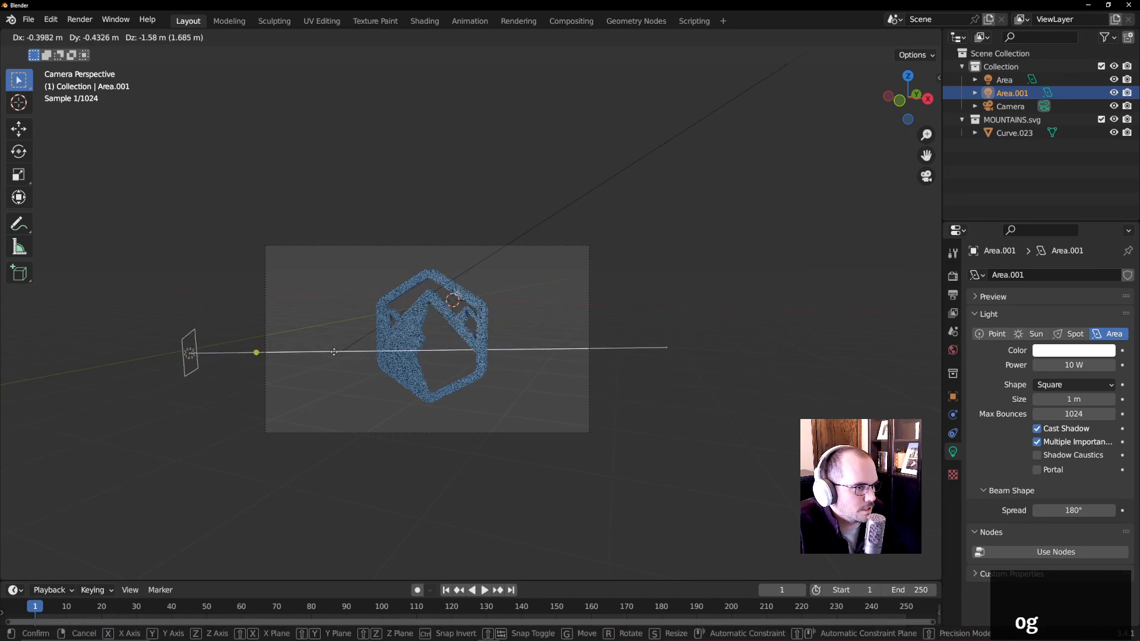
{"action": "left_click", "coordinate": [264, 352]}
{"action": "key", "text": "s"}
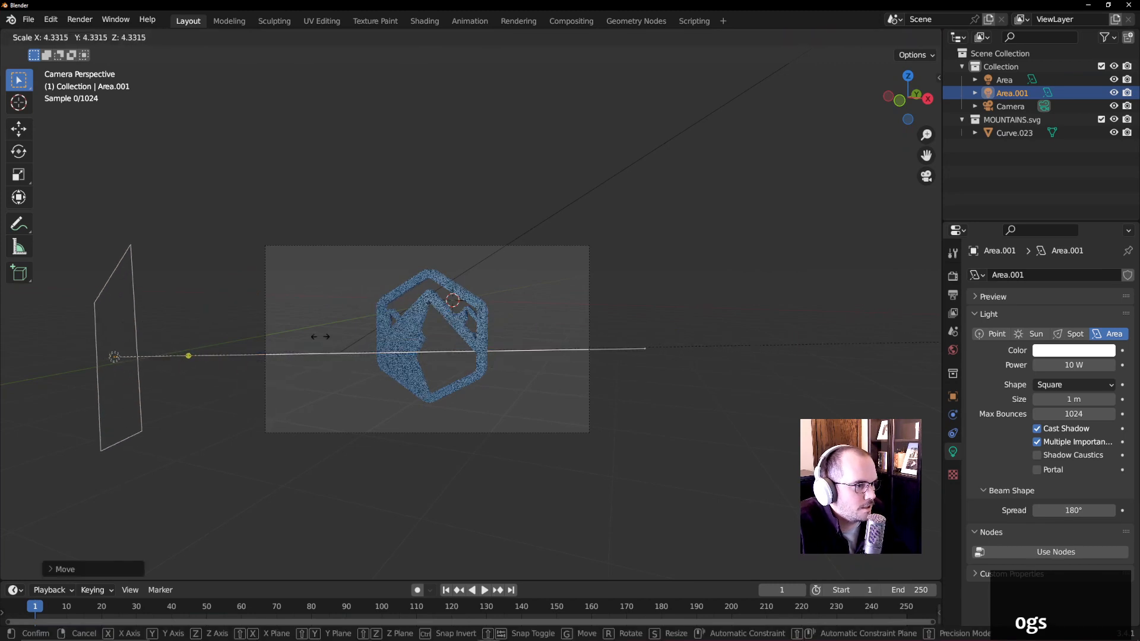
{"action": "left_click", "coordinate": [320, 336]}
- Set the second area light's power to 500 W and shift it so its highlight falls on the emblem's upper part
{"action": "left_click", "coordinate": [1083, 363]}
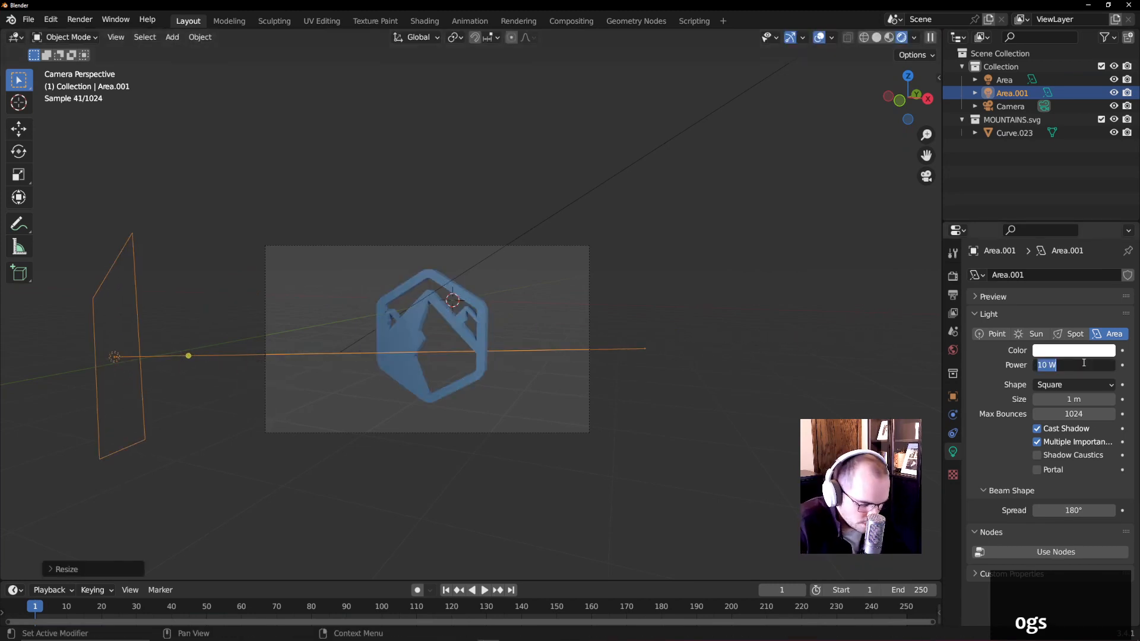
{"action": "type", "text": "500"}
{"action": "key", "text": "Return"}
{"action": "key", "text": "g"}
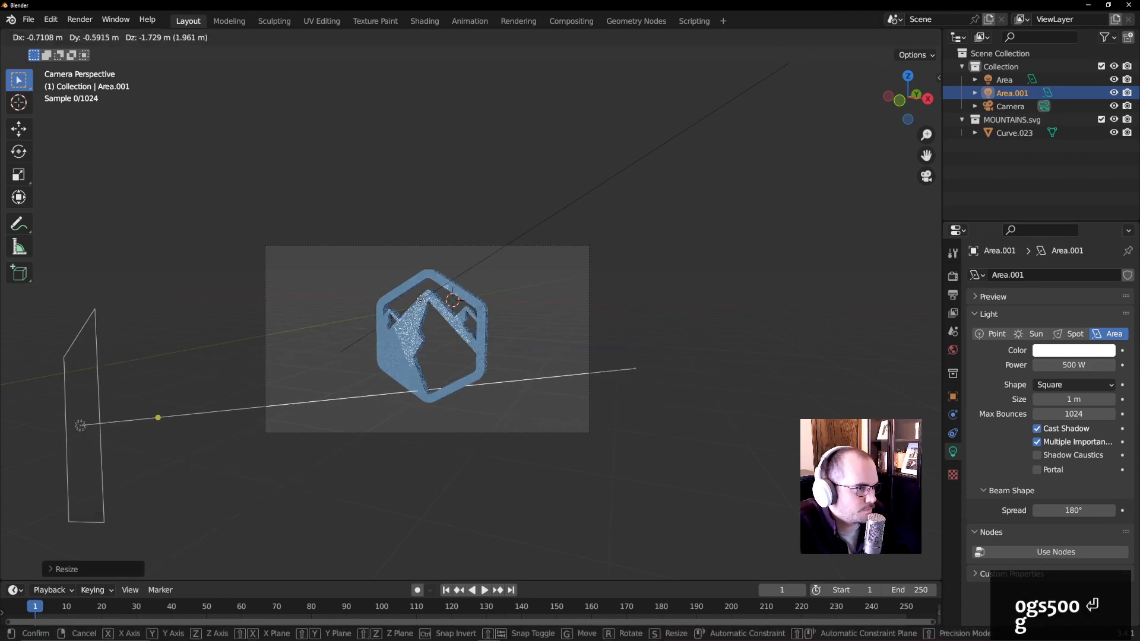
{"action": "left_click", "coordinate": [341, 183]}
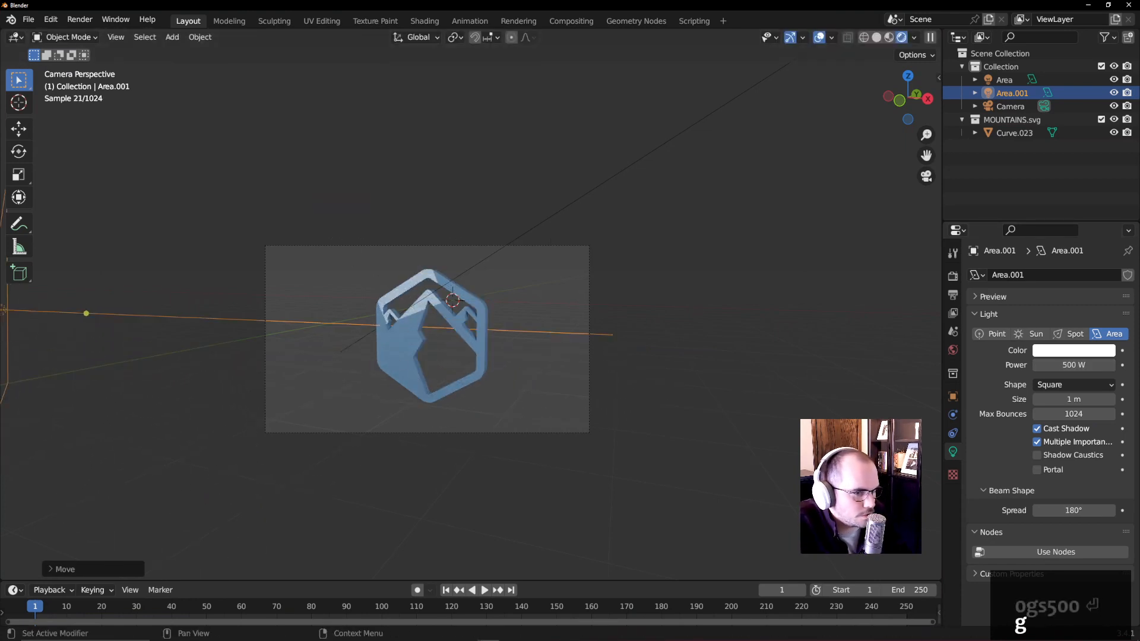
{"action": "scroll", "coordinate": [374, 360], "scroll_direction": "up", "scroll_amount": 3}
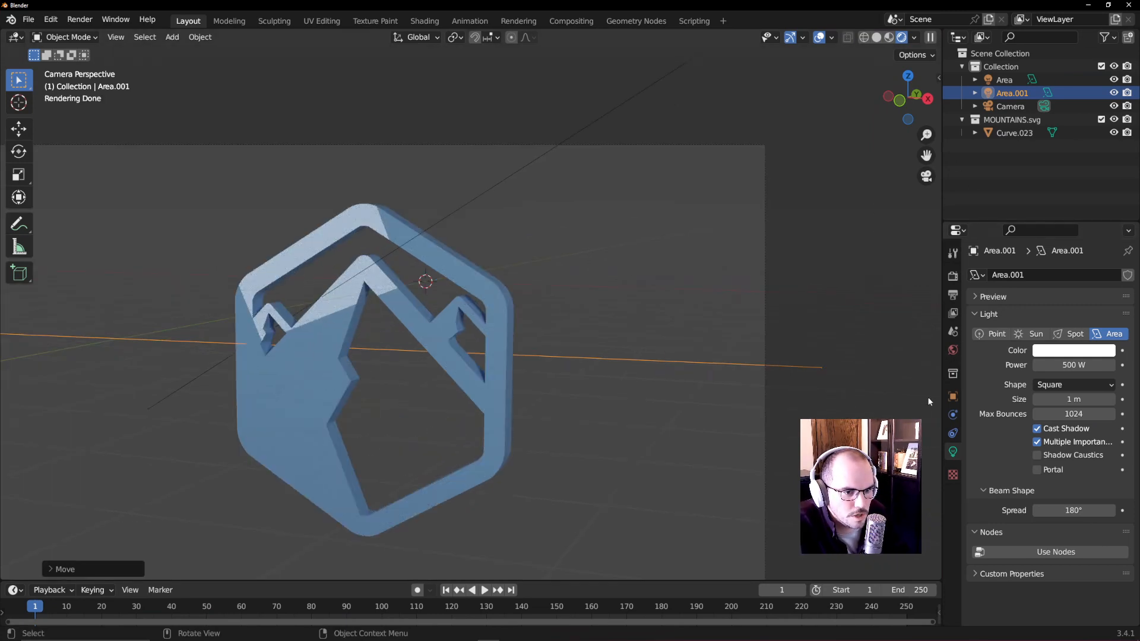
- Set the roughness of the emblem's material to 0.1
{"action": "left_click", "coordinate": [1003, 129]}
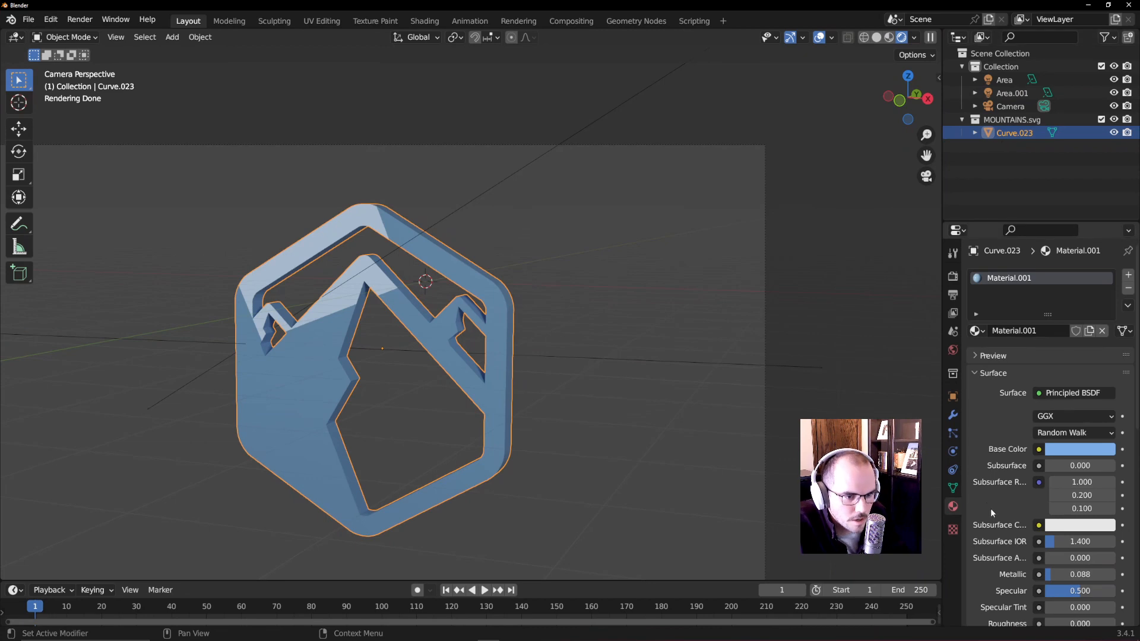
{"action": "scroll", "coordinate": [1005, 528], "scroll_direction": "down", "scroll_amount": 2}
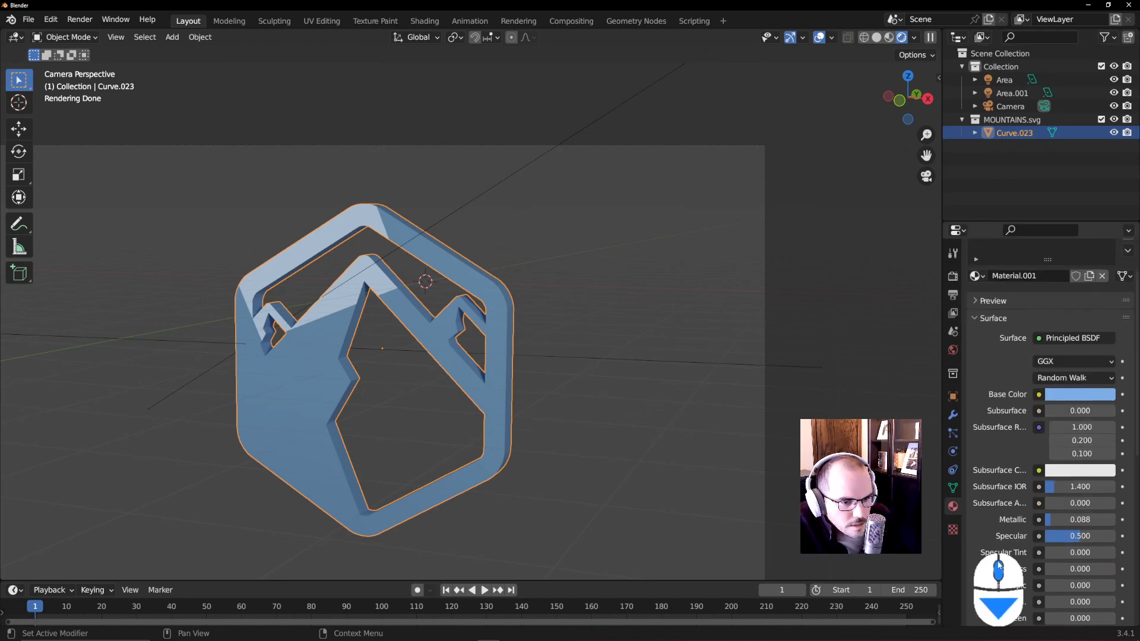
{"action": "scroll", "coordinate": [998, 564], "scroll_direction": "down", "scroll_amount": 2}
{"action": "left_click_drag", "start_coordinate": [1048, 517], "coordinate": [1066, 516]}
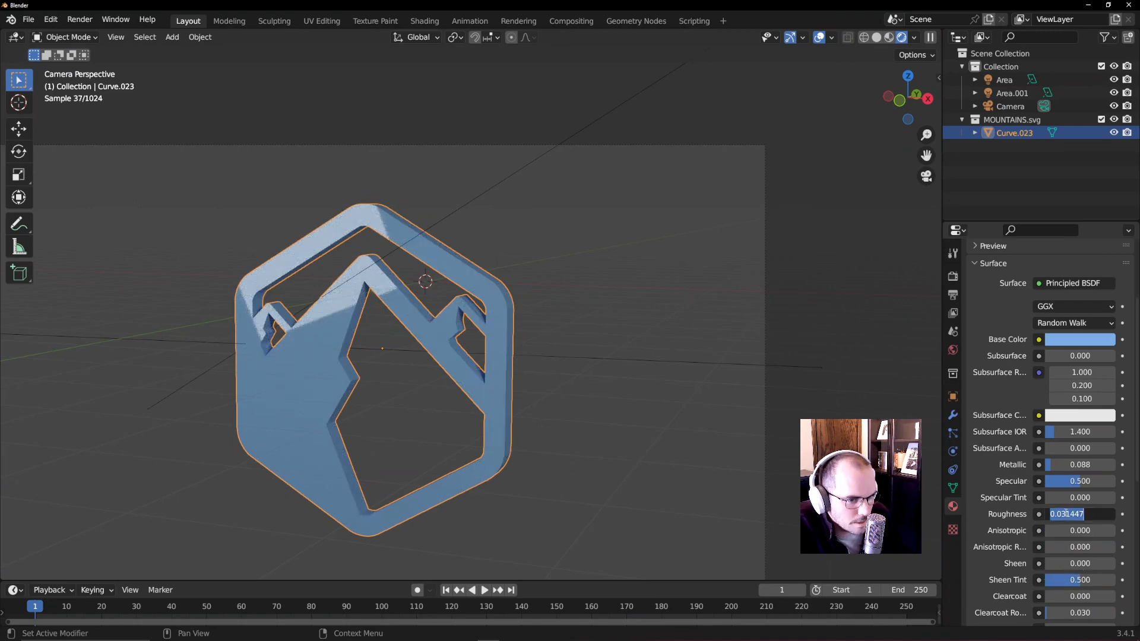
{"action": "type", "text": ".1"}
{"action": "key", "text": "Return"}
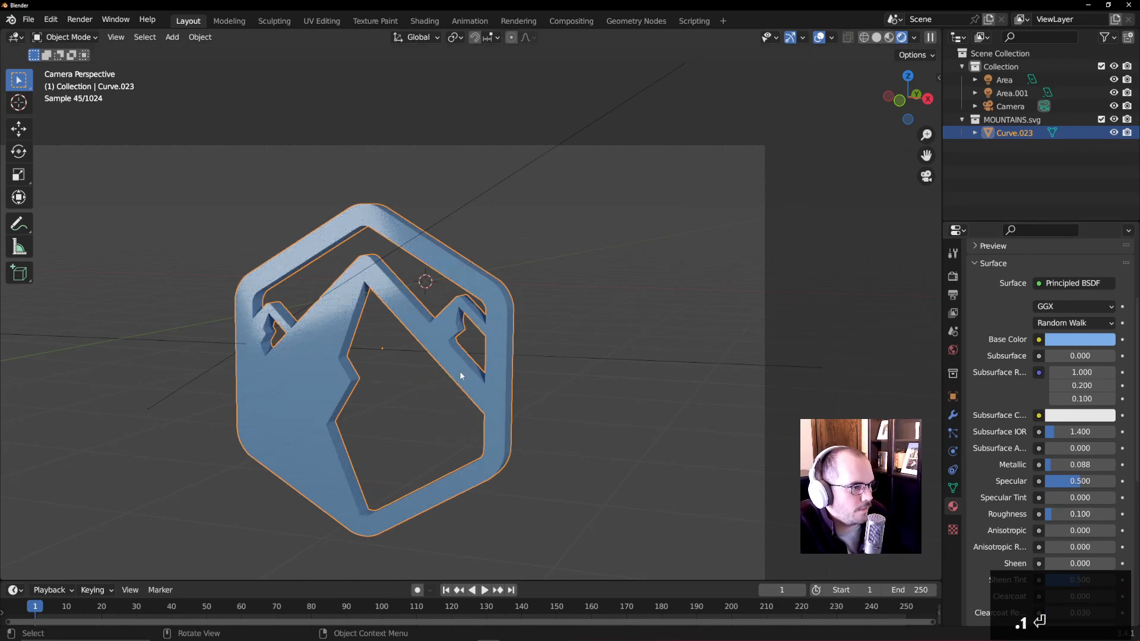
- Try rotating the emblem around the global Z axis
{"action": "key", "text": "r"}
{"action": "key", "text": "z"}
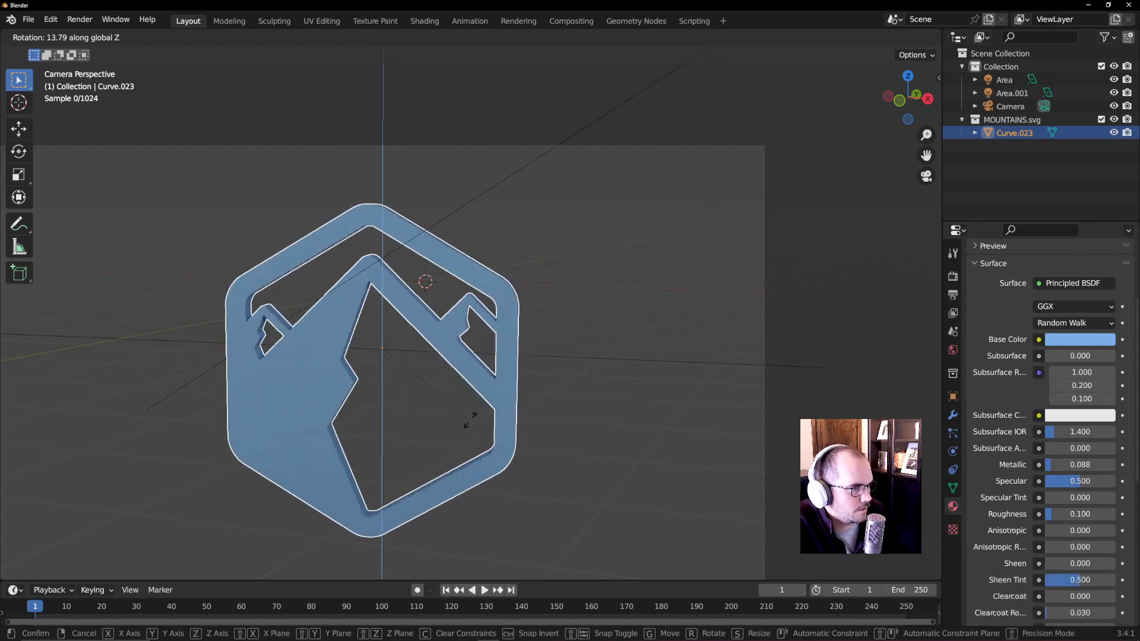
{"action": "left_click", "coordinate": [416, 429]}
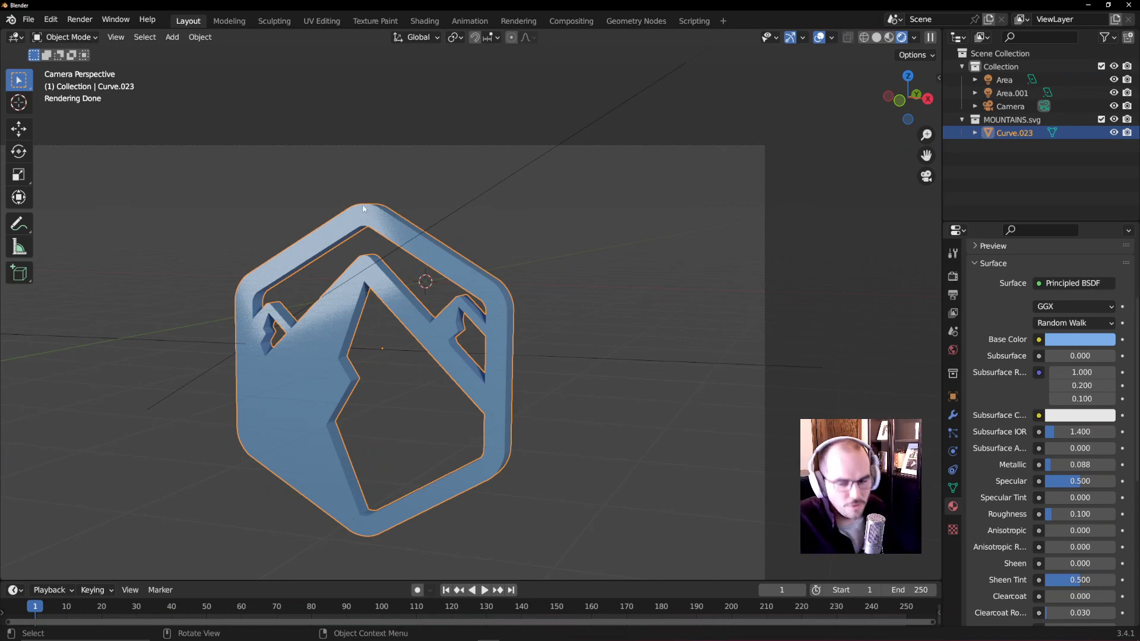
- Inspect the emblem's mesh in Edit Mode with wireframe display, and return to Object Mode with solid shading
{"action": "scroll", "coordinate": [333, 193], "scroll_direction": "down", "scroll_amount": 2}
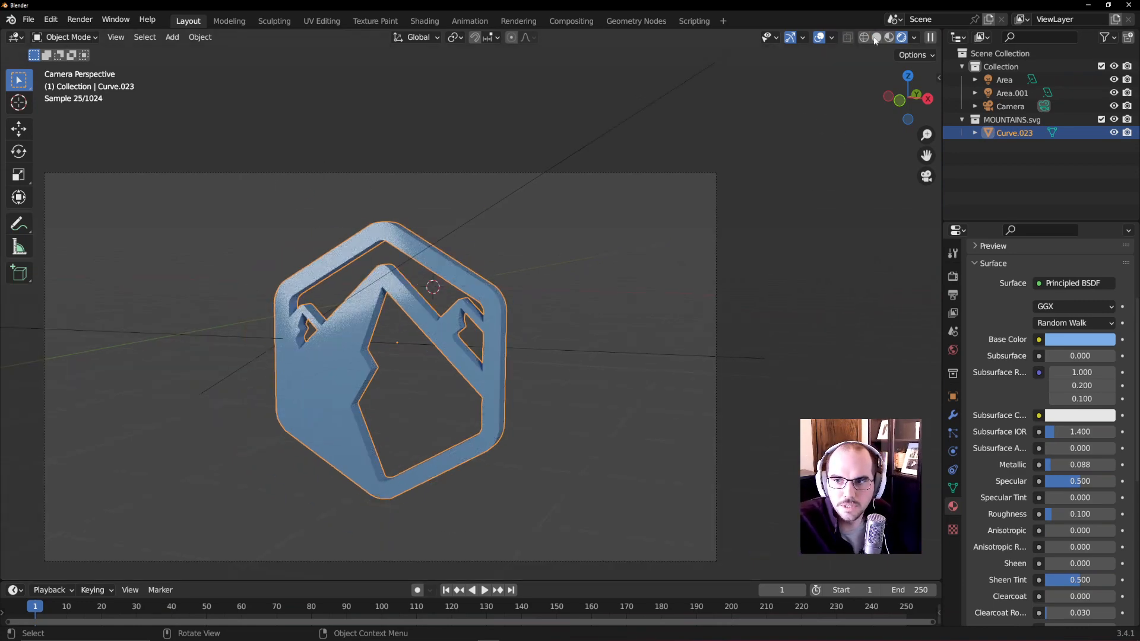
{"action": "left_click", "coordinate": [875, 38]}
{"action": "middle_click_drag", "start_coordinate": [508, 199], "coordinate": [552, 265]}
{"action": "key", "text": "Tab"}
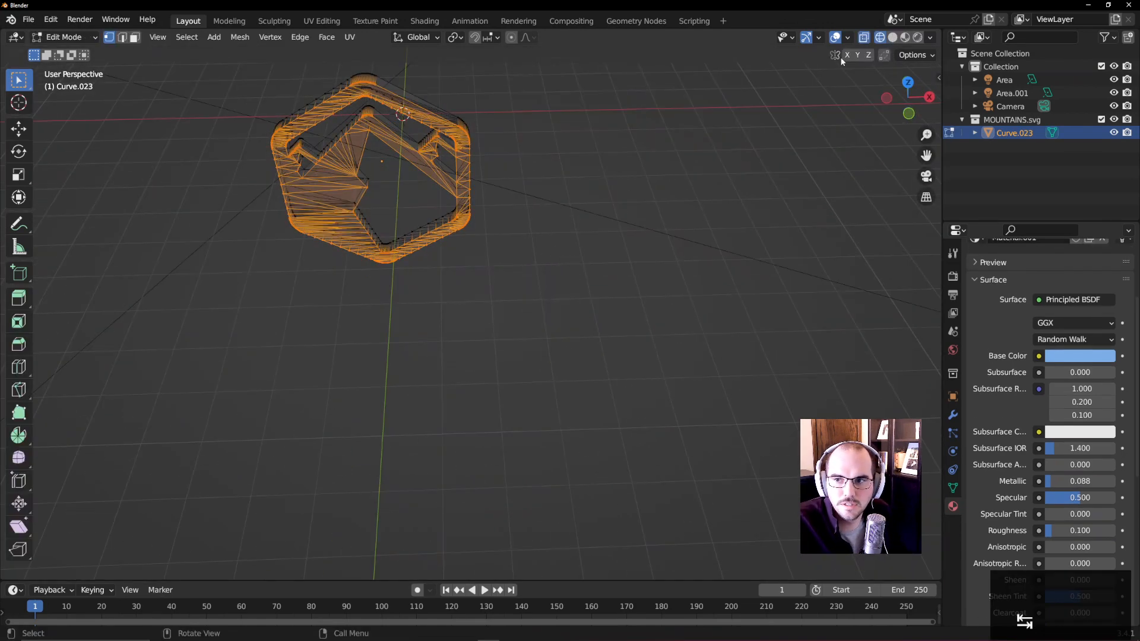
{"action": "left_click", "coordinate": [892, 38]}
{"action": "middle_click_drag", "start_coordinate": [595, 224], "coordinate": [572, 188]}
{"action": "key", "text": "Tab"}
- Add a Bezier curve at the 3D cursor and enter Edit Mode on it
{"action": "scroll", "coordinate": [590, 216], "scroll_direction": "up", "scroll_amount": 1}
{"action": "middle_click_drag", "start_coordinate": [571, 188], "coordinate": [564, 213], "text": "shift"}
{"action": "middle_click_drag", "start_coordinate": [485, 220], "coordinate": [497, 312]}
{"action": "key", "text": "shift+a"}
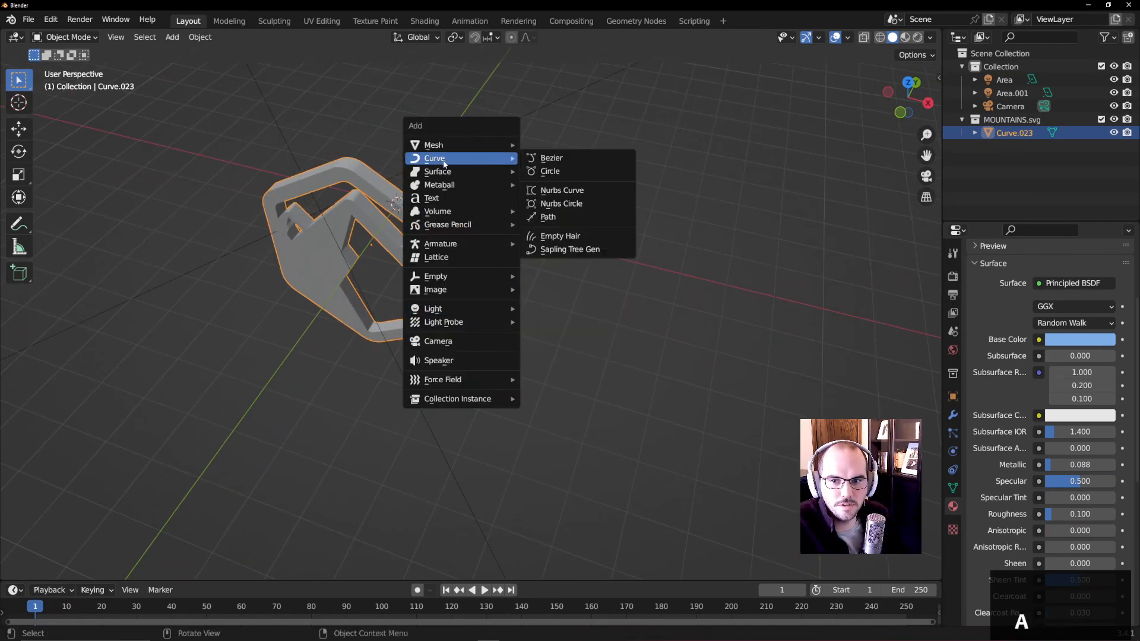
{"action": "left_click", "coordinate": [531, 159]}
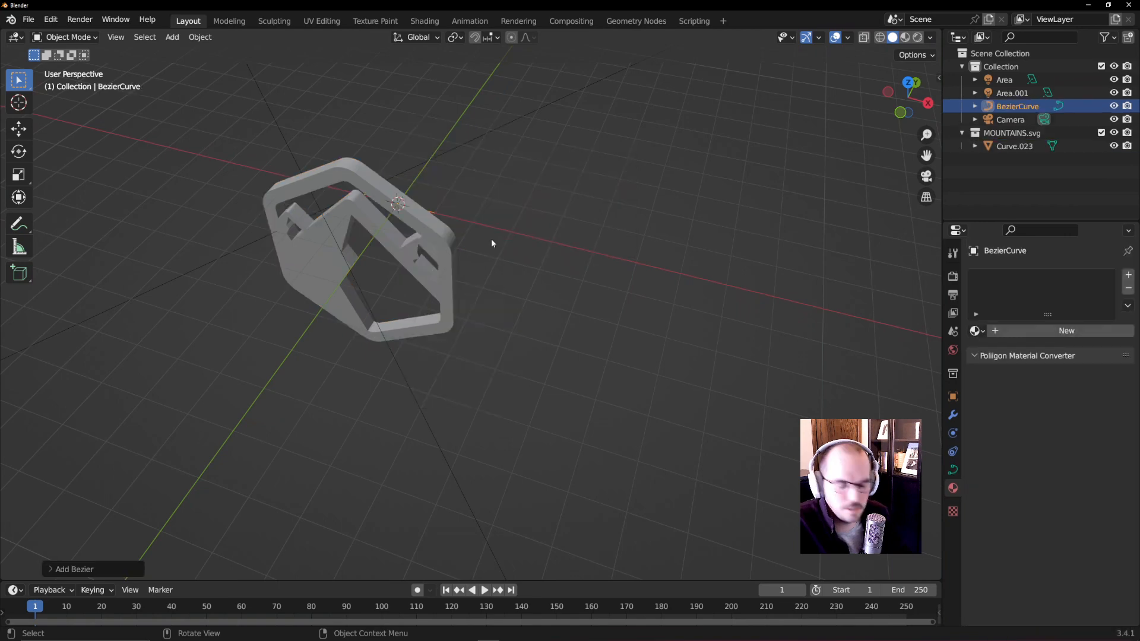
{"action": "middle_click_drag", "start_coordinate": [491, 243], "coordinate": [498, 277]}
{"action": "key", "text": "Tab"}
- Extrude the Bezier curve's end point three times into a winding path that rises at the end, and rotate the last control point
{"action": "middle_click_drag", "start_coordinate": [478, 225], "coordinate": [474, 312], "text": "shift"}
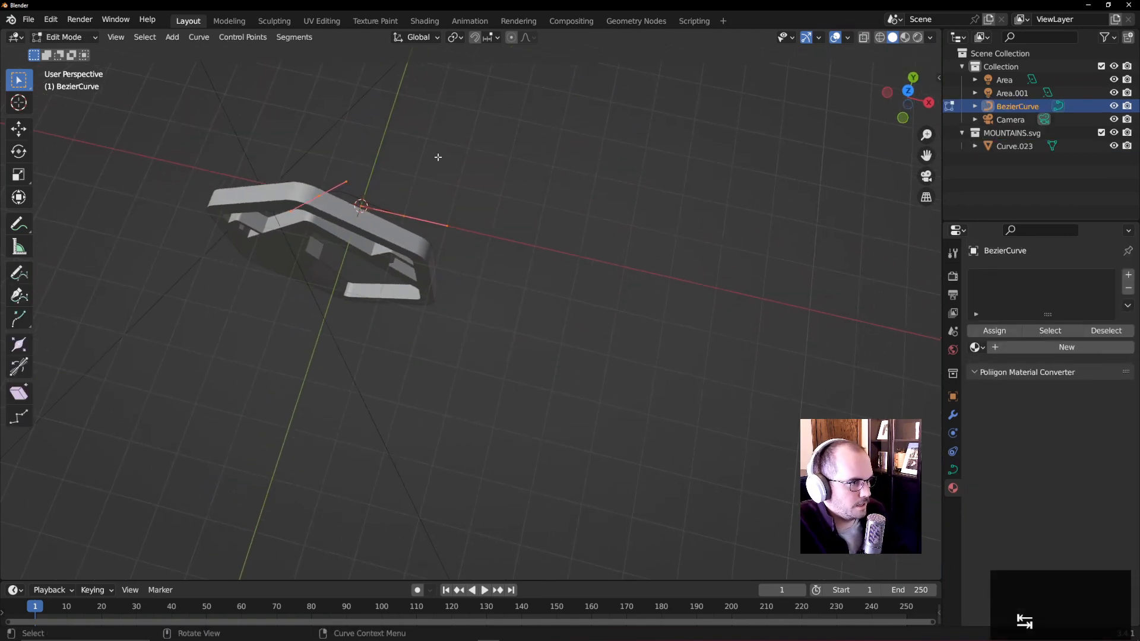
{"action": "left_click_drag", "start_coordinate": [438, 157], "coordinate": [362, 314]}
{"action": "key", "text": "e"}
{"action": "left_click", "coordinate": [582, 233]}
{"action": "key", "text": "e"}
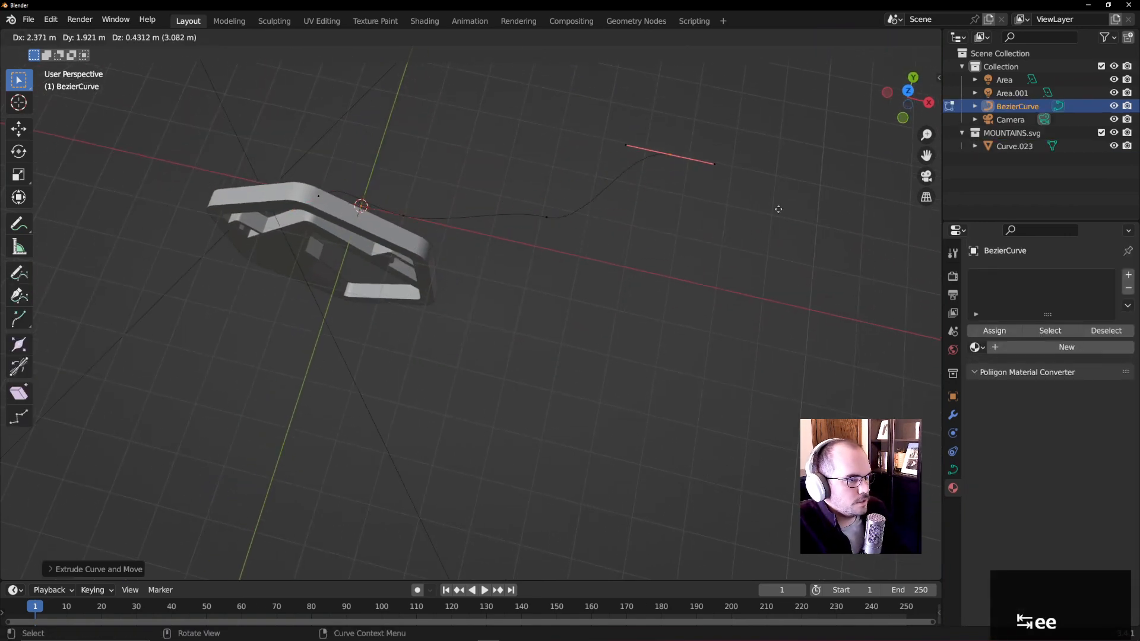
{"action": "left_click", "coordinate": [778, 209]}
{"action": "middle_click_drag", "start_coordinate": [758, 279], "coordinate": [744, 201]}
{"action": "key", "text": "e"}
{"action": "left_click", "coordinate": [774, 166]}
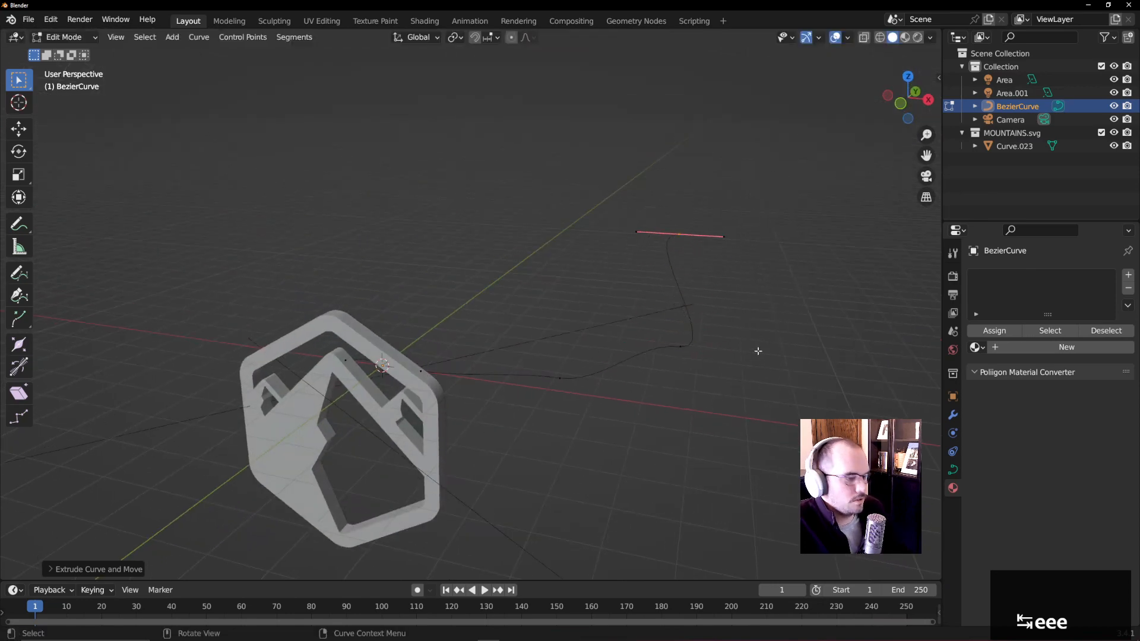
{"action": "key", "text": "r"}
{"action": "left_click", "coordinate": [686, 95]}
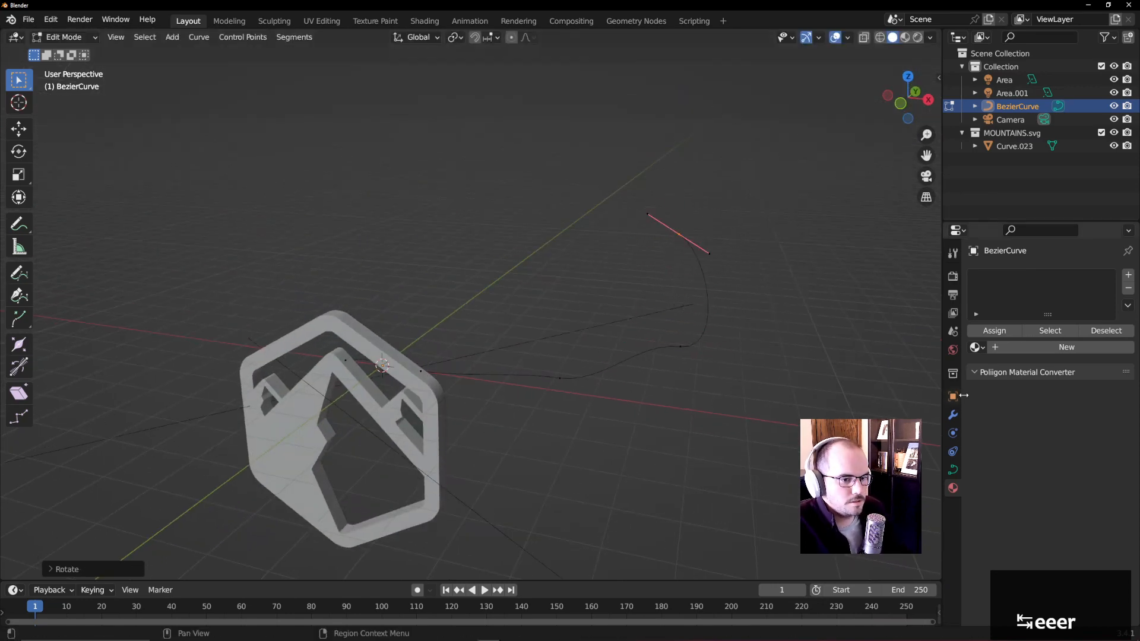
- Give the Bezier curve a round bevel with a depth of 0.28 m
{"action": "left_click", "coordinate": [952, 470]}
{"action": "scroll", "coordinate": [1014, 524], "scroll_direction": "down", "scroll_amount": 5}
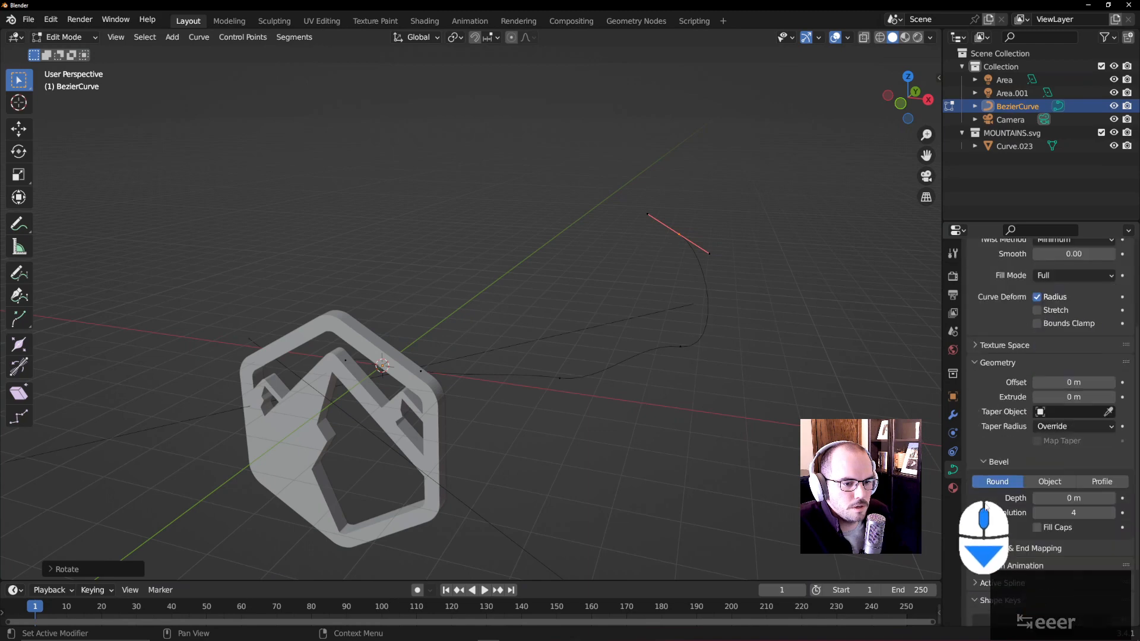
{"action": "left_click_drag", "start_coordinate": [1062, 498], "coordinate": [1073, 498]}
{"action": "middle_click_drag", "start_coordinate": [1073, 505], "coordinate": [1026, 551]}
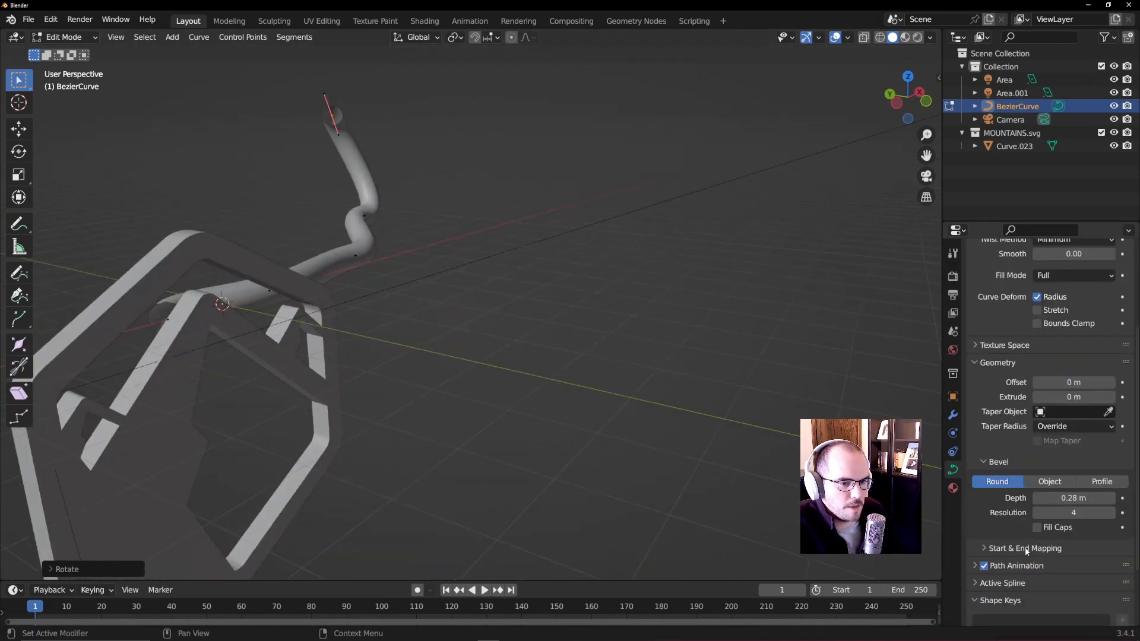
- Keyframe the curve bevel's end mapping factor at 0 on frame 1 and at 1 on frame 60
{"action": "left_click", "coordinate": [985, 548]}
{"action": "middle_click_drag", "start_coordinate": [653, 409], "coordinate": [597, 391]}
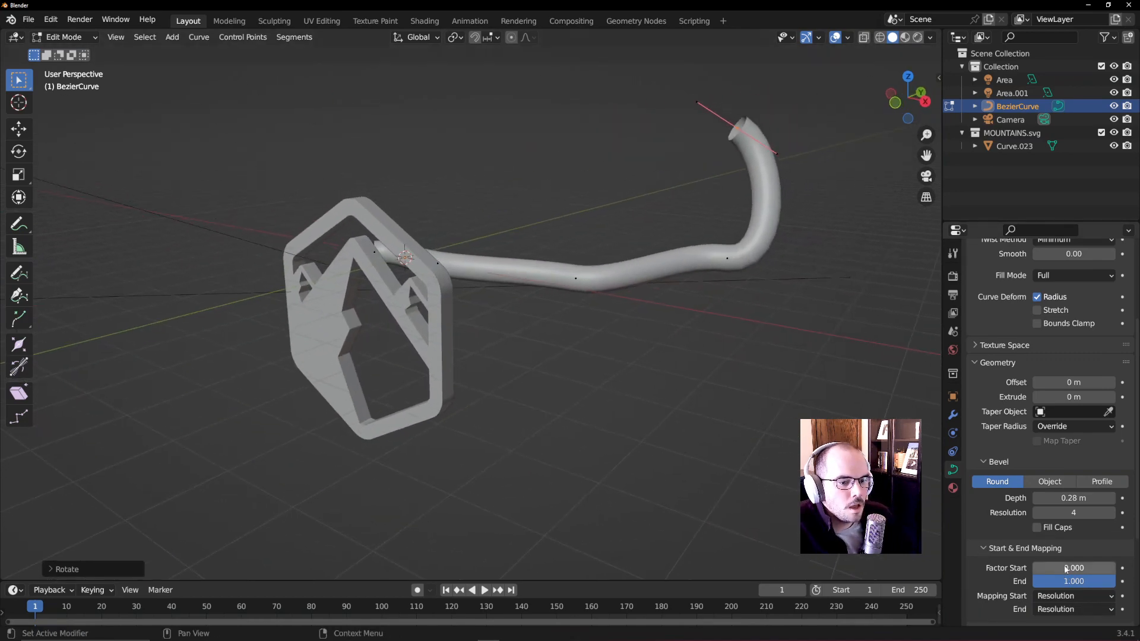
{"action": "scroll", "coordinate": [1044, 570], "scroll_direction": "down", "scroll_amount": 2}
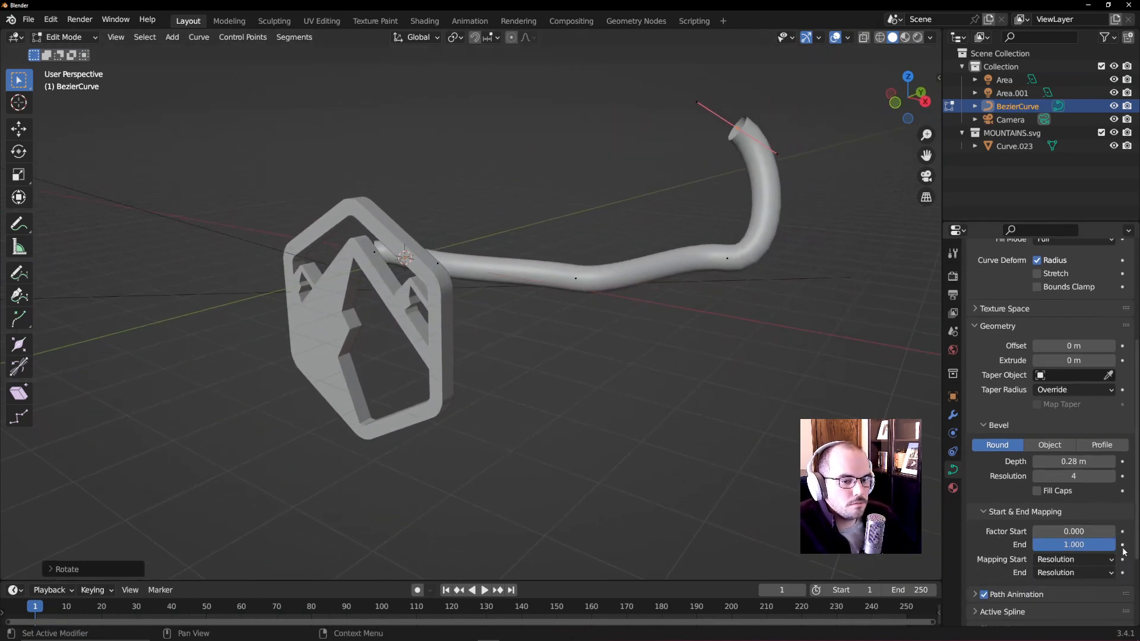
{"action": "left_click_drag", "start_coordinate": [1086, 545], "coordinate": [976, 545]}
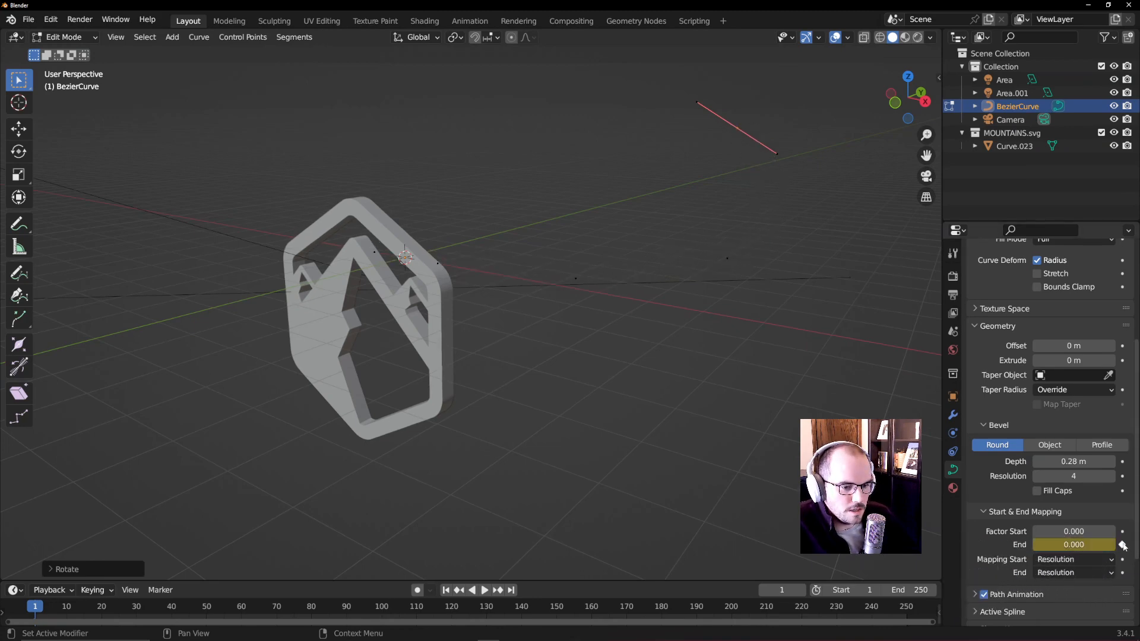
{"action": "left_click_drag", "start_coordinate": [72, 607], "coordinate": [178, 618]}
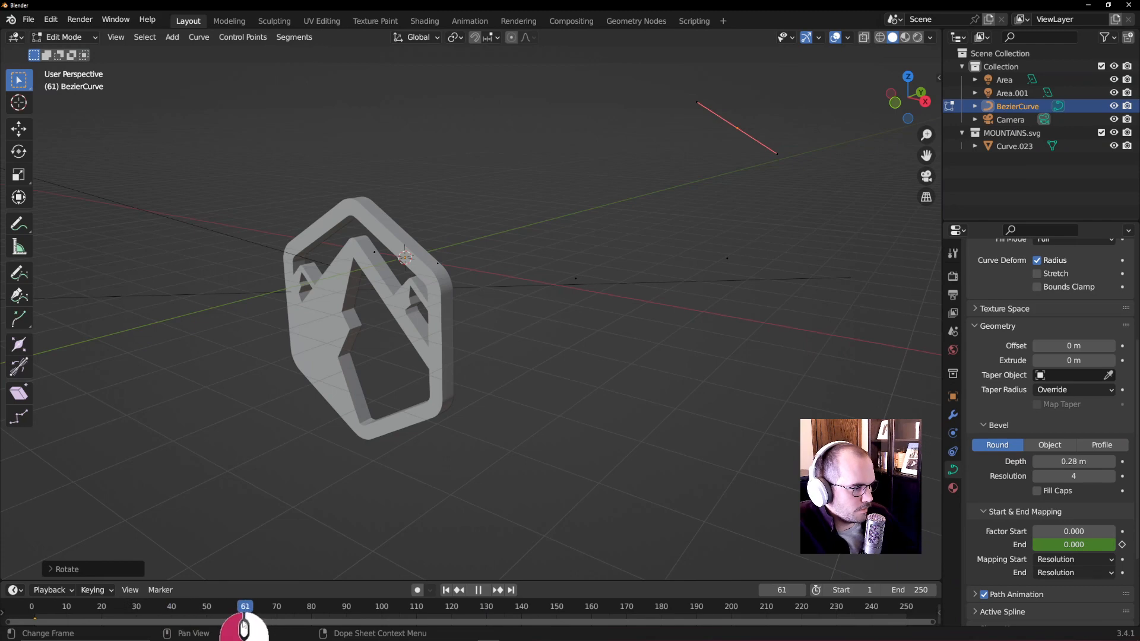
{"action": "left_click_drag", "start_coordinate": [1055, 546], "coordinate": [1124, 546]}
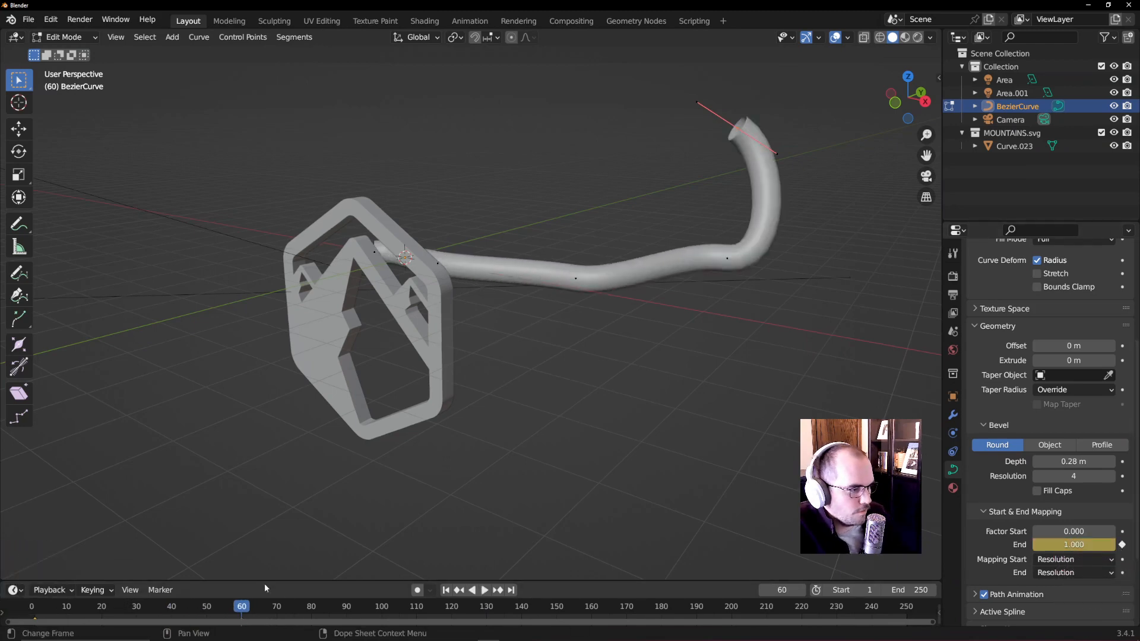
- Play the tube's growth animation from the first frame and stop it around frame 51
{"action": "left_click_drag", "start_coordinate": [227, 609], "coordinate": [37, 610]}
{"action": "key", "text": "space"}
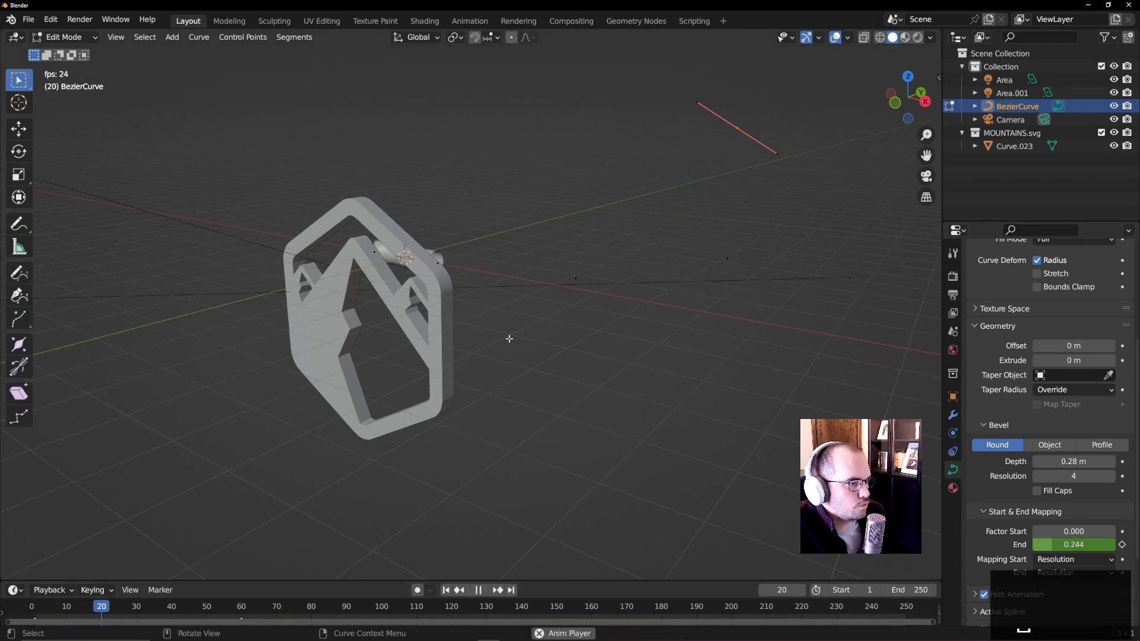
{"action": "key", "text": "space"}
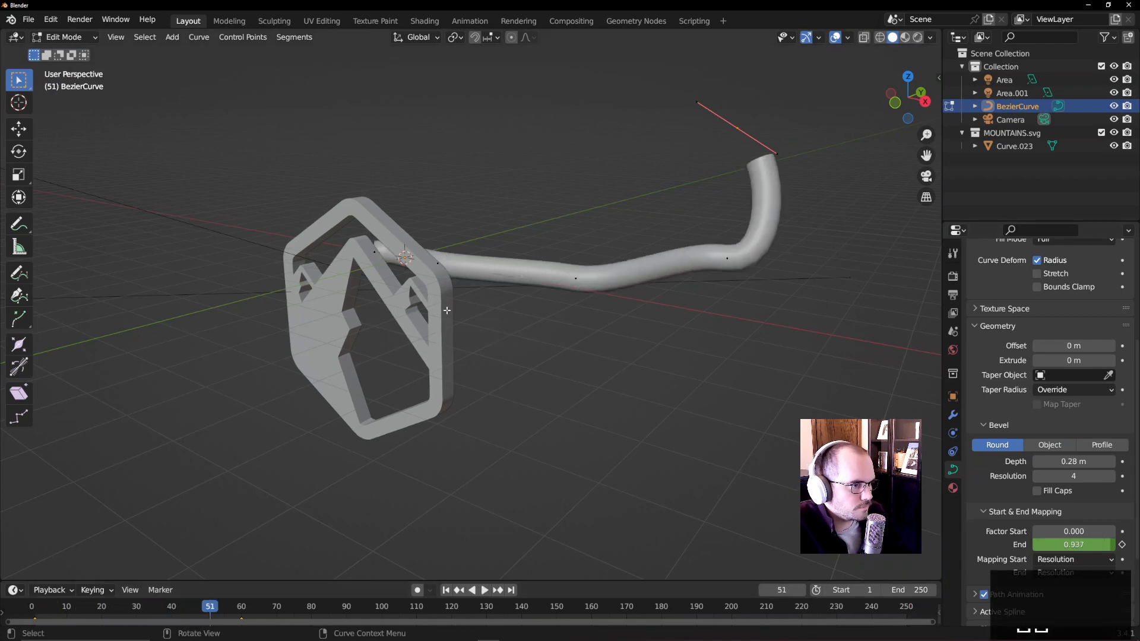
- Look through the camera and move the whole tube in Object Mode so it crosses the lower part of the emblem
{"action": "key", "text": "KP_0"}
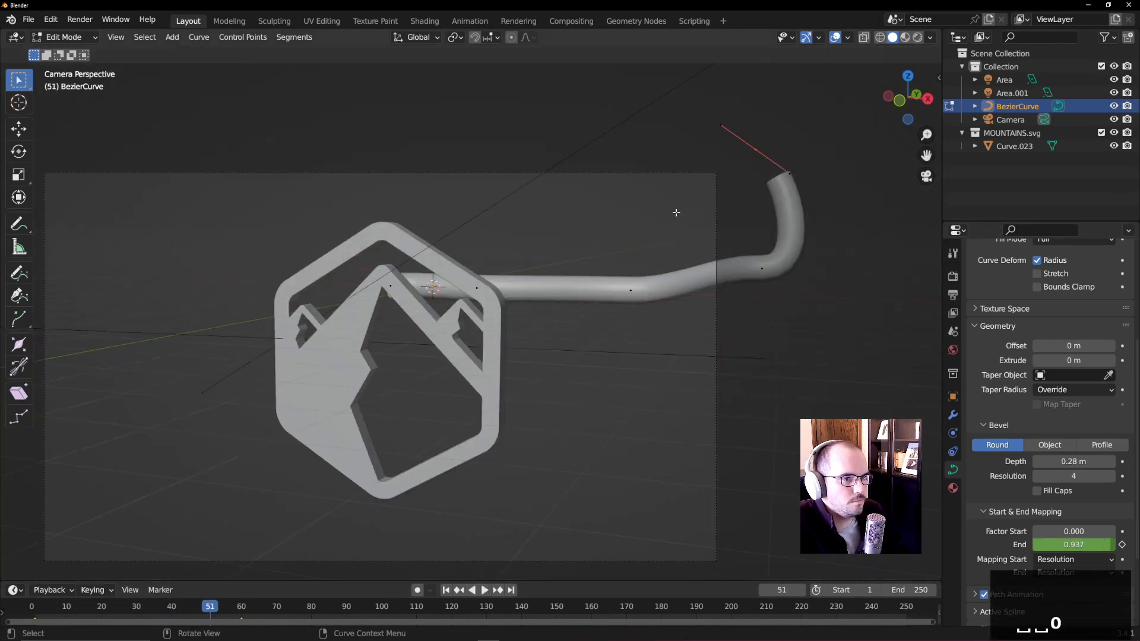
{"action": "key", "text": "Tab"}
{"action": "key", "text": "g"}
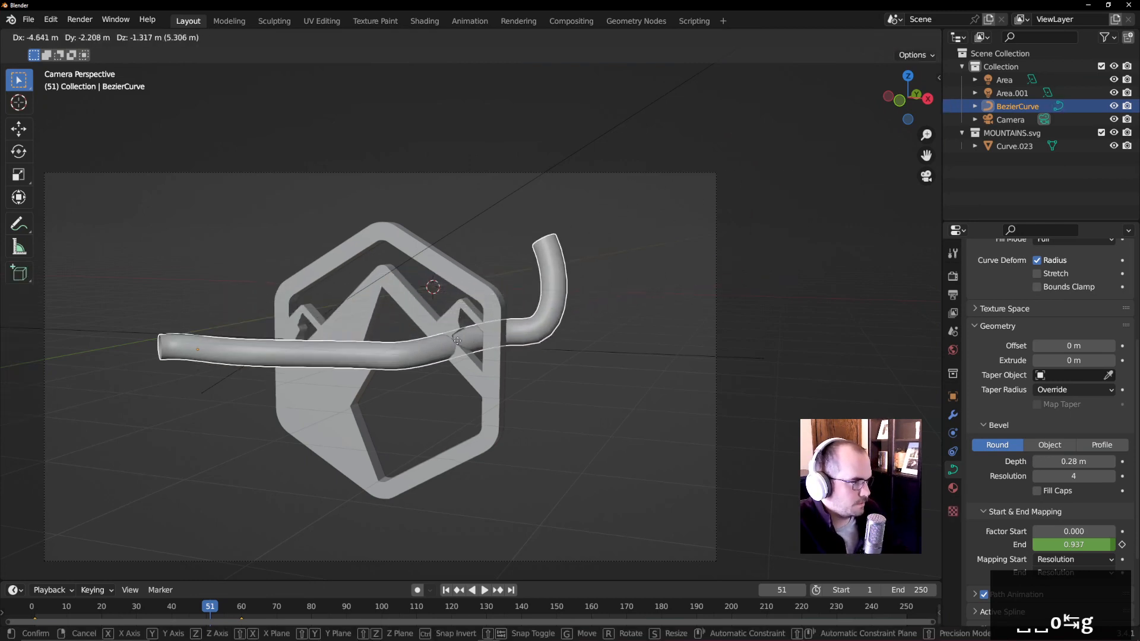
{"action": "left_click", "coordinate": [471, 377]}
{"action": "key", "text": "g"}
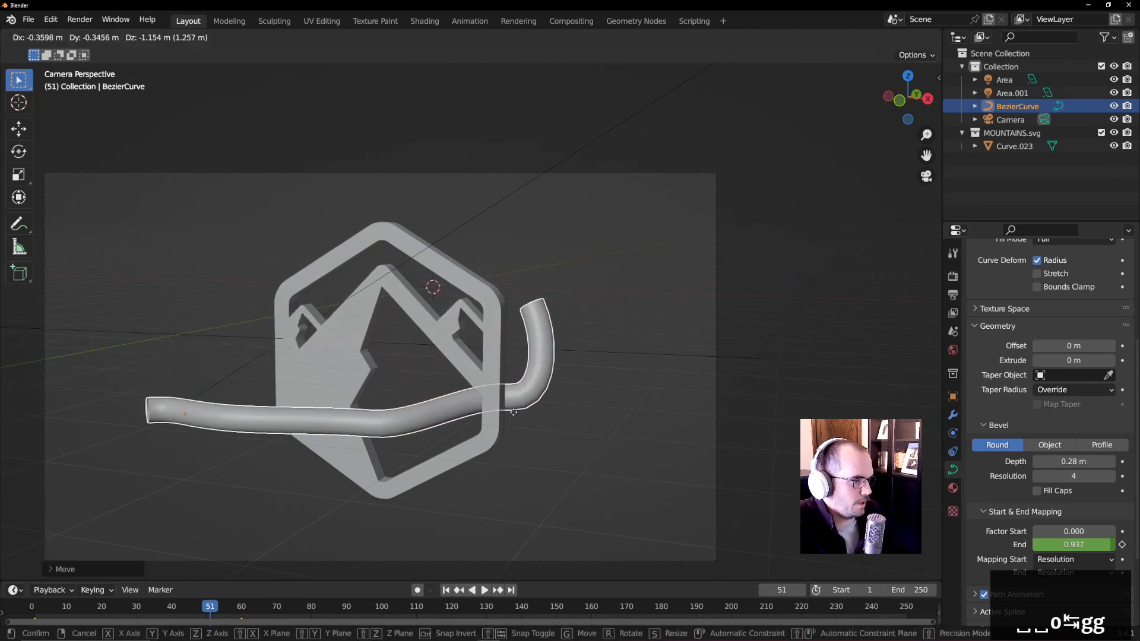
{"action": "left_click", "coordinate": [409, 487]}
{"action": "key", "text": "Tab"}
{"action": "key", "text": "Tab"}
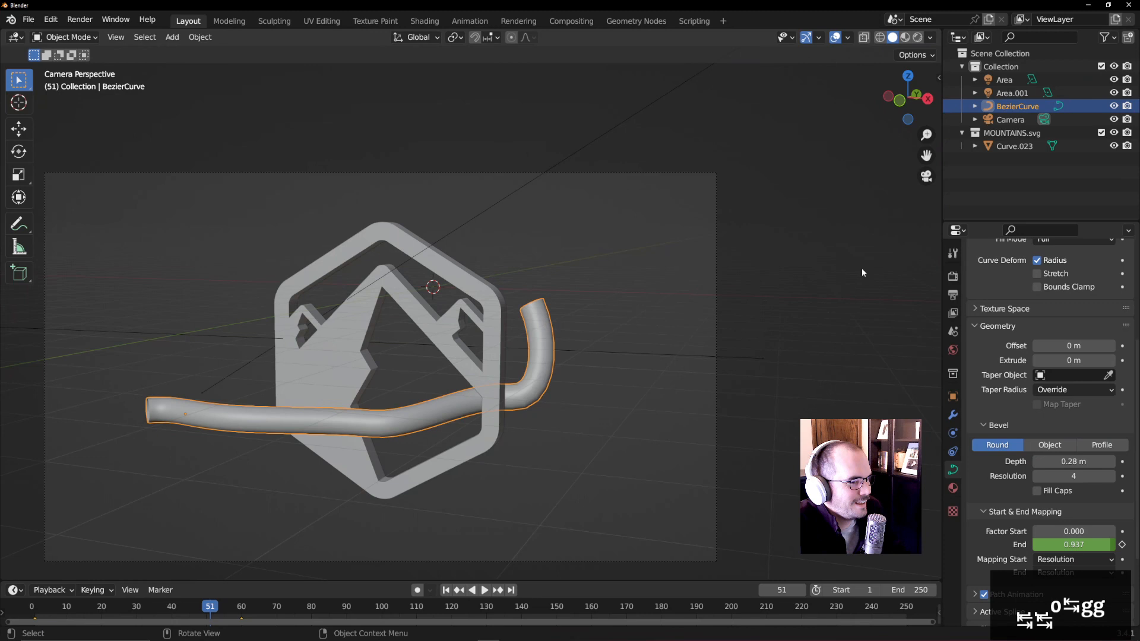
- Switch to rendered shading and give the tube a new material with a yellow base color of hue 0.166, saturation 0.874, value 0.8
{"action": "left_click", "coordinate": [917, 38]}
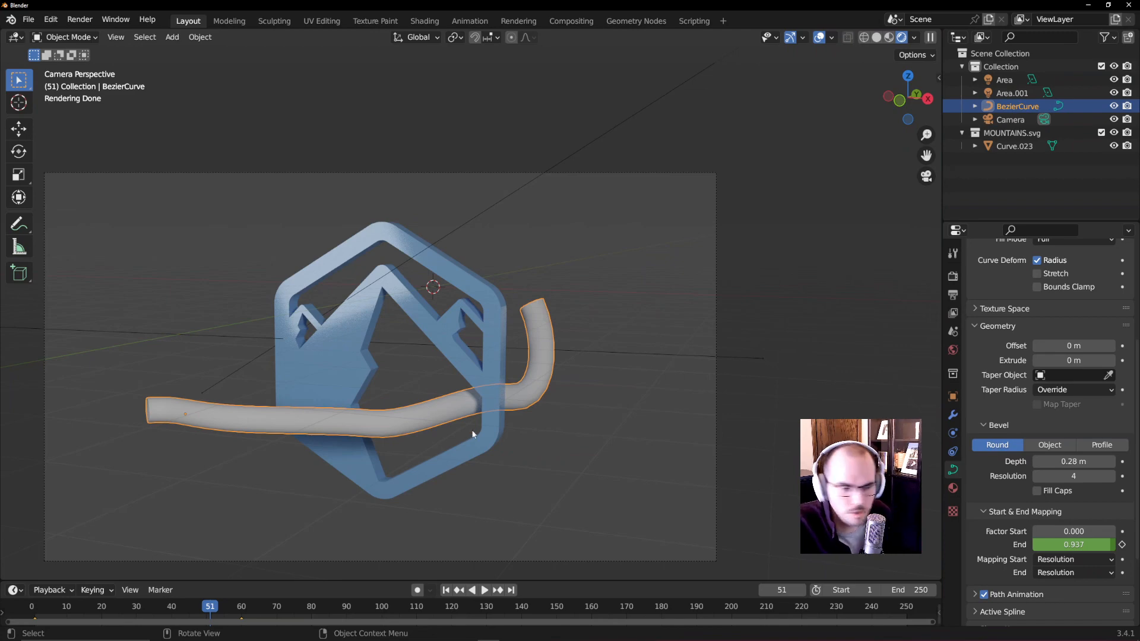
{"action": "left_click", "coordinate": [952, 488]}
{"action": "left_click", "coordinate": [1049, 328]}
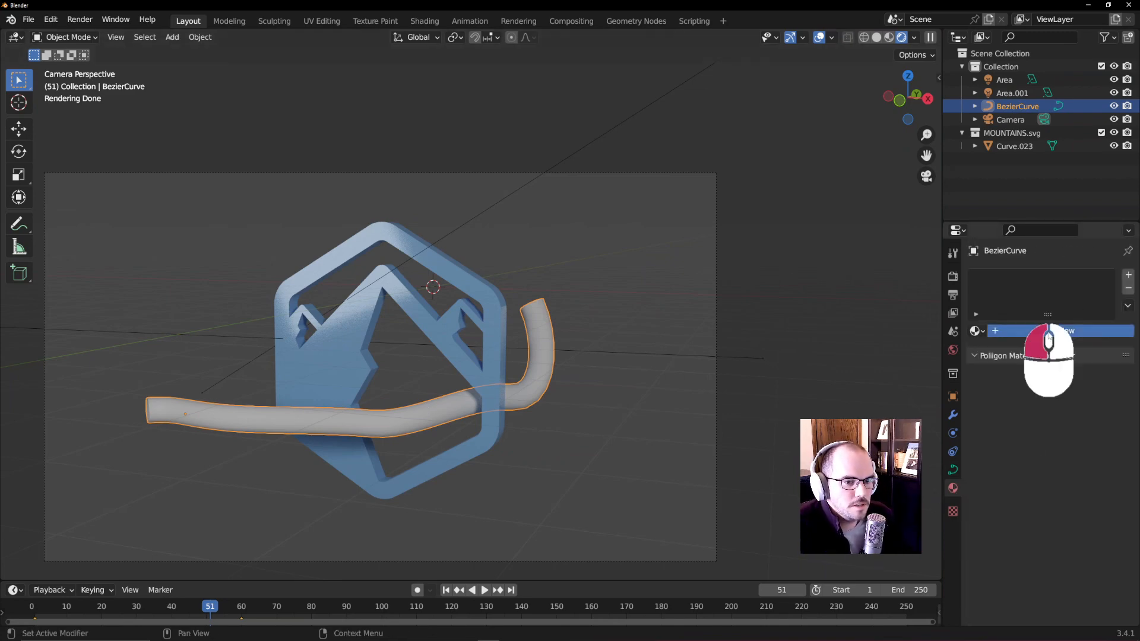
{"action": "left_click", "coordinate": [1064, 450]}
{"action": "left_click", "coordinate": [1009, 336]}
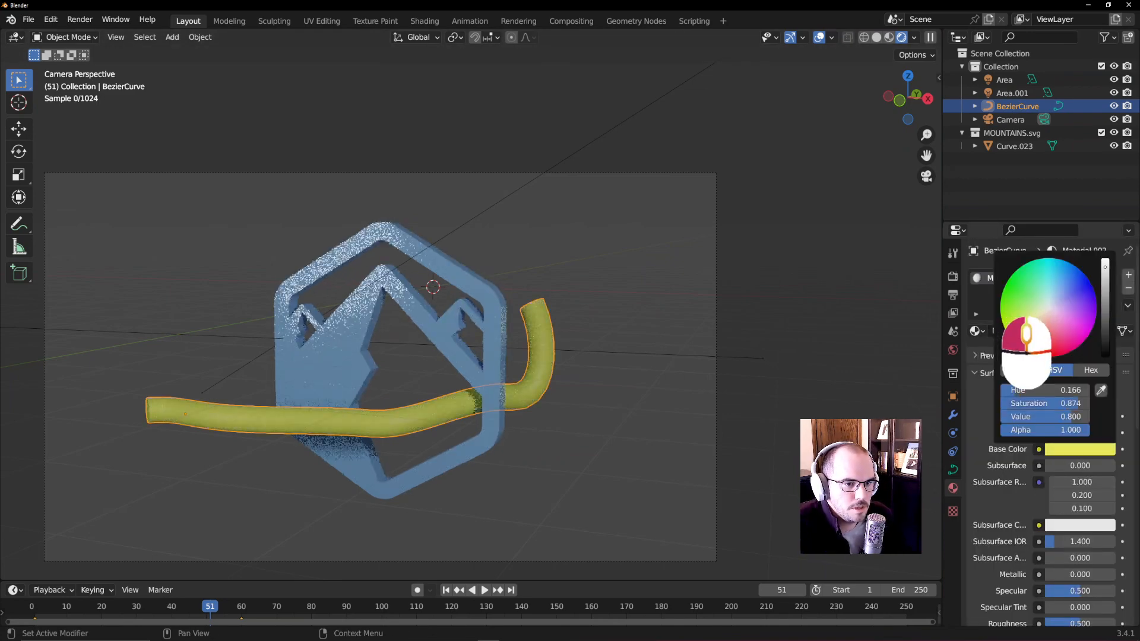
{"action": "scroll", "coordinate": [1045, 475], "scroll_direction": "down", "scroll_amount": 5}
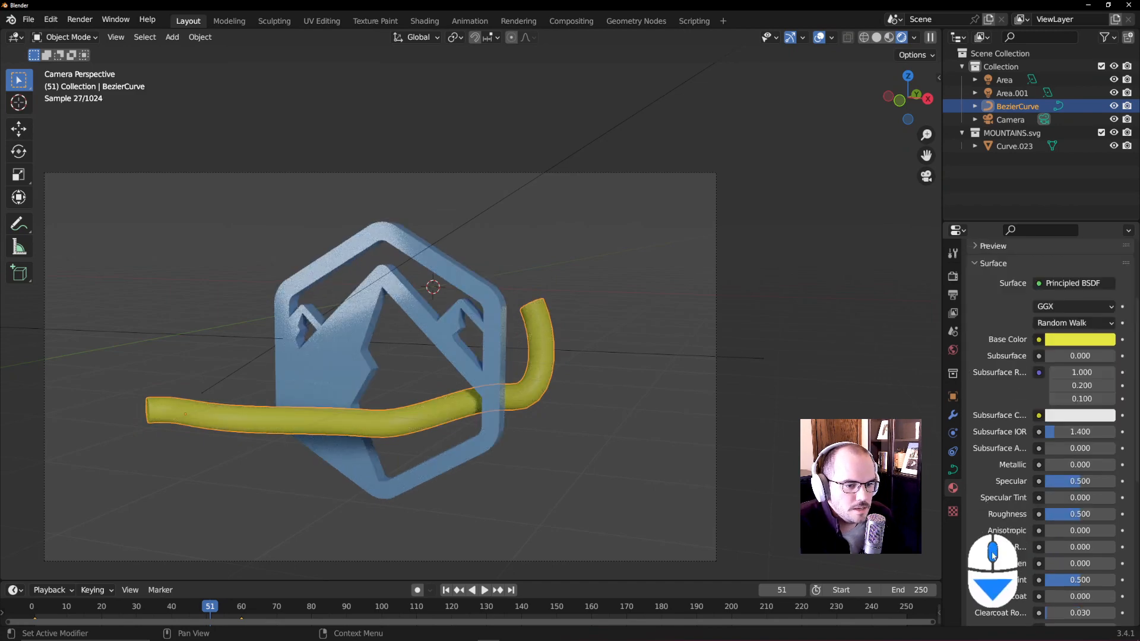
- Set the tube material's Metallic to 0.767 and change its base color to a darker orange-brown
{"action": "left_click_drag", "start_coordinate": [1059, 467], "coordinate": [1113, 467]}
{"action": "left_click", "coordinate": [1057, 342]}
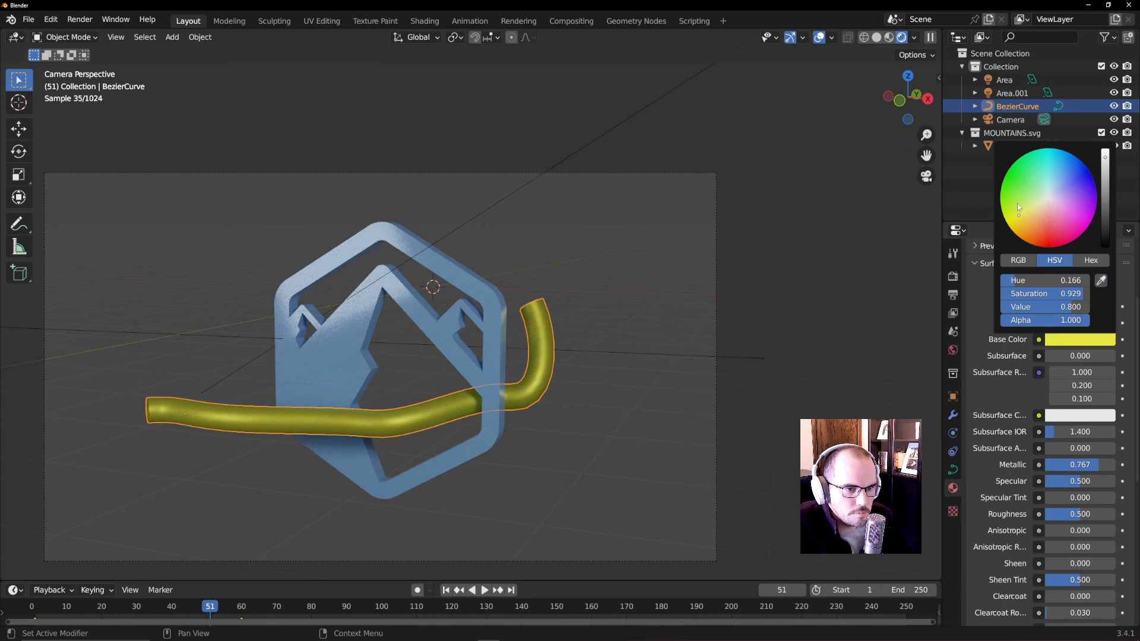
{"action": "left_click_drag", "start_coordinate": [1018, 207], "coordinate": [1029, 228]}
{"action": "left_click_drag", "start_coordinate": [1107, 165], "coordinate": [1107, 188]}
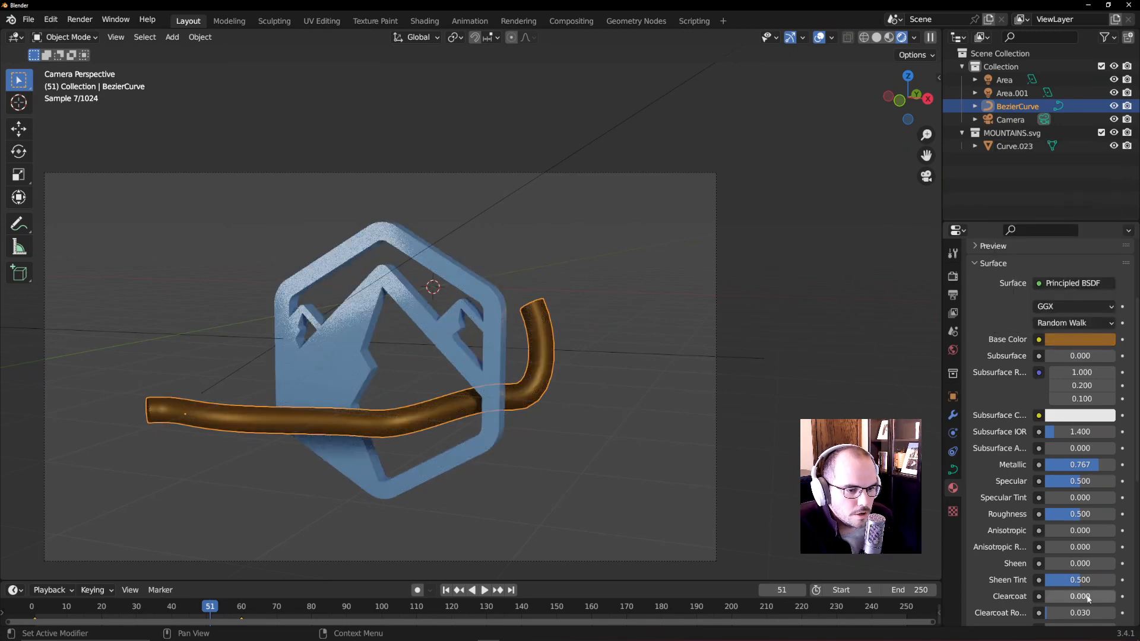
- Refine the tube material with Roughness 0.336, a dark gold base color and Metallic 0.811, and deselect the tube
{"action": "scroll", "coordinate": [999, 565], "scroll_direction": "down", "scroll_amount": 3}
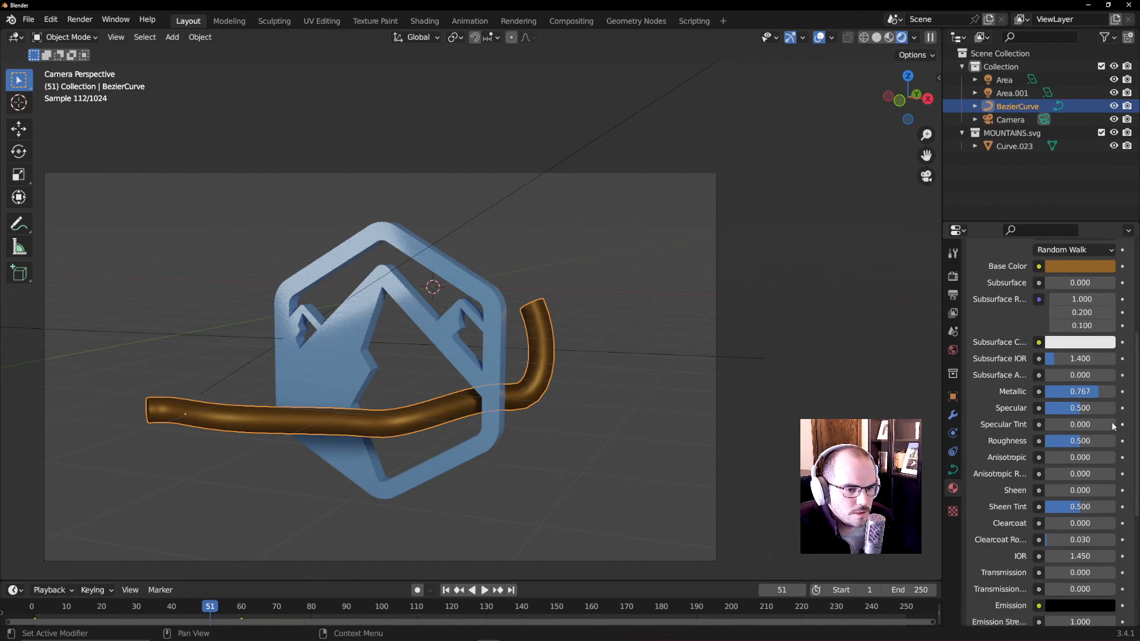
{"action": "left_click_drag", "start_coordinate": [1073, 441], "coordinate": [1060, 435]}
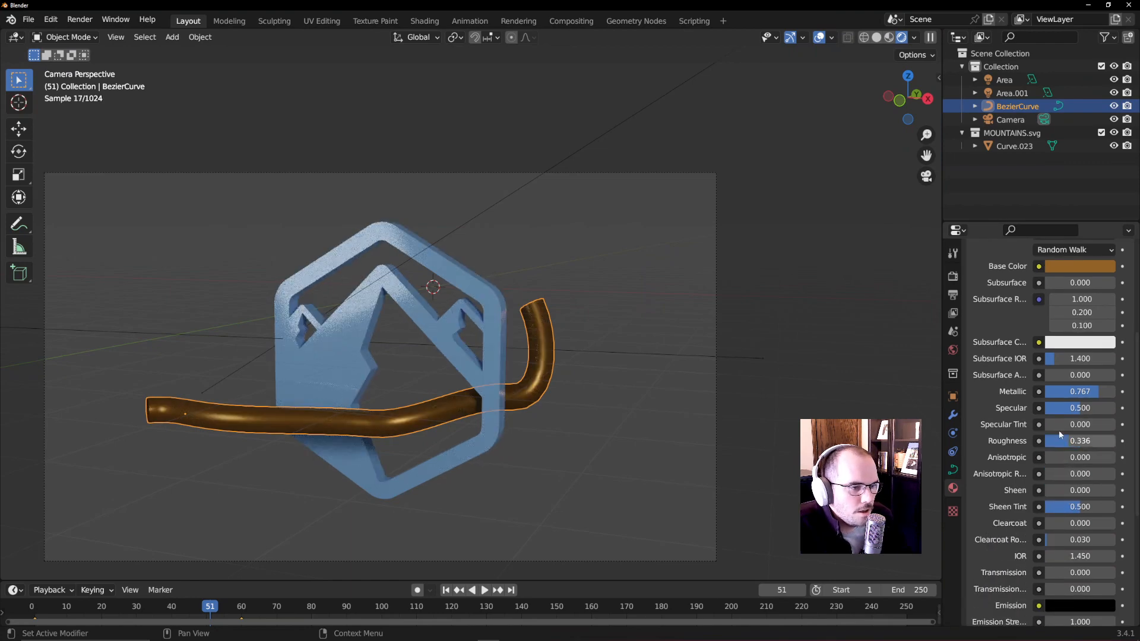
{"action": "left_click", "coordinate": [1070, 268]}
{"action": "left_click_drag", "start_coordinate": [1026, 154], "coordinate": [1025, 156]}
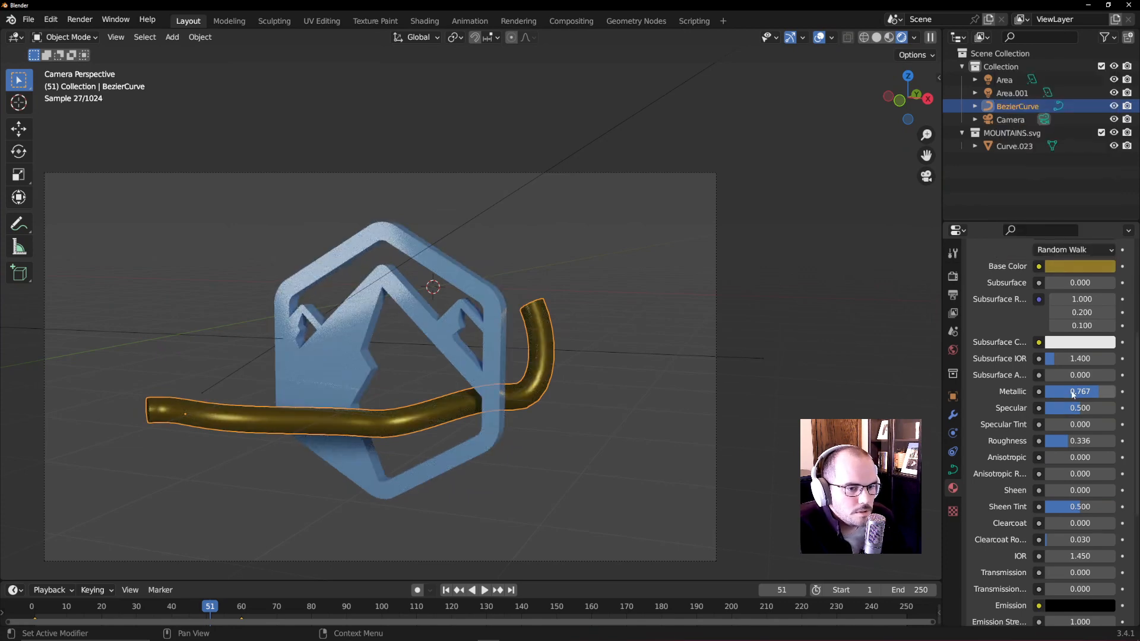
{"action": "left_click_drag", "start_coordinate": [1073, 394], "coordinate": [1077, 393]}
{"action": "left_click", "coordinate": [662, 513]}
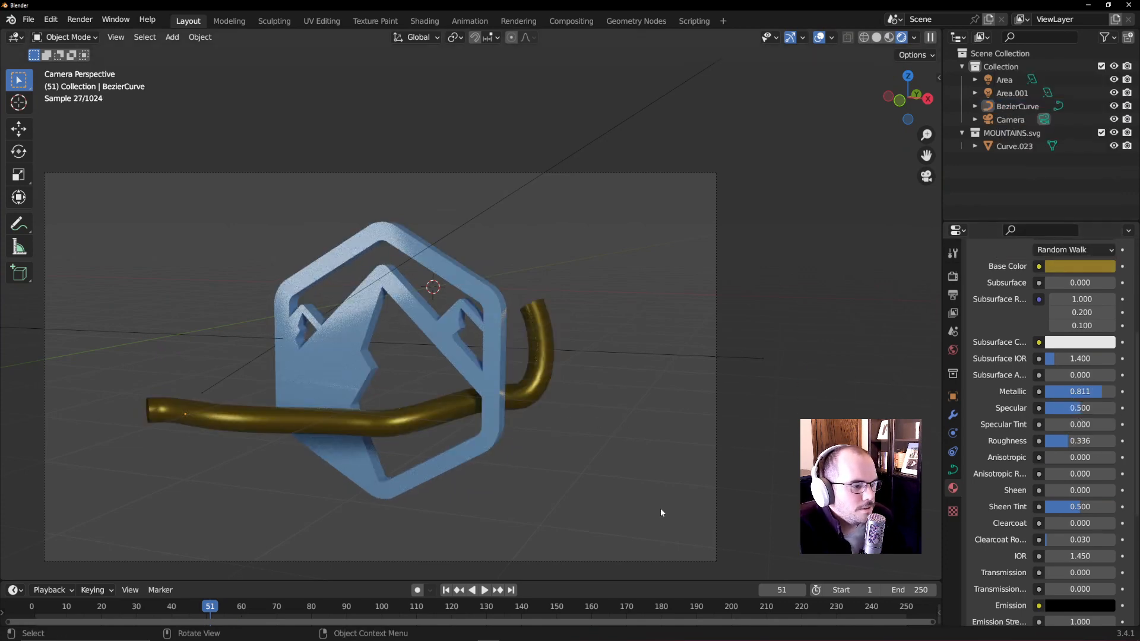
- Scrub through the timeline to preview the tube's growth around the logo, stopping at frame 55
{"action": "left_click_drag", "start_coordinate": [131, 604], "coordinate": [102, 614]}
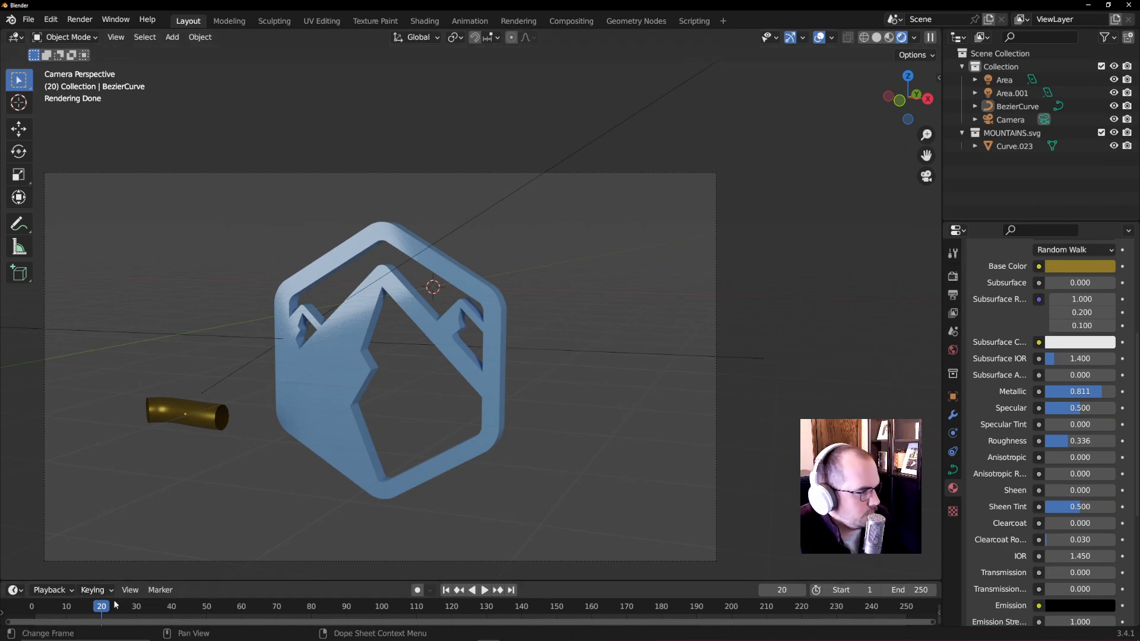
{"action": "left_click_drag", "start_coordinate": [115, 605], "coordinate": [236, 606]}
{"action": "left_click_drag", "start_coordinate": [153, 602], "coordinate": [226, 609]}
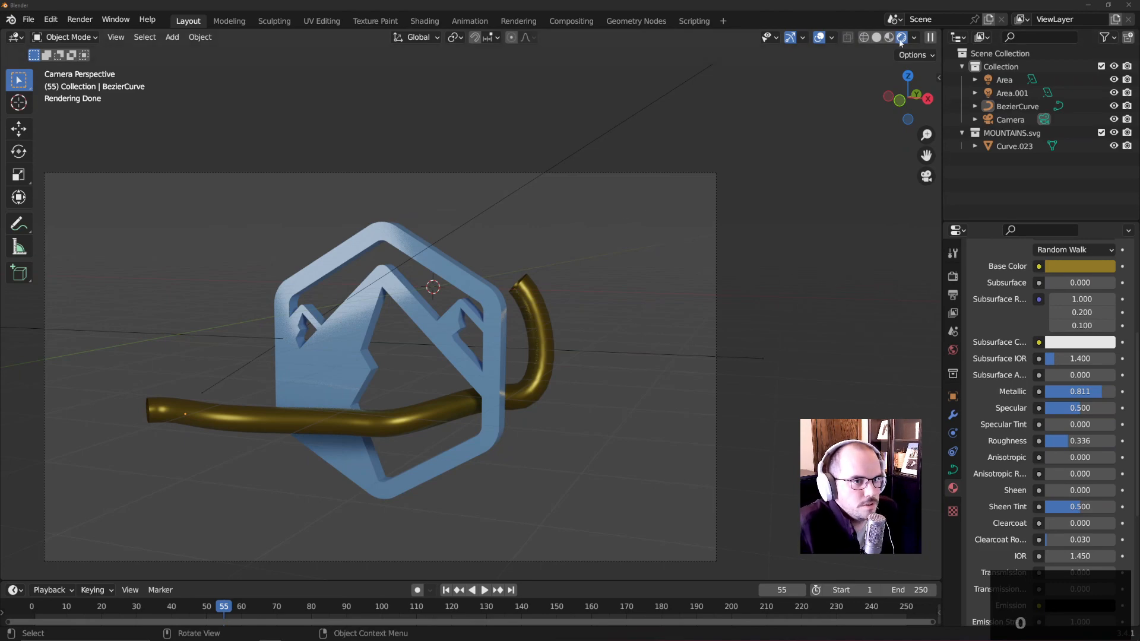
- Change the viewport shading to Material Preview and view the logo and tube from a free angle
{"action": "left_click", "coordinate": [876, 36]}
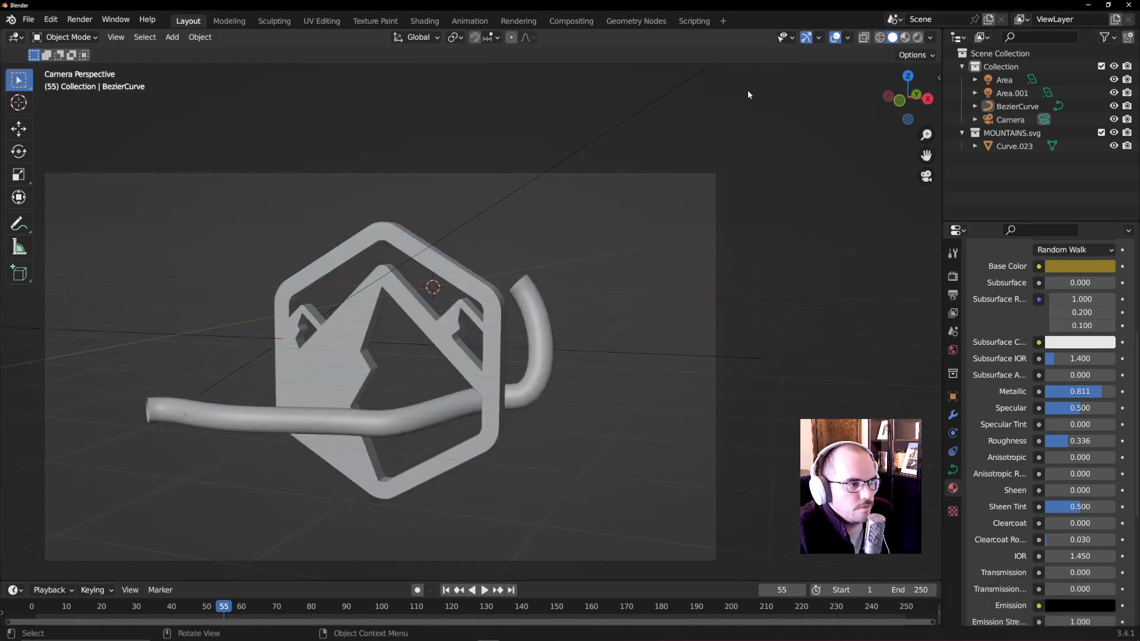
{"action": "left_click", "coordinate": [905, 37]}
{"action": "mouse_move", "coordinate": [601, 303]}
{"action": "middle_mouse_down"}
{"action": "mouse_move", "coordinate": [497, 334]}
{"action": "mouse_move", "coordinate": [556, 294]}
{"action": "mouse_move", "coordinate": [559, 303]}
{"action": "mouse_move", "coordinate": [575, 251]}
{"action": "mouse_move", "coordinate": [574, 270]}
{"action": "middle_mouse_up"}
{"action": "scroll", "coordinate": [497, 331], "scroll_direction": "up", "scroll_amount": 3}
{"action": "scroll", "coordinate": [556, 294], "scroll_direction": "down", "scroll_amount": 1}
{"action": "scroll", "coordinate": [561, 304], "scroll_direction": "down", "scroll_amount": 1}
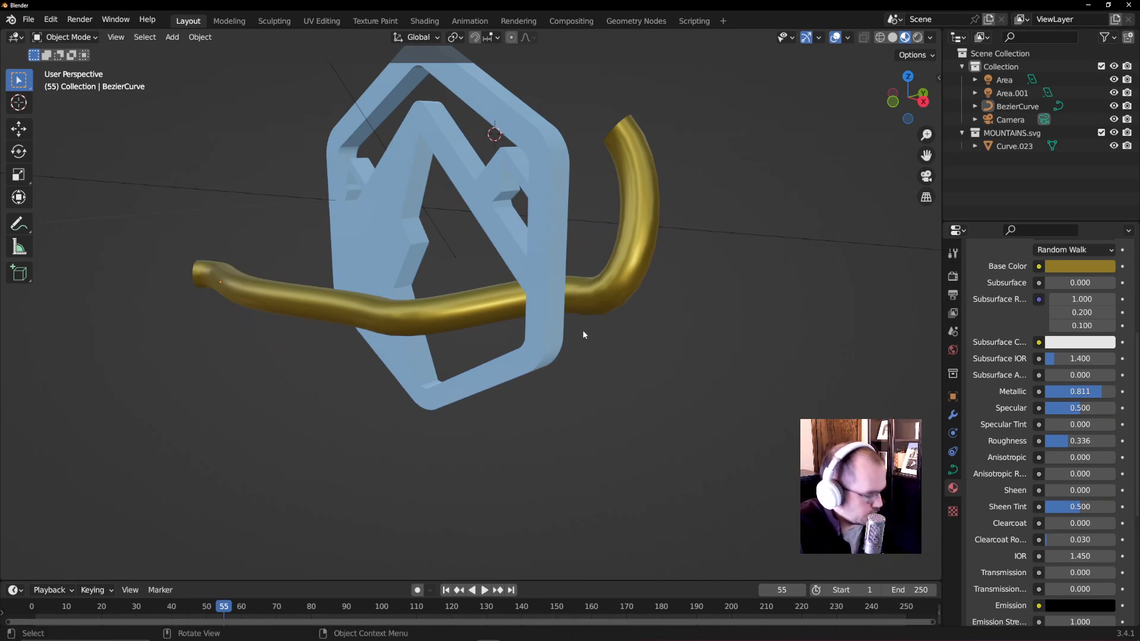
{"action": "key", "text": "shift+a"}
{"action": "mouse_move", "coordinate": [617, 304]}
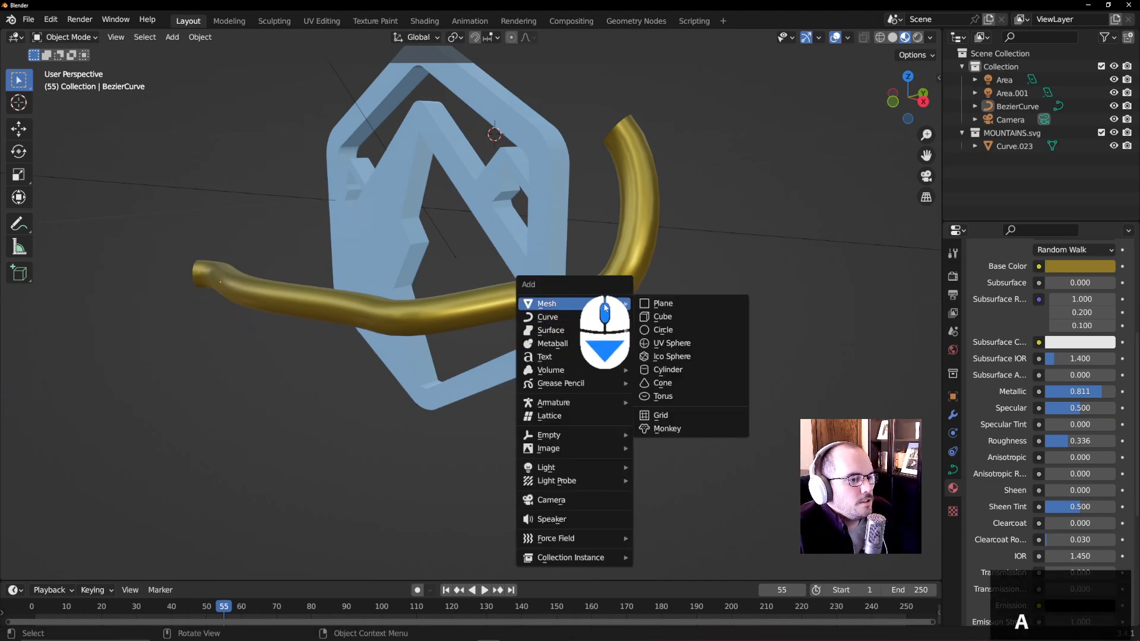
{"action": "left_click", "coordinate": [667, 428]}
{"action": "middle_click_drag", "start_coordinate": [664, 235], "coordinate": [635, 237]}
{"action": "key", "text": "ctrl+z"}
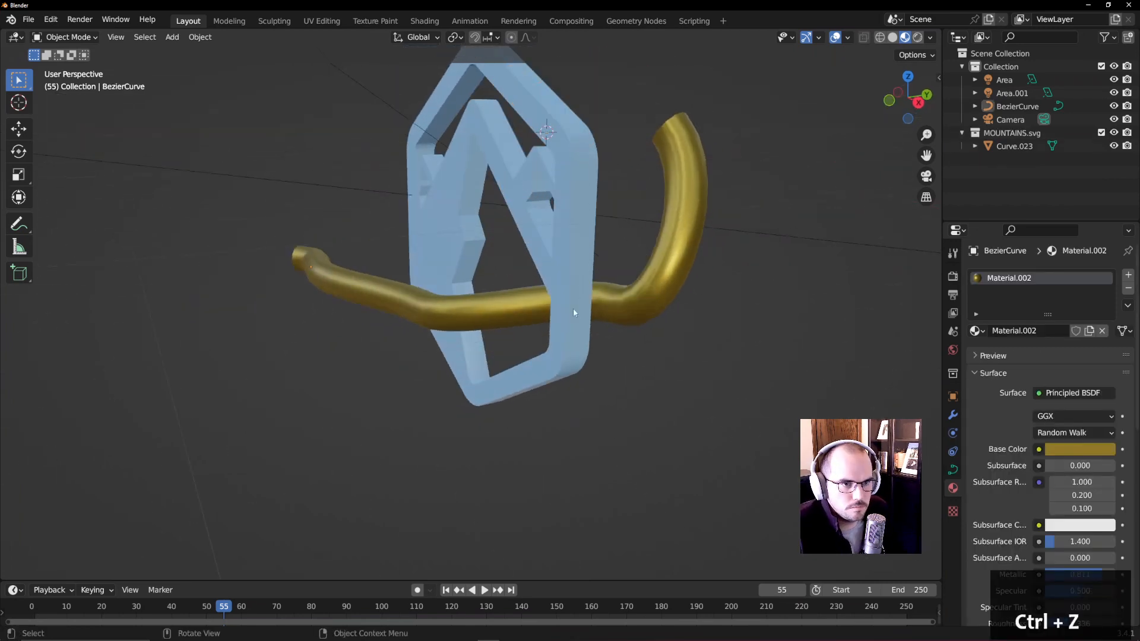
- Add a Bezier curve and delete all of its vertices in Edit Mode to leave an empty curve object
{"action": "middle_click_drag", "start_coordinate": [572, 308], "coordinate": [602, 312]}
{"action": "key", "text": "shift+a"}
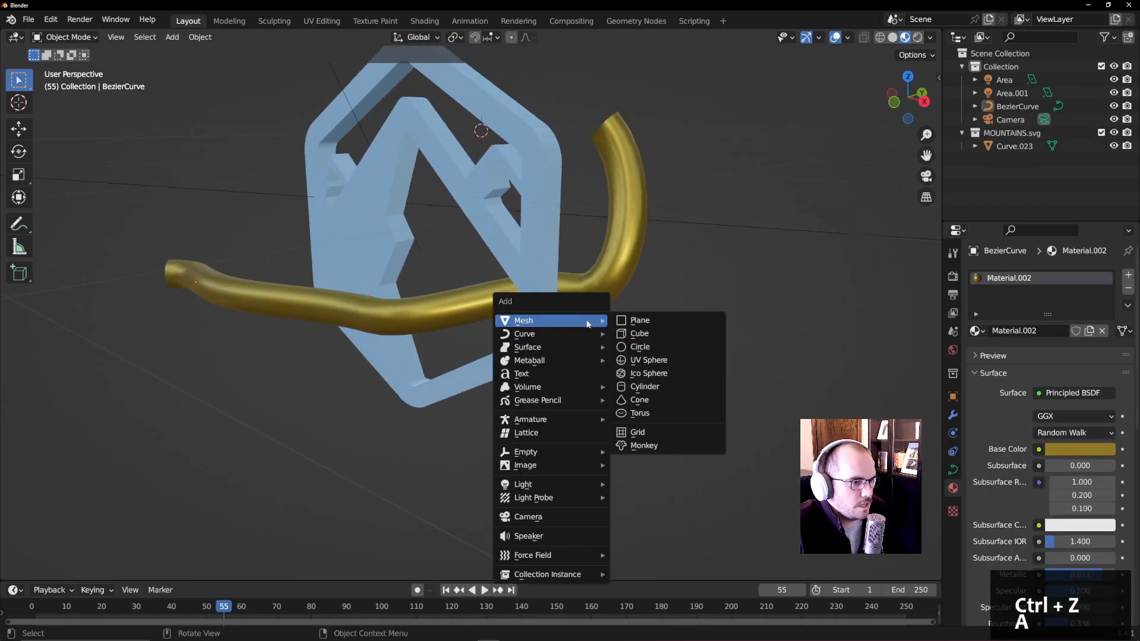
{"action": "mouse_move", "coordinate": [561, 337]}
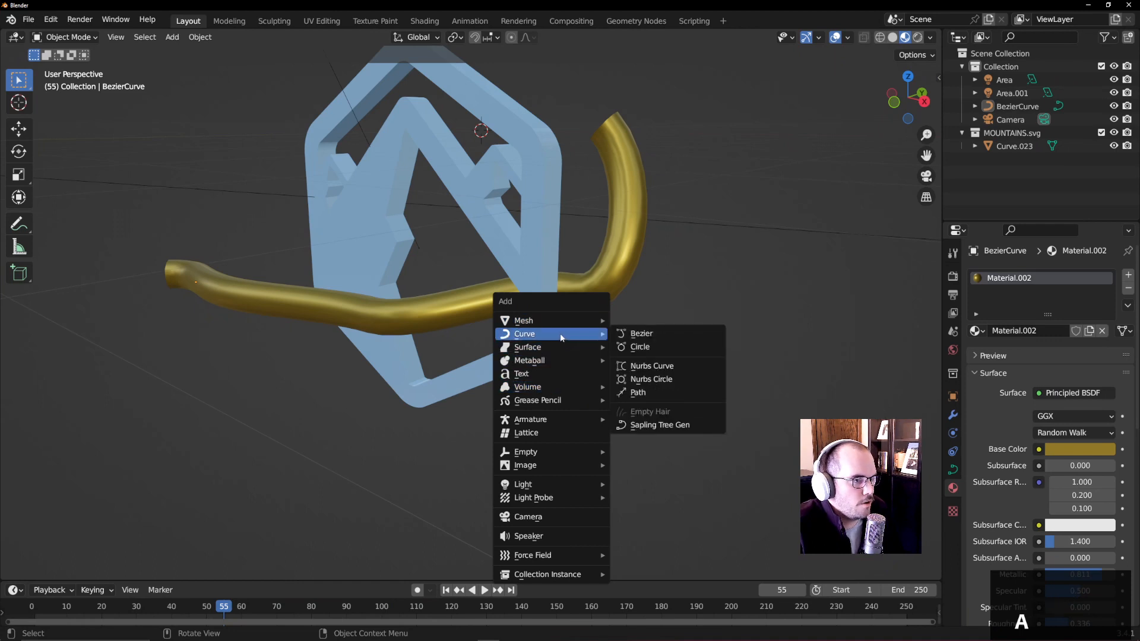
{"action": "left_click", "coordinate": [652, 335]}
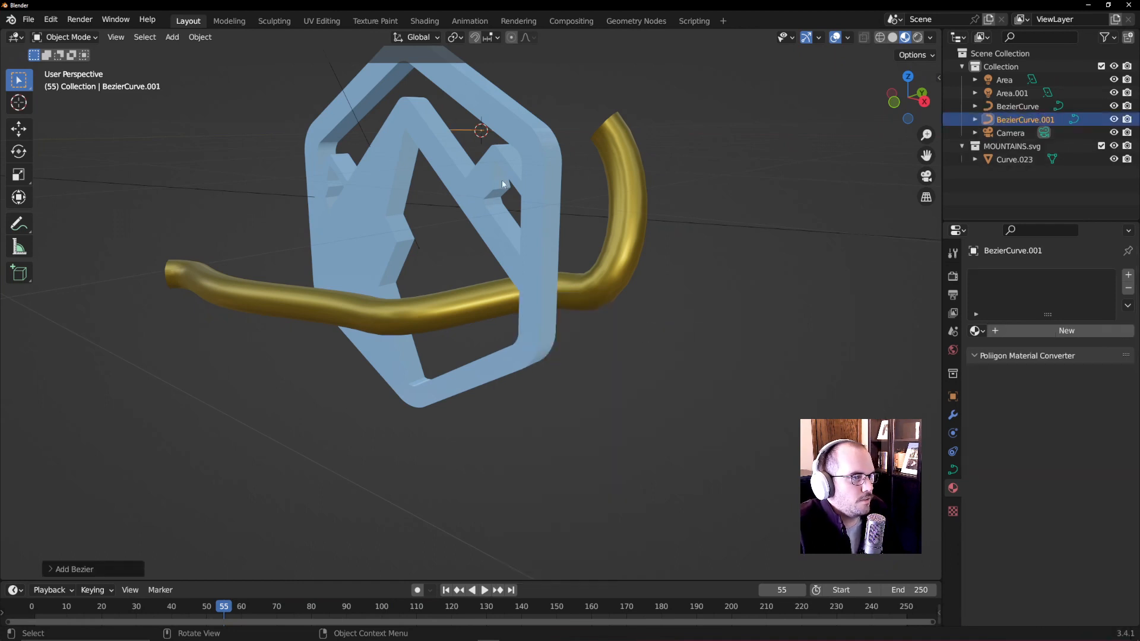
{"action": "key", "text": "Tab"}
{"action": "key", "text": "Delete"}
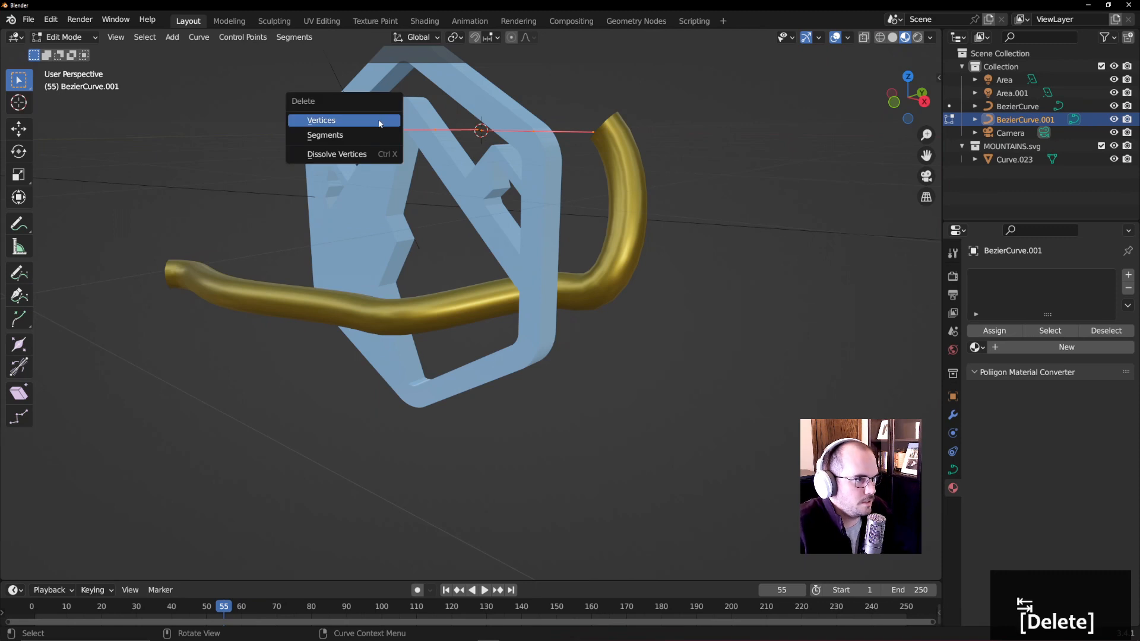
{"action": "left_click", "coordinate": [379, 120]}
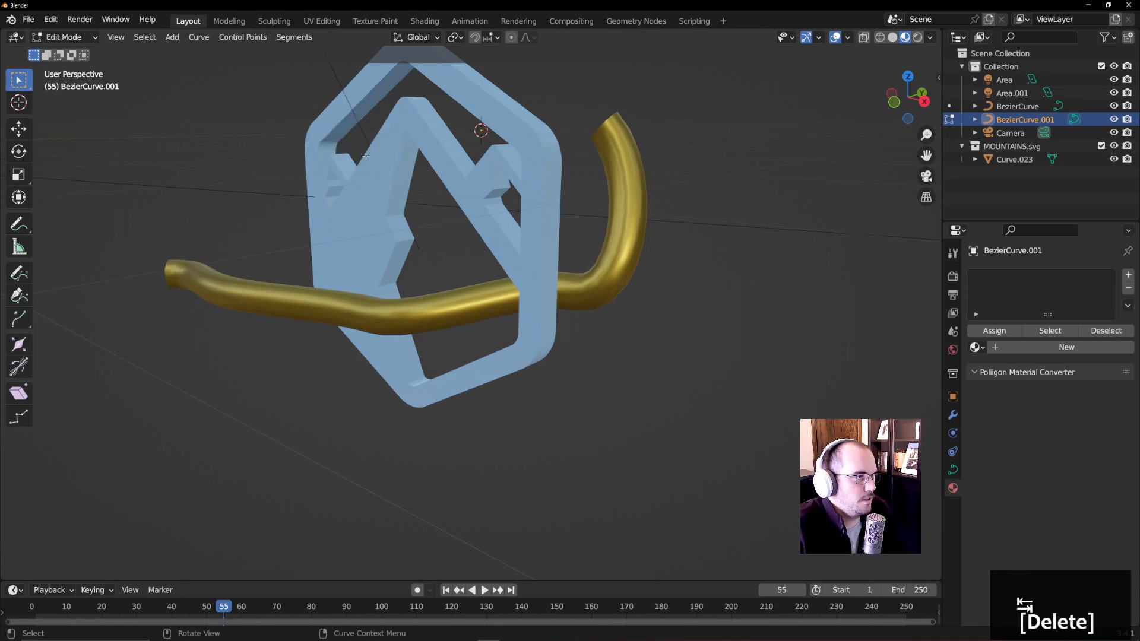
- Draw a freehand wavy curve from the tube's bend across the logo to well beyond its far side
{"action": "left_click", "coordinate": [18, 273]}
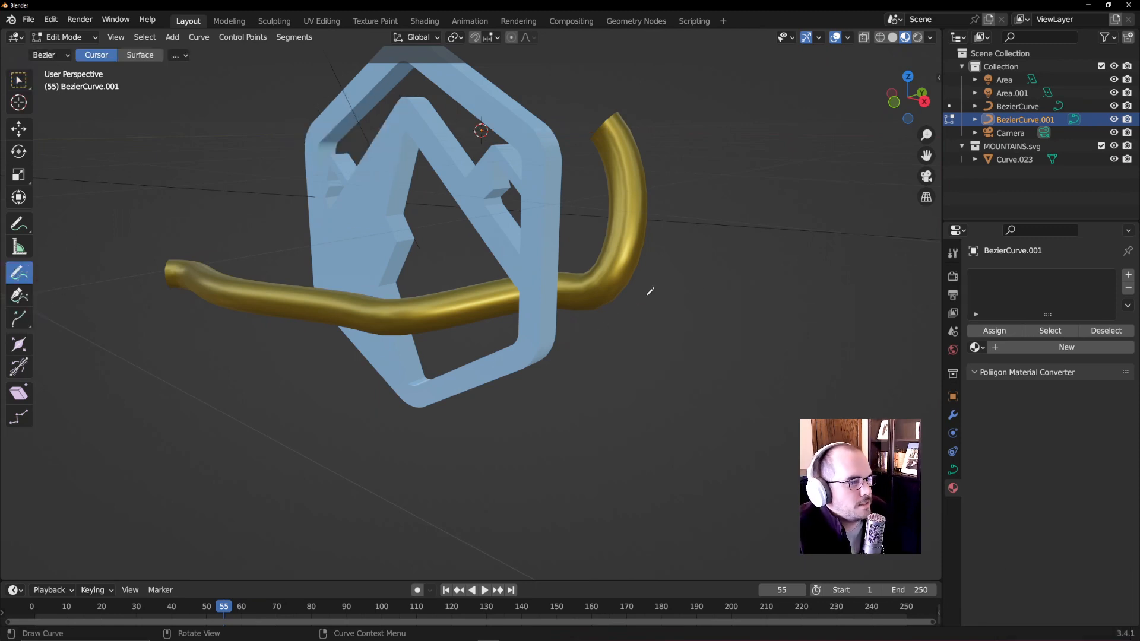
{"action": "mouse_move", "coordinate": [622, 297]}
{"action": "left_mouse_down"}
{"action": "mouse_move", "coordinate": [598, 228]}
{"action": "mouse_move", "coordinate": [519, 257]}
{"action": "mouse_move", "coordinate": [119, 178]}
{"action": "mouse_move", "coordinate": [45, 195]}
{"action": "mouse_move", "coordinate": [37, 209]}
{"action": "left_mouse_up"}
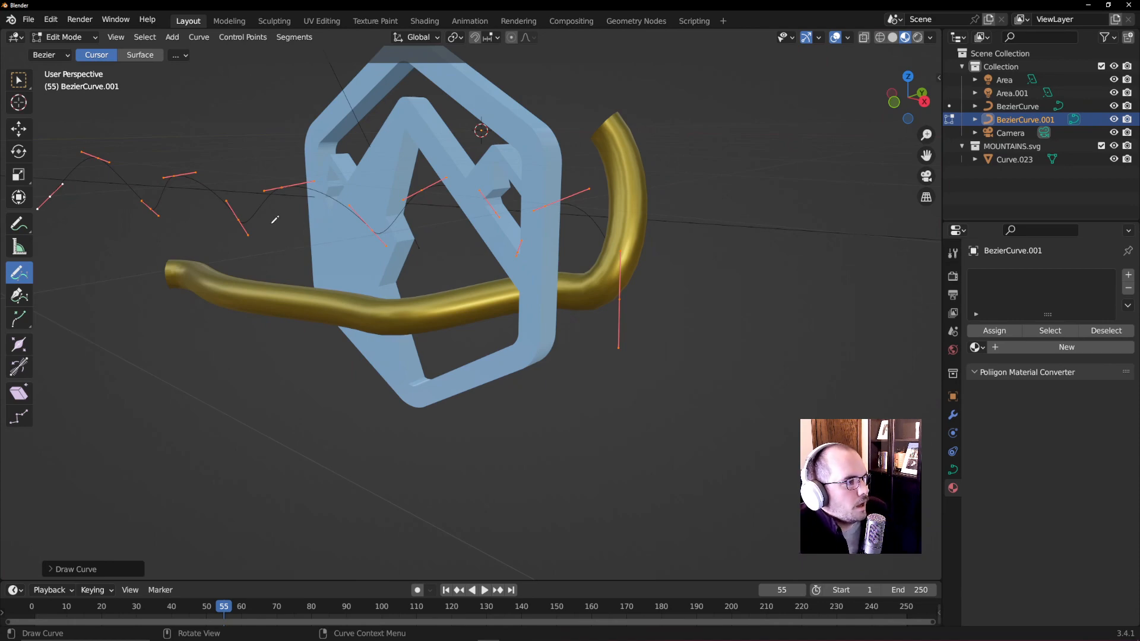
{"action": "middle_click_drag", "start_coordinate": [365, 195], "coordinate": [434, 206]}
{"action": "scroll", "coordinate": [370, 276], "scroll_direction": "down", "scroll_amount": 4}
{"action": "scroll", "coordinate": [328, 226], "scroll_direction": "down", "scroll_amount": 1}
{"action": "scroll", "coordinate": [440, 212], "scroll_direction": "up", "scroll_amount": 2}
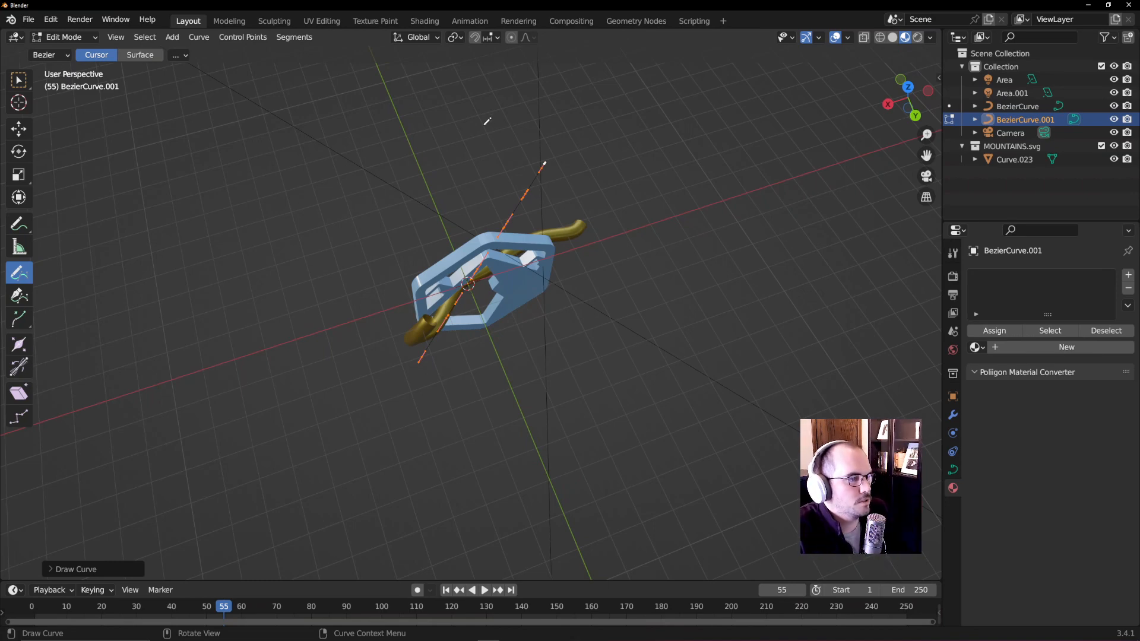
- Move the wavy curve's far end point sideways with proportional editing at a size of about 6.1 m
{"action": "key", "text": "w"}
{"action": "mouse_move", "coordinate": [603, 203]}
{"action": "left_mouse_down"}
{"action": "mouse_move", "coordinate": [509, 135]}
{"action": "mouse_move", "coordinate": [493, 71]}
{"action": "left_mouse_up"}
{"action": "left_click", "coordinate": [510, 37]}
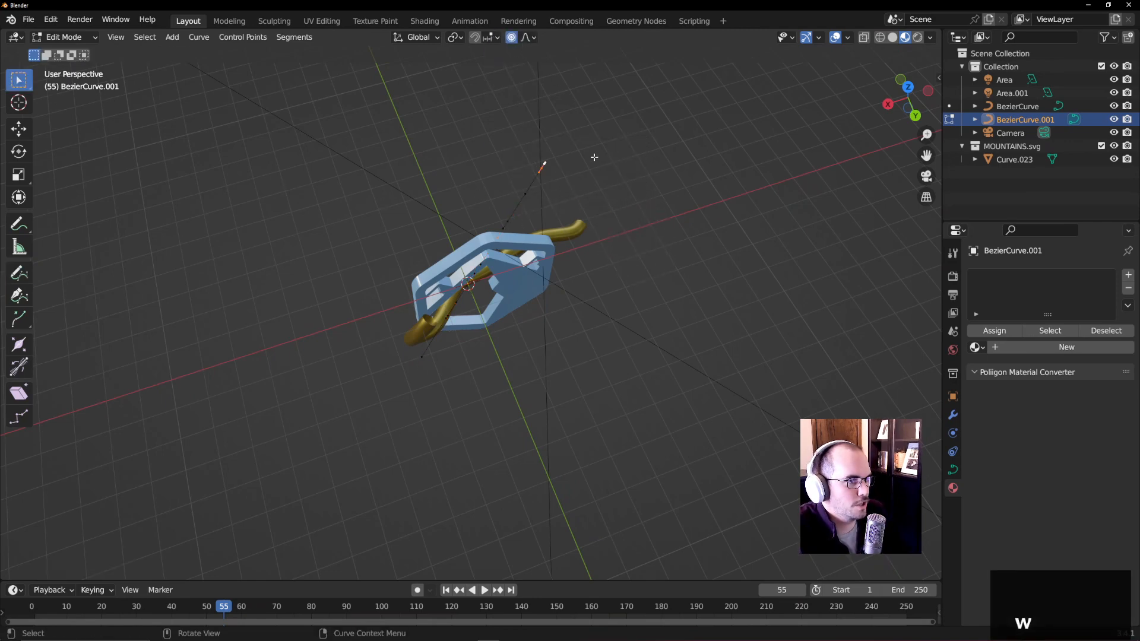
{"action": "key", "text": "g"}
{"action": "scroll", "coordinate": [611, 177], "scroll_direction": "down", "scroll_amount": 5}
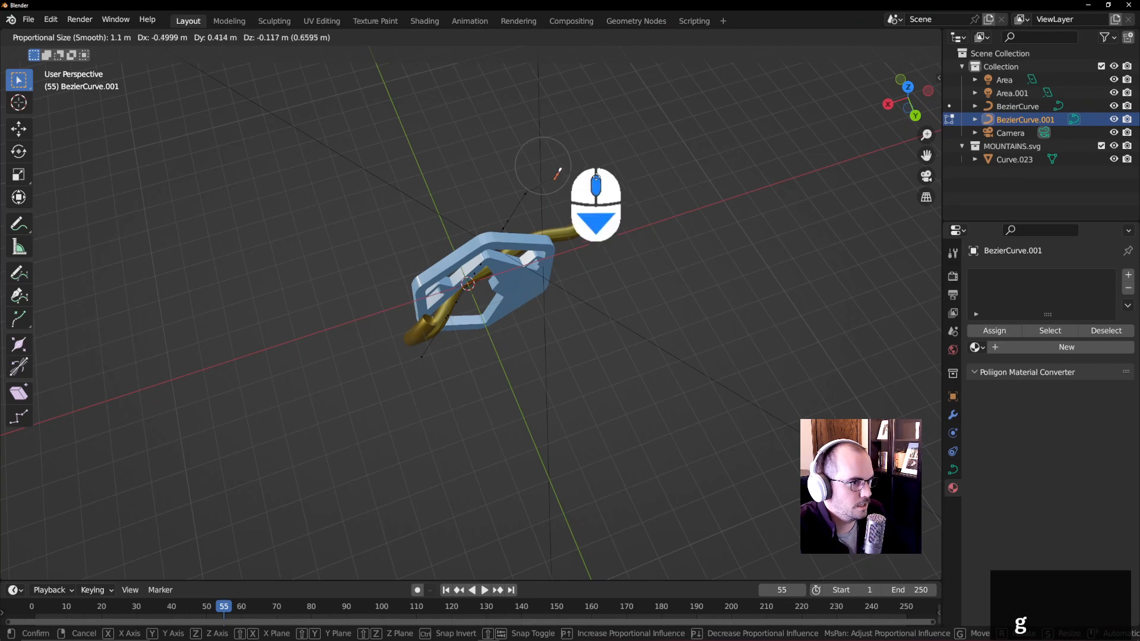
{"action": "scroll", "coordinate": [610, 177], "scroll_direction": "down", "scroll_amount": 9}
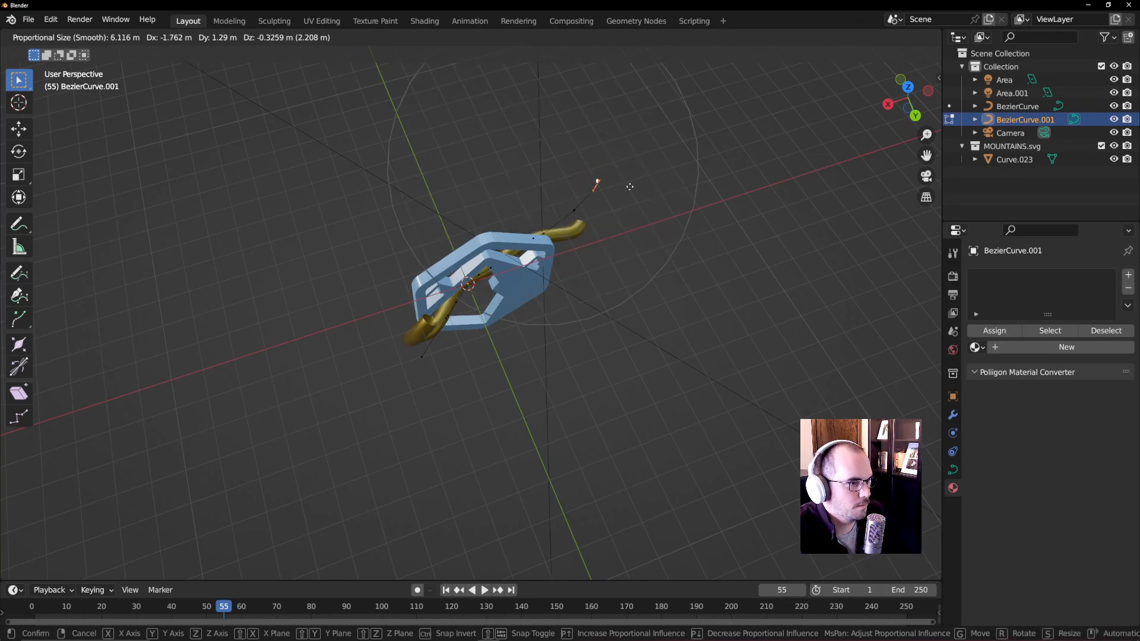
{"action": "left_click", "coordinate": [651, 191]}
- Rotate the wavy curve's far end about 49 degrees with proportional editing and return to Object Mode
{"action": "key", "text": "r"}
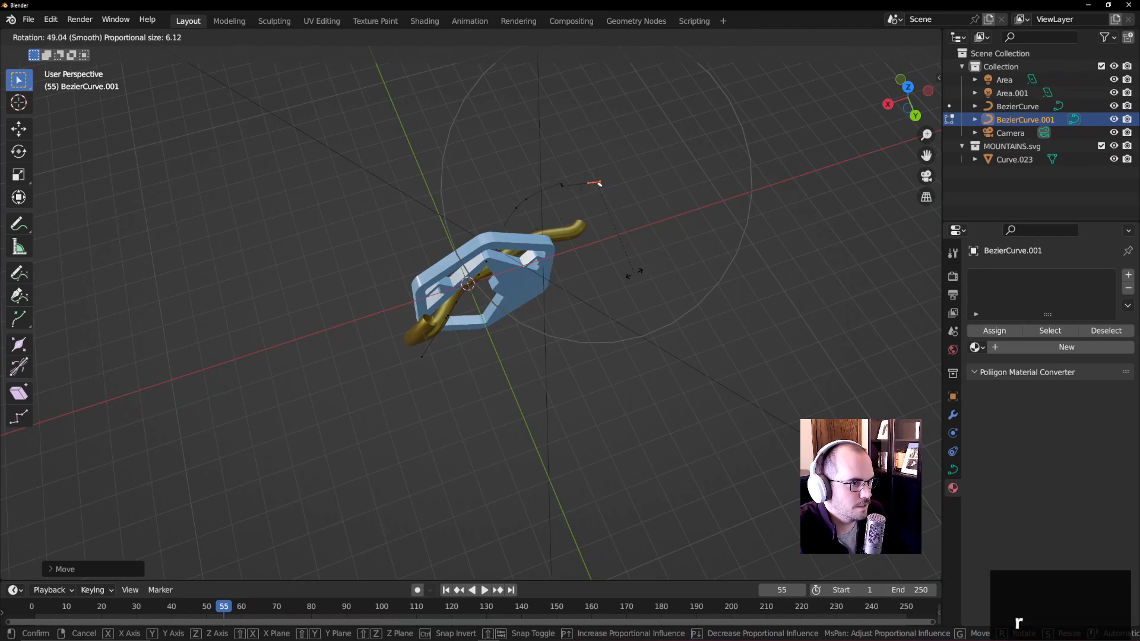
{"action": "left_click", "coordinate": [644, 273]}
{"action": "middle_click_drag", "start_coordinate": [644, 273], "coordinate": [668, 297]}
{"action": "key", "text": "Tab"}
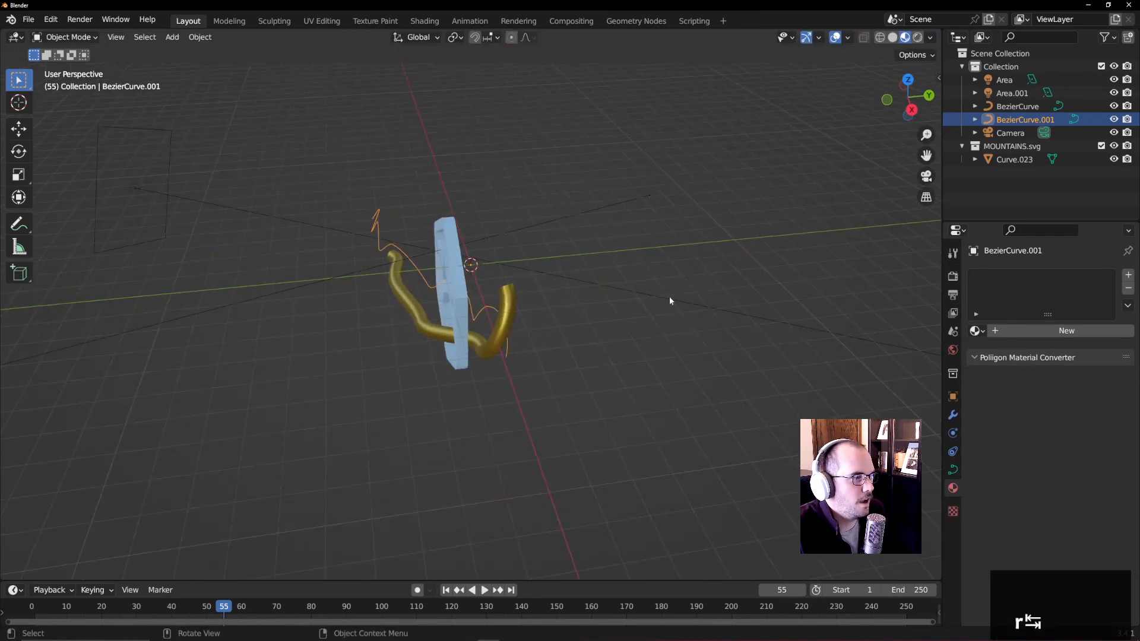
- Move the whole wavy curve so its near end sits by the lower part of the logo
{"action": "key", "text": "g"}
{"action": "left_click", "coordinate": [475, 340]}
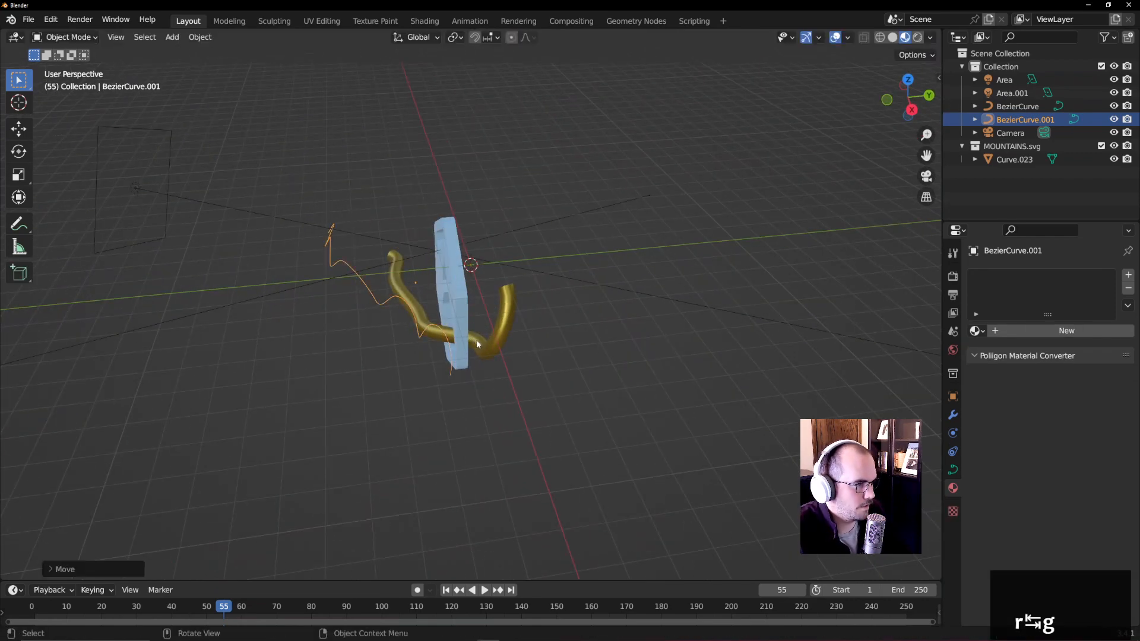
{"action": "middle_click_drag", "start_coordinate": [476, 340], "coordinate": [515, 331]}
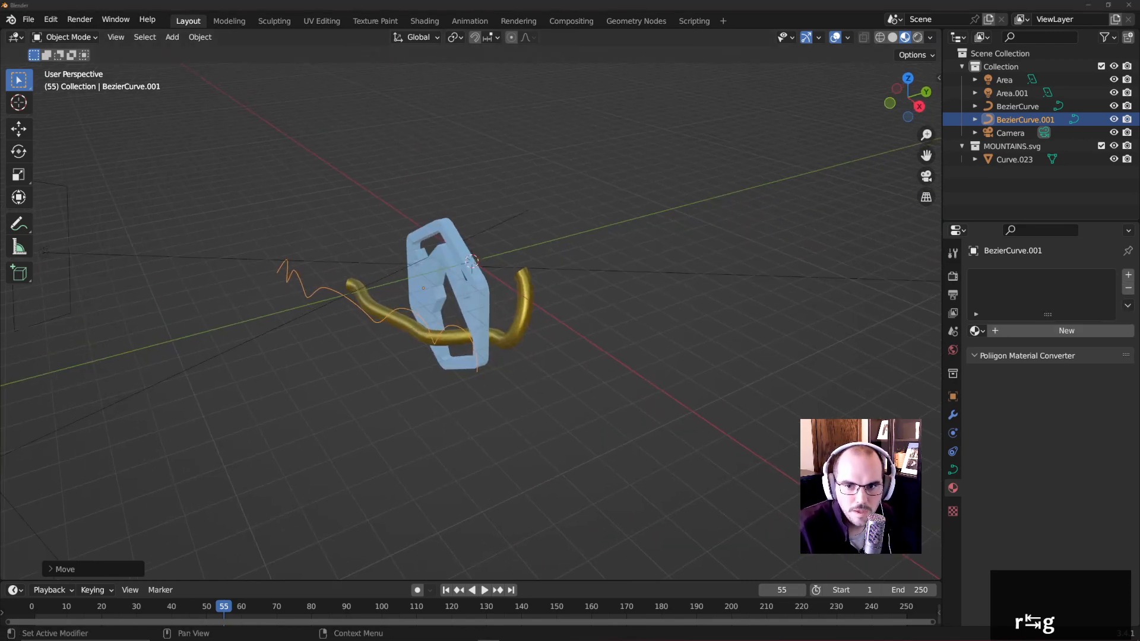
- Add a monkey mesh to the scene
{"action": "middle_click_drag", "start_coordinate": [552, 385], "coordinate": [582, 345]}
{"action": "key", "text": "shift+a"}
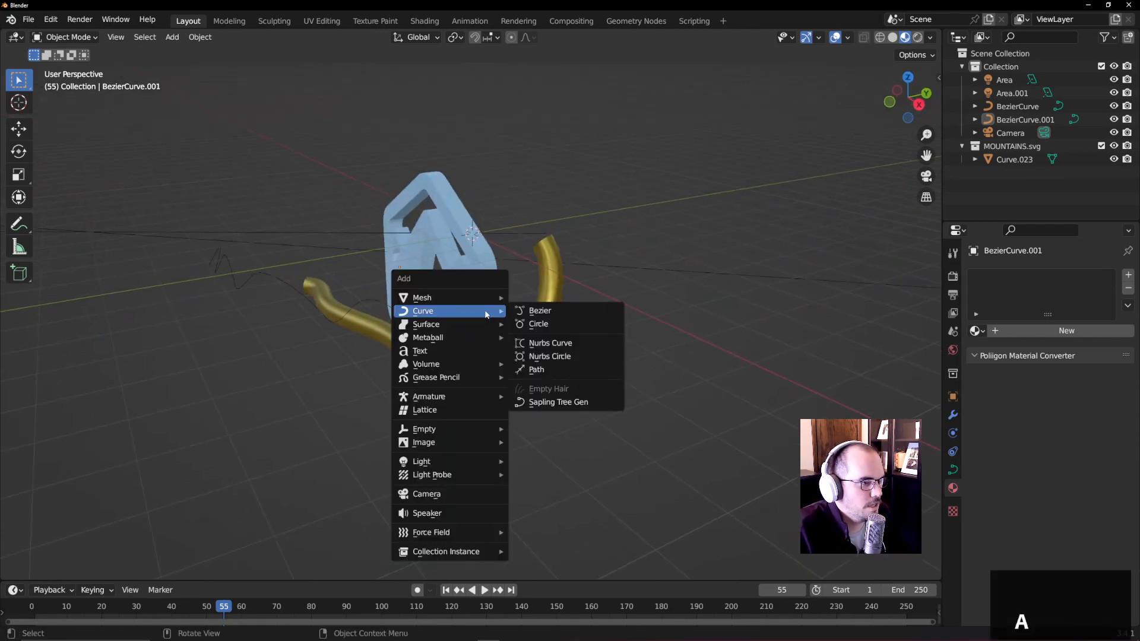
{"action": "mouse_move", "coordinate": [451, 297]}
{"action": "left_click", "coordinate": [546, 420]}
{"action": "middle_click_drag", "start_coordinate": [546, 420], "coordinate": [534, 369]}
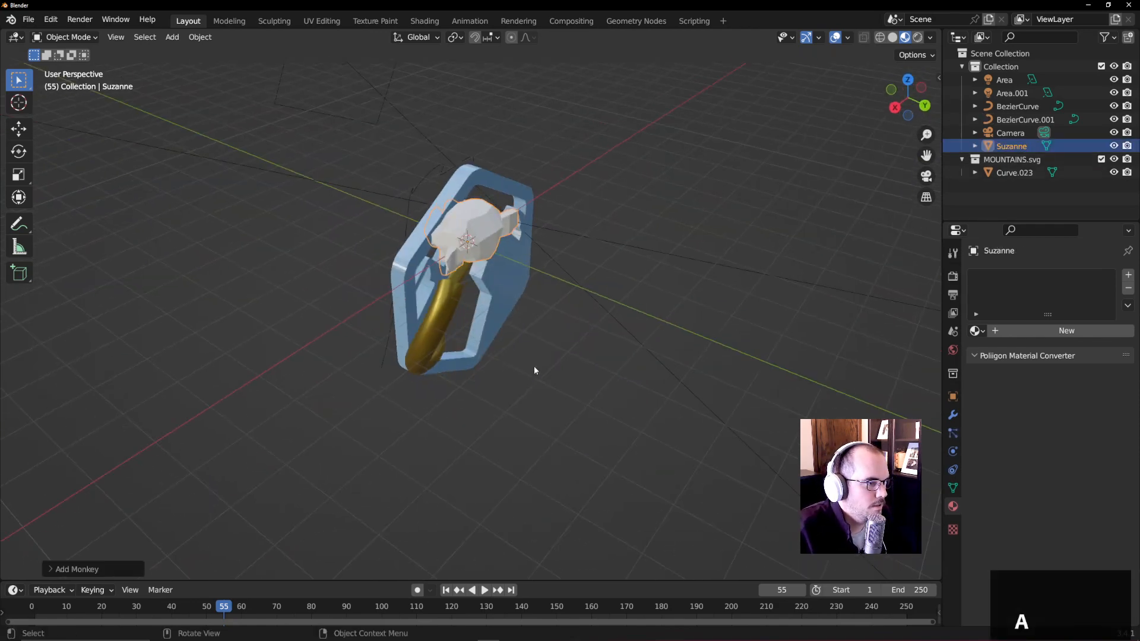
- Move the monkey down to the near end of the wavy curve and scale it to about half size
{"action": "key", "text": "g"}
{"action": "left_click", "coordinate": [483, 400]}
{"action": "middle_click_drag", "start_coordinate": [483, 400], "coordinate": [483, 383]}
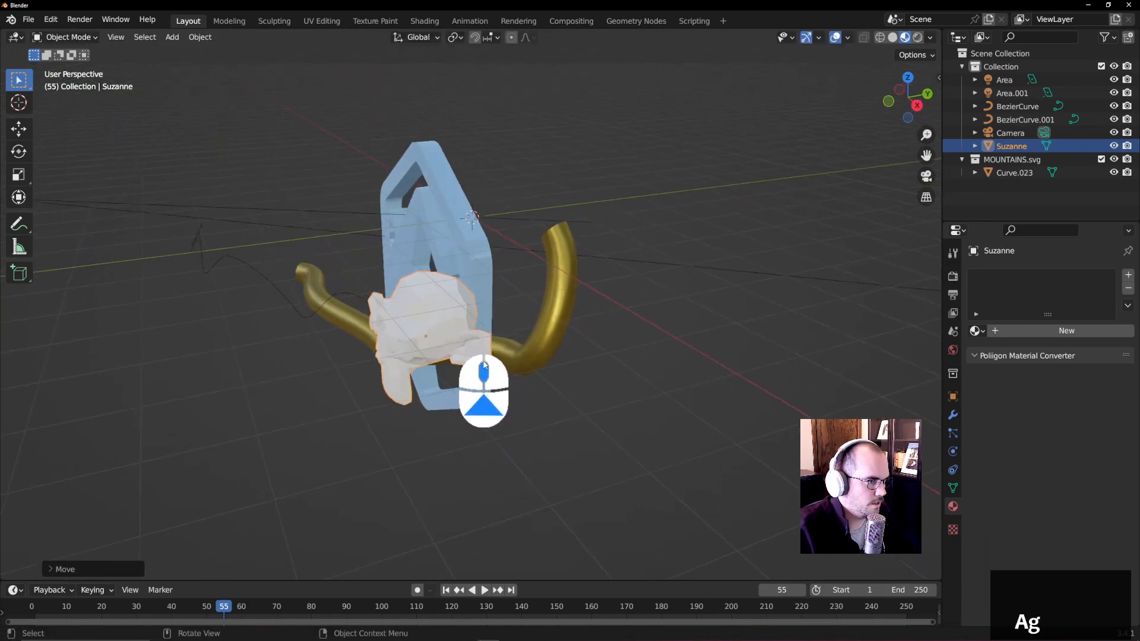
{"action": "key", "text": "s"}
{"action": "left_click", "coordinate": [617, 326]}
{"action": "middle_click_drag", "start_coordinate": [618, 326], "coordinate": [528, 324]}
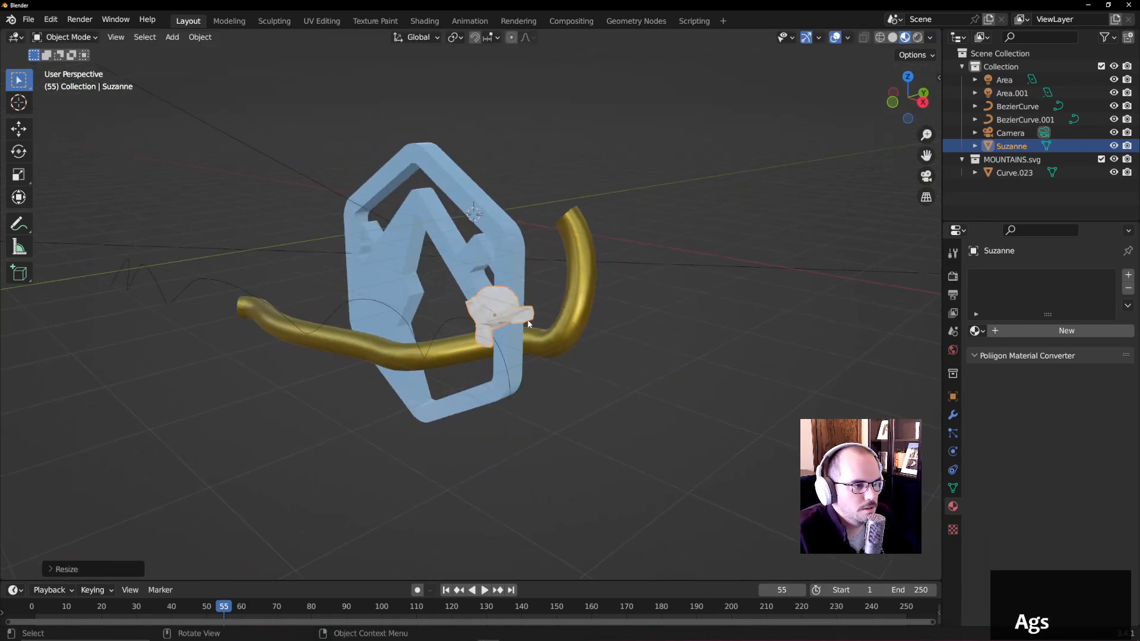
- Give the monkey a level 2 subdivision surface and shade it smooth
{"action": "key", "text": "ctrl+2"}
{"action": "right_click", "coordinate": [468, 306]}
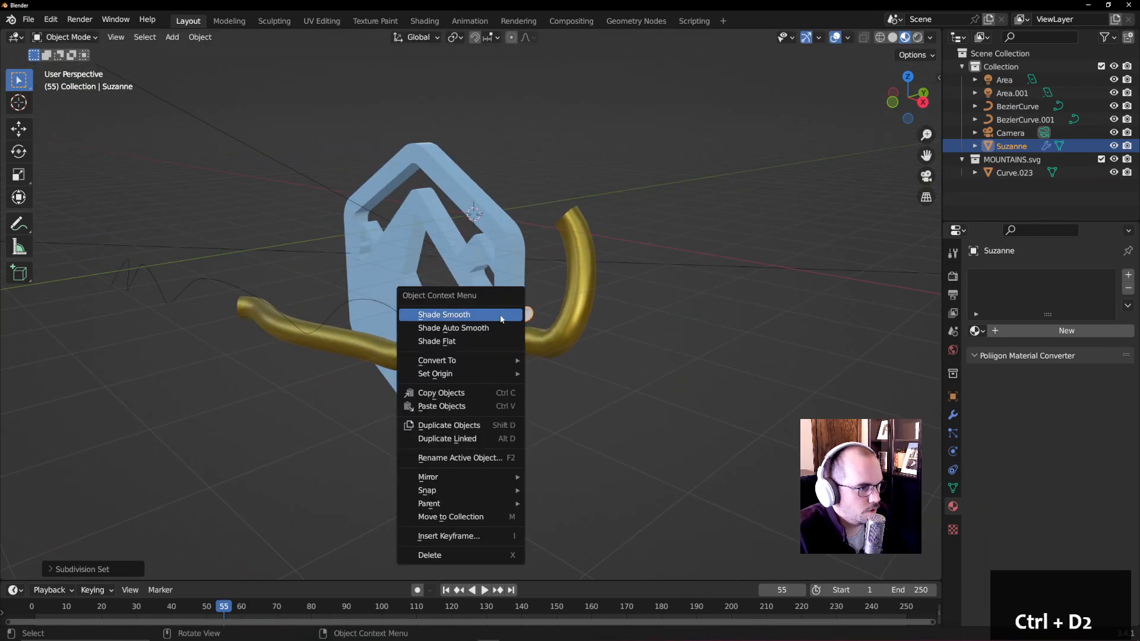
{"action": "left_click", "coordinate": [468, 306]}
{"action": "scroll", "coordinate": [549, 337], "scroll_direction": "up", "scroll_amount": 3}
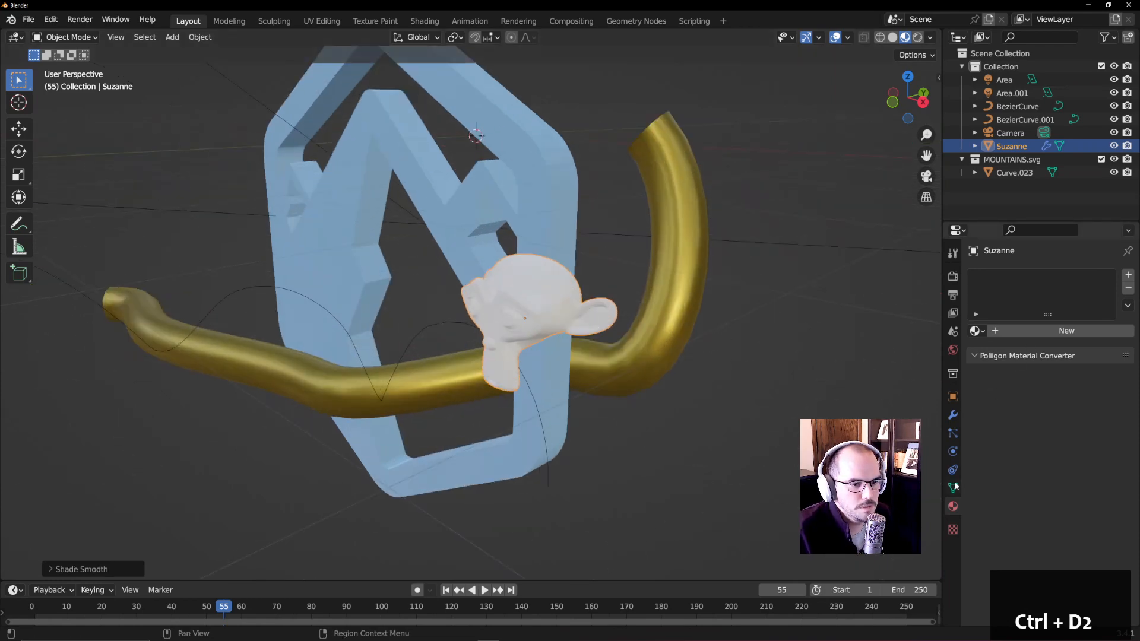
- Create a new material for the monkey and set its base color to bright green
{"action": "left_click", "coordinate": [1015, 331]}
{"action": "scroll", "coordinate": [1002, 491], "scroll_direction": "down", "scroll_amount": 3}
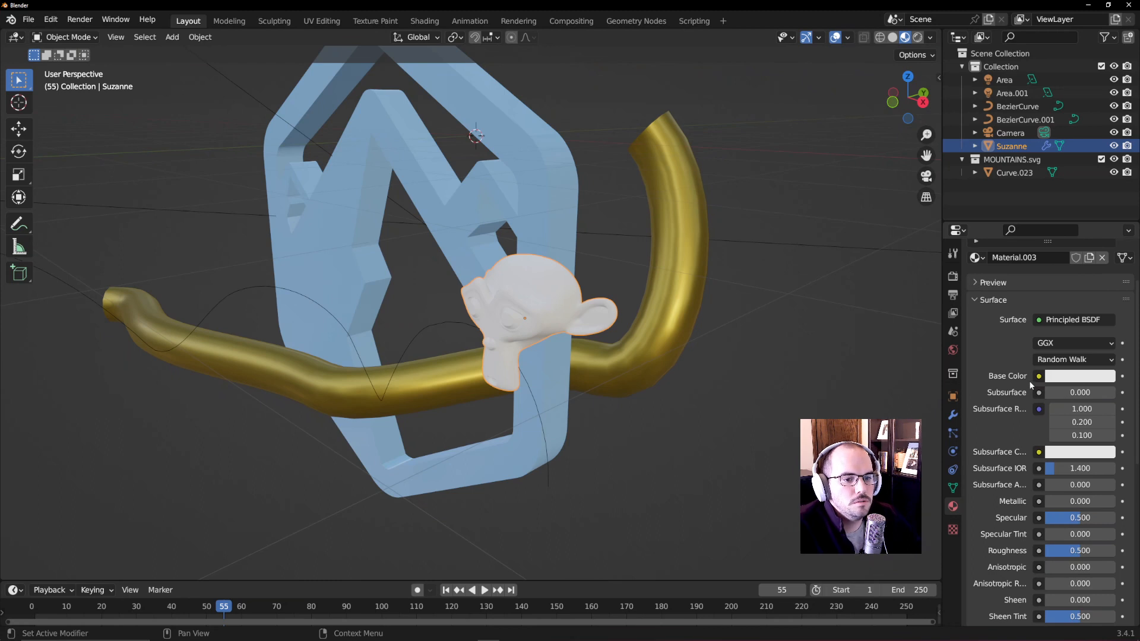
{"action": "left_click", "coordinate": [1068, 376]}
{"action": "left_click_drag", "start_coordinate": [1055, 268], "coordinate": [1016, 222]}
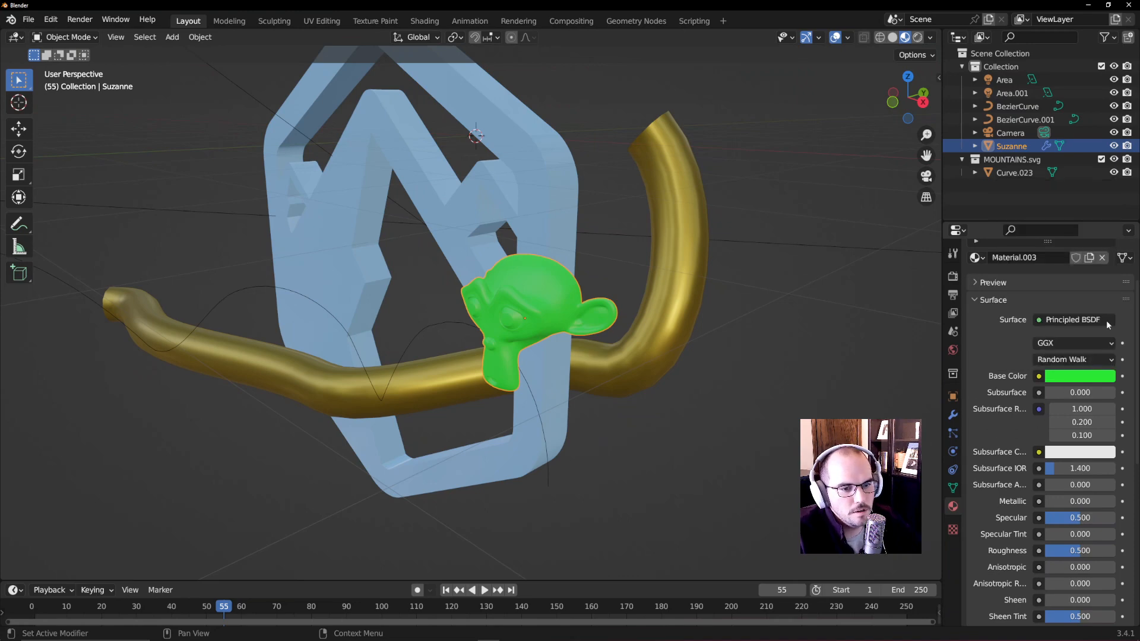
- Darken the monkey material's base color to a deeper green
{"action": "left_click", "coordinate": [1080, 376]}
{"action": "mouse_move", "coordinate": [1104, 205]}
{"action": "left_mouse_down"}
{"action": "mouse_move", "coordinate": [1104, 256]}
{"action": "mouse_move", "coordinate": [1105, 227]}
{"action": "left_mouse_up"}
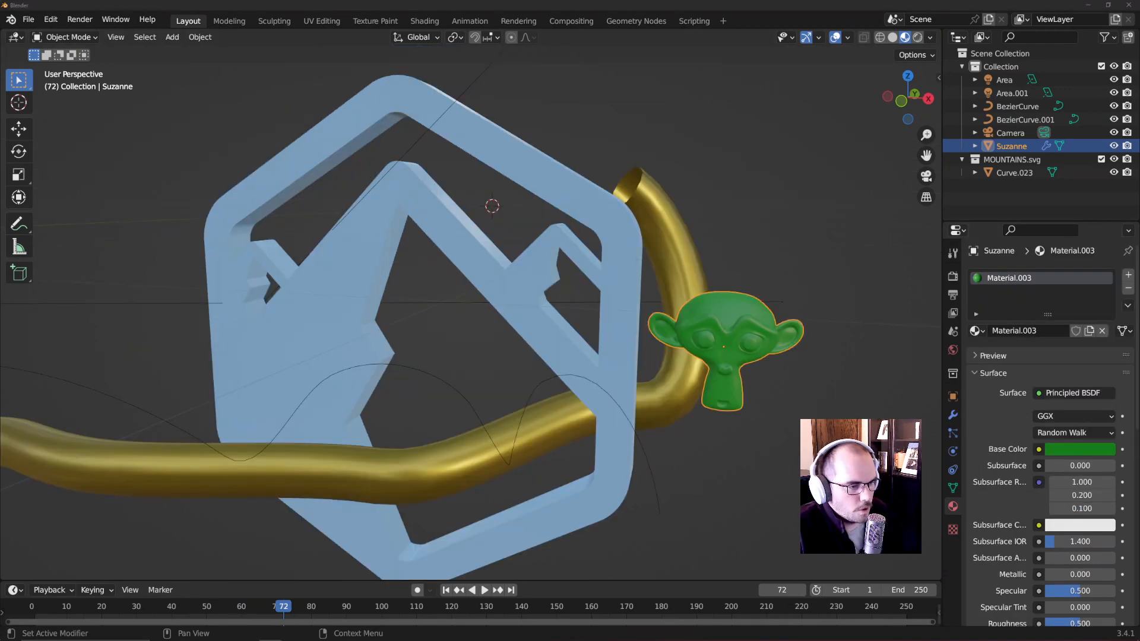
{"action": "middle_click_drag", "start_coordinate": [558, 197], "coordinate": [608, 177]}
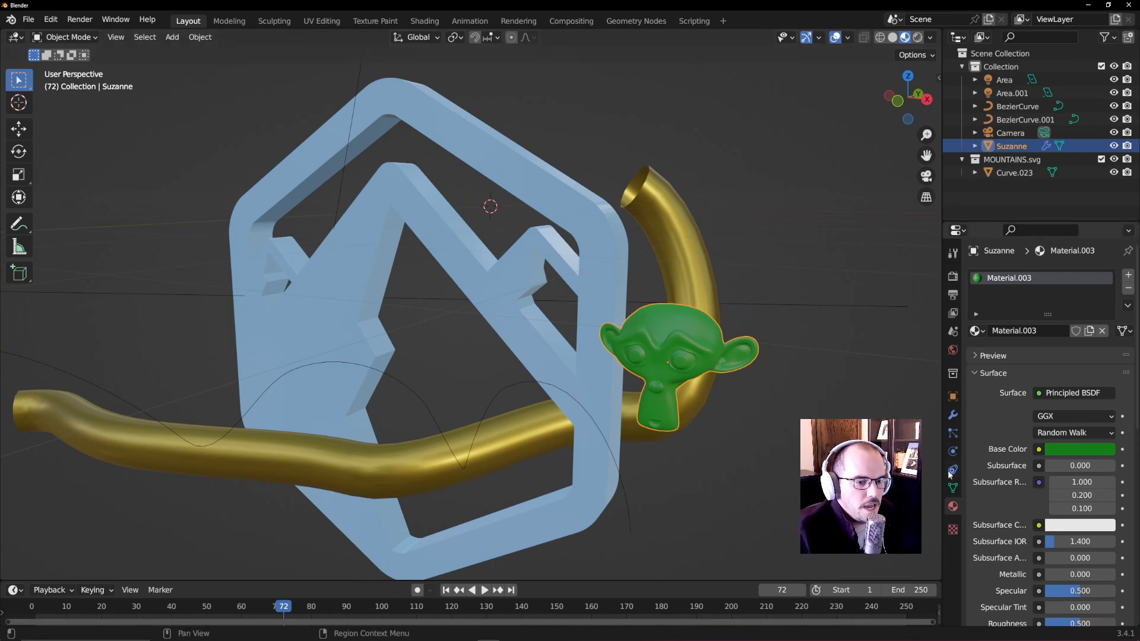
- Add a Follow Path constraint to the monkey
{"action": "left_click", "coordinate": [953, 396]}
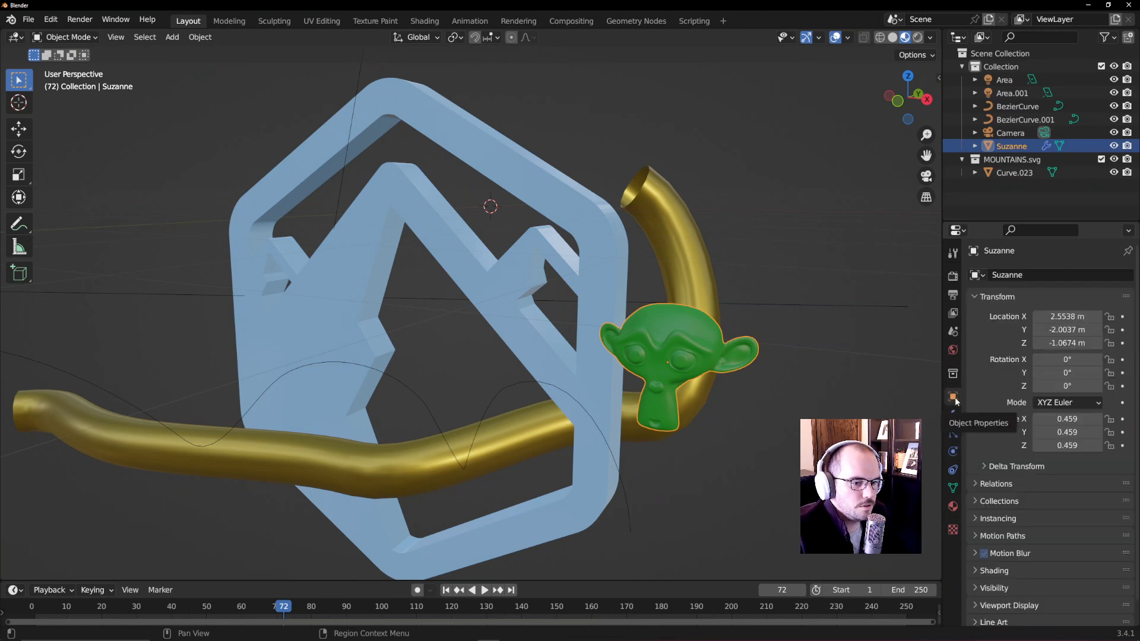
{"action": "left_click", "coordinate": [954, 417]}
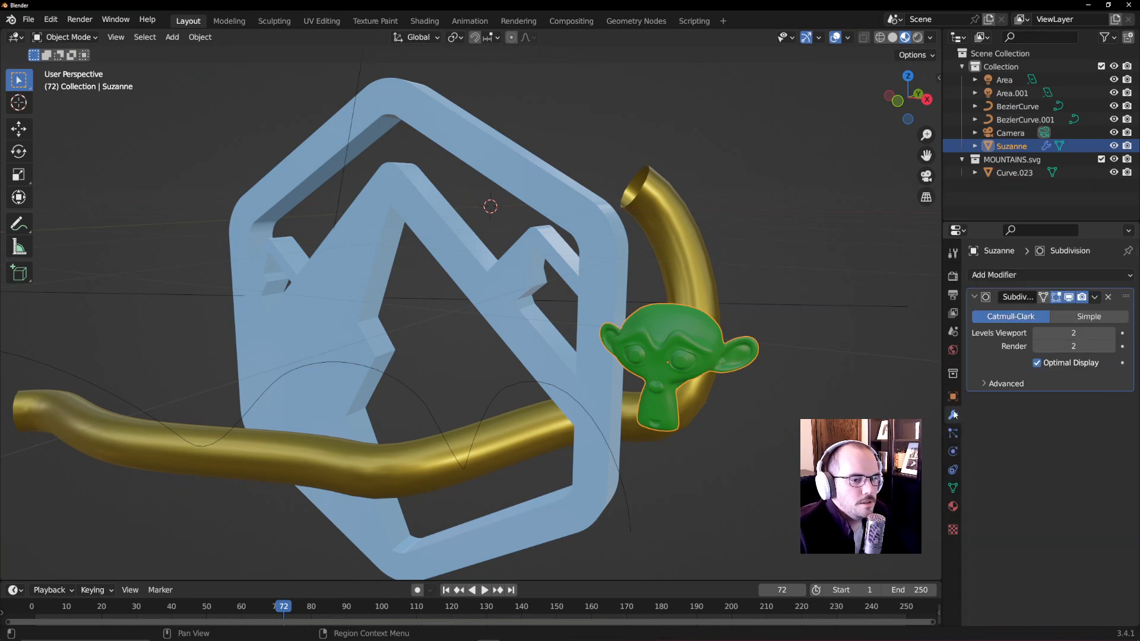
{"action": "left_click", "coordinate": [953, 435]}
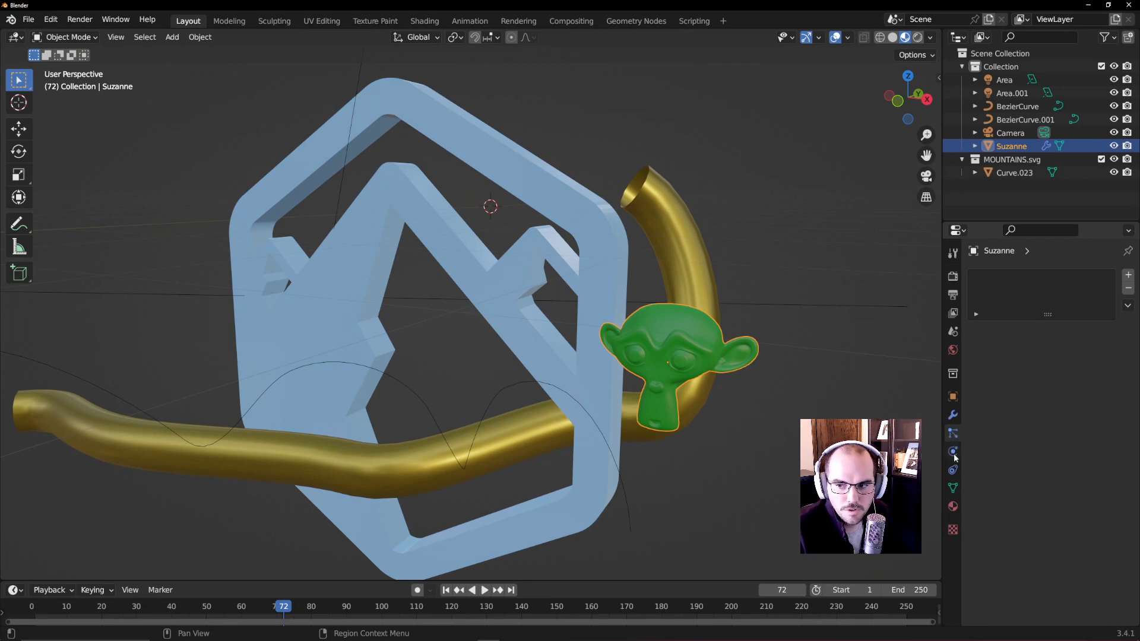
{"action": "left_click", "coordinate": [954, 454]}
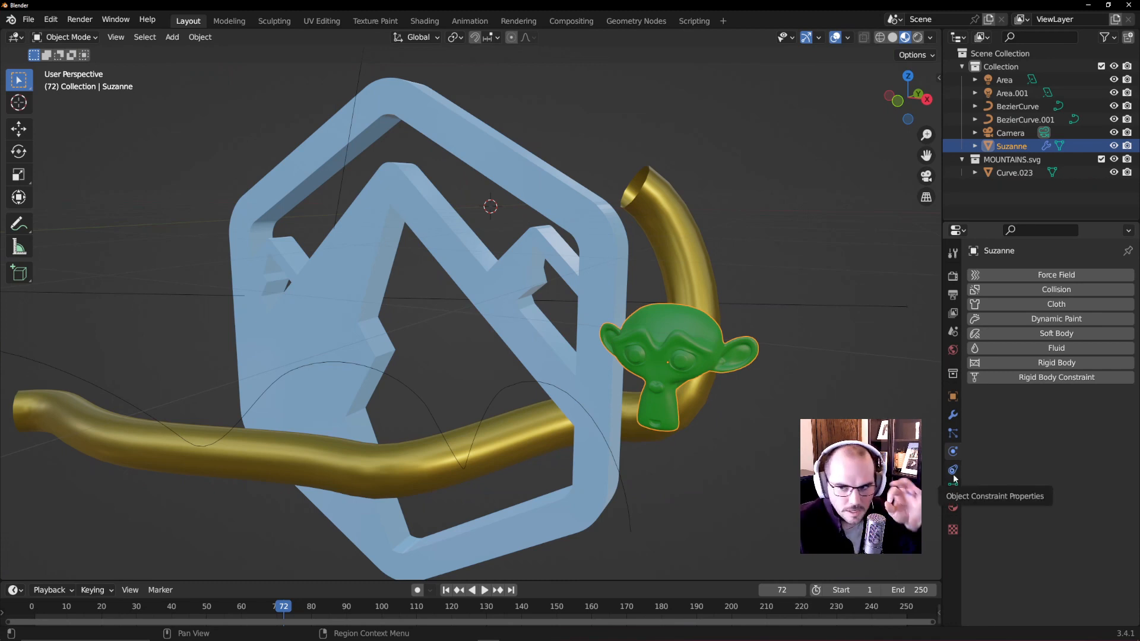
{"action": "left_click", "coordinate": [952, 472]}
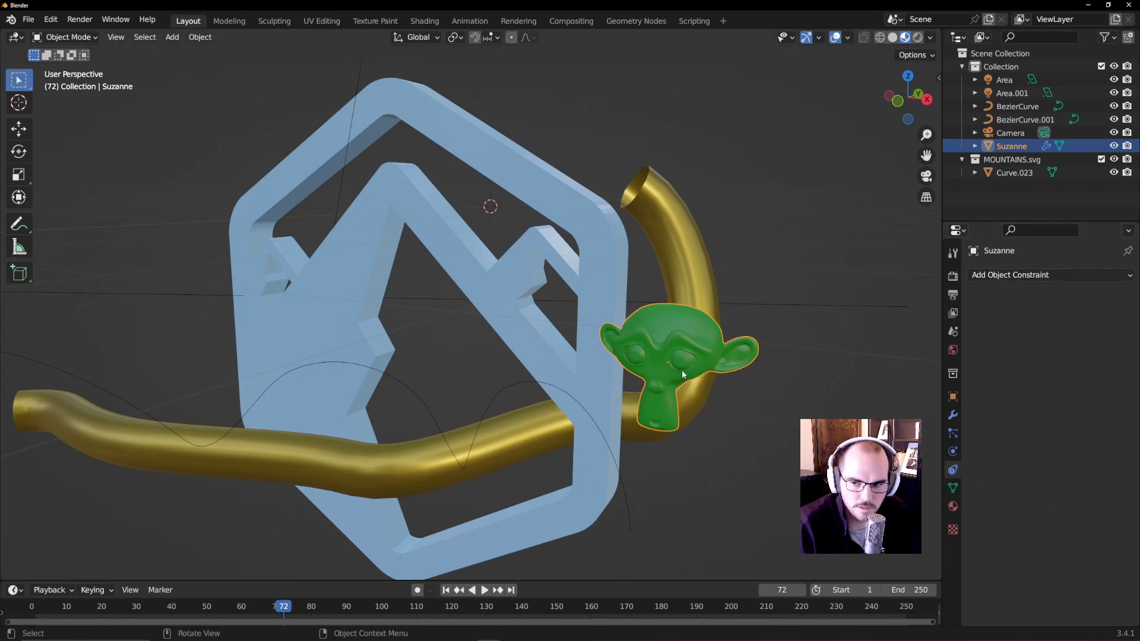
{"action": "left_click", "coordinate": [1025, 277]}
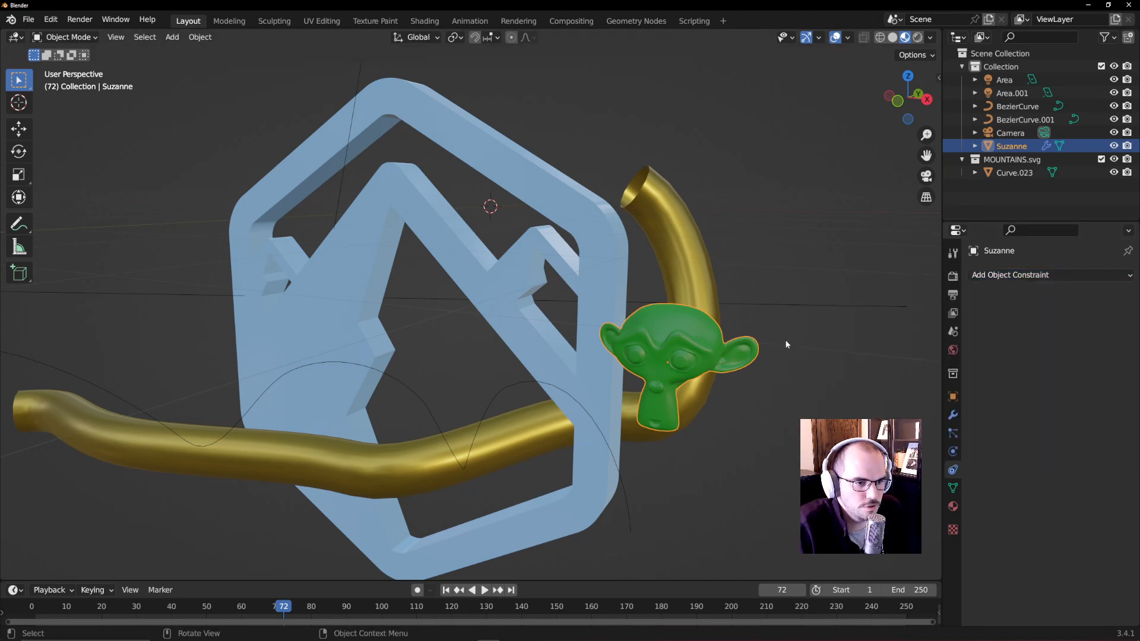
{"action": "left_click", "coordinate": [1017, 274]}
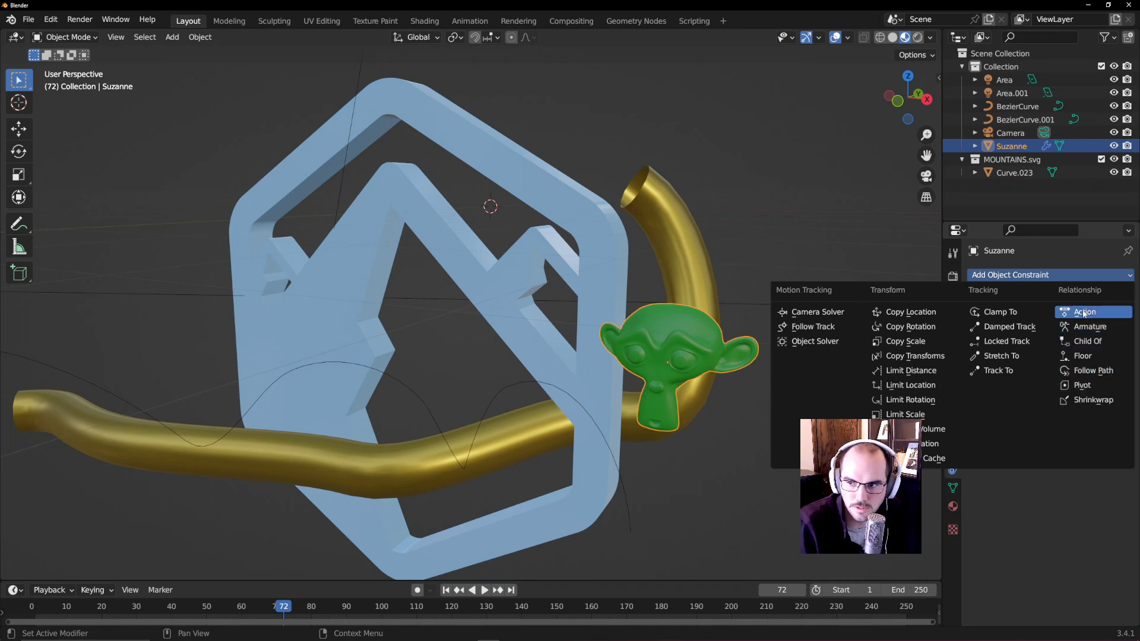
{"action": "left_click", "coordinate": [1092, 371]}
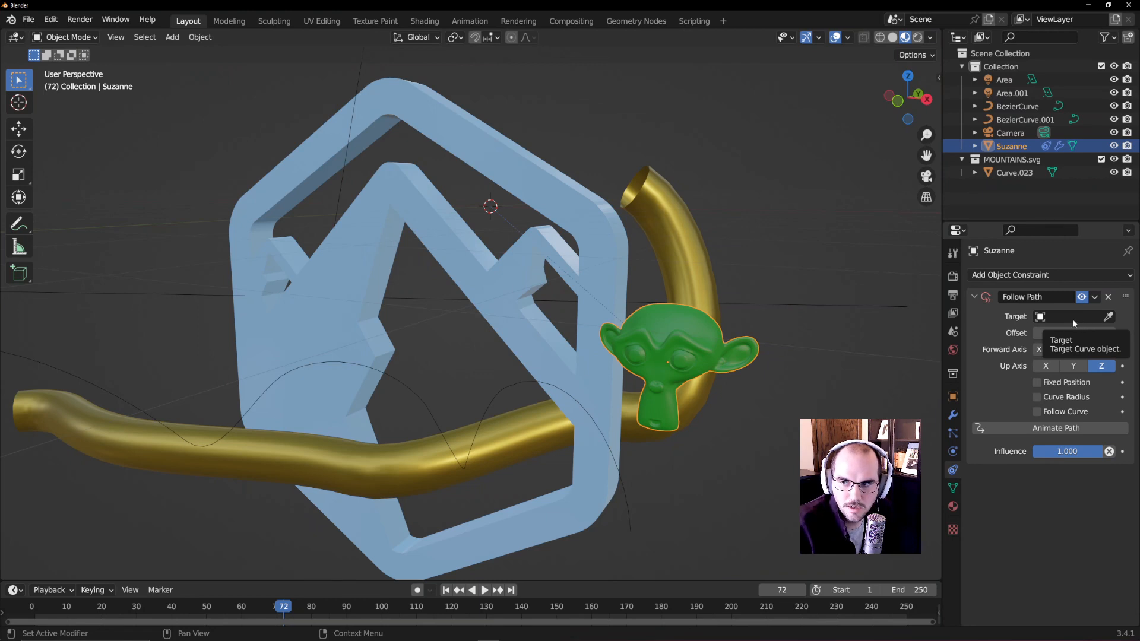
- Rename the wavy curve BezierCurve.001 as "Boucy Path"
{"action": "double_click", "coordinate": [1018, 120]}
{"action": "type", "text": "Bouc"}
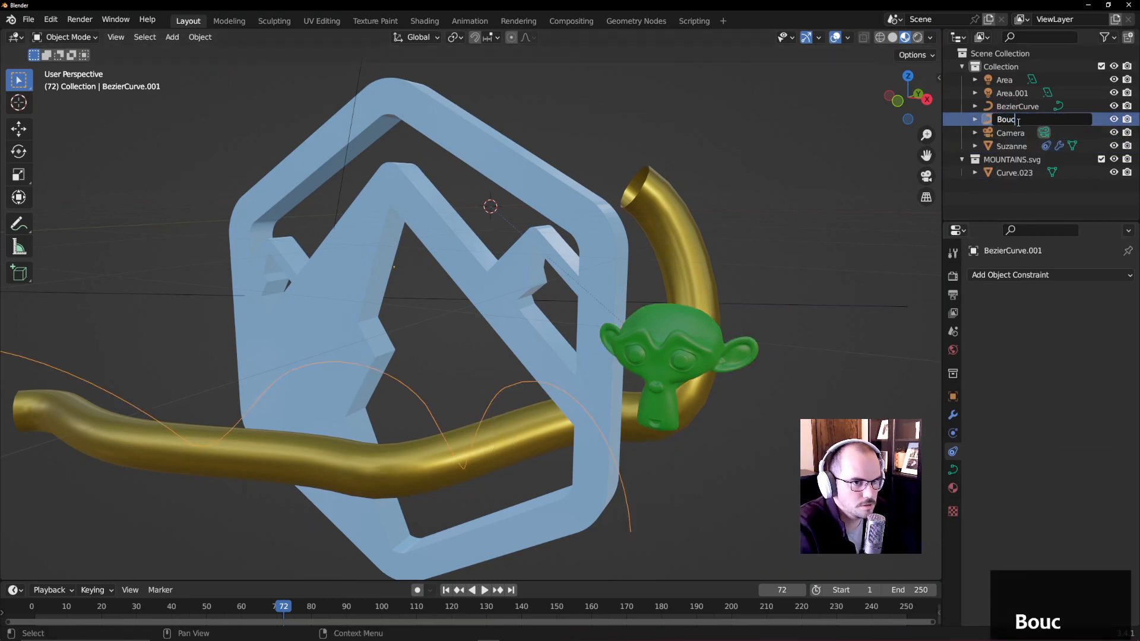
{"action": "type", "text": "y Path"}
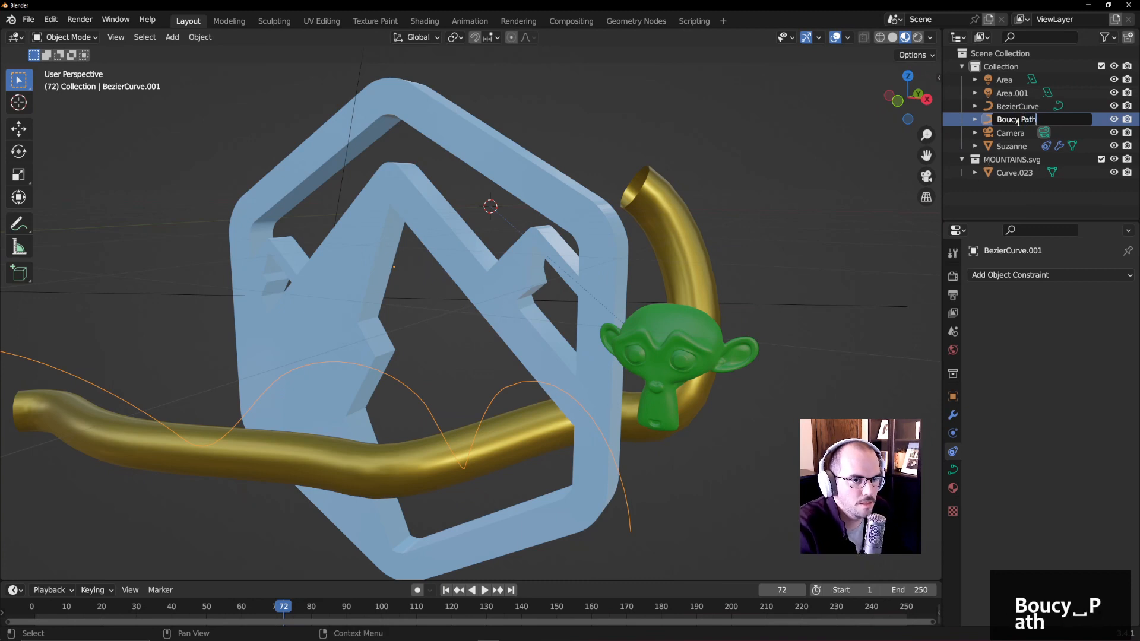
{"action": "key", "text": "Return"}
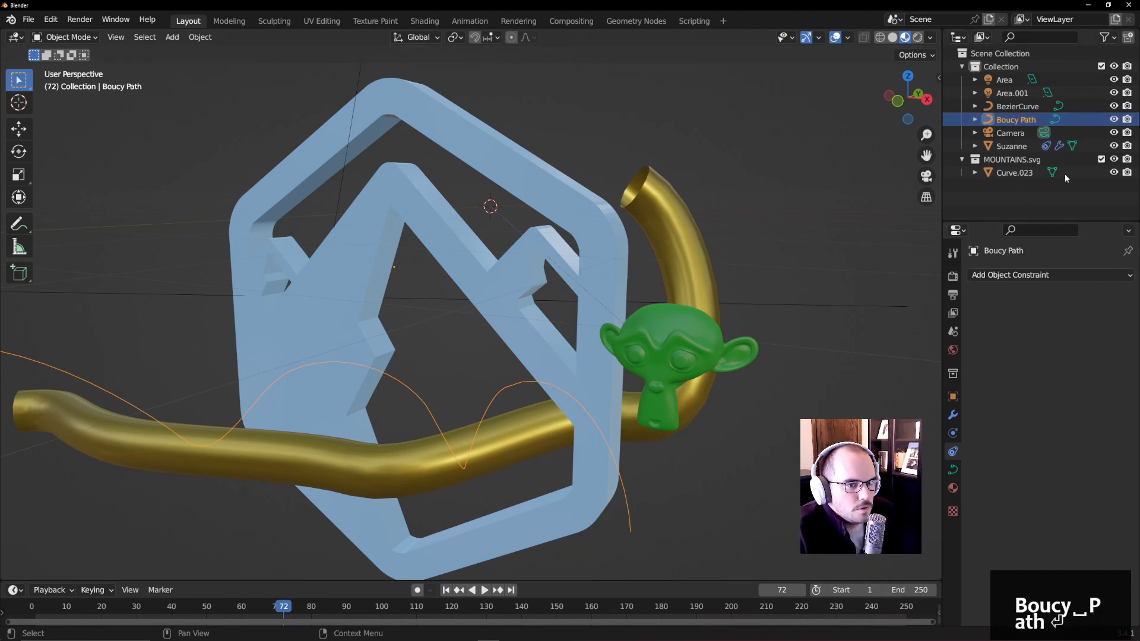
- Select the monkey and set Boucy Path as the target of its Follow Path constraint
{"action": "left_click", "coordinate": [661, 332]}
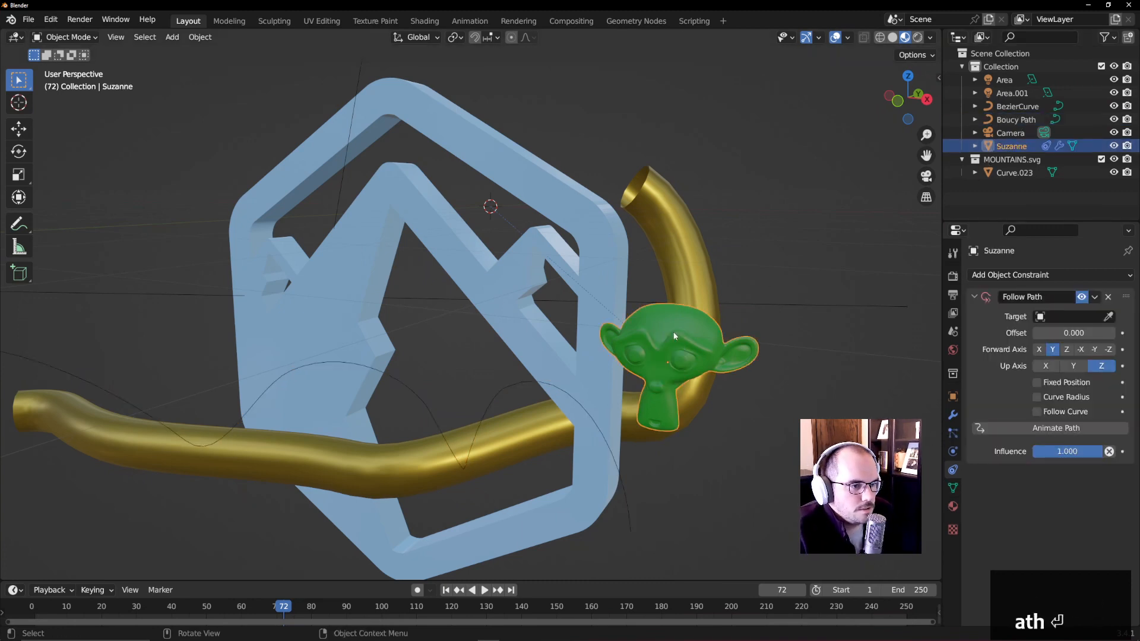
{"action": "left_click", "coordinate": [1068, 315]}
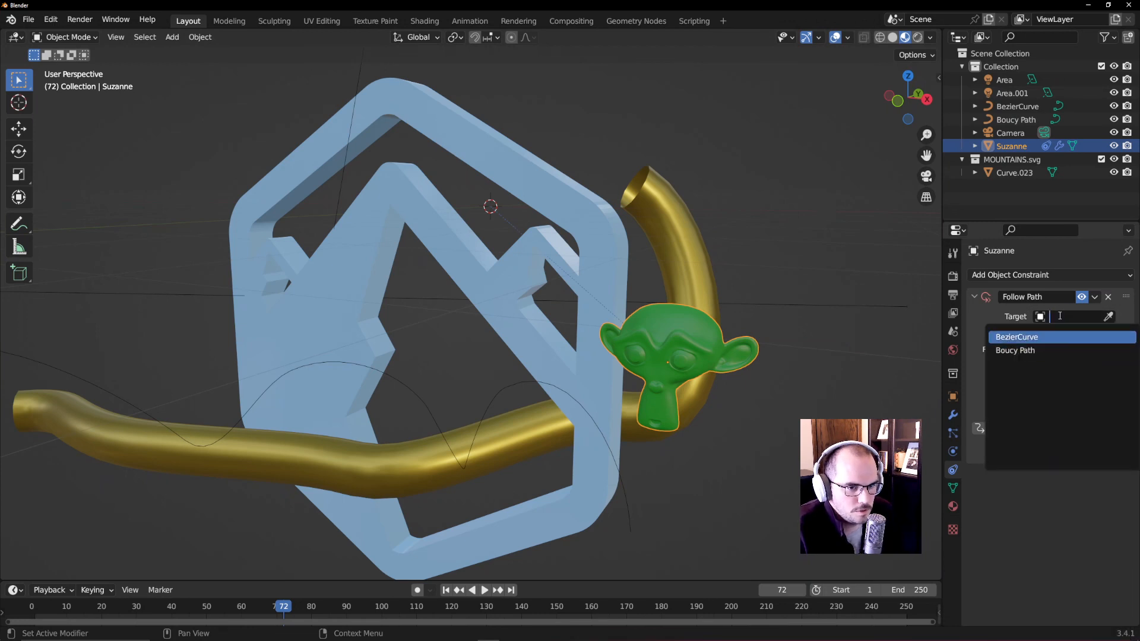
{"action": "left_click", "coordinate": [1015, 350]}
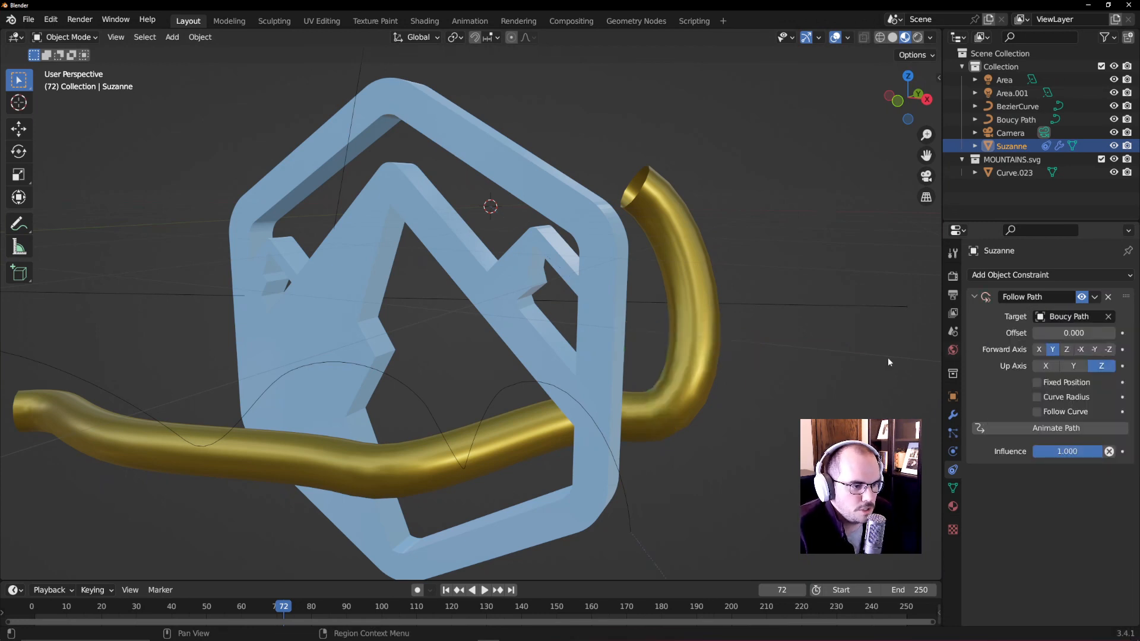
- Try different offset and influence values on the monkey's Follow Path constraint, undoing each change
{"action": "middle_click_drag", "start_coordinate": [666, 391], "coordinate": [450, 235]}
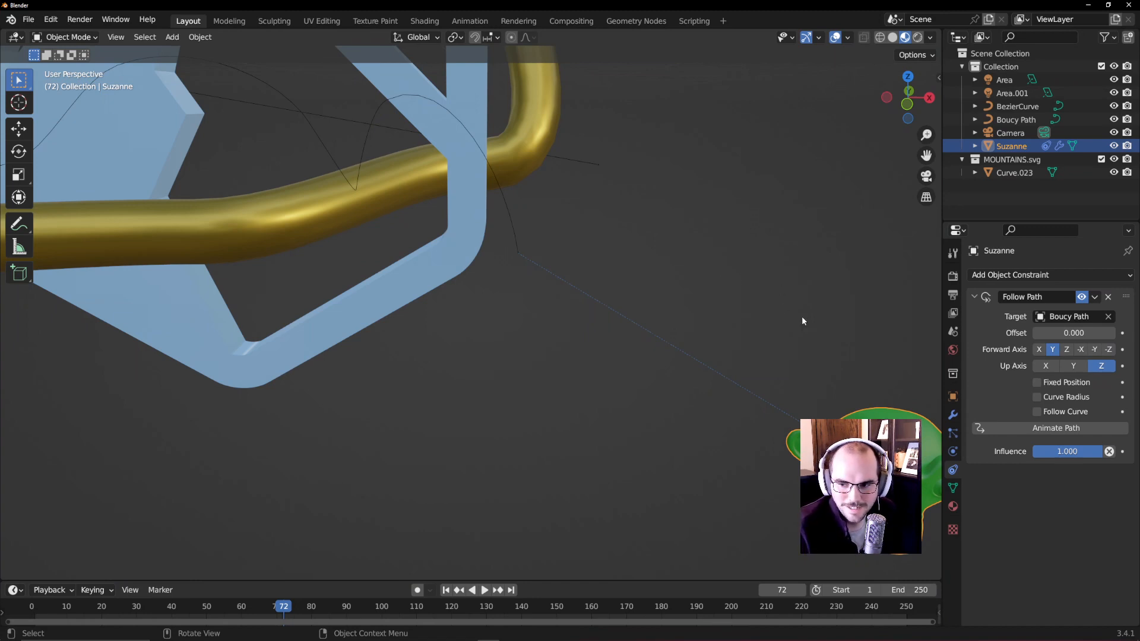
{"action": "middle_click_drag", "start_coordinate": [803, 318], "coordinate": [696, 240], "text": "shift"}
{"action": "middle_click_drag", "start_coordinate": [610, 215], "coordinate": [635, 287]}
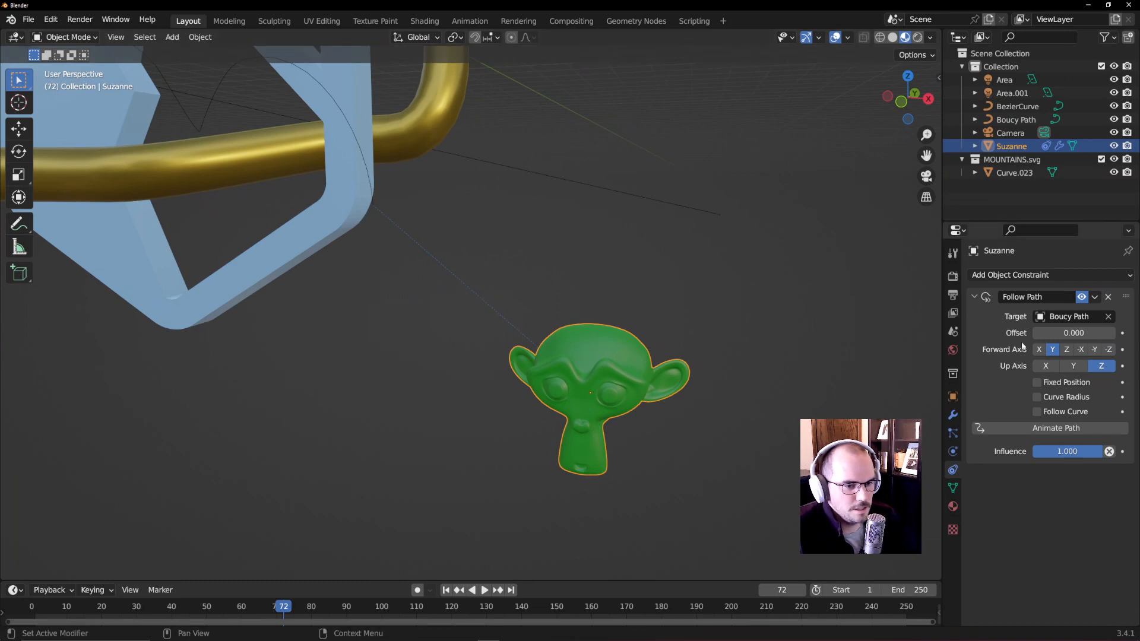
{"action": "left_click_drag", "start_coordinate": [1075, 333], "coordinate": [1046, 334]}
{"action": "key", "text": "ctrl+z"}
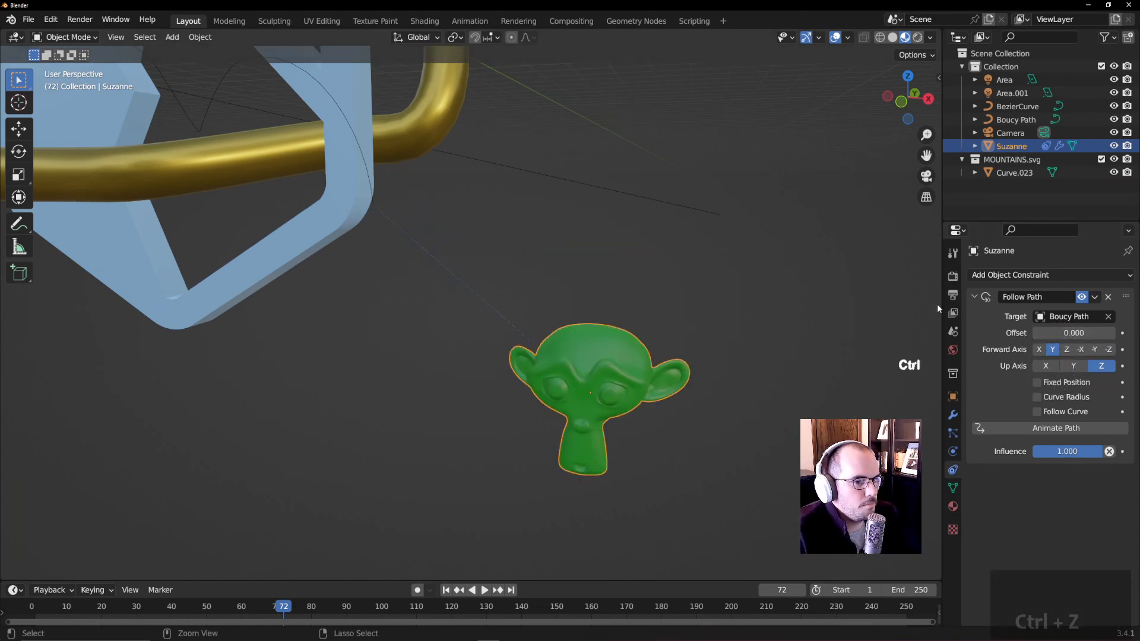
{"action": "middle_click_drag", "start_coordinate": [571, 274], "coordinate": [538, 302]}
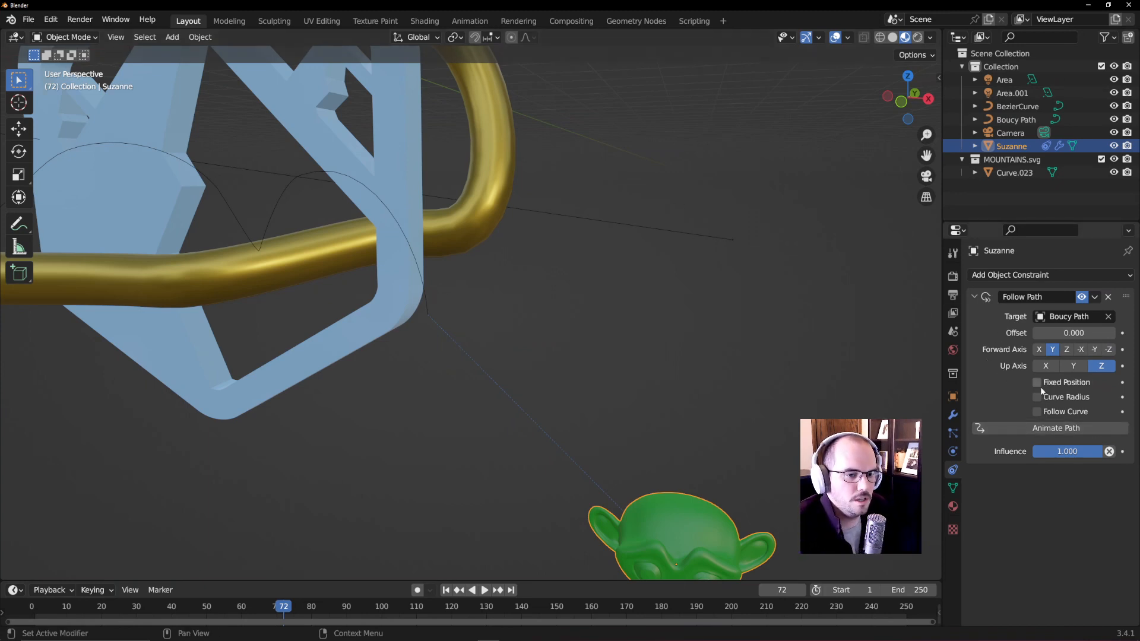
{"action": "left_click_drag", "start_coordinate": [1068, 450], "coordinate": [1011, 469]}
{"action": "key", "text": "ctrl+z"}
- Undo the target assignment and remove the Follow Path constraint from the monkey
{"action": "scroll", "coordinate": [712, 297], "scroll_direction": "down", "scroll_amount": 8}
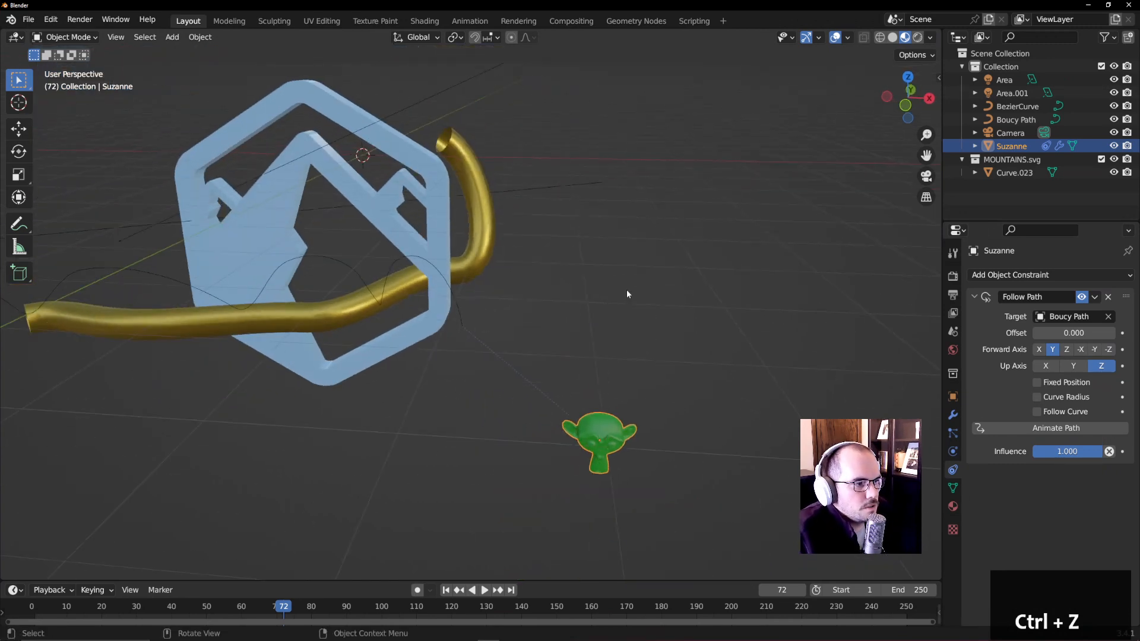
{"action": "key", "text": "ctrl+z"}
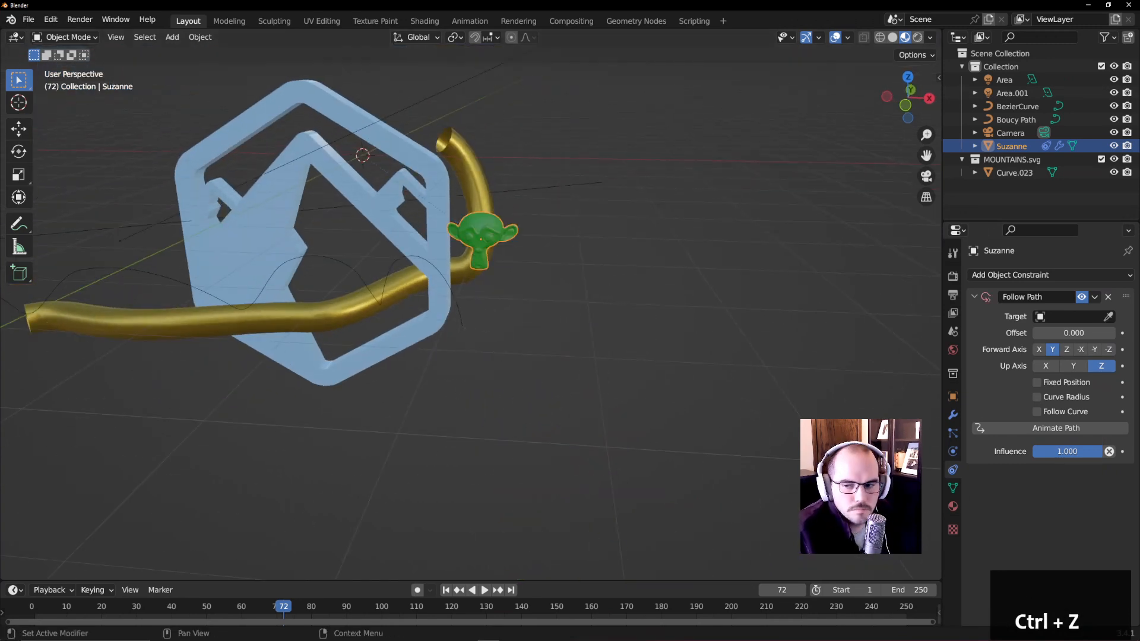
{"action": "left_click", "coordinate": [1107, 297]}
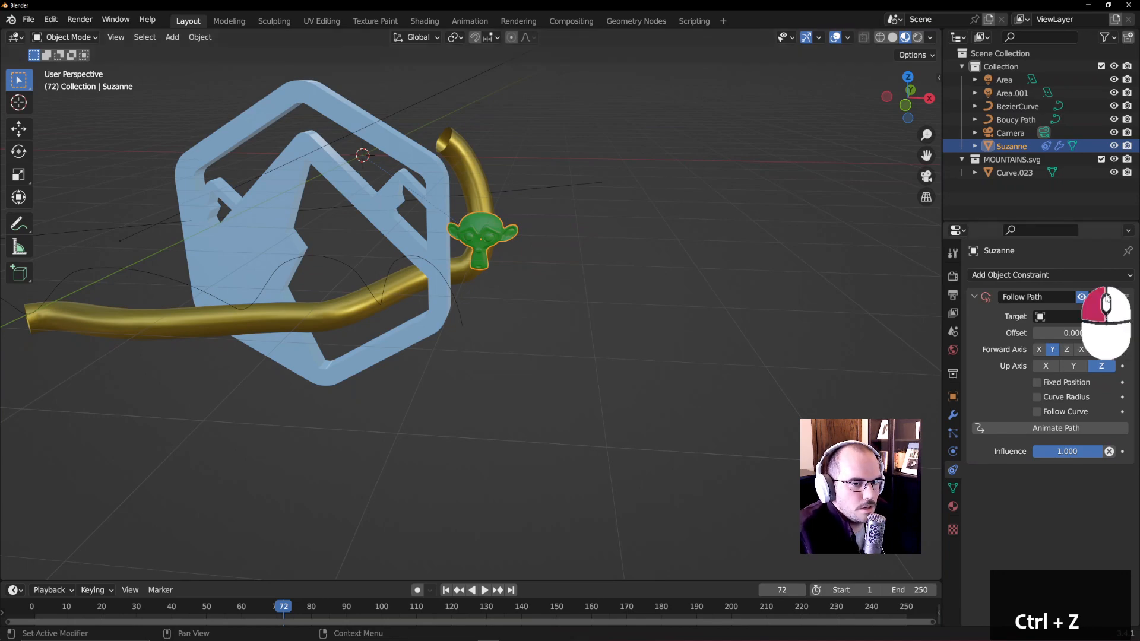
{"action": "middle_click_drag", "start_coordinate": [494, 231], "coordinate": [560, 324], "text": "shift"}
{"action": "right_click", "coordinate": [552, 336]}
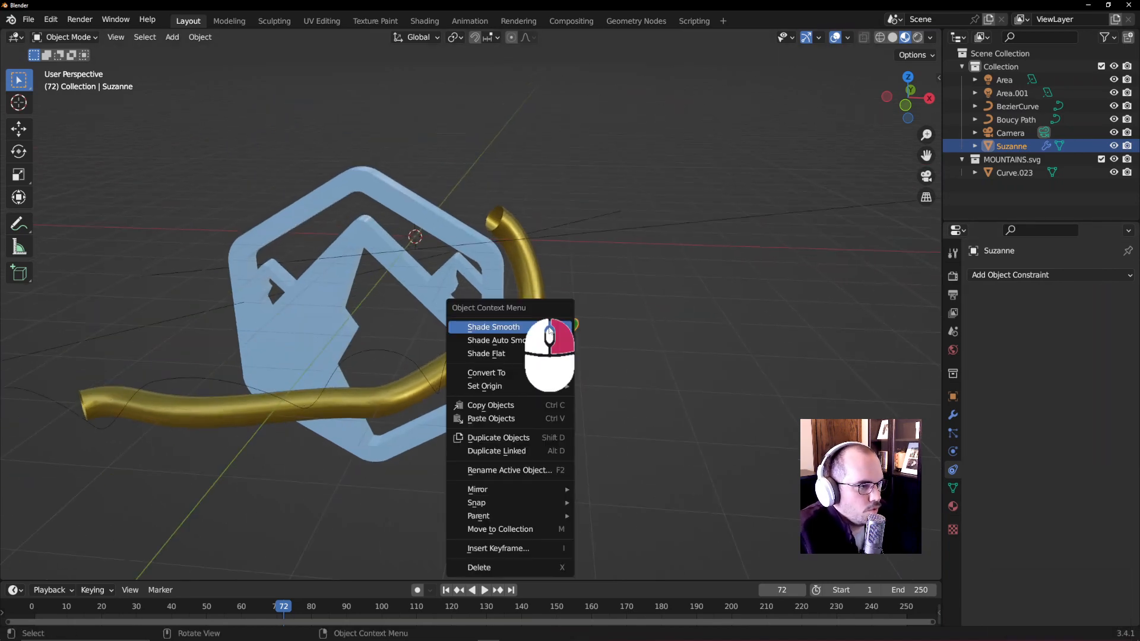
{"action": "left_click", "coordinate": [549, 327]}
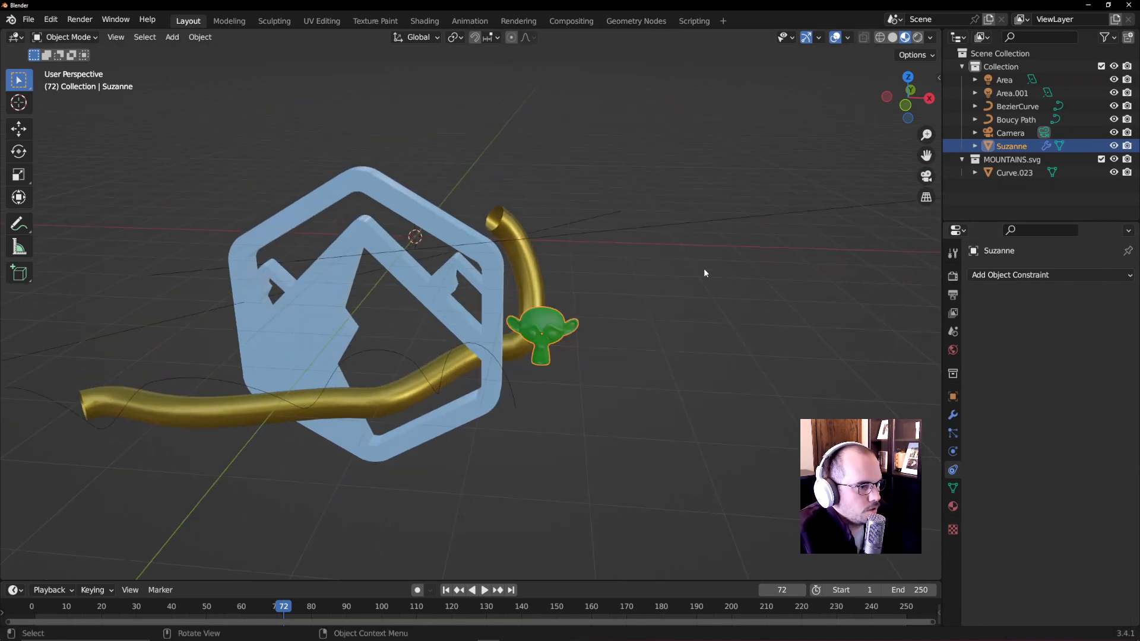
{"action": "middle_click_drag", "start_coordinate": [703, 268], "coordinate": [385, 434]}
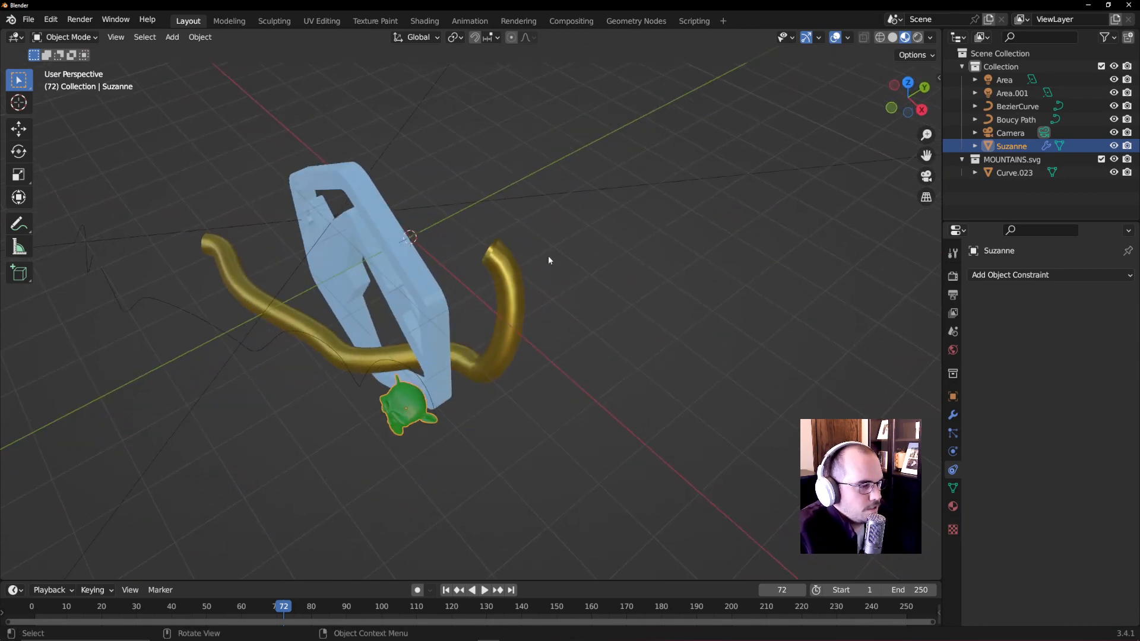
{"action": "left_click", "coordinate": [413, 245]}
{"action": "left_click", "coordinate": [412, 402]}
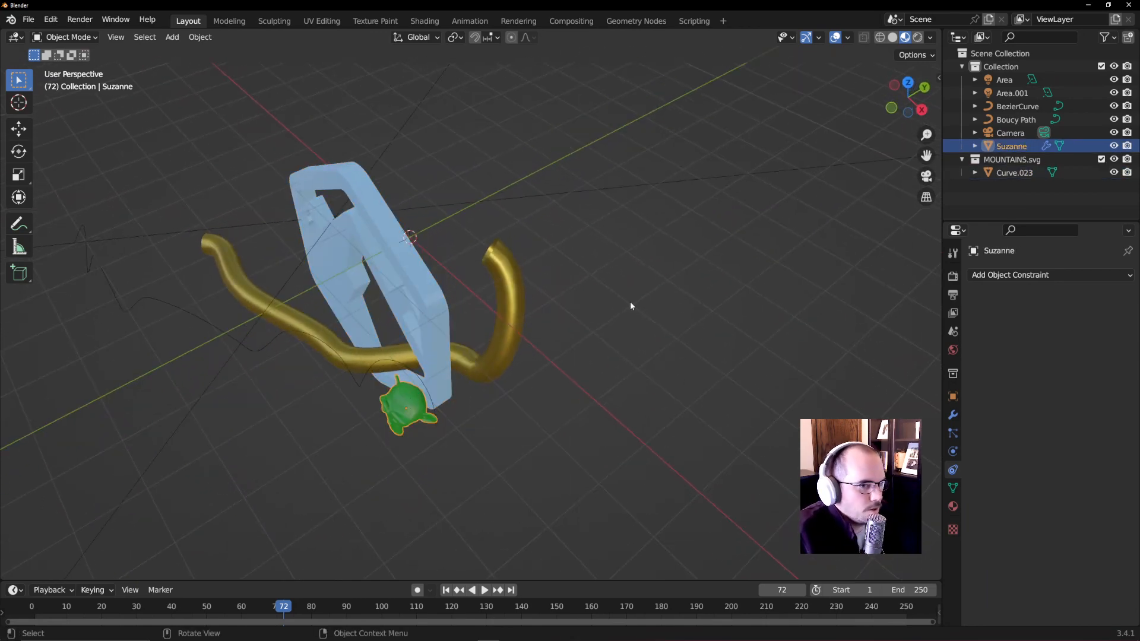
{"action": "left_click", "coordinate": [952, 397]}
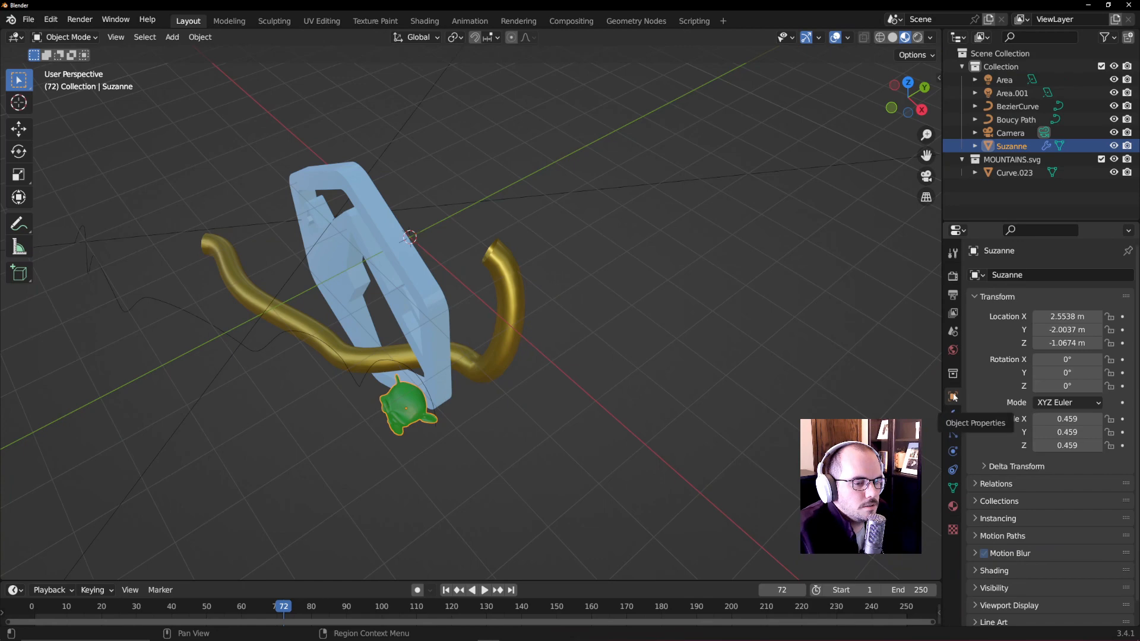
{"action": "middle_click_drag", "start_coordinate": [363, 272], "coordinate": [414, 252]}
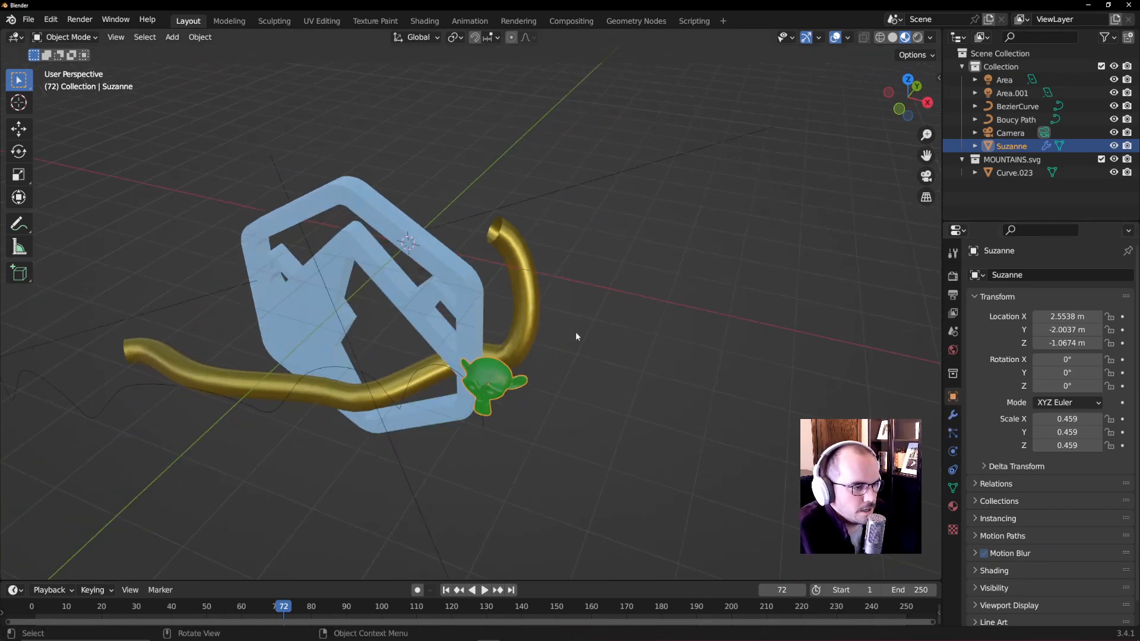
{"action": "middle_click_drag", "start_coordinate": [495, 367], "coordinate": [518, 344]}
- Give the monkey a new Follow Path constraint with Boucy Path as its target
{"action": "left_click", "coordinate": [953, 470]}
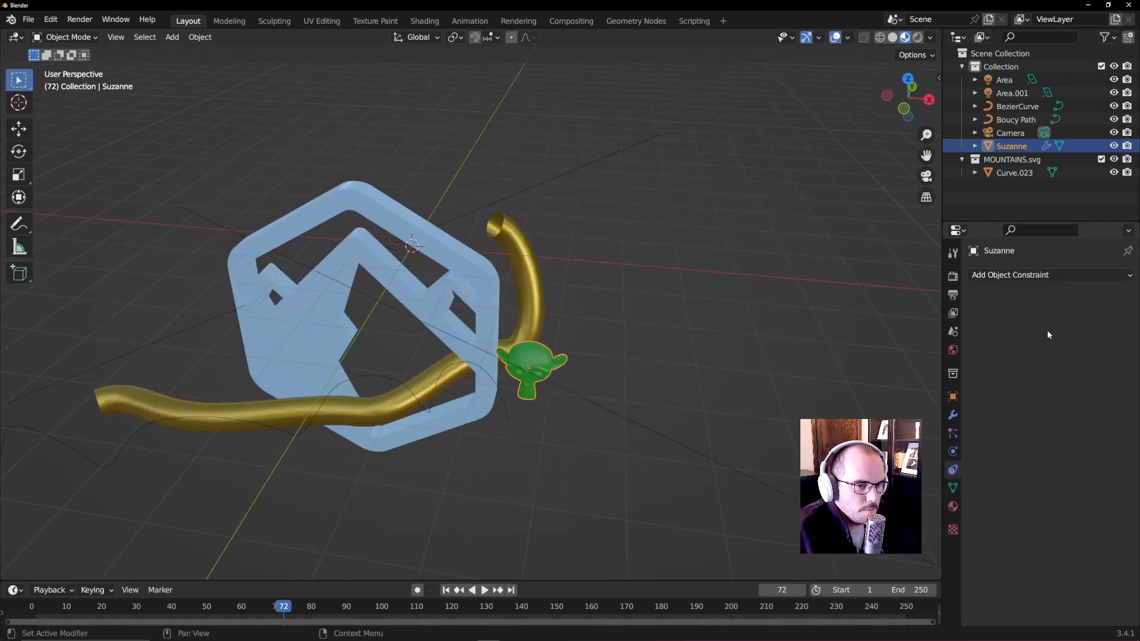
{"action": "left_click", "coordinate": [1019, 277]}
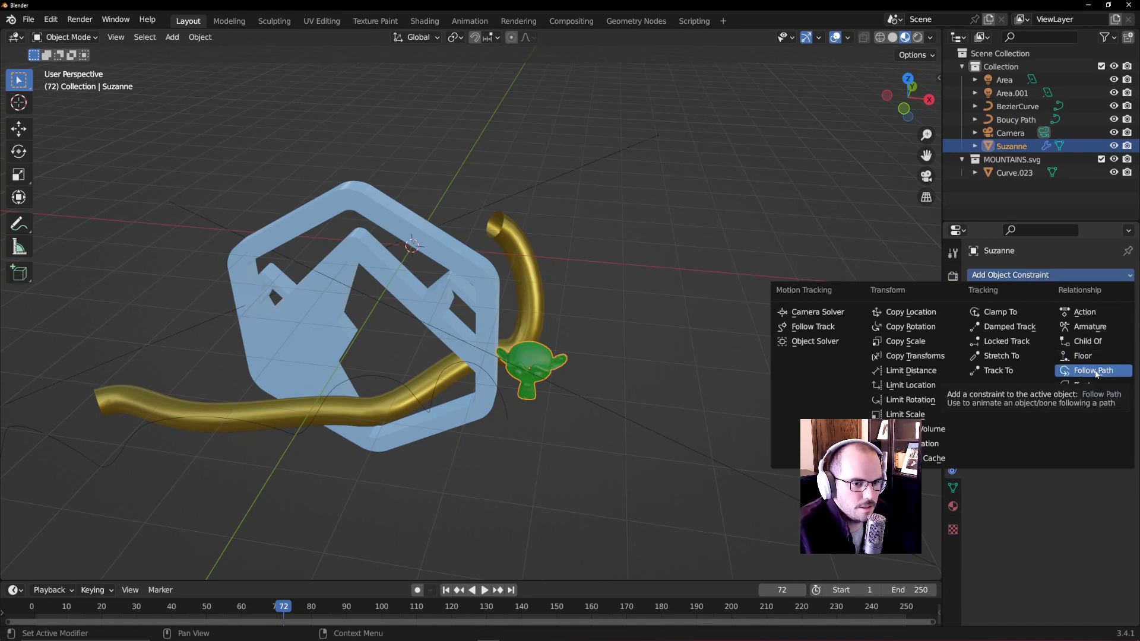
{"action": "left_click", "coordinate": [1096, 373]}
{"action": "left_click", "coordinate": [1088, 319]}
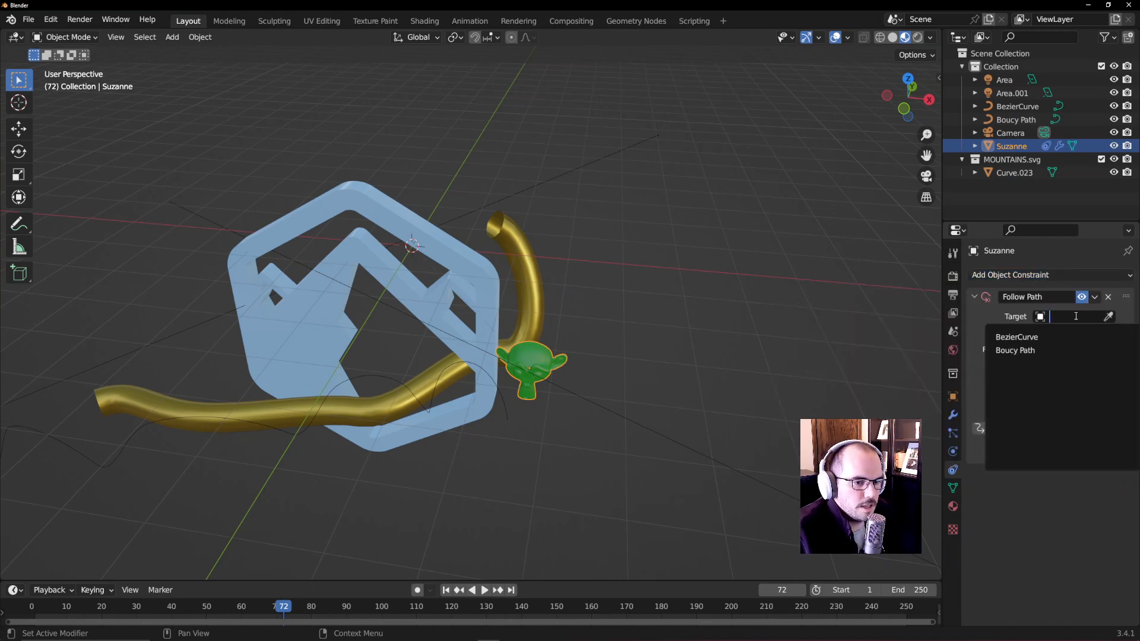
{"action": "left_click", "coordinate": [1026, 352]}
{"action": "middle_click_drag", "start_coordinate": [730, 405], "coordinate": [683, 235], "text": "shift"}
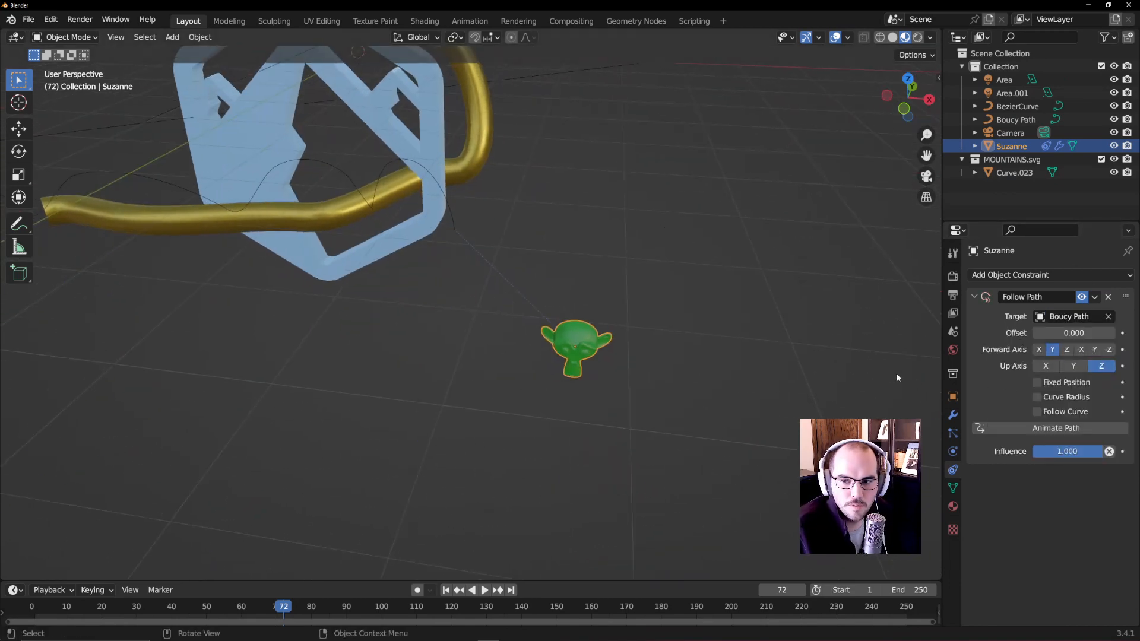
- Reset the monkey's location to 0 m on X, Y and Z
{"action": "left_click", "coordinate": [953, 397]}
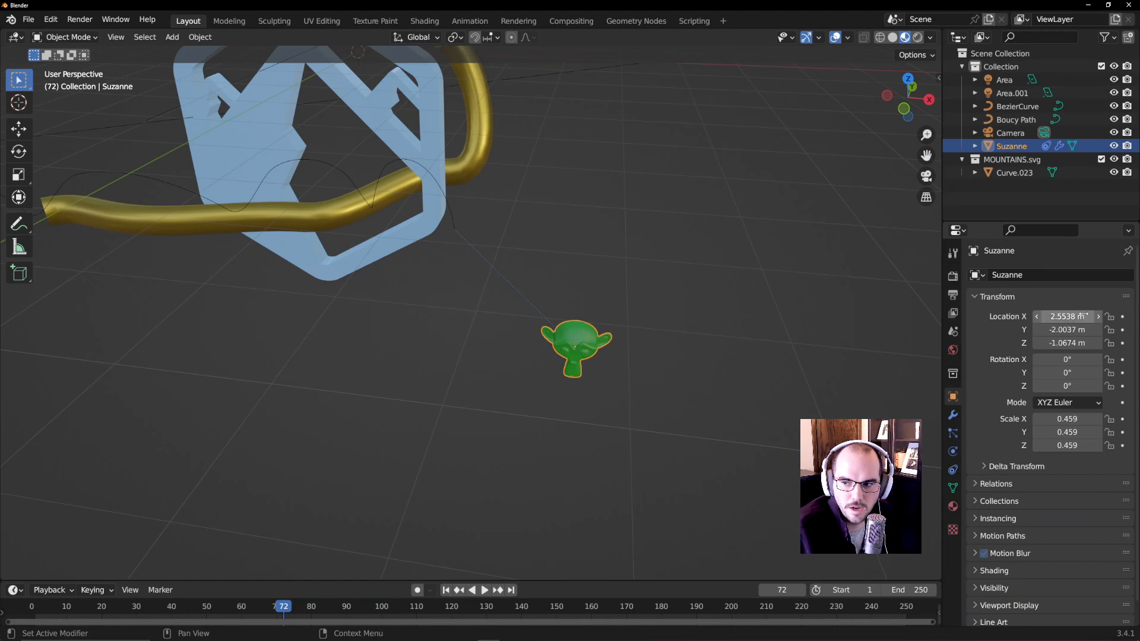
{"action": "left_click", "coordinate": [1077, 316]}
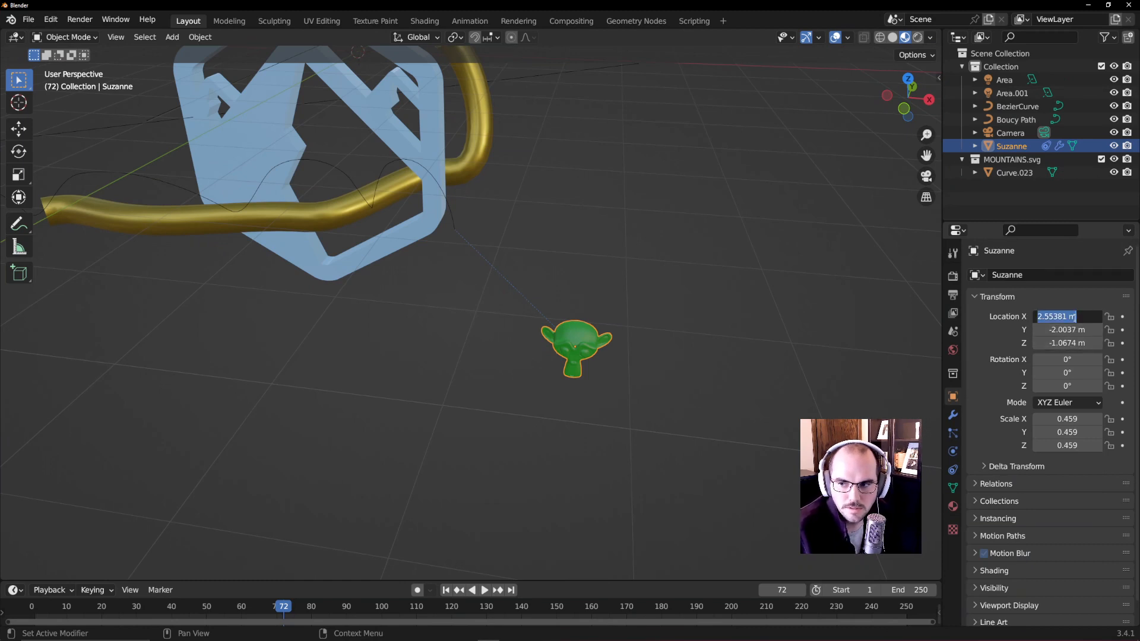
{"action": "type", "text": "0"}
{"action": "key", "text": "Tab"}
{"action": "type", "text": "0"}
{"action": "key", "text": "Tab"}
{"action": "type", "text": "0"}
{"action": "key", "text": "Return"}
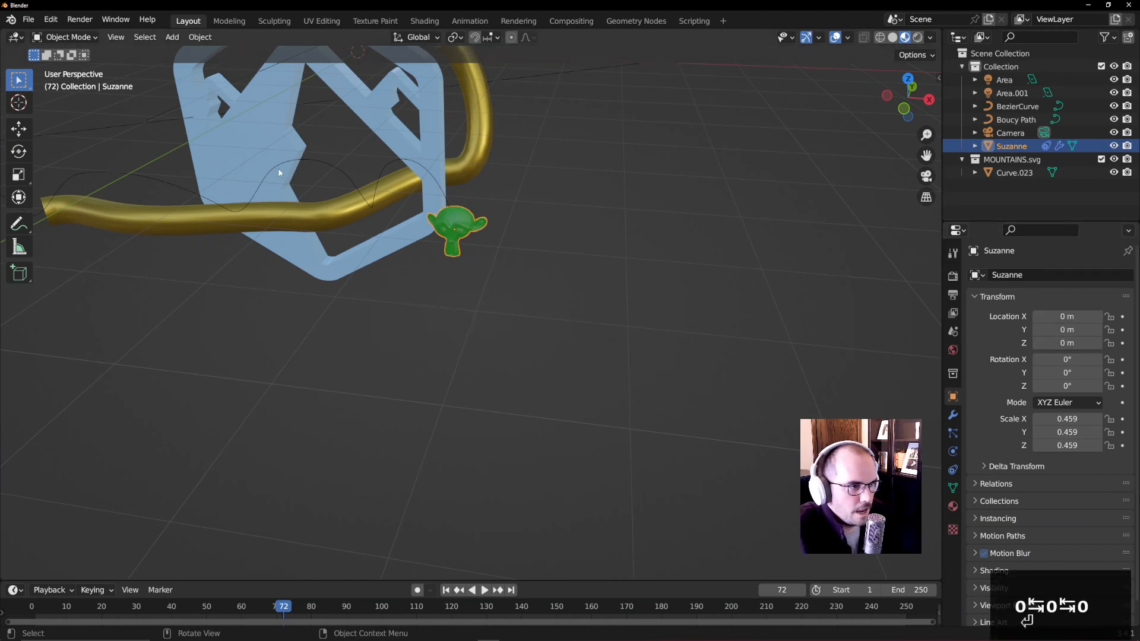
{"action": "scroll", "coordinate": [507, 196], "scroll_direction": "up", "scroll_amount": 3}
{"action": "middle_click_drag", "start_coordinate": [280, 132], "coordinate": [277, 290], "text": "shift"}
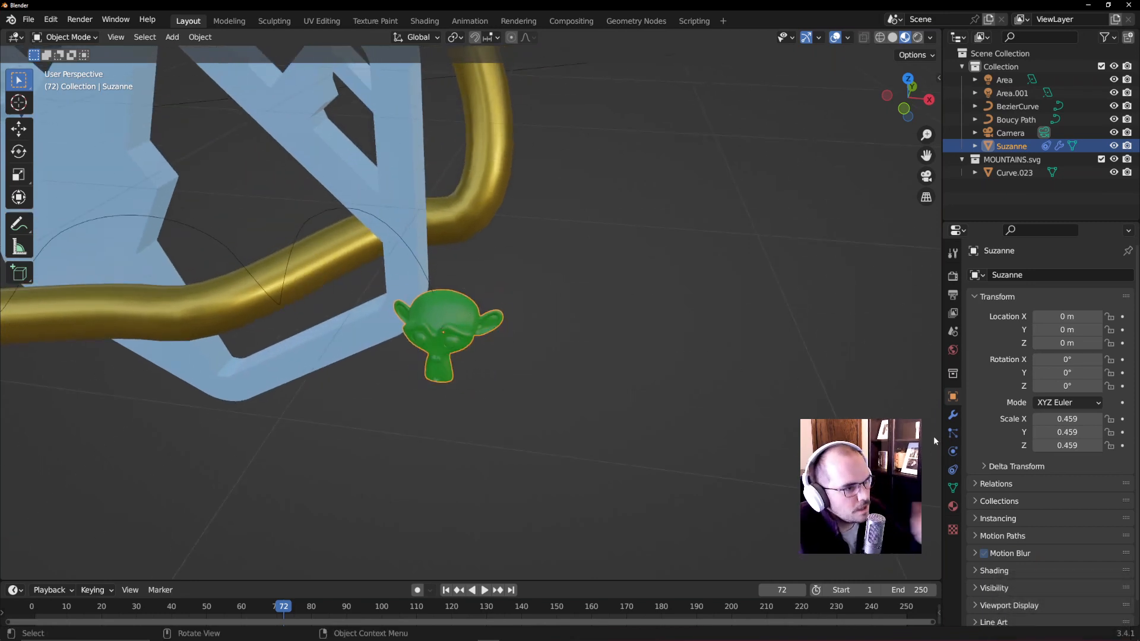
- Keyframe the monkey's Follow Path offset at 0 on frame 0
{"action": "left_click", "coordinate": [952, 471]}
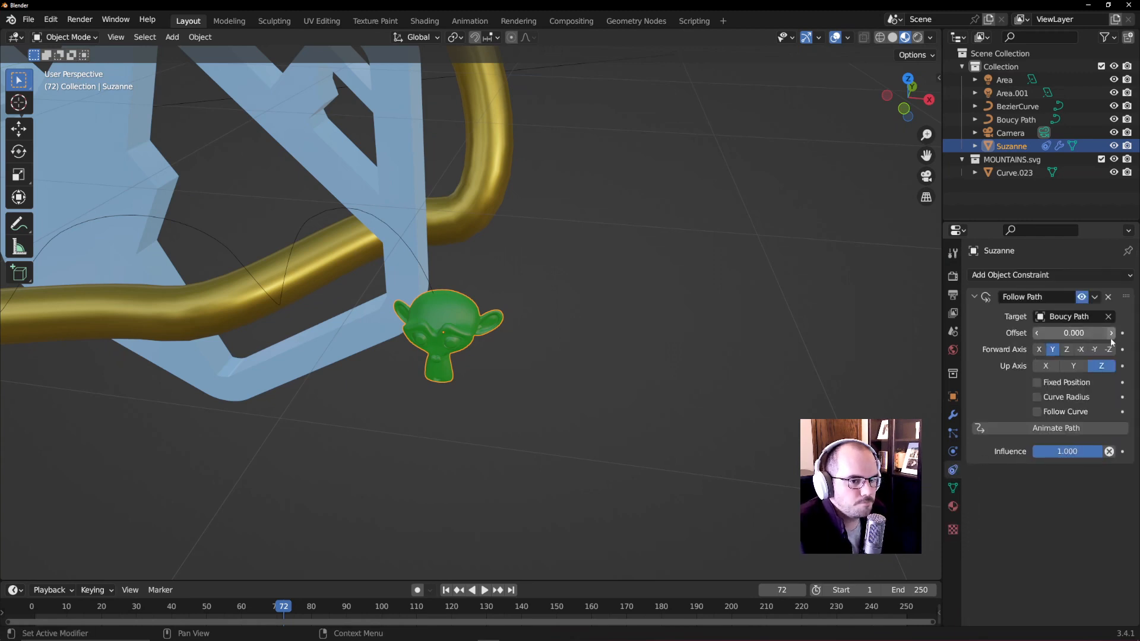
{"action": "left_click_drag", "start_coordinate": [47, 606], "coordinate": [32, 621]}
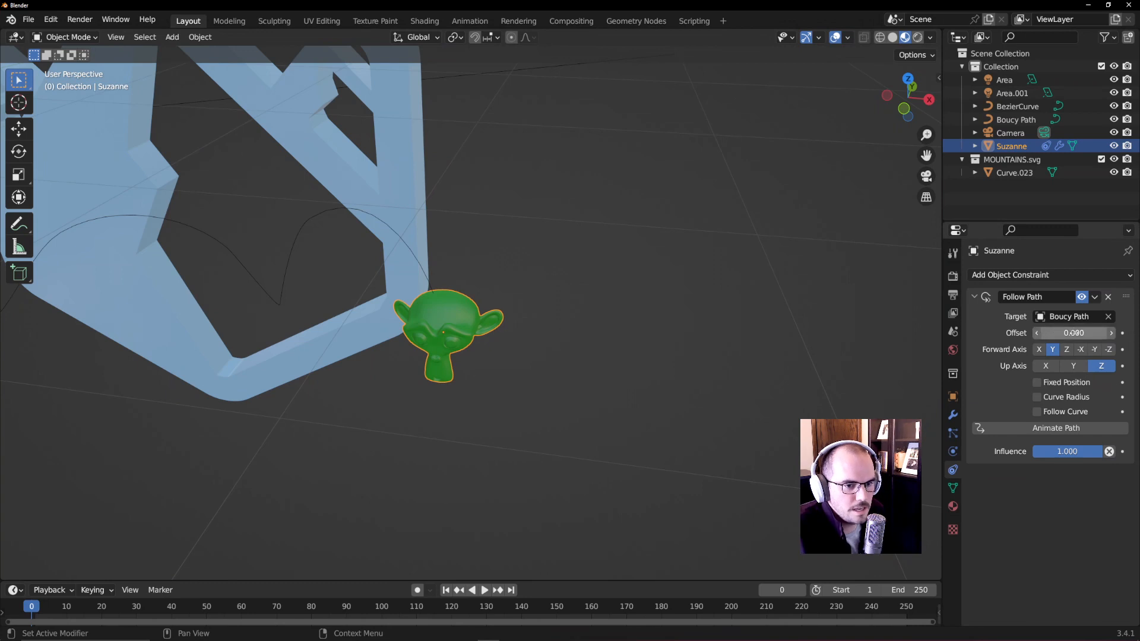
{"action": "left_click", "coordinate": [1121, 333]}
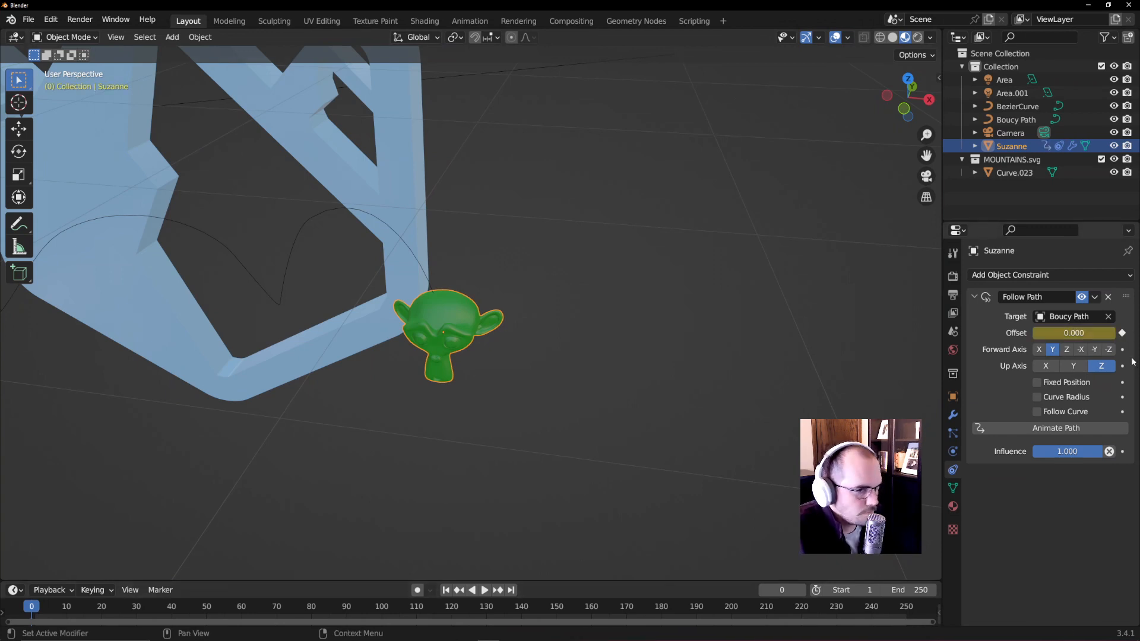
- Set the monkey's Follow Path offset to -100 at frame 63 and keyframe it
{"action": "left_click_drag", "start_coordinate": [67, 606], "coordinate": [252, 631]}
{"action": "middle_click_drag", "start_coordinate": [491, 376], "coordinate": [689, 365], "text": "shift"}
{"action": "left_click_drag", "start_coordinate": [1056, 338], "coordinate": [843, 392]}
{"action": "mouse_move", "coordinate": [761, 288]}
{"action": "middle_mouse_down", "text": "shift"}
{"action": "mouse_move", "coordinate": [800, 279]}
{"action": "mouse_move", "coordinate": [766, 302]}
{"action": "middle_mouse_up", "text": "shift"}
{"action": "left_click_drag", "start_coordinate": [1077, 334], "coordinate": [949, 348]}
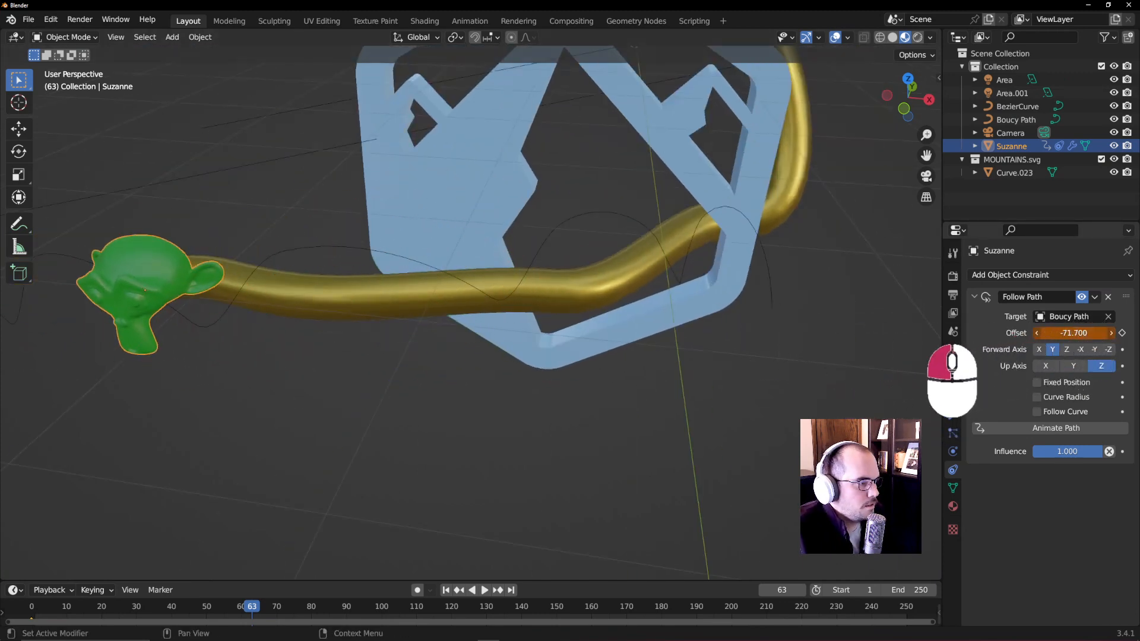
{"action": "middle_click_drag", "start_coordinate": [581, 285], "coordinate": [935, 282], "text": "shift"}
{"action": "mouse_move", "coordinate": [1083, 333]}
{"action": "left_mouse_down"}
{"action": "mouse_move", "coordinate": [1035, 356]}
{"action": "mouse_move", "coordinate": [974, 363]}
{"action": "mouse_move", "coordinate": [954, 387]}
{"action": "mouse_move", "coordinate": [1099, 328]}
{"action": "left_mouse_up"}
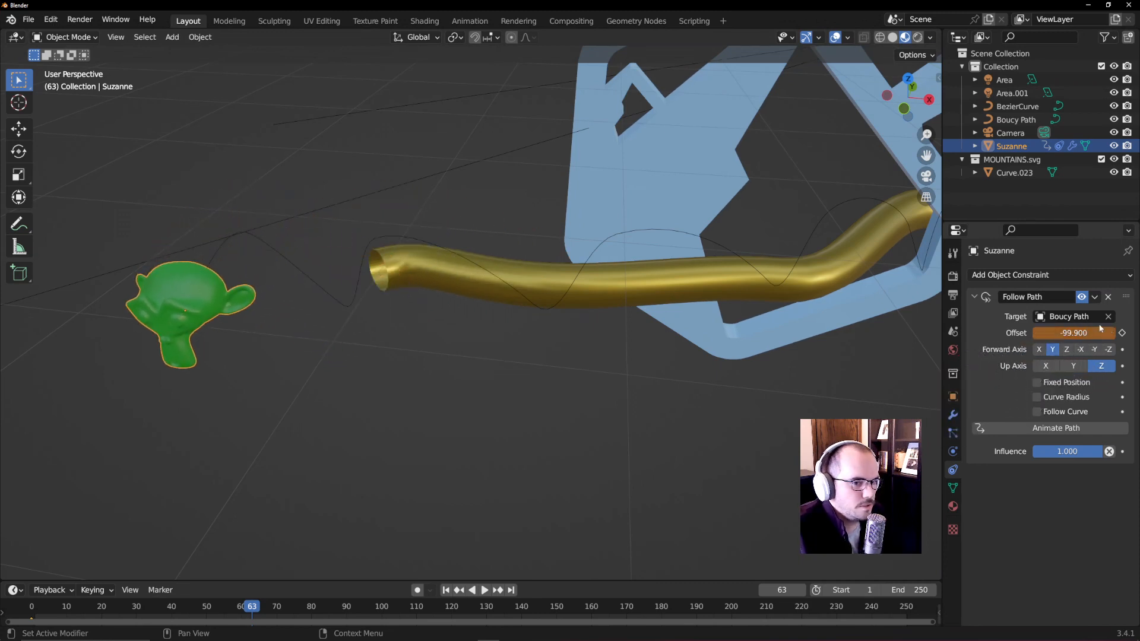
{"action": "left_click", "coordinate": [1083, 331]}
{"action": "type", "text": "-1"}
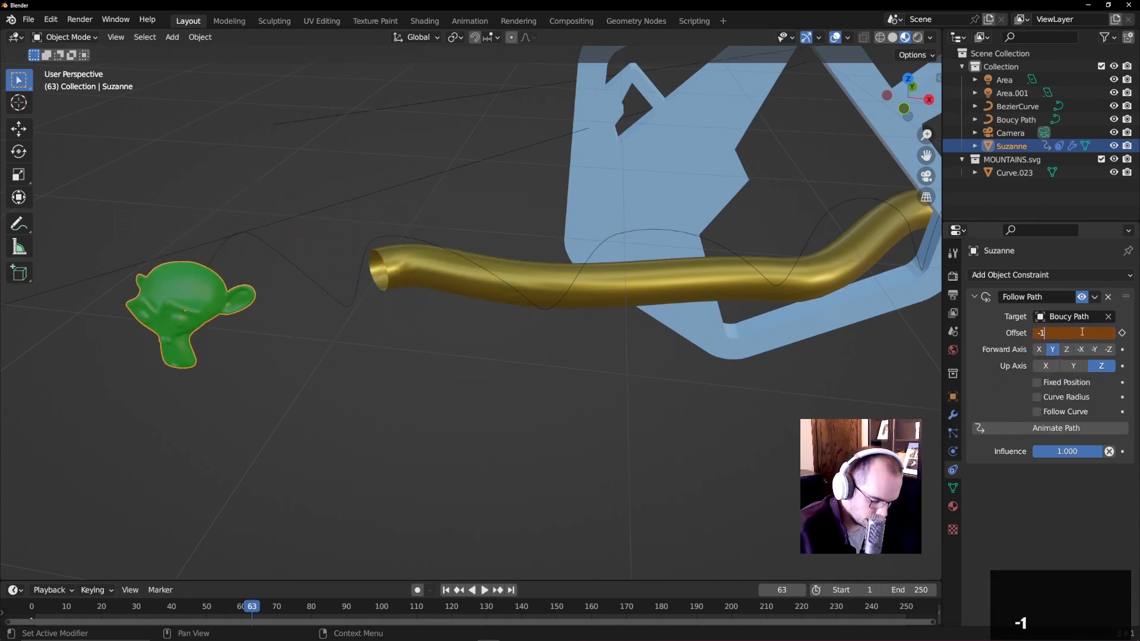
{"action": "type", "text": "00"}
{"action": "key", "text": "Return"}
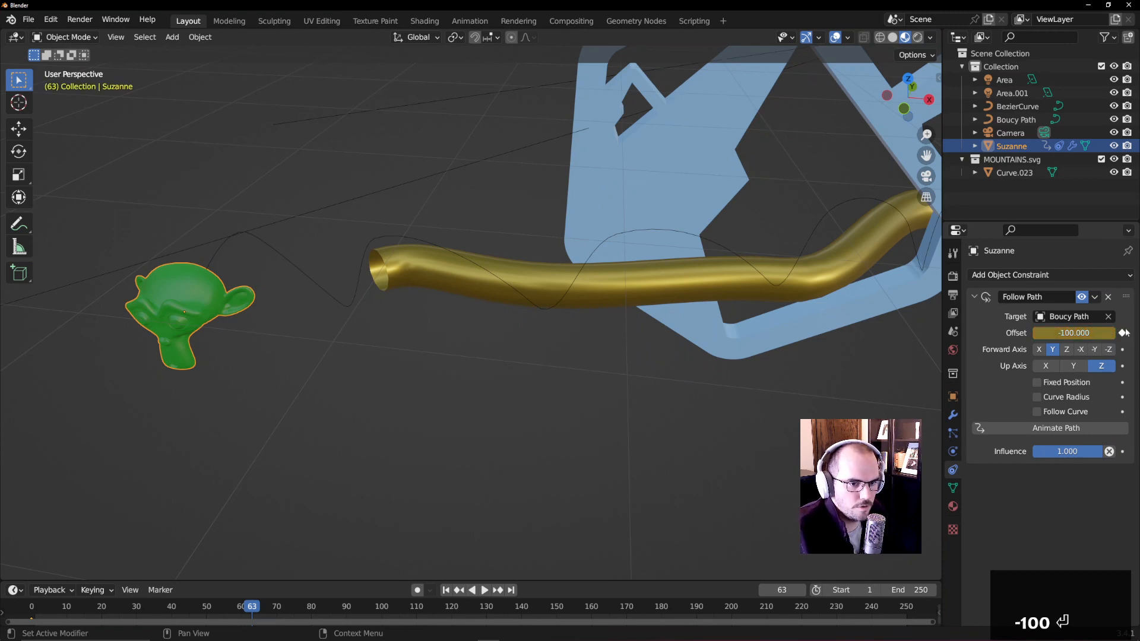
- Enlarge the timeline area and play the monkey's path animation from frame 0
{"action": "left_click_drag", "start_coordinate": [176, 613], "coordinate": [15, 617]}
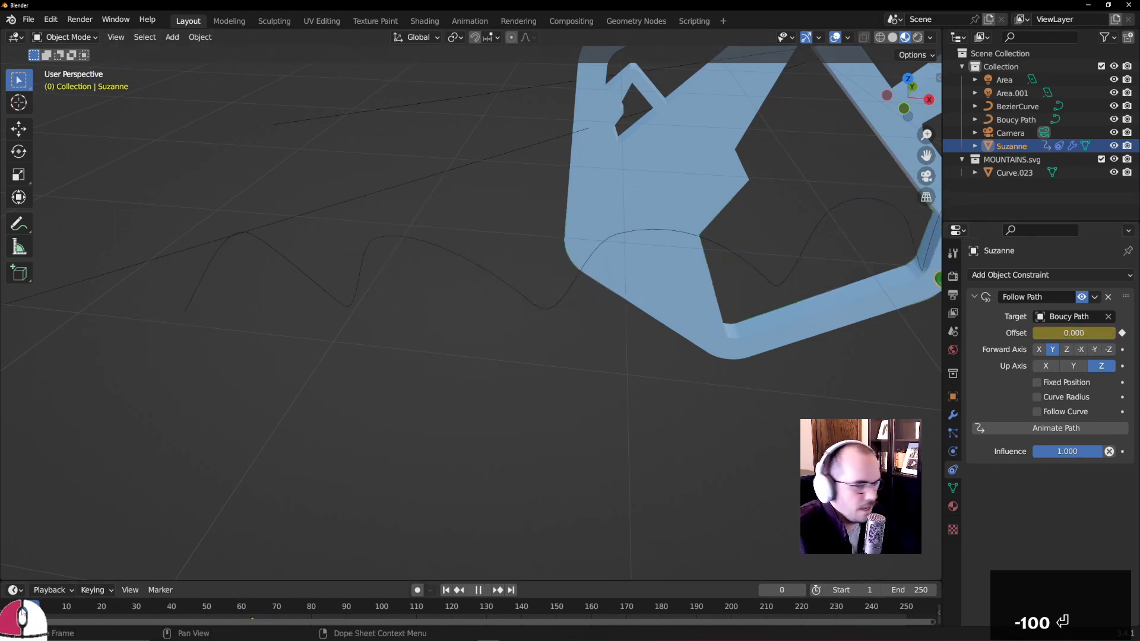
{"action": "left_click_drag", "start_coordinate": [215, 580], "coordinate": [224, 558]}
{"action": "middle_click_drag", "start_coordinate": [531, 365], "coordinate": [314, 487], "text": "shift"}
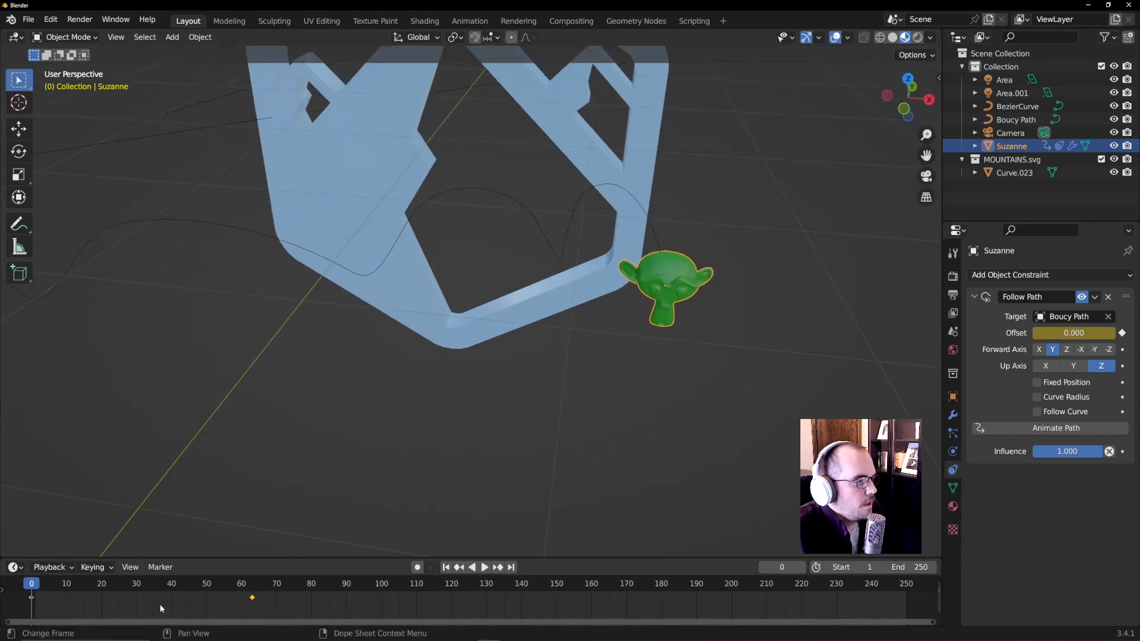
{"action": "key", "text": "space"}
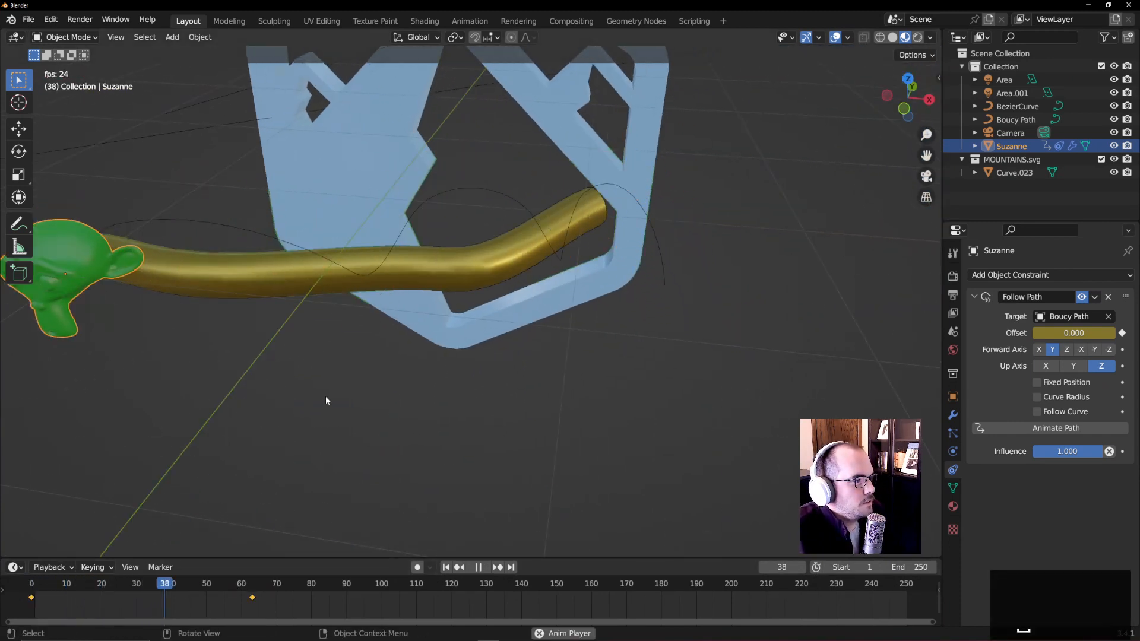
{"action": "middle_click_drag", "start_coordinate": [353, 347], "coordinate": [340, 326]}
{"action": "scroll", "coordinate": [400, 371], "scroll_direction": "down", "scroll_amount": 5}
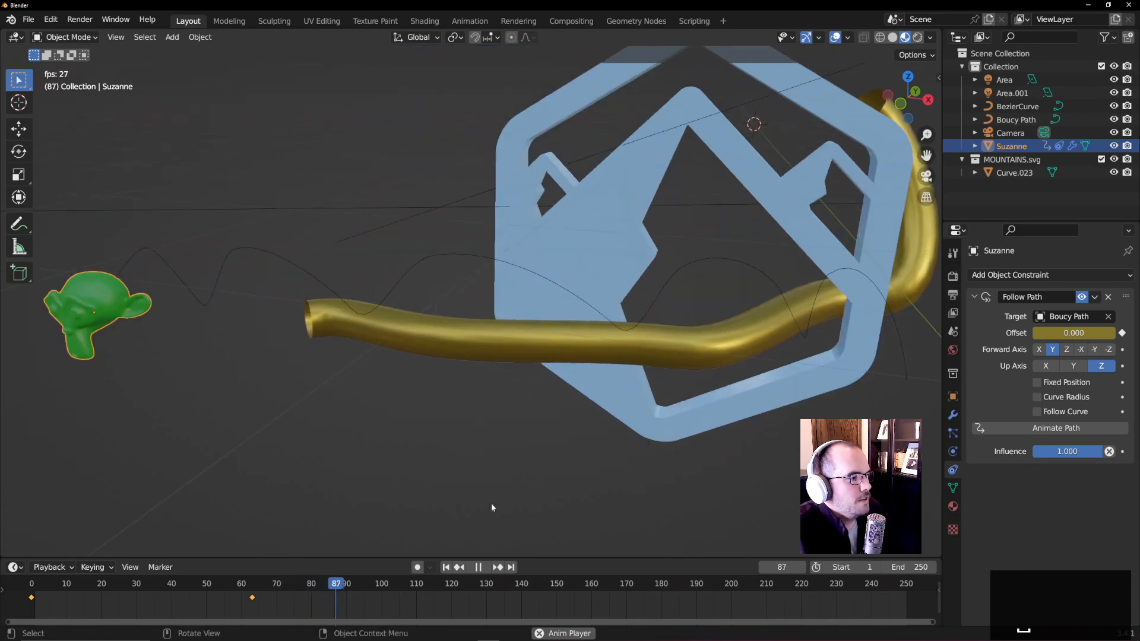
{"action": "key", "text": "space"}
- Review the monkey's path animation from frame 0 through the scene camera
{"action": "key", "text": "KP_0"}
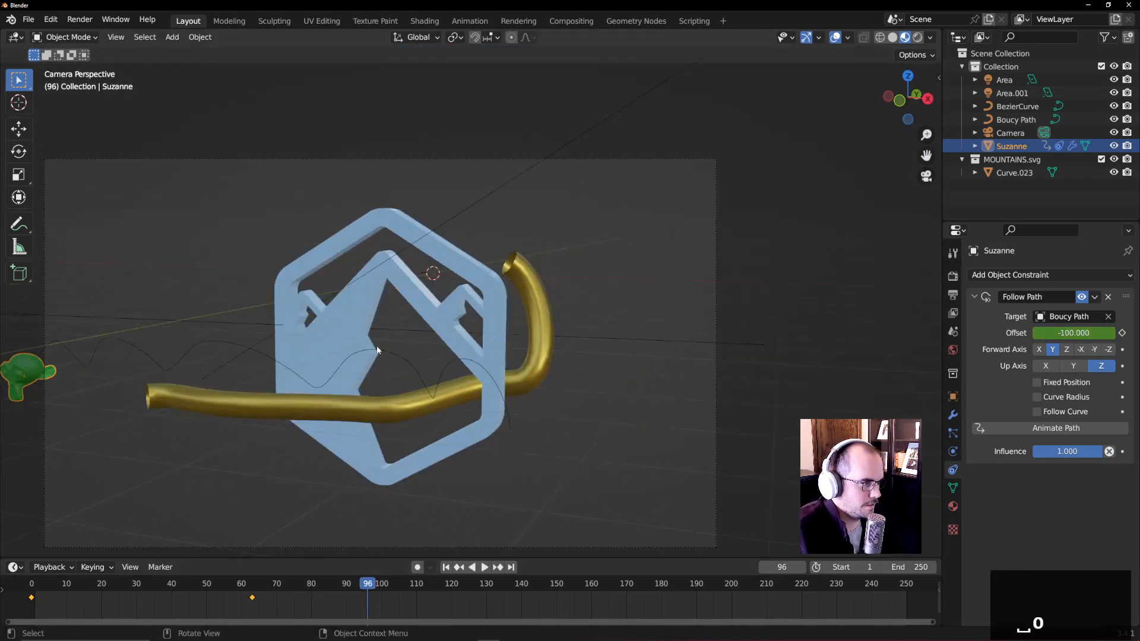
{"action": "middle_click_drag", "start_coordinate": [376, 345], "coordinate": [617, 293], "text": "shift"}
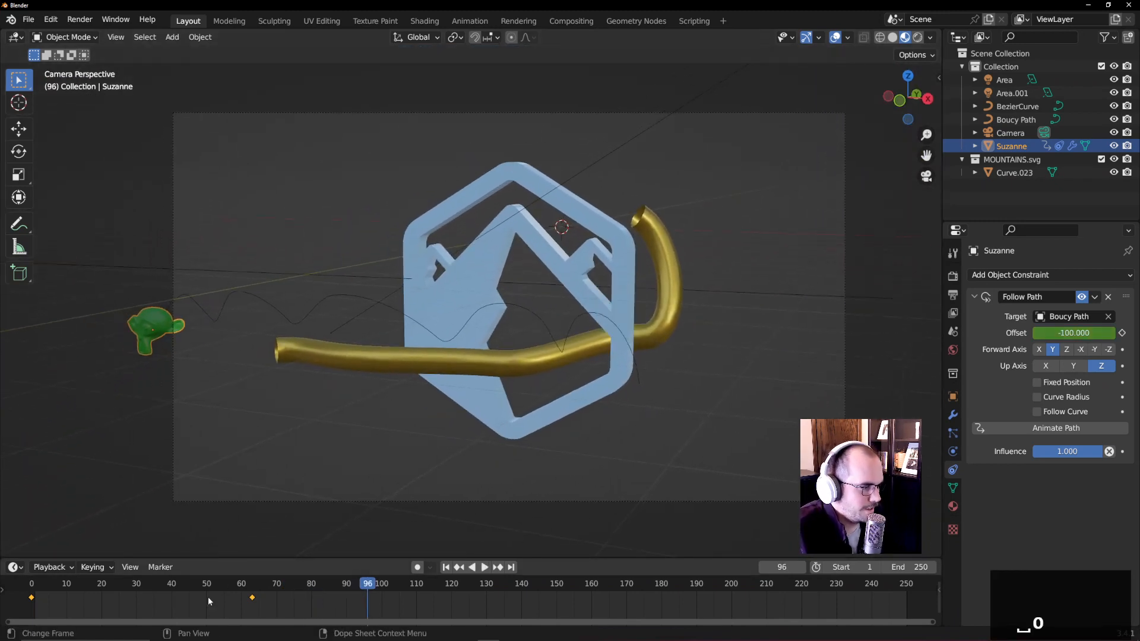
{"action": "left_click", "coordinate": [31, 585]}
{"action": "key", "text": "space"}
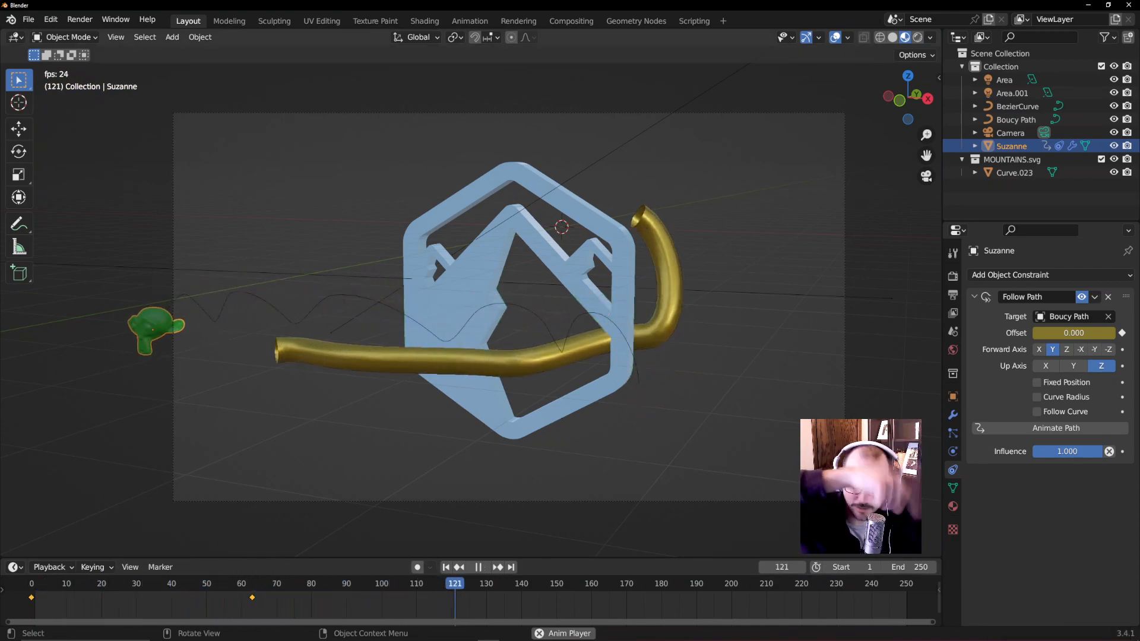
{"action": "key", "text": "space"}
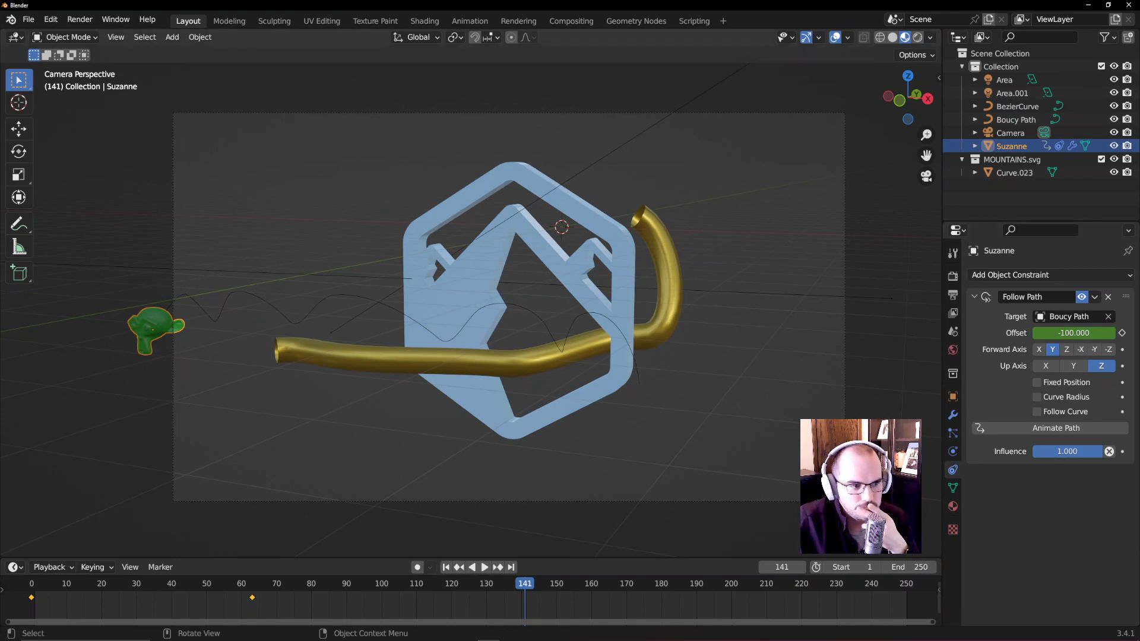
{"action": "left_click_drag", "start_coordinate": [453, 585], "coordinate": [35, 585]}
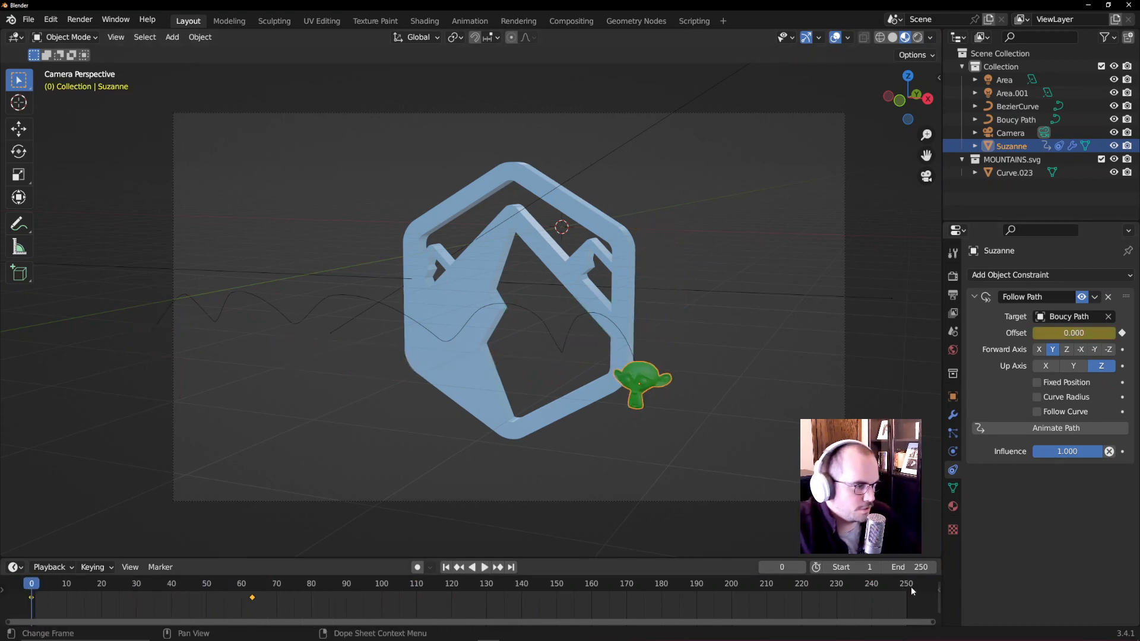
{"action": "key", "text": "space"}
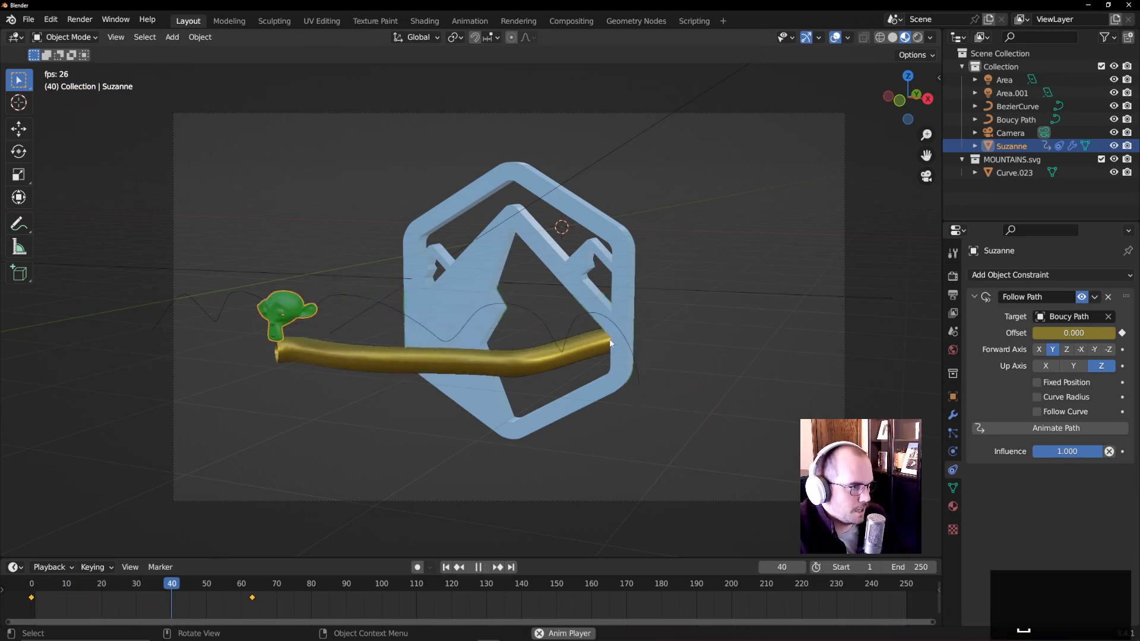
{"action": "key", "text": "space"}
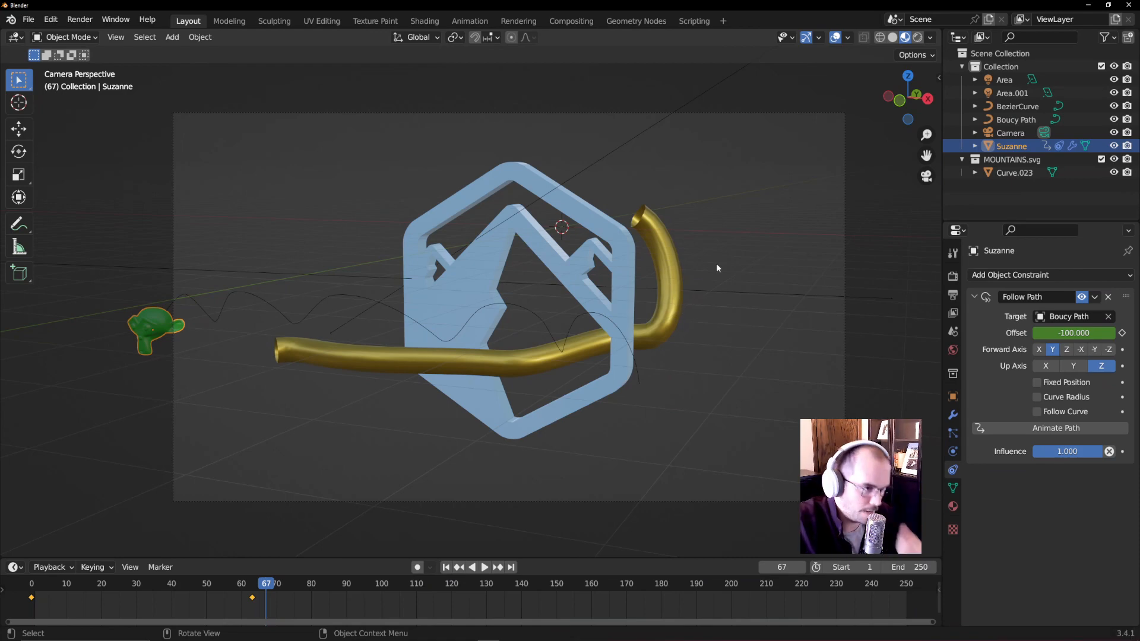
- Add a new Bezier curve to the scene
{"action": "middle_click_drag", "start_coordinate": [716, 262], "coordinate": [441, 338]}
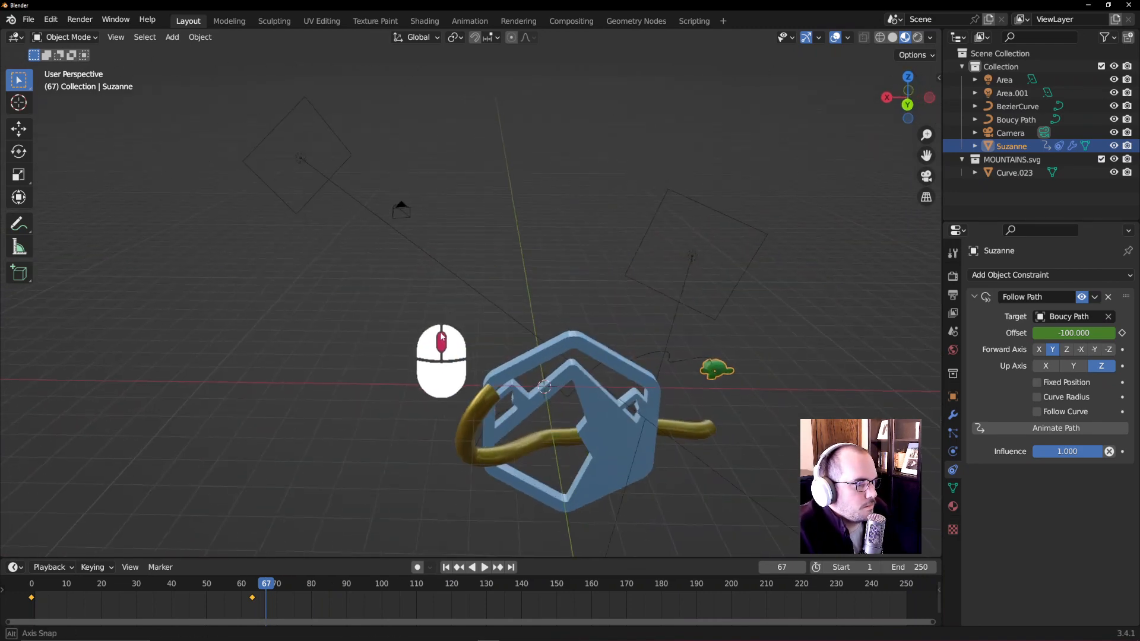
{"action": "scroll", "coordinate": [501, 280], "scroll_direction": "up", "scroll_amount": 6}
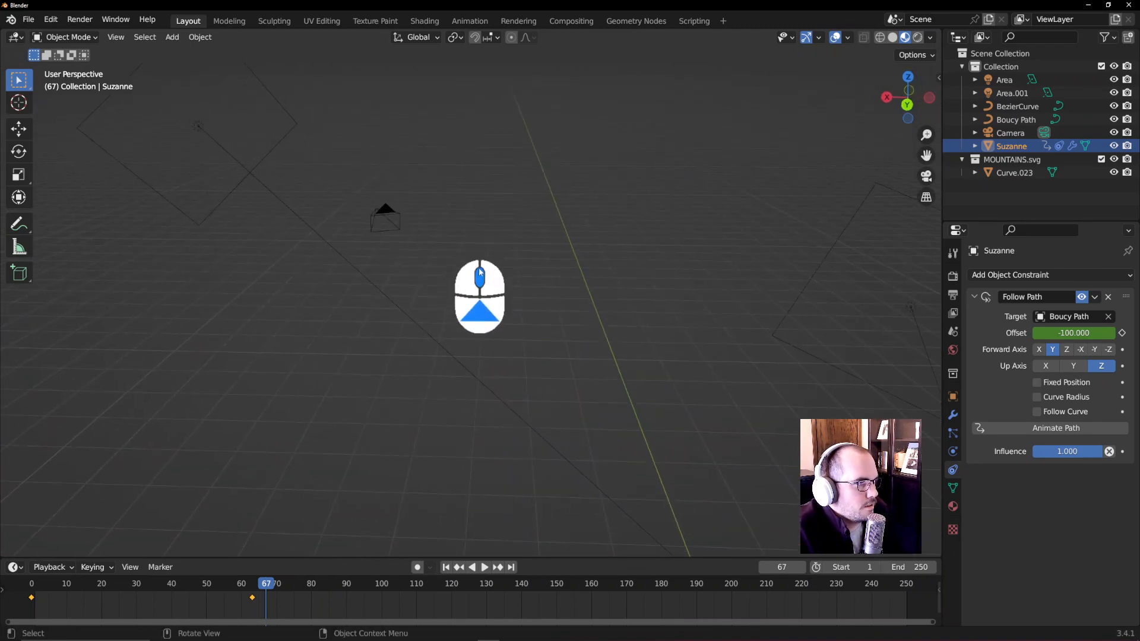
{"action": "scroll", "coordinate": [479, 272], "scroll_direction": "up", "scroll_amount": 4}
{"action": "middle_click_drag", "start_coordinate": [508, 298], "coordinate": [470, 322]}
{"action": "scroll", "coordinate": [470, 322], "scroll_direction": "up", "scroll_amount": 2}
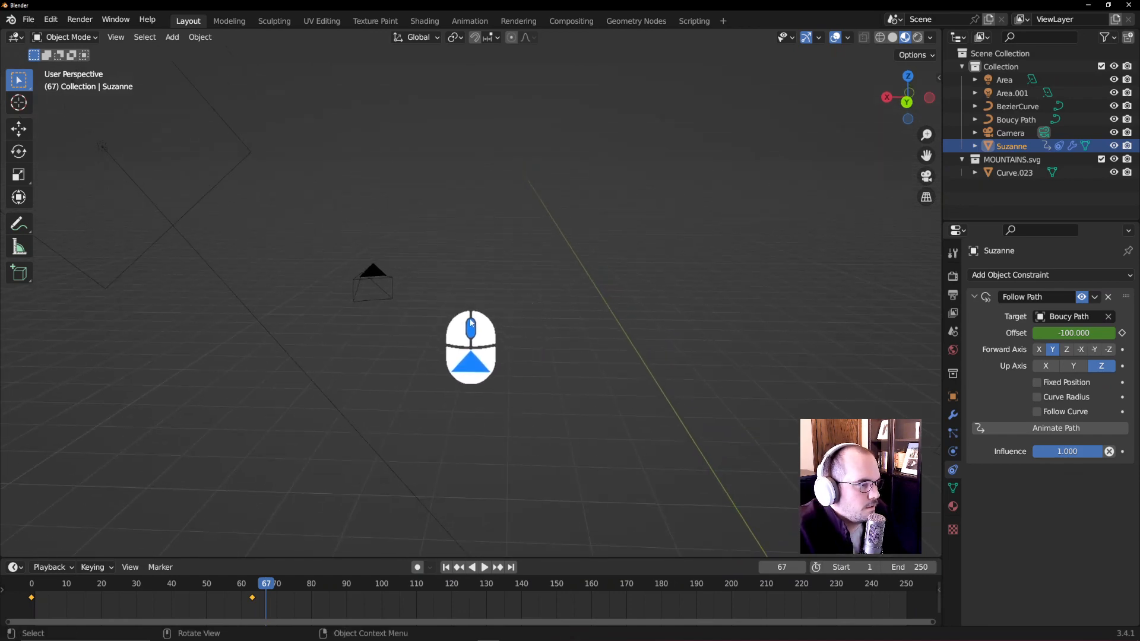
{"action": "key", "text": "shift+a"}
{"action": "mouse_move", "coordinate": [438, 345]}
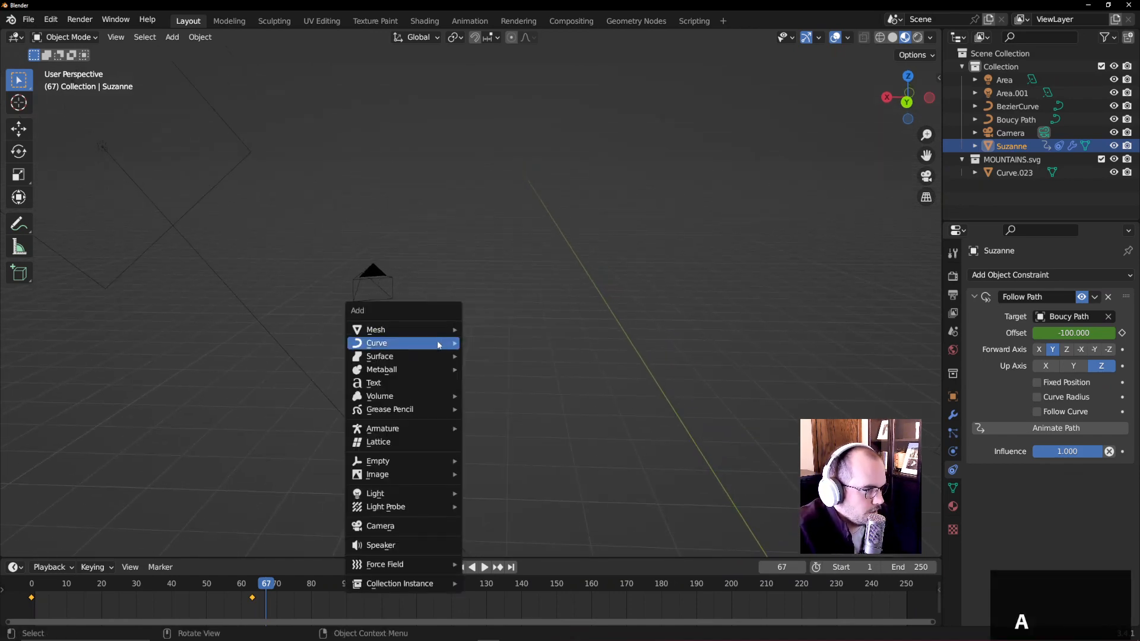
{"action": "left_click", "coordinate": [494, 342]}
- Delete all the default control points of the new Bezier curve in Edit Mode
{"action": "middle_click_drag", "start_coordinate": [495, 343], "coordinate": [691, 394]}
{"action": "scroll", "coordinate": [685, 399], "scroll_direction": "down", "scroll_amount": 2}
{"action": "key", "text": "Tab"}
{"action": "scroll", "coordinate": [685, 398], "scroll_direction": "down", "scroll_amount": 3}
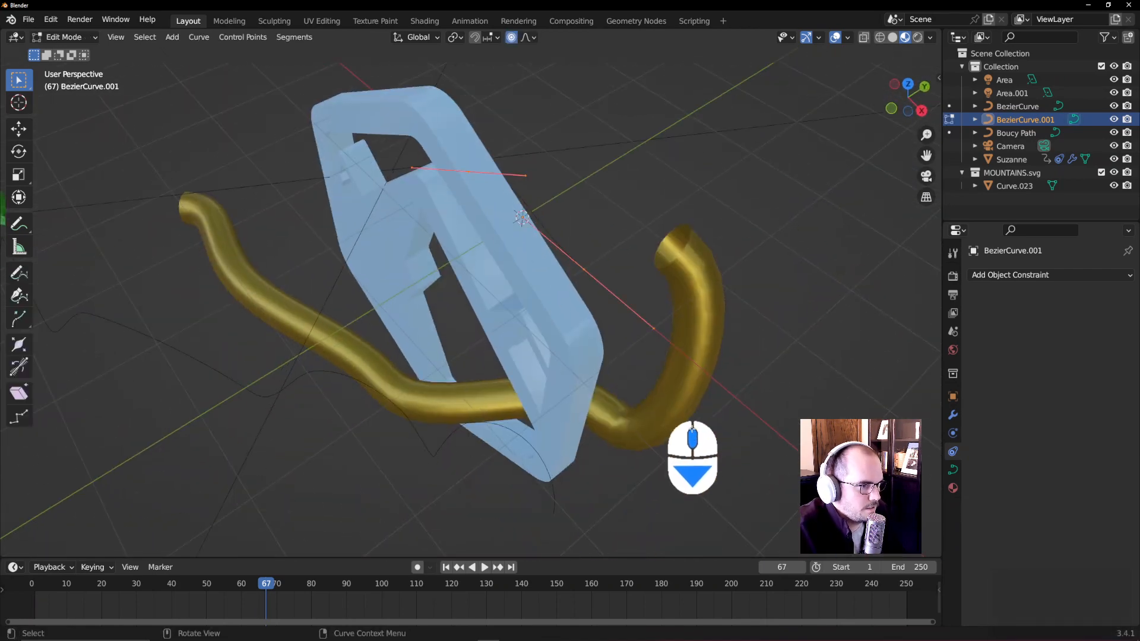
{"action": "key", "text": "Delete"}
{"action": "left_click", "coordinate": [686, 379]}
- Draw a closed, winding loop of seven points with the Curve Pen in the empty area around the camera
{"action": "middle_click_drag", "start_coordinate": [718, 360], "coordinate": [493, 297]}
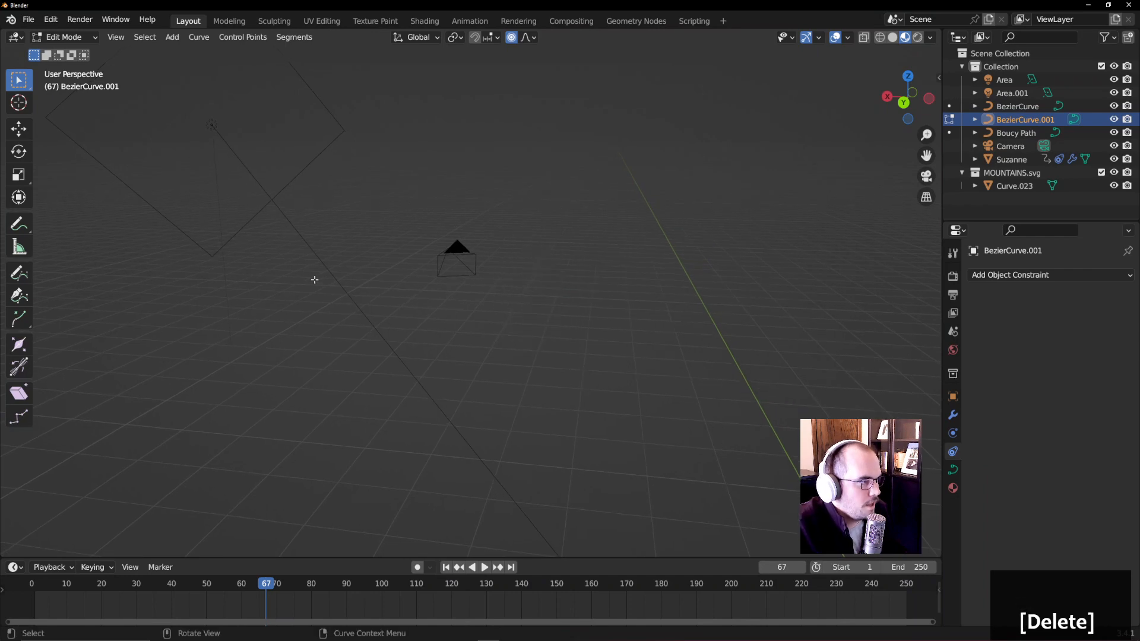
{"action": "left_click", "coordinate": [19, 294]}
{"action": "left_click_drag", "start_coordinate": [414, 340], "coordinate": [539, 267]}
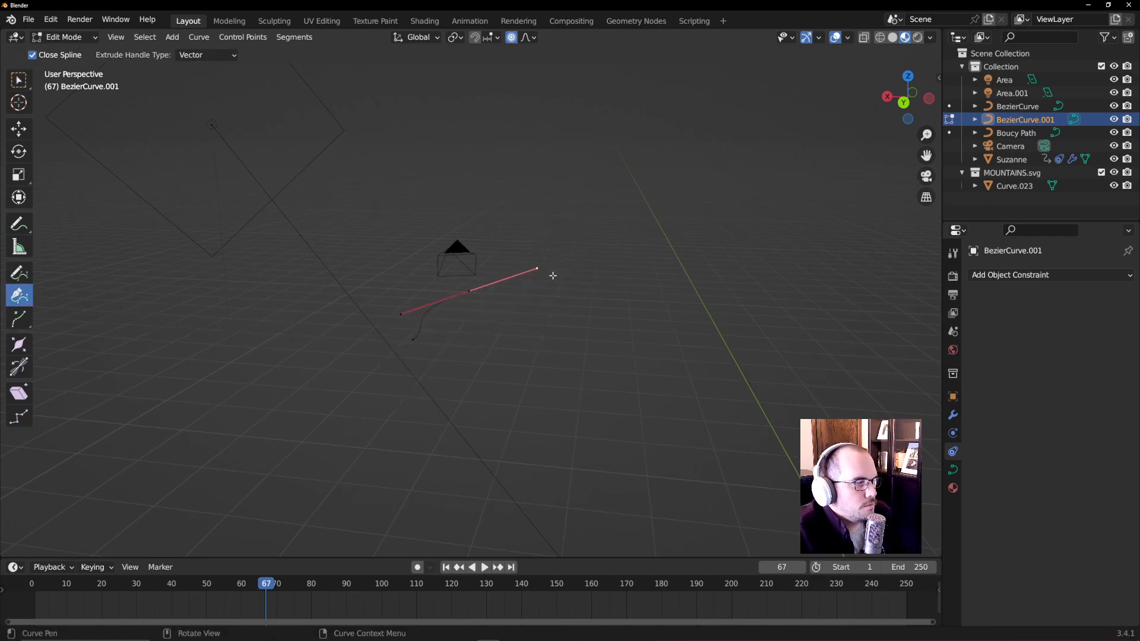
{"action": "left_click_drag", "start_coordinate": [628, 301], "coordinate": [629, 328]}
{"action": "left_click_drag", "start_coordinate": [686, 421], "coordinate": [770, 409]}
{"action": "left_click_drag", "start_coordinate": [786, 336], "coordinate": [770, 290]}
{"action": "left_click", "coordinate": [600, 254]}
{"action": "left_click_drag", "start_coordinate": [538, 347], "coordinate": [490, 362]}
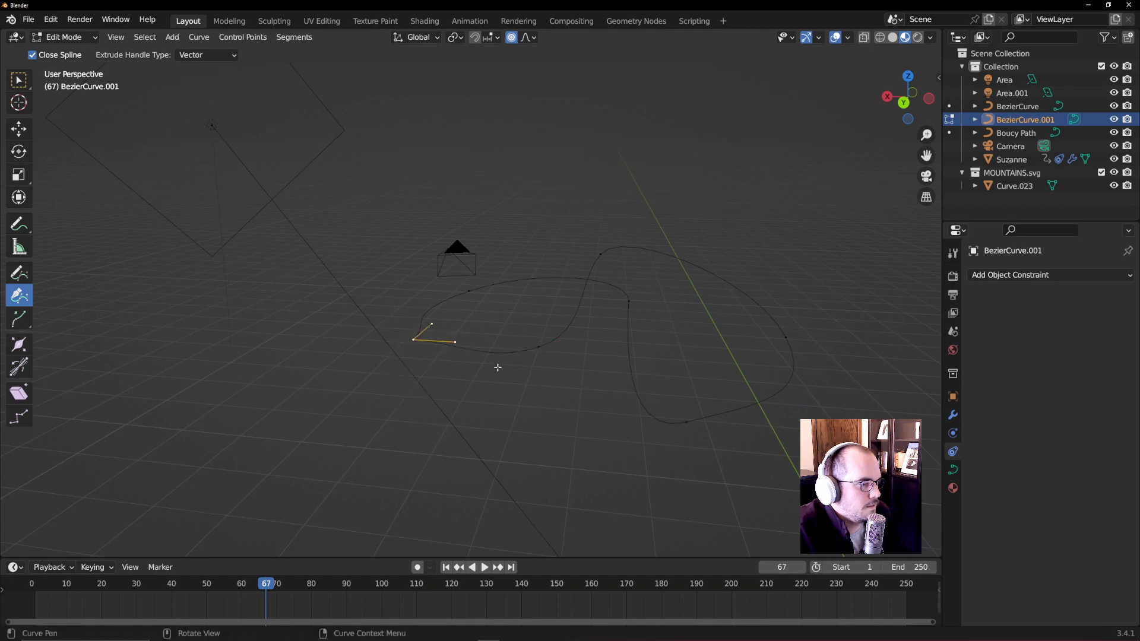
- Select all points of the closed loop and scale it up to roughly twice its size
{"action": "middle_click_drag", "start_coordinate": [444, 363], "coordinate": [697, 400]}
{"action": "scroll", "coordinate": [740, 402], "scroll_direction": "down", "scroll_amount": 4}
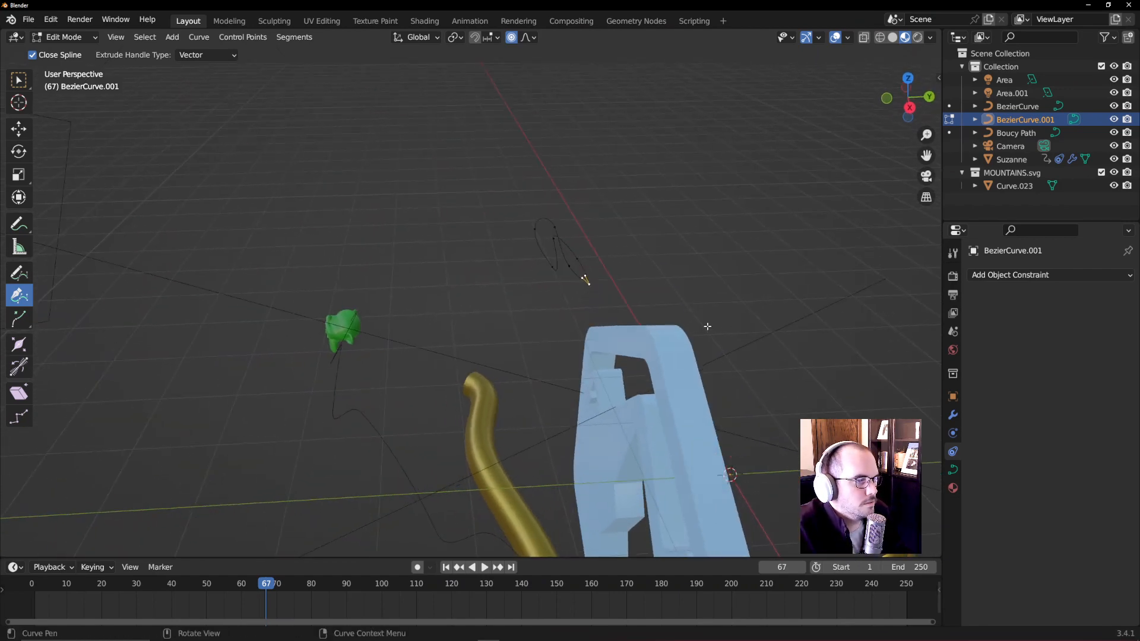
{"action": "key", "text": "a"}
{"action": "key", "text": "s"}
{"action": "left_click", "coordinate": [714, 323]}
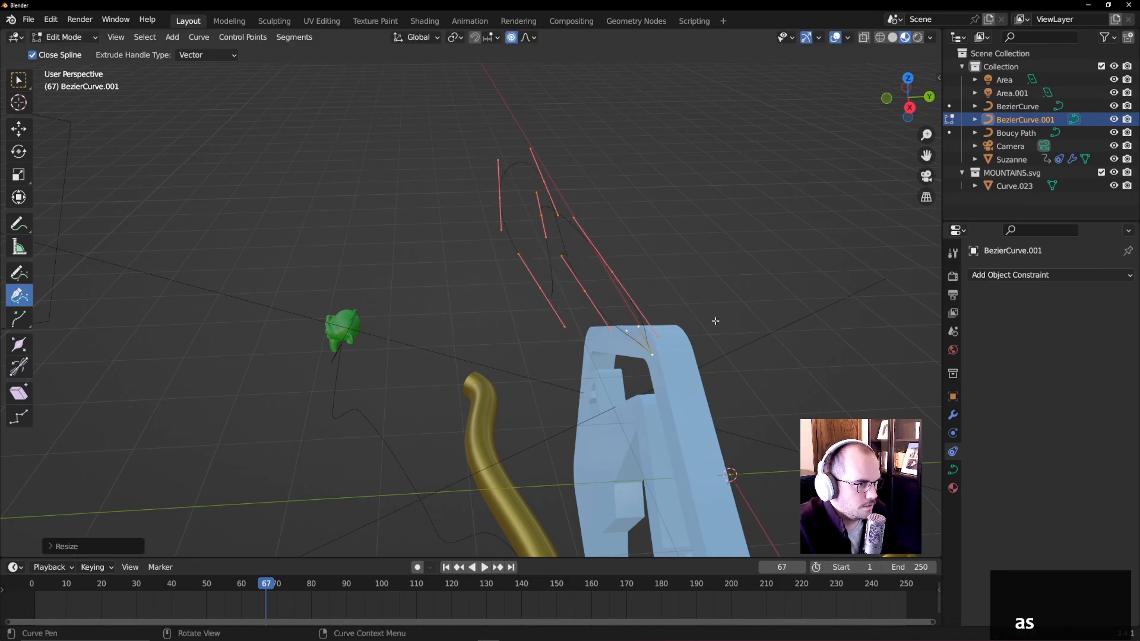
- Move the whole closed loop away from the mountain logo, out toward the camera side of the scene
{"action": "scroll", "coordinate": [686, 368], "scroll_direction": "down", "scroll_amount": 5}
{"action": "middle_click_drag", "start_coordinate": [686, 369], "coordinate": [651, 326]}
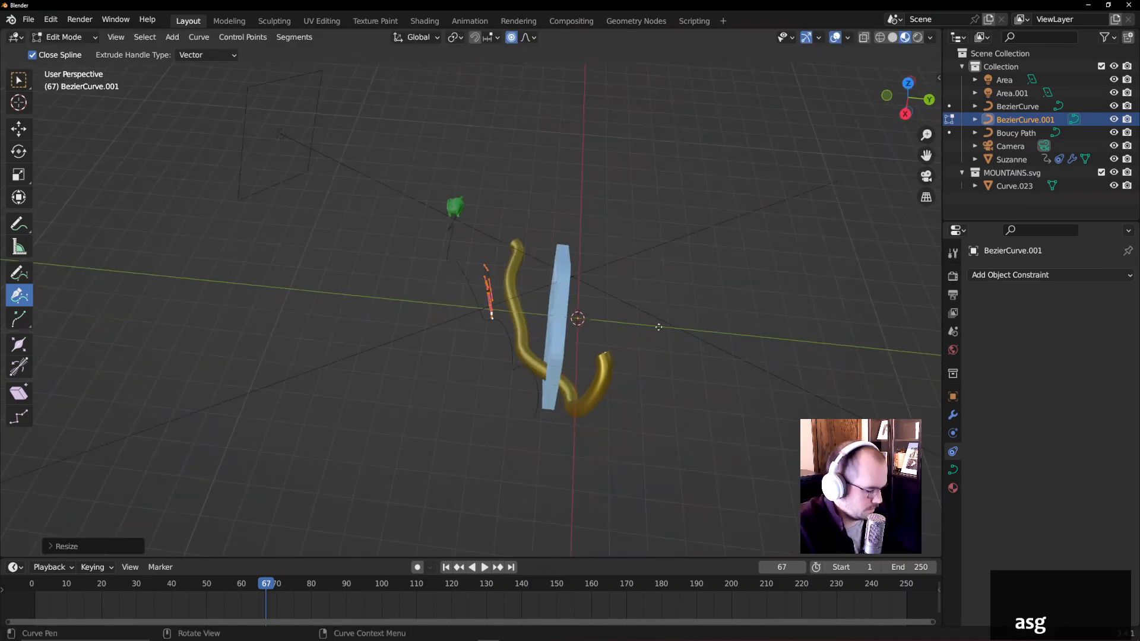
{"action": "left_click", "coordinate": [553, 239]}
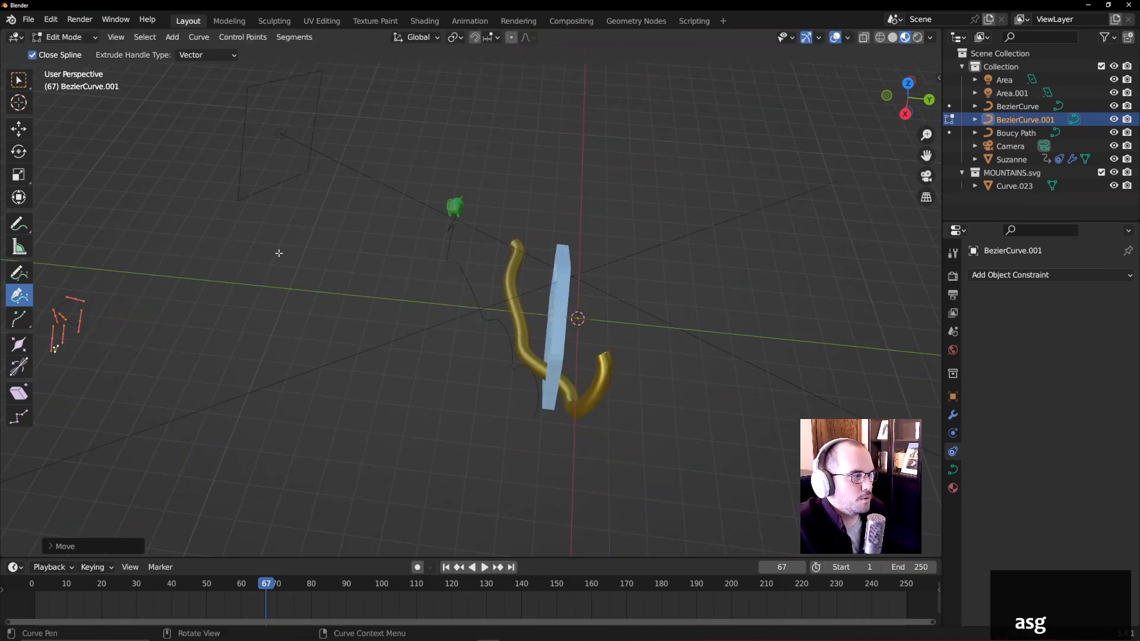
{"action": "middle_click_drag", "start_coordinate": [279, 253], "coordinate": [558, 174]}
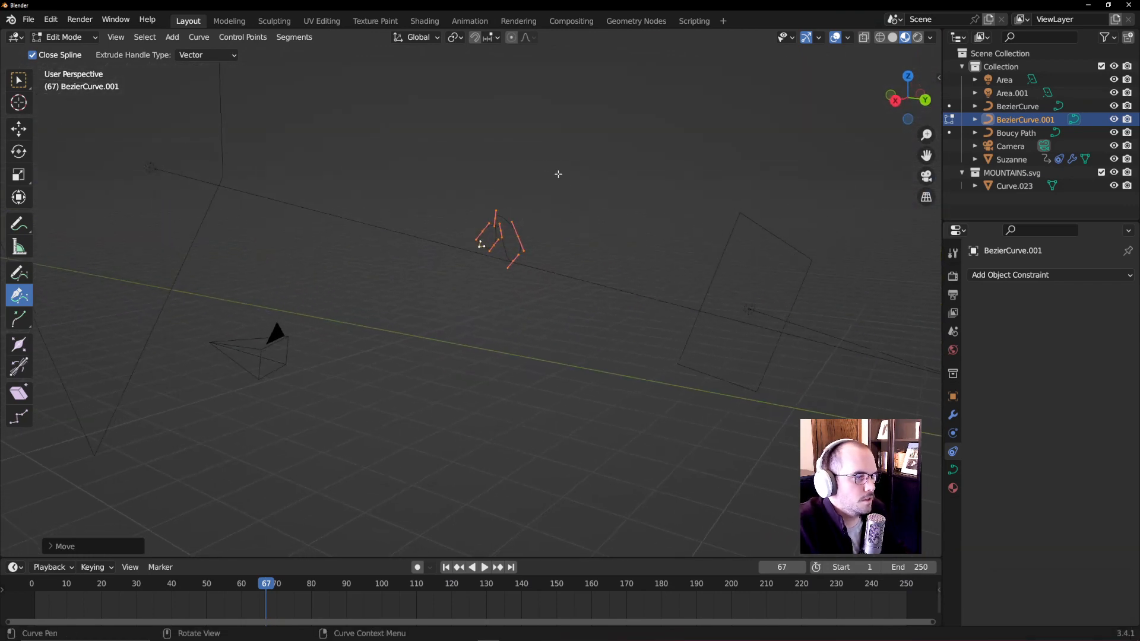
- Move the closed loop down beside the camera, scale it up to about 2.4 times its size, and return to Object Mode
{"action": "key", "text": "g"}
{"action": "left_click", "coordinate": [446, 356]}
{"action": "key", "text": "s"}
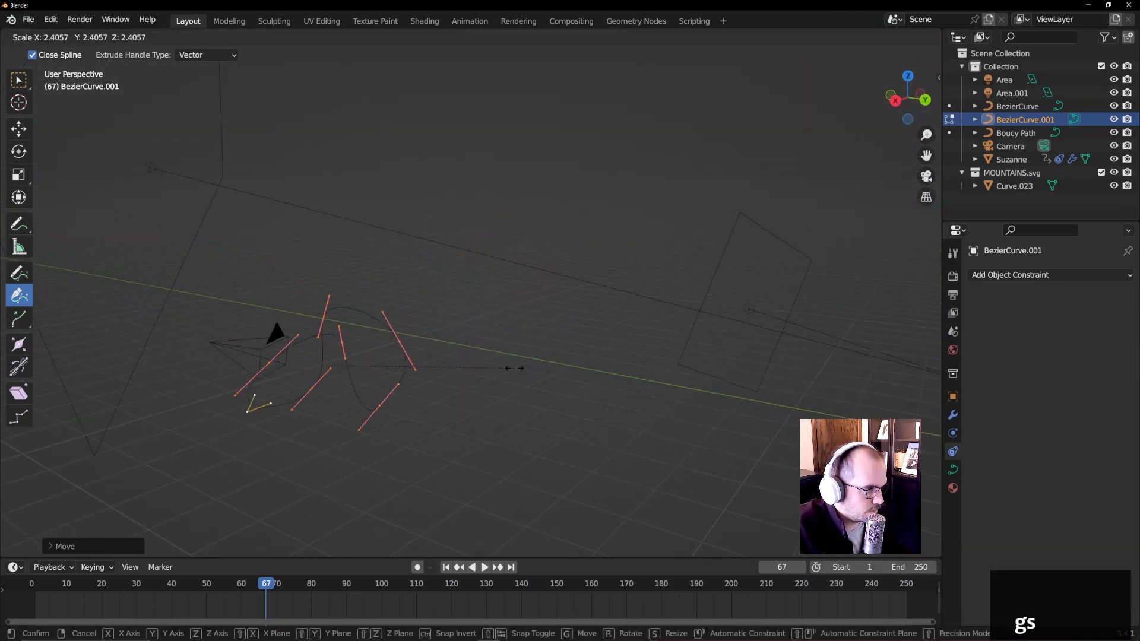
{"action": "left_click", "coordinate": [507, 377]}
{"action": "middle_click_drag", "start_coordinate": [507, 377], "coordinate": [598, 379]}
{"action": "middle_click_drag", "start_coordinate": [507, 418], "coordinate": [534, 465]}
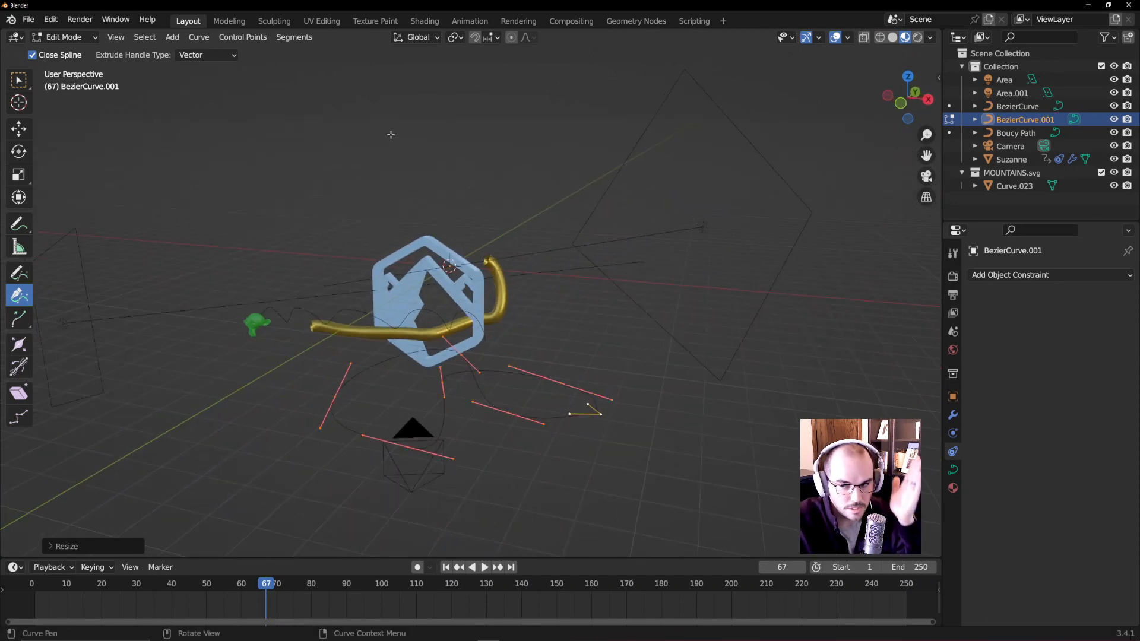
{"action": "key", "text": "Tab"}
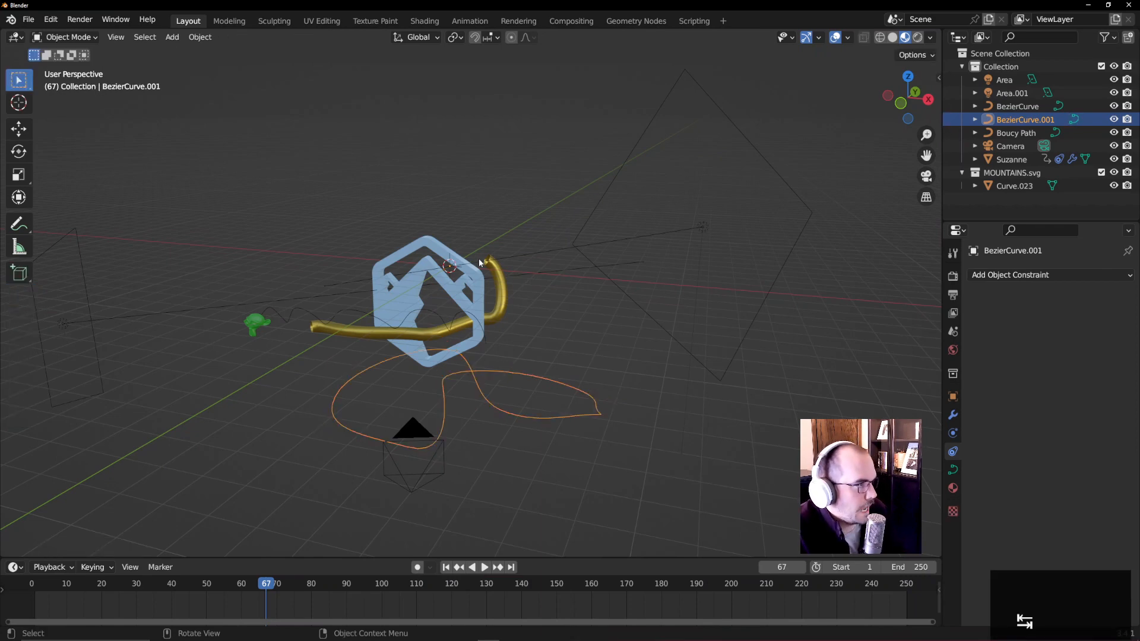
- Select the camera and add a Follow Path object constraint to it
{"action": "left_click", "coordinate": [417, 491]}
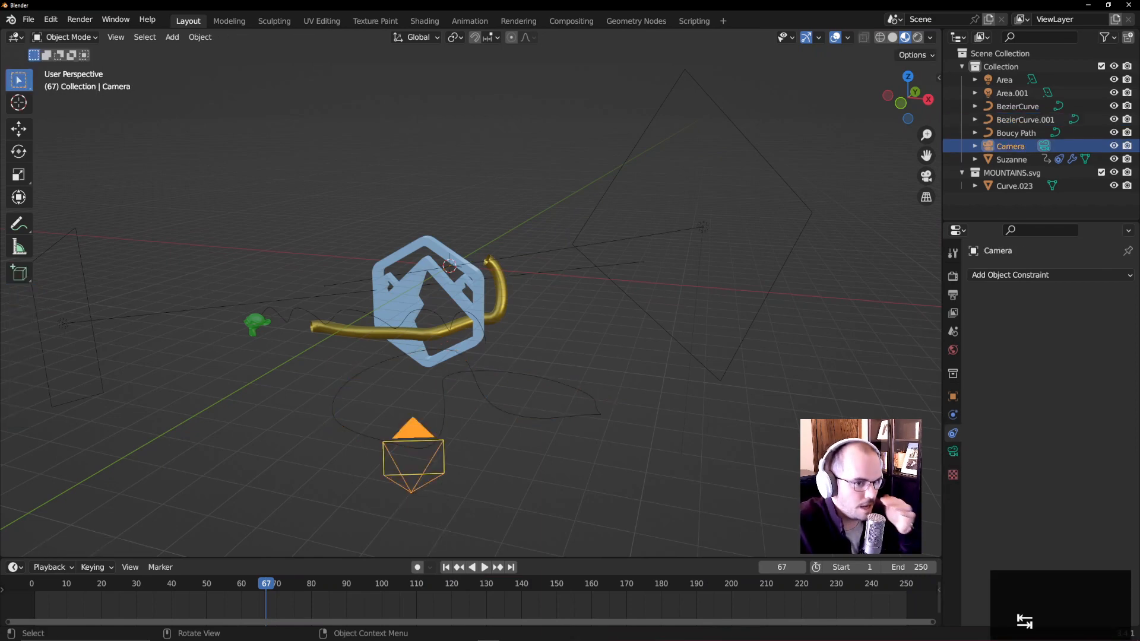
{"action": "left_click", "coordinate": [952, 415]}
{"action": "left_click", "coordinate": [953, 433]}
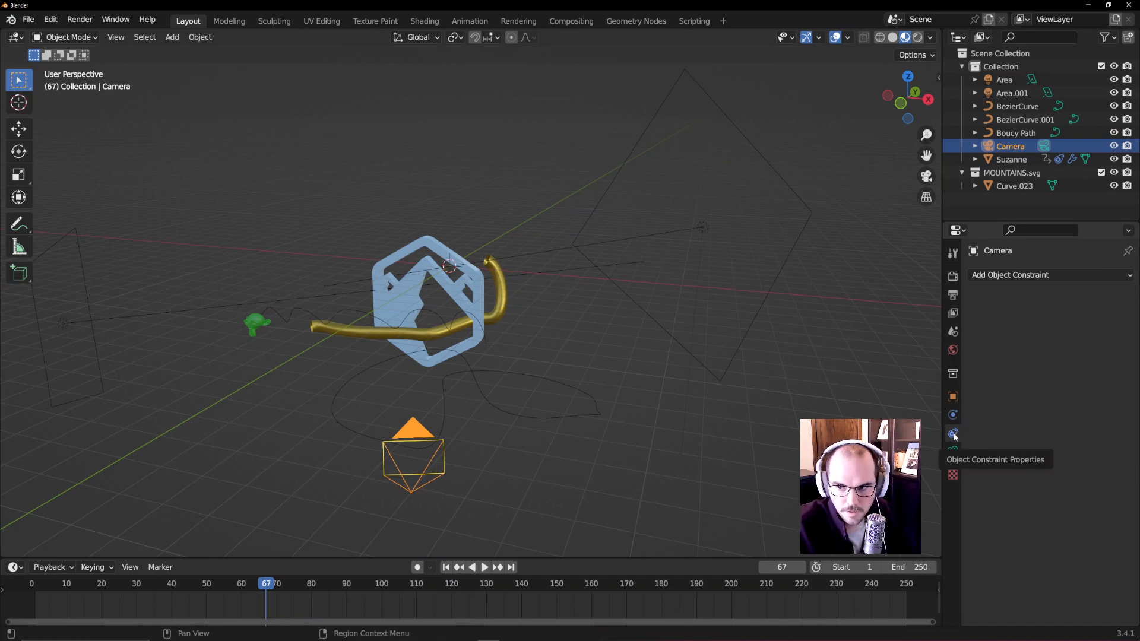
{"action": "left_click", "coordinate": [1040, 275]}
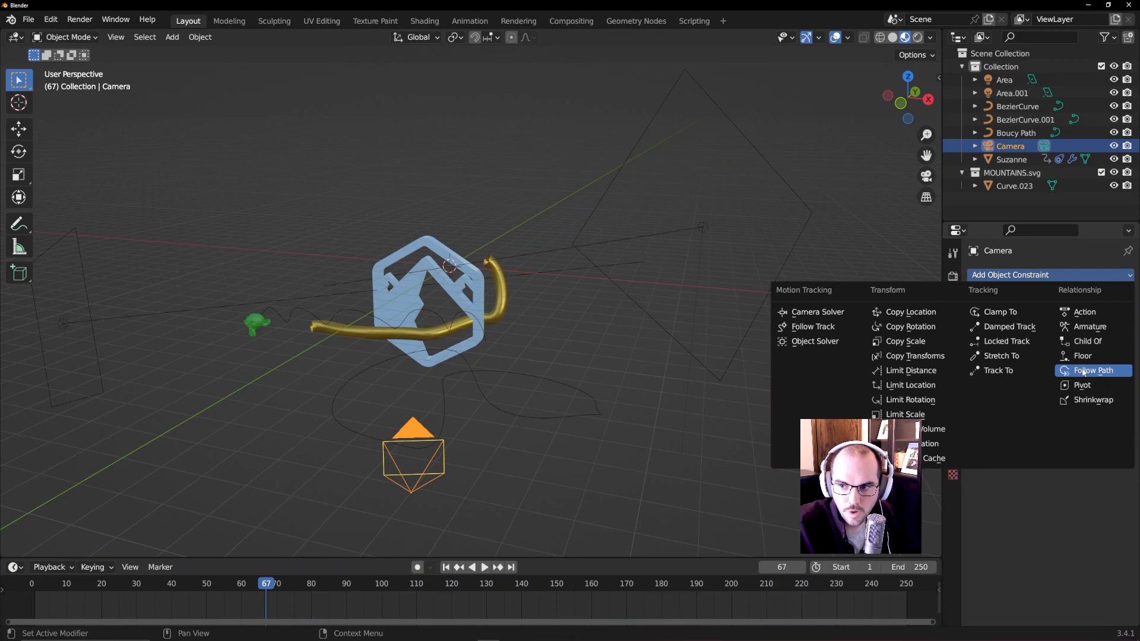
{"action": "left_click", "coordinate": [1084, 372]}
- Rename the closed loop curve BezierCurve.001 as Camera Path
{"action": "left_click", "coordinate": [528, 381]}
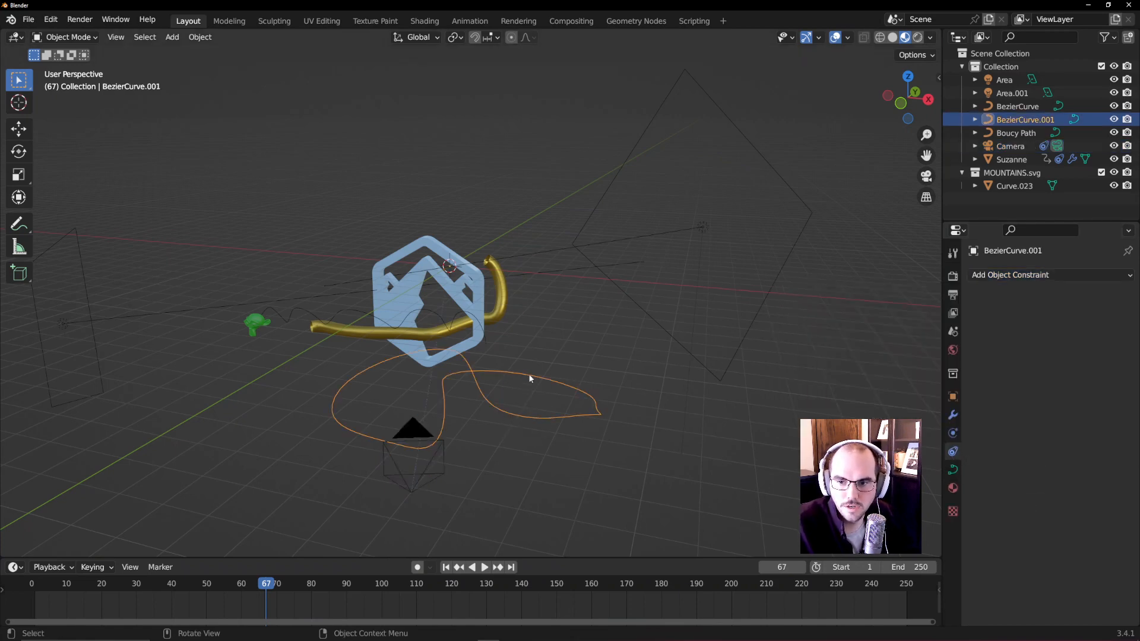
{"action": "left_click", "coordinate": [1031, 124]}
{"action": "double_click", "coordinate": [1031, 121]}
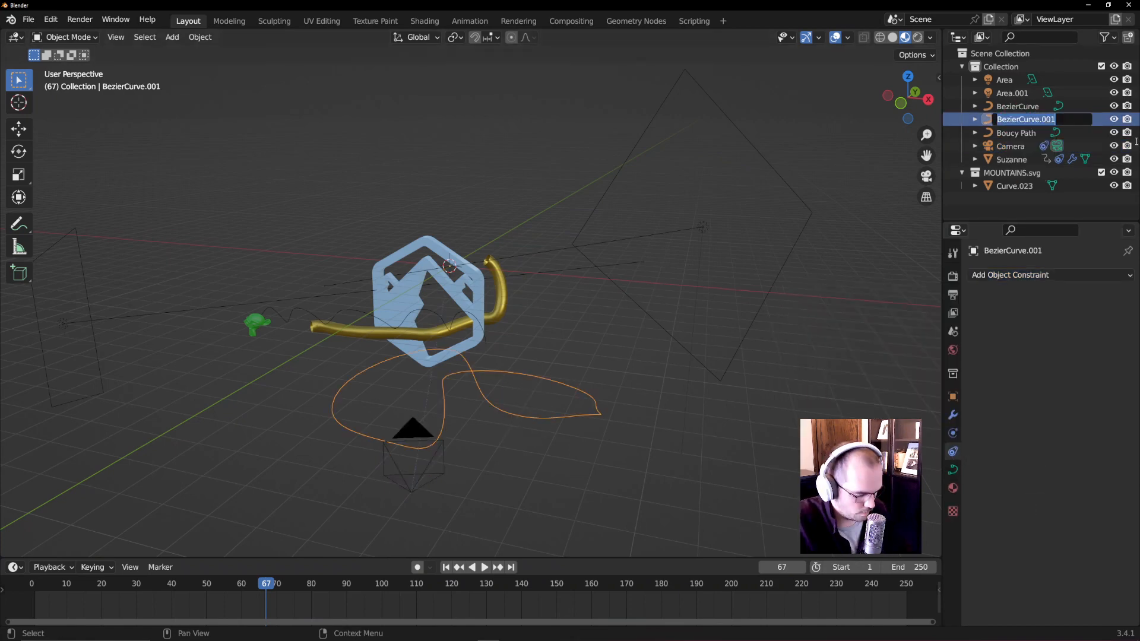
{"action": "type", "text": "Camera Path"}
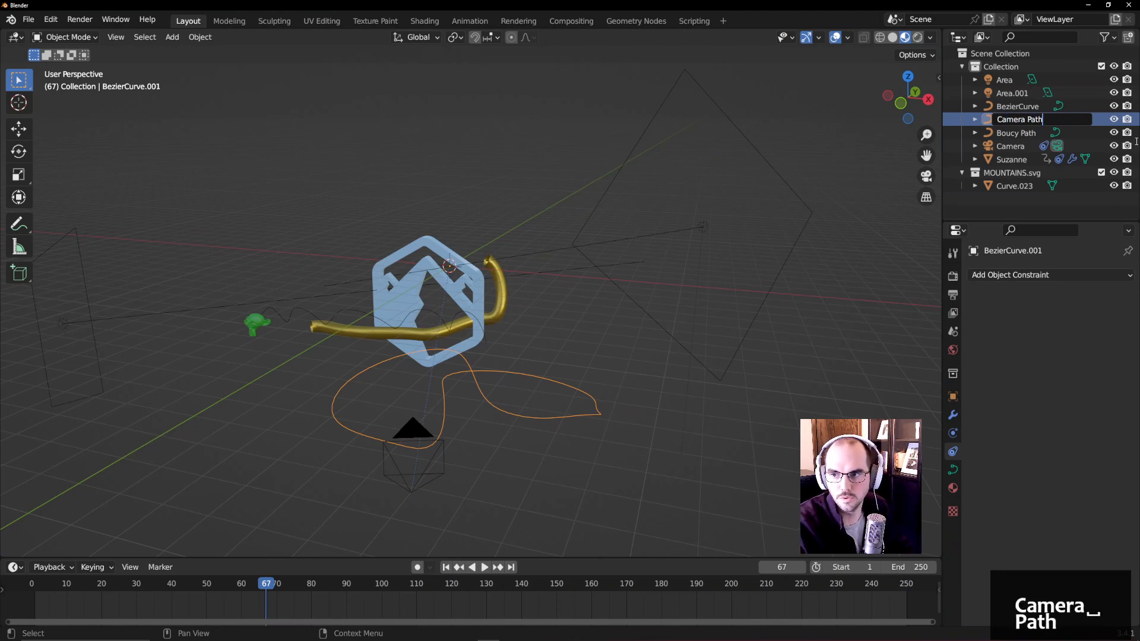
{"action": "key", "text": "Return"}
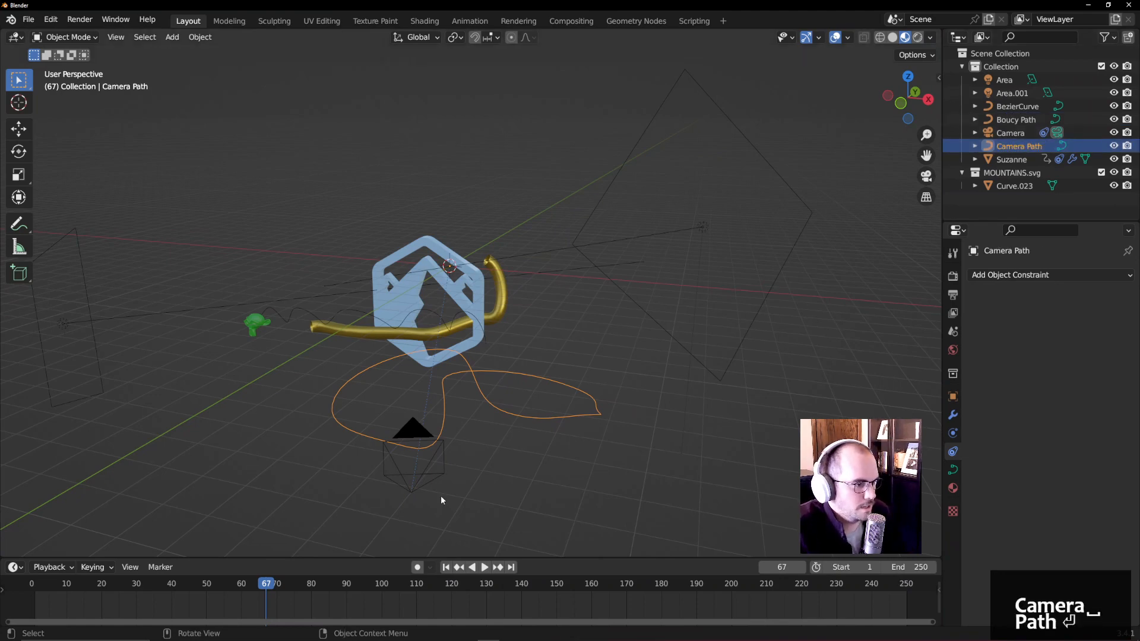
- Set Camera Path as the target of the camera's Follow Path constraint
{"action": "left_click", "coordinate": [428, 464]}
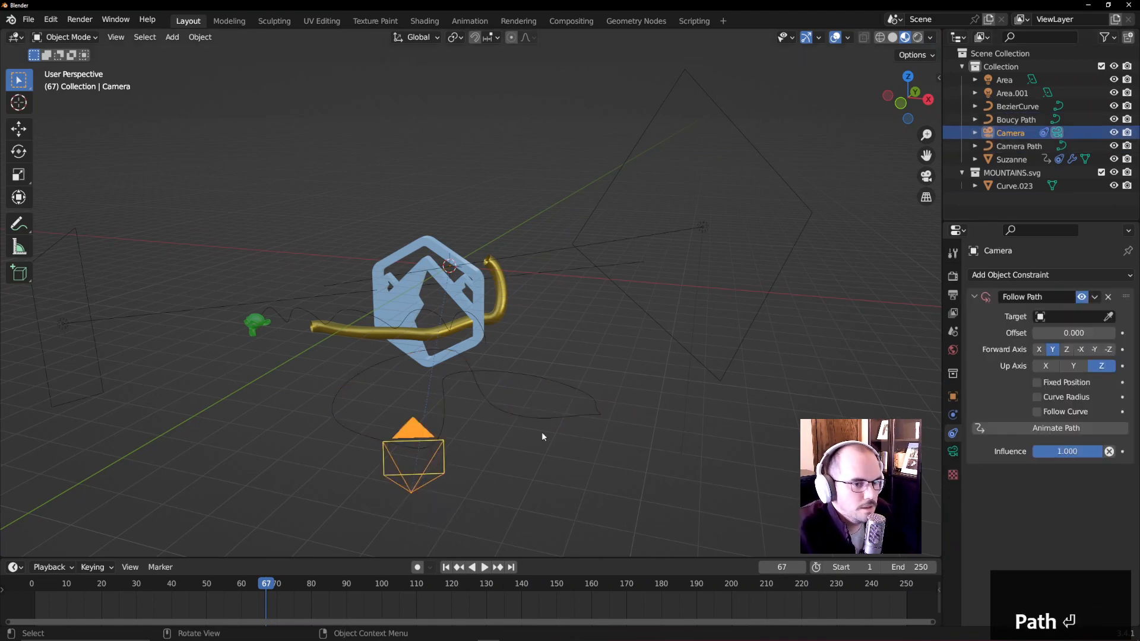
{"action": "left_click", "coordinate": [1073, 320]}
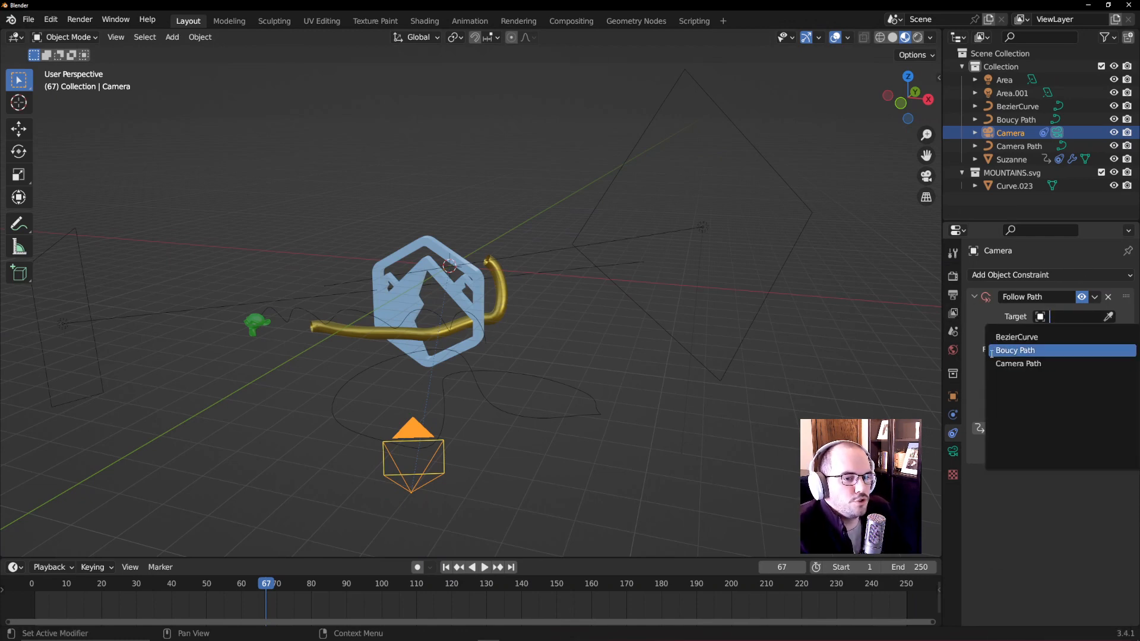
{"action": "left_click", "coordinate": [1012, 364]}
- Set the camera's X, Y and Z location to 0 m and view the scene through the camera
{"action": "middle_click_drag", "start_coordinate": [498, 340], "coordinate": [724, 203]}
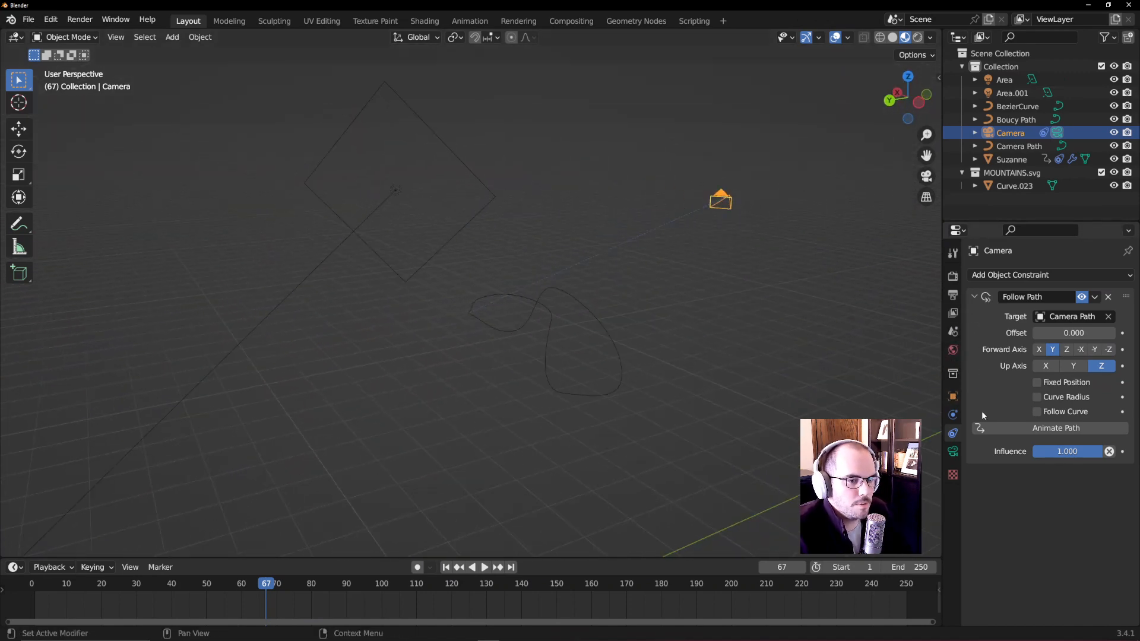
{"action": "left_click", "coordinate": [952, 397]}
{"action": "left_click", "coordinate": [1086, 316]}
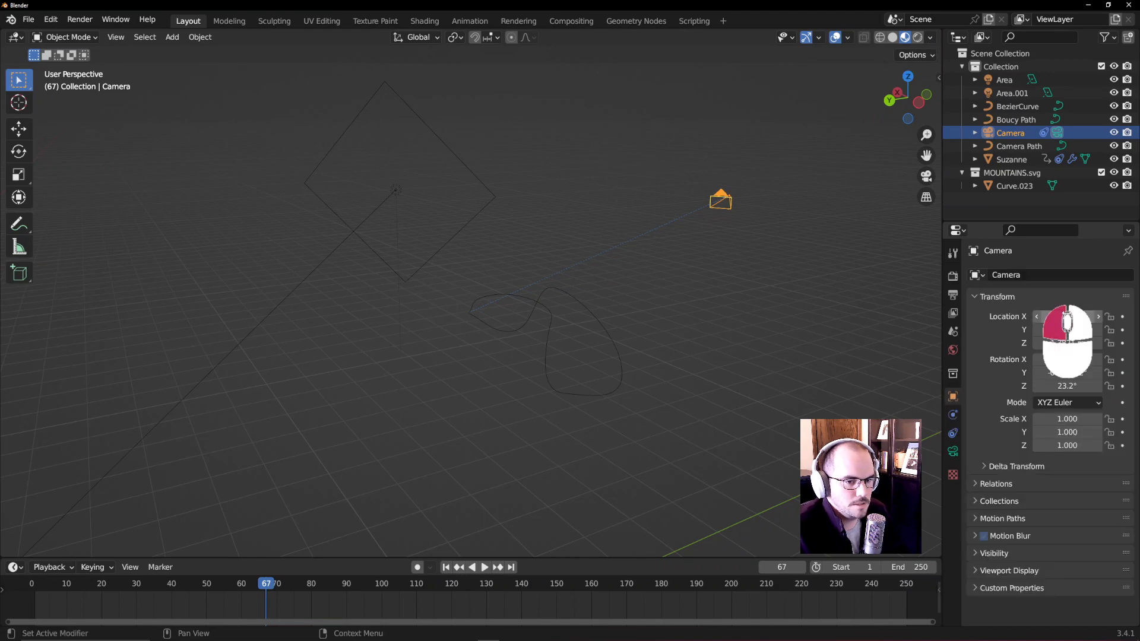
{"action": "type", "text": "0"}
{"action": "key", "text": "Tab"}
{"action": "type", "text": "0"}
{"action": "key", "text": "Tab"}
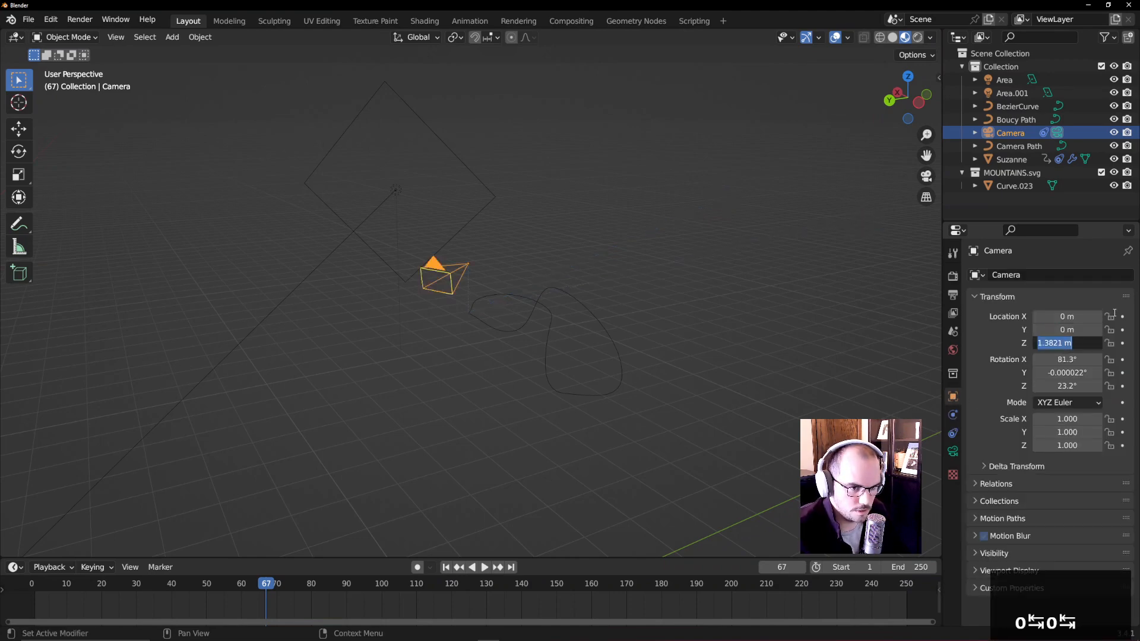
{"action": "type", "text": "0"}
{"action": "key", "text": "Return"}
{"action": "middle_click_drag", "start_coordinate": [681, 308], "coordinate": [472, 300]}
{"action": "key", "text": "KP_0"}
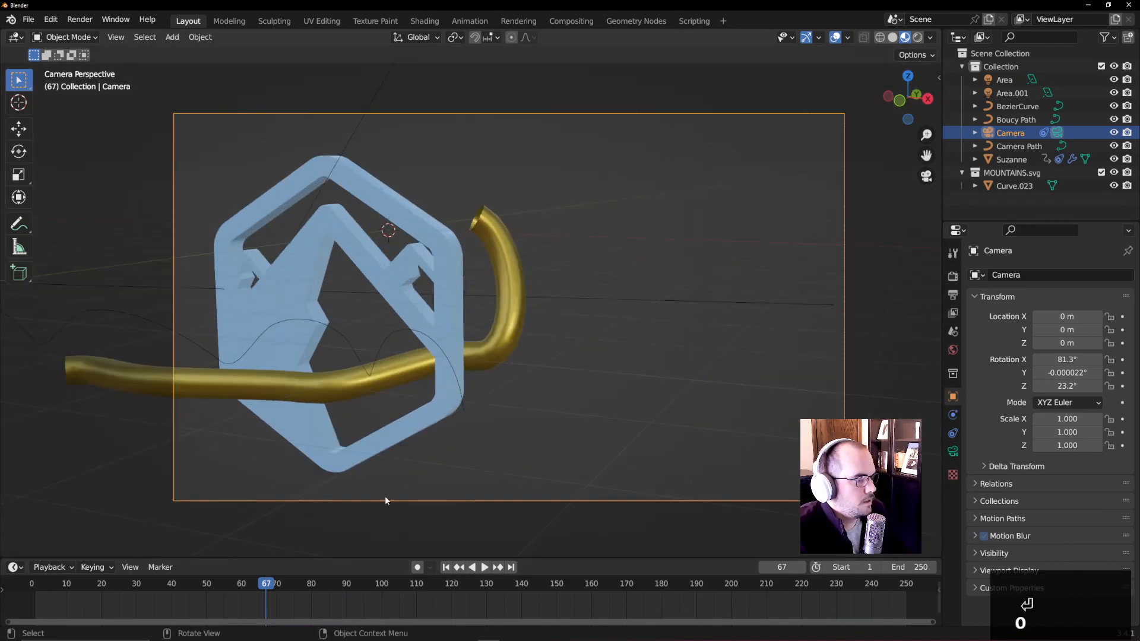
- At frame 1, keyframe the camera's Follow Path offset at 0
{"action": "middle_click_drag", "start_coordinate": [374, 299], "coordinate": [522, 331]}
{"action": "left_click_drag", "start_coordinate": [66, 591], "coordinate": [37, 610]}
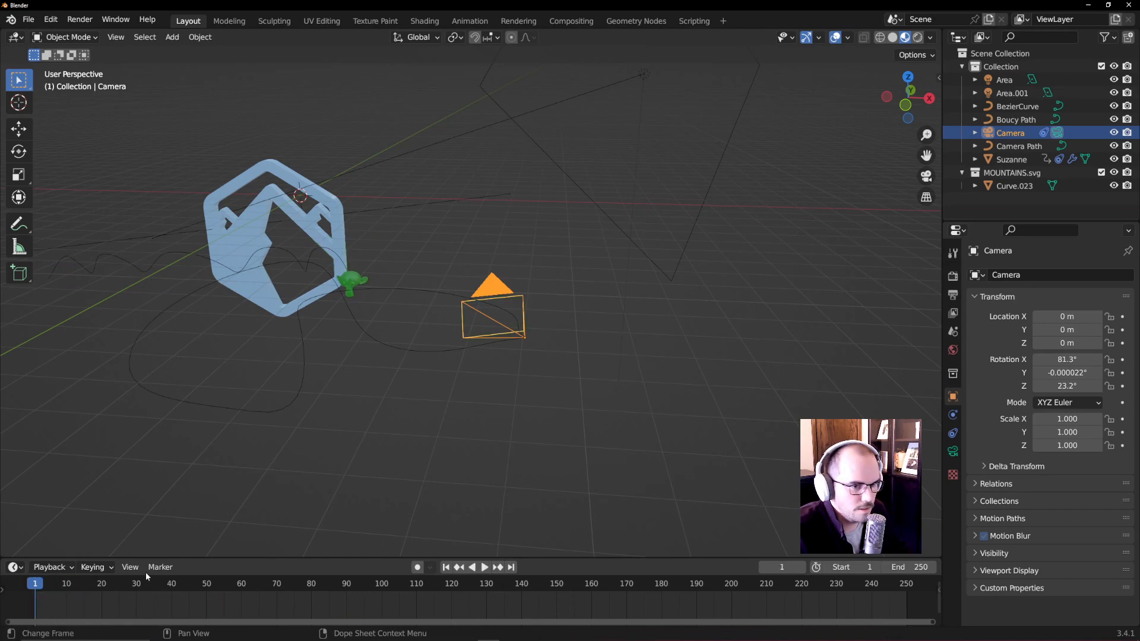
{"action": "left_click", "coordinate": [952, 433]}
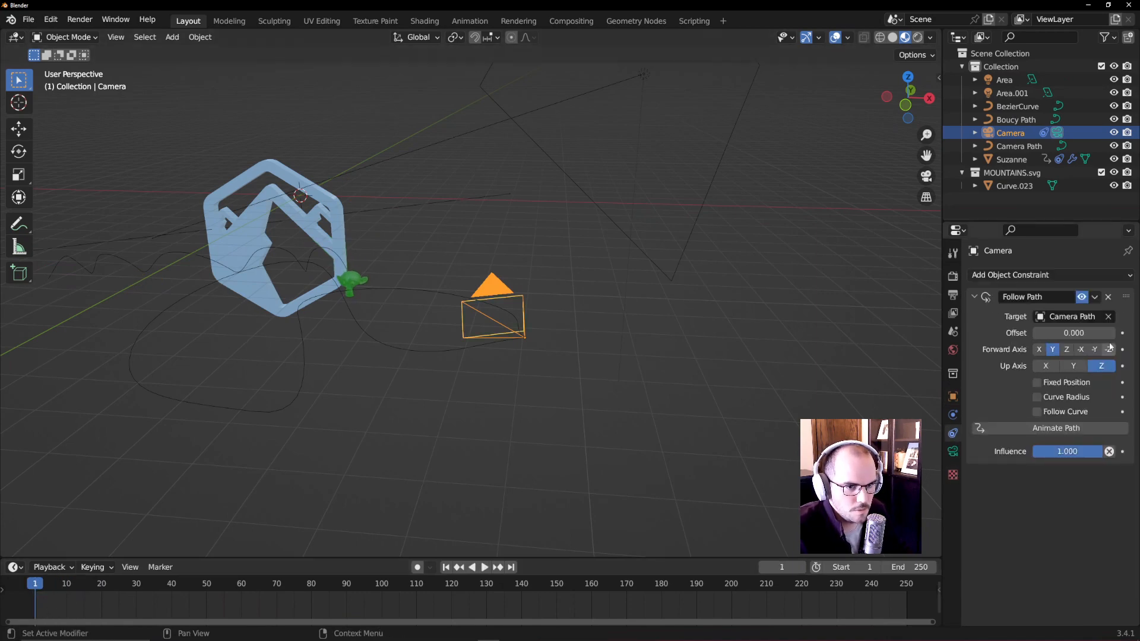
{"action": "left_click", "coordinate": [1121, 333]}
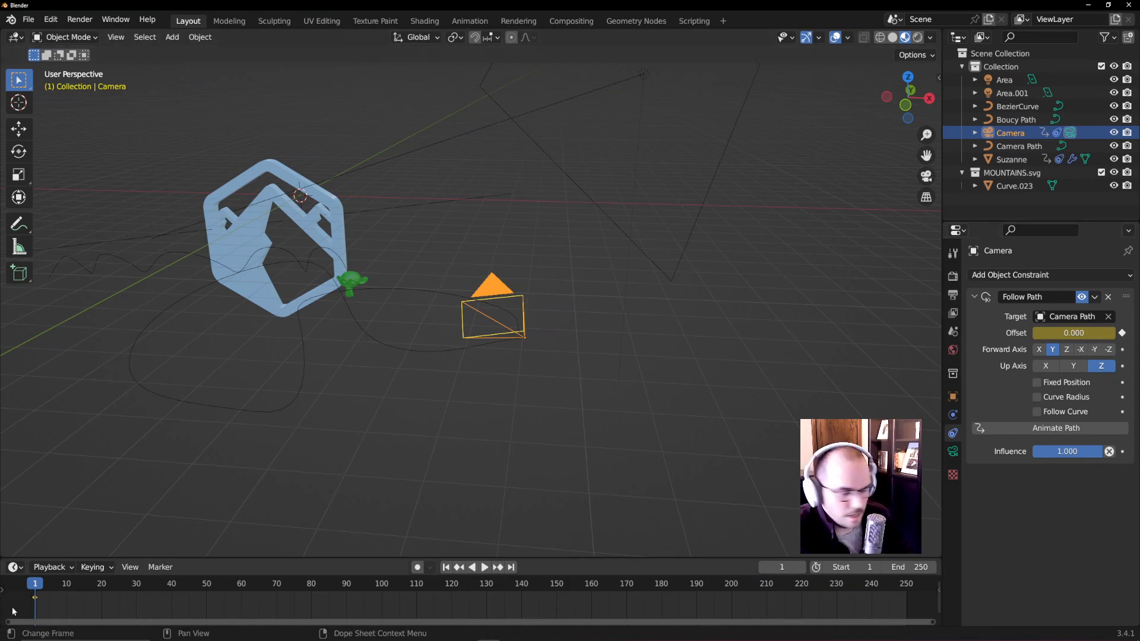
- At frame 64, set the camera's Follow Path offset to 100 and keyframe it
{"action": "left_click_drag", "start_coordinate": [34, 583], "coordinate": [255, 618]}
{"action": "left_click_drag", "start_coordinate": [1098, 333], "coordinate": [1073, 333]}
{"action": "left_click", "coordinate": [1073, 334]}
{"action": "type", "text": "100"}
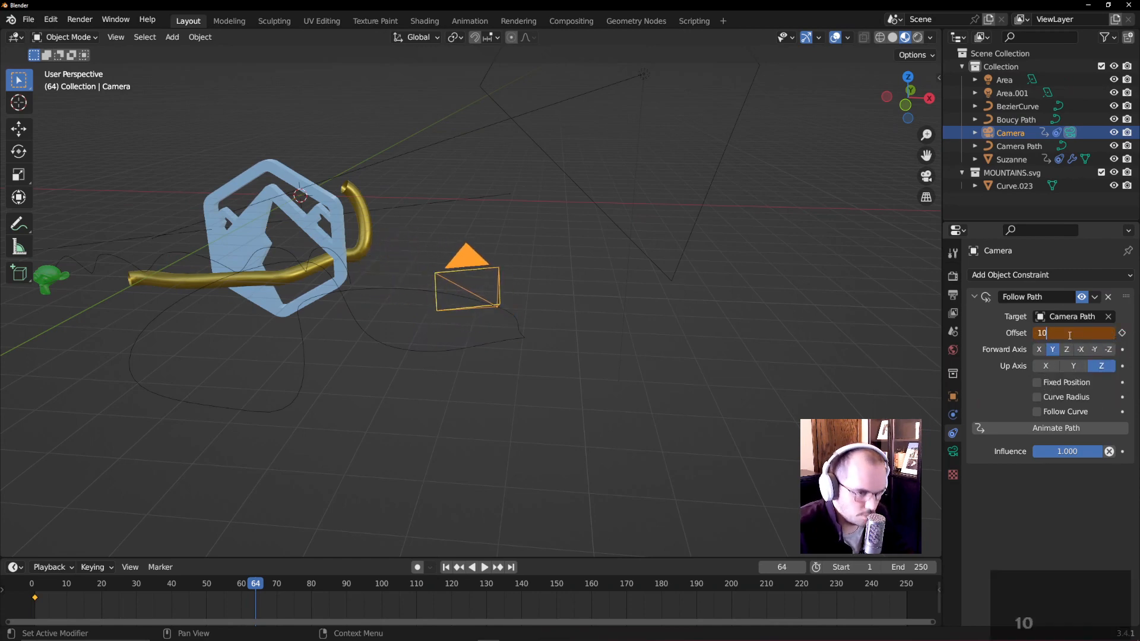
{"action": "key", "text": "Return"}
{"action": "left_click", "coordinate": [1121, 333]}
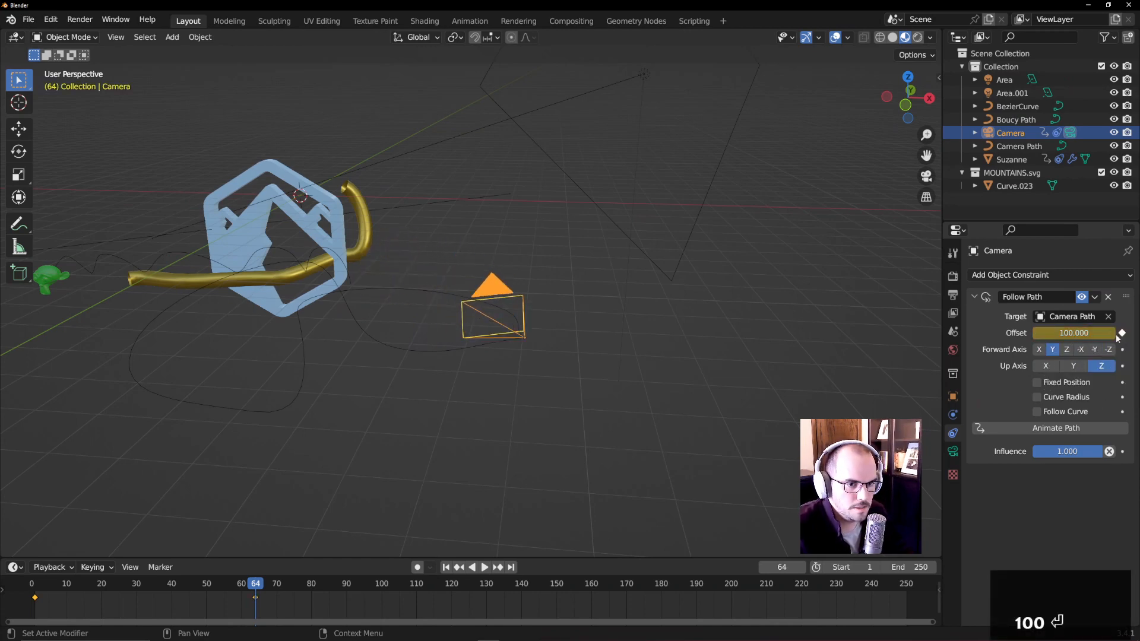
- Preview the camera's travel along its path through the camera view by scrubbing between the two keyframes
{"action": "left_click_drag", "start_coordinate": [262, 585], "coordinate": [182, 588]}
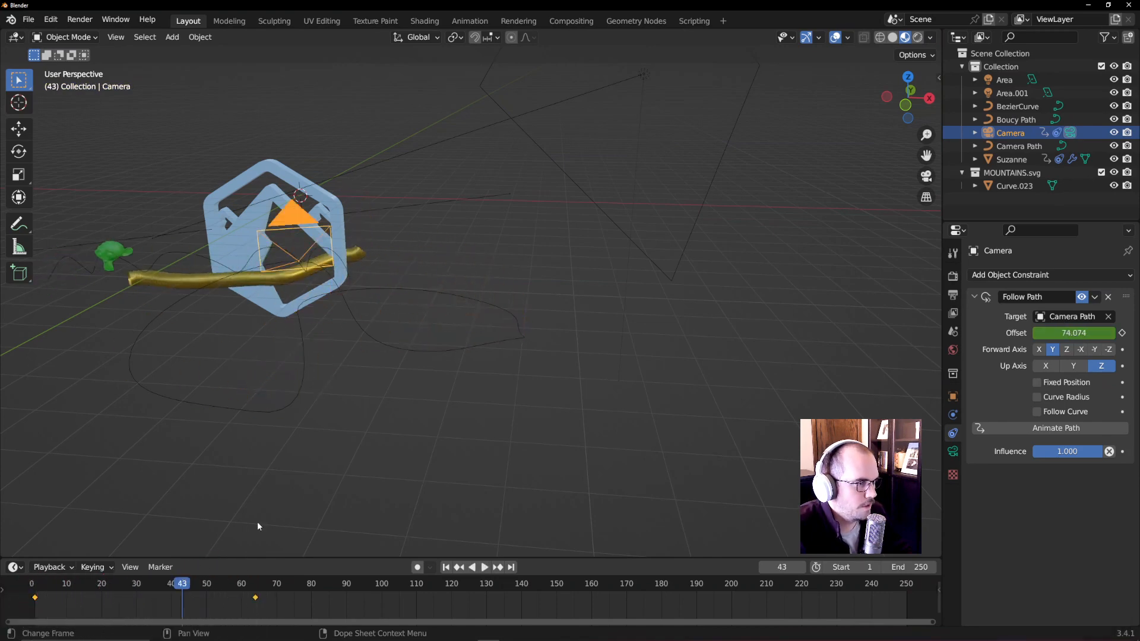
{"action": "key", "text": "KP_0"}
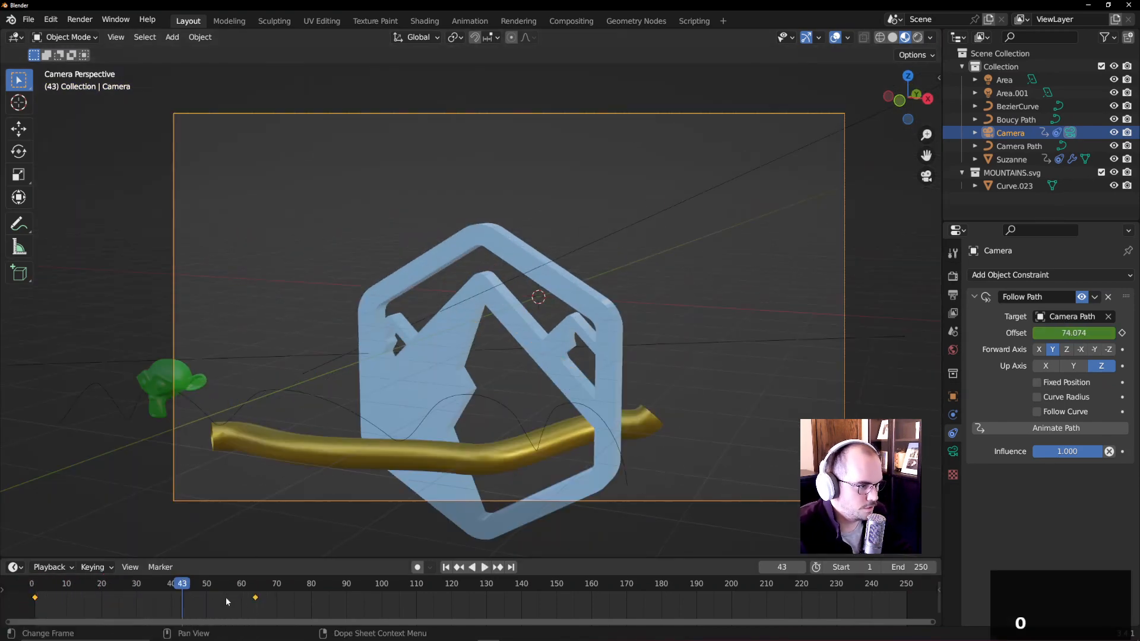
{"action": "mouse_move", "coordinate": [185, 586]}
{"action": "left_mouse_down"}
{"action": "mouse_move", "coordinate": [30, 594]}
{"action": "mouse_move", "coordinate": [276, 588]}
{"action": "mouse_move", "coordinate": [189, 586]}
{"action": "left_mouse_up"}
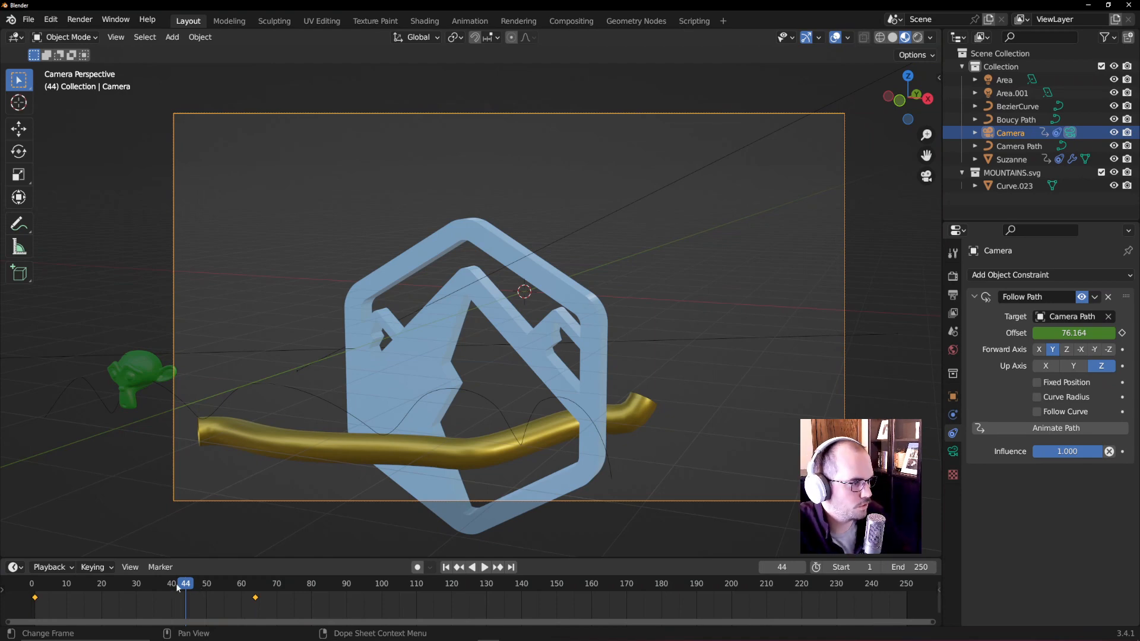
{"action": "left_click_drag", "start_coordinate": [202, 591], "coordinate": [171, 586]}
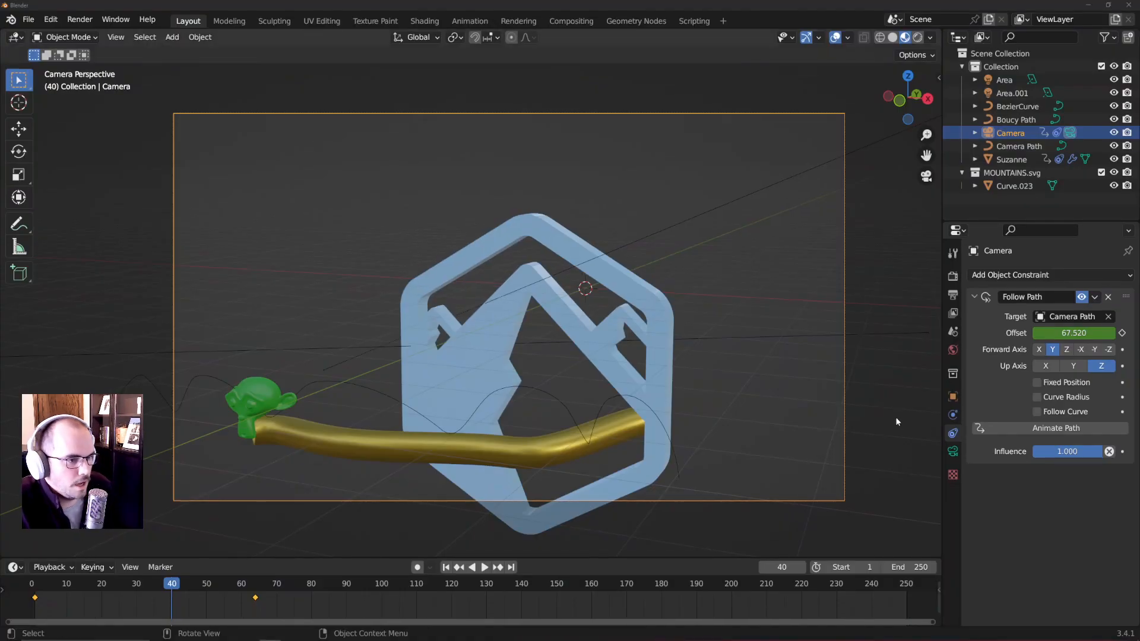
- Leave the camera view and add a Track To constraint to the camera
{"action": "middle_click", "coordinate": [885, 371]}
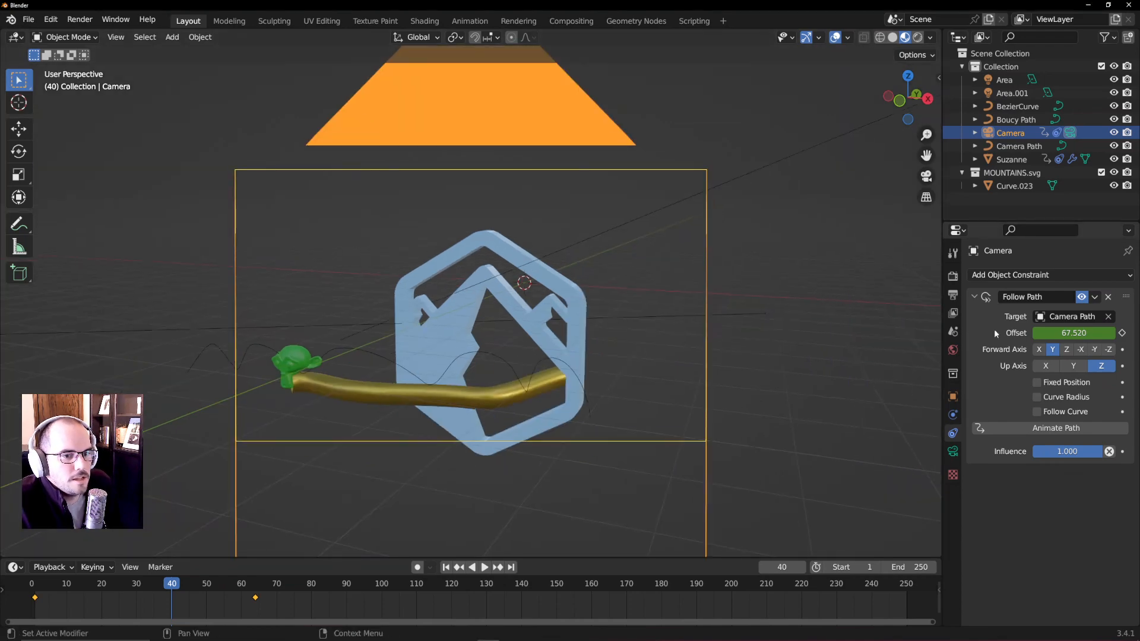
{"action": "left_click", "coordinate": [1023, 275]}
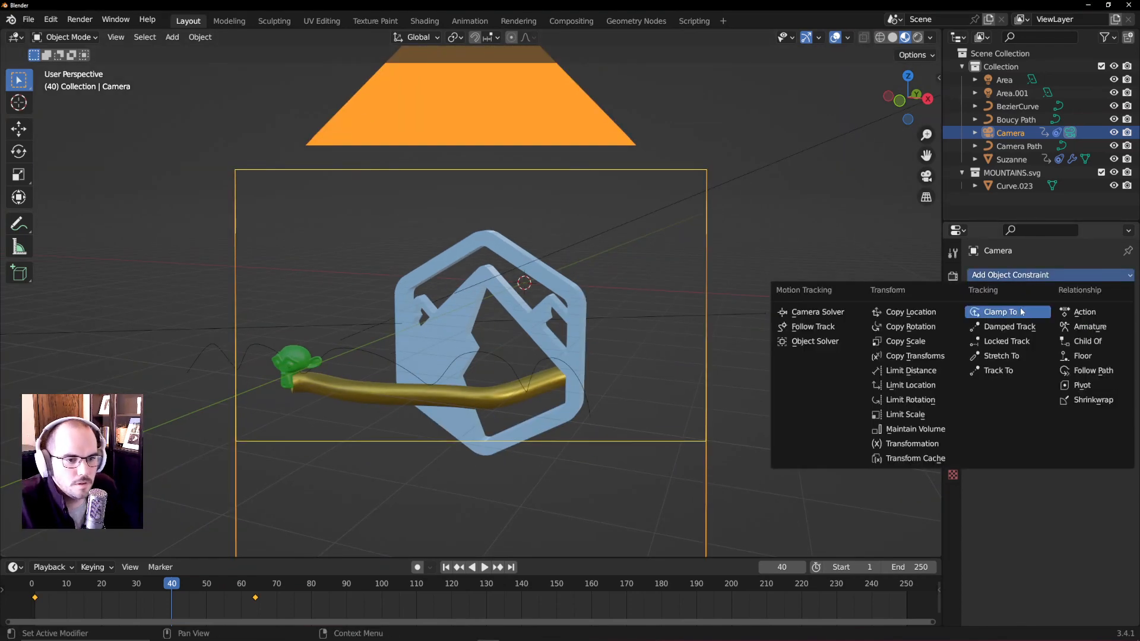
{"action": "left_click", "coordinate": [1000, 372]}
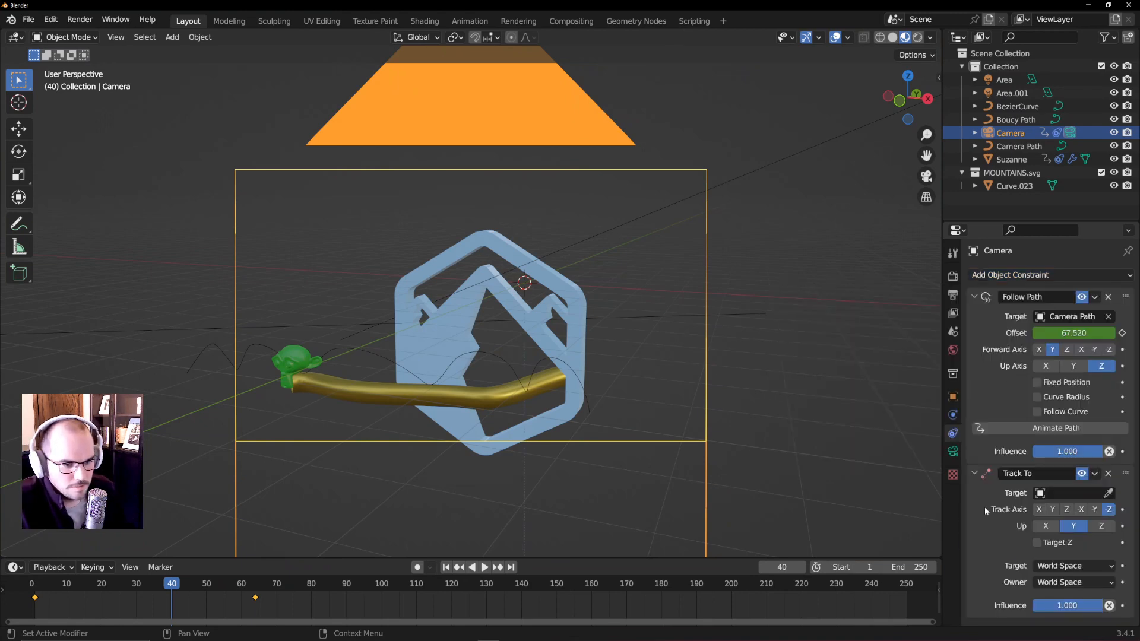
- Rename the mountain logo object Curve.023 as Mountain Logo, and reselect the camera
{"action": "middle_click_drag", "start_coordinate": [720, 257], "coordinate": [700, 286]}
{"action": "scroll", "coordinate": [720, 280], "scroll_direction": "down", "scroll_amount": 3}
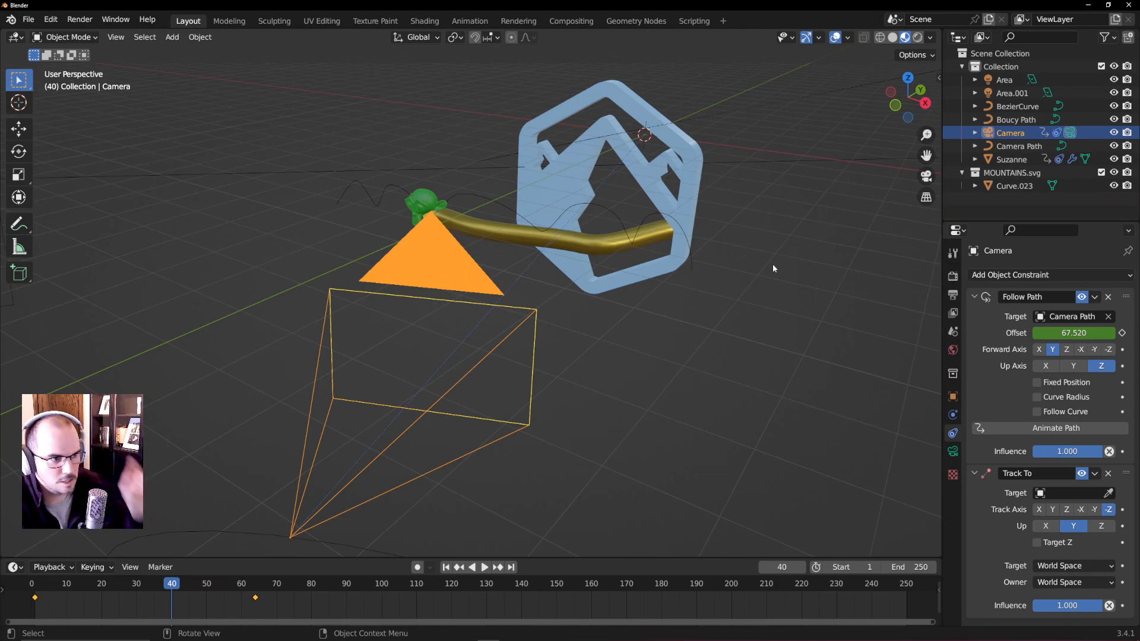
{"action": "left_click", "coordinate": [576, 177]}
{"action": "middle_click_drag", "start_coordinate": [757, 186], "coordinate": [1006, 260]}
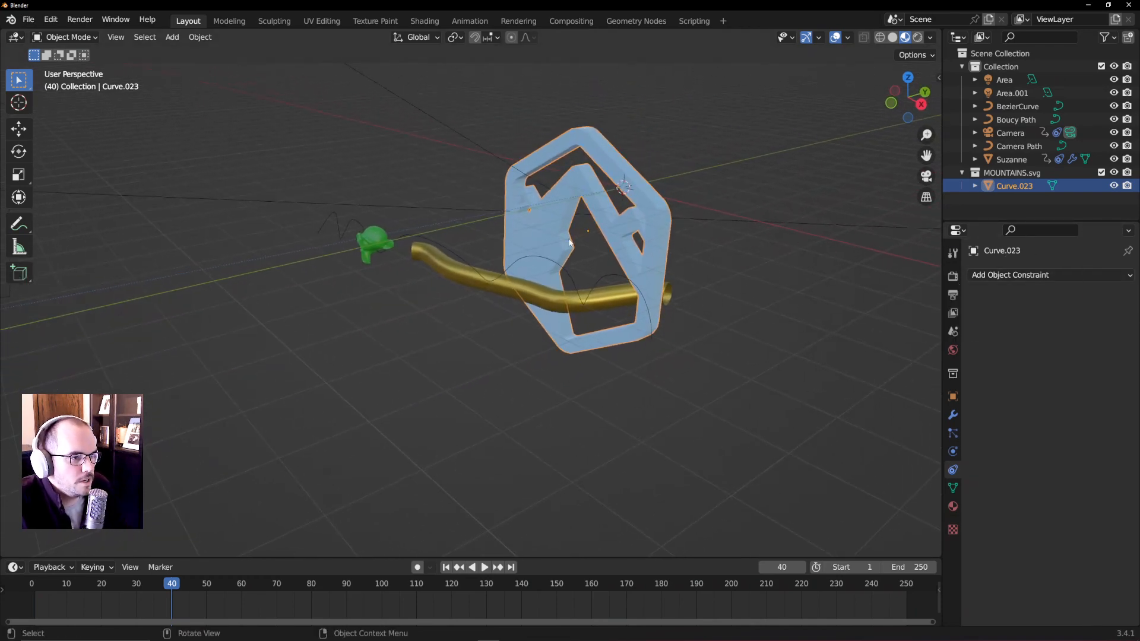
{"action": "middle_click_drag", "start_coordinate": [532, 254], "coordinate": [590, 265]}
{"action": "scroll", "coordinate": [516, 284], "scroll_direction": "down", "scroll_amount": 4}
{"action": "middle_click_drag", "start_coordinate": [451, 340], "coordinate": [579, 262], "text": "shift"}
{"action": "scroll", "coordinate": [580, 262], "scroll_direction": "down", "scroll_amount": 1}
{"action": "left_click", "coordinate": [403, 270]}
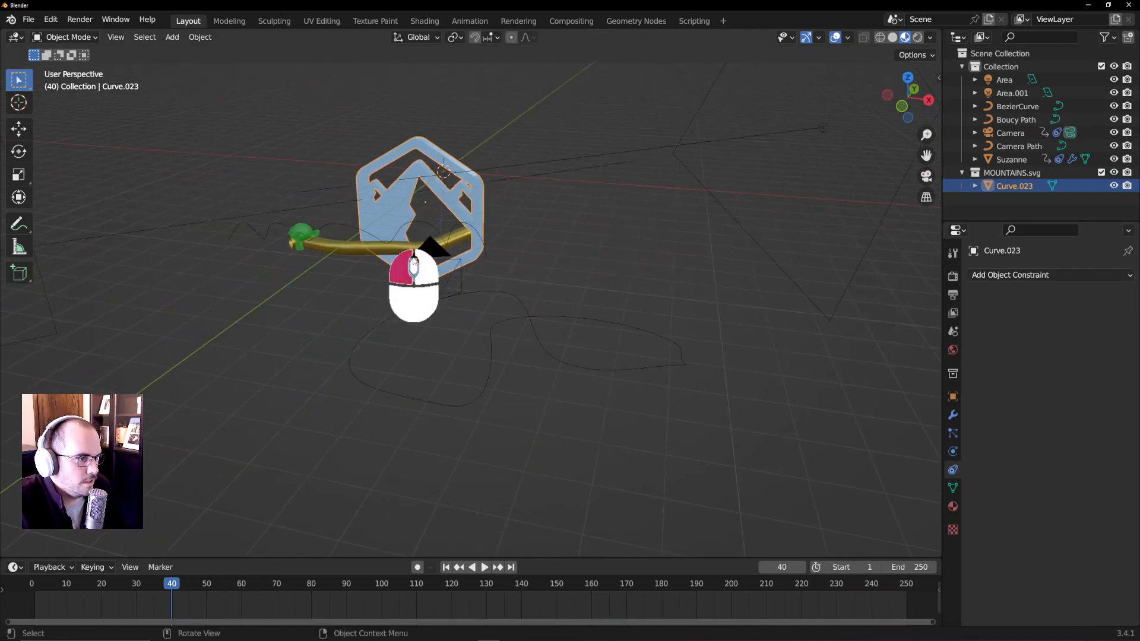
{"action": "middle_click_drag", "start_coordinate": [392, 273], "coordinate": [634, 296]}
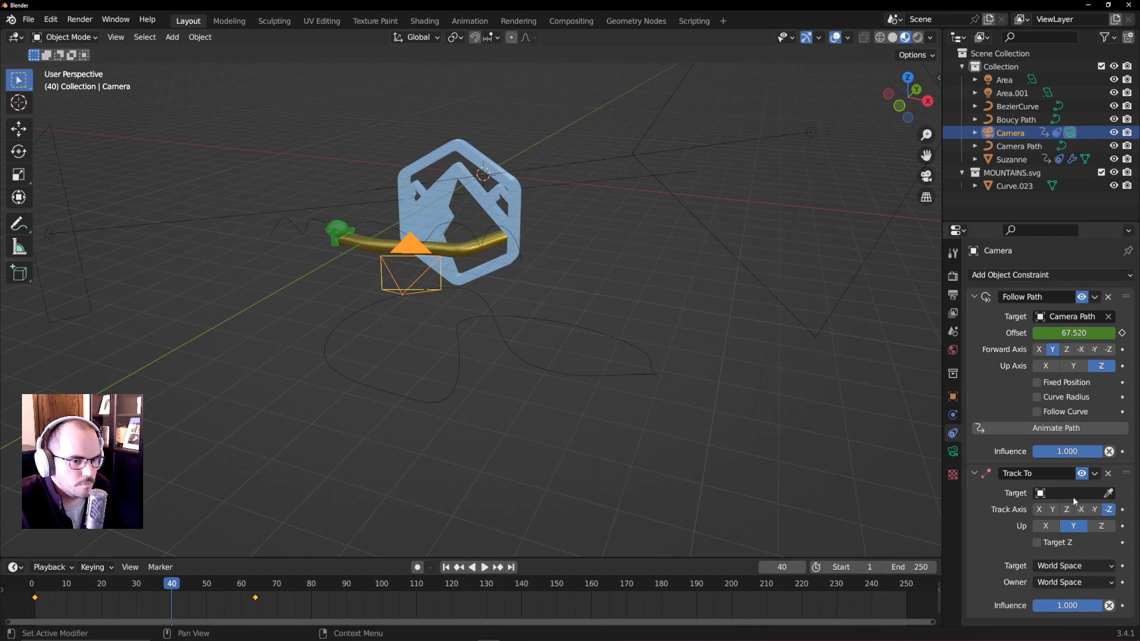
{"action": "double_click", "coordinate": [1014, 186]}
{"action": "type", "text": "Mo"}
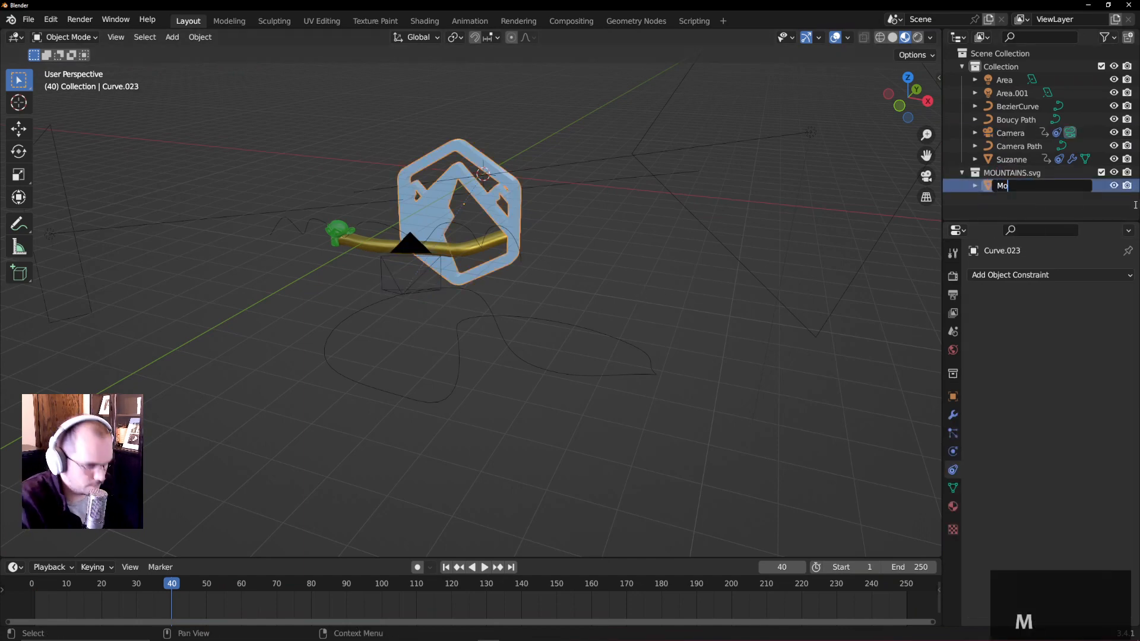
{"action": "type", "text": "untain Logog"}
{"action": "key", "text": "Return"}
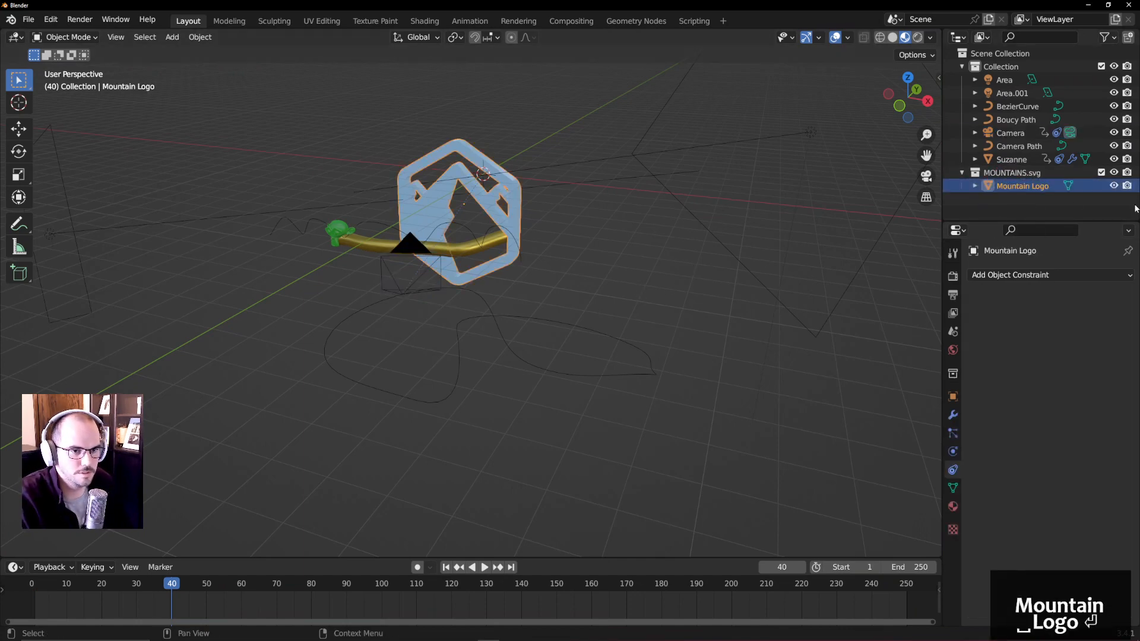
{"action": "left_click", "coordinate": [408, 267]}
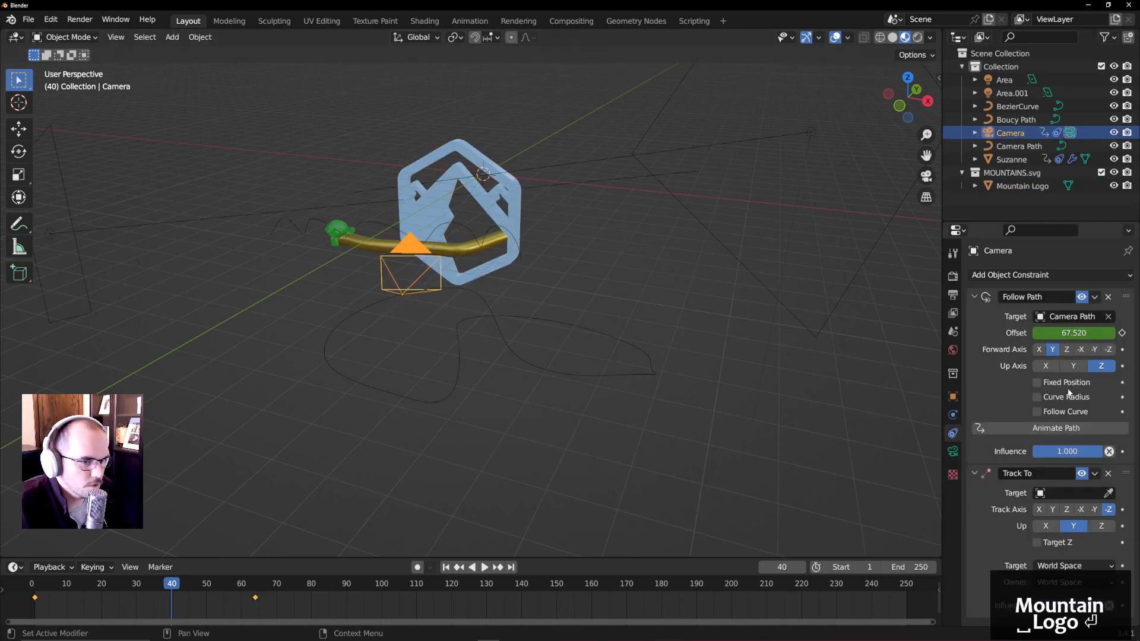
- Set the target of the camera's Track To constraint to Mountain Logo
{"action": "left_click", "coordinate": [1070, 493]}
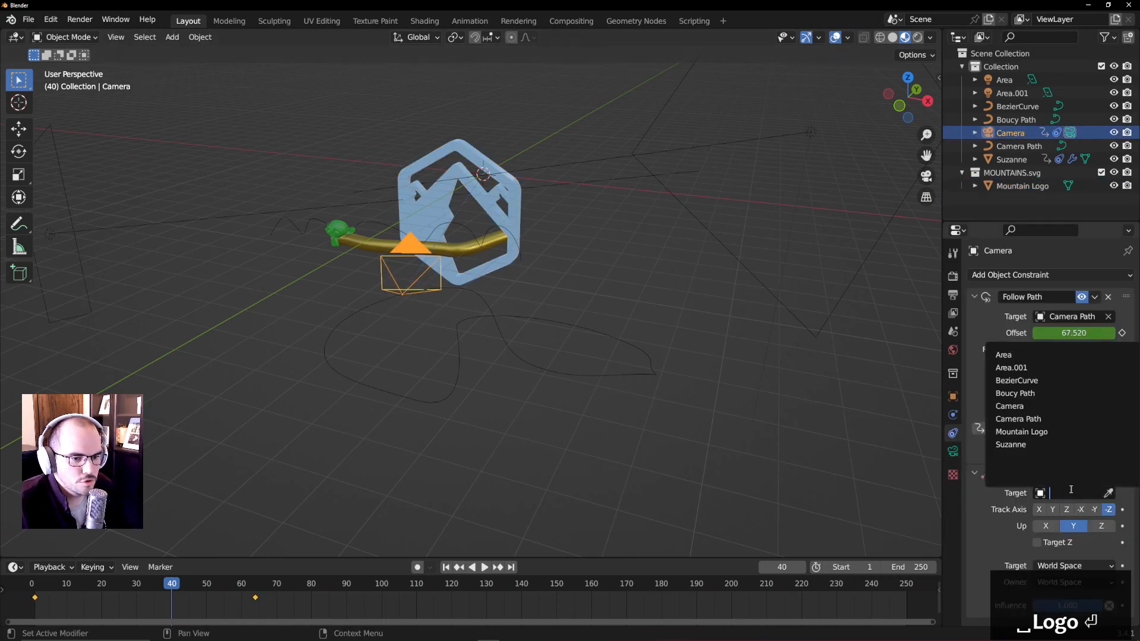
{"action": "left_click", "coordinate": [1032, 432]}
{"action": "mouse_move", "coordinate": [607, 306]}
{"action": "middle_mouse_down"}
{"action": "mouse_move", "coordinate": [549, 296]}
{"action": "mouse_move", "coordinate": [596, 300]}
{"action": "middle_mouse_up"}
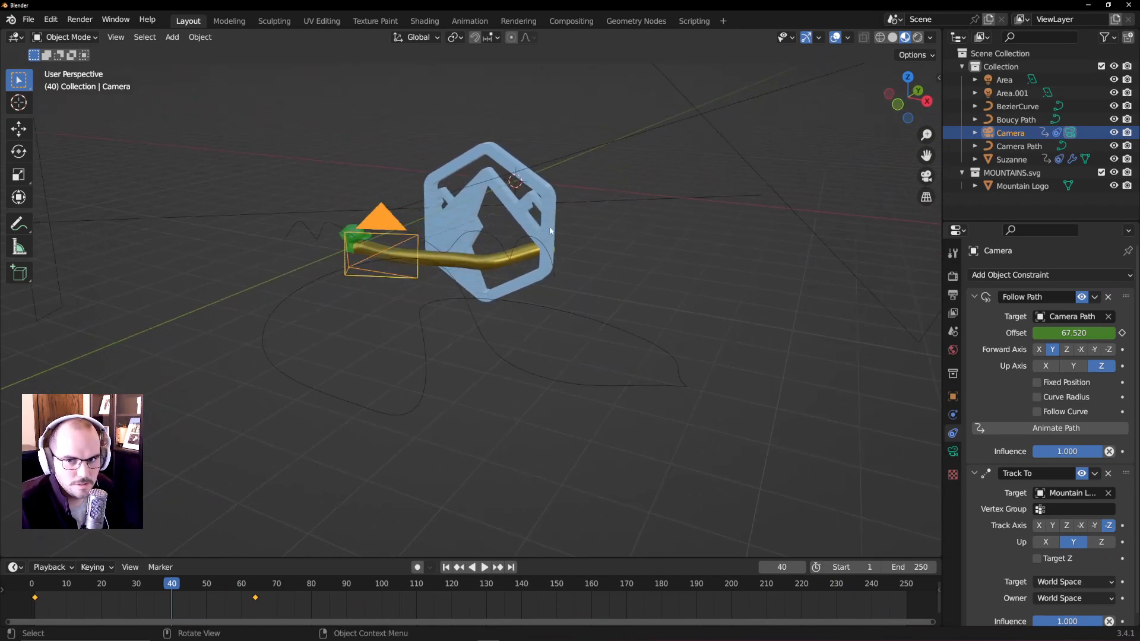
- Check how the camera tracks the logo by scrubbing the timeline back to frame 17 and looking through the camera view
{"action": "left_click_drag", "start_coordinate": [170, 586], "coordinate": [70, 589]}
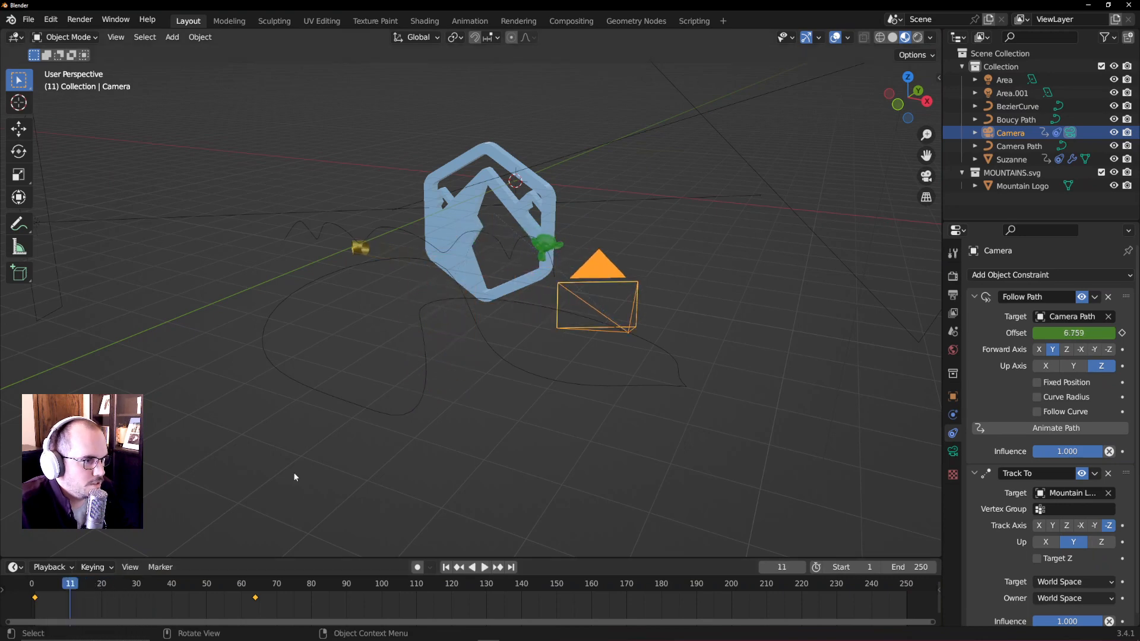
{"action": "middle_click_drag", "start_coordinate": [293, 475], "coordinate": [742, 417]}
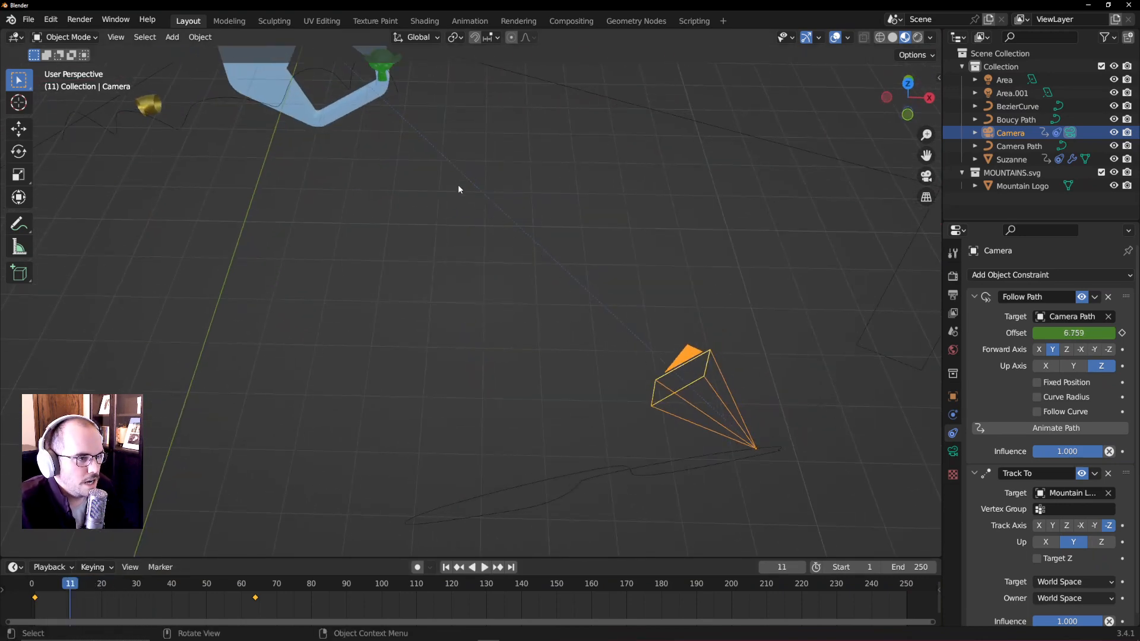
{"action": "middle_click_drag", "start_coordinate": [458, 189], "coordinate": [356, 259]}
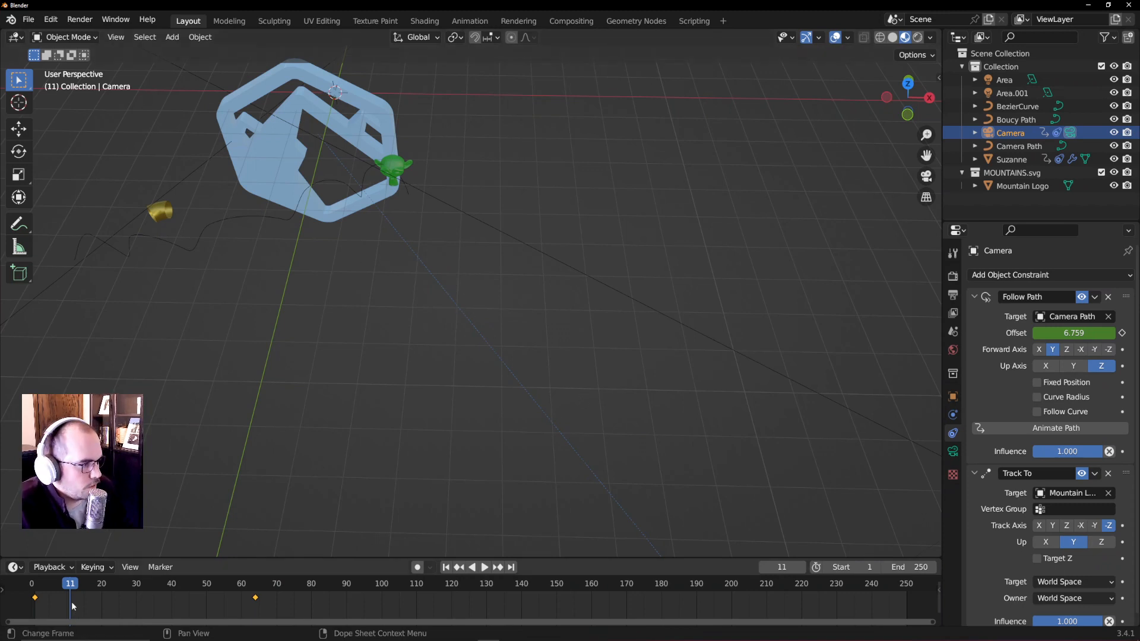
{"action": "mouse_move", "coordinate": [72, 600]}
{"action": "left_mouse_down"}
{"action": "mouse_move", "coordinate": [36, 596]}
{"action": "mouse_move", "coordinate": [290, 590]}
{"action": "mouse_move", "coordinate": [77, 590]}
{"action": "mouse_move", "coordinate": [93, 596]}
{"action": "left_mouse_up"}
{"action": "key", "text": "KP_0"}
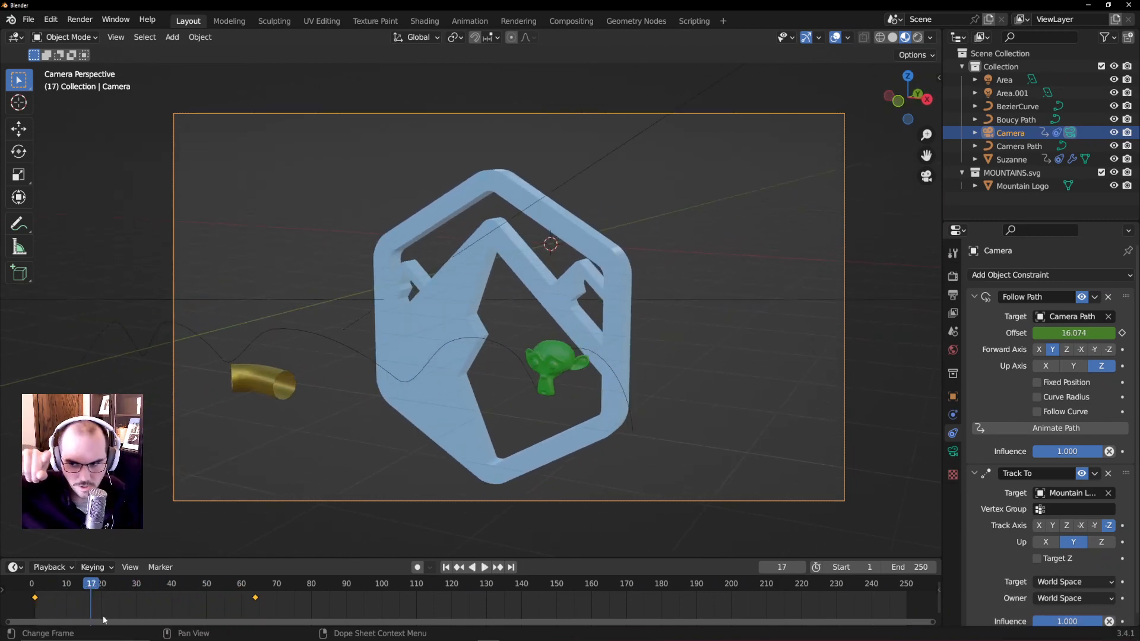
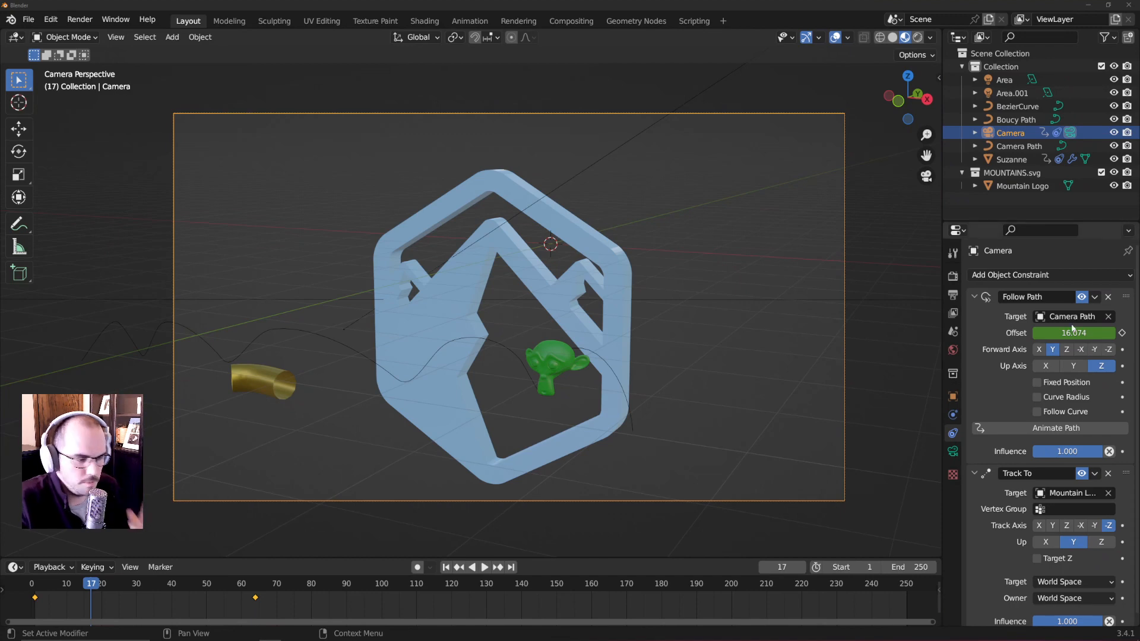
- Save the file as Curves.blend in the D:\Hennepin Tech\Spring 2023 folder
{"action": "key", "text": "ctrl+s"}
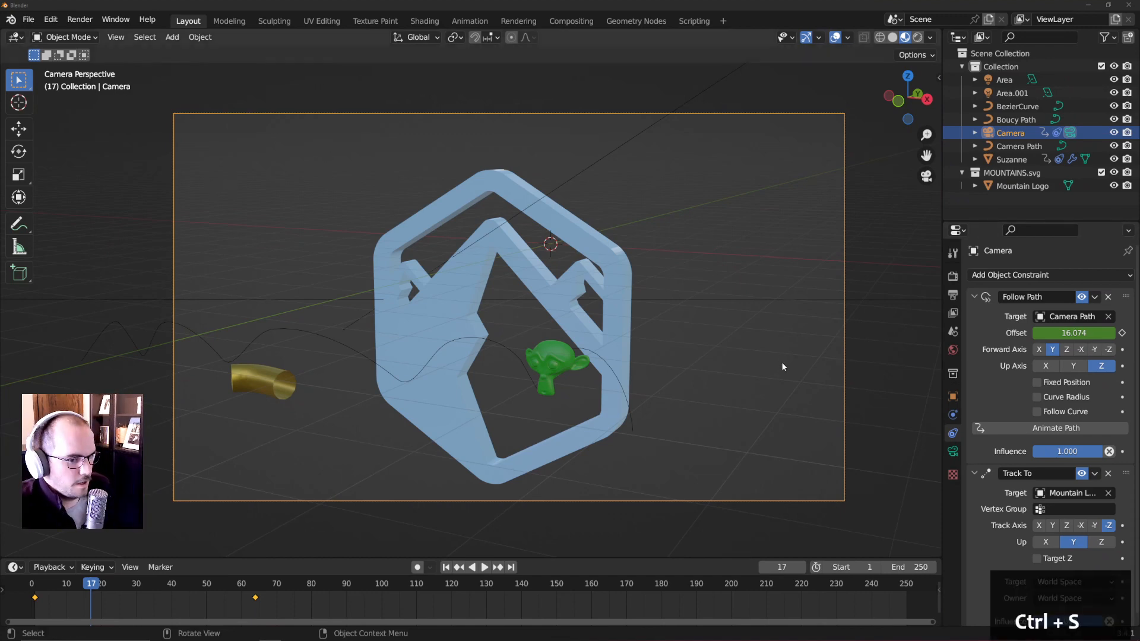
{"action": "key", "text": "ctrl+s"}
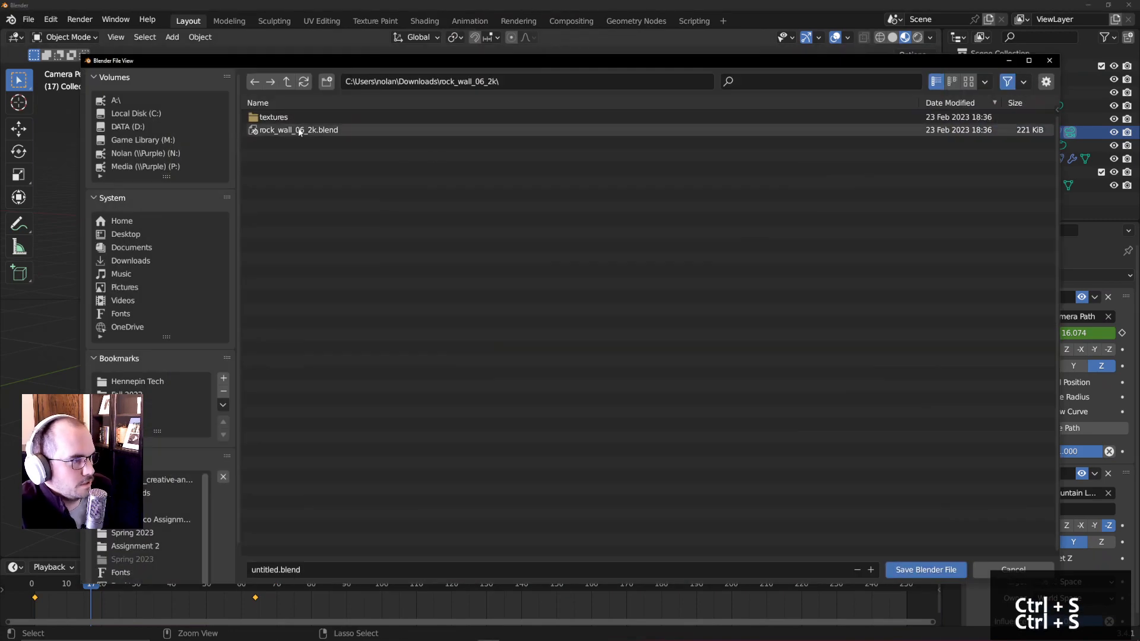
{"action": "left_click", "coordinate": [166, 394]}
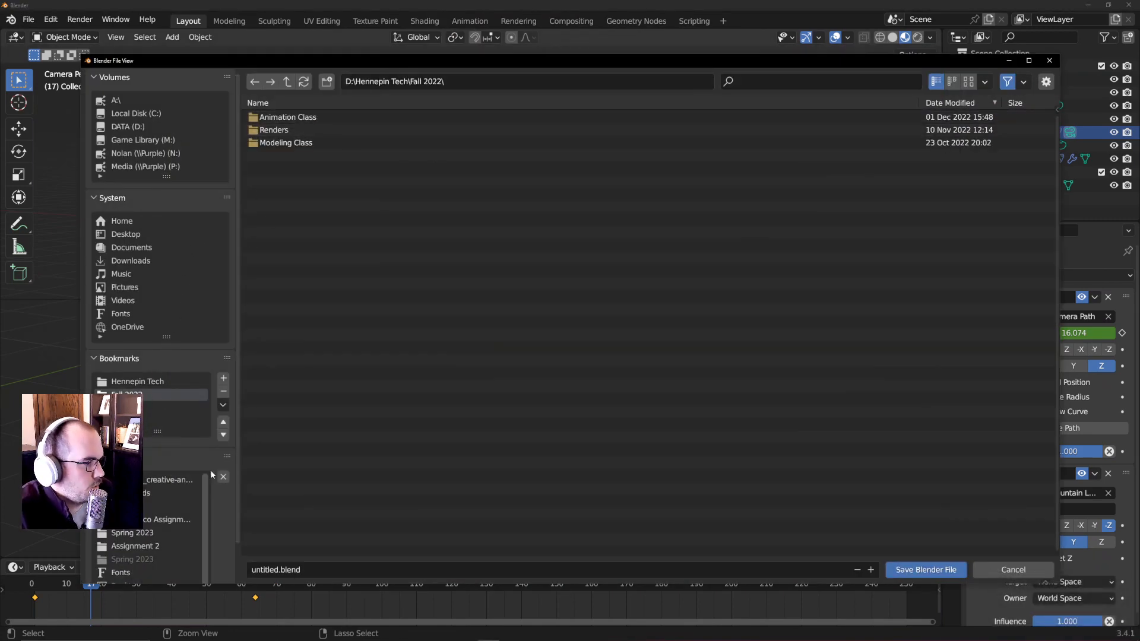
{"action": "left_click", "coordinate": [157, 532]}
{"action": "left_click", "coordinate": [386, 570]}
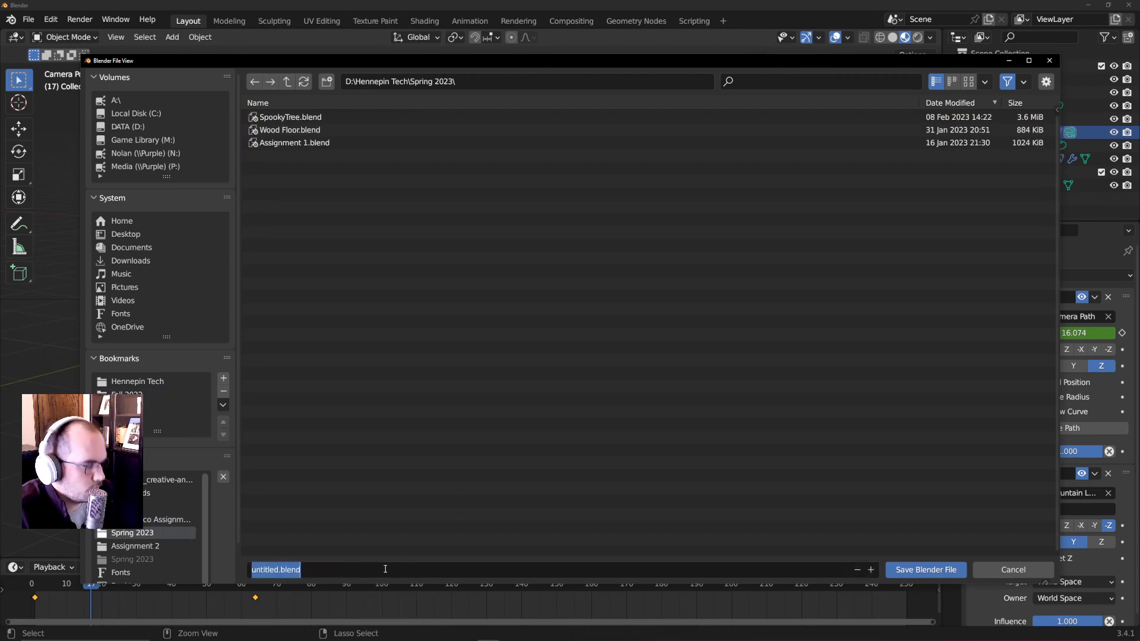
{"action": "type", "text": "Curves"}
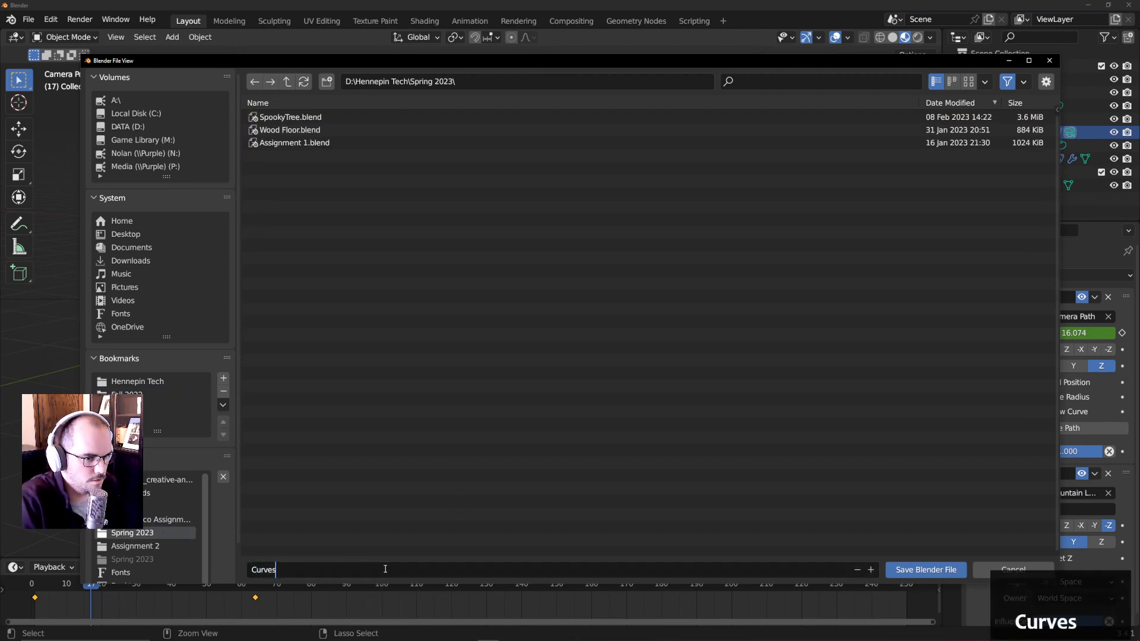
{"action": "left_click", "coordinate": [925, 570]}
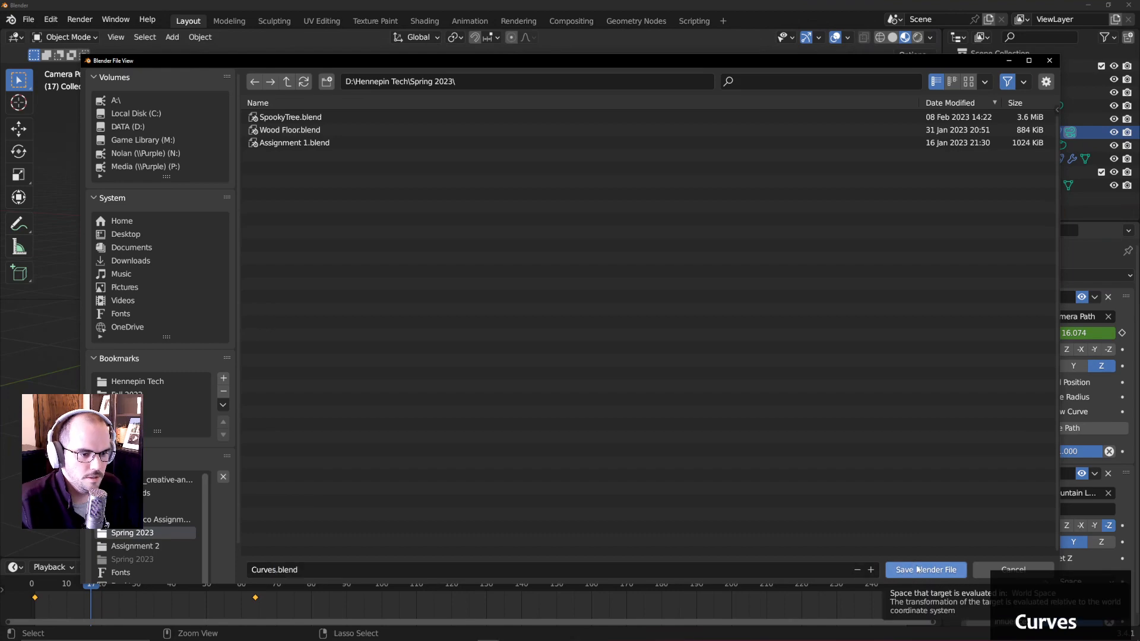
{"action": "left_click", "coordinate": [925, 570]}
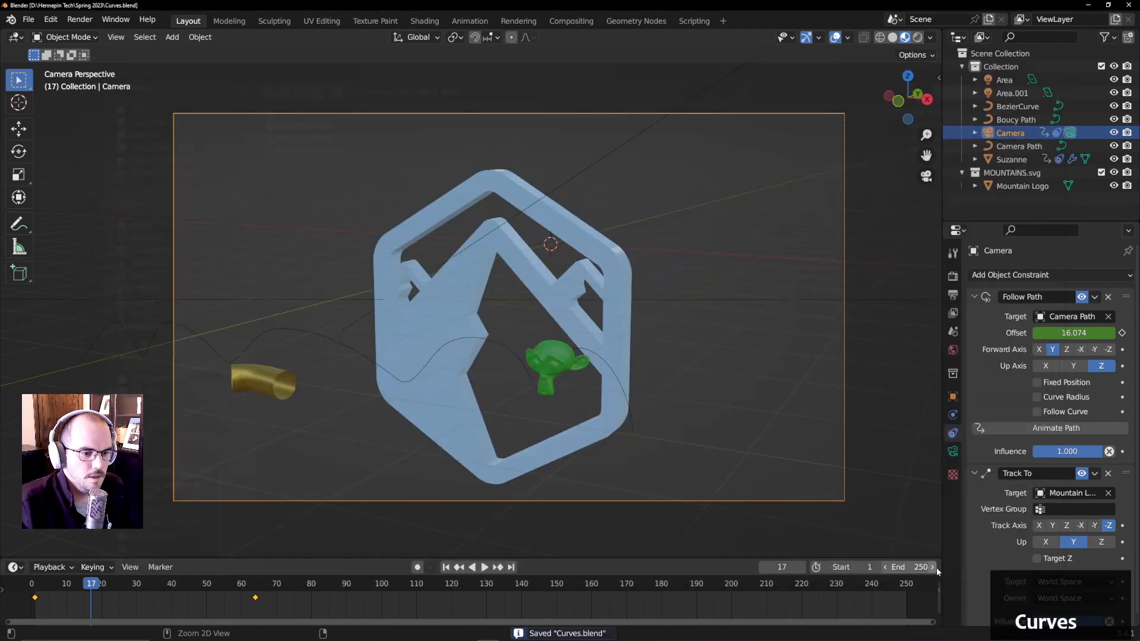
- Create a new file from the General template
{"action": "left_click", "coordinate": [24, 19]}
{"action": "mouse_move", "coordinate": [118, 34]}
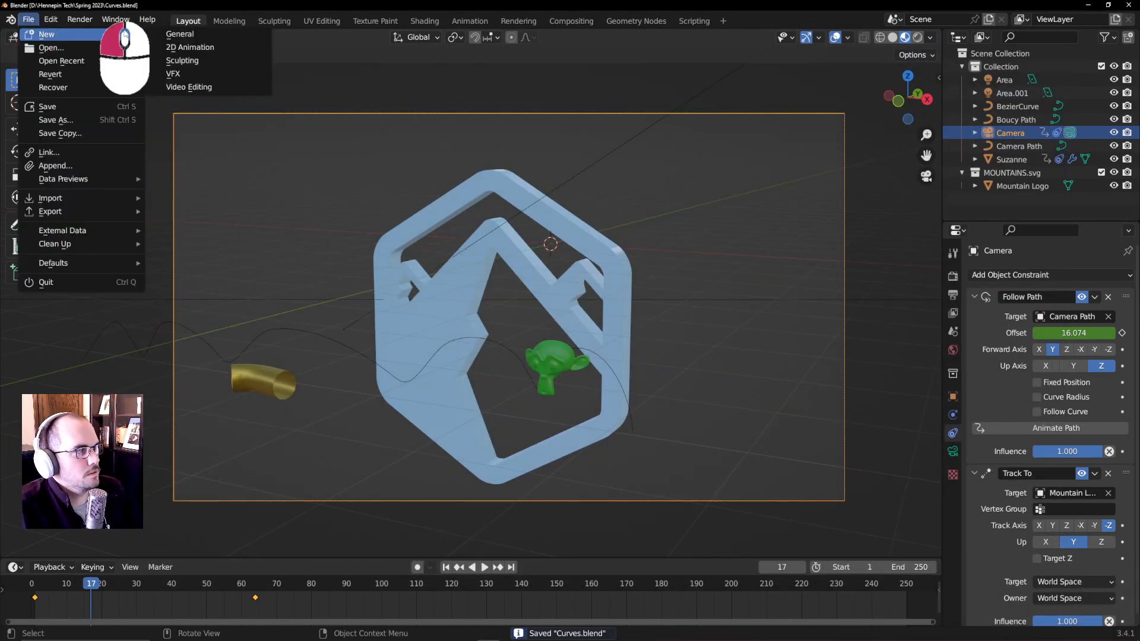
{"action": "left_click", "coordinate": [172, 34]}
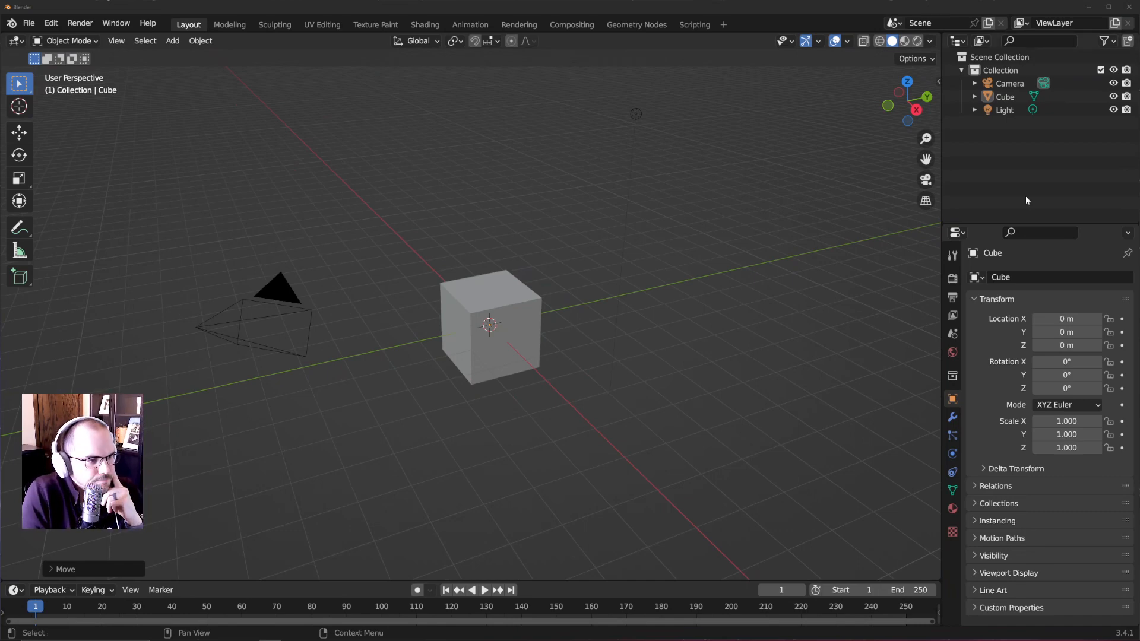
- Move the default cube away from the world origin to about X 0.64 m, Y -3.3 m, Z 1.9 m
{"action": "left_click", "coordinate": [492, 327]}
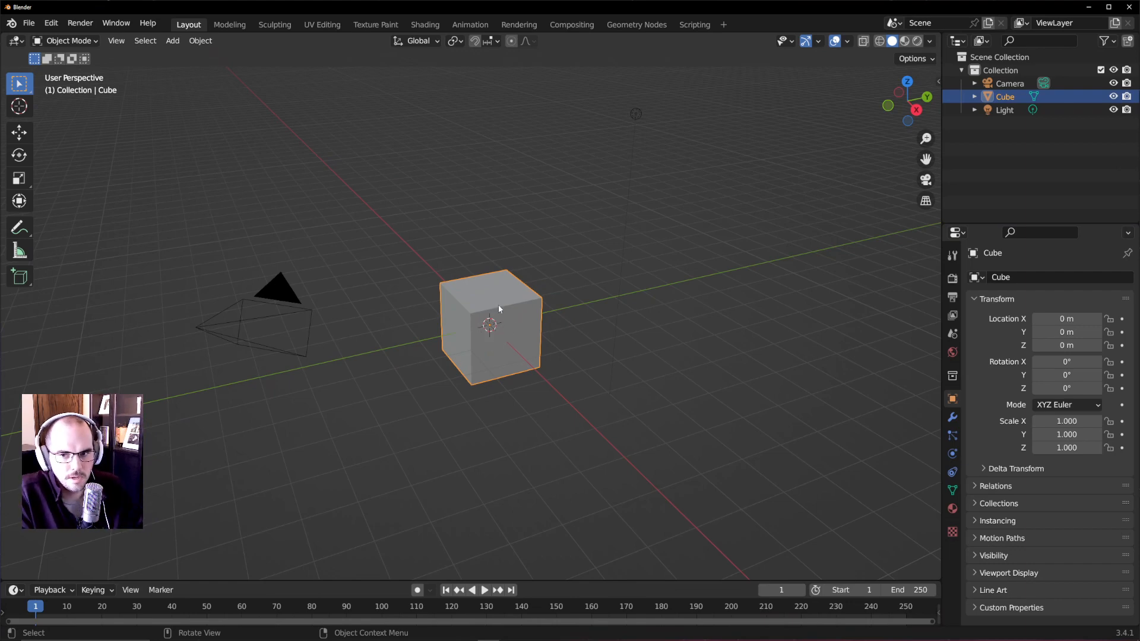
{"action": "middle_click_drag", "start_coordinate": [599, 321], "coordinate": [530, 406]}
{"action": "scroll", "coordinate": [452, 360], "scroll_direction": "up", "scroll_amount": 3}
{"action": "key", "text": "g"}
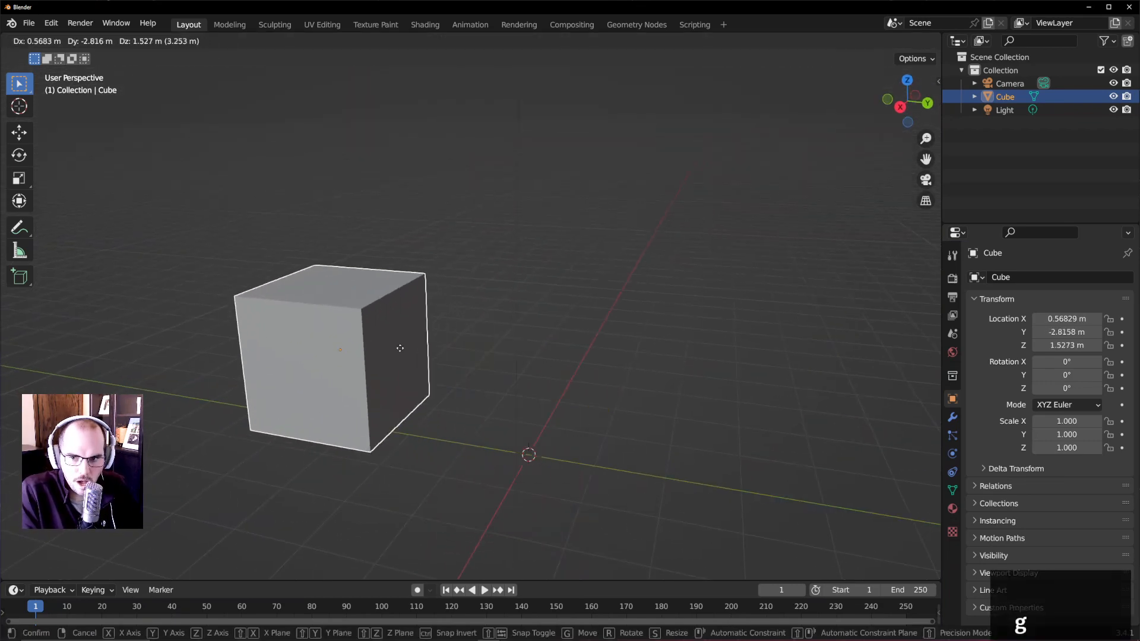
{"action": "left_click", "coordinate": [397, 351]}
{"action": "middle_click_drag", "start_coordinate": [453, 374], "coordinate": [483, 447]}
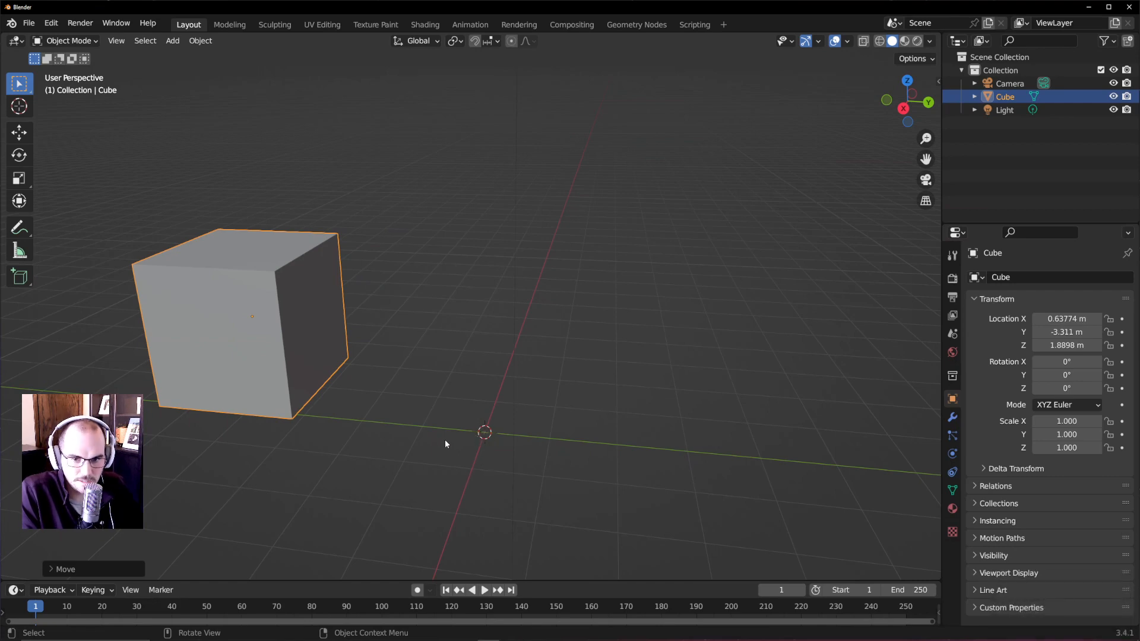
- Add an Ico Sphere mesh at the 3D cursor on the world origin
{"action": "key", "text": "shift+a"}
{"action": "mouse_move", "coordinate": [430, 414]}
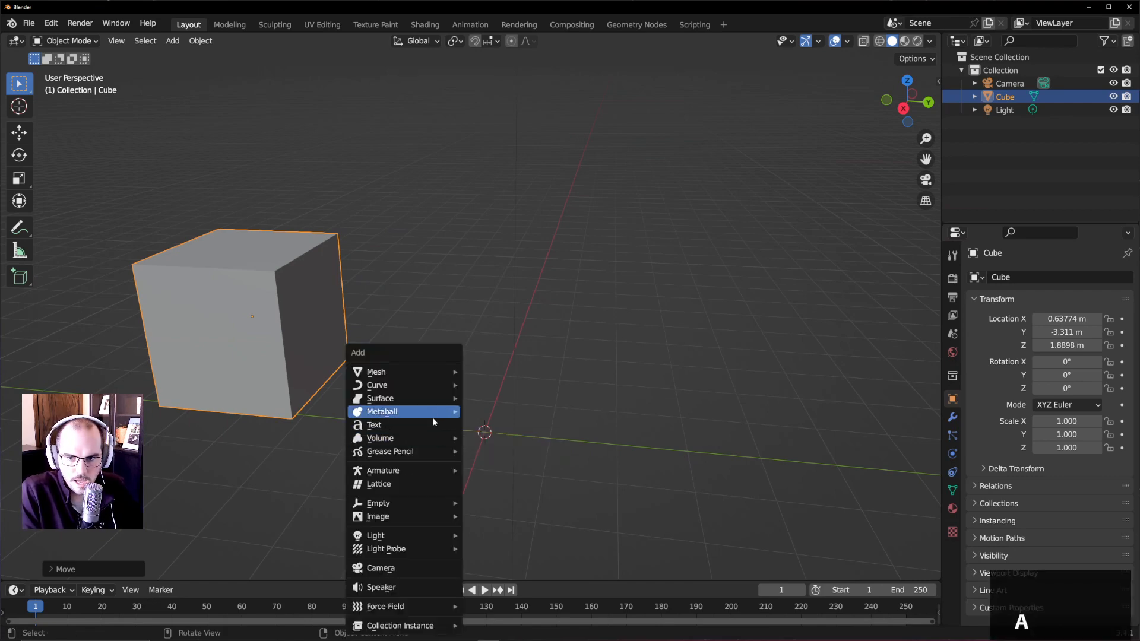
{"action": "mouse_move", "coordinate": [419, 372]}
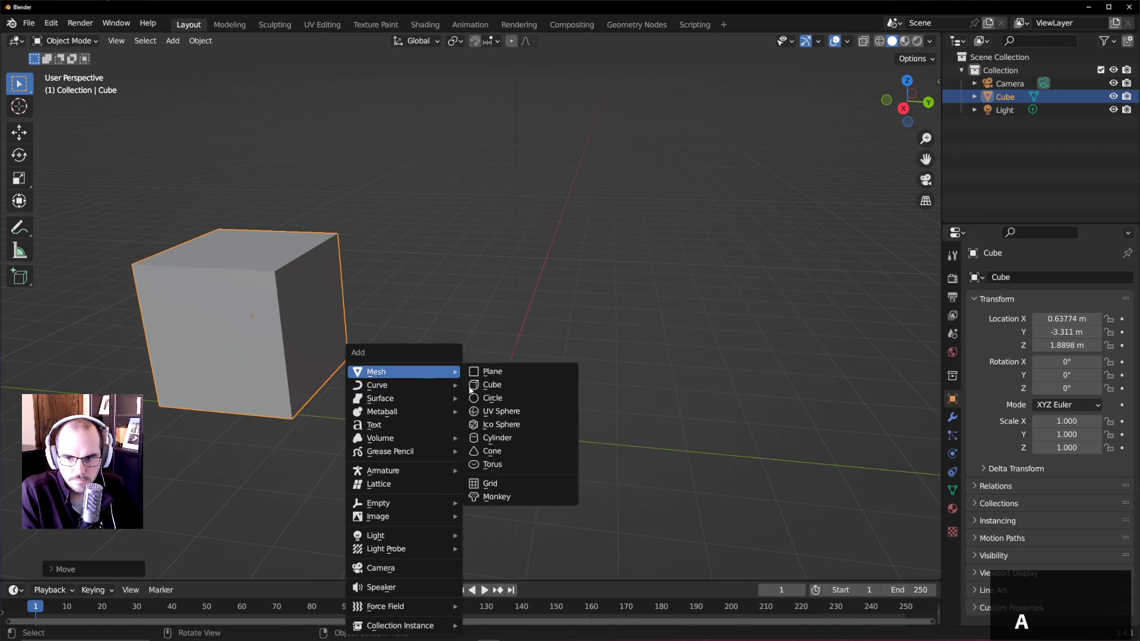
{"action": "left_click", "coordinate": [516, 425]}
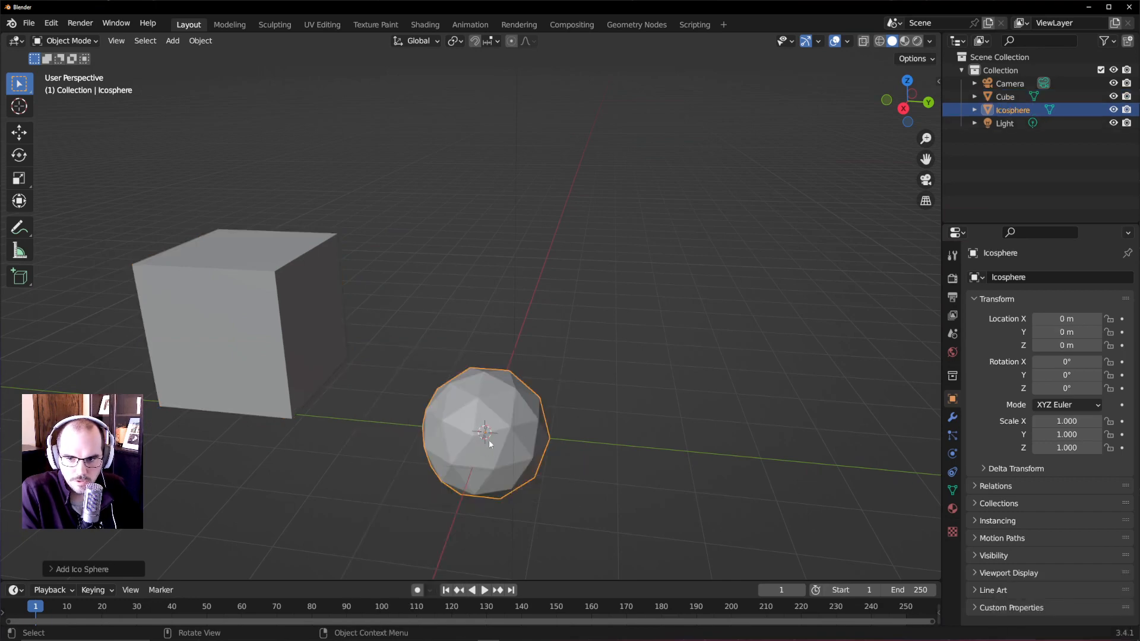
{"action": "middle_click_drag", "start_coordinate": [555, 442], "coordinate": [465, 415], "text": "shift"}
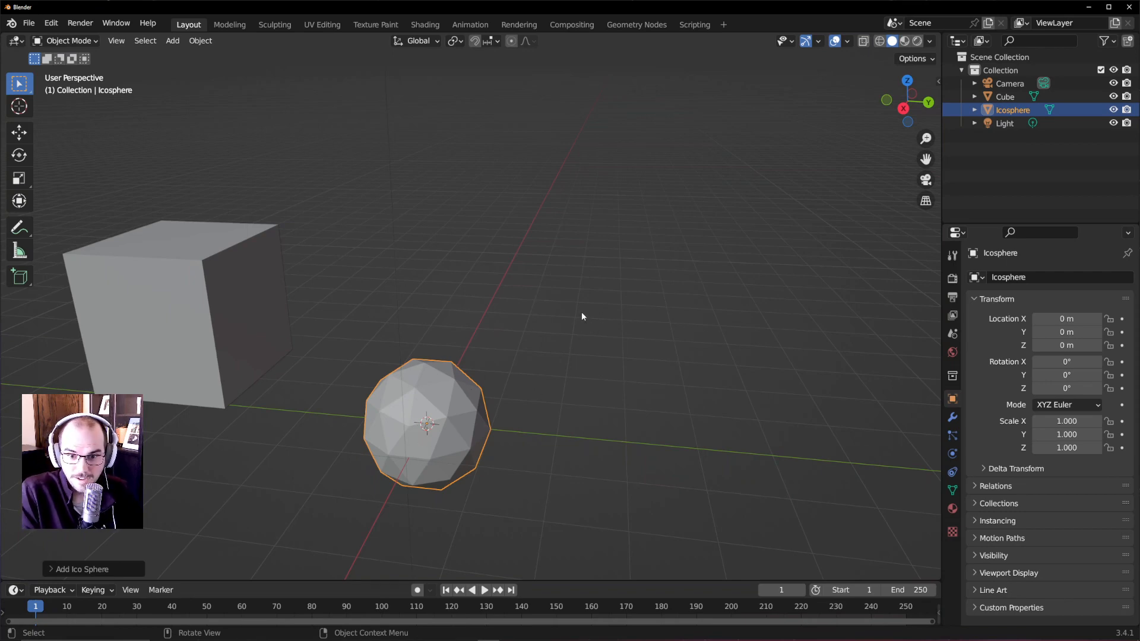
- Try placing the 3D cursor at several empty spots around the ico sphere
{"action": "right_click", "coordinate": [546, 311], "text": "shift"}
{"action": "right_click_drag", "start_coordinate": [558, 261], "coordinate": [383, 252], "text": "shift"}
{"action": "right_click", "coordinate": [727, 341], "text": "shift"}
{"action": "right_click", "coordinate": [653, 478], "text": "shift"}
{"action": "right_click", "coordinate": [723, 325], "text": "shift"}
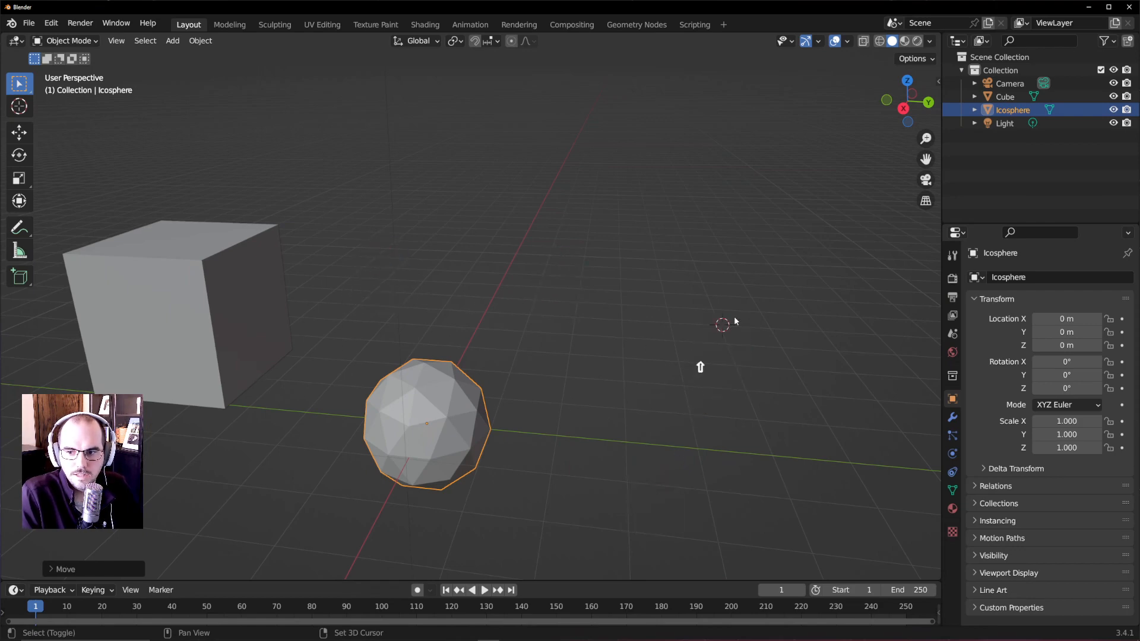
{"action": "middle_click_drag", "start_coordinate": [763, 292], "coordinate": [715, 265]}
{"action": "middle_click_drag", "start_coordinate": [751, 306], "coordinate": [231, 171], "text": "shift"}
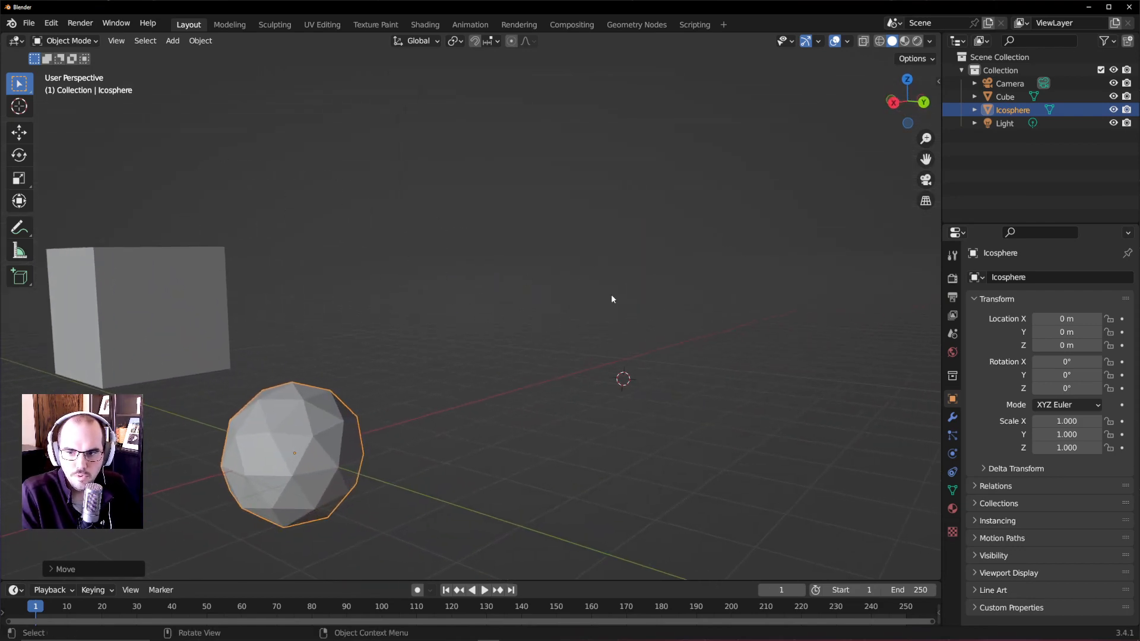
- Place the 3D cursor in empty space away from the ico sphere, at about X 0.04 m, Y 5 m, Z 2.3 m
{"action": "middle_click_drag", "start_coordinate": [704, 389], "coordinate": [538, 311]}
{"action": "middle_click_drag", "start_coordinate": [699, 351], "coordinate": [692, 492], "text": "shift"}
{"action": "right_click", "coordinate": [718, 377], "text": "shift"}
{"action": "right_click", "coordinate": [585, 372], "text": "shift"}
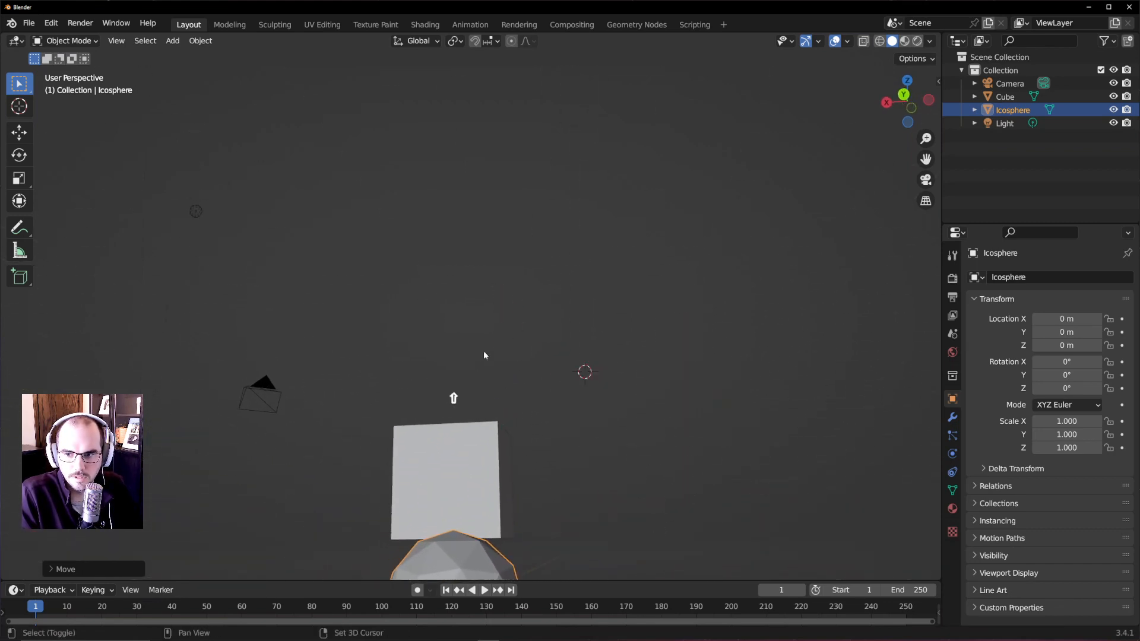
{"action": "right_click", "coordinate": [356, 346], "text": "shift"}
{"action": "right_click", "coordinate": [317, 344], "text": "shift"}
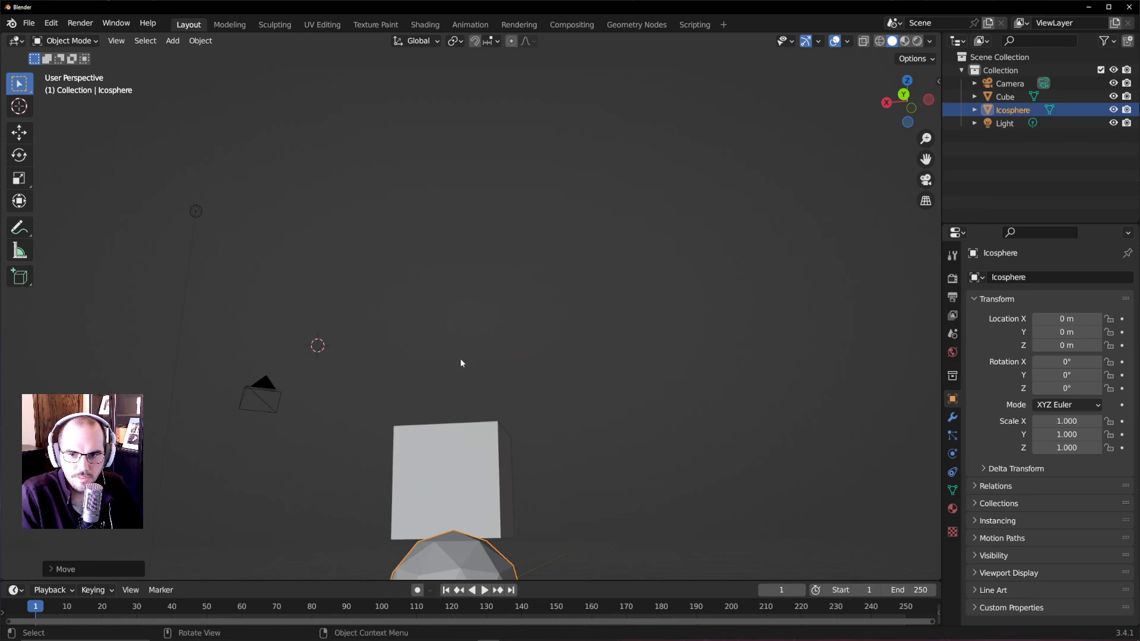
- Add a Monkey mesh at the 3D cursor
{"action": "middle_click_drag", "start_coordinate": [461, 363], "coordinate": [421, 384]}
{"action": "scroll", "coordinate": [507, 381], "scroll_direction": "up", "scroll_amount": 9}
{"action": "scroll", "coordinate": [631, 402], "scroll_direction": "down", "scroll_amount": 4}
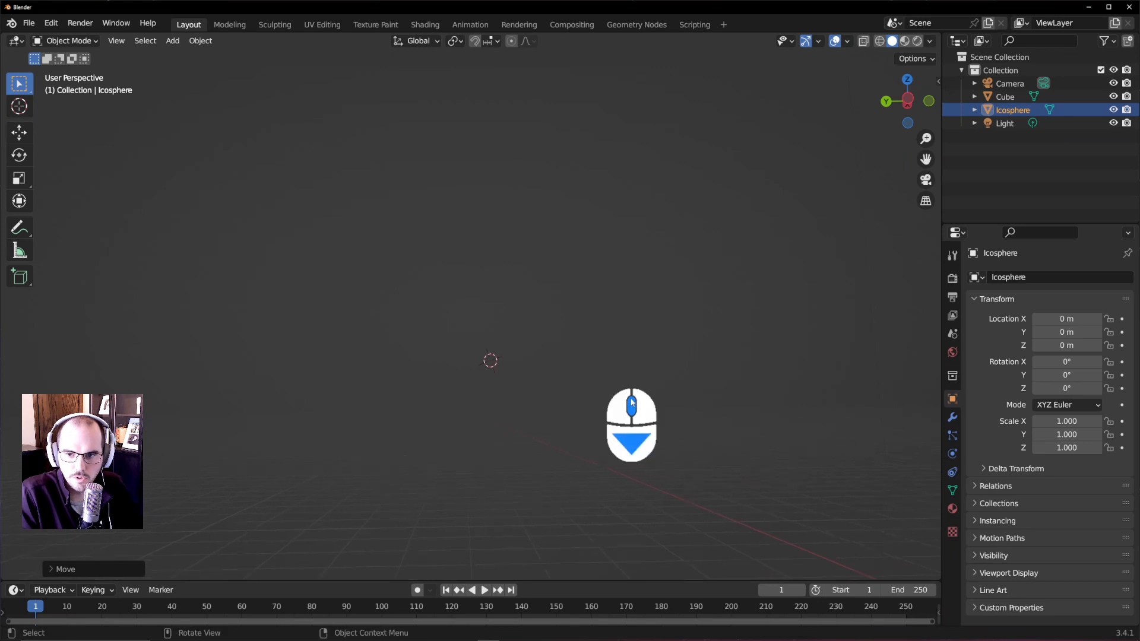
{"action": "scroll", "coordinate": [631, 402], "scroll_direction": "down", "scroll_amount": 2}
{"action": "key", "text": "shift+a"}
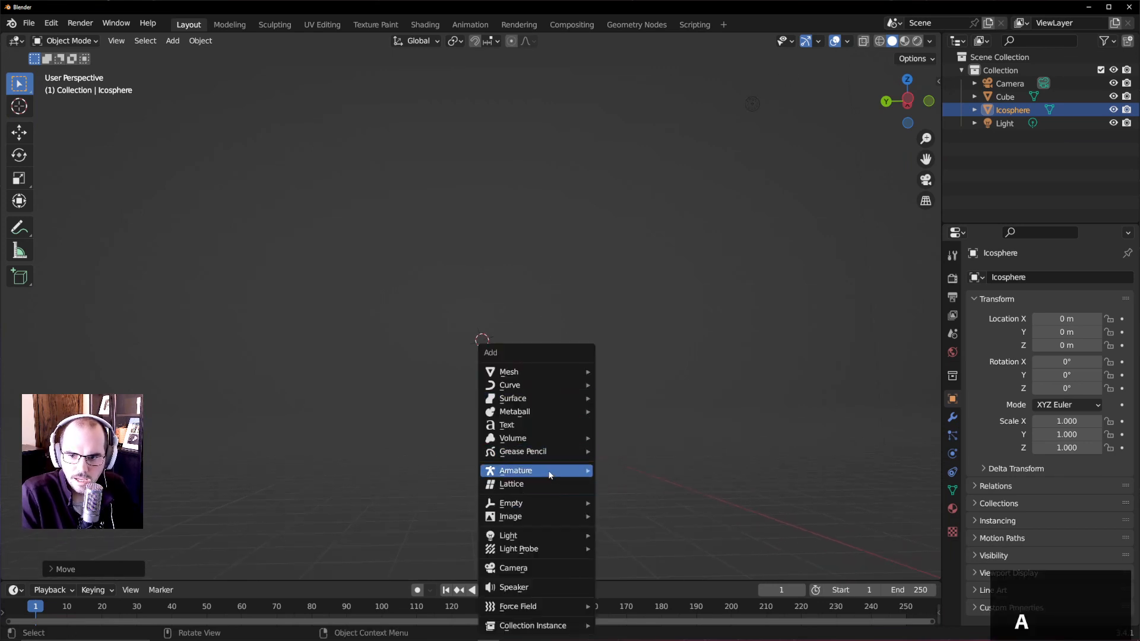
{"action": "mouse_move", "coordinate": [554, 372]}
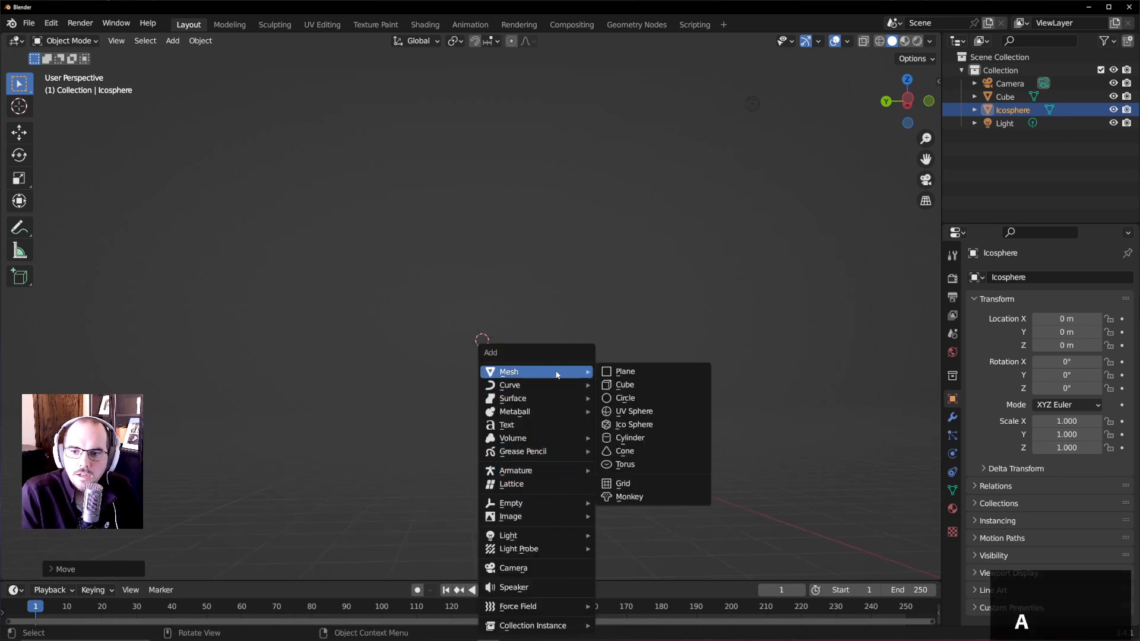
{"action": "left_click", "coordinate": [653, 497]}
{"action": "middle_click_drag", "start_coordinate": [625, 438], "coordinate": [603, 447]}
{"action": "scroll", "coordinate": [745, 451], "scroll_direction": "down", "scroll_amount": 5}
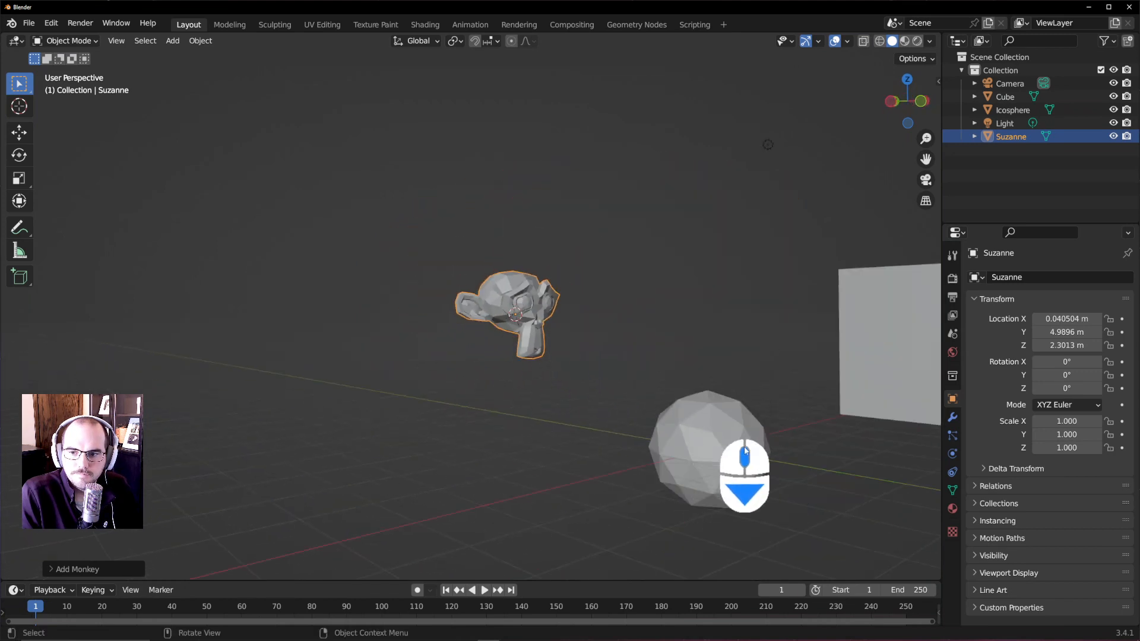
- Place the 3D cursor beyond the monkey at about X -5 m, Y 6.6 m, Z 1.1 m and add a Torus mesh there
{"action": "middle_click_drag", "start_coordinate": [750, 443], "coordinate": [722, 464]}
{"action": "right_click", "coordinate": [291, 370], "text": "shift"}
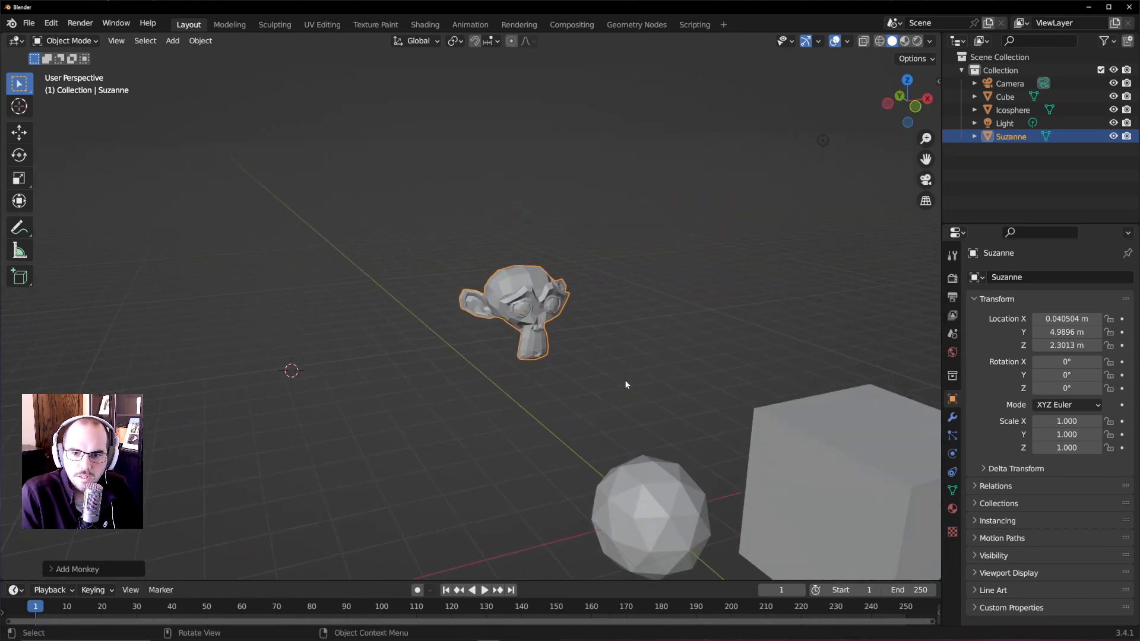
{"action": "key", "text": "shift+a"}
{"action": "mouse_move", "coordinate": [339, 371]}
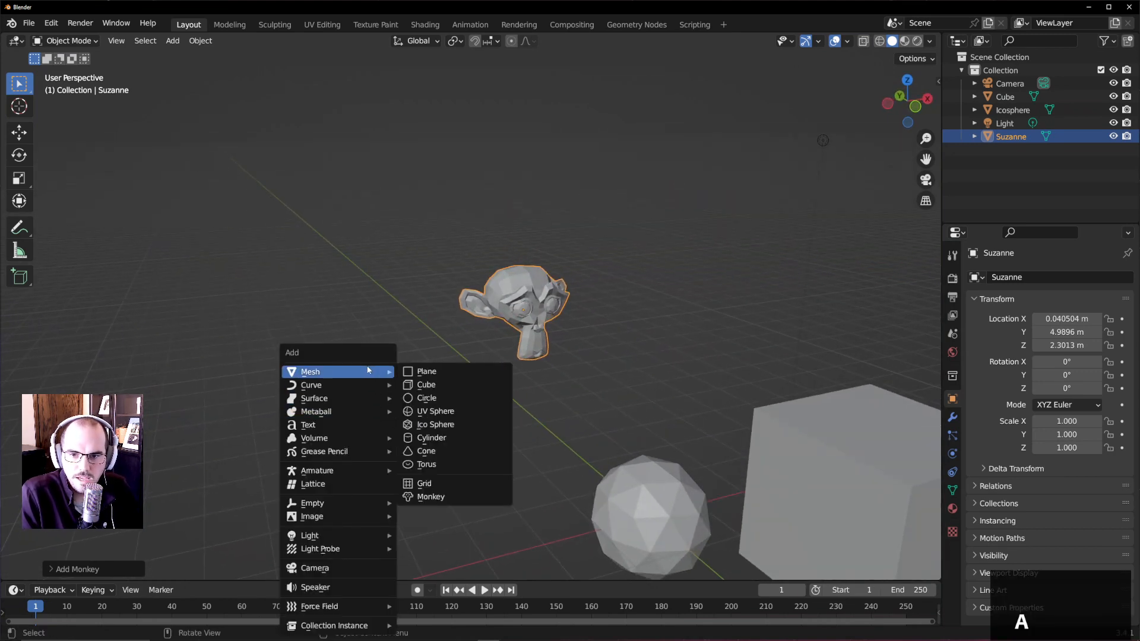
{"action": "left_click", "coordinate": [427, 464]}
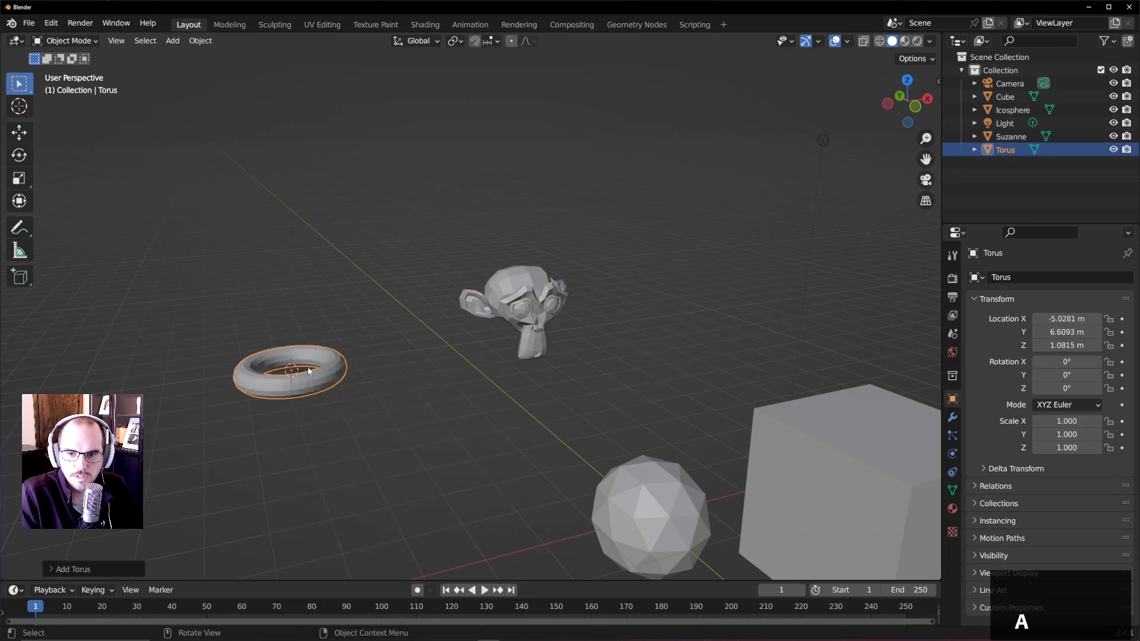
{"action": "middle_click_drag", "start_coordinate": [439, 353], "coordinate": [341, 406]}
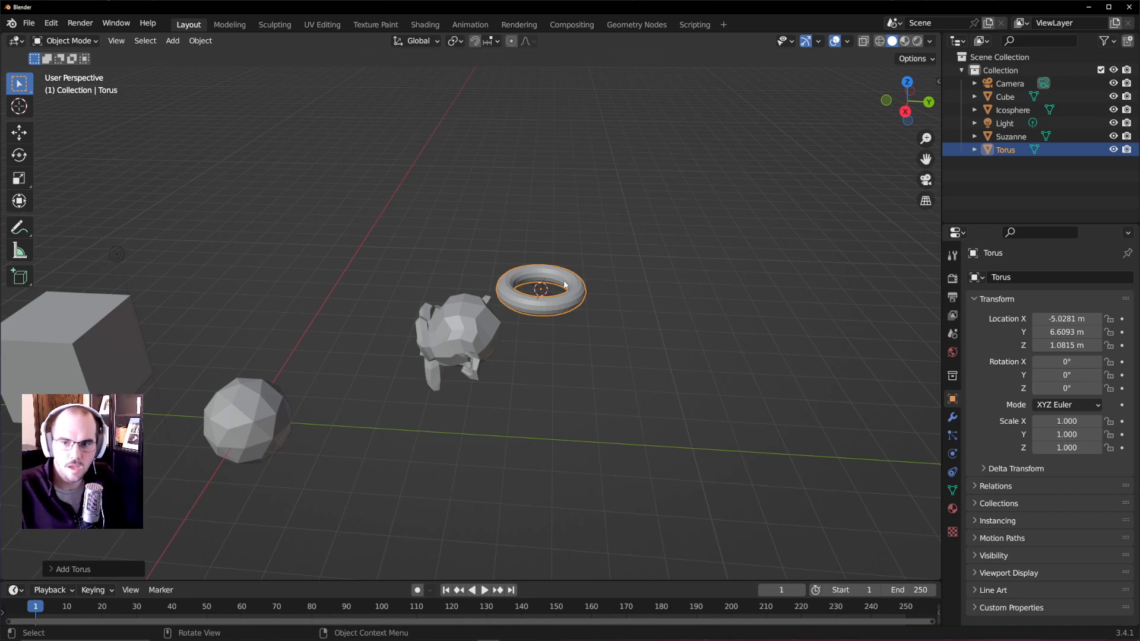
- Snap the ico sphere to the 3D cursor at the torus's centre
{"action": "left_click", "coordinate": [268, 431]}
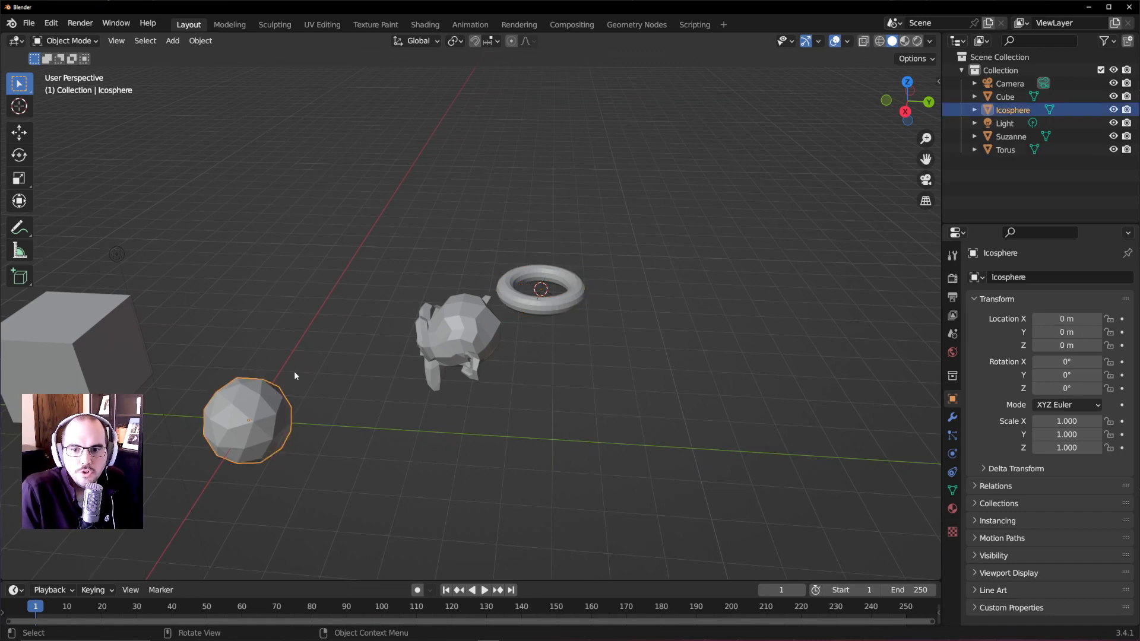
{"action": "left_click", "coordinate": [201, 41]}
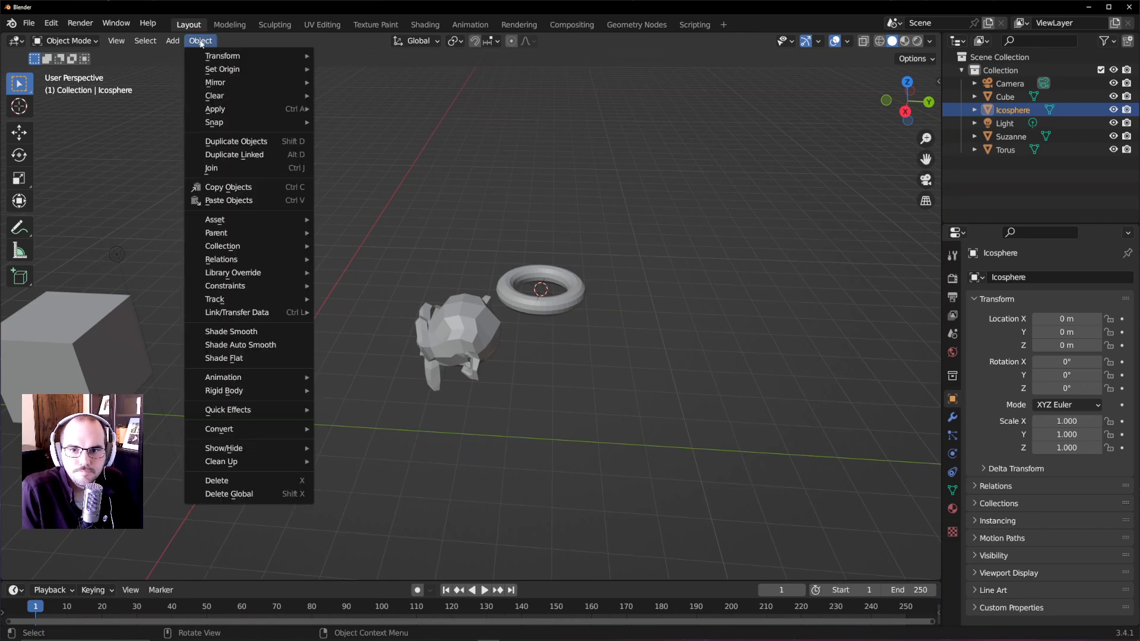
{"action": "mouse_move", "coordinate": [214, 59]}
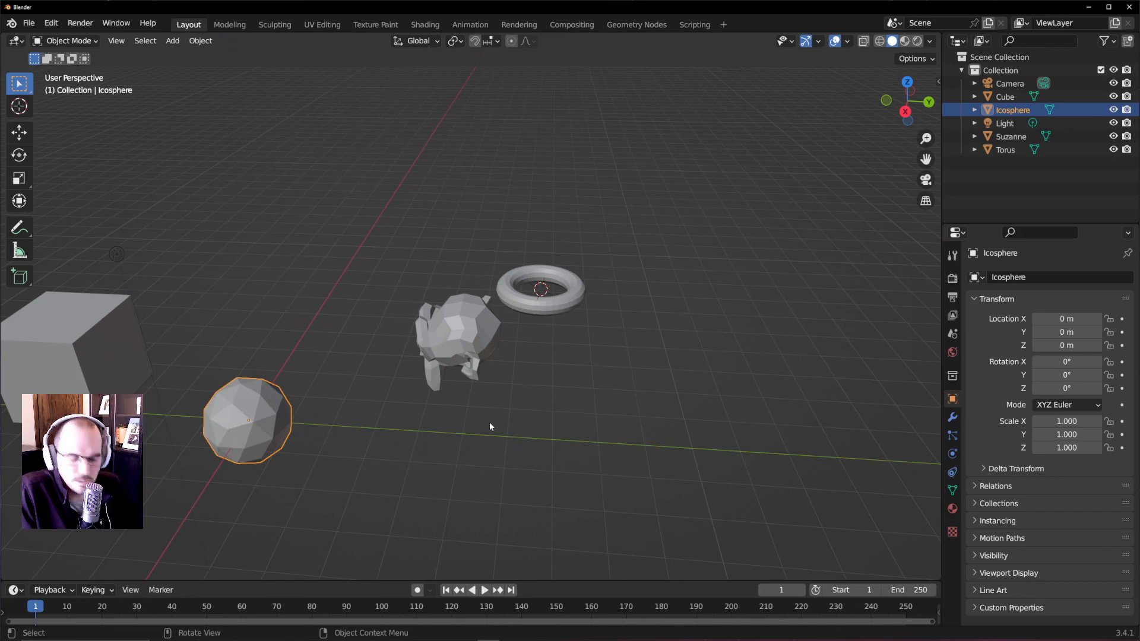
{"action": "key", "text": "shift+s"}
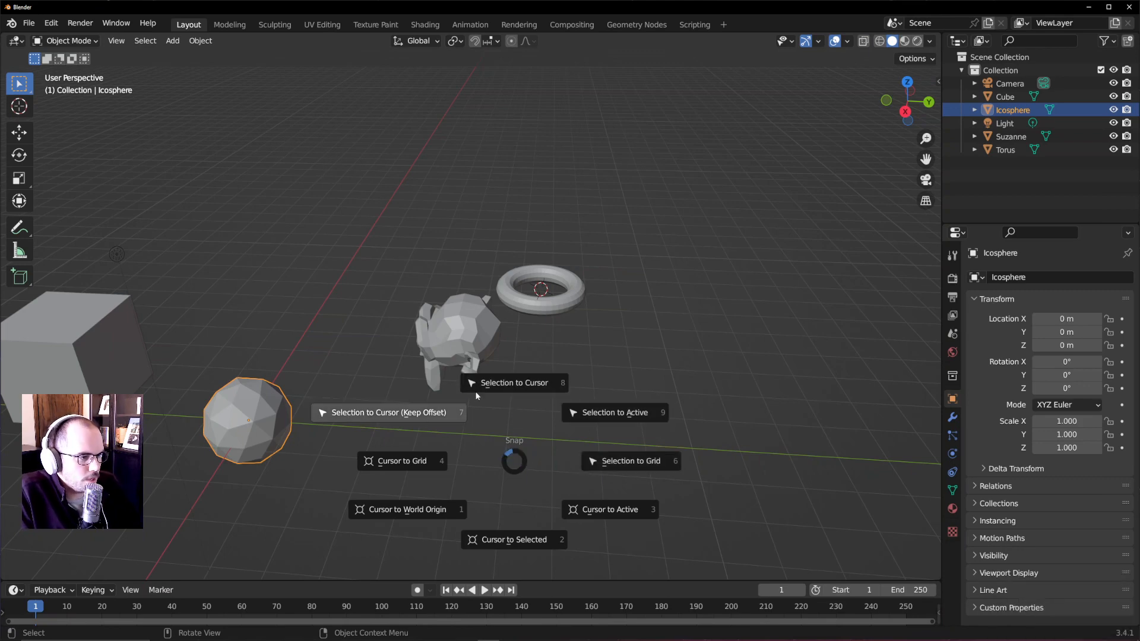
{"action": "left_click", "coordinate": [525, 389]}
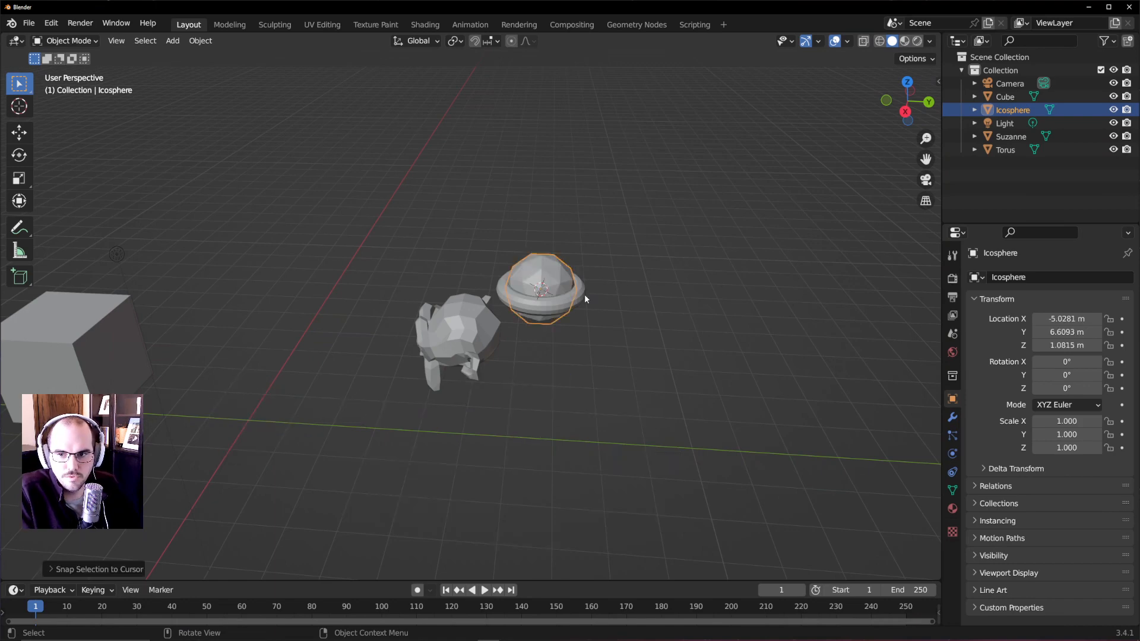
- Snap the cube and the monkey, one after the other, to the 3D cursor inside the torus
{"action": "left_click", "coordinate": [125, 318]}
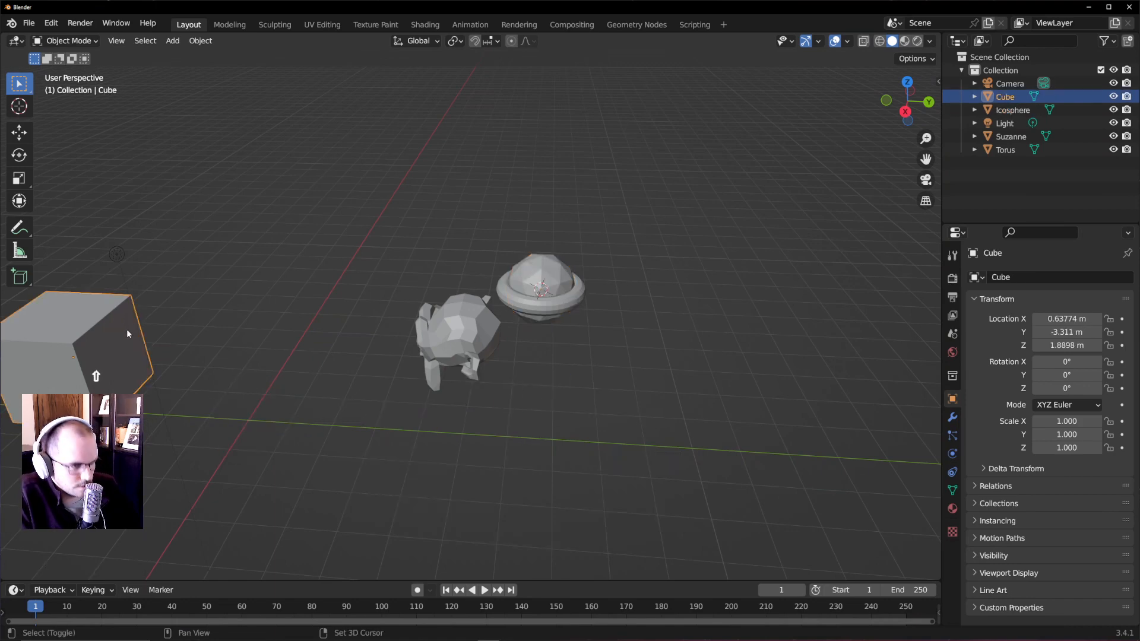
{"action": "key", "text": "shift+s"}
{"action": "left_click", "coordinate": [196, 268]}
{"action": "left_click", "coordinate": [440, 330]}
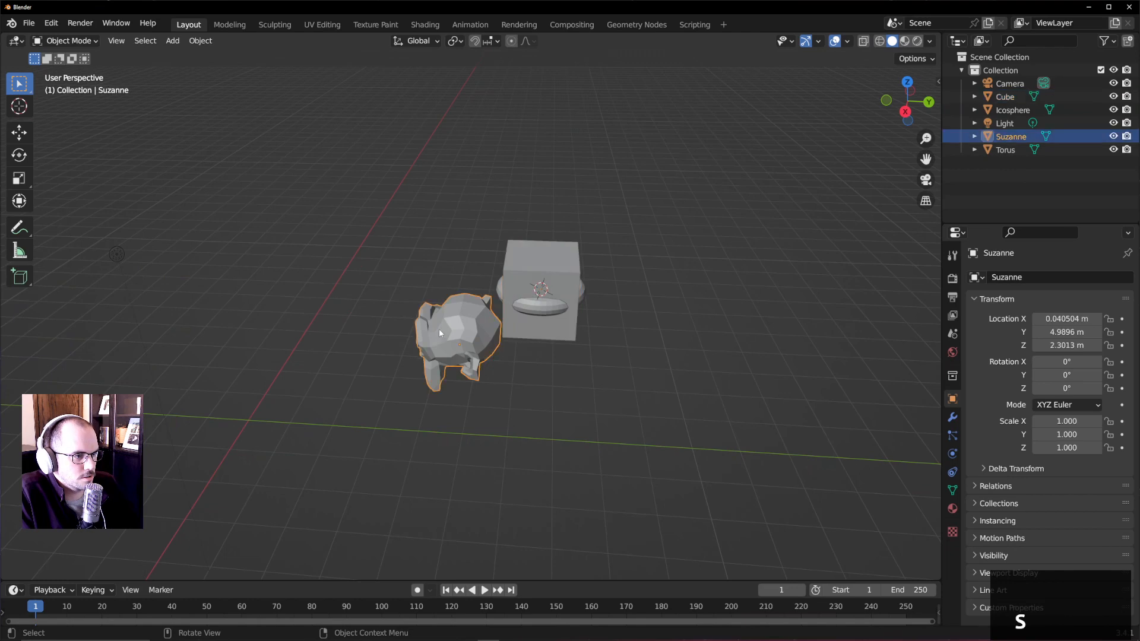
{"action": "key", "text": "shift+s"}
{"action": "left_click", "coordinate": [432, 253]}
{"action": "middle_click_drag", "start_coordinate": [463, 288], "coordinate": [611, 318]}
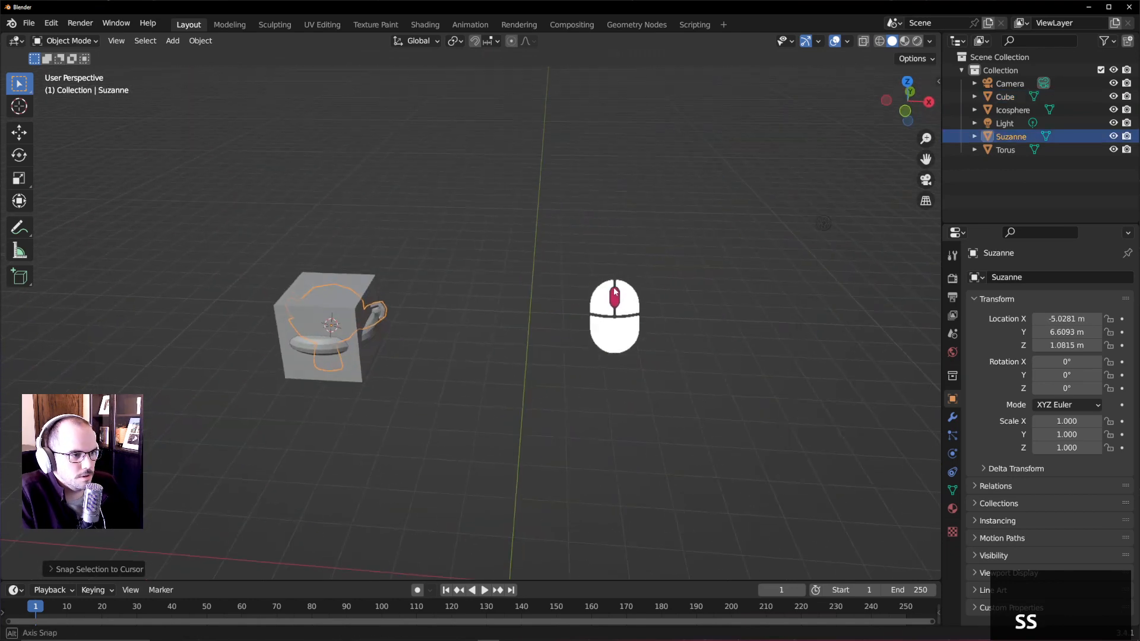
- Select all four meshes, move them together away from the 3D cursor, and snap them back to it
{"action": "left_click_drag", "start_coordinate": [224, 273], "coordinate": [459, 415]}
{"action": "key", "text": "g"}
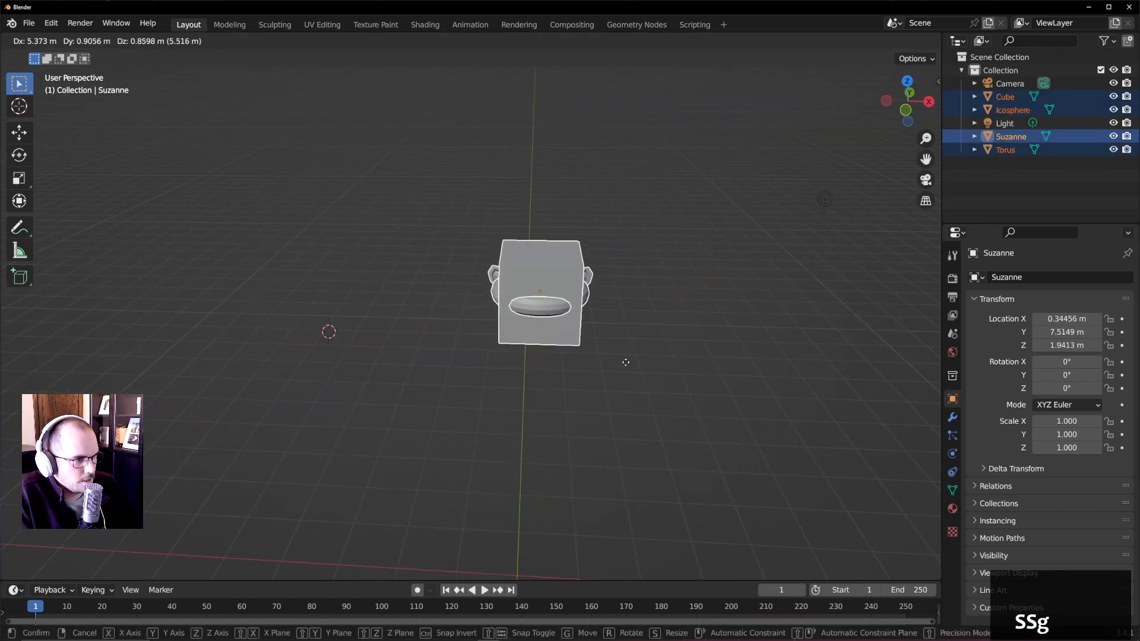
{"action": "left_click", "coordinate": [626, 366]}
{"action": "key", "text": "shift+s"}
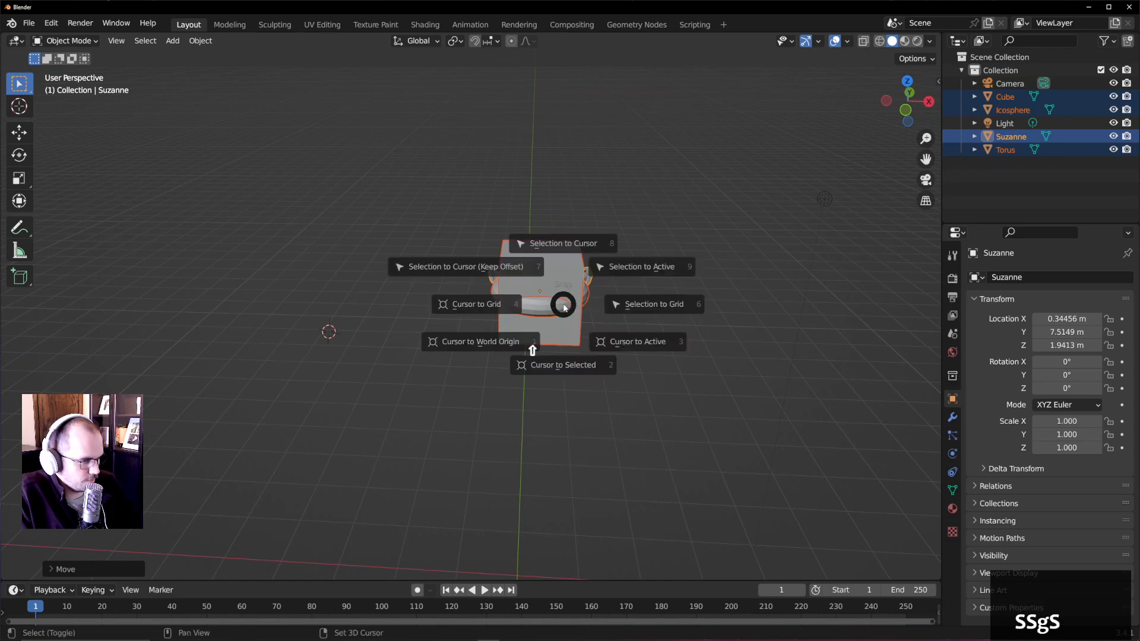
{"action": "left_click", "coordinate": [553, 226]}
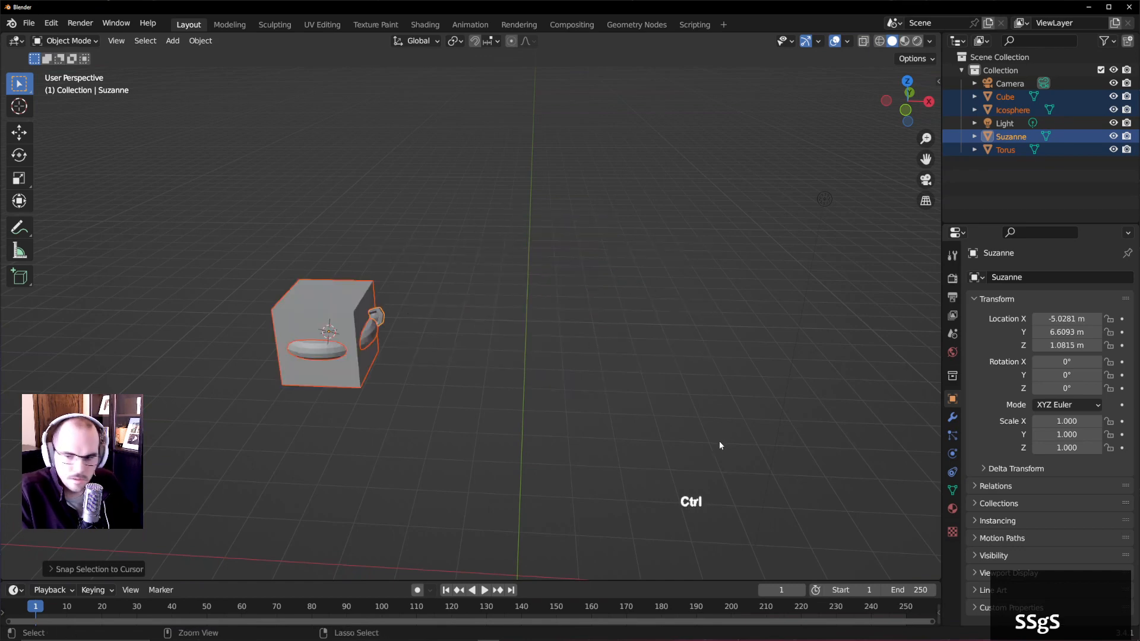
- Hide the viewport gizmos and move the four overlapping meshes together away from the 3D cursor
{"action": "key", "text": "ctrl+grave"}
{"action": "middle_click_drag", "start_coordinate": [493, 399], "coordinate": [433, 380]}
{"action": "key", "text": "g"}
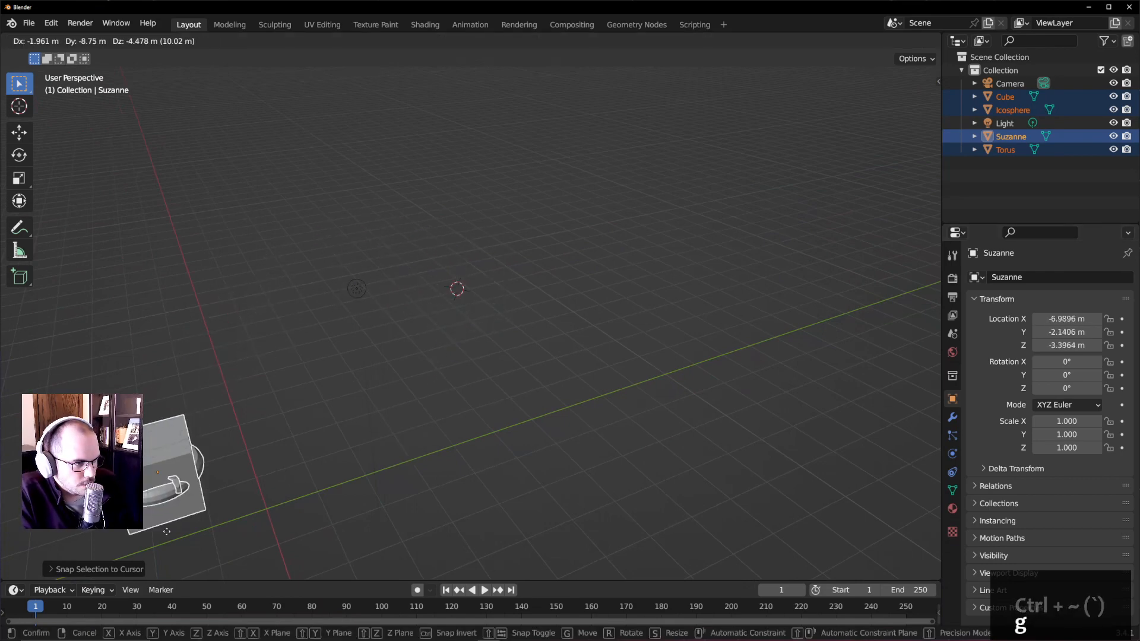
{"action": "left_click", "coordinate": [312, 430]}
- Move the cube out of the overlapping group to about X -3.9 m, Y 6.7 m, Z -0.9 m
{"action": "left_click", "coordinate": [302, 355]}
{"action": "key", "text": "g"}
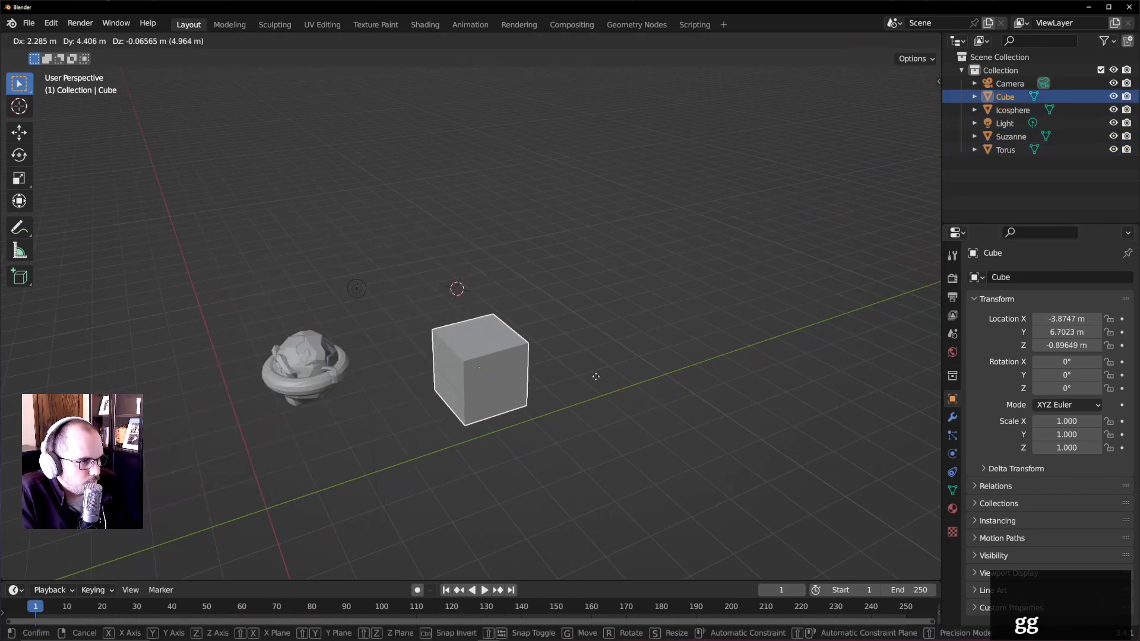
{"action": "left_click", "coordinate": [412, 380]}
- Move the monkey to about X -8.3 m, Y 1.6 m, Z 2.3 m and the ico sphere to about X -6.6 m, Y 5.5 m, Z 2.8 m
{"action": "left_click", "coordinate": [316, 350]}
{"action": "left_click", "coordinate": [305, 363]}
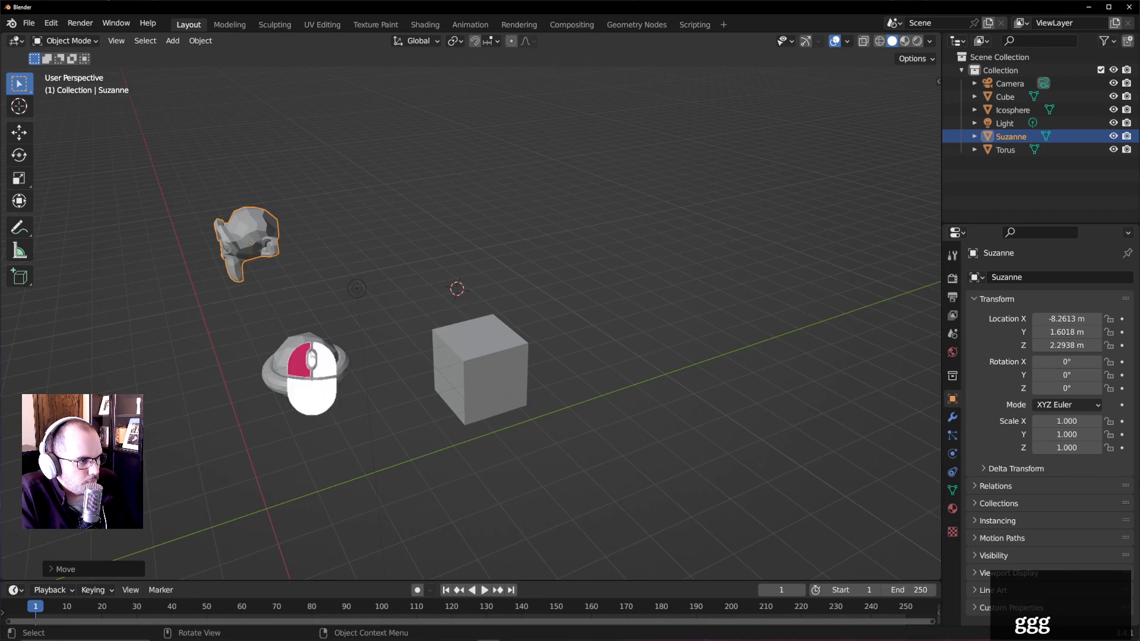
{"action": "key", "text": "g"}
{"action": "left_click", "coordinate": [281, 316]}
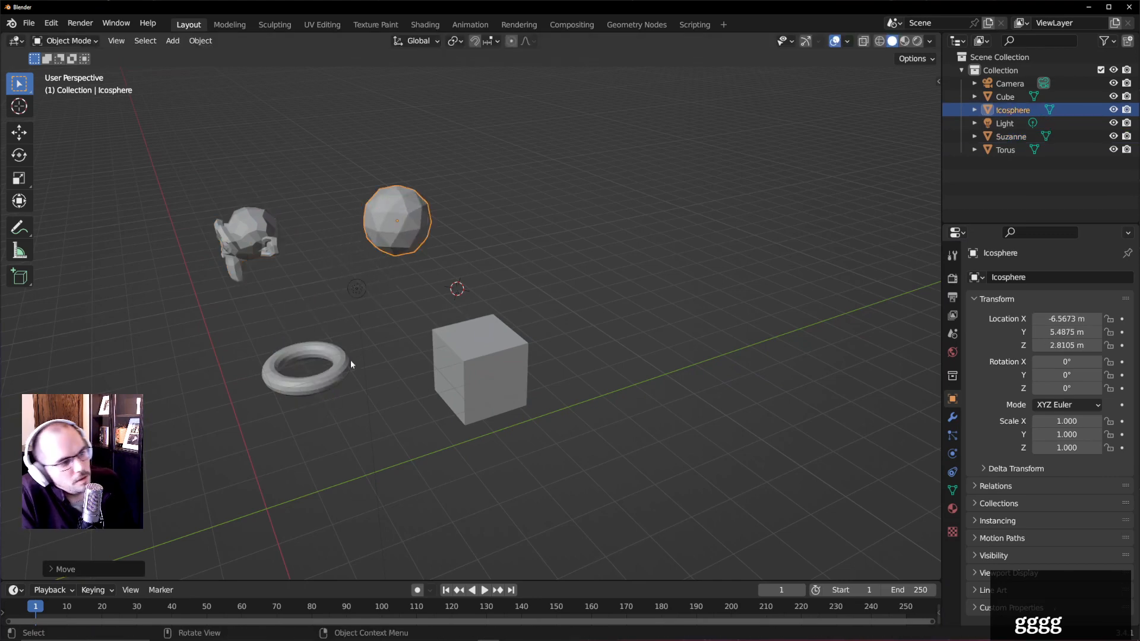
- Enter Edit Mode on the monkey mesh and frame it in the view
{"action": "scroll", "coordinate": [349, 360], "scroll_direction": "up", "scroll_amount": 4}
{"action": "middle_click_drag", "start_coordinate": [265, 246], "coordinate": [521, 507], "text": "shift"}
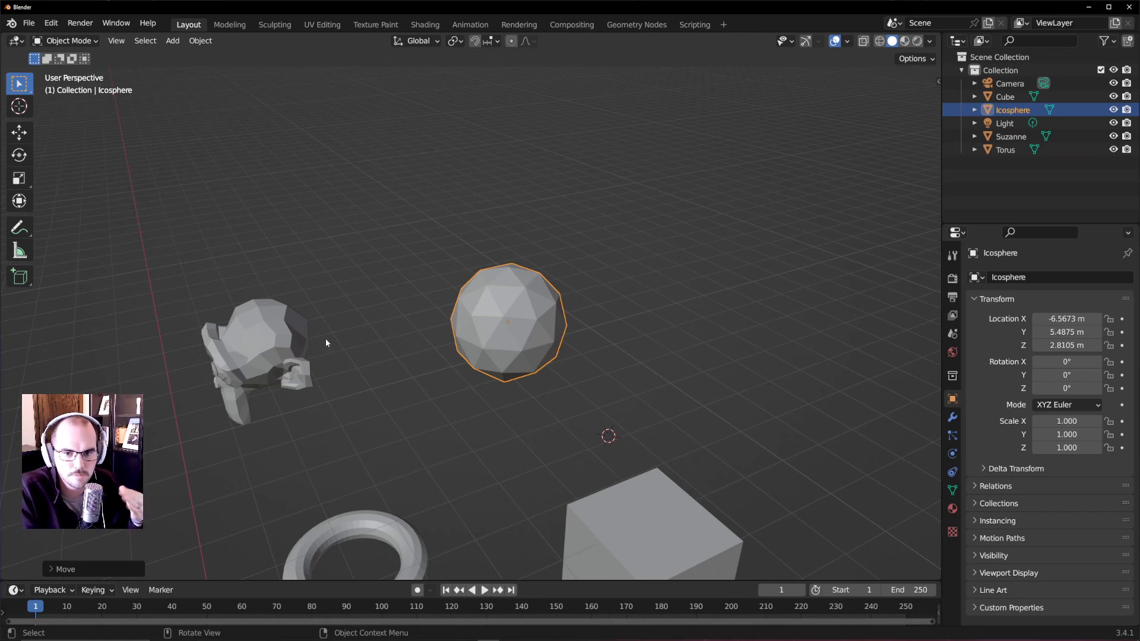
{"action": "middle_click_drag", "start_coordinate": [275, 312], "coordinate": [301, 310]}
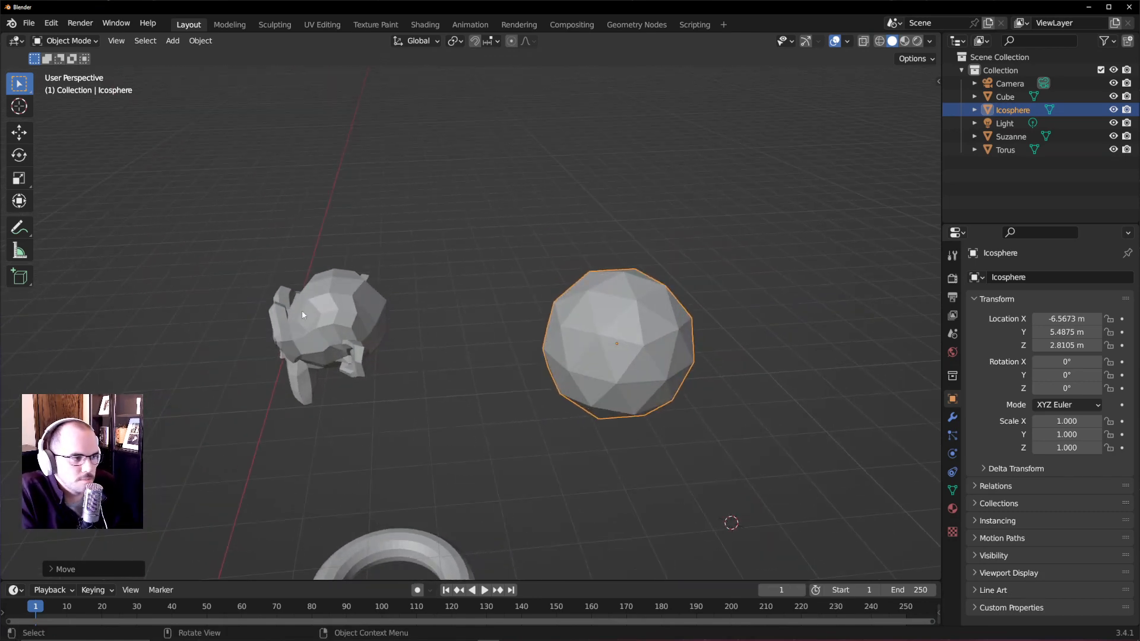
{"action": "left_click", "coordinate": [369, 324]}
{"action": "scroll", "coordinate": [369, 323], "scroll_direction": "up", "scroll_amount": 3}
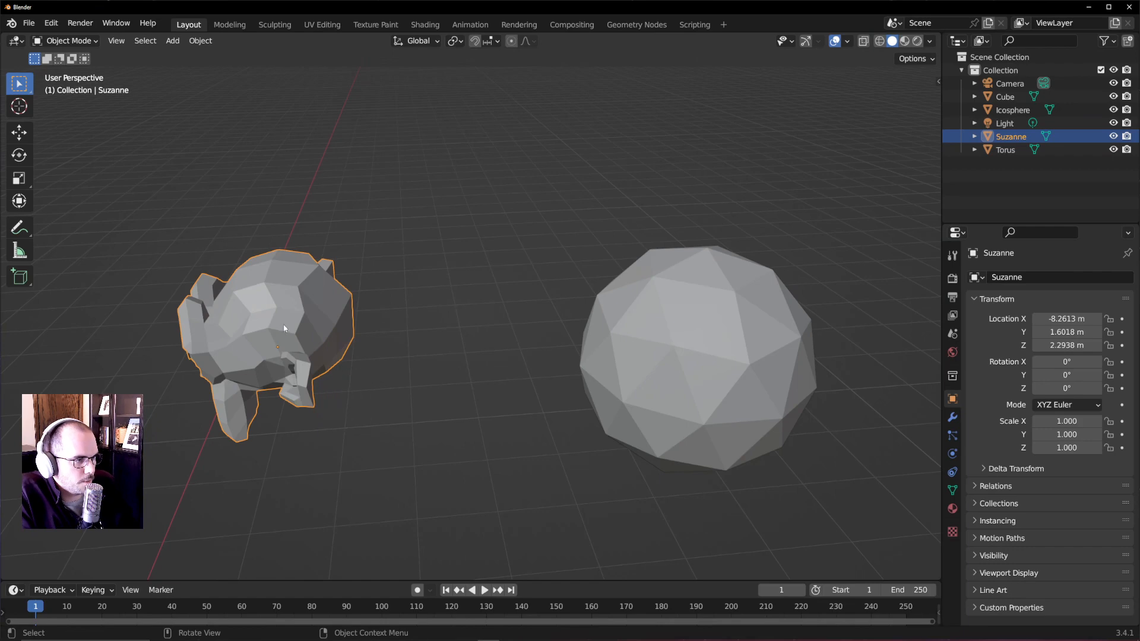
{"action": "middle_click_drag", "start_coordinate": [359, 326], "coordinate": [339, 339]}
{"action": "key", "text": "Tab"}
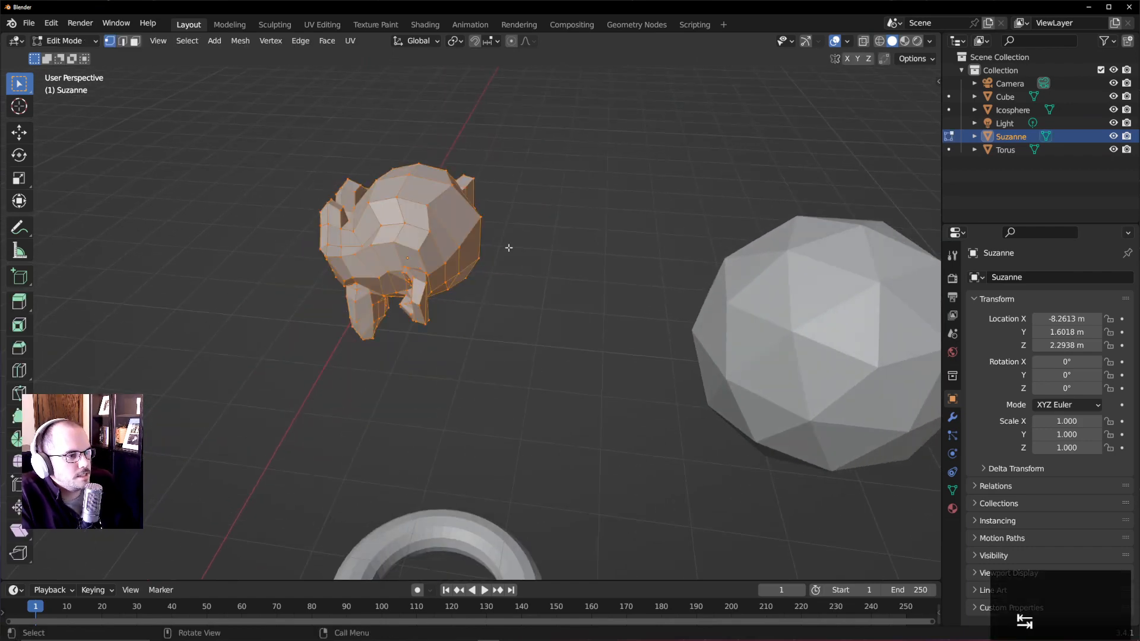
{"action": "middle_click_drag", "start_coordinate": [509, 247], "coordinate": [557, 255]}
{"action": "scroll", "coordinate": [623, 179], "scroll_direction": "up", "scroll_amount": 3}
{"action": "middle_click_drag", "start_coordinate": [646, 168], "coordinate": [528, 326], "text": "shift"}
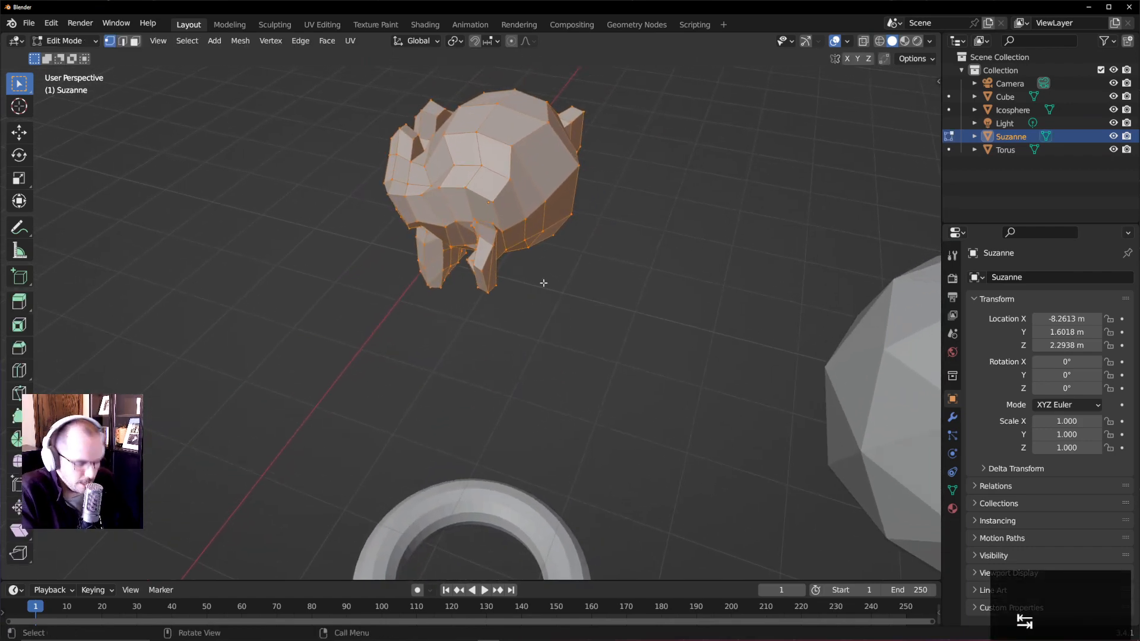
{"action": "key", "text": "KP_Decimal"}
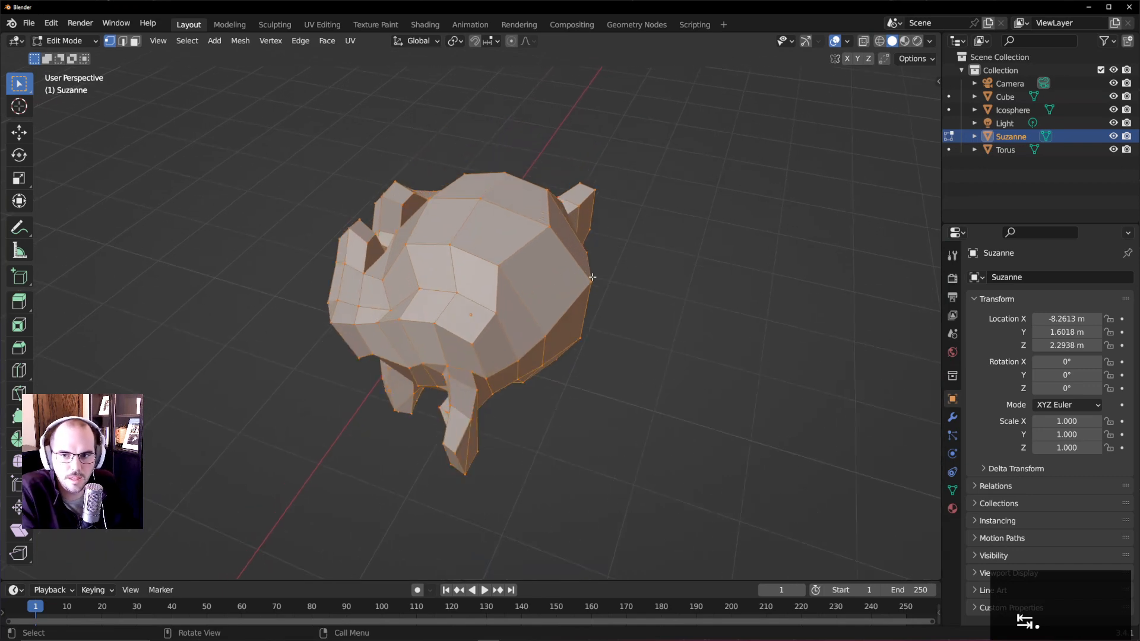
- Snap the 3D cursor to a single vertex at the back of the monkey's head and return to Object Mode
{"action": "middle_click_drag", "start_coordinate": [592, 276], "coordinate": [593, 335]}
{"action": "left_click", "coordinate": [564, 355]}
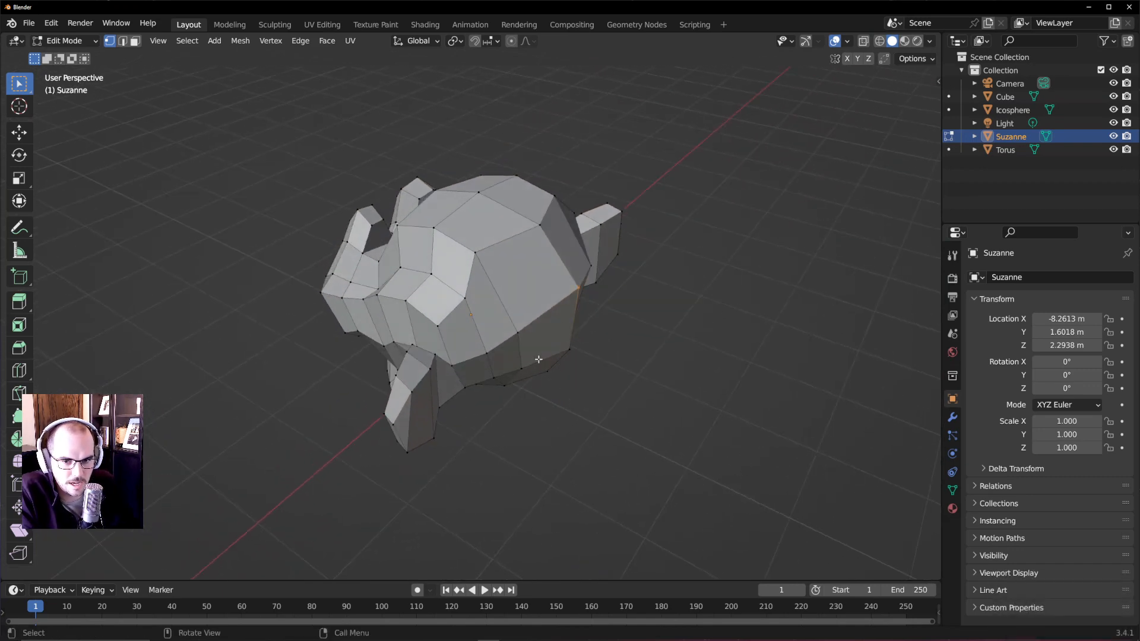
{"action": "middle_click_drag", "start_coordinate": [538, 360], "coordinate": [559, 356]}
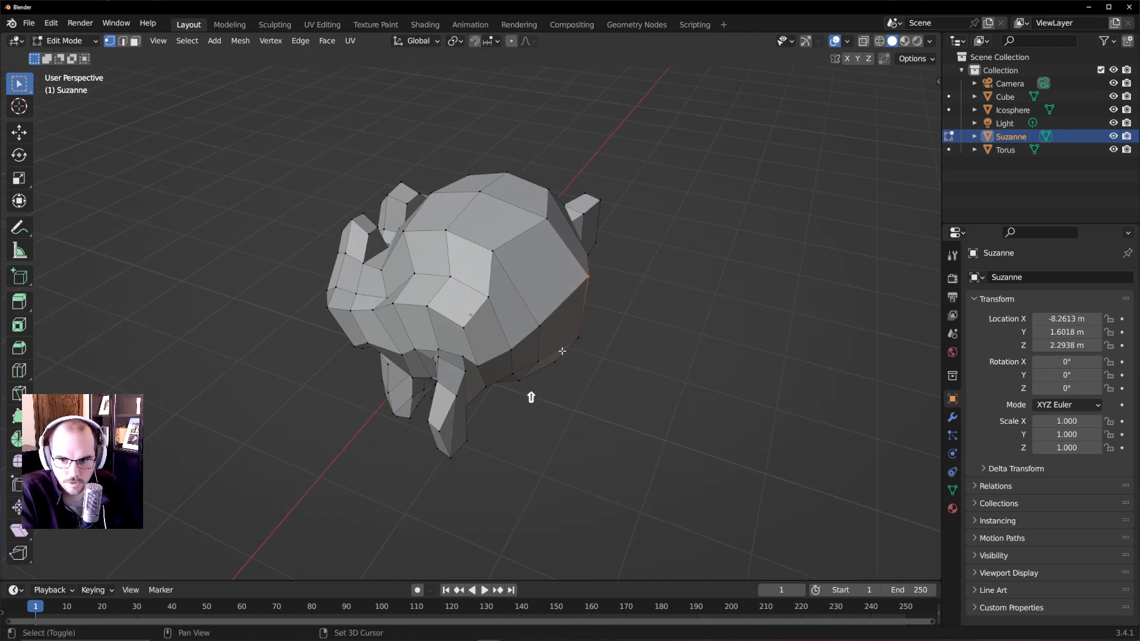
{"action": "key", "text": "s"}
{"action": "key", "text": "shift+s"}
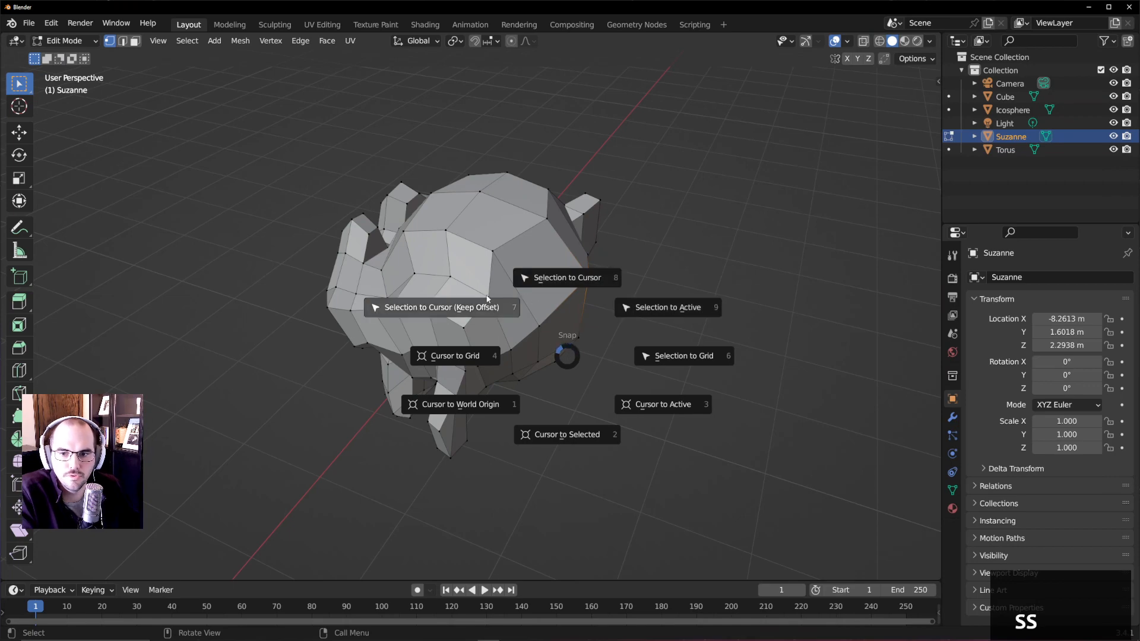
{"action": "left_click", "coordinate": [580, 441]}
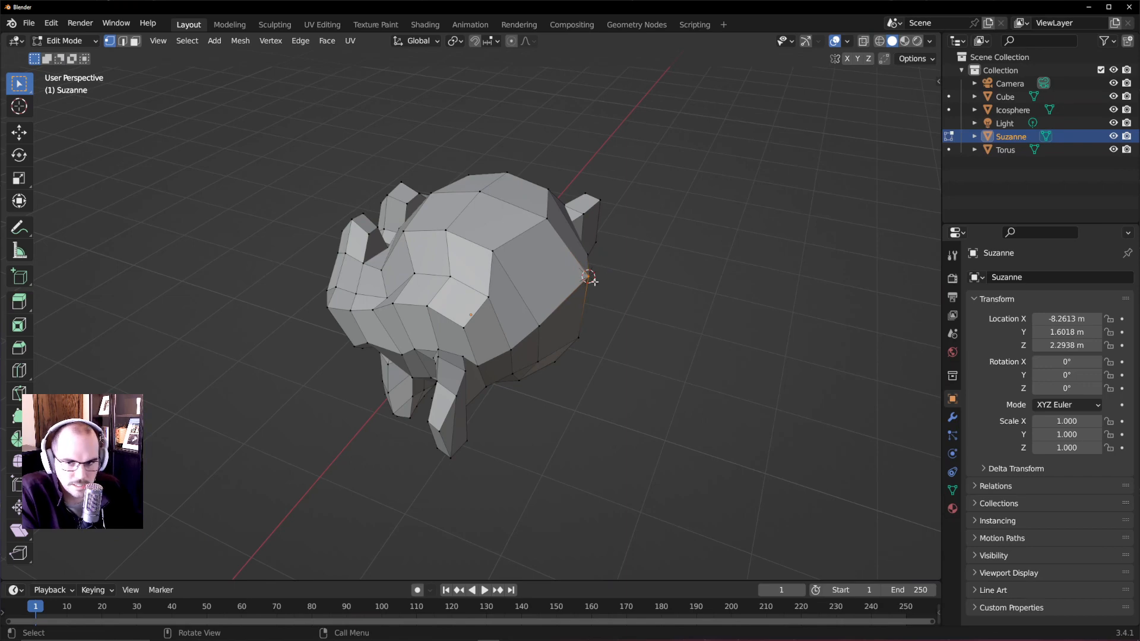
{"action": "scroll", "coordinate": [617, 330], "scroll_direction": "down", "scroll_amount": 5}
{"action": "key", "text": "Tab"}
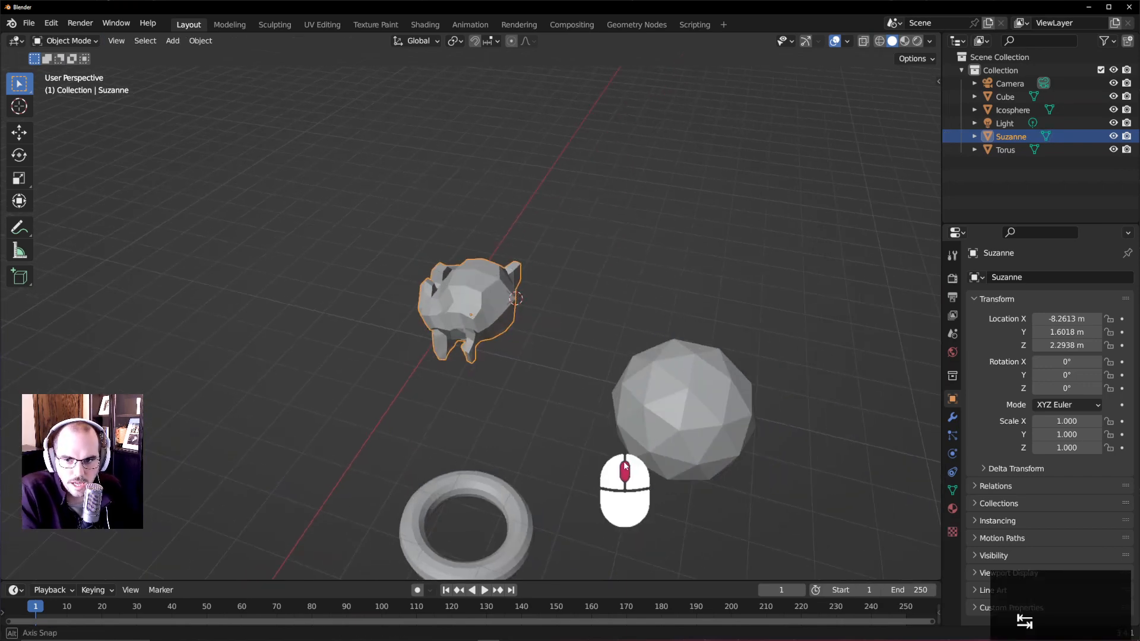
- Snap the ico sphere to the 3D cursor on the back of the monkey's head
{"action": "middle_click_drag", "start_coordinate": [624, 467], "coordinate": [658, 448]}
{"action": "left_click", "coordinate": [706, 377]}
{"action": "middle_click_drag", "start_coordinate": [671, 364], "coordinate": [734, 374]}
{"action": "scroll", "coordinate": [739, 344], "scroll_direction": "up", "scroll_amount": 5}
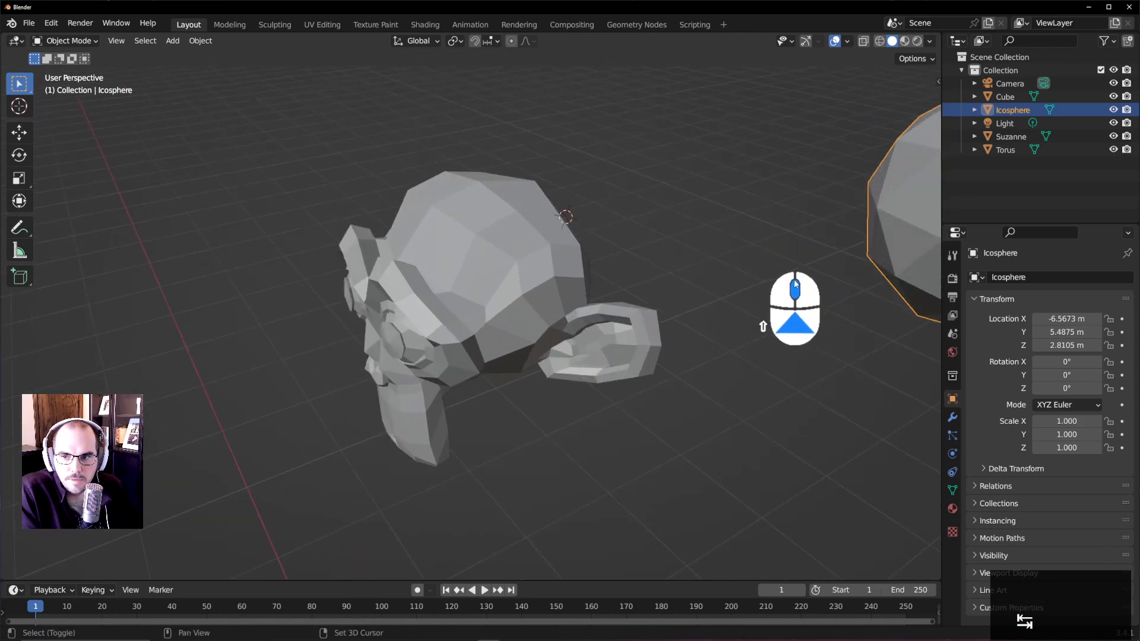
{"action": "middle_click_drag", "start_coordinate": [795, 285], "coordinate": [288, 401], "text": "shift"}
{"action": "middle_click_drag", "start_coordinate": [522, 379], "coordinate": [551, 336]}
{"action": "right_click", "coordinate": [555, 337]}
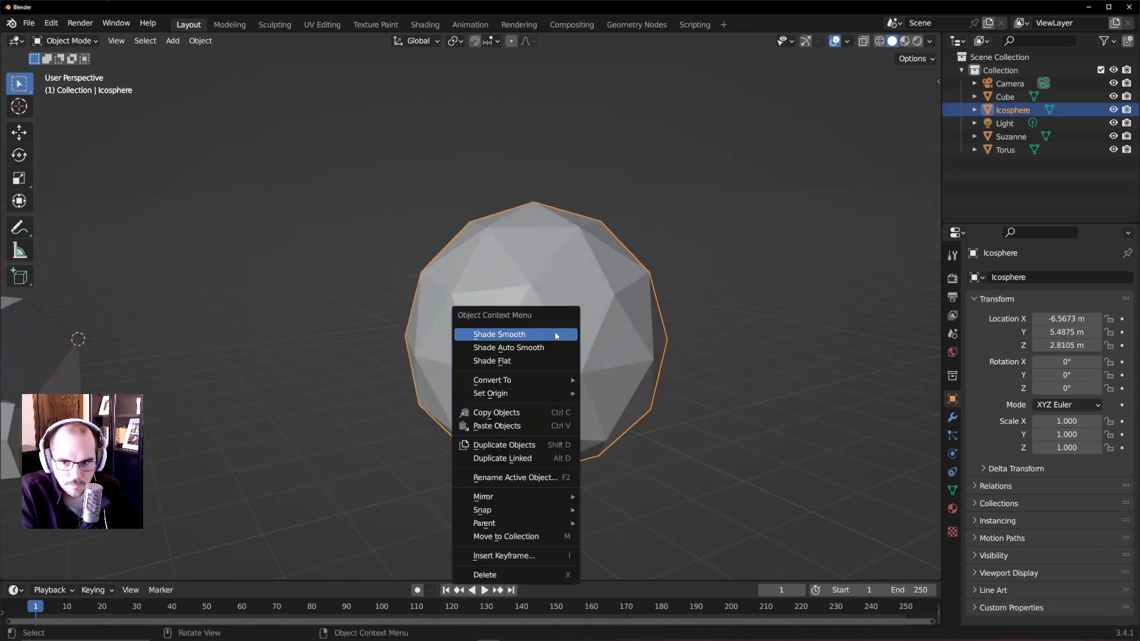
{"action": "key", "text": "shift+s"}
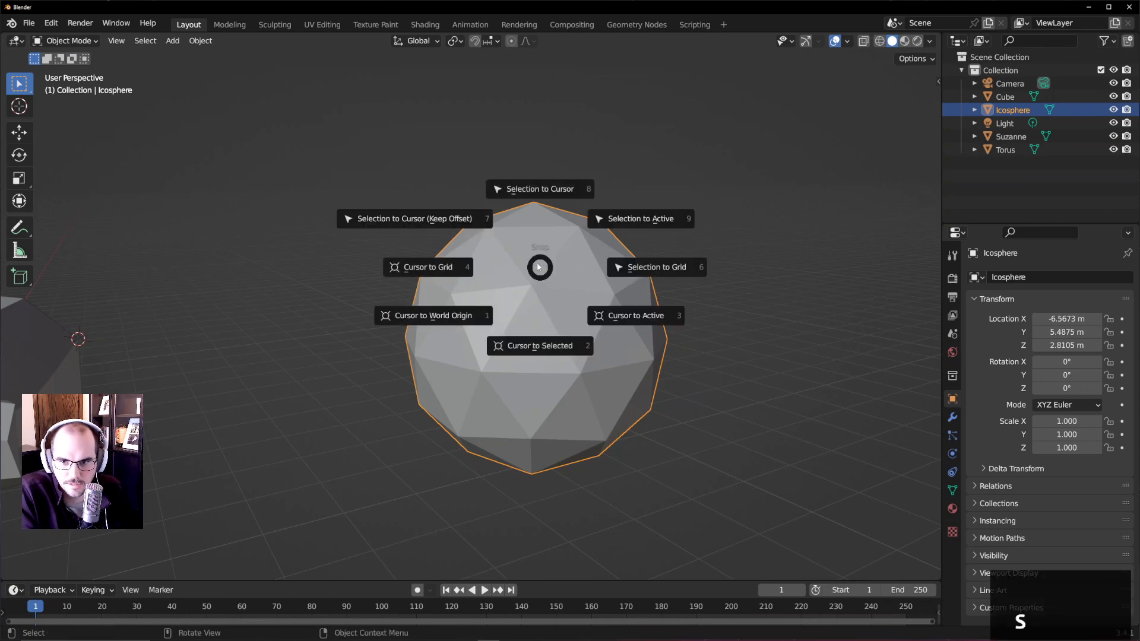
{"action": "left_click", "coordinate": [541, 208]}
{"action": "scroll", "coordinate": [246, 288], "scroll_direction": "up", "scroll_amount": 4}
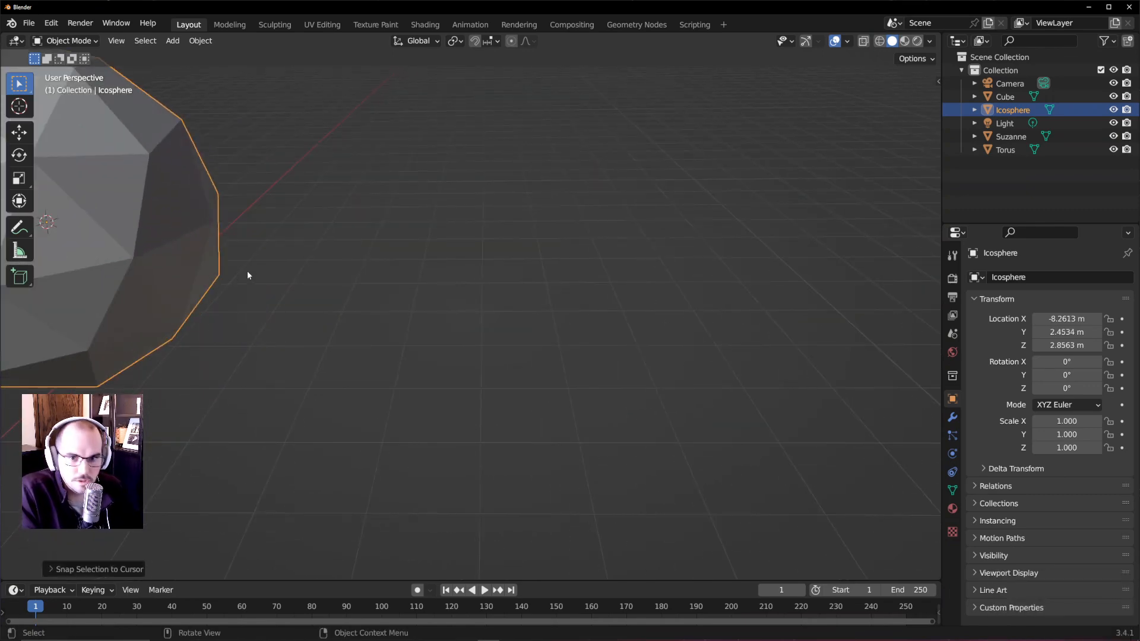
- Move the ico sphere to about X -8.4 m, Y 5.2 m, Z 2.9 m and snap it back to the 3D cursor
{"action": "key", "text": "g"}
{"action": "left_click", "coordinate": [454, 248]}
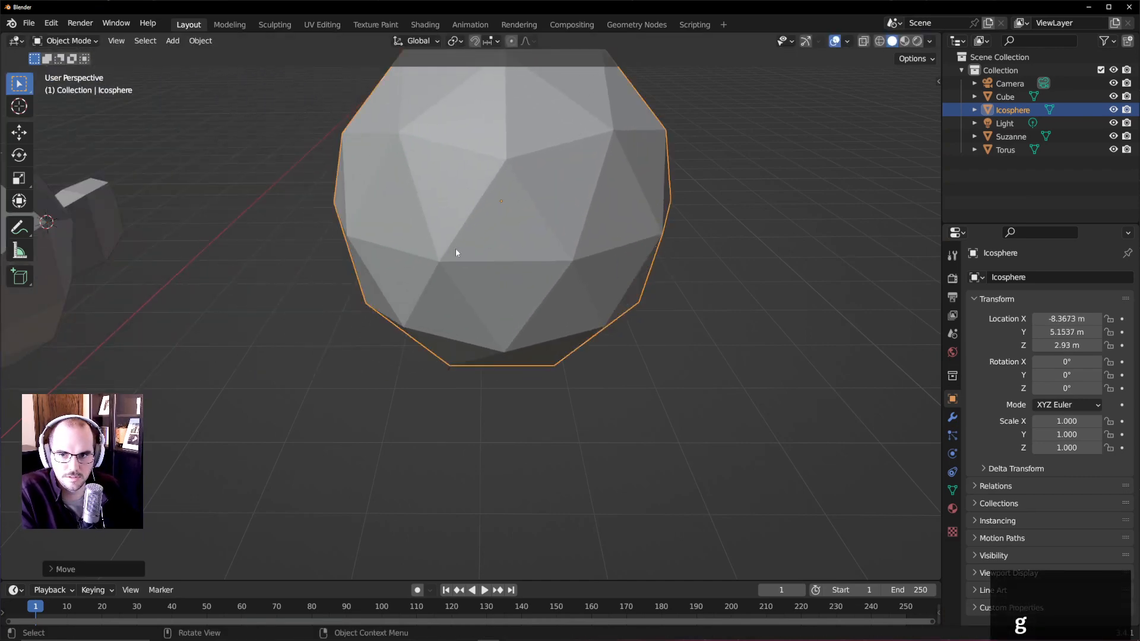
{"action": "middle_click_drag", "start_coordinate": [454, 248], "coordinate": [633, 263]}
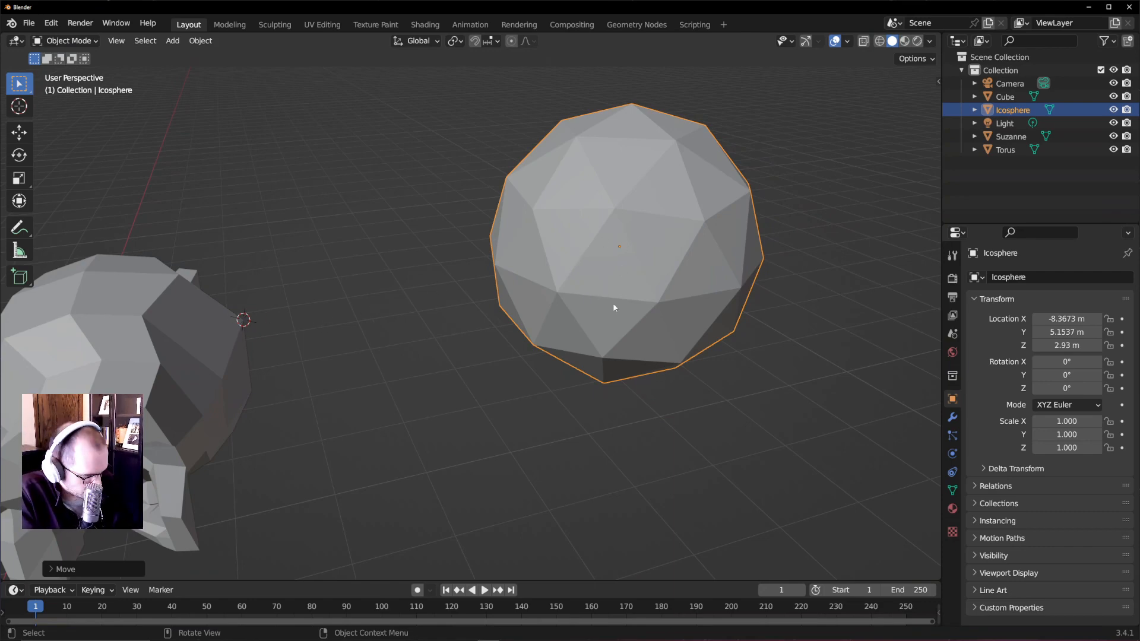
{"action": "key", "text": "shift+s"}
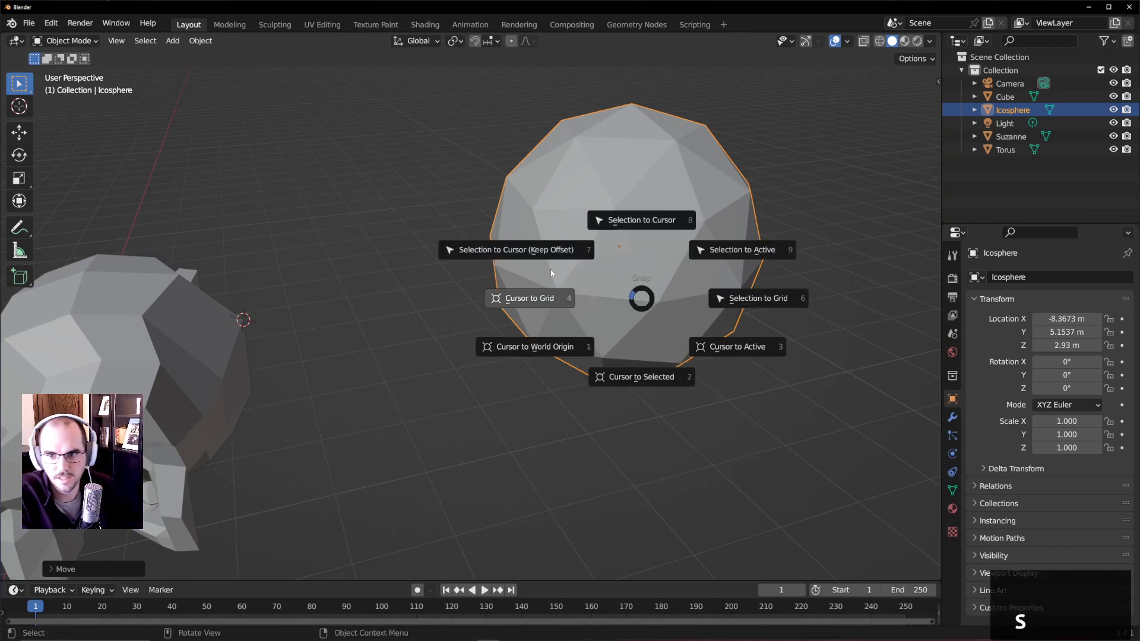
{"action": "left_click", "coordinate": [638, 223]}
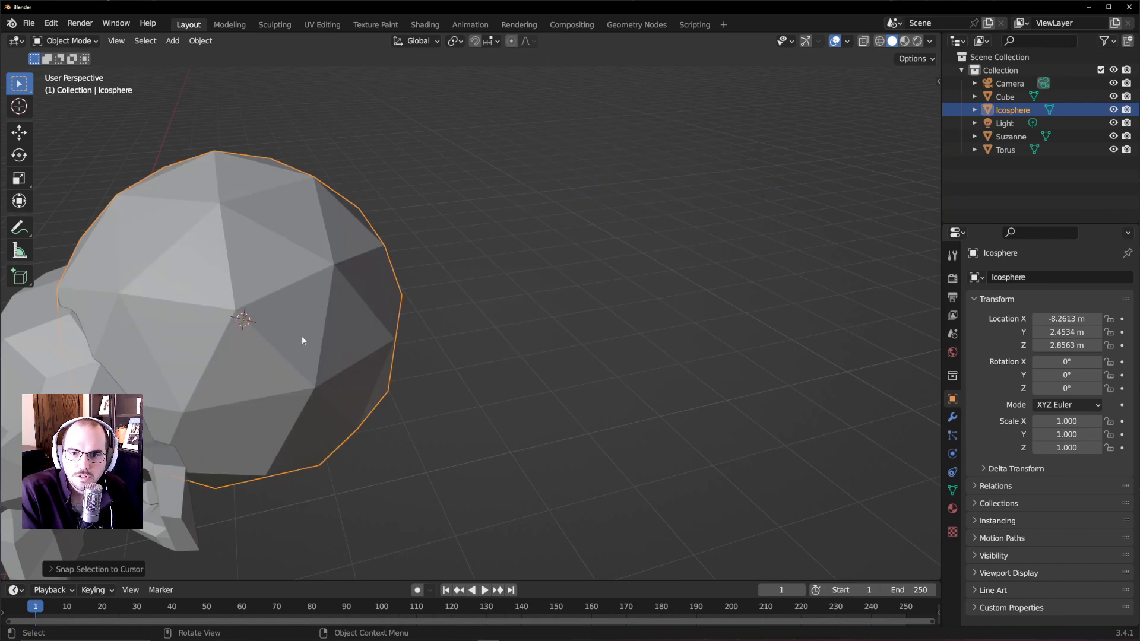
{"action": "middle_click_drag", "start_coordinate": [301, 335], "coordinate": [484, 297]}
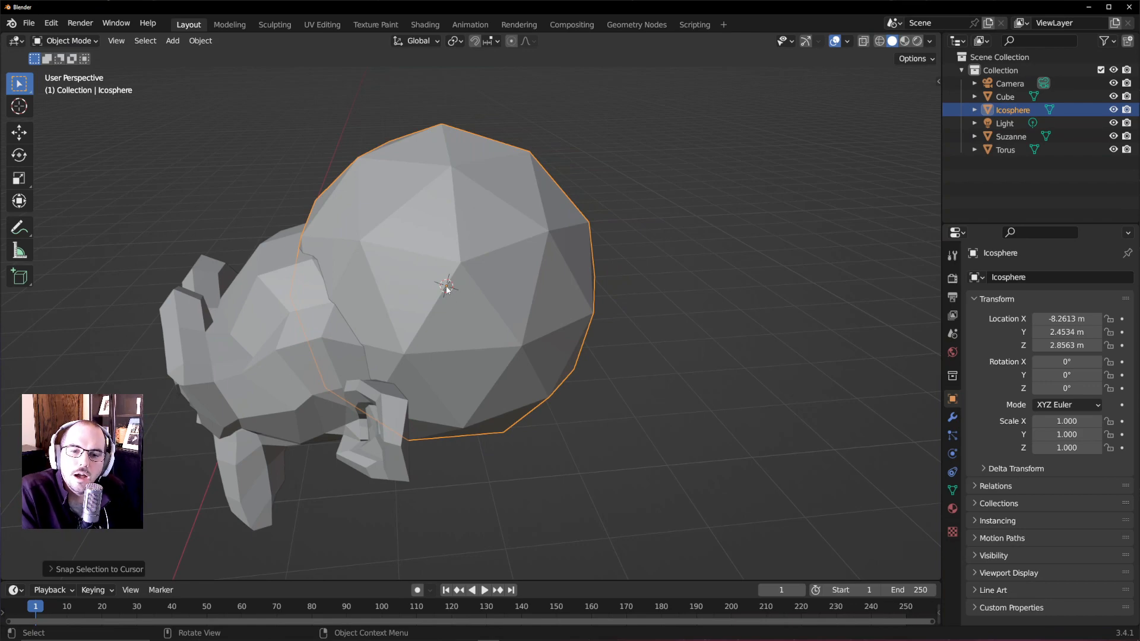
- Undo the ico sphere's last snap to the 3D cursor and enter Edit Mode on the ico sphere
{"action": "key", "text": "ctrl+z"}
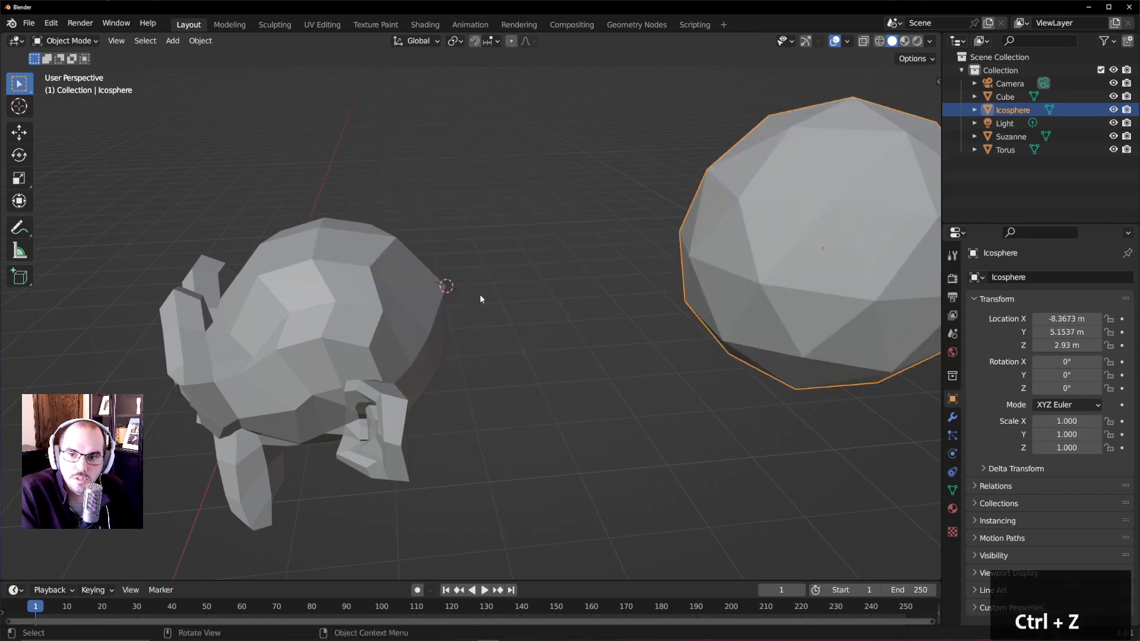
{"action": "middle_click_drag", "start_coordinate": [480, 294], "coordinate": [595, 300]}
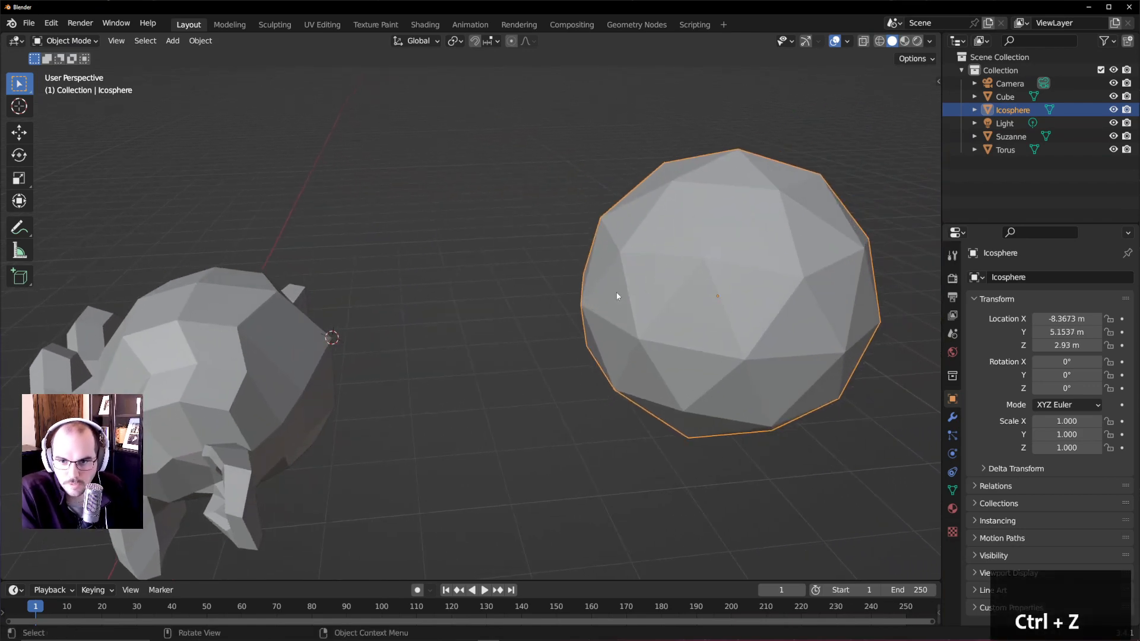
{"action": "scroll", "coordinate": [641, 285], "scroll_direction": "up", "scroll_amount": 3}
{"action": "middle_click_drag", "start_coordinate": [692, 284], "coordinate": [732, 302]}
{"action": "key", "text": "Tab"}
{"action": "scroll", "coordinate": [653, 310], "scroll_direction": "up", "scroll_amount": 3}
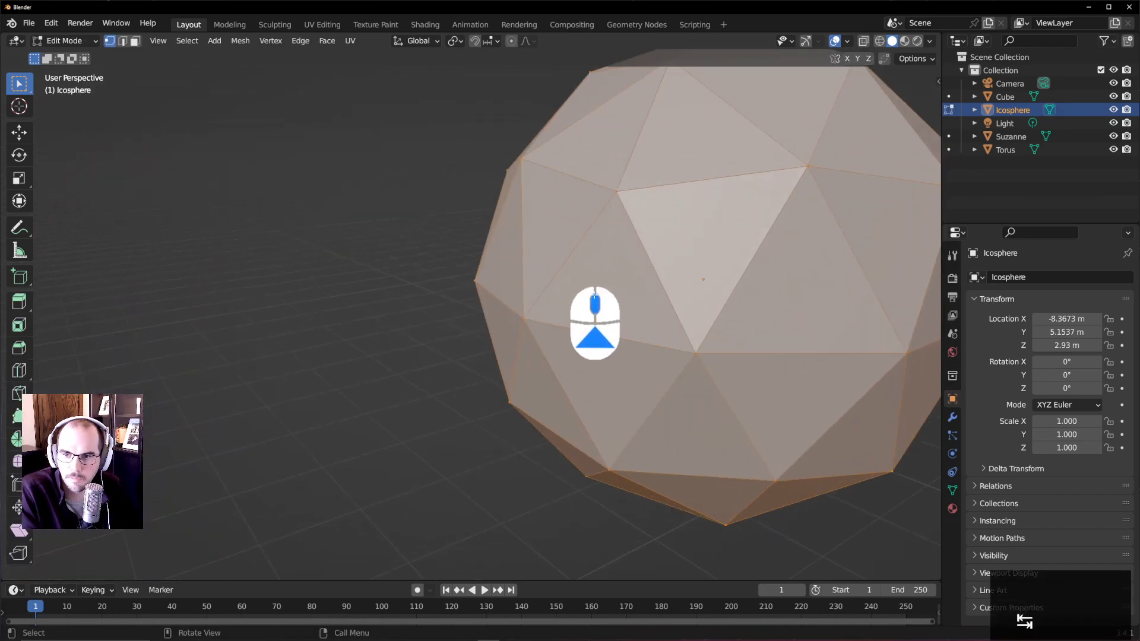
- Snap the 3D cursor to the single ico sphere vertex facing the monkey and return to Object Mode
{"action": "middle_click_drag", "start_coordinate": [595, 296], "coordinate": [865, 370]}
{"action": "left_click_drag", "start_coordinate": [427, 293], "coordinate": [460, 320]}
{"action": "mouse_move", "coordinate": [509, 320]}
{"action": "middle_mouse_down"}
{"action": "mouse_move", "coordinate": [458, 323]}
{"action": "mouse_move", "coordinate": [499, 328]}
{"action": "middle_mouse_up"}
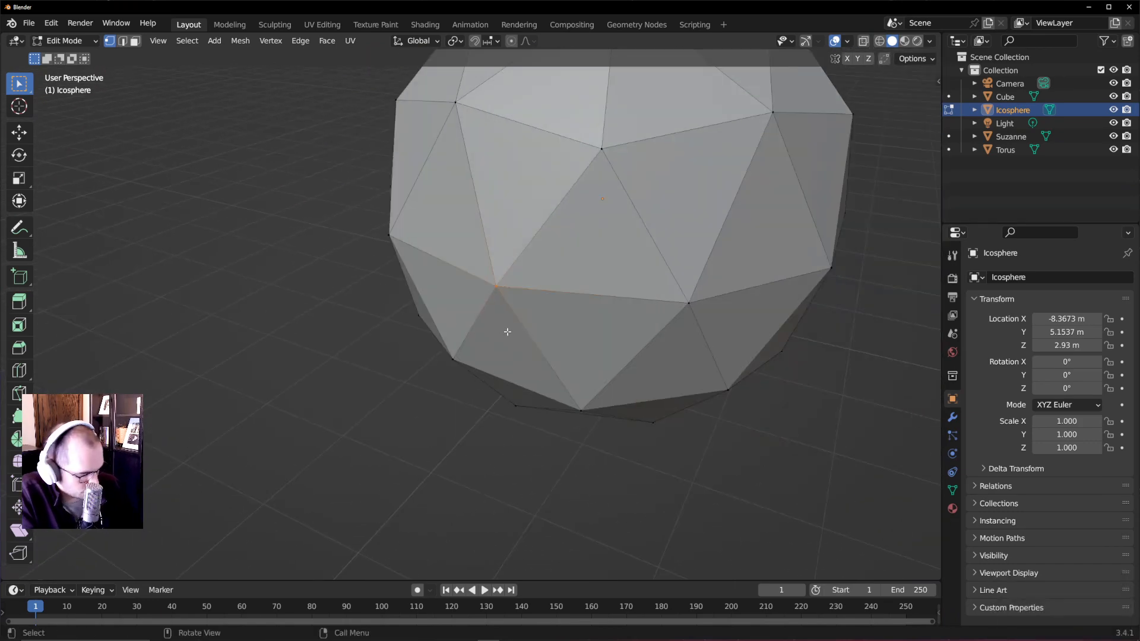
{"action": "key", "text": "shift+s"}
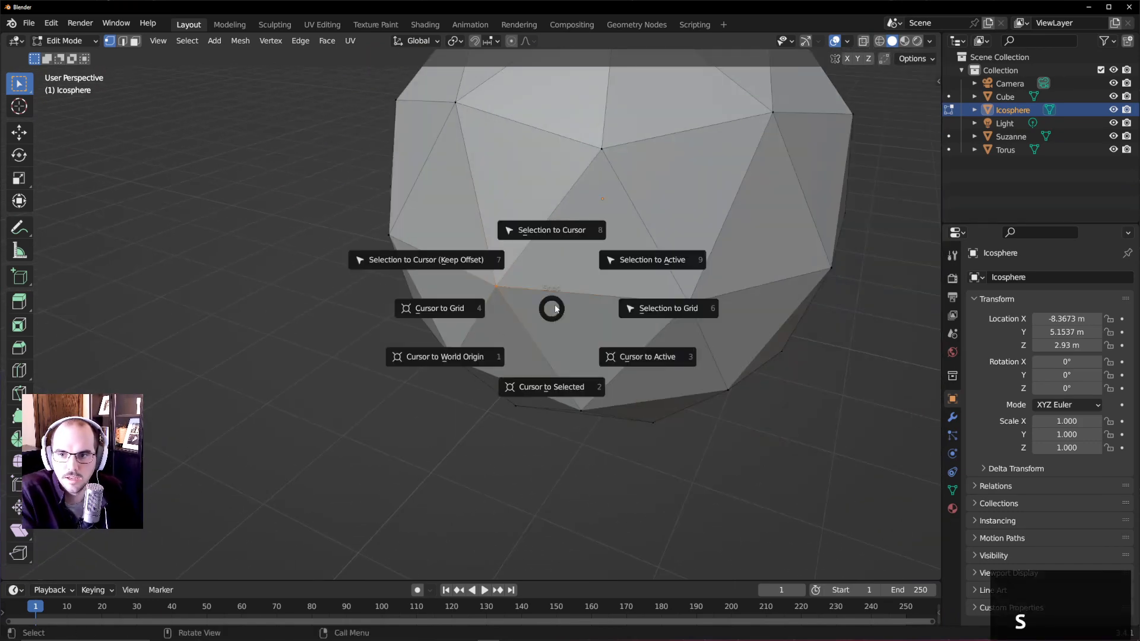
{"action": "left_click", "coordinate": [553, 385]}
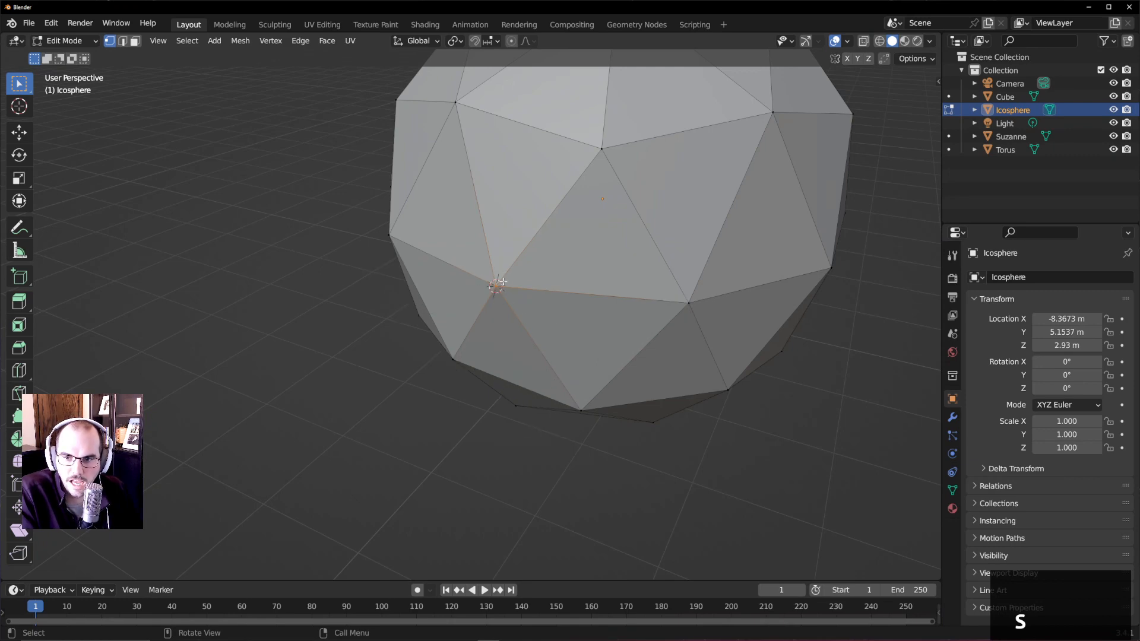
{"action": "middle_click_drag", "start_coordinate": [496, 287], "coordinate": [555, 282]}
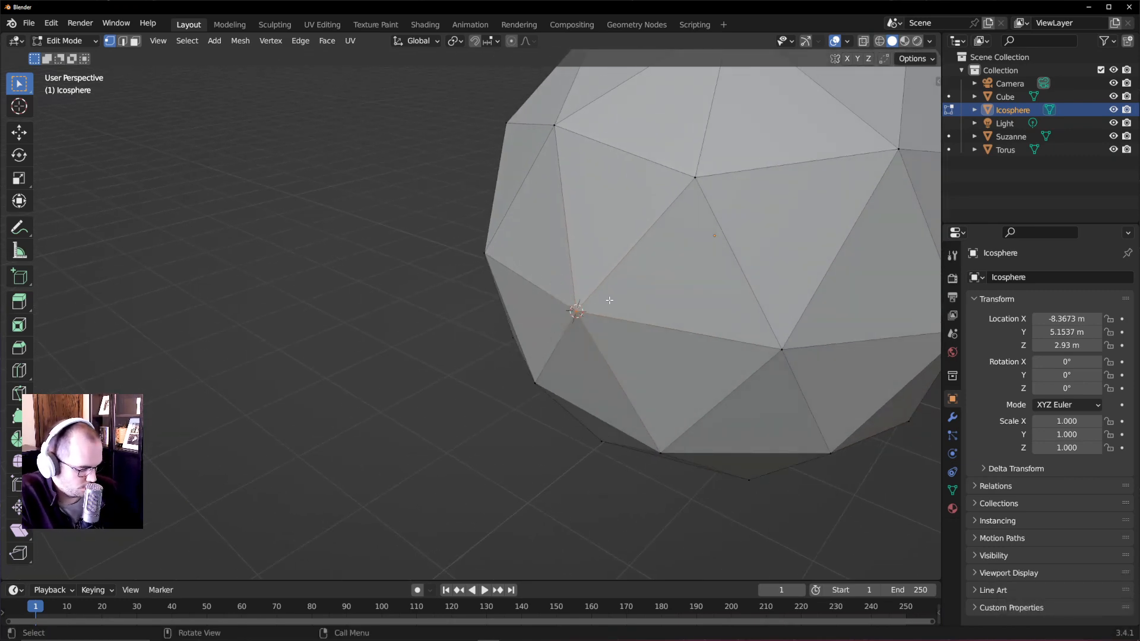
{"action": "key", "text": "Tab"}
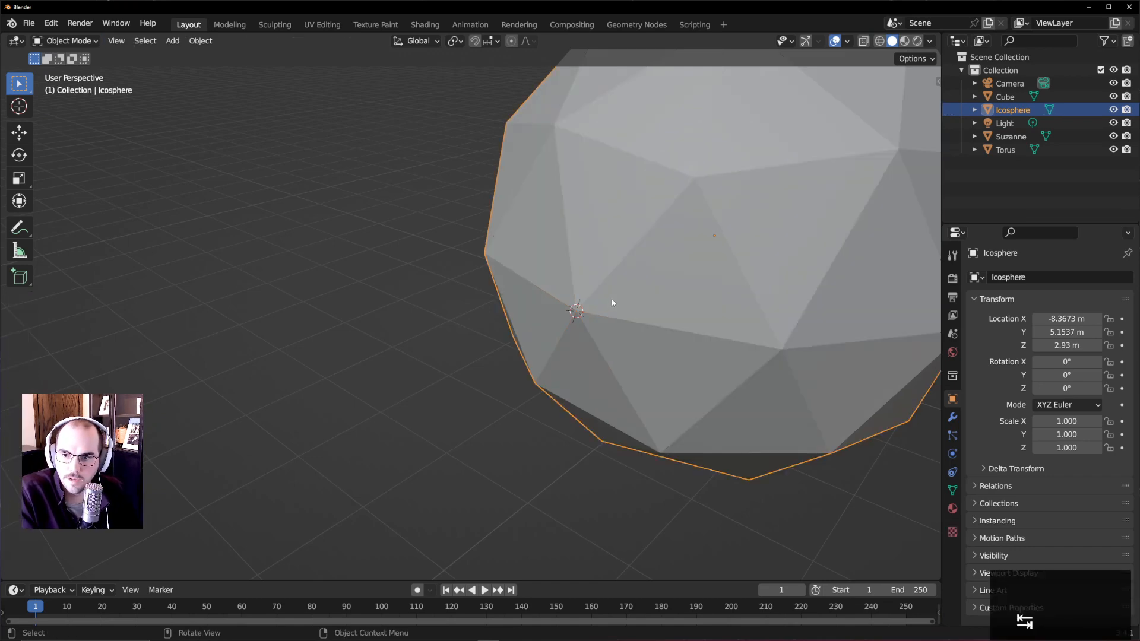
- Try snapping the ico sphere to the grid and undo that snap
{"action": "key", "text": "shift+s"}
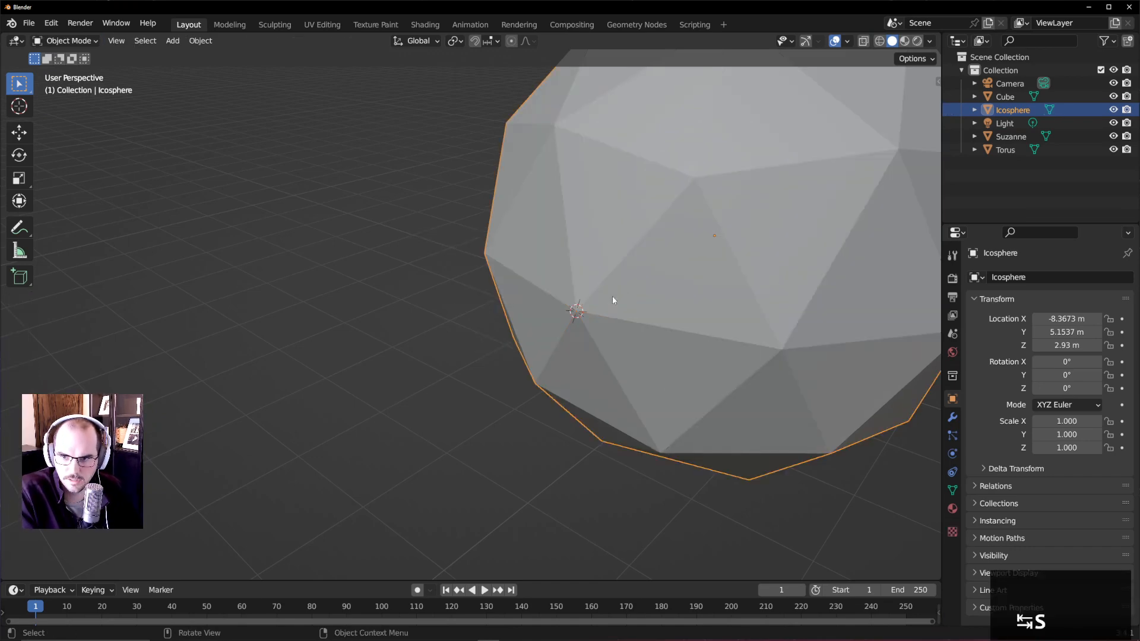
{"action": "key", "text": "shift+s"}
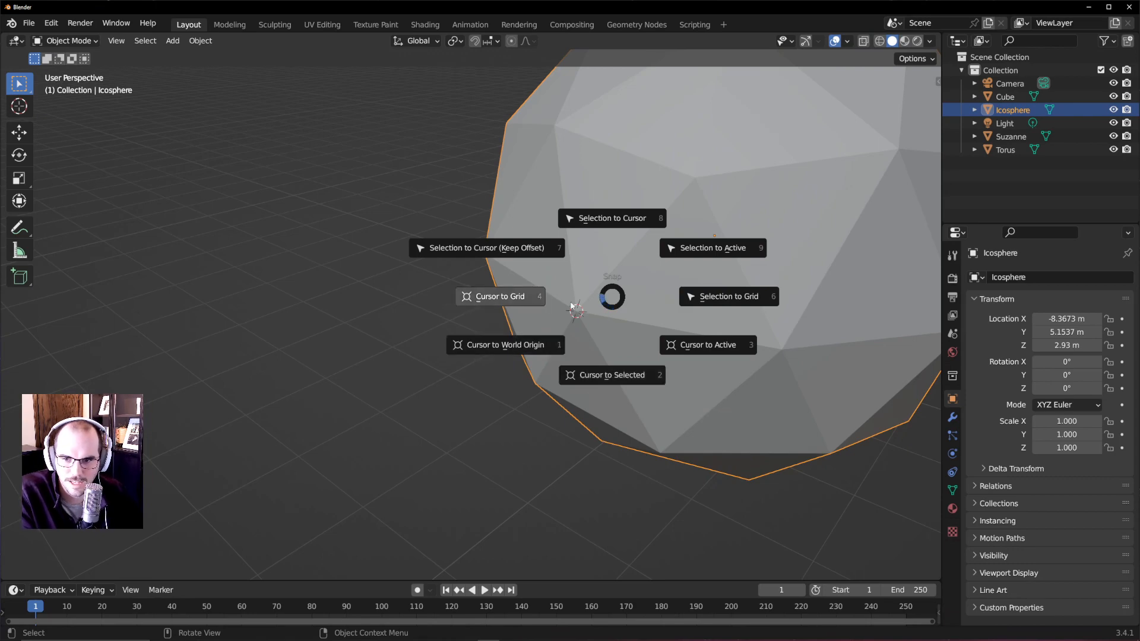
{"action": "left_click", "coordinate": [704, 312]}
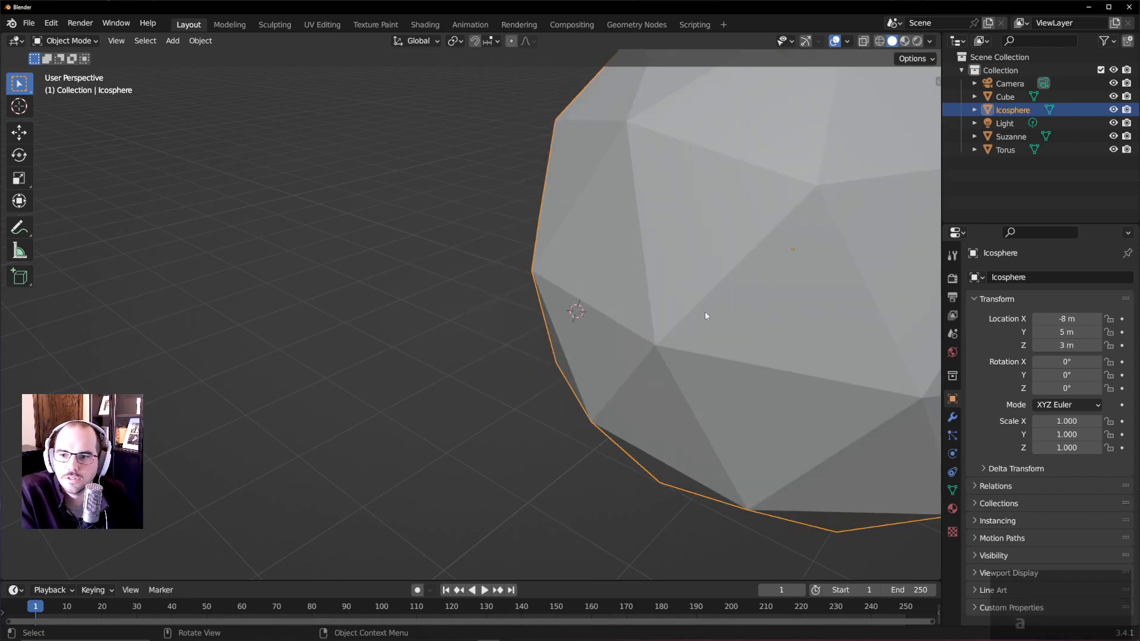
{"action": "middle_click_drag", "start_coordinate": [794, 326], "coordinate": [501, 295], "text": "shift"}
{"action": "key", "text": "ctrl+z"}
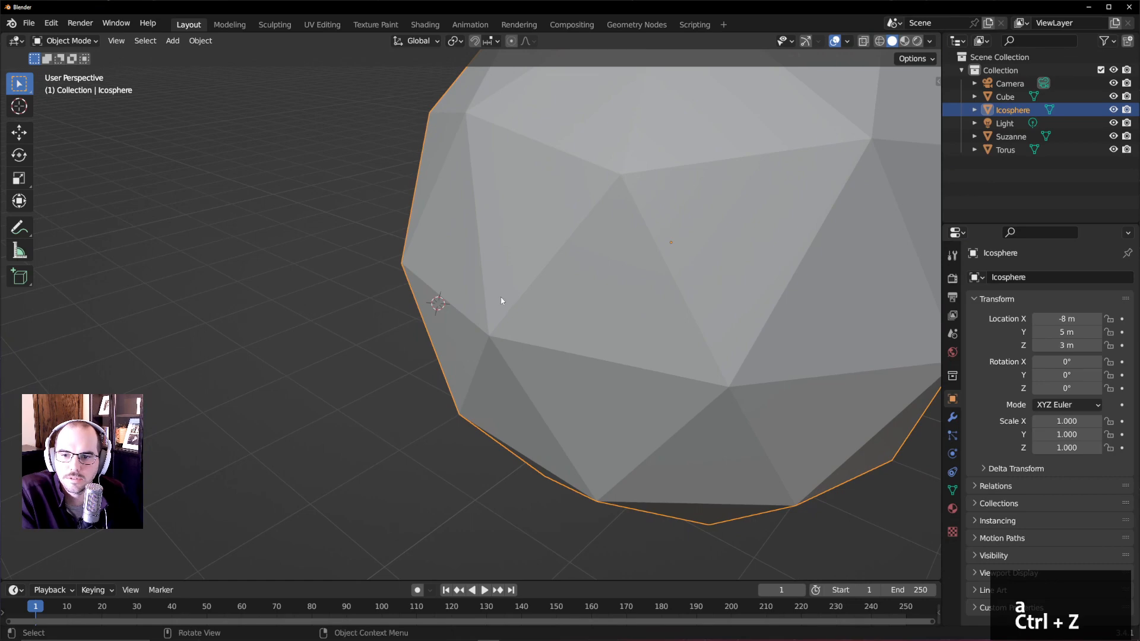
{"action": "key", "text": "ctrl+z"}
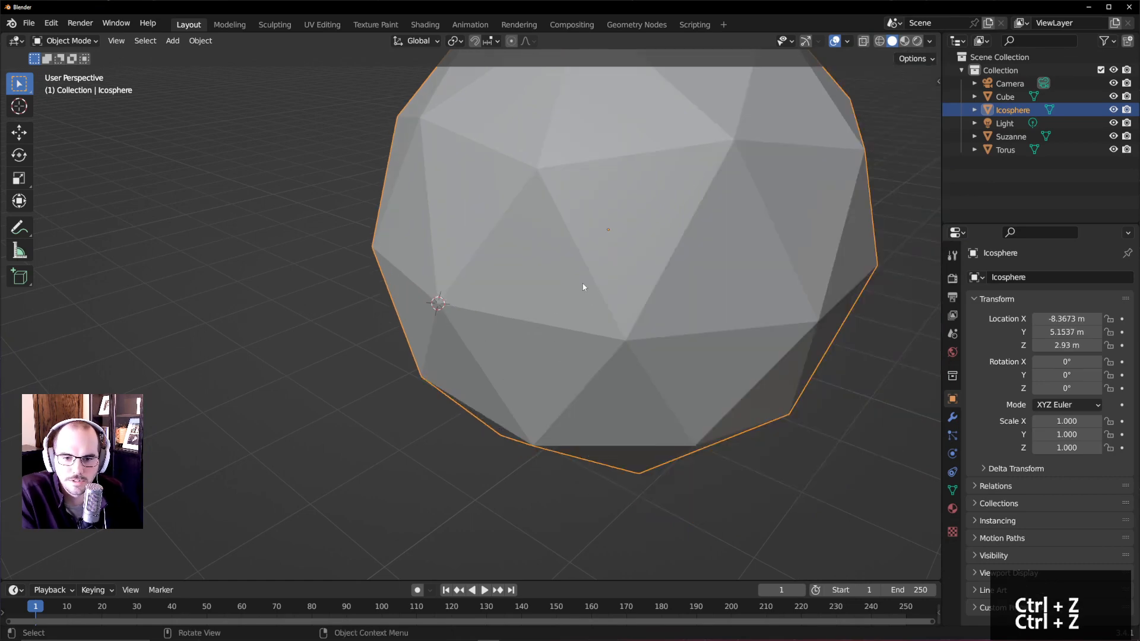
- Set the ico sphere's origin to the 3D cursor on its side vertex
{"action": "key", "text": "a"}
{"action": "left_click", "coordinate": [581, 283]}
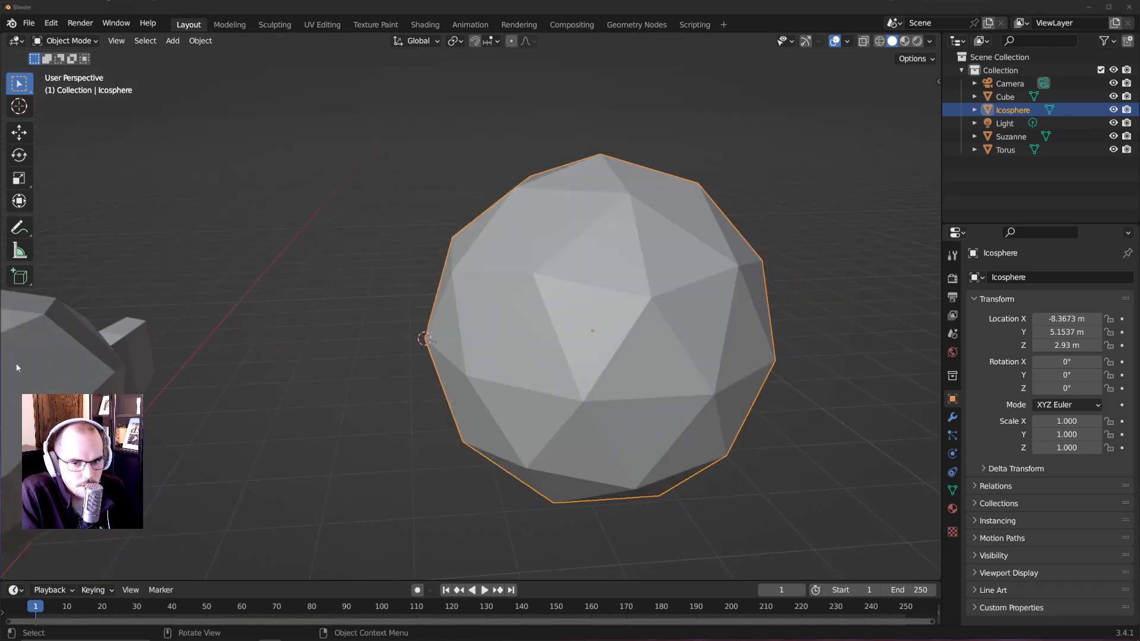
{"action": "middle_click_drag", "start_coordinate": [634, 355], "coordinate": [561, 339]}
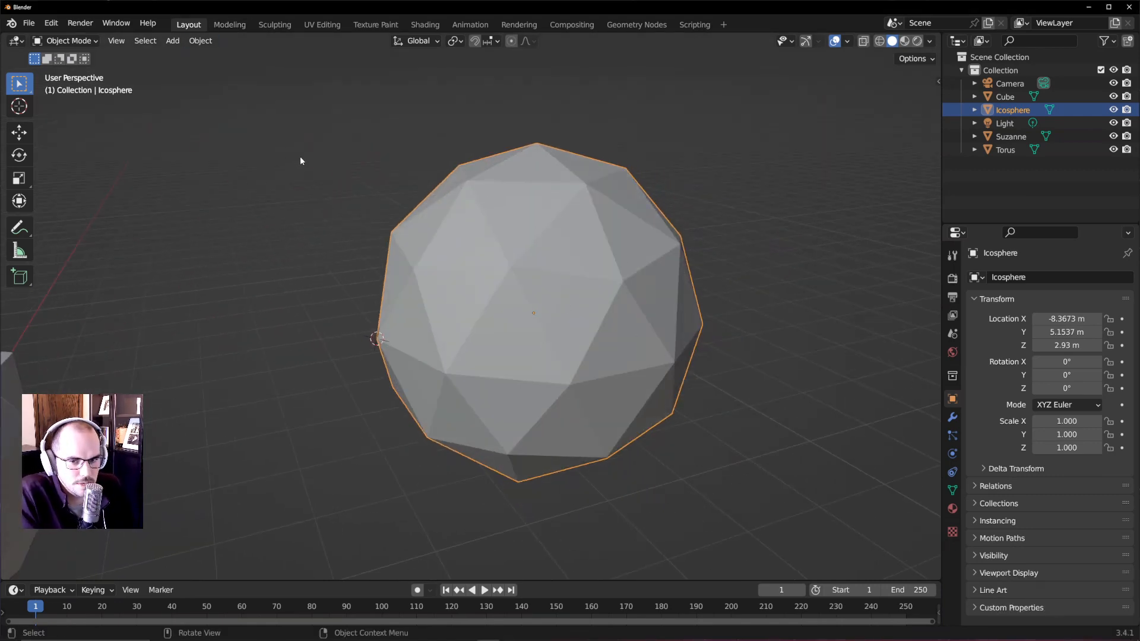
{"action": "left_click", "coordinate": [202, 43]}
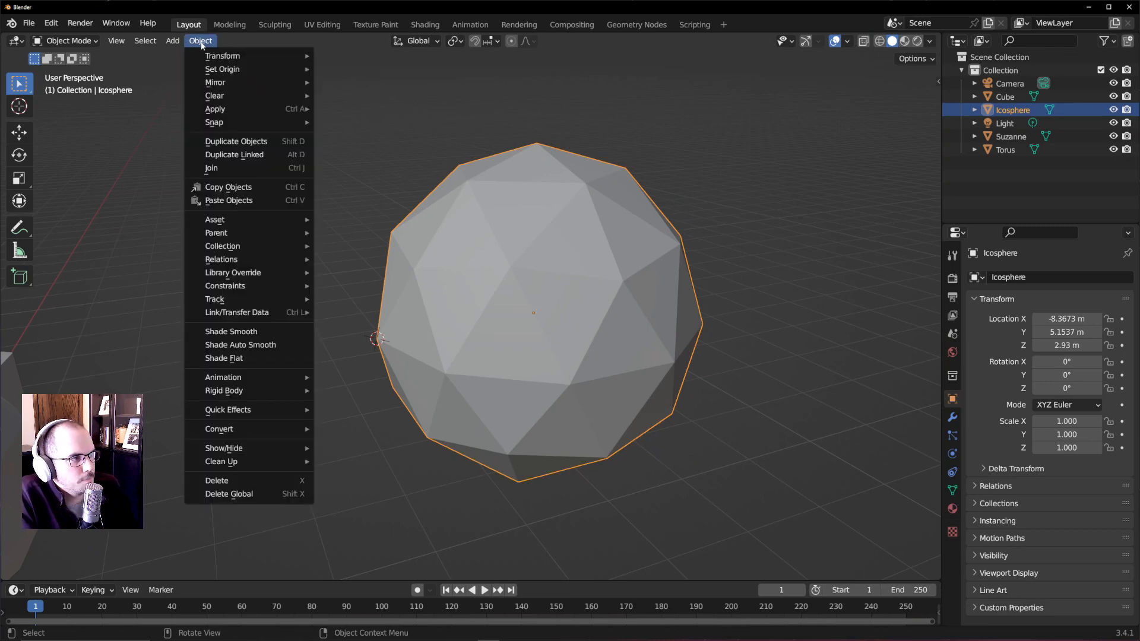
{"action": "mouse_move", "coordinate": [221, 70]}
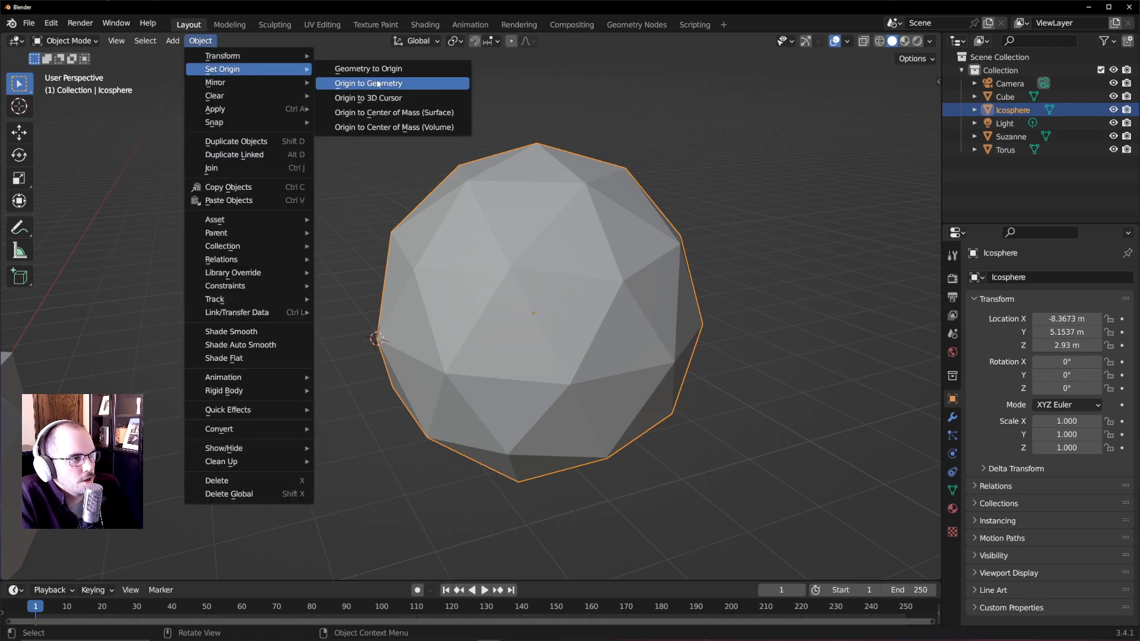
{"action": "left_click", "coordinate": [420, 98]}
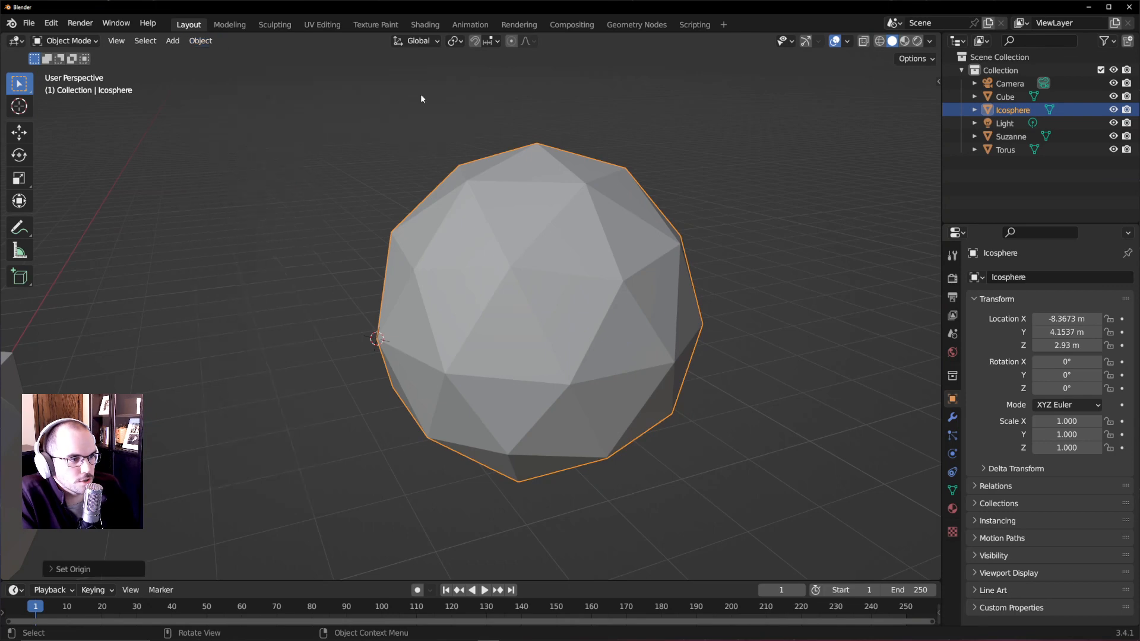
{"action": "scroll", "coordinate": [378, 365], "scroll_direction": "up", "scroll_amount": 3}
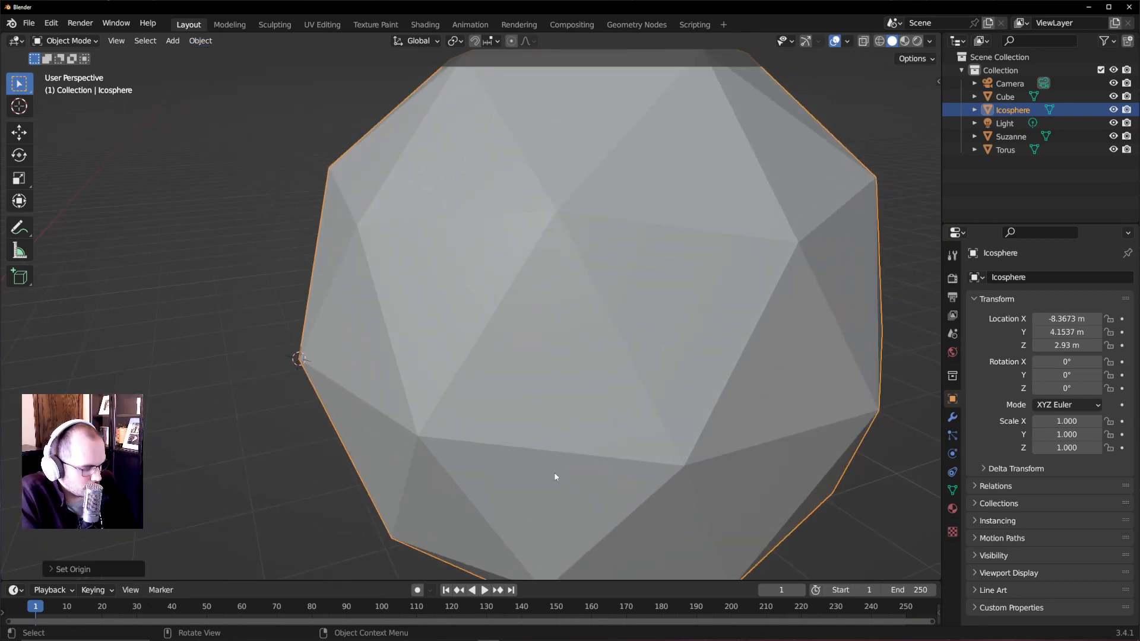
{"action": "key", "text": "r"}
{"action": "right_click", "coordinate": [634, 386]}
{"action": "scroll", "coordinate": [634, 389], "scroll_direction": "down", "scroll_amount": 3}
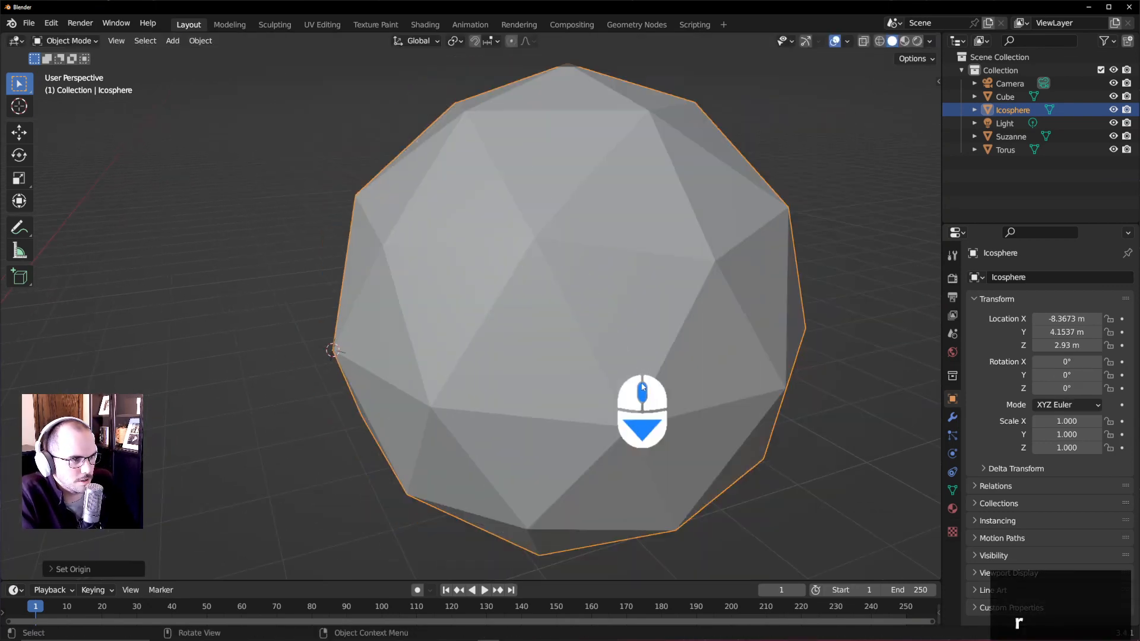
- Enter Edit Mode on the monkey and select the single vertex at the back of its head
{"action": "middle_click_drag", "start_coordinate": [451, 448], "coordinate": [247, 376]}
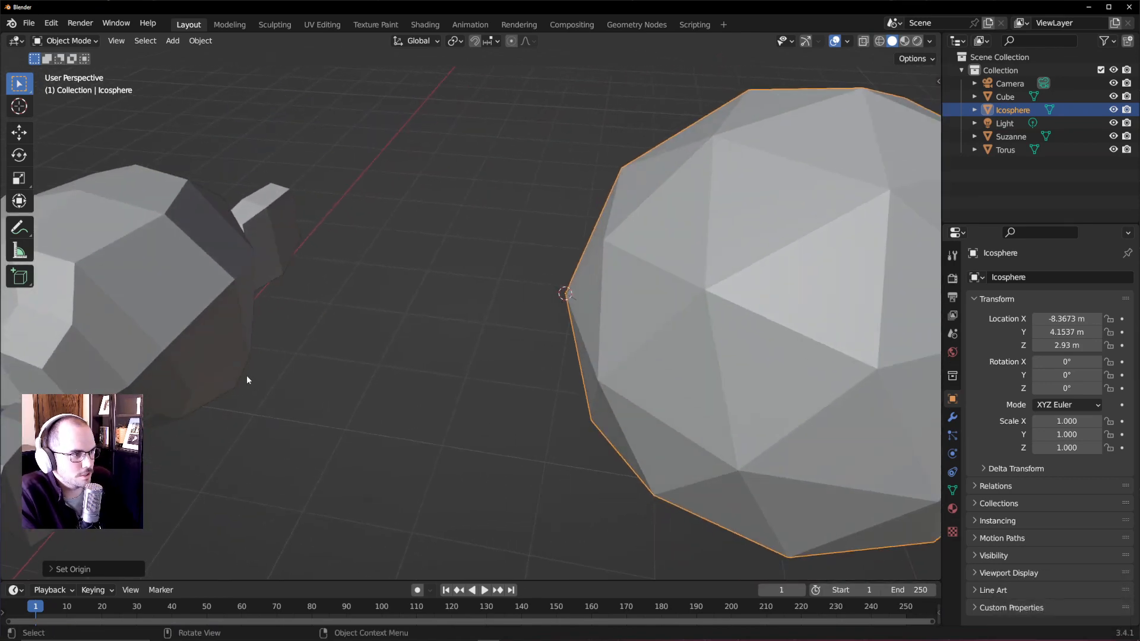
{"action": "left_click", "coordinate": [195, 287]}
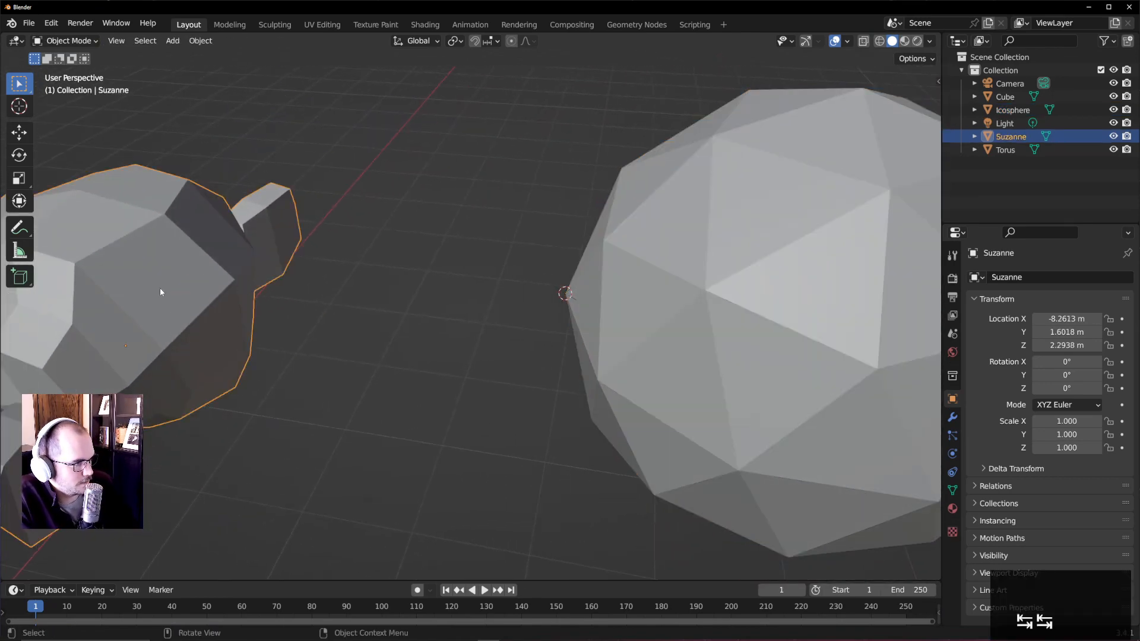
{"action": "middle_click_drag", "start_coordinate": [160, 292], "coordinate": [249, 276]}
{"action": "key", "text": "Tab"}
{"action": "left_click_drag", "start_coordinate": [251, 274], "coordinate": [281, 314]}
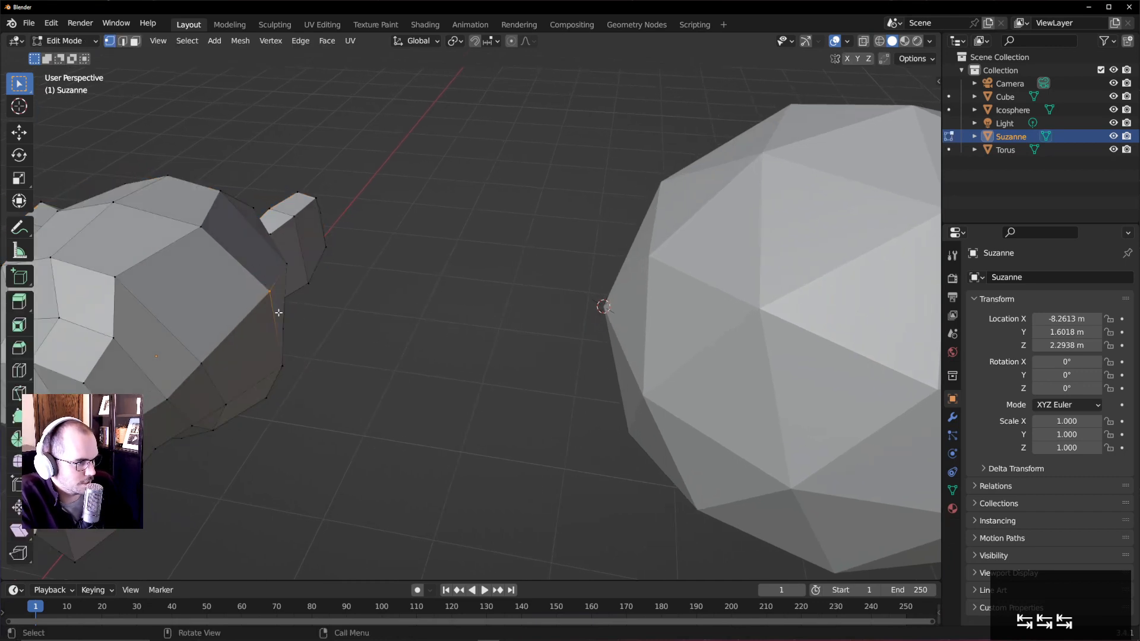
{"action": "key", "text": "shift+d"}
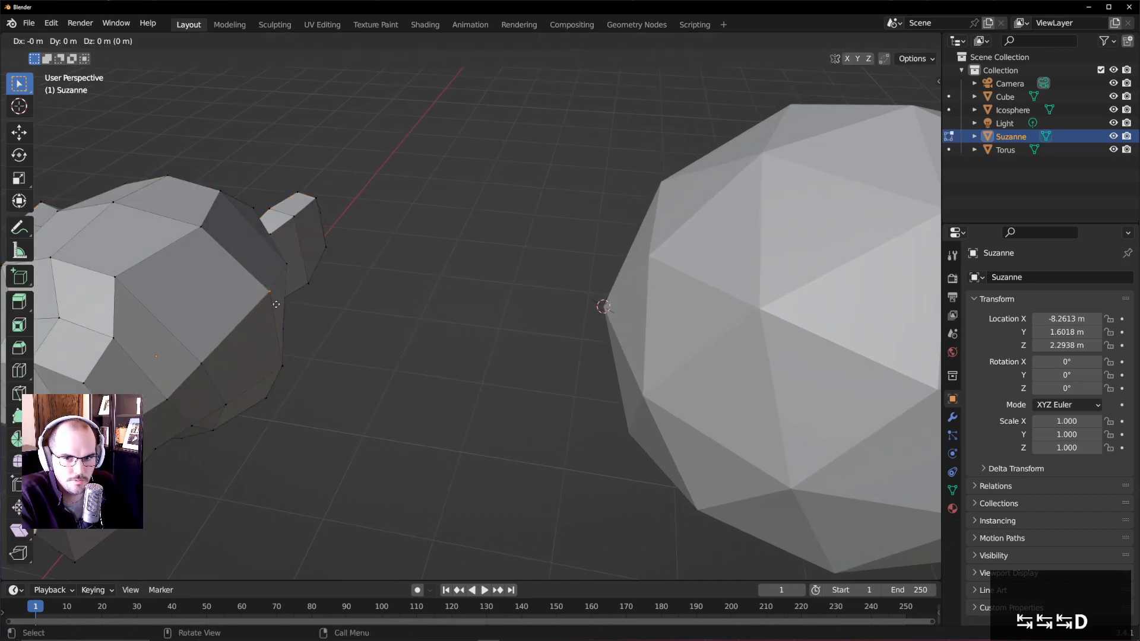
{"action": "right_click", "coordinate": [276, 304]}
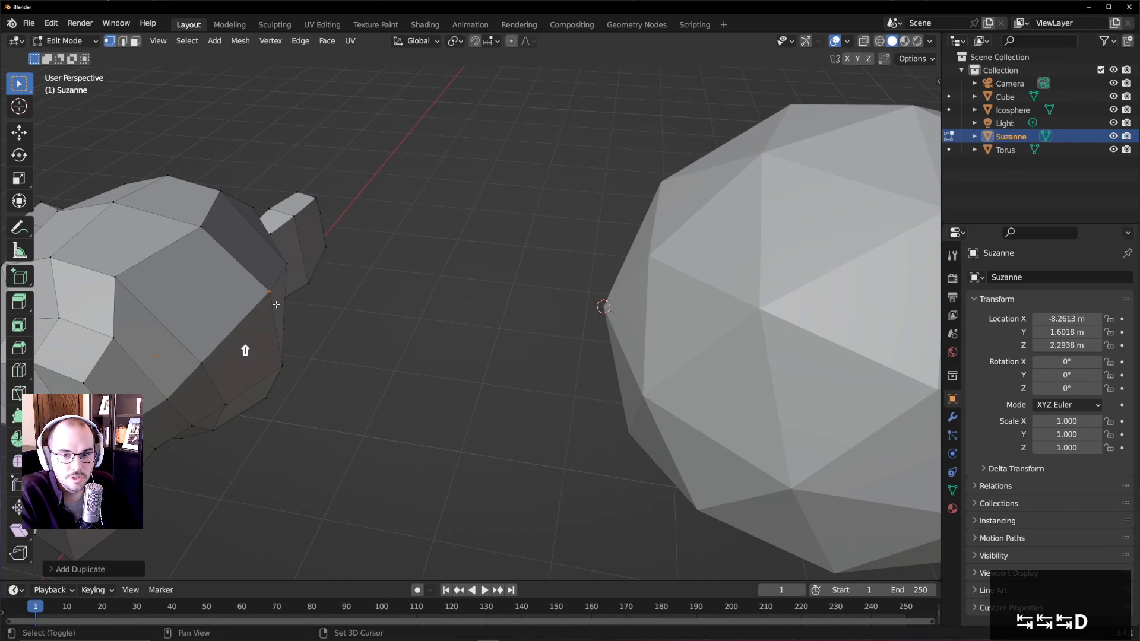
{"action": "key", "text": "shift+s"}
{"action": "key", "text": "Escape"}
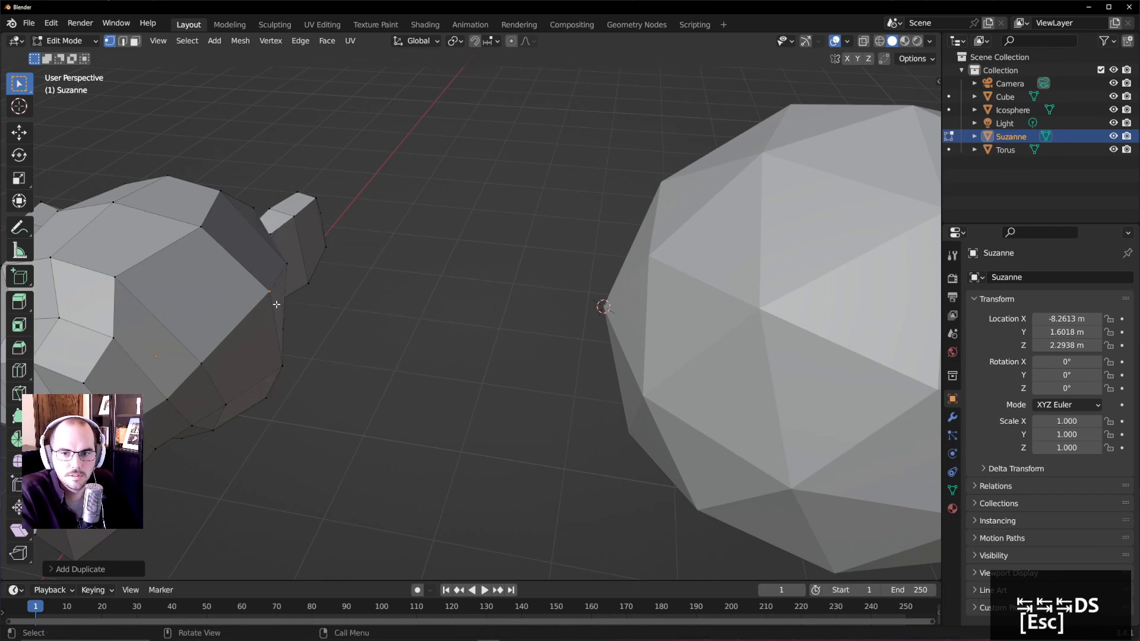
{"action": "key", "text": "ctrl+z"}
{"action": "key", "text": "ctrl+z"}
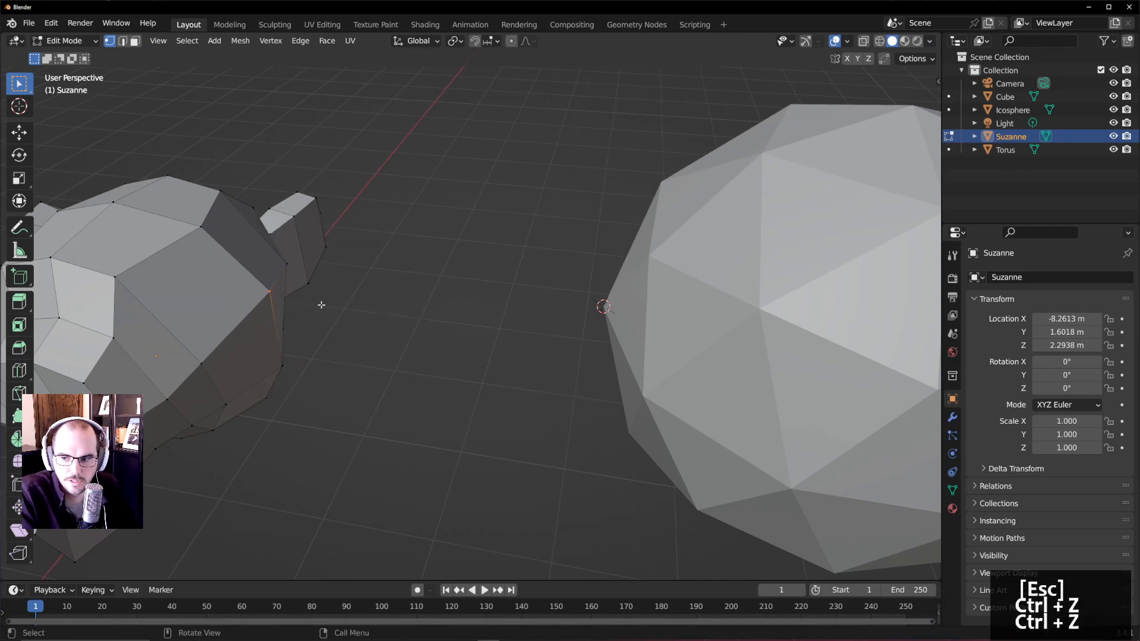
- Snap the 3D cursor to the selected vertex on the monkey's head and return to Object Mode
{"action": "key", "text": "shift+s"}
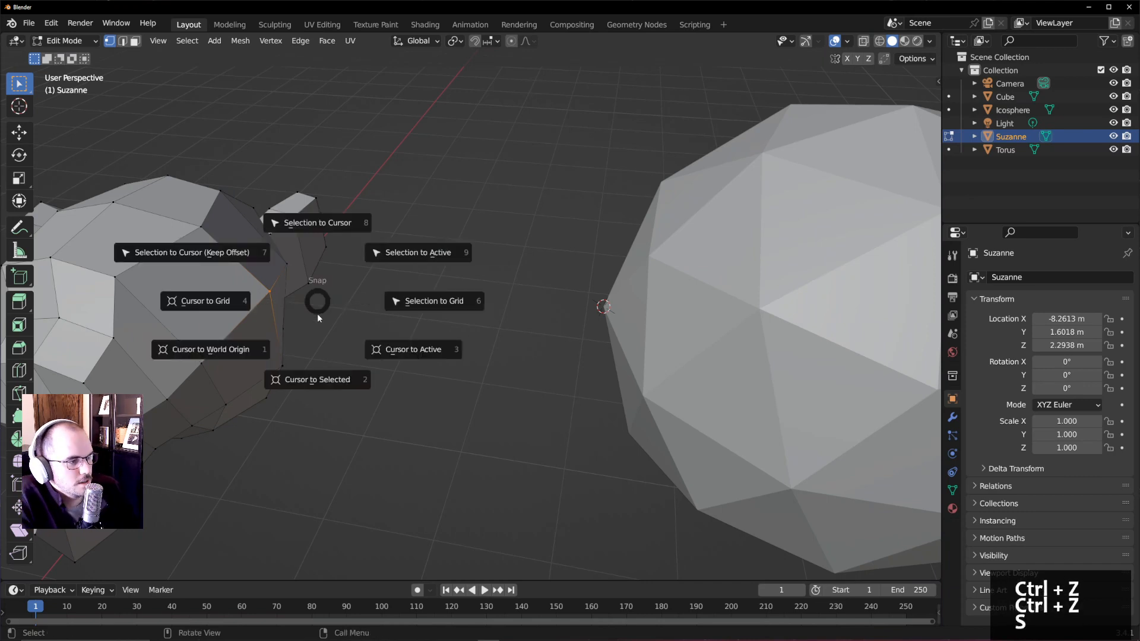
{"action": "left_click", "coordinate": [314, 383]}
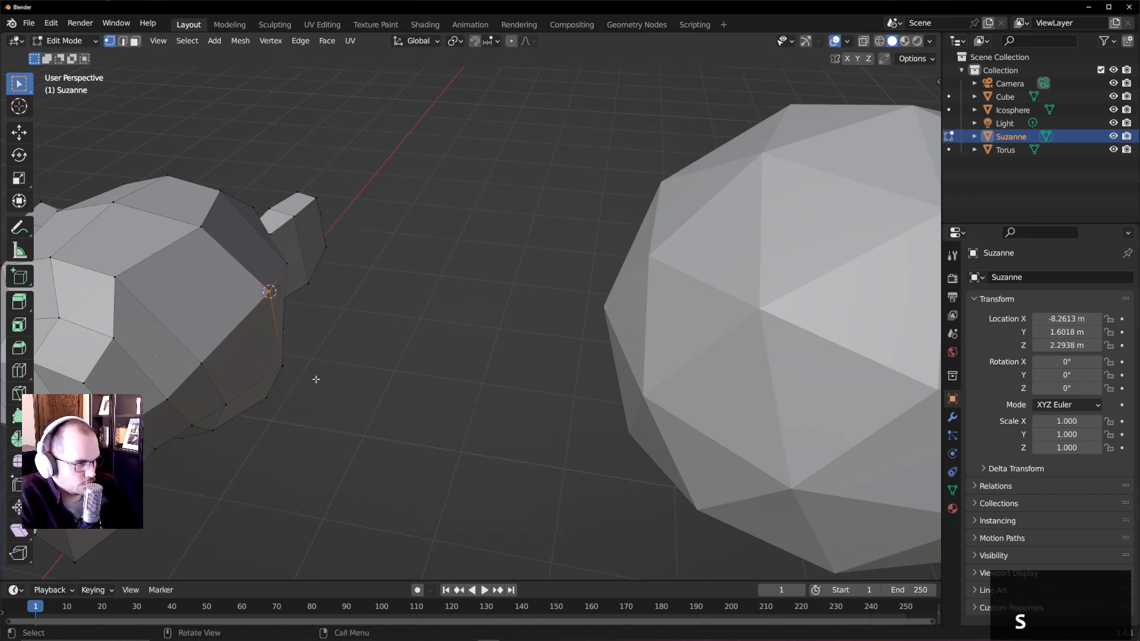
{"action": "key", "text": "Tab"}
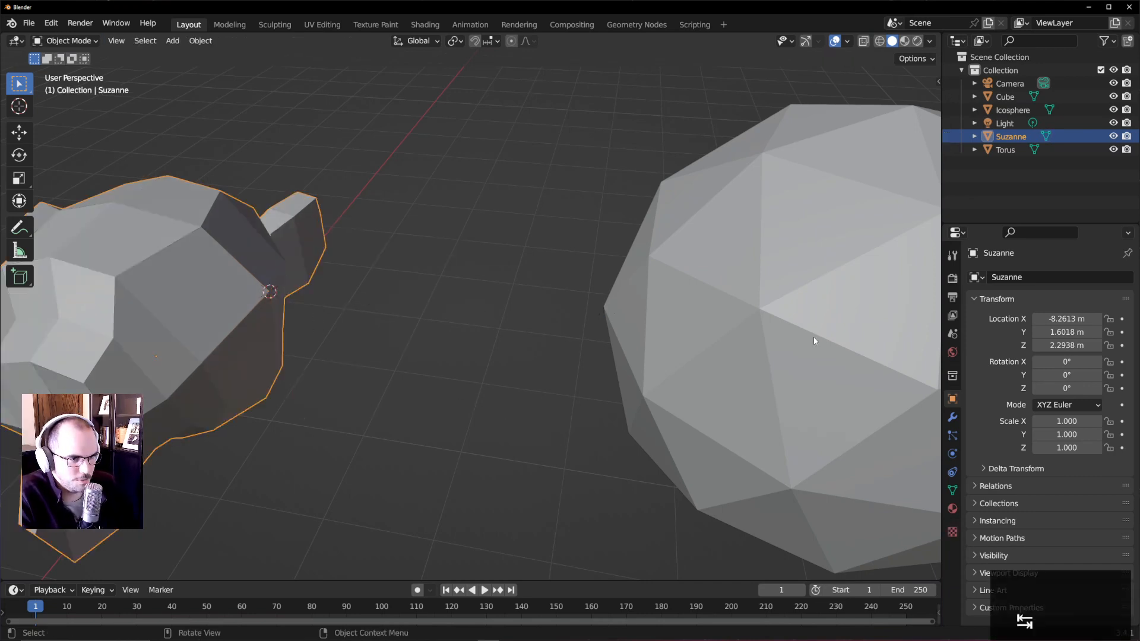
- Duplicate the ico sphere in place and snap the duplicate to the 3D cursor on the monkey's head
{"action": "left_click", "coordinate": [816, 307]}
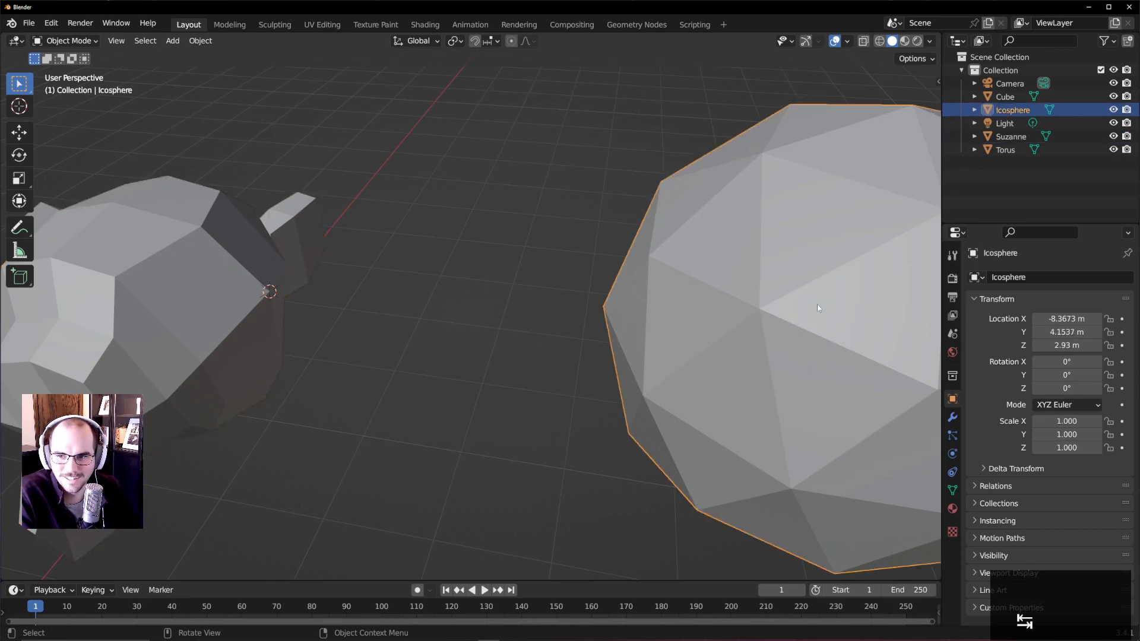
{"action": "key", "text": "shift+d"}
{"action": "left_click", "coordinate": [663, 307]}
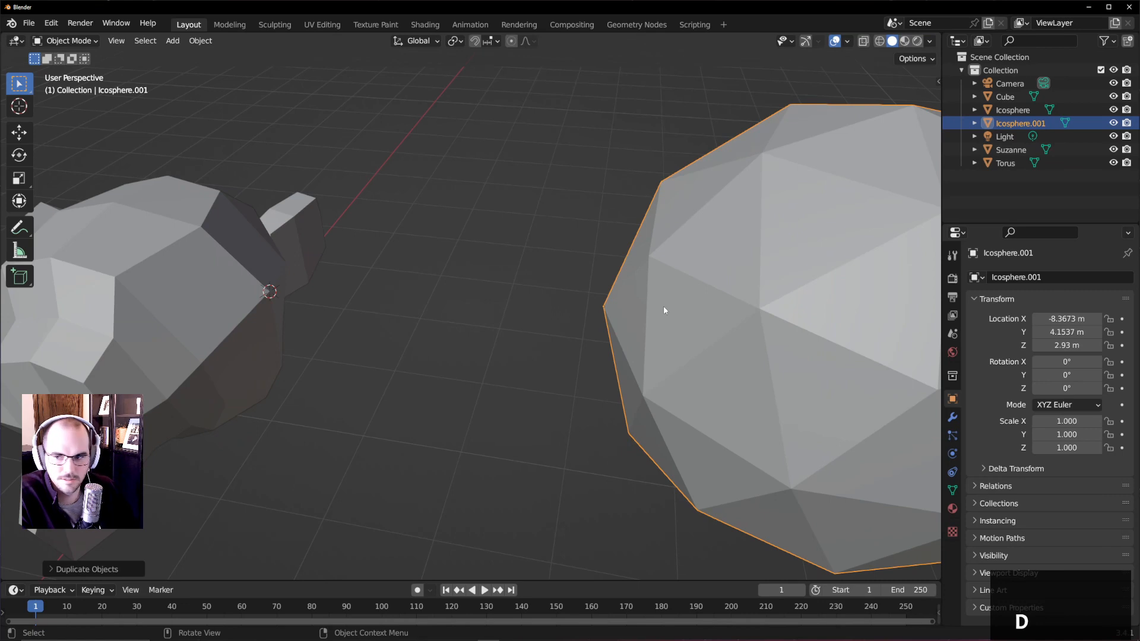
{"action": "key", "text": "shift"}
{"action": "key", "text": "shift+s"}
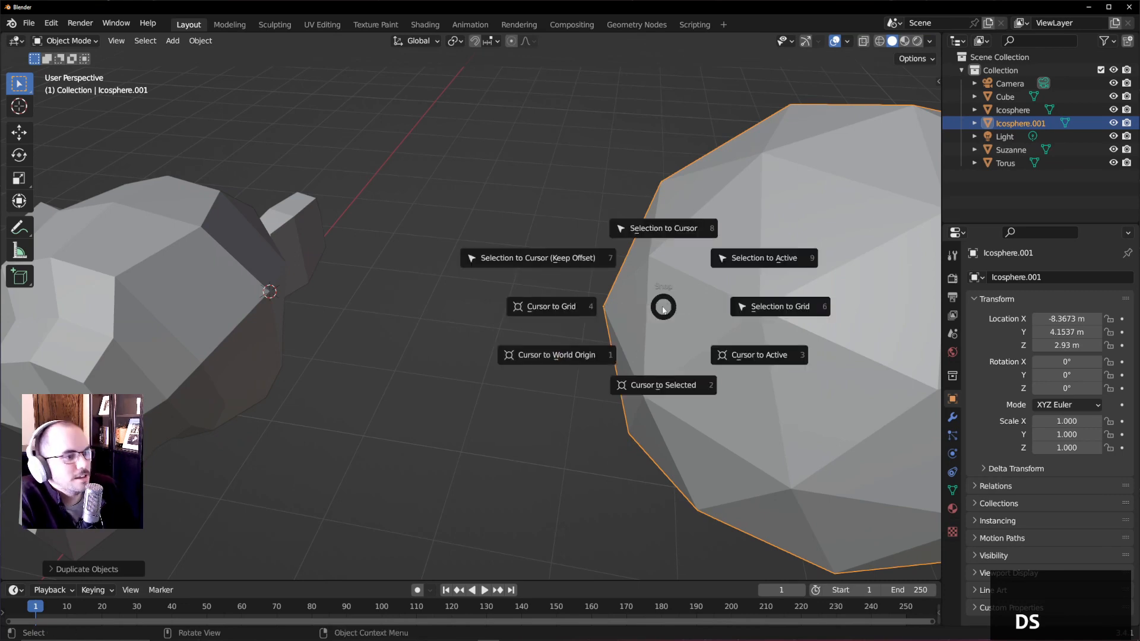
{"action": "left_click", "coordinate": [663, 231]}
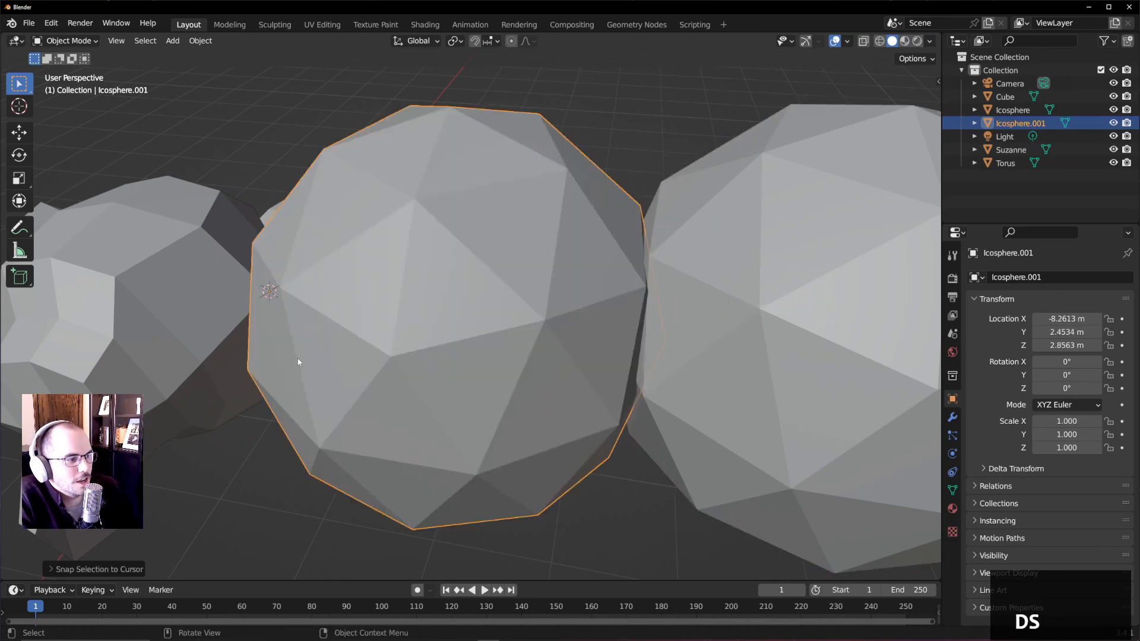
- Delete the original ico sphere, leaving the duplicate attached to the monkey's head
{"action": "middle_click_drag", "start_coordinate": [297, 363], "coordinate": [443, 366], "text": "shift"}
{"action": "left_click", "coordinate": [818, 372]}
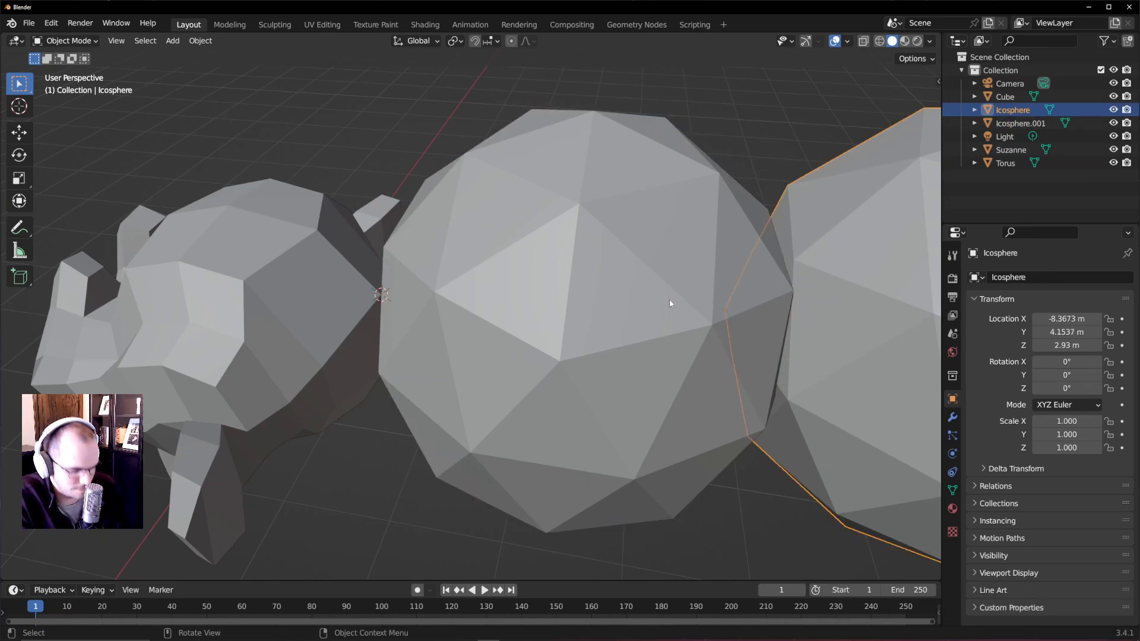
{"action": "key", "text": "Delete"}
- Select the monkey and the attached ico sphere and examine up close where their vertices meet at the 3D cursor
{"action": "scroll", "coordinate": [333, 315], "scroll_direction": "up", "scroll_amount": 5}
{"action": "scroll", "coordinate": [370, 310], "scroll_direction": "down", "scroll_amount": 2}
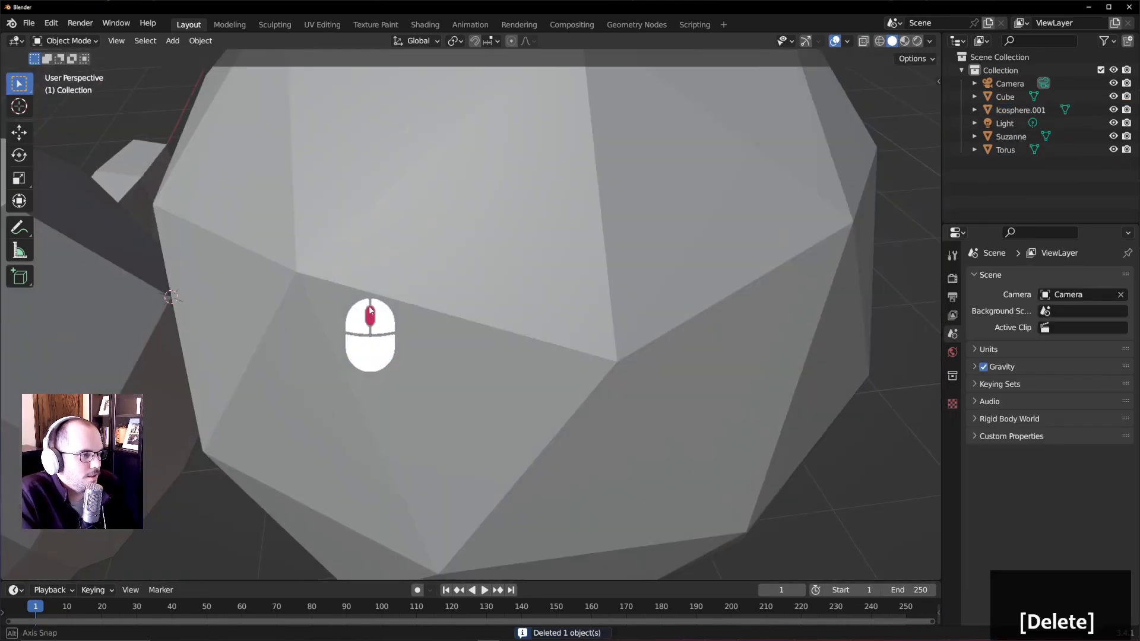
{"action": "middle_click_drag", "start_coordinate": [370, 310], "coordinate": [389, 309]}
{"action": "middle_click_drag", "start_coordinate": [389, 308], "coordinate": [269, 318], "text": "shift"}
{"action": "scroll", "coordinate": [415, 300], "scroll_direction": "up", "scroll_amount": 4}
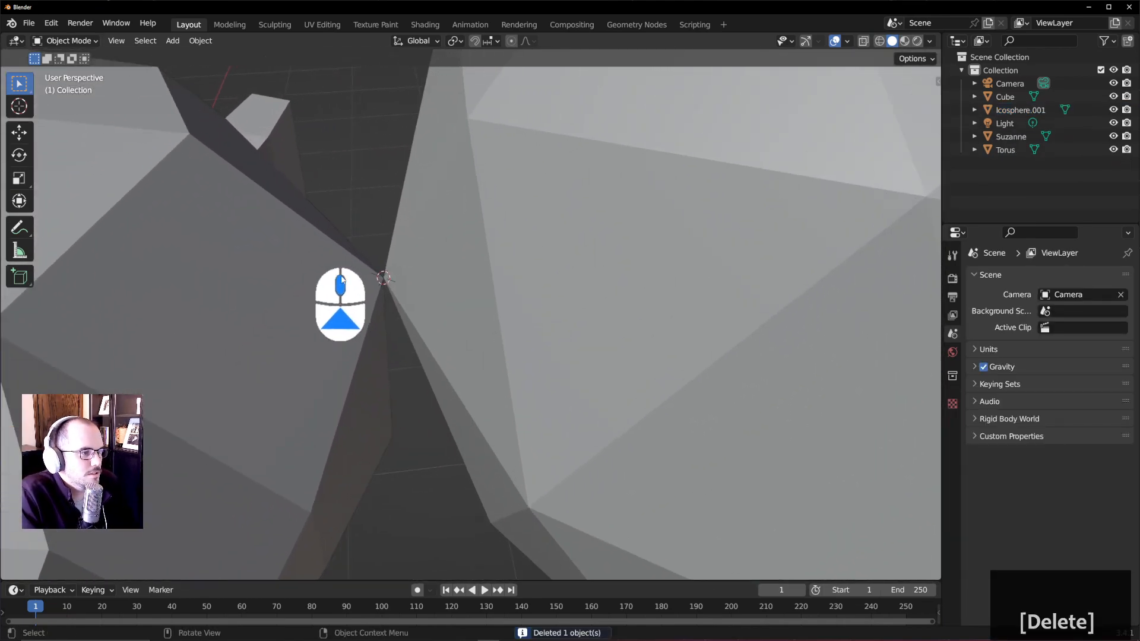
{"action": "scroll", "coordinate": [343, 278], "scroll_direction": "up", "scroll_amount": 1}
{"action": "left_click_drag", "start_coordinate": [354, 259], "coordinate": [395, 294]}
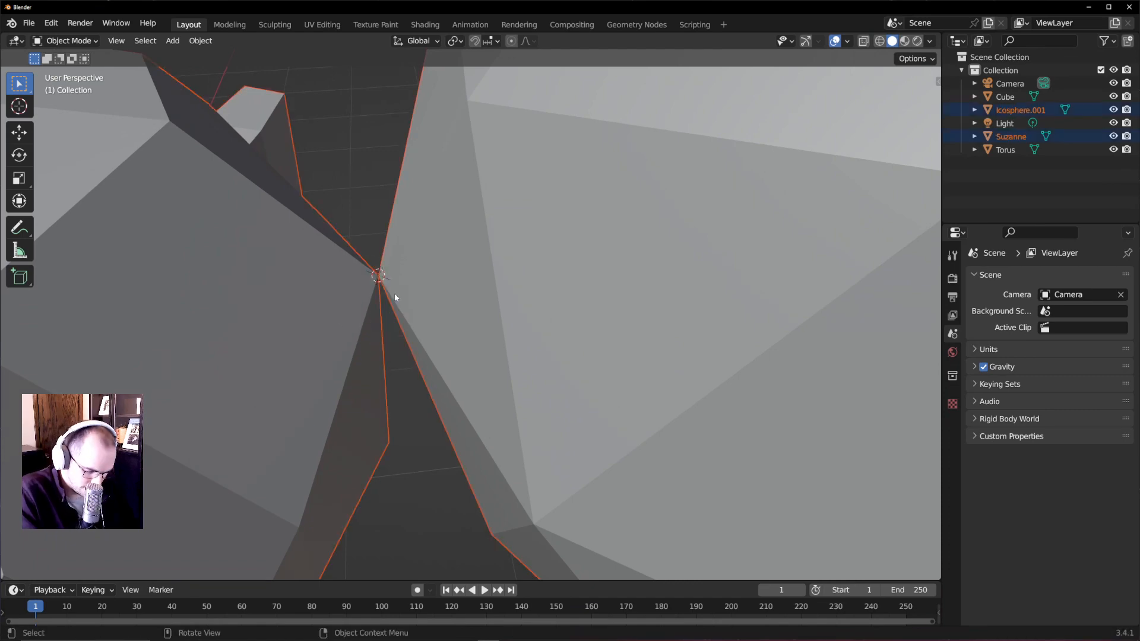
{"action": "key", "text": "KP_Decimal"}
{"action": "scroll", "coordinate": [415, 293], "scroll_direction": "up", "scroll_amount": 6}
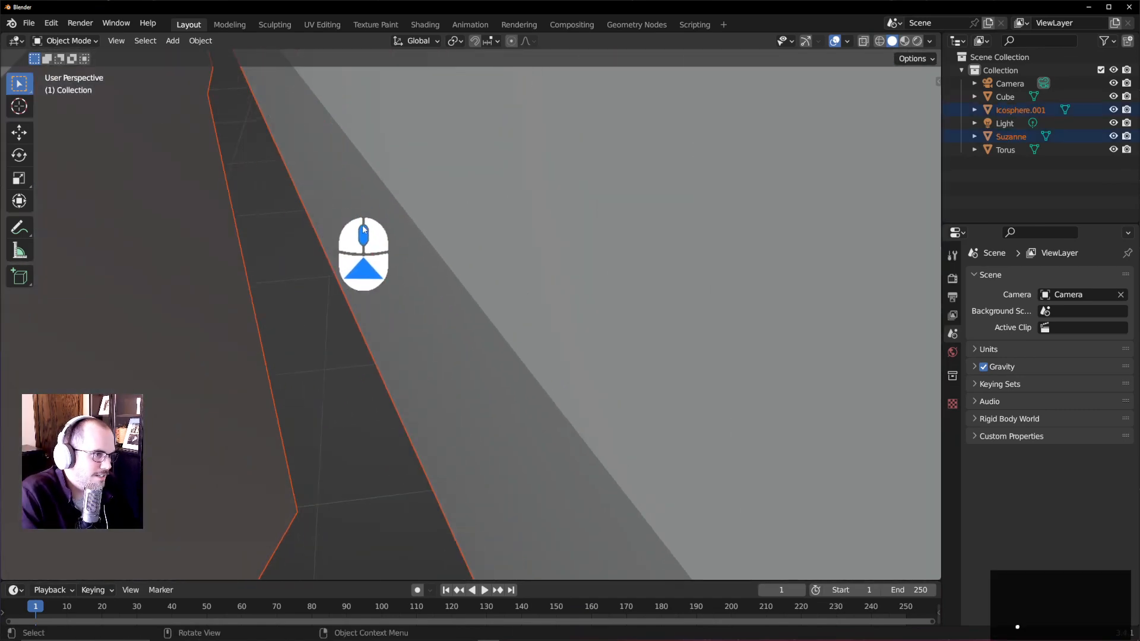
{"action": "middle_click_drag", "start_coordinate": [363, 226], "coordinate": [630, 544], "text": "shift"}
{"action": "scroll", "coordinate": [617, 438], "scroll_direction": "up", "scroll_amount": 2}
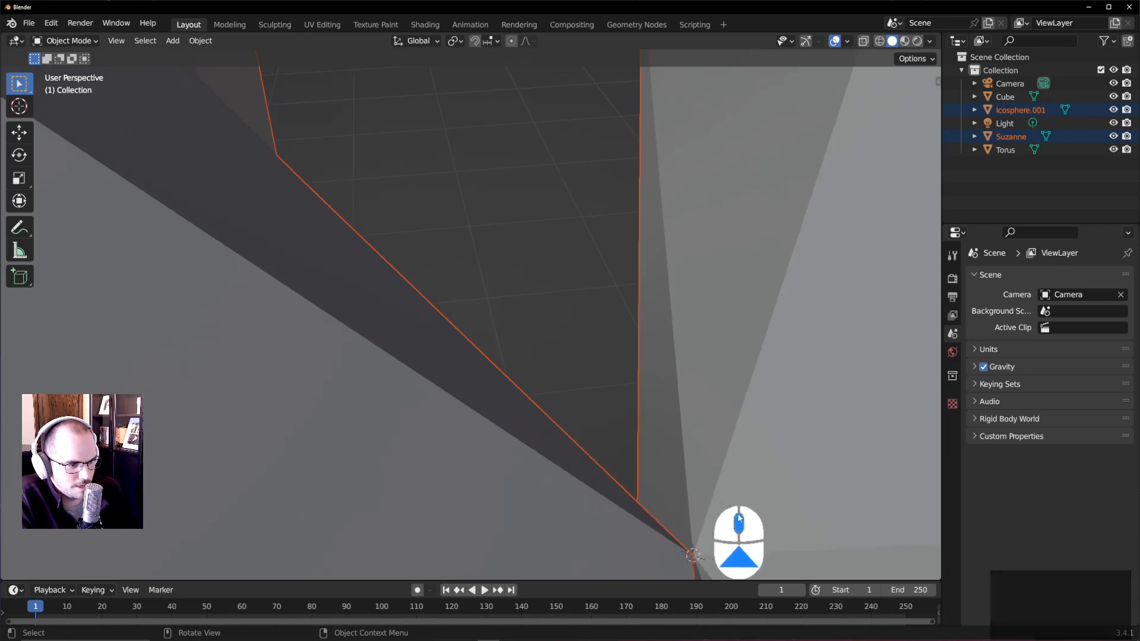
{"action": "middle_click_drag", "start_coordinate": [738, 517], "coordinate": [681, 437], "text": "shift"}
{"action": "scroll", "coordinate": [582, 420], "scroll_direction": "up", "scroll_amount": 2}
{"action": "scroll", "coordinate": [582, 425], "scroll_direction": "down", "scroll_amount": 14}
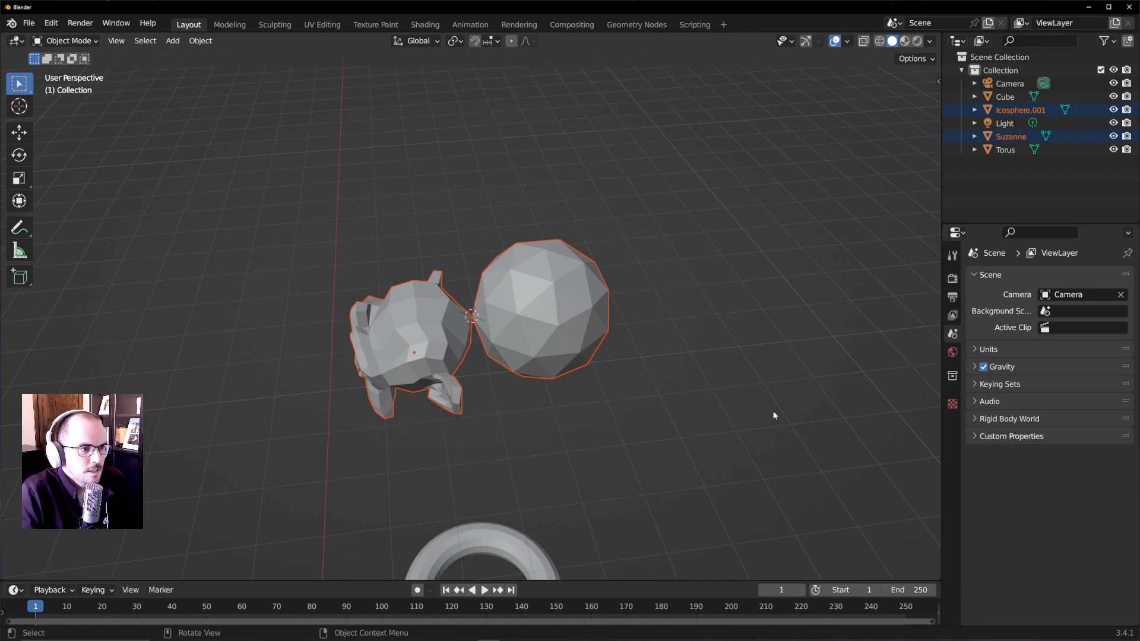
- Try rotating the attached ico sphere about its vertex origin on the monkey's head
{"action": "left_click", "coordinate": [615, 360]}
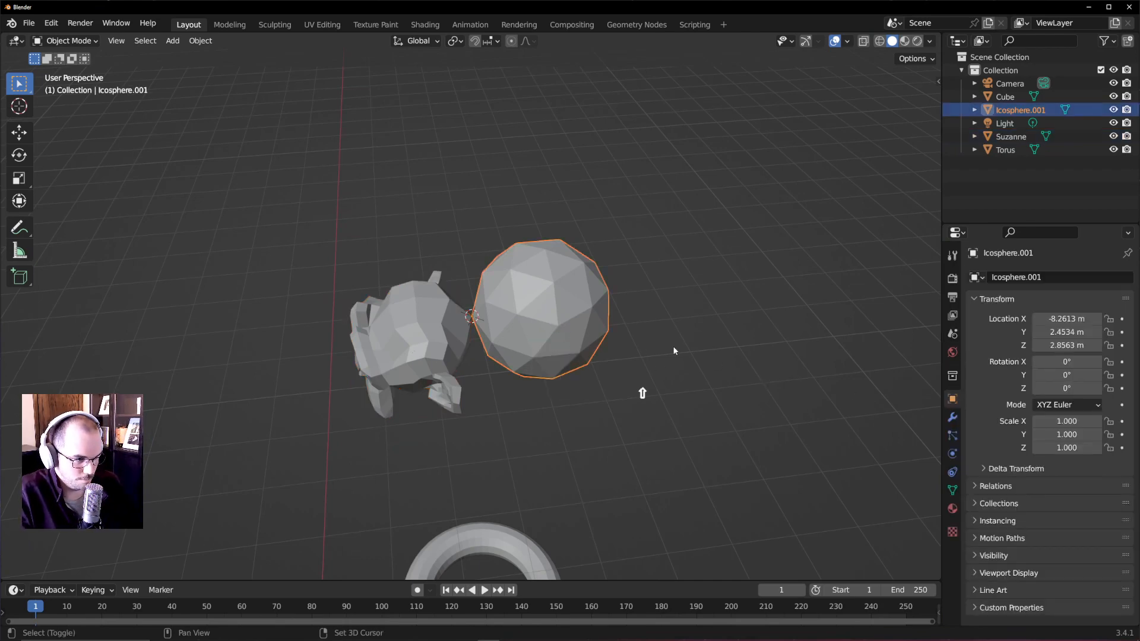
{"action": "middle_click_drag", "start_coordinate": [632, 320], "coordinate": [529, 219], "text": "shift"}
{"action": "scroll", "coordinate": [415, 151], "scroll_direction": "up", "scroll_amount": 3}
{"action": "middle_click_drag", "start_coordinate": [424, 155], "coordinate": [493, 430], "text": "shift"}
{"action": "scroll", "coordinate": [763, 503], "scroll_direction": "up", "scroll_amount": 1}
{"action": "key", "text": "r"}
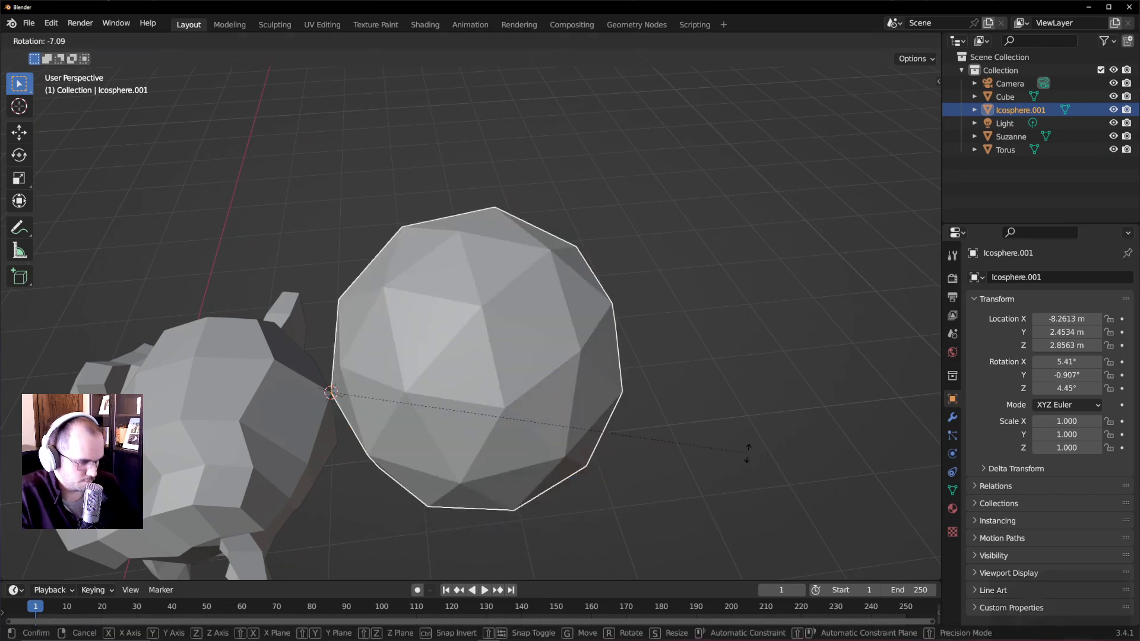
{"action": "right_click", "coordinate": [760, 496]}
{"action": "key", "text": "r"}
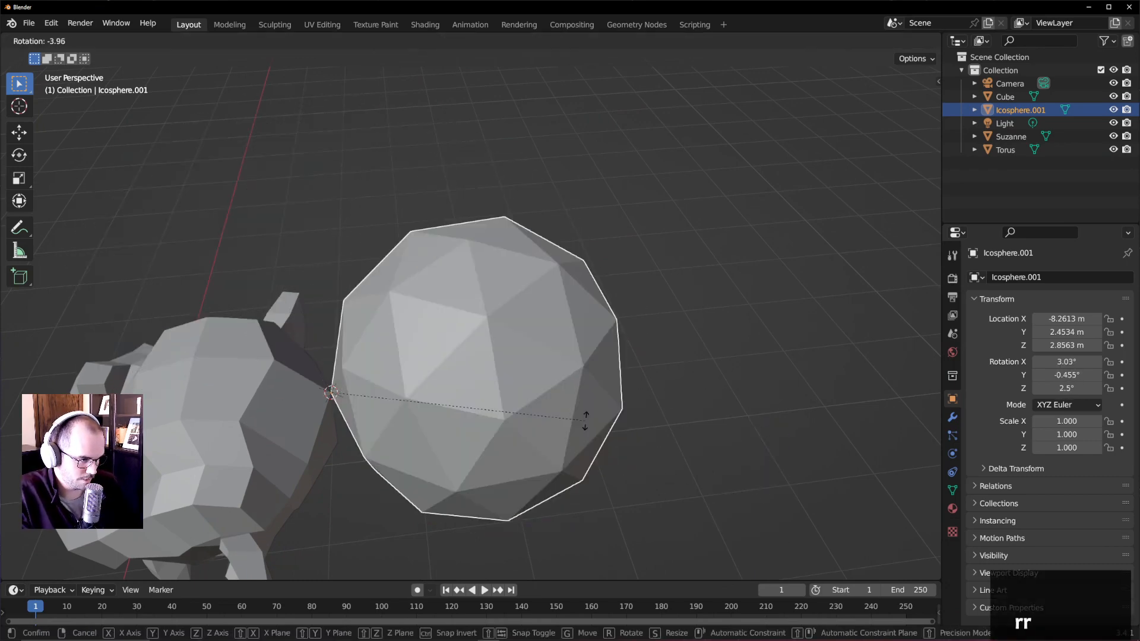
{"action": "right_click", "coordinate": [510, 376]}
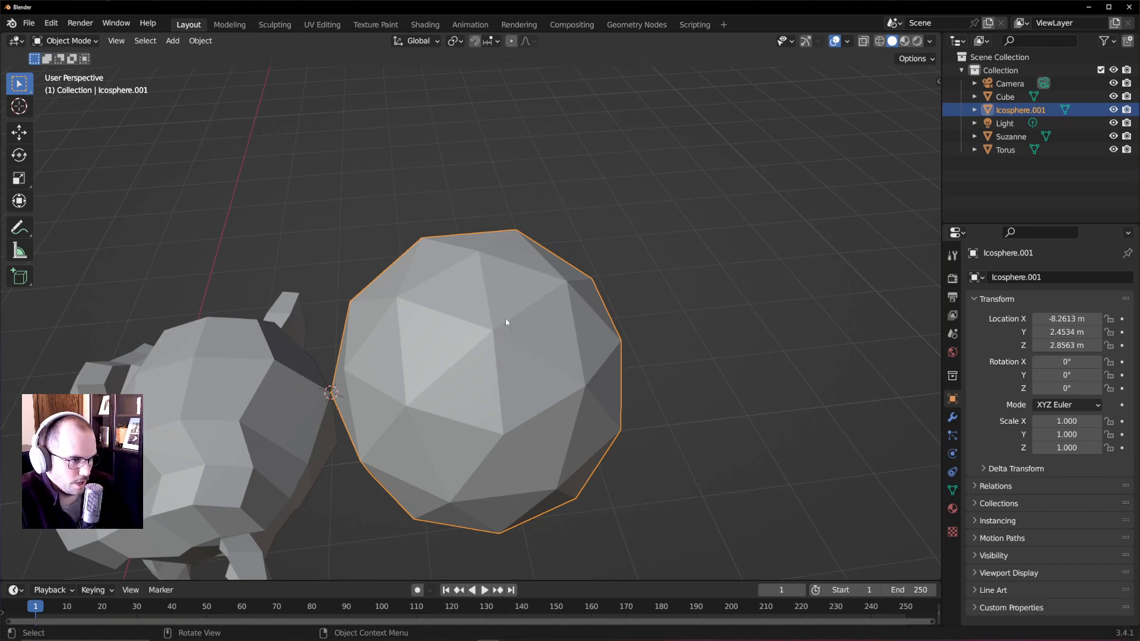
- Set the ico sphere's origin back to its geometry and try rotating it about its centre
{"action": "left_click", "coordinate": [200, 41]}
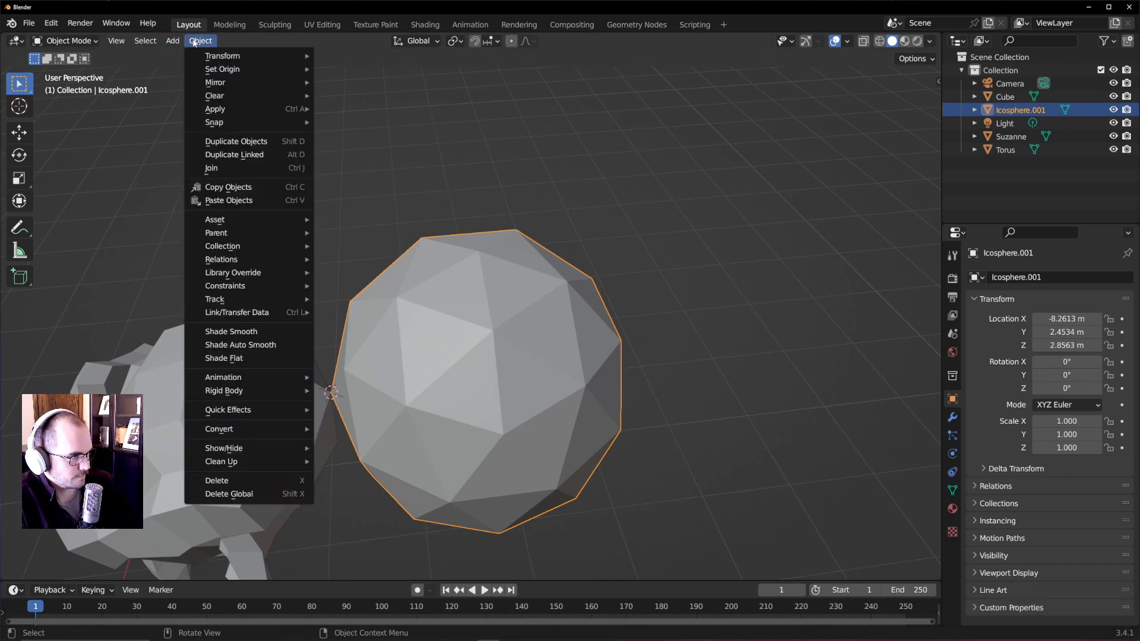
{"action": "mouse_move", "coordinate": [229, 70]}
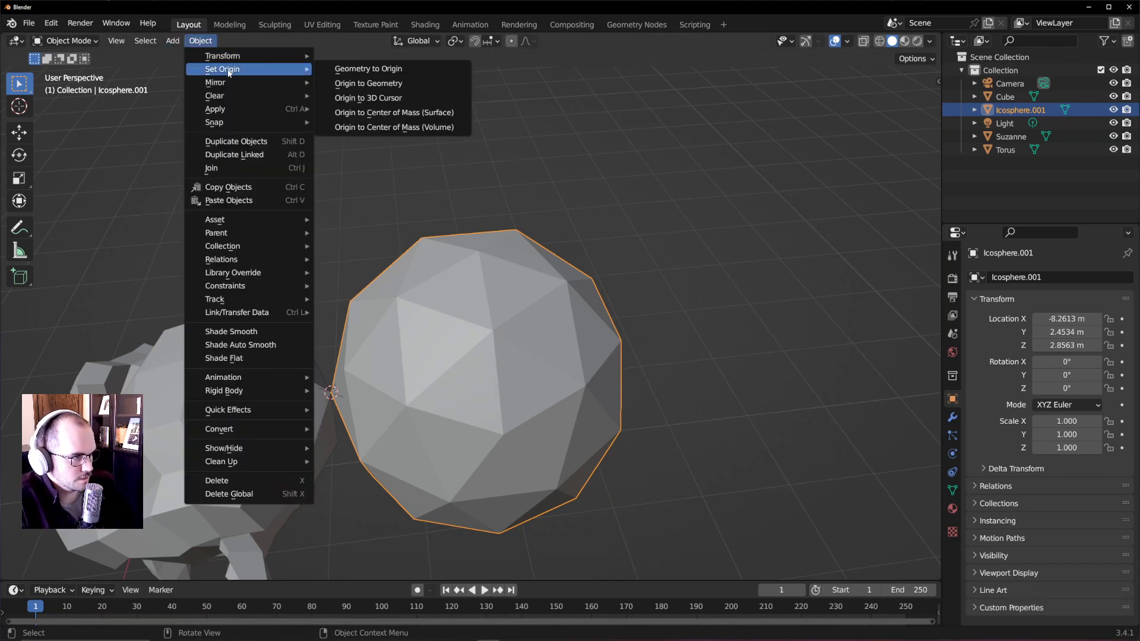
{"action": "left_click", "coordinate": [391, 87]}
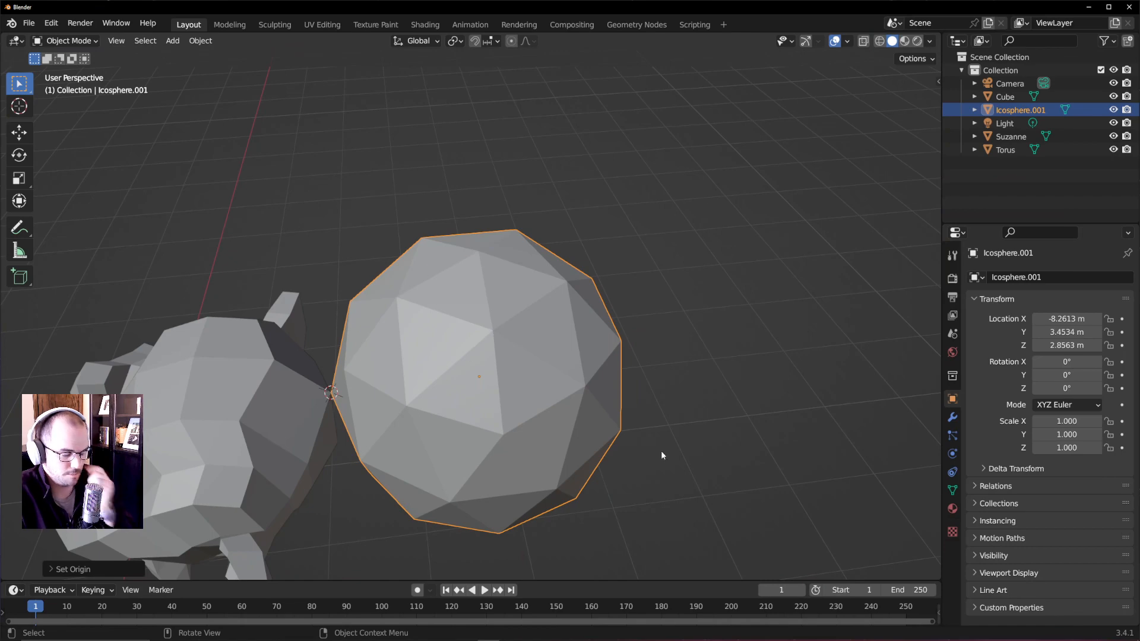
{"action": "key", "text": "r"}
{"action": "right_click", "coordinate": [467, 385]}
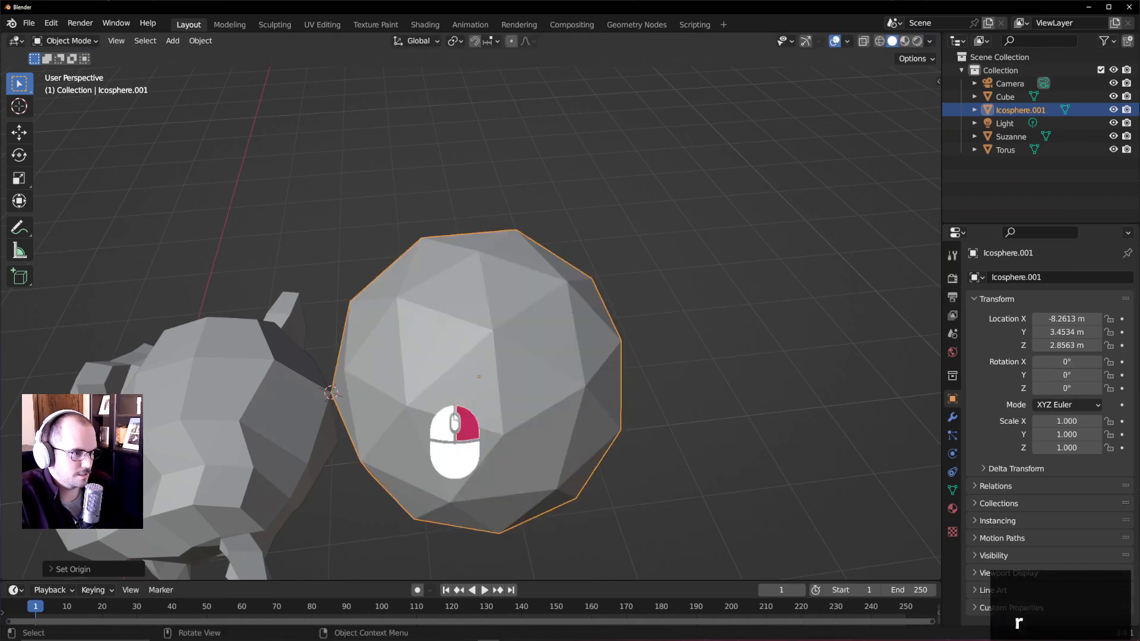
{"action": "left_click", "coordinate": [200, 40]}
{"action": "left_click", "coordinate": [202, 39]}
{"action": "left_click", "coordinate": [201, 41]}
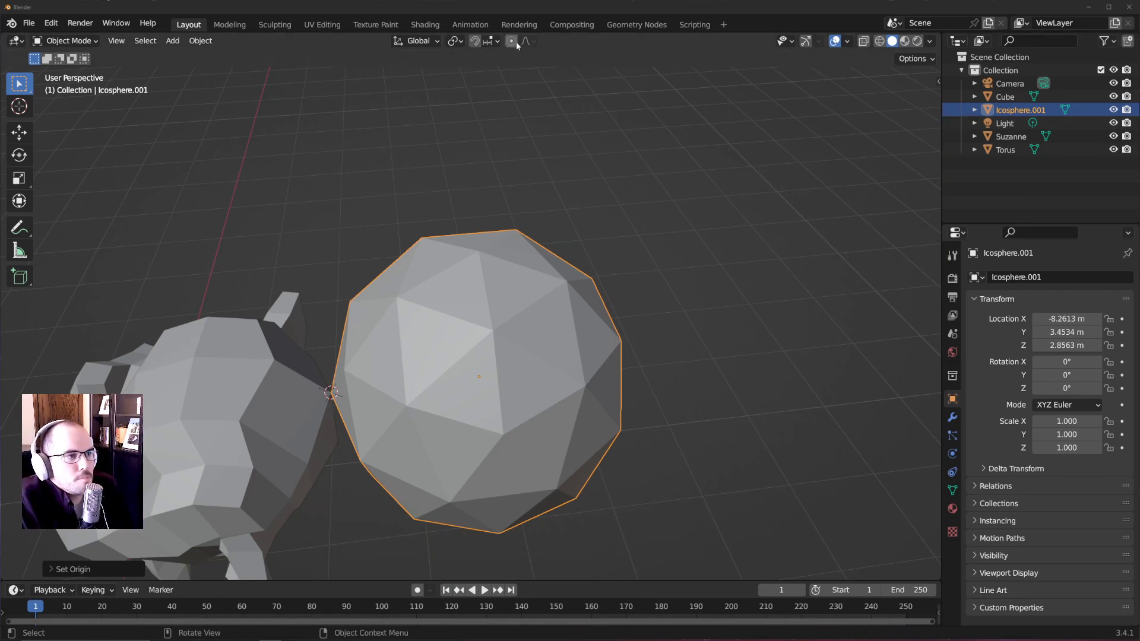
- Turn on snapping with the Increment target and move the ico sphere 2 m along Y, away from the monkey
{"action": "left_click", "coordinate": [475, 42]}
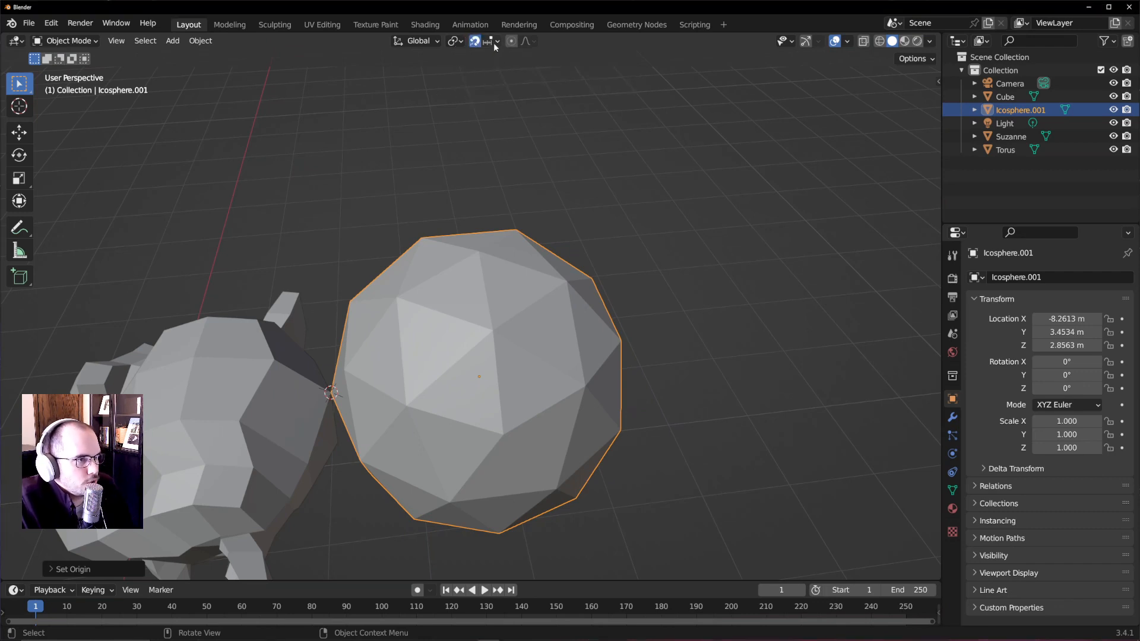
{"action": "left_click", "coordinate": [496, 42]}
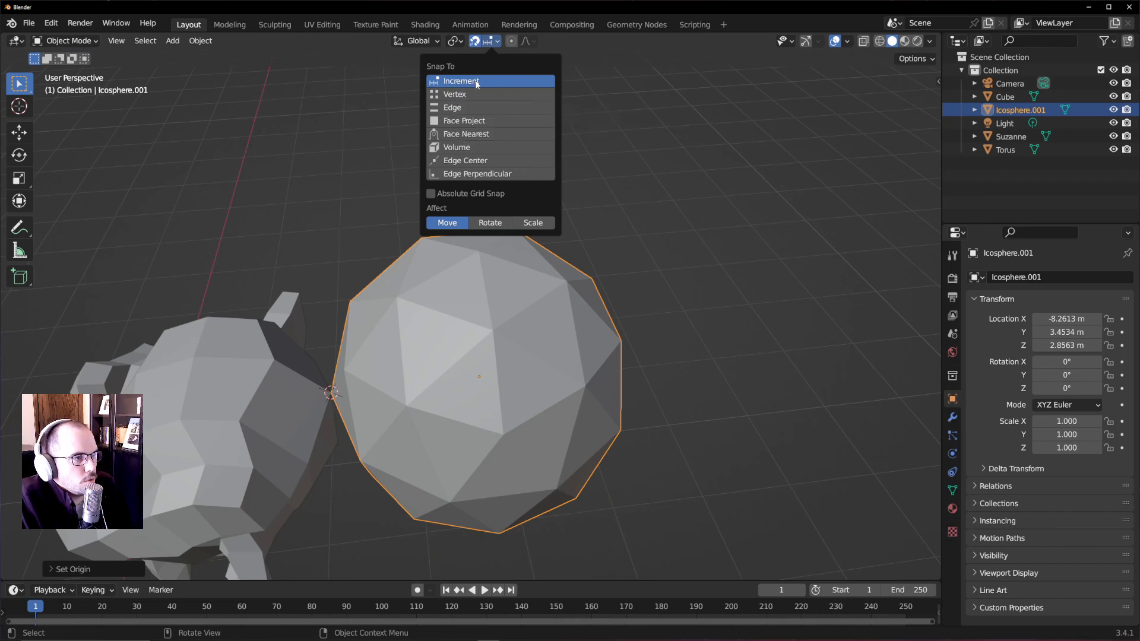
{"action": "scroll", "coordinate": [491, 392], "scroll_direction": "down", "scroll_amount": 5}
{"action": "key", "text": "g"}
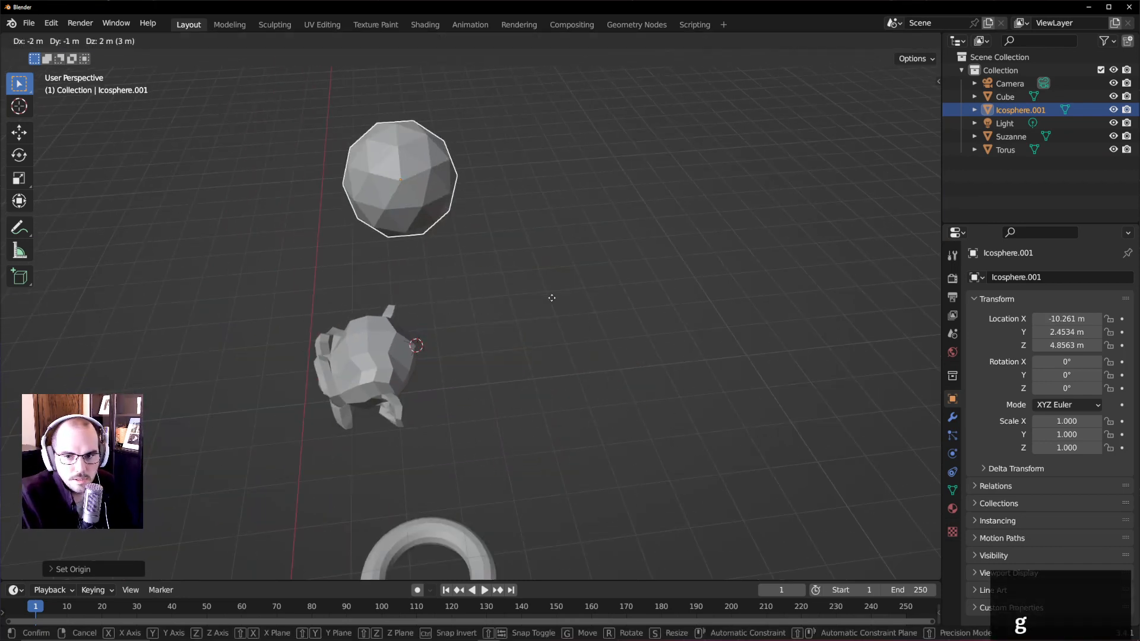
{"action": "left_click", "coordinate": [515, 445]}
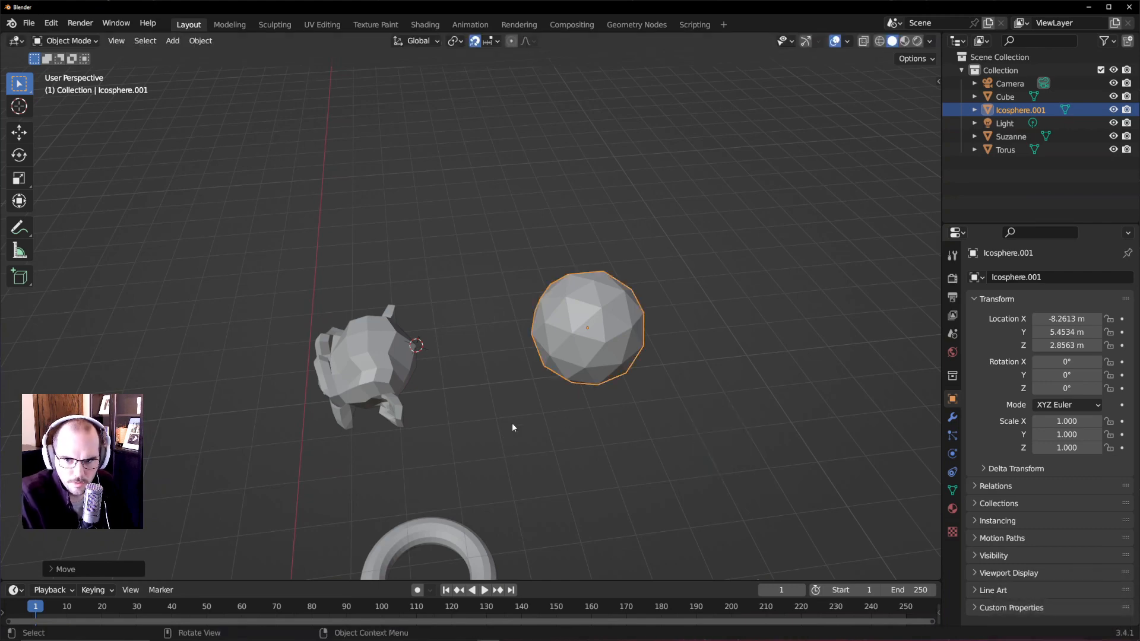
{"action": "scroll", "coordinate": [474, 430], "scroll_direction": "up", "scroll_amount": 5}
{"action": "scroll", "coordinate": [690, 436], "scroll_direction": "down", "scroll_amount": 1}
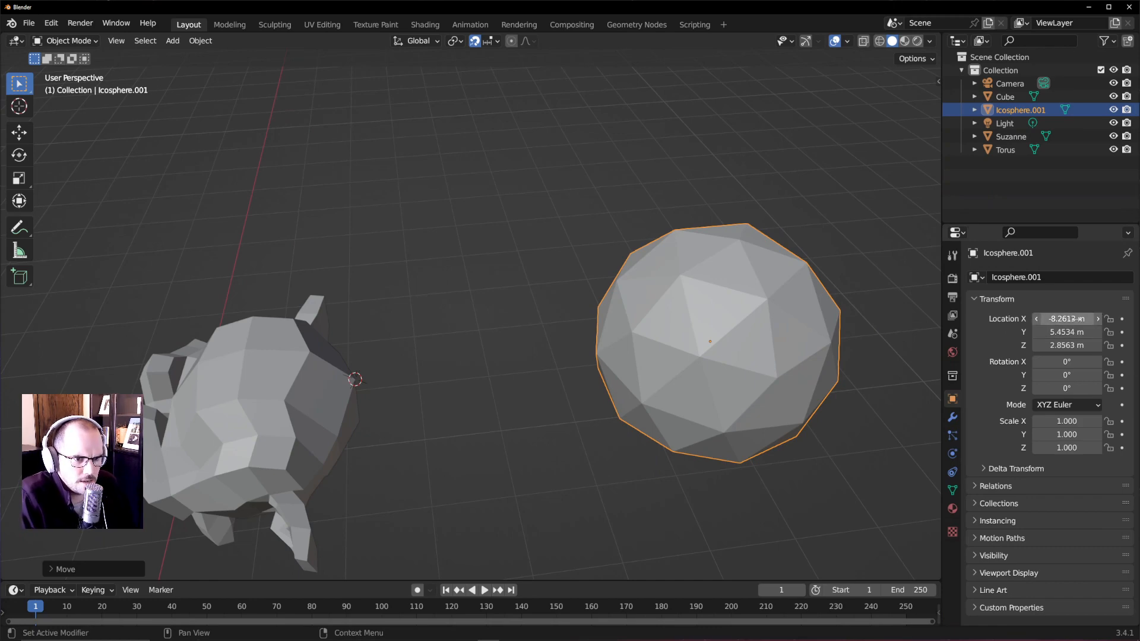
{"action": "middle_click_drag", "start_coordinate": [861, 344], "coordinate": [896, 318]}
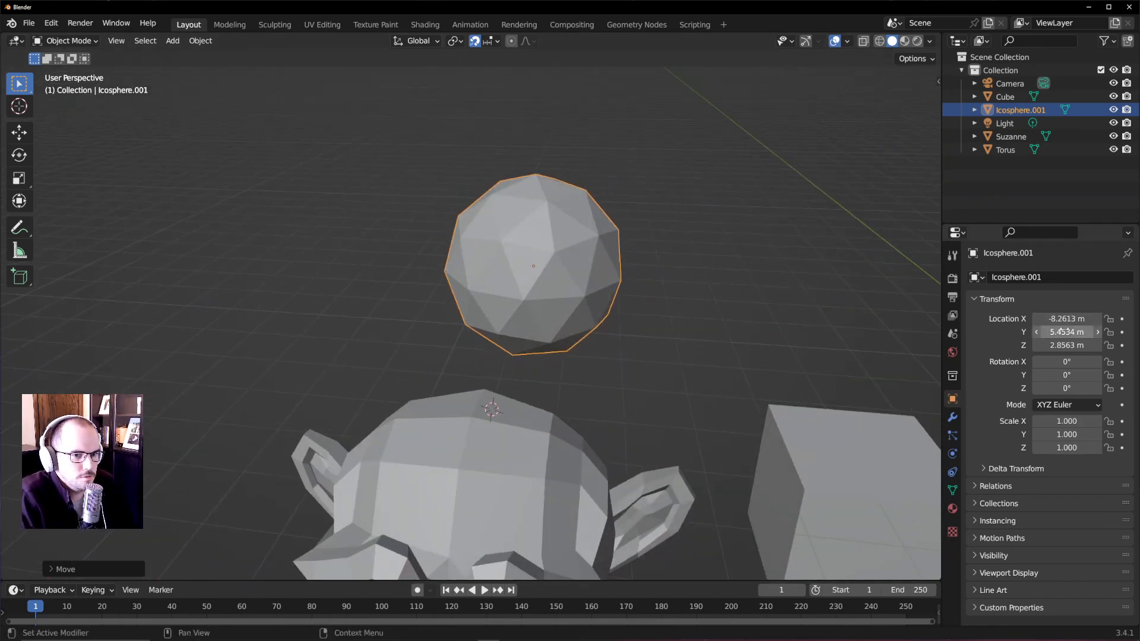
{"action": "key", "text": "g"}
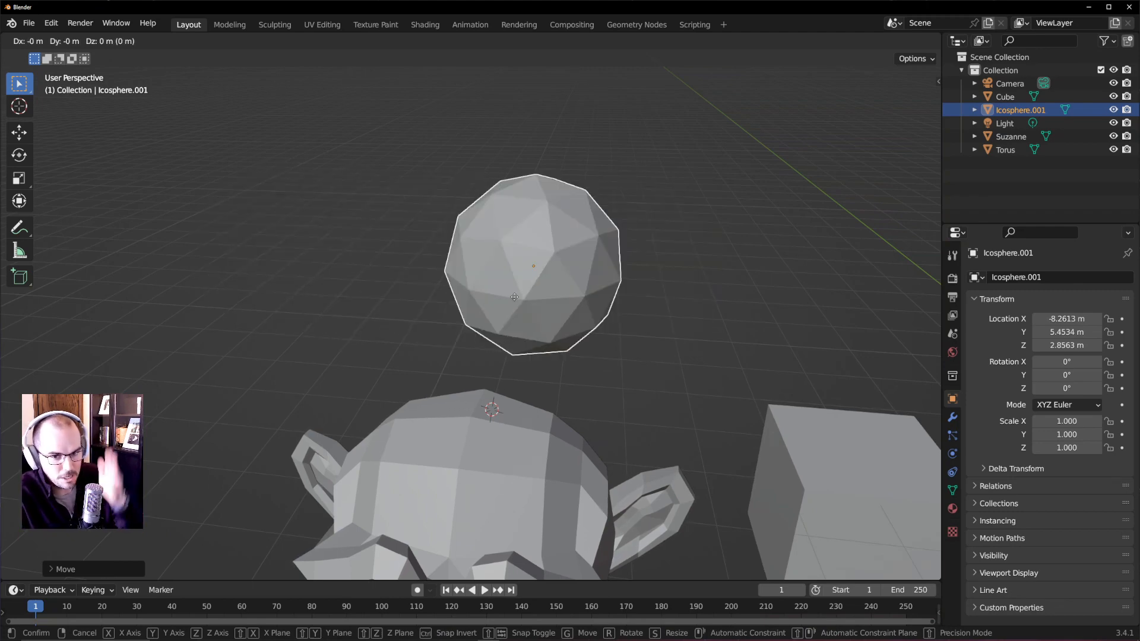
{"action": "left_click", "coordinate": [514, 296]}
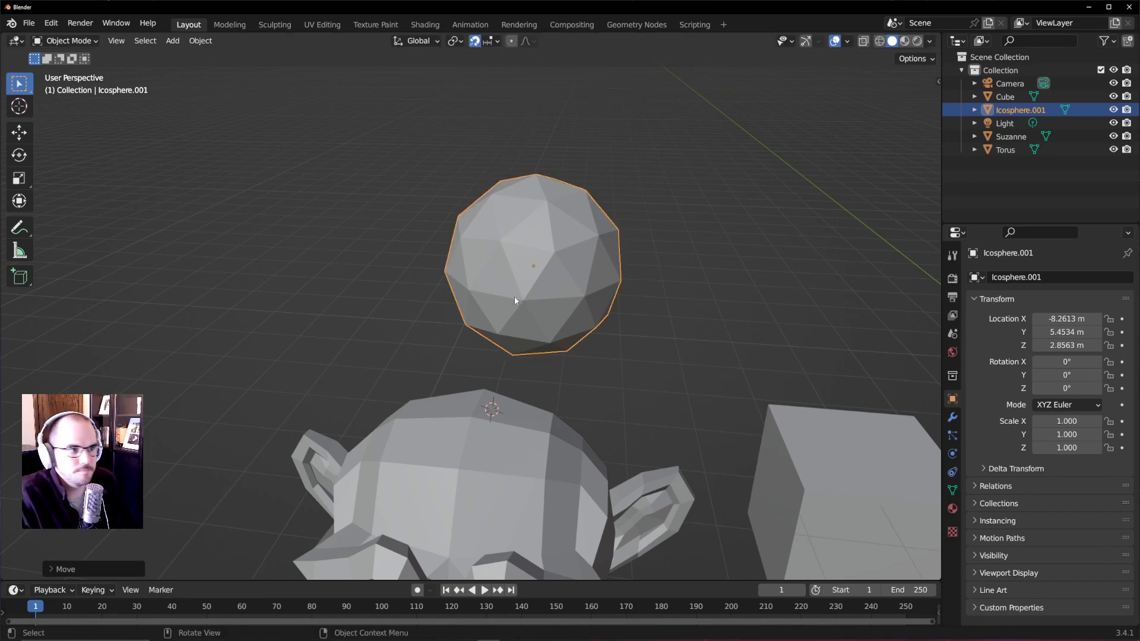
{"action": "left_click", "coordinate": [498, 41]}
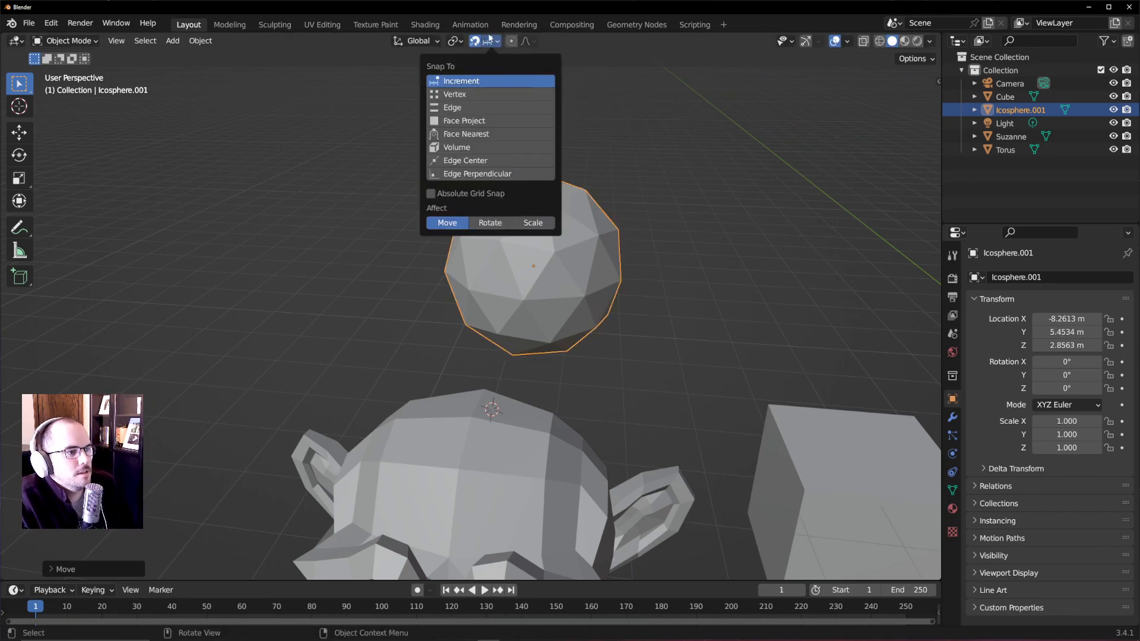
{"action": "left_click", "coordinate": [497, 44]}
- Move the cube next to the torus in increments of -2 m on X, -7 m on Y and 1 m on Z
{"action": "middle_click_drag", "start_coordinate": [834, 471], "coordinate": [319, 300]}
{"action": "middle_click_drag", "start_coordinate": [507, 349], "coordinate": [385, 327]}
{"action": "scroll", "coordinate": [385, 327], "scroll_direction": "up", "scroll_amount": 1}
{"action": "left_click", "coordinate": [744, 393]}
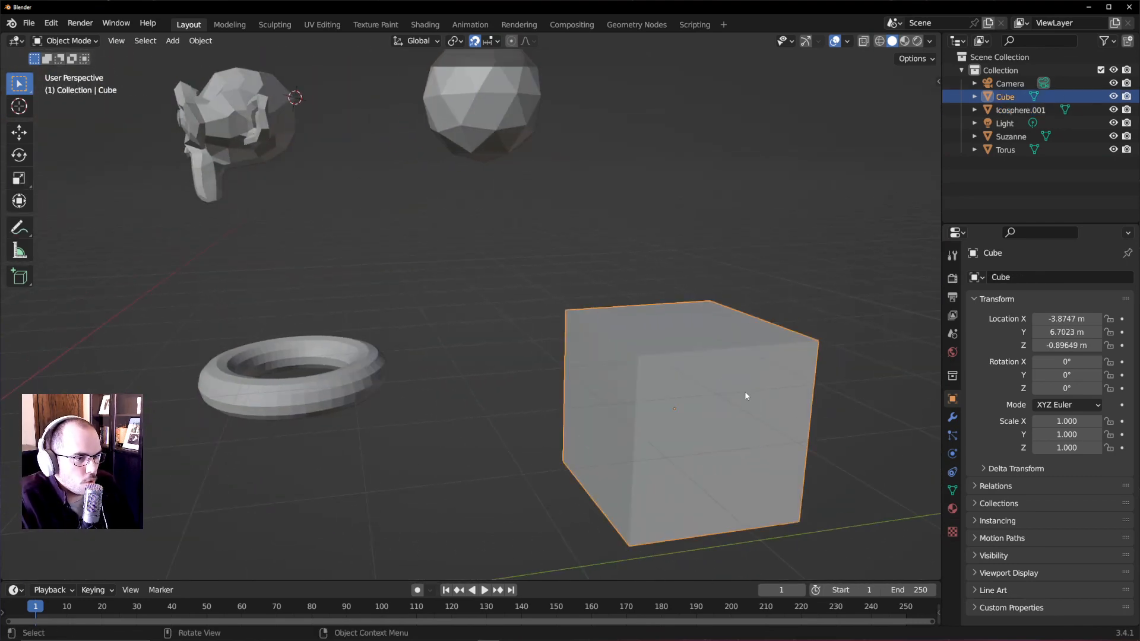
{"action": "scroll", "coordinate": [795, 425], "scroll_direction": "down", "scroll_amount": 2}
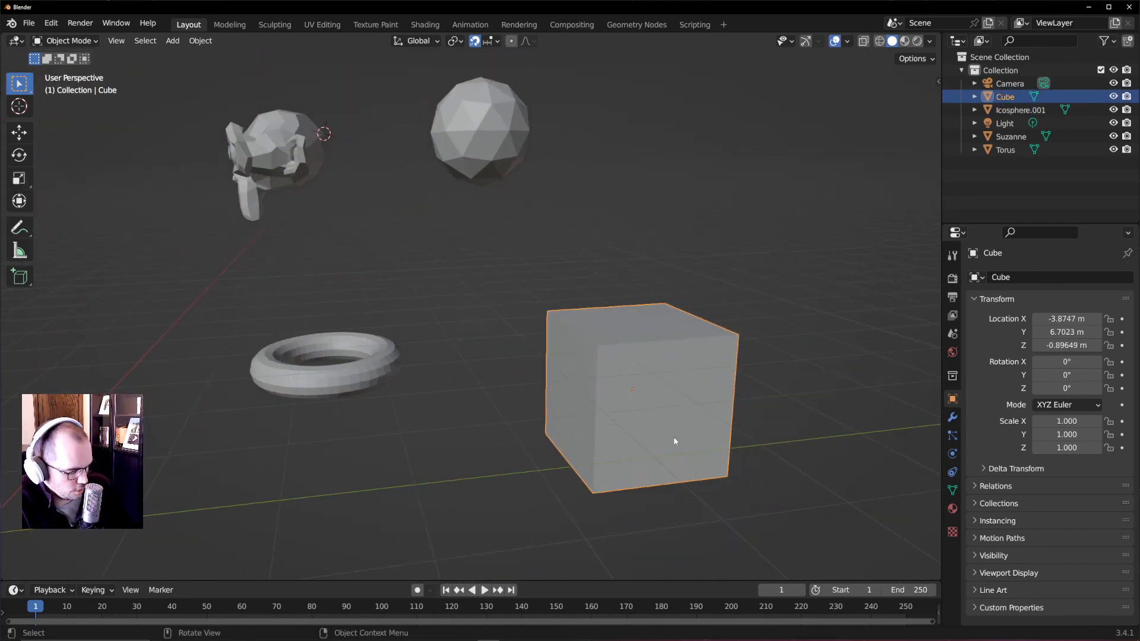
{"action": "key", "text": "g"}
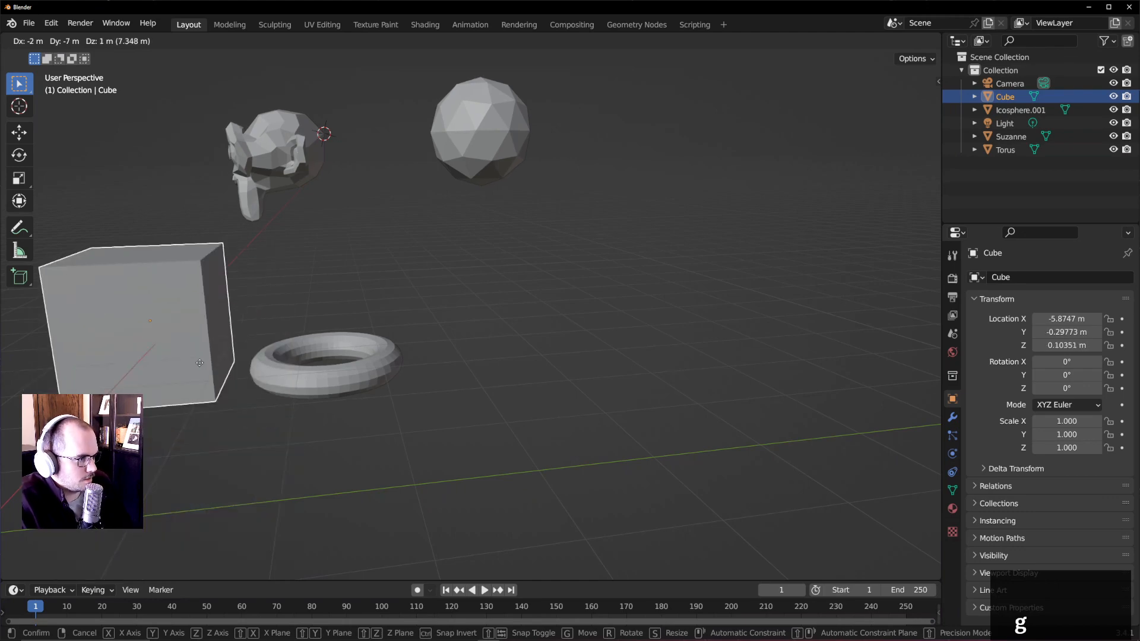
{"action": "left_click", "coordinate": [231, 369]}
- Enter Edit Mode on the cube and select only its lower corner vertex nearest the torus
{"action": "scroll", "coordinate": [274, 372], "scroll_direction": "up", "scroll_amount": 1}
{"action": "scroll", "coordinate": [274, 372], "scroll_direction": "up", "scroll_amount": 3}
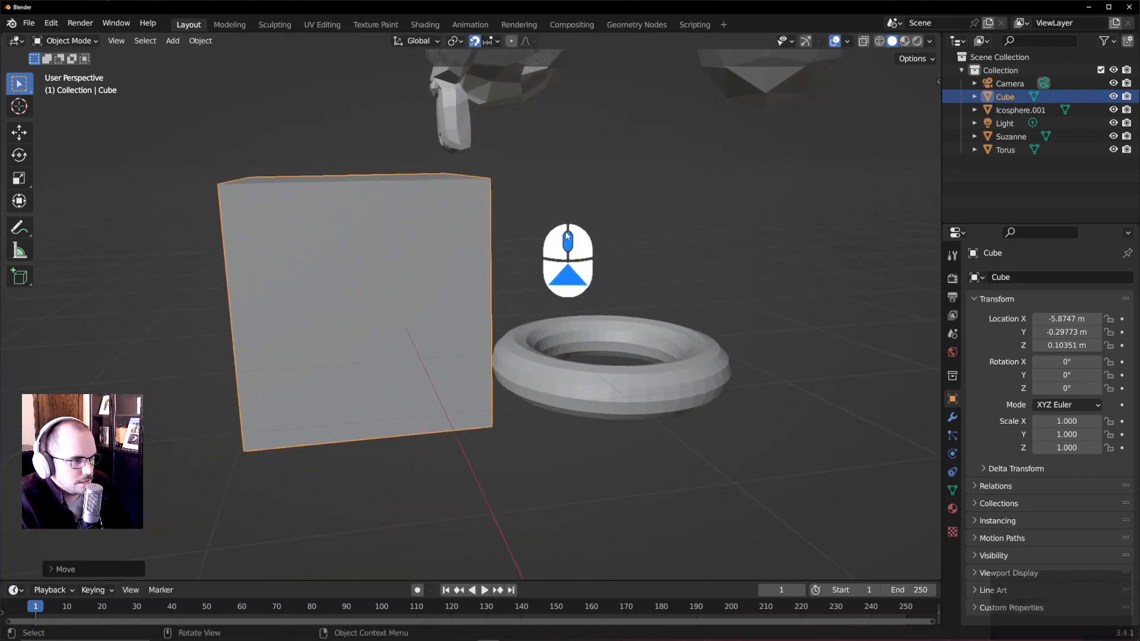
{"action": "key", "text": "Tab"}
{"action": "middle_click_drag", "start_coordinate": [498, 371], "coordinate": [472, 364]}
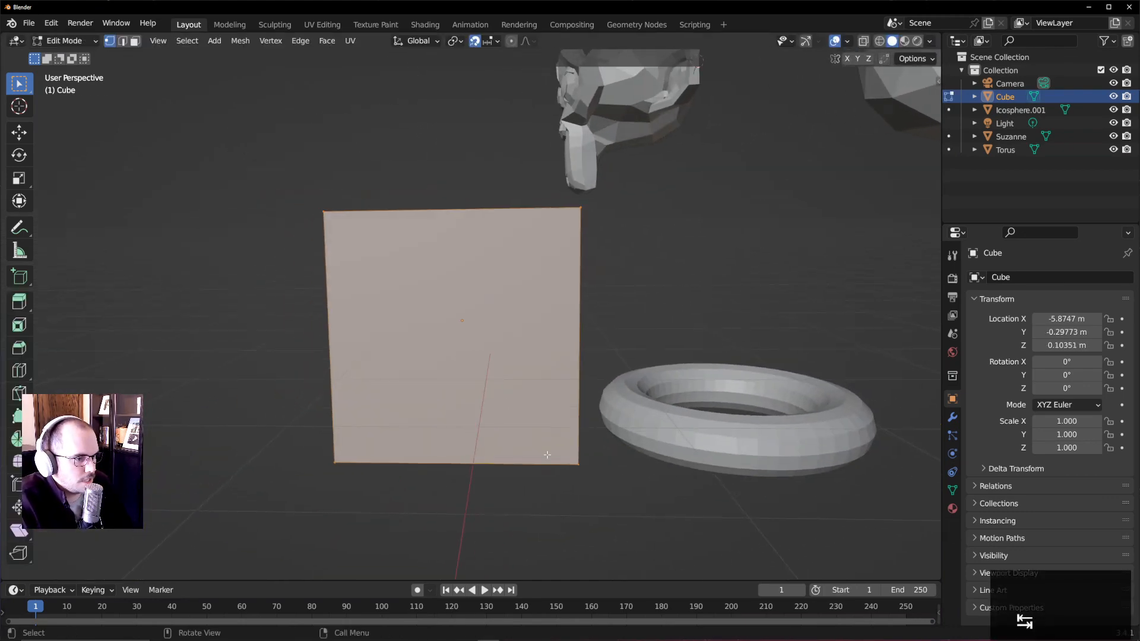
{"action": "left_click_drag", "start_coordinate": [545, 448], "coordinate": [611, 505]}
{"action": "middle_click_drag", "start_coordinate": [622, 469], "coordinate": [445, 356], "text": "shift"}
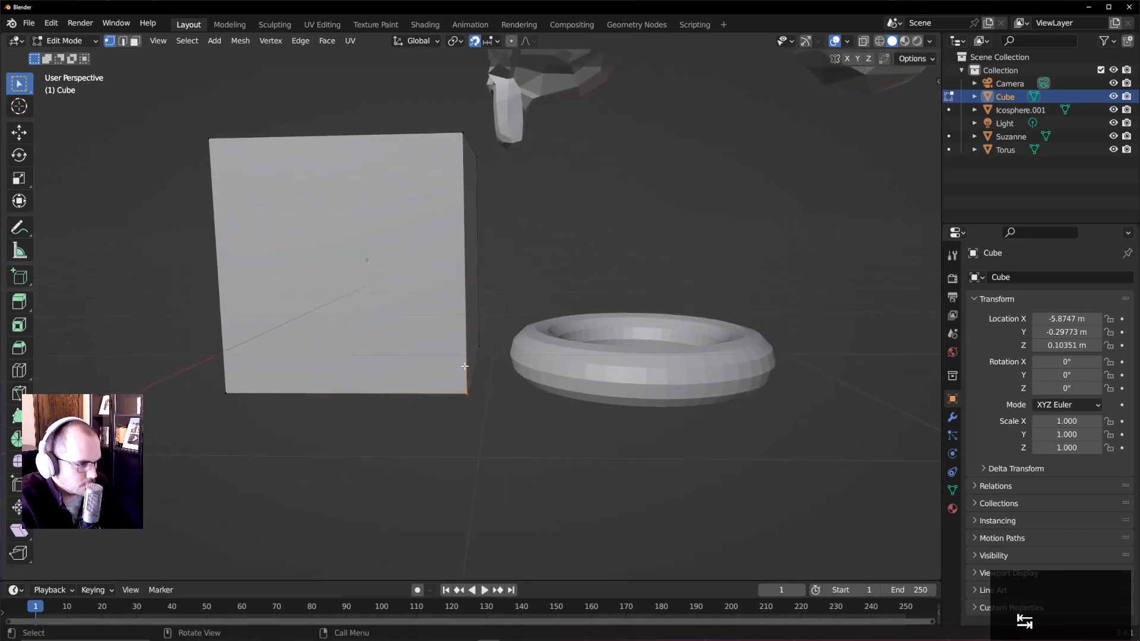
- Snap the 3D cursor to the cube's selected corner vertex and return to Object Mode
{"action": "key", "text": "shift+s"}
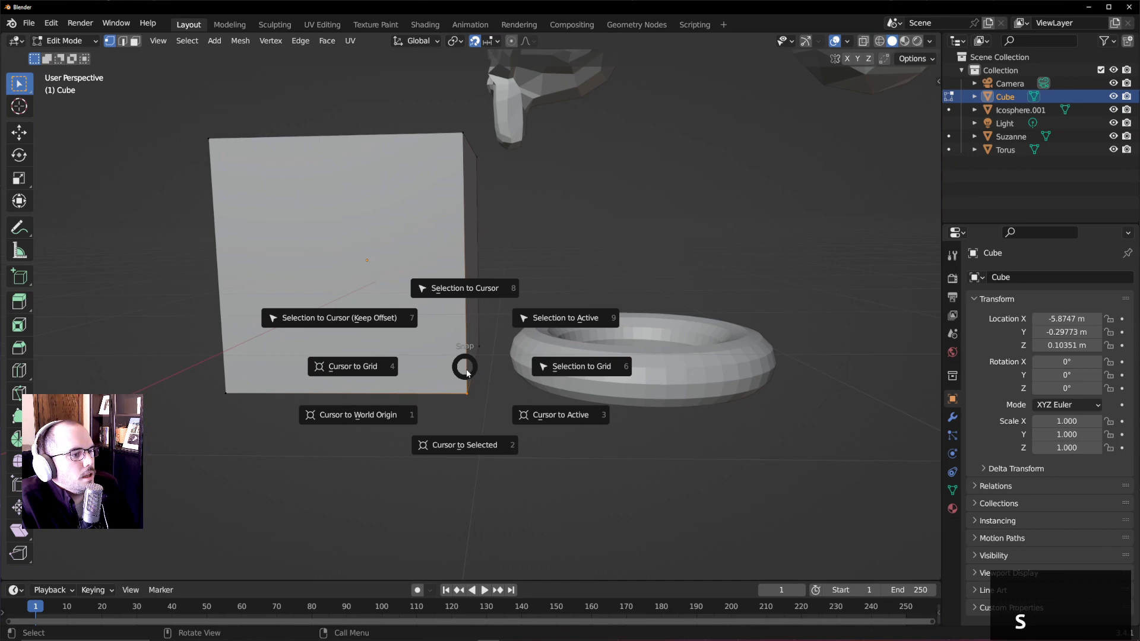
{"action": "left_click", "coordinate": [469, 447]}
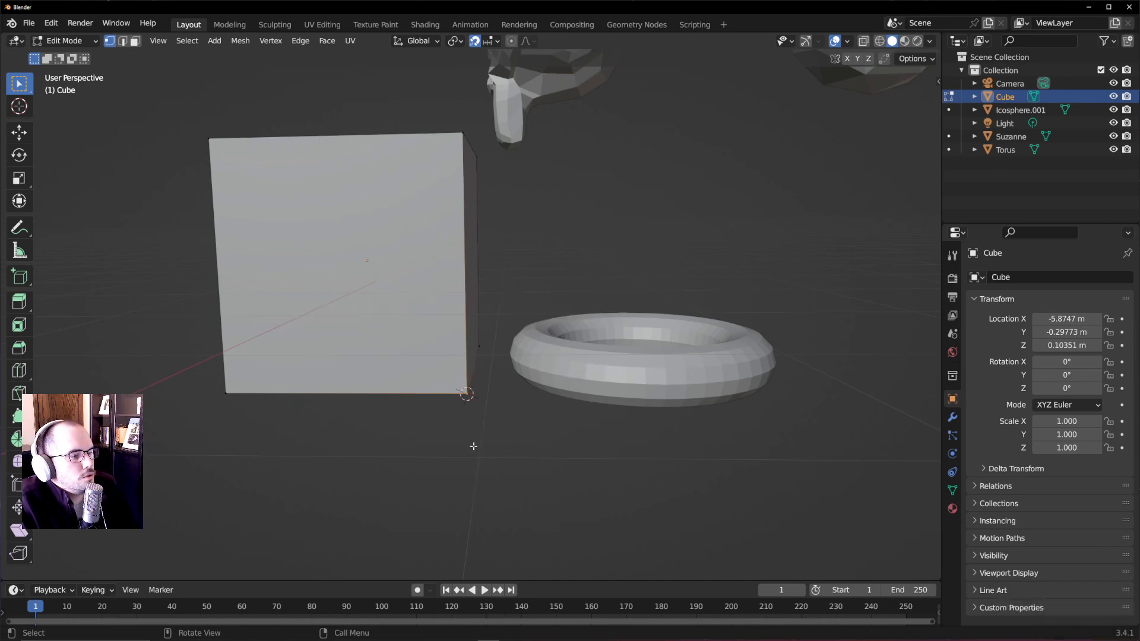
{"action": "scroll", "coordinate": [602, 410], "scroll_direction": "up", "scroll_amount": 5}
{"action": "key", "text": "Tab"}
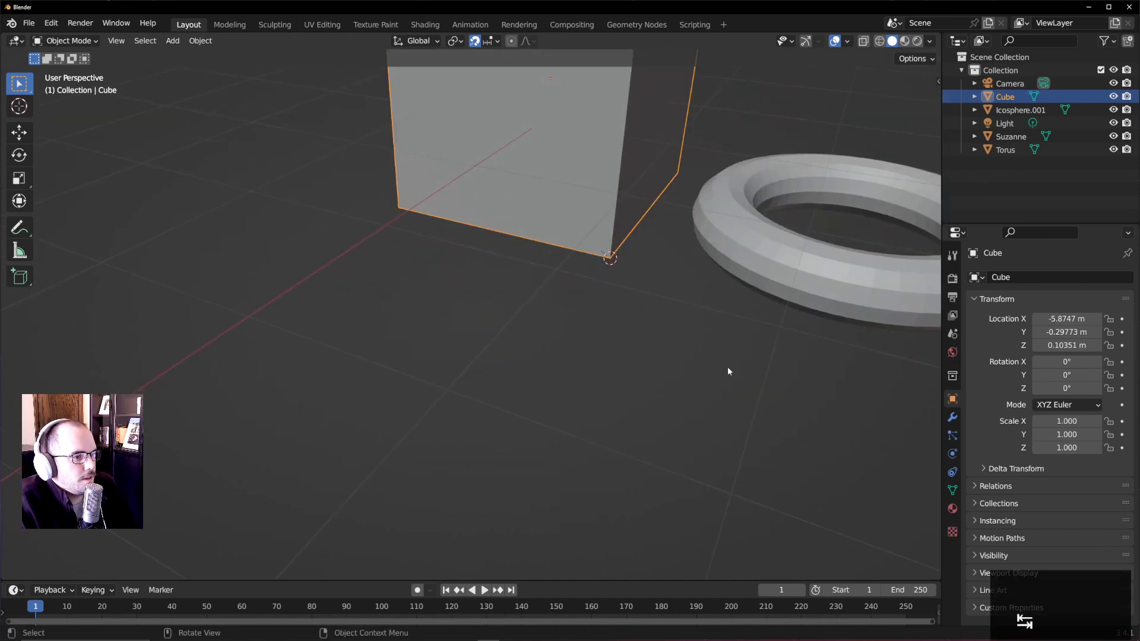
{"action": "middle_click_drag", "start_coordinate": [730, 371], "coordinate": [588, 359]}
{"action": "scroll", "coordinate": [825, 374], "scroll_direction": "down", "scroll_amount": 5}
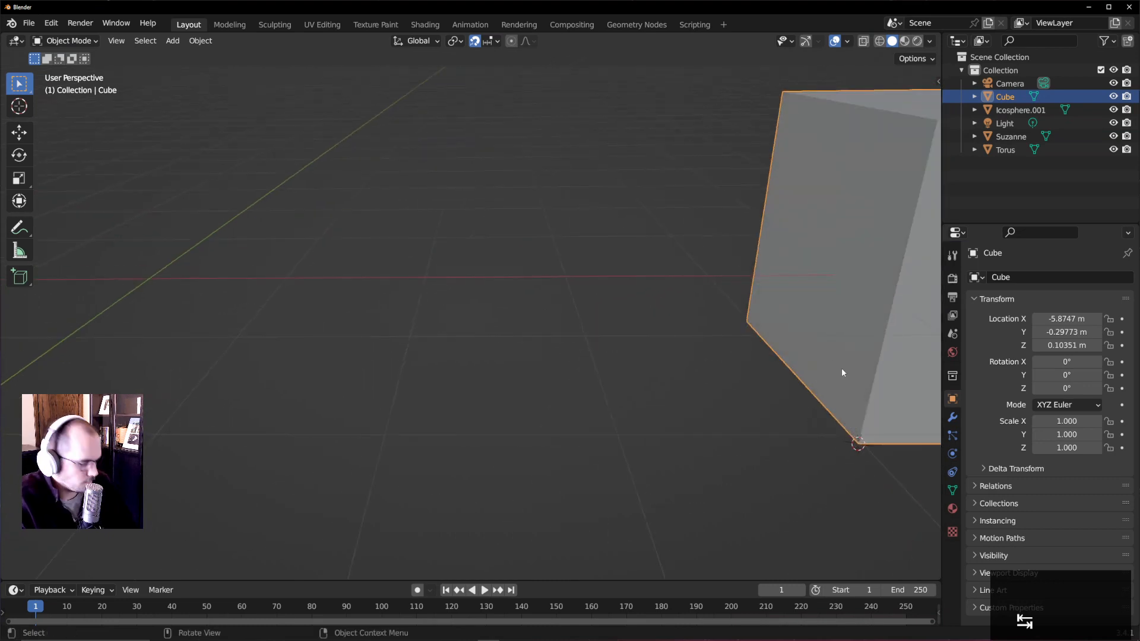
- Set the cube's origin to the 3D cursor at its lower corner
{"action": "key", "text": "g"}
{"action": "right_click", "coordinate": [587, 298]}
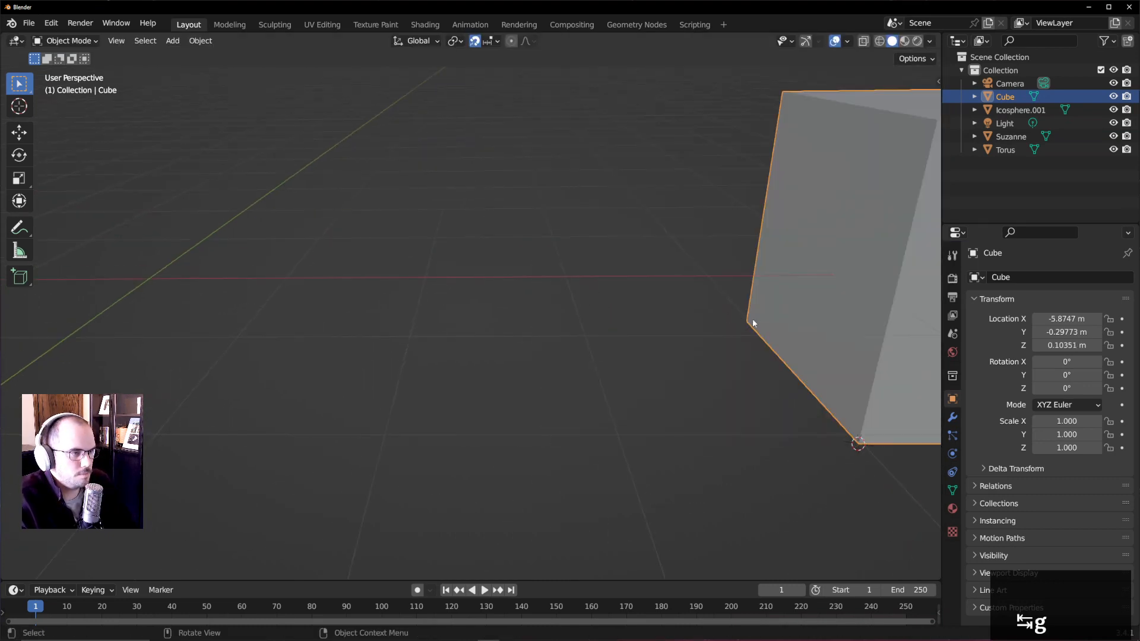
{"action": "middle_click_drag", "start_coordinate": [743, 333], "coordinate": [605, 335], "text": "shift"}
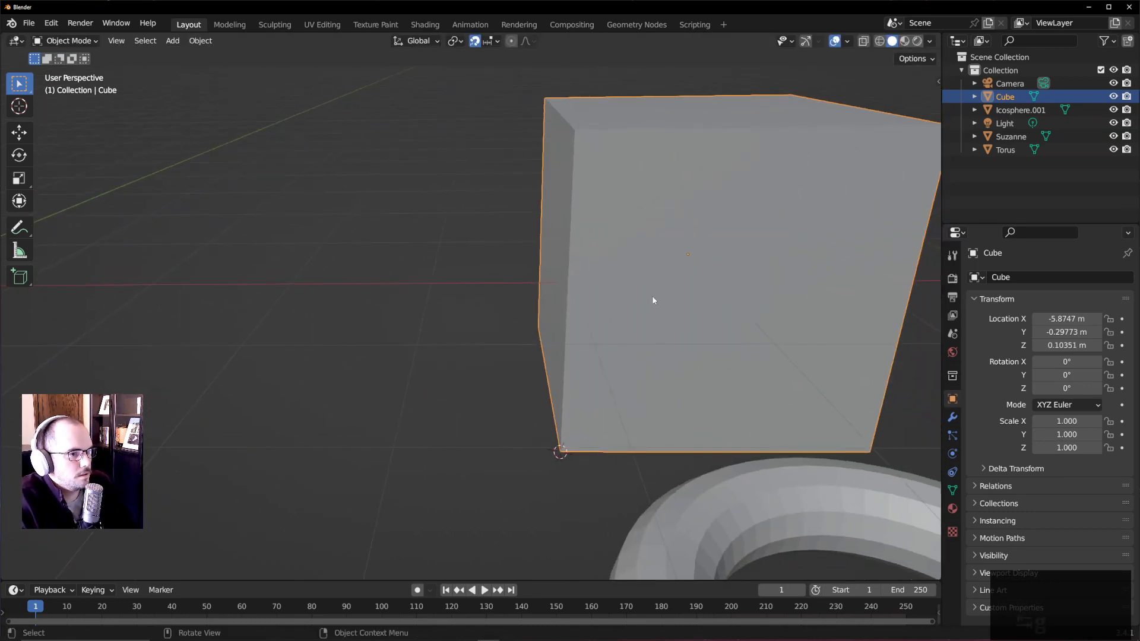
{"action": "left_click", "coordinate": [195, 42]}
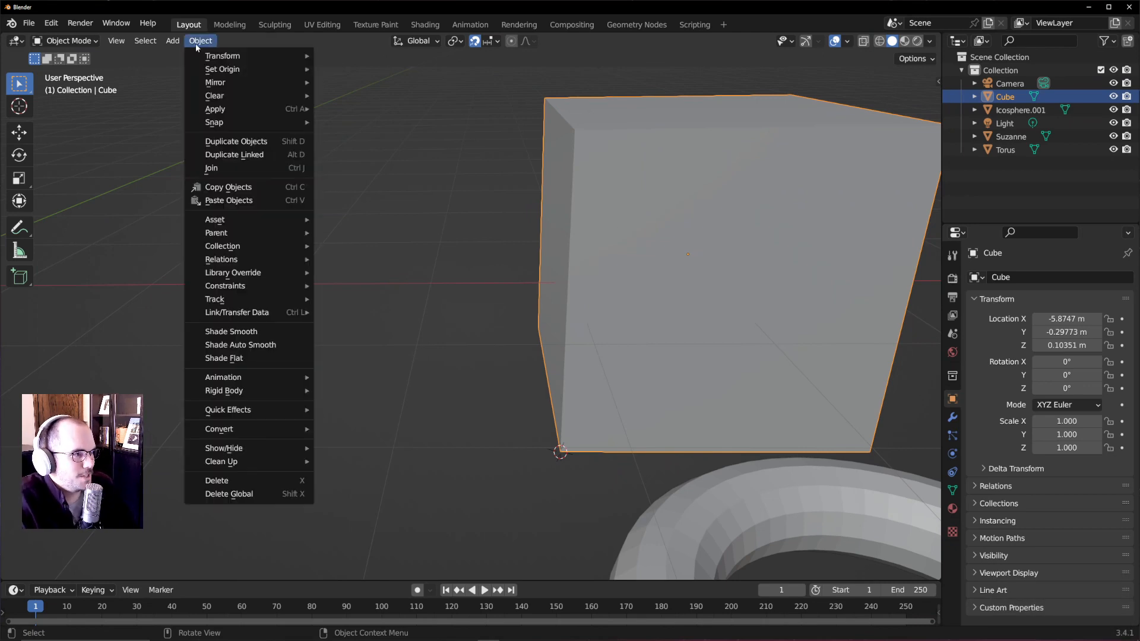
{"action": "mouse_move", "coordinate": [244, 70]}
{"action": "left_click", "coordinate": [392, 98]}
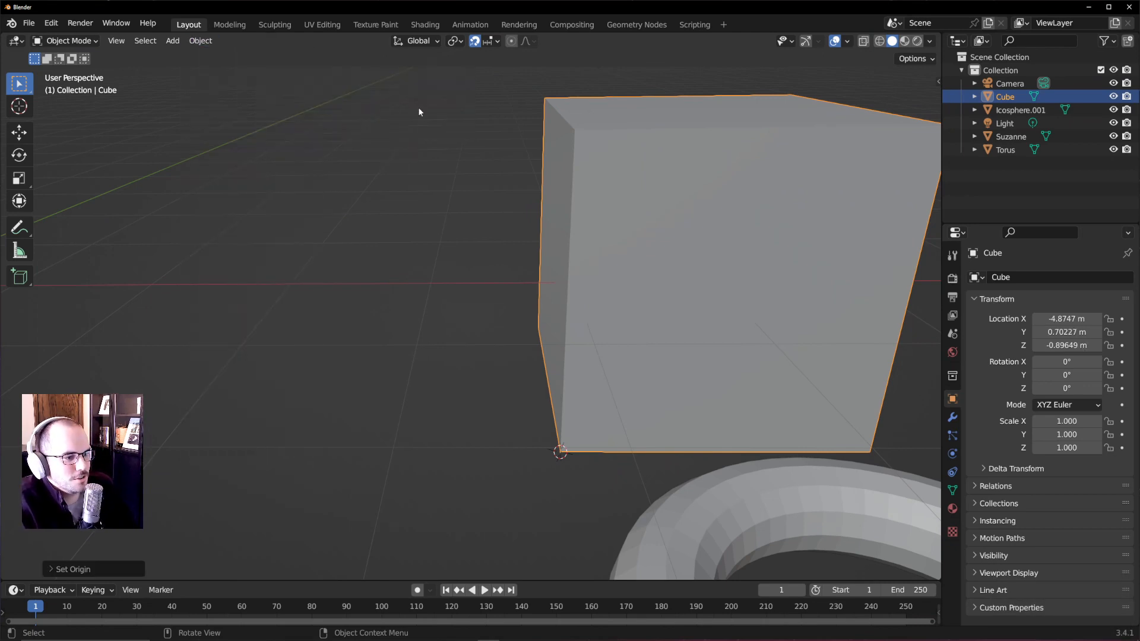
- Move the cube away from the torus in increments of 3 m on X and 1 m on Z
{"action": "key", "text": "g"}
{"action": "left_click", "coordinate": [343, 236]}
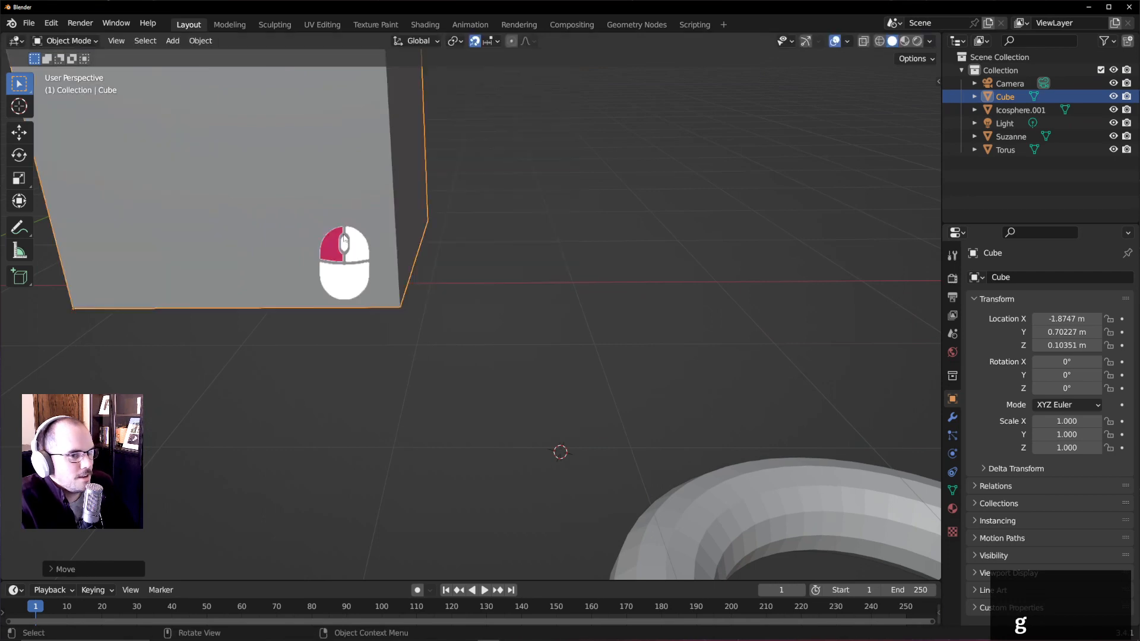
{"action": "middle_click_drag", "start_coordinate": [343, 237], "coordinate": [470, 252], "text": "shift"}
- Set the cube's location to -1 m on X, 1 m on Y and 0 m on Z
{"action": "left_click", "coordinate": [1067, 319]}
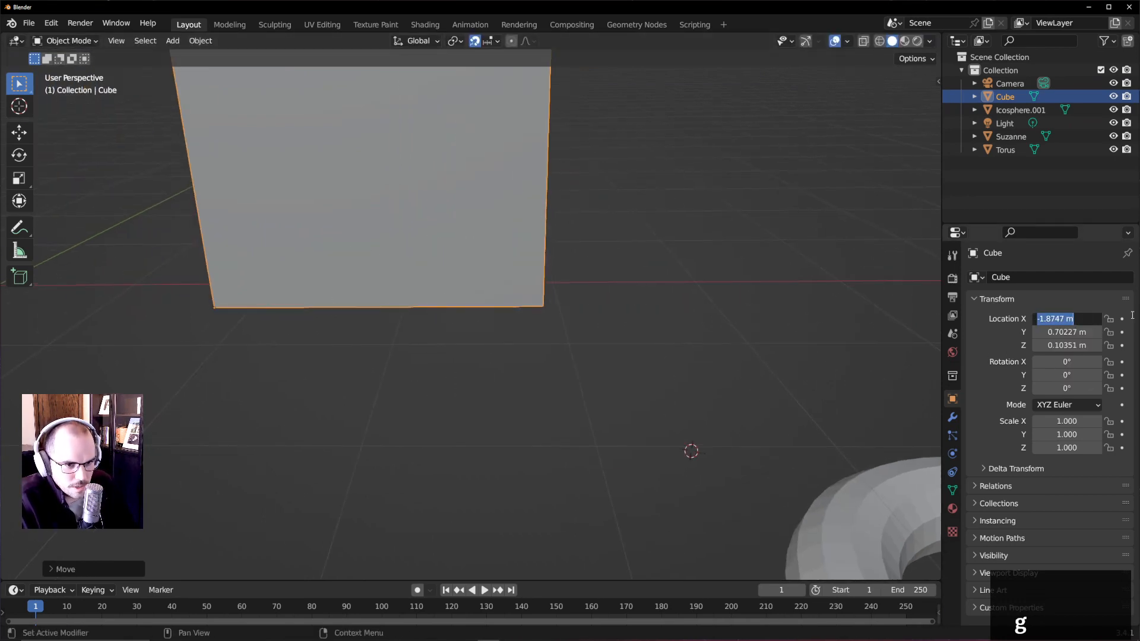
{"action": "type", "text": "-1"}
{"action": "key", "text": "Return"}
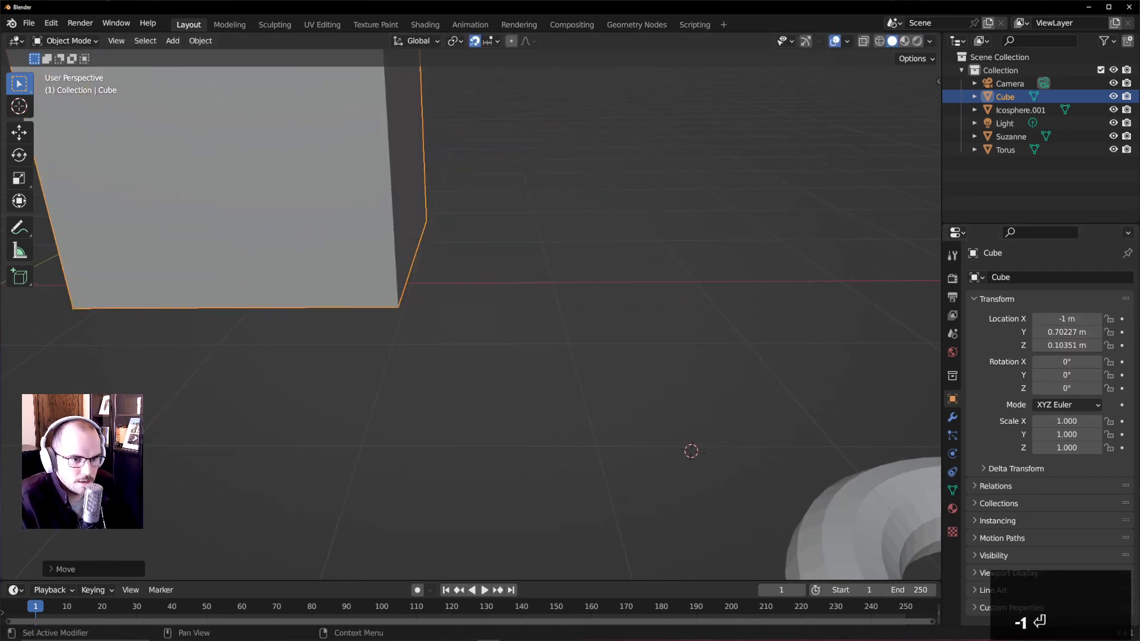
{"action": "left_click", "coordinate": [1075, 331]}
{"action": "type", "text": "1"}
{"action": "key", "text": "Return"}
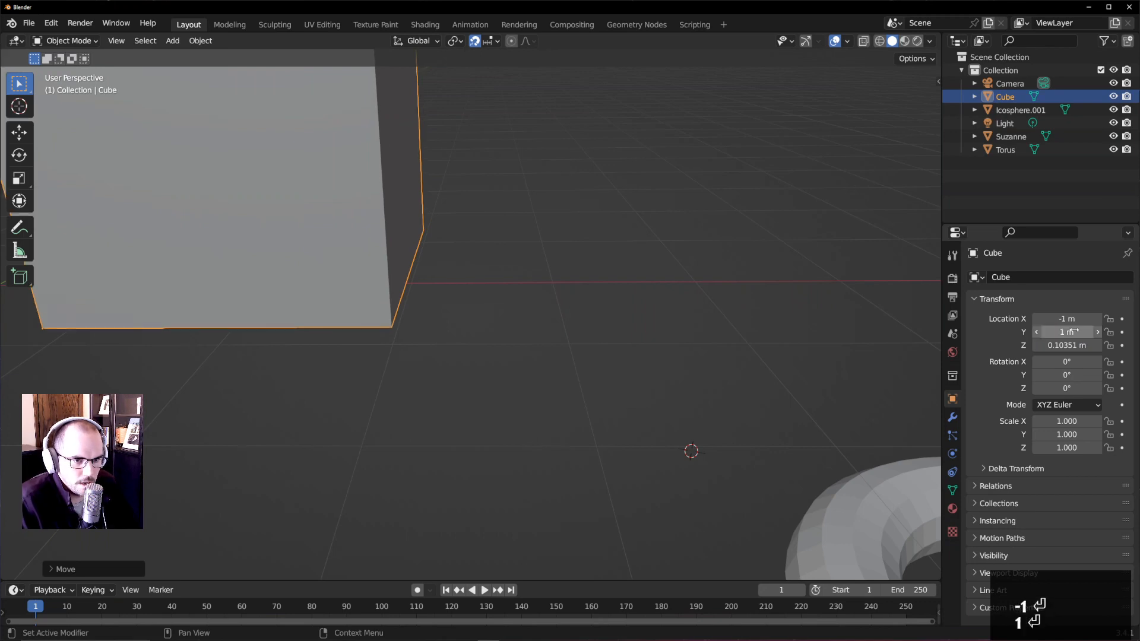
{"action": "left_click", "coordinate": [1069, 345]}
{"action": "type", "text": "0"}
{"action": "key", "text": "Return"}
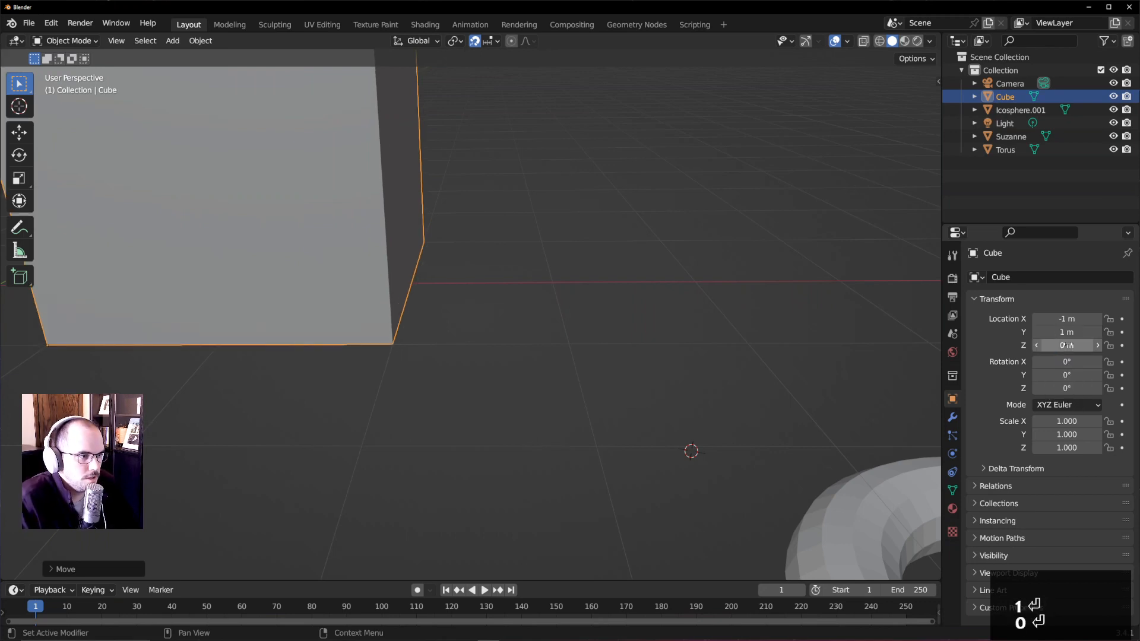
{"action": "middle_click_drag", "start_coordinate": [471, 335], "coordinate": [800, 388]}
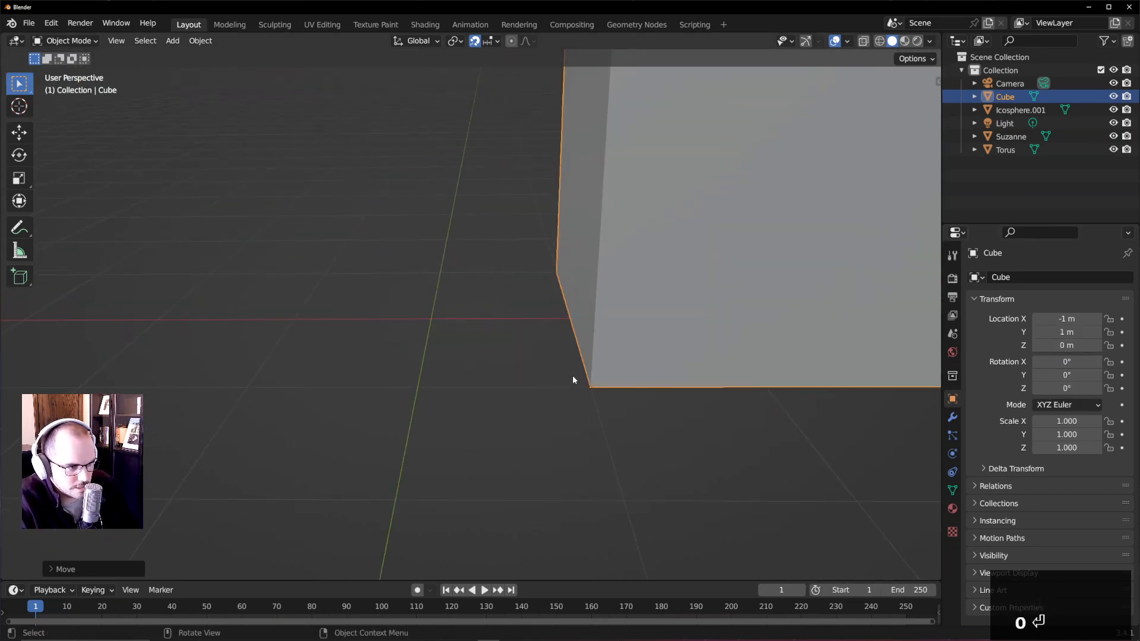
{"action": "middle_click_drag", "start_coordinate": [617, 383], "coordinate": [613, 381]}
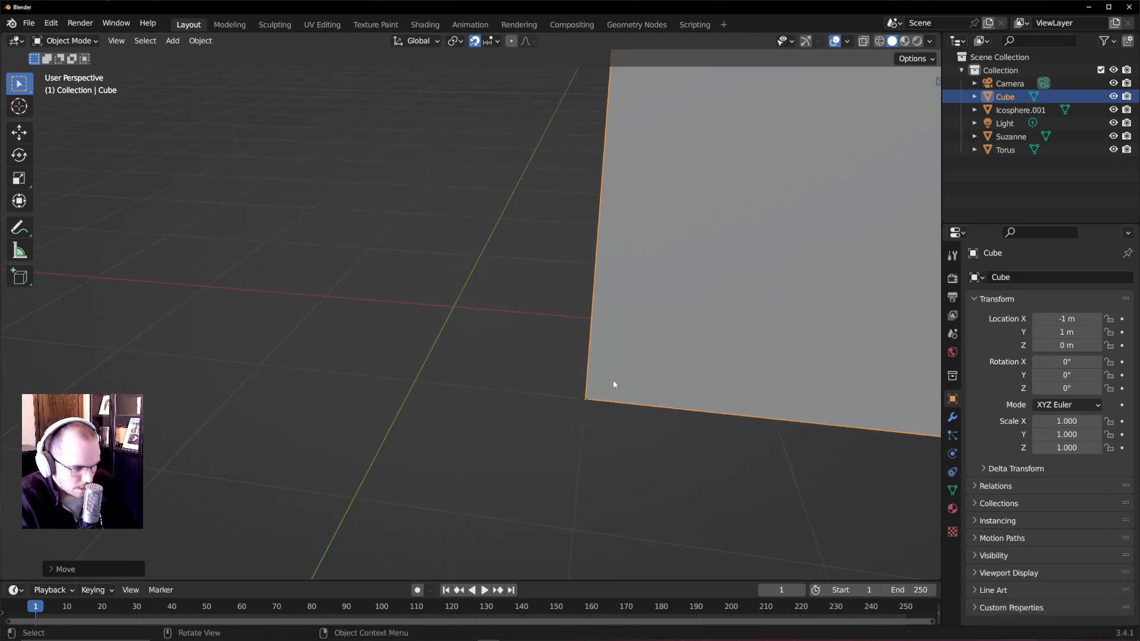
{"action": "key", "text": "g"}
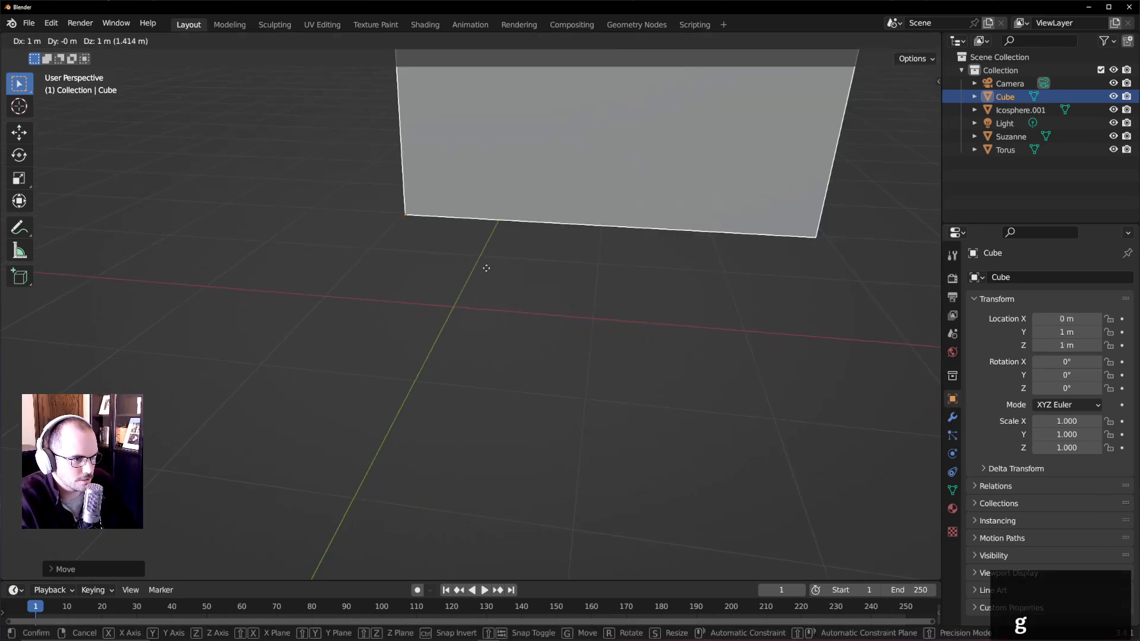
{"action": "middle_click_drag", "start_coordinate": [479, 323], "coordinate": [674, 356]}
{"action": "middle_click_drag", "start_coordinate": [727, 386], "coordinate": [607, 422]}
{"action": "right_click", "coordinate": [426, 371]}
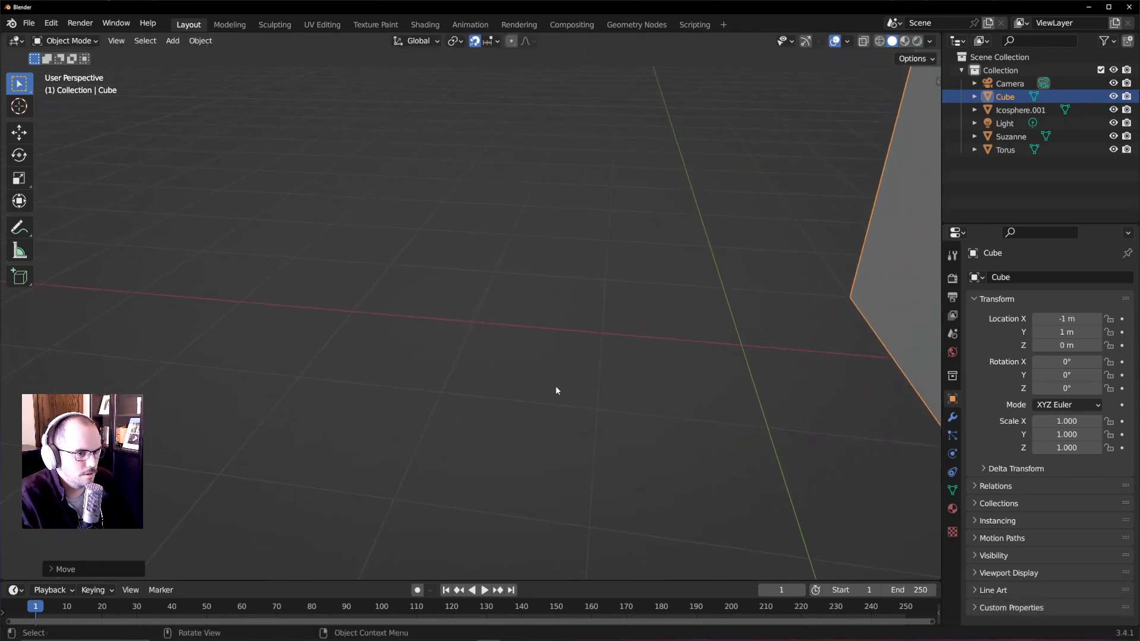
{"action": "middle_click_drag", "start_coordinate": [557, 388], "coordinate": [696, 408]}
{"action": "middle_click_drag", "start_coordinate": [696, 408], "coordinate": [550, 436], "text": "shift"}
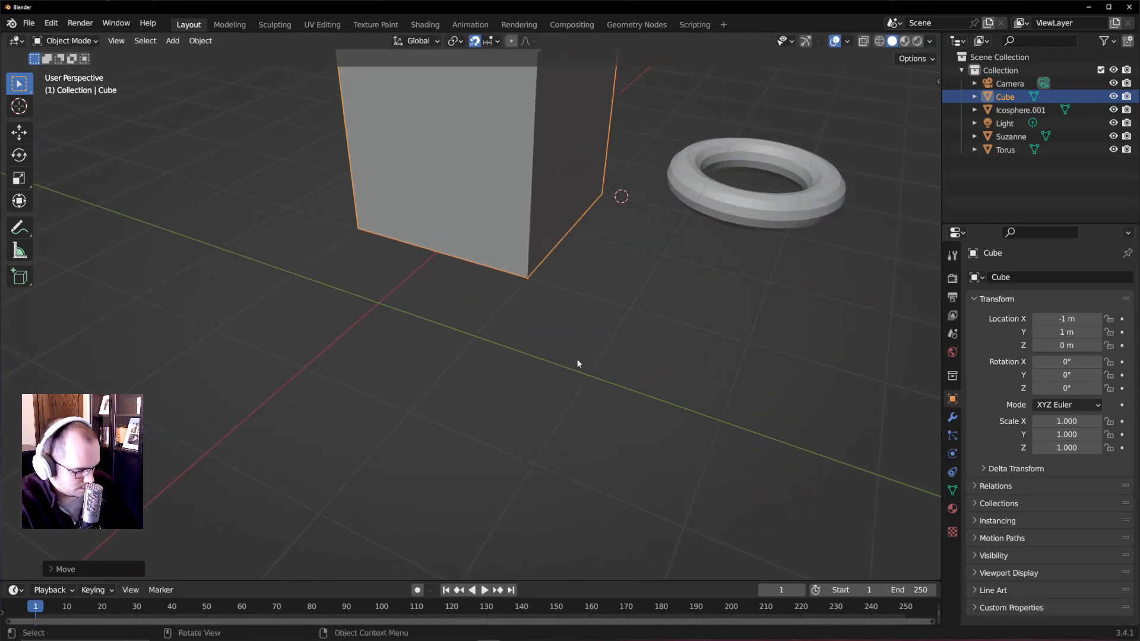
{"action": "key", "text": "g"}
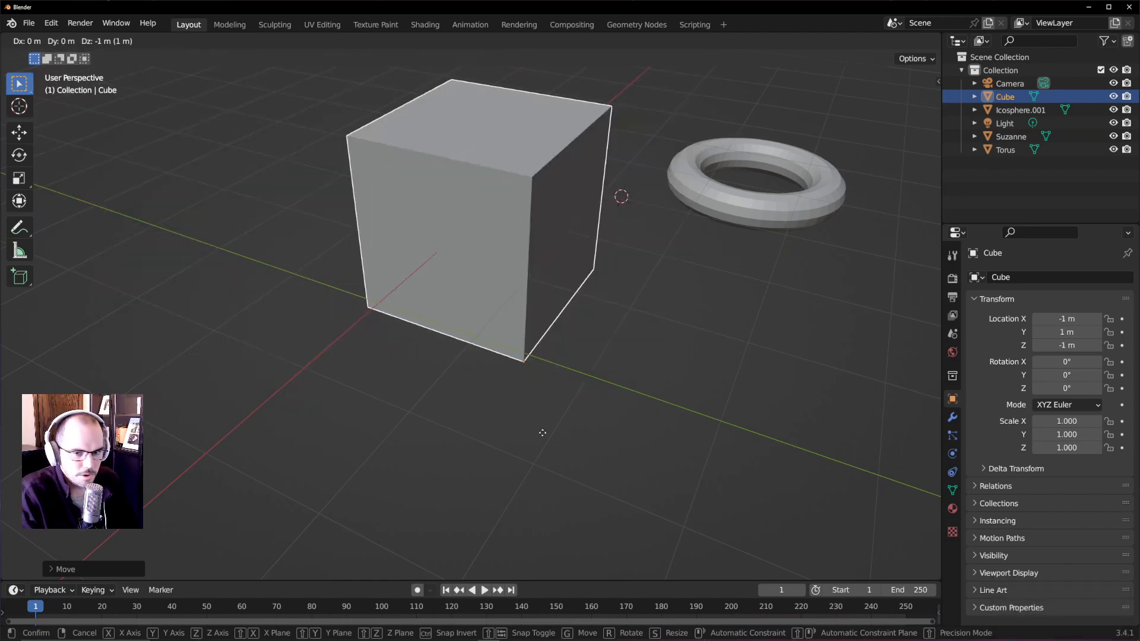
{"action": "right_click", "coordinate": [720, 507]}
{"action": "middle_click_drag", "start_coordinate": [710, 478], "coordinate": [659, 449]}
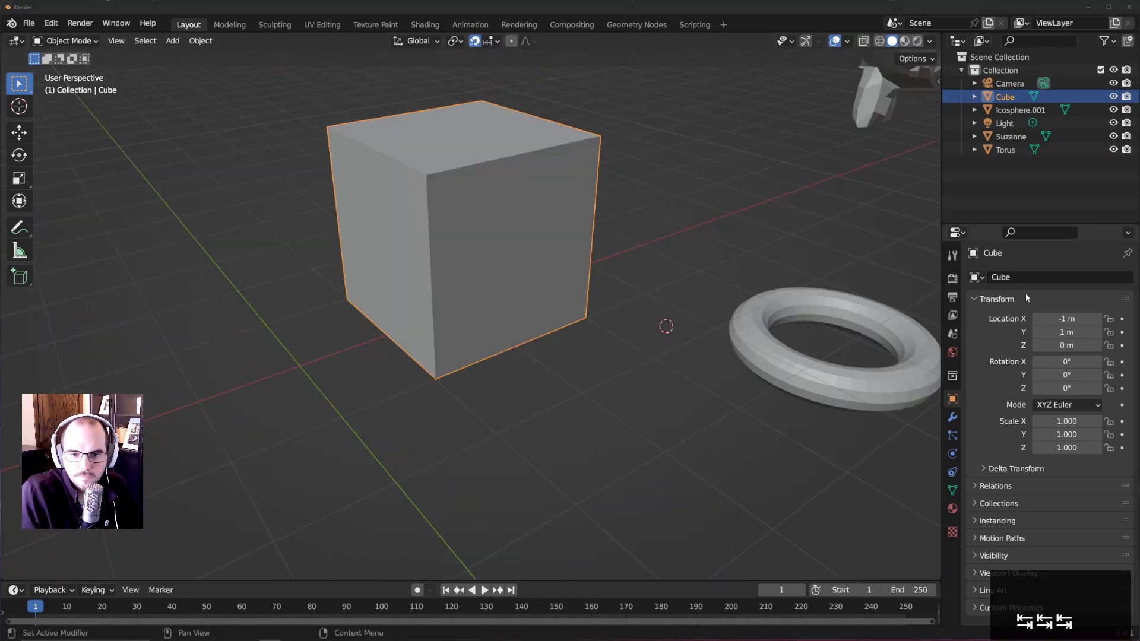
- Enter Edit Mode on the cube, switch to face selection and select the side face facing the torus
{"action": "middle_click_drag", "start_coordinate": [692, 237], "coordinate": [584, 315], "text": "shift"}
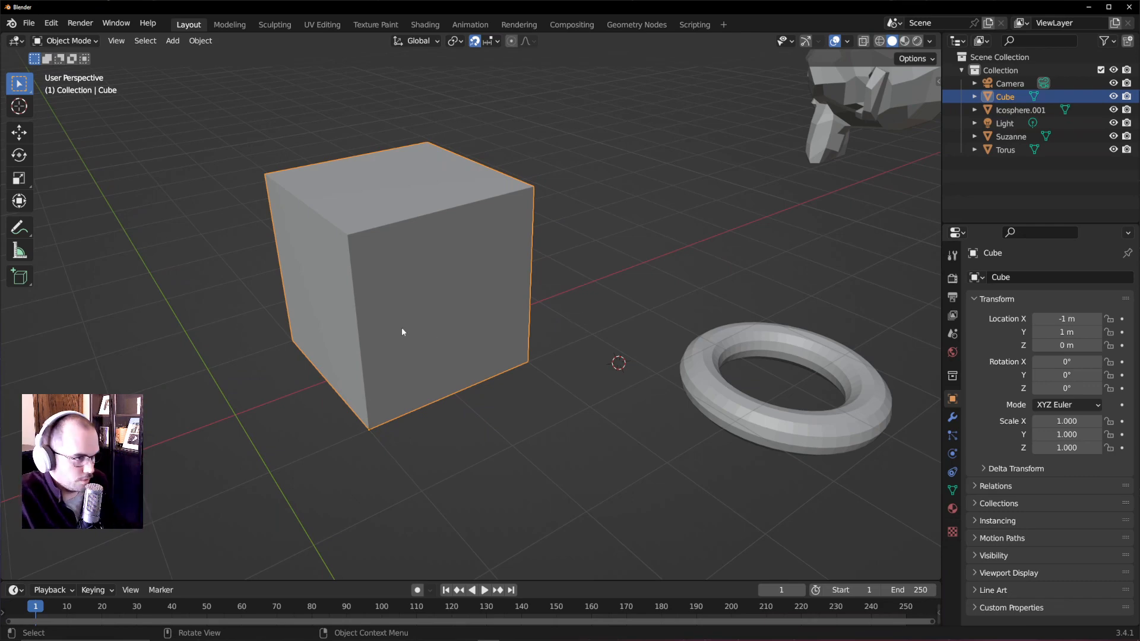
{"action": "key", "text": "Tab"}
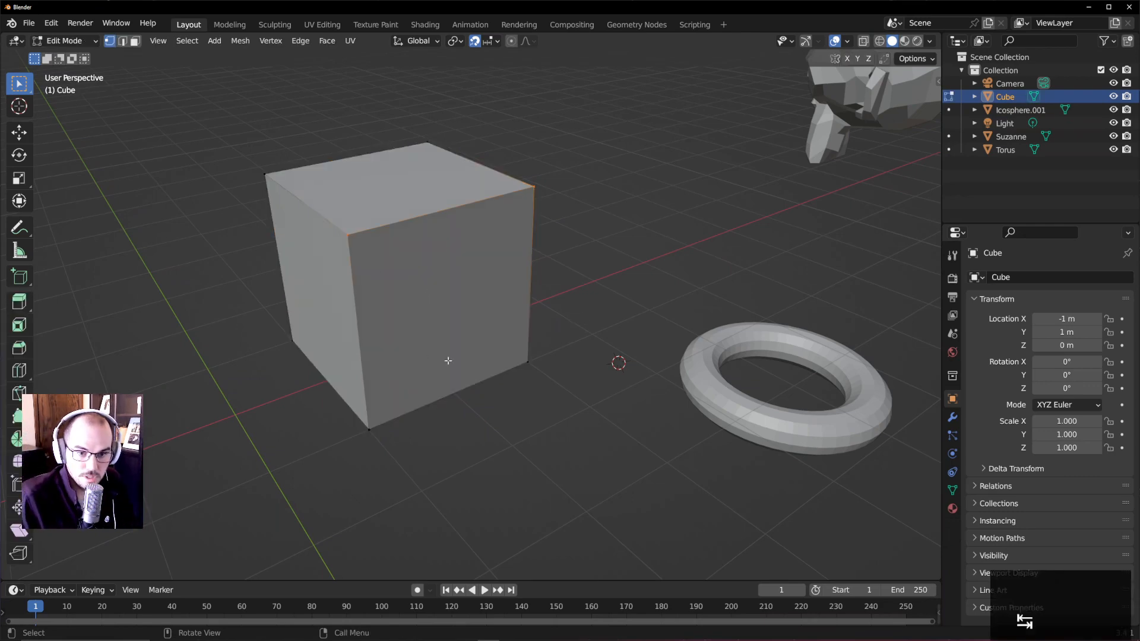
{"action": "key", "text": "3"}
{"action": "left_click", "coordinate": [456, 256]}
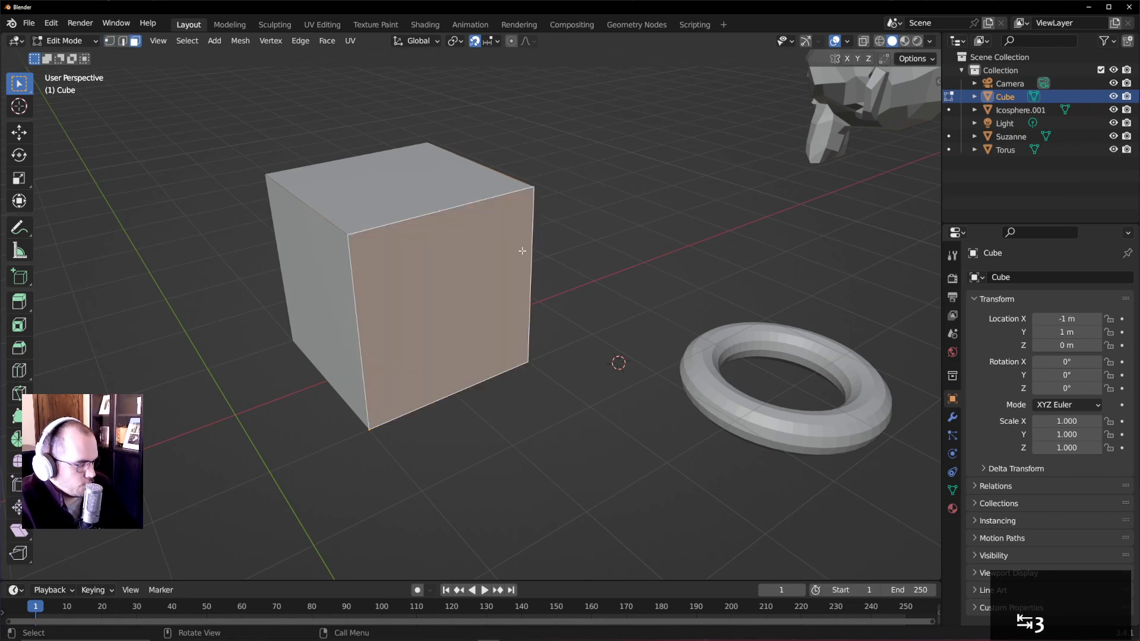
{"action": "middle_click_drag", "start_coordinate": [516, 228], "coordinate": [481, 253], "text": "shift"}
{"action": "middle_click_drag", "start_coordinate": [360, 321], "coordinate": [696, 168]}
{"action": "scroll", "coordinate": [683, 214], "scroll_direction": "up", "scroll_amount": 4}
{"action": "middle_click_drag", "start_coordinate": [671, 242], "coordinate": [600, 308], "text": "shift"}
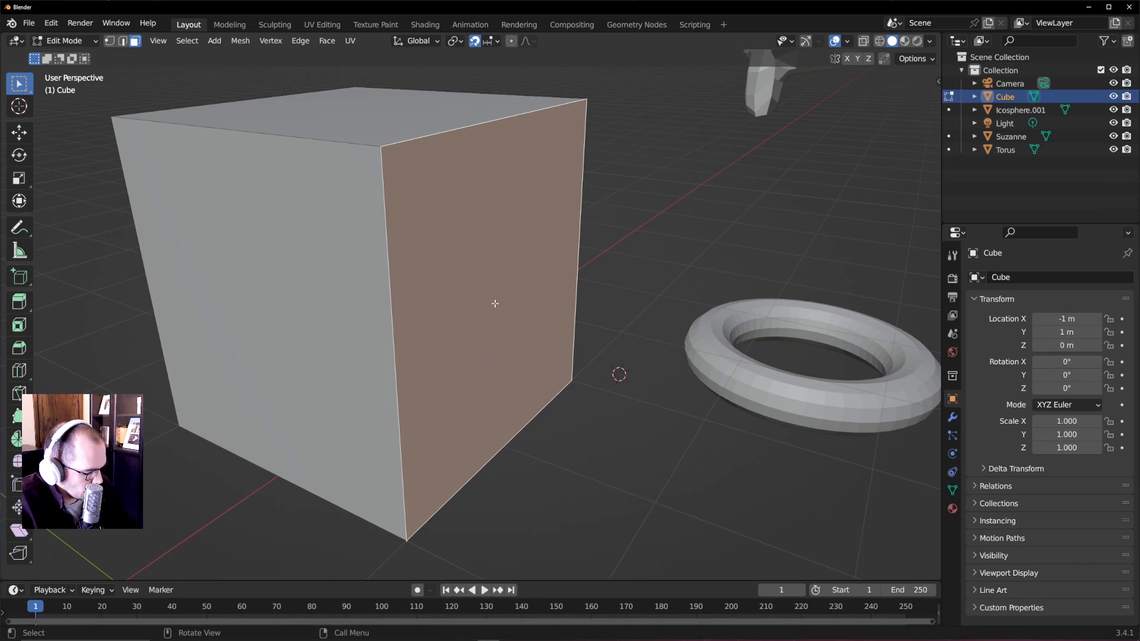
- Snap the 3D cursor to the centre of the cube's selected face and return to Object Mode
{"action": "key", "text": "shift+s"}
{"action": "left_click", "coordinate": [508, 406]}
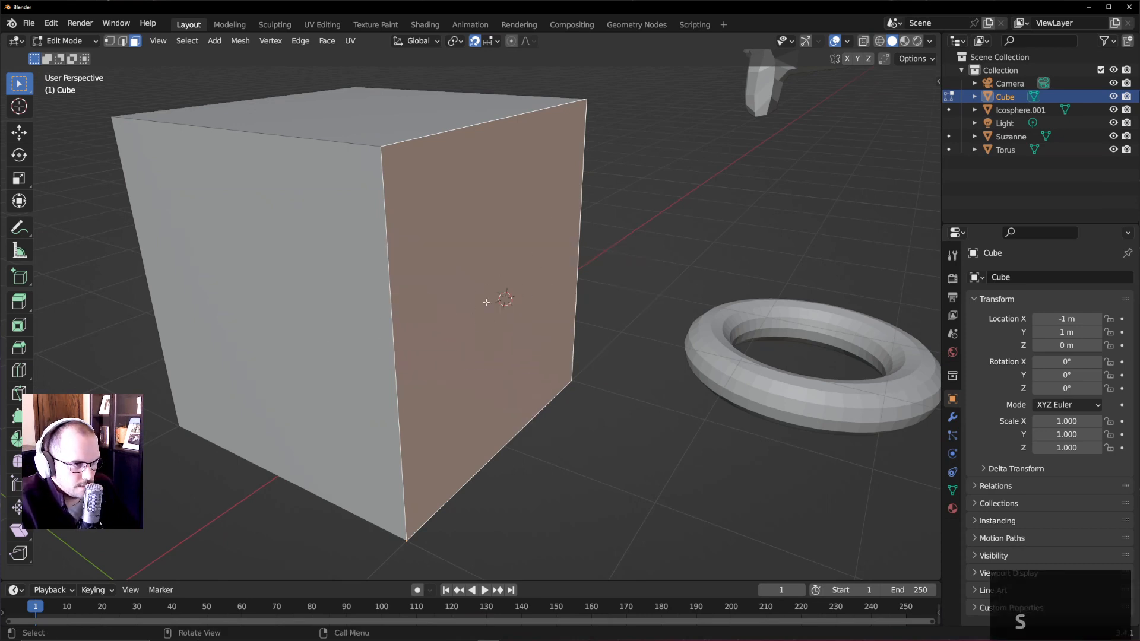
{"action": "middle_click_drag", "start_coordinate": [519, 281], "coordinate": [579, 308]}
{"action": "key", "text": "Tab"}
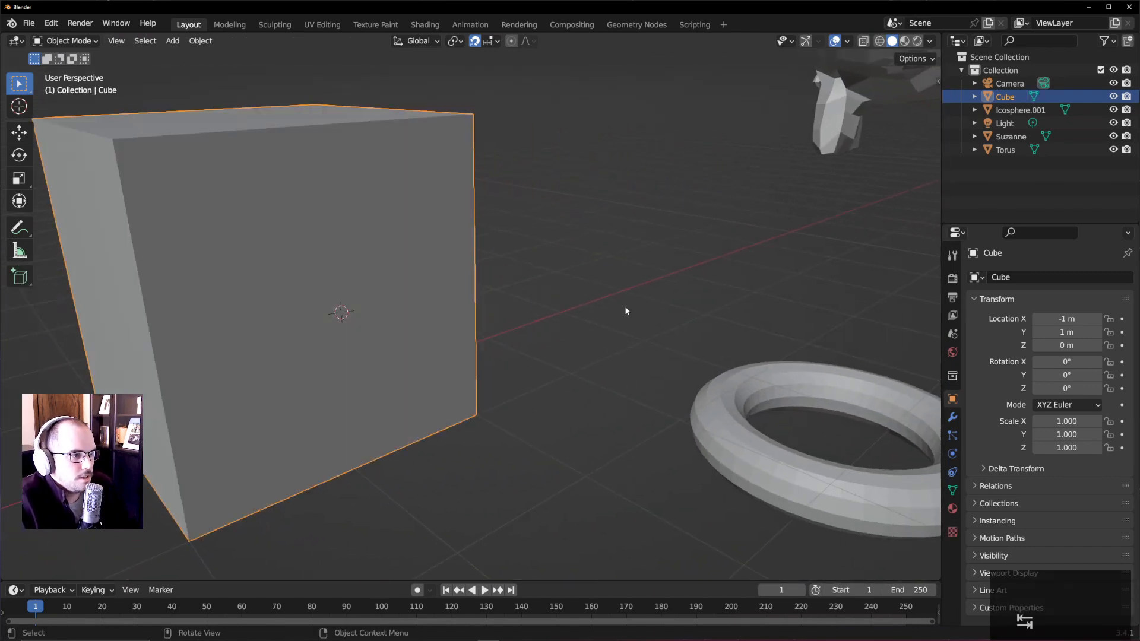
- Select the torus and snap it to the 3D cursor on the cube's face, without keeping an offset
{"action": "left_click", "coordinate": [786, 465]}
{"action": "middle_click_drag", "start_coordinate": [785, 466], "coordinate": [737, 446]}
{"action": "scroll", "coordinate": [781, 451], "scroll_direction": "down", "scroll_amount": 2}
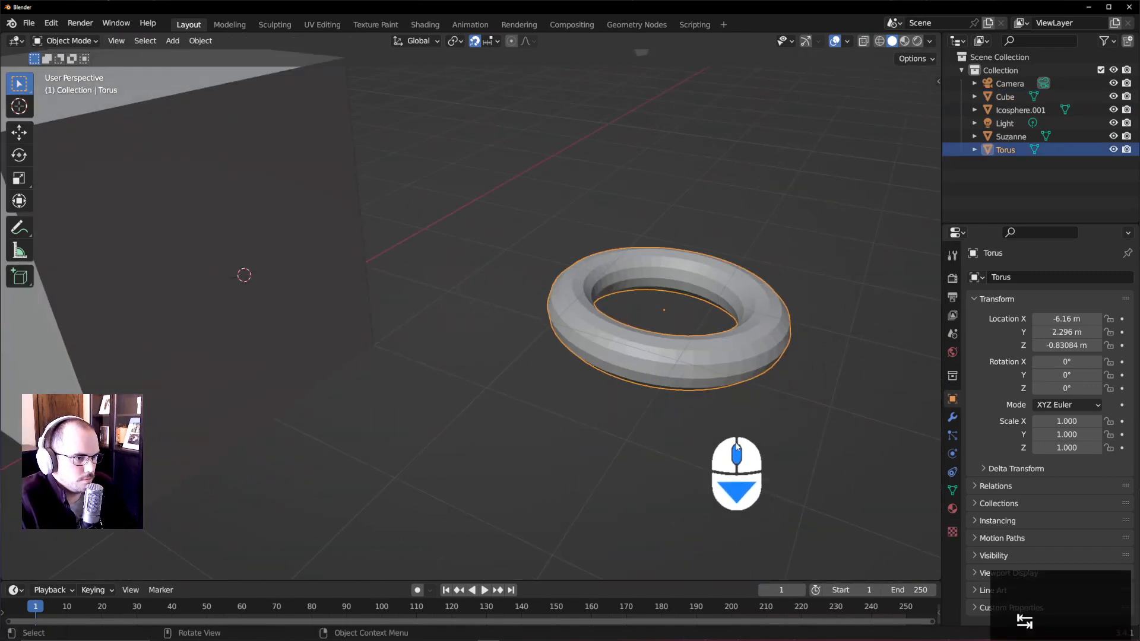
{"action": "scroll", "coordinate": [736, 446], "scroll_direction": "down", "scroll_amount": 2}
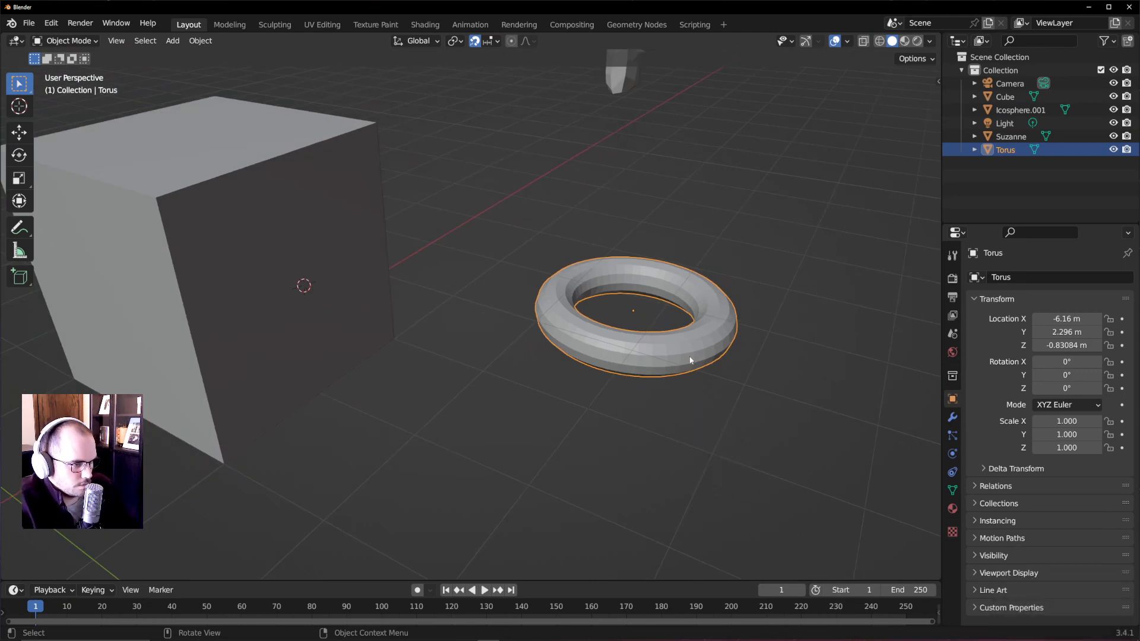
{"action": "key", "text": "shift+s"}
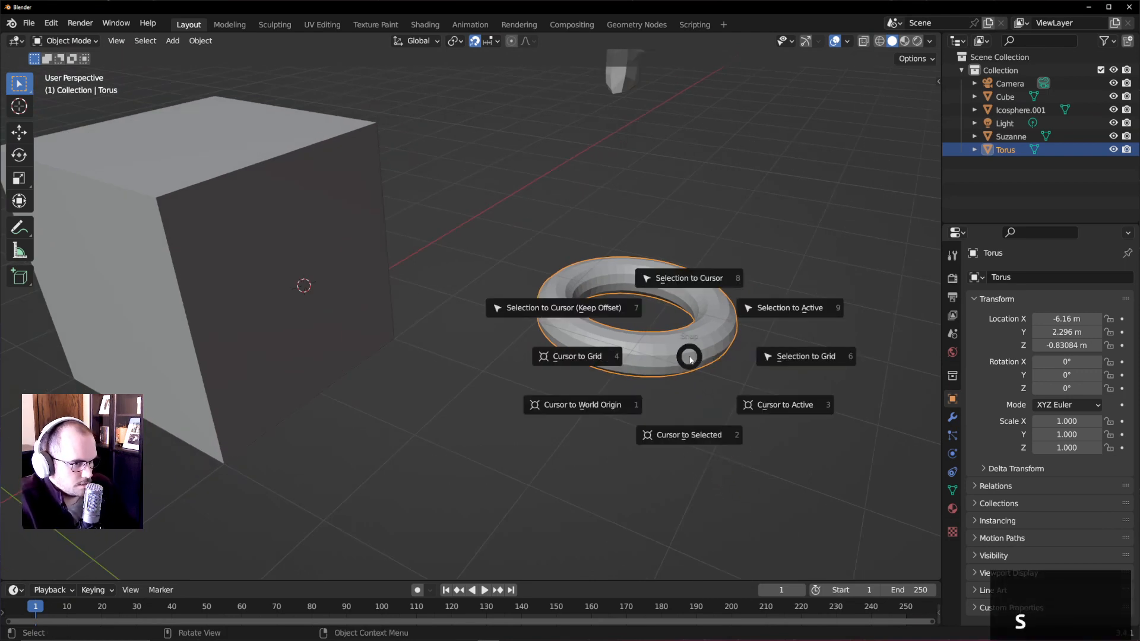
{"action": "left_click", "coordinate": [693, 290]}
{"action": "middle_click_drag", "start_coordinate": [680, 300], "coordinate": [444, 349]}
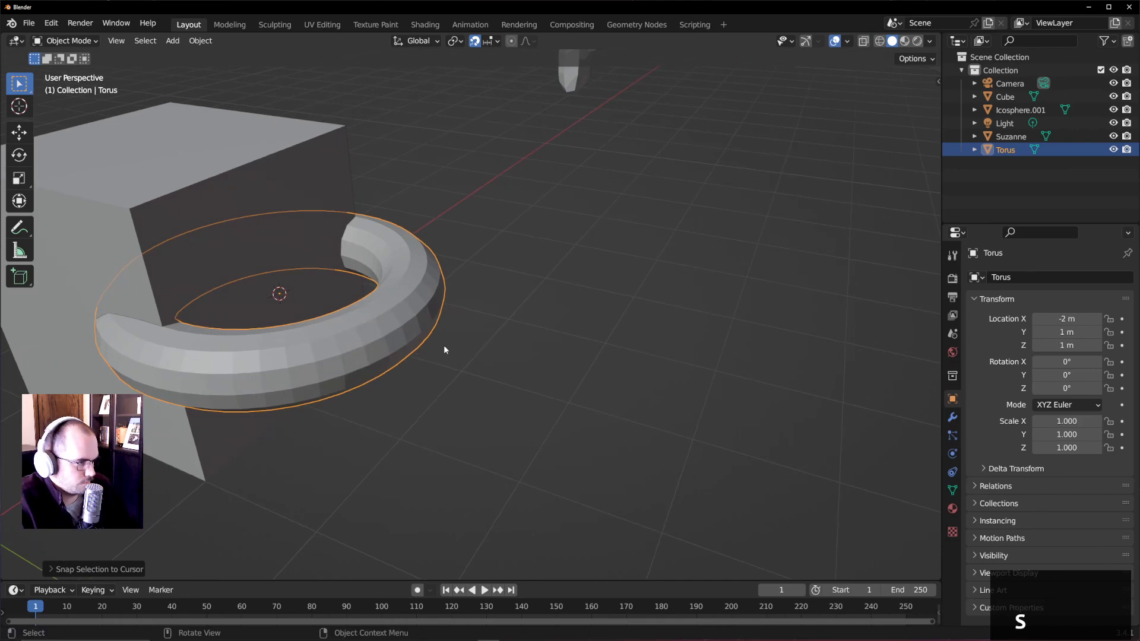
- Rotate the torus 90° about X and scale it down to about 0.647 so it fits within the cube's face
{"action": "type", "text": "rx90"}
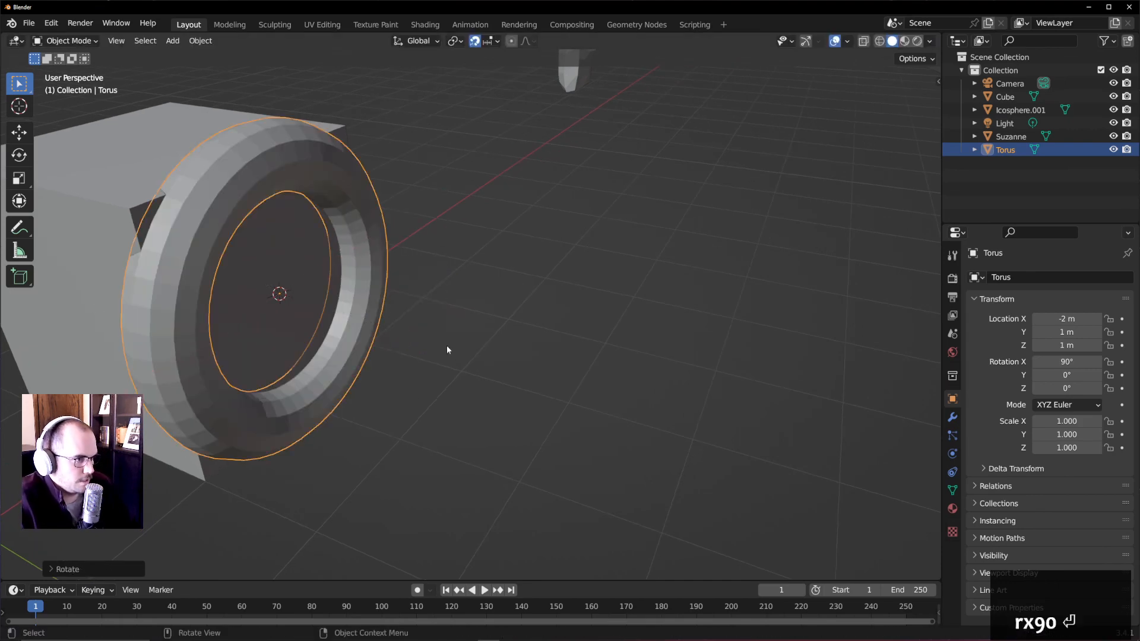
{"action": "key", "text": "Return"}
{"action": "key", "text": "s"}
{"action": "left_click", "coordinate": [392, 321]}
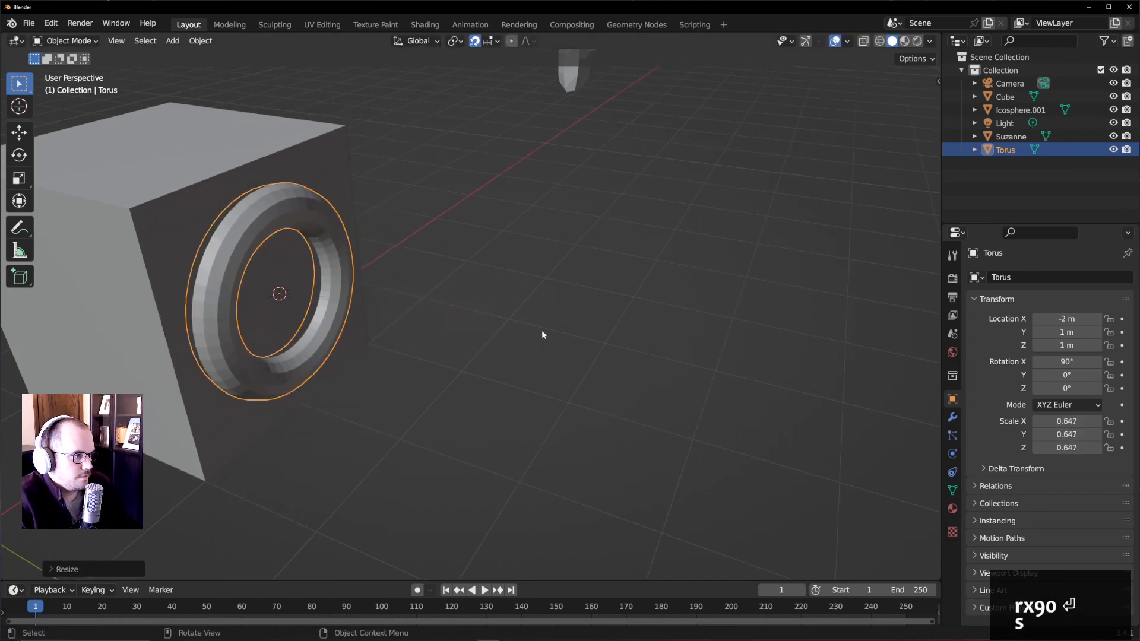
{"action": "mouse_move", "coordinate": [542, 329]}
{"action": "middle_mouse_down"}
{"action": "mouse_move", "coordinate": [478, 345]}
{"action": "mouse_move", "coordinate": [513, 247]}
{"action": "mouse_move", "coordinate": [439, 193]}
{"action": "mouse_move", "coordinate": [555, 338]}
{"action": "middle_mouse_up"}
{"action": "key", "text": "Tab"}
{"action": "key", "text": "Tab"}
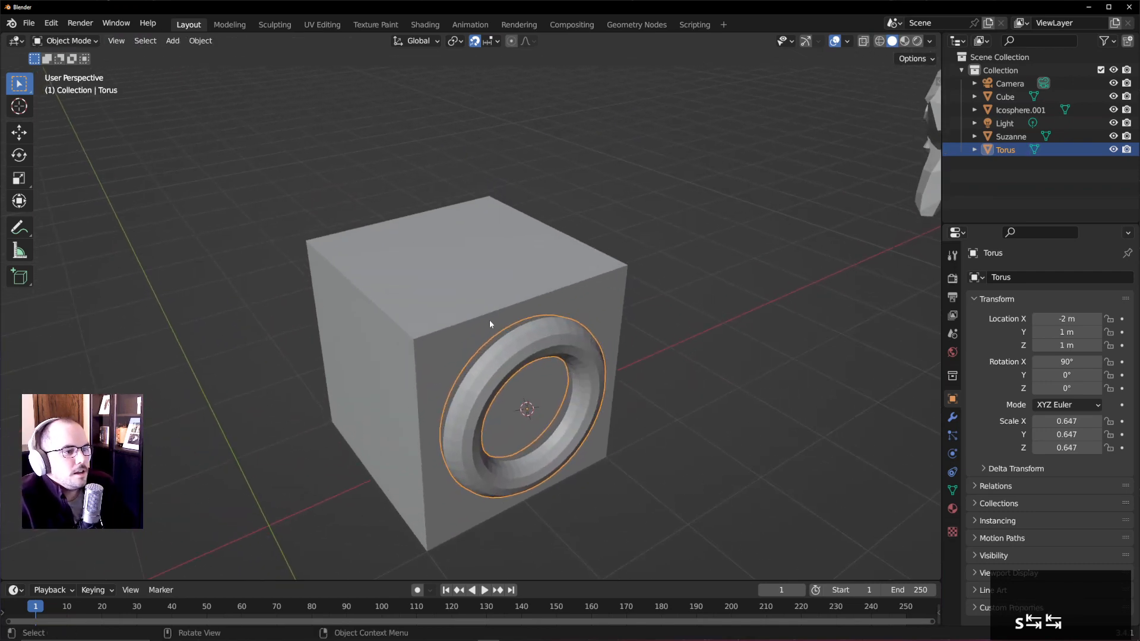
- In Edit Mode on the cube, select the upper edge of the side adjoining the torus face and snap the 3D cursor to it
{"action": "left_click", "coordinate": [505, 306]}
{"action": "middle_click_drag", "start_coordinate": [505, 306], "coordinate": [261, 356]}
{"action": "key", "text": "Tab"}
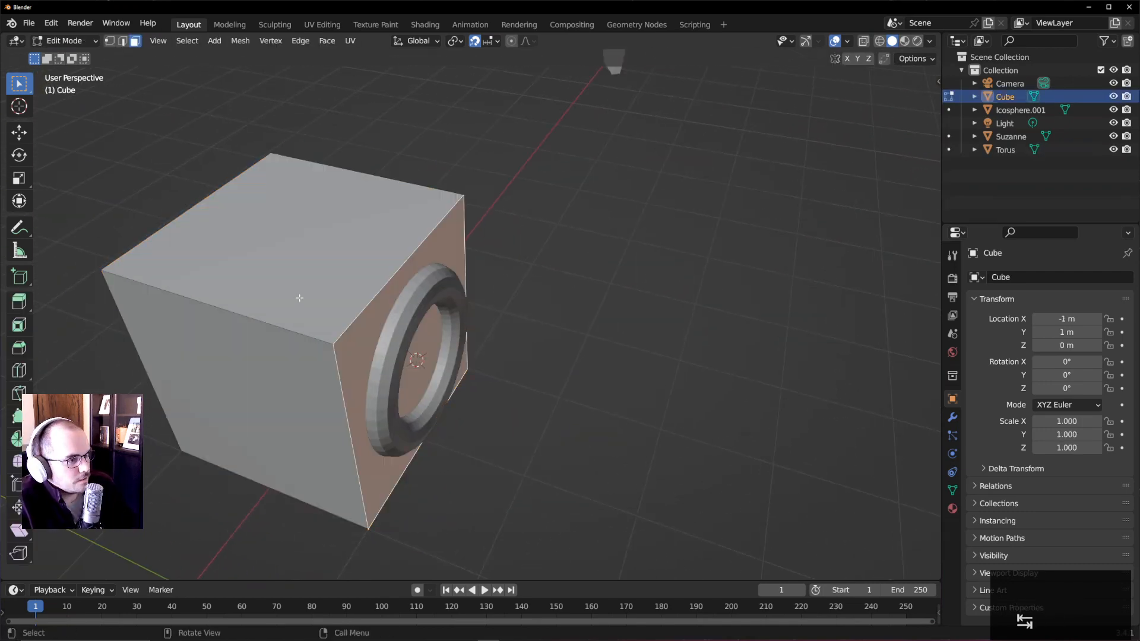
{"action": "middle_click_drag", "start_coordinate": [299, 297], "coordinate": [722, 397]}
{"action": "left_click", "coordinate": [542, 385]}
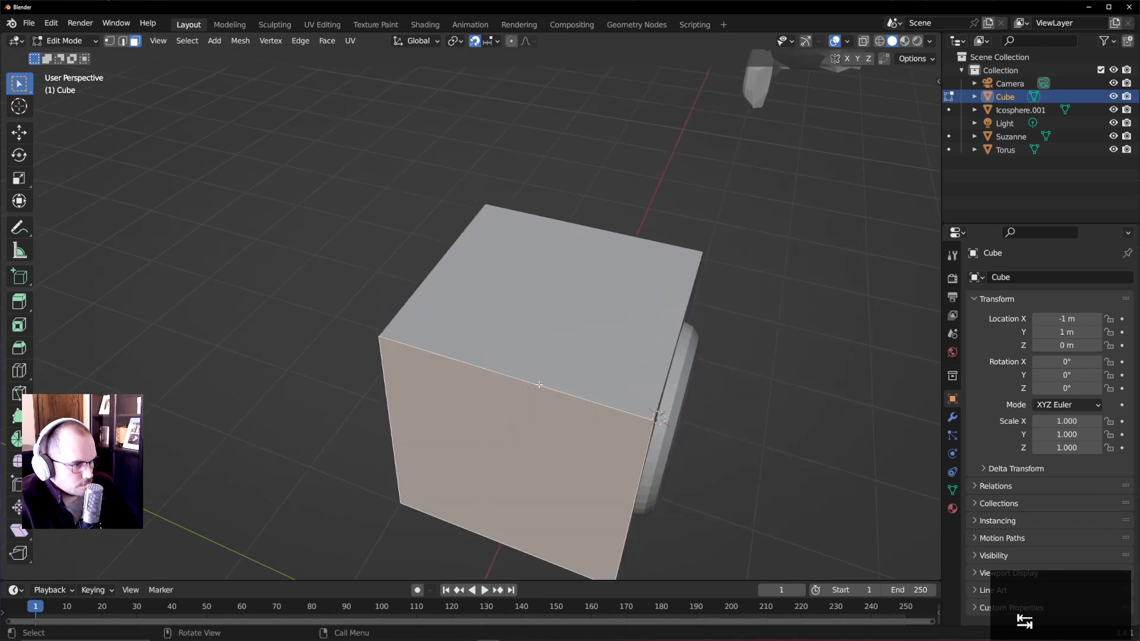
{"action": "key", "text": "2"}
{"action": "left_click", "coordinate": [539, 384]}
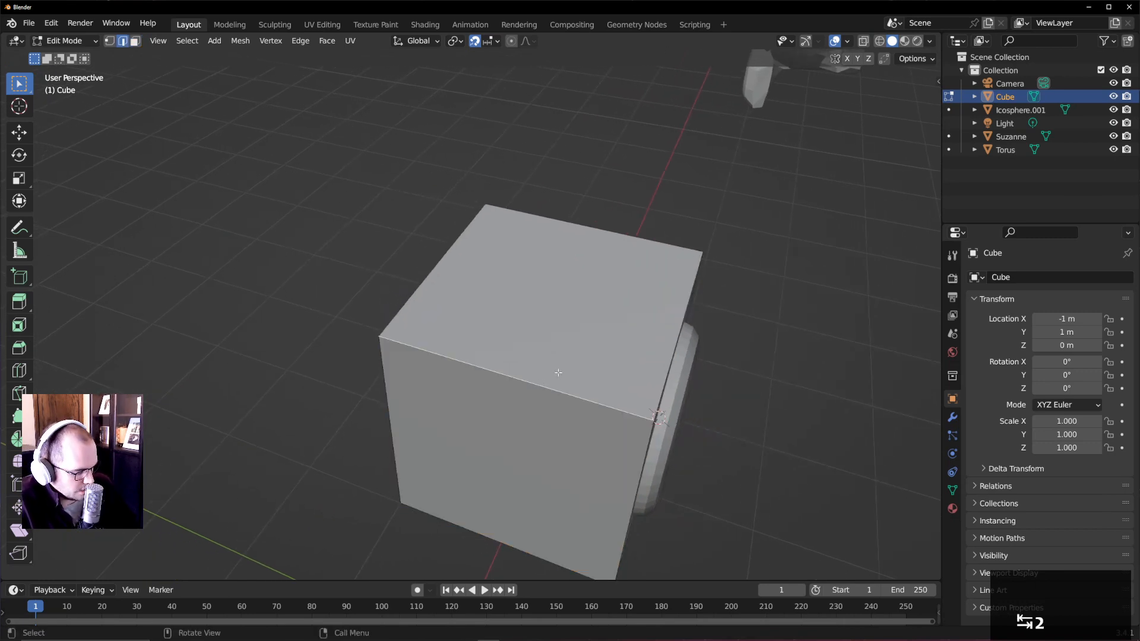
{"action": "key", "text": "shift+s"}
{"action": "left_click", "coordinate": [557, 449]}
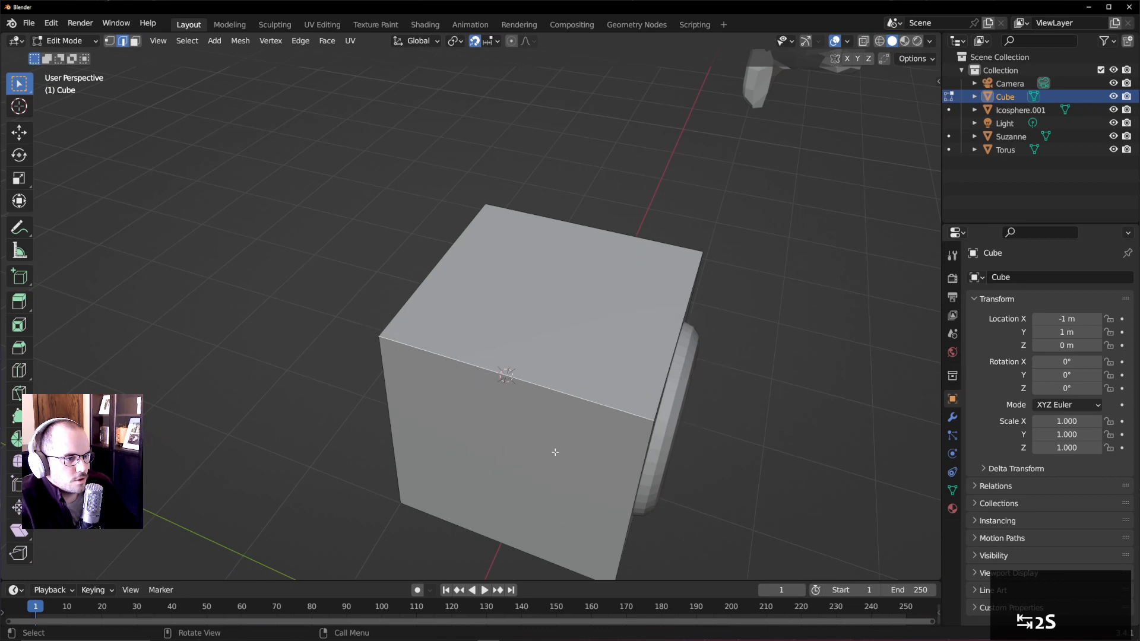
- Add a loop cut around the cube through its top and the side with the 3D cursor, slid off-centre towards the torus
{"action": "middle_click_drag", "start_coordinate": [557, 449], "coordinate": [601, 331], "text": "shift"}
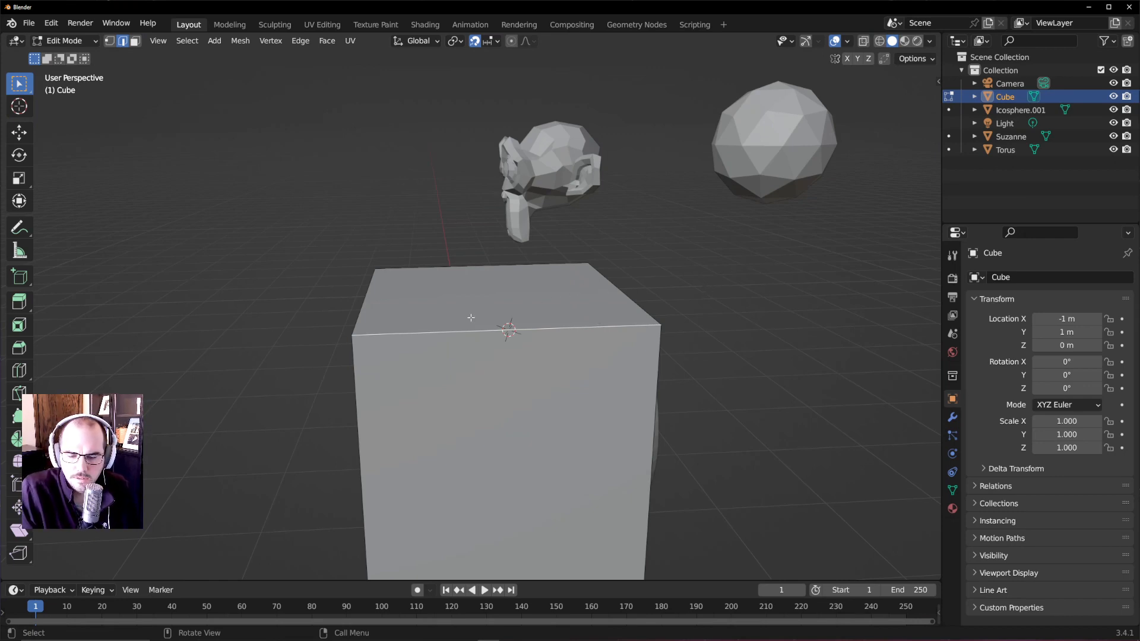
{"action": "key", "text": "ctrl+r"}
{"action": "left_click", "coordinate": [532, 375]}
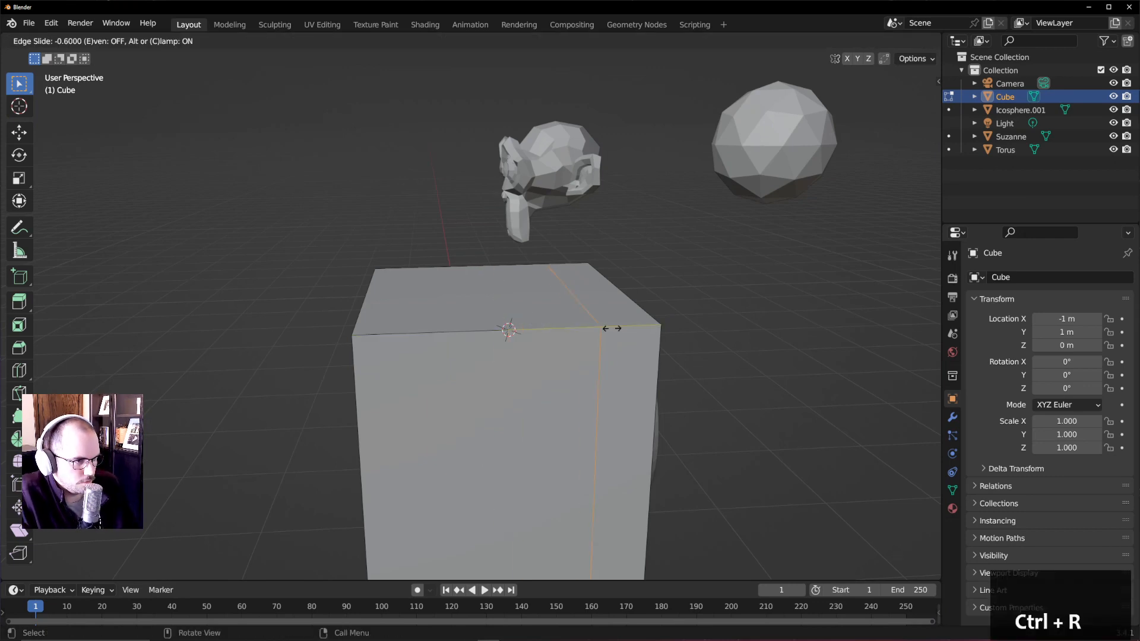
{"action": "left_click", "coordinate": [567, 339]}
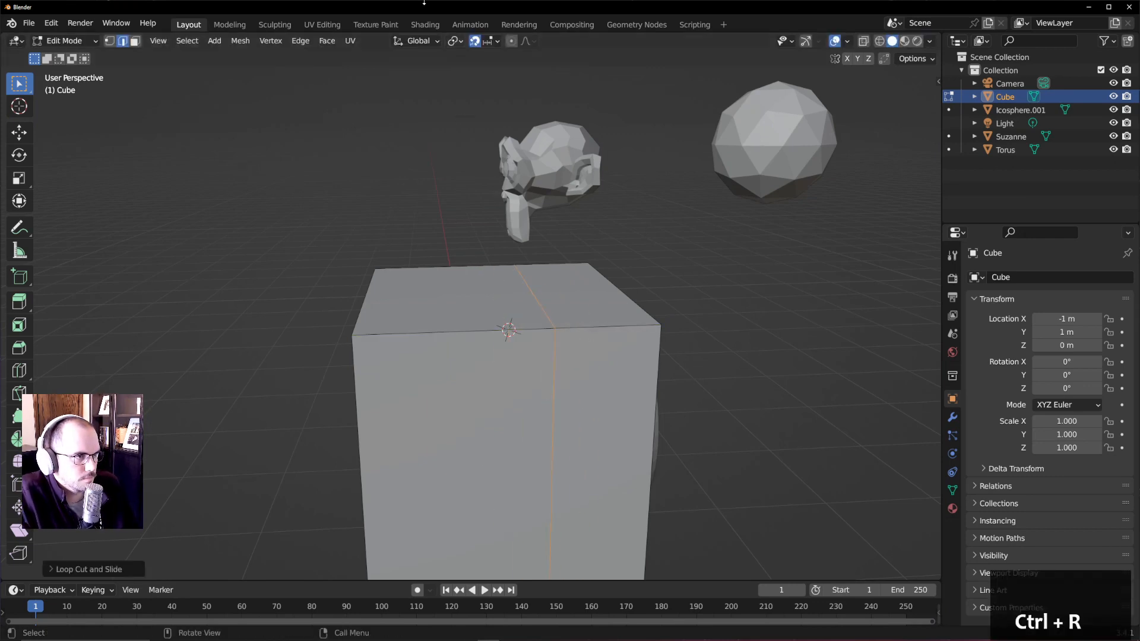
{"action": "middle_click_drag", "start_coordinate": [600, 265], "coordinate": [498, 277]}
{"action": "key", "text": "Tab"}
{"action": "key", "text": "Tab"}
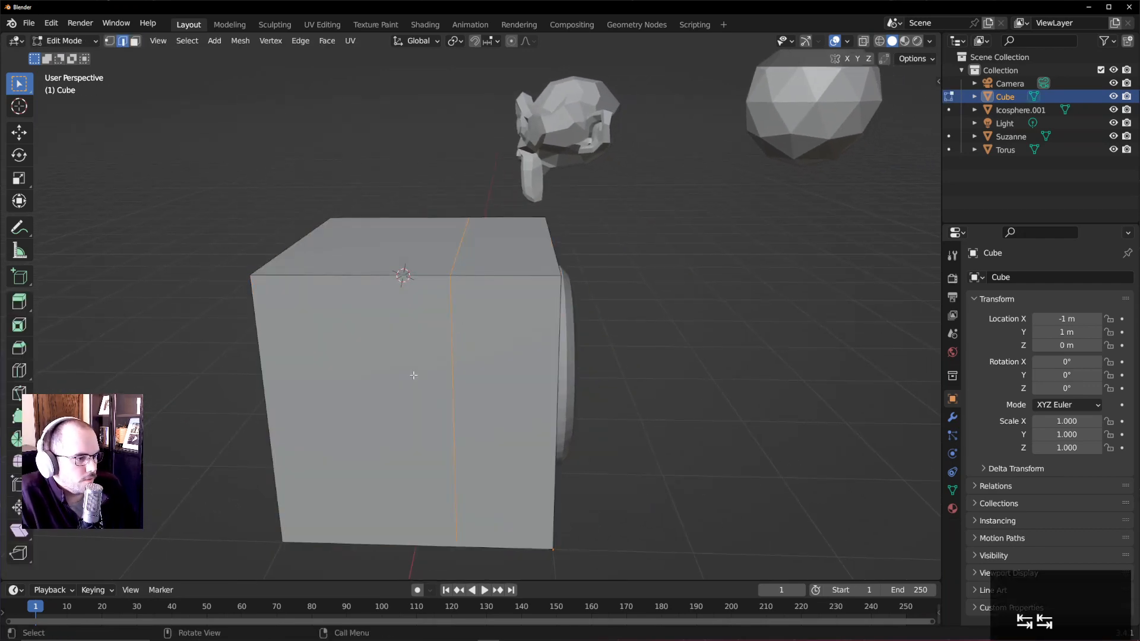
- Select the loop cut's vertical edge on the side adjoining the torus face and remove it with Dissolve Edges
{"action": "left_click", "coordinate": [485, 413]}
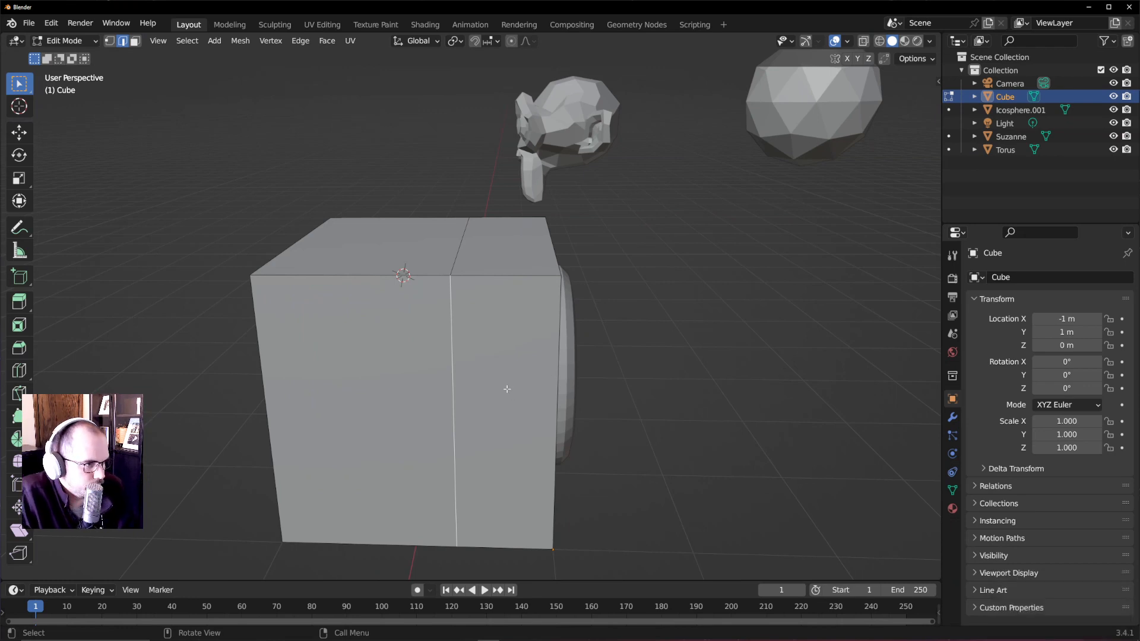
{"action": "key", "text": "Delete"}
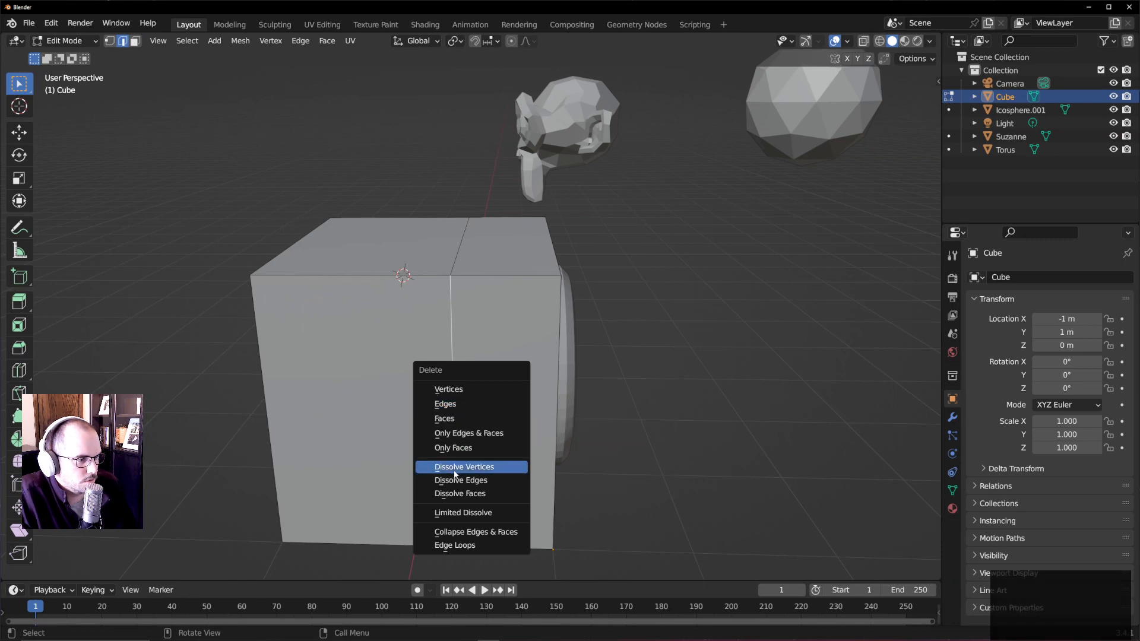
{"action": "left_click", "coordinate": [455, 473]}
- Select the edges that meet where the remaining cut on the top reaches the cube's upper edge
{"action": "left_click", "coordinate": [401, 355]}
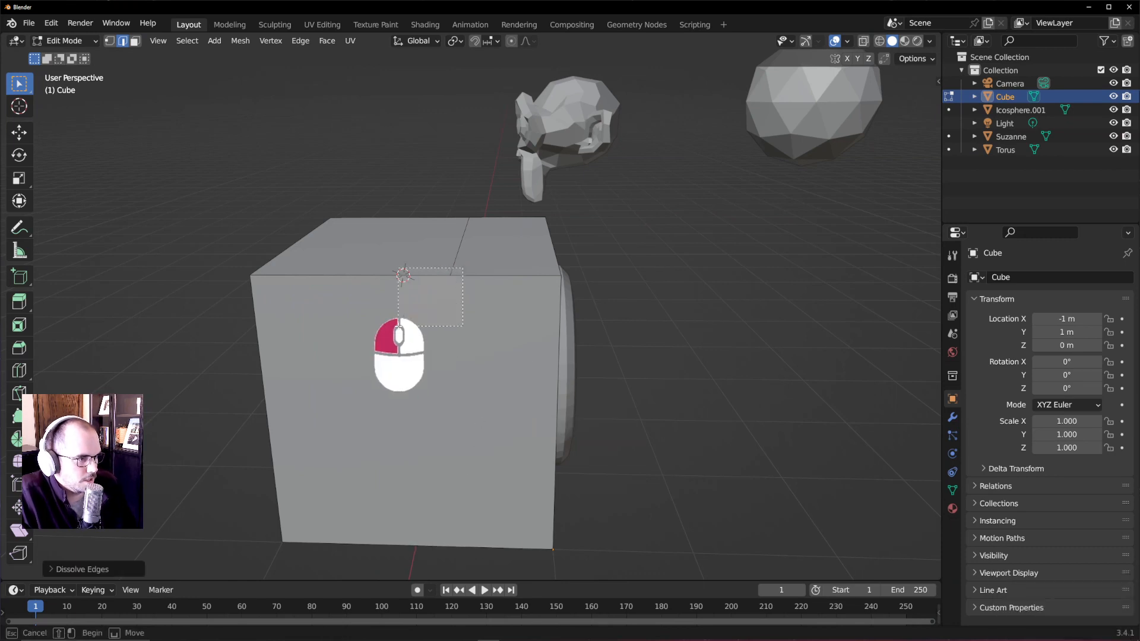
{"action": "key", "text": "Tab"}
{"action": "key", "text": "Tab"}
{"action": "middle_click_drag", "start_coordinate": [484, 298], "coordinate": [460, 373]}
{"action": "scroll", "coordinate": [491, 267], "scroll_direction": "up", "scroll_amount": 2}
{"action": "middle_click_drag", "start_coordinate": [489, 287], "coordinate": [438, 378], "text": "shift"}
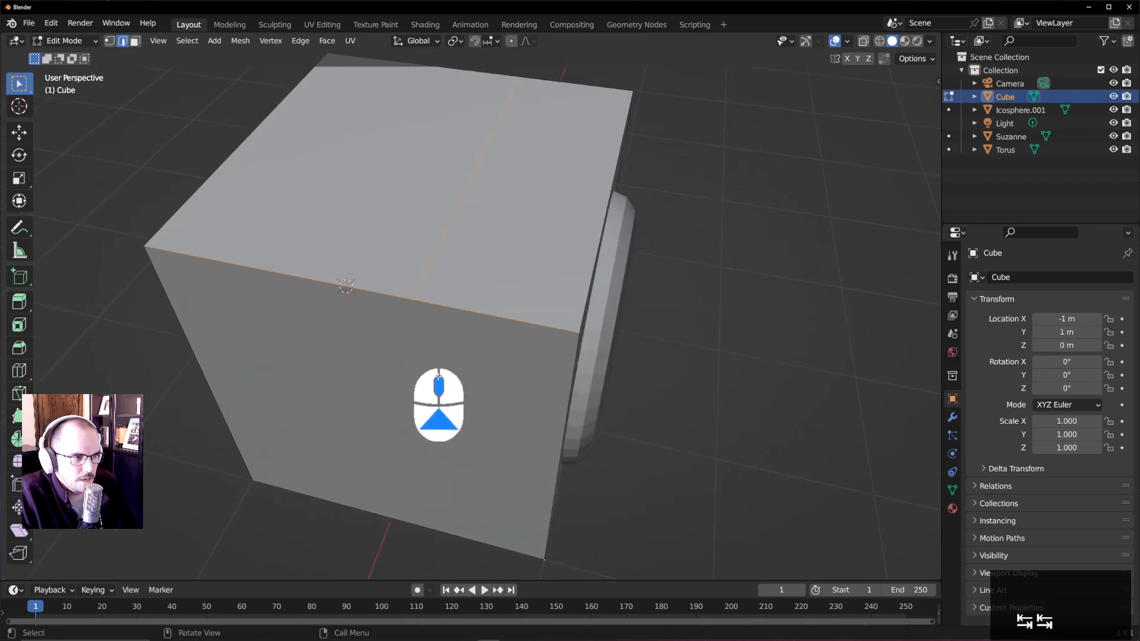
{"action": "left_click", "coordinate": [451, 271]}
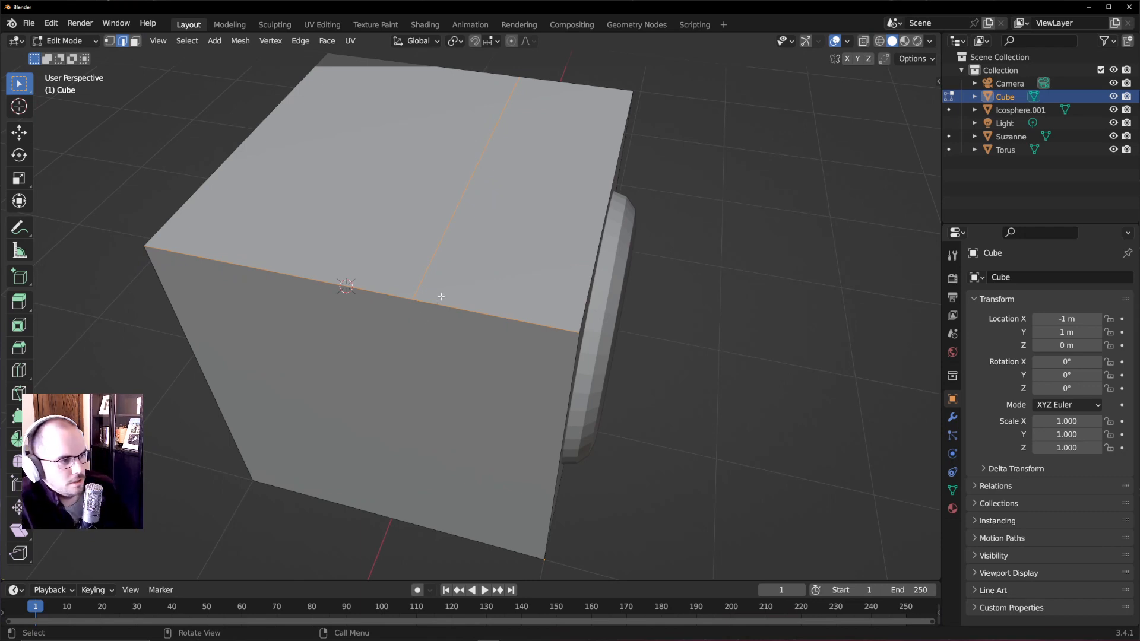
{"action": "key", "text": "Tab"}
{"action": "key", "text": "Tab"}
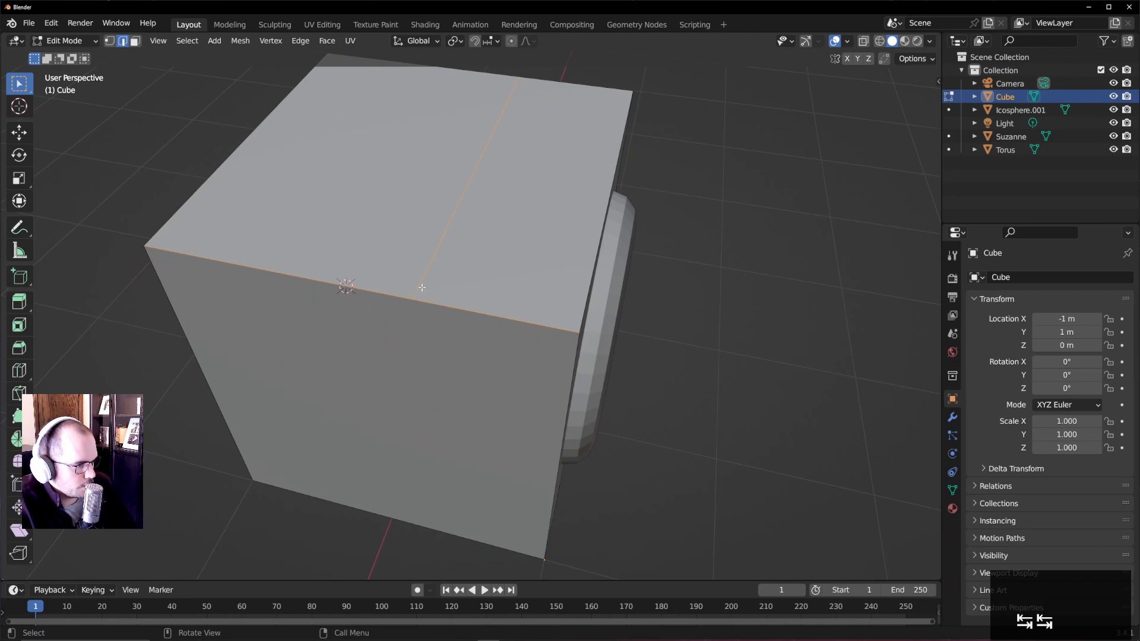
- Switch to vertex selection and select the vertex where the top cut meets the cube's upper edge
{"action": "key", "text": "1"}
{"action": "key", "text": "grave"}
{"action": "key", "text": "1"}
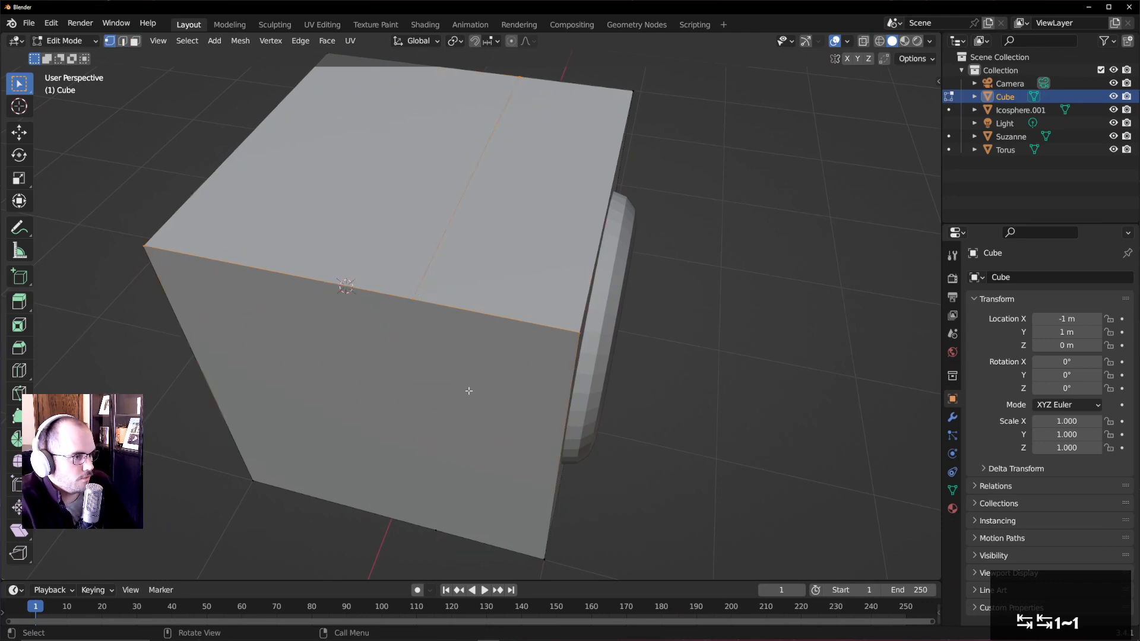
{"action": "left_click_drag", "start_coordinate": [442, 298], "coordinate": [383, 342]}
{"action": "key", "text": "grave"}
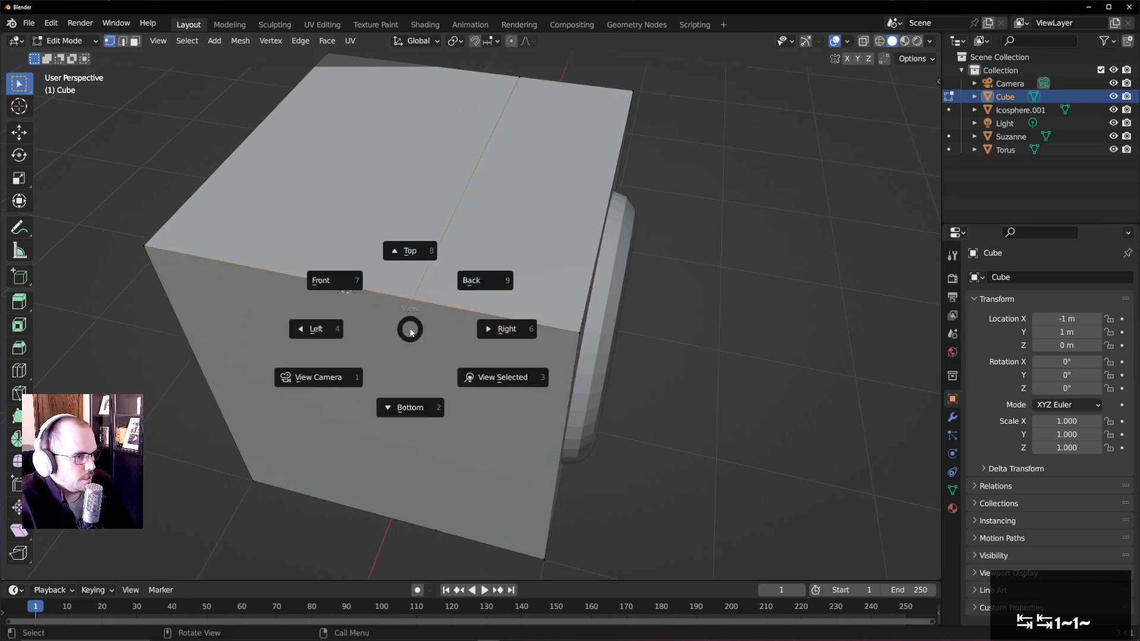
{"action": "key", "text": "grave"}
{"action": "key", "text": "grave"}
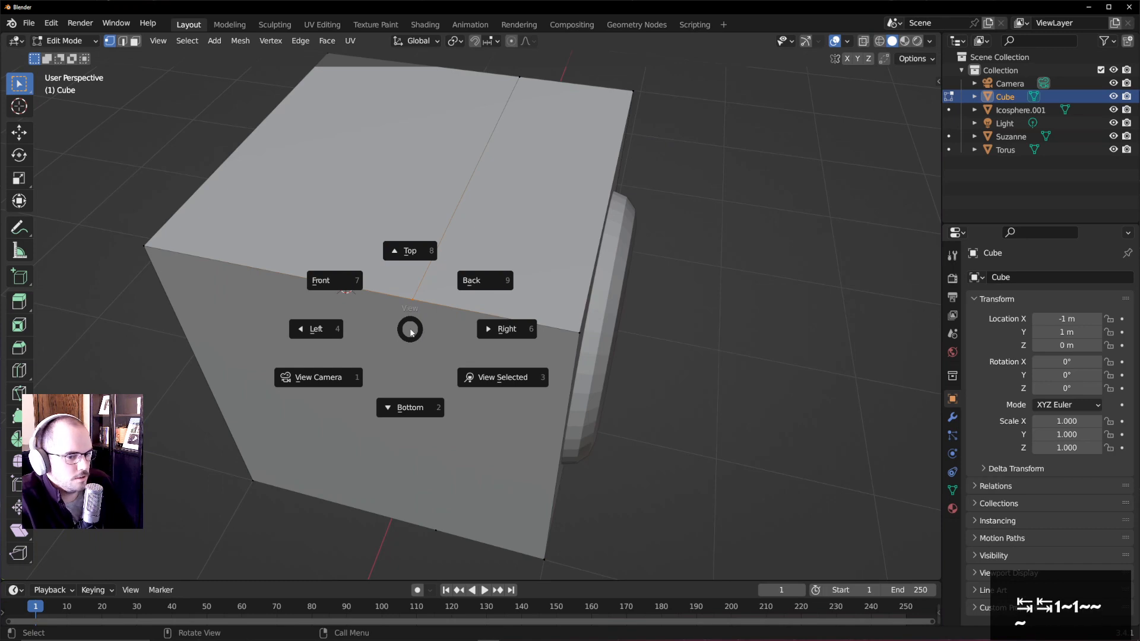
- Try merging the corner and middle vertices on the cube's near top edge with Collapse, and undo the merge
{"action": "left_click", "coordinate": [492, 286]}
{"action": "key", "text": "grave"}
{"action": "left_click", "coordinate": [409, 290]}
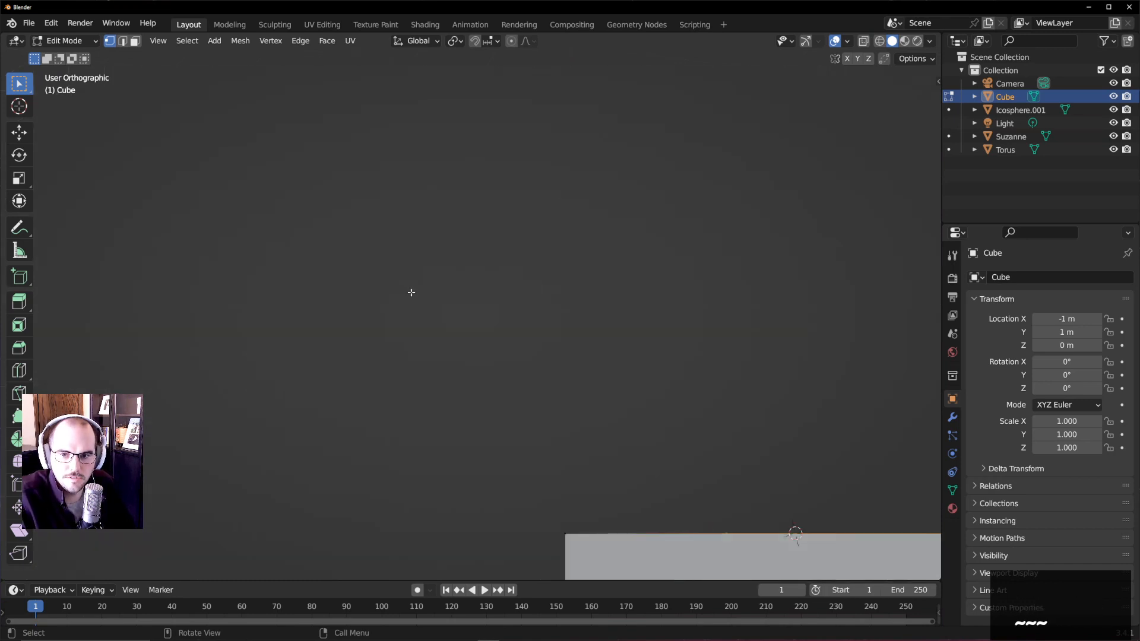
{"action": "key", "text": "grave"}
{"action": "middle_click_drag", "start_coordinate": [417, 251], "coordinate": [330, 241]}
{"action": "scroll", "coordinate": [412, 314], "scroll_direction": "up", "scroll_amount": 5}
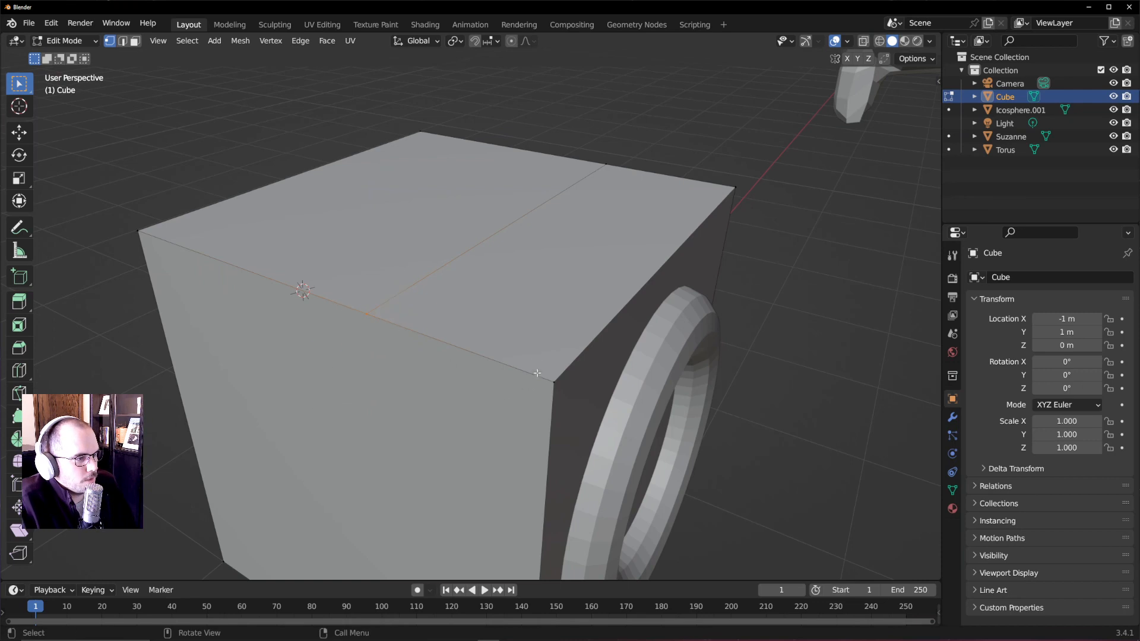
{"action": "middle_click_drag", "start_coordinate": [553, 380], "coordinate": [461, 372]}
{"action": "left_click_drag", "start_coordinate": [520, 344], "coordinate": [470, 387]}
{"action": "left_click_drag", "start_coordinate": [314, 317], "coordinate": [265, 358], "text": "shift"}
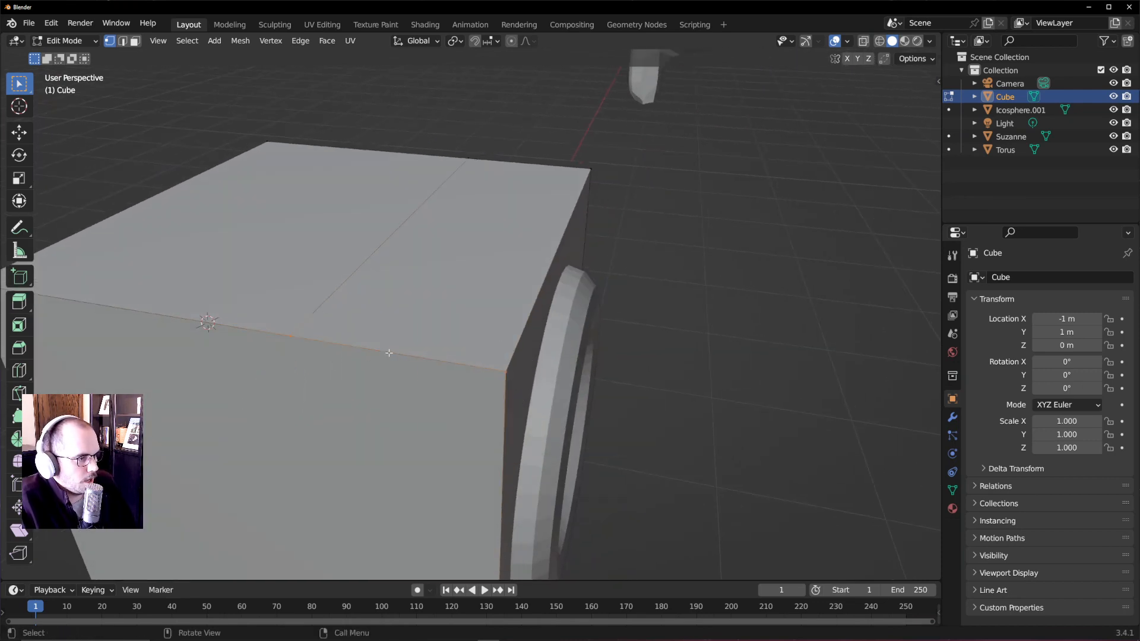
{"action": "right_click", "coordinate": [389, 353]}
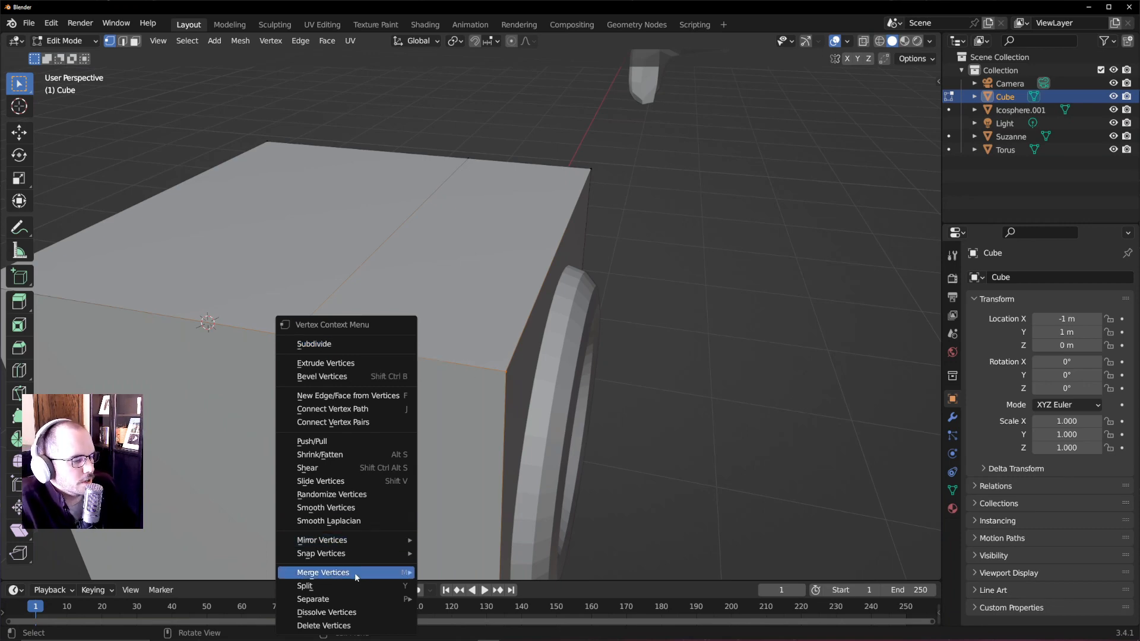
{"action": "mouse_move", "coordinate": [363, 571]}
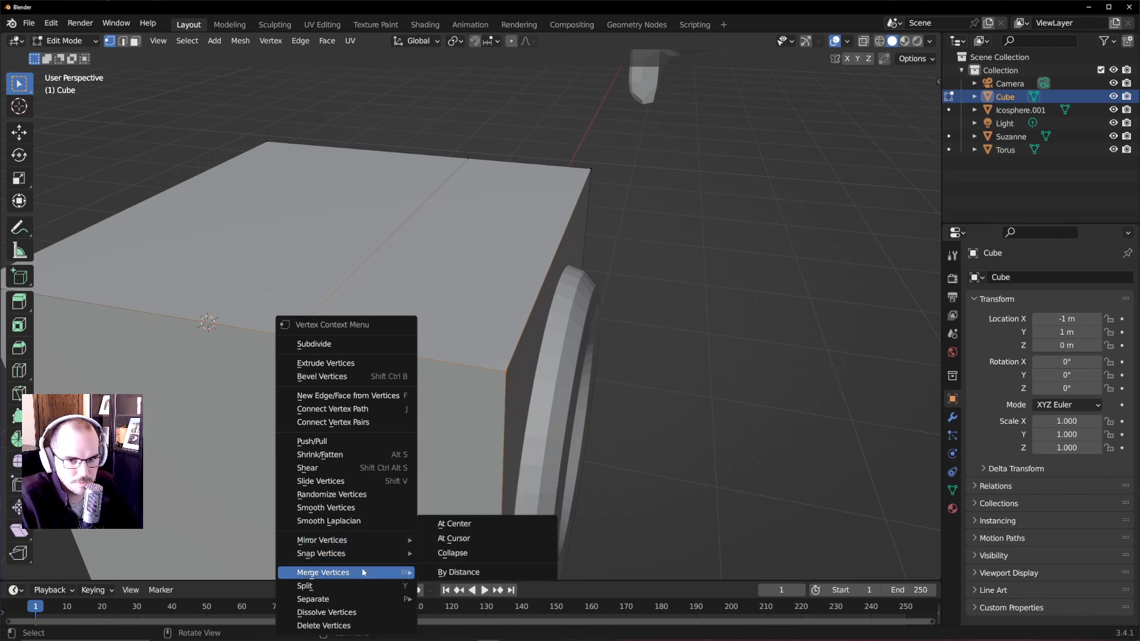
{"action": "left_click", "coordinate": [473, 554]}
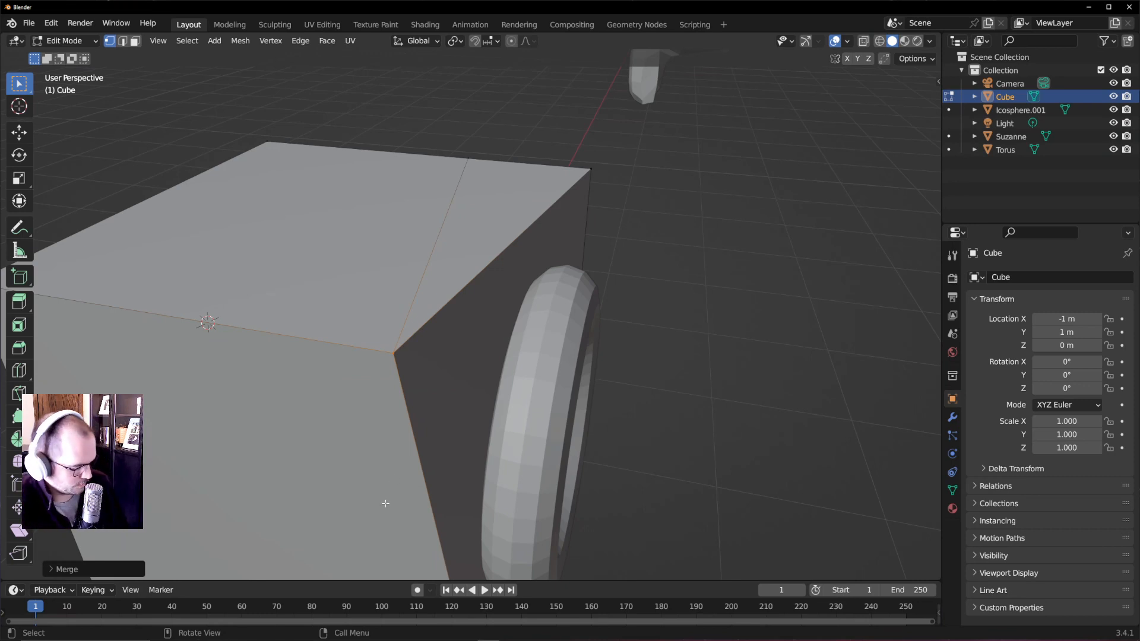
{"action": "key", "text": "ctrl+z"}
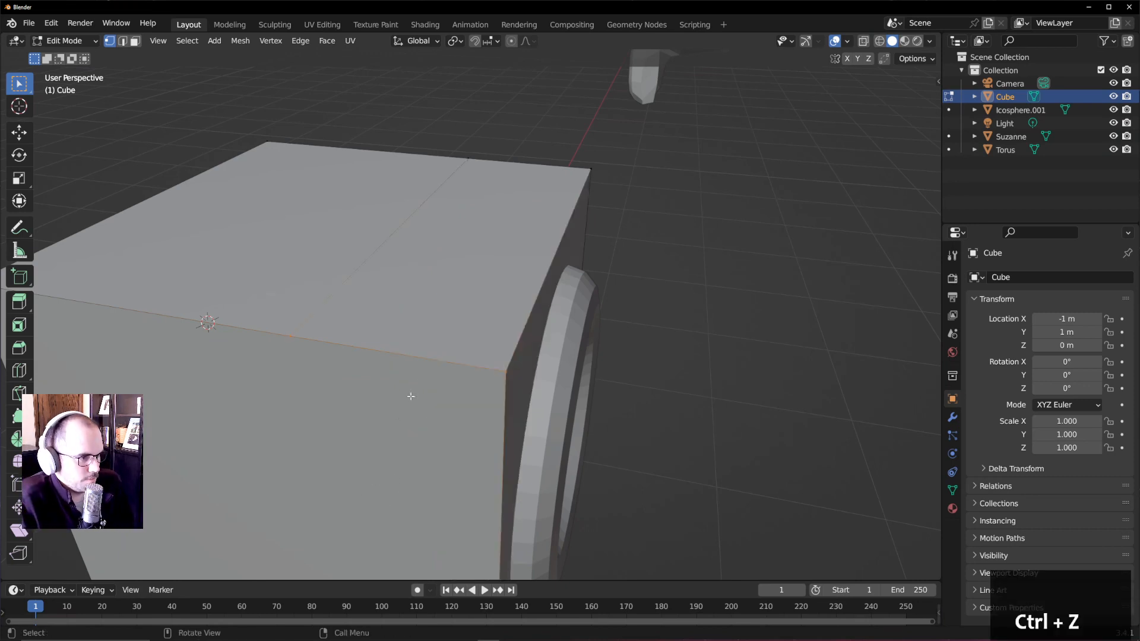
- Try merging the same two top-edge vertices with At Center, and undo the merge
{"action": "right_click", "coordinate": [423, 354]}
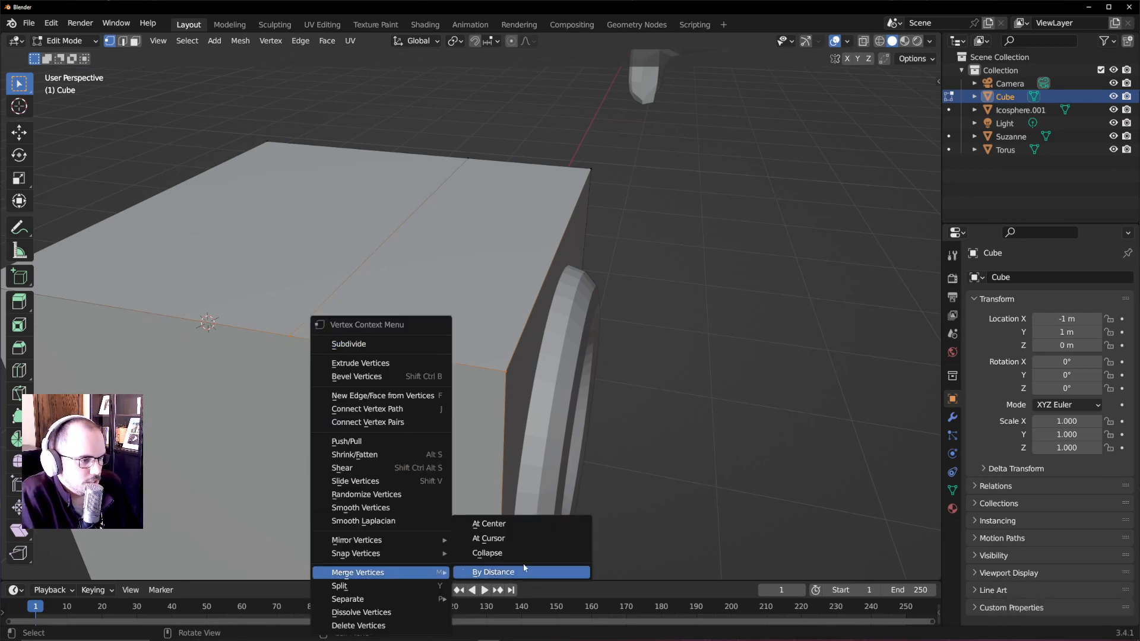
{"action": "left_click", "coordinate": [513, 523]}
{"action": "key", "text": "ctrl+z"}
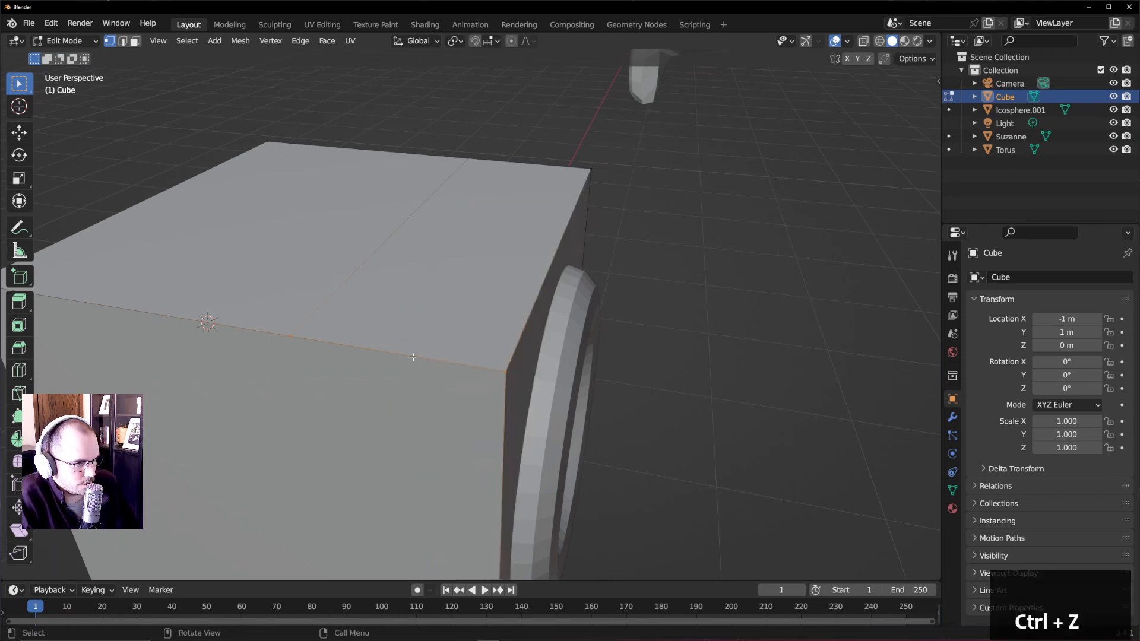
- Merge the two selected top-edge vertices at the 3D cursor on the cube's near top edge
{"action": "right_click", "coordinate": [369, 347]}
{"action": "mouse_move", "coordinate": [377, 558]}
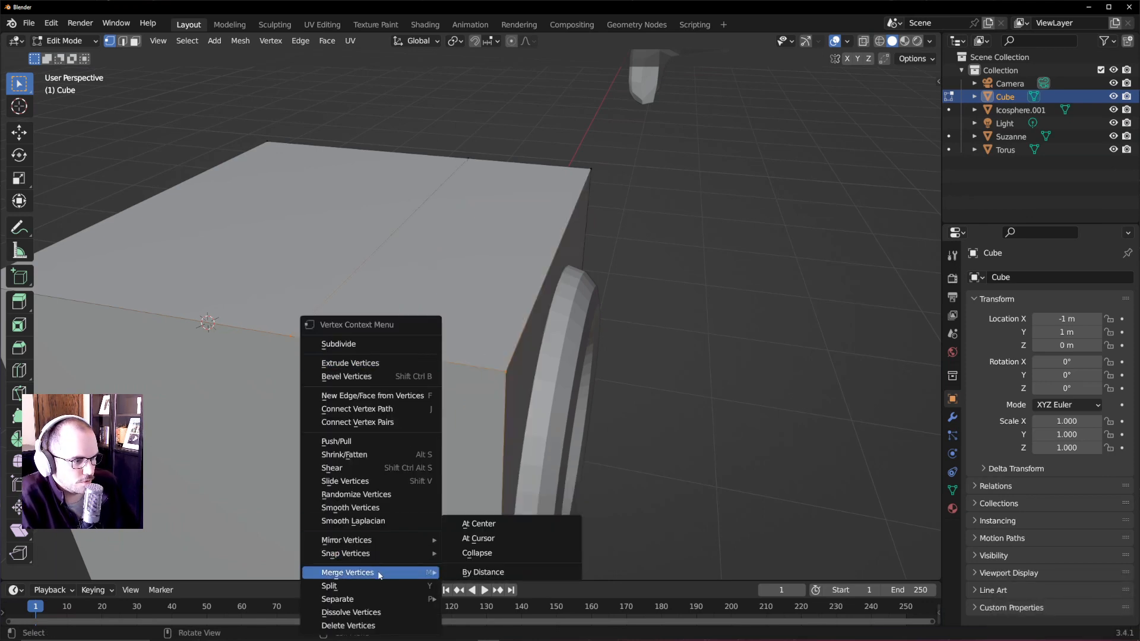
{"action": "left_click", "coordinate": [514, 538]}
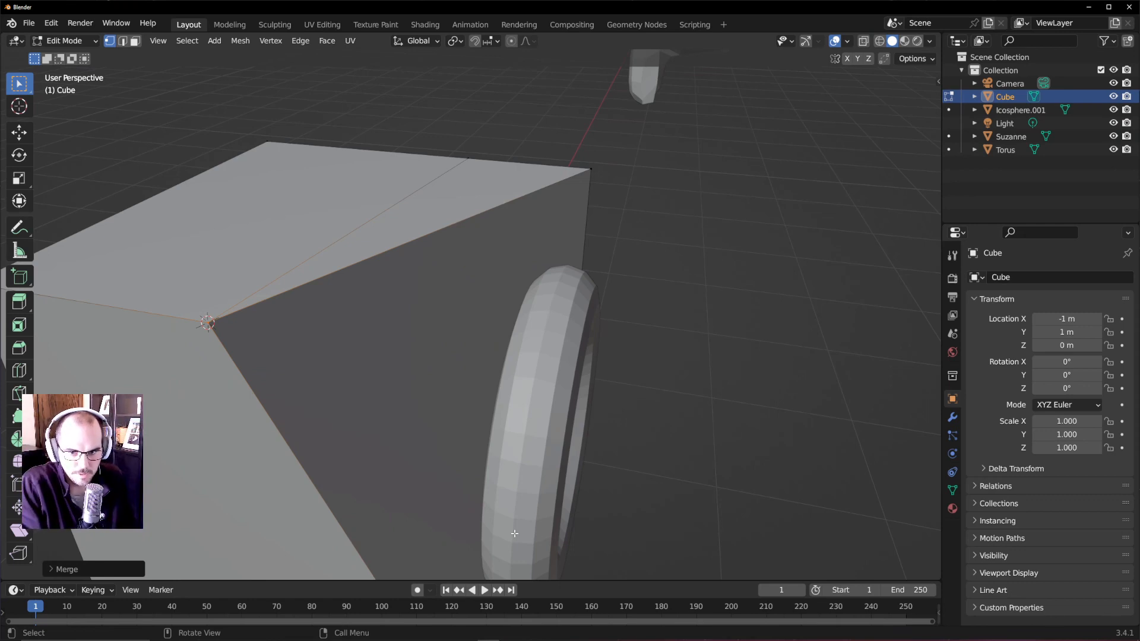
{"action": "scroll", "coordinate": [455, 330], "scroll_direction": "down", "scroll_amount": 4}
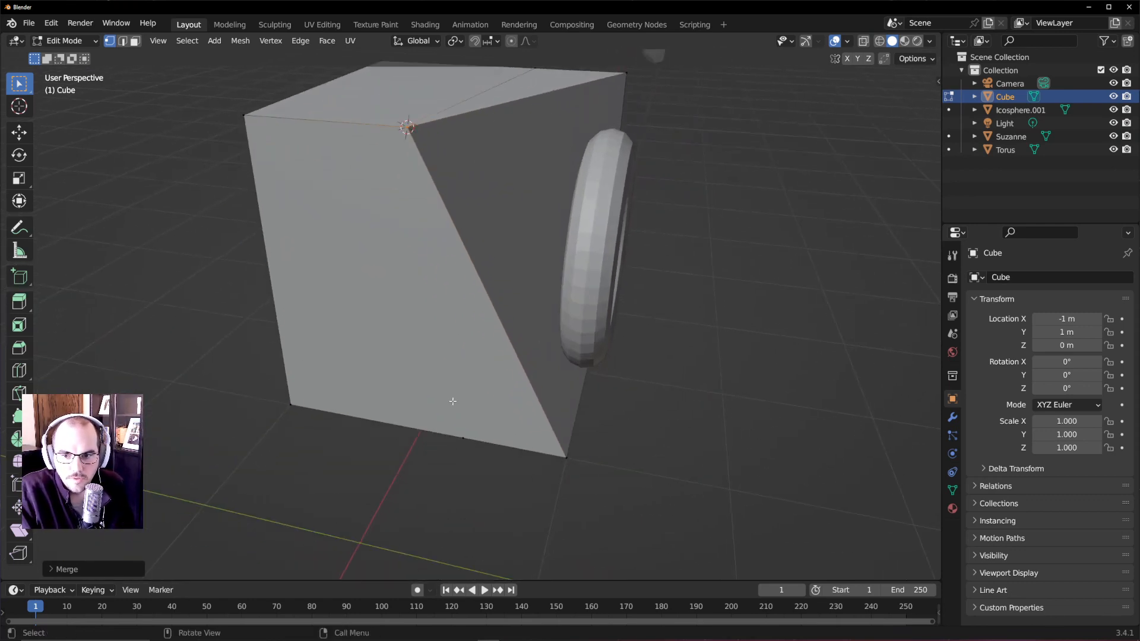
- Merge the left corner and middle vertices of the cube's near bottom edge at center, and inspect the shape in Object Mode
{"action": "left_click_drag", "start_coordinate": [267, 387], "coordinate": [501, 470], "text": "shift"}
{"action": "right_click", "coordinate": [386, 432]}
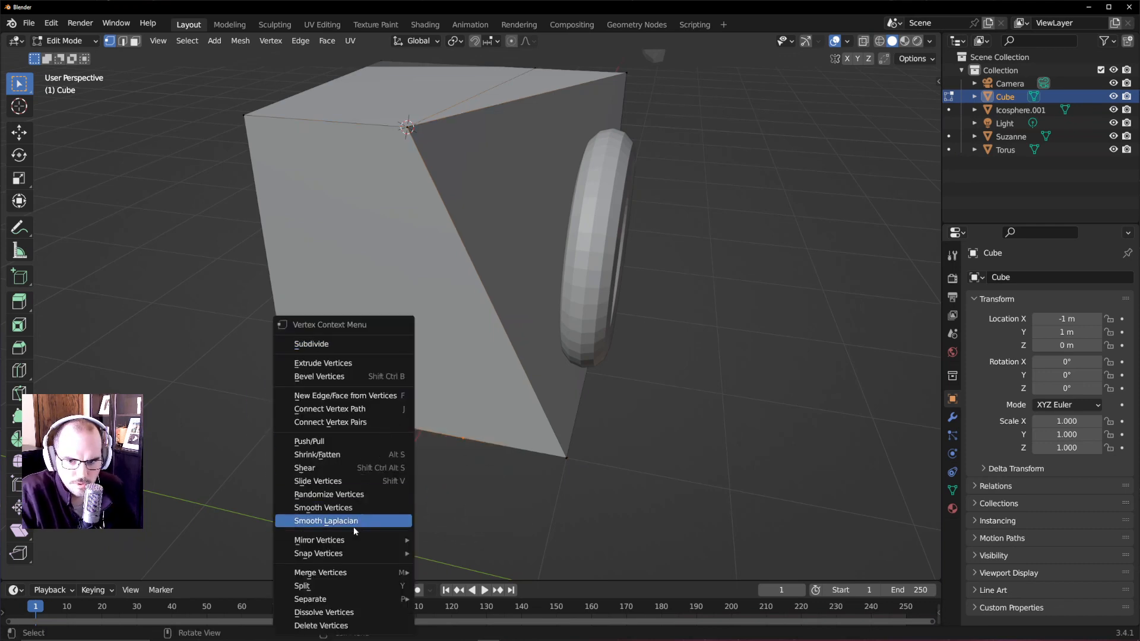
{"action": "mouse_move", "coordinate": [352, 576]}
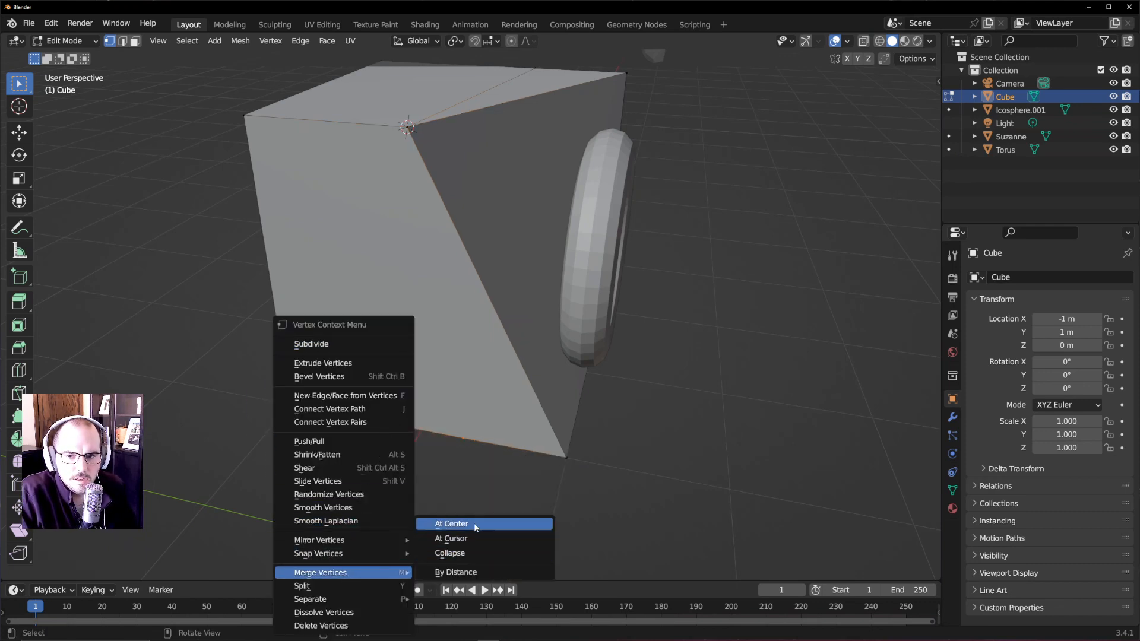
{"action": "left_click", "coordinate": [450, 523]}
{"action": "middle_click_drag", "start_coordinate": [423, 446], "coordinate": [437, 404]}
{"action": "key", "text": "Tab"}
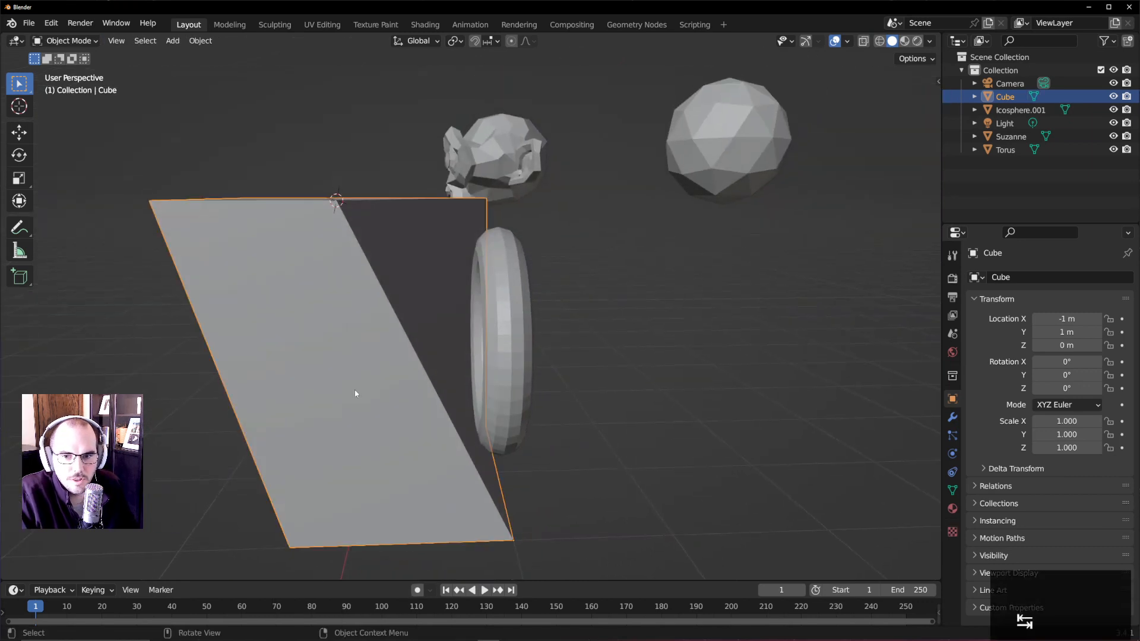
{"action": "middle_click_drag", "start_coordinate": [355, 391], "coordinate": [407, 406]}
{"action": "middle_click_drag", "start_coordinate": [361, 360], "coordinate": [392, 372]}
{"action": "key", "text": "Tab"}
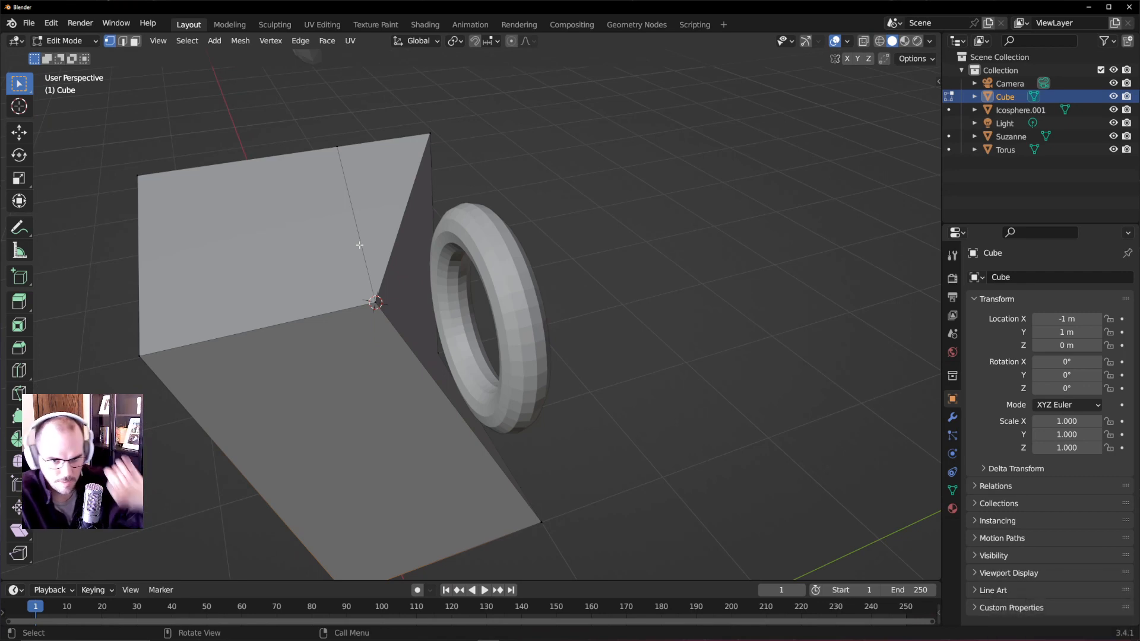
- Undo the bottom-edge merge and the merge at the 3D cursor to restore the full cube
{"action": "scroll", "coordinate": [319, 261], "scroll_direction": "down", "scroll_amount": 3}
{"action": "key", "text": "ctrl+z"}
{"action": "key", "text": "ctrl+z"}
{"action": "key", "text": "ctrl+z"}
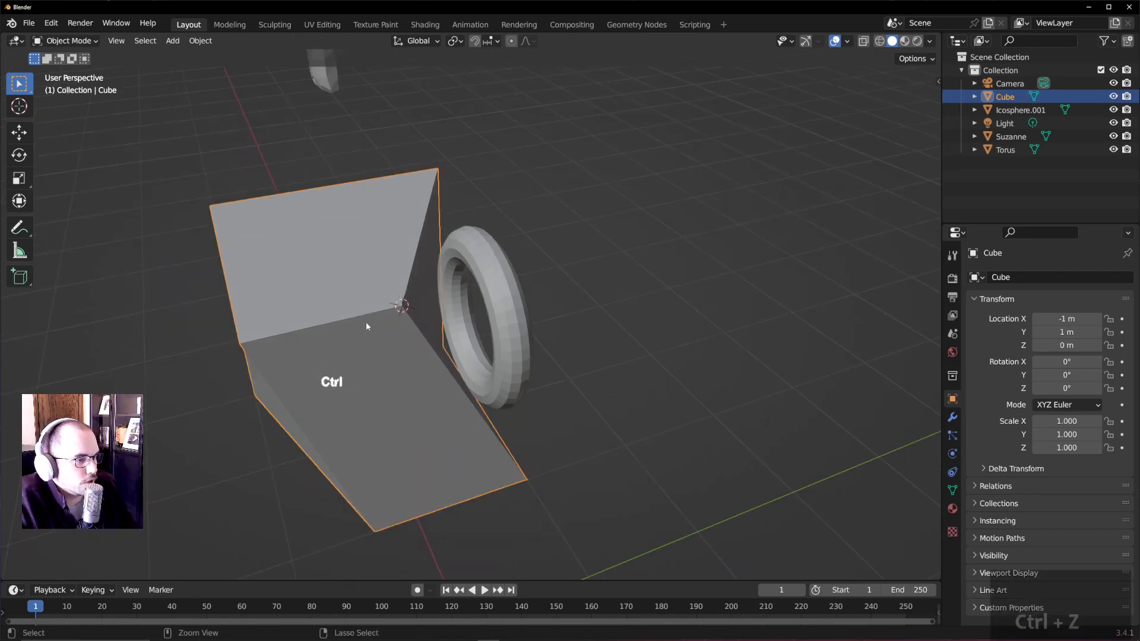
{"action": "key", "text": "ctrl+z"}
- Snap the 3D cursor to the right corner vertex of the cube's near top edge
{"action": "middle_click_drag", "start_coordinate": [517, 287], "coordinate": [468, 286]}
{"action": "scroll", "coordinate": [599, 308], "scroll_direction": "up", "scroll_amount": 3}
{"action": "middle_click_drag", "start_coordinate": [596, 322], "coordinate": [469, 264], "text": "shift"}
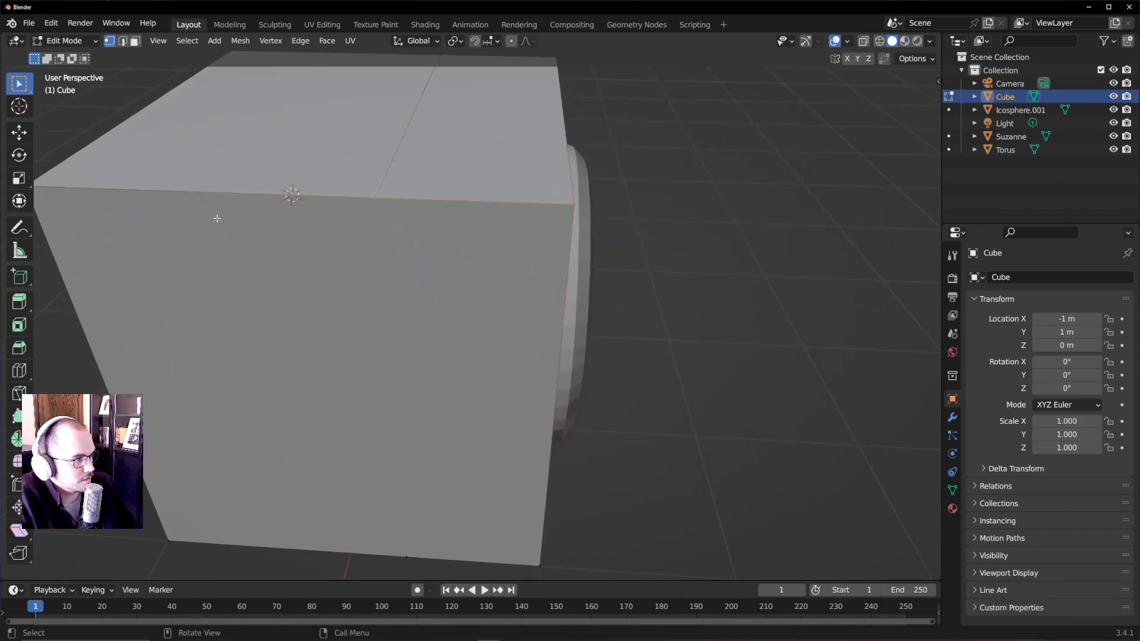
{"action": "middle_click_drag", "start_coordinate": [216, 216], "coordinate": [563, 261], "text": "shift"}
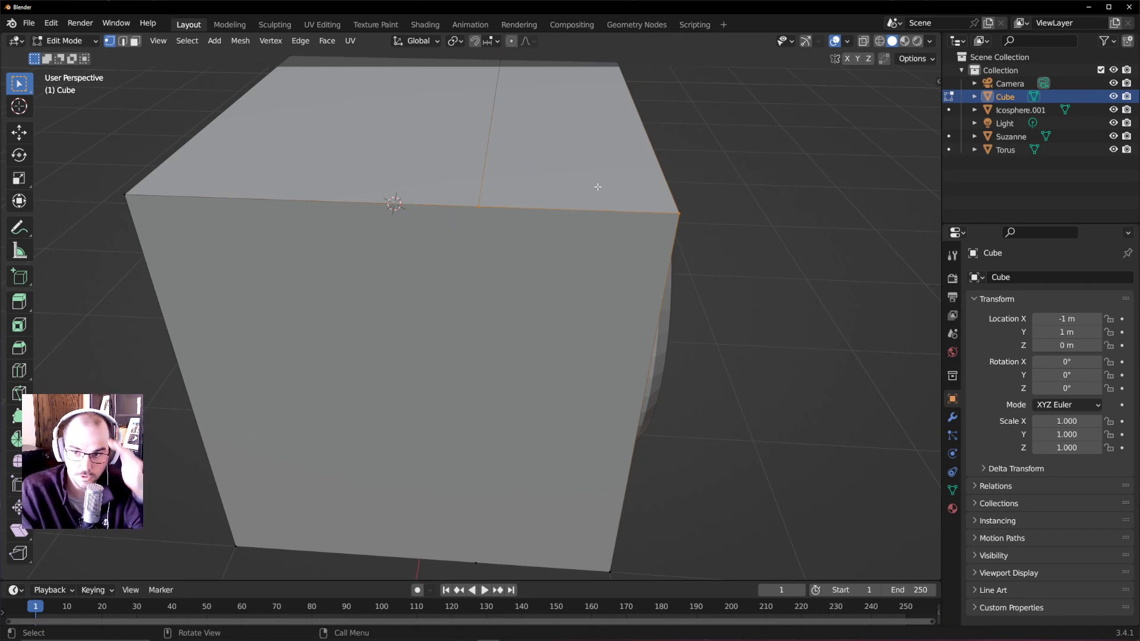
{"action": "middle_click_drag", "start_coordinate": [702, 252], "coordinate": [518, 255]}
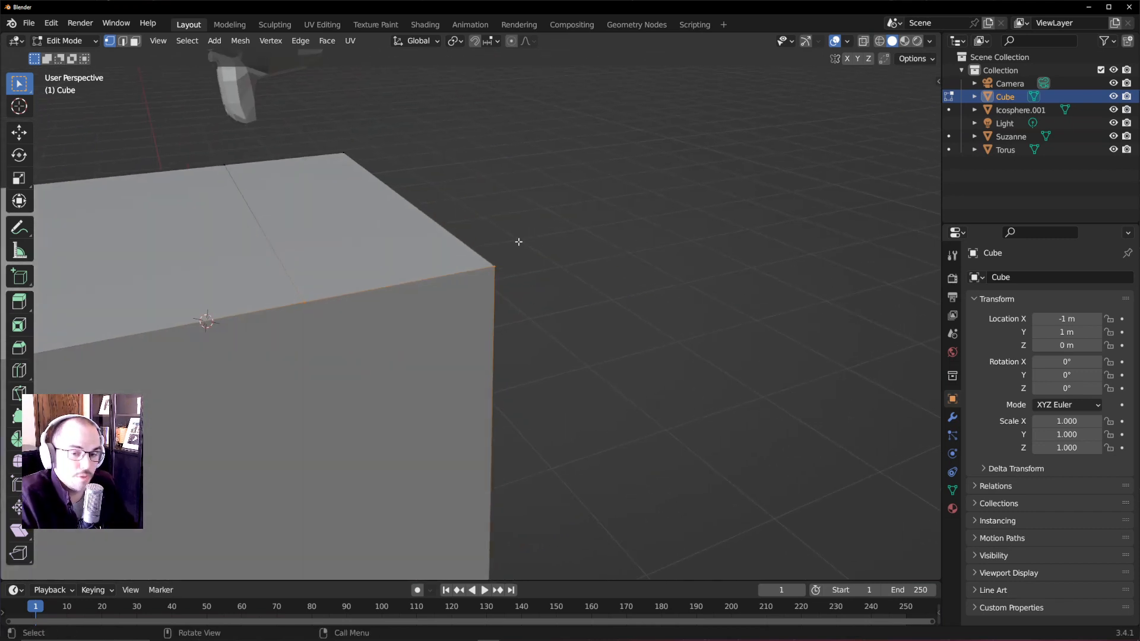
{"action": "left_click_drag", "start_coordinate": [535, 228], "coordinate": [460, 312]}
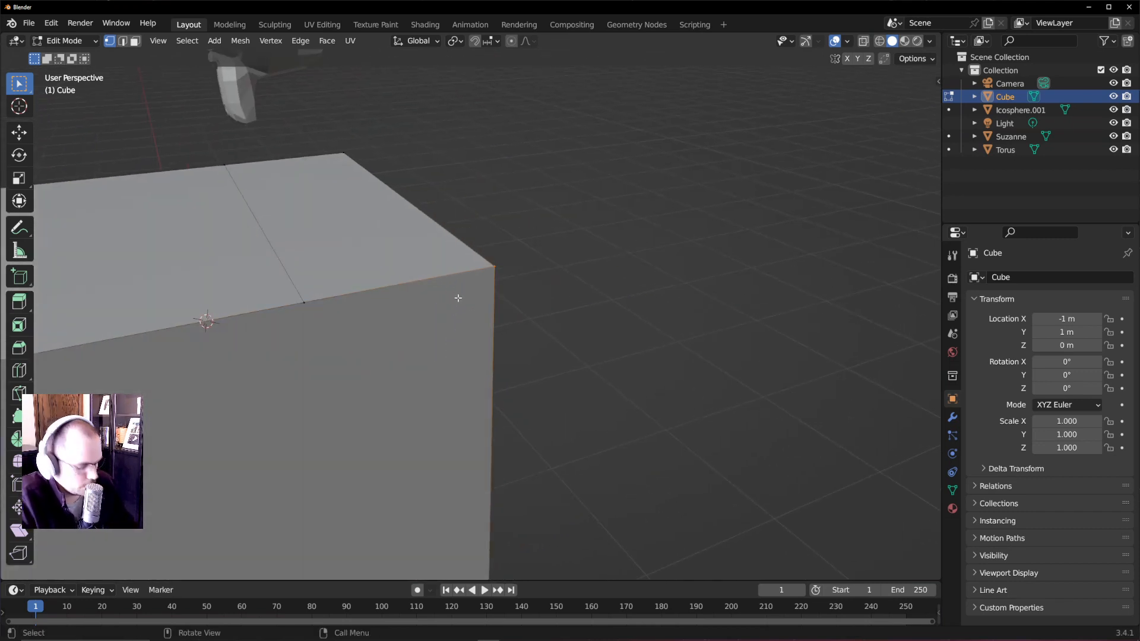
{"action": "key", "text": "shift+s"}
{"action": "left_click", "coordinate": [452, 377]}
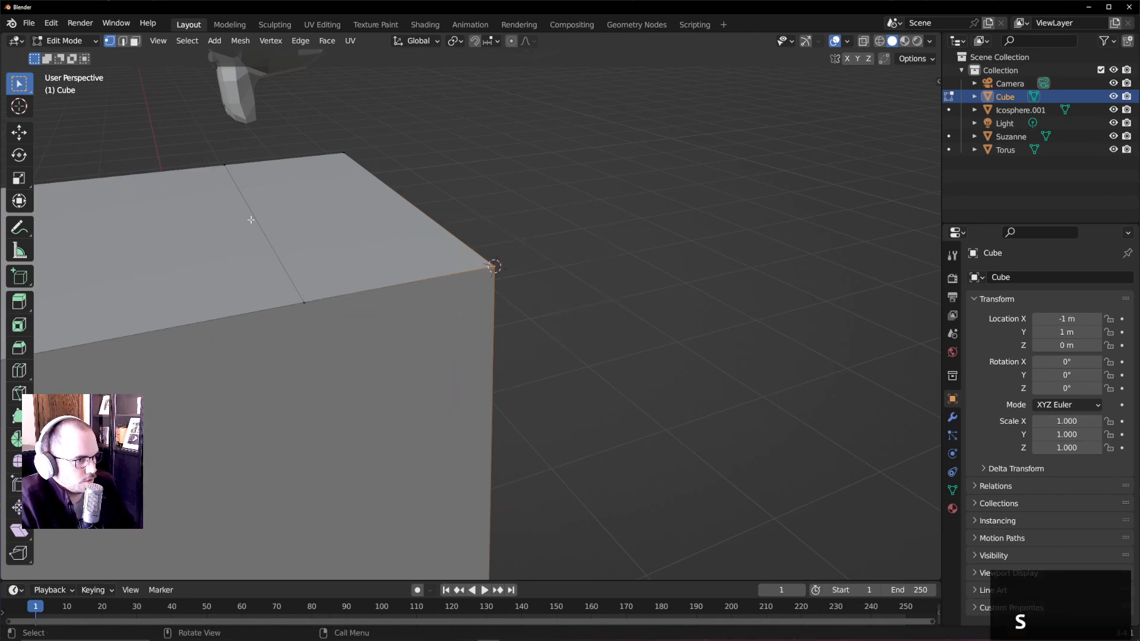
- Add the near top edge's middle vertex to the corner selection and merge both vertices At Cursor
{"action": "left_click_drag", "start_coordinate": [287, 284], "coordinate": [377, 341], "text": "shift"}
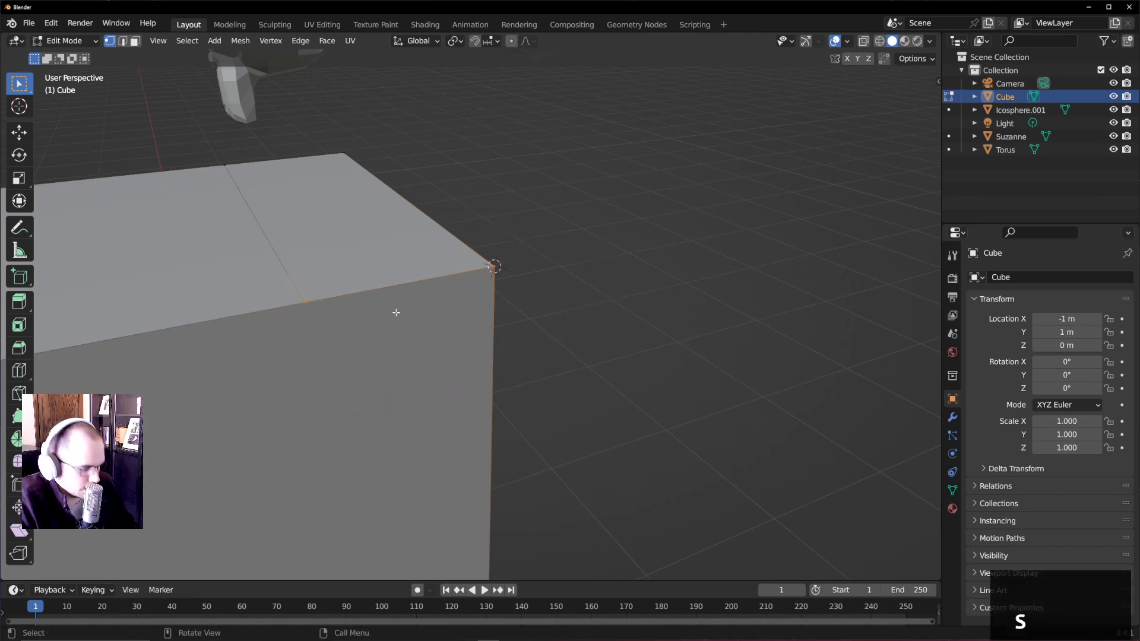
{"action": "right_click", "coordinate": [406, 291]}
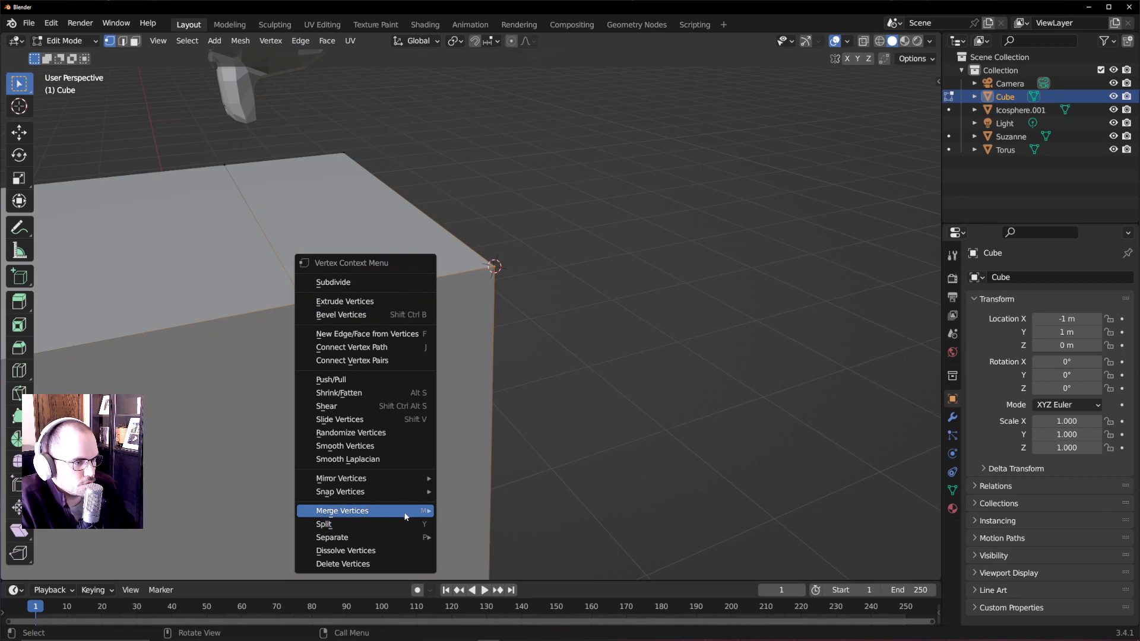
{"action": "mouse_move", "coordinate": [406, 514]}
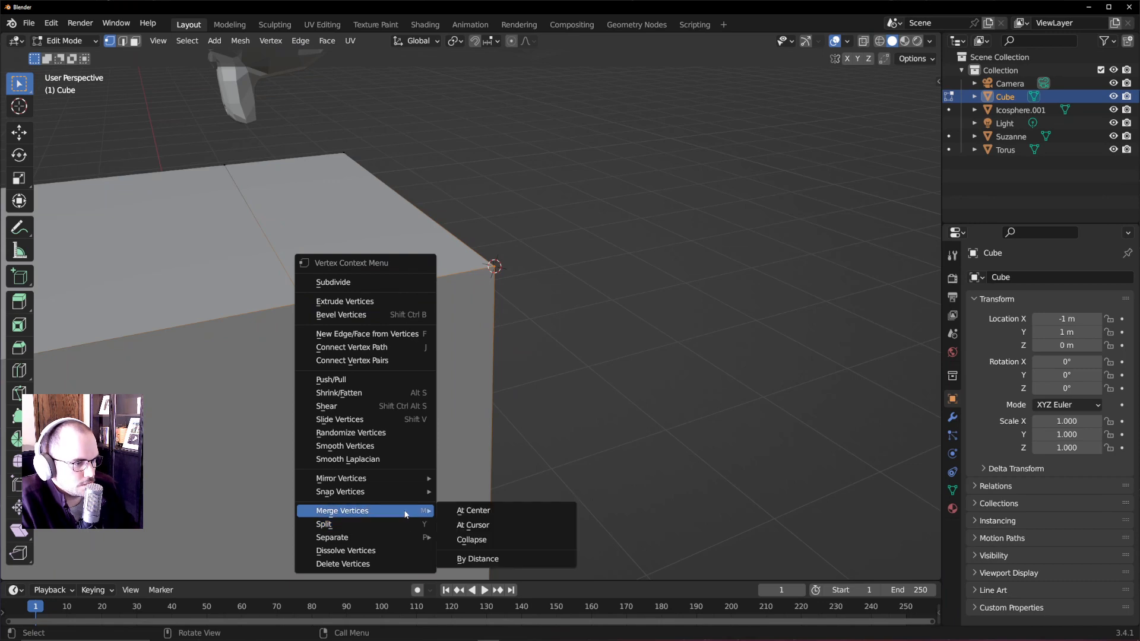
{"action": "left_click", "coordinate": [495, 528]}
{"action": "scroll", "coordinate": [442, 279], "scroll_direction": "down", "scroll_amount": 4}
{"action": "middle_click_drag", "start_coordinate": [442, 279], "coordinate": [531, 305]}
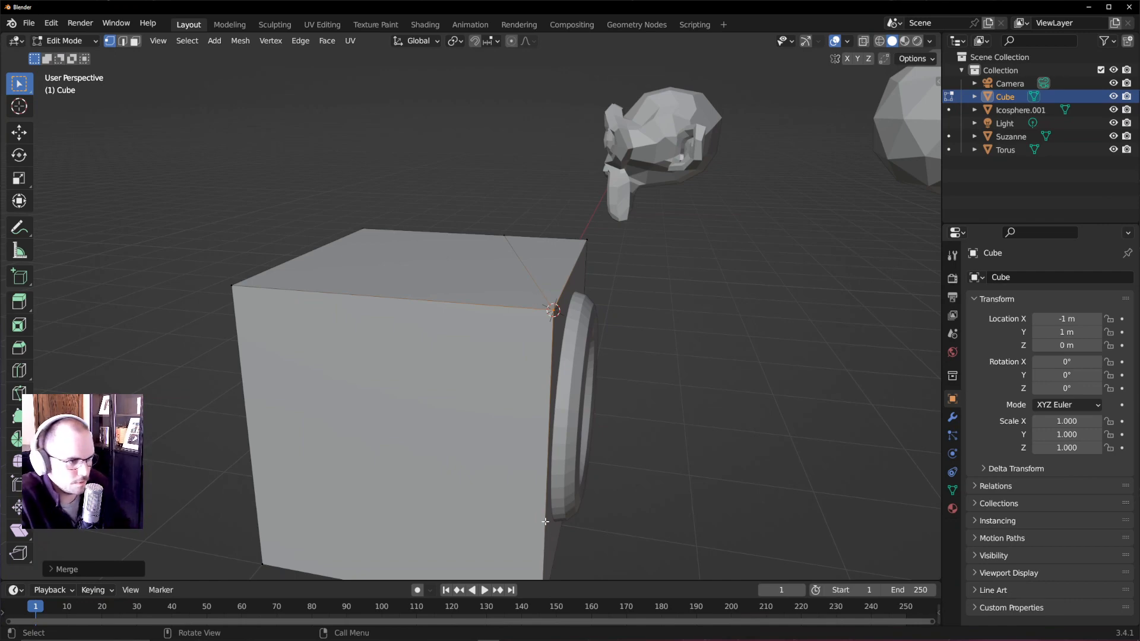
- Enable Auto Merge Vertices and slide the near bottom edge's middle vertex onto its right corner with a slide factor of 1.0
{"action": "middle_click_drag", "start_coordinate": [546, 520], "coordinate": [530, 398]}
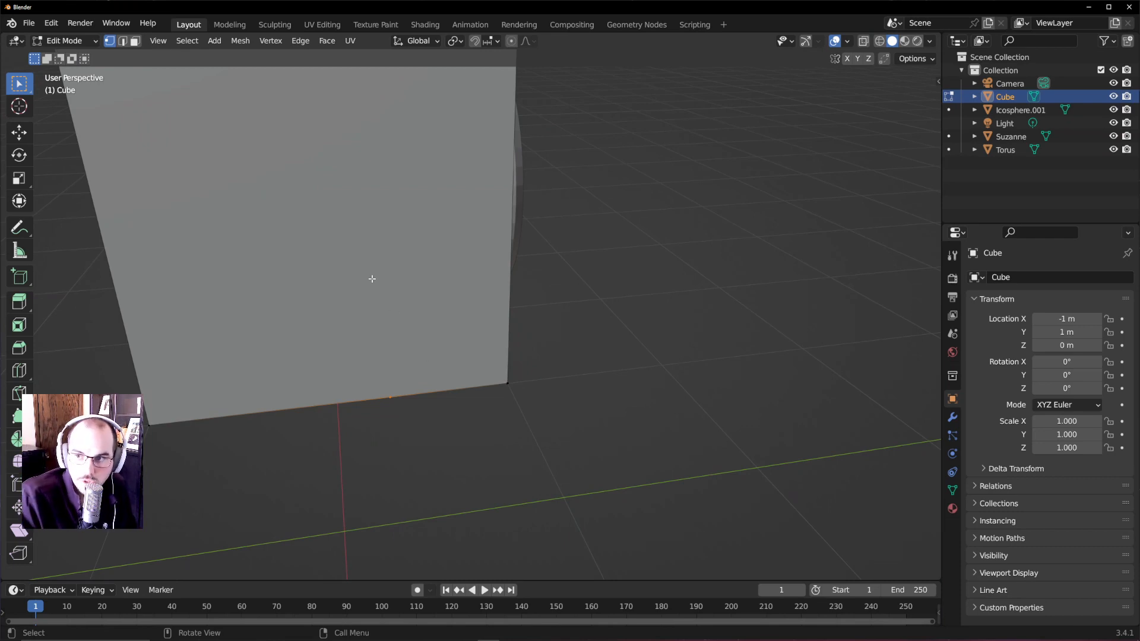
{"action": "left_click", "coordinate": [885, 59]}
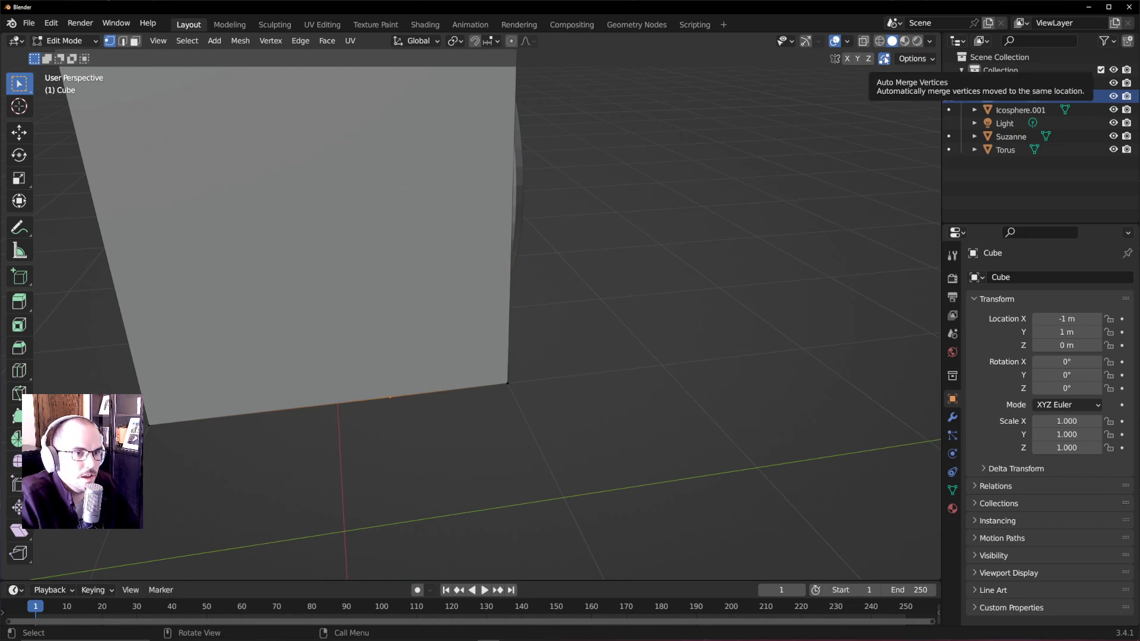
{"action": "left_click_drag", "start_coordinate": [469, 329], "coordinate": [589, 441]}
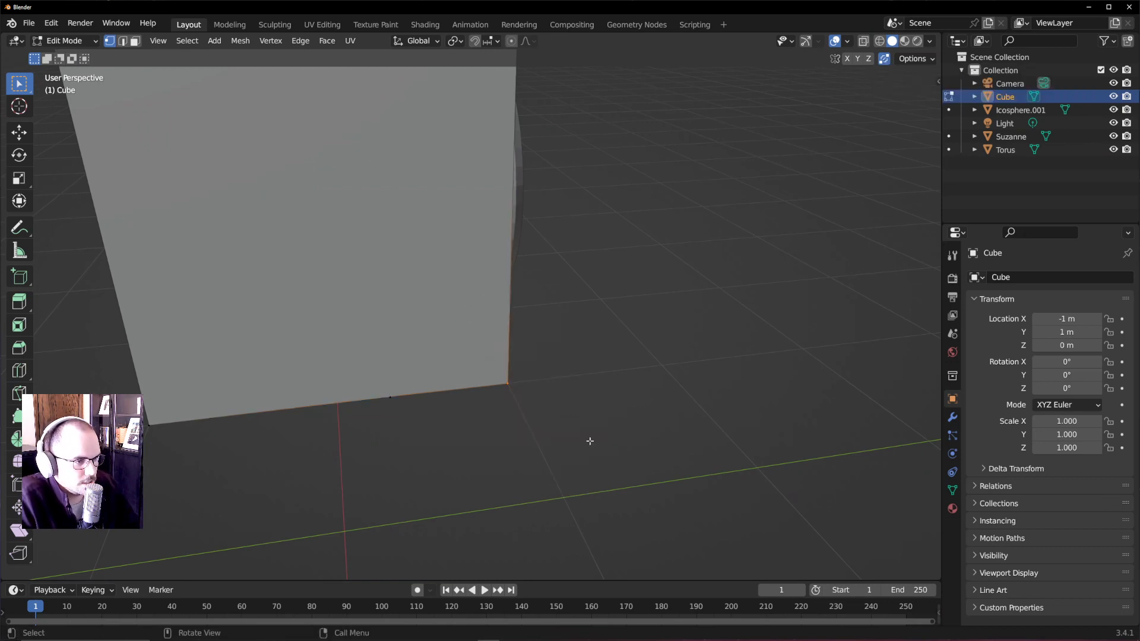
{"action": "left_click", "coordinate": [391, 397]}
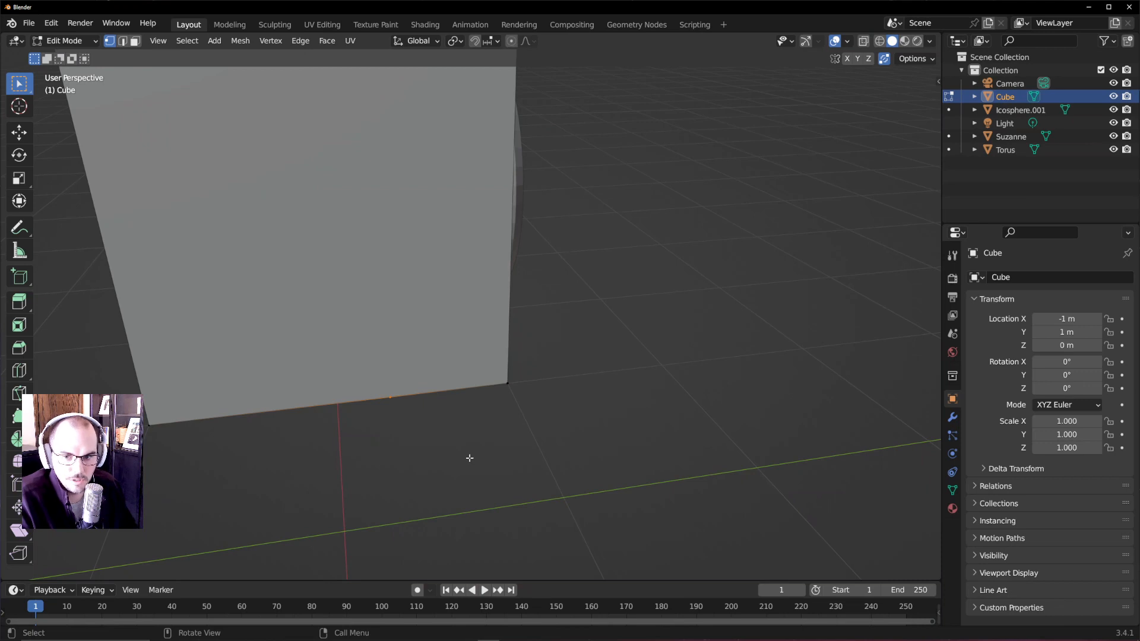
{"action": "key", "text": "g"}
{"action": "key", "text": "g"}
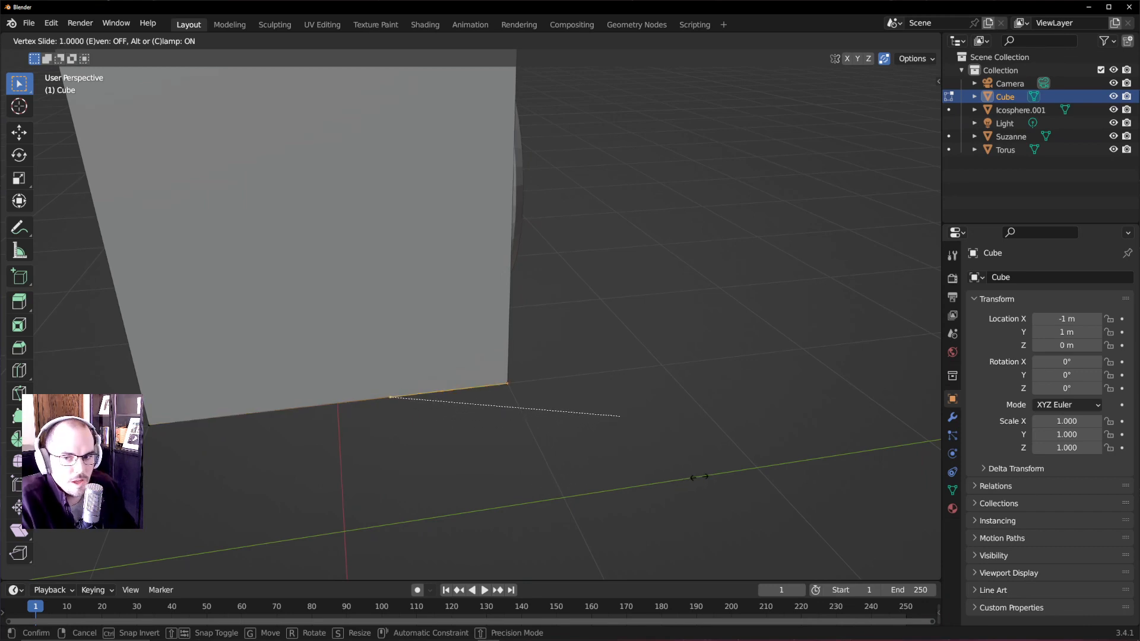
{"action": "left_click", "coordinate": [698, 475]}
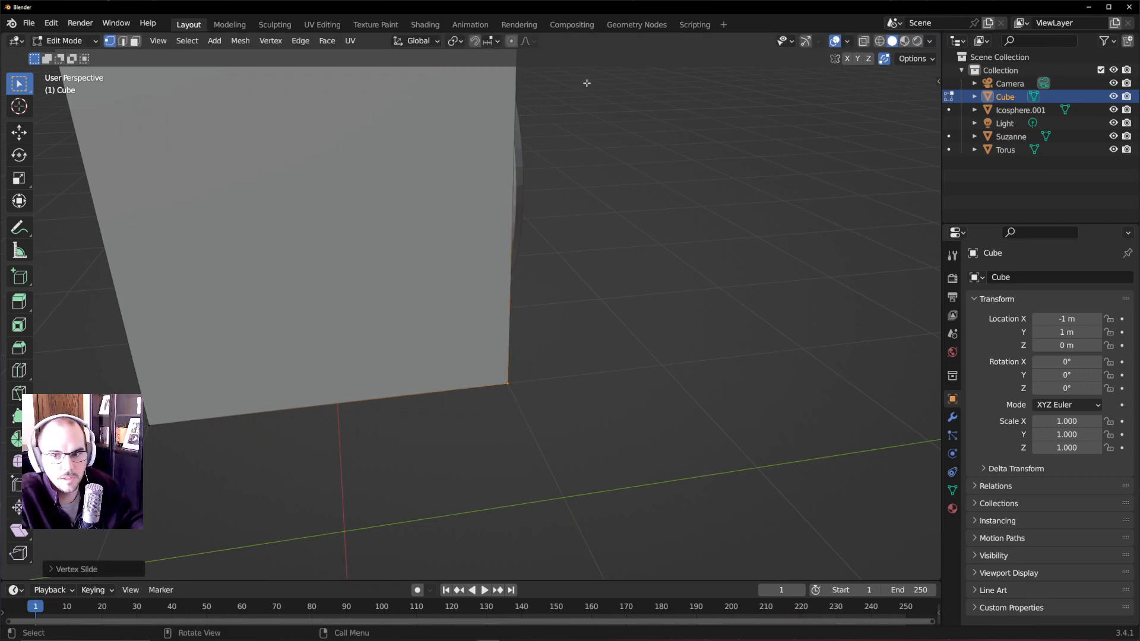
- Switch to Object Mode with wireframe shading and examine the cube's edges around the merged top and bottom corners
{"action": "middle_click_drag", "start_coordinate": [586, 324], "coordinate": [496, 448]}
{"action": "key", "text": "Tab"}
{"action": "middle_click_drag", "start_coordinate": [504, 294], "coordinate": [600, 178]}
{"action": "left_click", "coordinate": [879, 41]}
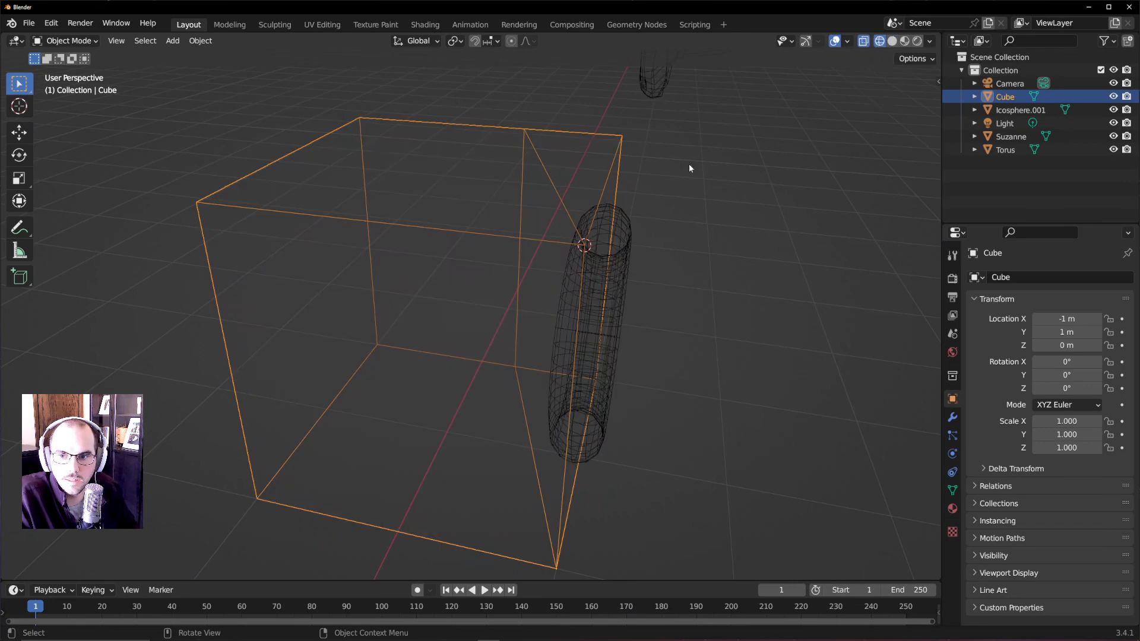
{"action": "mouse_move", "coordinate": [687, 168]}
{"action": "middle_mouse_down"}
{"action": "mouse_move", "coordinate": [697, 194]}
{"action": "mouse_move", "coordinate": [564, 237]}
{"action": "mouse_move", "coordinate": [514, 217]}
{"action": "middle_mouse_up"}
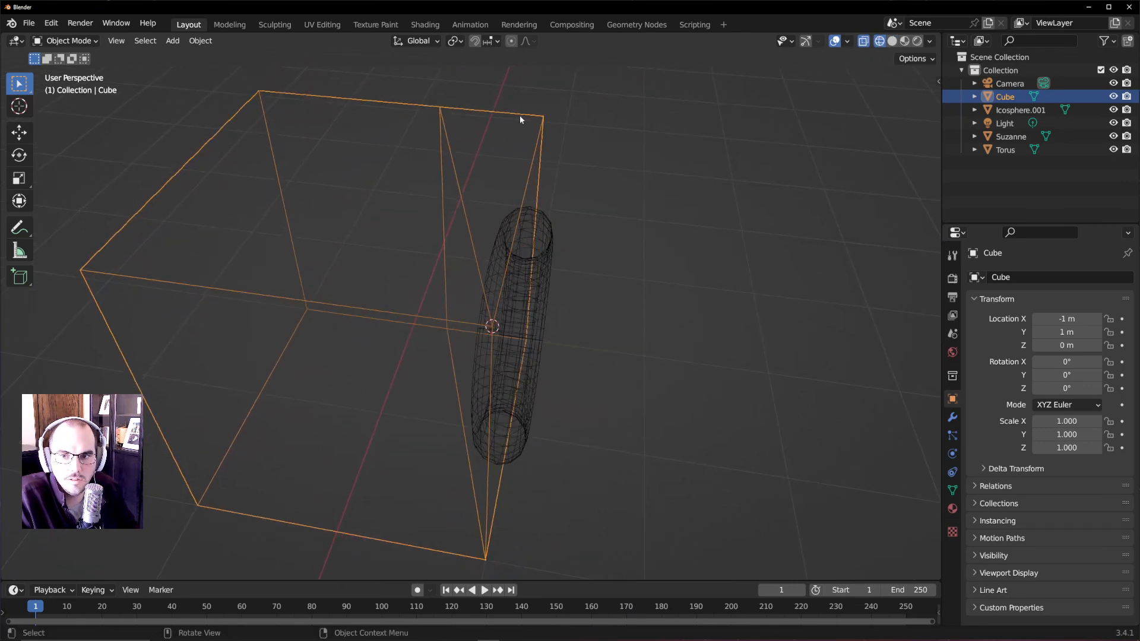
{"action": "middle_click_drag", "start_coordinate": [501, 346], "coordinate": [635, 113]}
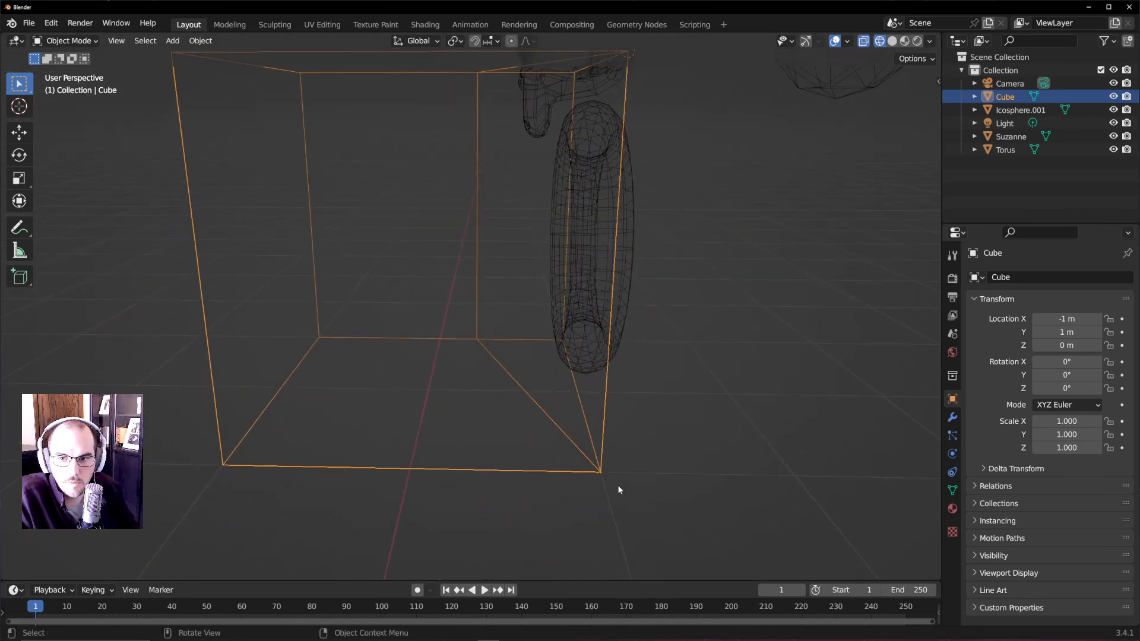
- Examine the cube's merged corners in wireframe and switch the viewport back to solid shading
{"action": "middle_click_drag", "start_coordinate": [619, 489], "coordinate": [471, 101]}
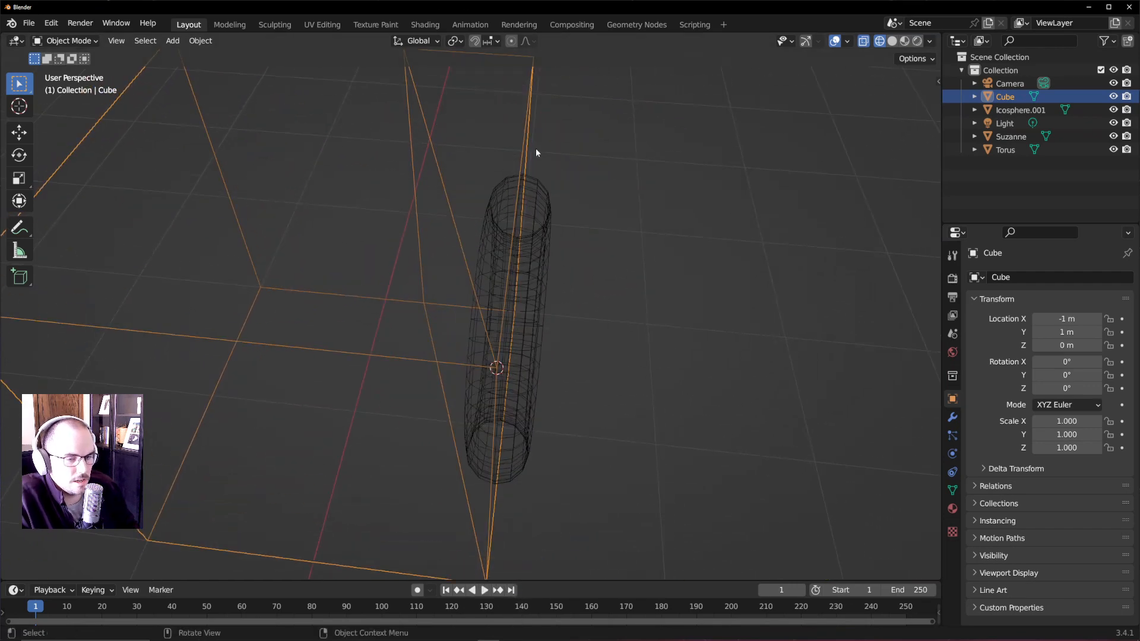
{"action": "middle_click_drag", "start_coordinate": [575, 244], "coordinate": [538, 166]}
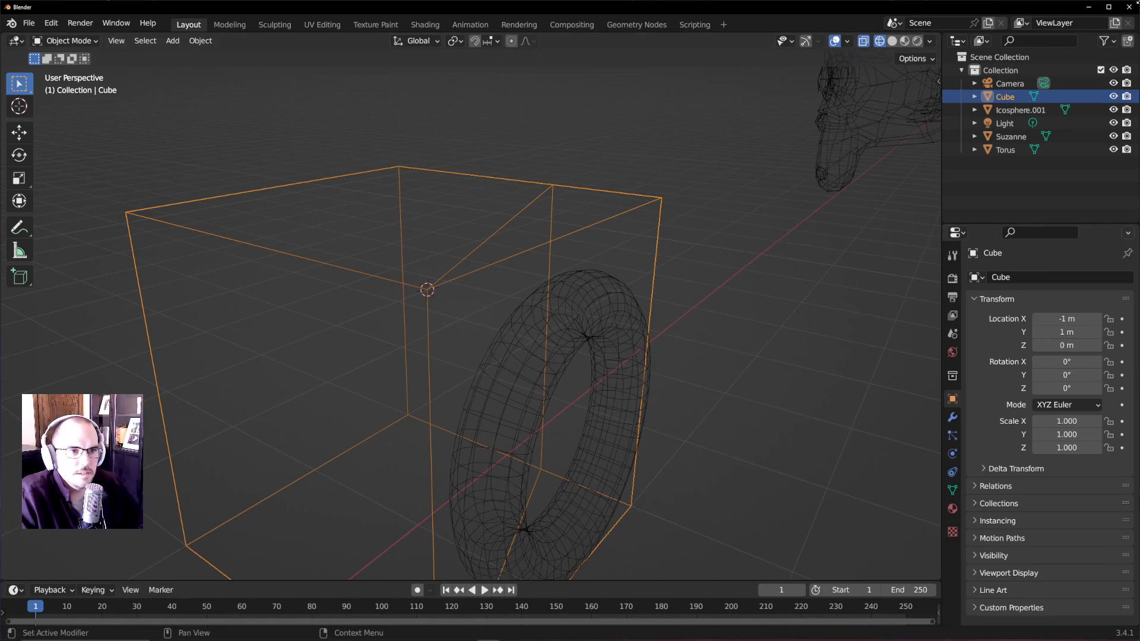
{"action": "key", "text": "shift+z"}
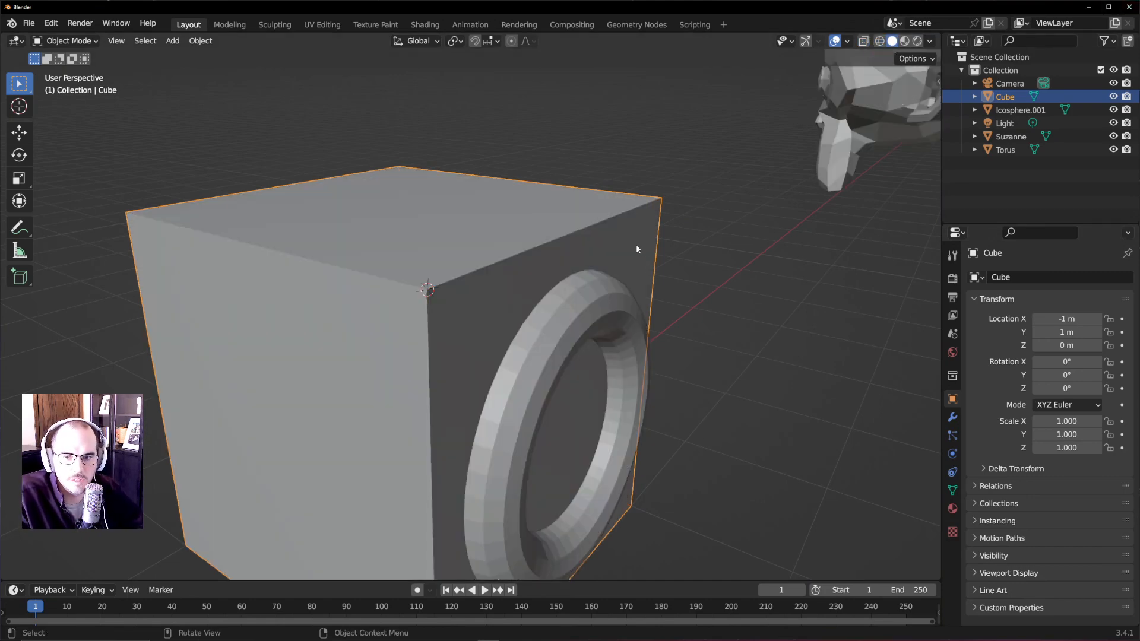
{"action": "middle_click_drag", "start_coordinate": [687, 298], "coordinate": [536, 341]}
{"action": "scroll", "coordinate": [536, 340], "scroll_direction": "down", "scroll_amount": 6}
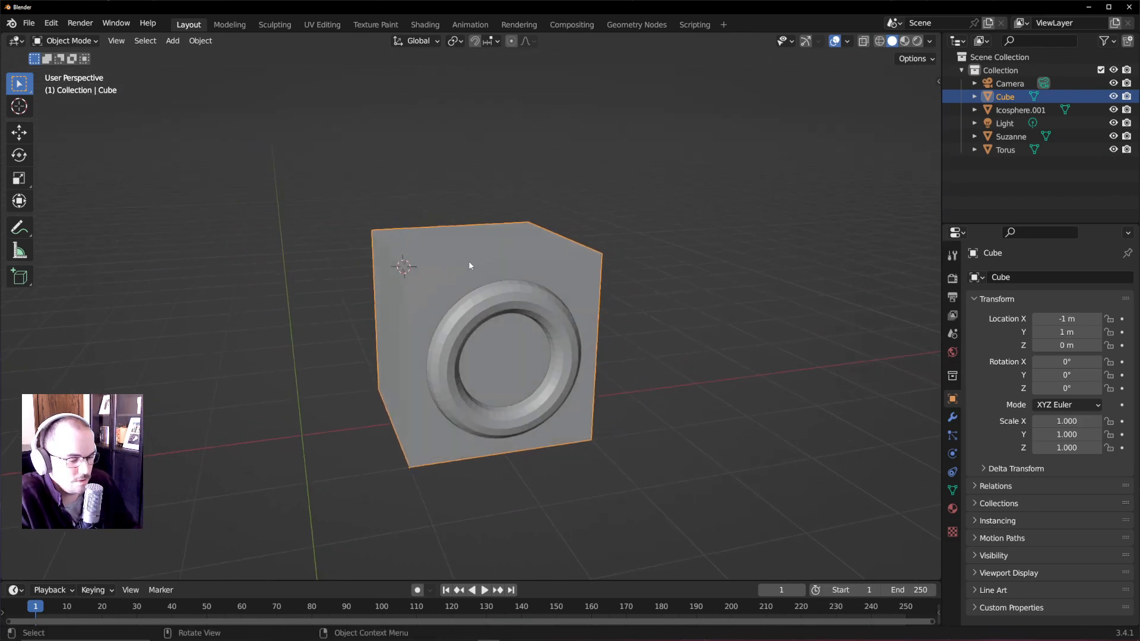
- Add a monkey mesh at the 3D cursor on the cube's corner and delete it
{"action": "key", "text": "shift+a"}
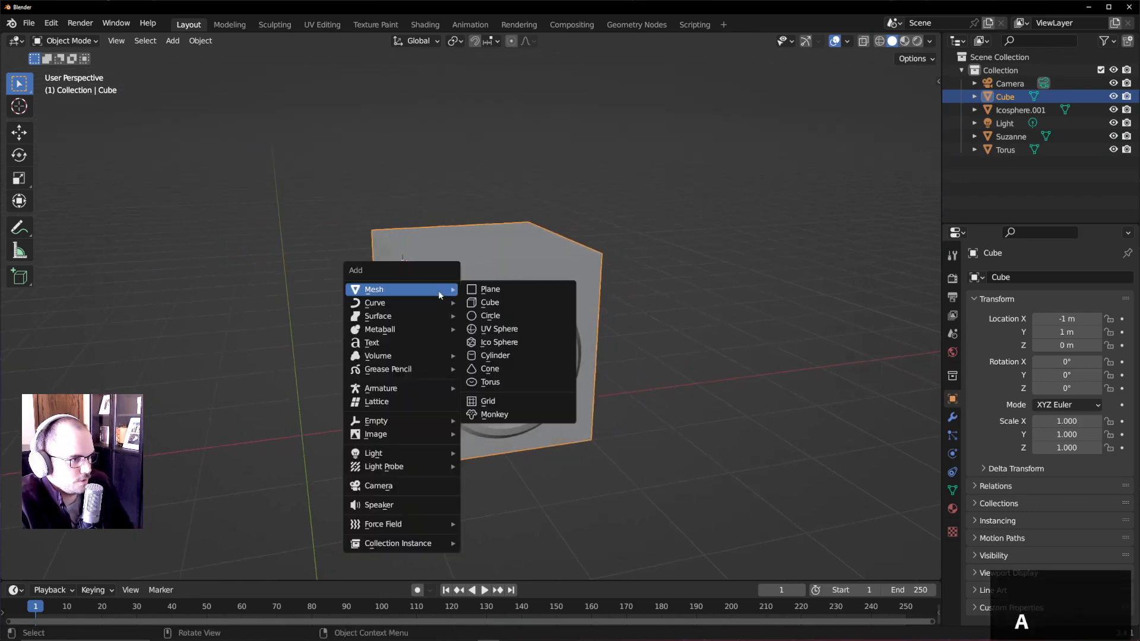
{"action": "left_click", "coordinate": [497, 414]}
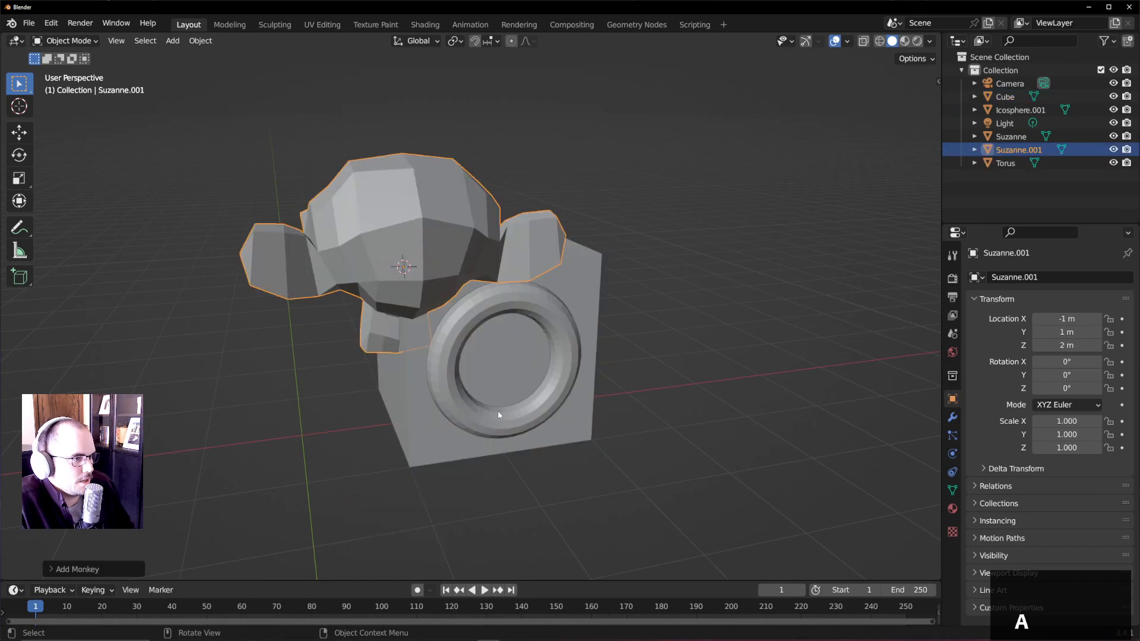
{"action": "middle_click_drag", "start_coordinate": [351, 296], "coordinate": [435, 313]}
{"action": "key", "text": "Delete"}
- Reset the 3D cursor to the world origin and frame the whole scene
{"action": "key", "text": "shift+c"}
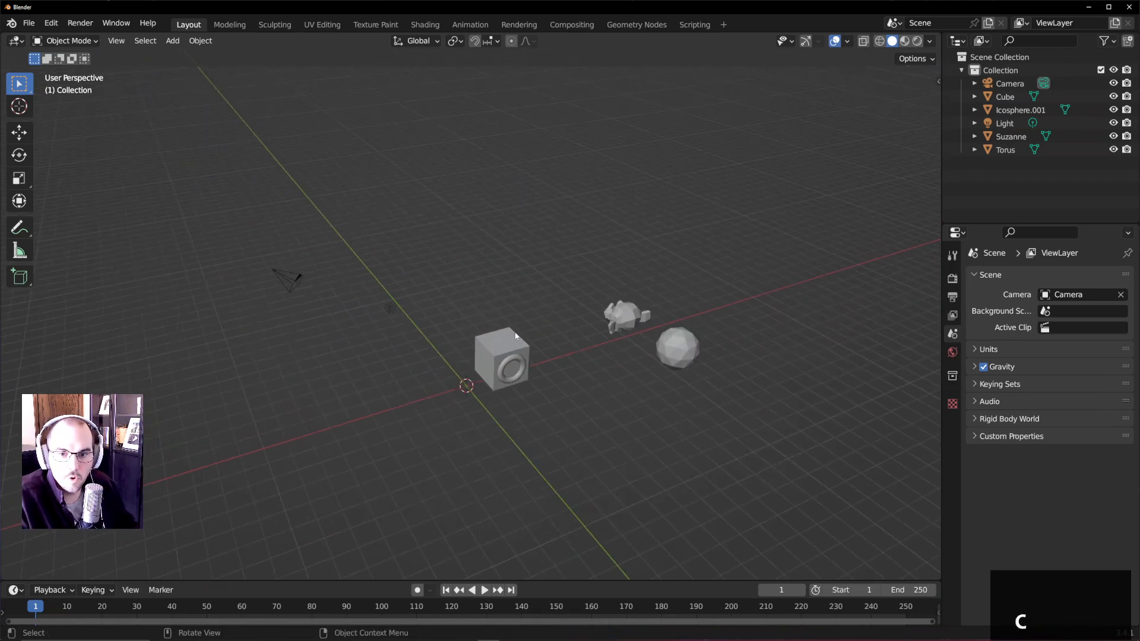
{"action": "scroll", "coordinate": [478, 383], "scroll_direction": "up", "scroll_amount": 5}
{"action": "scroll", "coordinate": [478, 380], "scroll_direction": "down", "scroll_amount": 5}
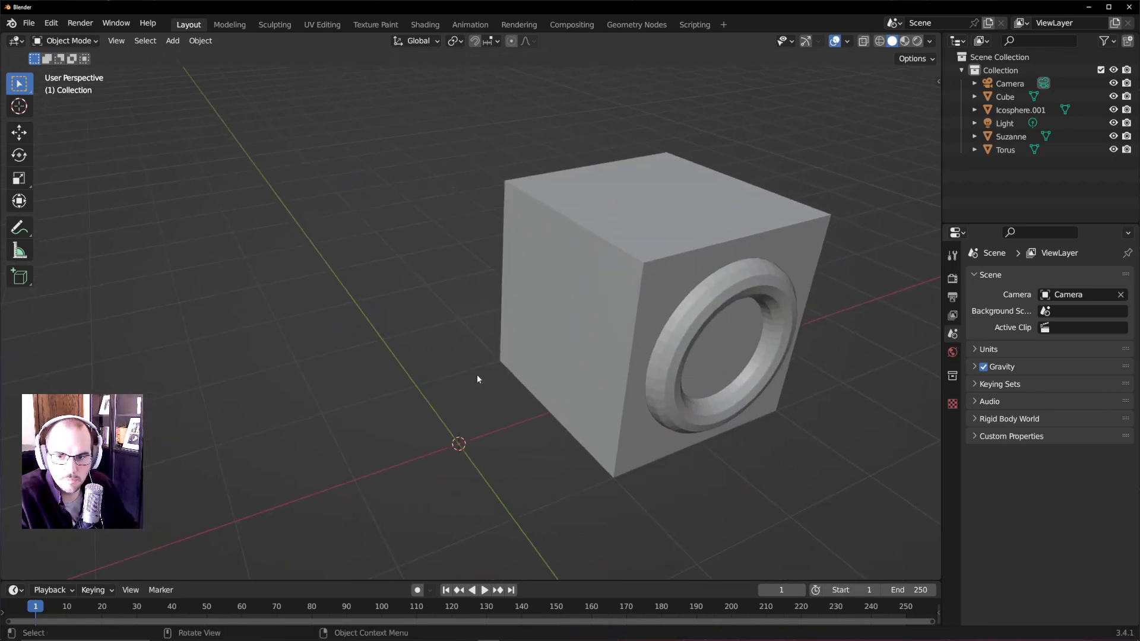
{"action": "middle_click_drag", "start_coordinate": [456, 443], "coordinate": [574, 398]}
{"action": "scroll", "coordinate": [579, 416], "scroll_direction": "down", "scroll_amount": 2}
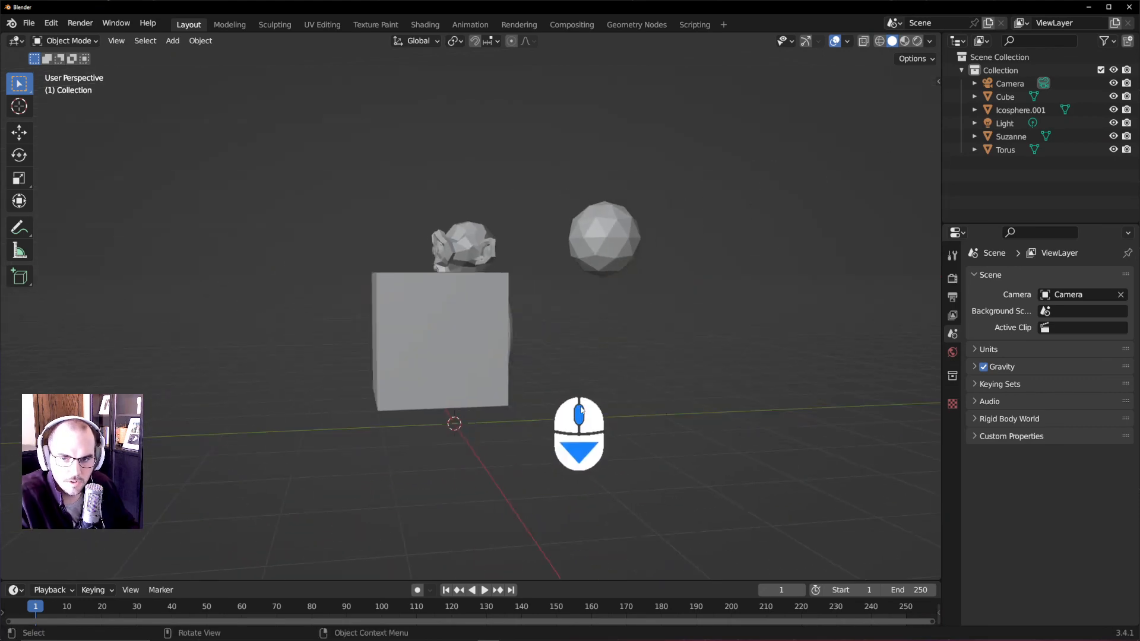
{"action": "scroll", "coordinate": [588, 425], "scroll_direction": "up", "scroll_amount": 6}
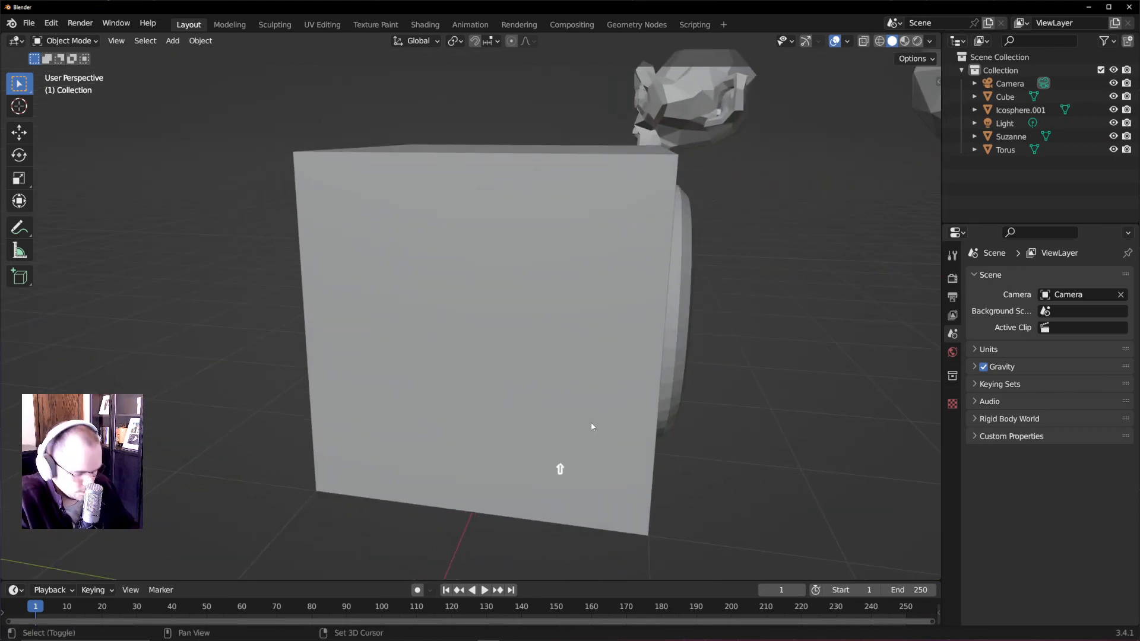
{"action": "key", "text": "shift+c"}
- Select the scene's objects one after another, from the camera to the icosphere
{"action": "left_click", "coordinate": [333, 336]}
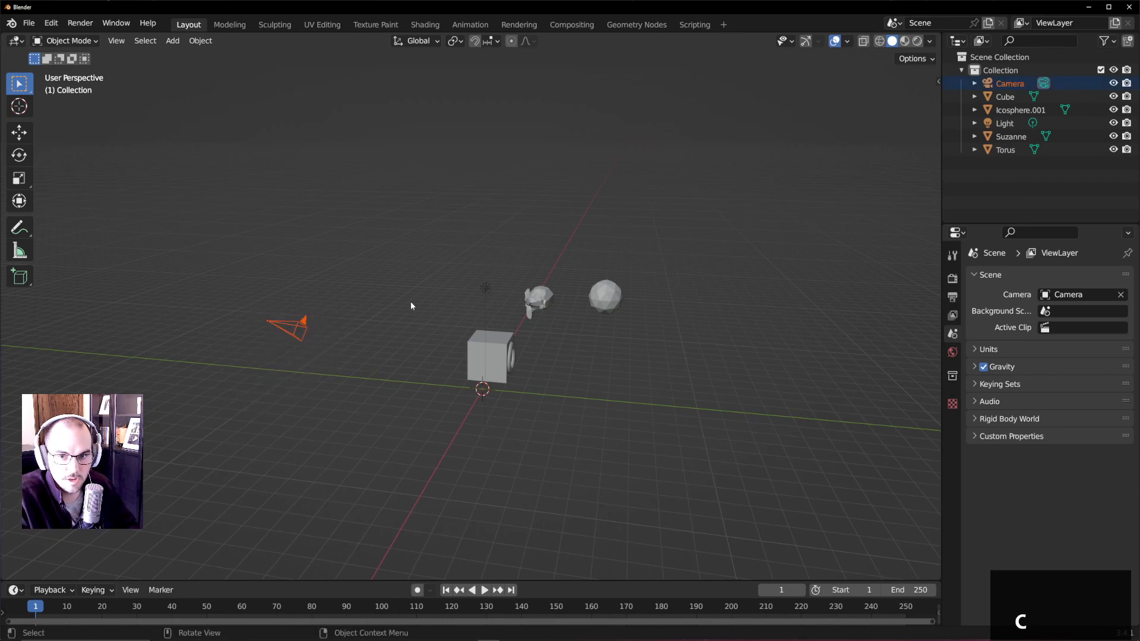
{"action": "left_click", "coordinate": [478, 291]}
{"action": "left_click", "coordinate": [511, 350]}
{"action": "left_click", "coordinate": [558, 302]}
{"action": "left_click", "coordinate": [595, 305]}
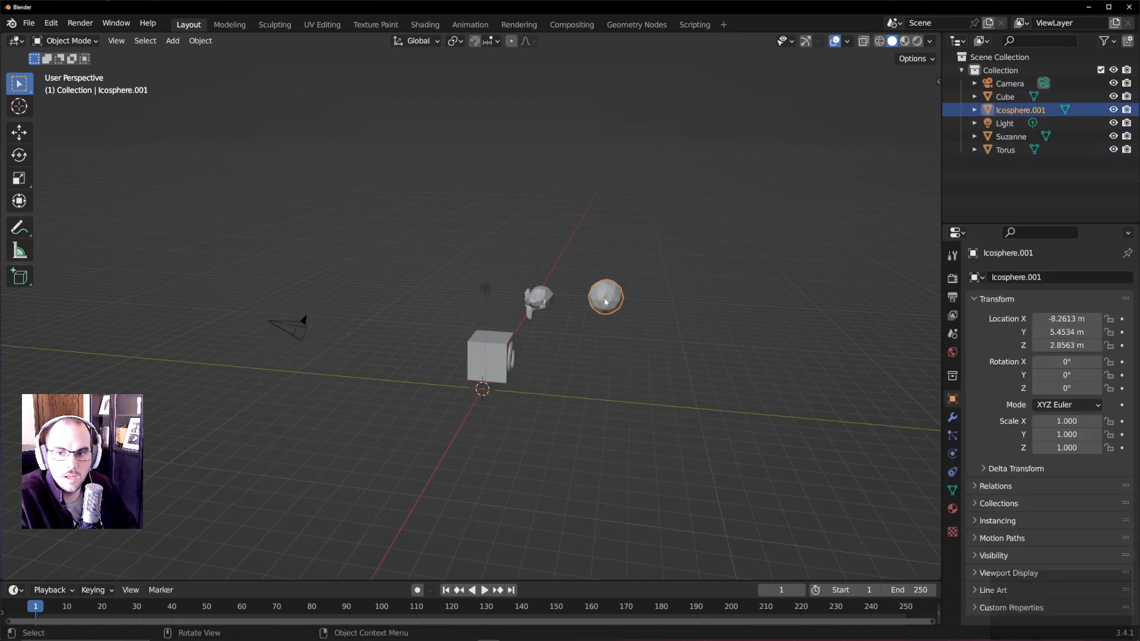
- Delete every object in the scene: the four meshes, the camera and the light
{"action": "middle_click_drag", "start_coordinate": [452, 383], "coordinate": [612, 355]}
{"action": "scroll", "coordinate": [529, 391], "scroll_direction": "up", "scroll_amount": 5}
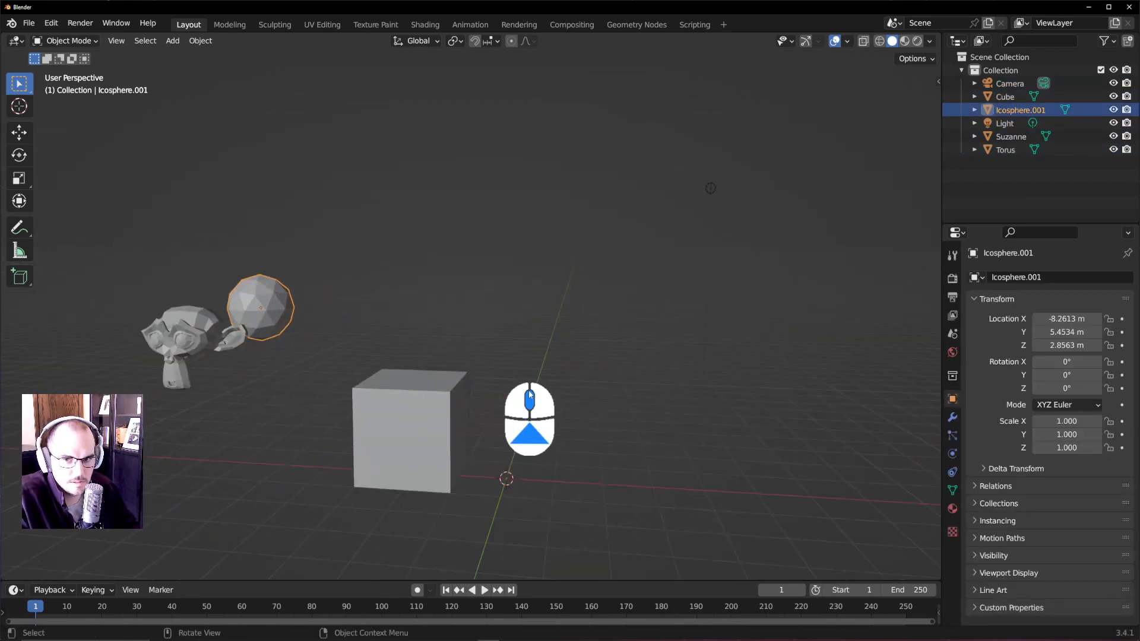
{"action": "middle_click_drag", "start_coordinate": [399, 335], "coordinate": [552, 247], "text": "shift"}
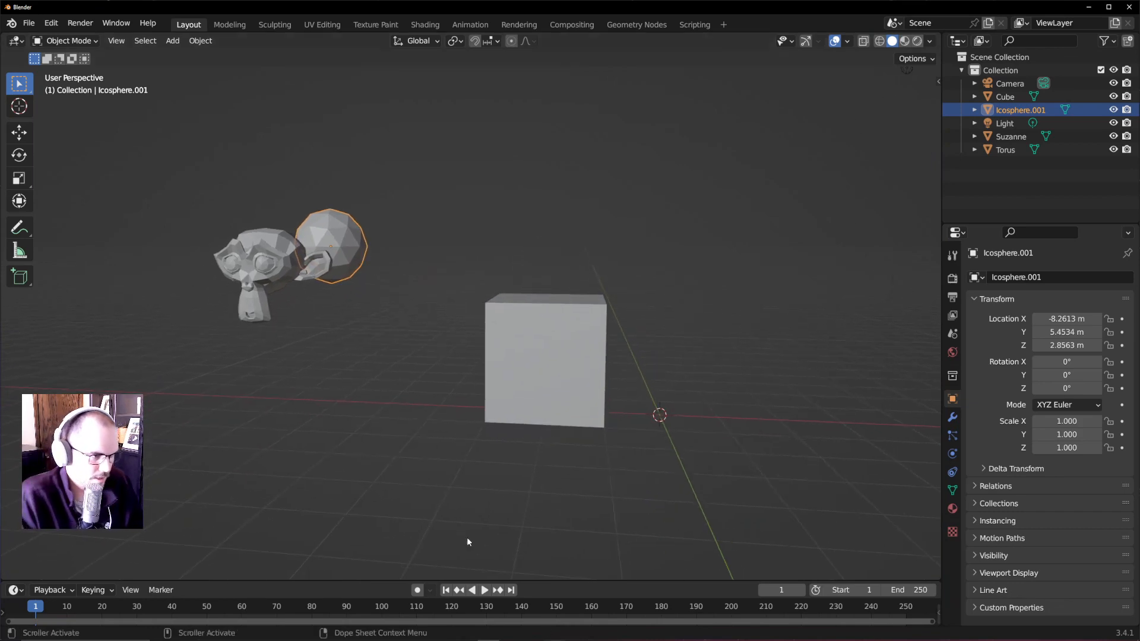
{"action": "left_click_drag", "start_coordinate": [172, 151], "coordinate": [662, 426]}
{"action": "key", "text": "Delete"}
{"action": "scroll", "coordinate": [719, 385], "scroll_direction": "down", "scroll_amount": 2}
{"action": "scroll", "coordinate": [746, 230], "scroll_direction": "down", "scroll_amount": 2}
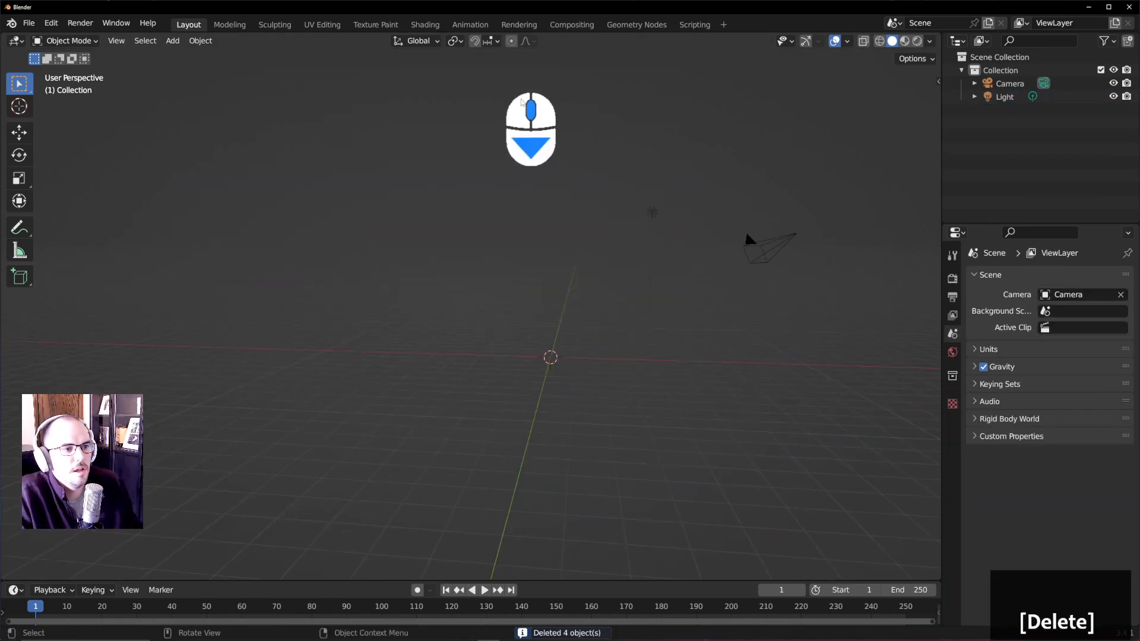
{"action": "left_click_drag", "start_coordinate": [511, 96], "coordinate": [839, 354]}
{"action": "key", "text": "Delete"}
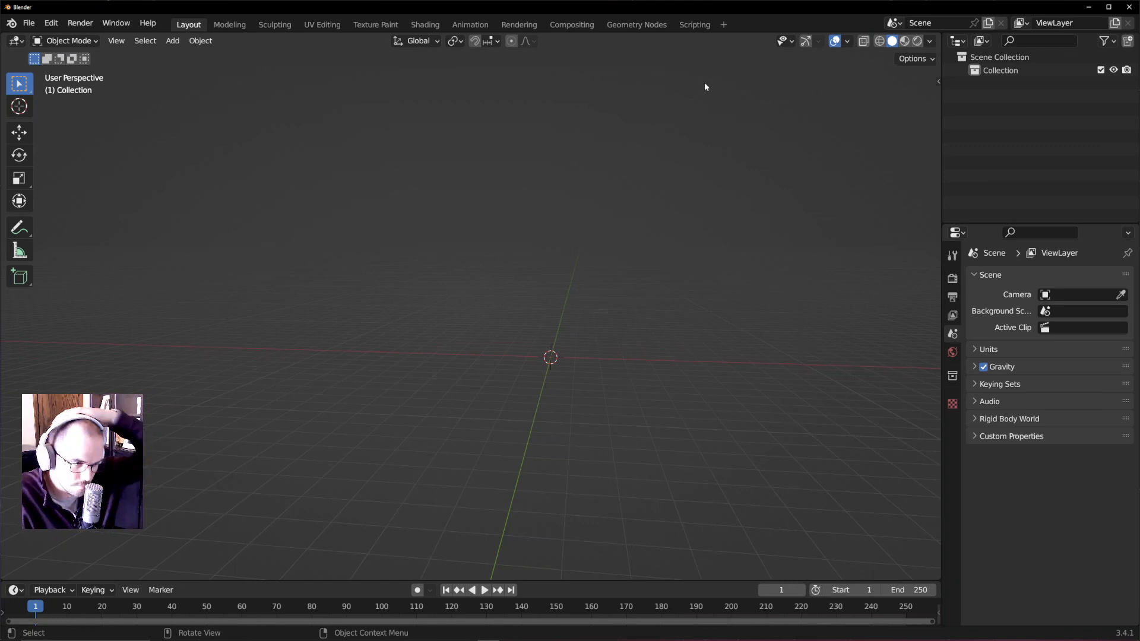
- Add a new cube mesh at the world origin of the empty scene
{"action": "middle_click_drag", "start_coordinate": [605, 234], "coordinate": [517, 296]}
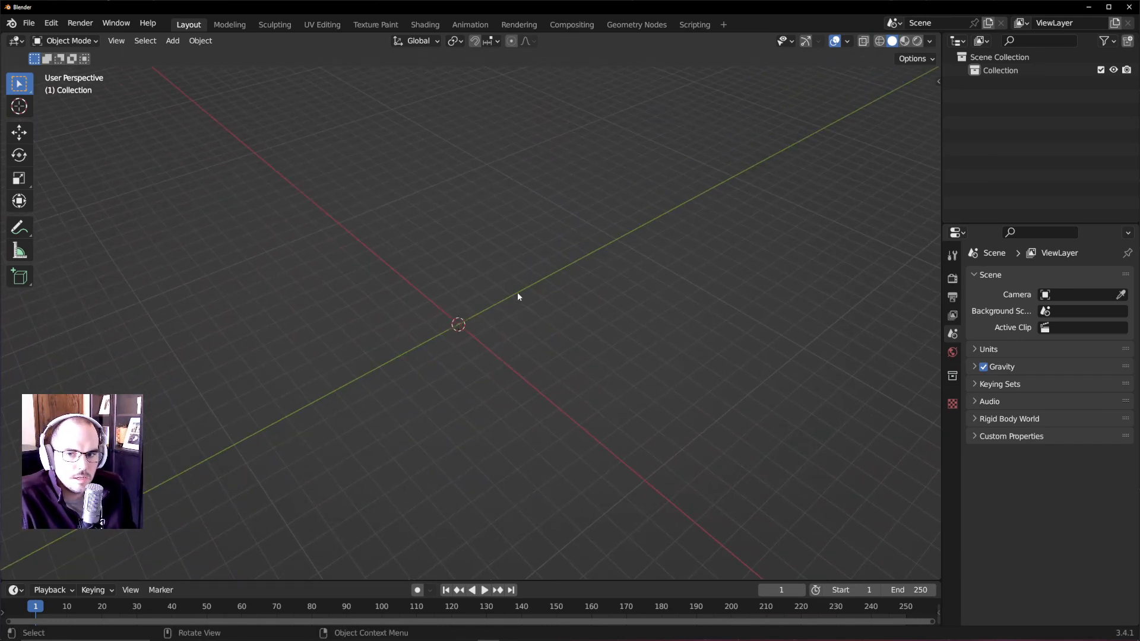
{"action": "middle_click_drag", "start_coordinate": [397, 335], "coordinate": [444, 324]}
{"action": "scroll", "coordinate": [466, 381], "scroll_direction": "up", "scroll_amount": 3}
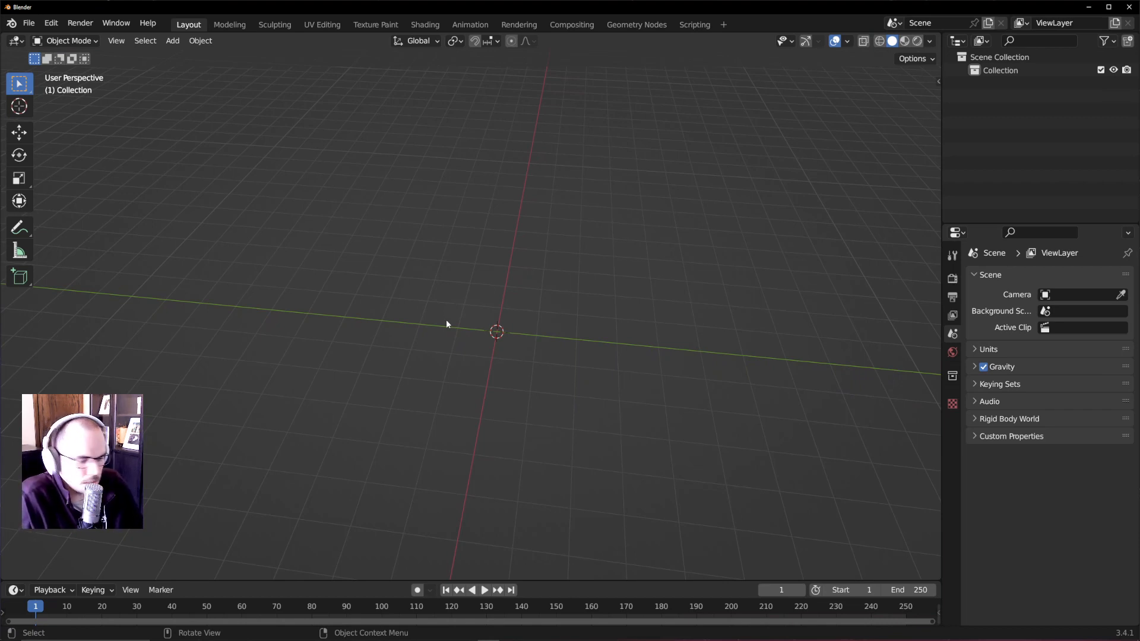
{"action": "middle_click_drag", "start_coordinate": [371, 331], "coordinate": [448, 244]}
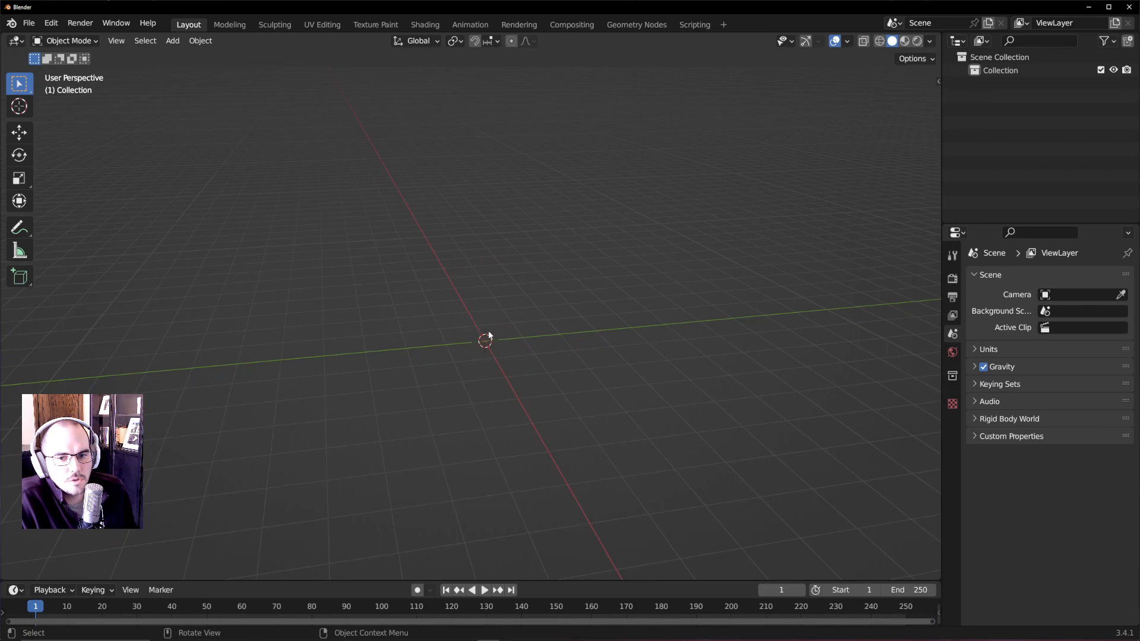
{"action": "key", "text": "shift+a"}
{"action": "mouse_move", "coordinate": [464, 331]}
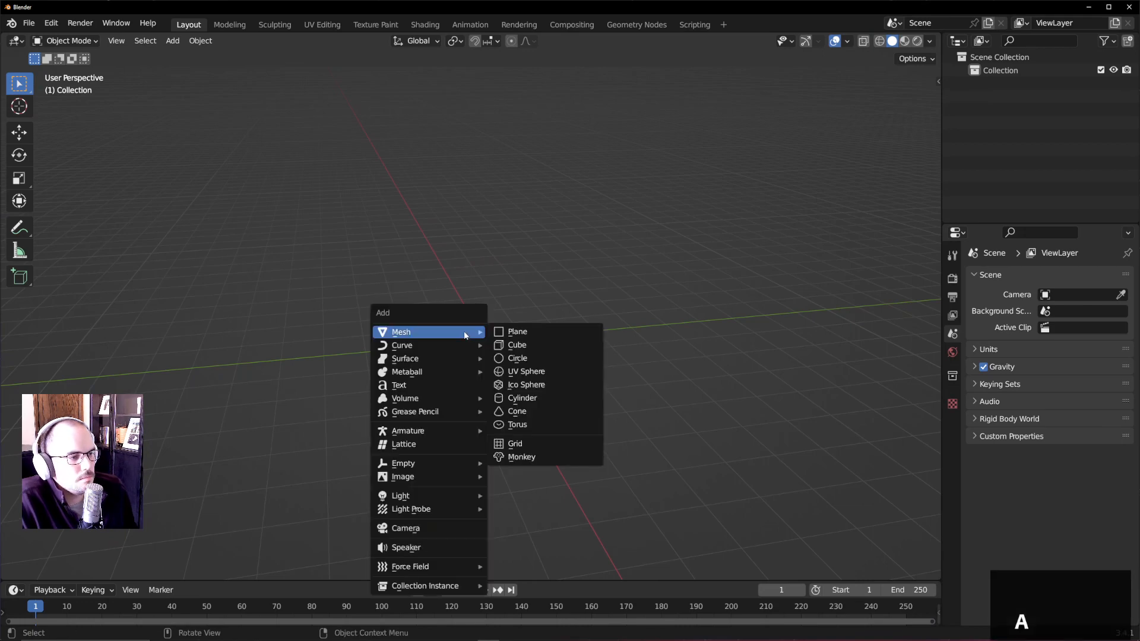
{"action": "left_click", "coordinate": [525, 348]}
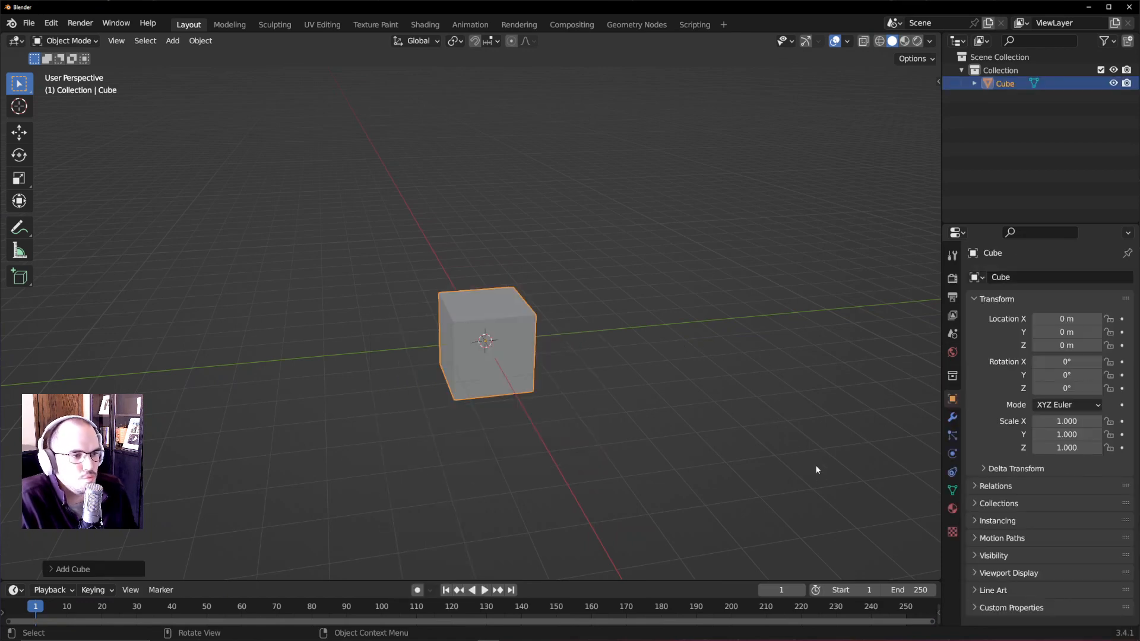
{"action": "middle_click_drag", "start_coordinate": [720, 372], "coordinate": [646, 423], "text": "shift"}
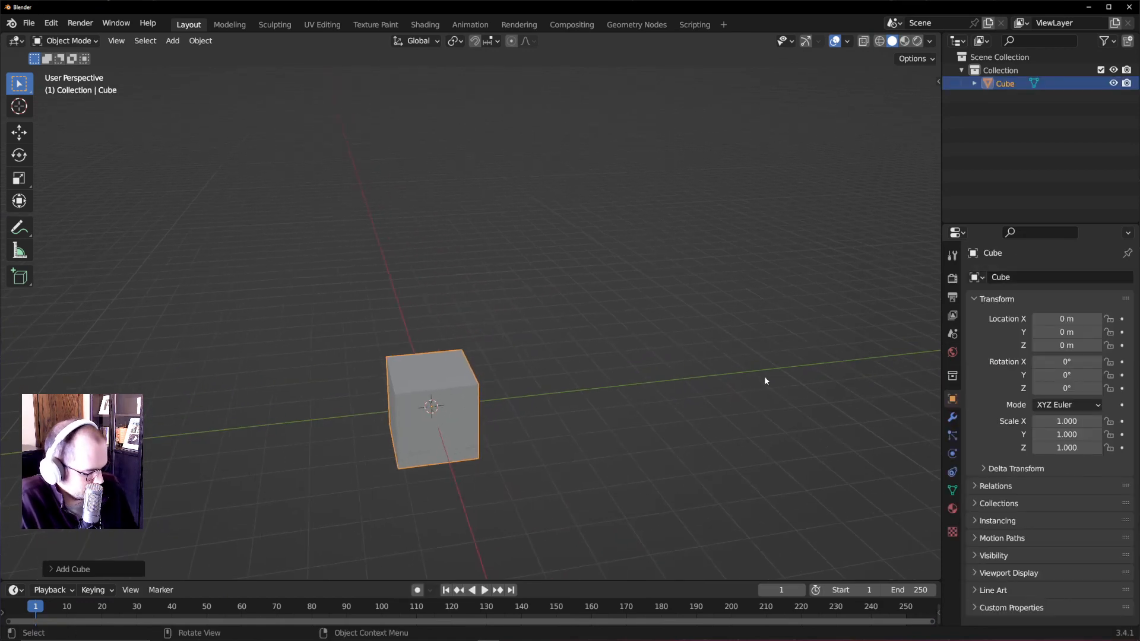
{"action": "key", "text": "g"}
{"action": "key", "text": "z"}
{"action": "right_click", "coordinate": [658, 359]}
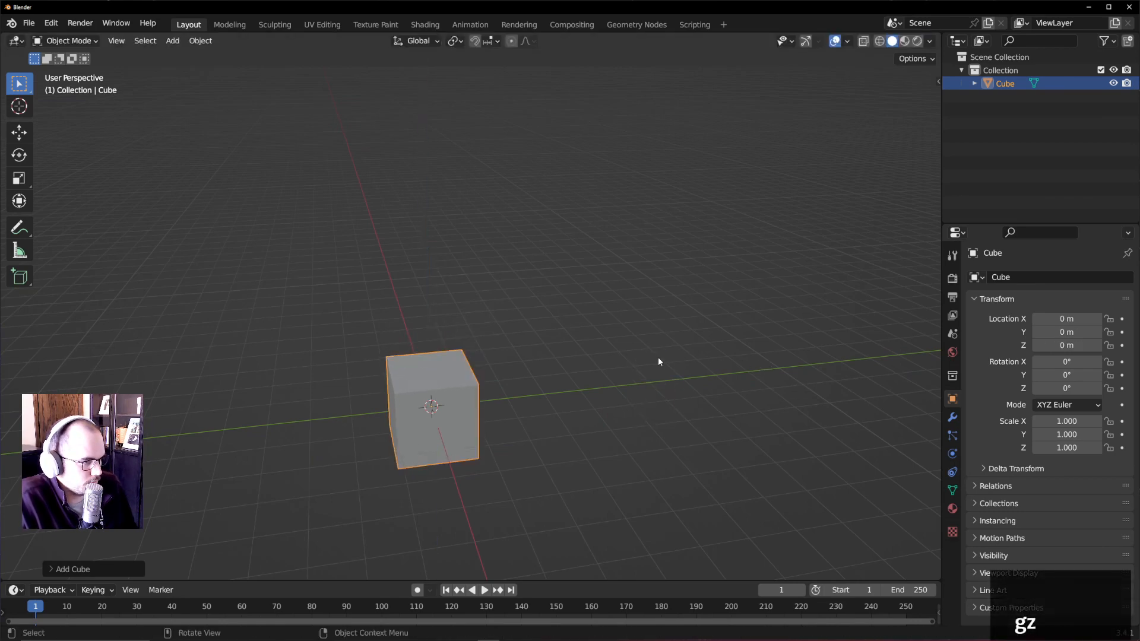
- Flatten the cube along Z and enlarge it into a slab scaled about 2.08 in X and Y and 0.23 in Z
{"action": "key", "text": "s"}
{"action": "key", "text": "z"}
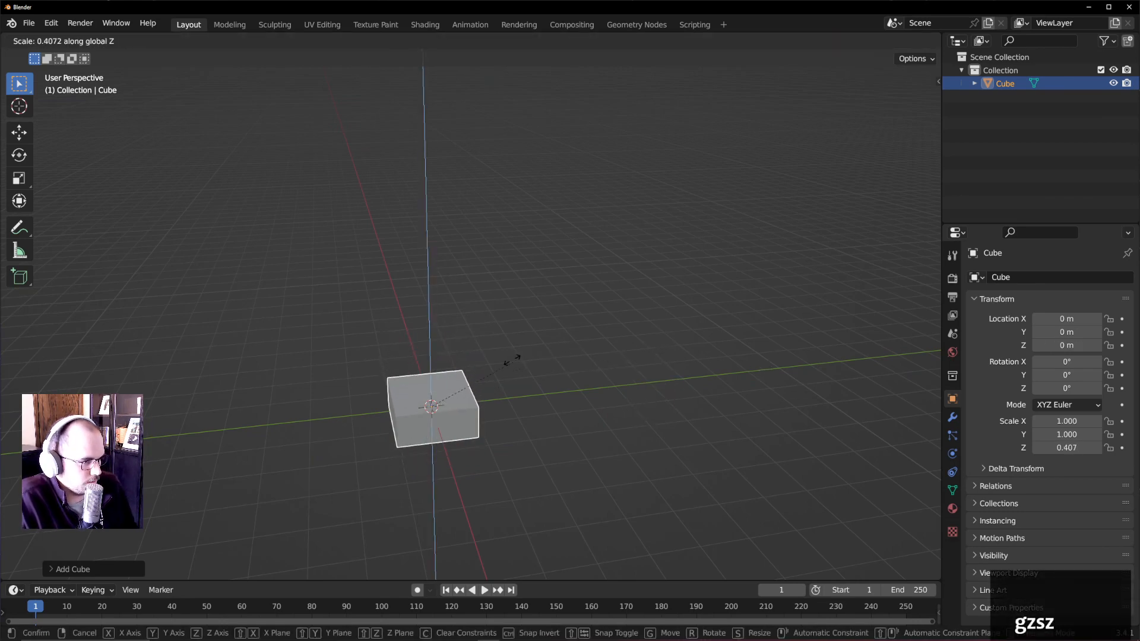
{"action": "left_click", "coordinate": [449, 383]}
{"action": "key", "text": "s"}
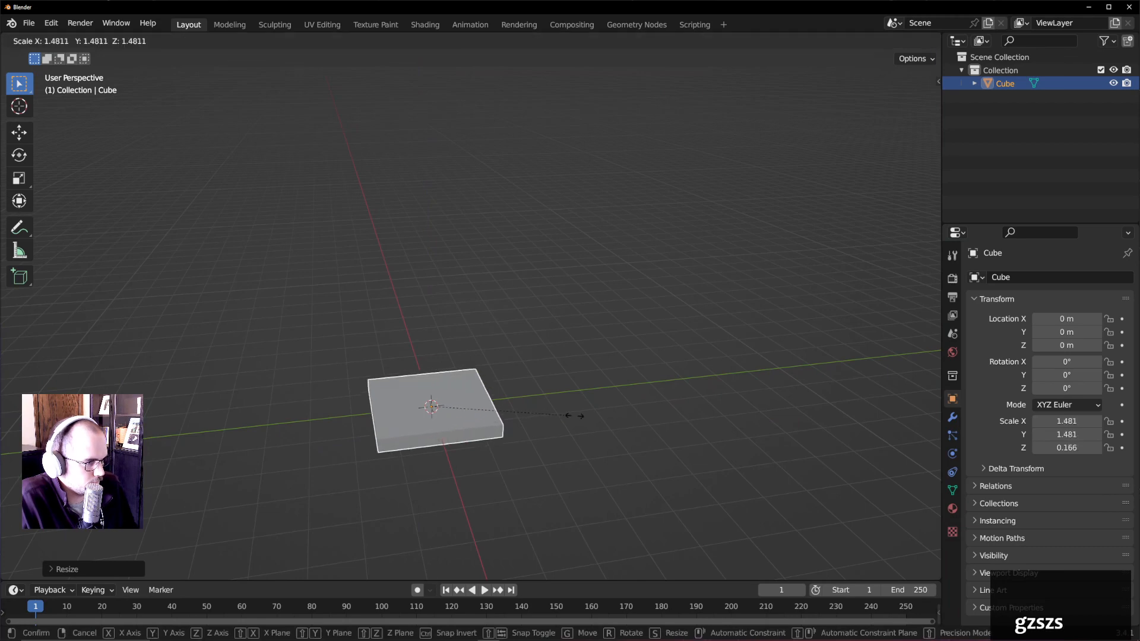
{"action": "left_click", "coordinate": [601, 423]}
{"action": "middle_click_drag", "start_coordinate": [601, 422], "coordinate": [621, 400]}
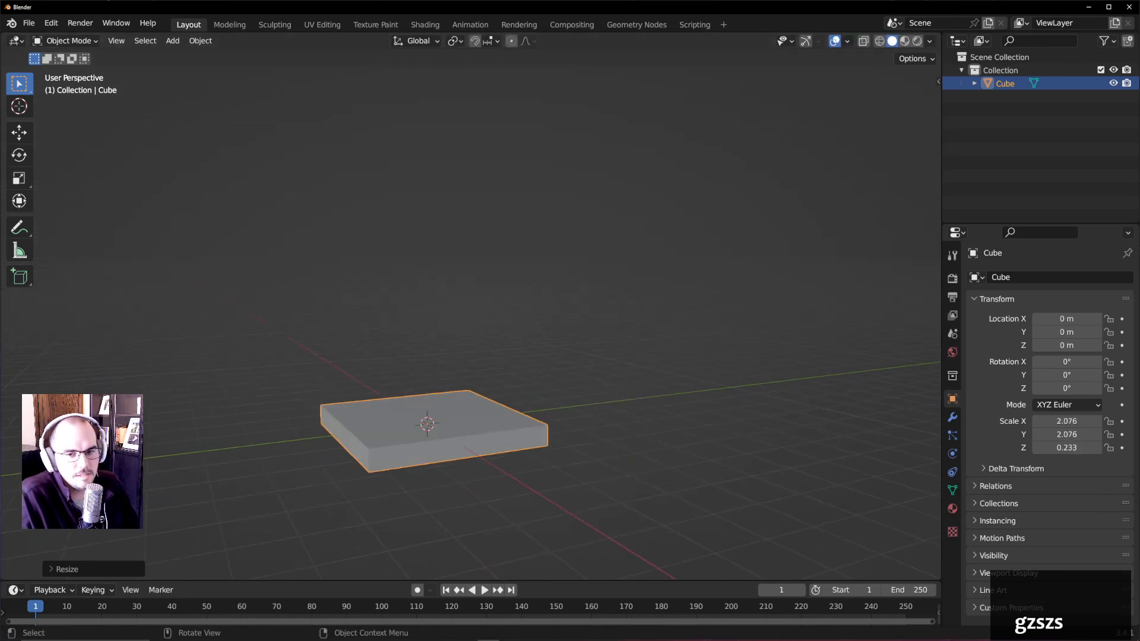
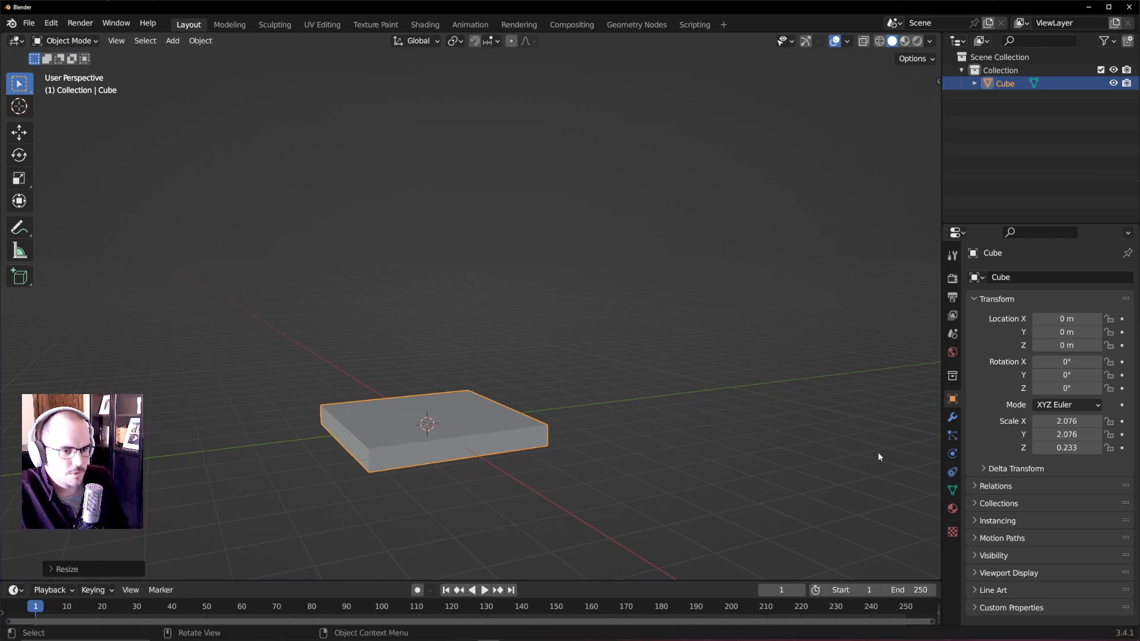
- Add a Subdivision Surface modifier to the flattened cube
{"action": "left_click", "coordinate": [952, 417]}
{"action": "left_click", "coordinate": [1035, 284]}
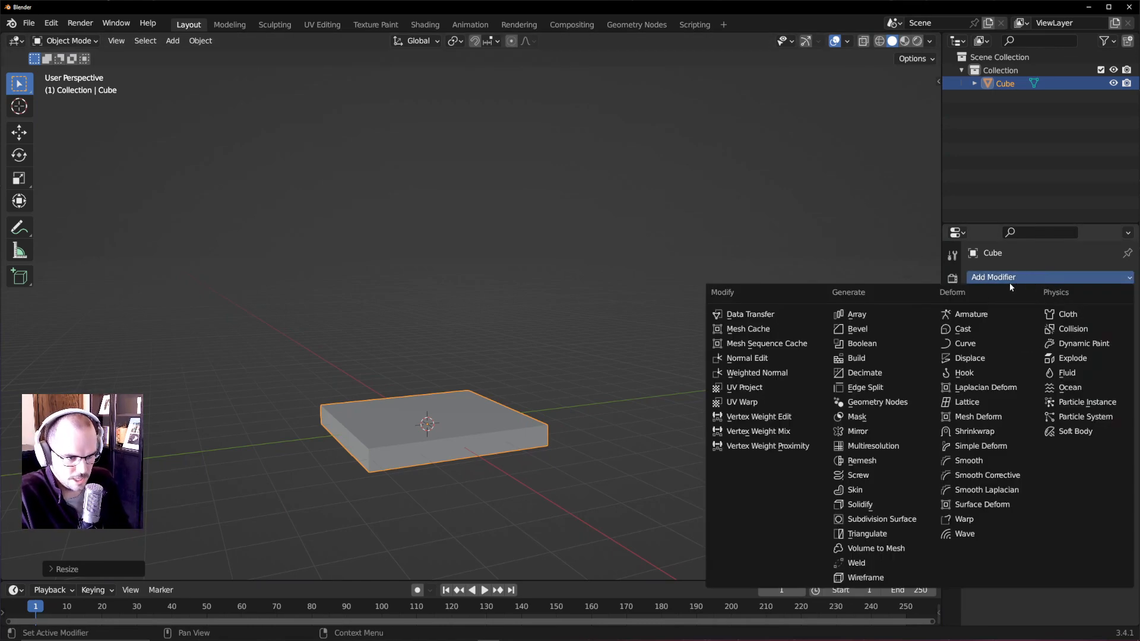
{"action": "left_click", "coordinate": [898, 520]}
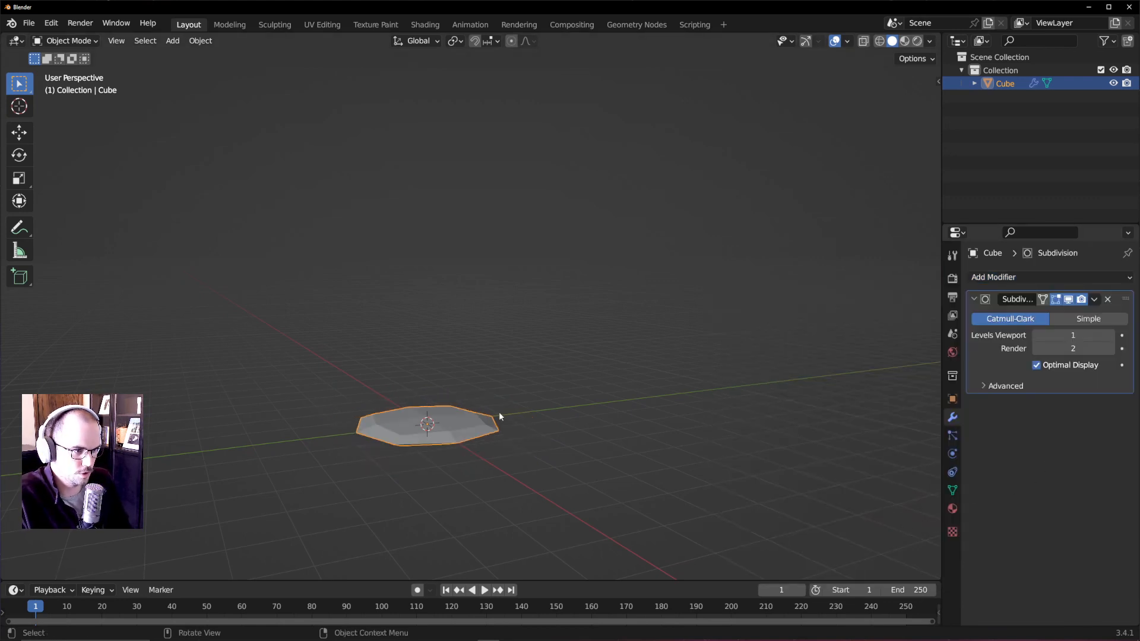
- In Edit Mode with face selection, inset the slab's top face by about 0.28 m
{"action": "middle_click_drag", "start_coordinate": [499, 416], "coordinate": [495, 509]}
{"action": "key", "text": "Tab"}
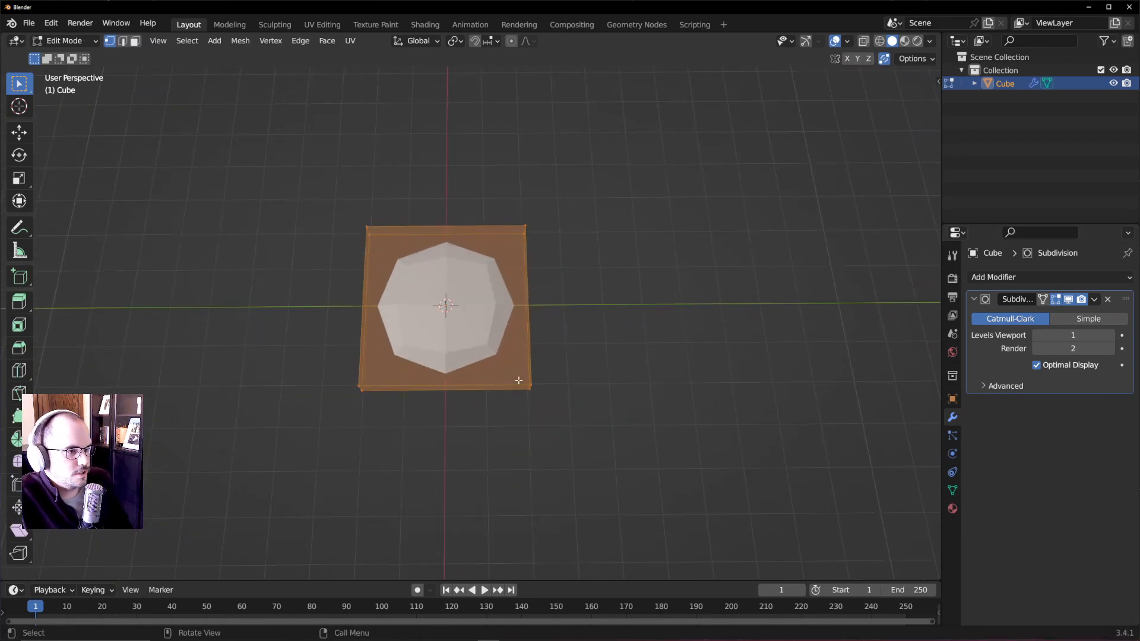
{"action": "key", "text": "3"}
{"action": "left_click", "coordinate": [495, 317]}
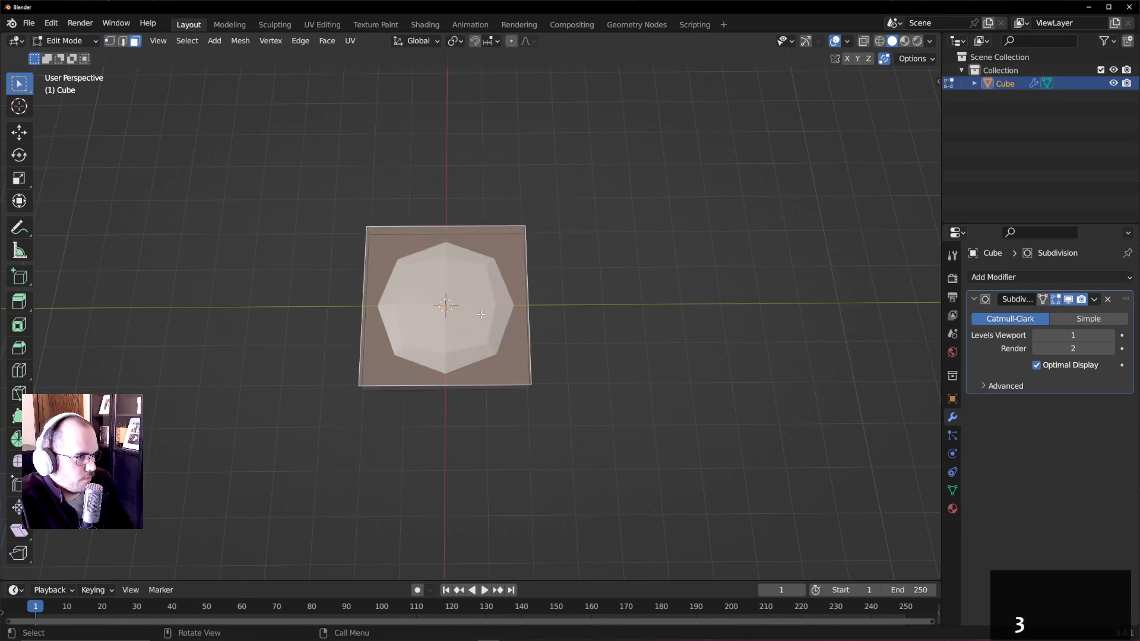
{"action": "middle_click_drag", "start_coordinate": [494, 317], "coordinate": [592, 312]}
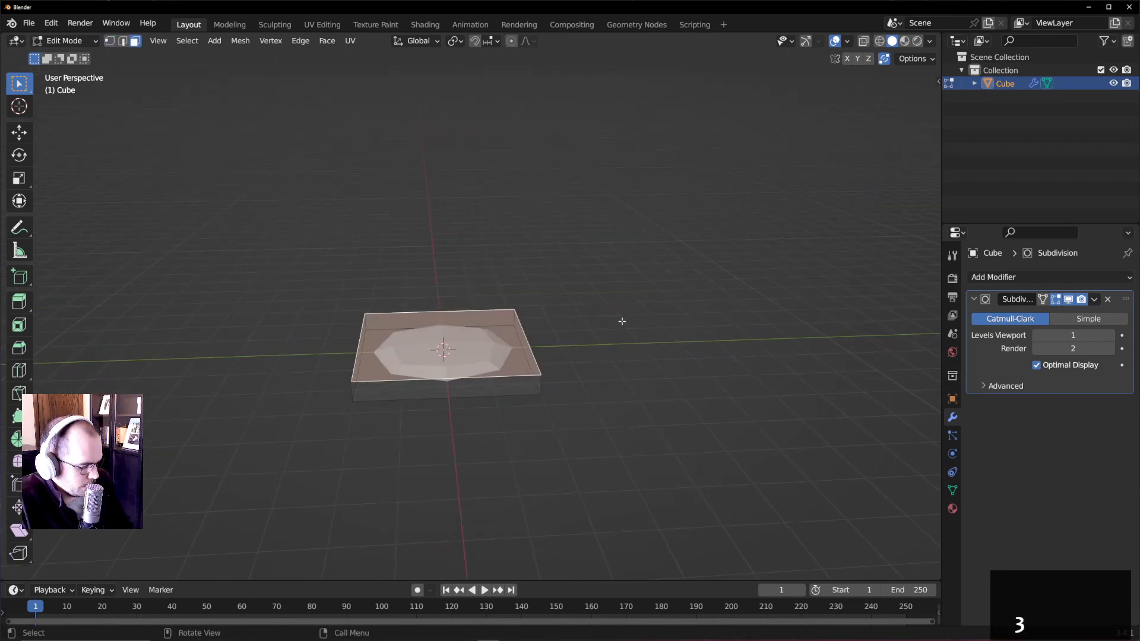
{"action": "key", "text": "i"}
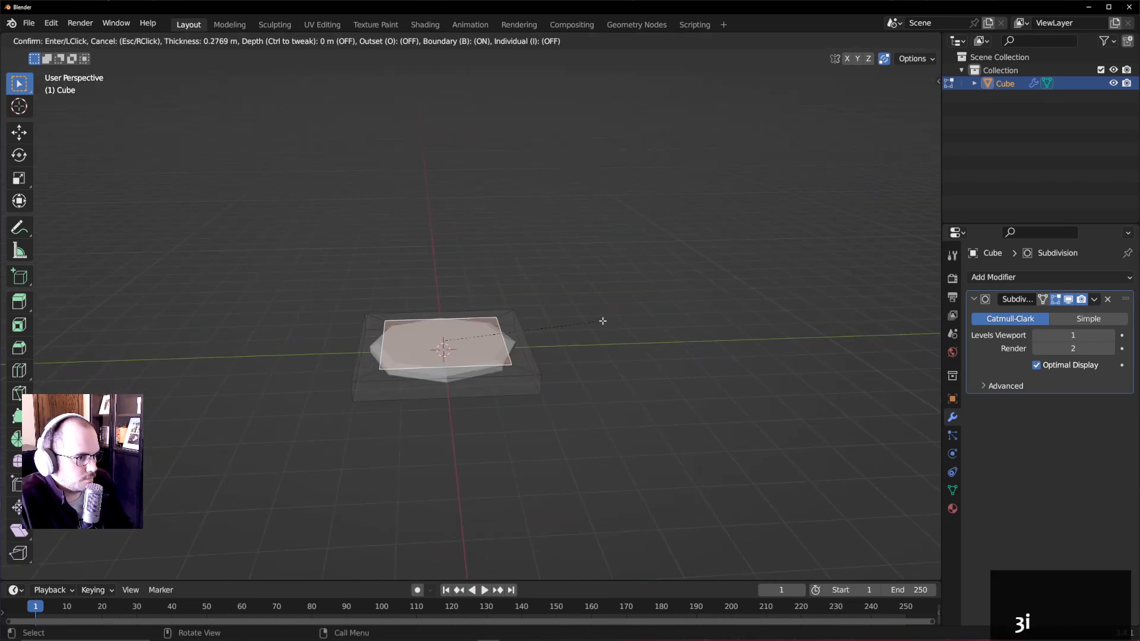
{"action": "left_click", "coordinate": [603, 321]}
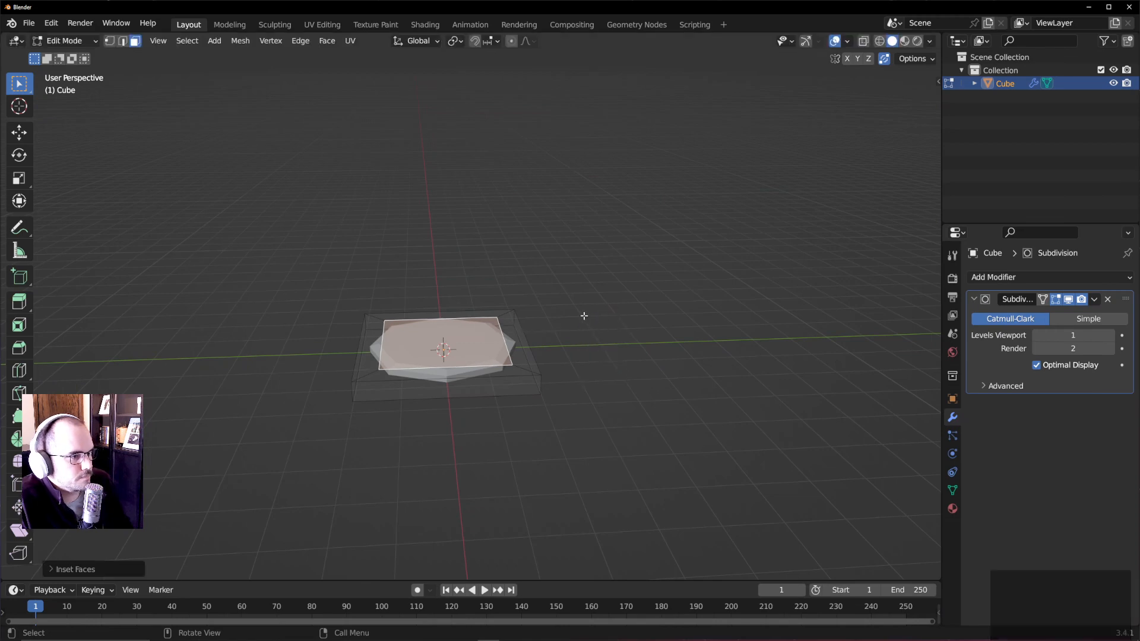
- Extrude the rim faces around the slab's inset top face upward by about 4.7 m
{"action": "left_click", "coordinate": [521, 346]}
{"action": "middle_click_drag", "start_coordinate": [369, 350], "coordinate": [380, 425]}
{"action": "key", "text": "e"}
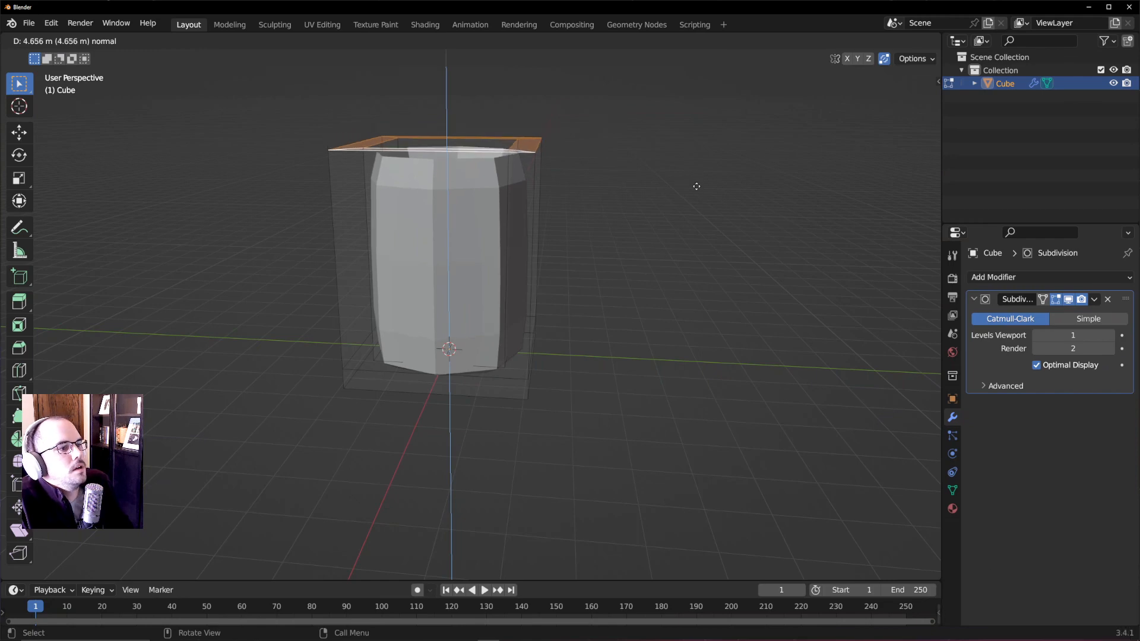
{"action": "left_click", "coordinate": [695, 176]}
- Set the Subdivision modifier's viewport level to 2
{"action": "middle_click_drag", "start_coordinate": [695, 178], "coordinate": [547, 290]}
{"action": "left_click", "coordinate": [1114, 335]}
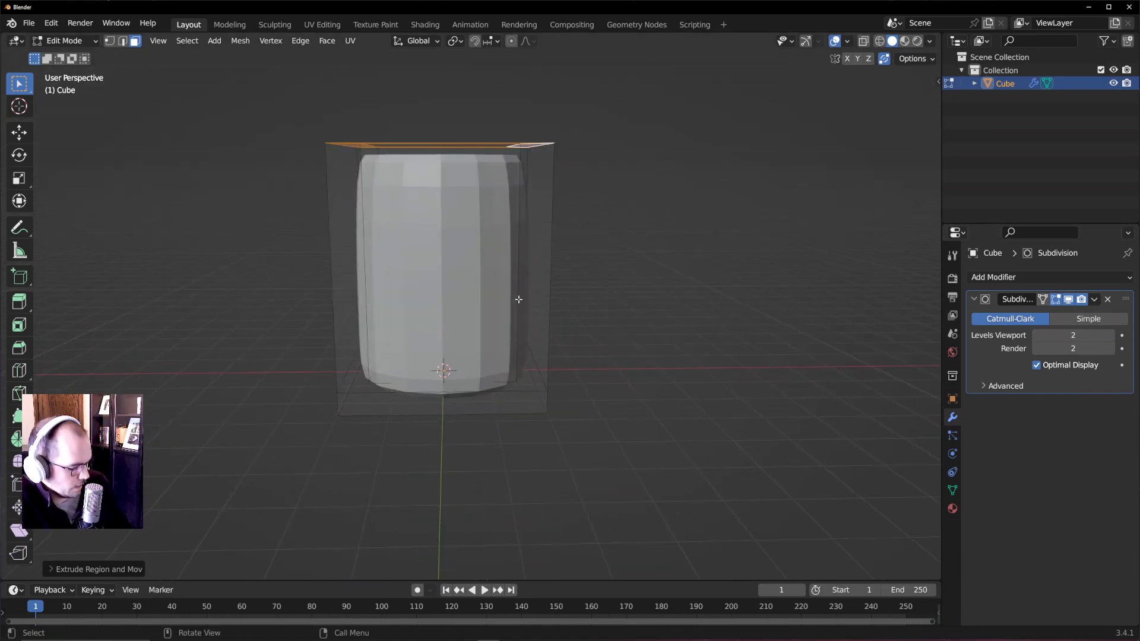
{"action": "key", "text": "ctrl+r"}
{"action": "left_click", "coordinate": [331, 273]}
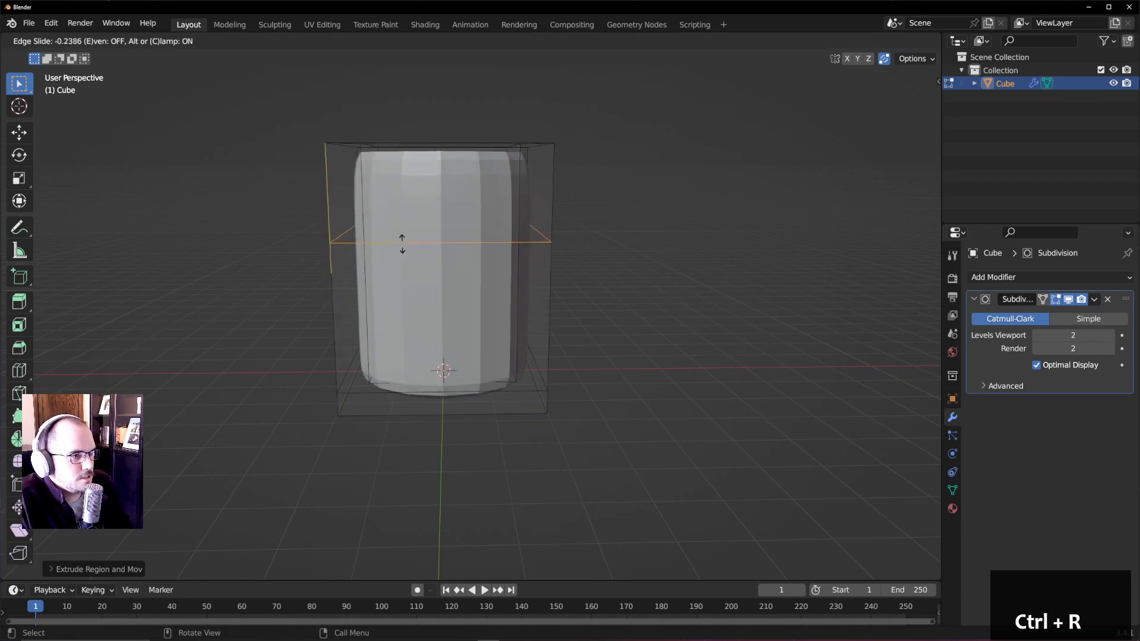
{"action": "key", "text": "z"}
{"action": "key", "text": "ctrl+z"}
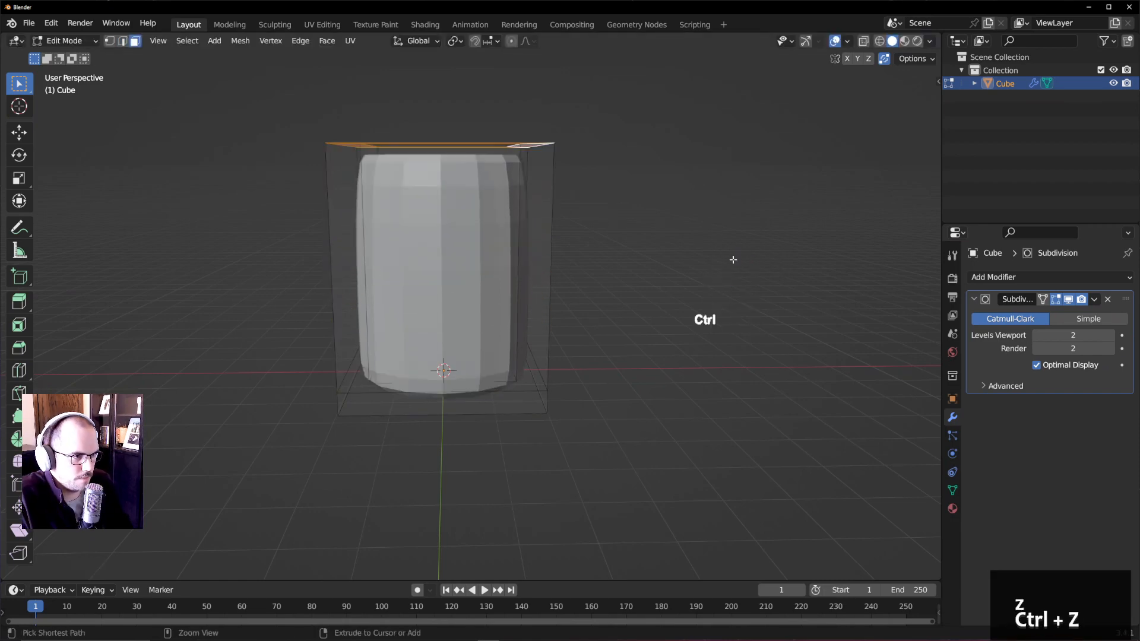
{"action": "key", "text": "ctrl+z"}
- Try to crease the edges of the selected rim faces with a value of 1
{"action": "middle_click_drag", "start_coordinate": [623, 208], "coordinate": [601, 260]}
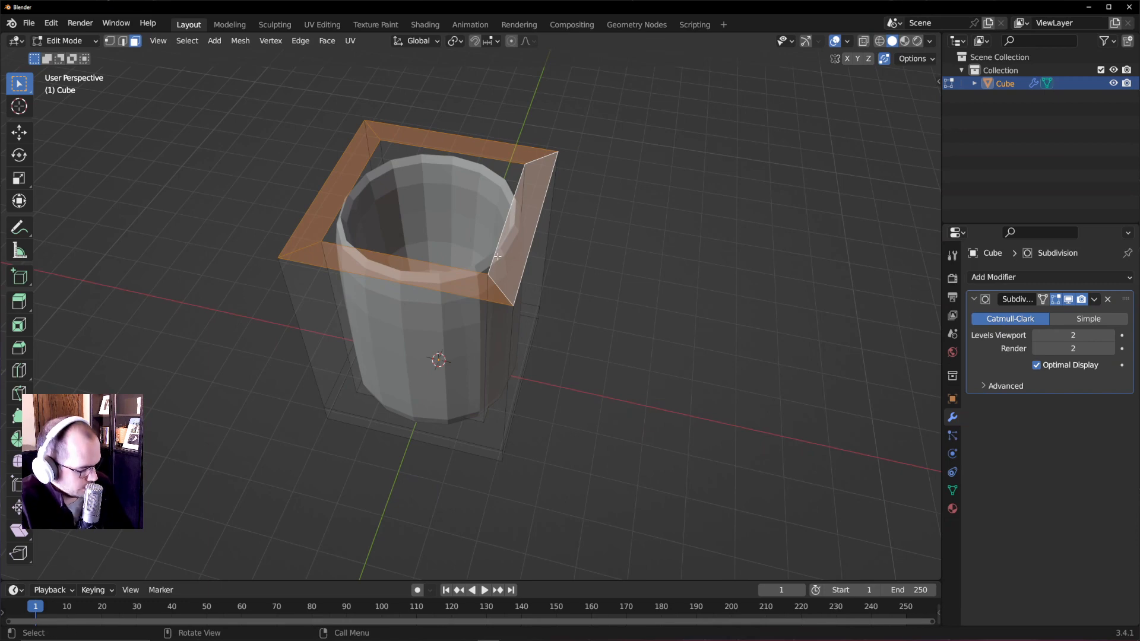
{"action": "key", "text": "shift+e"}
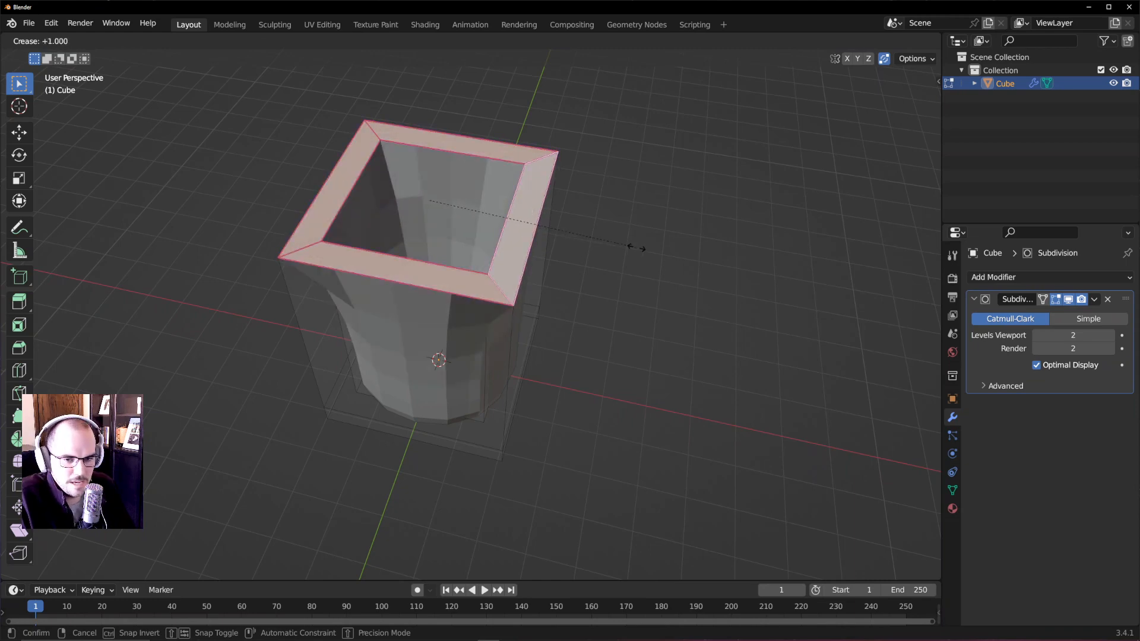
{"action": "left_click", "coordinate": [580, 231]}
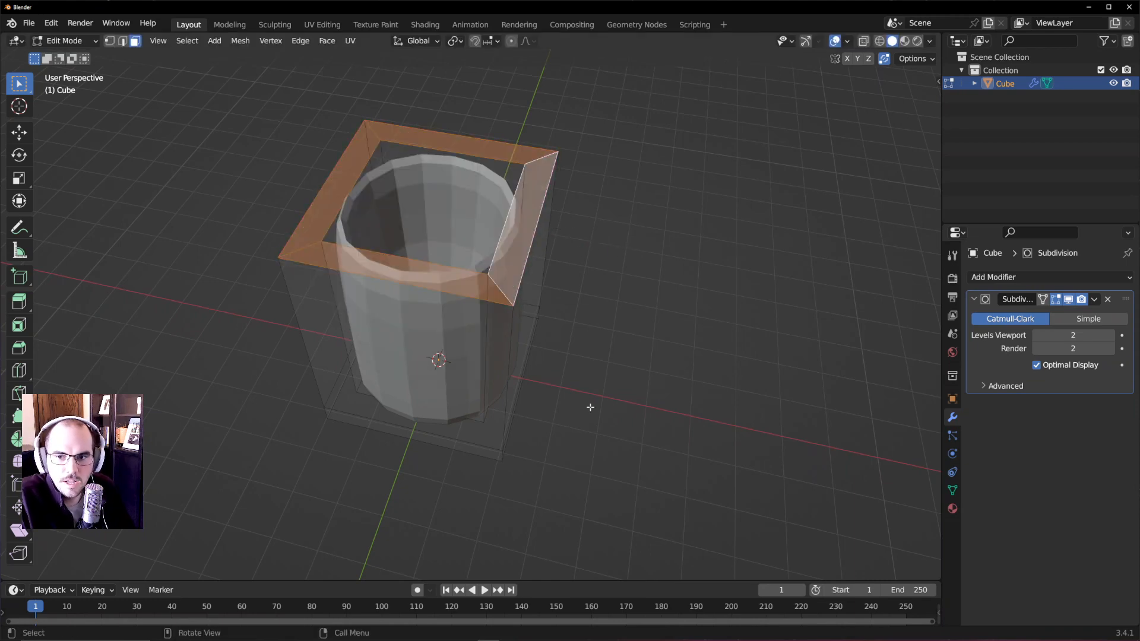
- Add a horizontal loop cut around the container's outer wall and slide it up close to the rim
{"action": "middle_click_drag", "start_coordinate": [593, 383], "coordinate": [589, 338]}
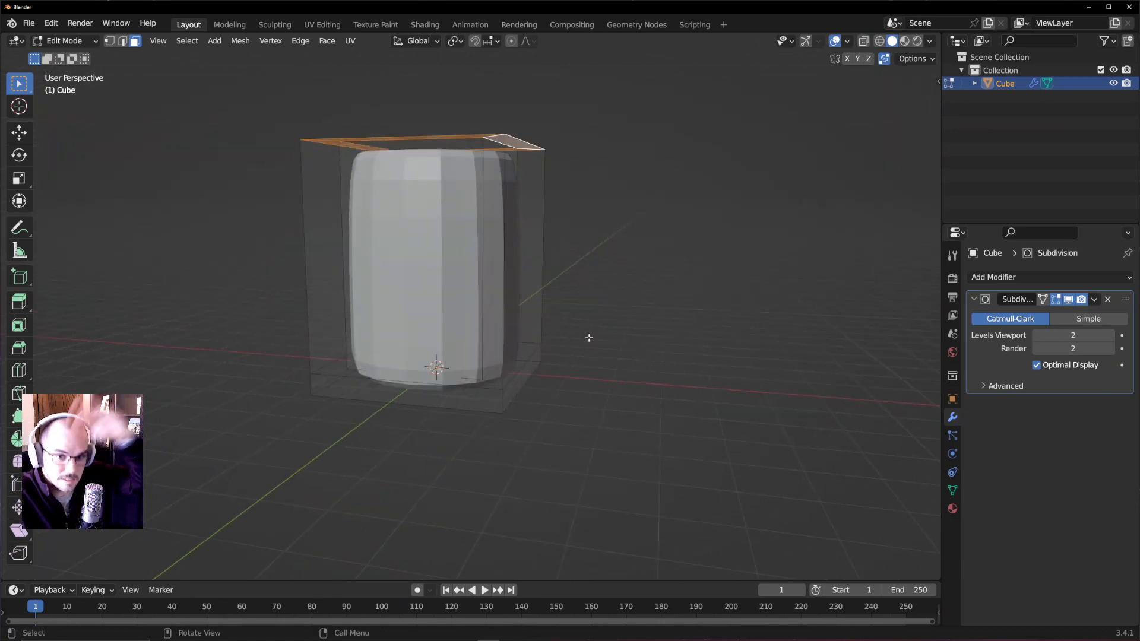
{"action": "middle_click_drag", "start_coordinate": [450, 289], "coordinate": [450, 339]}
{"action": "key", "text": "ctrl+r"}
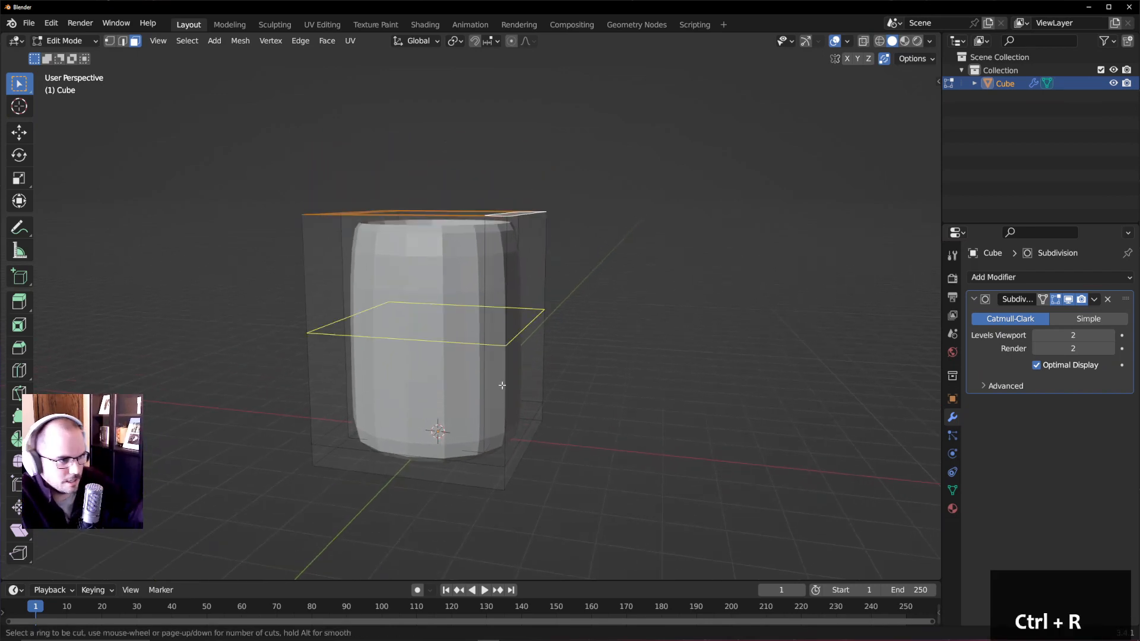
{"action": "left_click", "coordinate": [502, 386]}
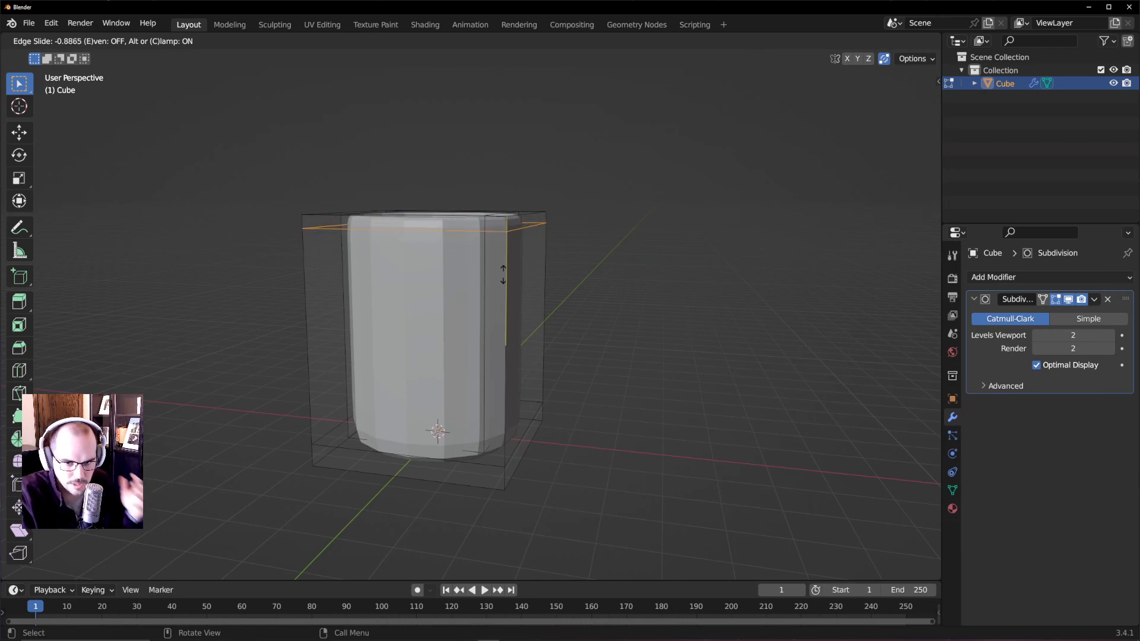
{"action": "left_click", "coordinate": [534, 288]}
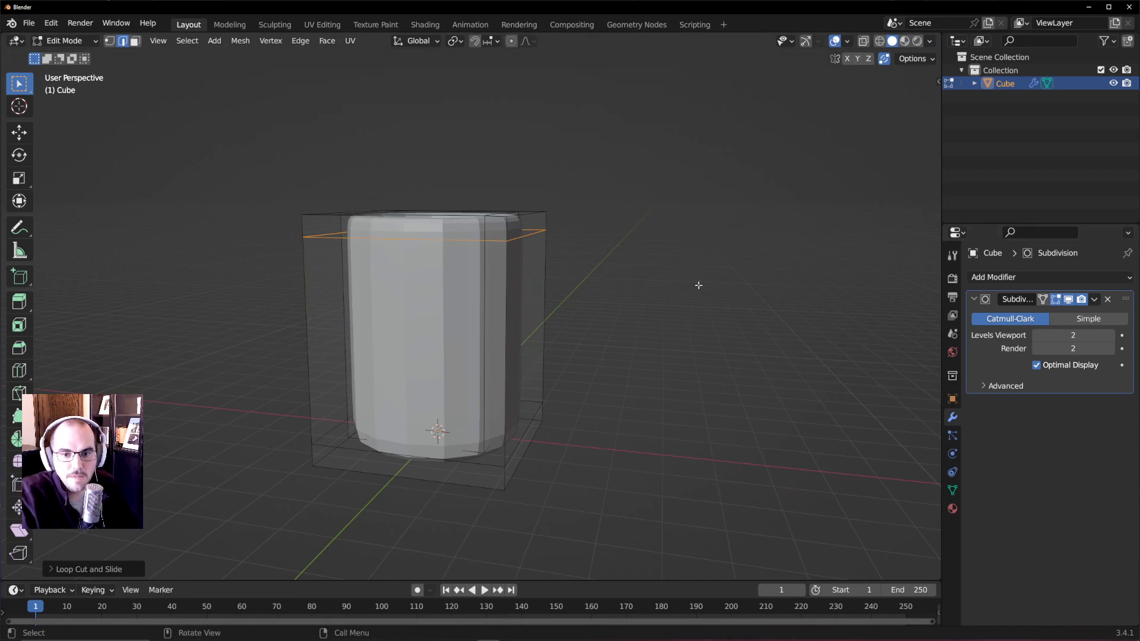
- Add a loop cut around the container's inner wall and slide it up toward the rim by a factor of about -0.79
{"action": "middle_click_drag", "start_coordinate": [697, 283], "coordinate": [672, 321]}
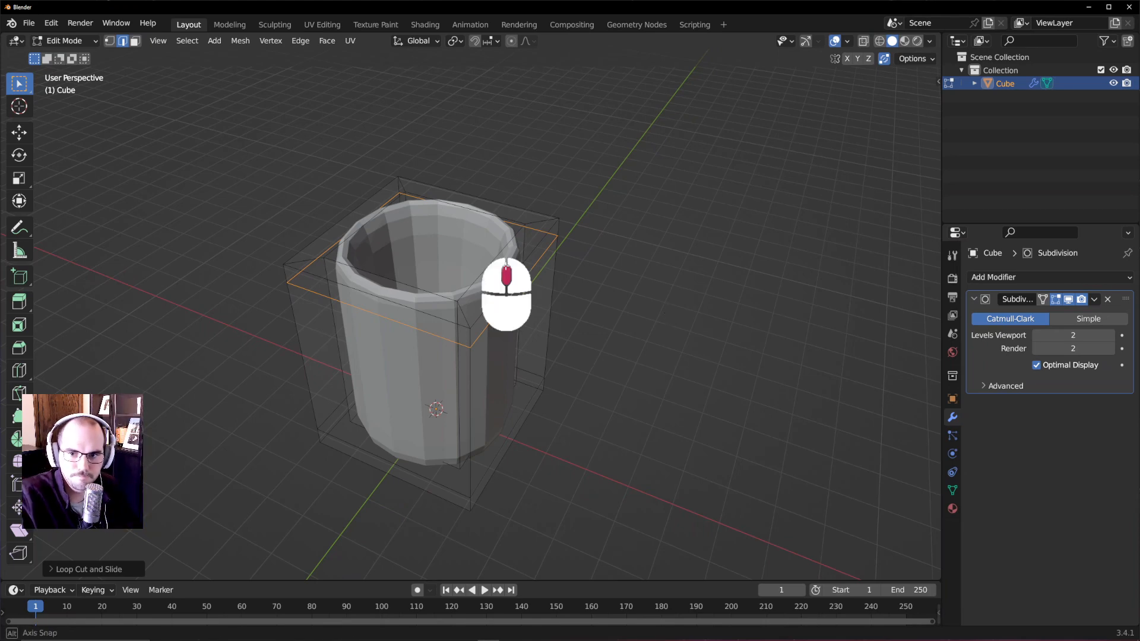
{"action": "middle_click_drag", "start_coordinate": [508, 293], "coordinate": [475, 276]}
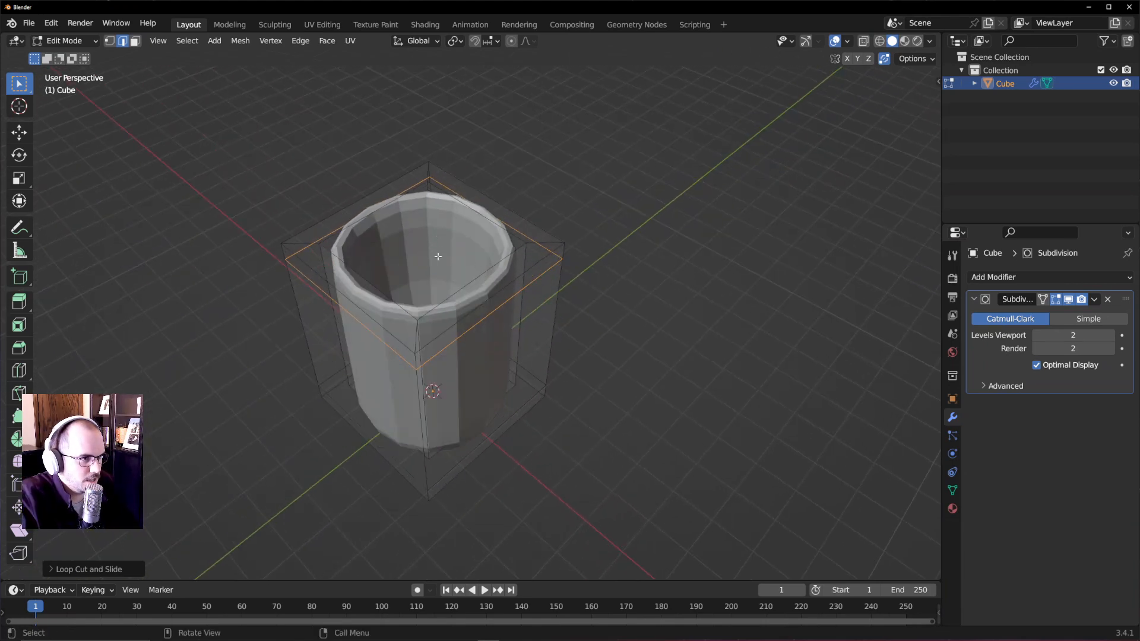
{"action": "key", "text": "ctrl+r"}
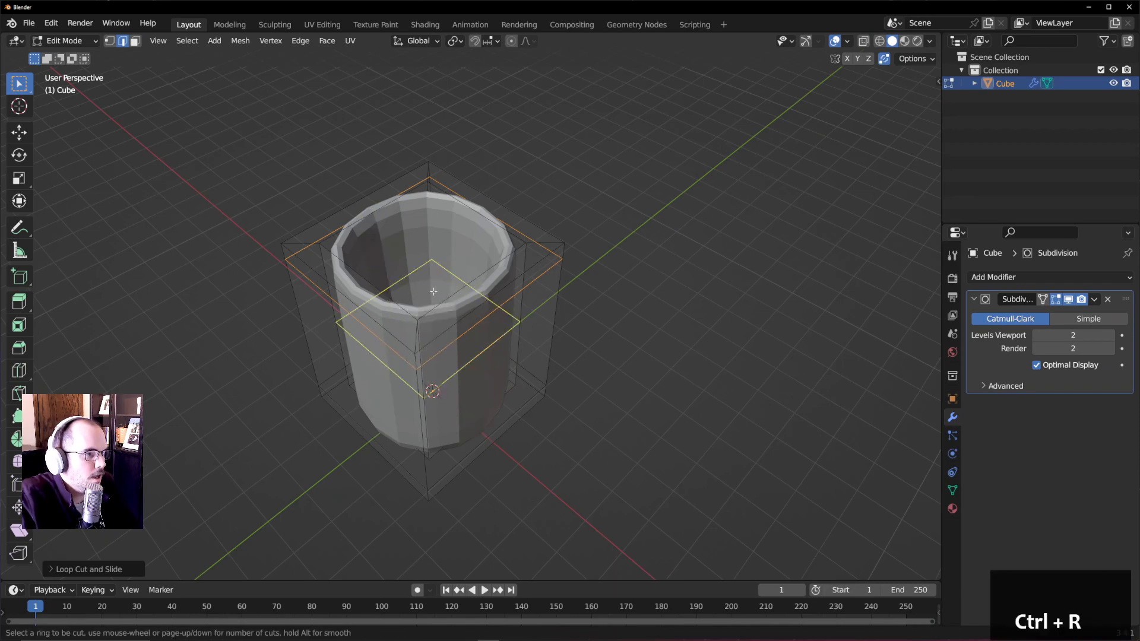
{"action": "left_click", "coordinate": [434, 259]}
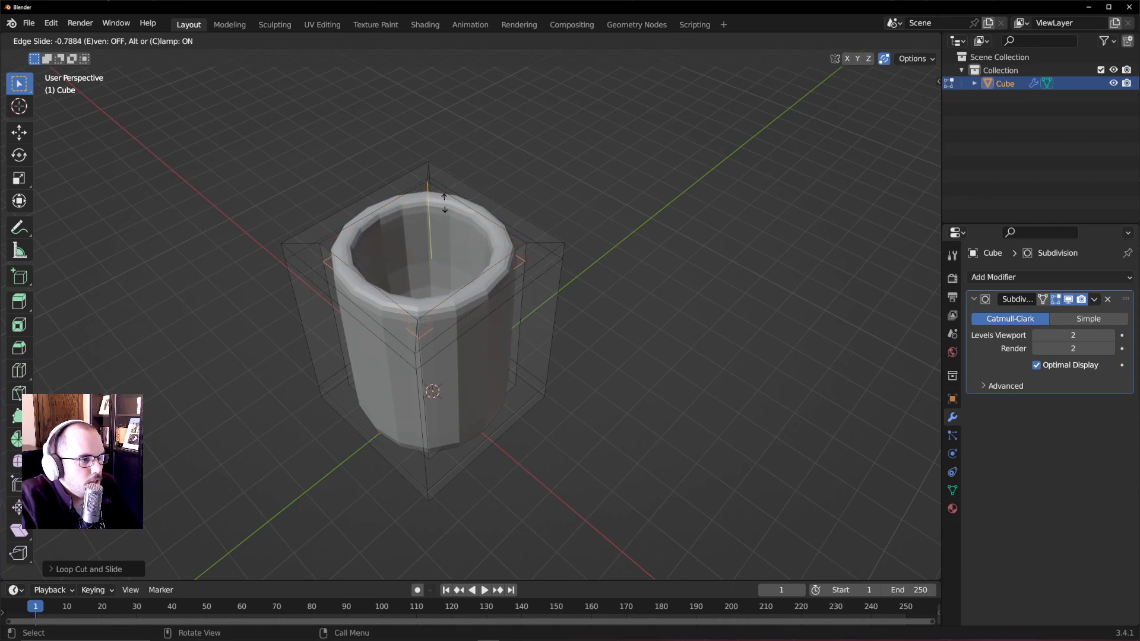
{"action": "left_click", "coordinate": [444, 203]}
{"action": "middle_click_drag", "start_coordinate": [445, 204], "coordinate": [489, 312]}
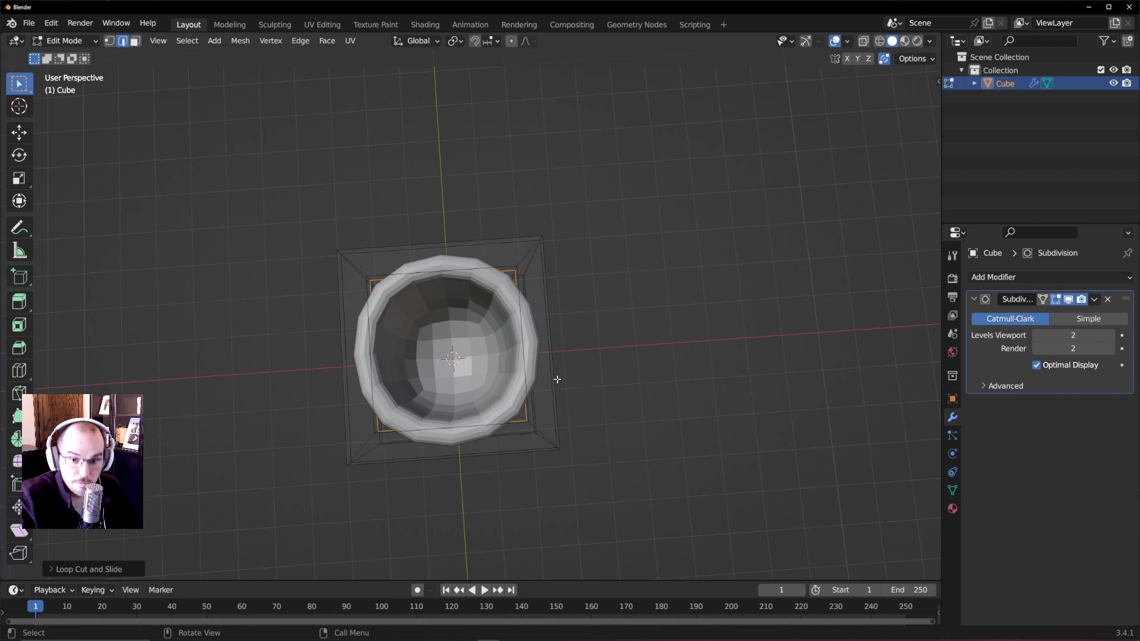
- Undo both wall loop cuts and the rim extrusion to get back to the flat inset slab
{"action": "middle_click_drag", "start_coordinate": [545, 370], "coordinate": [552, 390]}
{"action": "key", "text": "ctrl+z"}
{"action": "key", "text": "ctrl+z"}
{"action": "key", "text": "ctrl+z"}
{"action": "key", "text": "ctrl+z"}
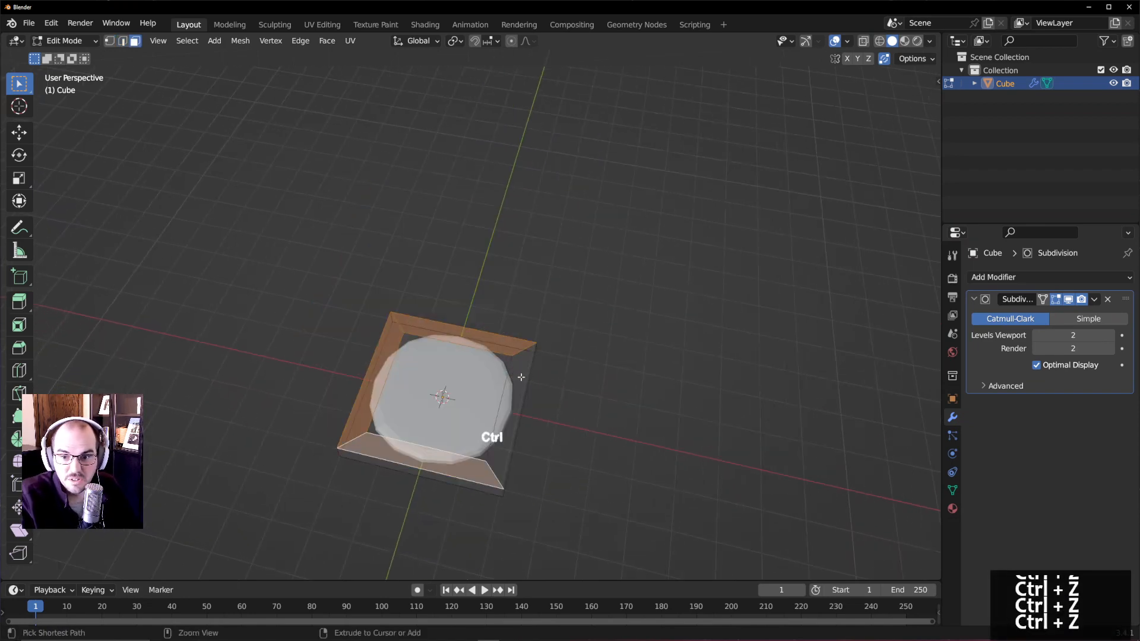
- Select the inset top face and scale it up by about 1.17 to narrow the surrounding rim
{"action": "mouse_move", "coordinate": [543, 426]}
{"action": "middle_mouse_down"}
{"action": "mouse_move", "coordinate": [556, 391]}
{"action": "mouse_move", "coordinate": [552, 410]}
{"action": "middle_mouse_up"}
{"action": "scroll", "coordinate": [473, 411], "scroll_direction": "up", "scroll_amount": 1}
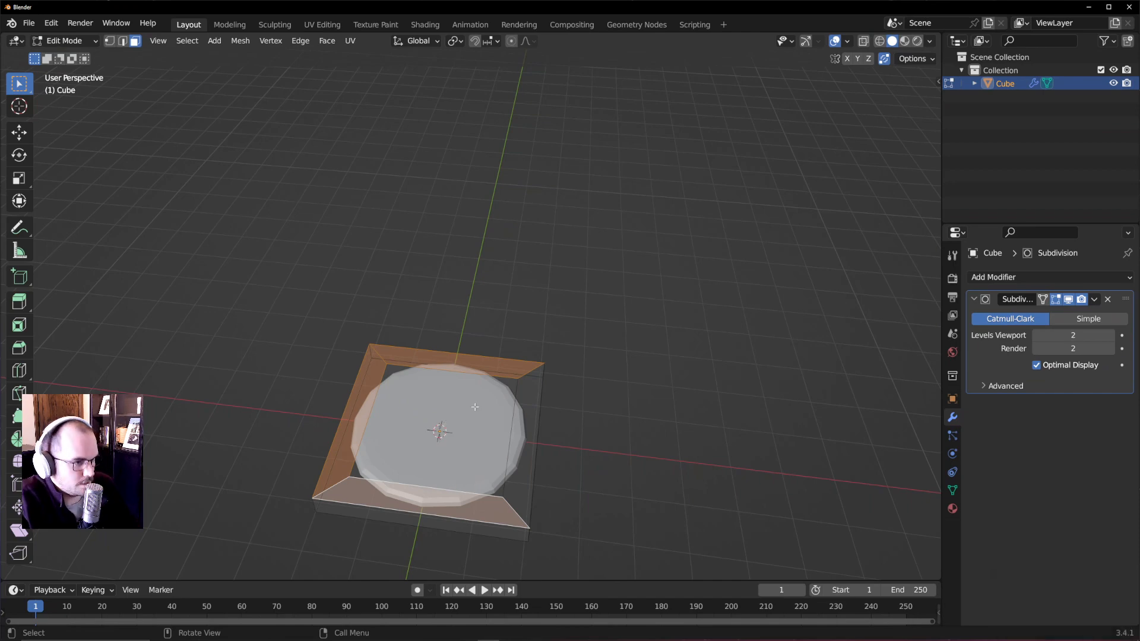
{"action": "left_click", "coordinate": [470, 403]}
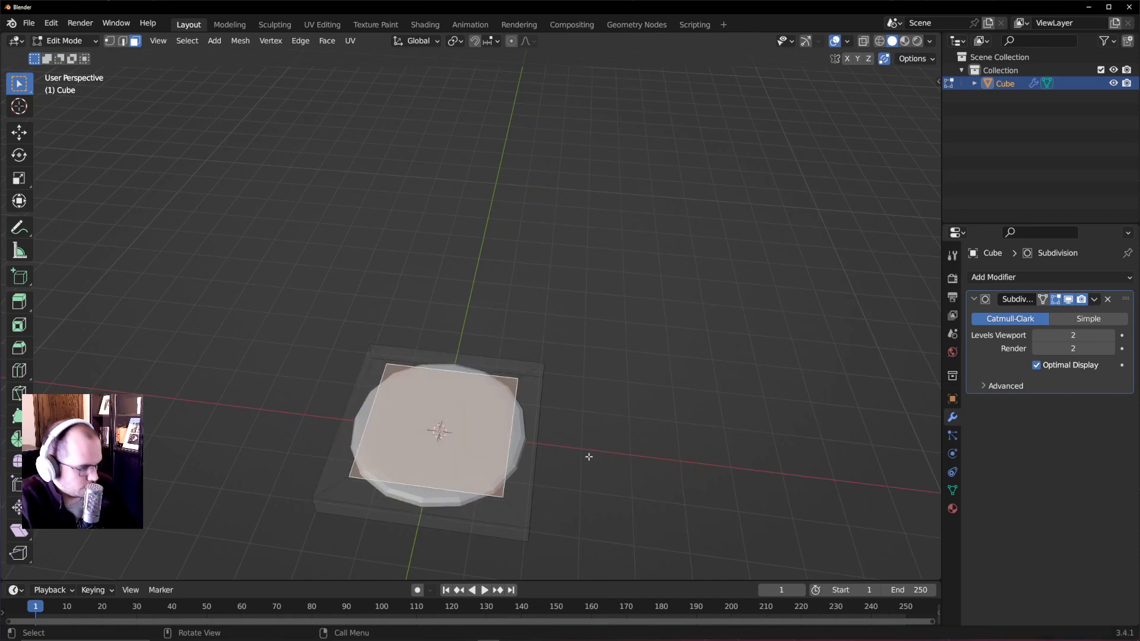
{"action": "key", "text": "s"}
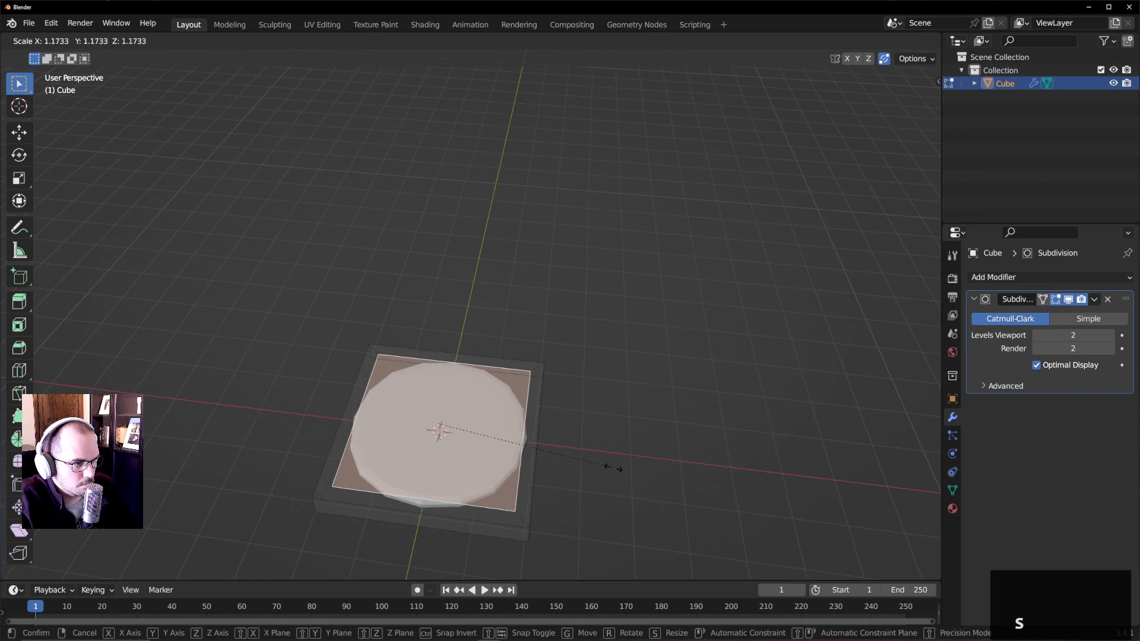
{"action": "left_click", "coordinate": [611, 467]}
- Select the four narrow rim faces around the inset and extrude them upward by about 4.7 m
{"action": "left_click", "coordinate": [489, 356]}
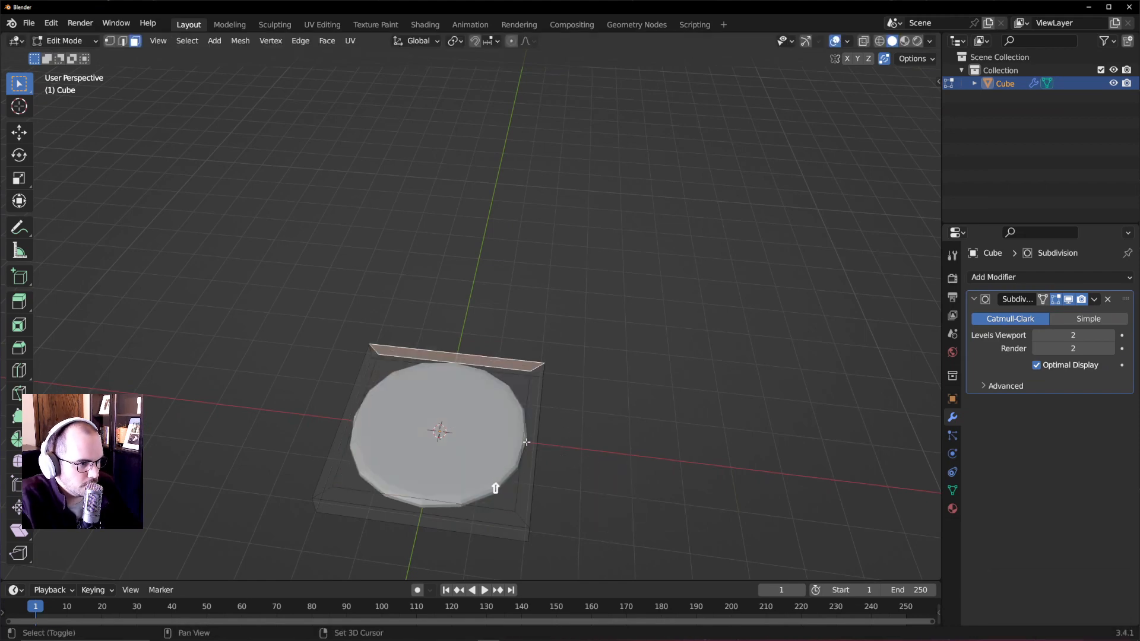
{"action": "left_click", "coordinate": [528, 475], "text": "shift"}
{"action": "left_click", "coordinate": [424, 511], "text": "shift"}
{"action": "left_click", "coordinate": [342, 467], "text": "shift"}
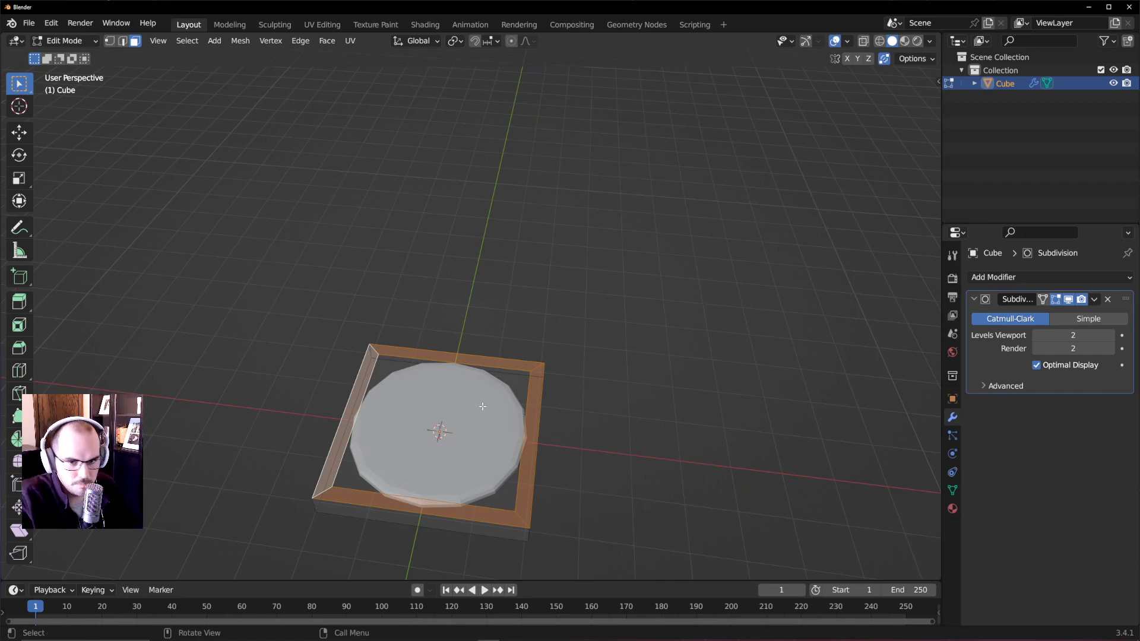
{"action": "key", "text": "e"}
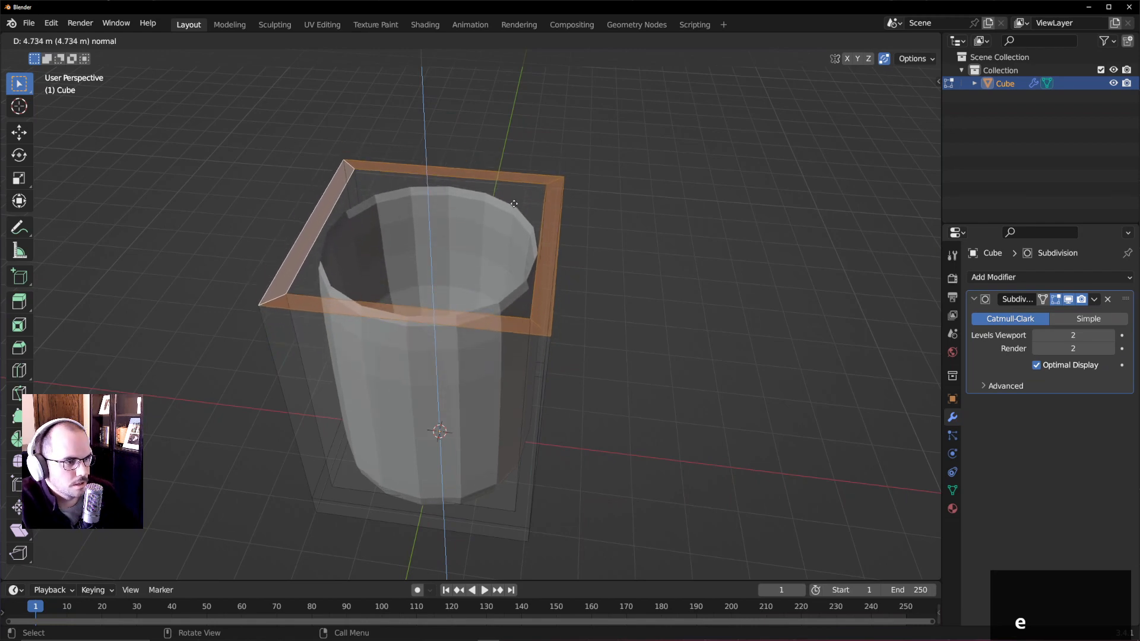
{"action": "left_click", "coordinate": [509, 216]}
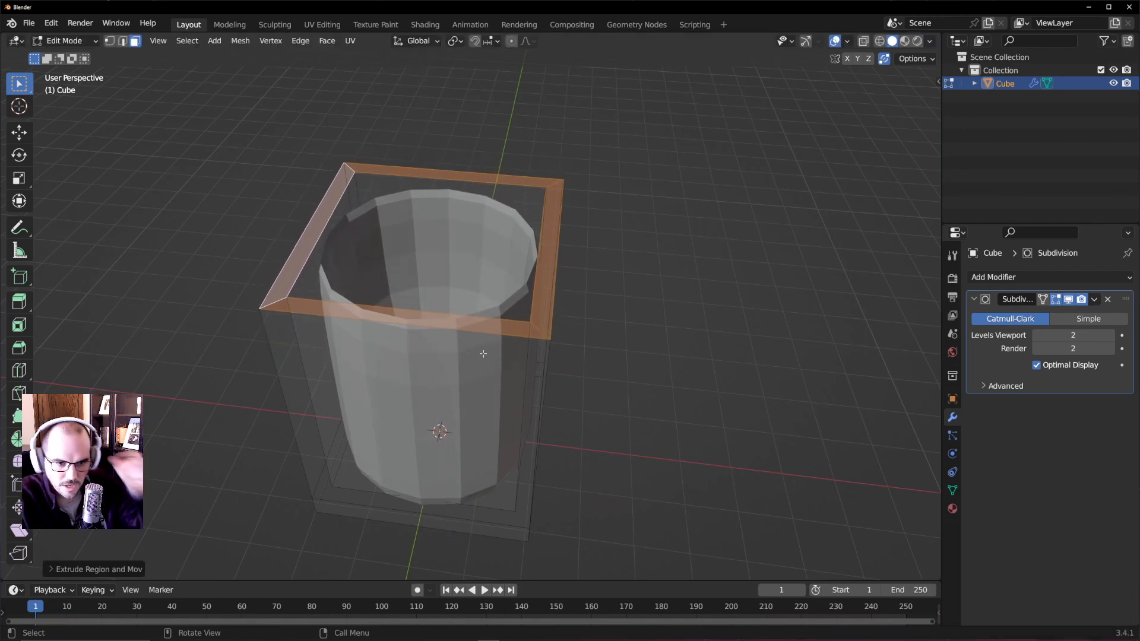
- Add a horizontal loop cut around the outer wall and slide it up close to the rim
{"action": "middle_click_drag", "start_coordinate": [478, 351], "coordinate": [457, 335]}
{"action": "key", "text": "ctrl+r"}
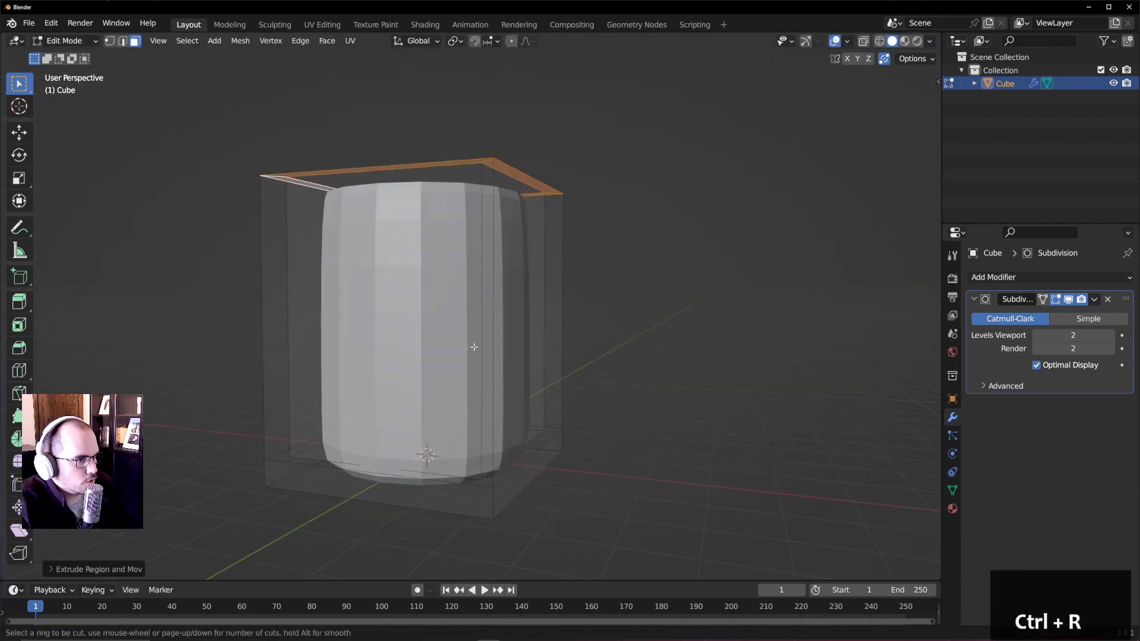
{"action": "left_click", "coordinate": [490, 351]}
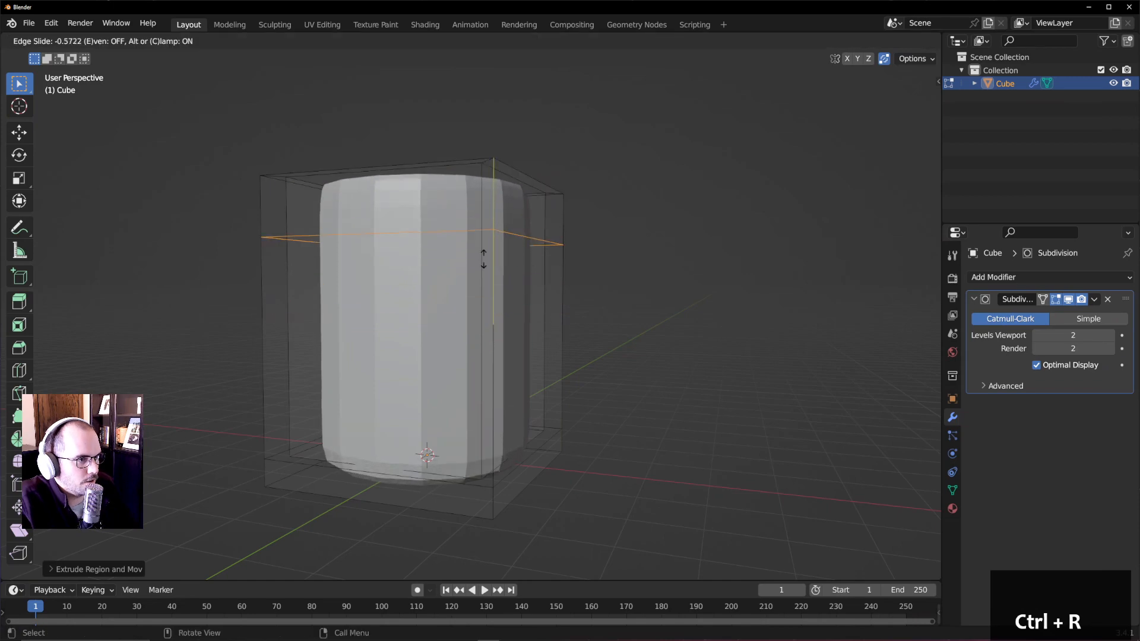
{"action": "left_click", "coordinate": [509, 203]}
- Add a loop cut around the inner wall and slide it up toward the rim by a factor of about -0.80
{"action": "middle_click_drag", "start_coordinate": [509, 204], "coordinate": [411, 264]}
{"action": "key", "text": "ctrl+r"}
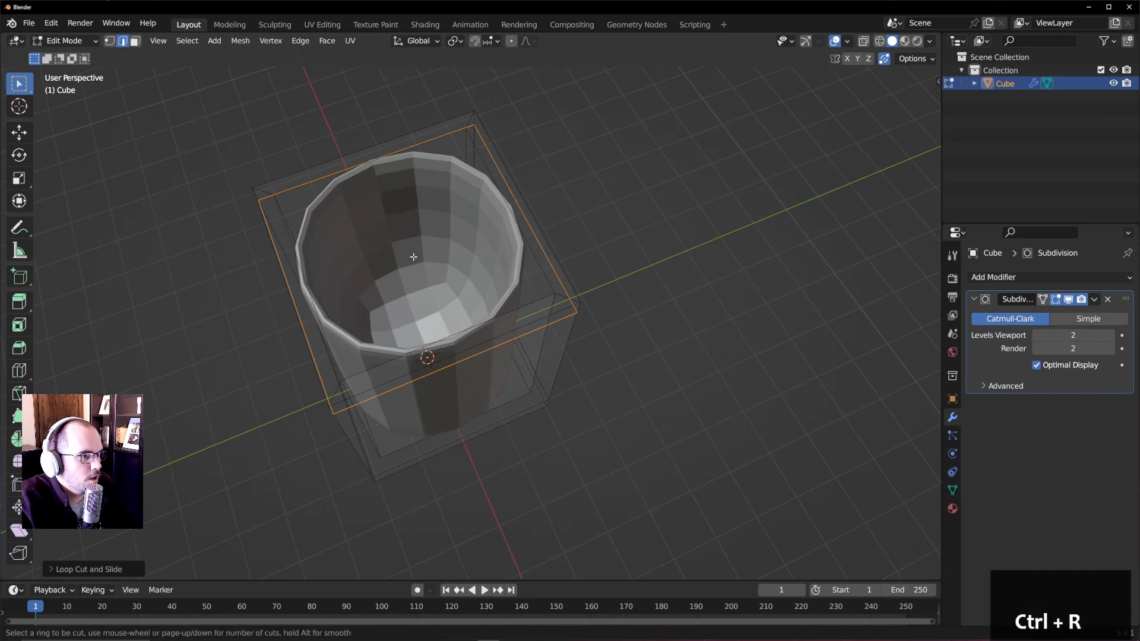
{"action": "left_click", "coordinate": [467, 190]}
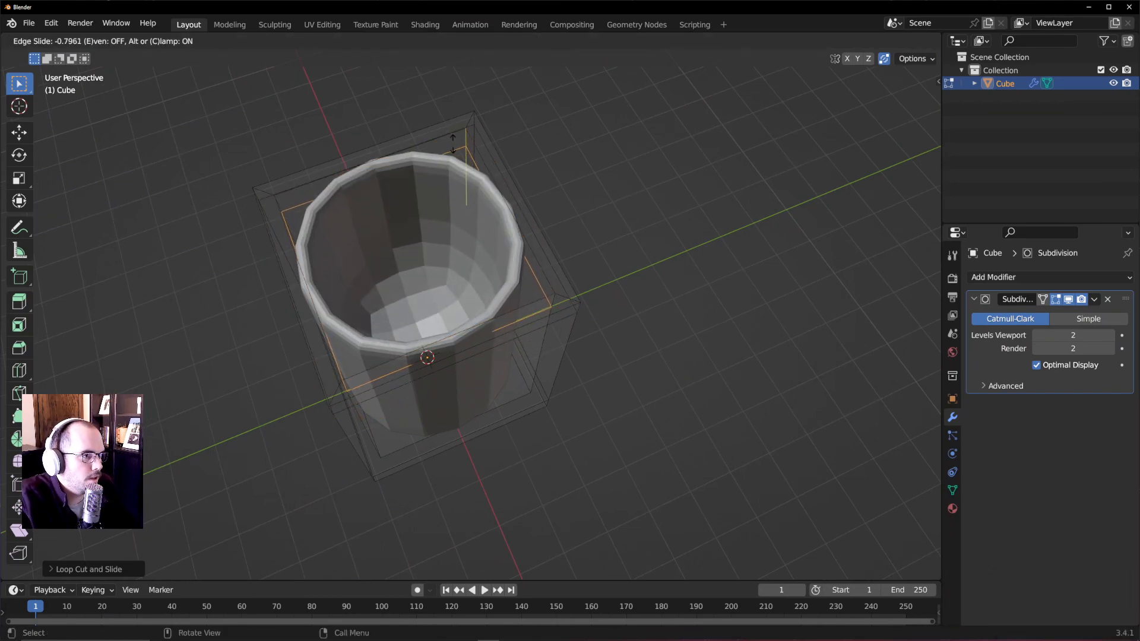
{"action": "left_click", "coordinate": [452, 141]}
{"action": "middle_click_drag", "start_coordinate": [453, 141], "coordinate": [476, 323]}
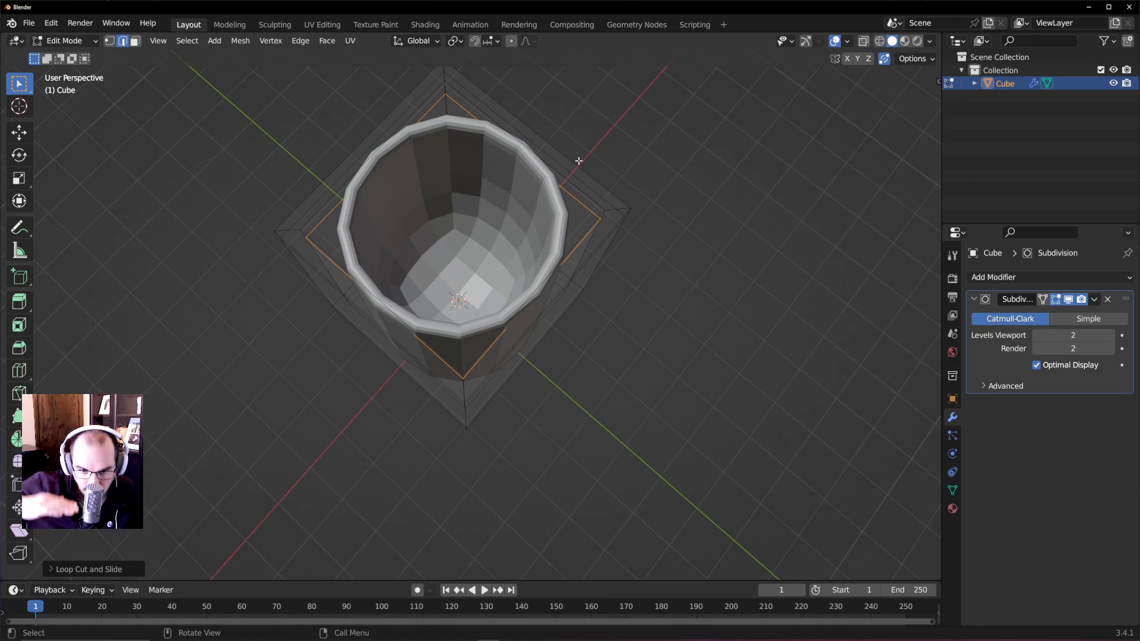
- Add another loop cut around the inner wall and slide it down close to the container's floor
{"action": "middle_click_drag", "start_coordinate": [697, 169], "coordinate": [580, 212]}
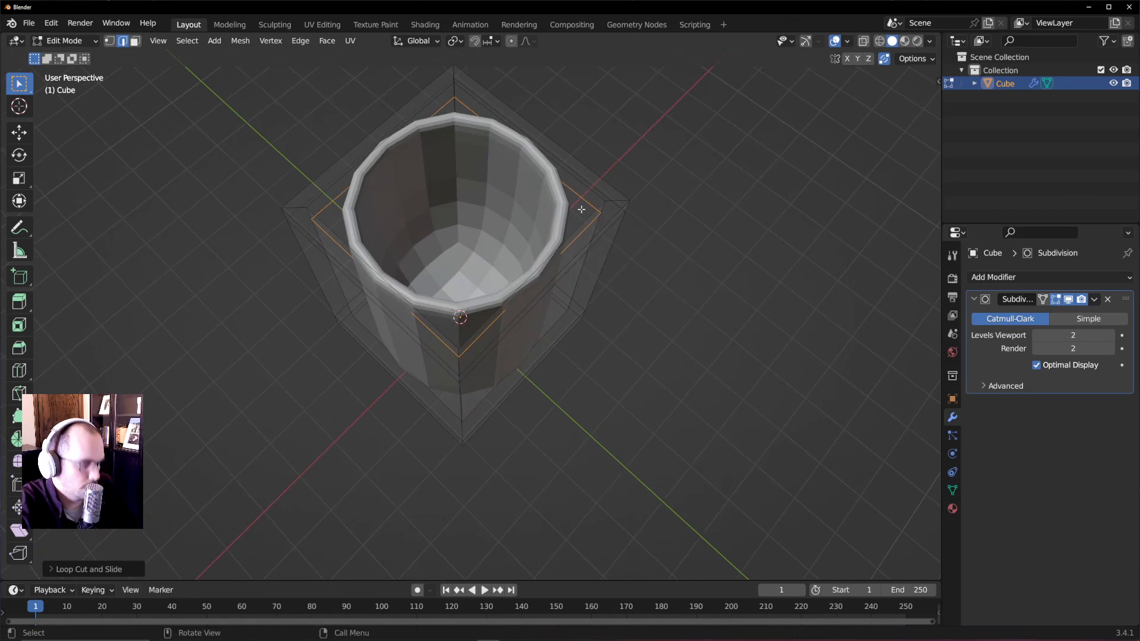
{"action": "key", "text": "ctrl+r"}
{"action": "left_click", "coordinate": [447, 186]}
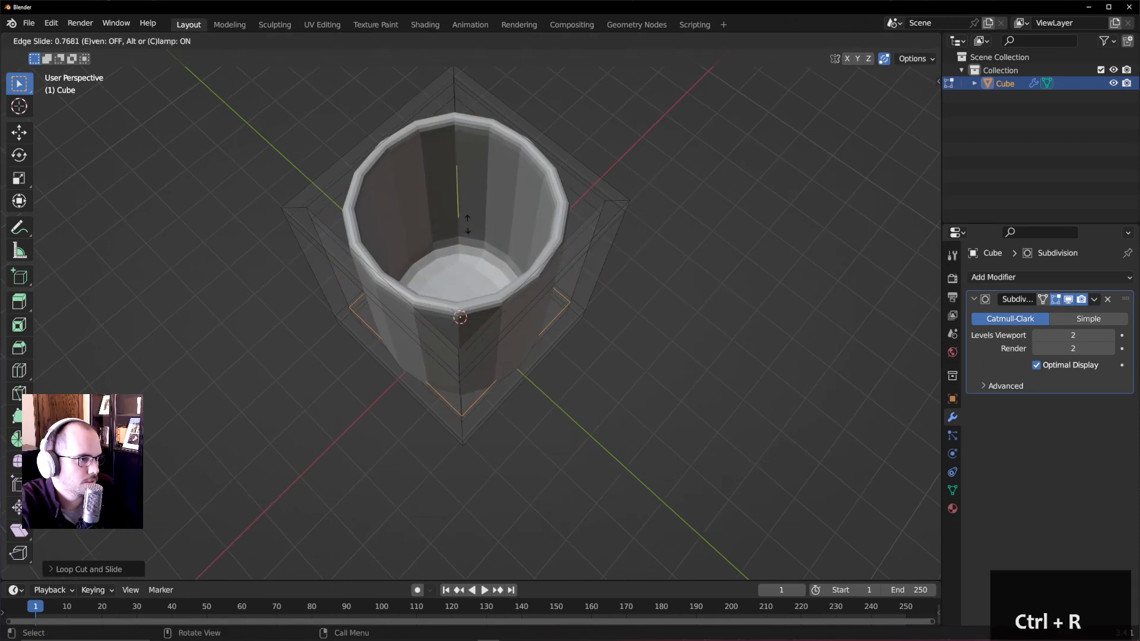
{"action": "left_click", "coordinate": [463, 261]}
- Add a loop cut around the outer wall and slide it down toward the base
{"action": "middle_click_drag", "start_coordinate": [458, 311], "coordinate": [511, 426]}
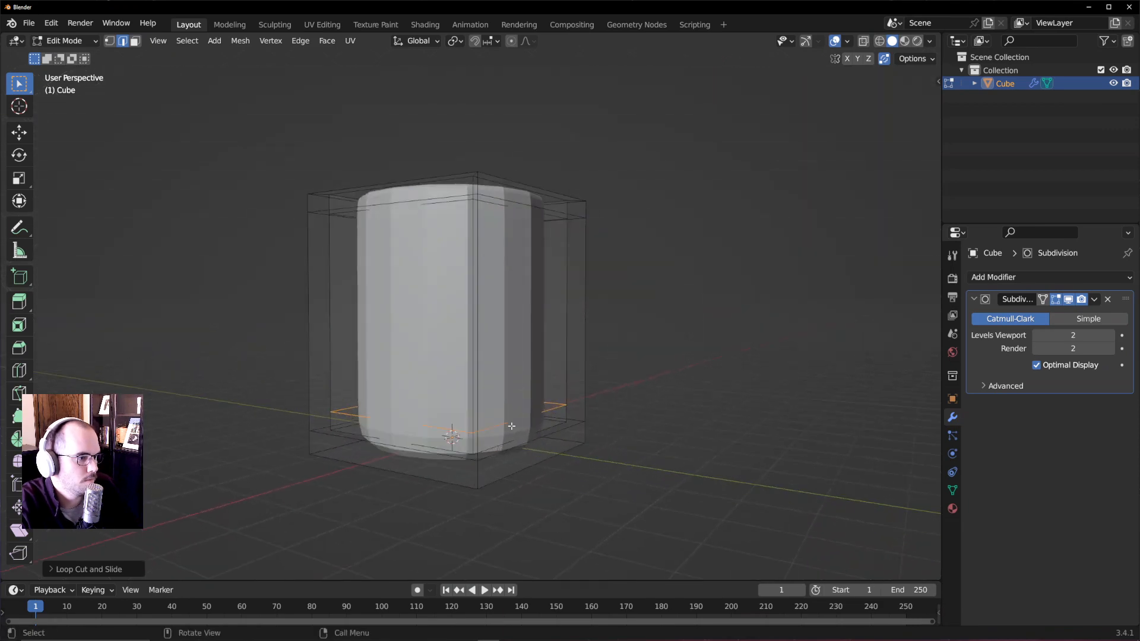
{"action": "key", "text": "ctrl+r"}
{"action": "left_click", "coordinate": [495, 353]}
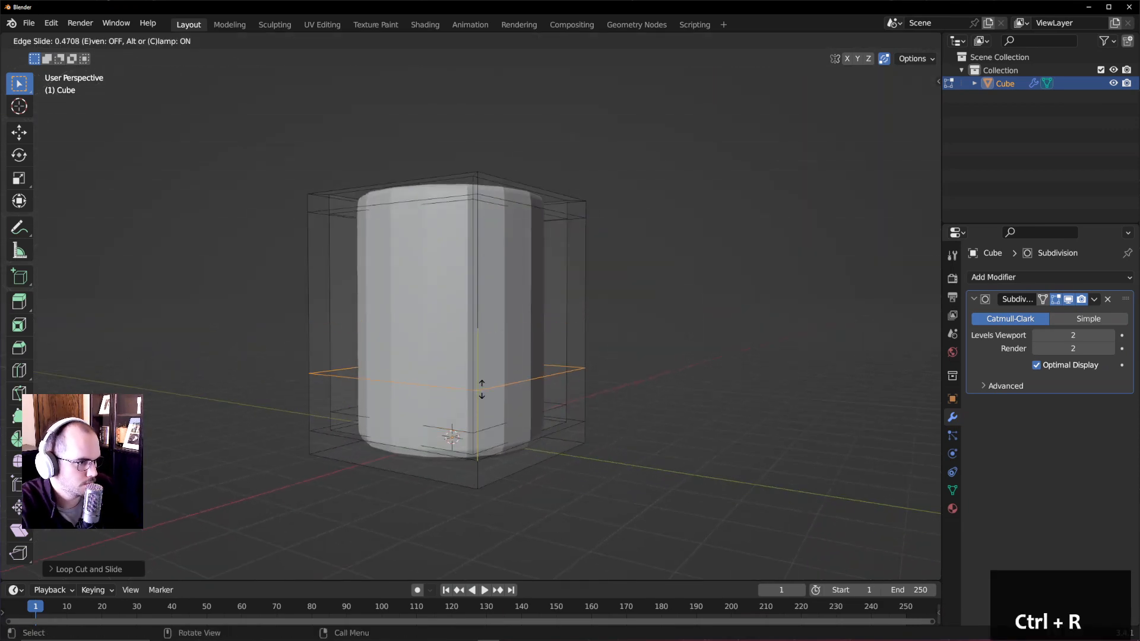
{"action": "left_click", "coordinate": [484, 380]}
- Return to Object Mode and inspect the hollow container from the side
{"action": "mouse_move", "coordinate": [483, 380]}
{"action": "middle_mouse_down"}
{"action": "mouse_move", "coordinate": [547, 458]}
{"action": "mouse_move", "coordinate": [621, 392]}
{"action": "mouse_move", "coordinate": [478, 373]}
{"action": "mouse_move", "coordinate": [501, 377]}
{"action": "middle_mouse_up"}
{"action": "key", "text": "Tab"}
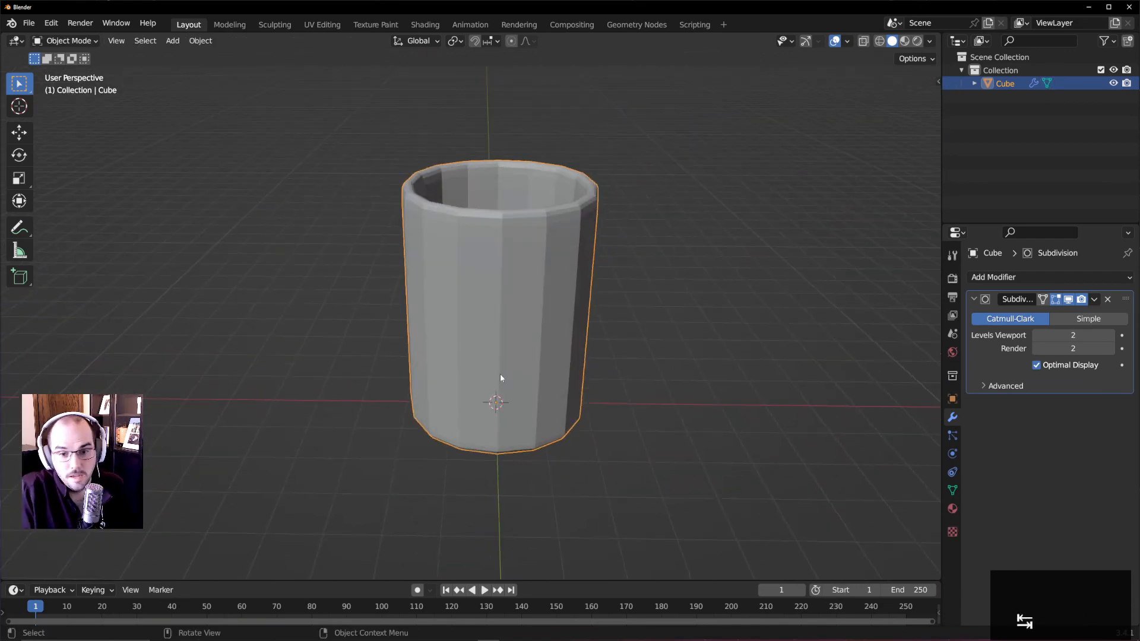
{"action": "middle_click_drag", "start_coordinate": [537, 262], "coordinate": [631, 261]}
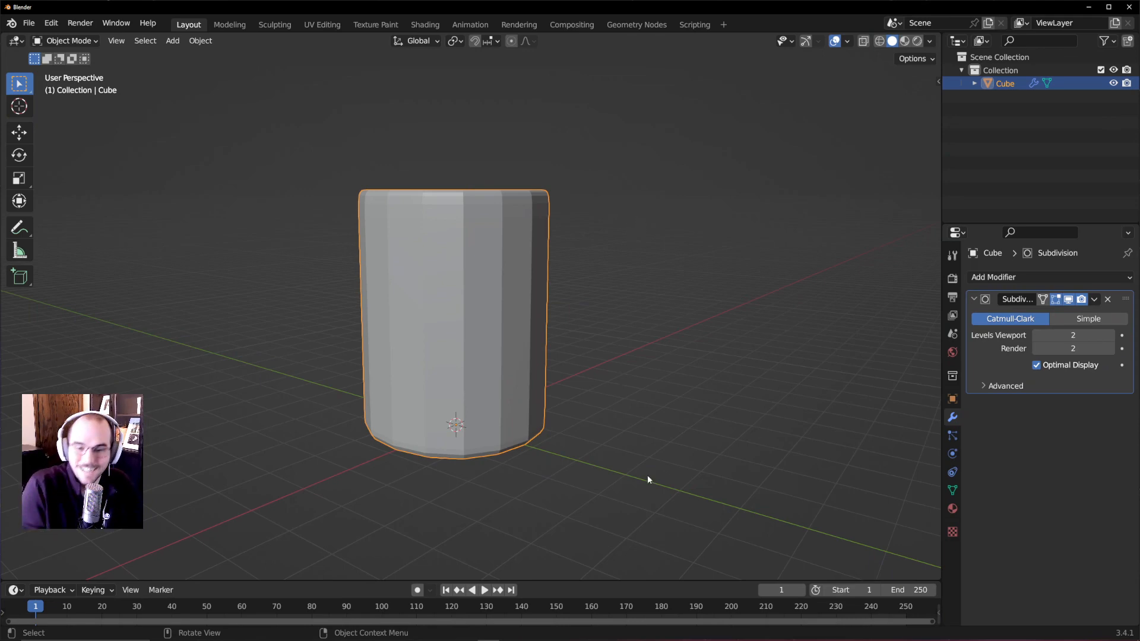
- Add four evenly spaced loop cuts around the container's outer wall in Edit Mode, without sliding them
{"action": "key", "text": "Tab"}
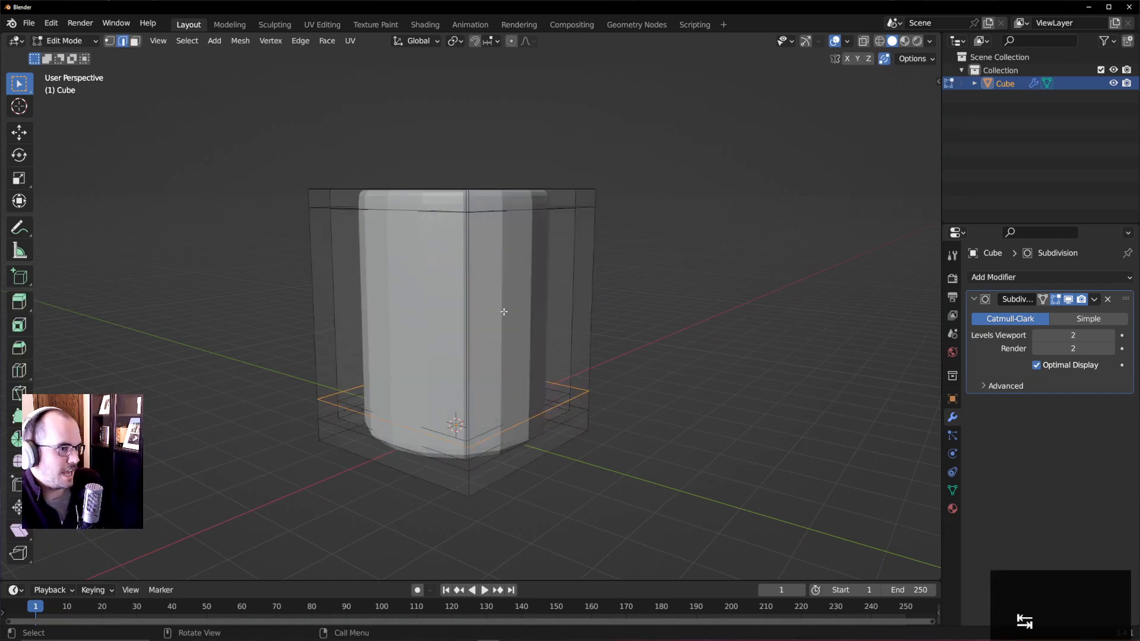
{"action": "middle_click_drag", "start_coordinate": [504, 313], "coordinate": [466, 320]}
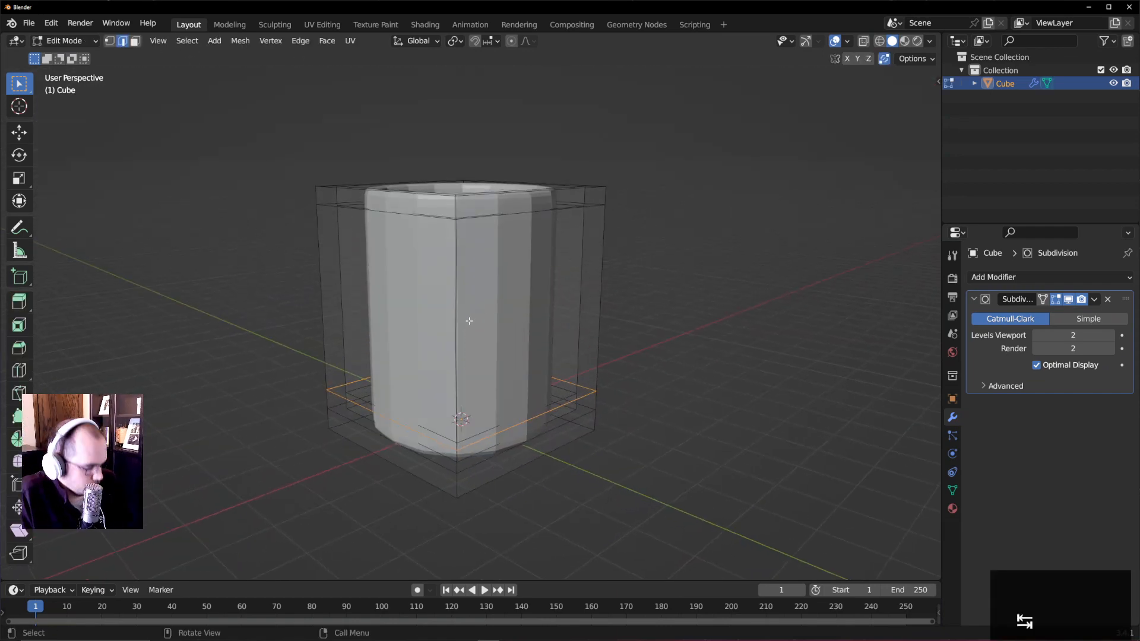
{"action": "key", "text": "ctrl+r"}
{"action": "scroll", "coordinate": [453, 329], "scroll_direction": "up", "scroll_amount": 1}
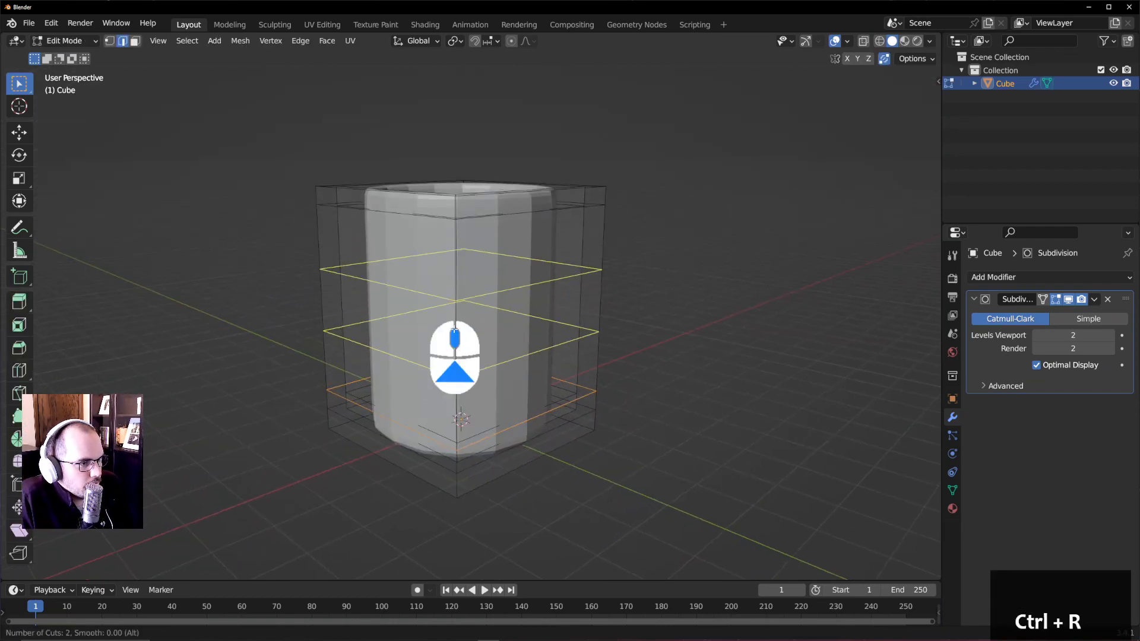
{"action": "scroll", "coordinate": [454, 331], "scroll_direction": "up", "scroll_amount": 1}
{"action": "scroll", "coordinate": [454, 331], "scroll_direction": "up", "scroll_amount": 1}
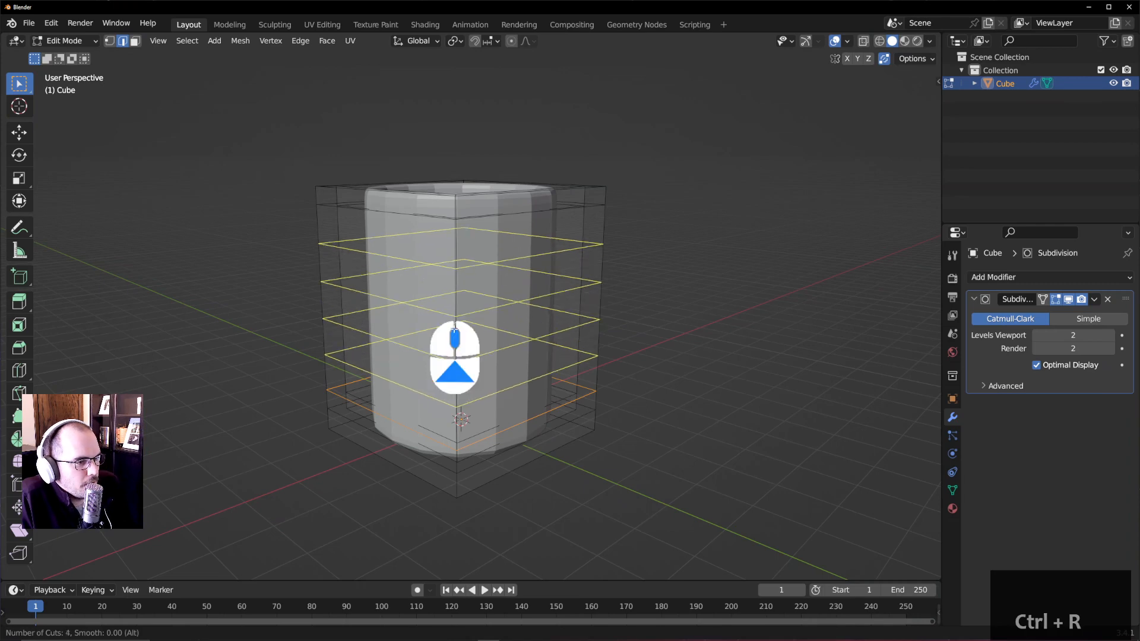
{"action": "scroll", "coordinate": [454, 330], "scroll_direction": "down", "scroll_amount": 2}
{"action": "scroll", "coordinate": [454, 330], "scroll_direction": "down", "scroll_amount": 1}
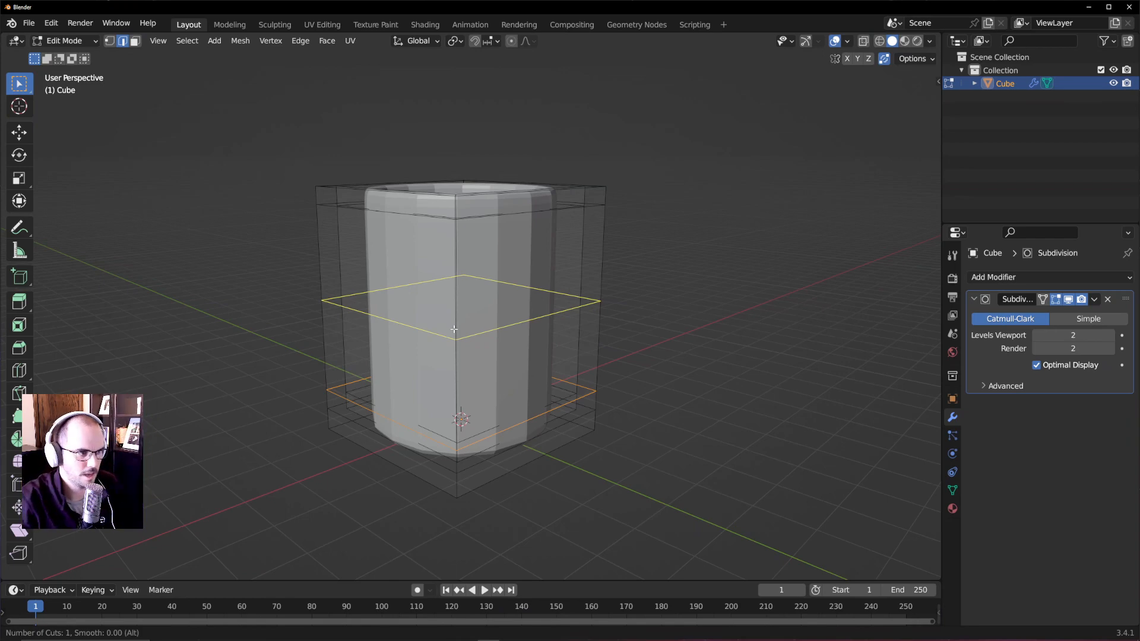
{"action": "scroll", "coordinate": [470, 325], "scroll_direction": "up", "scroll_amount": 1}
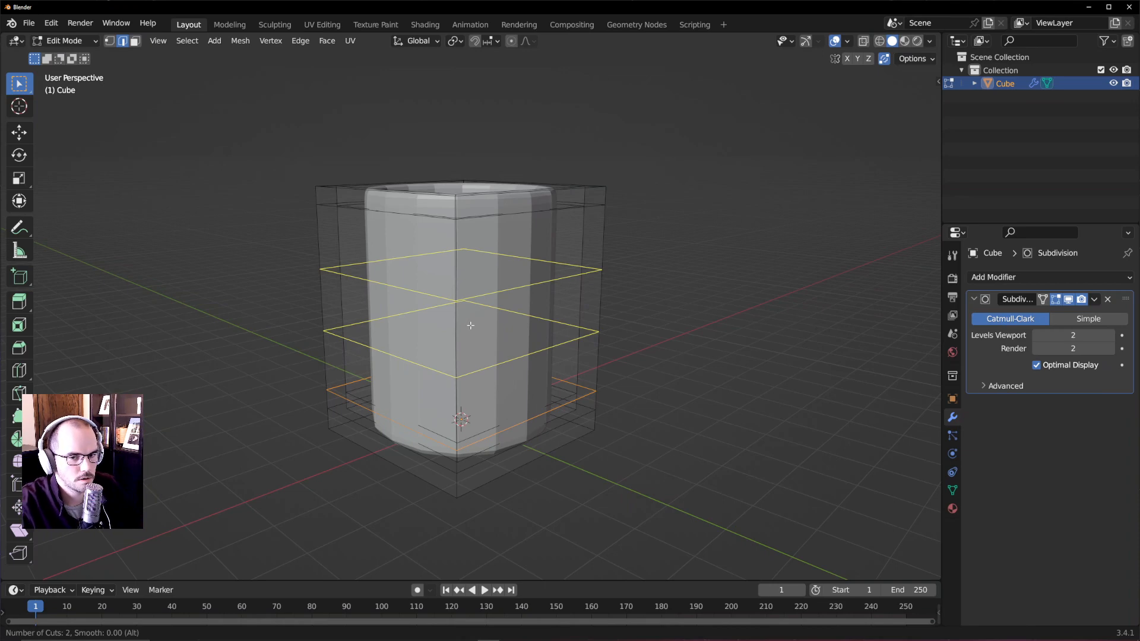
{"action": "scroll", "coordinate": [470, 326], "scroll_direction": "up", "scroll_amount": 2}
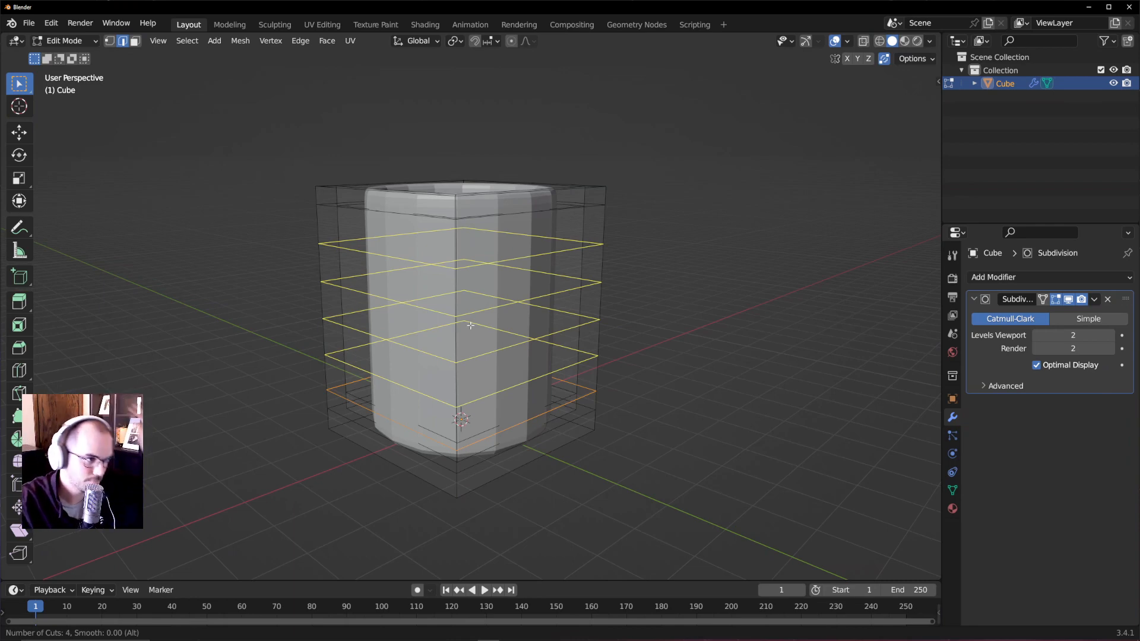
{"action": "left_click", "coordinate": [470, 325]}
{"action": "right_click", "coordinate": [470, 325]}
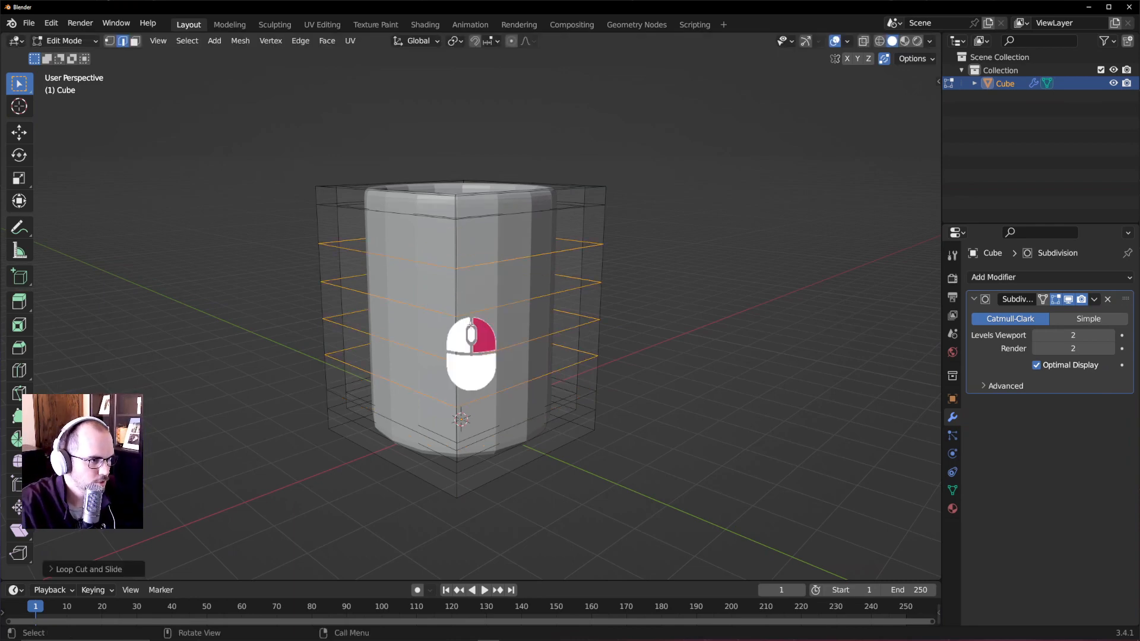
{"action": "middle_click_drag", "start_coordinate": [483, 345], "coordinate": [478, 274]}
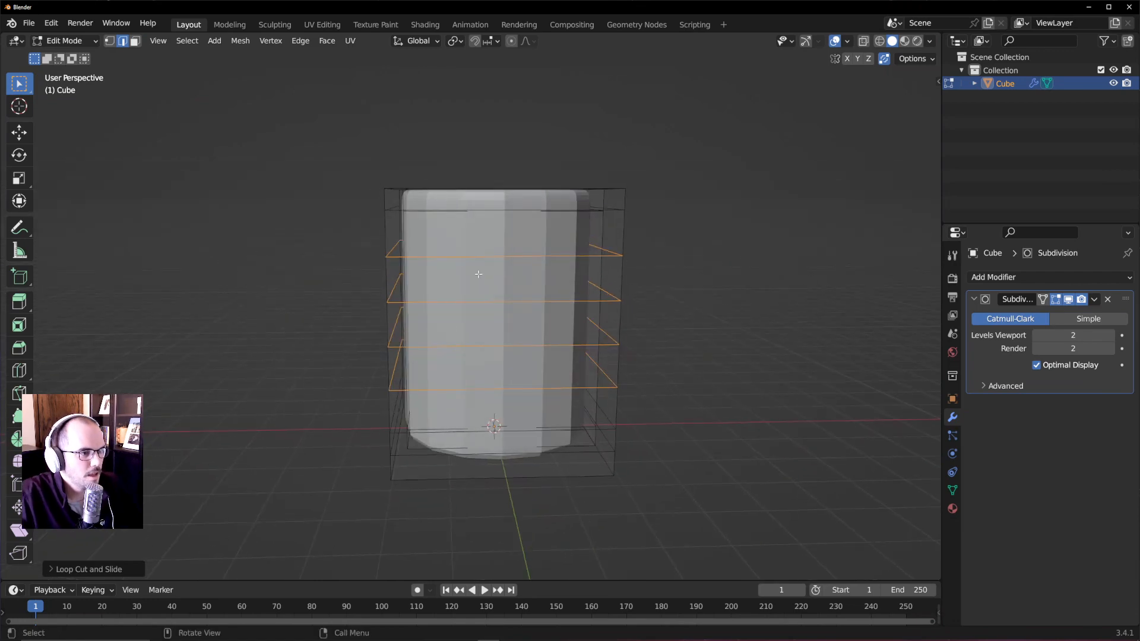
{"action": "middle_click_drag", "start_coordinate": [543, 300], "coordinate": [520, 310]}
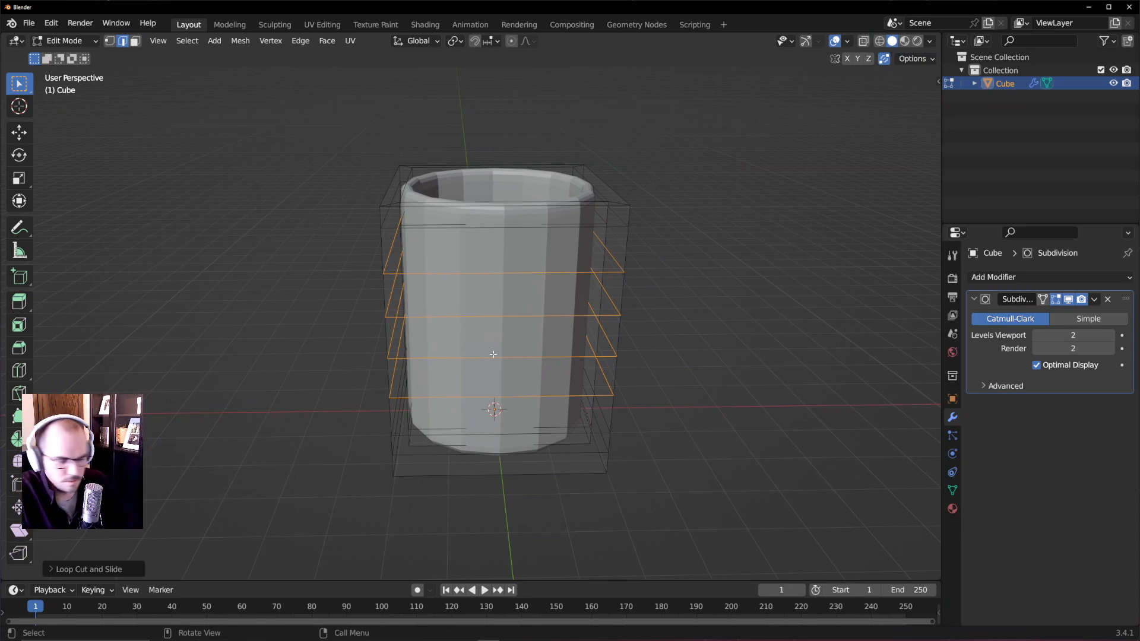
- Try adding two vertical loop cuts through the container's walls and undo them
{"action": "key", "text": "ctrl+r"}
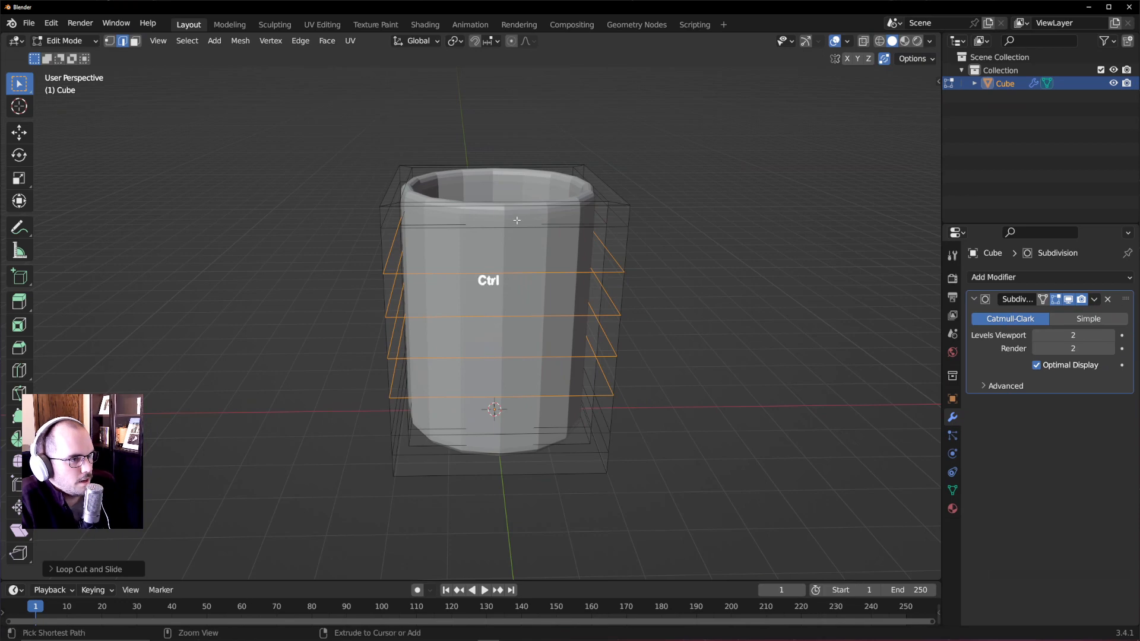
{"action": "scroll", "coordinate": [502, 222], "scroll_direction": "up", "scroll_amount": 1}
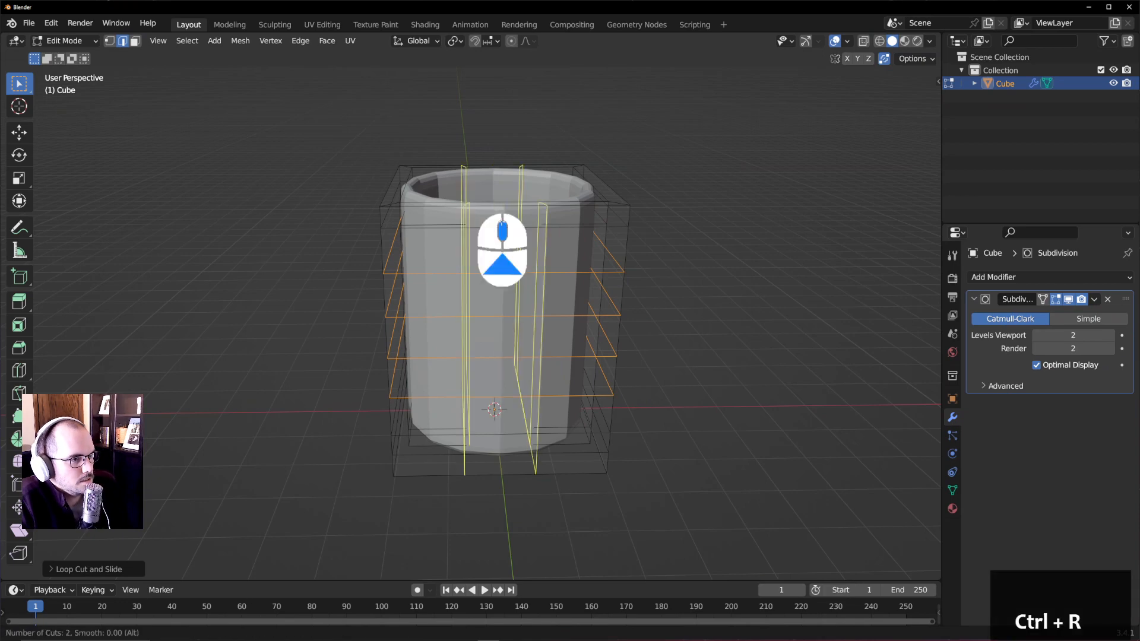
{"action": "left_click", "coordinate": [502, 221]}
{"action": "right_click", "coordinate": [501, 222]}
{"action": "key", "text": "ctrl+z"}
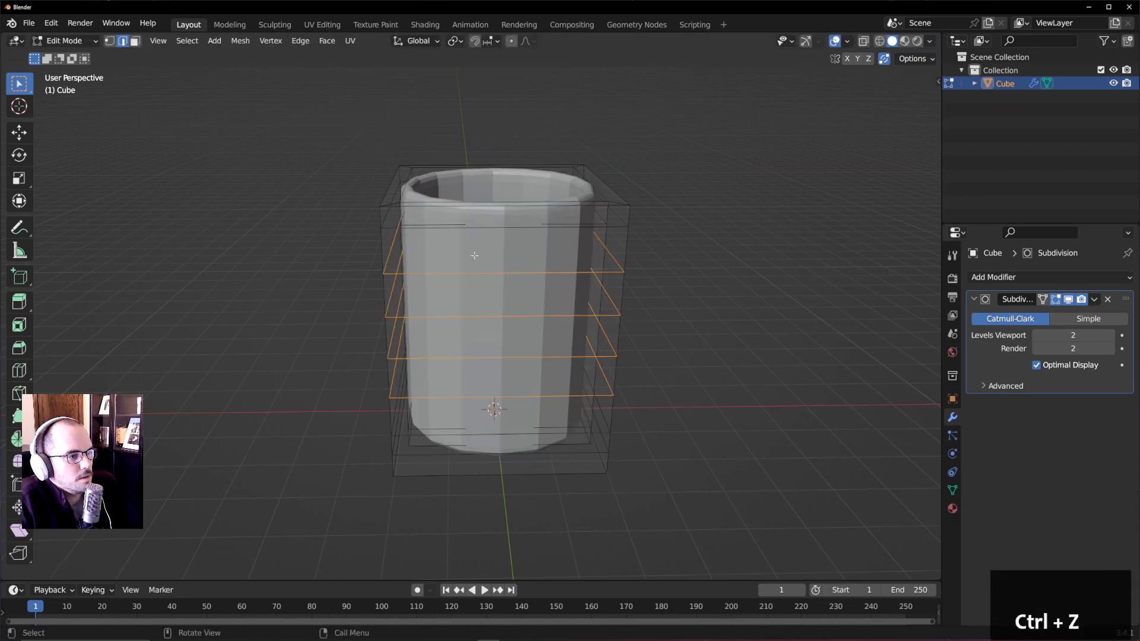
- Return to Object Mode, delete the container, and add a cylinder mesh in its place
{"action": "middle_click_drag", "start_coordinate": [474, 256], "coordinate": [612, 327]}
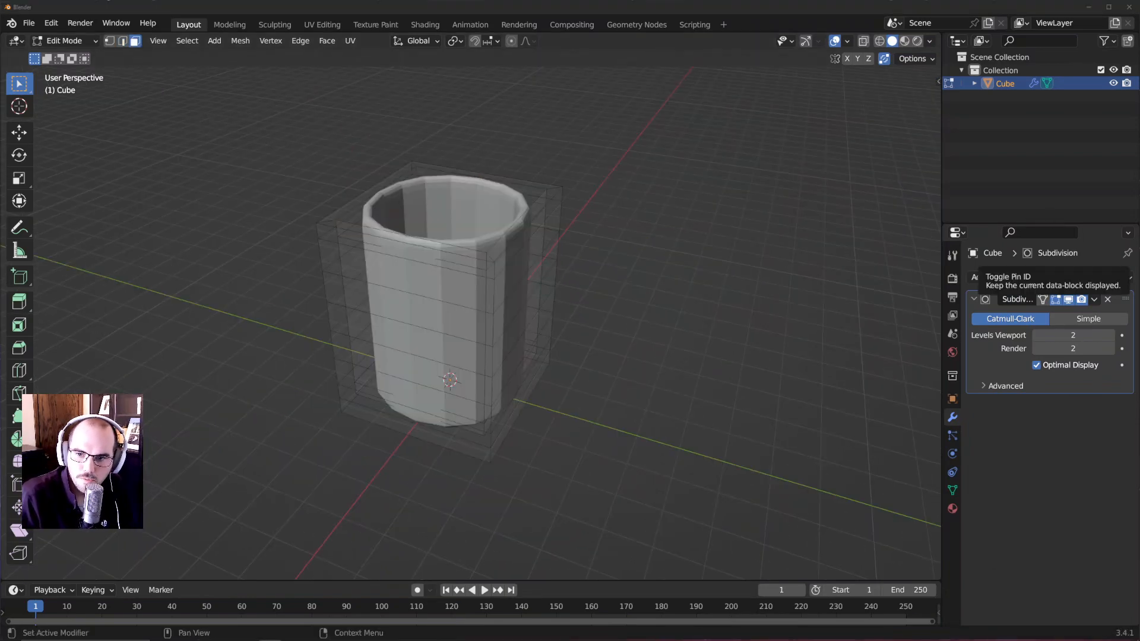
{"action": "key", "text": "Tab"}
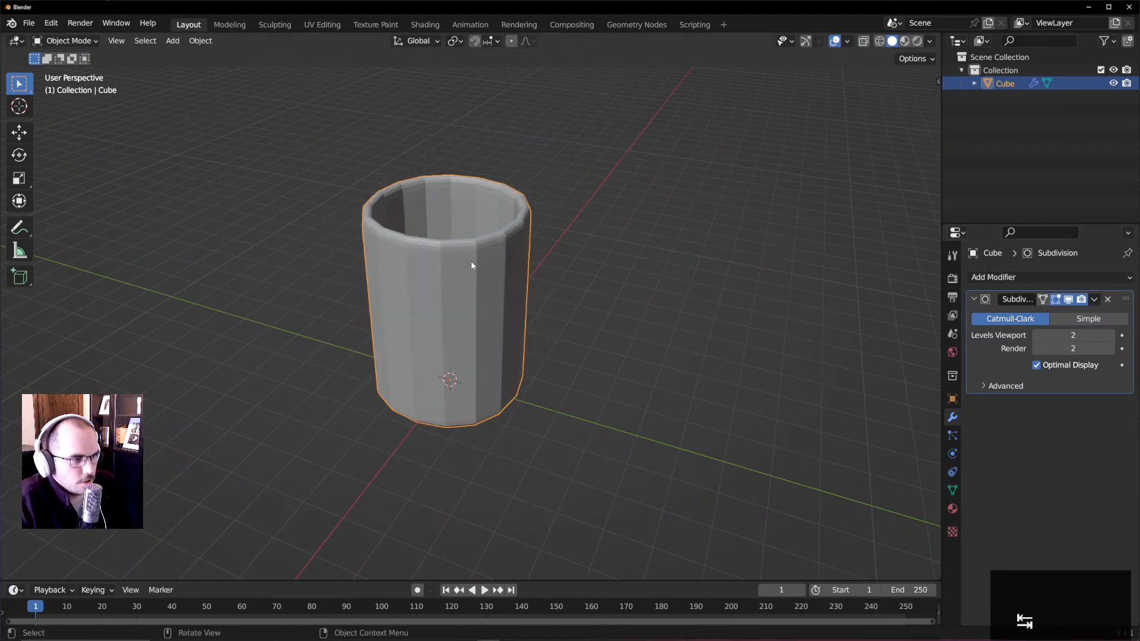
{"action": "key", "text": "Delete"}
{"action": "key", "text": "shift+a"}
{"action": "mouse_move", "coordinate": [470, 261]}
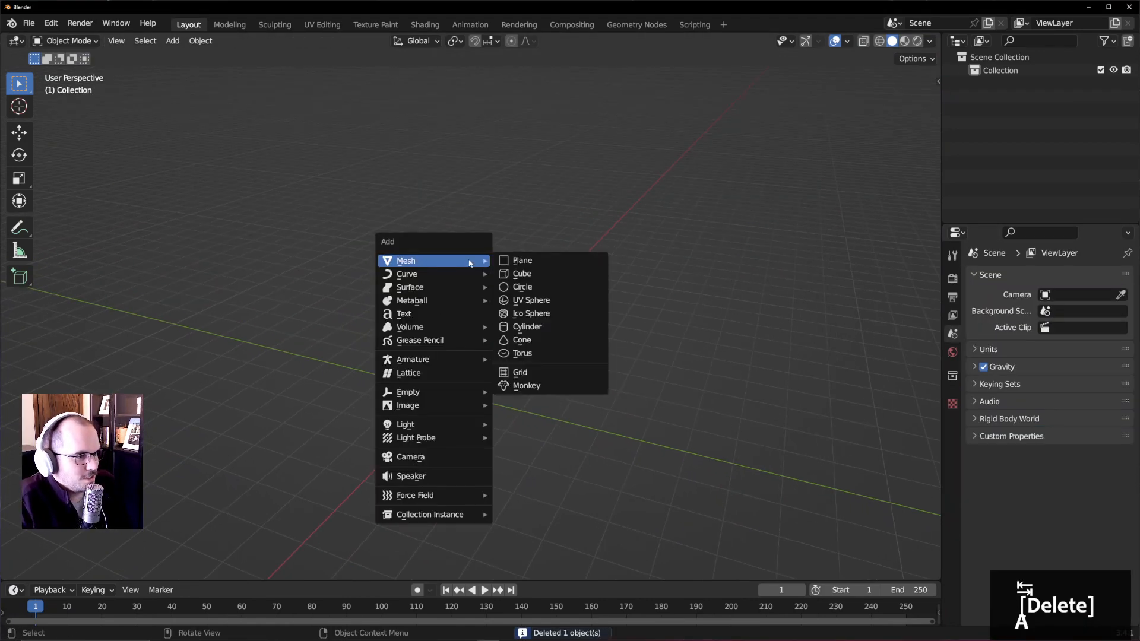
{"action": "left_click", "coordinate": [527, 327]}
{"action": "middle_click_drag", "start_coordinate": [464, 448], "coordinate": [501, 429]}
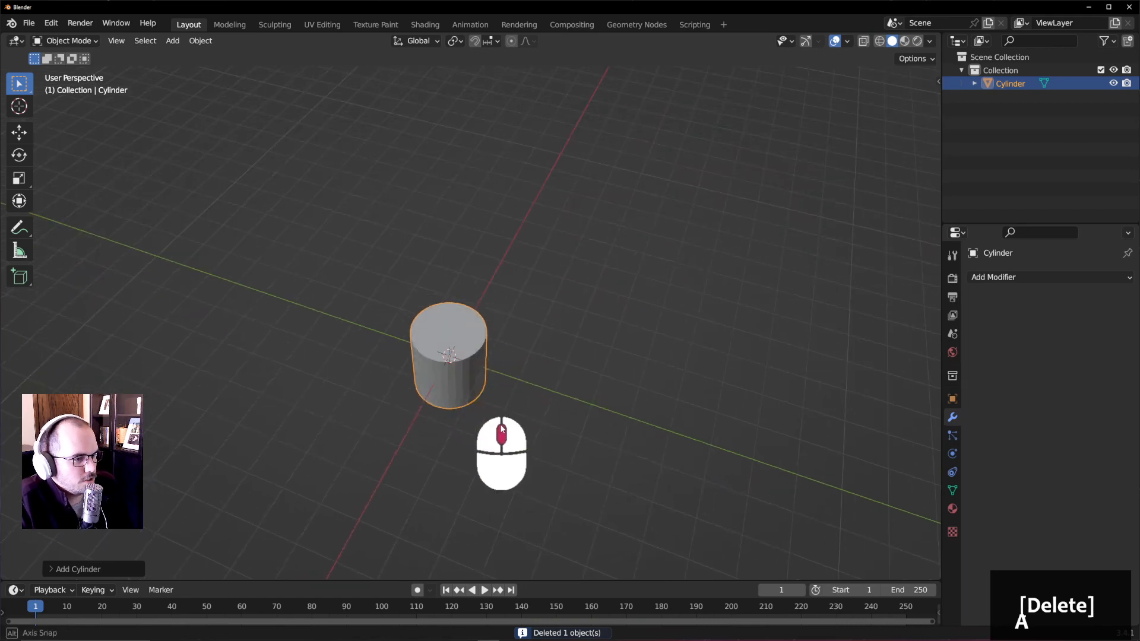
- Set the new cylinder's vertex count to 8
{"action": "left_click", "coordinate": [66, 569]}
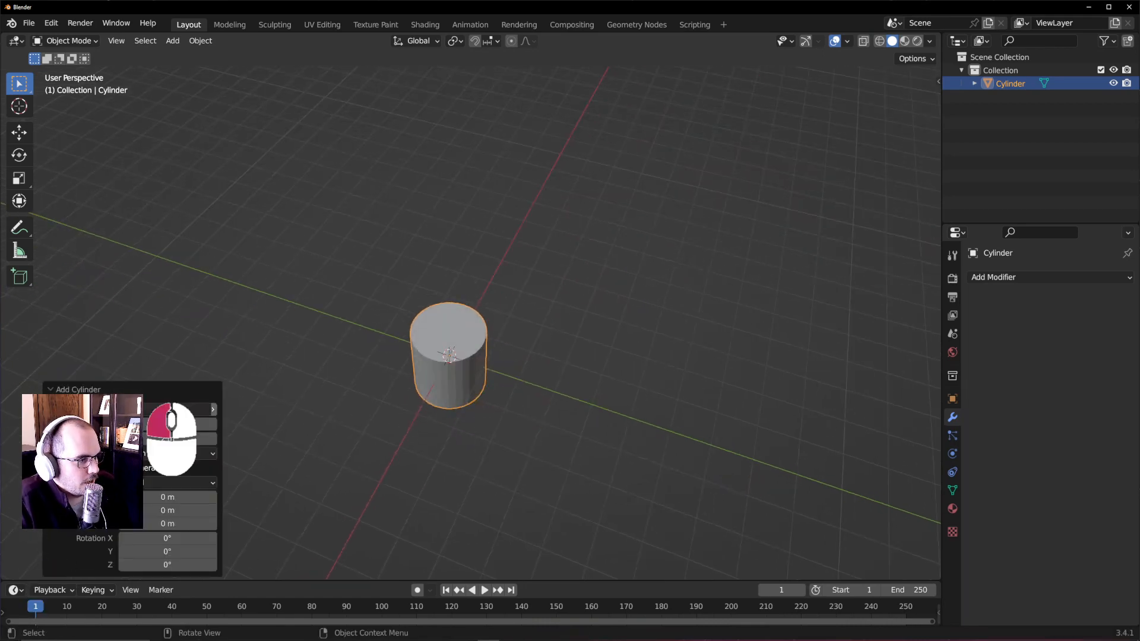
{"action": "left_click", "coordinate": [170, 409]}
{"action": "type", "text": "8"}
{"action": "key", "text": "Return"}
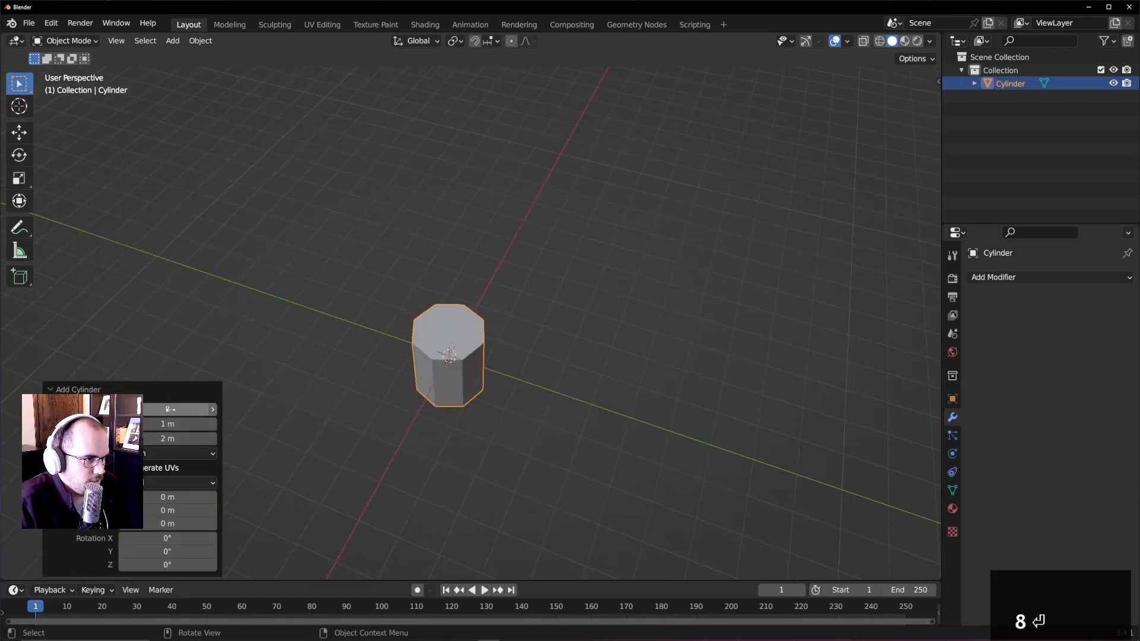
{"action": "middle_click_drag", "start_coordinate": [650, 394], "coordinate": [397, 386]}
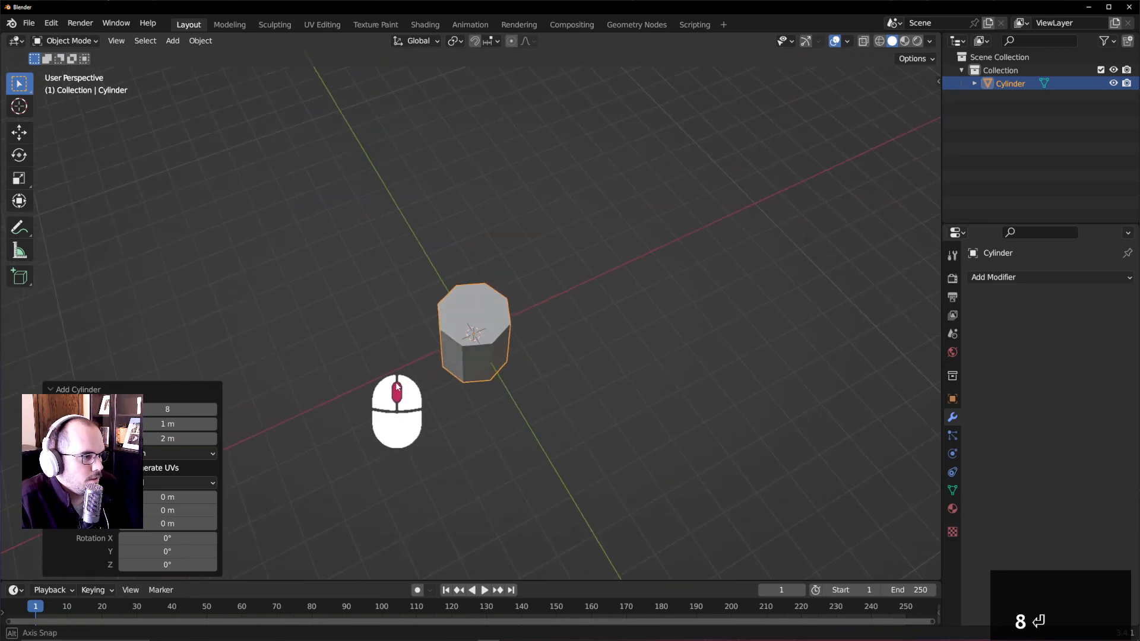
- Try the cylinder with 6 vertices, and restore its vertex count to 8
{"action": "left_click", "coordinate": [176, 409]}
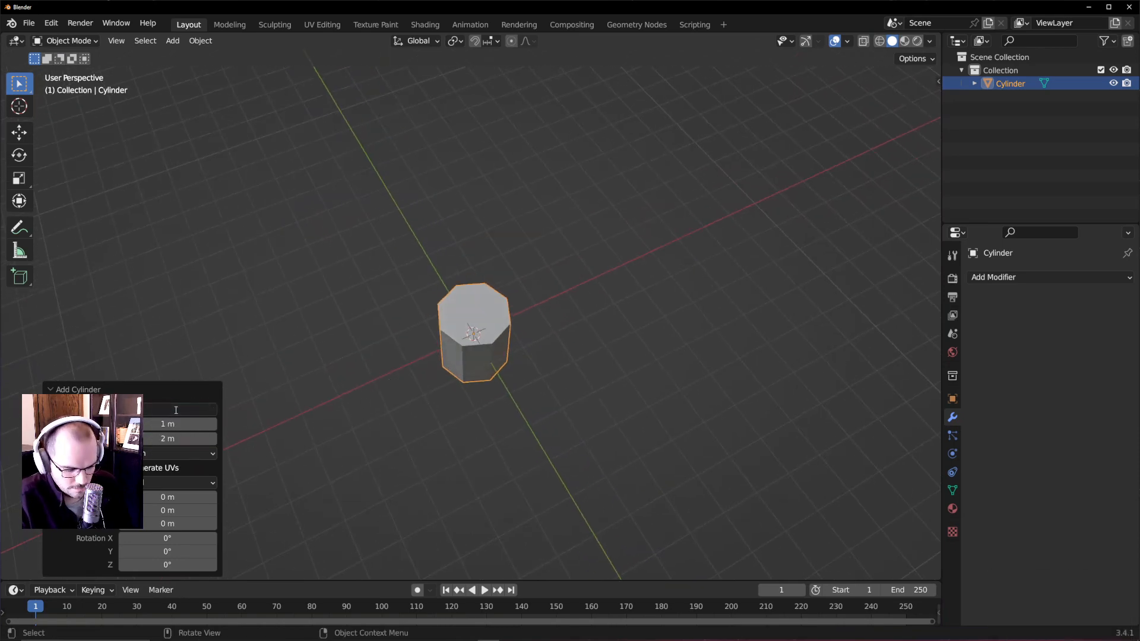
{"action": "type", "text": "6"}
{"action": "key", "text": "Return"}
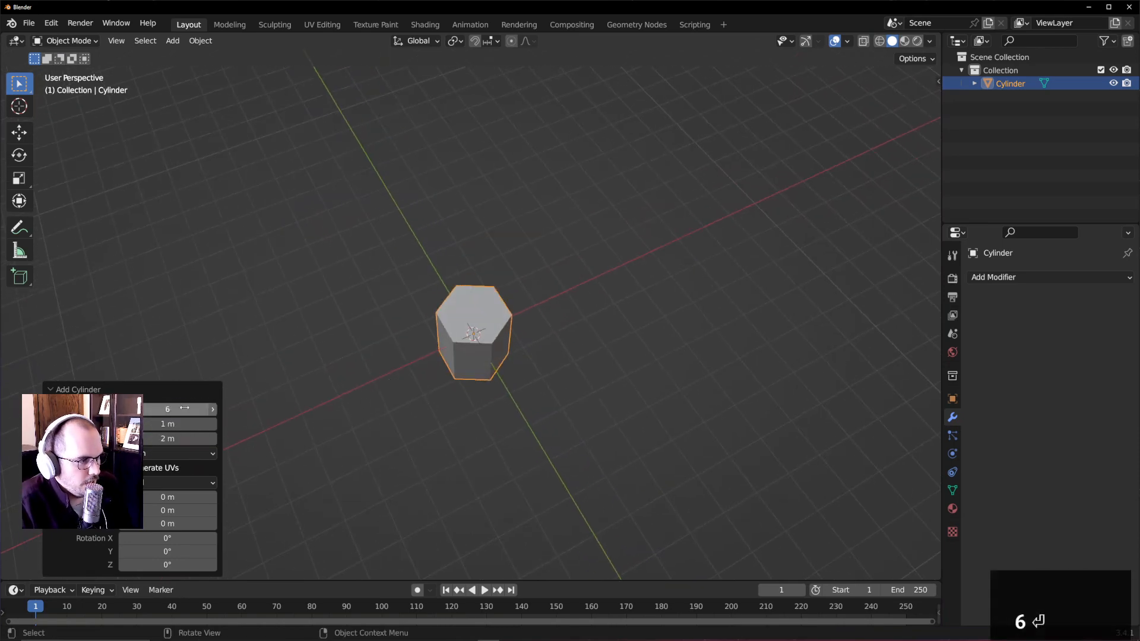
{"action": "left_click", "coordinate": [184, 408]}
{"action": "type", "text": "8"}
{"action": "key", "text": "Return"}
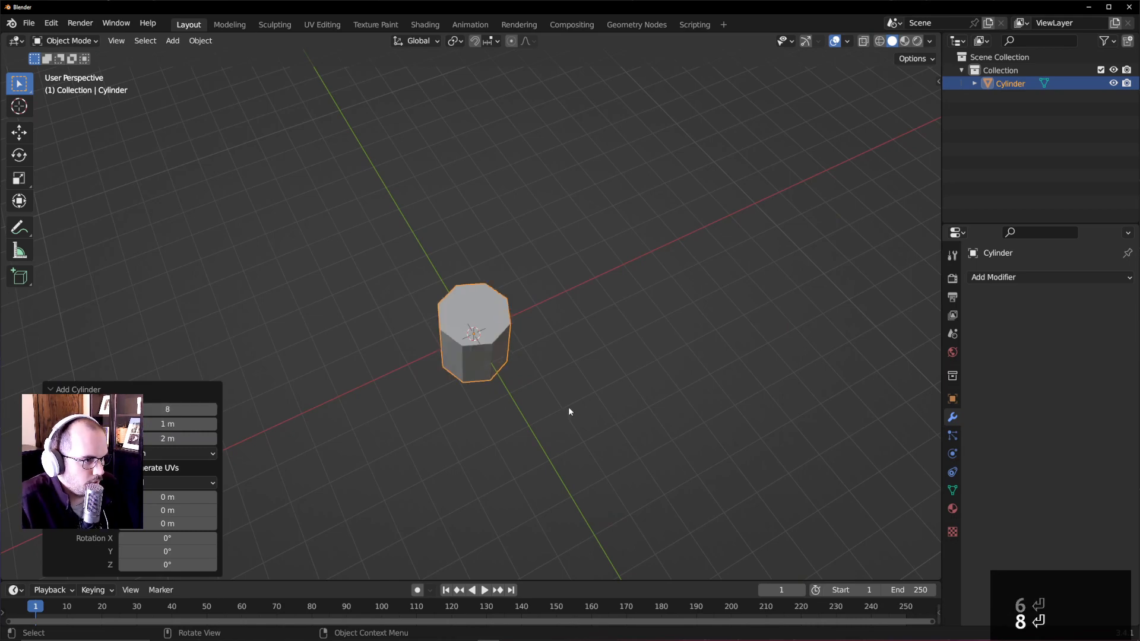
{"action": "middle_click_drag", "start_coordinate": [568, 410], "coordinate": [510, 397]}
{"action": "scroll", "coordinate": [509, 396], "scroll_direction": "down", "scroll_amount": 1}
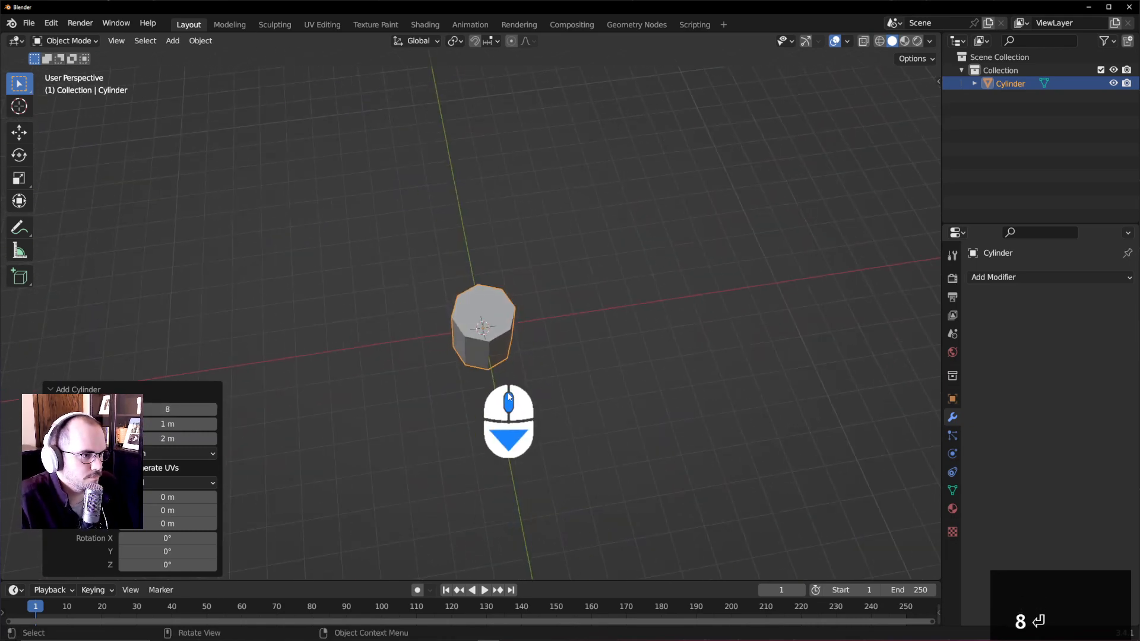
{"action": "middle_click_drag", "start_coordinate": [371, 339], "coordinate": [532, 342]}
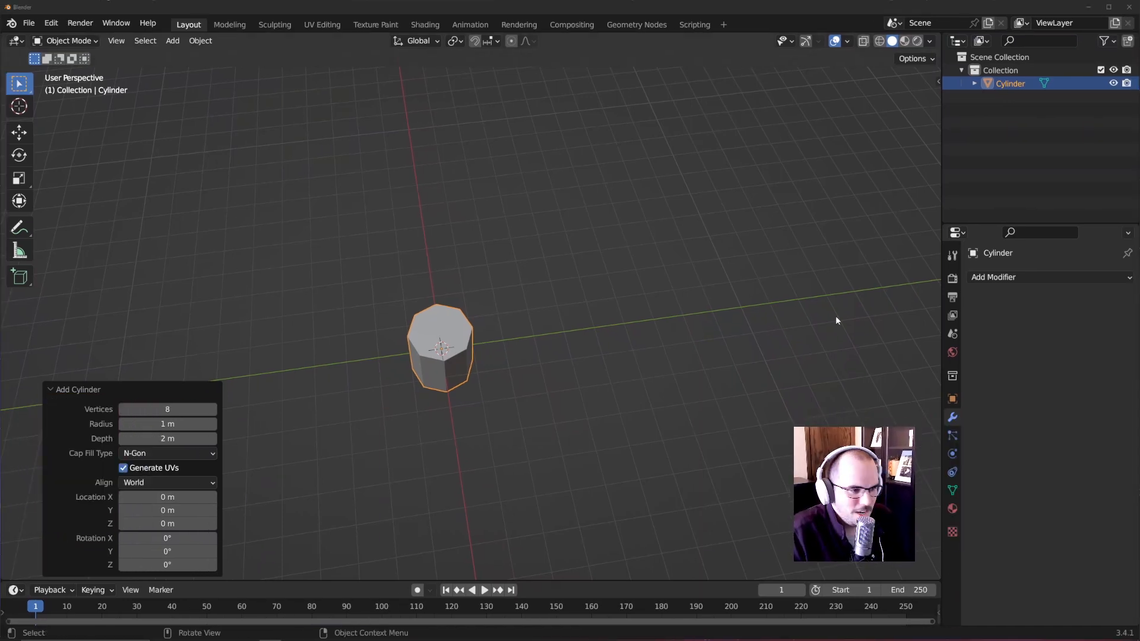
- Reselect the cylinder and, looking down on it from above, rotate it by 1530° about the view axis
{"action": "left_click", "coordinate": [603, 313]}
{"action": "left_click", "coordinate": [448, 372]}
{"action": "middle_click_drag", "start_coordinate": [448, 373], "coordinate": [450, 415]}
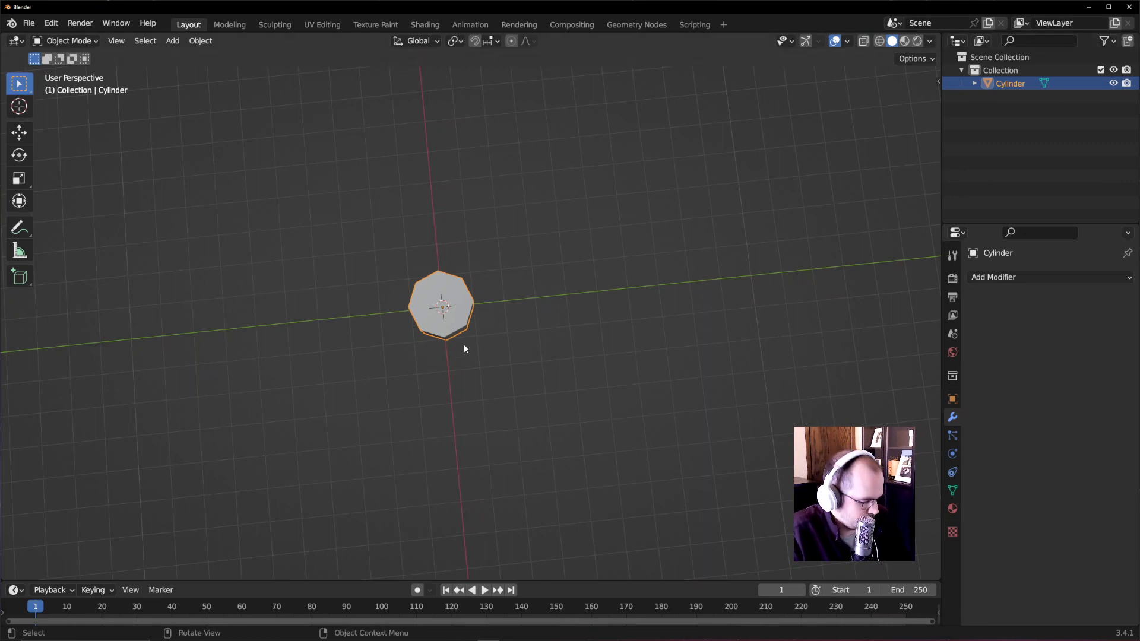
{"action": "type", "text": "r15"}
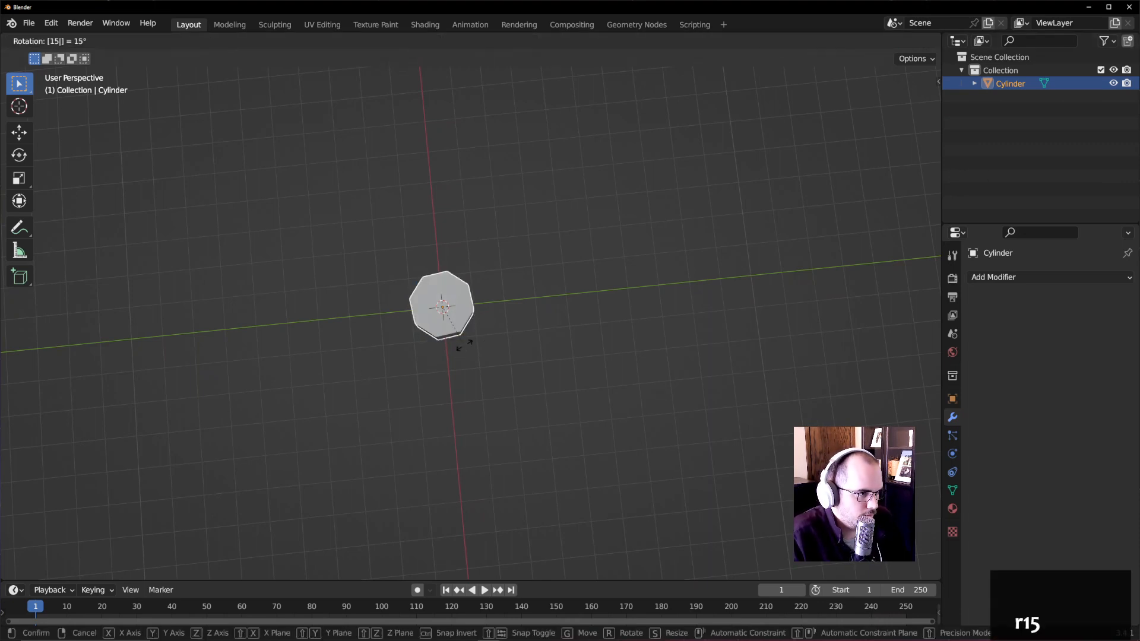
{"action": "type", "text": "30"}
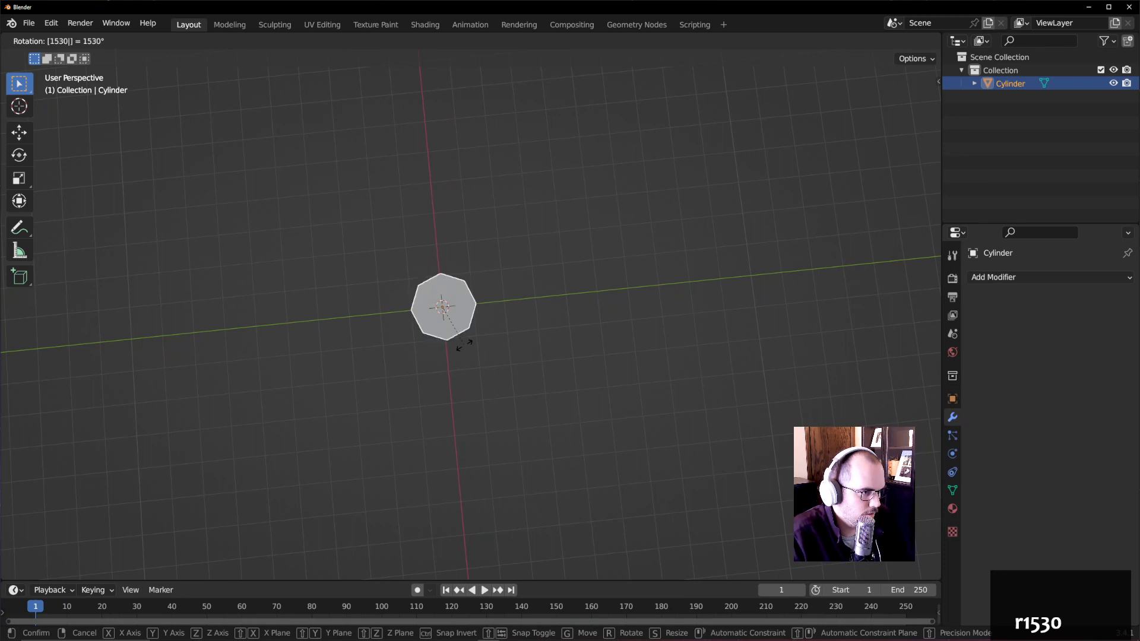
{"action": "key", "text": "Return"}
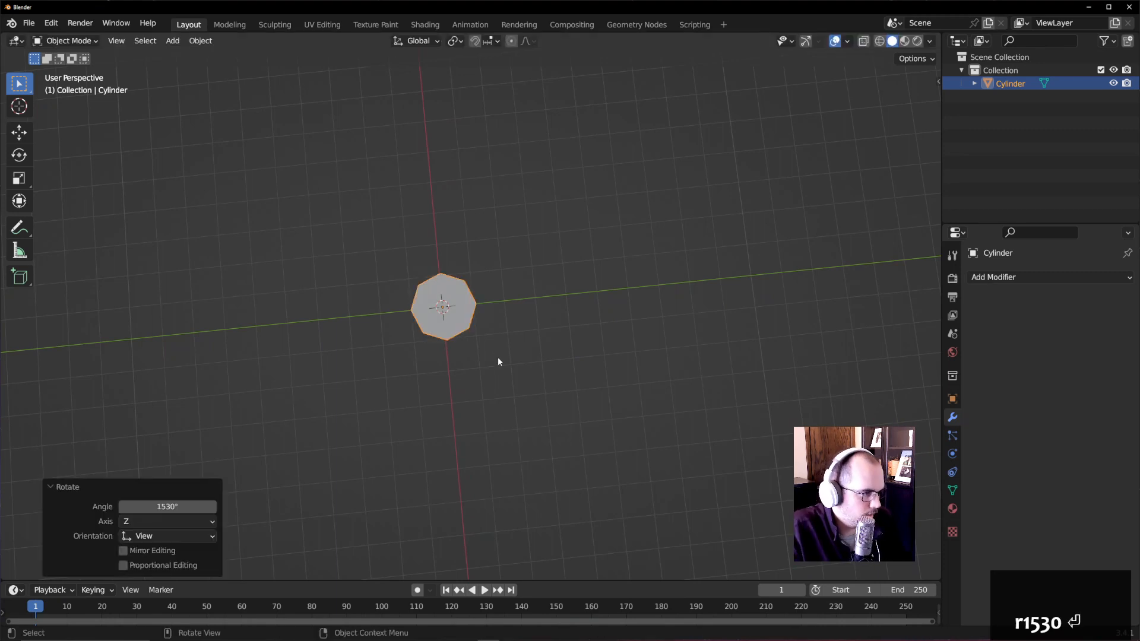
- Reset the cylinder's rotation angle to 0° and adjust it to 23° so its flat sides line up with the axes
{"action": "scroll", "coordinate": [497, 357], "scroll_direction": "up", "scroll_amount": 3}
{"action": "left_click_drag", "start_coordinate": [162, 512], "coordinate": [256, 512]}
{"action": "left_click", "coordinate": [160, 508]}
{"action": "type", "text": "0"}
{"action": "key", "text": "Return"}
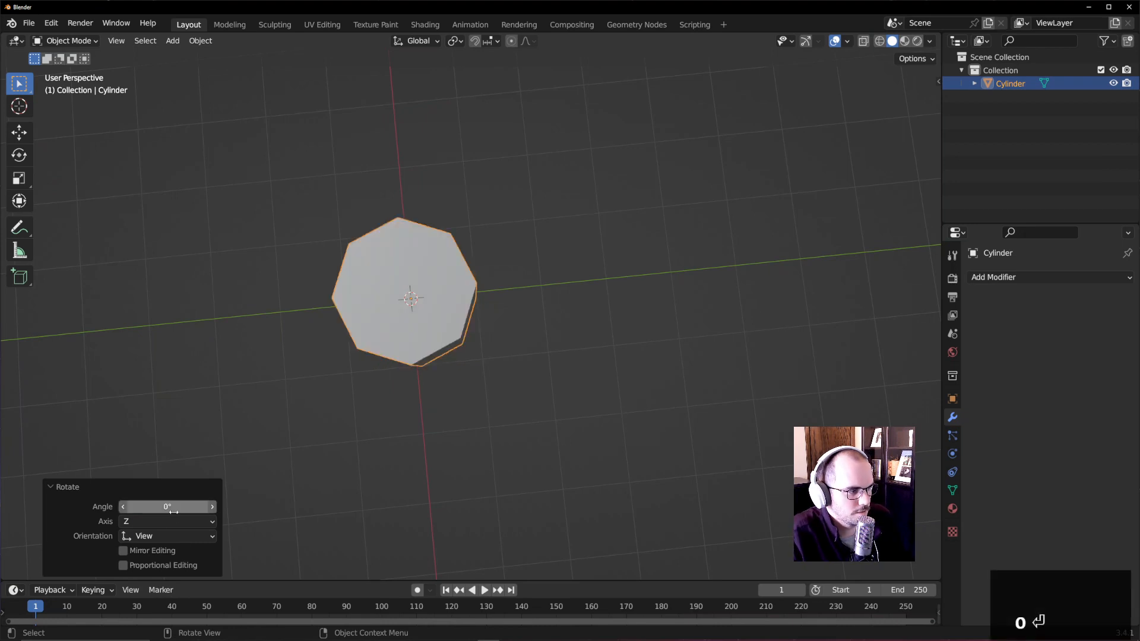
{"action": "left_click_drag", "start_coordinate": [156, 506], "coordinate": [247, 506]}
{"action": "left_click_drag", "start_coordinate": [167, 507], "coordinate": [179, 506]}
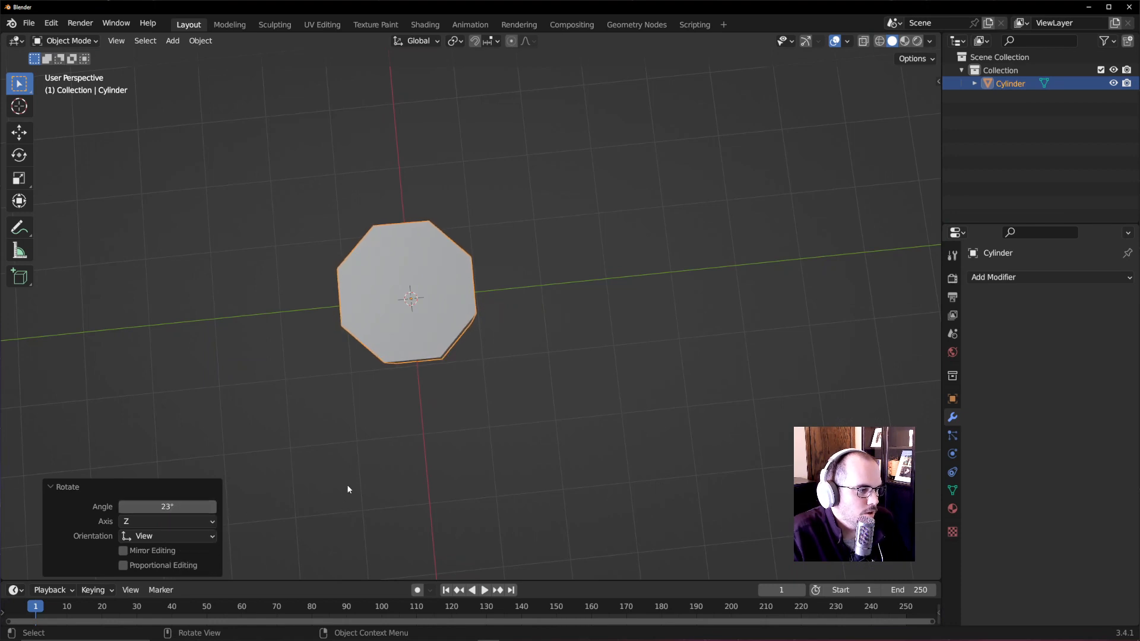
- Reselect the rotated cylinder, enter Edit Mode on it, and clear the selection of its faces
{"action": "middle_click_drag", "start_coordinate": [347, 484], "coordinate": [552, 430]}
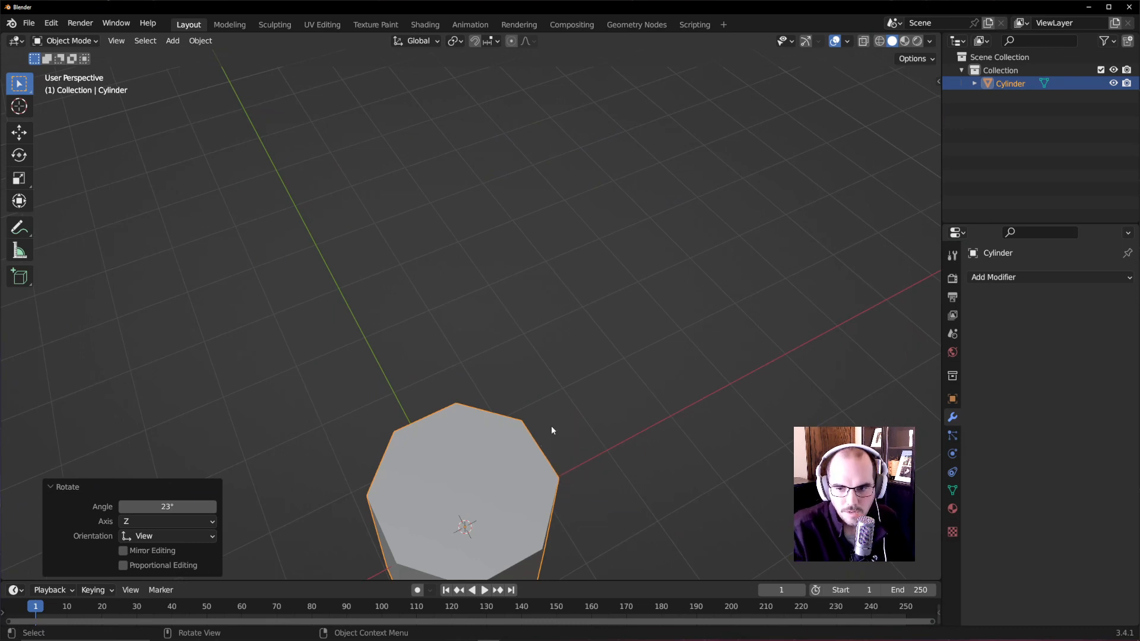
{"action": "left_click", "coordinate": [695, 429]}
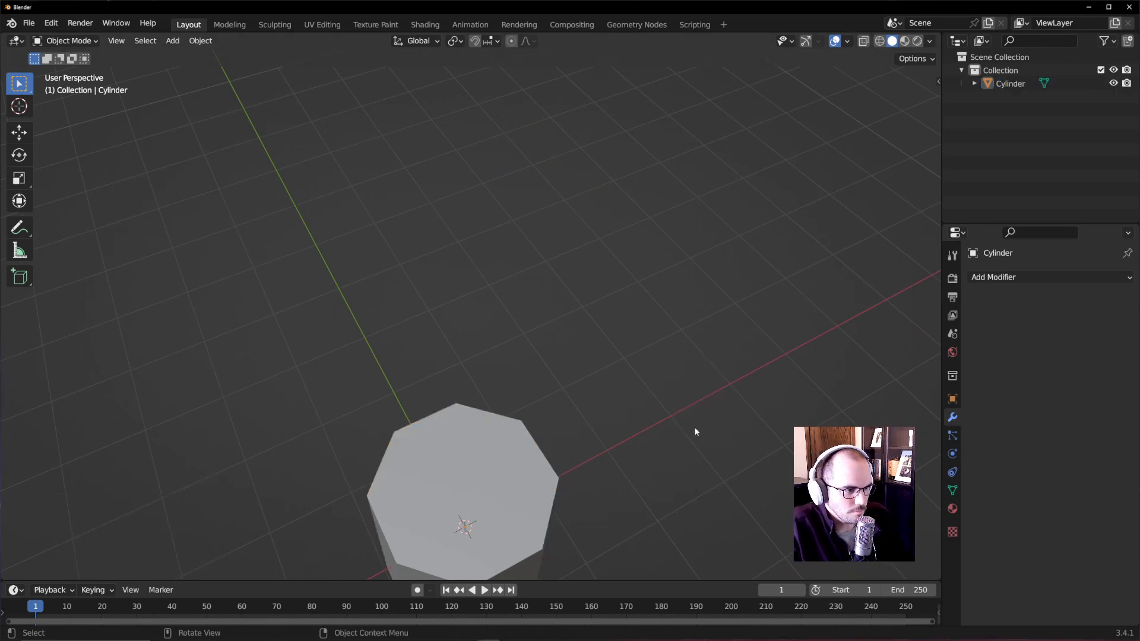
{"action": "middle_click_drag", "start_coordinate": [695, 429], "coordinate": [477, 384]}
{"action": "left_click", "coordinate": [474, 304]}
{"action": "key", "text": "Tab"}
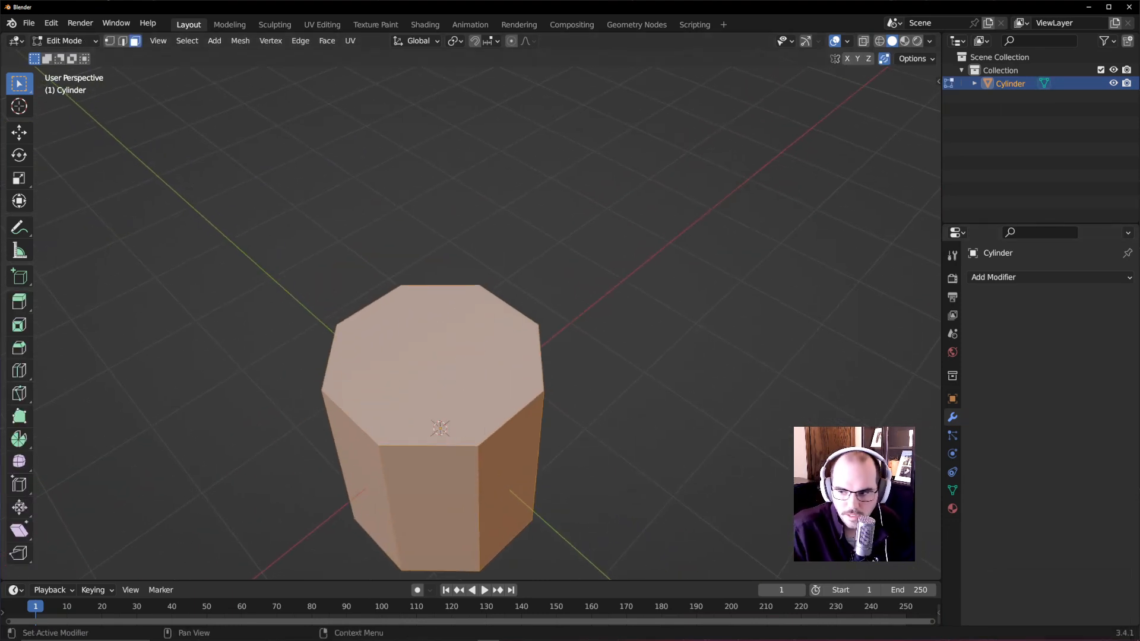
{"action": "key", "text": "Delete"}
{"action": "left_click", "coordinate": [460, 333]}
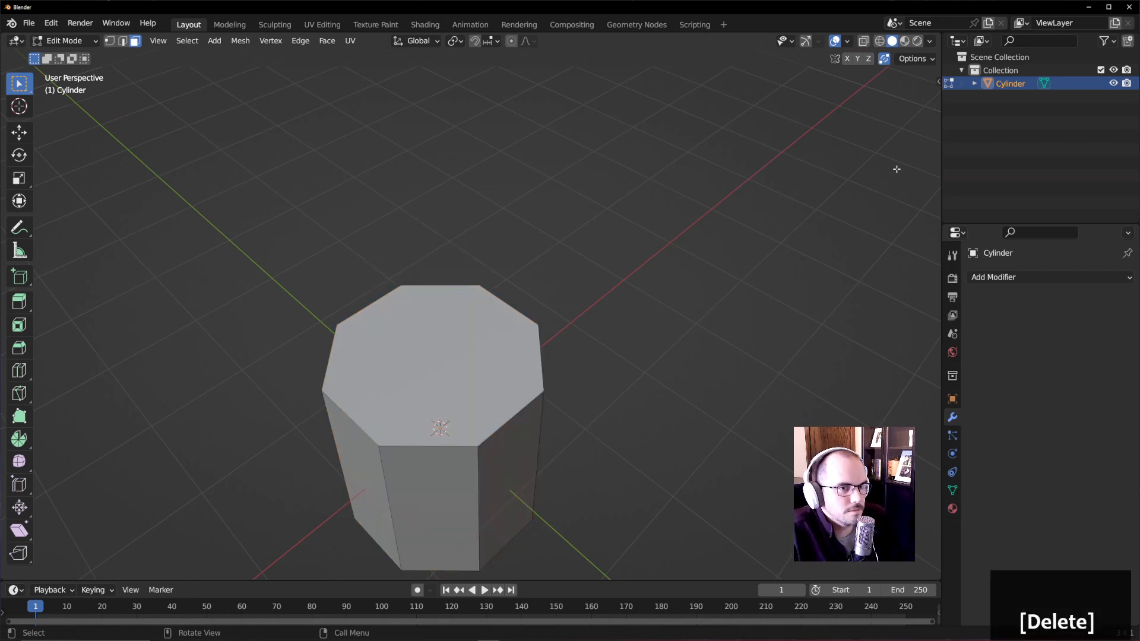
- Leave Edit Mode and delete the rotated cylinder from the scene
{"action": "key", "text": "Tab"}
{"action": "key", "text": "Delete"}
{"action": "left_click", "coordinate": [489, 391]}
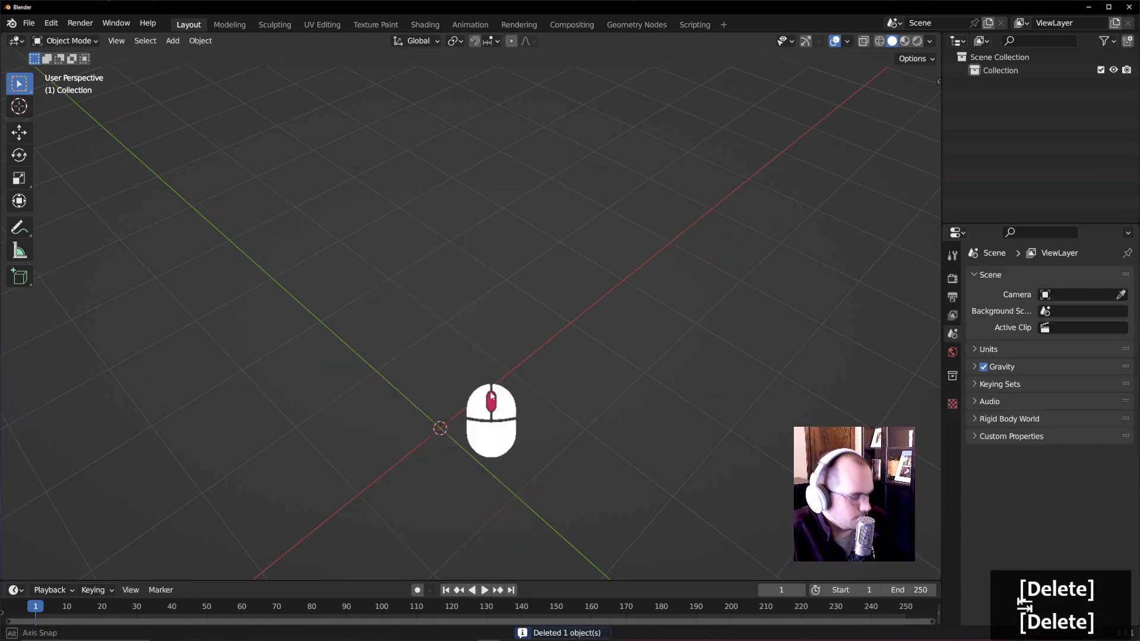
- Add a new eight-vertex cylinder mesh with its cap fill type set to Triangle Fan
{"action": "key", "text": "shift+a"}
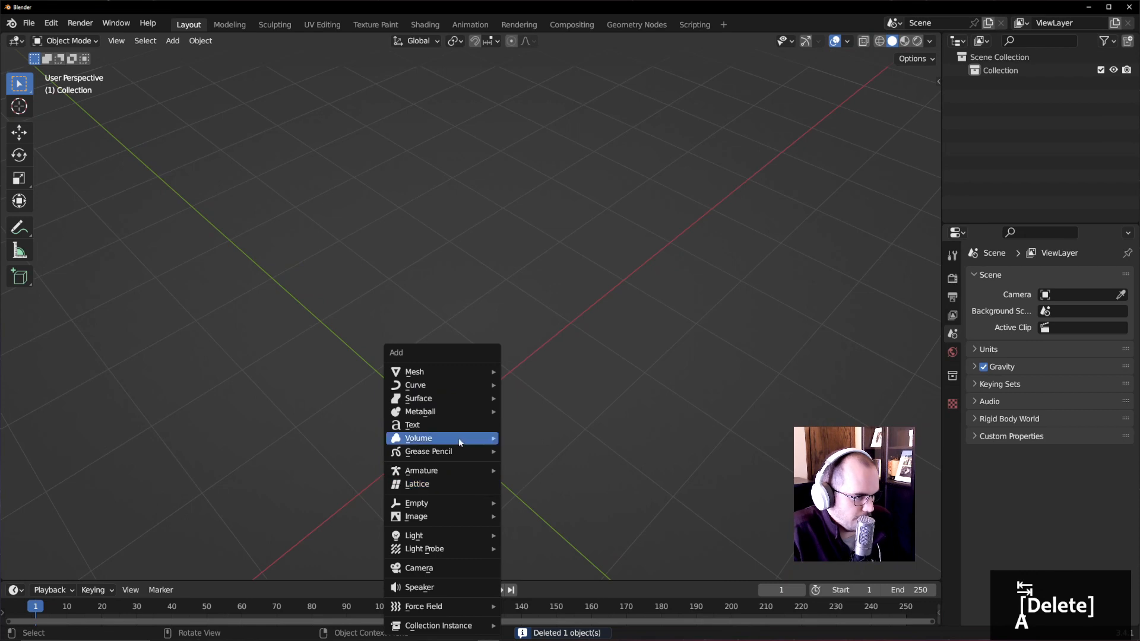
{"action": "mouse_move", "coordinate": [435, 371]}
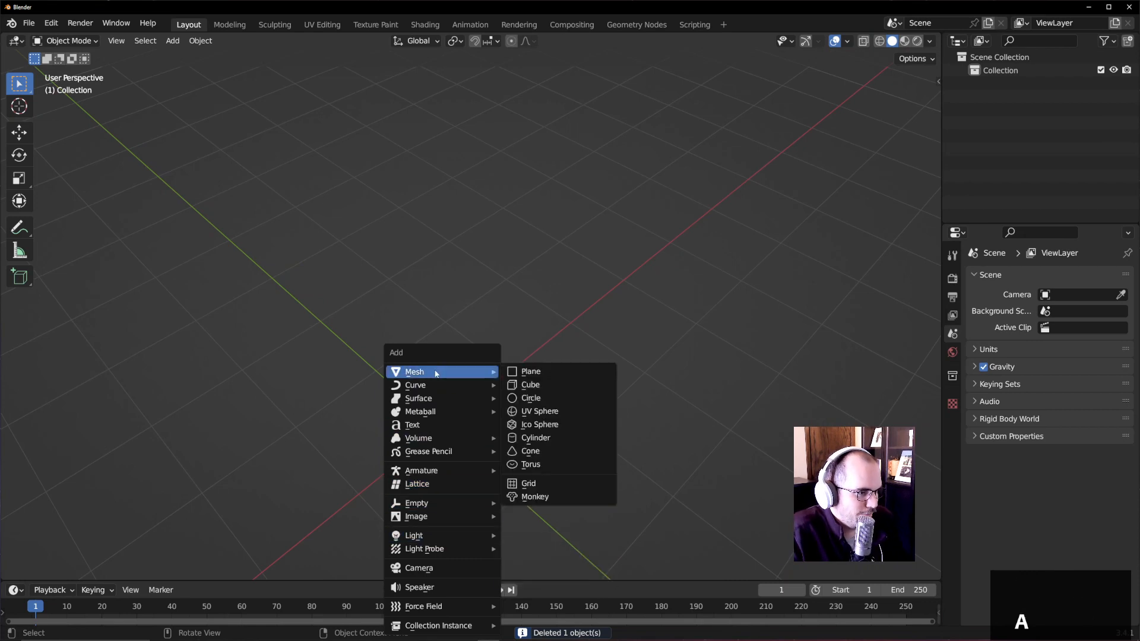
{"action": "left_click", "coordinate": [536, 437]}
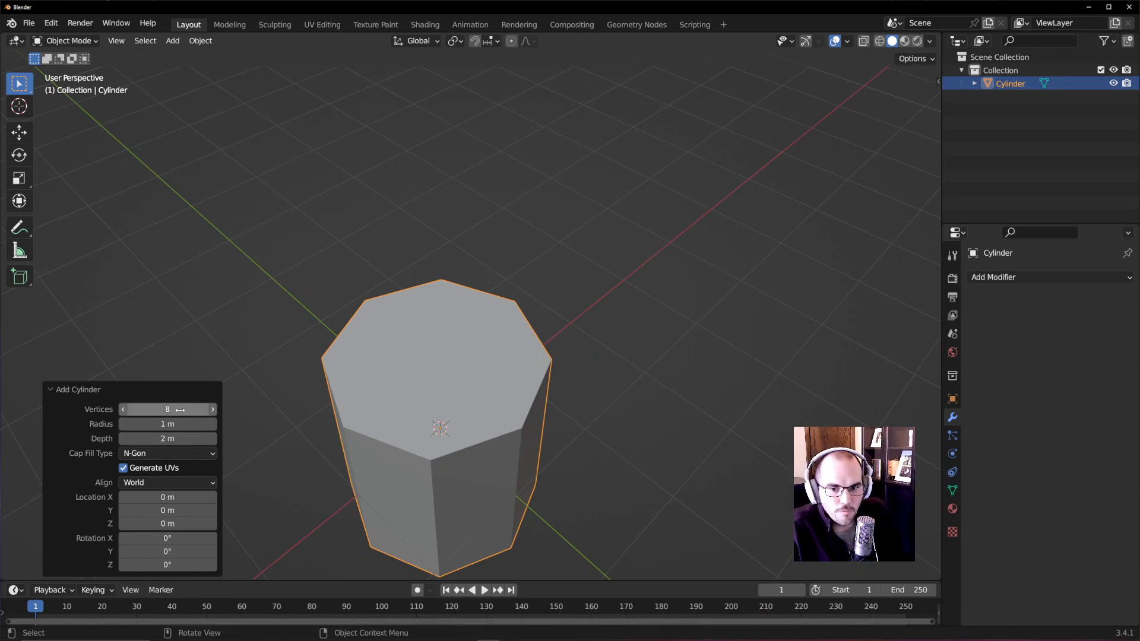
{"action": "left_click", "coordinate": [191, 440]}
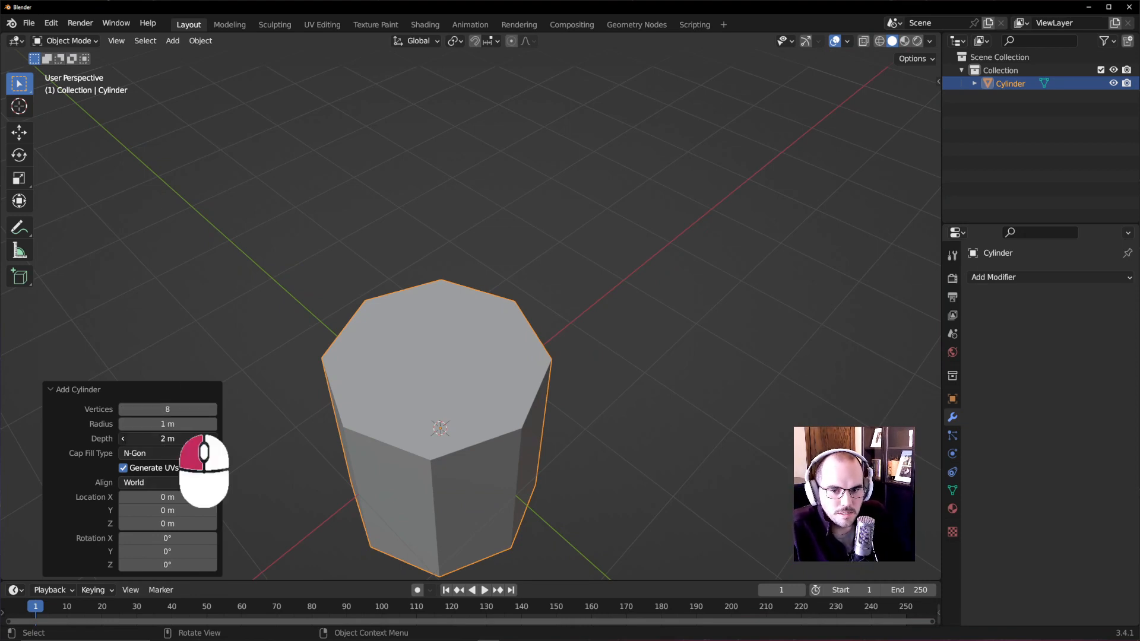
{"action": "left_click", "coordinate": [169, 455]}
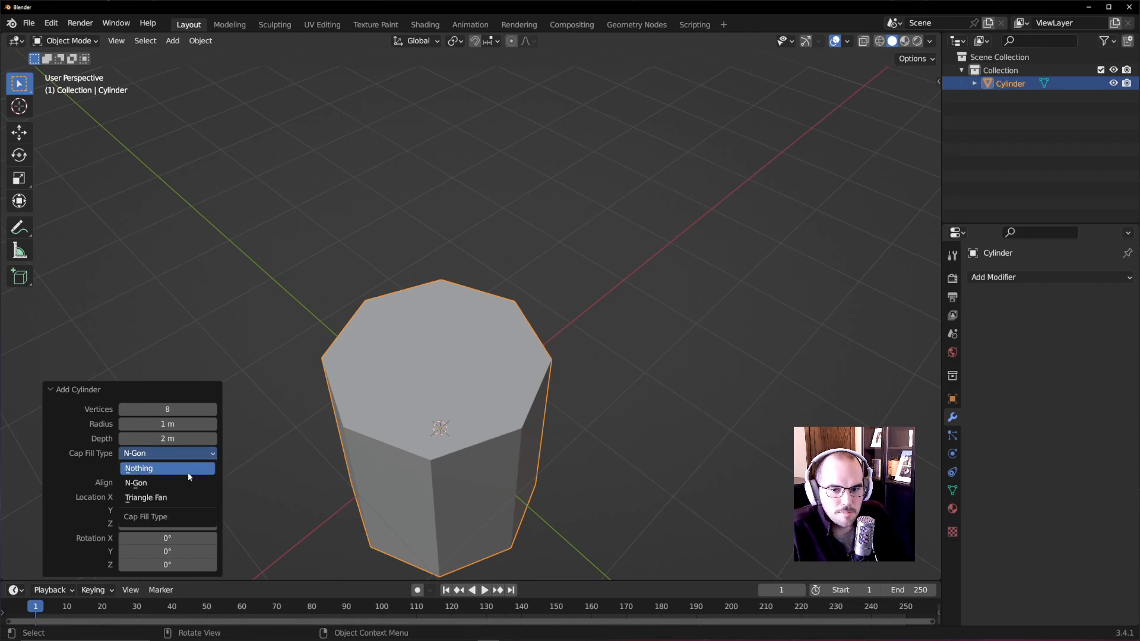
{"action": "left_click", "coordinate": [178, 498]}
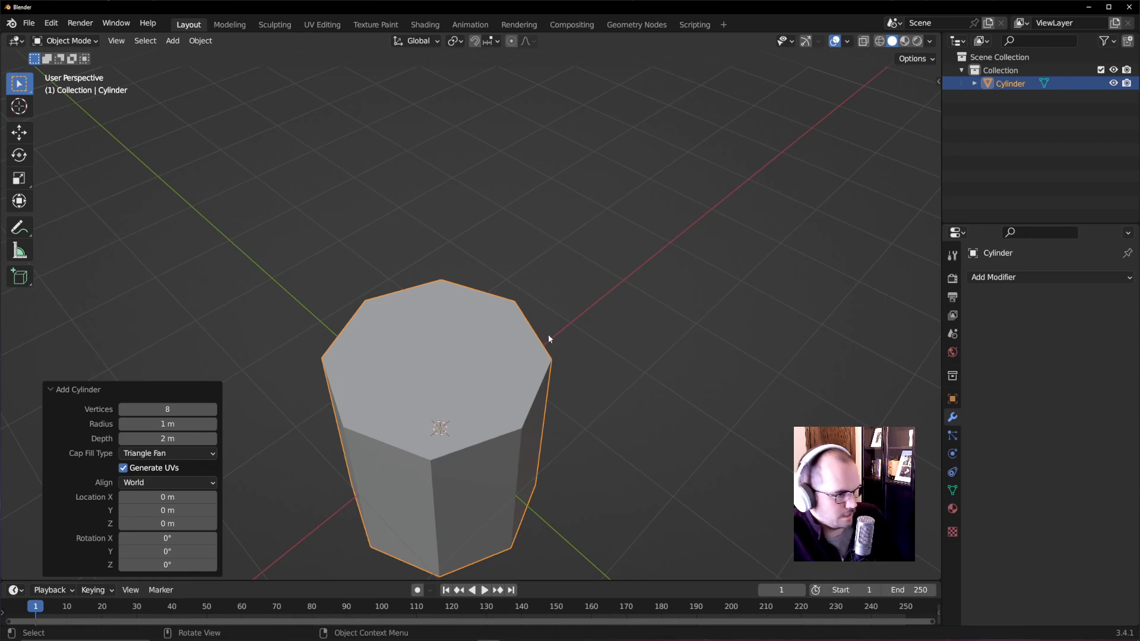
- Add a level 2 Subdivision modifier to the new cylinder in Object Mode
{"action": "middle_click_drag", "start_coordinate": [547, 333], "coordinate": [515, 394]}
{"action": "key", "text": "Tab"}
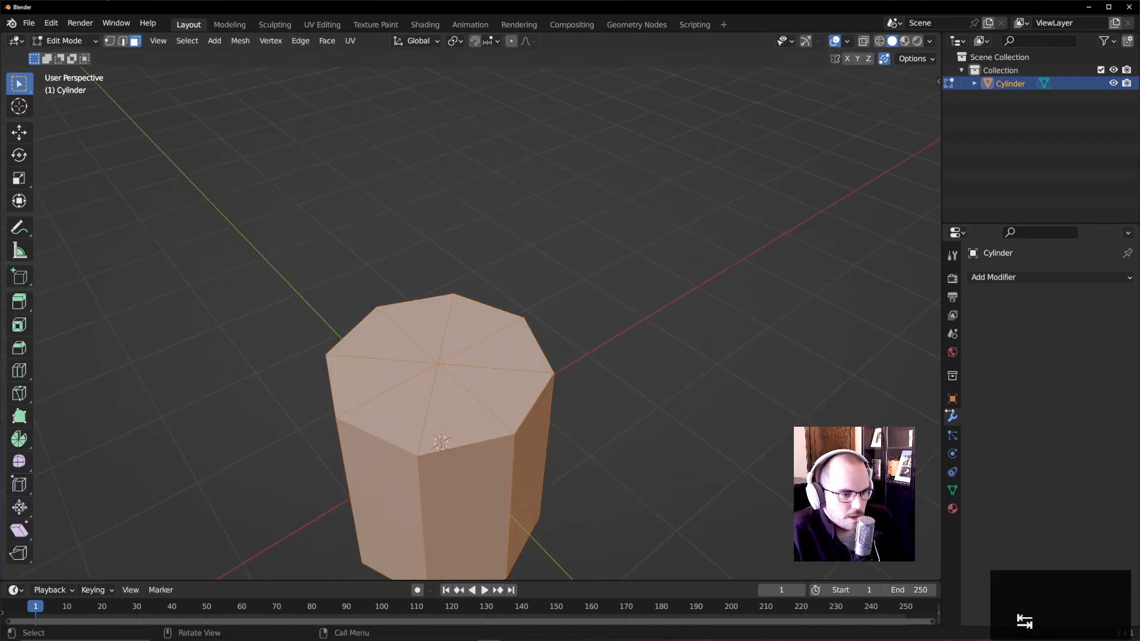
{"action": "key", "text": "ctrl+2"}
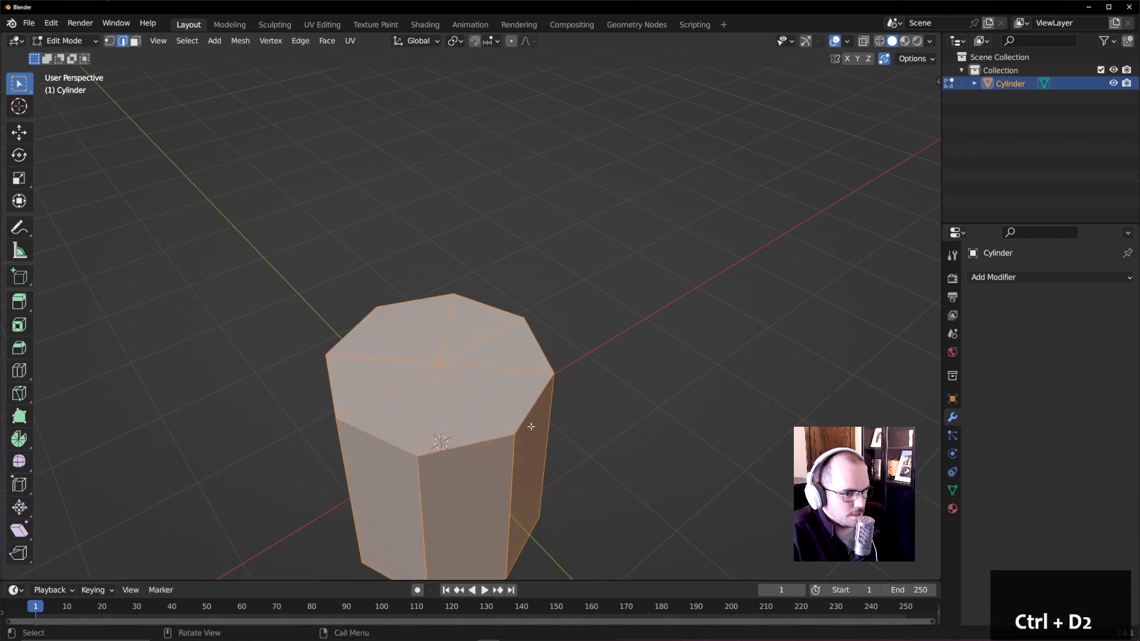
{"action": "key", "text": "Tab"}
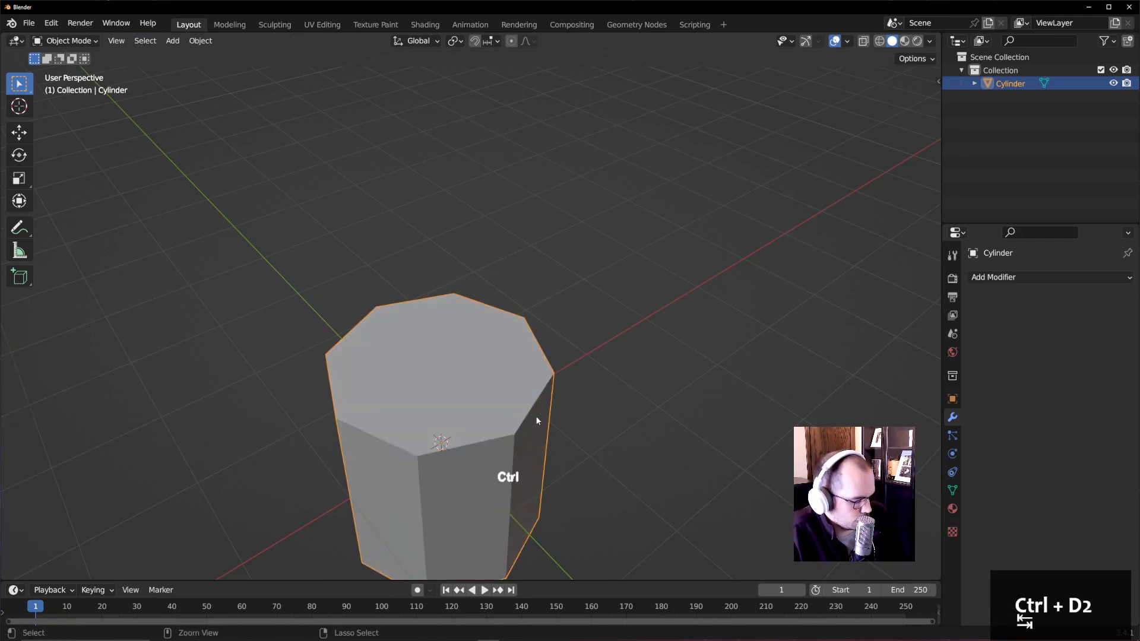
{"action": "key", "text": "ctrl+2"}
{"action": "middle_click_drag", "start_coordinate": [465, 400], "coordinate": [463, 374]}
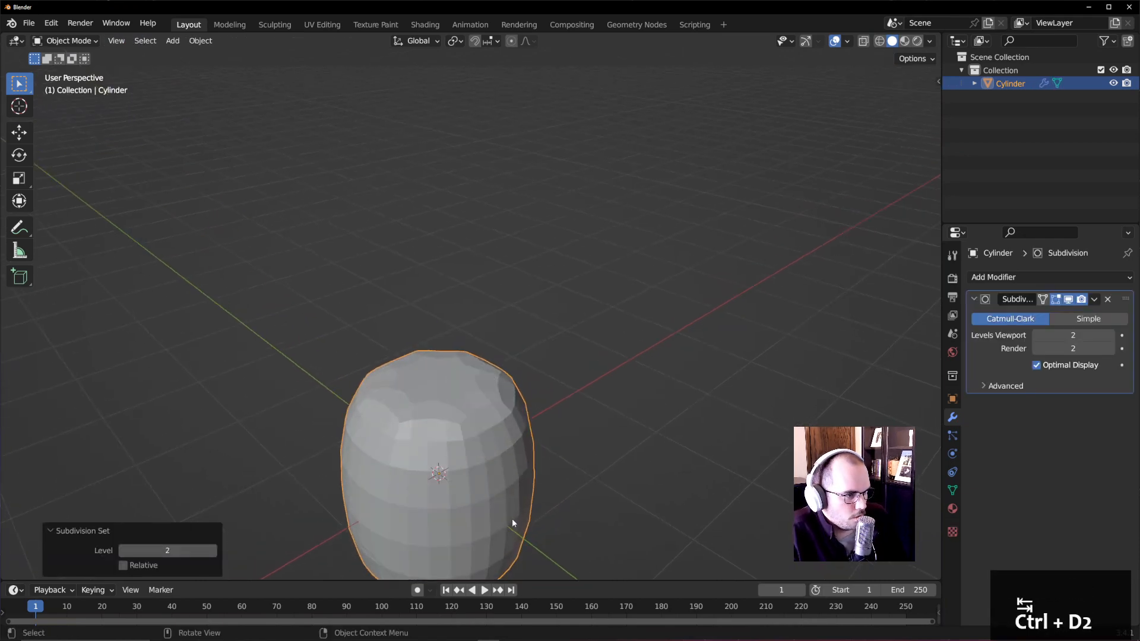
{"action": "middle_click_drag", "start_coordinate": [512, 518], "coordinate": [477, 343], "text": "shift"}
- Add two horizontal loop cuts to the cylinder's side, one near the base (factor about 0.865) and one near the top (about -0.802)
{"action": "key", "text": "Tab"}
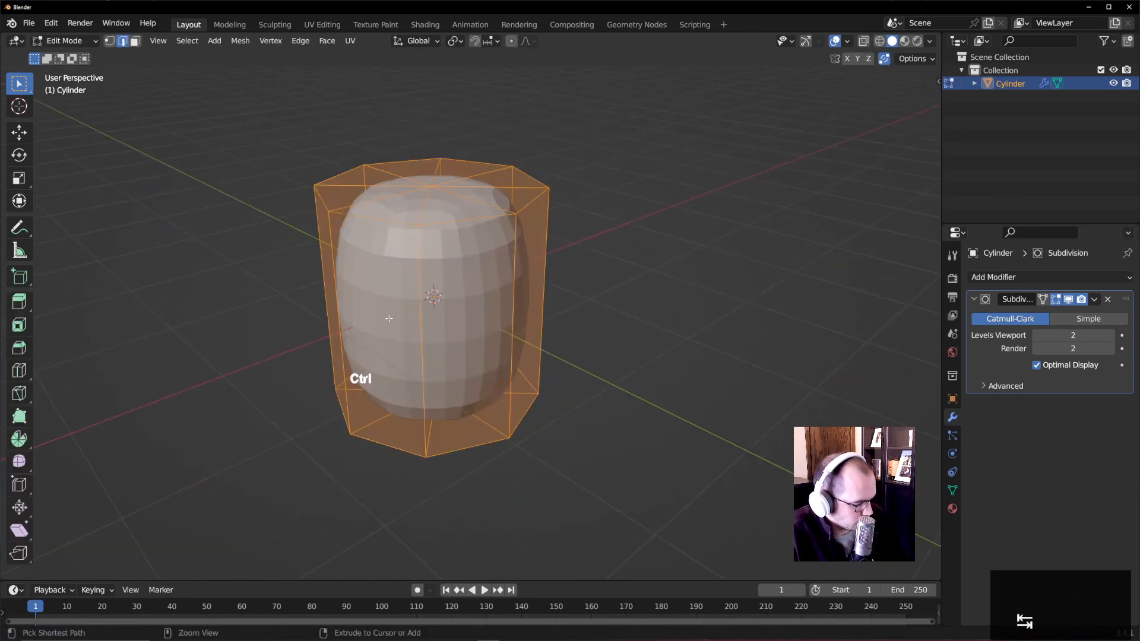
{"action": "key", "text": "ctrl+r"}
{"action": "left_click", "coordinate": [416, 321]}
{"action": "left_click", "coordinate": [422, 433]}
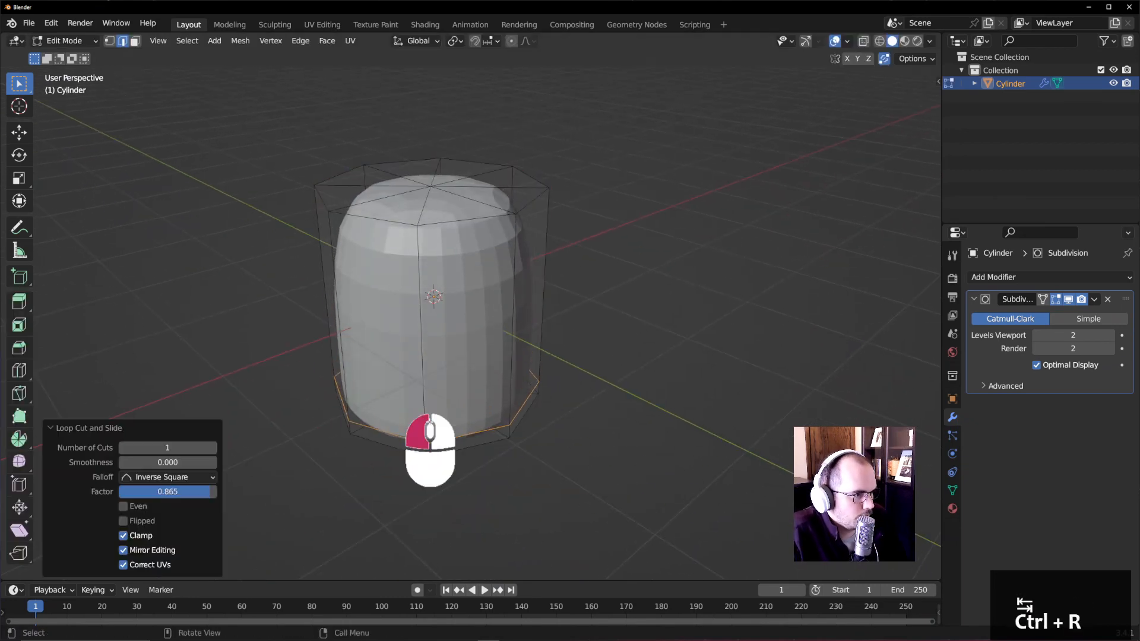
{"action": "key", "text": "ctrl+r"}
{"action": "left_click", "coordinate": [419, 308]}
{"action": "left_click", "coordinate": [419, 237]}
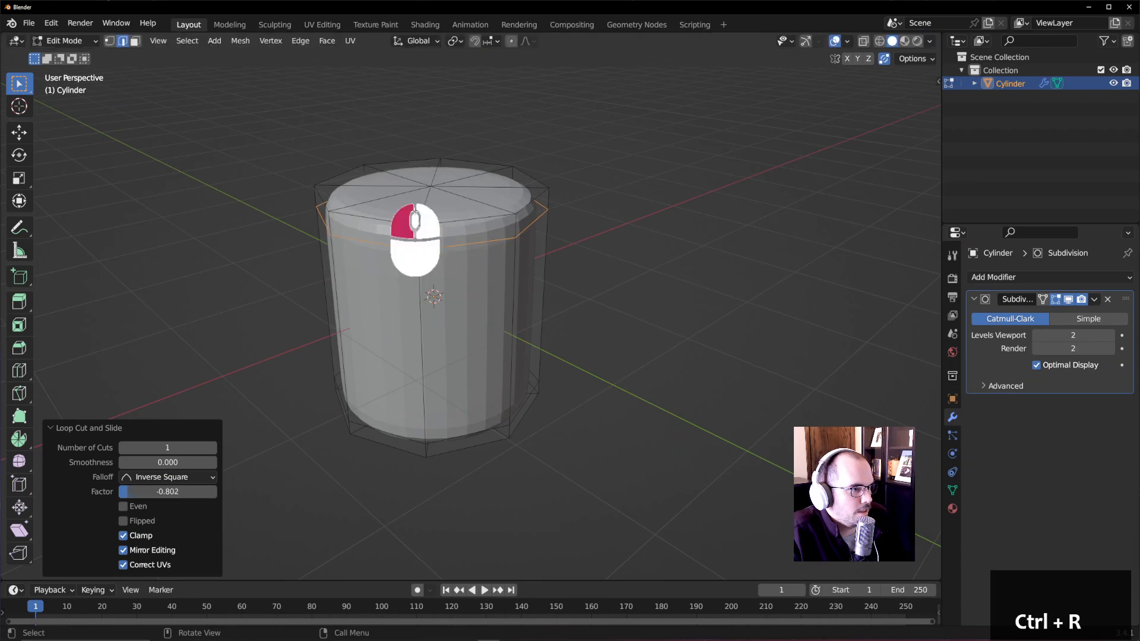
- Inset the cylinder's top cap faces by about 0.117 m and extrude them about 1.46 m down into the body
{"action": "middle_click_drag", "start_coordinate": [420, 244], "coordinate": [474, 347]}
{"action": "key", "text": "3"}
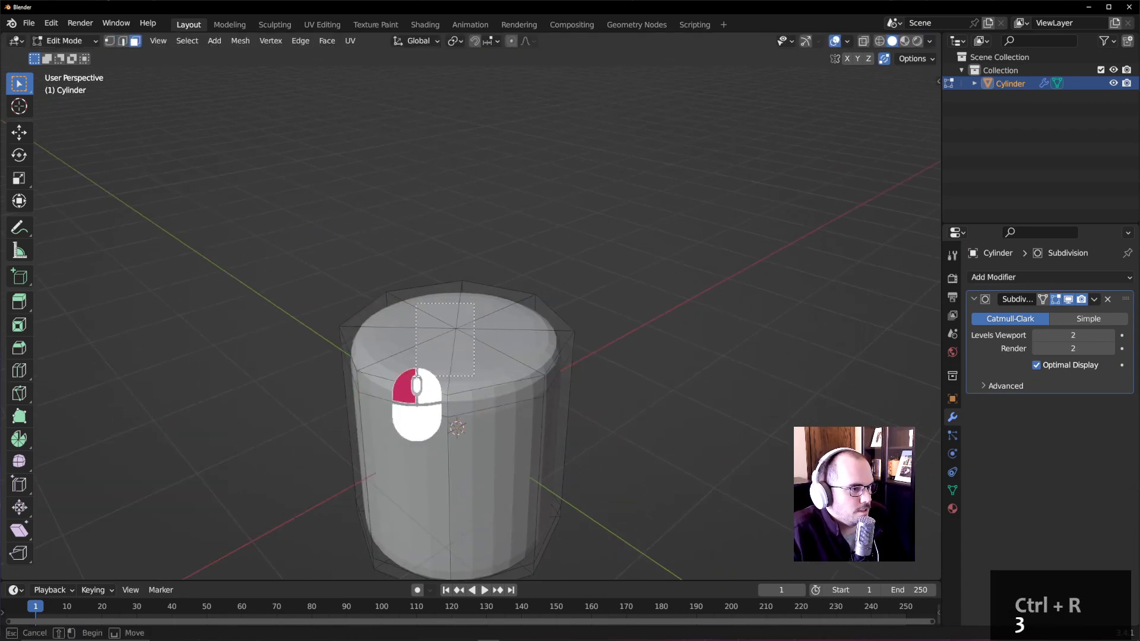
{"action": "left_click", "coordinate": [533, 372]}
{"action": "key", "text": "i"}
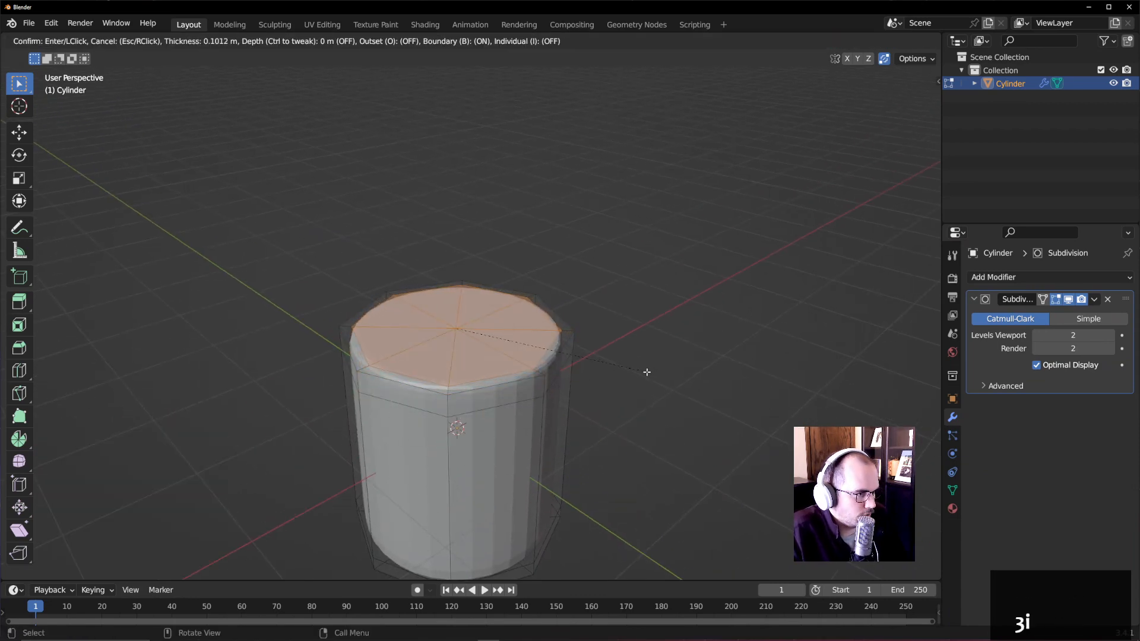
{"action": "left_click", "coordinate": [645, 372]}
{"action": "key", "text": "e"}
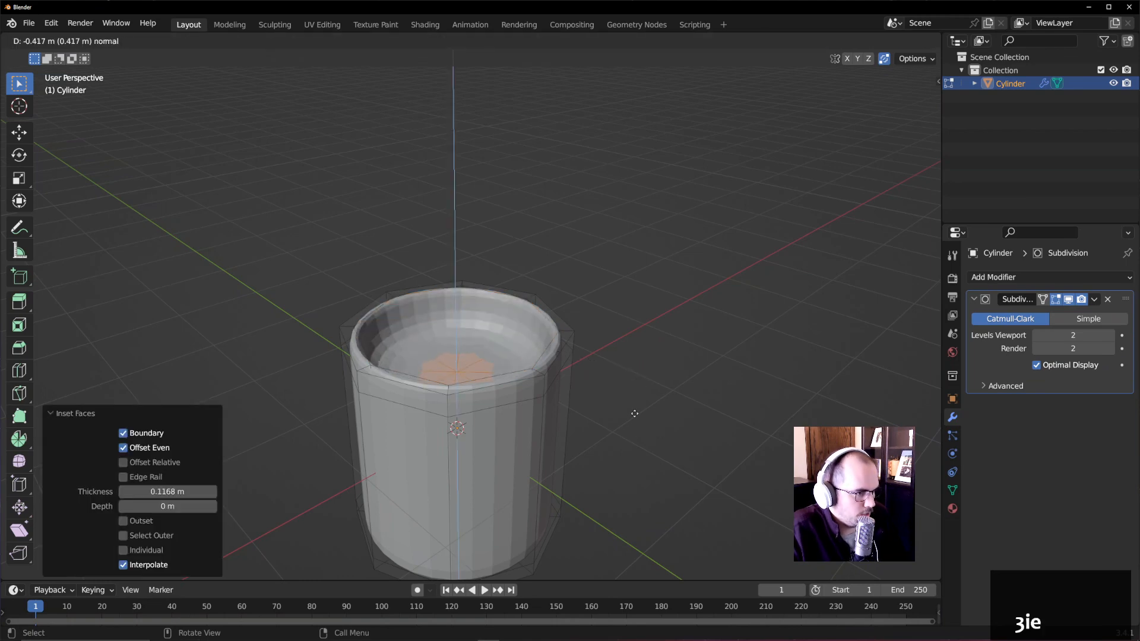
{"action": "left_click", "coordinate": [666, 514]}
- Add two loop cuts to the inner wall, one near the rim (factor about 0.887) and one near the floor (about -0.847)
{"action": "middle_click_drag", "start_coordinate": [669, 447], "coordinate": [424, 304]}
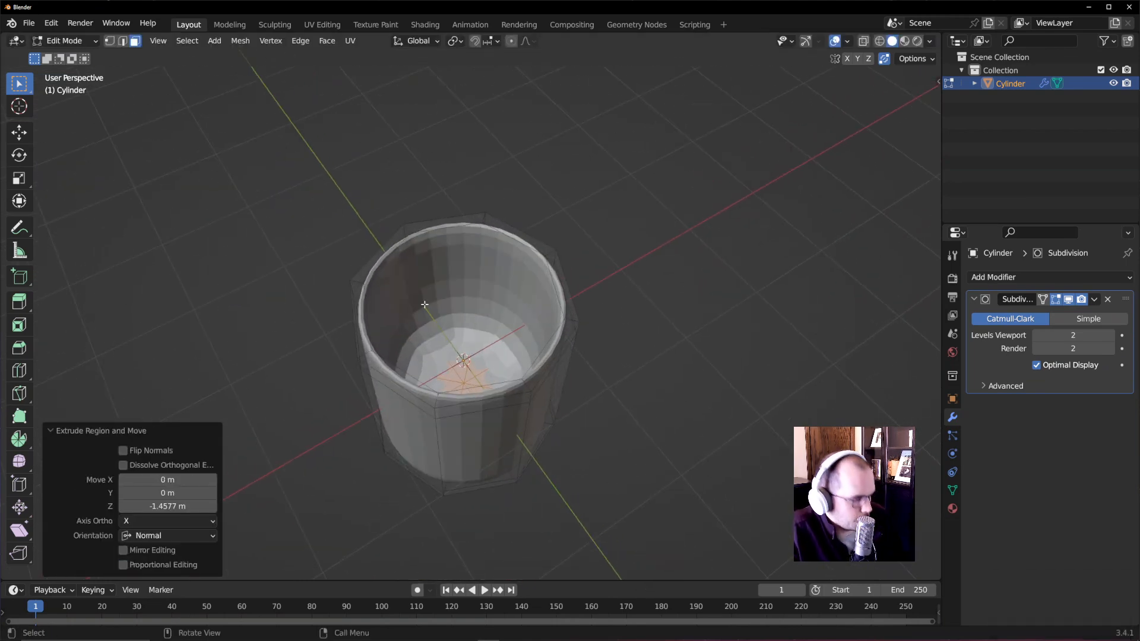
{"action": "key", "text": "ctrl+r"}
{"action": "left_click", "coordinate": [468, 290]}
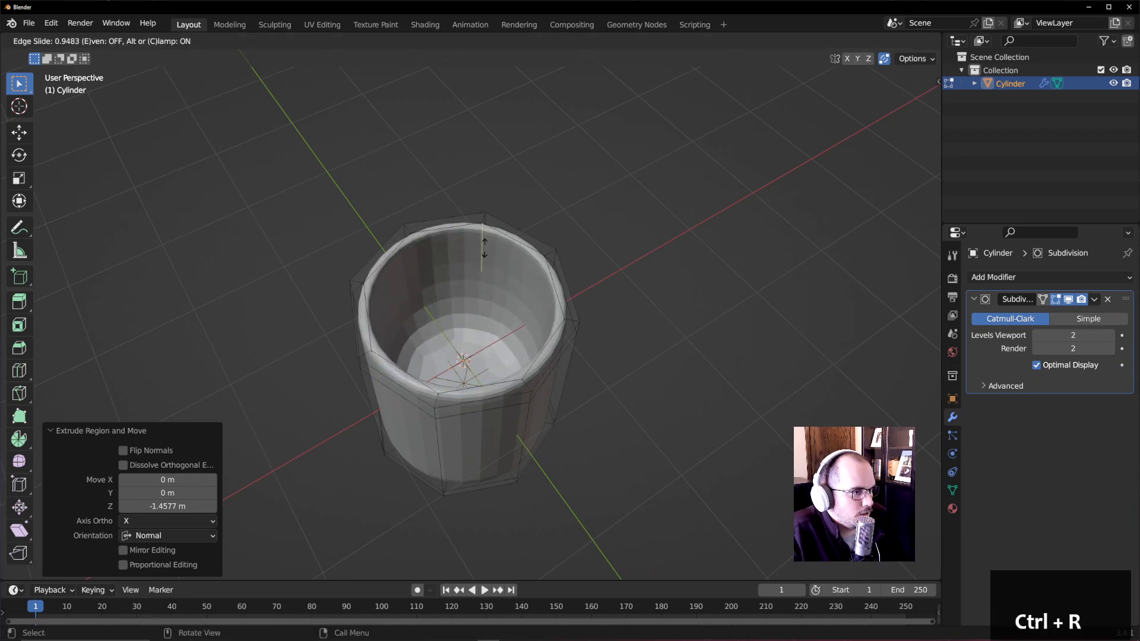
{"action": "left_click", "coordinate": [484, 249]}
{"action": "key", "text": "ctrl+r"}
{"action": "left_click", "coordinate": [472, 297]}
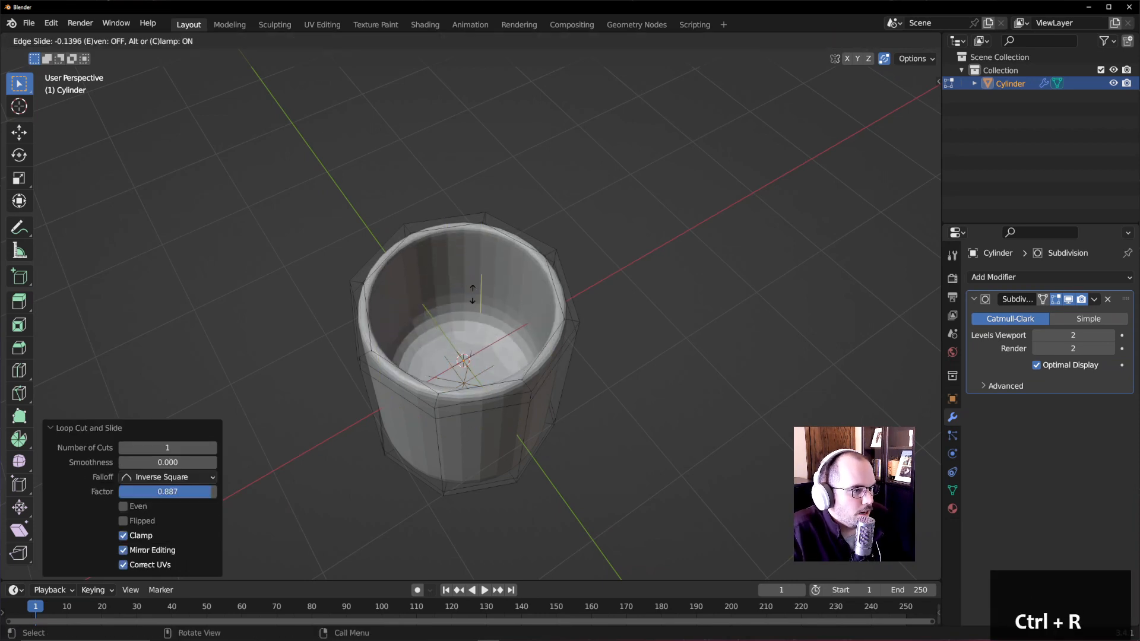
{"action": "left_click", "coordinate": [473, 326]}
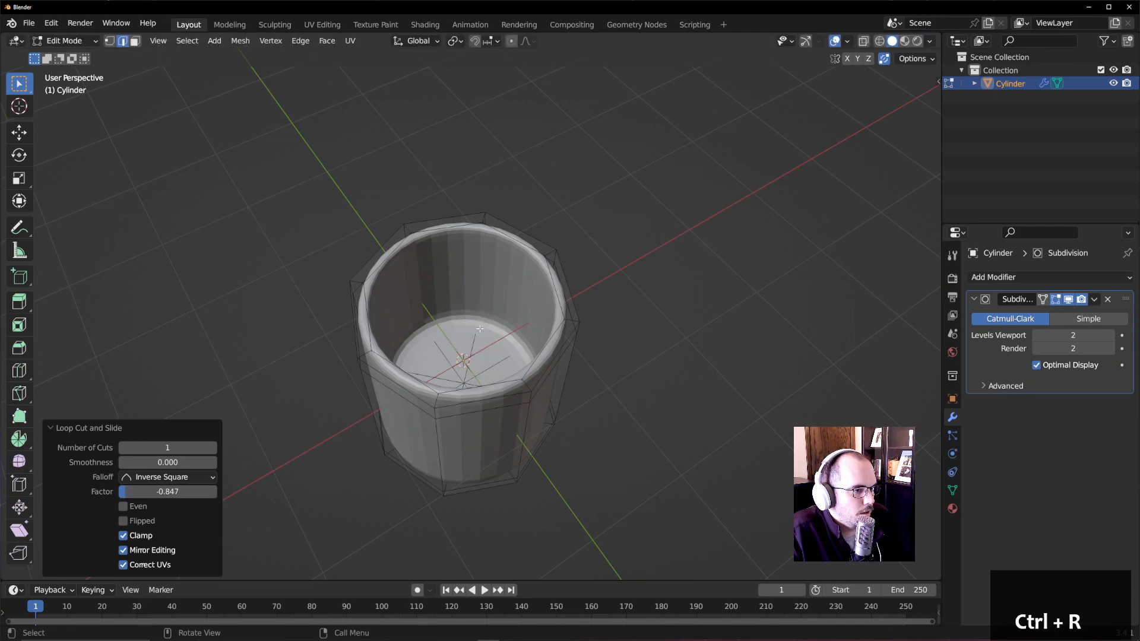
- Add four evenly spaced horizontal loop cuts around the container's outer wall, slid by a factor of about -0.082
{"action": "middle_click_drag", "start_coordinate": [653, 430], "coordinate": [610, 321]}
{"action": "key", "text": "Tab"}
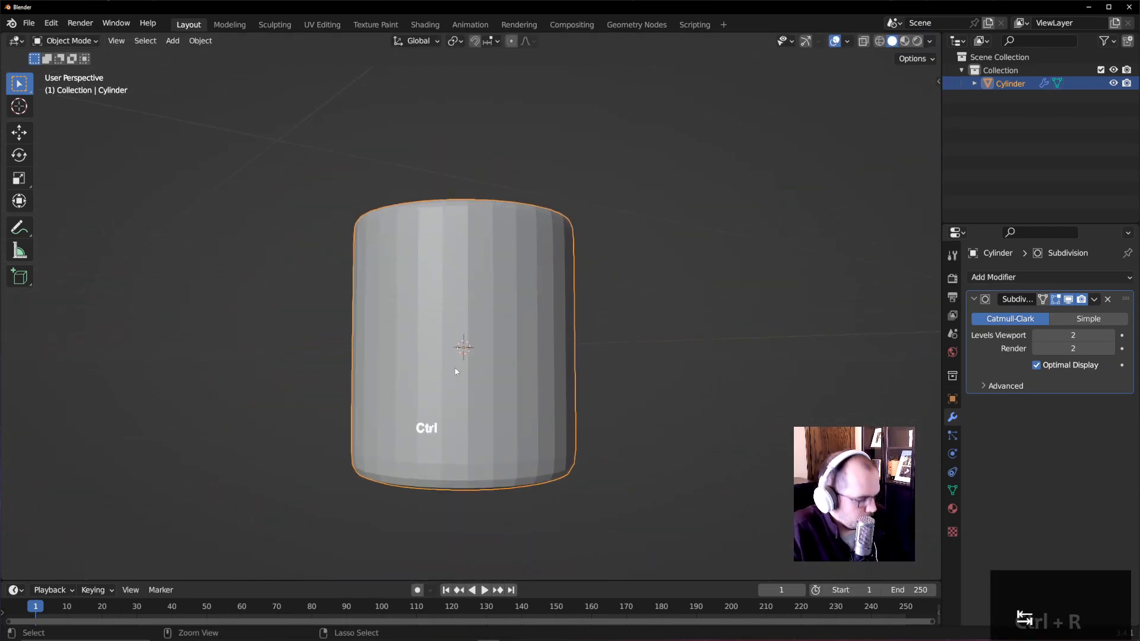
{"action": "key", "text": "Tab"}
{"action": "key", "text": "ctrl+r"}
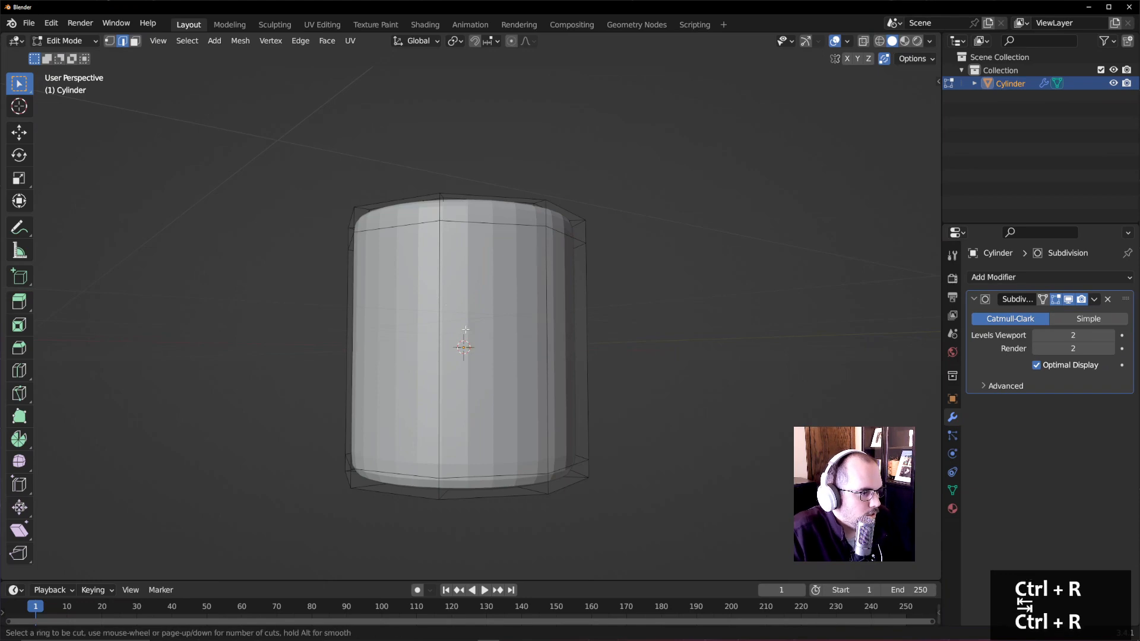
{"action": "middle_click_drag", "start_coordinate": [465, 329], "coordinate": [481, 347]}
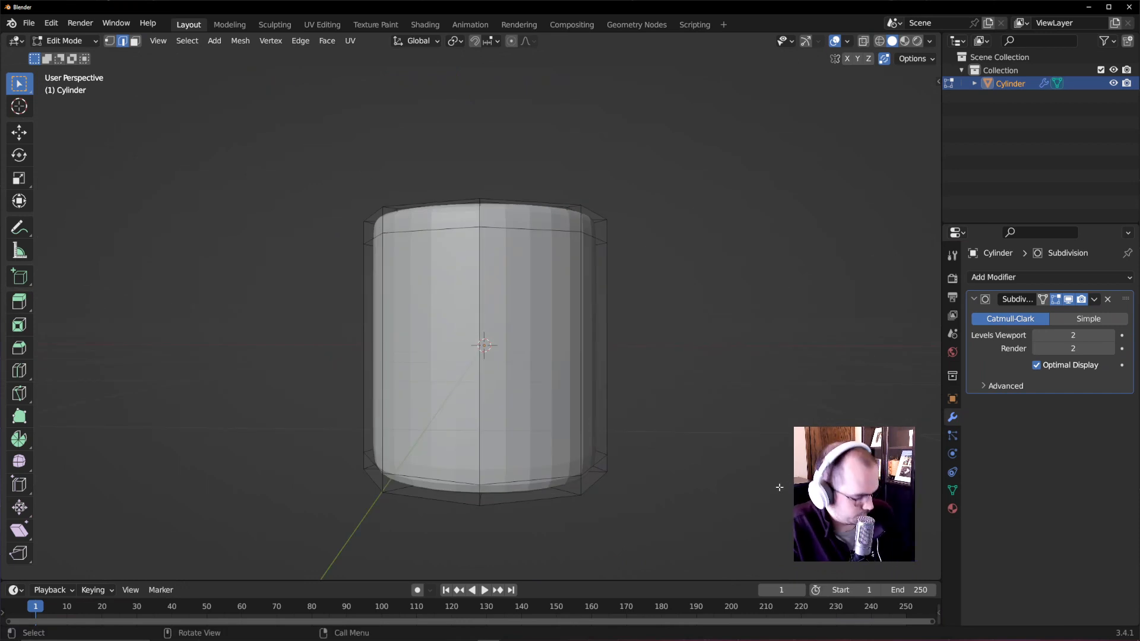
{"action": "middle_click_drag", "start_coordinate": [770, 485], "coordinate": [702, 461]}
{"action": "key", "text": "ctrl+r"}
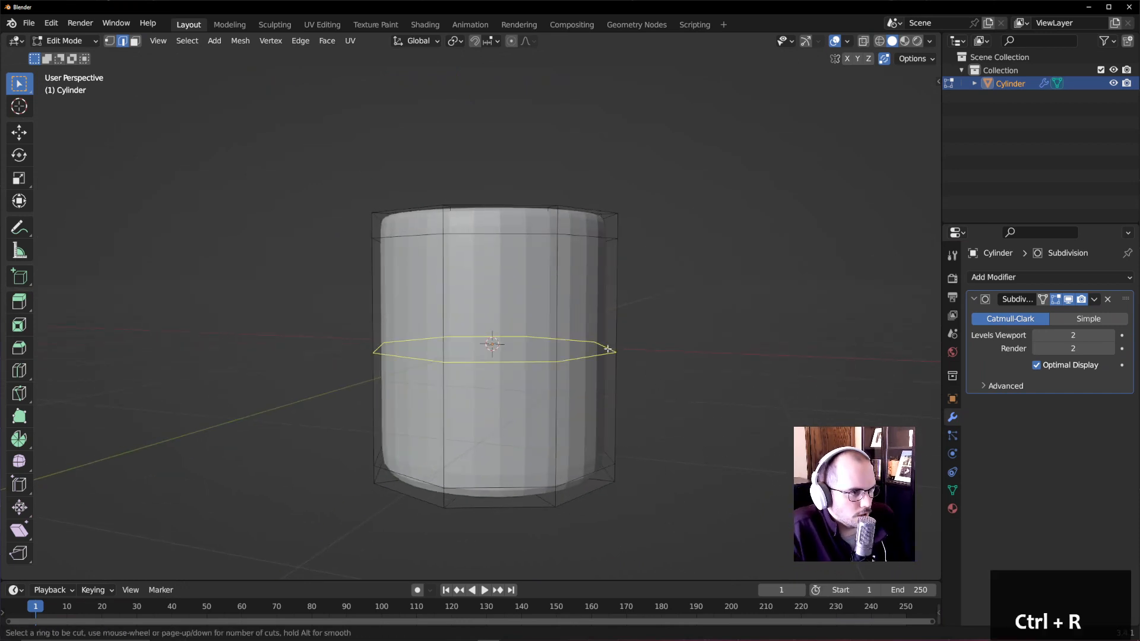
{"action": "scroll", "coordinate": [559, 352], "scroll_direction": "up", "scroll_amount": 3}
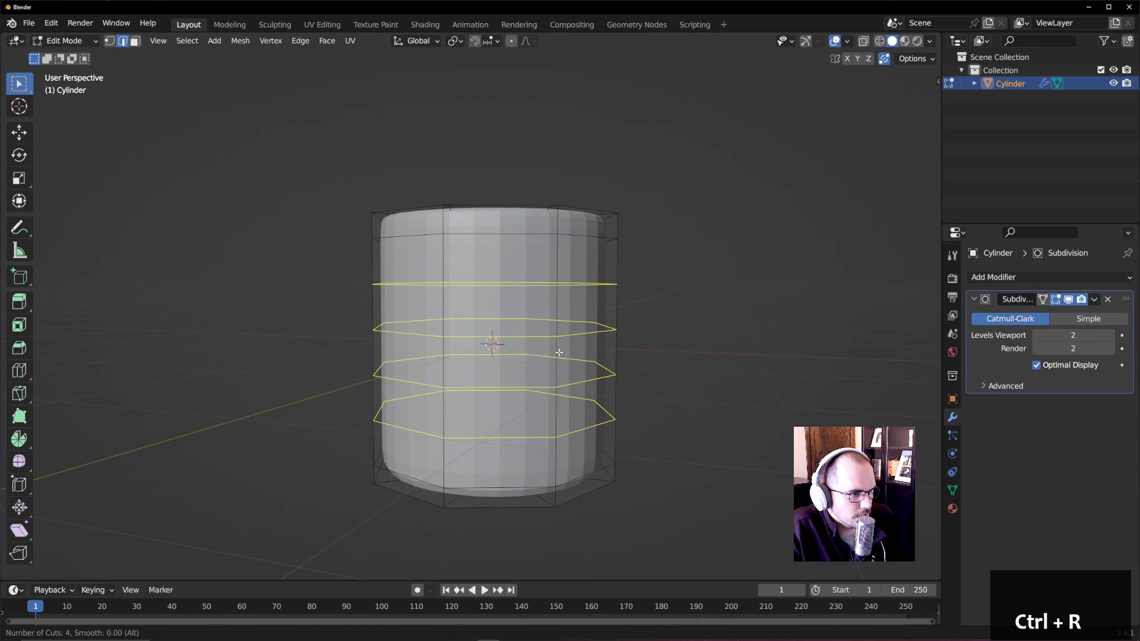
{"action": "left_click", "coordinate": [560, 346]}
{"action": "left_click", "coordinate": [563, 368]}
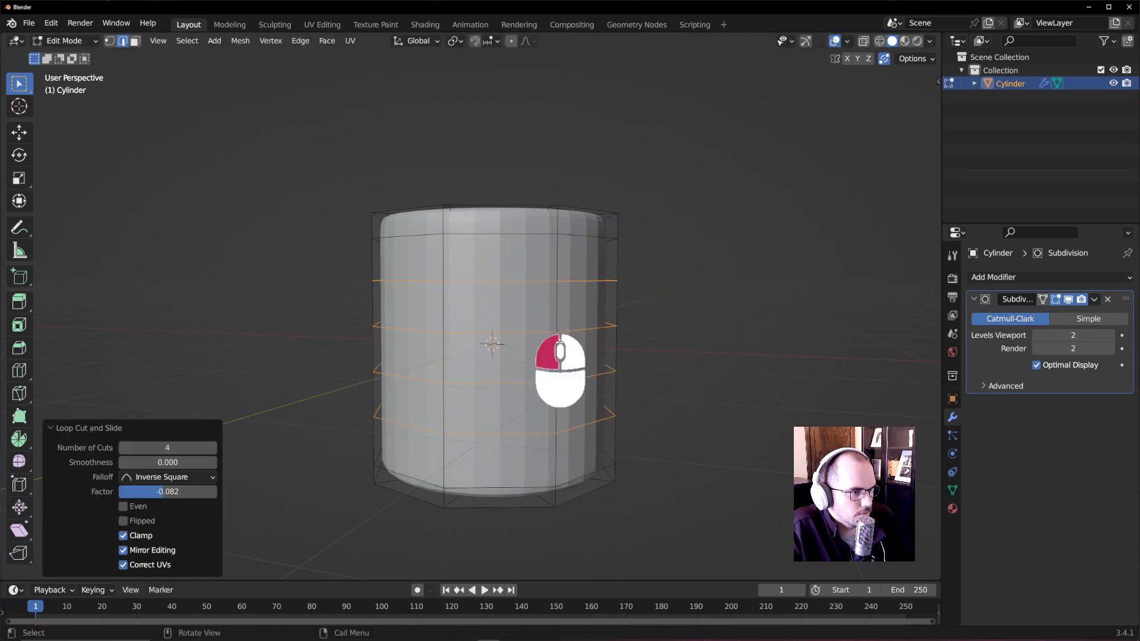
- Select two outer wall faces in one column, one row apart, and extrude them outward about 0.62 m as handle stubs
{"action": "middle_click_drag", "start_coordinate": [562, 369], "coordinate": [695, 419]}
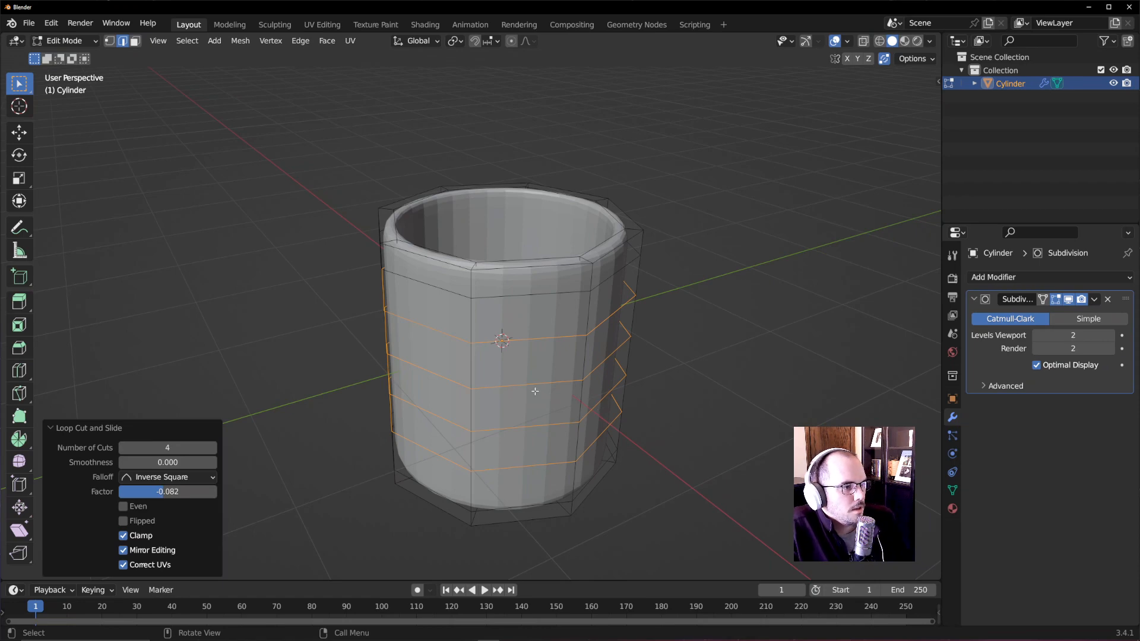
{"action": "key", "text": "Tab"}
{"action": "key", "text": "Tab"}
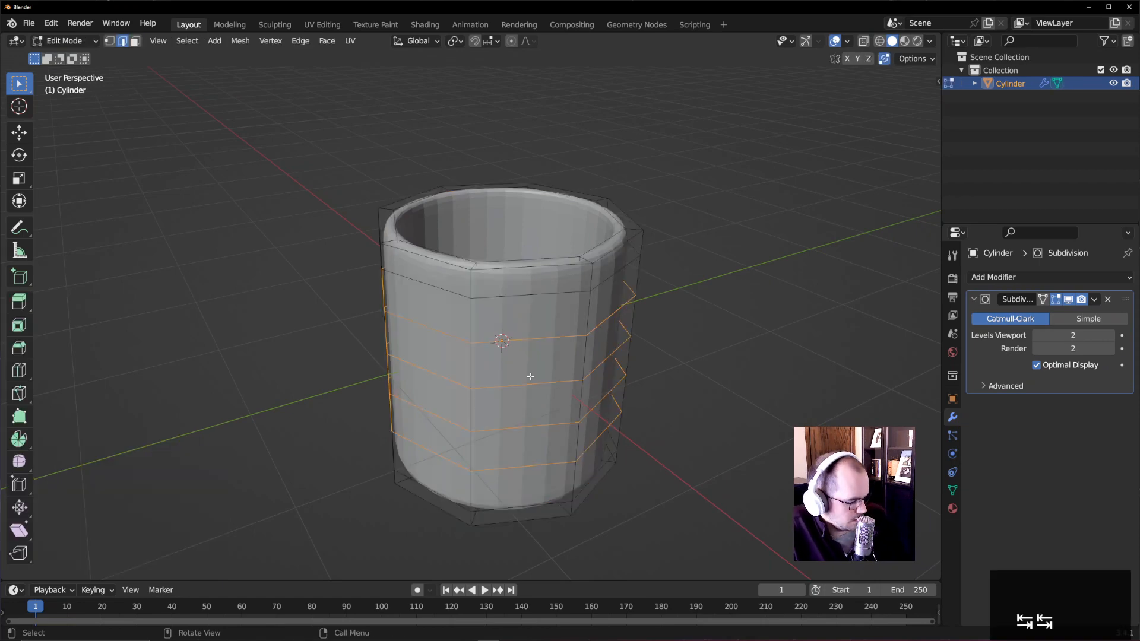
{"action": "key", "text": "3"}
{"action": "left_click", "coordinate": [530, 376]}
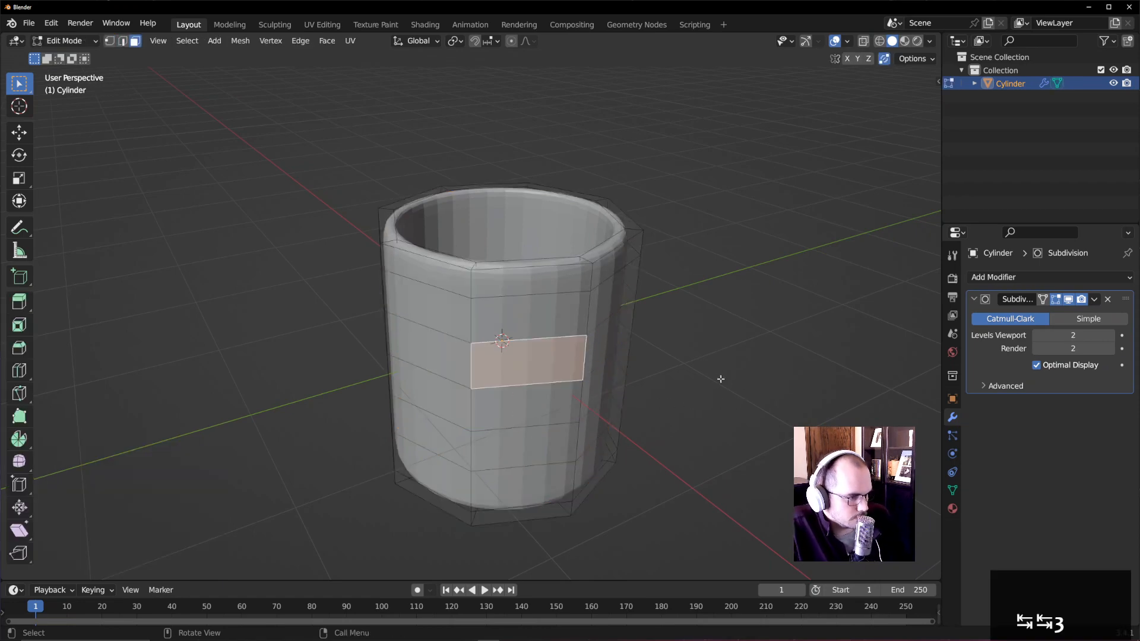
{"action": "middle_click_drag", "start_coordinate": [723, 375], "coordinate": [564, 471]}
{"action": "left_click", "coordinate": [589, 399], "text": "shift"}
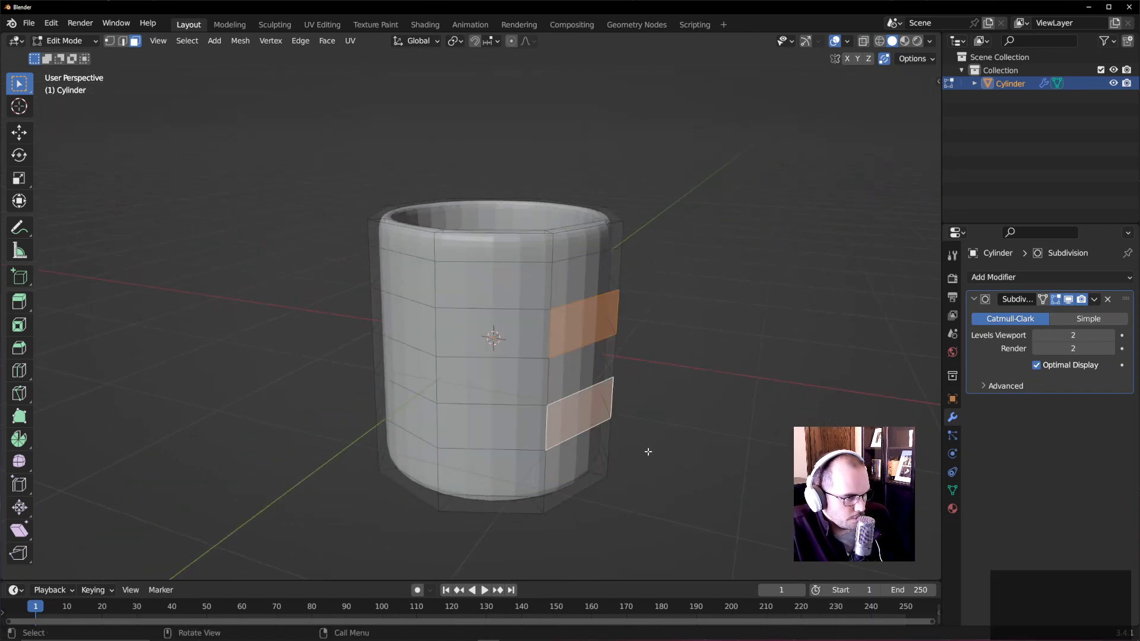
{"action": "key", "text": "e"}
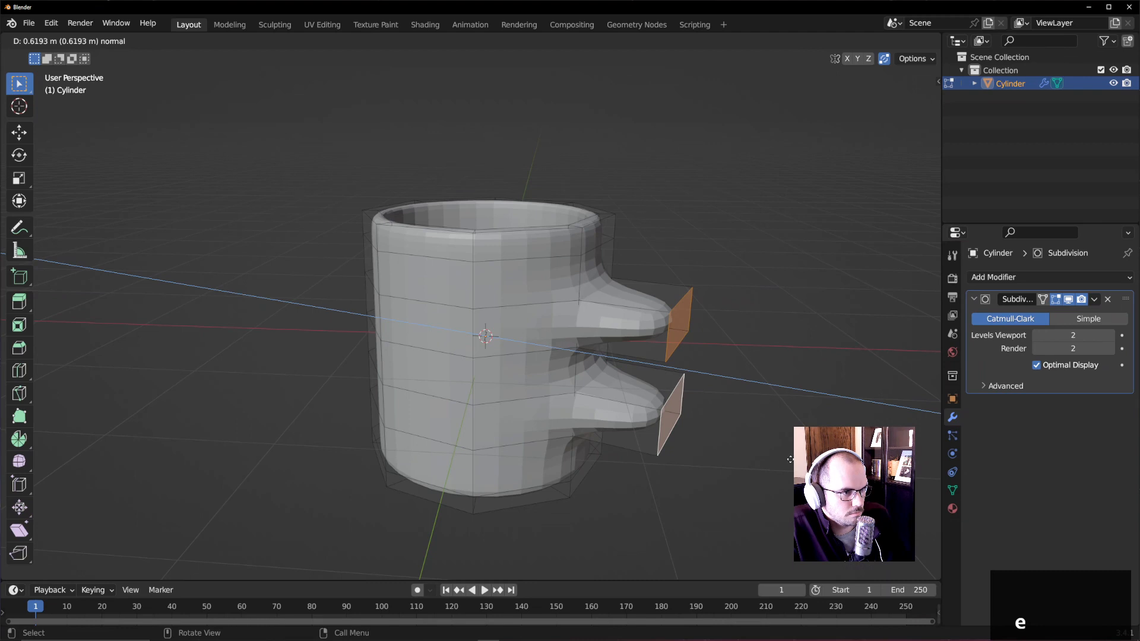
{"action": "left_click", "coordinate": [790, 459]}
- Add one loop cut across each of the two handle stubs, towards their outer ends
{"action": "middle_click_drag", "start_coordinate": [790, 458], "coordinate": [823, 418]}
{"action": "key", "text": "ctrl+r"}
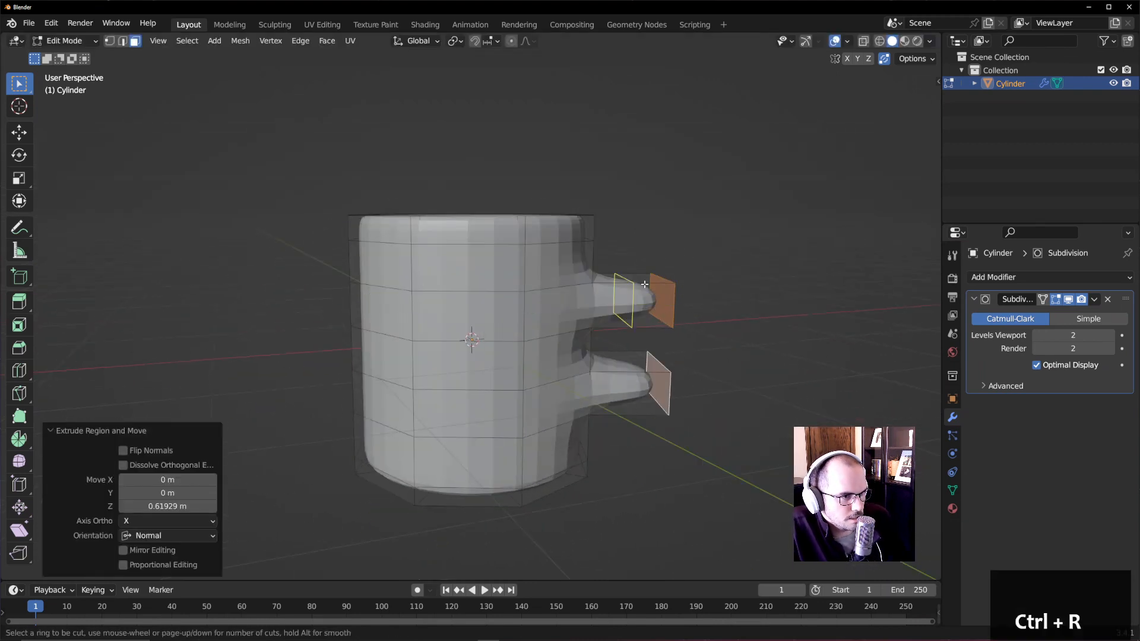
{"action": "left_click", "coordinate": [645, 286]}
{"action": "left_click", "coordinate": [653, 286]}
{"action": "key", "text": "ctrl+r"}
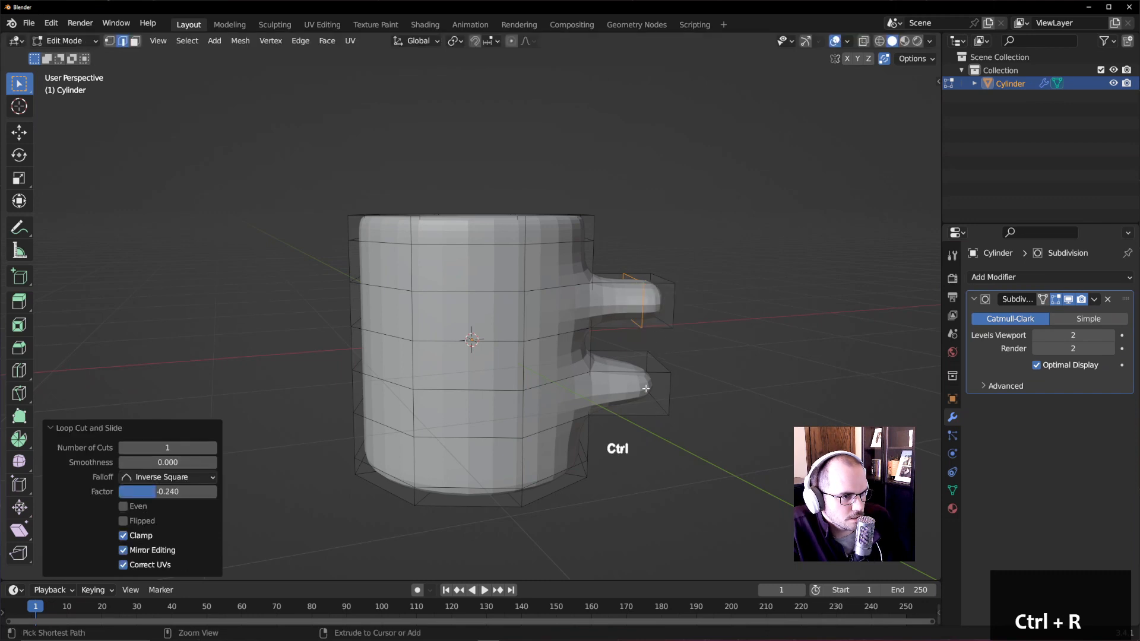
{"action": "left_click", "coordinate": [650, 380]}
{"action": "left_click", "coordinate": [653, 378]}
- Select the two faces that face each other at the outer ends of the upper and lower handle stubs
{"action": "scroll", "coordinate": [698, 401], "scroll_direction": "up", "scroll_amount": 2}
{"action": "middle_click_drag", "start_coordinate": [699, 404], "coordinate": [738, 392]}
{"action": "key", "text": "Tab"}
{"action": "key", "text": "Tab"}
{"action": "left_click", "coordinate": [702, 321]}
{"action": "left_click", "coordinate": [692, 398], "text": "shift"}
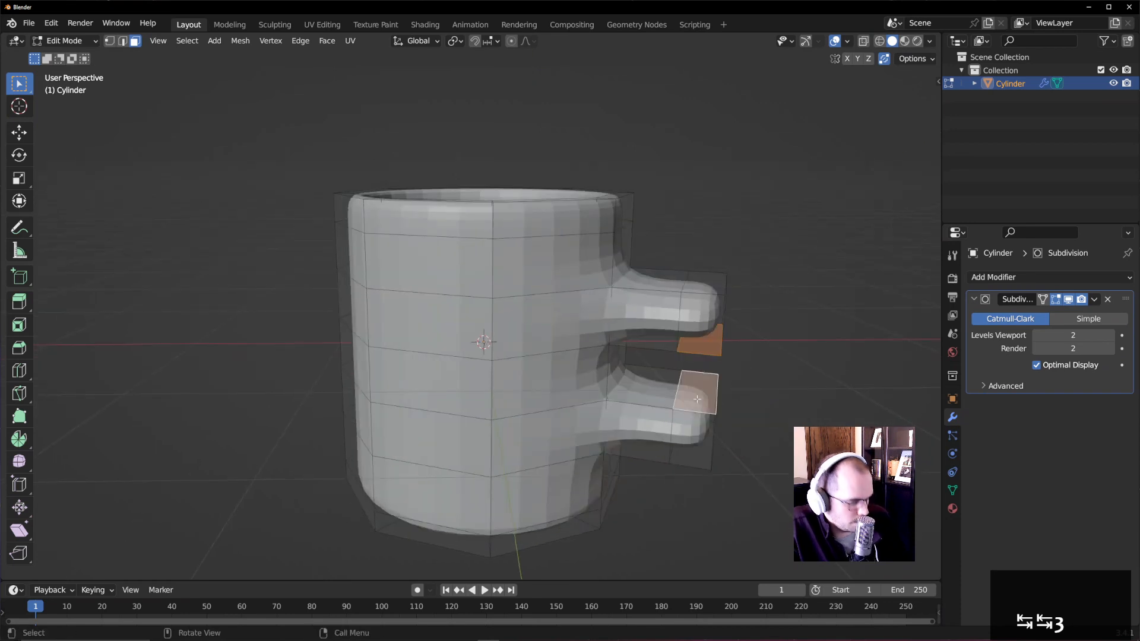
- Try filling the gap between the two selected stub faces, and undo the fill
{"action": "key", "text": "b"}
{"action": "key", "text": "f"}
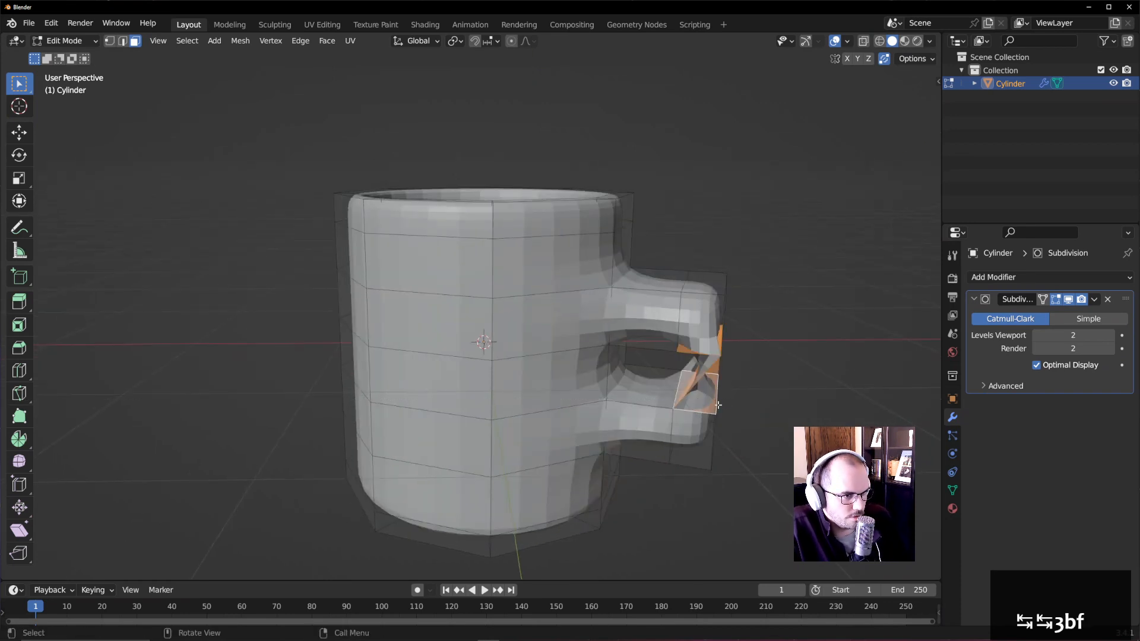
{"action": "middle_click_drag", "start_coordinate": [717, 406], "coordinate": [745, 409]}
{"action": "key", "text": "ctrl+z"}
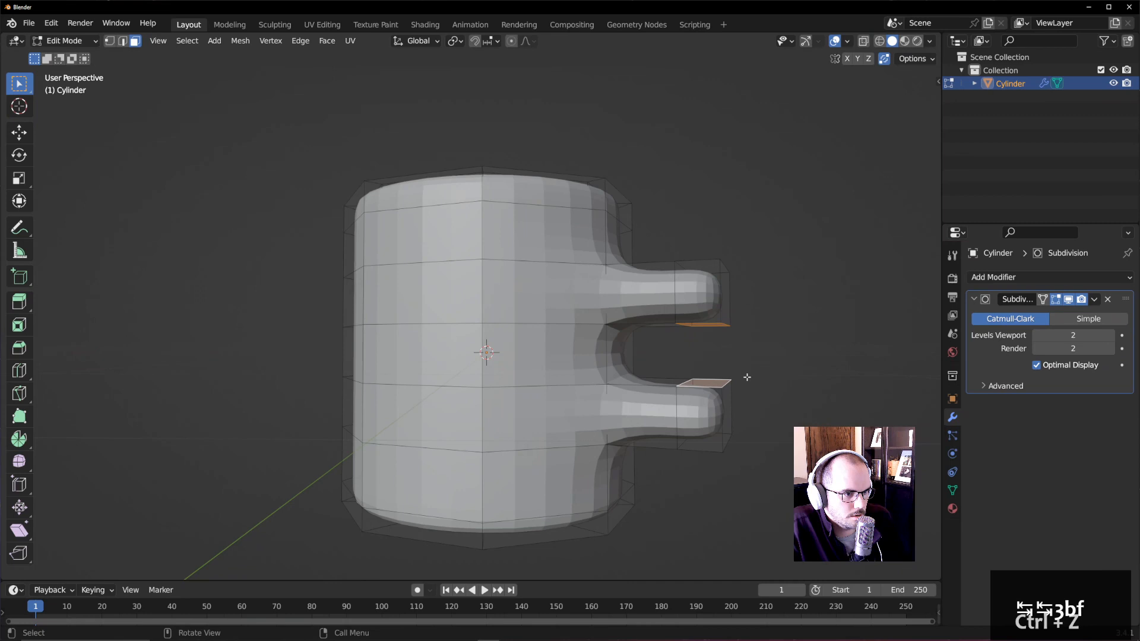
- Bridge the two selected stub faces to close the handle loop, and check the smoothed shape in Object Mode
{"action": "right_click", "coordinate": [704, 371]}
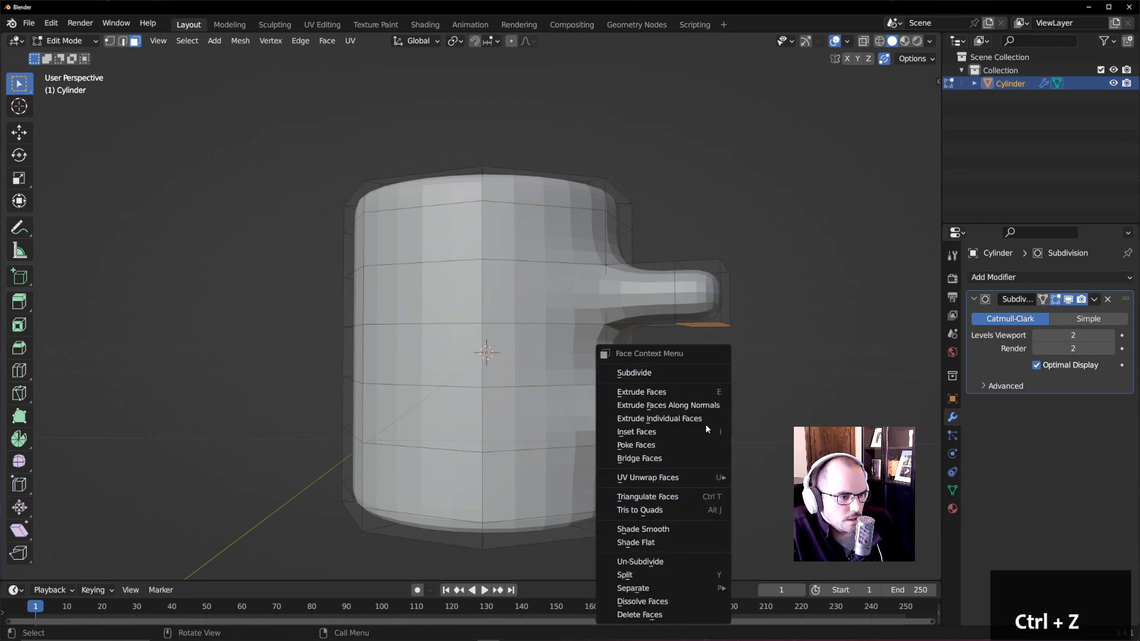
{"action": "left_click", "coordinate": [689, 458]}
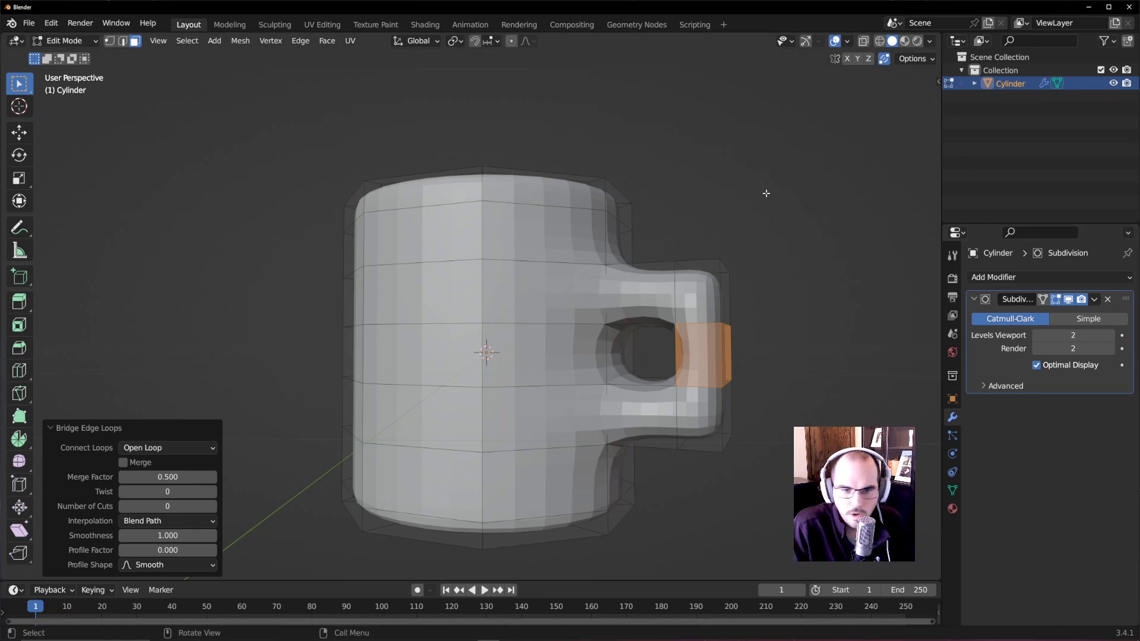
{"action": "key", "text": "Tab"}
{"action": "middle_click_drag", "start_coordinate": [803, 311], "coordinate": [614, 401]}
{"action": "key", "text": "Tab"}
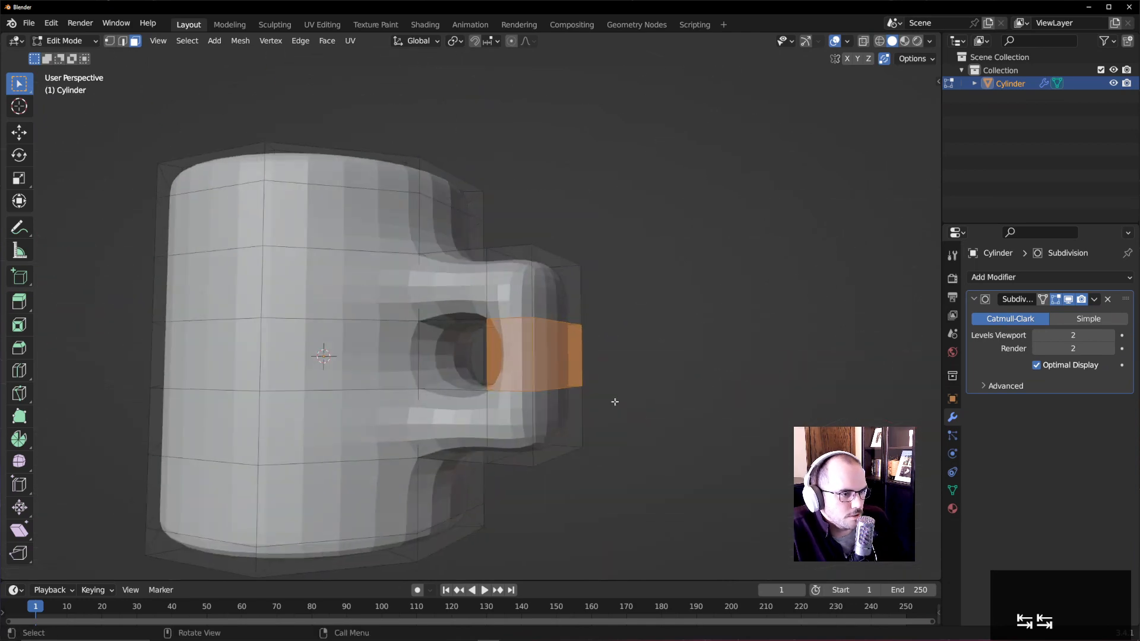
- Edge-slide the handle's lower outer corner edge up to the bridge section, using a factor of -1.000
{"action": "key", "text": "2"}
{"action": "left_click", "coordinate": [555, 457]}
{"action": "key", "text": "g"}
{"action": "key", "text": "g"}
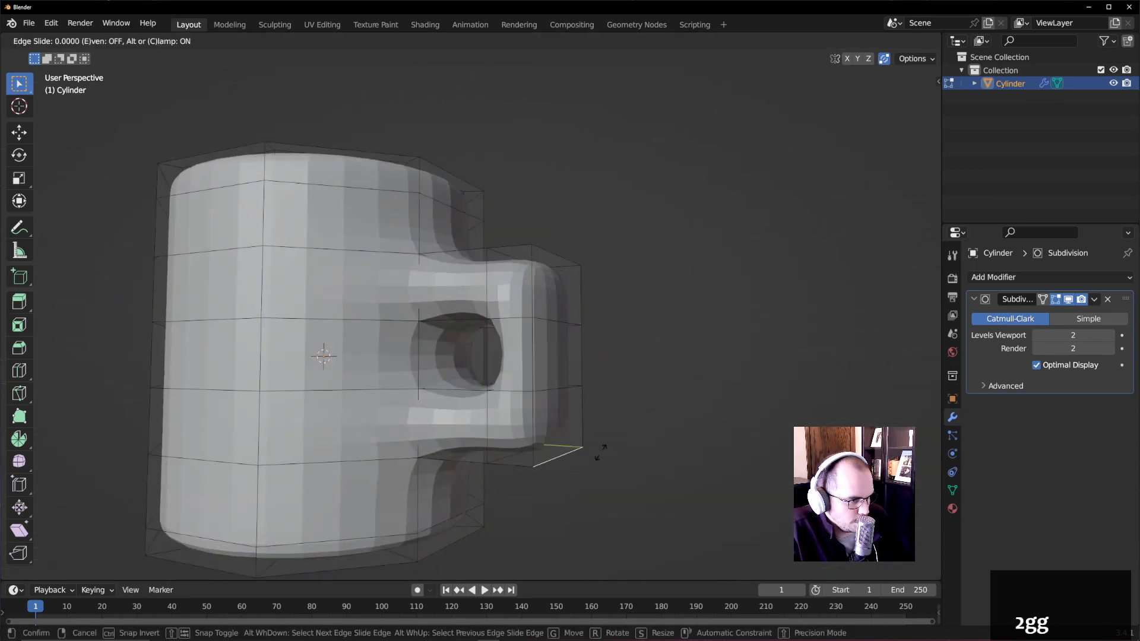
{"action": "left_click", "coordinate": [595, 361]}
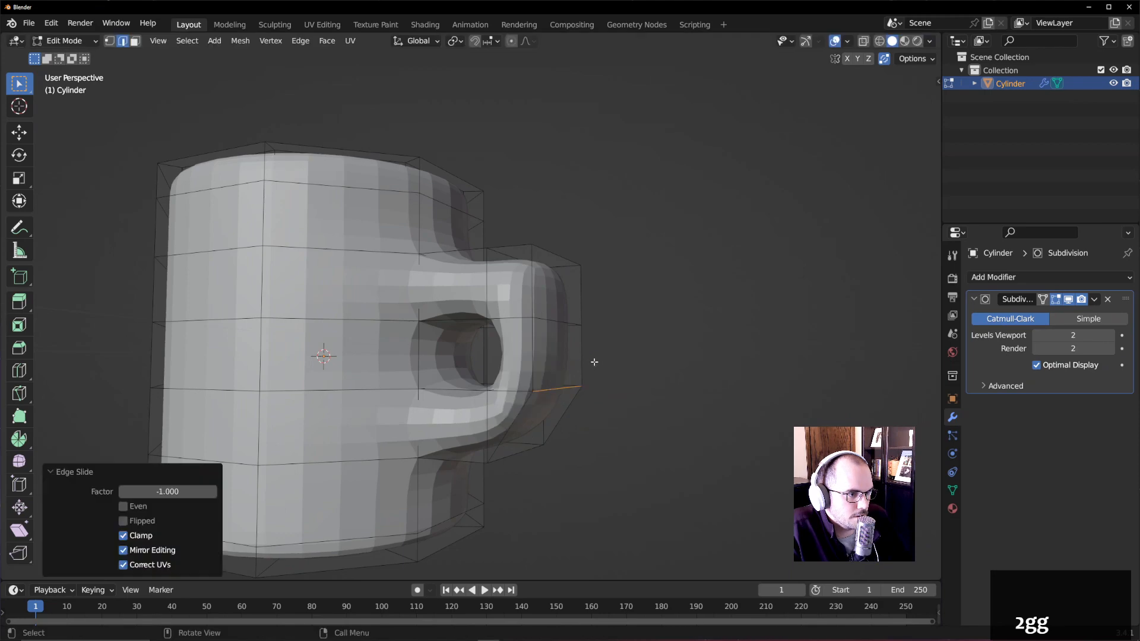
- Edge-slide the handle's upper outer corner edge down to the bridge section, using a factor of -1.000
{"action": "middle_click_drag", "start_coordinate": [595, 361], "coordinate": [552, 305]}
{"action": "left_click", "coordinate": [601, 295]}
{"action": "key", "text": "g"}
{"action": "key", "text": "g"}
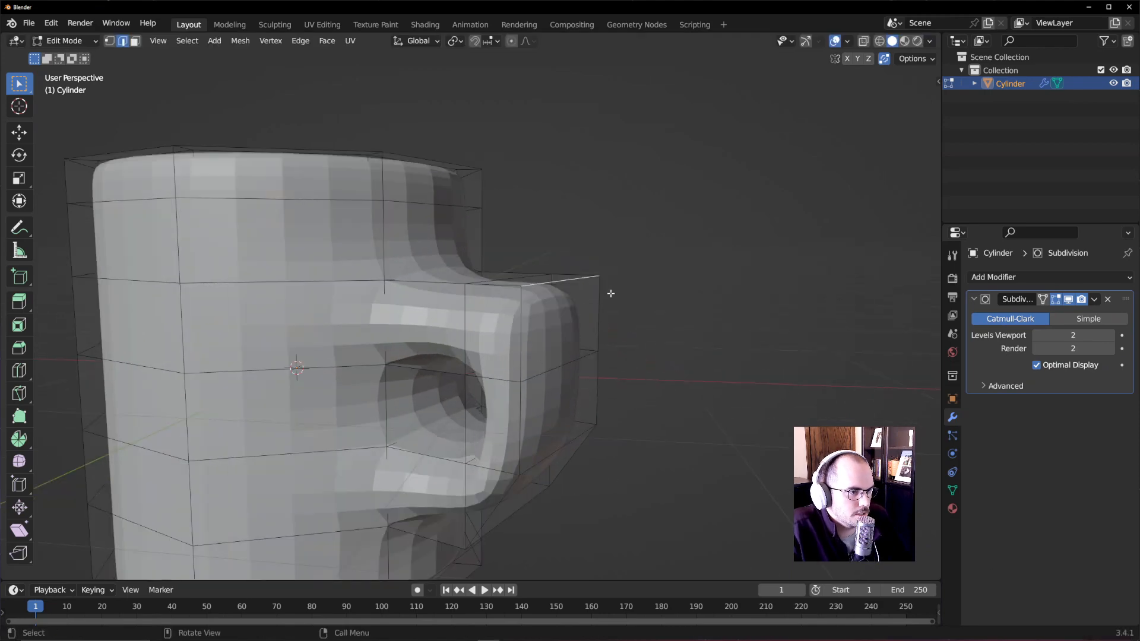
{"action": "left_click", "coordinate": [610, 367]}
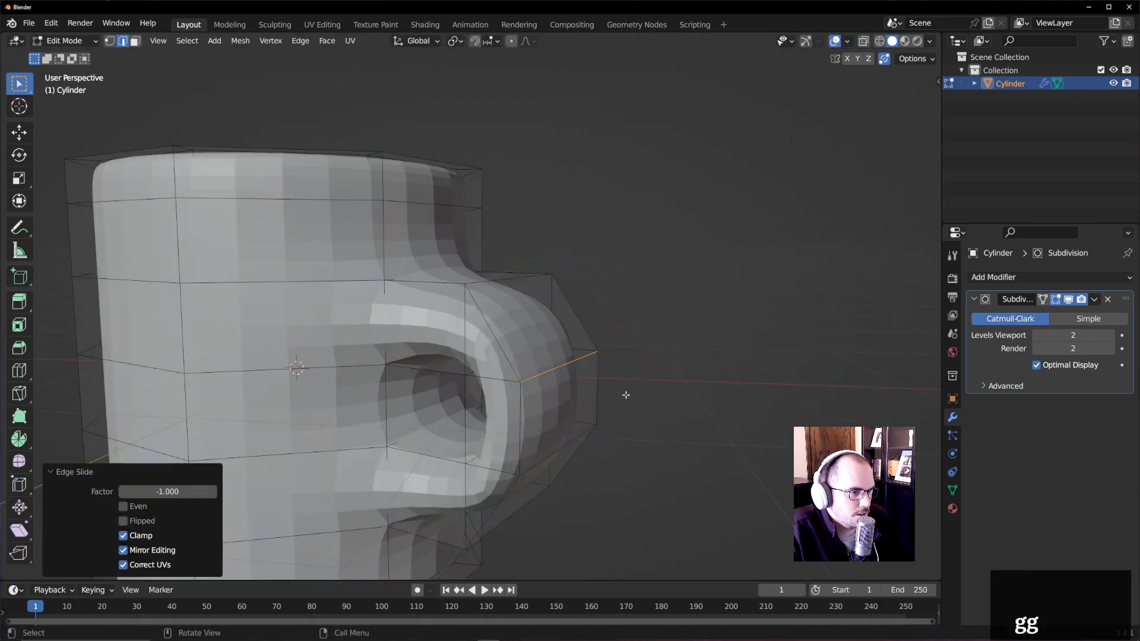
{"action": "middle_click_drag", "start_coordinate": [626, 395], "coordinate": [624, 452]}
{"action": "scroll", "coordinate": [620, 422], "scroll_direction": "down", "scroll_amount": 6}
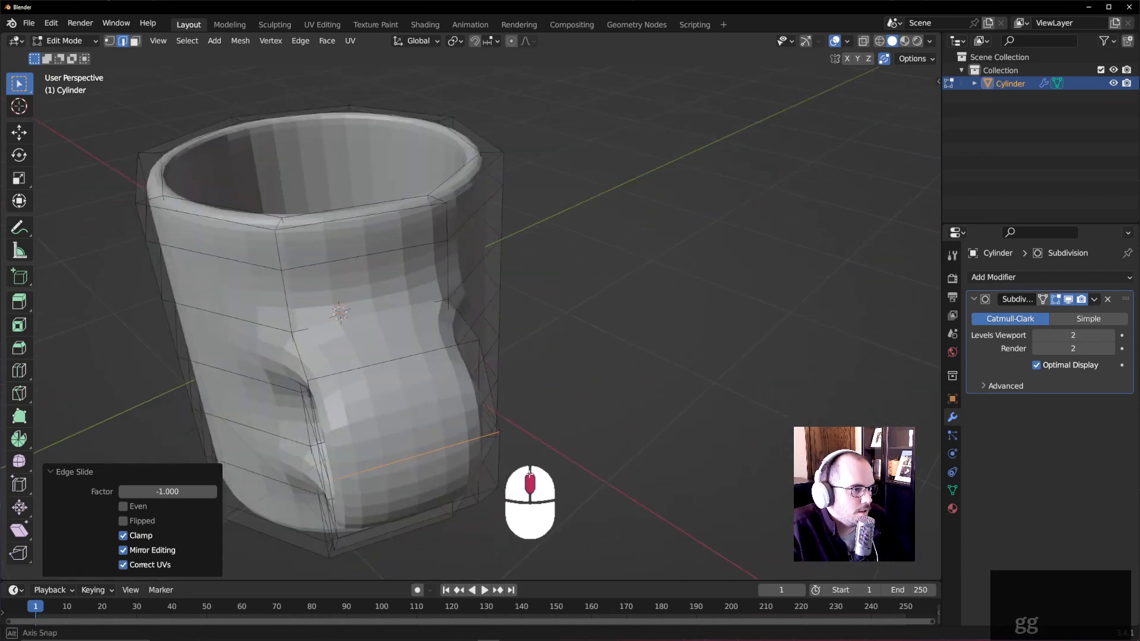
- Try edge-sliding and scaling the side edges where the upper handle arm meets the mug wall
{"action": "middle_click_drag", "start_coordinate": [530, 469], "coordinate": [468, 312]}
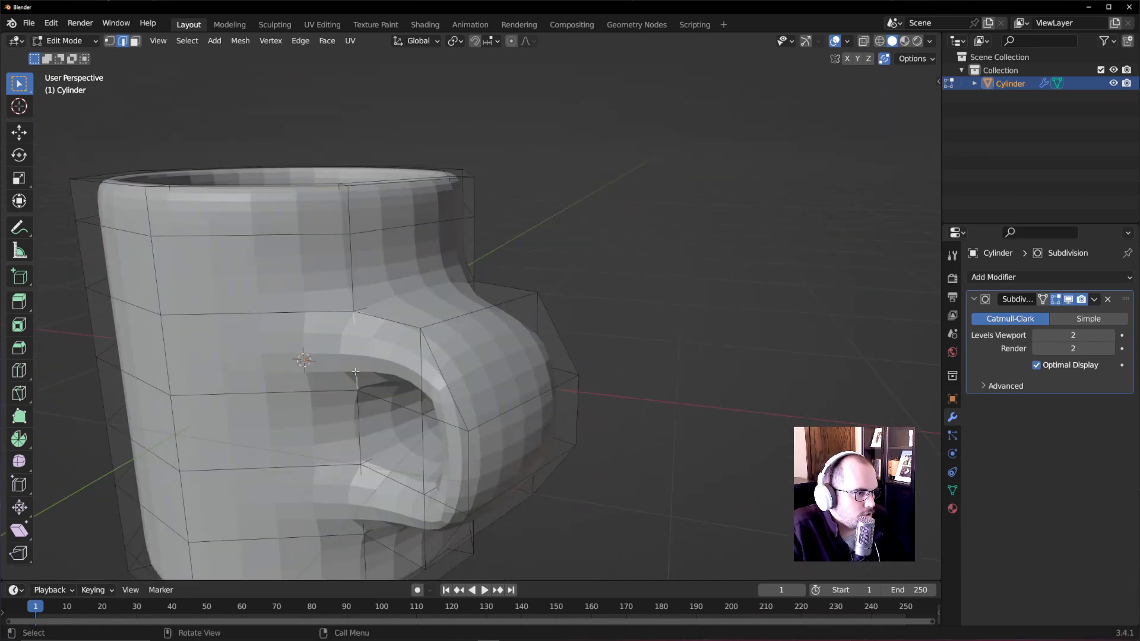
{"action": "scroll", "coordinate": [380, 486], "scroll_direction": "up", "scroll_amount": 3}
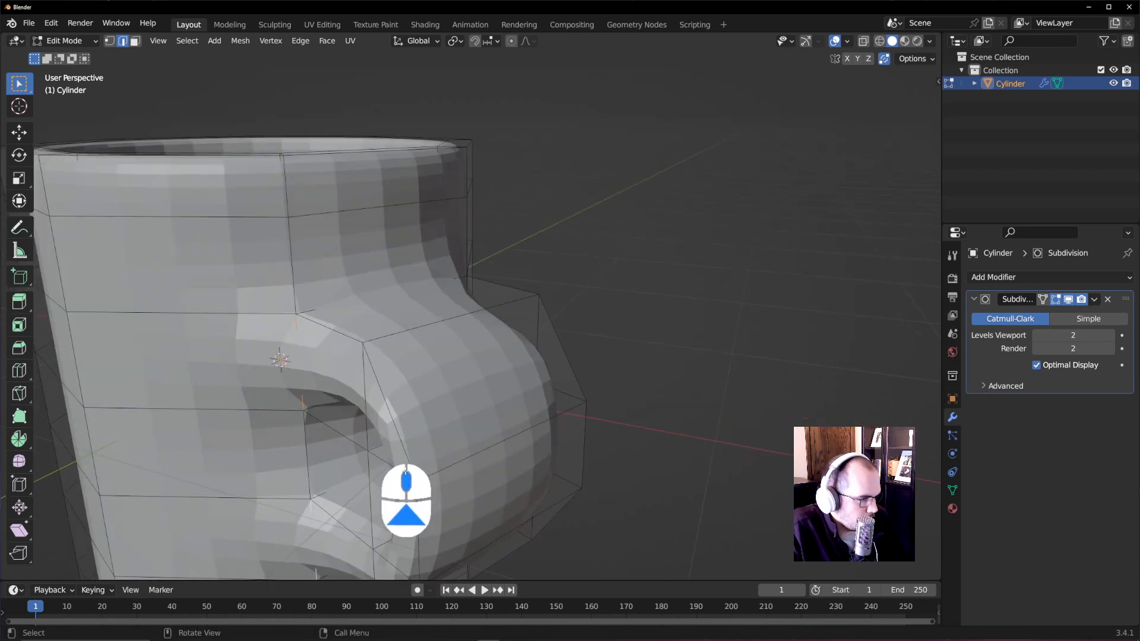
{"action": "key", "text": "g"}
{"action": "key", "text": "g"}
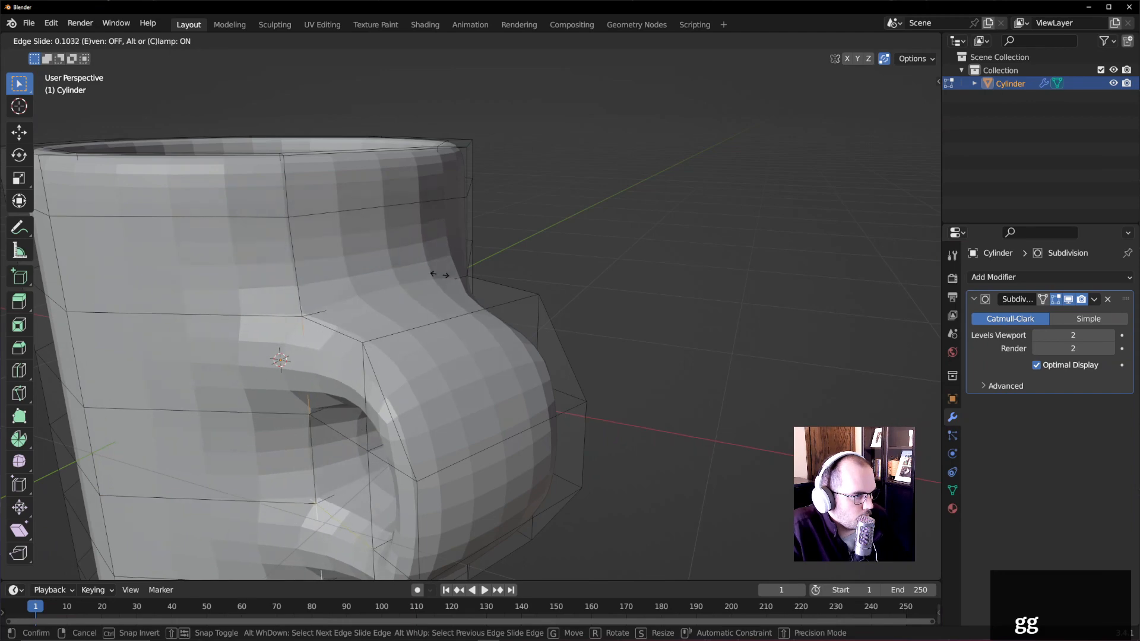
{"action": "left_click", "coordinate": [440, 244]}
{"action": "middle_click_drag", "start_coordinate": [427, 356], "coordinate": [373, 419]}
{"action": "middle_click_drag", "start_coordinate": [482, 383], "coordinate": [349, 367]}
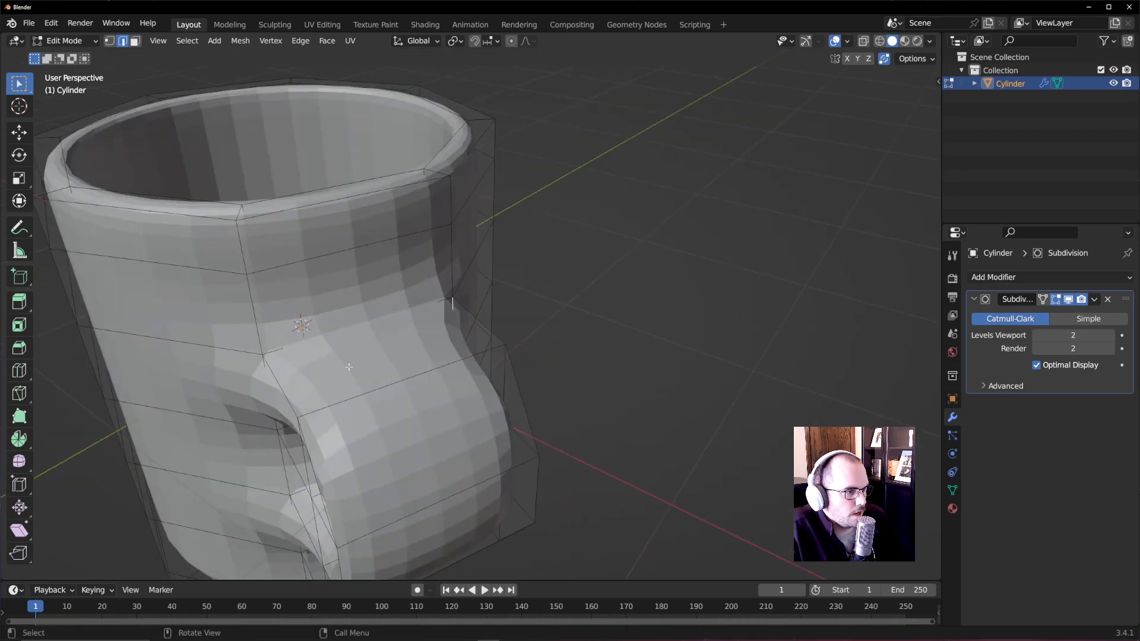
{"action": "key", "text": "s"}
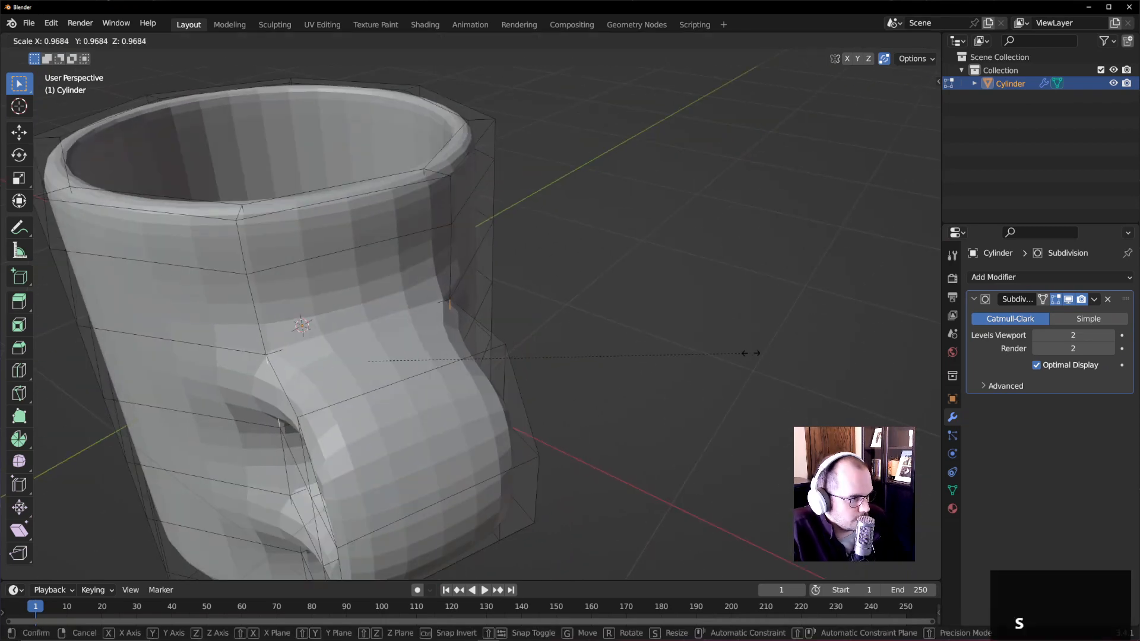
{"action": "left_click", "coordinate": [585, 356]}
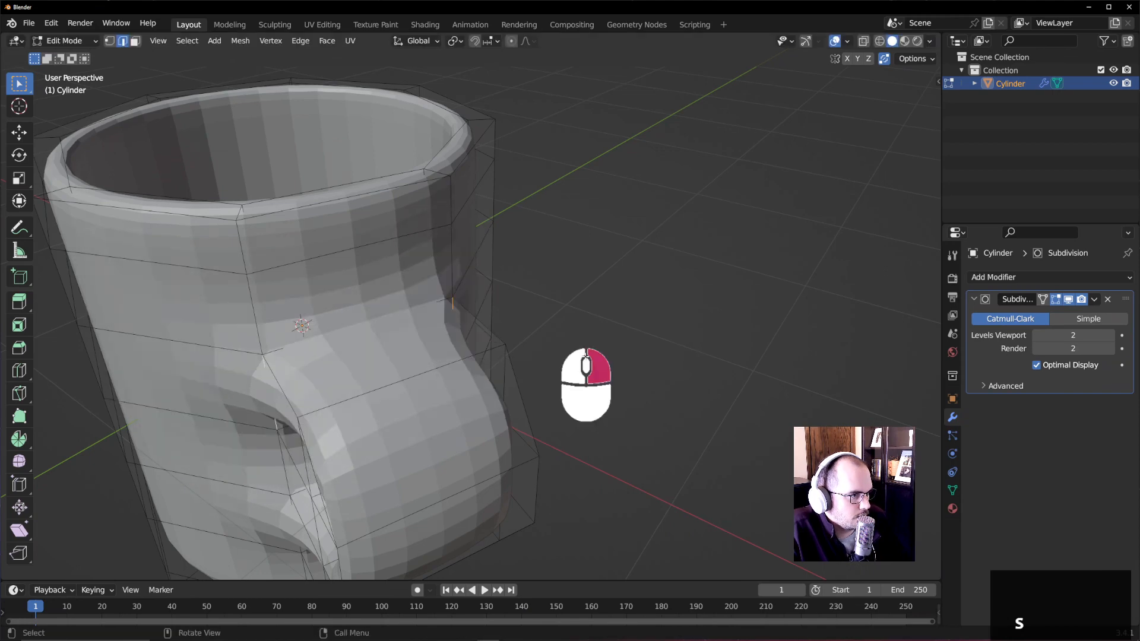
{"action": "scroll", "coordinate": [586, 368], "scroll_direction": "up", "scroll_amount": 3}
{"action": "middle_click_drag", "start_coordinate": [587, 376], "coordinate": [596, 417]}
{"action": "key", "text": "Tab"}
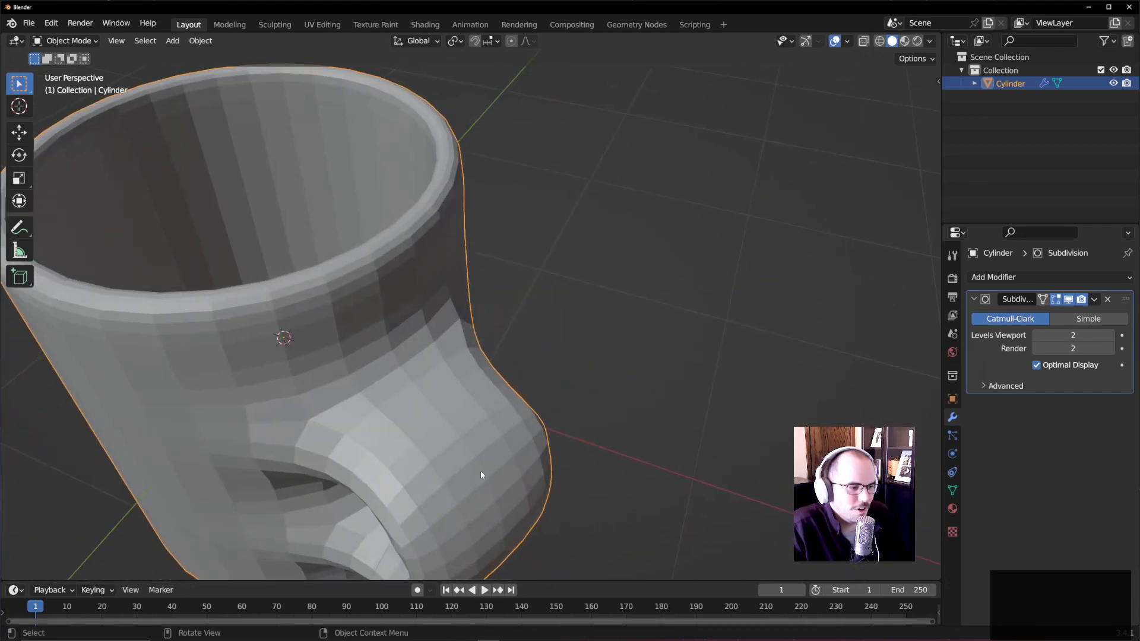
- Rotate the whole mug clockwise in top view so that the handle points straight along the X axis
{"action": "key", "text": "Tab"}
{"action": "middle_click_drag", "start_coordinate": [481, 475], "coordinate": [534, 465]}
{"action": "key", "text": "KP_1"}
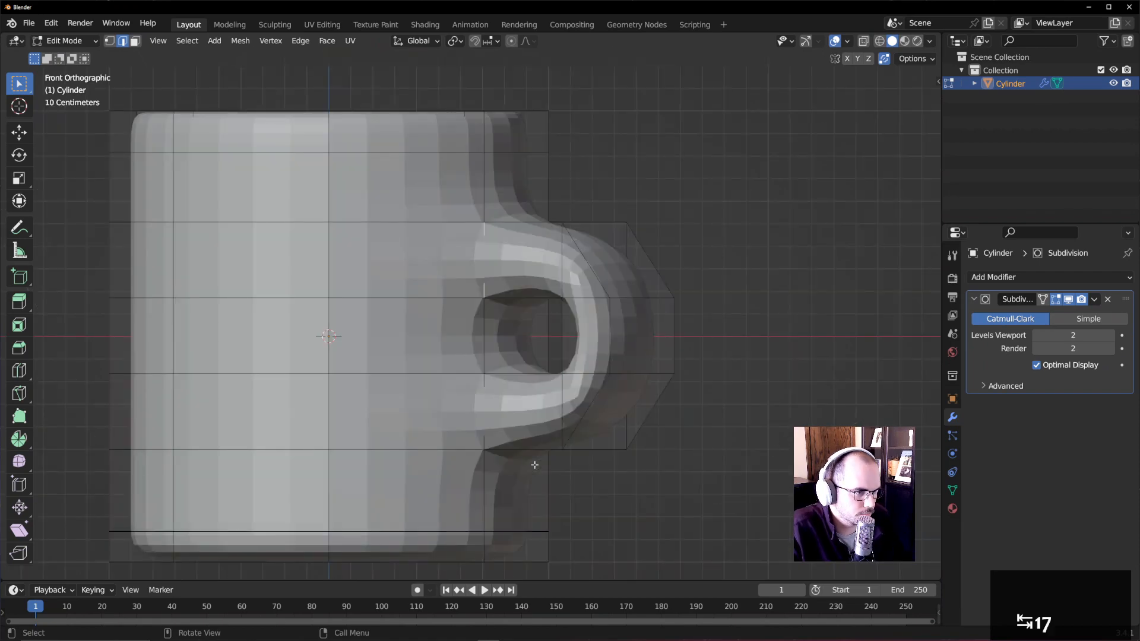
{"action": "key", "text": "KP_7"}
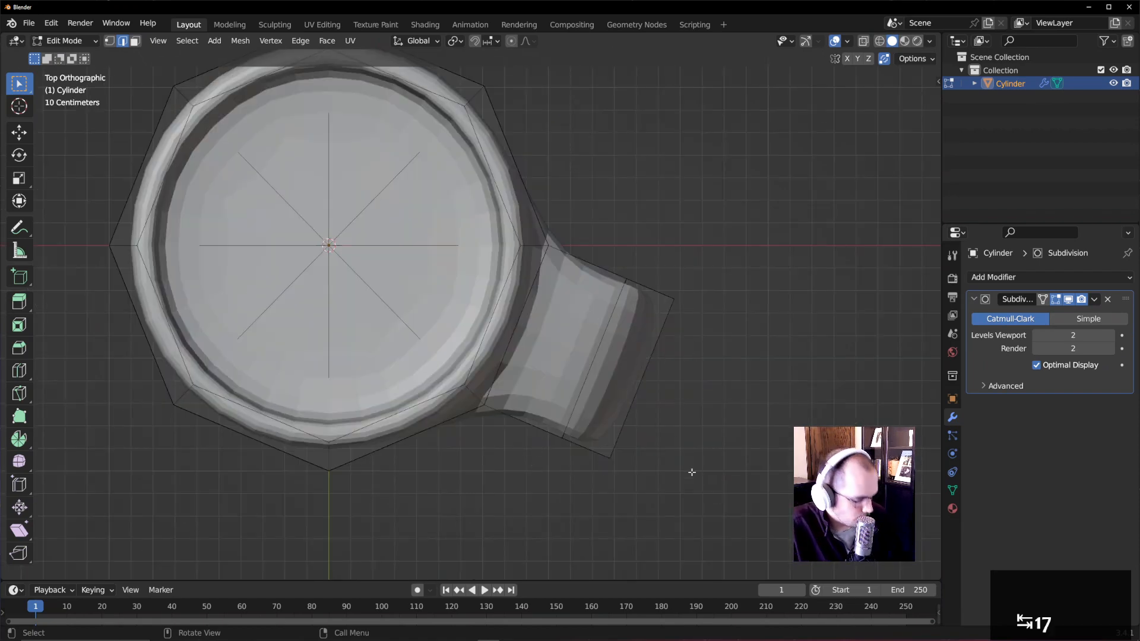
{"action": "key", "text": "r"}
{"action": "right_click", "coordinate": [722, 469]}
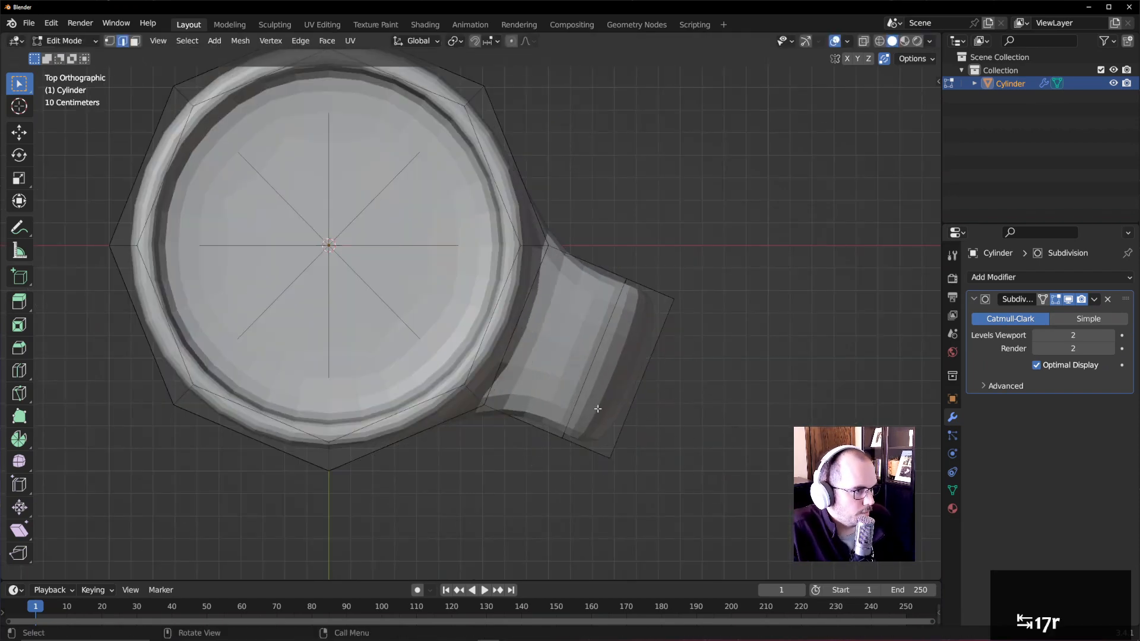
{"action": "key", "text": "Tab"}
{"action": "key", "text": "r"}
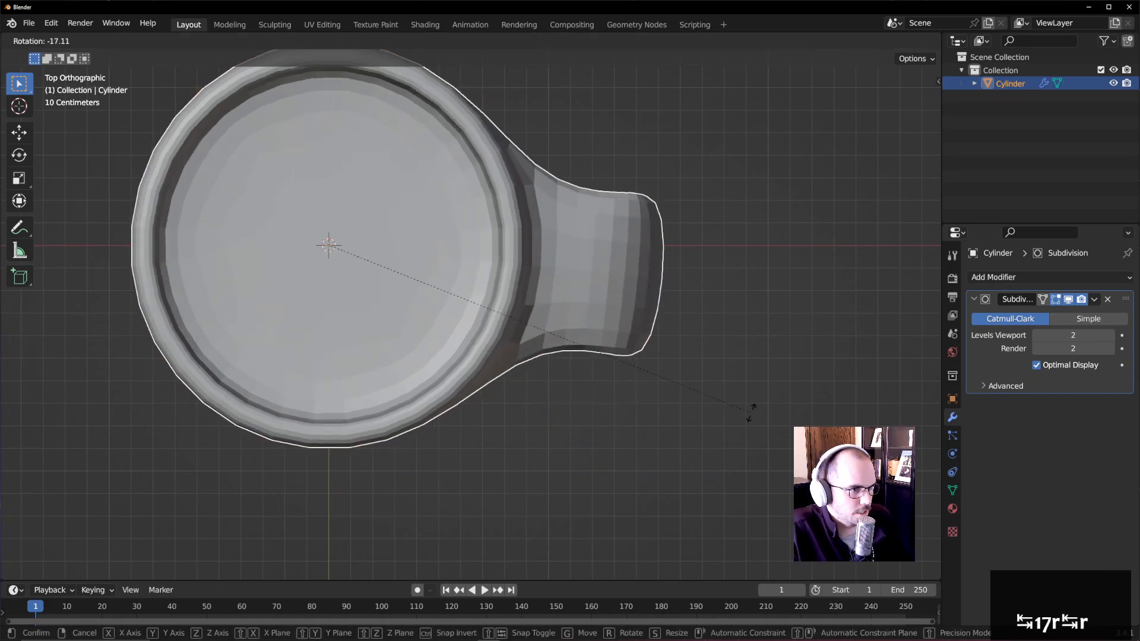
{"action": "left_click", "coordinate": [763, 369]}
- Select all the vertices of the handle's outer section in X-ray and scale them to 0.316 along Y
{"action": "key", "text": "Tab"}
{"action": "scroll", "coordinate": [697, 305], "scroll_direction": "up", "scroll_amount": 3}
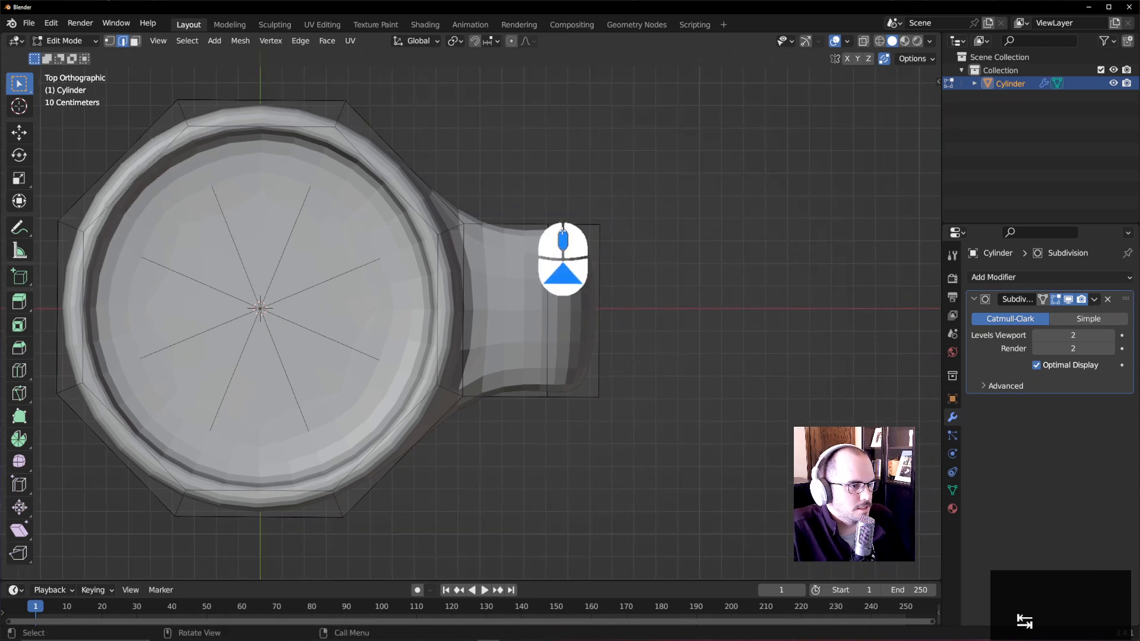
{"action": "key", "text": "alt+z"}
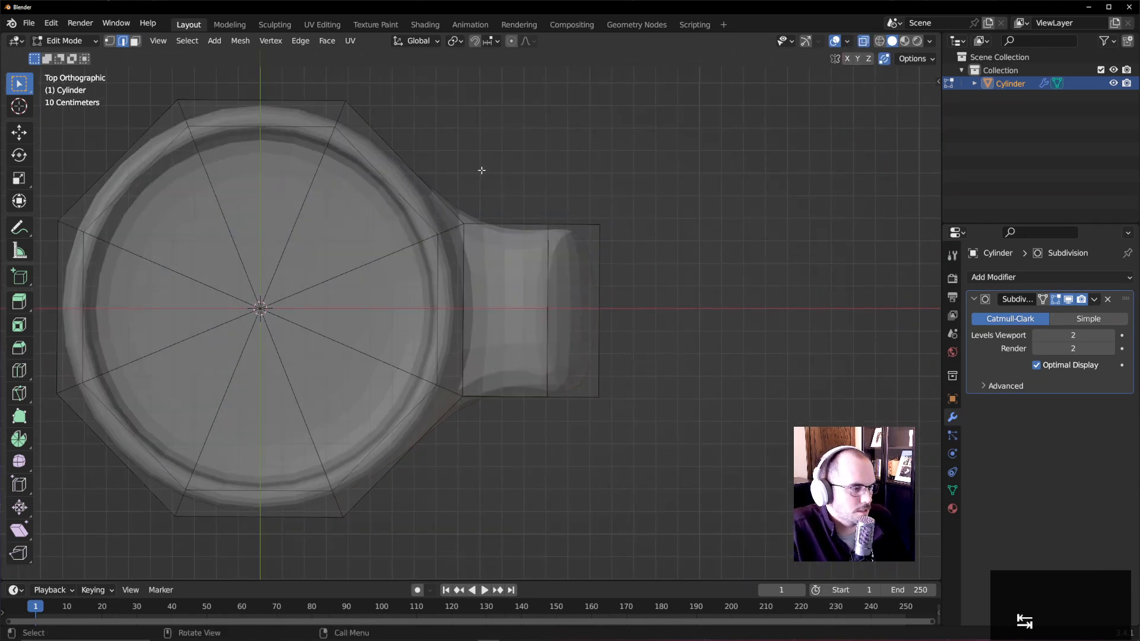
{"action": "key", "text": "1"}
{"action": "left_click_drag", "start_coordinate": [514, 177], "coordinate": [725, 496]}
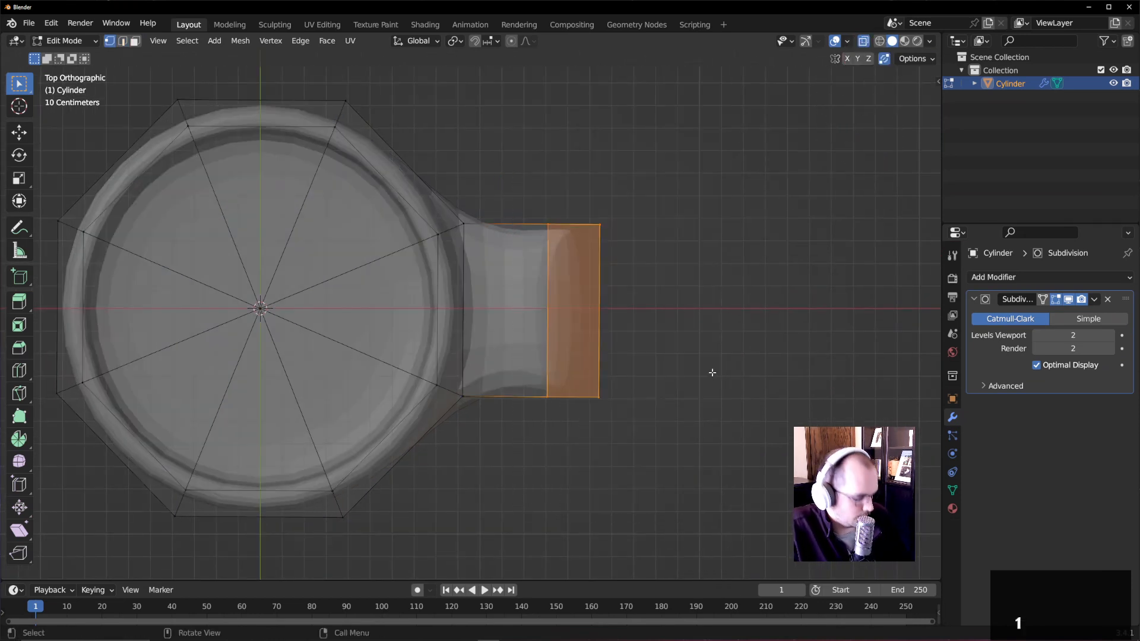
{"action": "key", "text": "s"}
{"action": "key", "text": "y"}
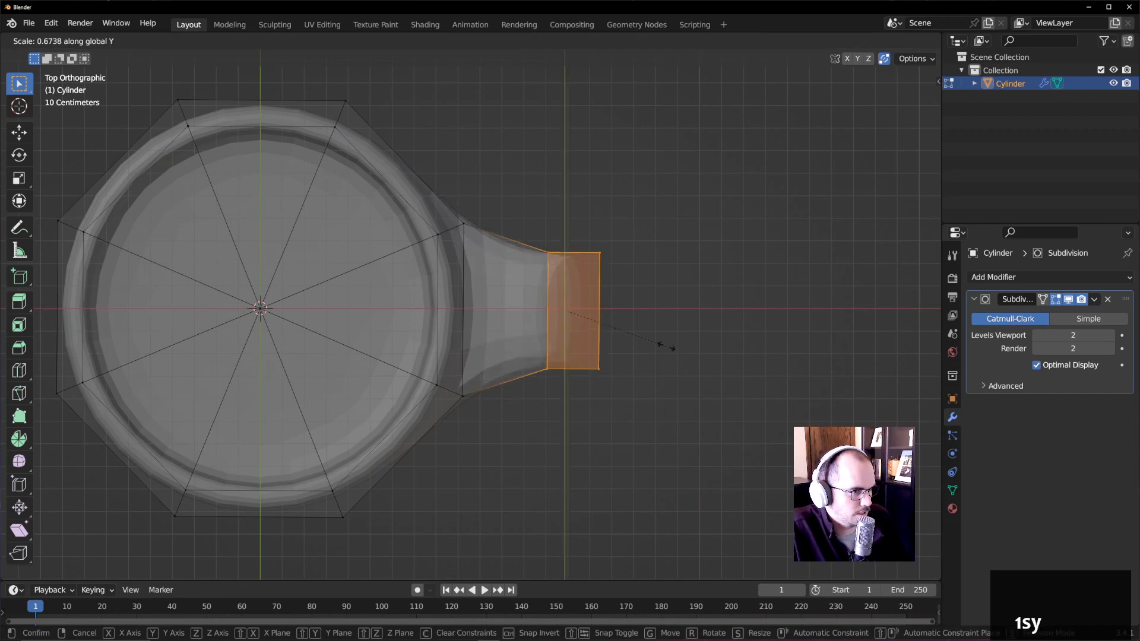
{"action": "left_click", "coordinate": [612, 340]}
{"action": "middle_click_drag", "start_coordinate": [606, 364], "coordinate": [596, 285]}
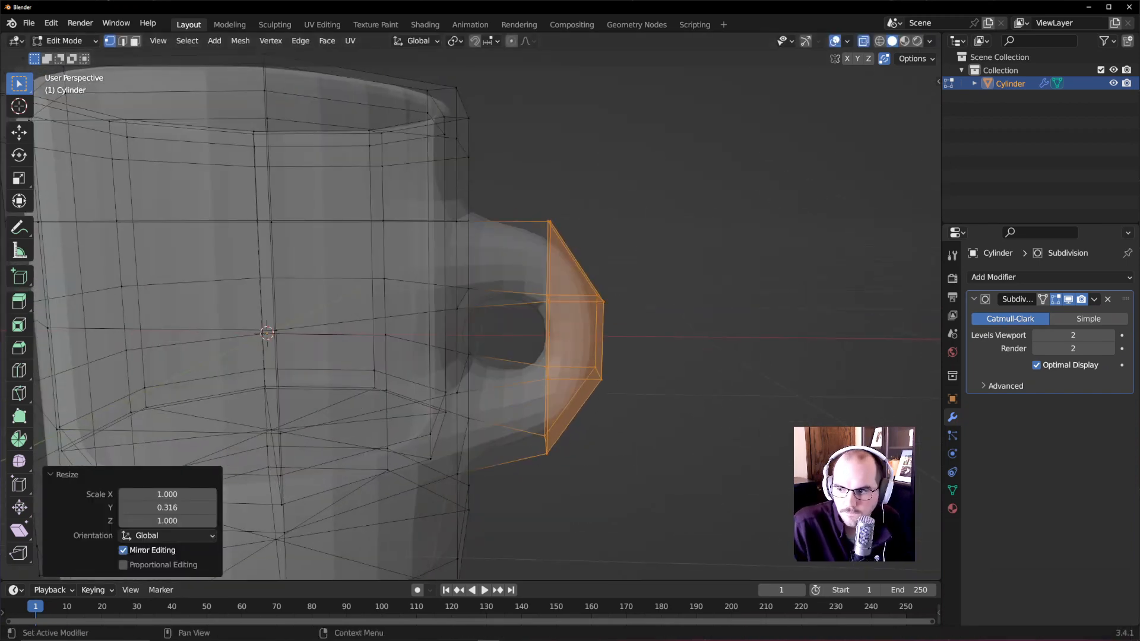
{"action": "key", "text": "Tab"}
{"action": "key", "text": "Tab"}
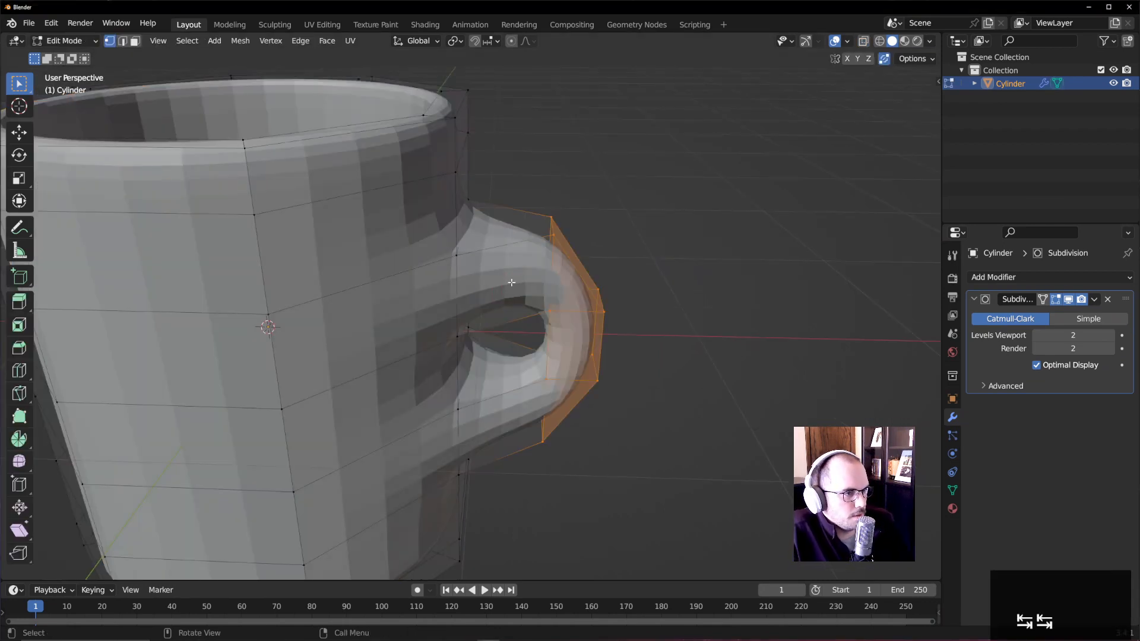
- Add a loop cut near the root of the upper handle arm, slid by a factor of 0.800, and scale it to 0.436
{"action": "key", "text": "ctrl+r"}
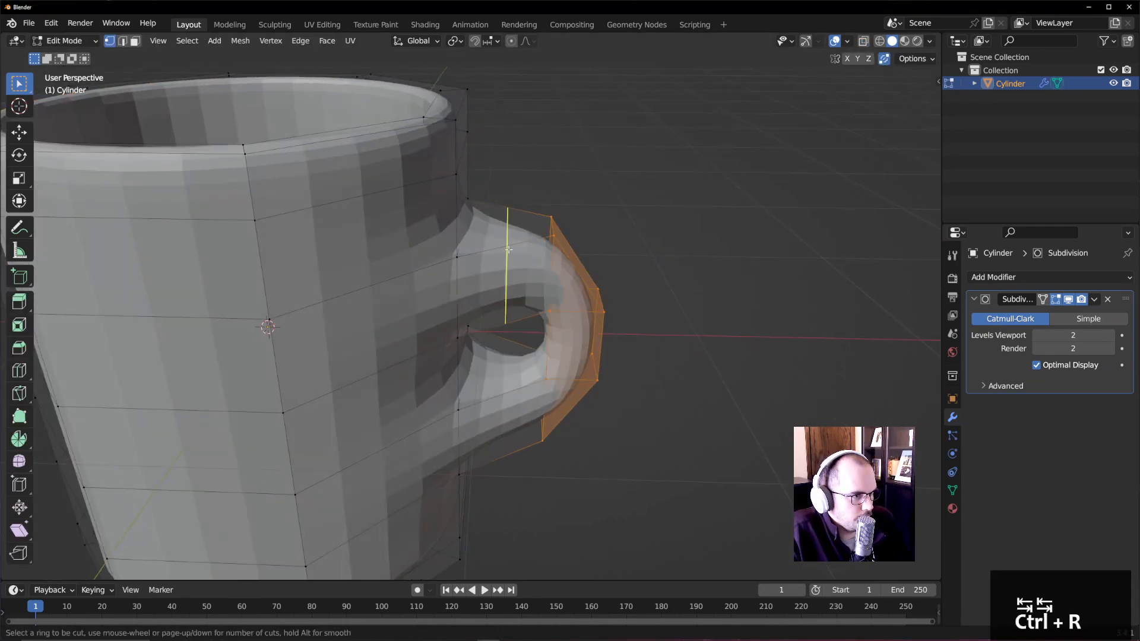
{"action": "left_click", "coordinate": [504, 249]}
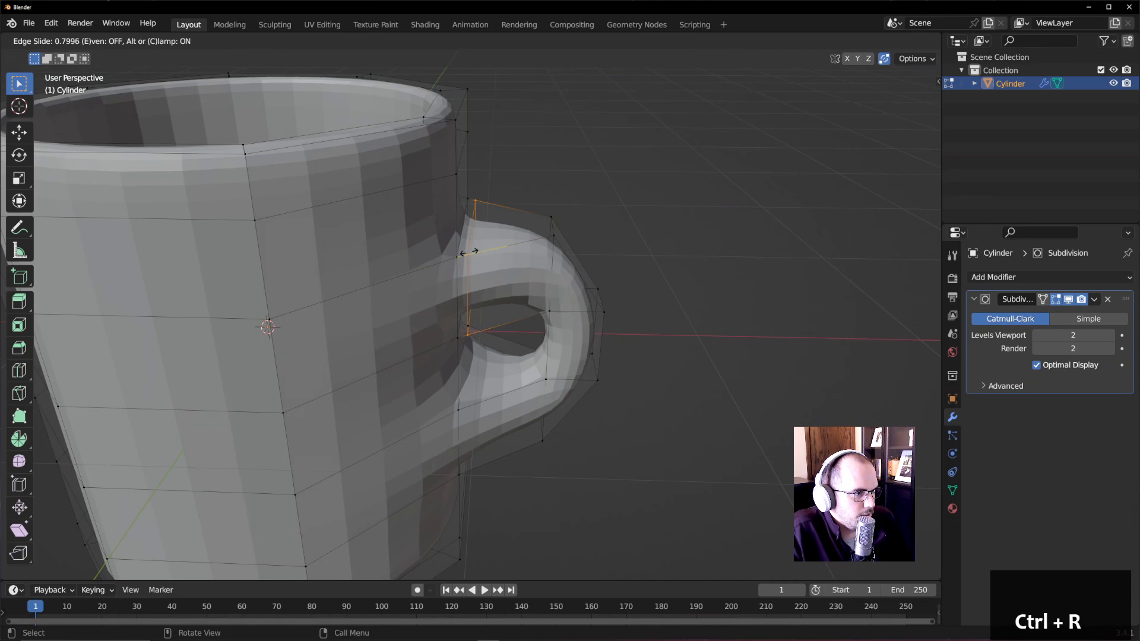
{"action": "left_click", "coordinate": [469, 252]}
{"action": "middle_click_drag", "start_coordinate": [732, 279], "coordinate": [712, 281]}
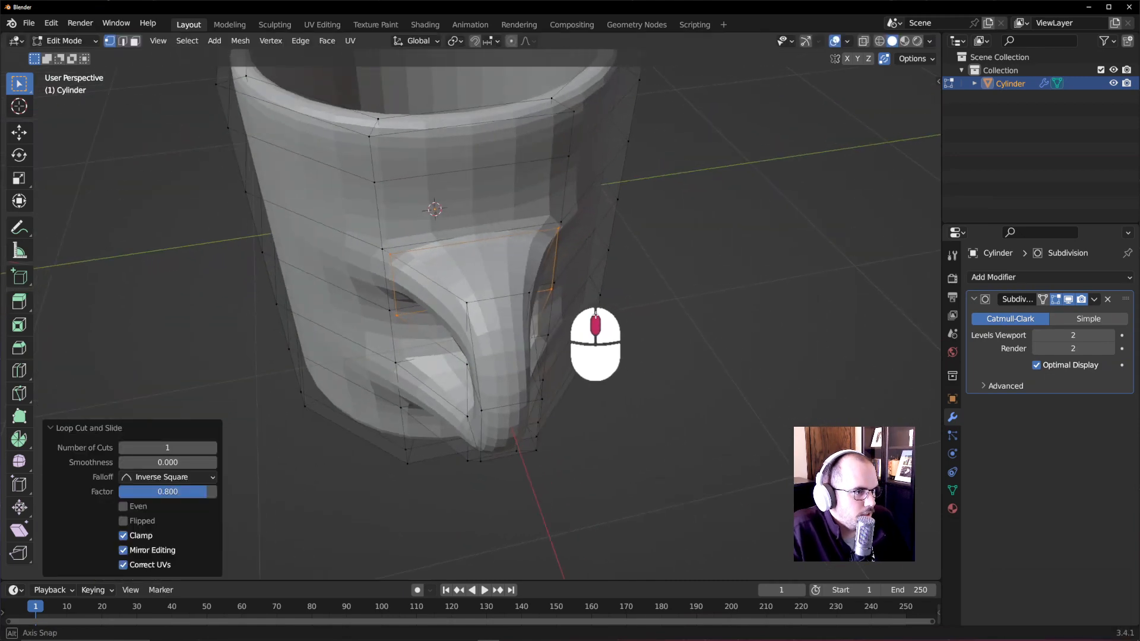
{"action": "key", "text": "s"}
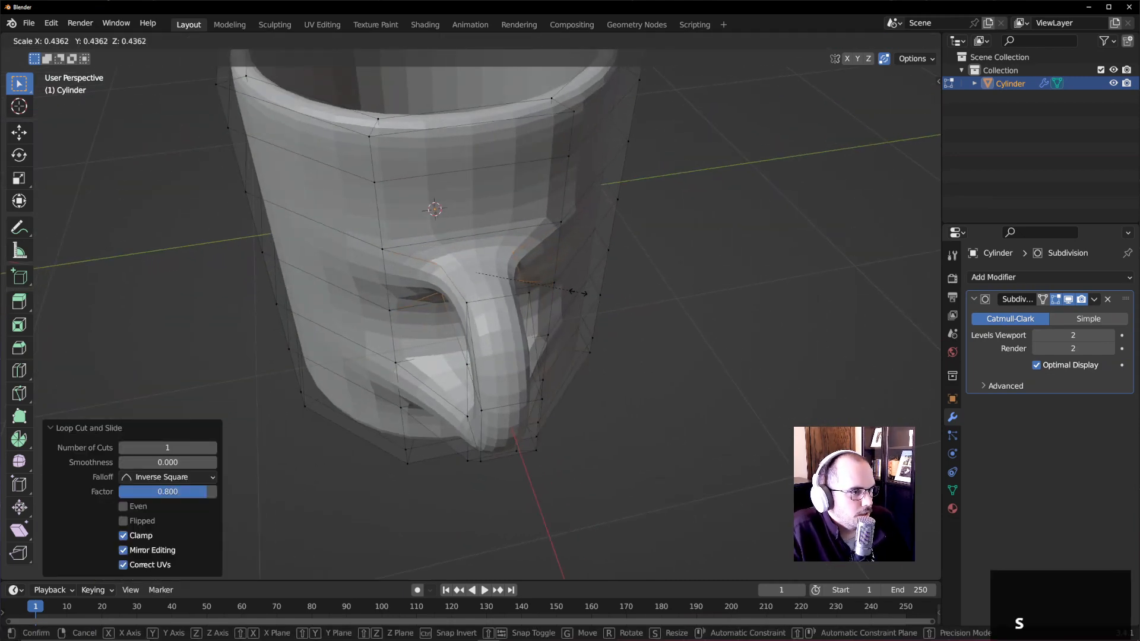
{"action": "left_click", "coordinate": [577, 293]}
{"action": "middle_click_drag", "start_coordinate": [577, 292], "coordinate": [735, 258]}
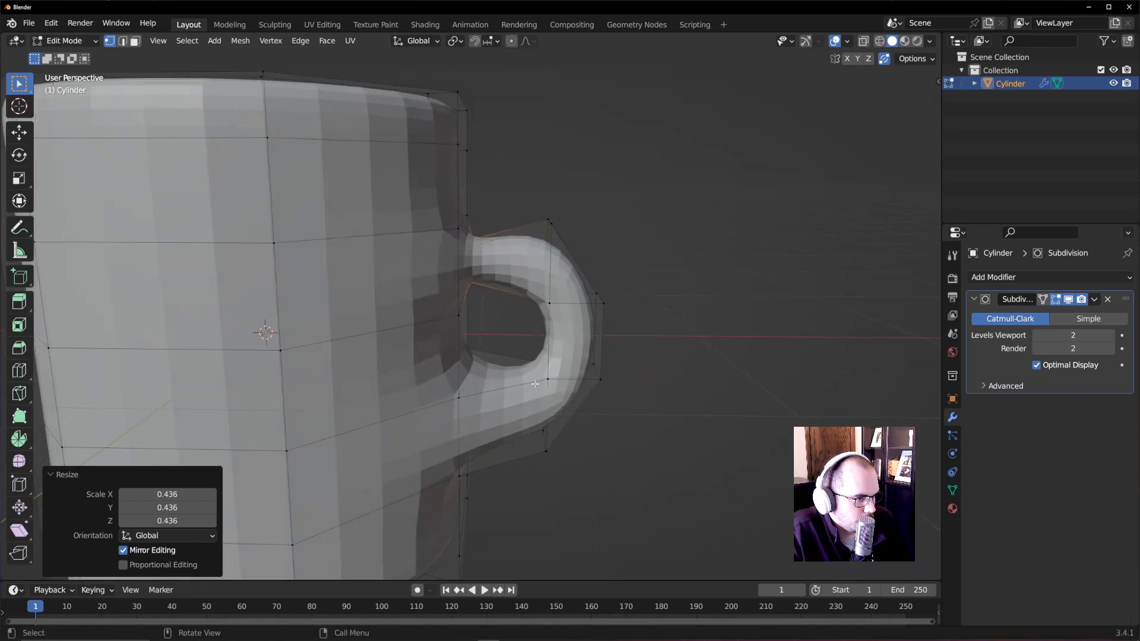
- Add a loop cut near the root of the lower handle arm, slid by a factor of 0.683, and scale it down
{"action": "key", "text": "ctrl+r"}
{"action": "left_click", "coordinate": [503, 385]}
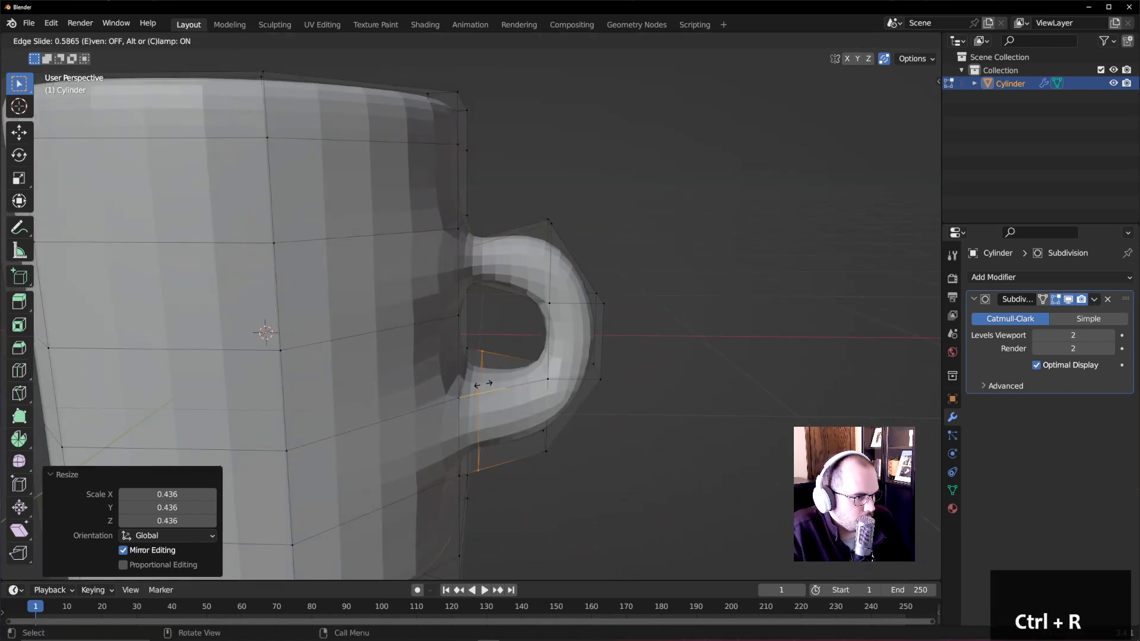
{"action": "left_click", "coordinate": [480, 384]}
{"action": "key", "text": "s"}
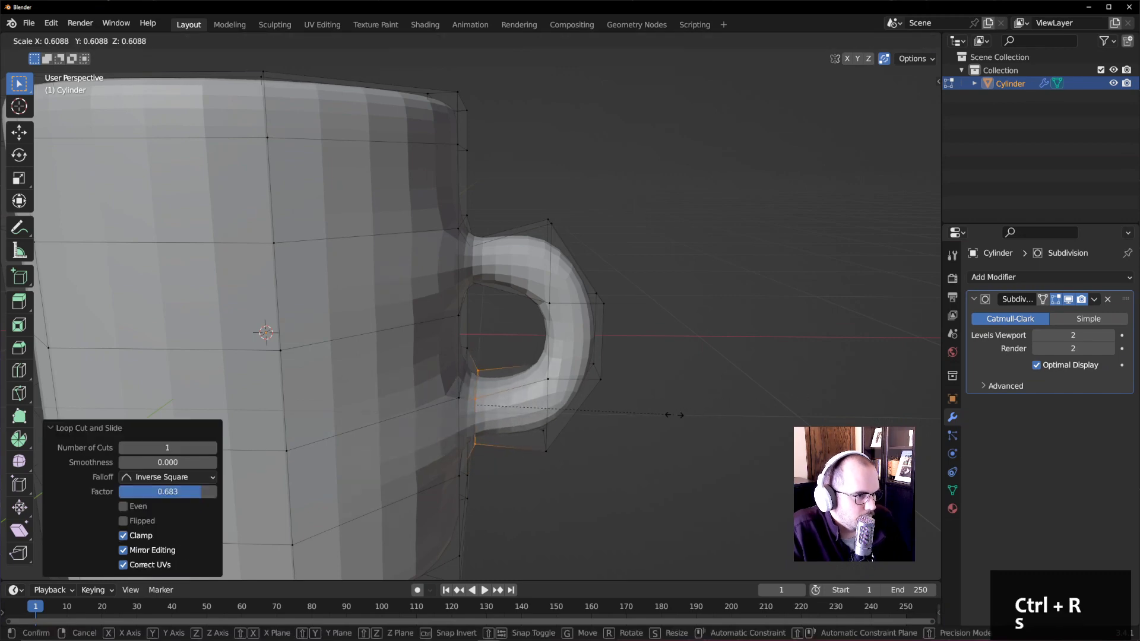
{"action": "left_click", "coordinate": [685, 412]}
{"action": "middle_click_drag", "start_coordinate": [683, 412], "coordinate": [651, 441]}
- Return to Object Mode and shade the mug smooth
{"action": "key", "text": "Tab"}
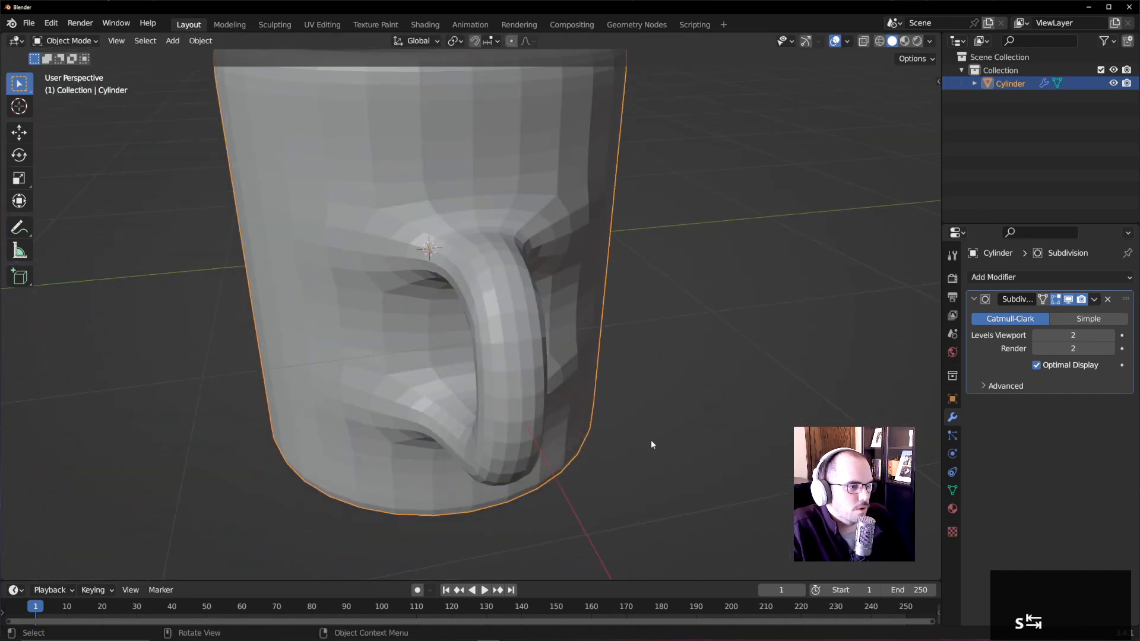
{"action": "scroll", "coordinate": [651, 444], "scroll_direction": "down", "scroll_amount": 5}
{"action": "middle_click_drag", "start_coordinate": [554, 433], "coordinate": [590, 377]}
{"action": "right_click", "coordinate": [372, 335]}
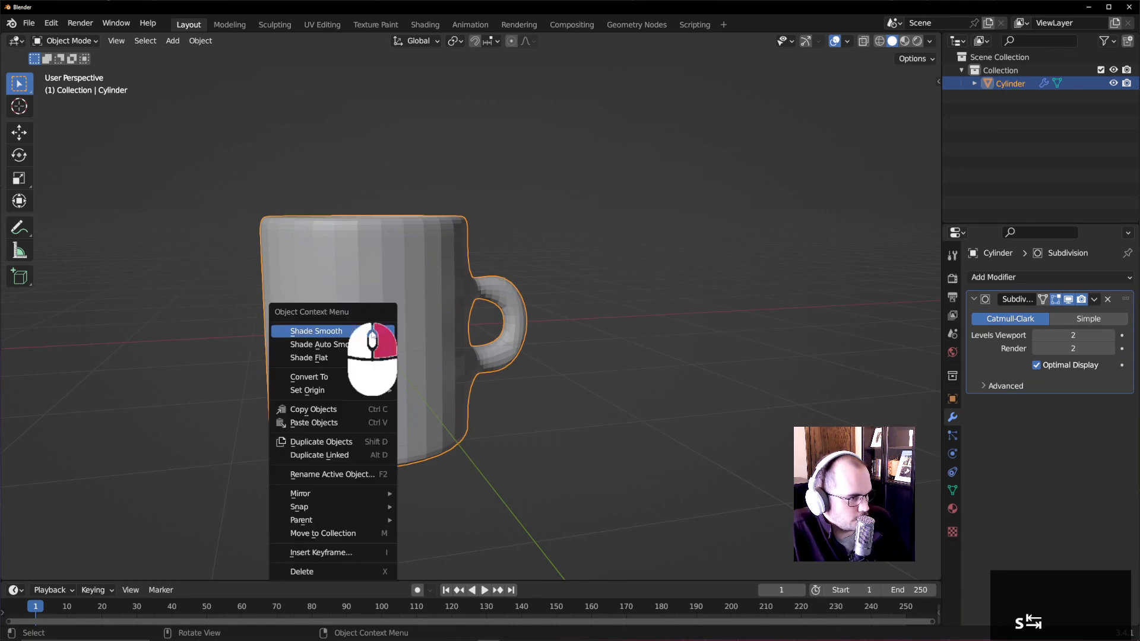
{"action": "left_click", "coordinate": [372, 336]}
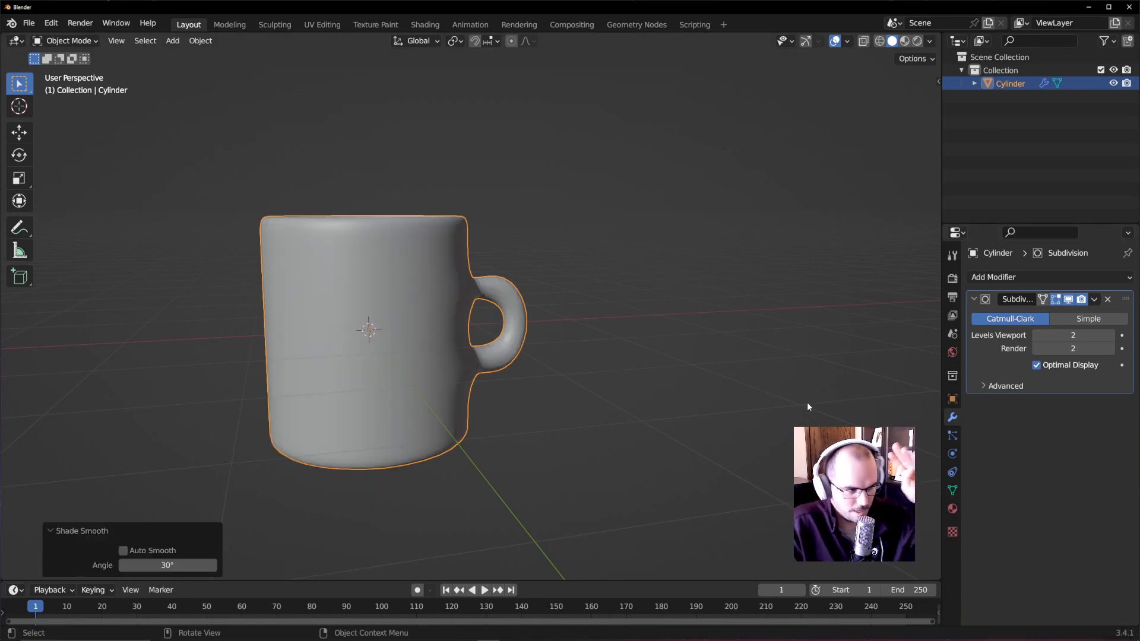
- Add an Array modifier to the mug and set its fixed count to 4
{"action": "left_click", "coordinate": [972, 299]}
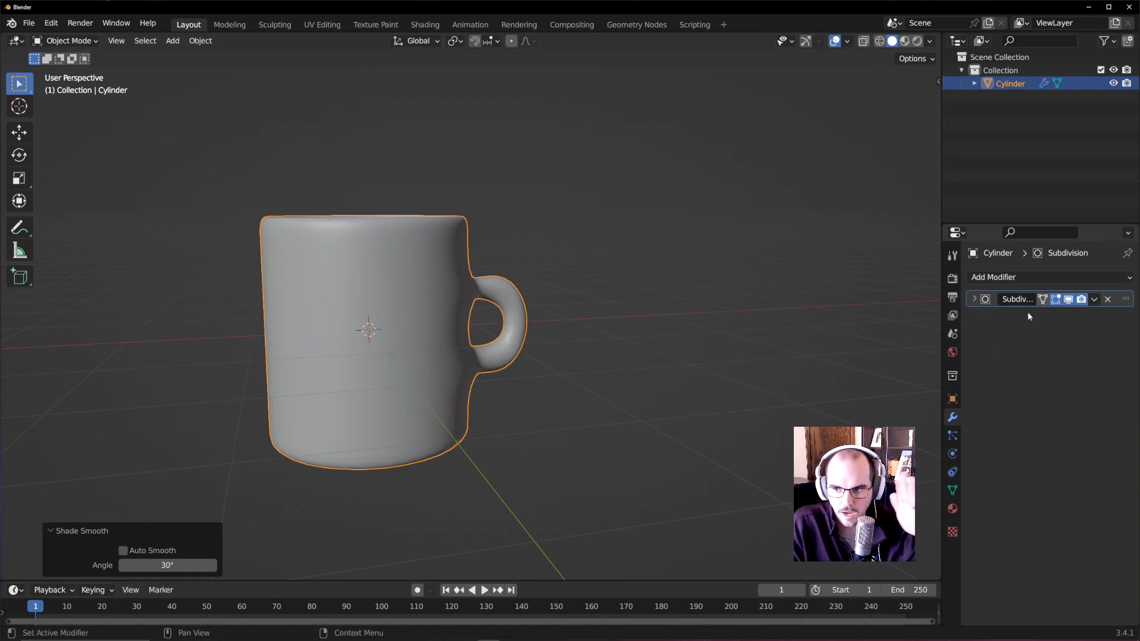
{"action": "middle_click_drag", "start_coordinate": [362, 330], "coordinate": [423, 337]}
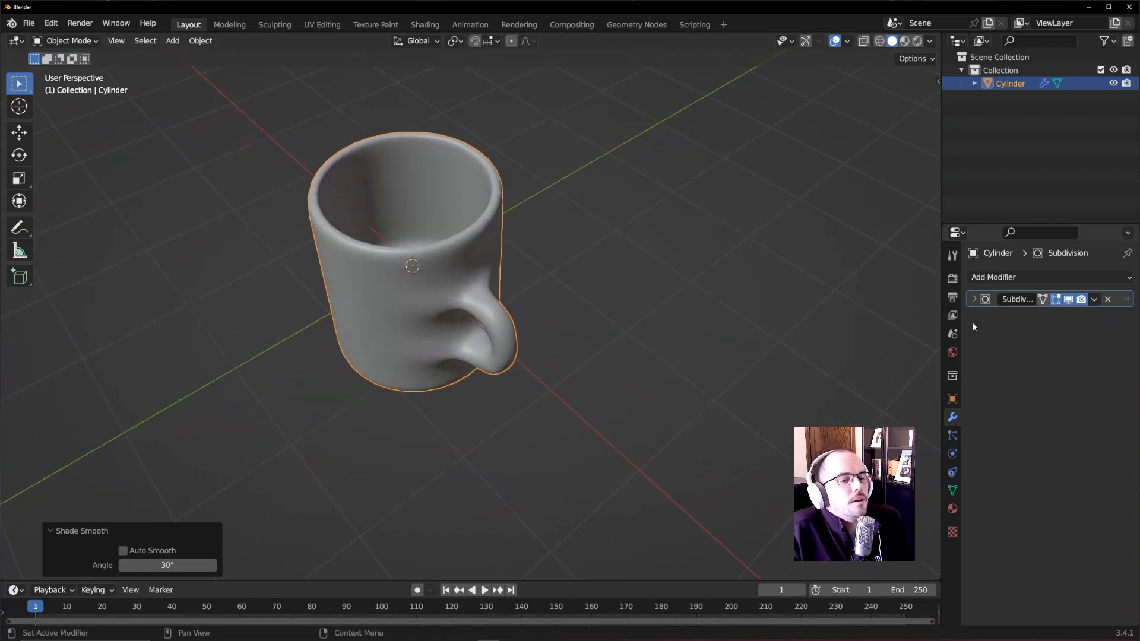
{"action": "left_click", "coordinate": [1017, 278]}
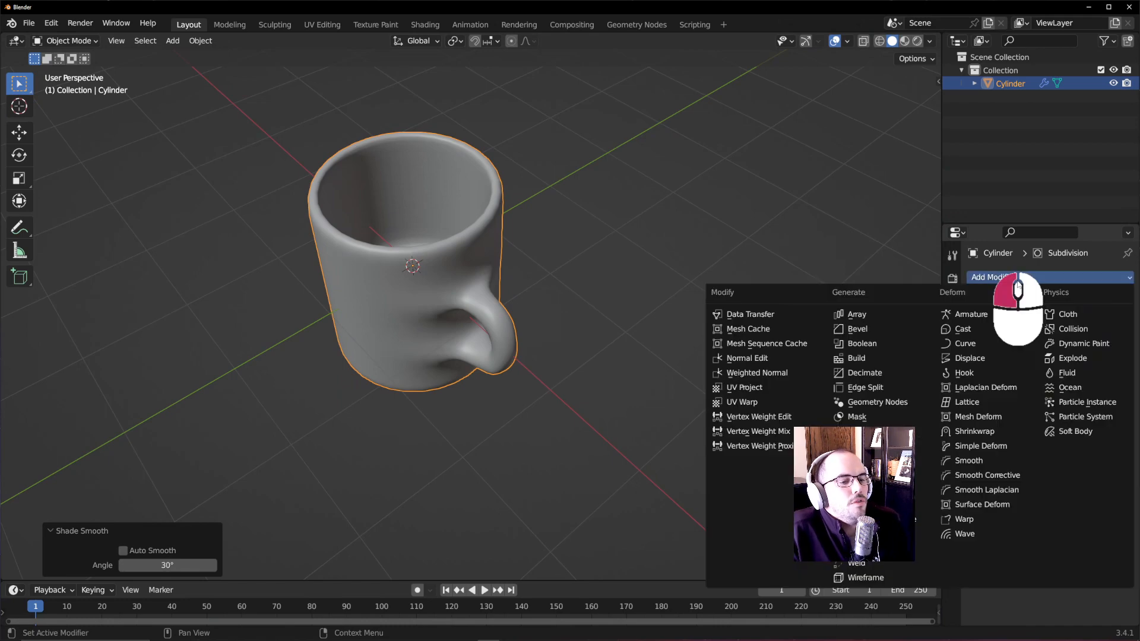
{"action": "left_click", "coordinate": [868, 313]}
{"action": "scroll", "coordinate": [550, 383], "scroll_direction": "down", "scroll_amount": 5}
{"action": "middle_click_drag", "start_coordinate": [552, 384], "coordinate": [635, 408]}
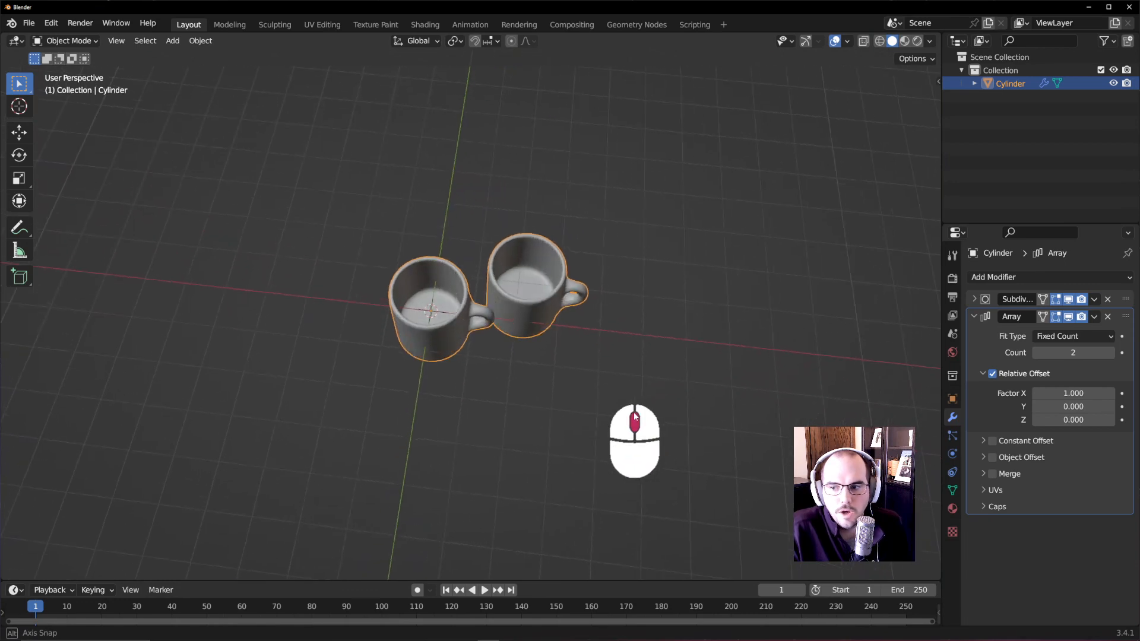
{"action": "left_click_drag", "start_coordinate": [1095, 353], "coordinate": [606, 352]}
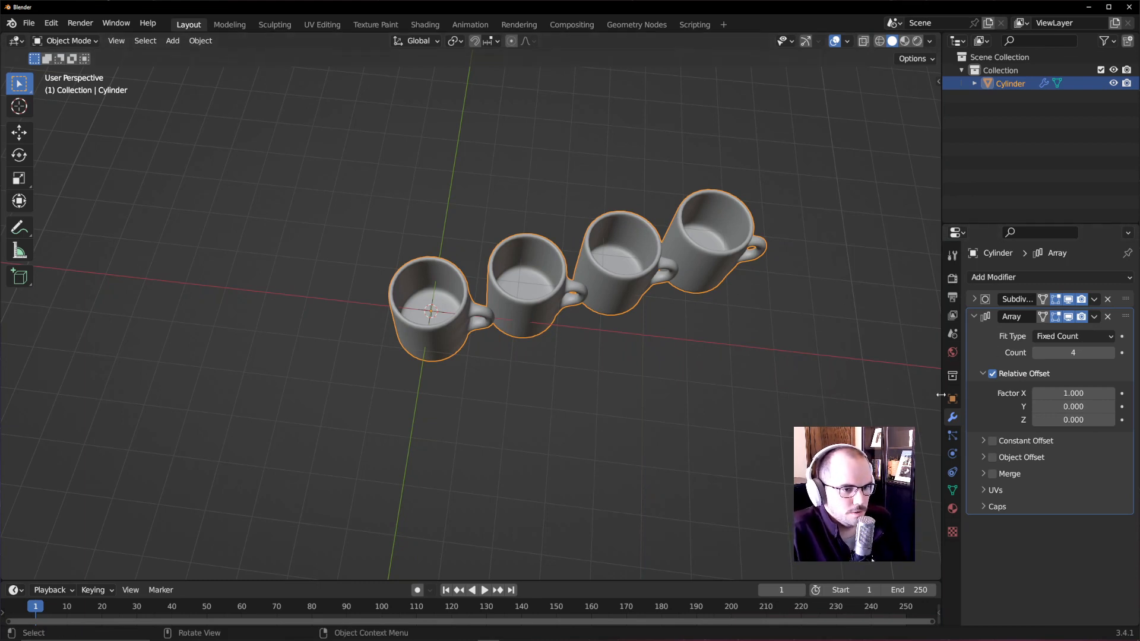
- Apply all transforms to the mug so that the array follows the X axis
{"action": "middle_click_drag", "start_coordinate": [629, 334], "coordinate": [804, 380]}
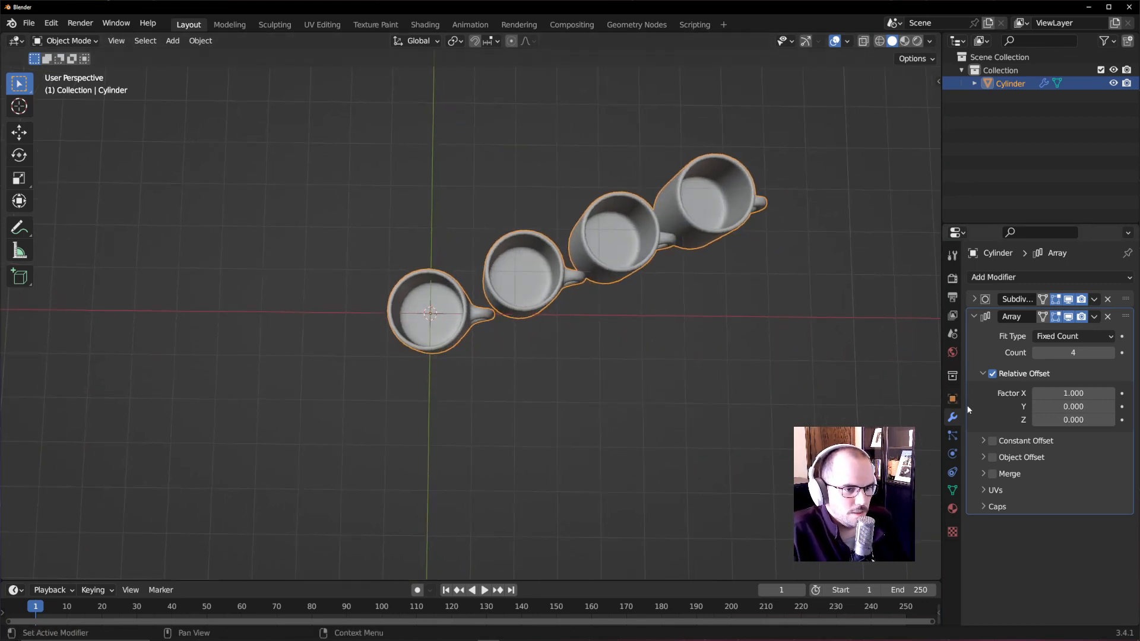
{"action": "left_click", "coordinate": [952, 399]}
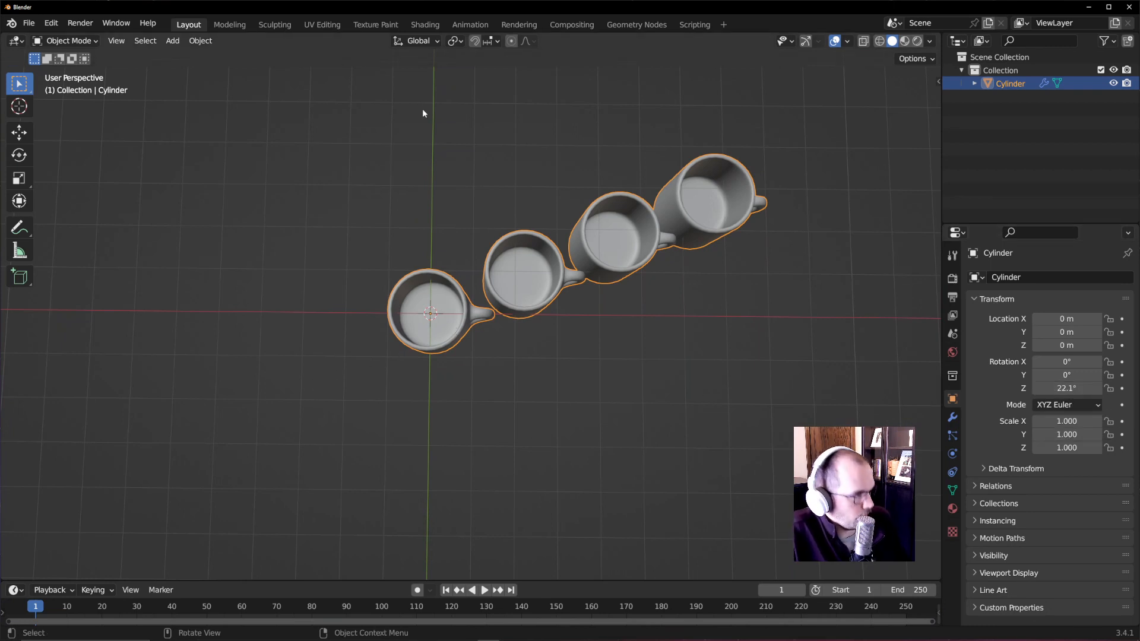
{"action": "left_click", "coordinate": [200, 40]}
{"action": "mouse_move", "coordinate": [251, 106]}
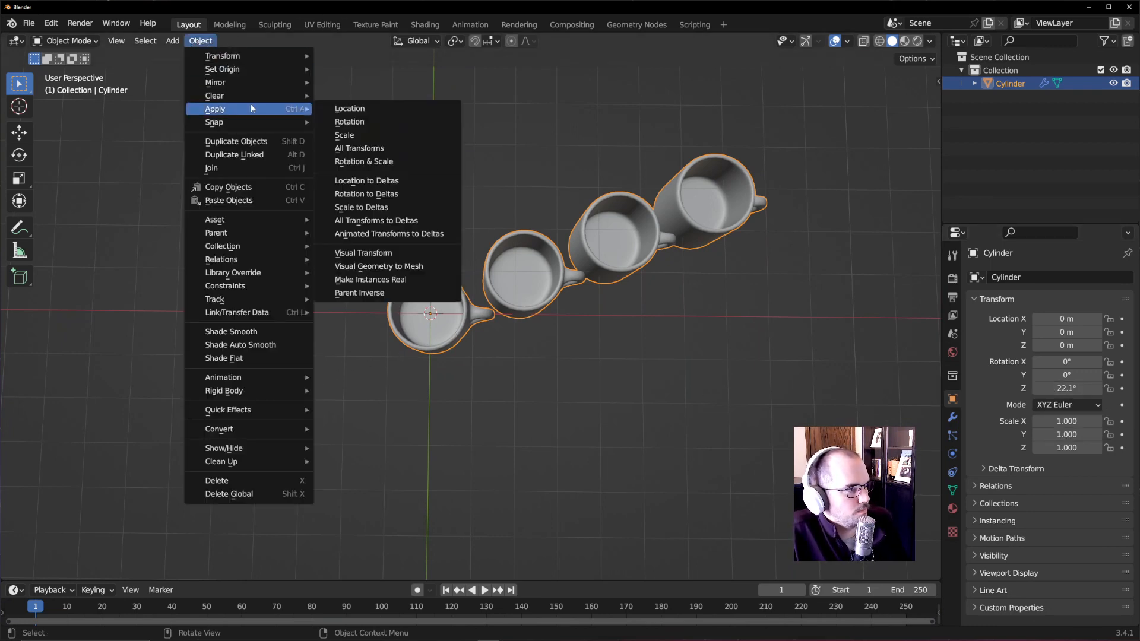
{"action": "left_click", "coordinate": [416, 148]}
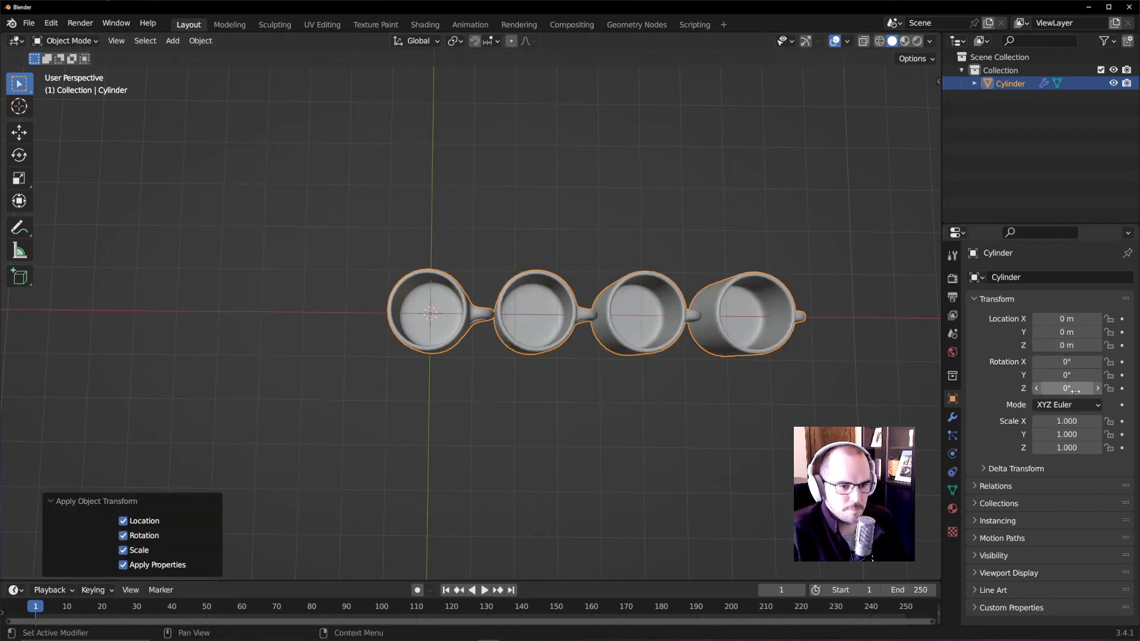
{"action": "middle_click_drag", "start_coordinate": [643, 419], "coordinate": [611, 295]}
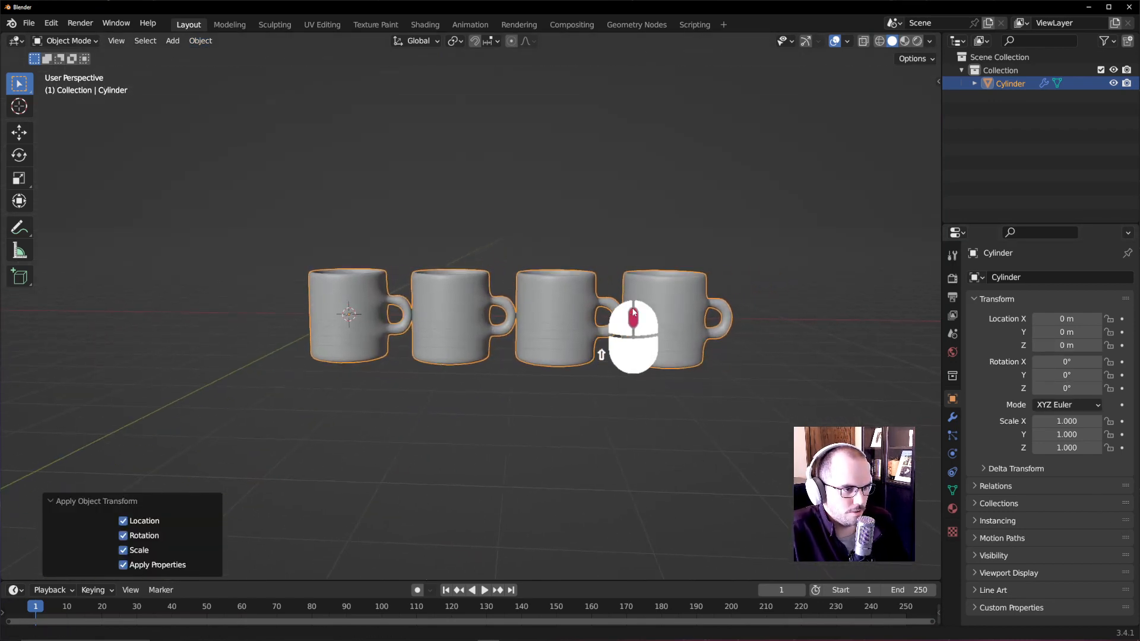
- Set the Array modifier's count to 5
{"action": "left_click", "coordinate": [952, 418]}
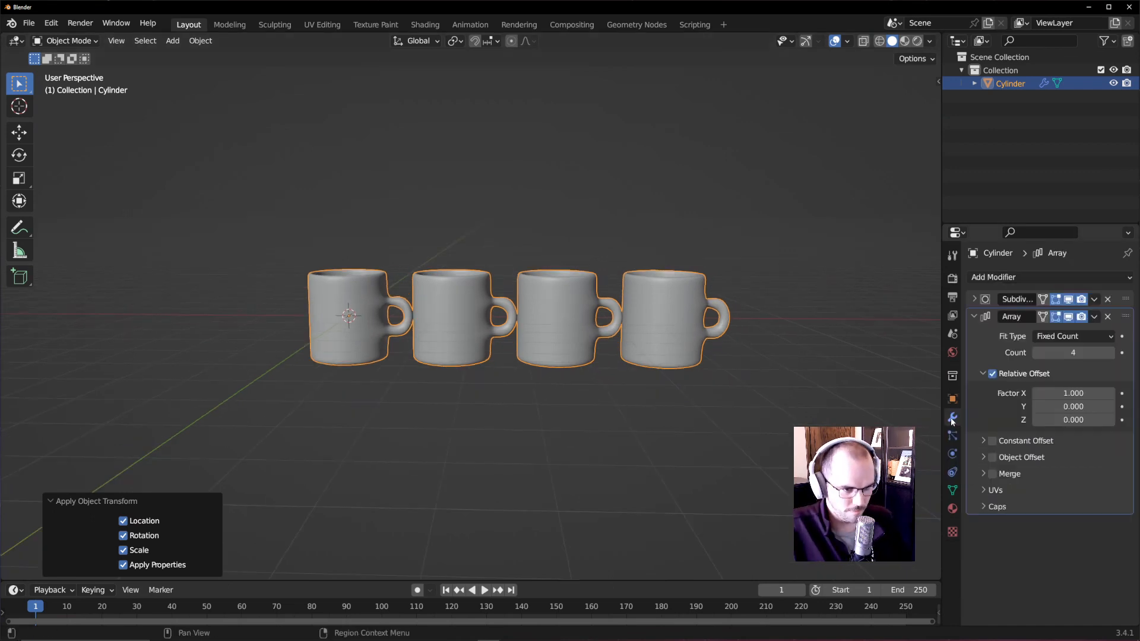
{"action": "left_click", "coordinate": [1111, 353]}
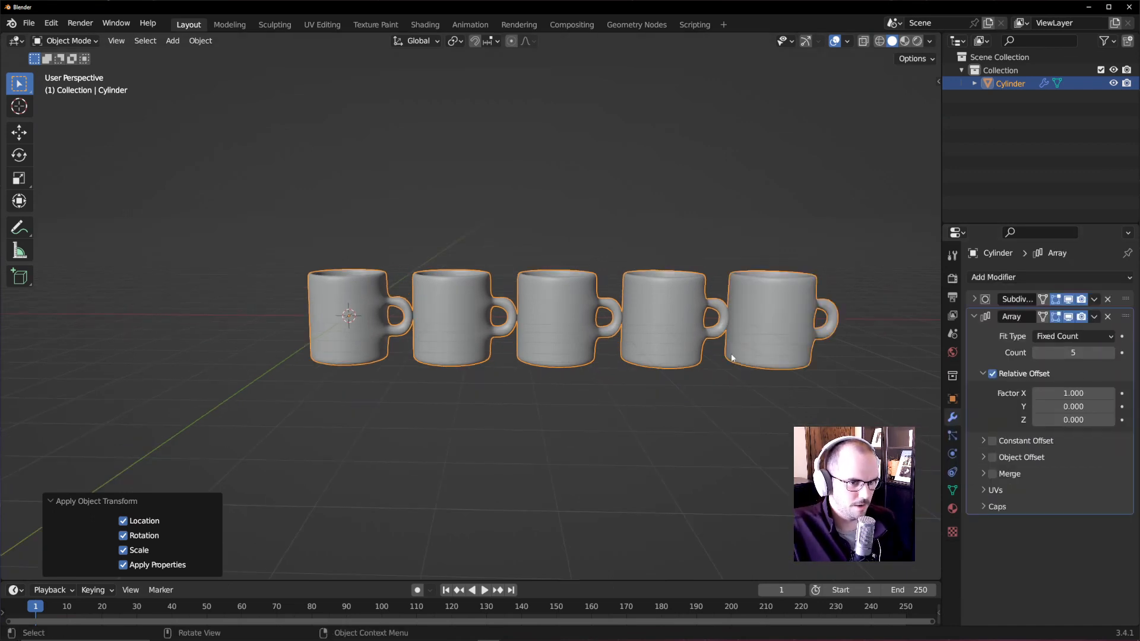
{"action": "left_click", "coordinate": [1036, 354]}
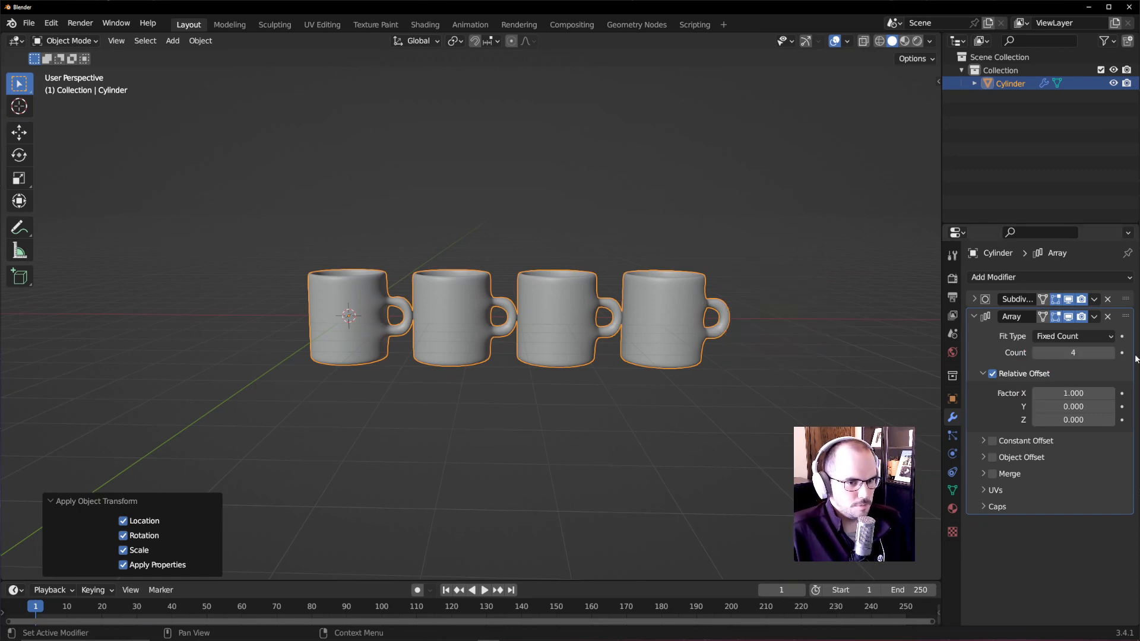
{"action": "left_click", "coordinate": [1112, 353]}
{"action": "left_click", "coordinate": [552, 342]}
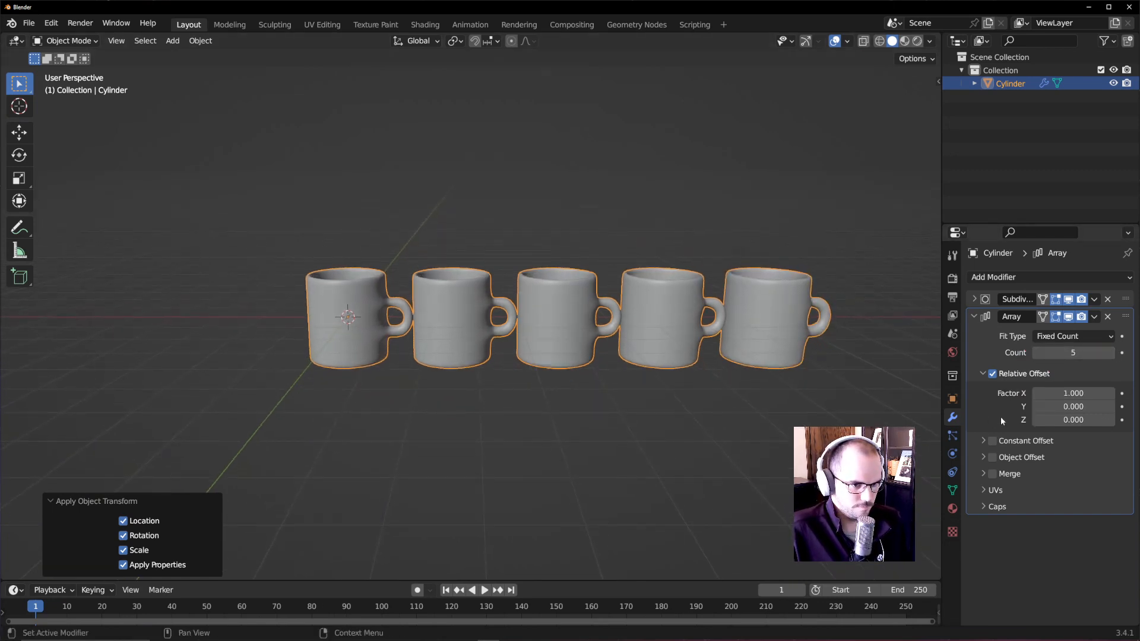
- Set the Array modifier's relative offset factor X to 1.1 to space the mugs apart
{"action": "mouse_move", "coordinate": [1068, 393]}
{"action": "left_mouse_down"}
{"action": "mouse_move", "coordinate": [1098, 393]}
{"action": "mouse_move", "coordinate": [1061, 397]}
{"action": "left_mouse_up"}
{"action": "left_click", "coordinate": [1061, 394]}
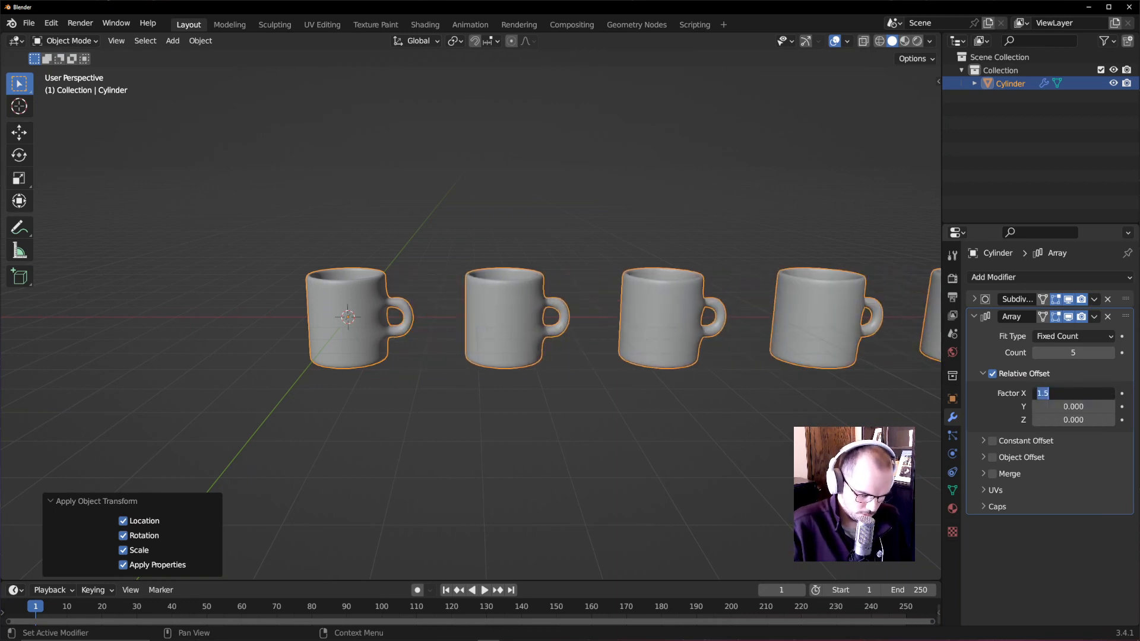
{"action": "type", "text": "1.1"}
{"action": "key", "text": "Return"}
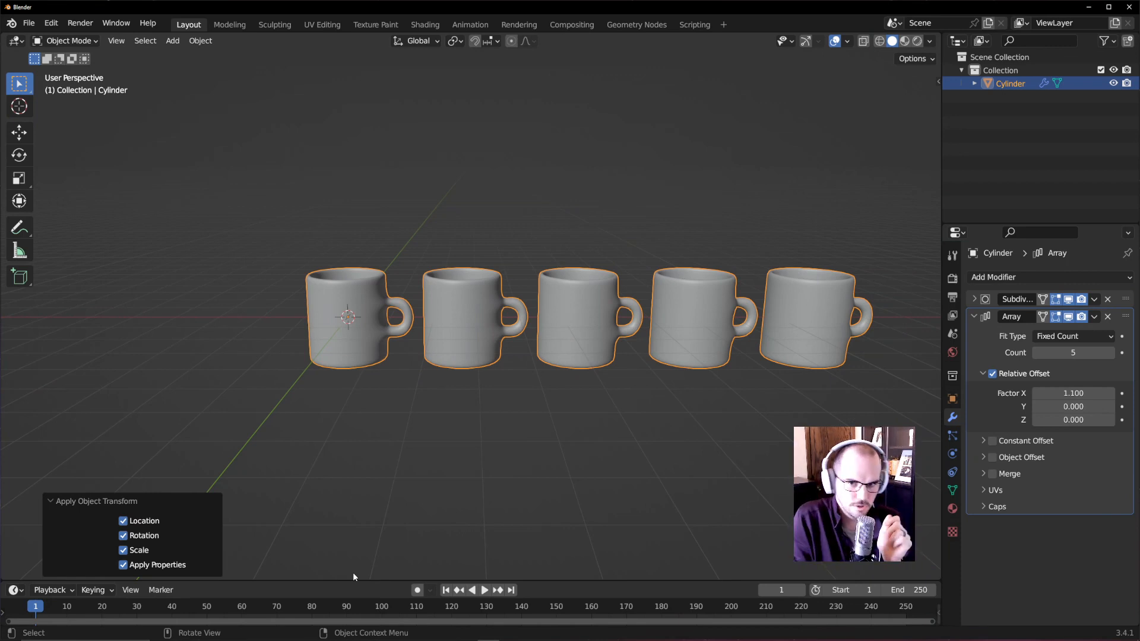
- Apply the Subdivision modifier to the mug, keeping only the Array modifier in the stack
{"action": "left_click", "coordinate": [972, 316]}
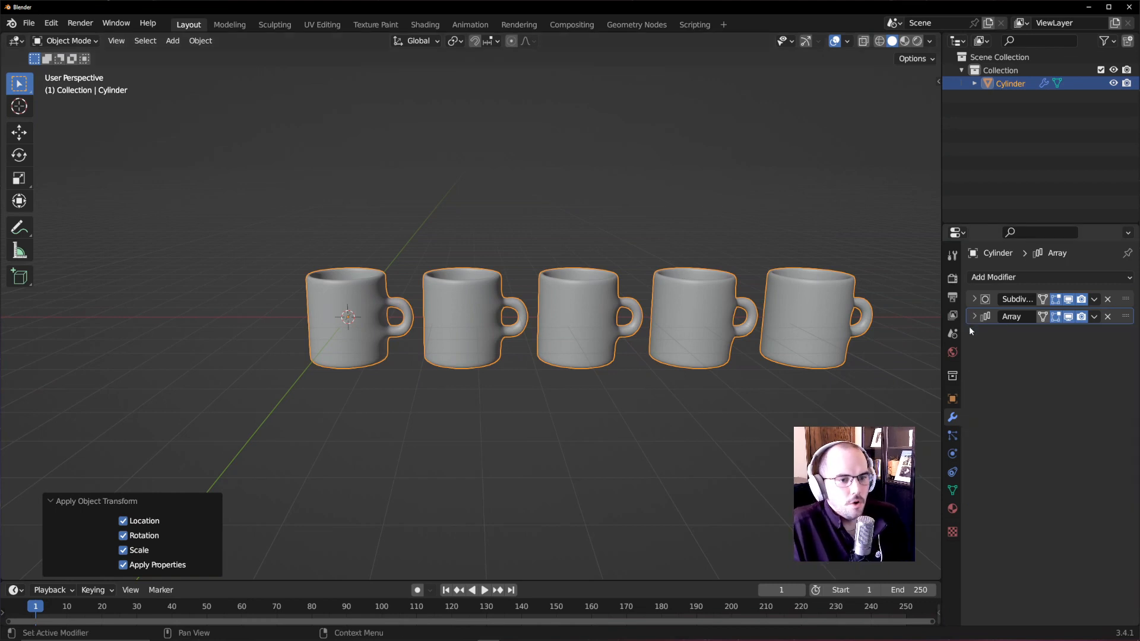
{"action": "left_click", "coordinate": [1094, 299]}
{"action": "left_click", "coordinate": [1029, 316]}
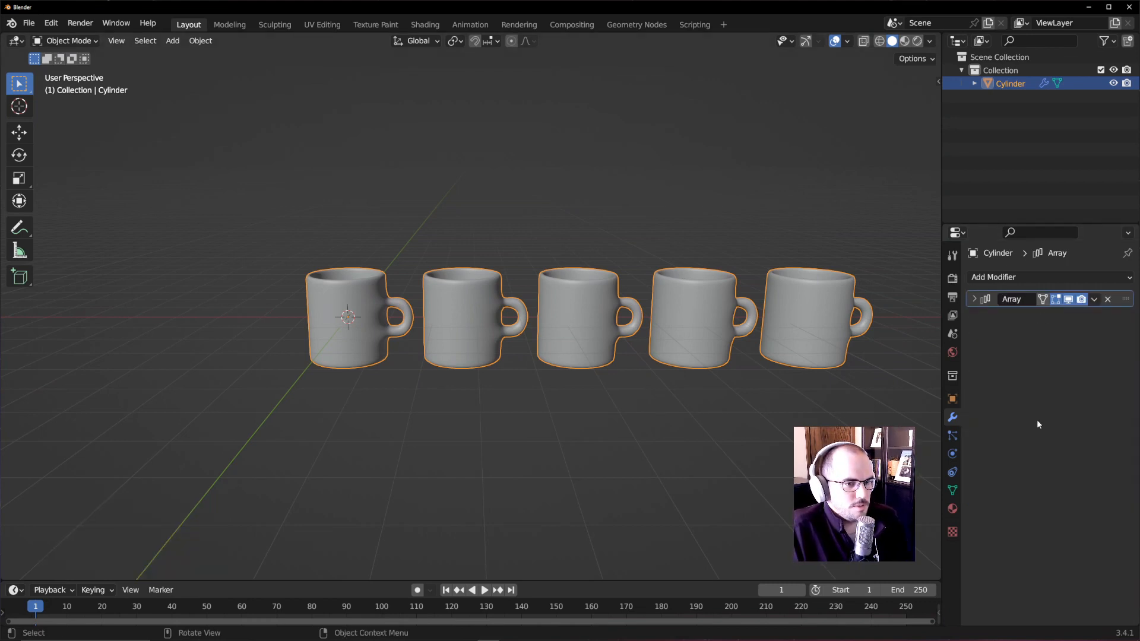
{"action": "left_click", "coordinate": [952, 352]}
{"action": "left_click", "coordinate": [952, 418]}
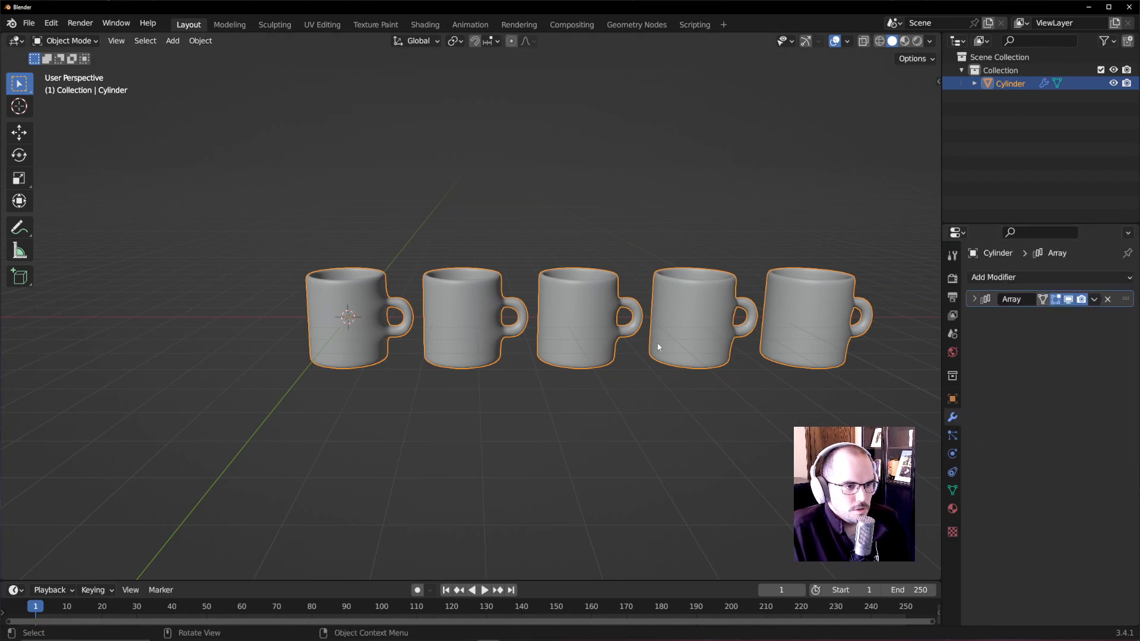
{"action": "middle_click_drag", "start_coordinate": [657, 344], "coordinate": [687, 379]}
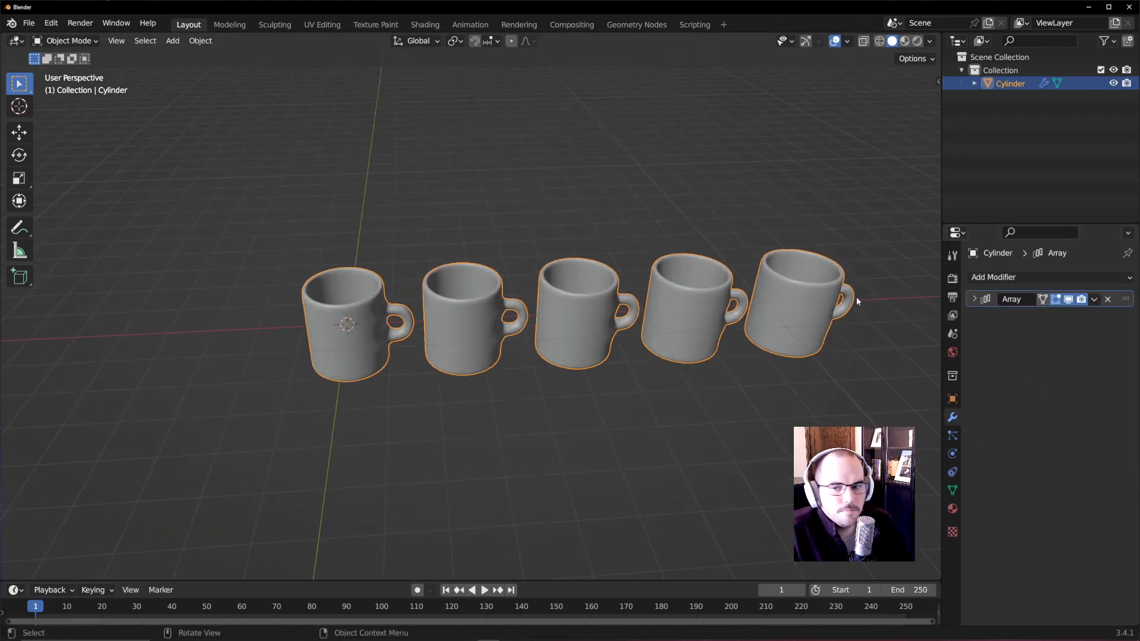
- Add a second Array modifier to the row of mugs and set its relative offset factor X to 0
{"action": "left_click", "coordinate": [1041, 281]}
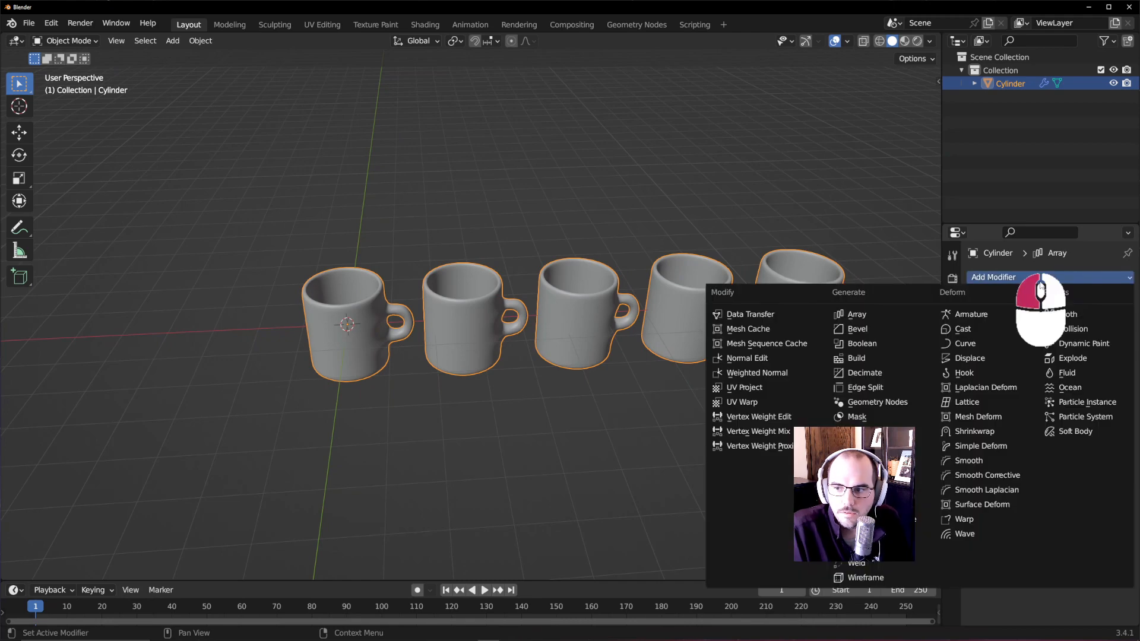
{"action": "left_click", "coordinate": [858, 314]}
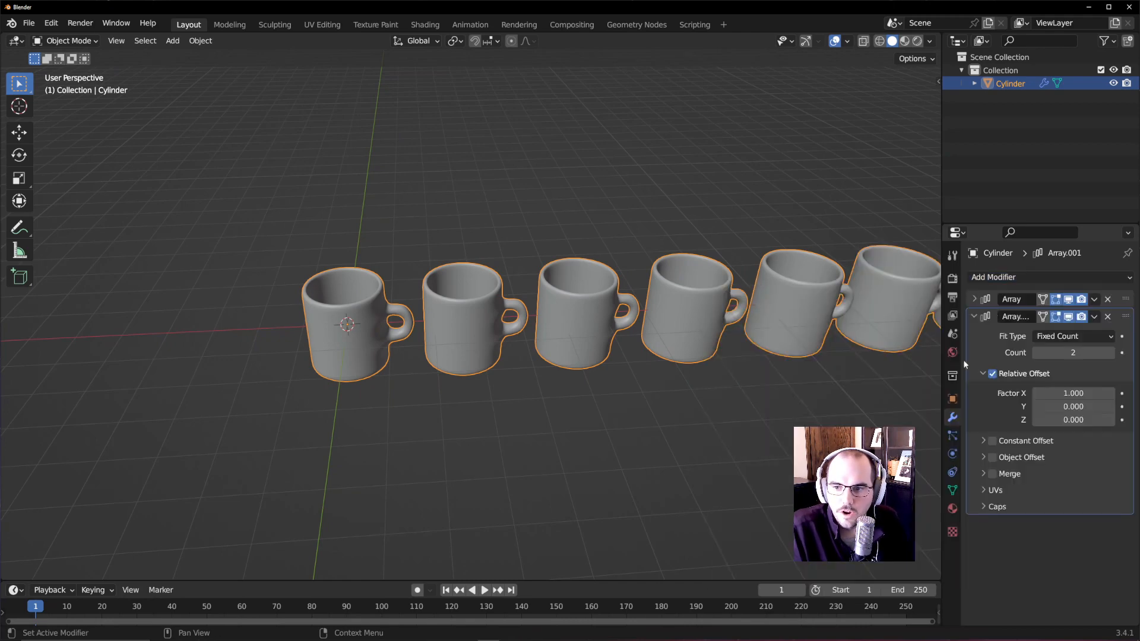
{"action": "scroll", "coordinate": [713, 354], "scroll_direction": "down", "scroll_amount": 6}
{"action": "scroll", "coordinate": [798, 347], "scroll_direction": "up", "scroll_amount": 2}
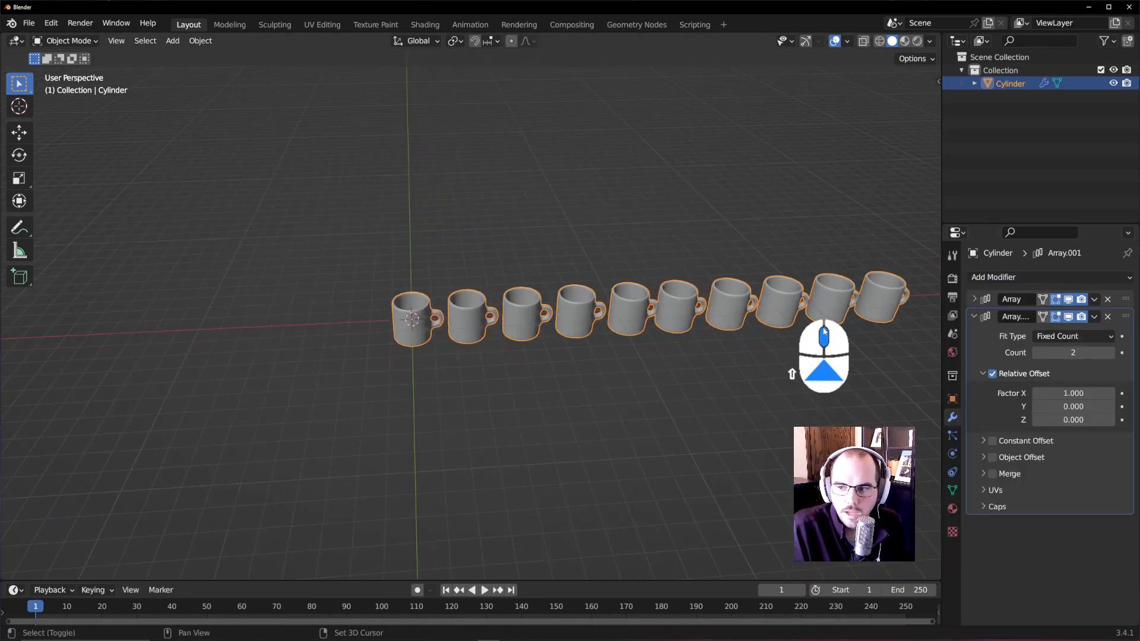
{"action": "middle_click_drag", "start_coordinate": [816, 324], "coordinate": [662, 347], "text": "shift"}
{"action": "left_click", "coordinate": [1066, 391]}
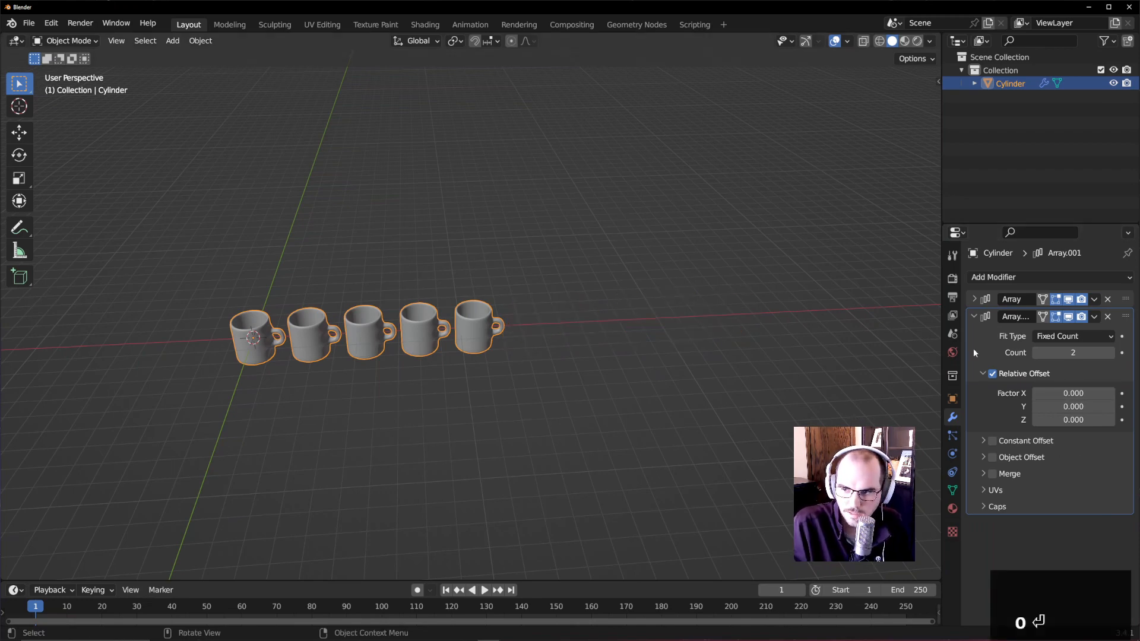
- Set the second Array modifier's relative offset factor Y to 1.1 to form a second row of mugs
{"action": "left_click", "coordinate": [1090, 406]}
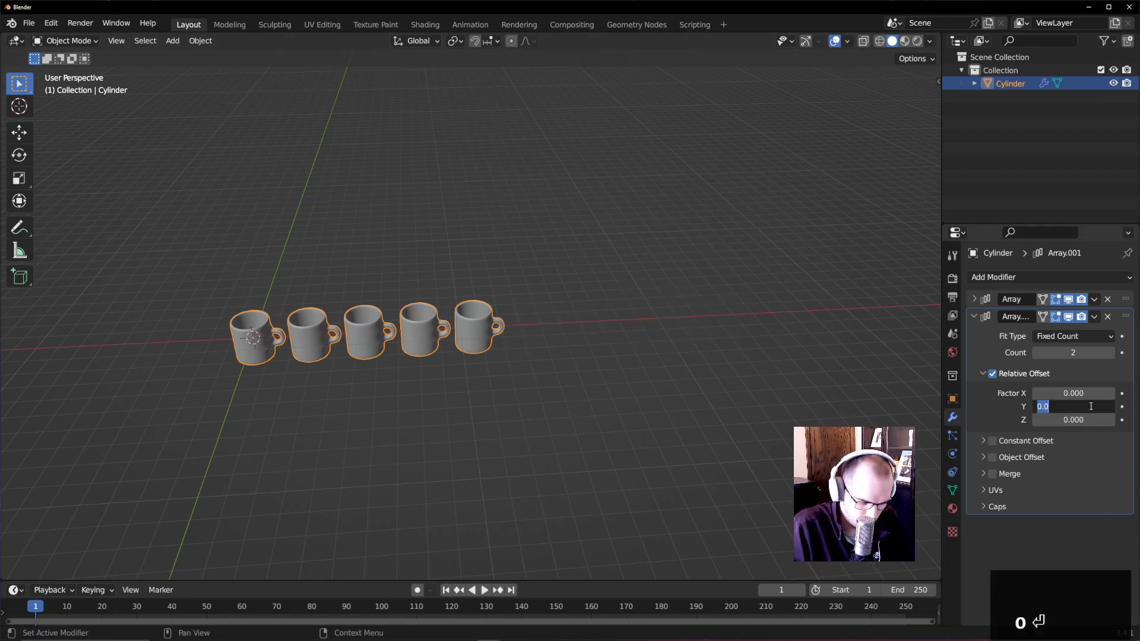
{"action": "type", "text": "1.1"}
{"action": "key", "text": "Return"}
{"action": "middle_click_drag", "start_coordinate": [817, 250], "coordinate": [727, 323]}
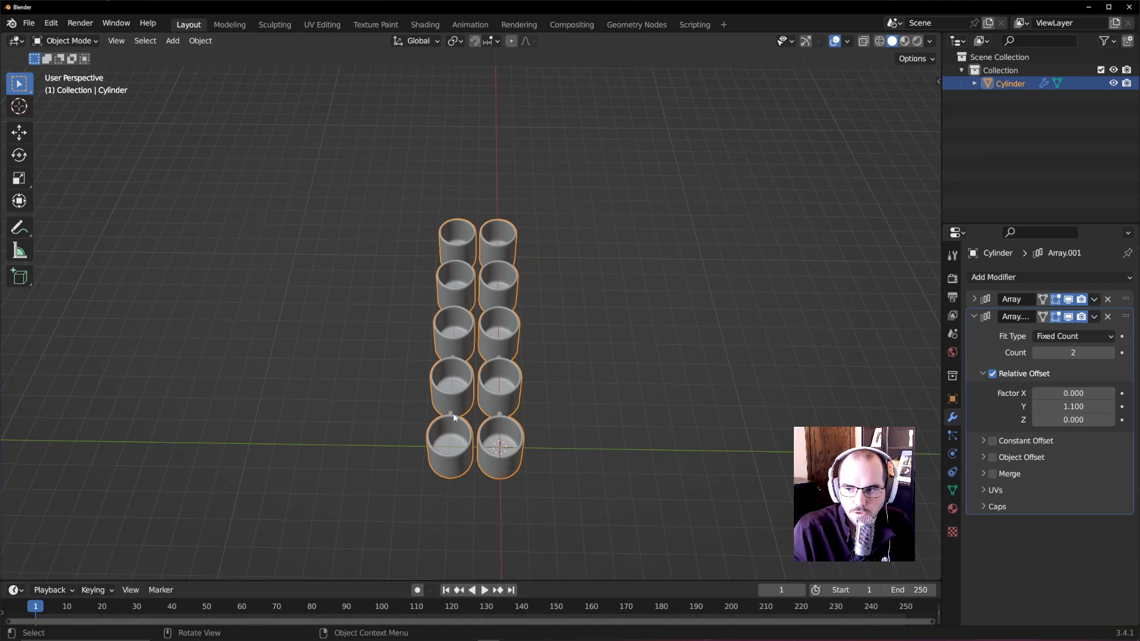
- Try higher counts on the second Array modifier, return it to 2, and collapse the modifier settings
{"action": "left_click", "coordinate": [974, 316]}
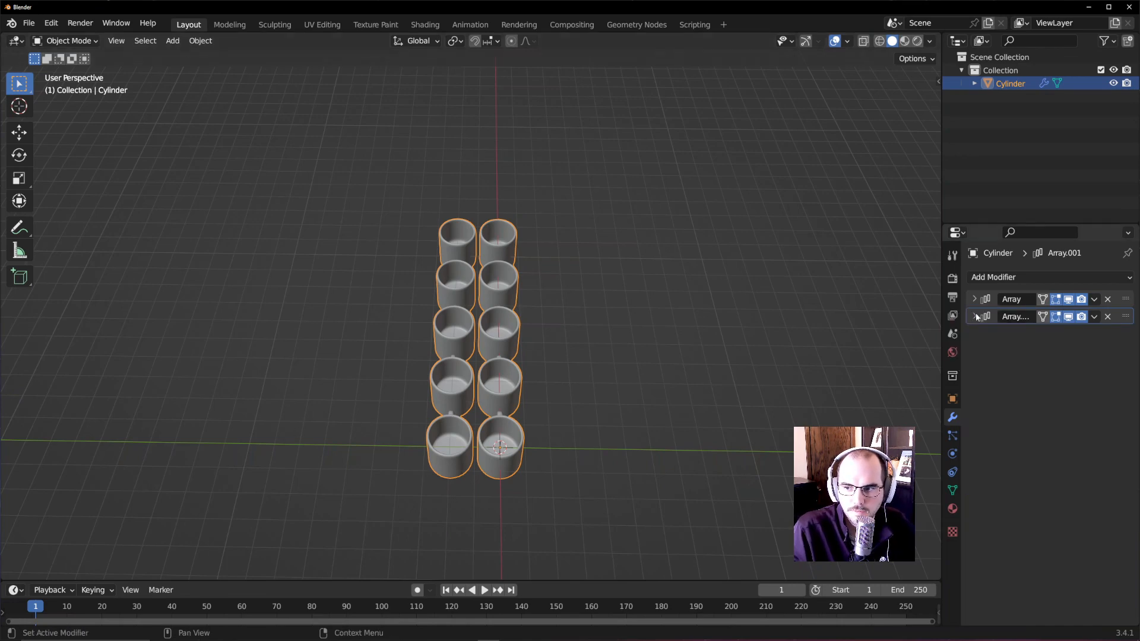
{"action": "left_click", "coordinate": [975, 316]}
{"action": "left_click", "coordinate": [1111, 353]}
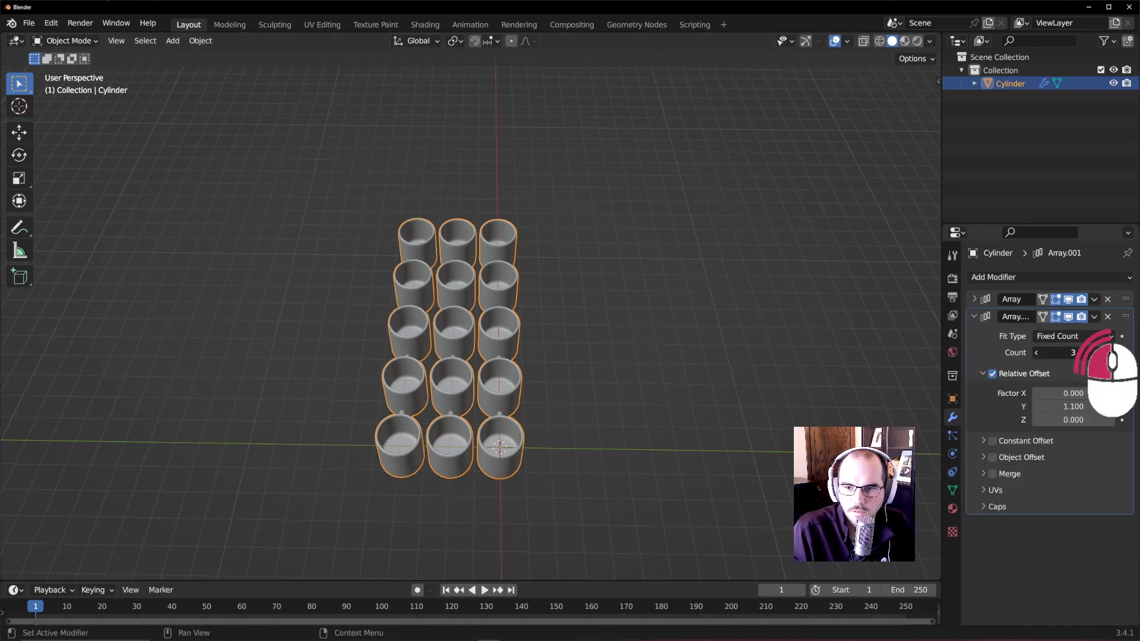
{"action": "left_click", "coordinate": [1111, 352]}
{"action": "left_click", "coordinate": [1037, 352]}
{"action": "left_click", "coordinate": [1037, 352]}
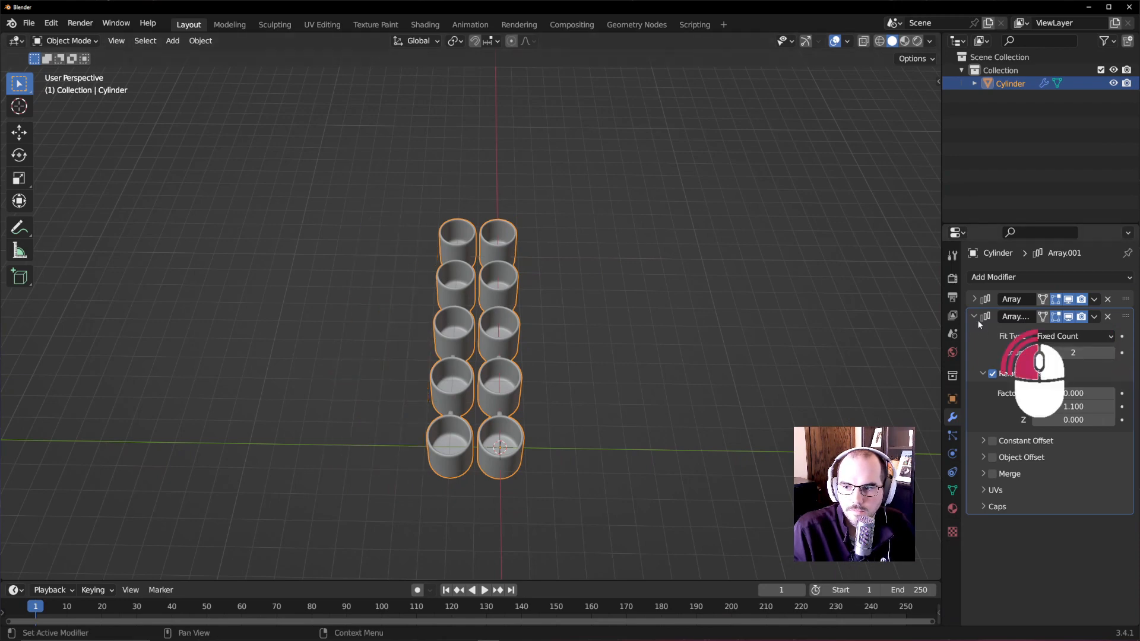
{"action": "left_click", "coordinate": [974, 299]}
{"action": "left_click", "coordinate": [974, 298]}
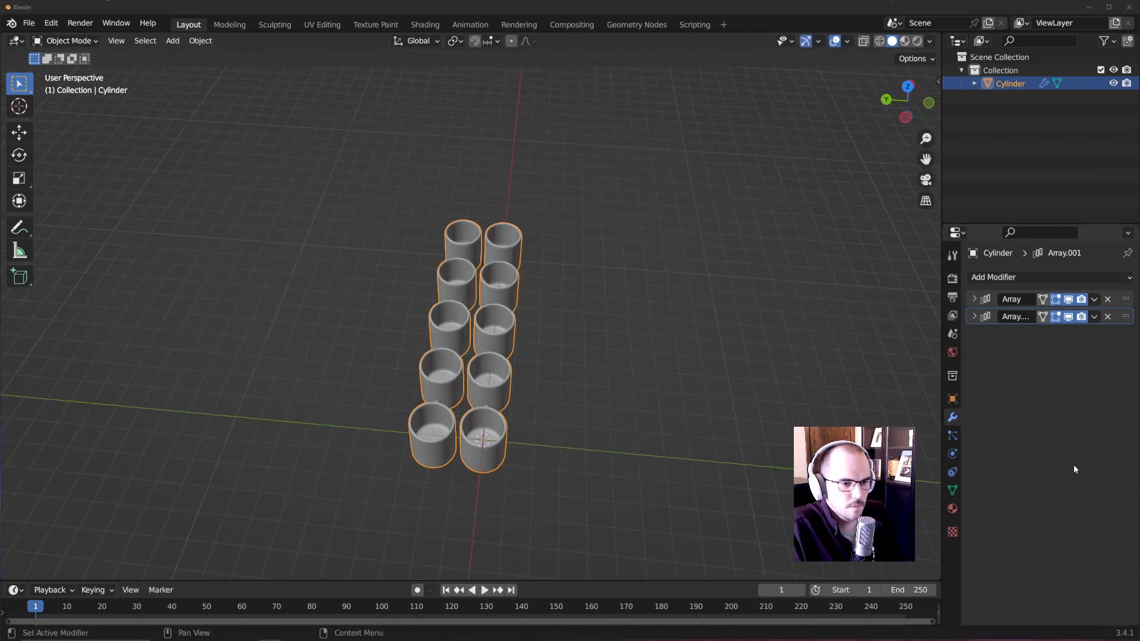
- Set the second Array modifier's count to 3 to form a third row of mugs, and collapse its settings
{"action": "left_click", "coordinate": [1045, 359]}
{"action": "left_click", "coordinate": [974, 315]}
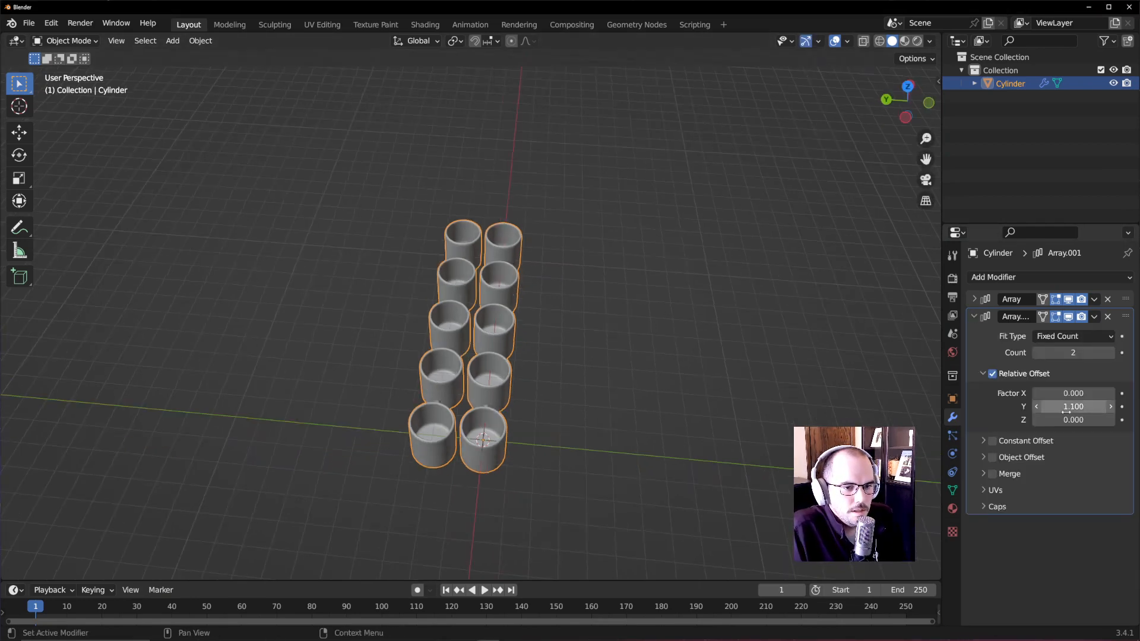
{"action": "left_click", "coordinate": [1110, 353]}
{"action": "left_click", "coordinate": [974, 315]}
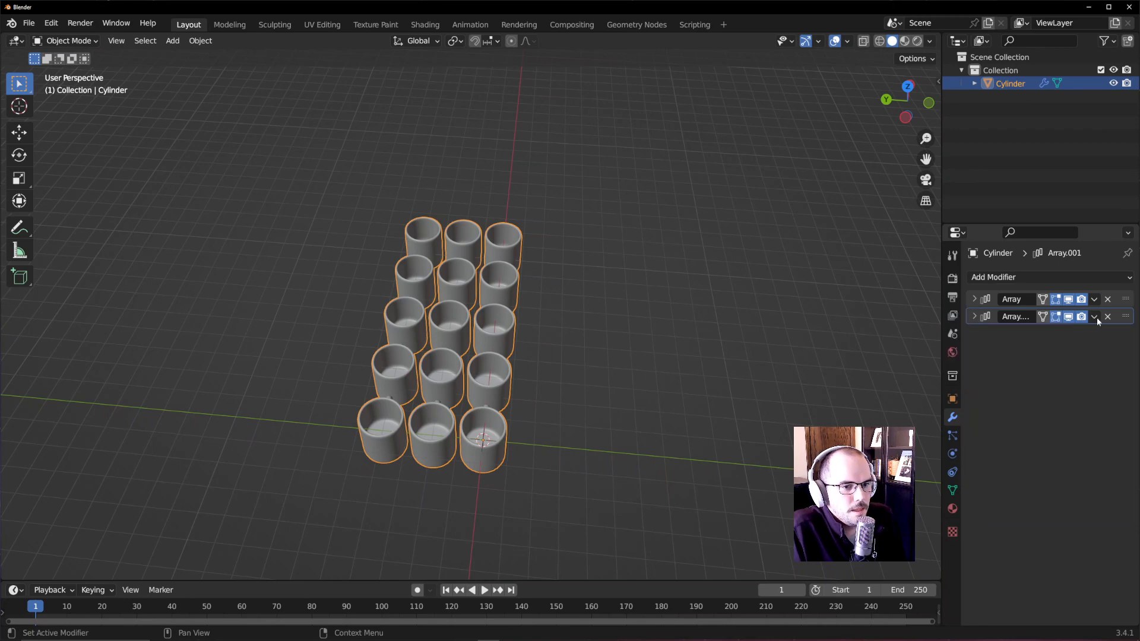
{"action": "mouse_move", "coordinate": [610, 293]}
{"action": "middle_mouse_down"}
{"action": "mouse_move", "coordinate": [642, 291]}
{"action": "mouse_move", "coordinate": [593, 292]}
{"action": "middle_mouse_up"}
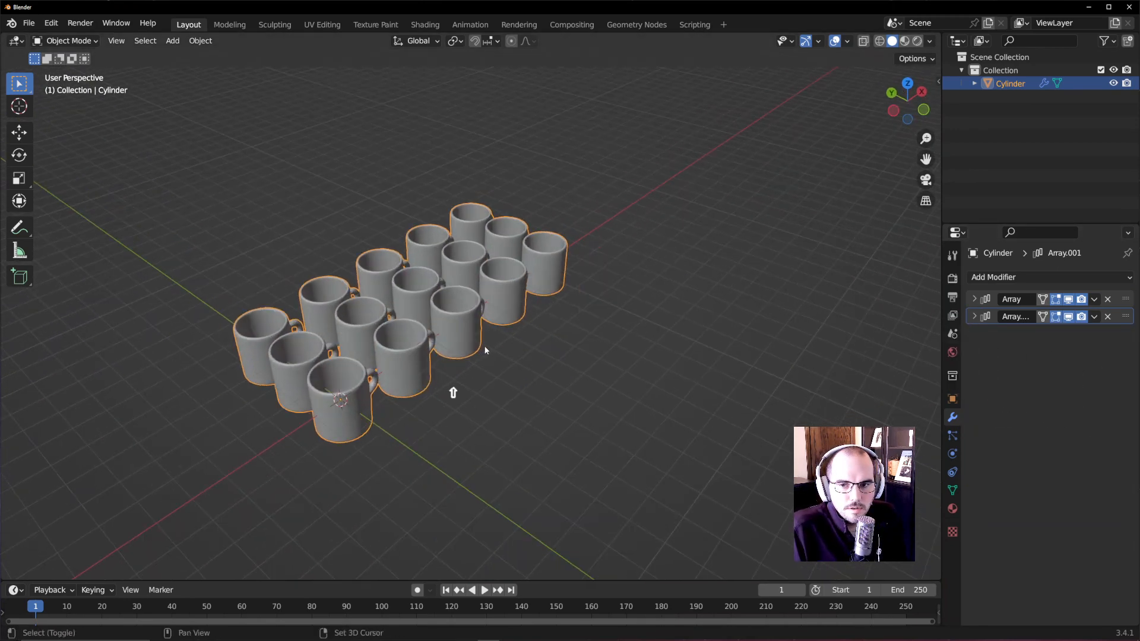
{"action": "middle_click_drag", "start_coordinate": [453, 390], "coordinate": [548, 348], "text": "shift"}
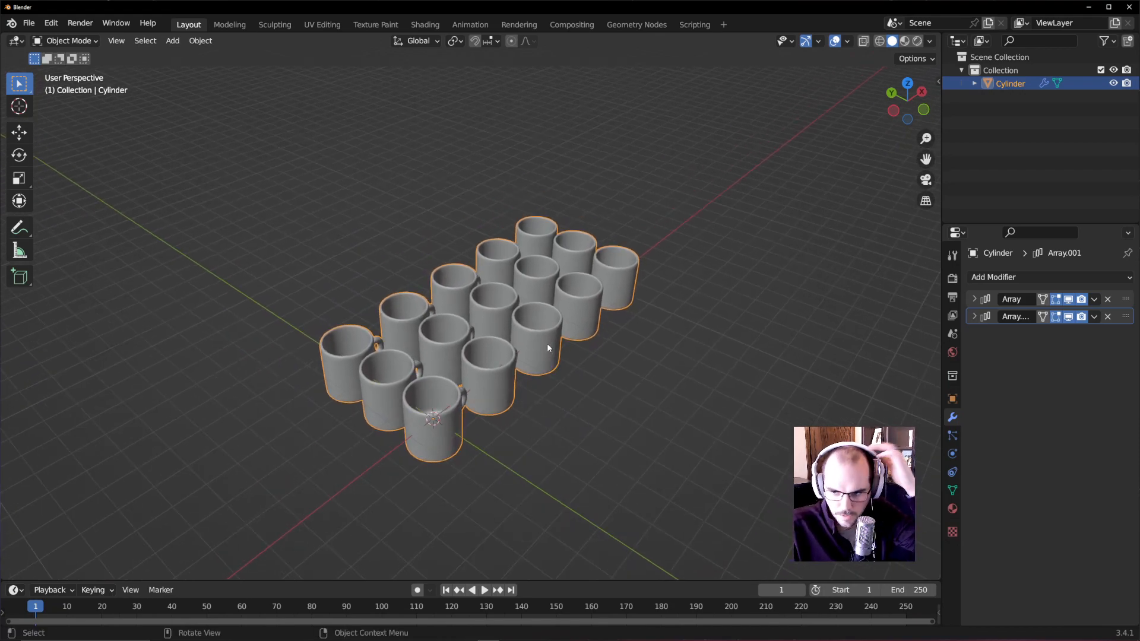
{"action": "scroll", "coordinate": [408, 488], "scroll_direction": "up", "scroll_amount": 4}
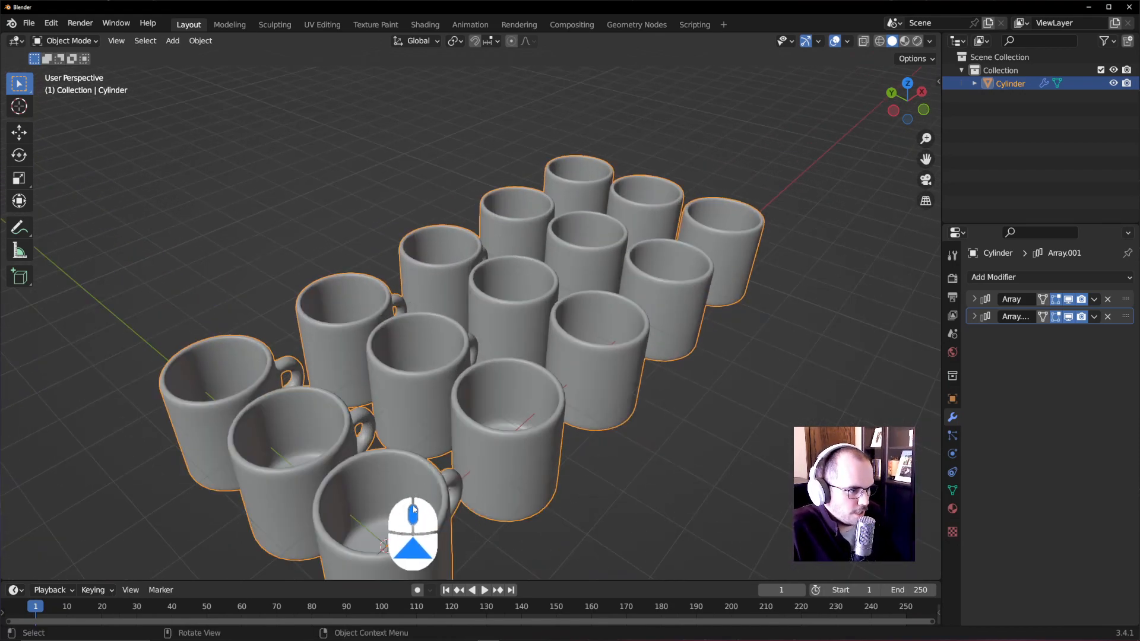
- Try to move the selected lower handle vertices of the original mug in Edit Mode
{"action": "key", "text": "Tab"}
{"action": "middle_click_drag", "start_coordinate": [470, 539], "coordinate": [438, 549]}
{"action": "middle_click_drag", "start_coordinate": [363, 512], "coordinate": [450, 419], "text": "shift"}
{"action": "key", "text": "g"}
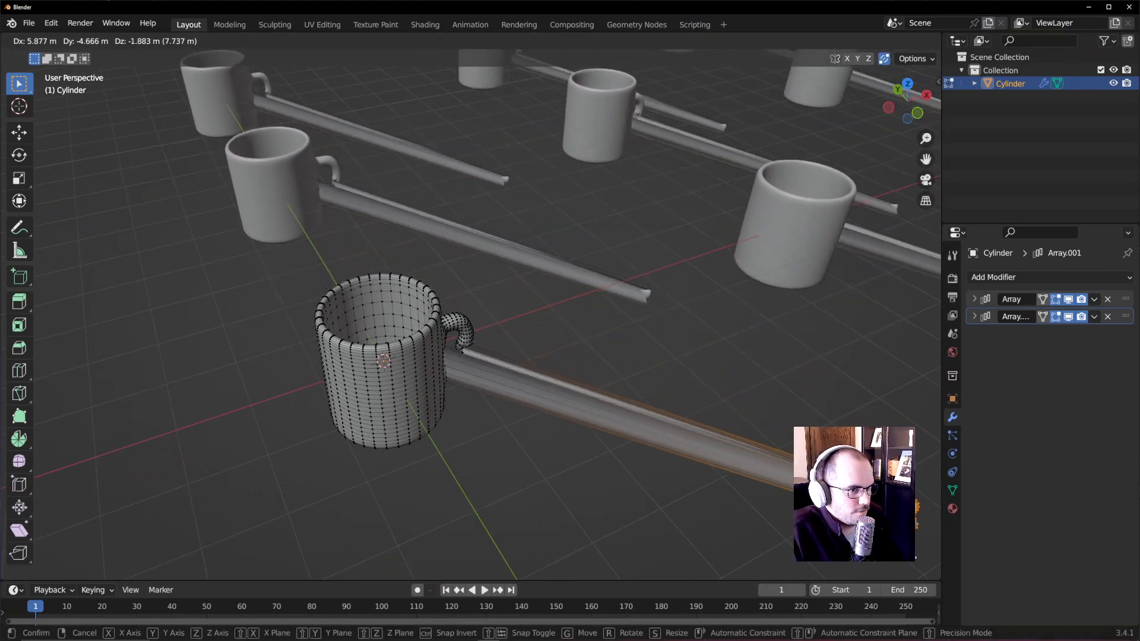
{"action": "right_click", "coordinate": [729, 394]}
{"action": "key", "text": "Tab"}
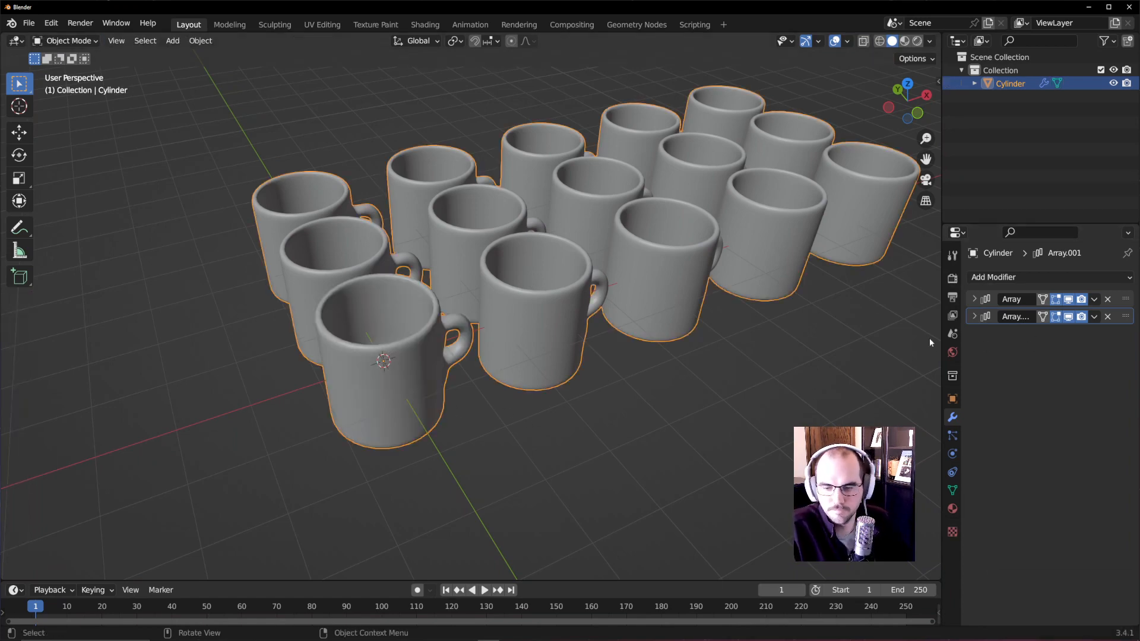
- Add an Ico Sphere and move it beside the mugs, about 1.65 m in X, -3.95 m in Y and 1.07 m in Z
{"action": "middle_click_drag", "start_coordinate": [551, 417], "coordinate": [492, 499]}
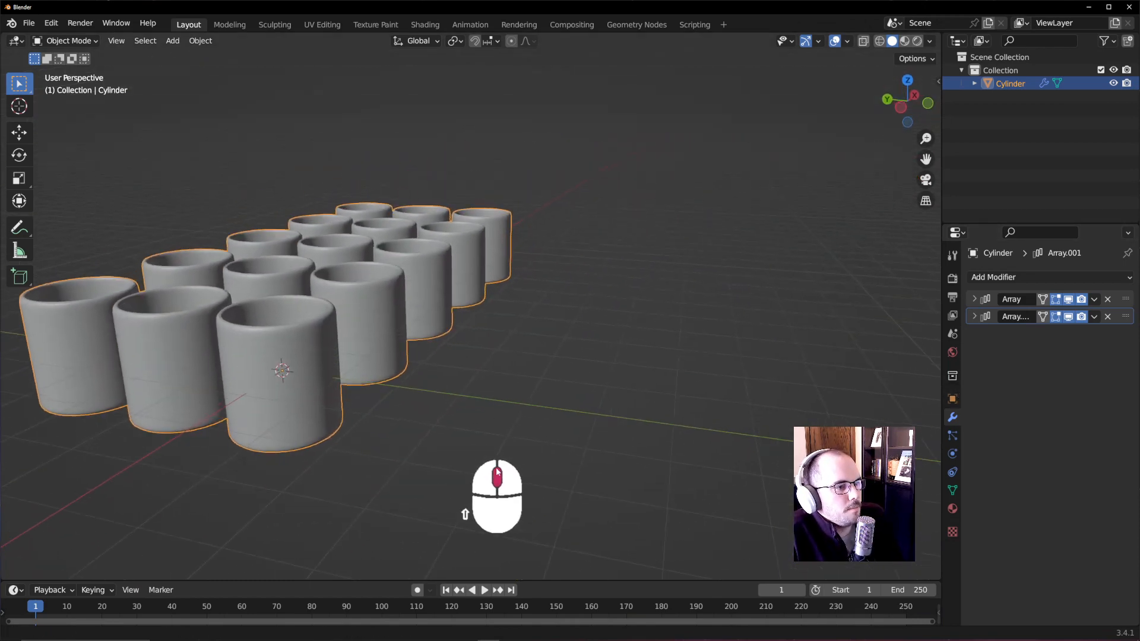
{"action": "key", "text": "shift+a"}
{"action": "mouse_move", "coordinate": [617, 334]}
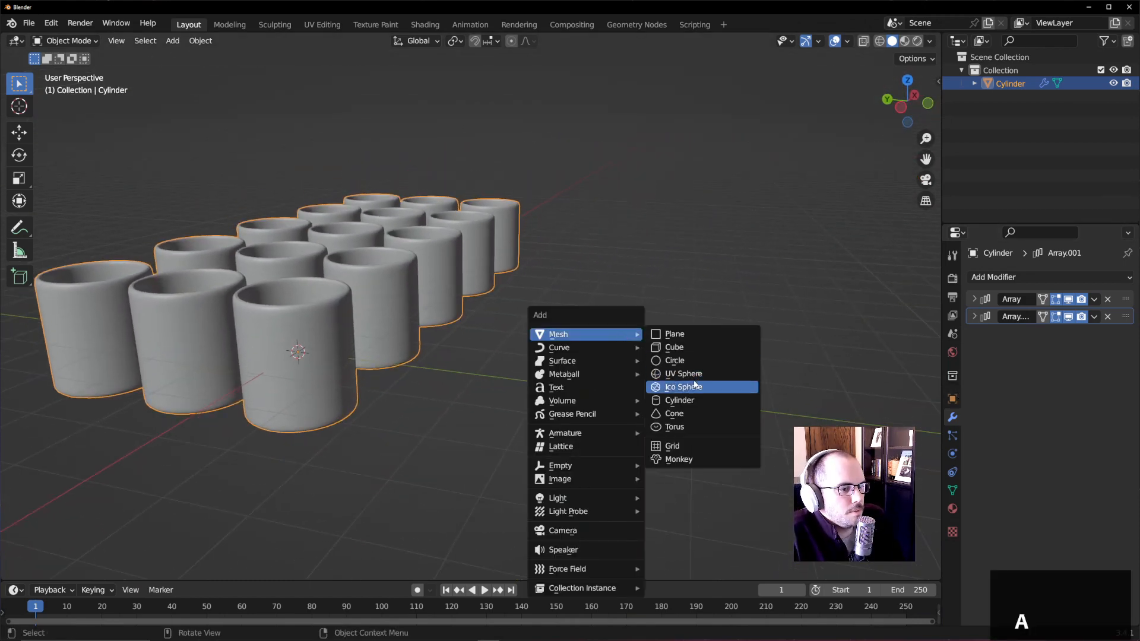
{"action": "left_click", "coordinate": [688, 386]}
{"action": "key", "text": "g"}
{"action": "left_click", "coordinate": [638, 332]}
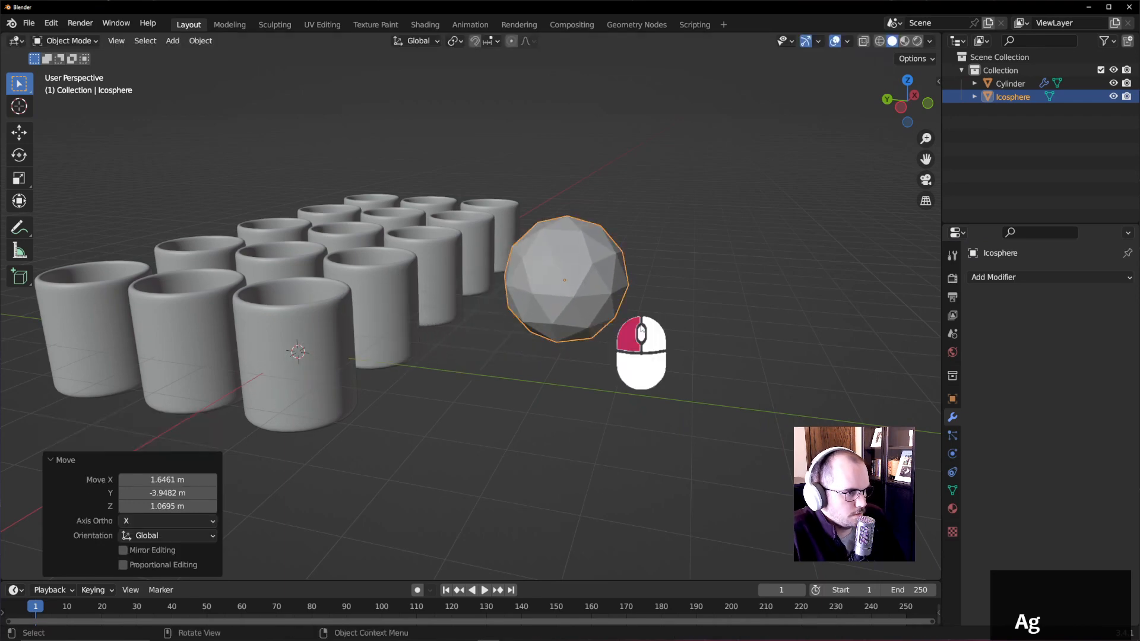
- Scale the ico sphere to about 0.54 and move it closer to the mugs, about -1.3 m in X and 1.73 m in Y
{"action": "key", "text": "s"}
{"action": "left_click", "coordinate": [647, 305]}
{"action": "middle_click_drag", "start_coordinate": [646, 304], "coordinate": [587, 392]}
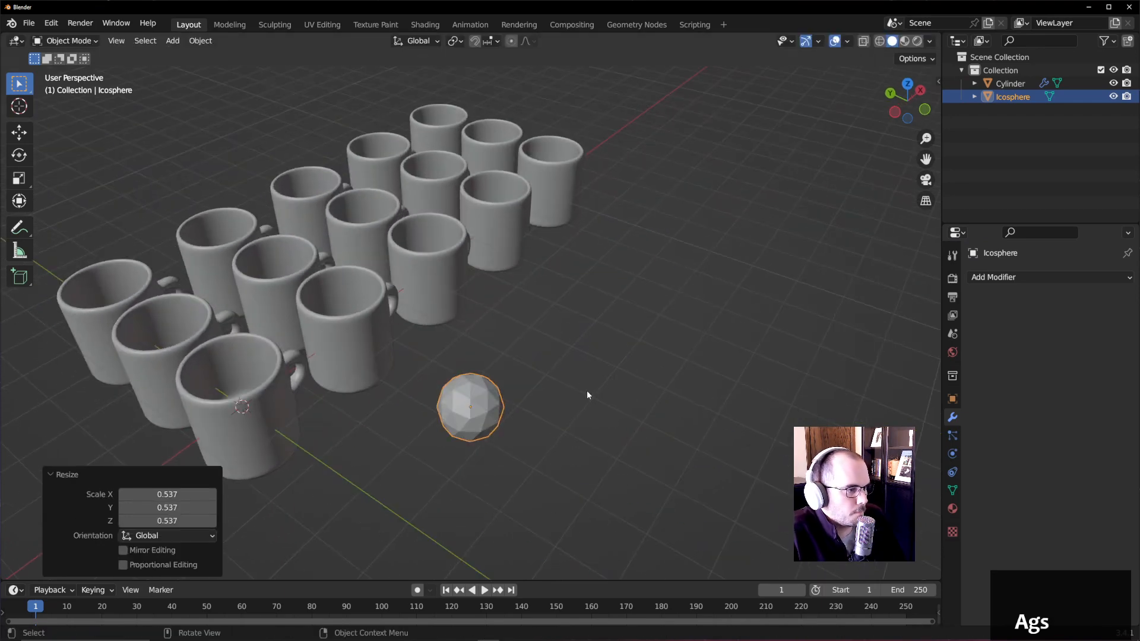
{"action": "key", "text": "g"}
{"action": "left_click", "coordinate": [439, 407]}
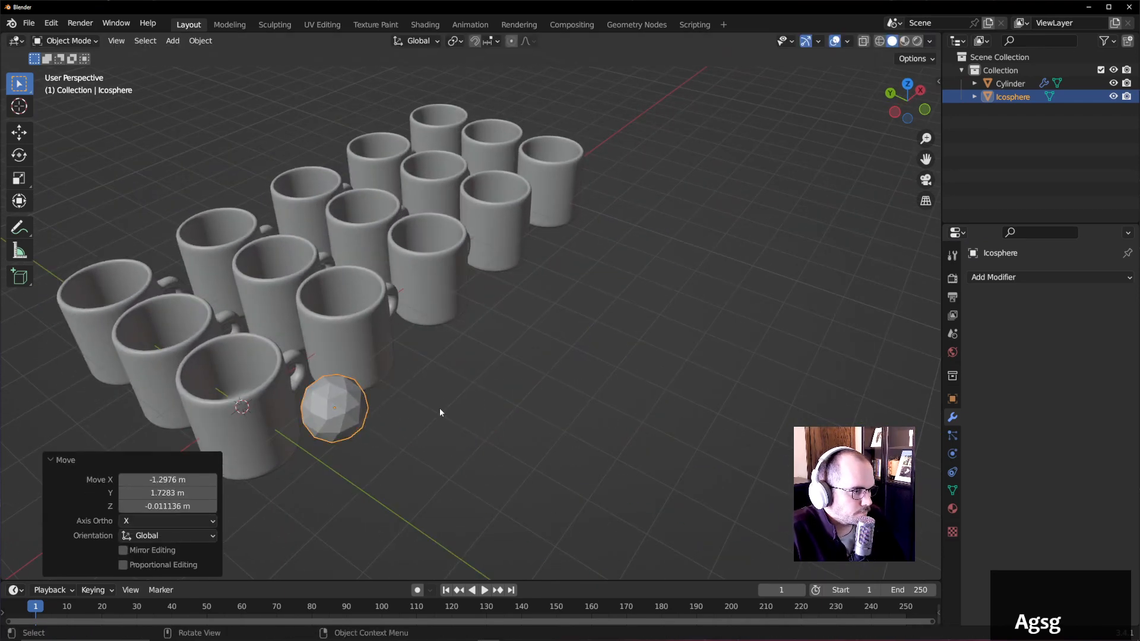
{"action": "middle_click_drag", "start_coordinate": [440, 408], "coordinate": [518, 433]}
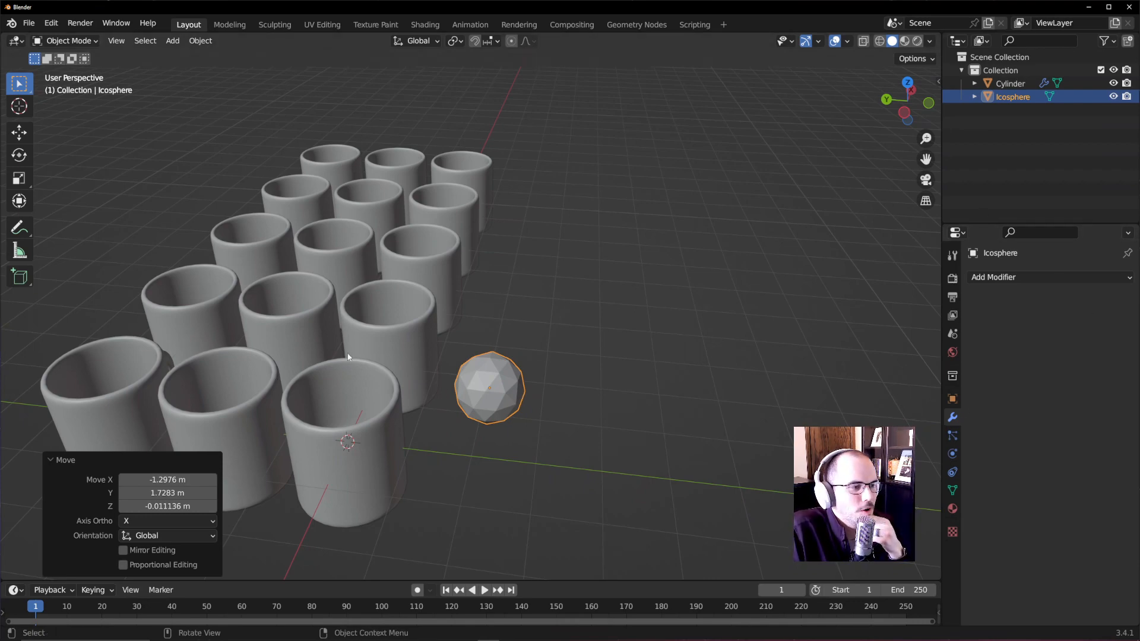
- Add a Boolean modifier to the mugs and place it above both Array modifiers in the stack
{"action": "left_click", "coordinate": [327, 429]}
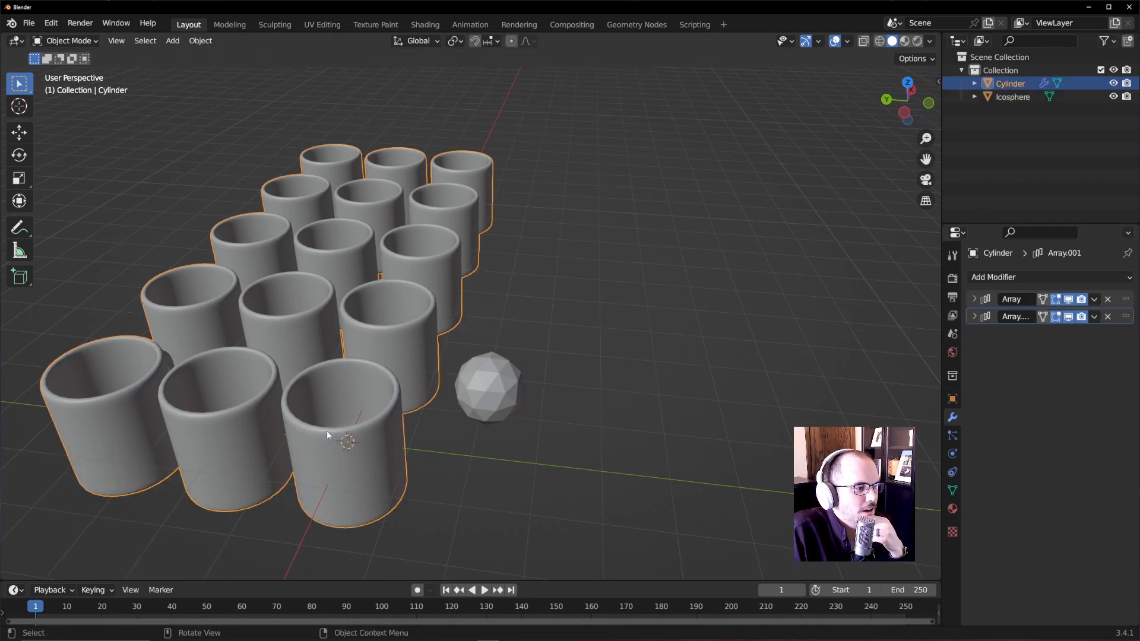
{"action": "left_click", "coordinate": [1019, 276]}
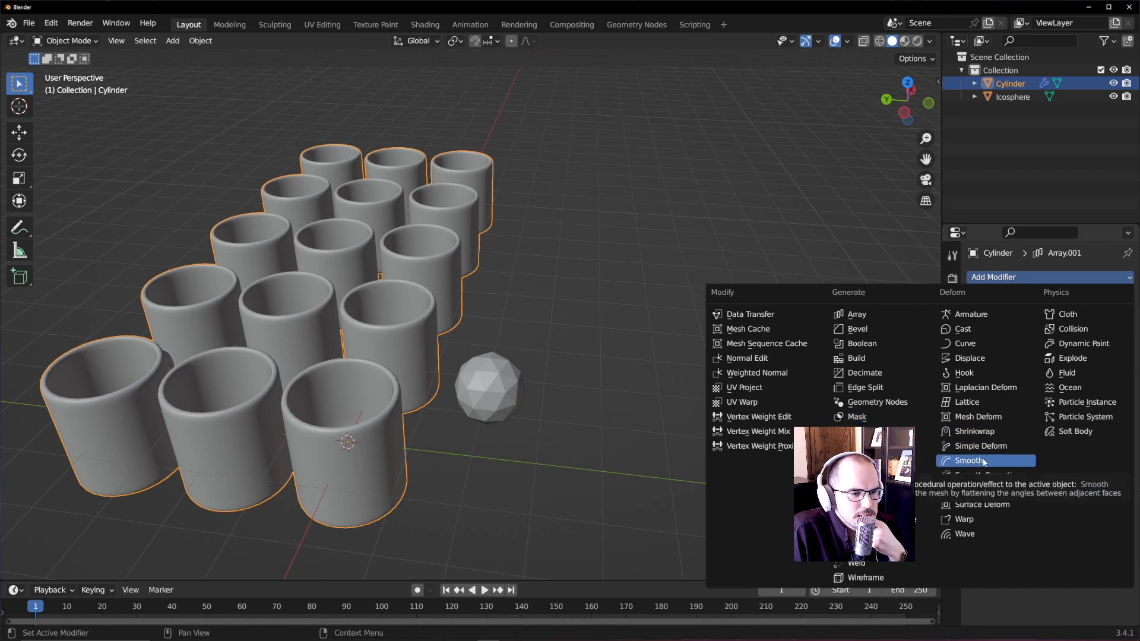
{"action": "left_click", "coordinate": [882, 346]}
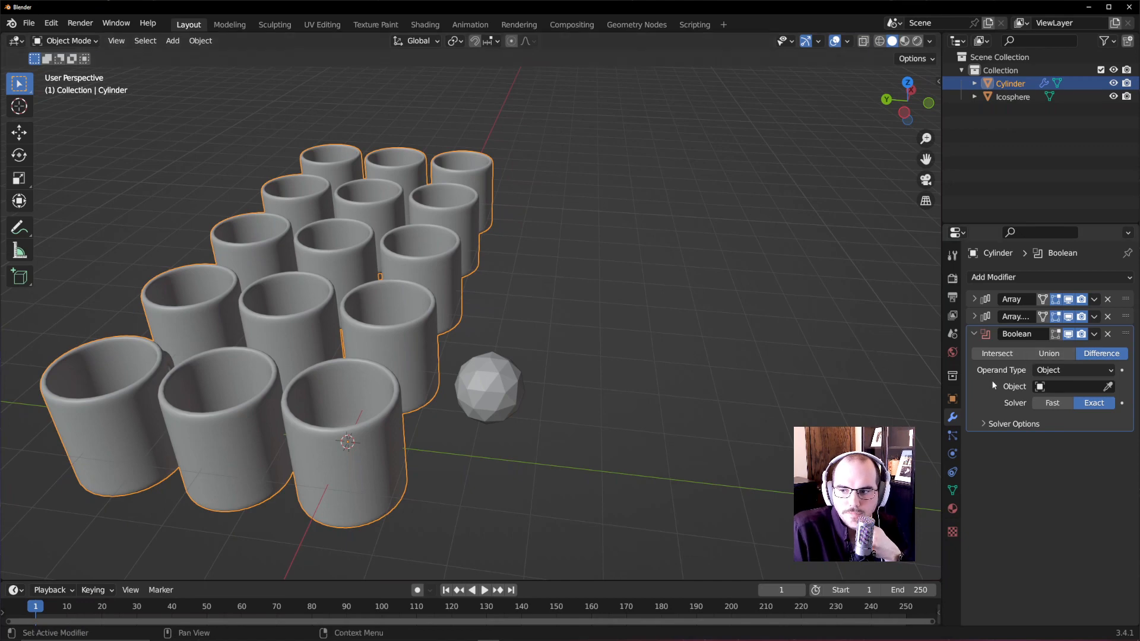
{"action": "left_click", "coordinate": [987, 336]}
{"action": "left_click_drag", "start_coordinate": [1125, 333], "coordinate": [1126, 296]}
{"action": "left_click", "coordinate": [979, 297]}
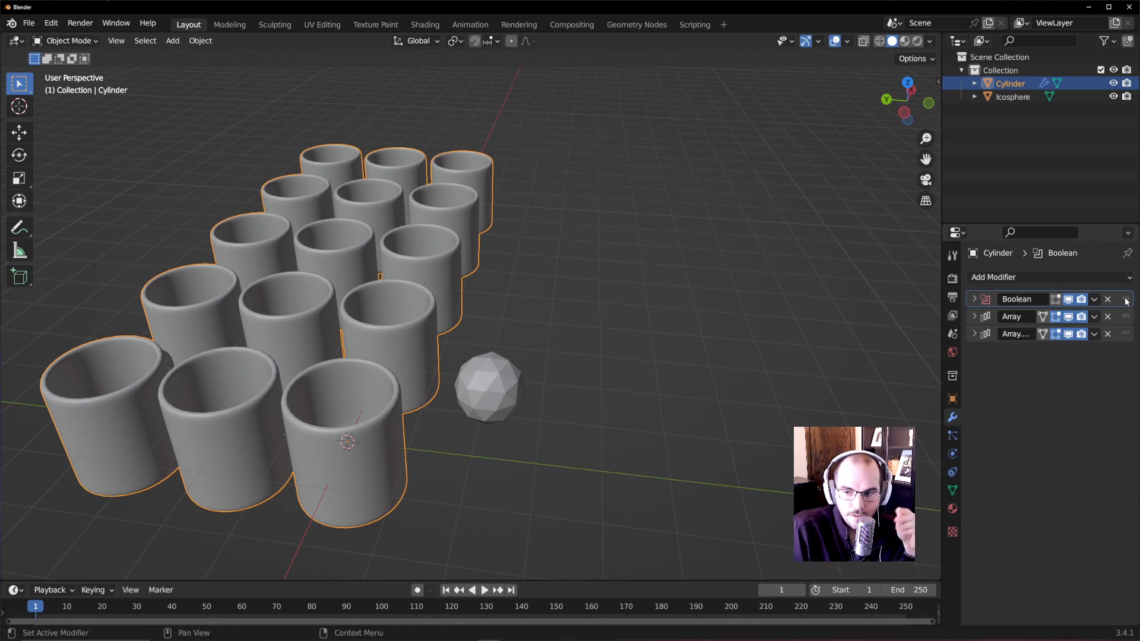
{"action": "mouse_move", "coordinate": [1128, 302]}
{"action": "left_mouse_down"}
{"action": "mouse_move", "coordinate": [1122, 357]}
{"action": "mouse_move", "coordinate": [1129, 307]}
{"action": "left_mouse_up"}
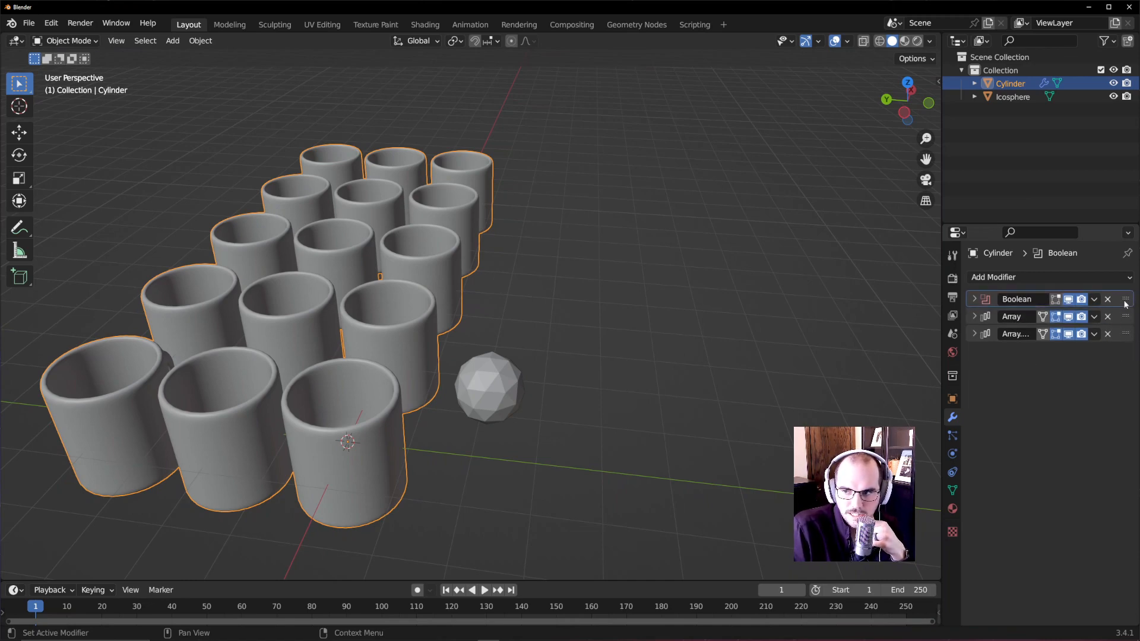
{"action": "mouse_move", "coordinate": [1125, 304]}
{"action": "left_mouse_down"}
{"action": "mouse_move", "coordinate": [1119, 356]}
{"action": "mouse_move", "coordinate": [1120, 304]}
{"action": "left_mouse_up"}
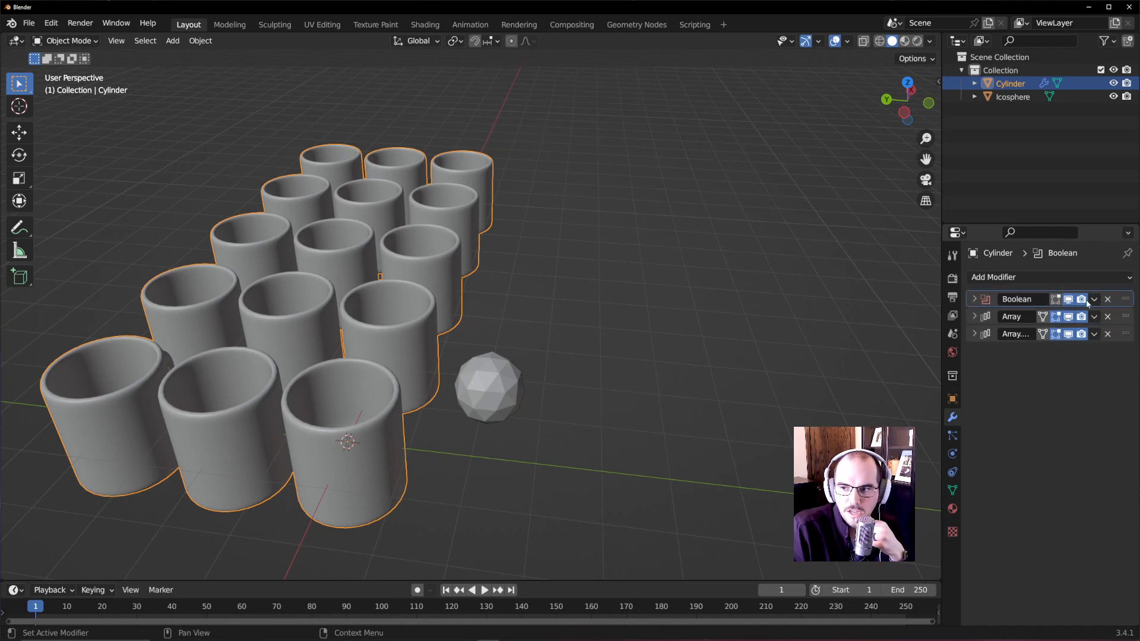
- Pick the Icosphere as the target object of the mugs' Boolean Difference modifier
{"action": "left_click", "coordinate": [475, 392]}
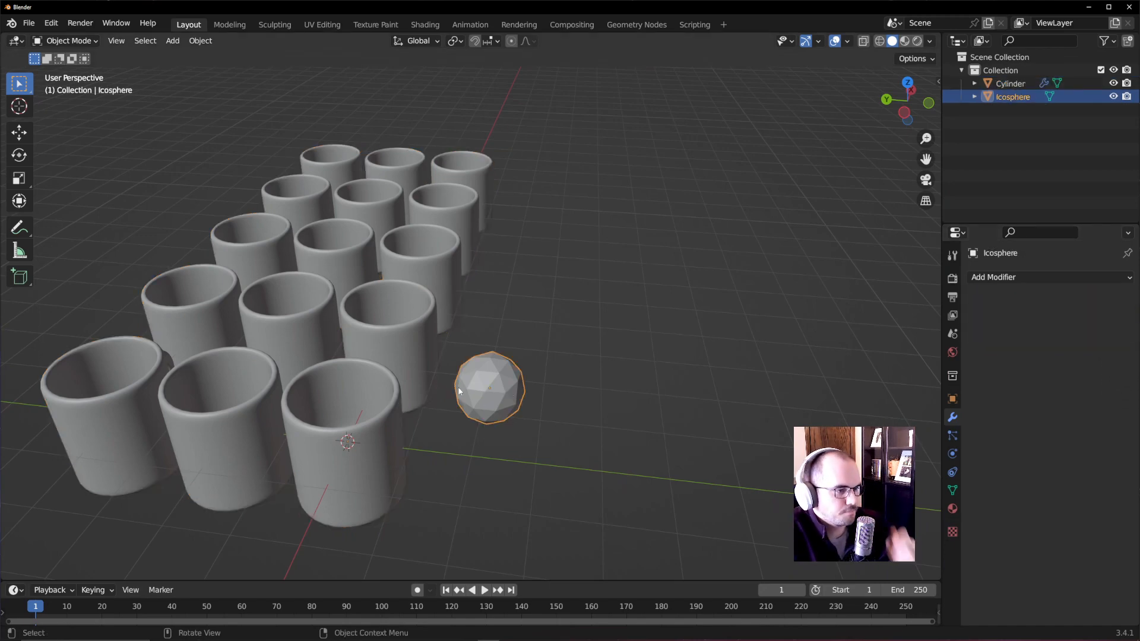
{"action": "left_click", "coordinate": [333, 462]}
{"action": "left_click", "coordinate": [974, 299]}
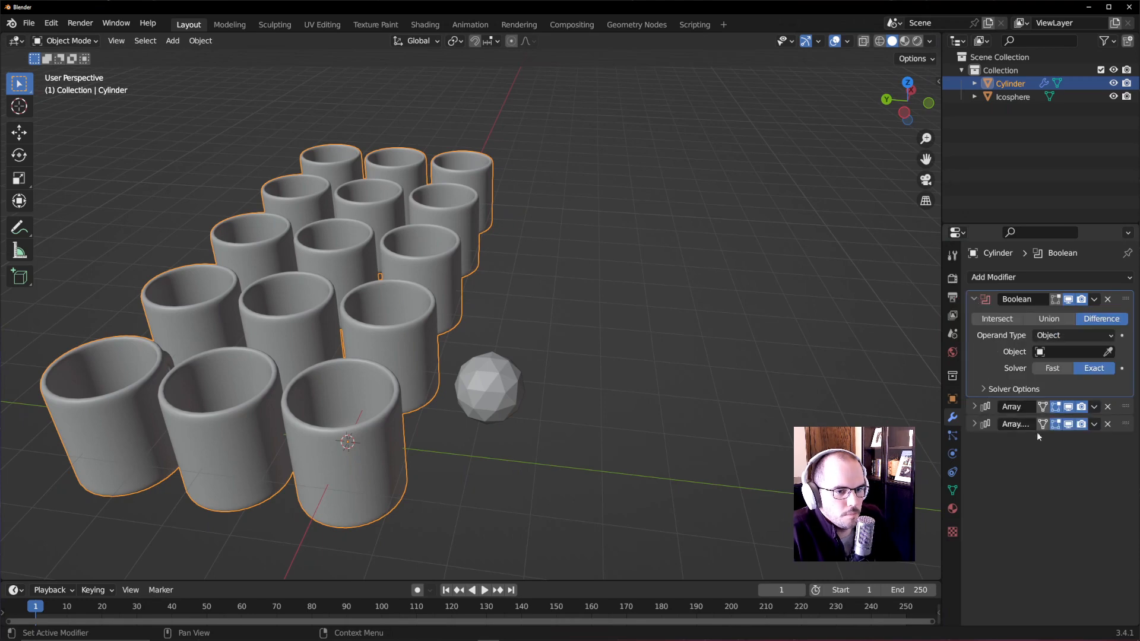
{"action": "left_click", "coordinate": [1107, 352]}
{"action": "left_click", "coordinate": [510, 382]}
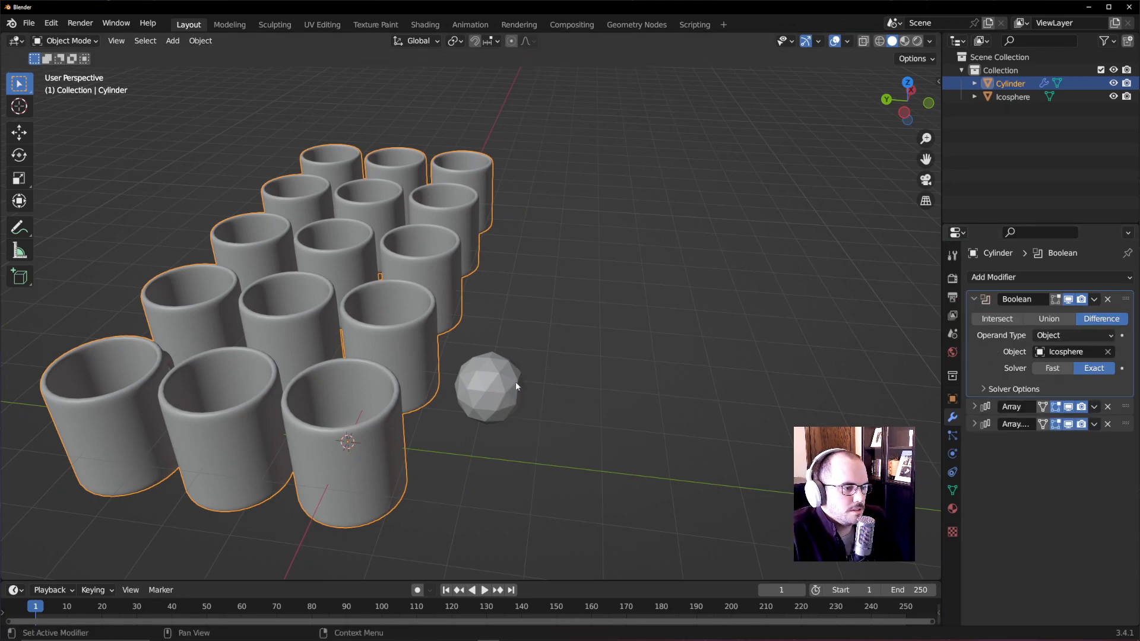
- Move the ico sphere into the original mug's rim, about -0.56 m in X, 1.39 m in Y and -0.26 m in Z
{"action": "middle_click_drag", "start_coordinate": [516, 382], "coordinate": [482, 379]}
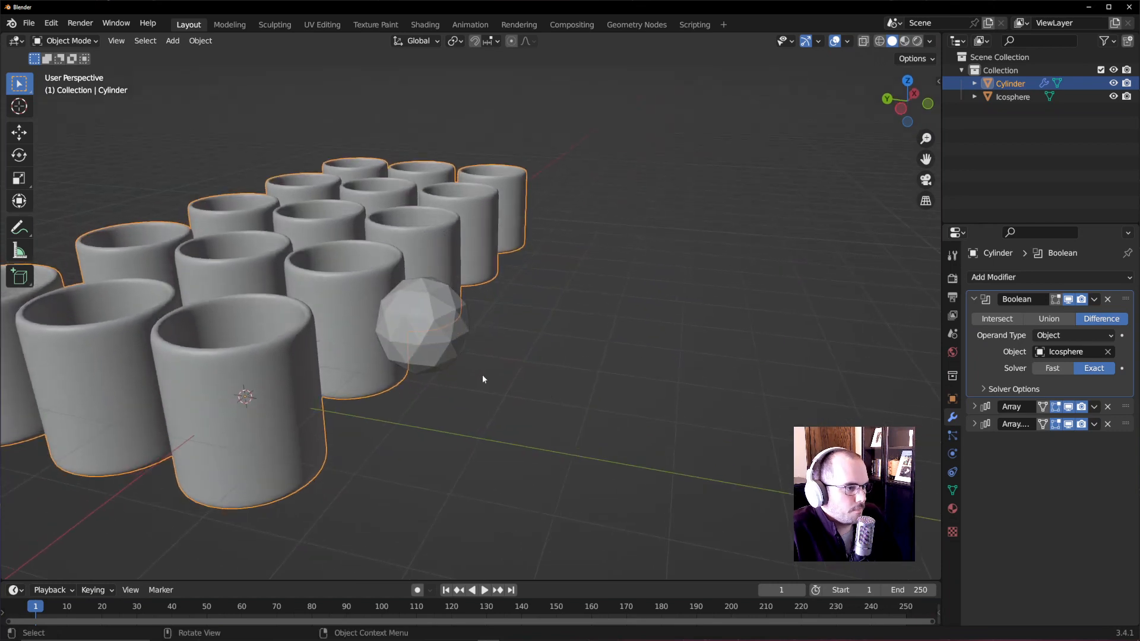
{"action": "left_click", "coordinate": [455, 352]}
{"action": "key", "text": "g"}
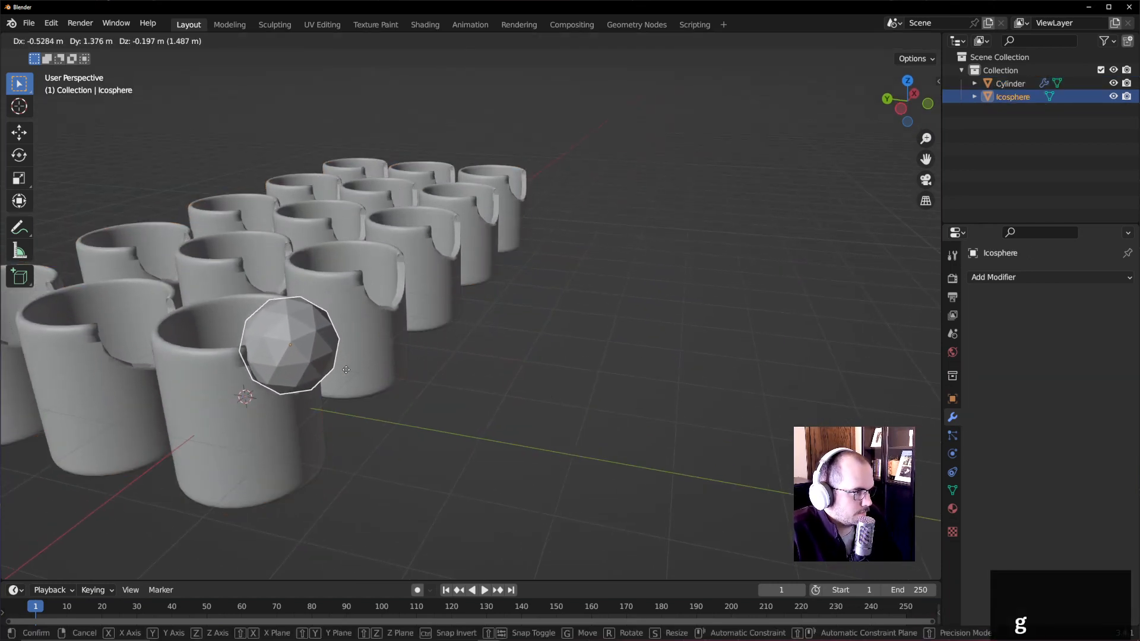
{"action": "left_click", "coordinate": [347, 383]}
{"action": "middle_click_drag", "start_coordinate": [349, 388], "coordinate": [427, 360]}
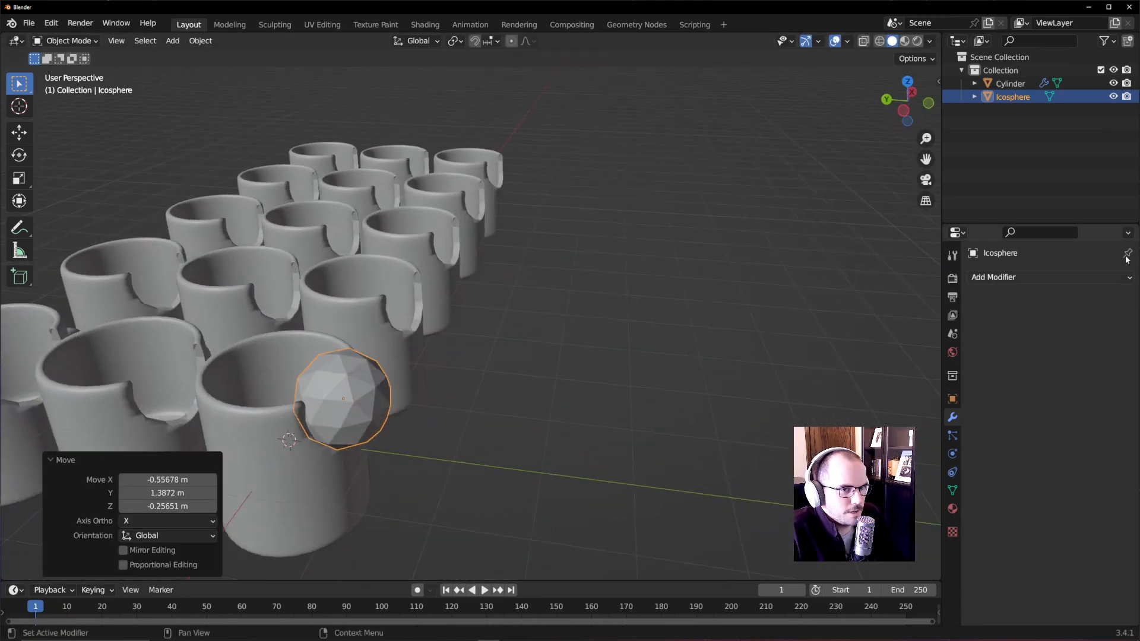
- Hide the ico sphere in the viewport and select the mugs to inspect the cutouts
{"action": "left_click", "coordinate": [1113, 96]}
{"action": "scroll", "coordinate": [379, 405], "scroll_direction": "down", "scroll_amount": 2}
{"action": "scroll", "coordinate": [383, 402], "scroll_direction": "up", "scroll_amount": 2}
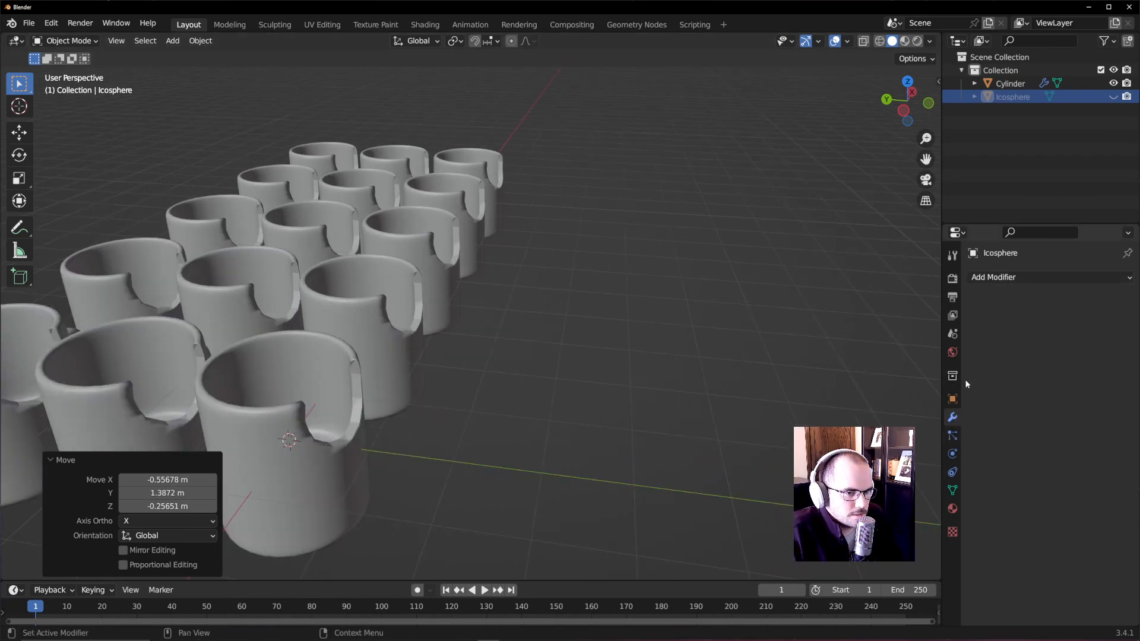
{"action": "left_click", "coordinate": [310, 468]}
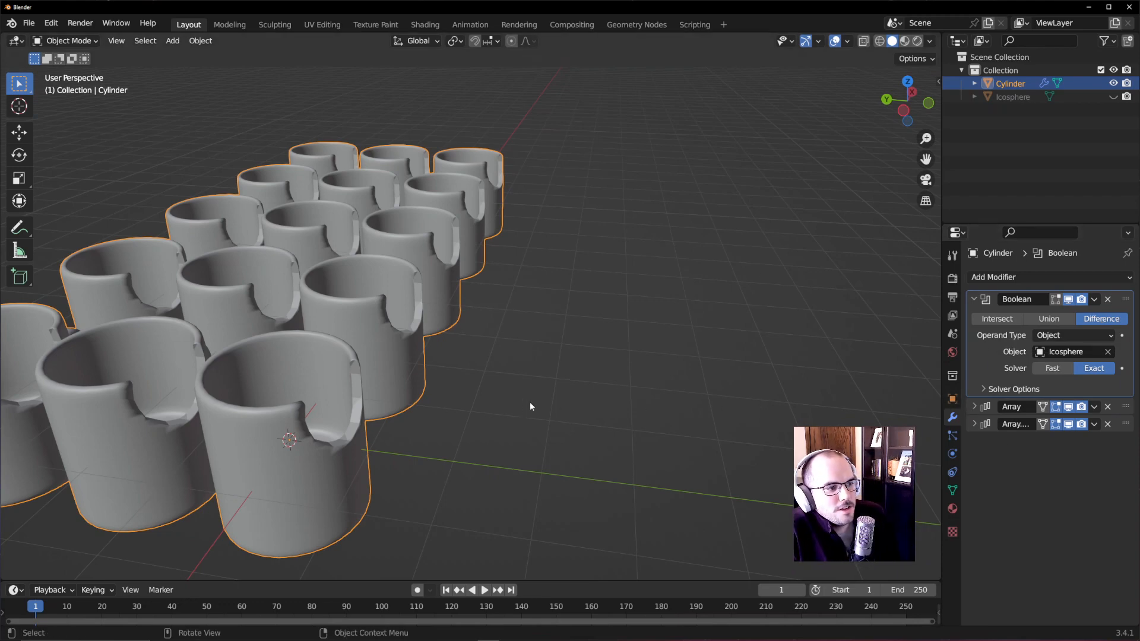
{"action": "middle_click_drag", "start_coordinate": [529, 402], "coordinate": [644, 400]}
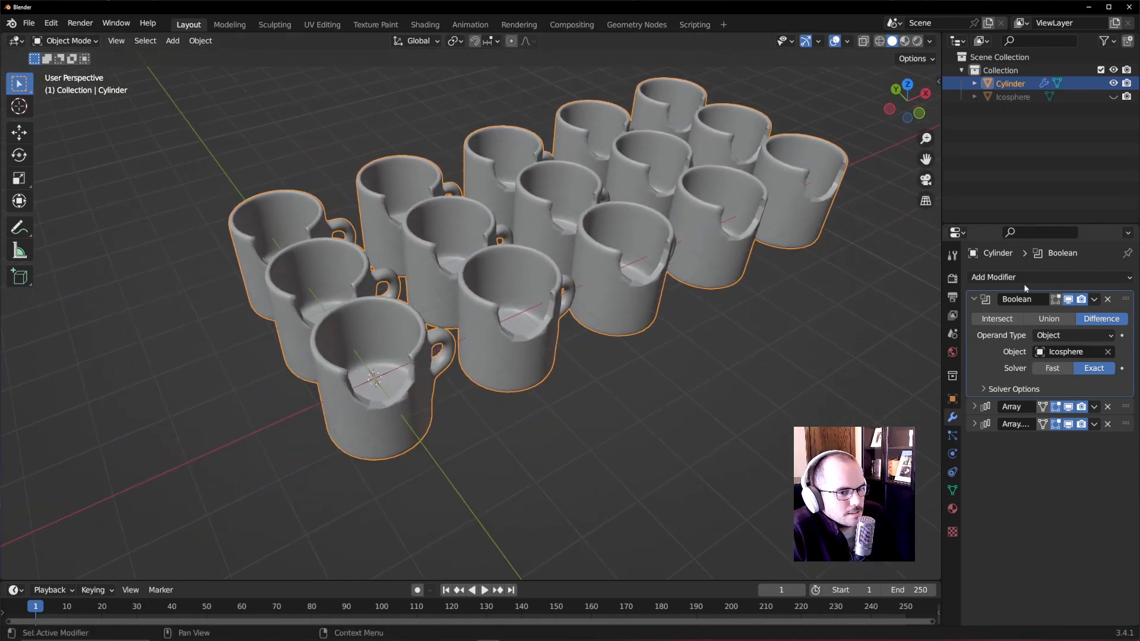
- Try the Boolean modifier's Union and Intersect operations, return it to Difference, and collapse its settings
{"action": "left_click", "coordinate": [973, 300]}
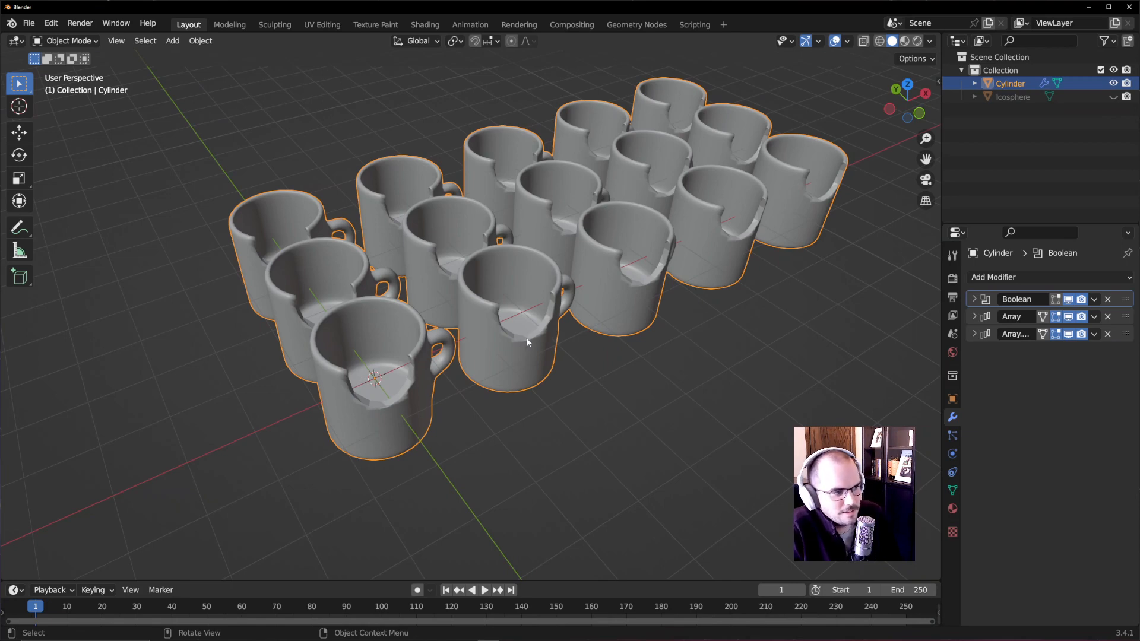
{"action": "left_click", "coordinate": [974, 299]}
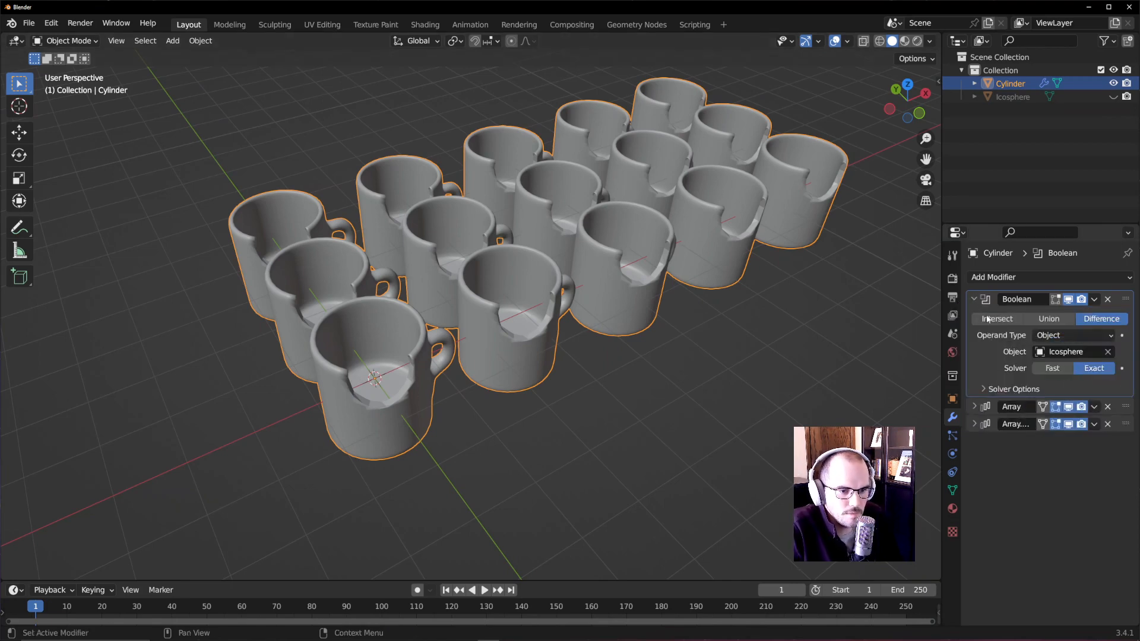
{"action": "left_click", "coordinate": [1049, 318]}
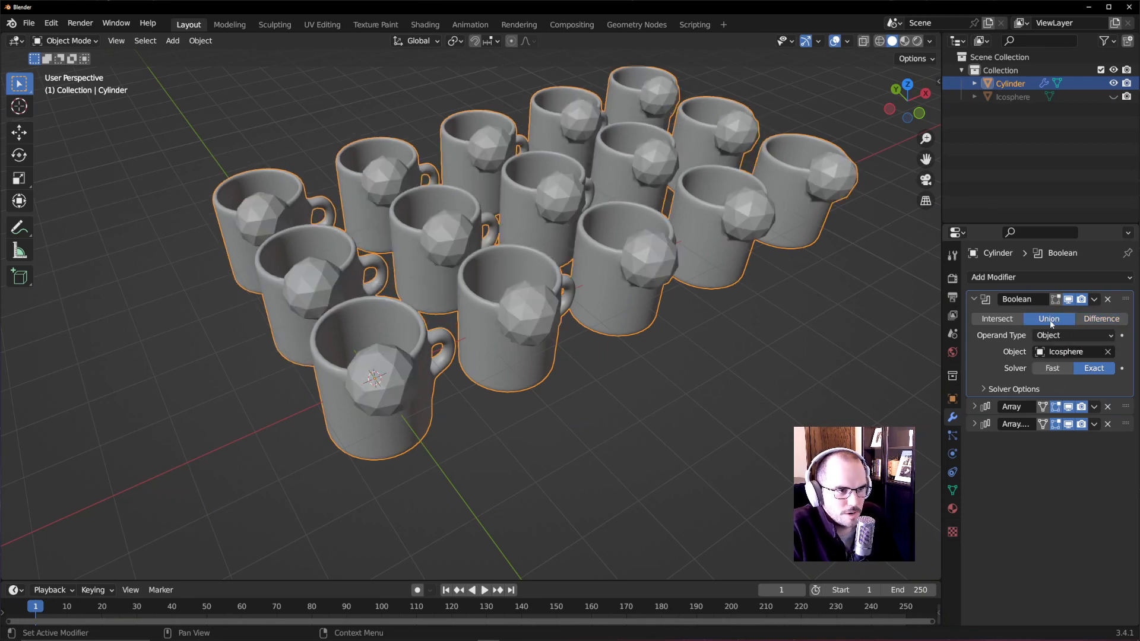
{"action": "left_click", "coordinate": [999, 320]}
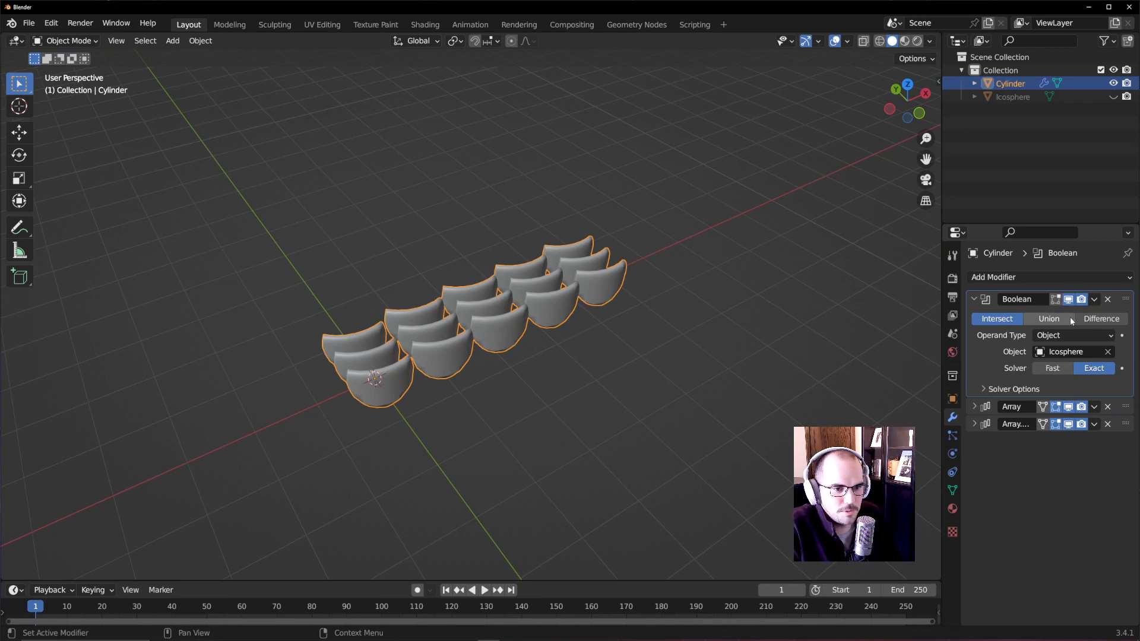
{"action": "left_click", "coordinate": [1101, 319]}
{"action": "left_click", "coordinate": [996, 319]}
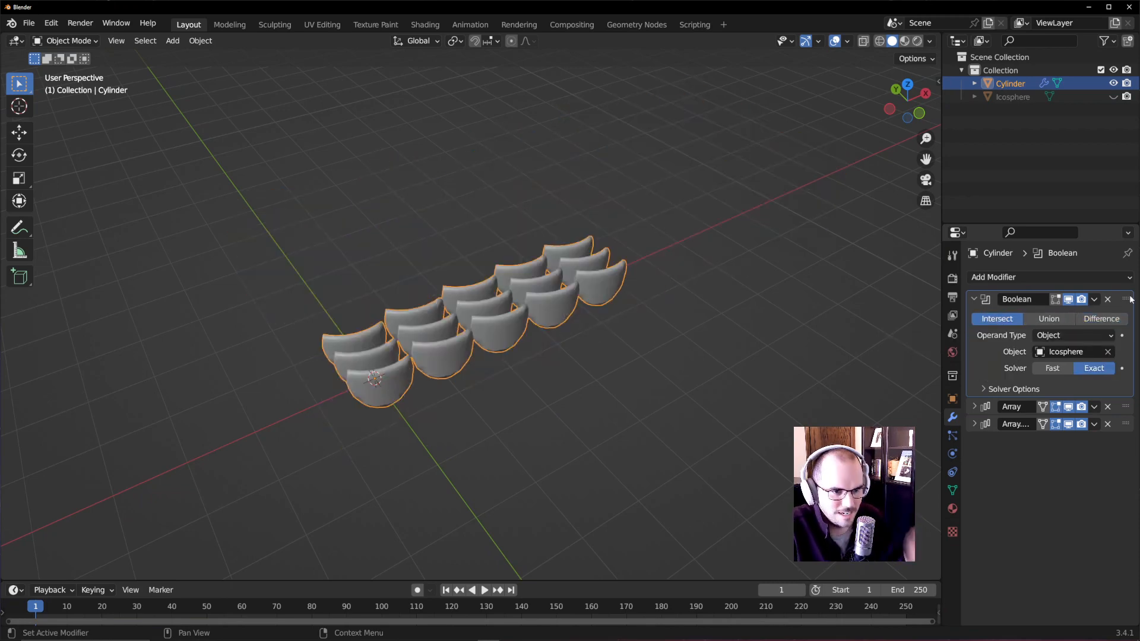
{"action": "left_click", "coordinate": [1101, 318]}
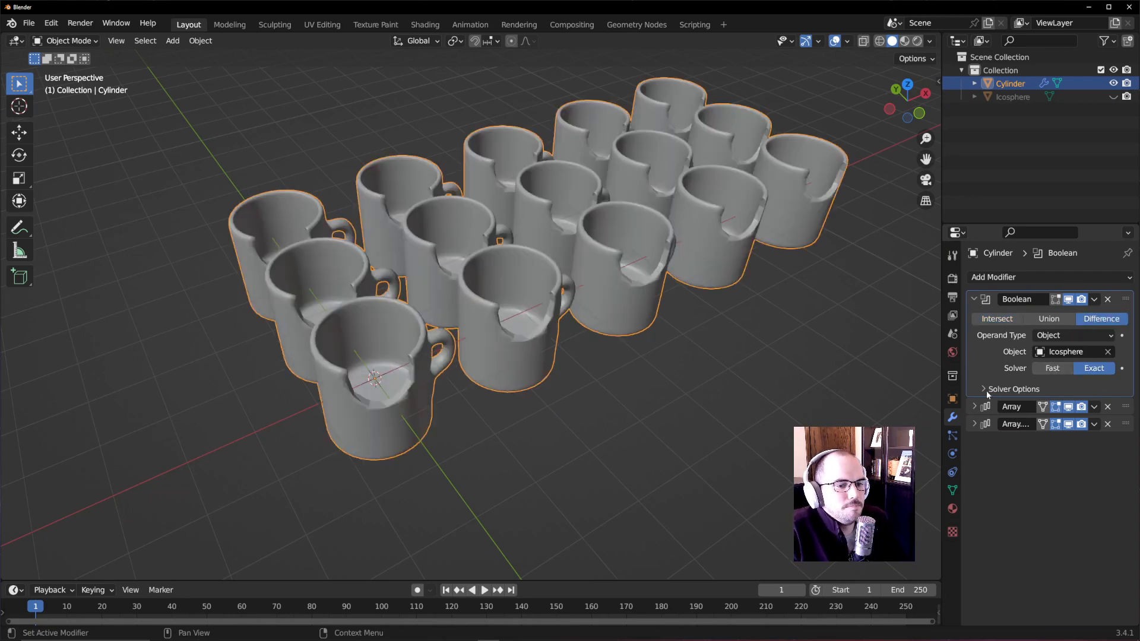
{"action": "left_click", "coordinate": [974, 300]}
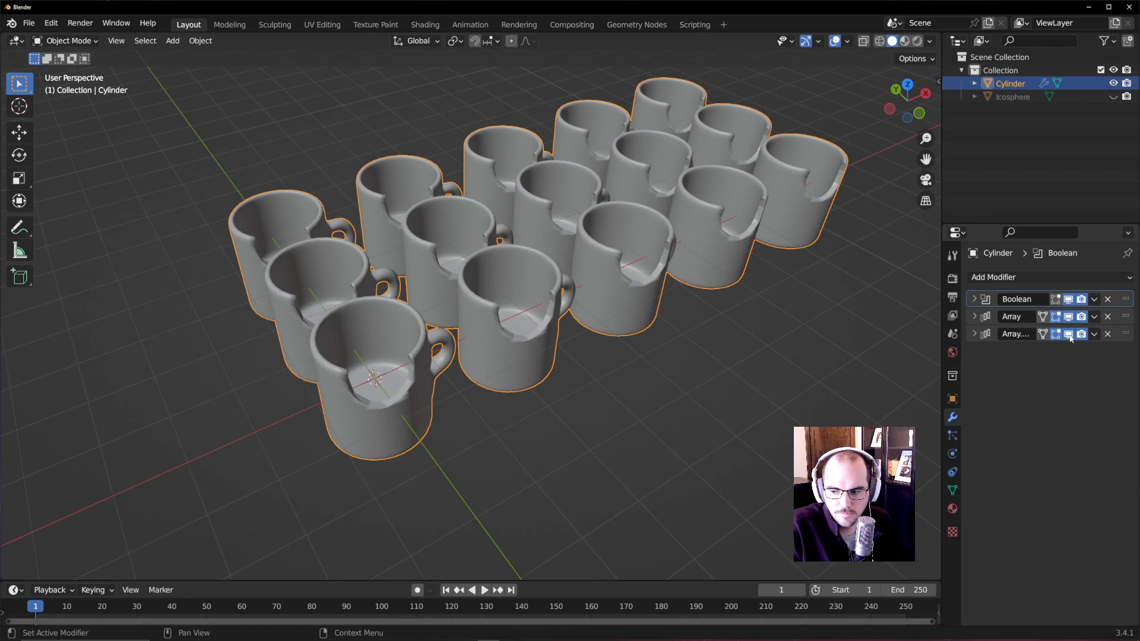
- Reorder the mugs' modifiers to place Boolean between the two Arrays, and finally below both Arrays
{"action": "left_click_drag", "start_coordinate": [1126, 301], "coordinate": [1123, 321]}
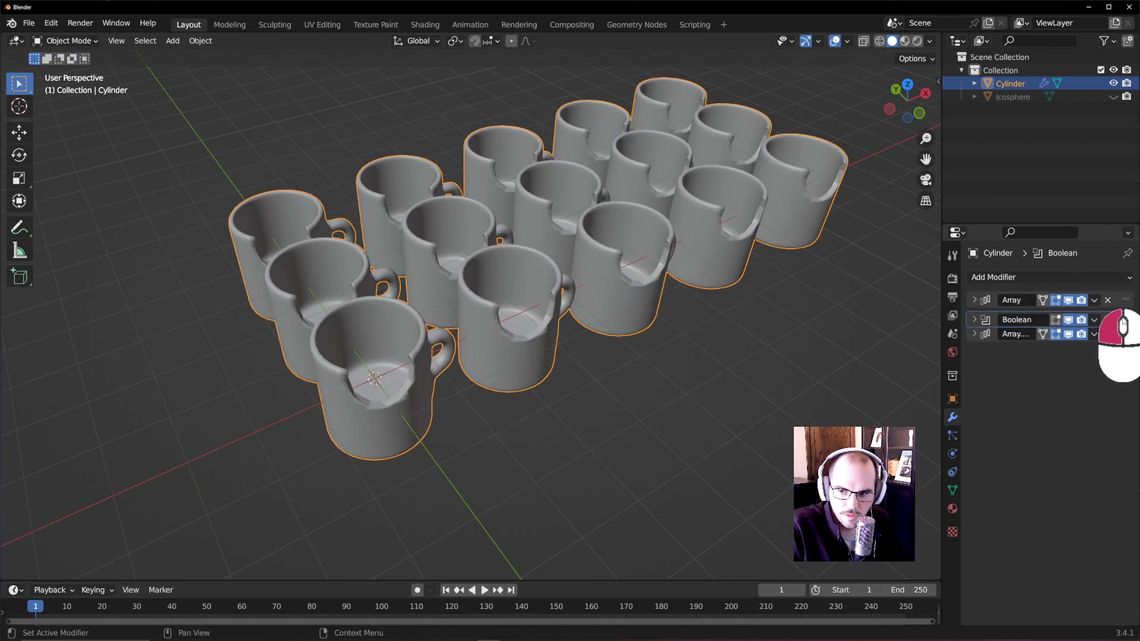
{"action": "left_click_drag", "start_coordinate": [1123, 323], "coordinate": [1123, 320]}
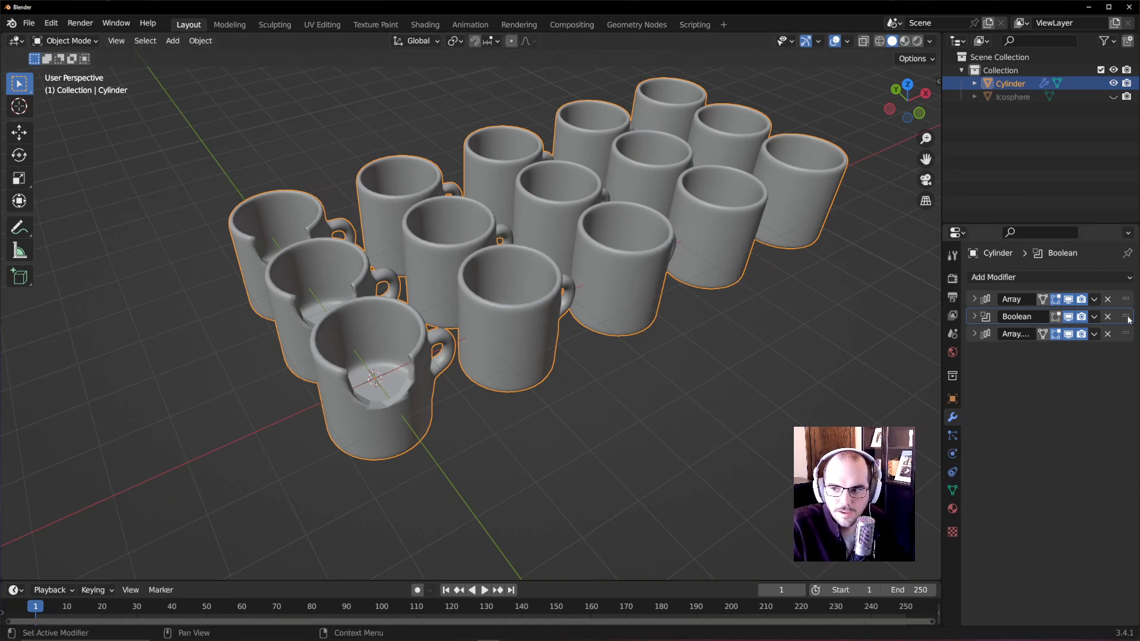
{"action": "left_click_drag", "start_coordinate": [1125, 316], "coordinate": [1122, 359]}
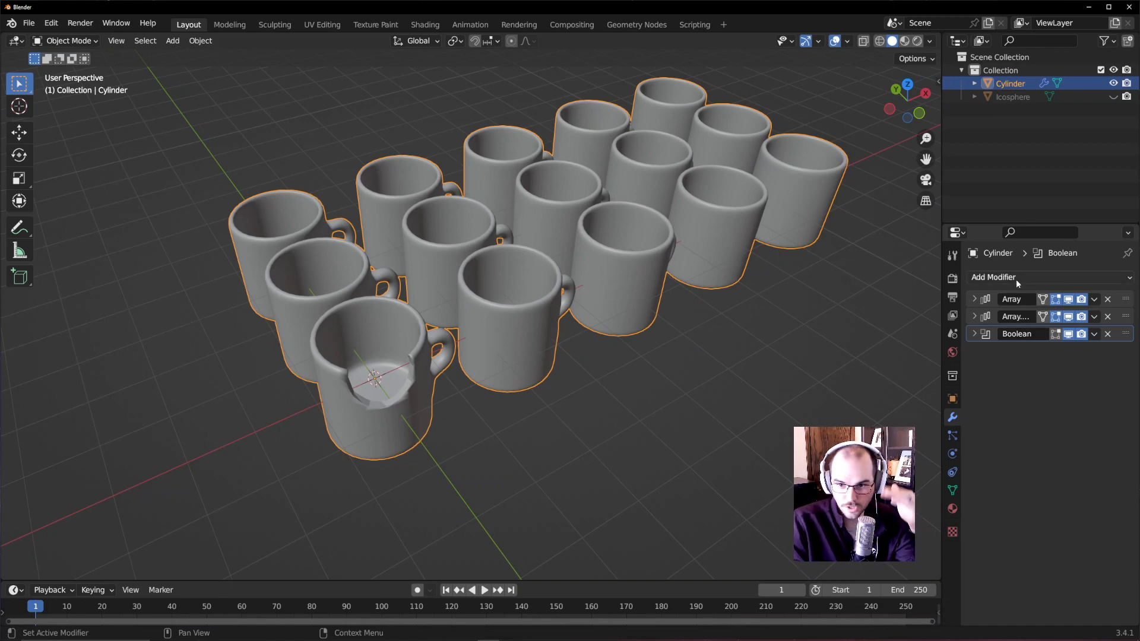
- Unhide the ico sphere and lower it into the first mug's side wall, about -0.10 m in X and Y and -0.62 m in Z
{"action": "middle_click_drag", "start_coordinate": [422, 342], "coordinate": [447, 316]}
{"action": "left_click", "coordinate": [1012, 96]}
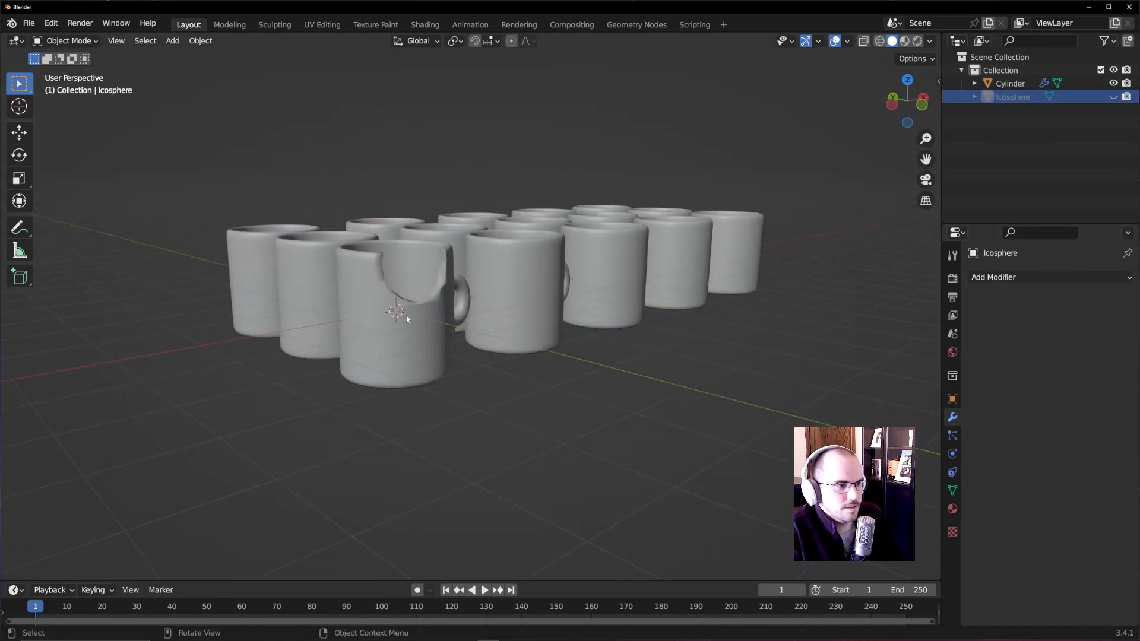
{"action": "left_click", "coordinate": [1113, 97]}
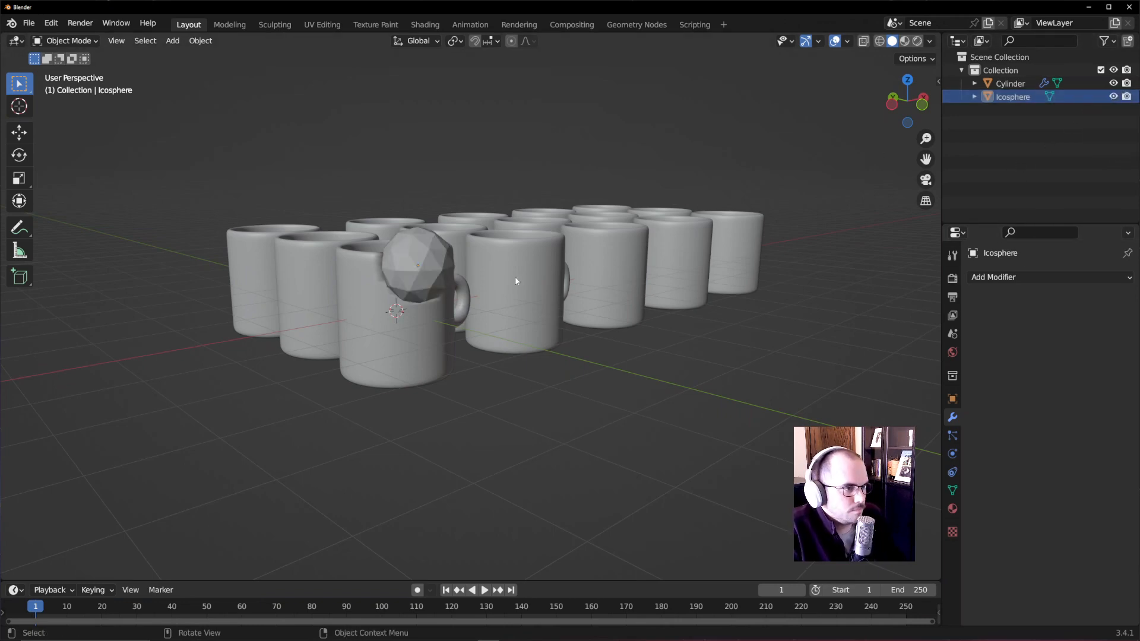
{"action": "key", "text": "g"}
{"action": "left_click", "coordinate": [418, 291]}
{"action": "key", "text": "g"}
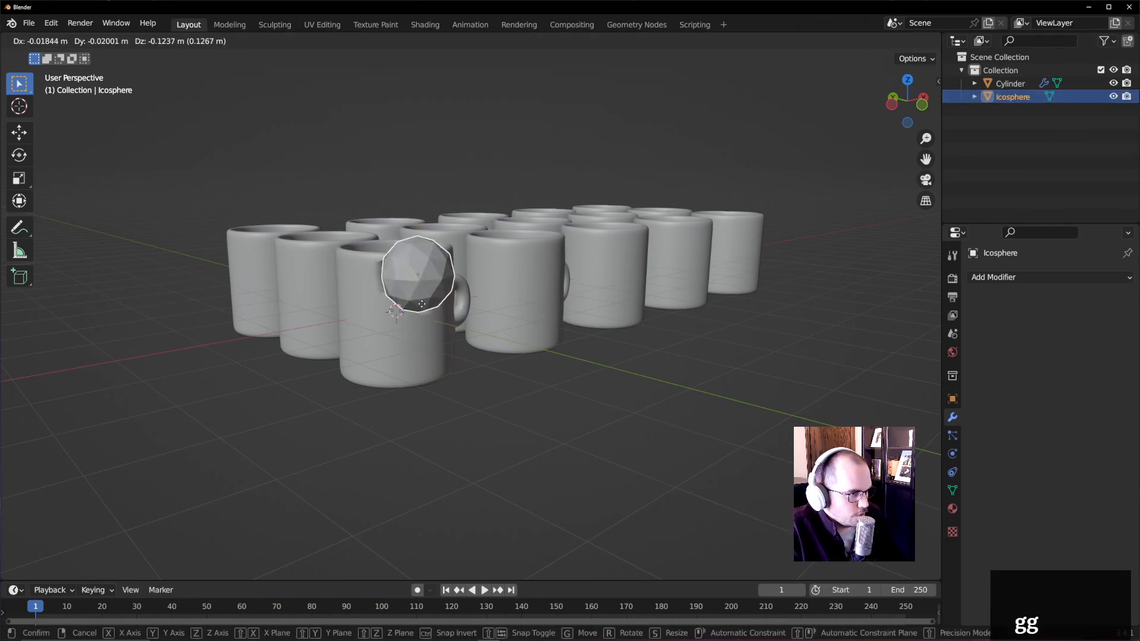
{"action": "left_click", "coordinate": [421, 323]}
{"action": "middle_click_drag", "start_coordinate": [421, 325], "coordinate": [461, 387]}
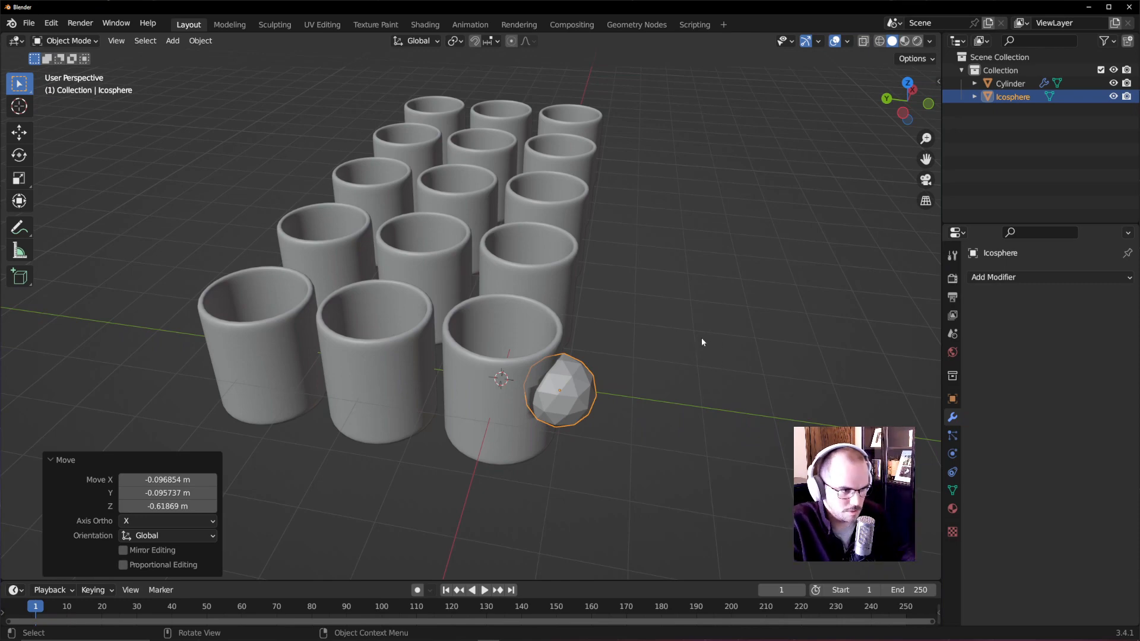
{"action": "middle_click_drag", "start_coordinate": [702, 338], "coordinate": [665, 323]}
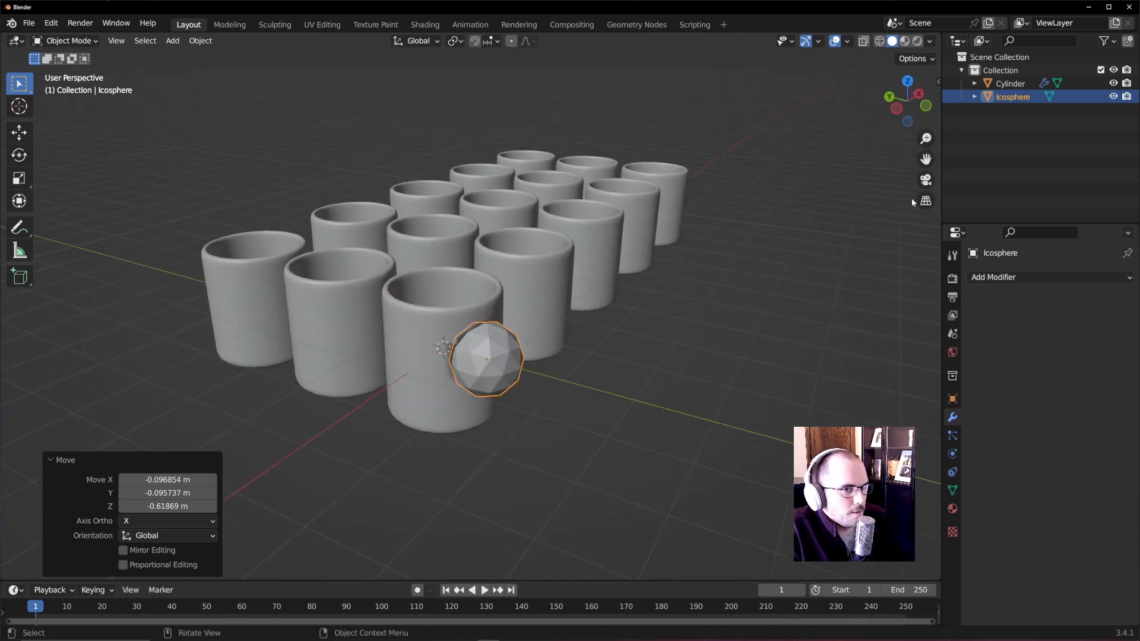
- Hide the ico sphere in the viewport and inspect the cutout in the first mug's side
{"action": "left_click", "coordinate": [1114, 97]}
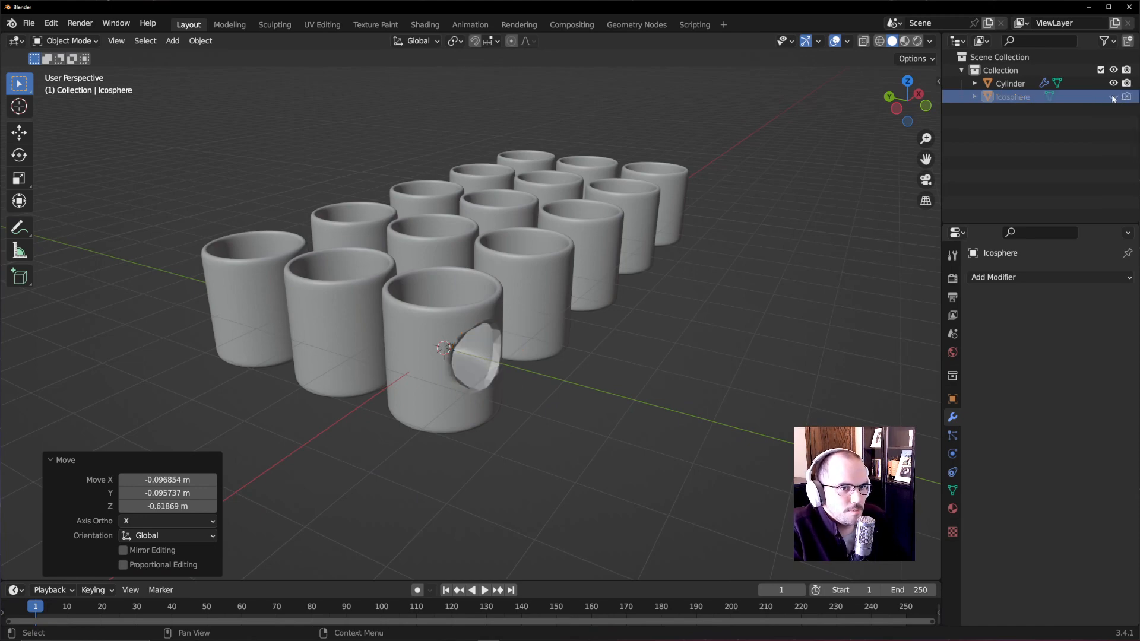
{"action": "middle_click_drag", "start_coordinate": [599, 380], "coordinate": [516, 387]}
{"action": "middle_click_drag", "start_coordinate": [397, 297], "coordinate": [429, 306]}
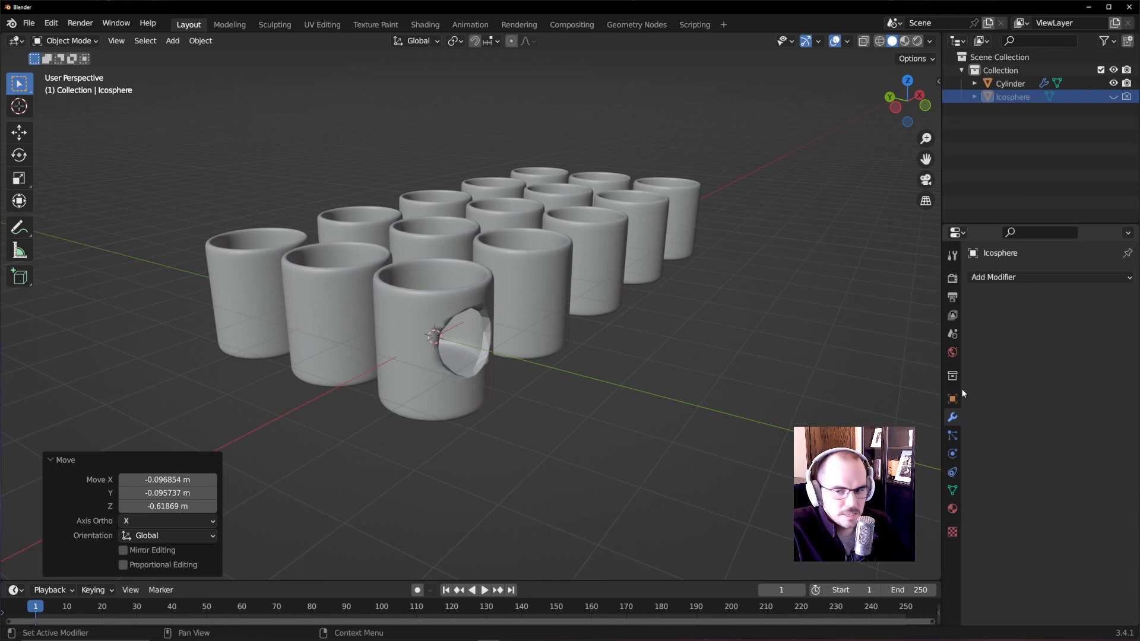
- Select the mugs and move their Boolean modifier back above both Array modifiers
{"action": "left_click", "coordinate": [533, 313]}
{"action": "left_click_drag", "start_coordinate": [1132, 334], "coordinate": [1121, 299]}
{"action": "middle_click_drag", "start_coordinate": [841, 322], "coordinate": [693, 373]}
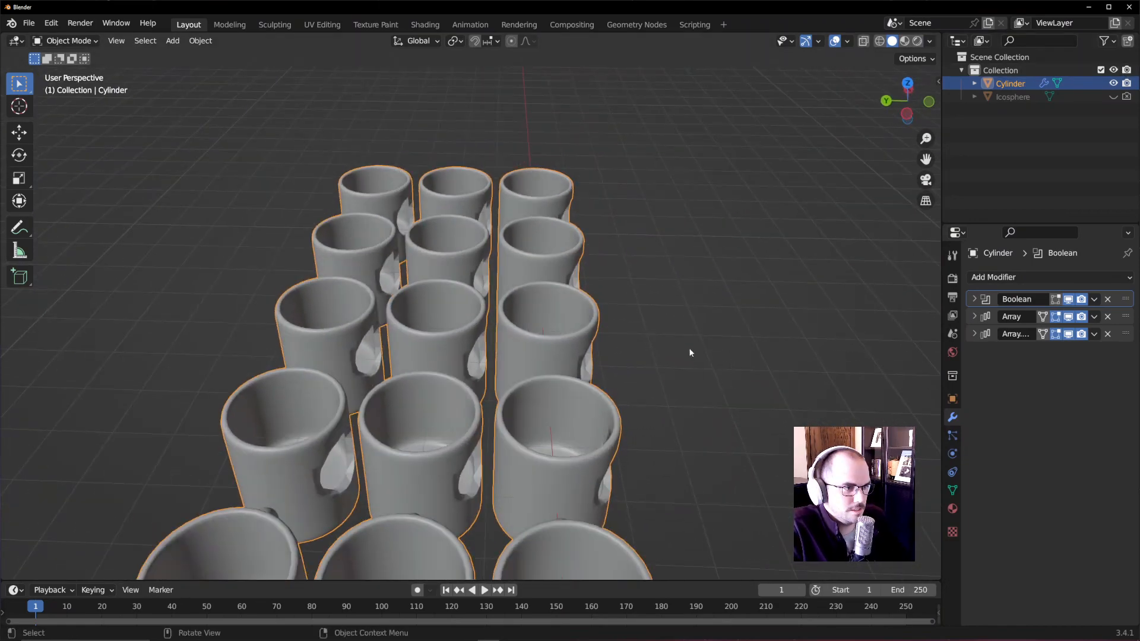
- Add a cube and move it away from the mugs, about 1.21 m in X, -8.00 m in Y and 1.24 m in Z
{"action": "middle_click_drag", "start_coordinate": [688, 352], "coordinate": [519, 342]}
{"action": "key", "text": "shift+a"}
{"action": "mouse_move", "coordinate": [499, 288]}
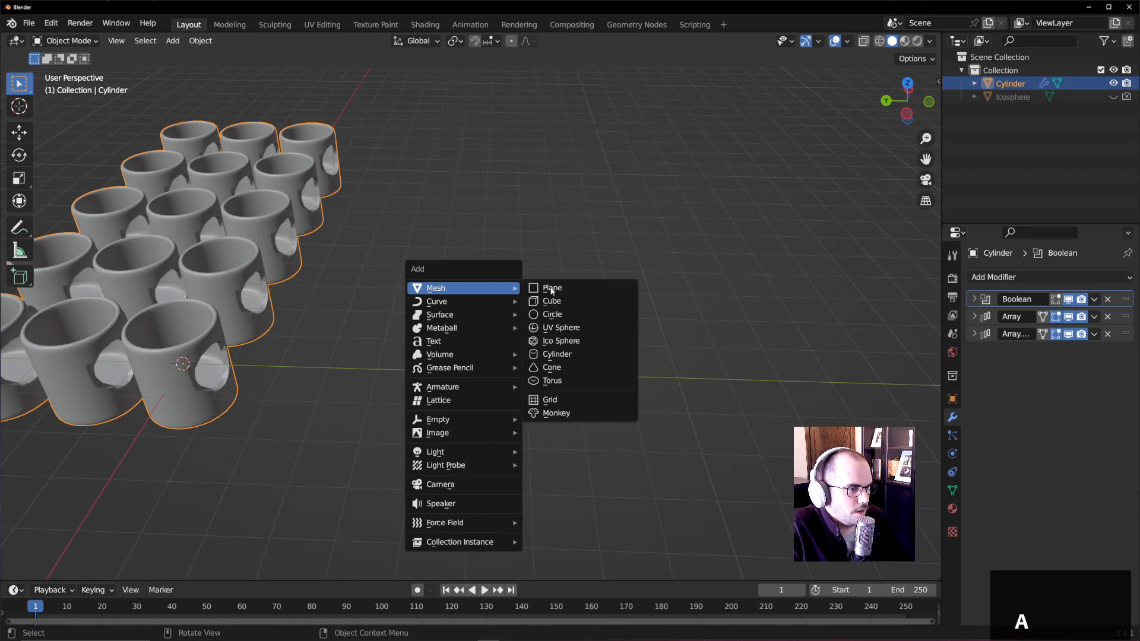
{"action": "left_click", "coordinate": [552, 301]}
{"action": "key", "text": "g"}
{"action": "left_click", "coordinate": [688, 312]}
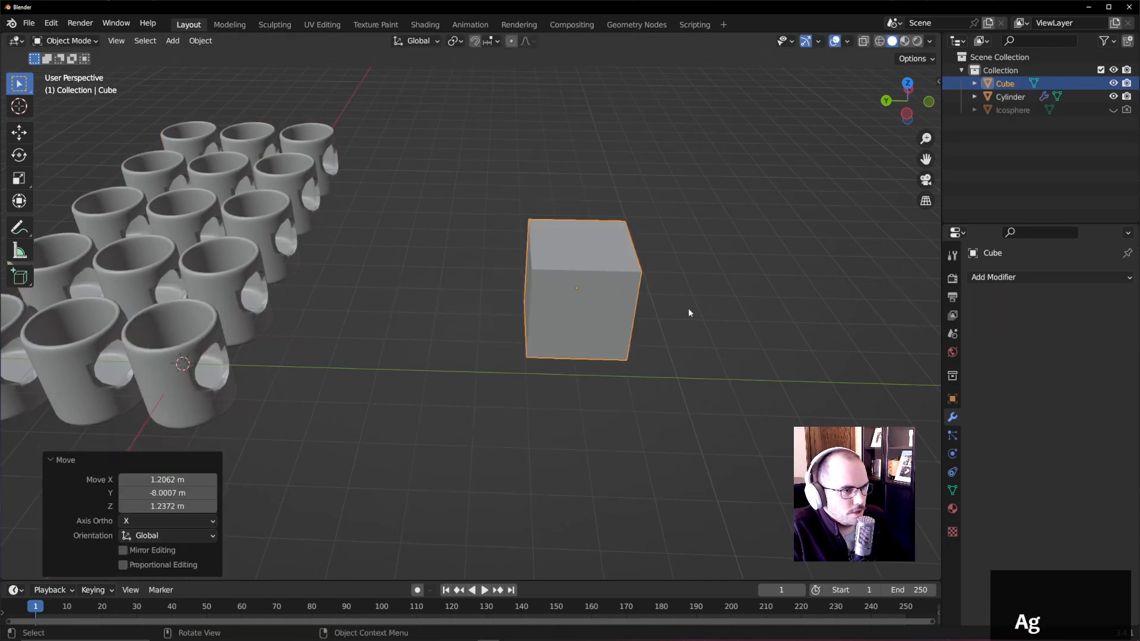
- Add a centred vertical loop cut that splits the cube in half across Y
{"action": "middle_click_drag", "start_coordinate": [778, 295], "coordinate": [589, 309]}
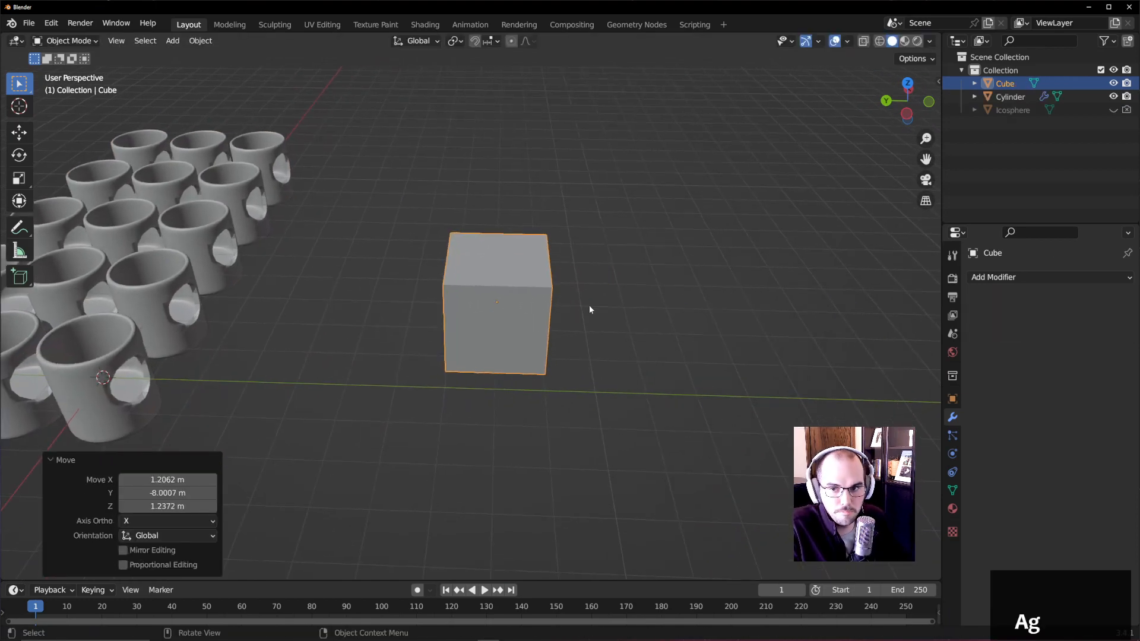
{"action": "middle_click_drag", "start_coordinate": [493, 283], "coordinate": [532, 247]}
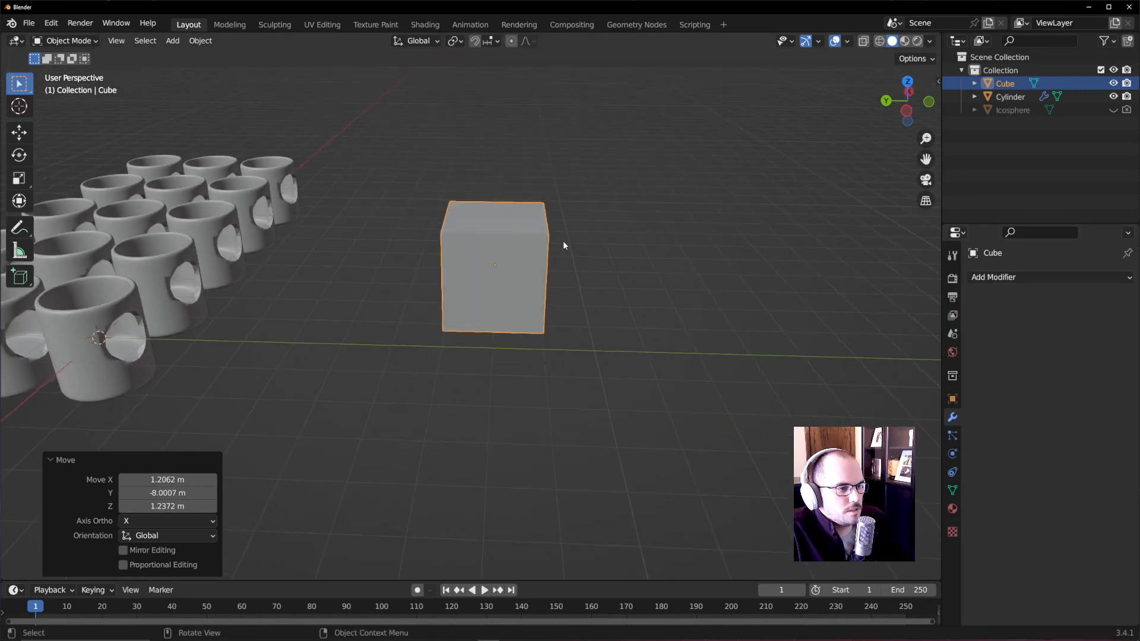
{"action": "key", "text": "Tab"}
{"action": "key", "text": "ctrl+r"}
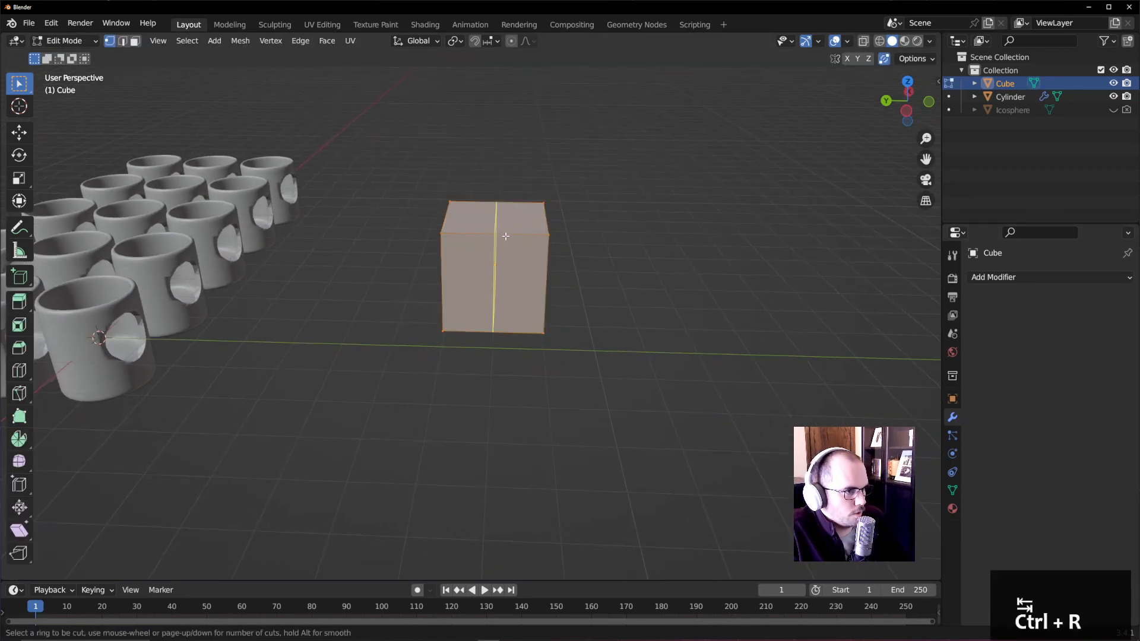
{"action": "left_click", "coordinate": [508, 236]}
{"action": "right_click", "coordinate": [508, 236]}
- Delete all faces of the cube half nearest the mugs
{"action": "middle_click_drag", "start_coordinate": [506, 236], "coordinate": [419, 184]}
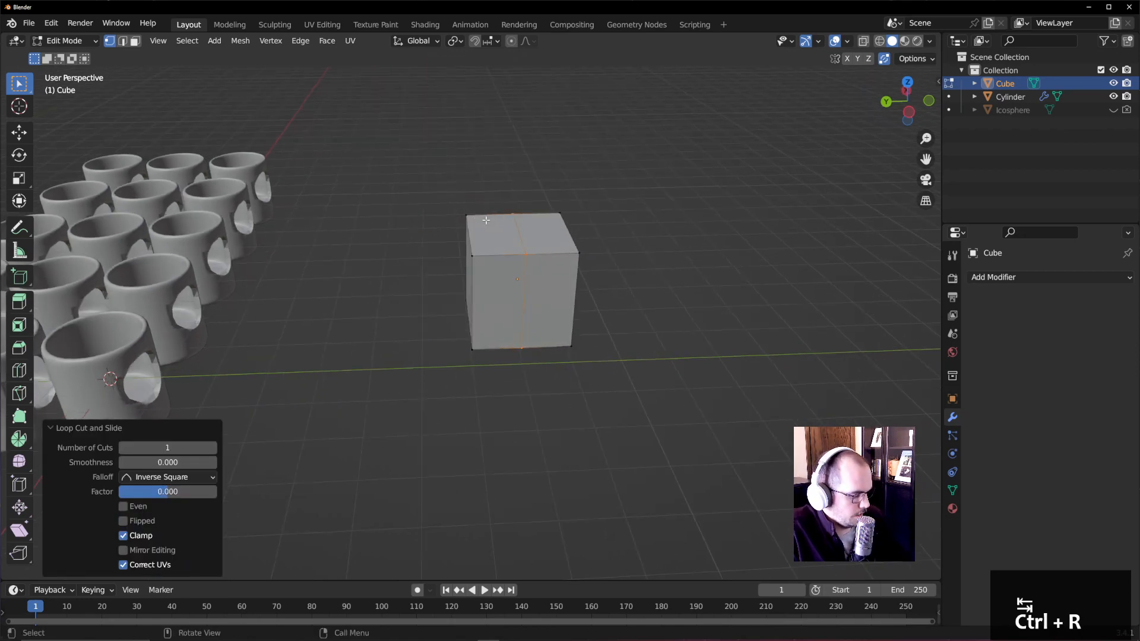
{"action": "key", "text": "3"}
{"action": "left_click_drag", "start_coordinate": [419, 184], "coordinate": [490, 369]}
{"action": "key", "text": "Delete"}
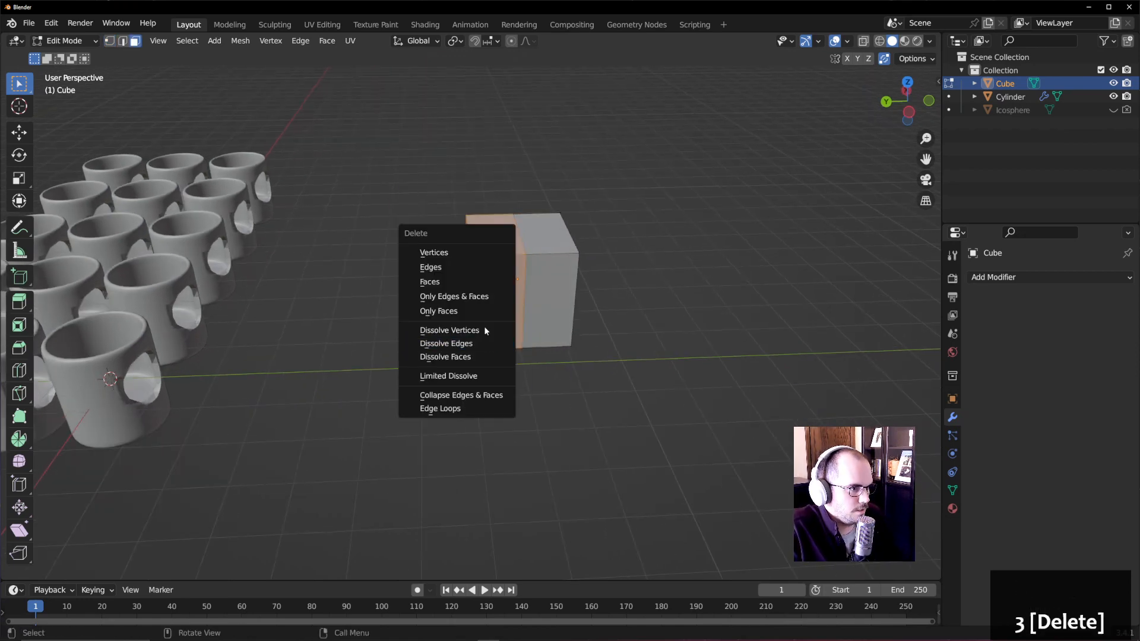
{"action": "left_click", "coordinate": [459, 281]}
{"action": "left_click_drag", "start_coordinate": [454, 256], "coordinate": [484, 343]}
{"action": "key", "text": "Delete"}
{"action": "left_click", "coordinate": [485, 343]}
- Add a Mirror modifier to the half cube on the Y axis only and collapse its settings
{"action": "left_click", "coordinate": [1038, 279]}
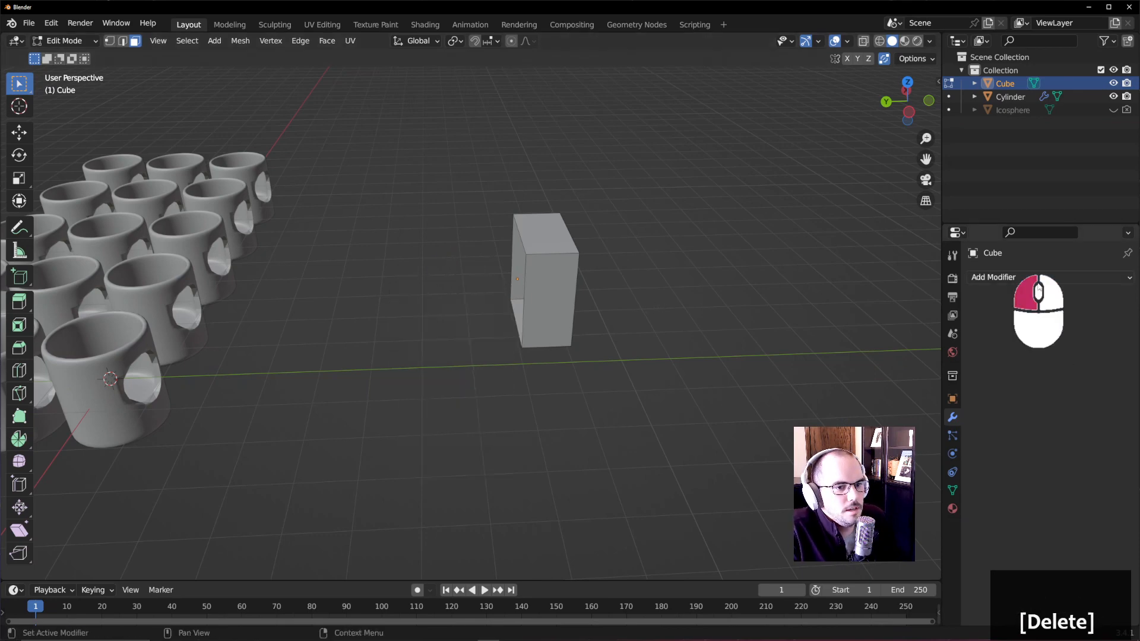
{"action": "left_click", "coordinate": [861, 431]}
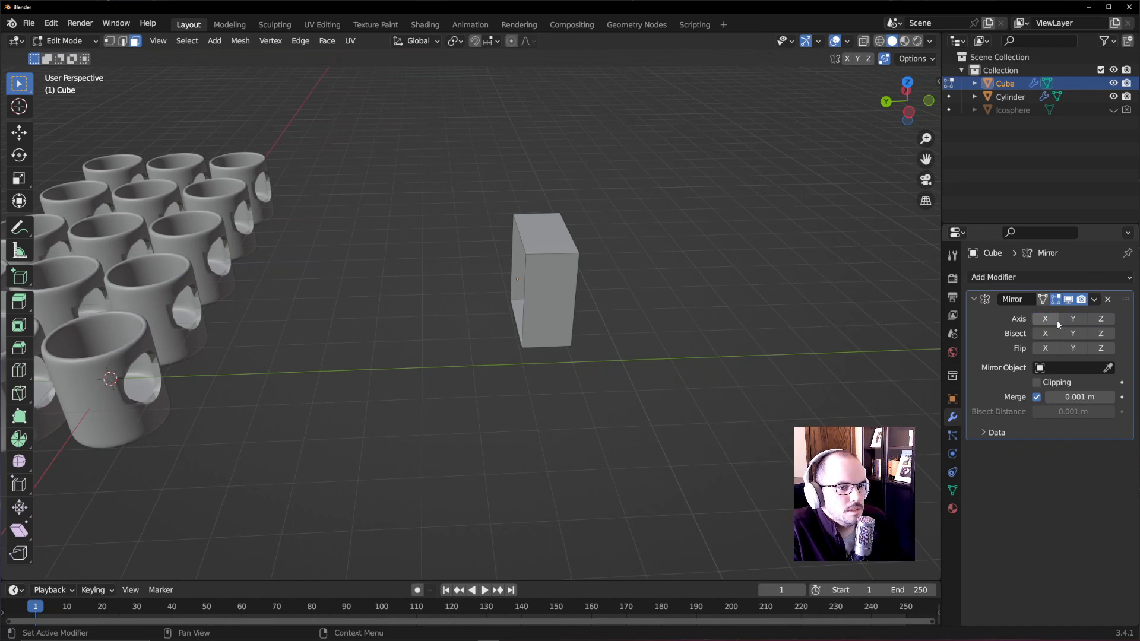
{"action": "left_click", "coordinate": [1073, 320]}
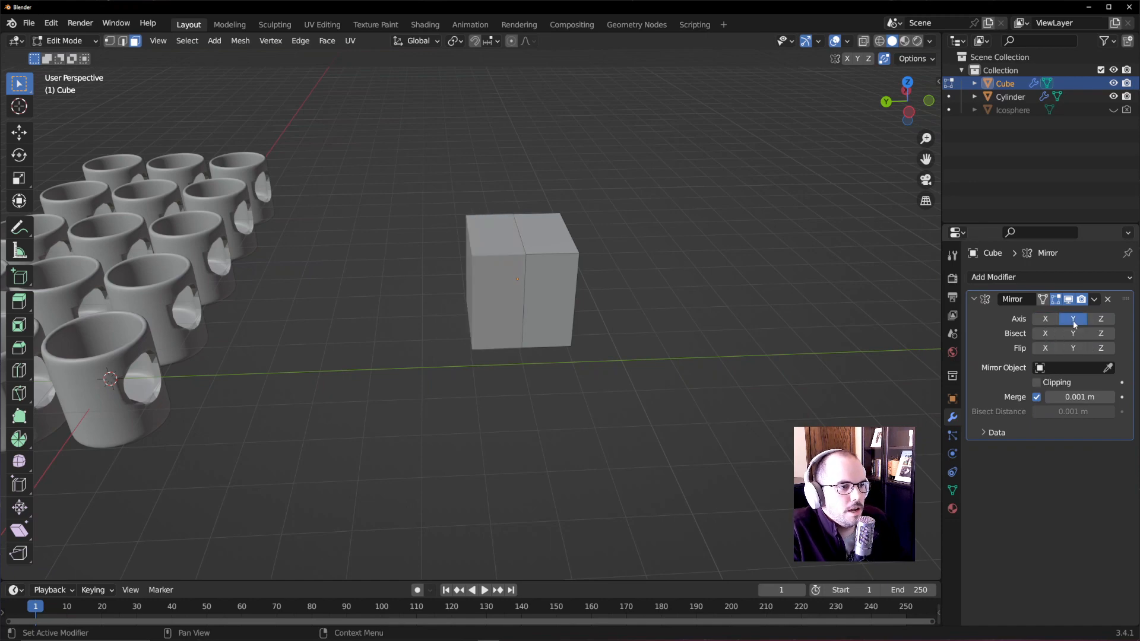
{"action": "left_click", "coordinate": [973, 300]}
- Add a Subdivision Surface modifier to the cube and place it above the Mirror modifier
{"action": "left_click", "coordinate": [1009, 277]}
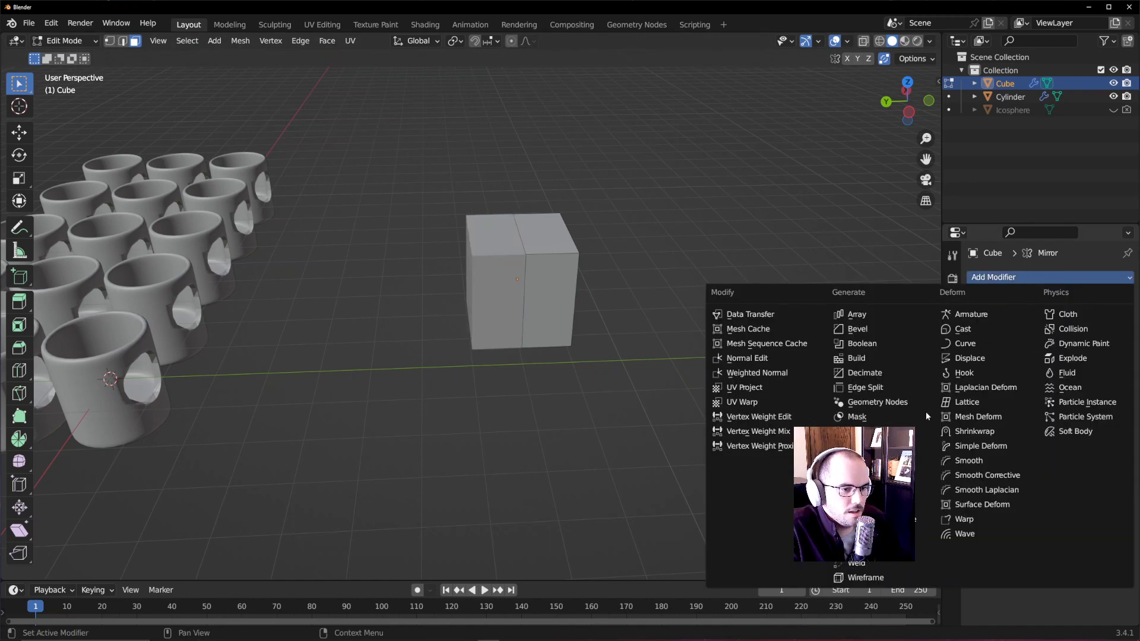
{"action": "left_click", "coordinate": [922, 519]}
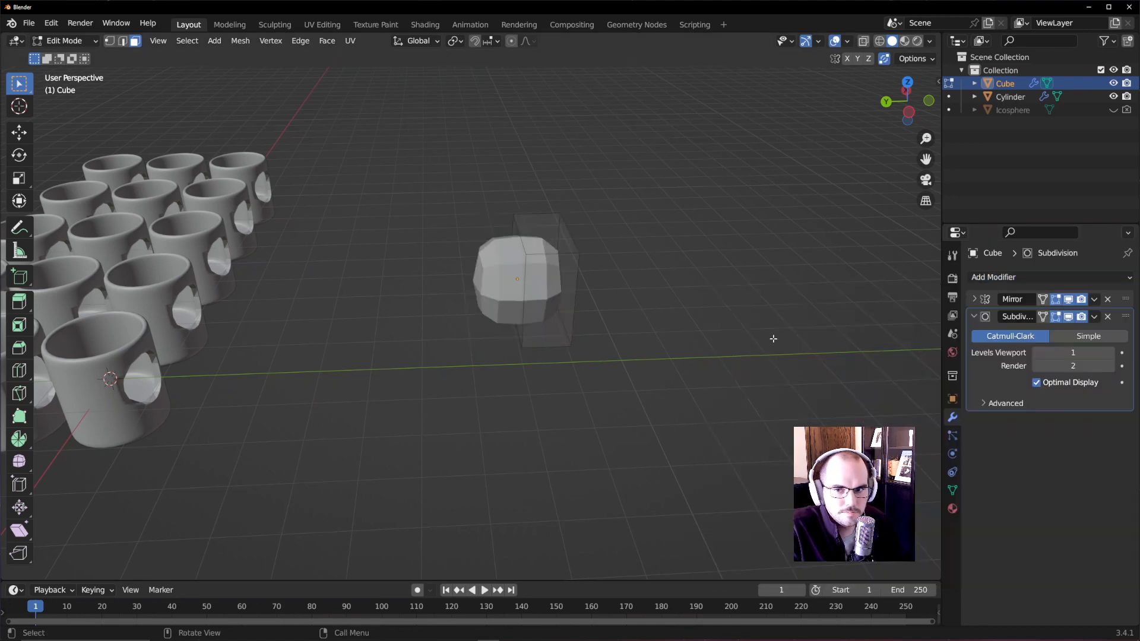
{"action": "mouse_move", "coordinate": [773, 338]}
{"action": "middle_mouse_down"}
{"action": "mouse_move", "coordinate": [748, 364]}
{"action": "mouse_move", "coordinate": [777, 353]}
{"action": "middle_mouse_up"}
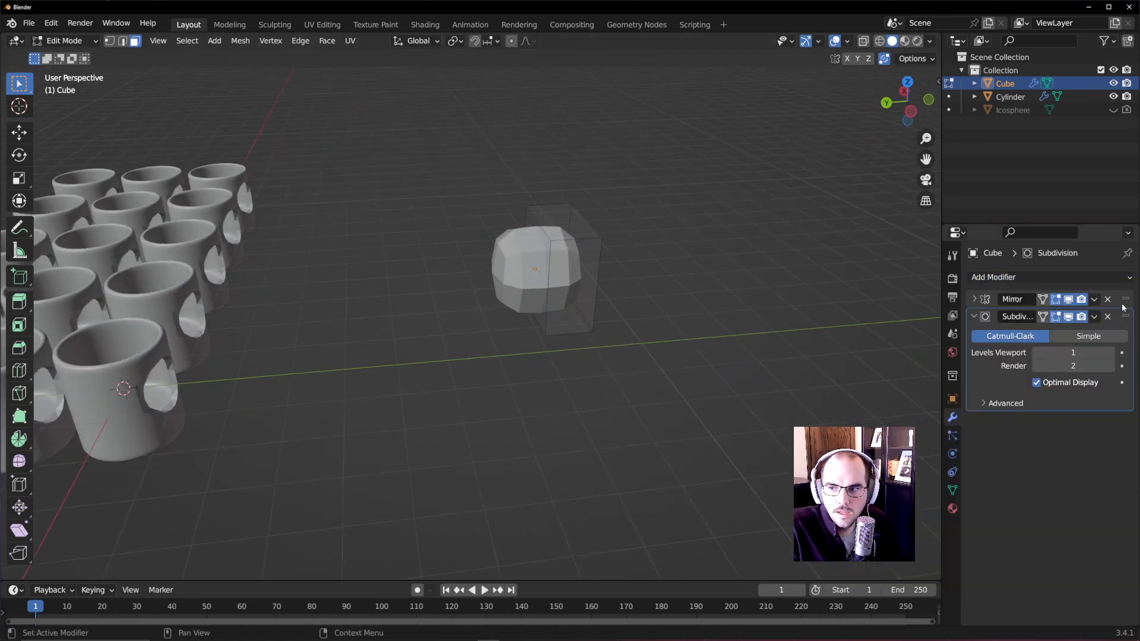
{"action": "left_click_drag", "start_coordinate": [1123, 307], "coordinate": [1132, 336]}
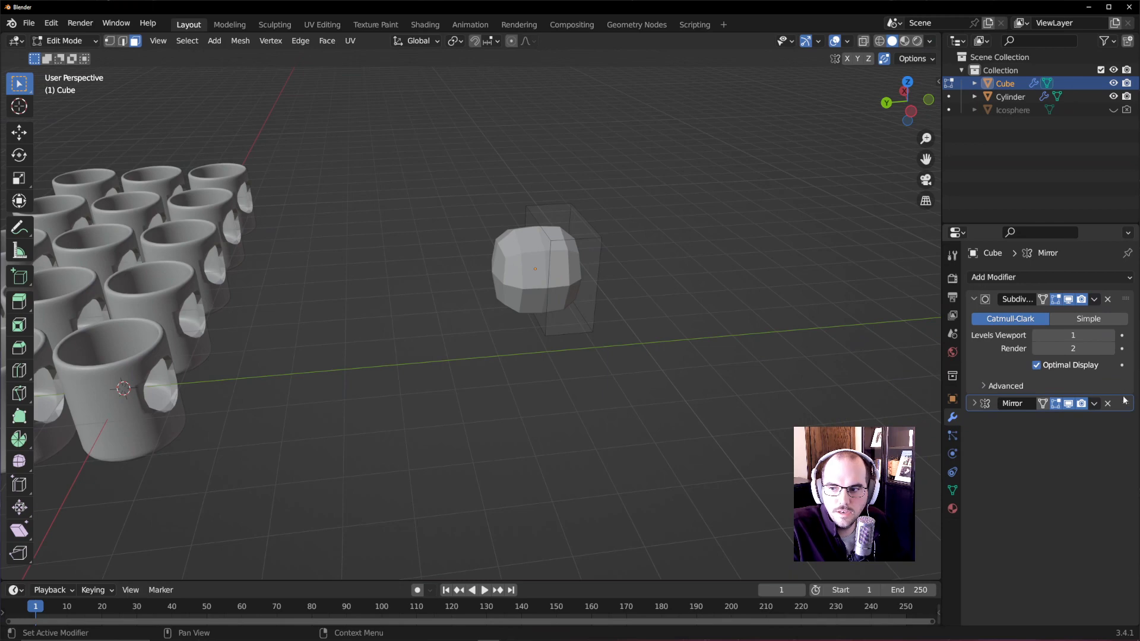
{"action": "left_click_drag", "start_coordinate": [1124, 401], "coordinate": [1120, 326]}
- Select the top face of the half cube in Edit Mode
{"action": "key", "text": "Tab"}
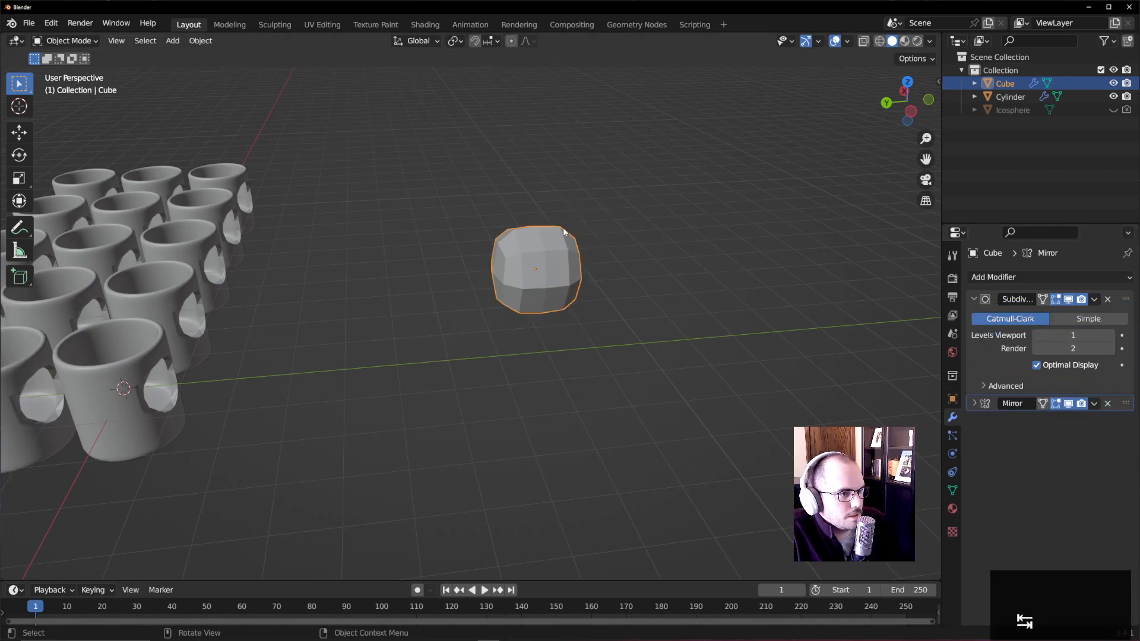
{"action": "key", "text": "Tab"}
{"action": "left_click", "coordinate": [563, 233]}
{"action": "middle_click_drag", "start_coordinate": [724, 282], "coordinate": [669, 389]}
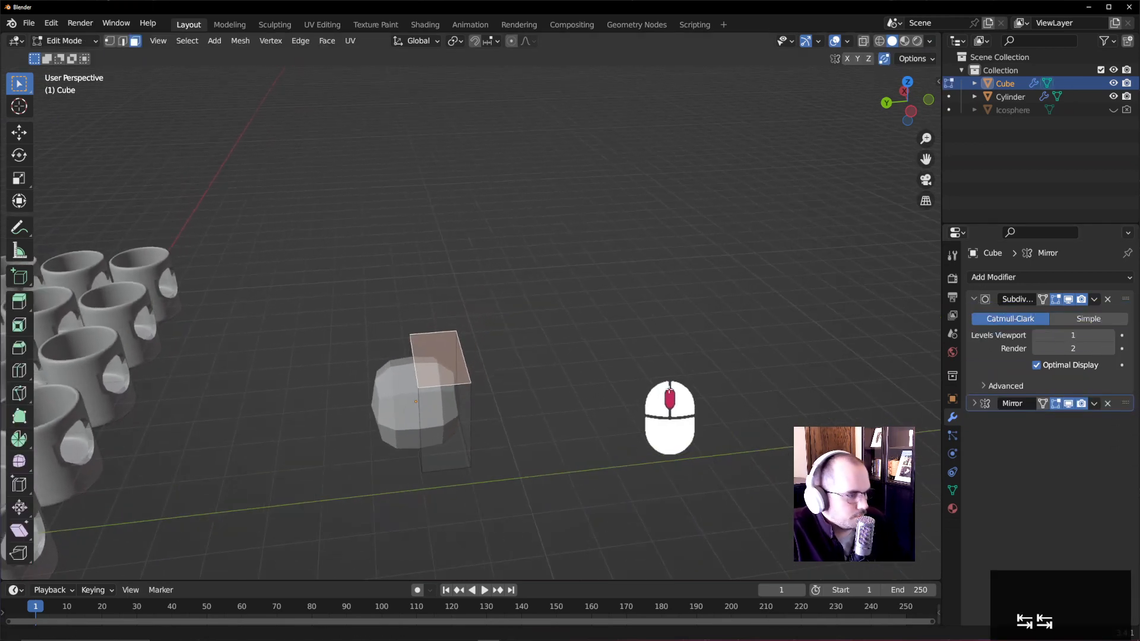
- Try to extrude the half cube's top face upward
{"action": "key", "text": "e"}
{"action": "left_click", "coordinate": [517, 277]}
{"action": "key", "text": "ctrl+z"}
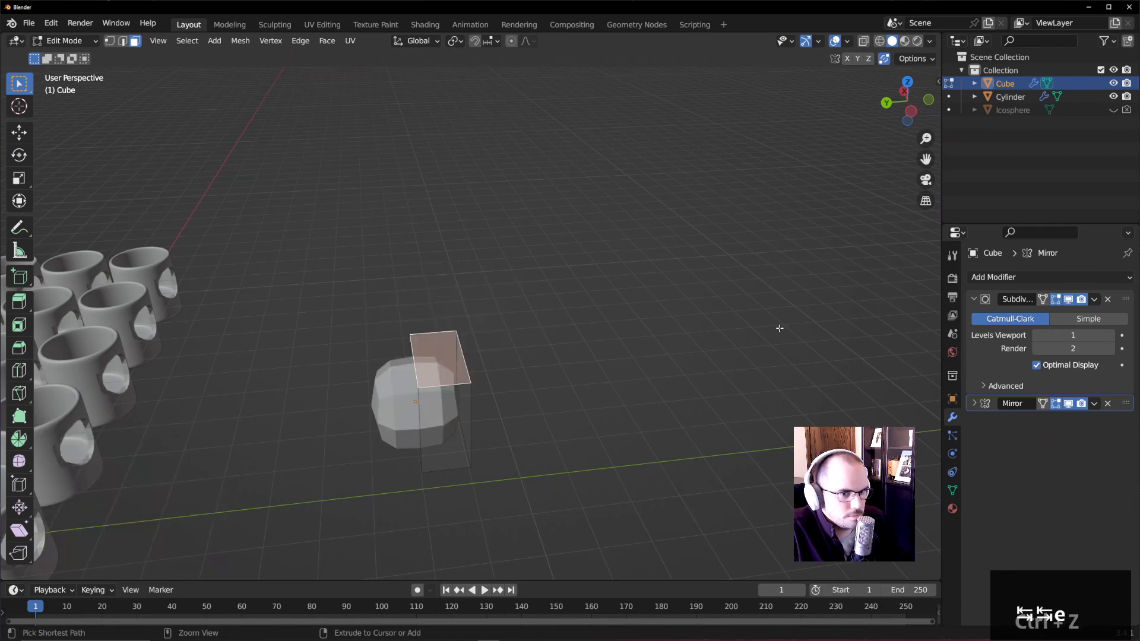
- Enable Clipping on the Mirror modifier and extrude the top face about 1.78 m upward
{"action": "left_click", "coordinate": [974, 403]}
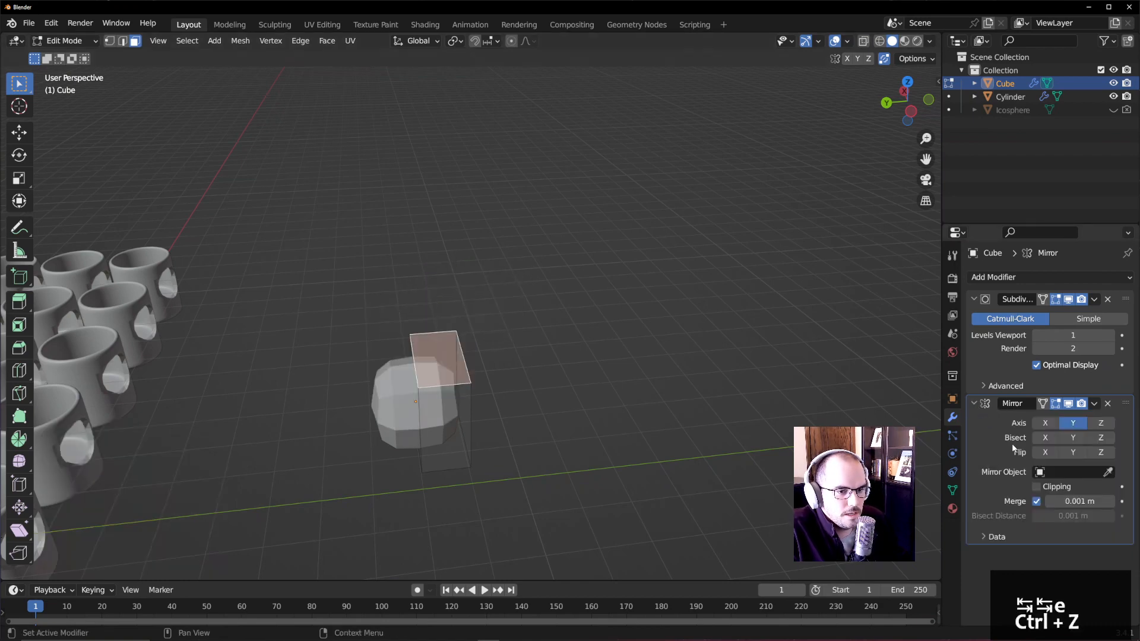
{"action": "left_click", "coordinate": [1036, 487]}
{"action": "key", "text": "e"}
{"action": "left_click", "coordinate": [482, 284]}
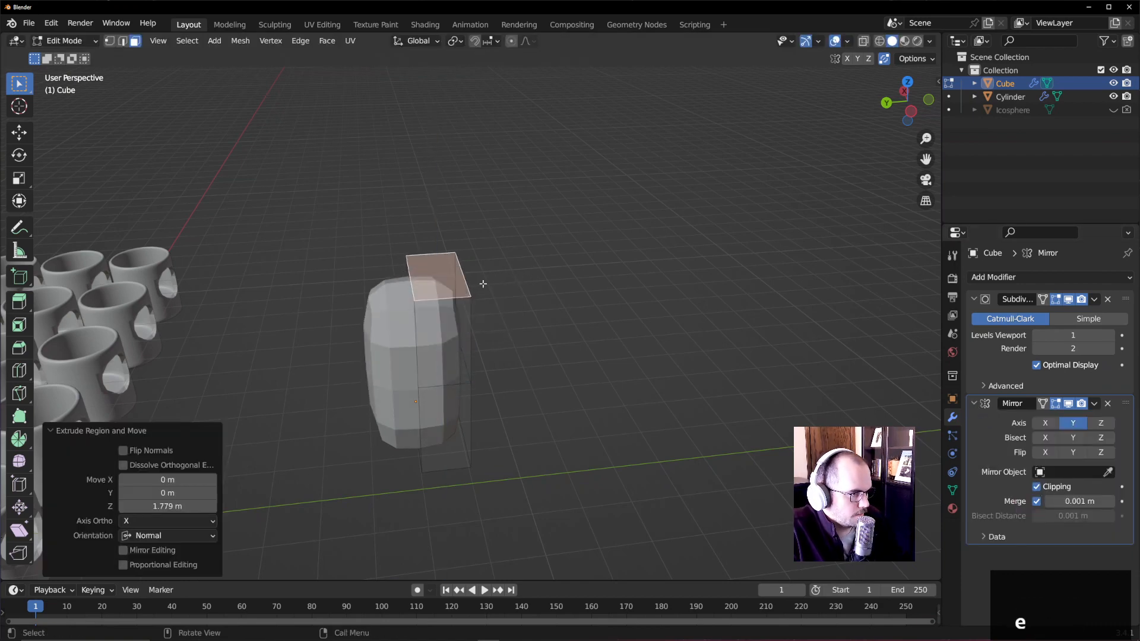
- Extrude the upper section's front face about 2.2 m outward and its outer side face about 1.64 m
{"action": "key", "text": "e"}
{"action": "left_click", "coordinate": [628, 374]}
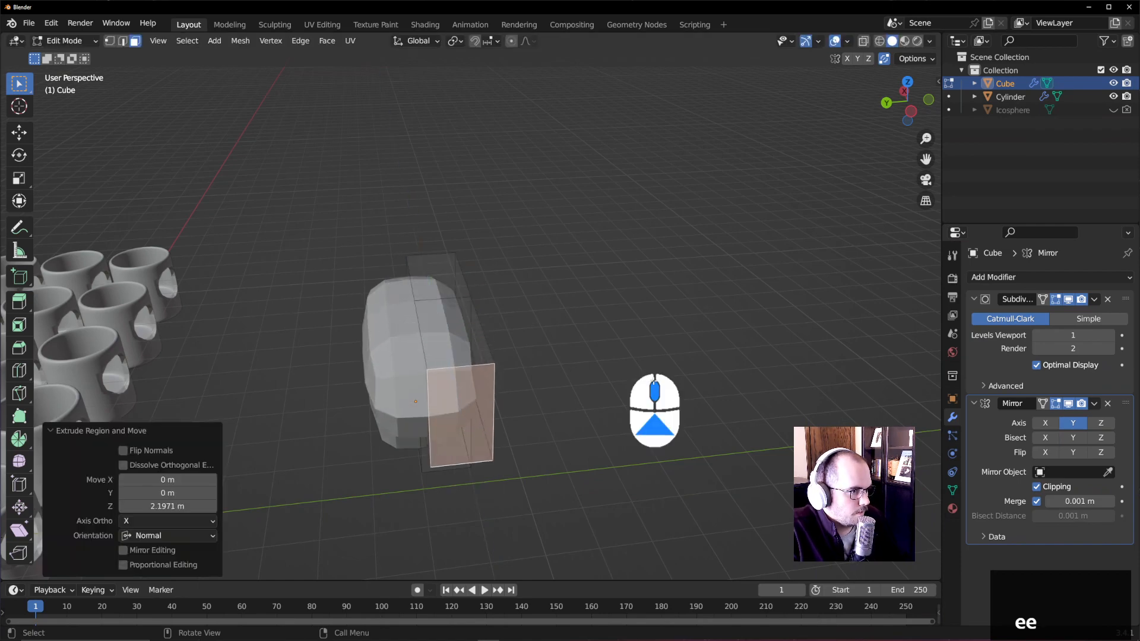
{"action": "middle_click_drag", "start_coordinate": [628, 374], "coordinate": [402, 318]}
{"action": "left_click", "coordinate": [401, 310]}
{"action": "key", "text": "e"}
{"action": "left_click", "coordinate": [509, 316]}
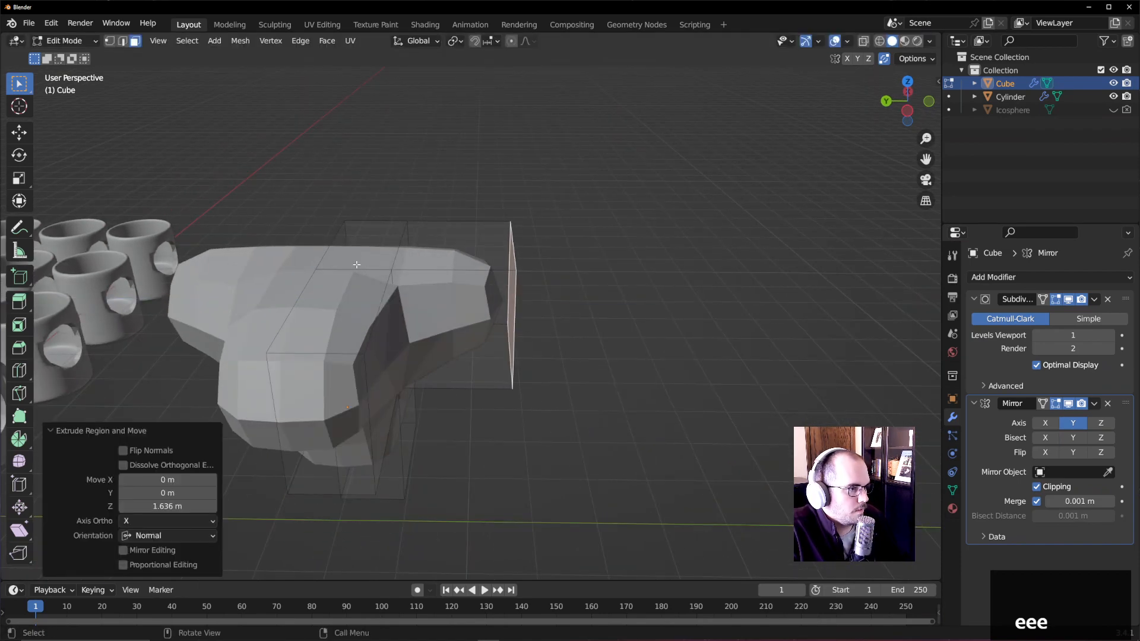
- Select the front edge of the half cube's top face and move it upward along the Z axis
{"action": "left_click", "coordinate": [357, 271]}
{"action": "middle_click_drag", "start_coordinate": [374, 270], "coordinate": [363, 269]}
{"action": "key", "text": "e"}
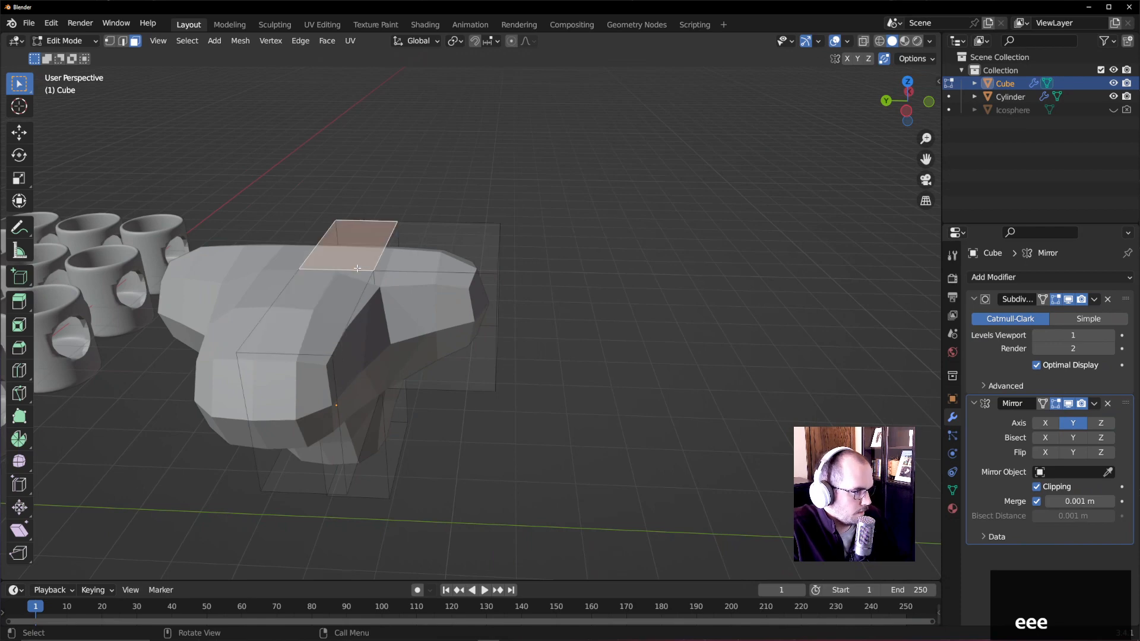
{"action": "key", "text": "Tab"}
{"action": "key", "text": "Tab"}
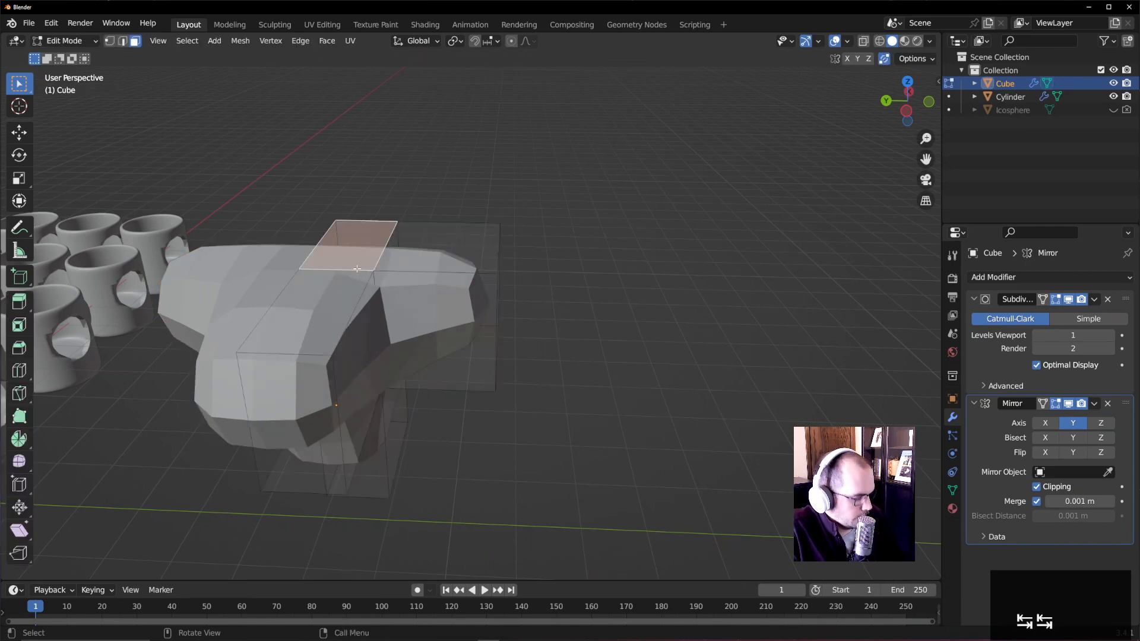
{"action": "key", "text": "2"}
{"action": "left_click", "coordinate": [357, 269]}
{"action": "key", "text": "g"}
{"action": "key", "text": "z"}
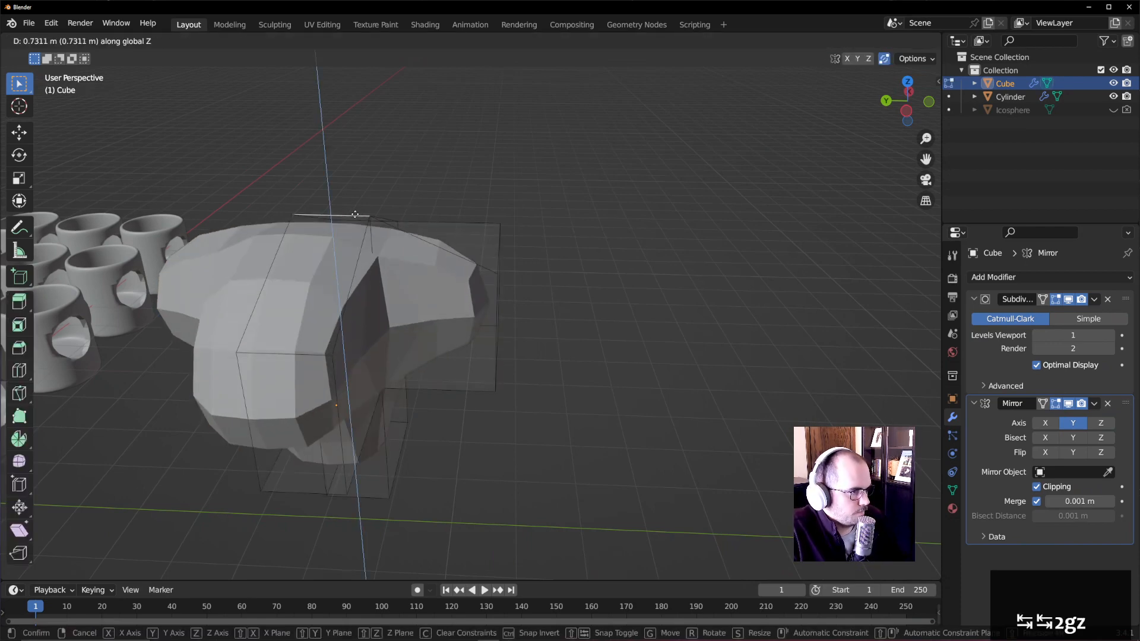
{"action": "left_click", "coordinate": [344, 178]}
- Move the Subdivision modifier below the Mirror modifier in the cube's modifier stack
{"action": "left_click_drag", "start_coordinate": [1126, 300], "coordinate": [1124, 473]}
{"action": "left_click_drag", "start_coordinate": [1125, 300], "coordinate": [1124, 493]}
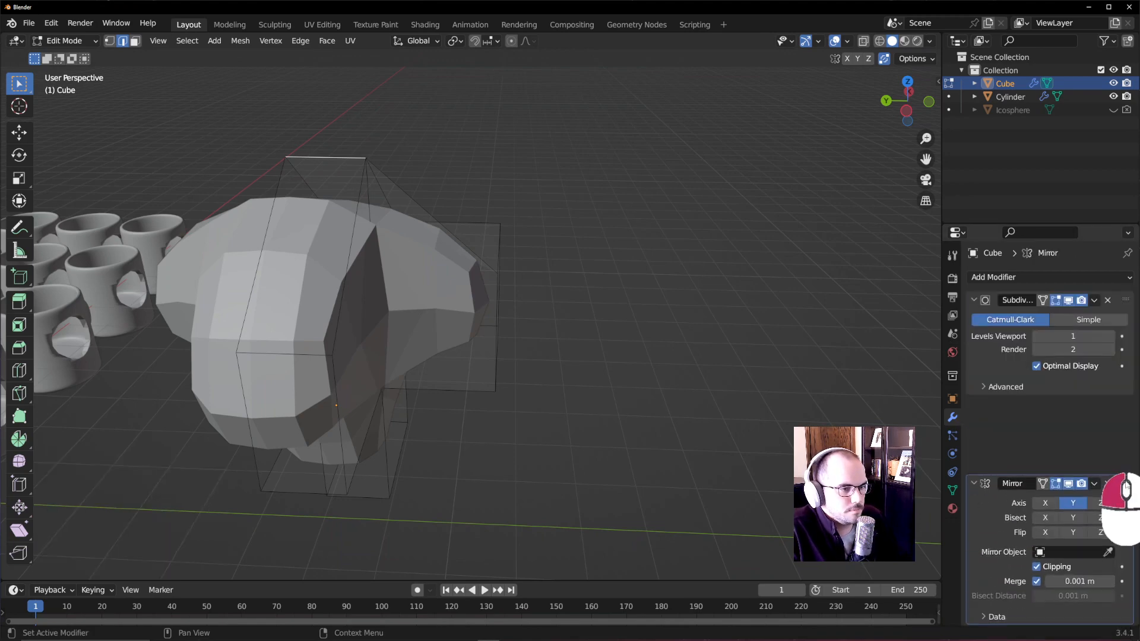
{"action": "middle_click_drag", "start_coordinate": [522, 434], "coordinate": [438, 358]}
{"action": "scroll", "coordinate": [552, 392], "scroll_direction": "up", "scroll_amount": 5}
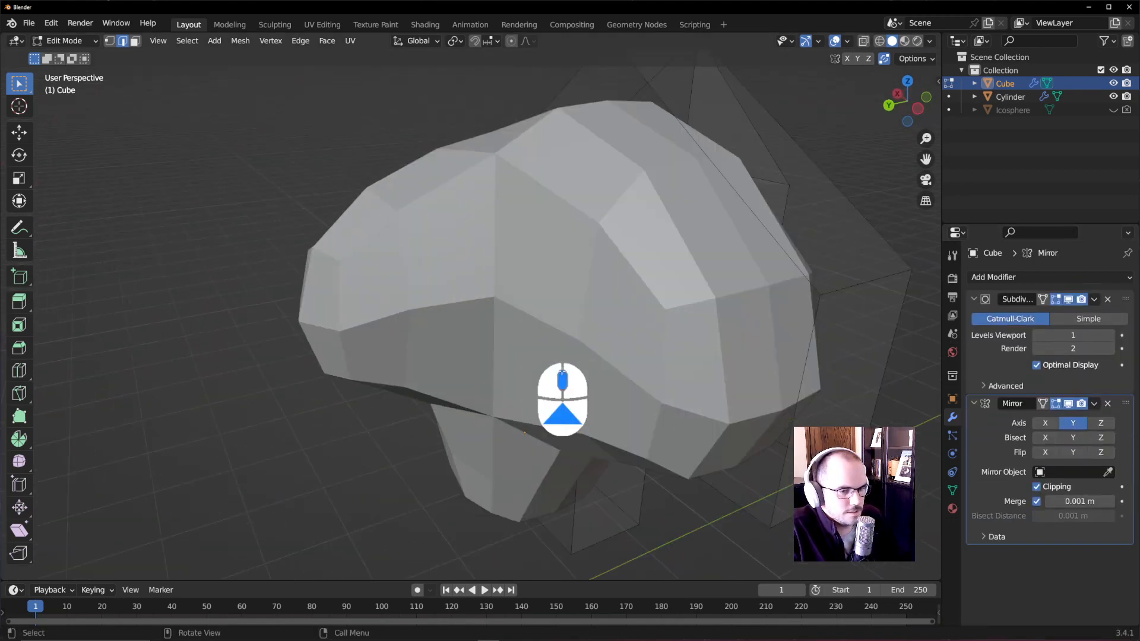
{"action": "scroll", "coordinate": [570, 428], "scroll_direction": "down", "scroll_amount": 7}
{"action": "middle_click_drag", "start_coordinate": [581, 439], "coordinate": [544, 395]}
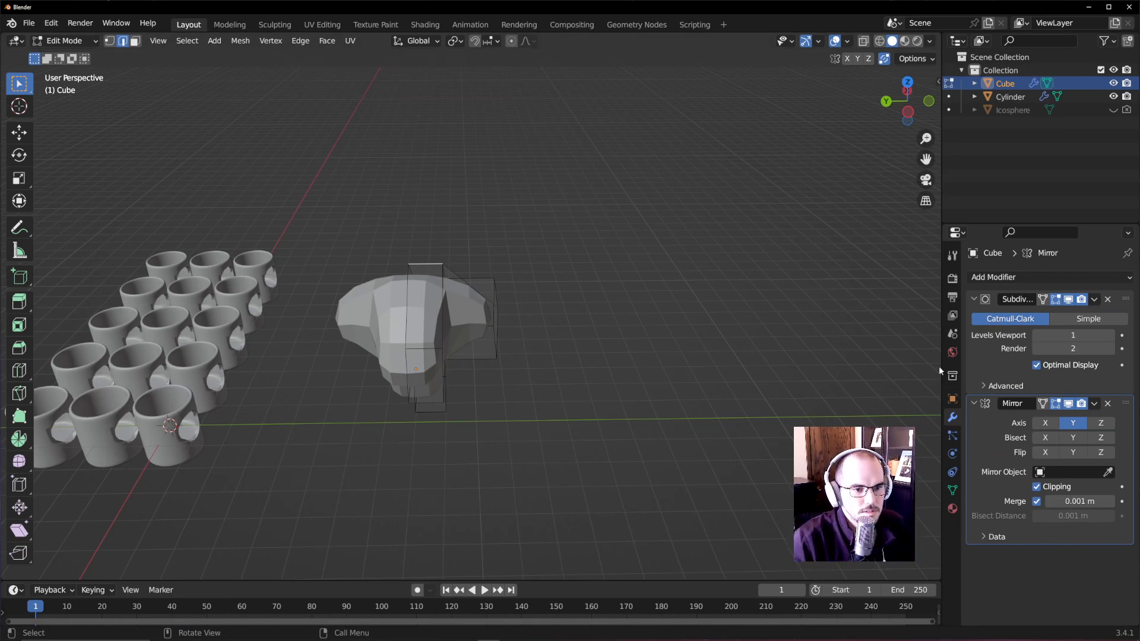
{"action": "left_click_drag", "start_coordinate": [1125, 298], "coordinate": [1095, 529]}
{"action": "middle_click_drag", "start_coordinate": [501, 286], "coordinate": [428, 327]}
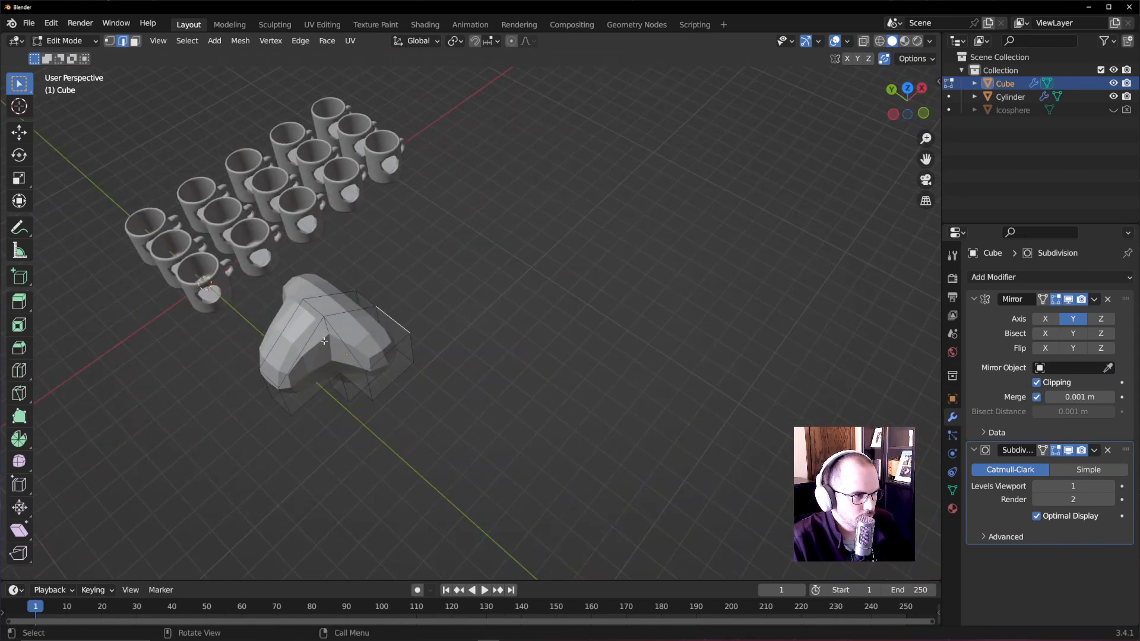
- Select the sloped top face next to the mirror line and extrude it about 1.22 m
{"action": "key", "text": "Tab"}
{"action": "key", "text": "Tab"}
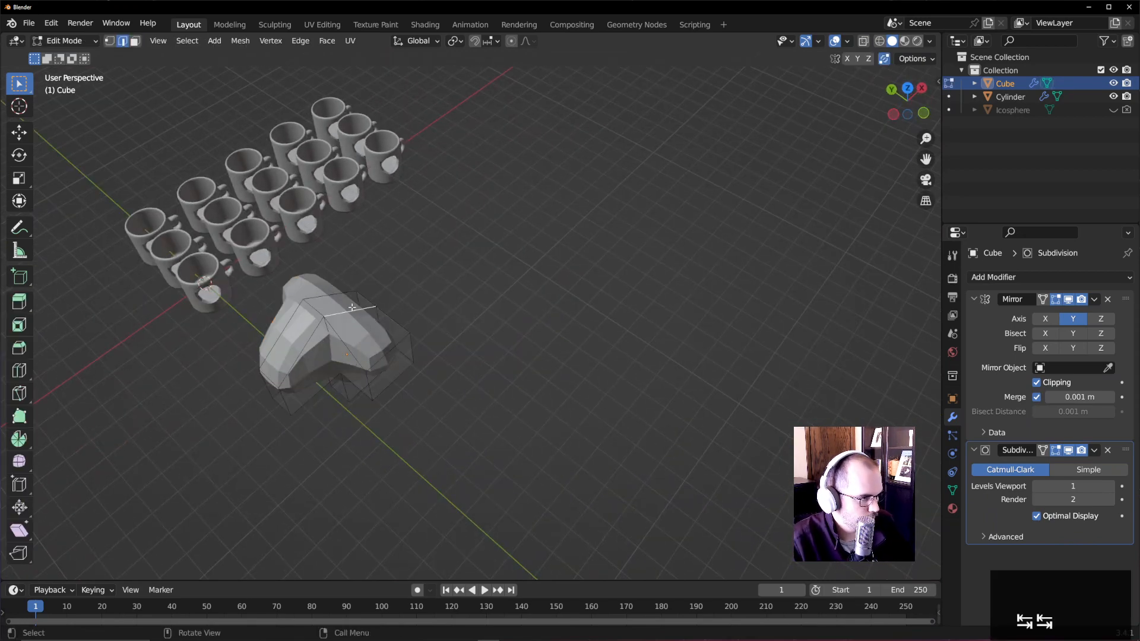
{"action": "key", "text": "3"}
{"action": "left_click", "coordinate": [348, 308]}
{"action": "middle_click_drag", "start_coordinate": [347, 308], "coordinate": [416, 325]}
{"action": "key", "text": "e"}
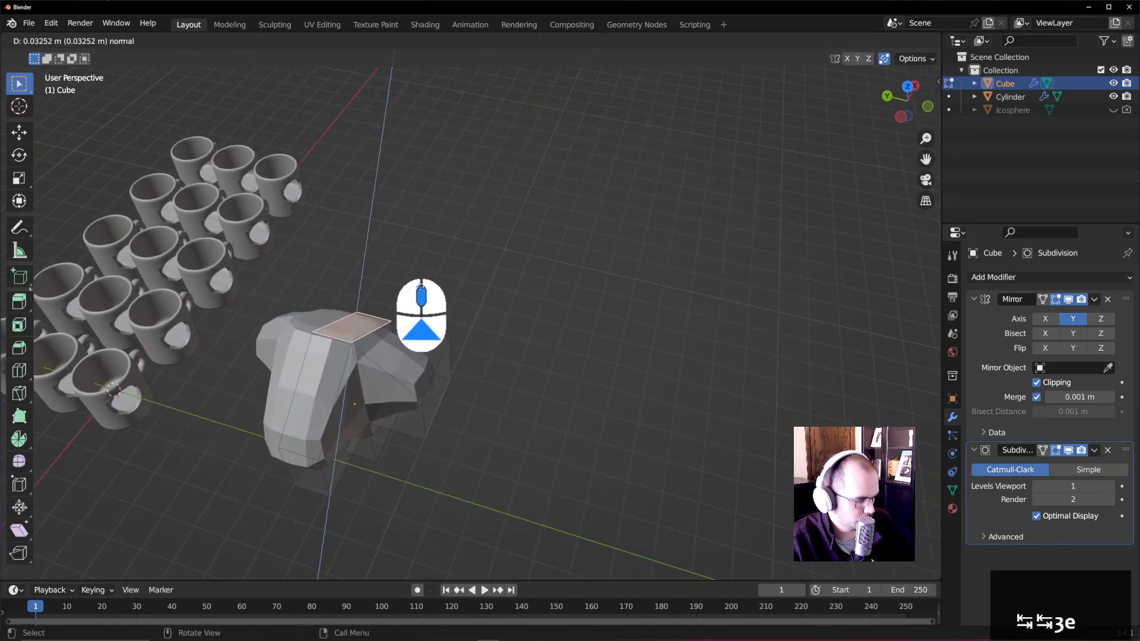
{"action": "left_click", "coordinate": [446, 247]}
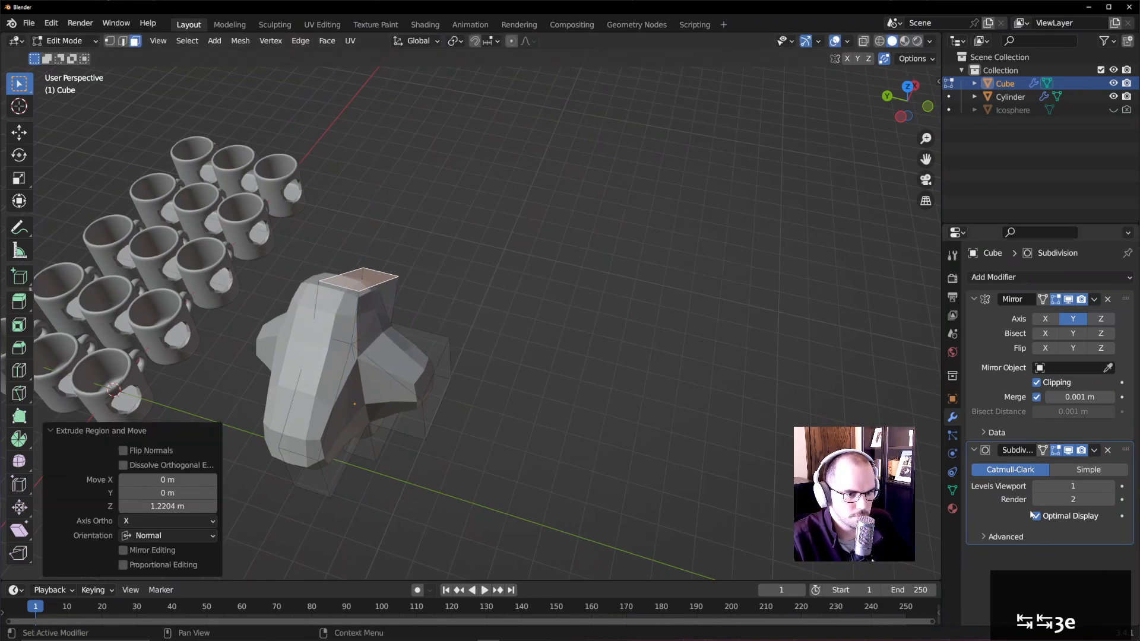
- Disable Clipping on the Mirror modifier and move the extruded face about 1.11 m away from the mirror plane along Y
{"action": "left_click", "coordinate": [1037, 382]}
{"action": "key", "text": "g"}
{"action": "left_click", "coordinate": [593, 318]}
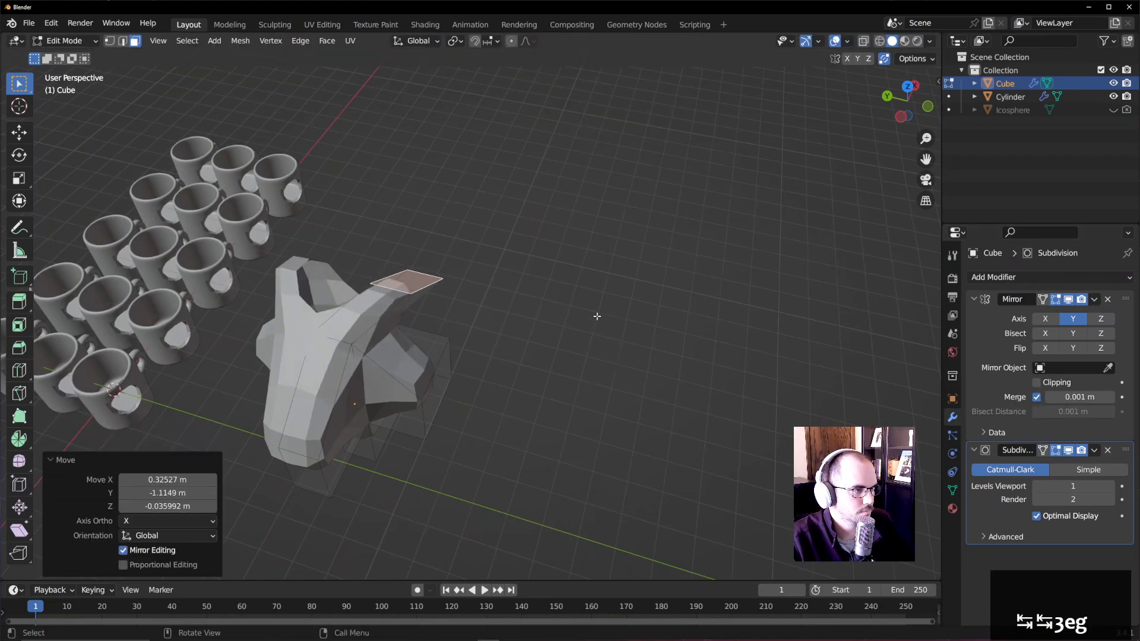
- Extrude the offset top face further upward to lengthen the mirrored horns
{"action": "middle_click_drag", "start_coordinate": [594, 318], "coordinate": [623, 332]}
{"action": "key", "text": "e"}
{"action": "left_click", "coordinate": [595, 286]}
- Try to extrude the inner side face of the horn
{"action": "left_click", "coordinate": [479, 310]}
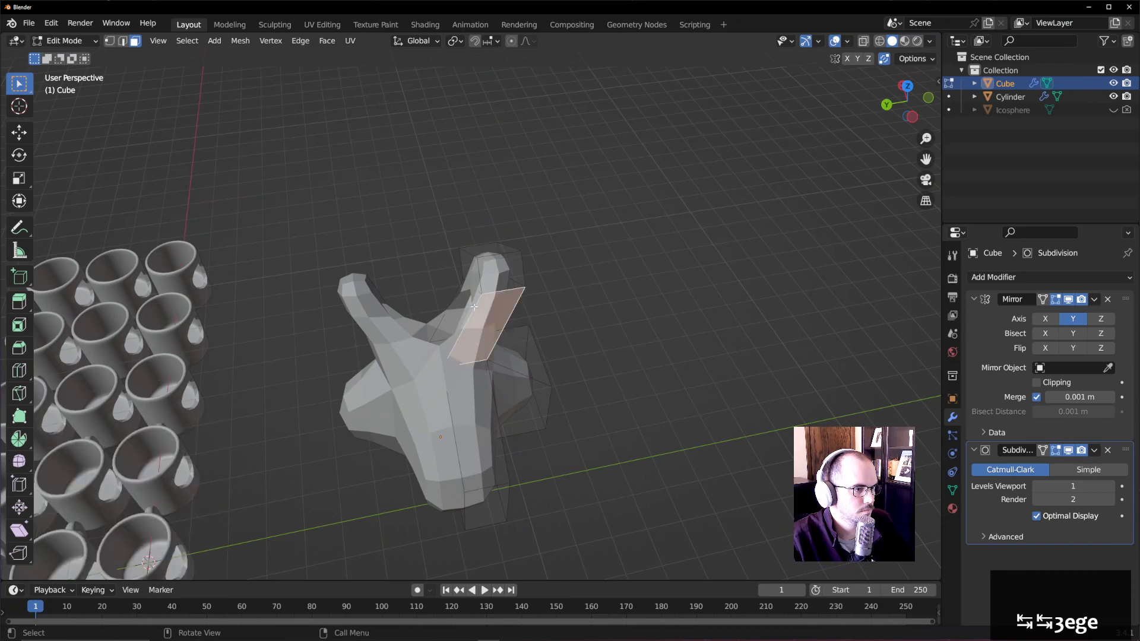
{"action": "left_click", "coordinate": [474, 303]}
{"action": "key", "text": "e"}
{"action": "right_click", "coordinate": [656, 364]}
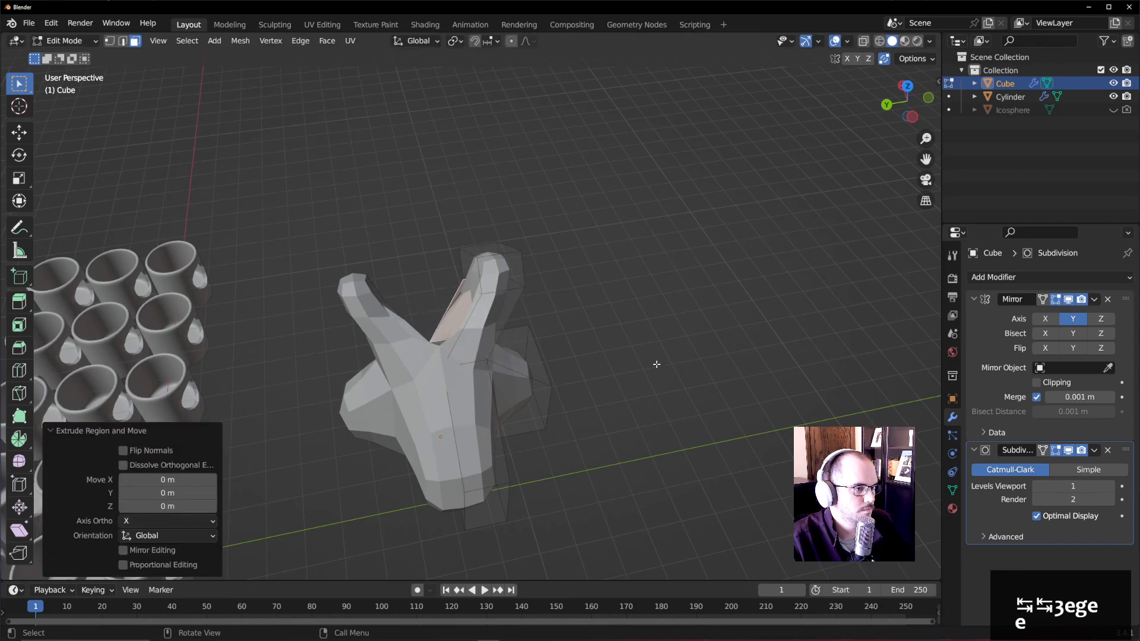
{"action": "middle_click_drag", "start_coordinate": [656, 364], "coordinate": [617, 454]}
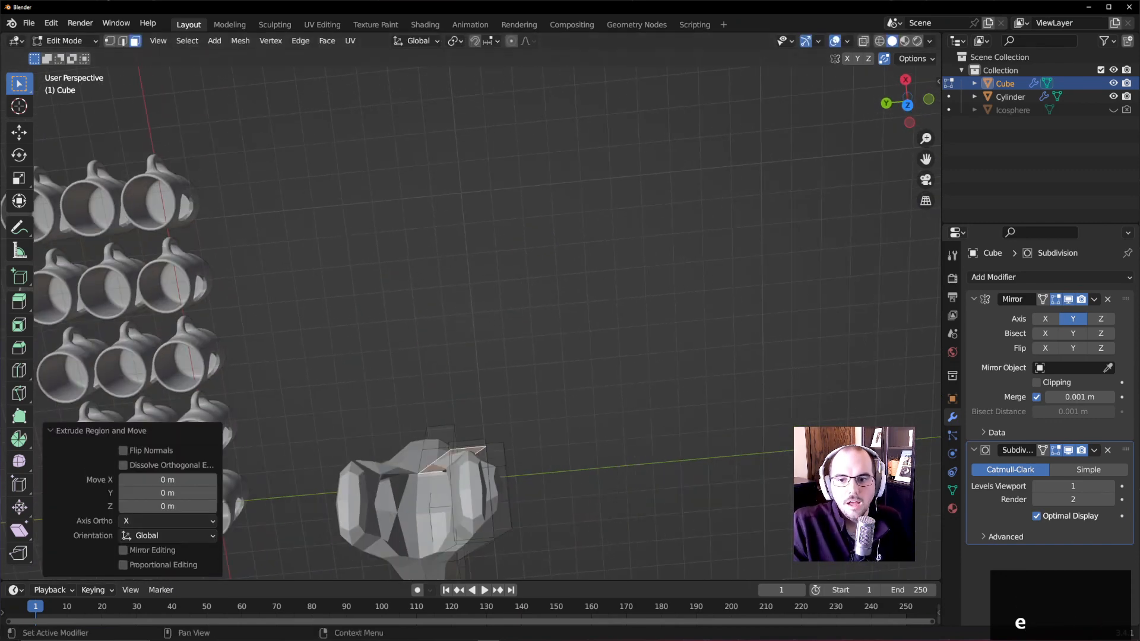
{"action": "middle_click_drag", "start_coordinate": [593, 356], "coordinate": [534, 297]}
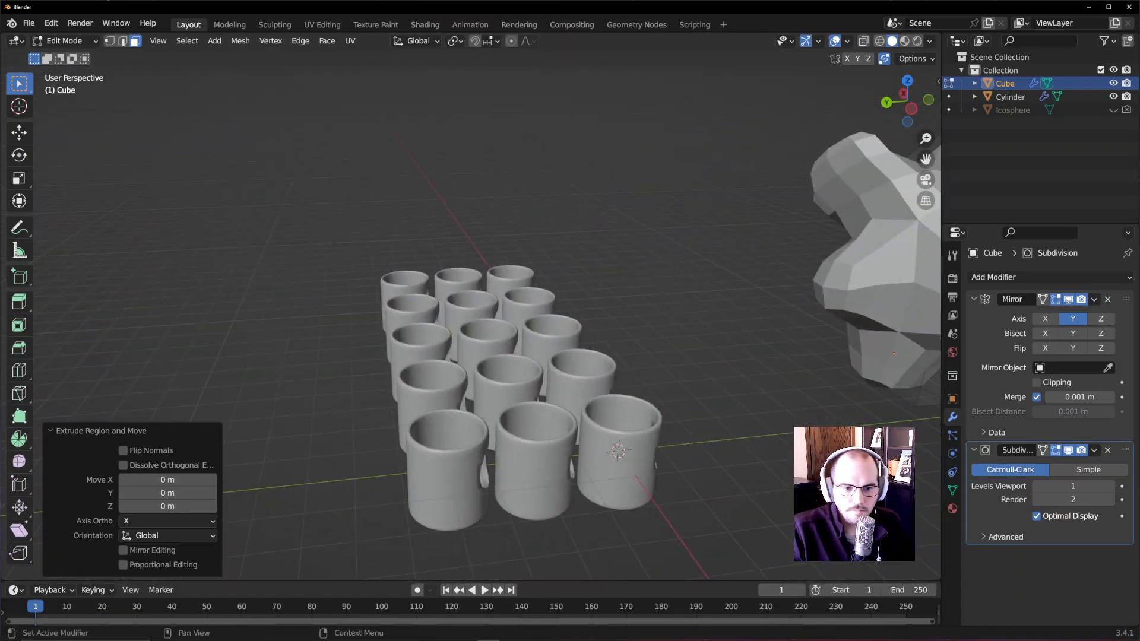